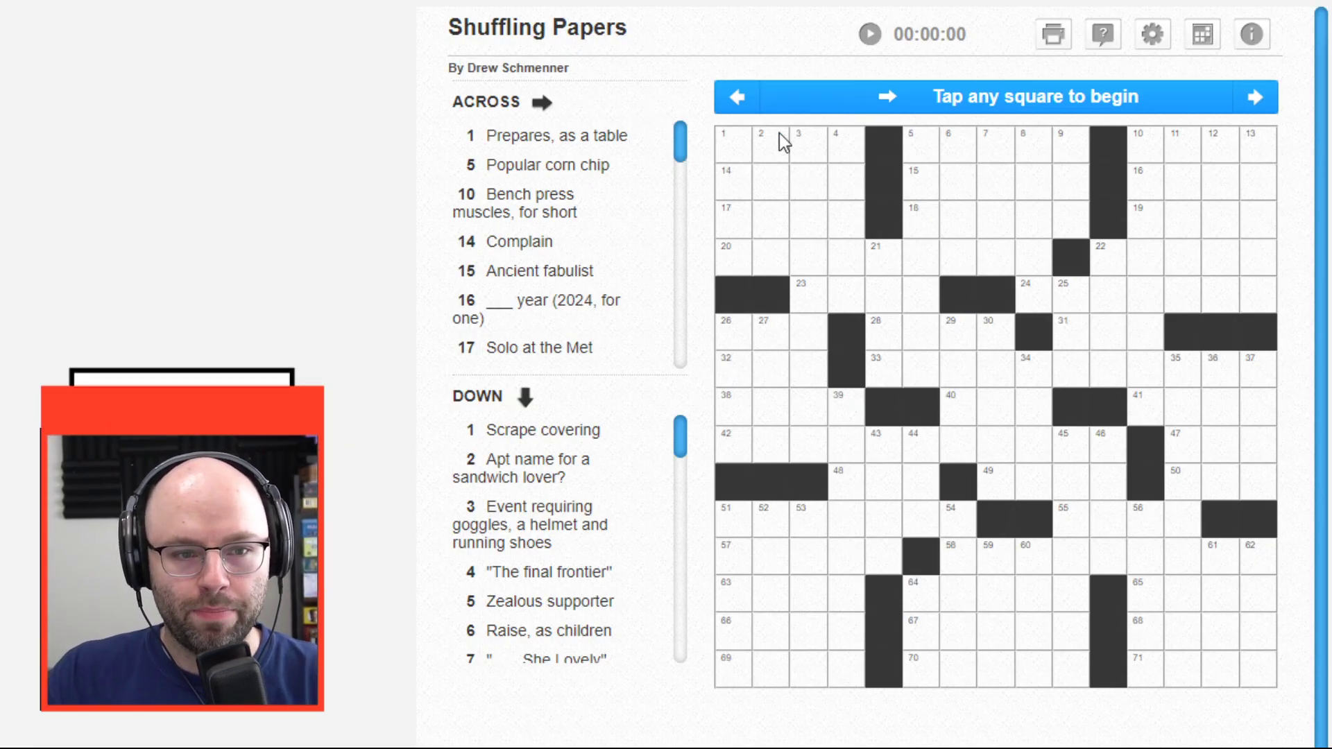
# Step: Start the timer and enter SETS at 1-Across and CAB at 1-Down
pyautogui.click(745, 148)
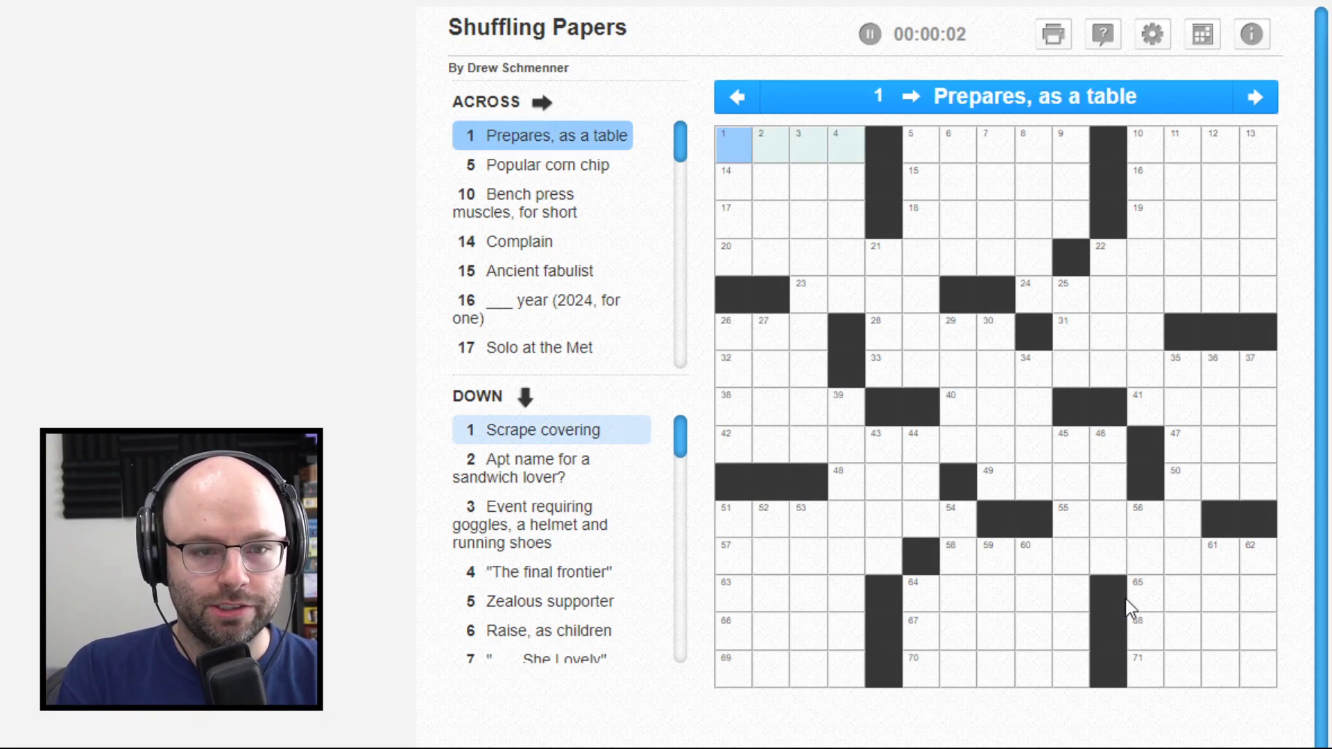
pyautogui.write('SETS')
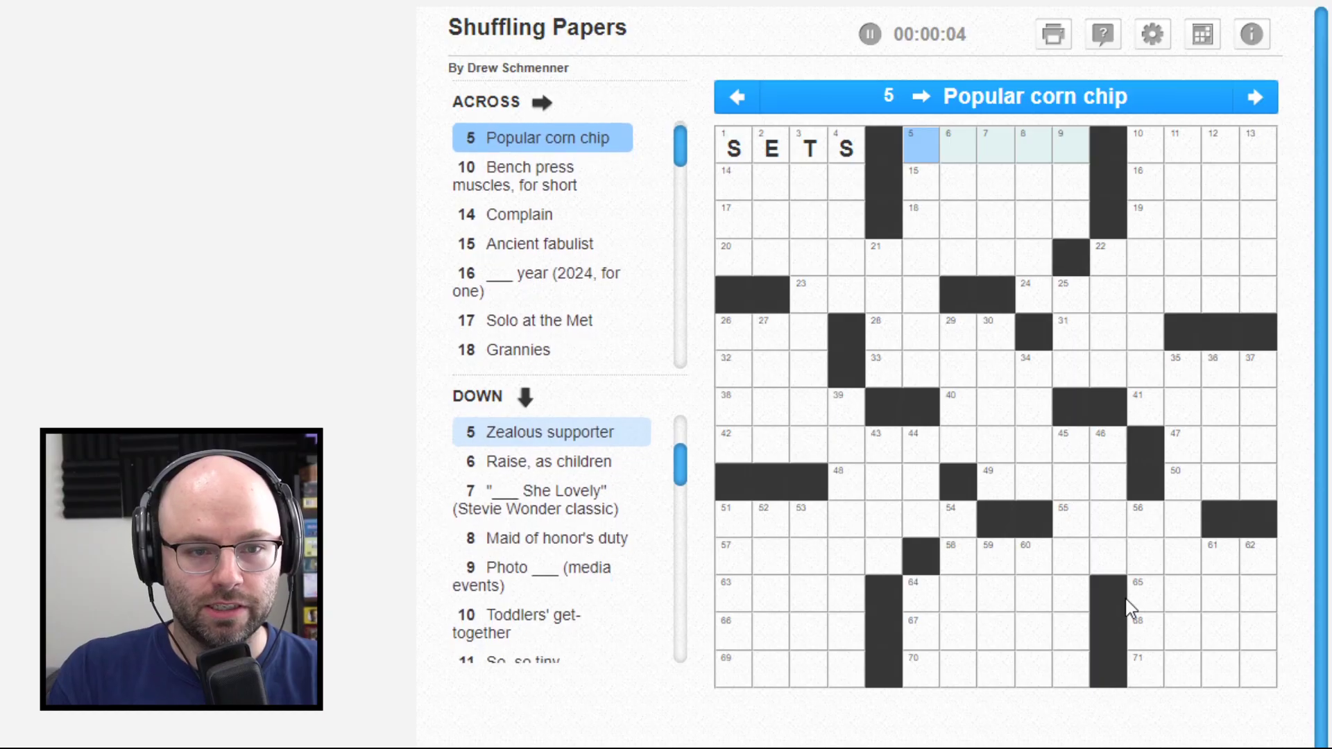
pyautogui.press('Left')
pyautogui.press('Right')
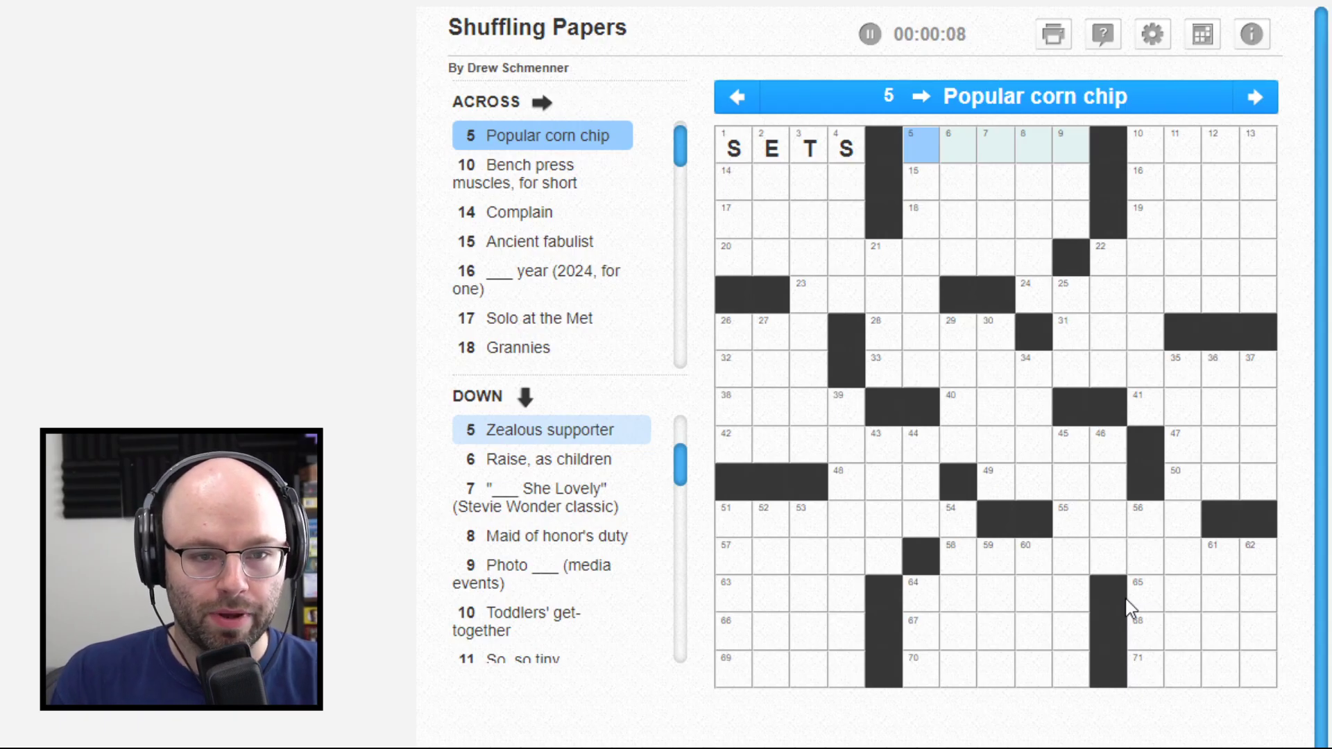
pyautogui.hotkey('shift', 'Tab')
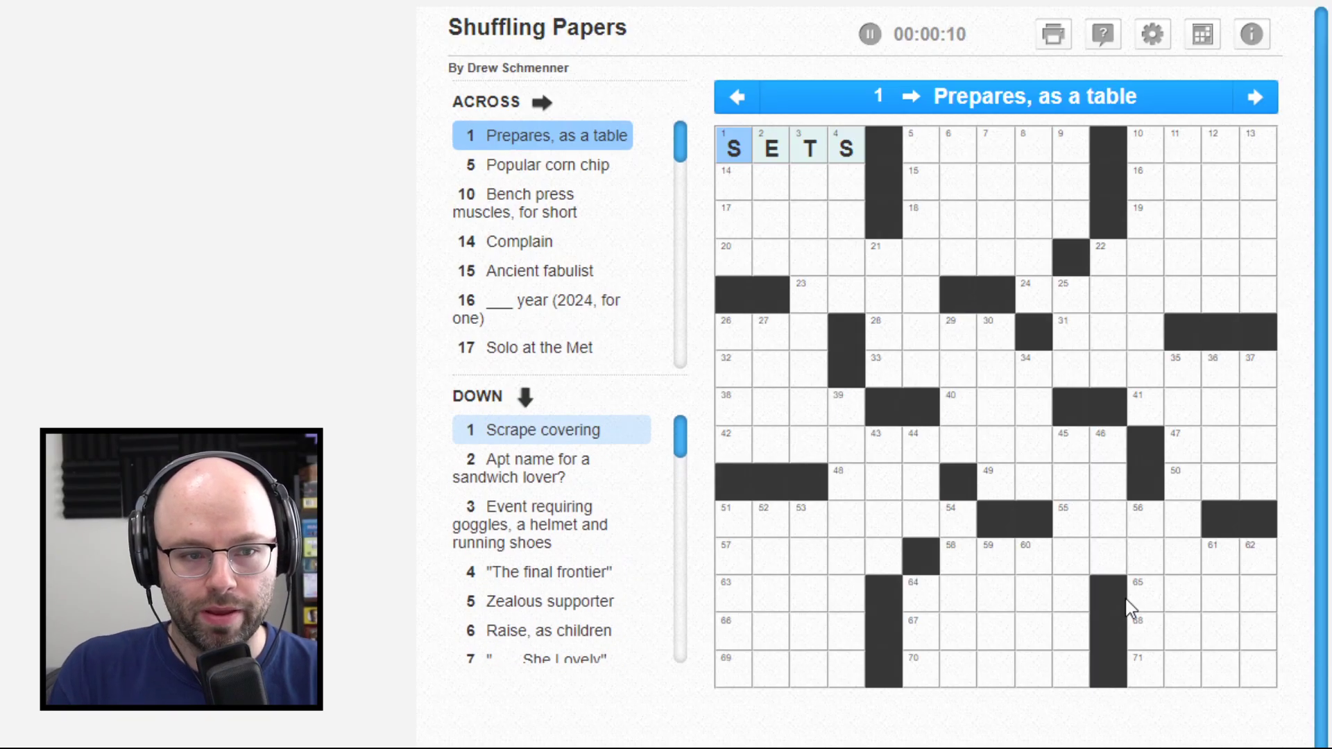
pyautogui.press('space')
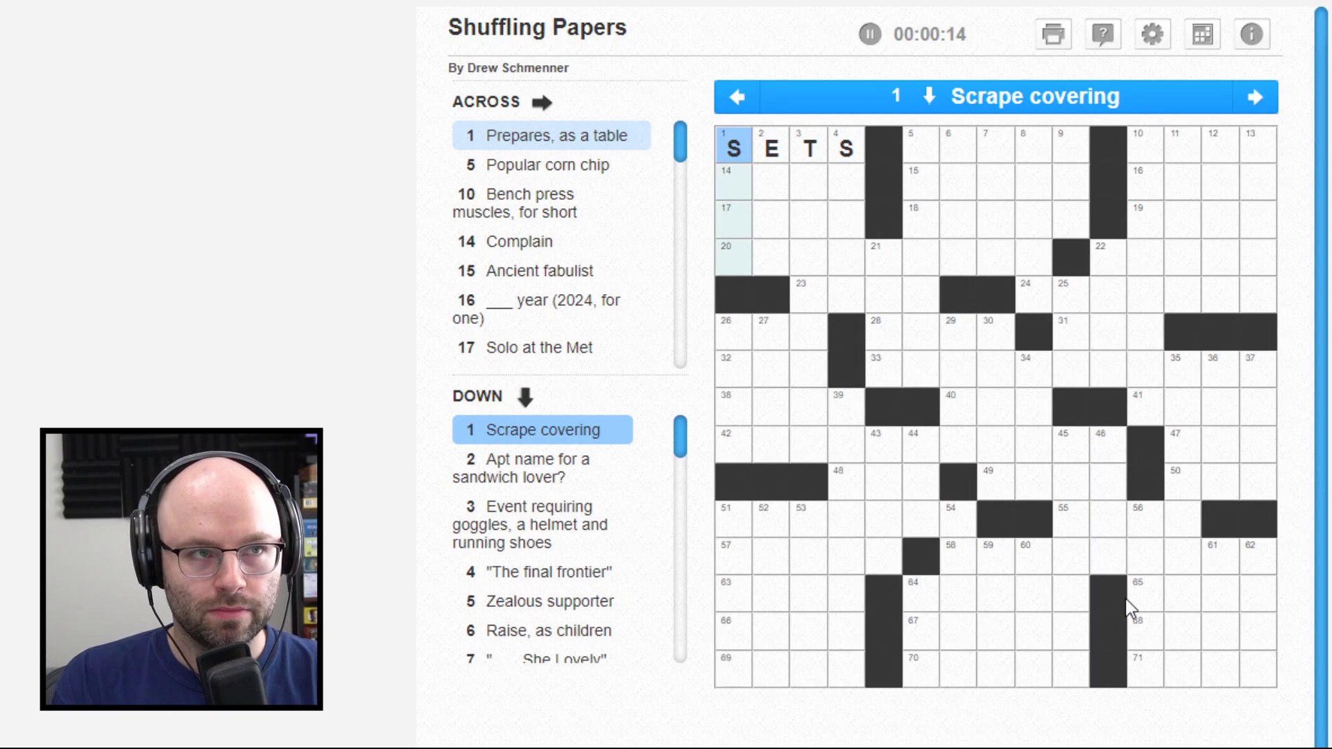
pyautogui.write('CAB')
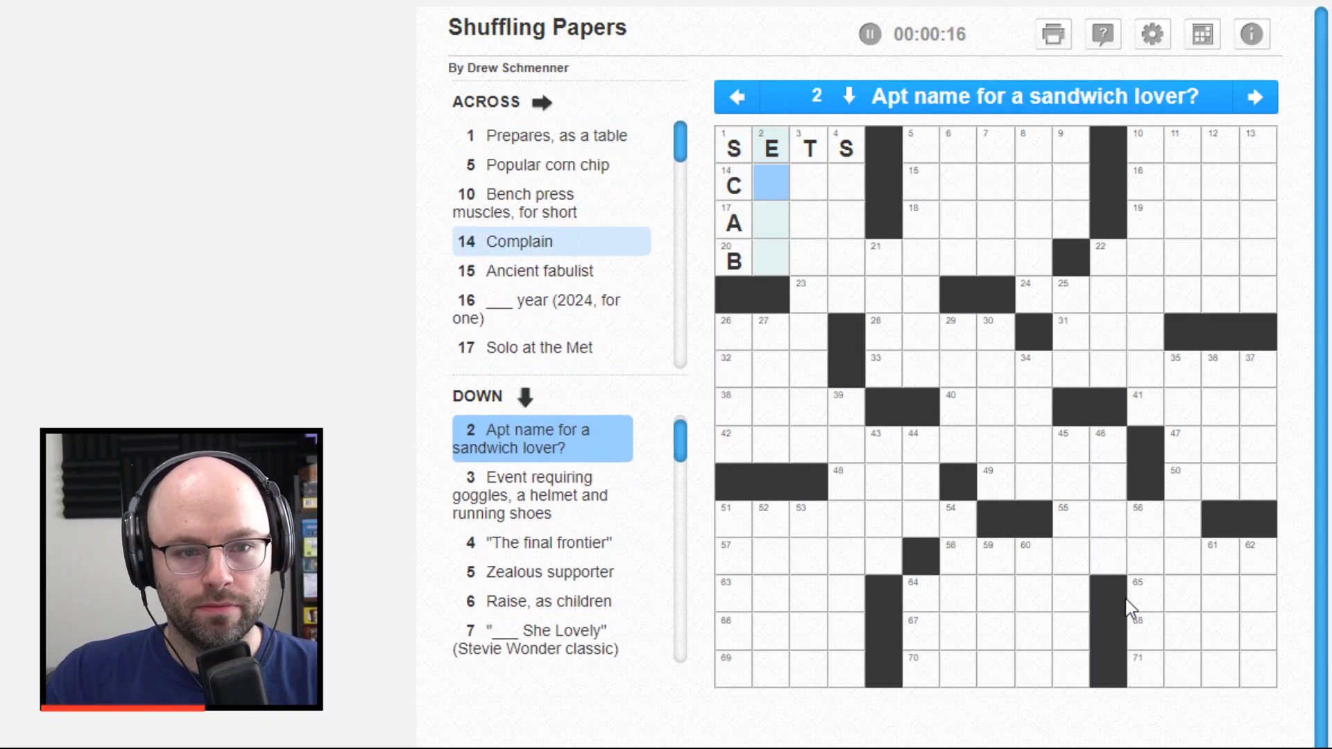
# Step: Move to 3-Down and begin it with R in the second square
pyautogui.hotkey('shift', 'Tab')
pyautogui.press('Tab')
pyautogui.press('Tab')
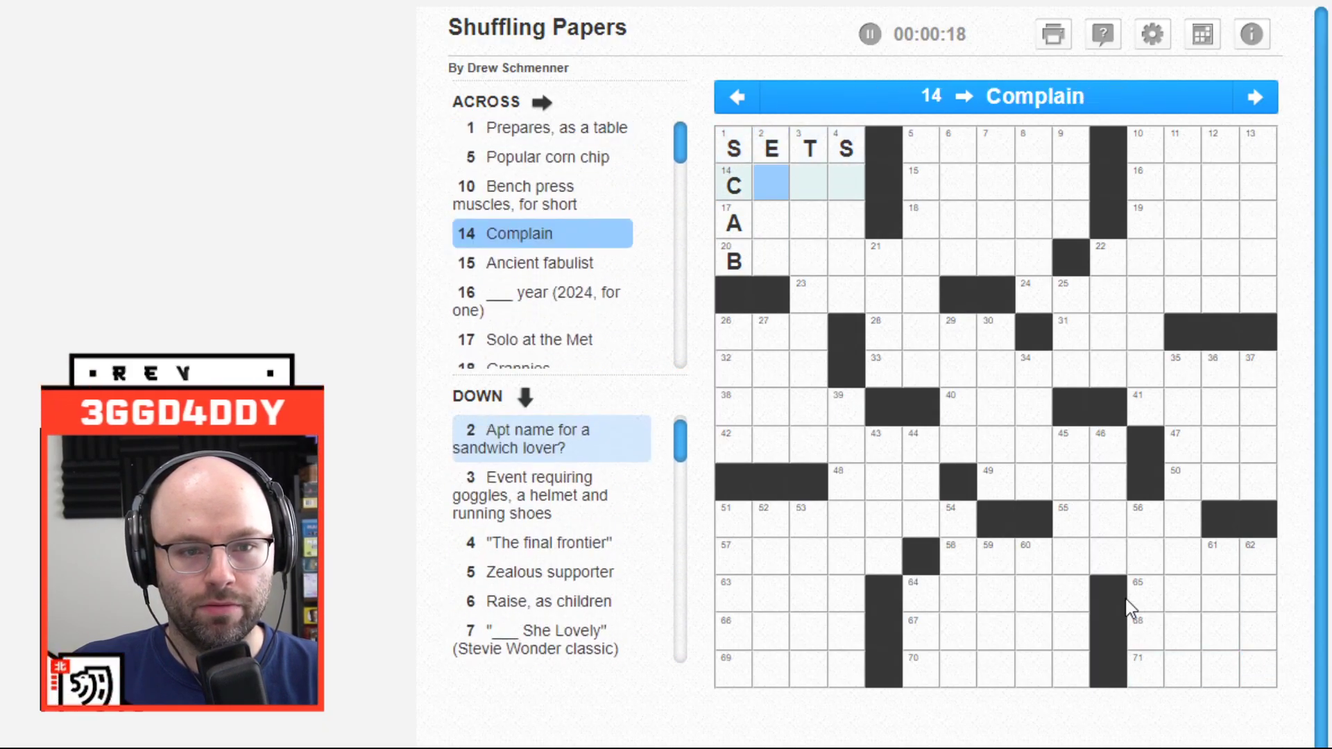
pyautogui.hotkey('shift', 'Tab')
pyautogui.hotkey('shift', 'Tab')
pyautogui.press('Tab')
pyautogui.press('Tab')
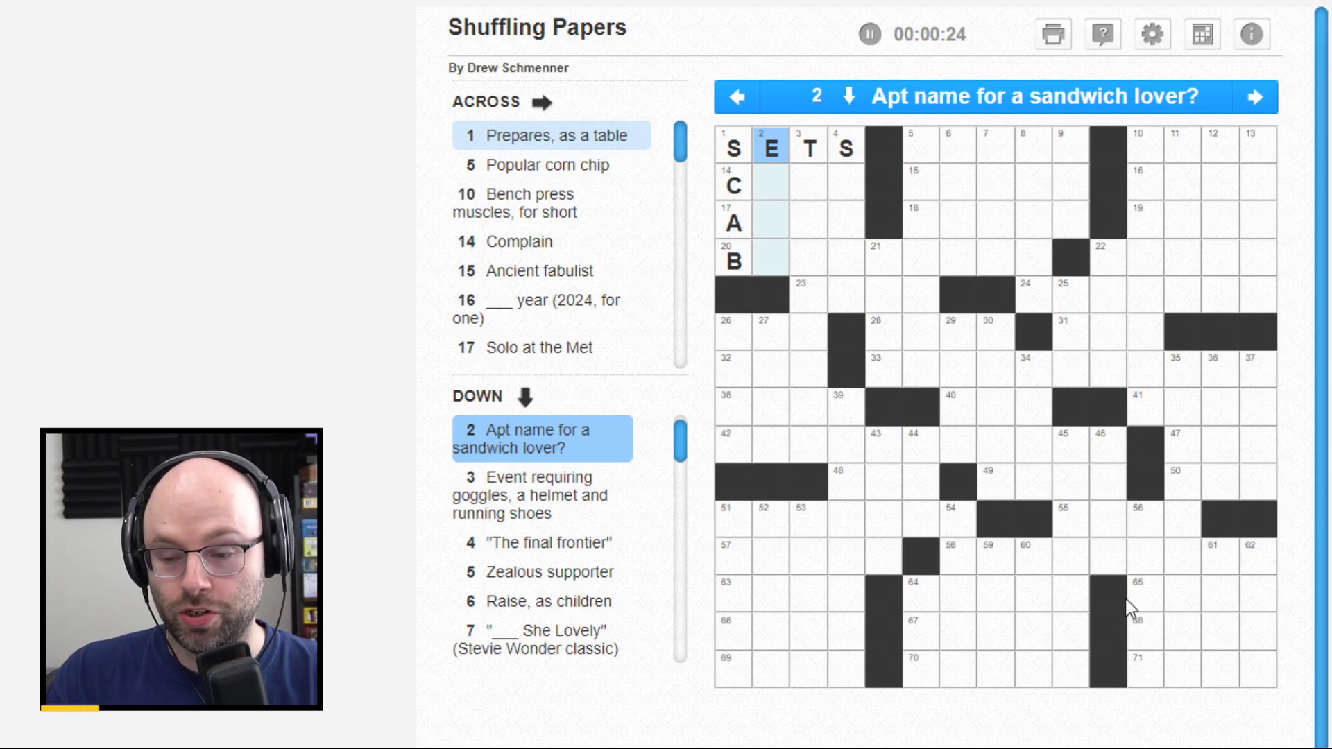
pyautogui.press('Tab')
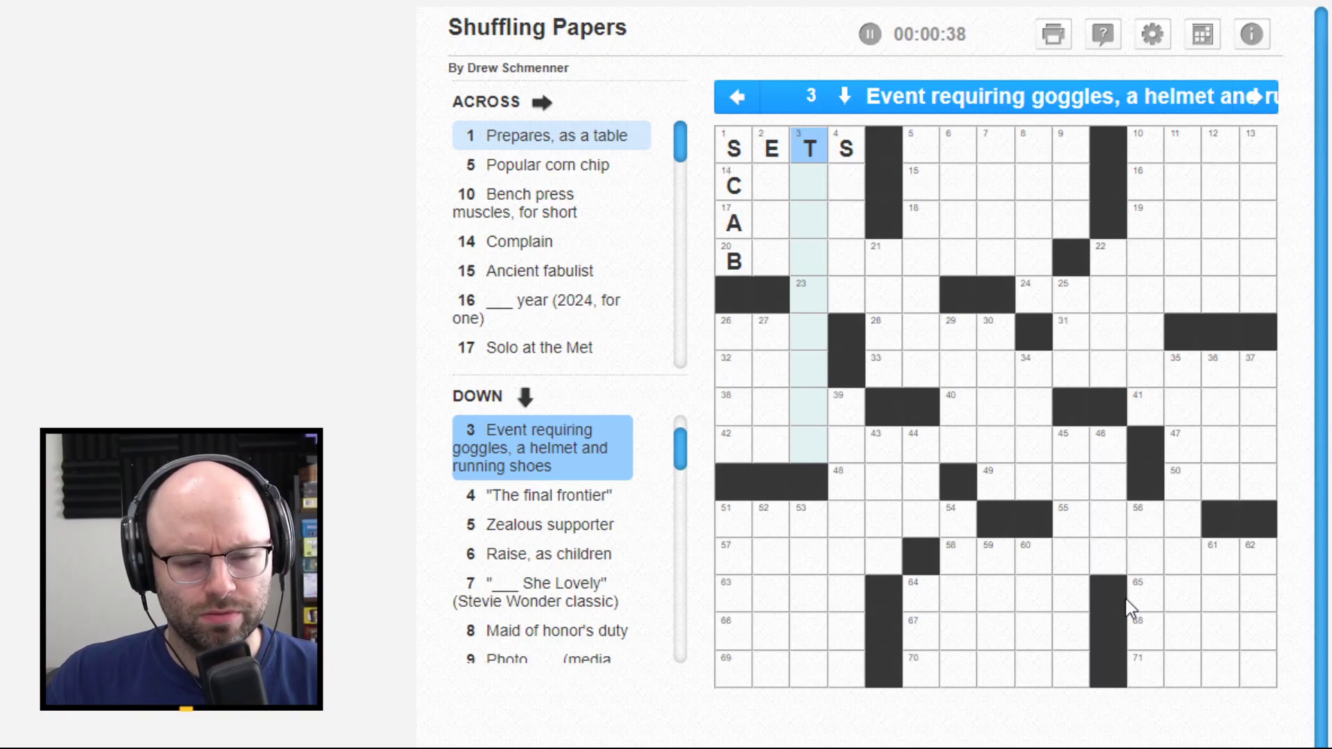
pyautogui.write('TRIATHLON')
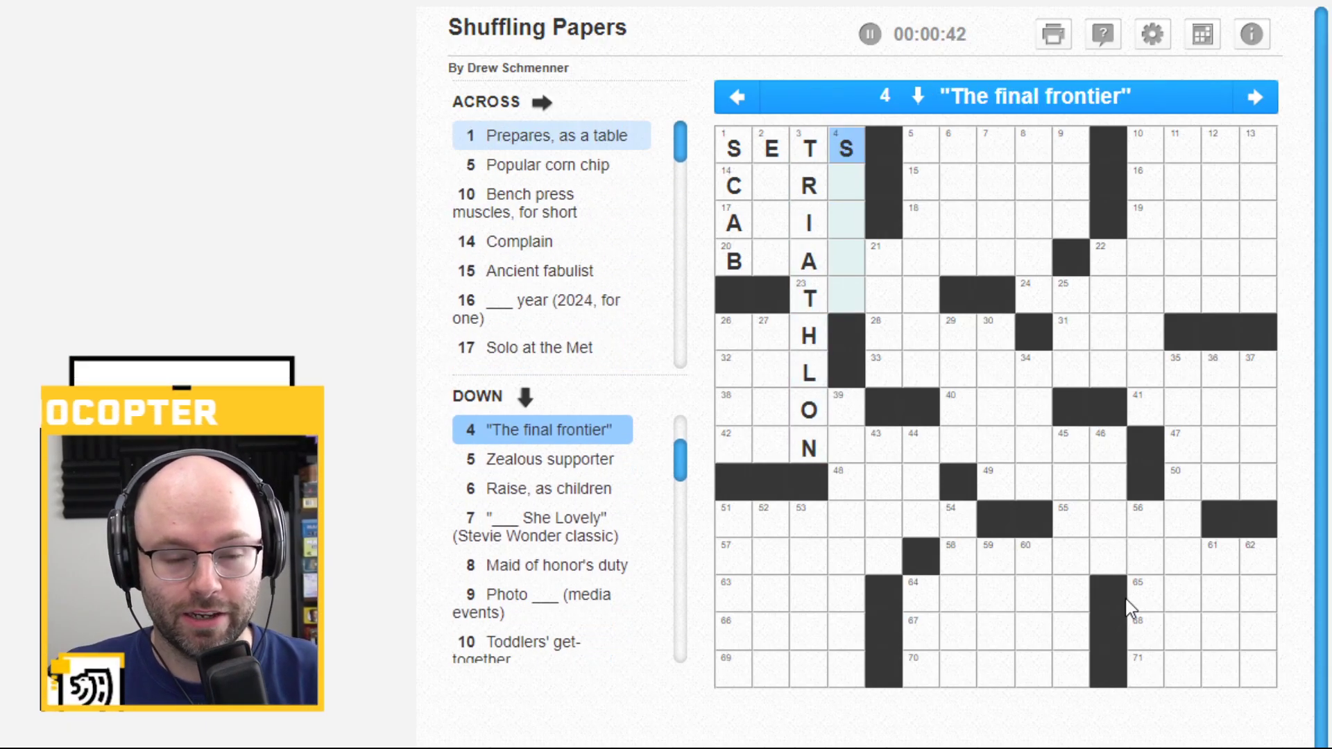
pyautogui.write('S')
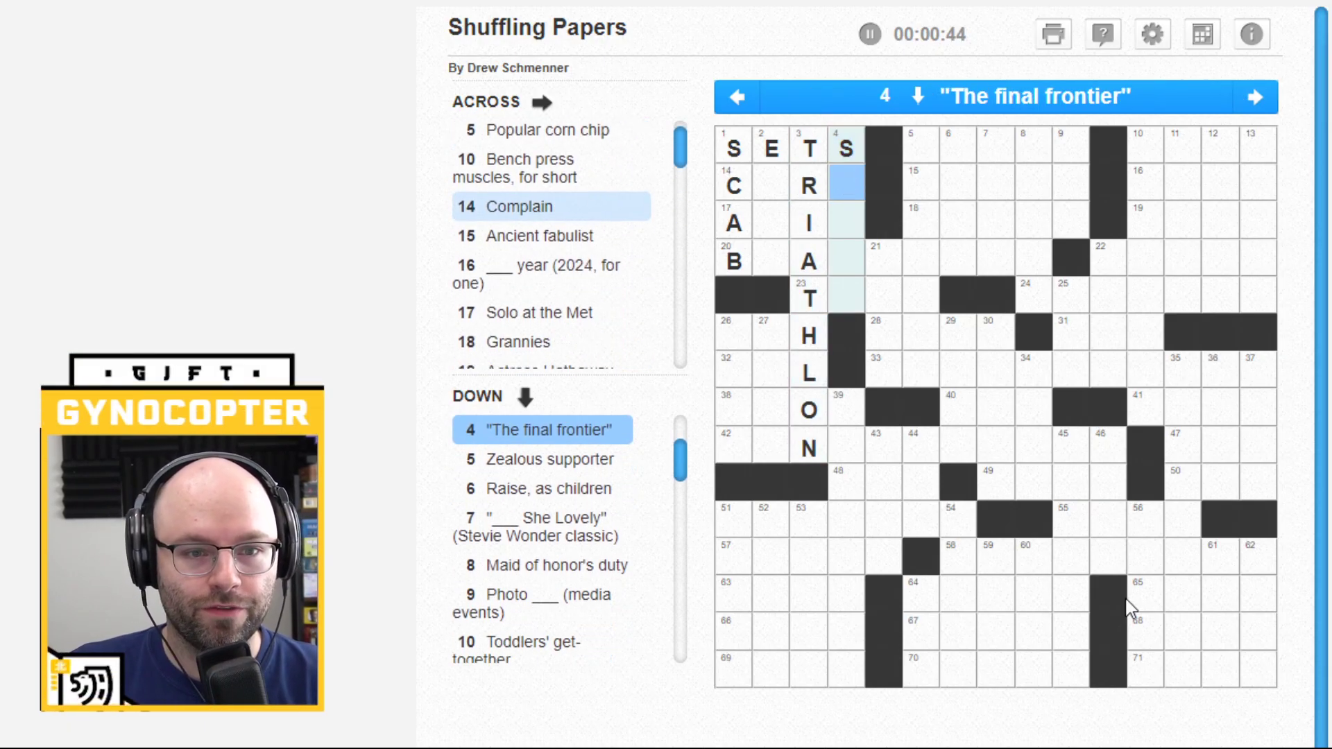
pyautogui.write('PACE')
# Step: Fill TRIATHLON into 3-Down
pyautogui.press('Left')
pyautogui.press('Left')
pyautogui.press('Left')
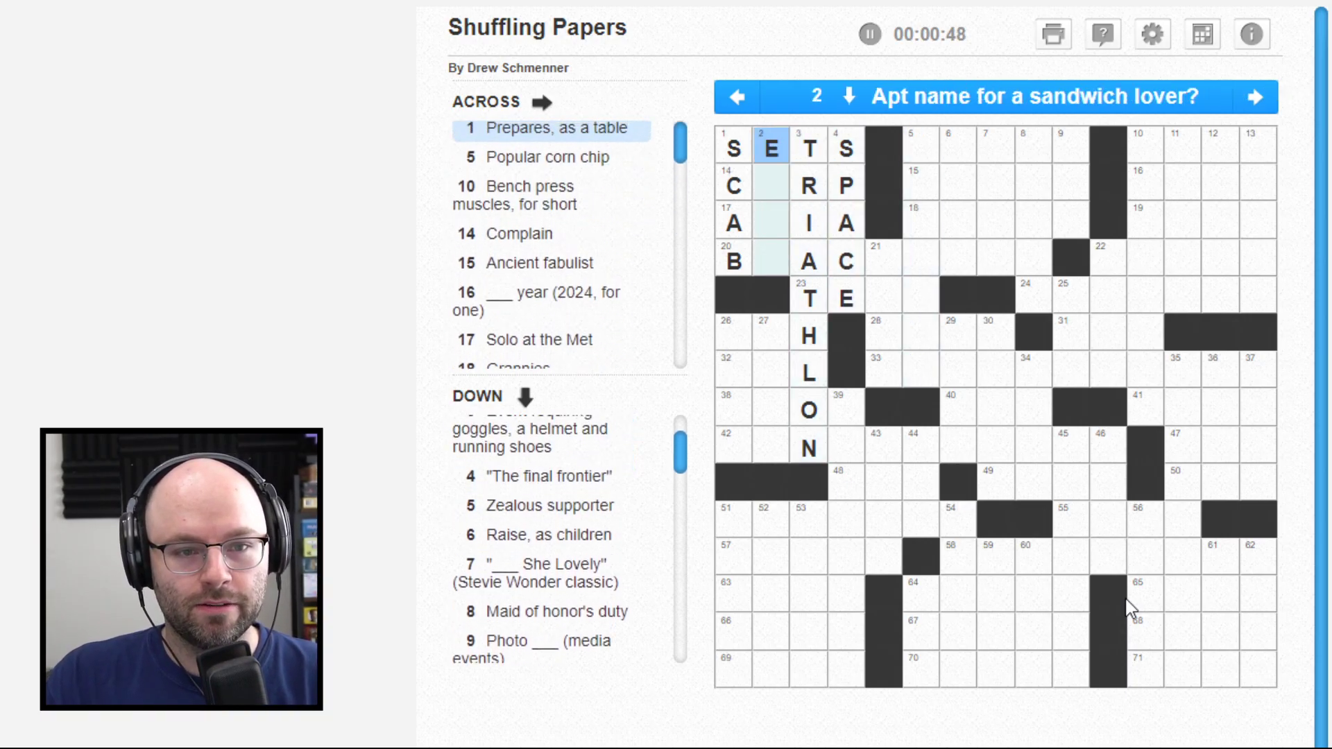
pyautogui.press('Down')
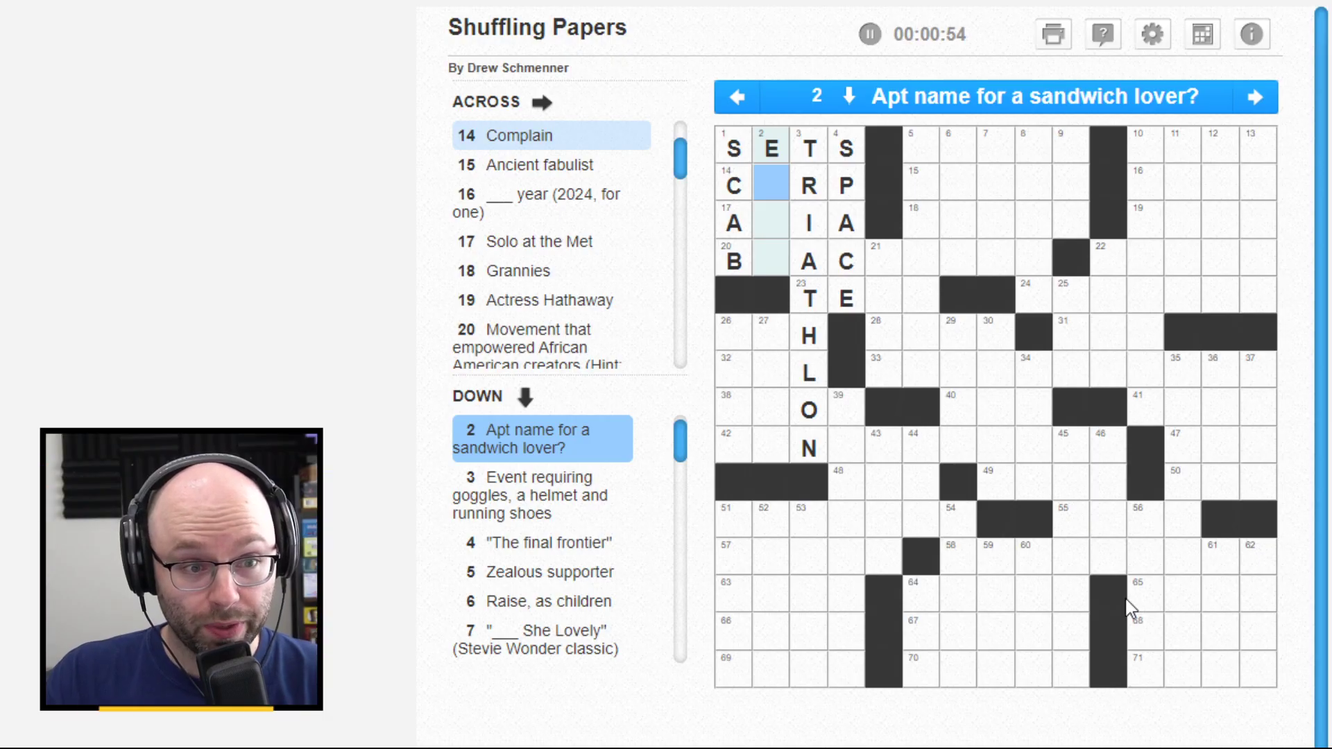
pyautogui.press('Down')
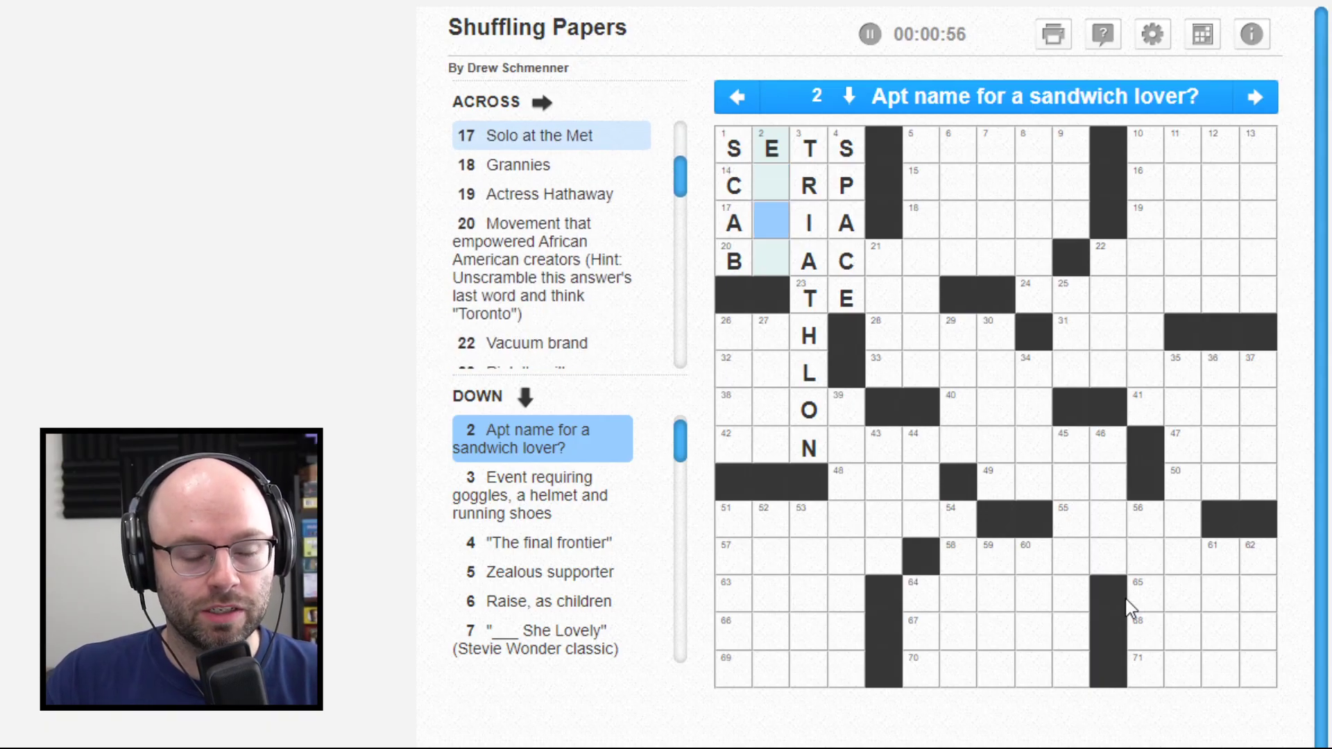
pyautogui.write('r')
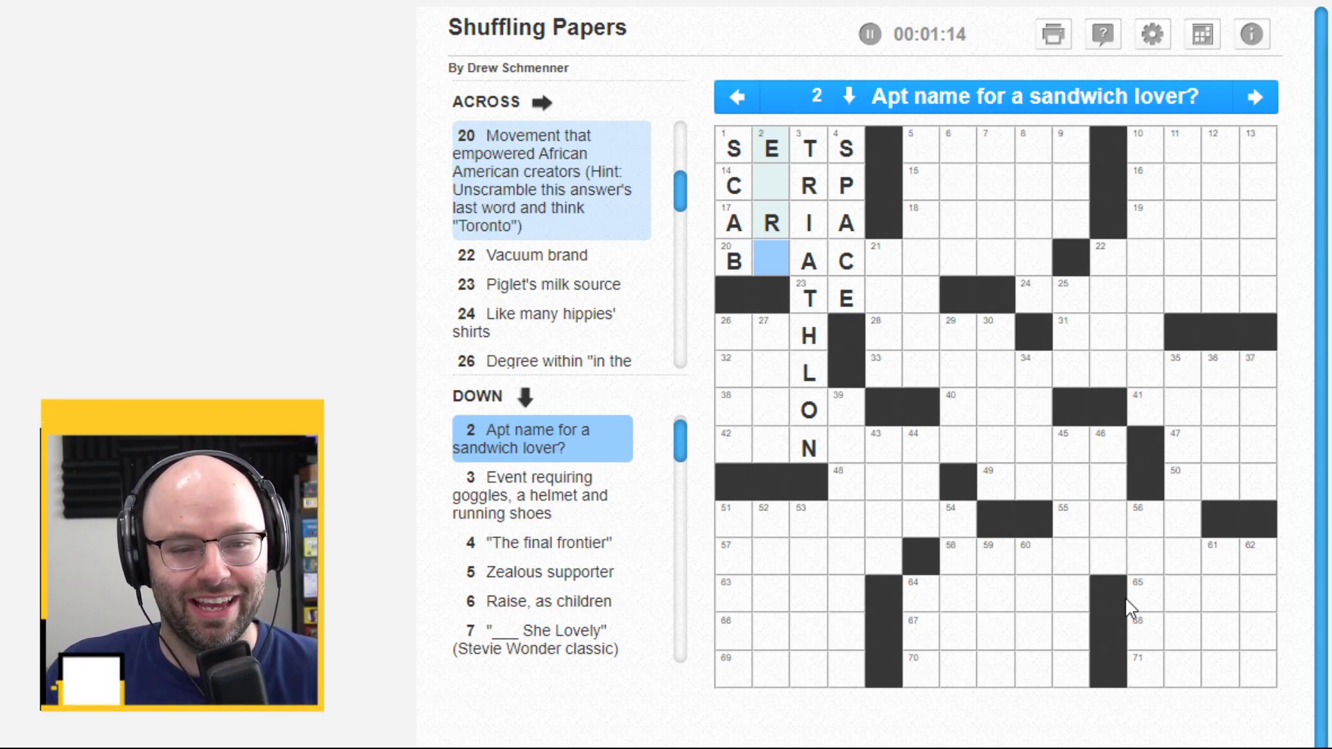
pyautogui.press('Right')
pyautogui.press('Left')
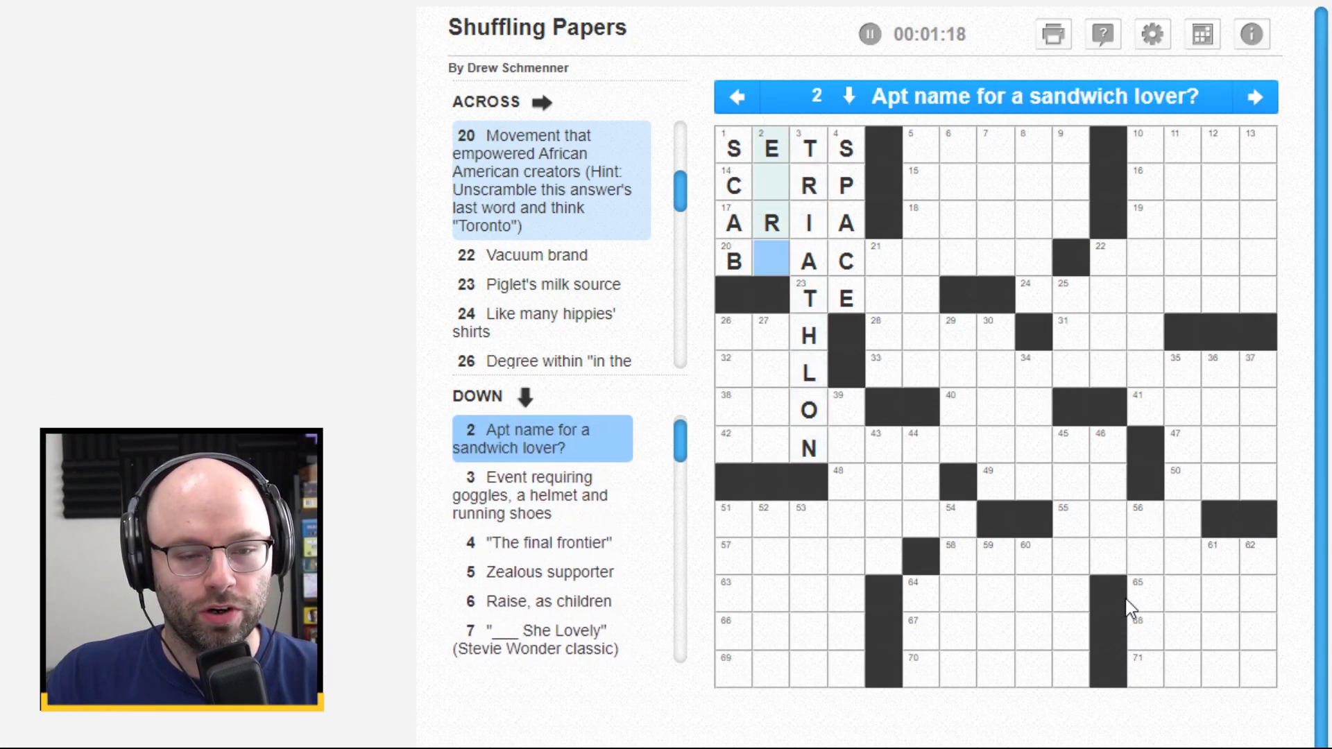
pyautogui.press('Right')
pyautogui.press('Right')
pyautogui.press('Right')
pyautogui.press('Right')
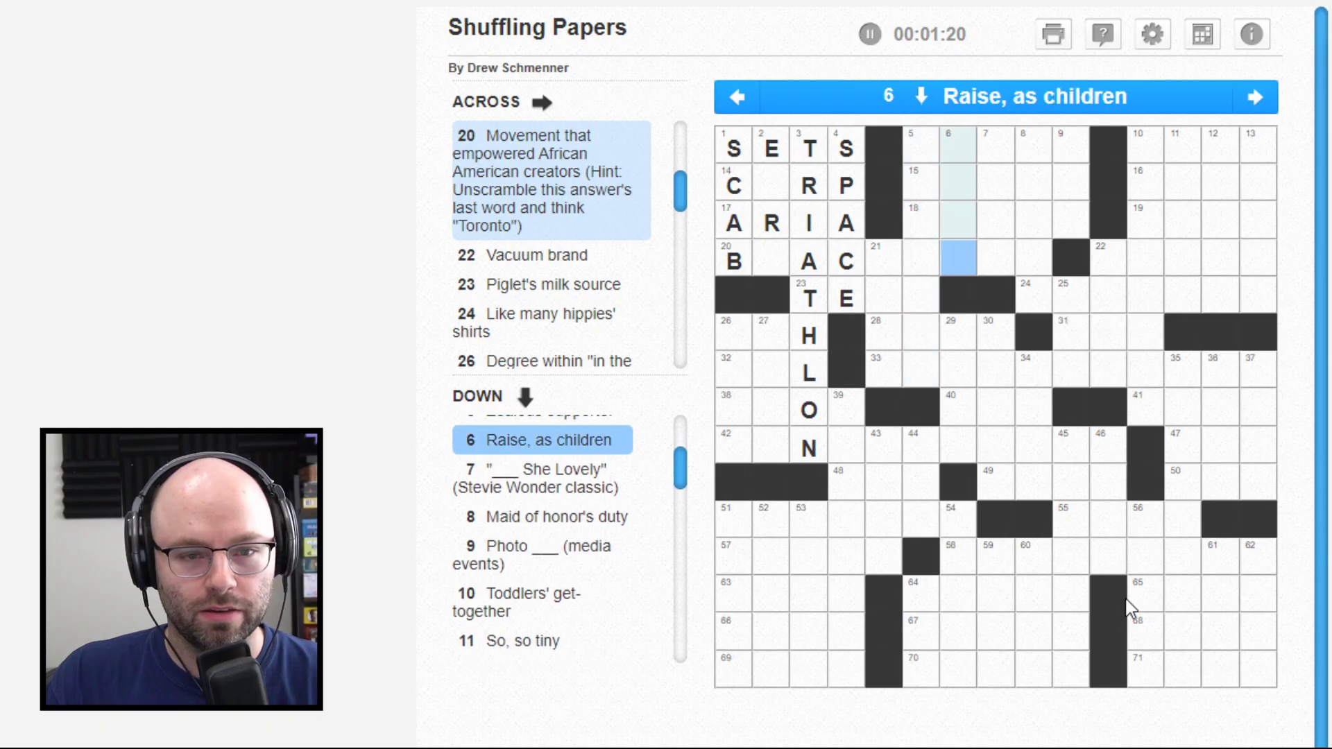
# Step: Enter SPACE at 4-Down
pyautogui.press('Left')
pyautogui.press('Up')
pyautogui.press('Up')
pyautogui.press('Up')
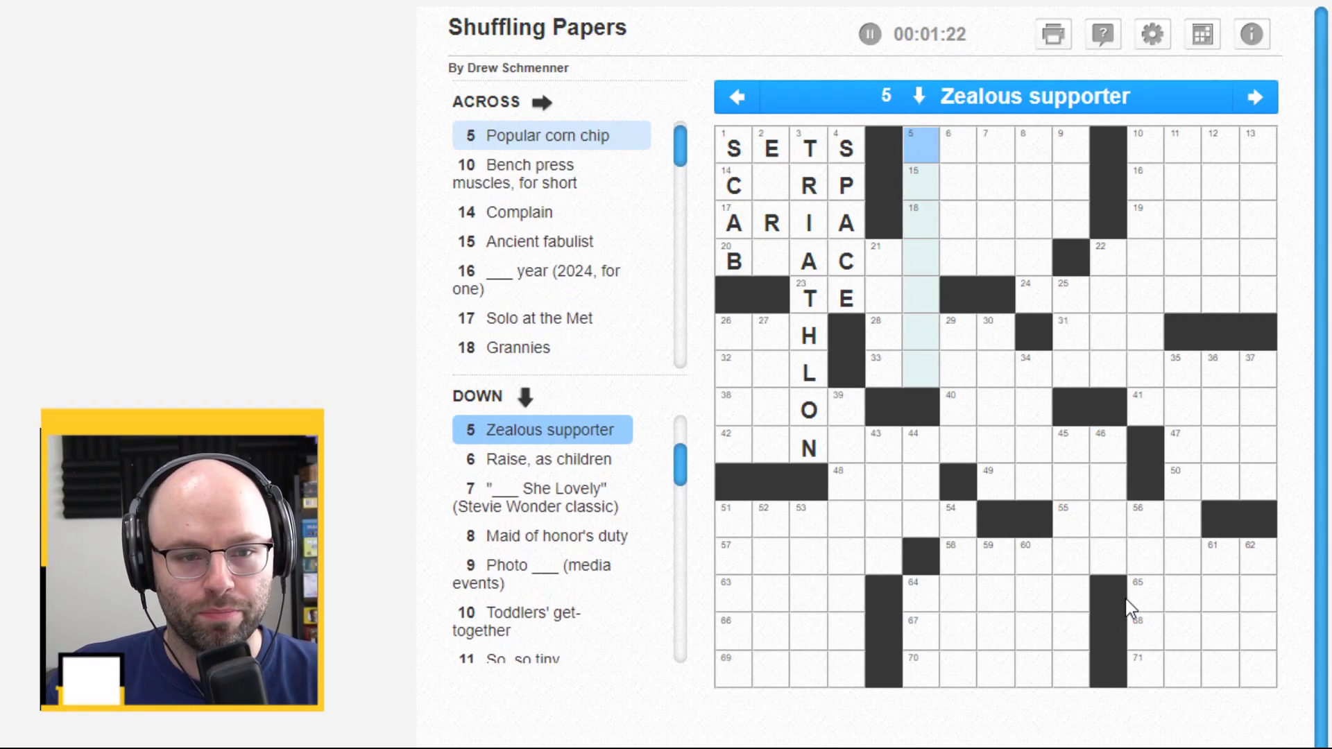
pyautogui.press('Down')
pyautogui.press('Down')
pyautogui.press('Left')
pyautogui.press('Left')
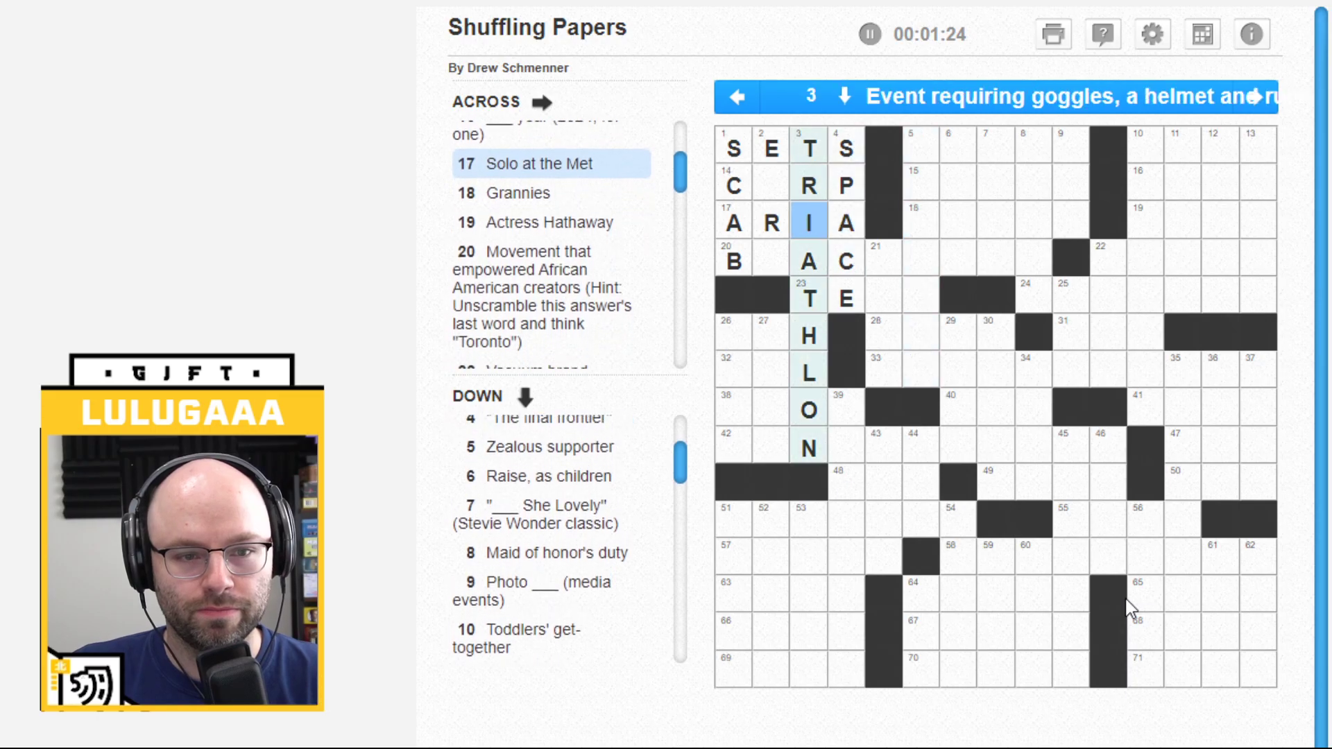
pyautogui.press('Left')
# Step: Complete EARL at 2-Down with A and L, then start TEE at 23-Across
pyautogui.press('Up')
pyautogui.write('AR')
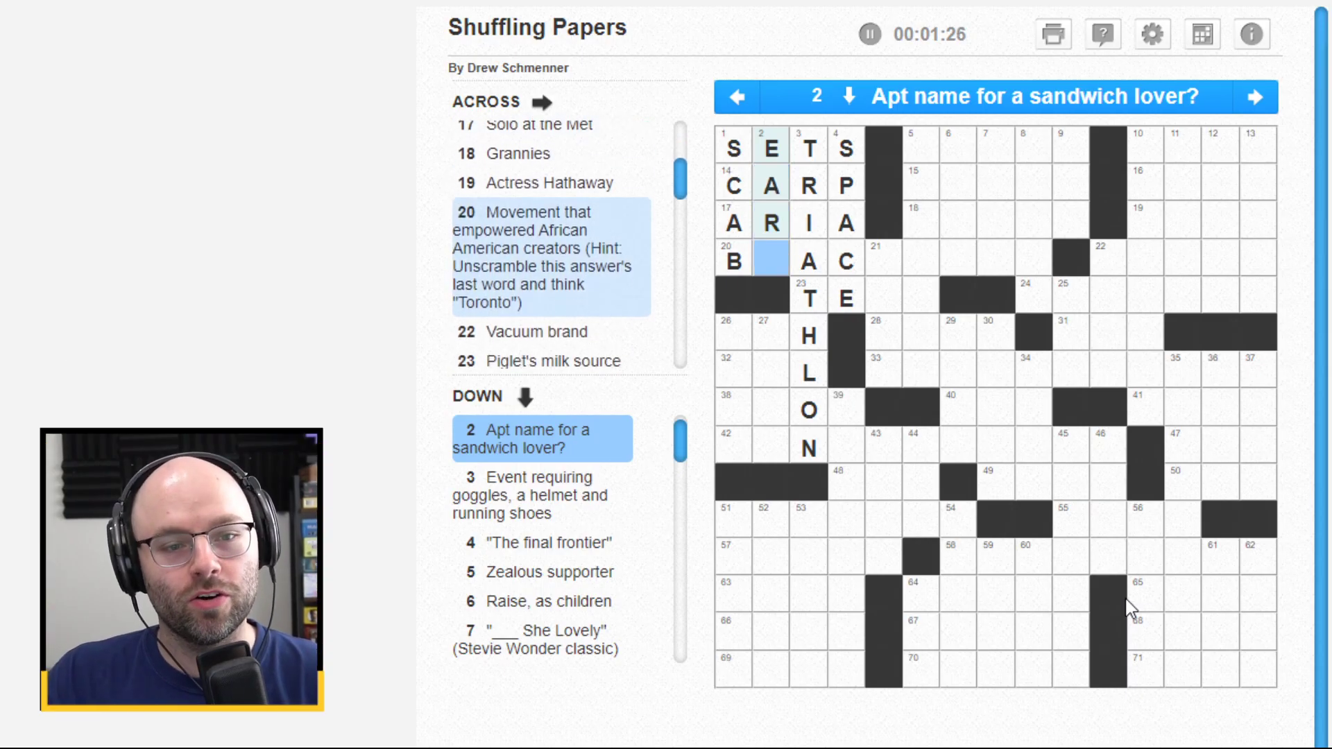
pyautogui.write('L')
pyautogui.press('Down')
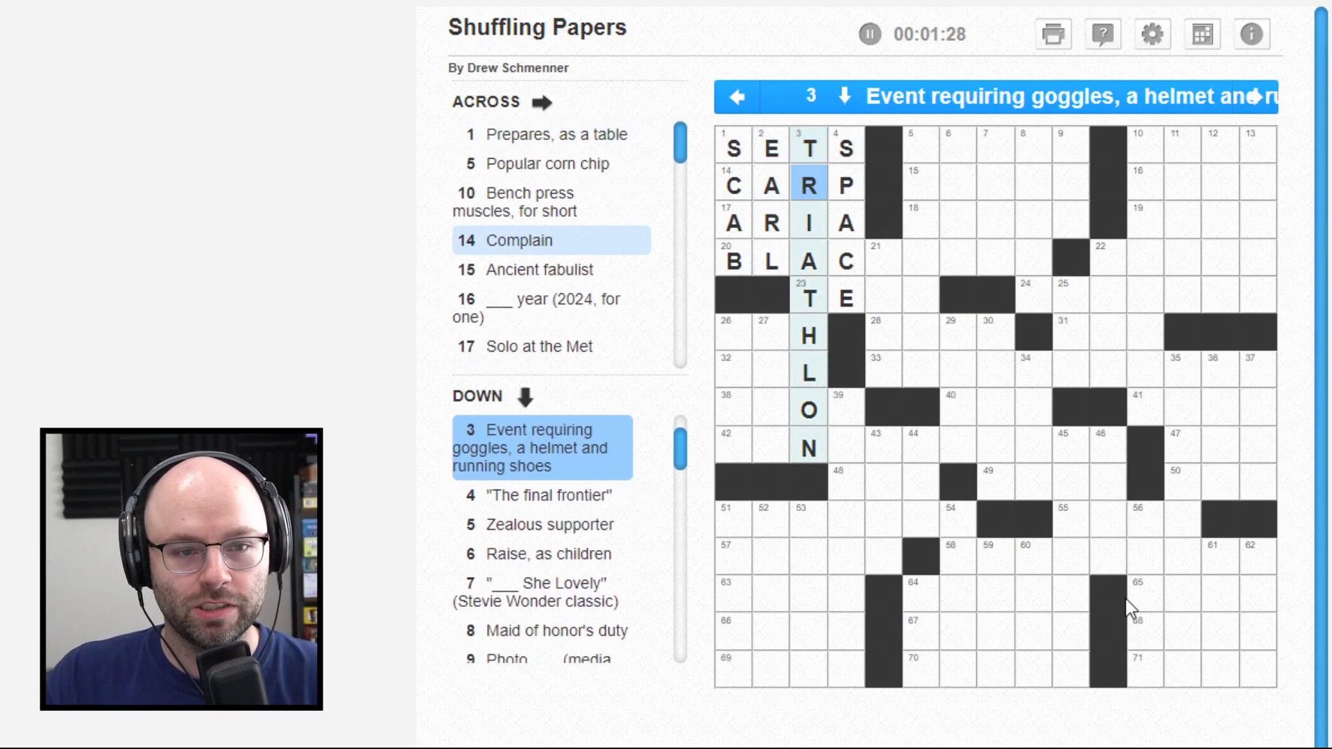
pyautogui.press('Down')
pyautogui.press('Down')
pyautogui.press('Right')
pyautogui.press('Down')
pyautogui.press('Left')
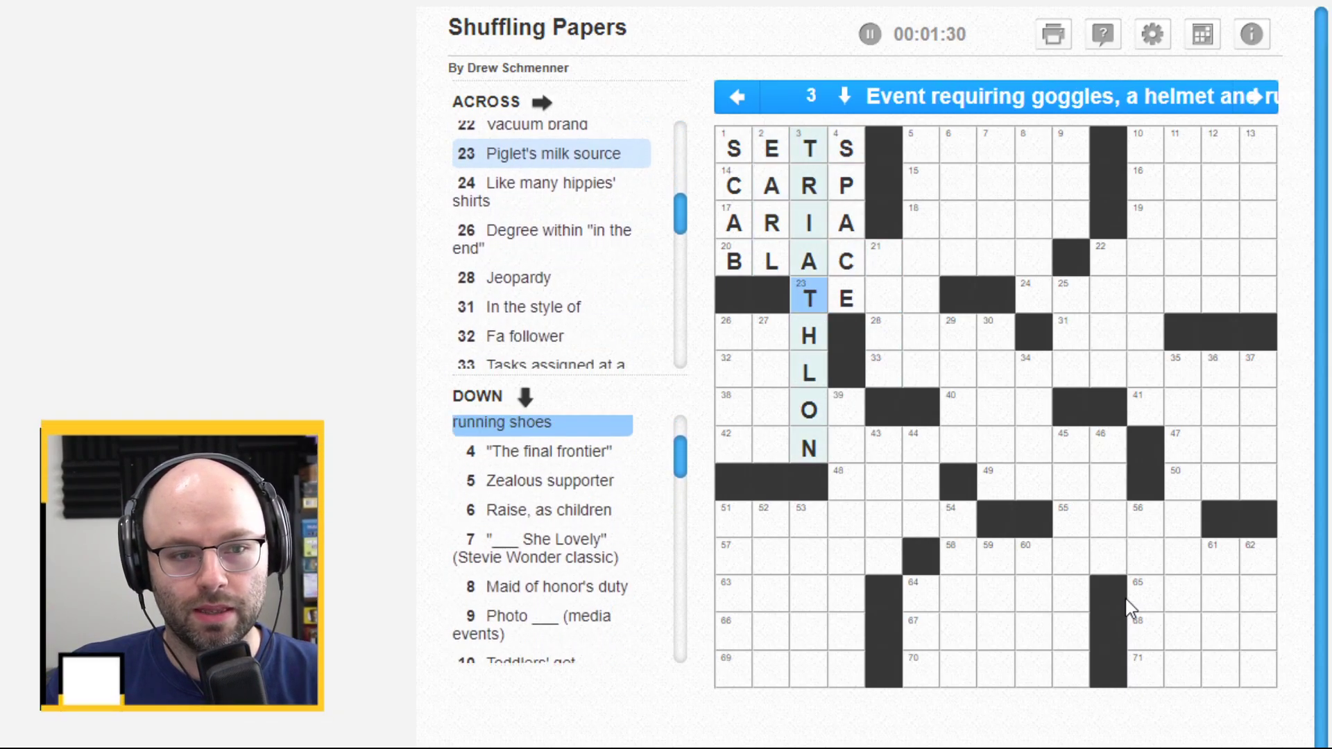
# Step: Move through row 5 and the 20-Across area around square 21
pyautogui.press('Right')
pyautogui.press('Right')
pyautogui.write('E')
pyautogui.press('Right')
pyautogui.press('Up')
pyautogui.press('space')
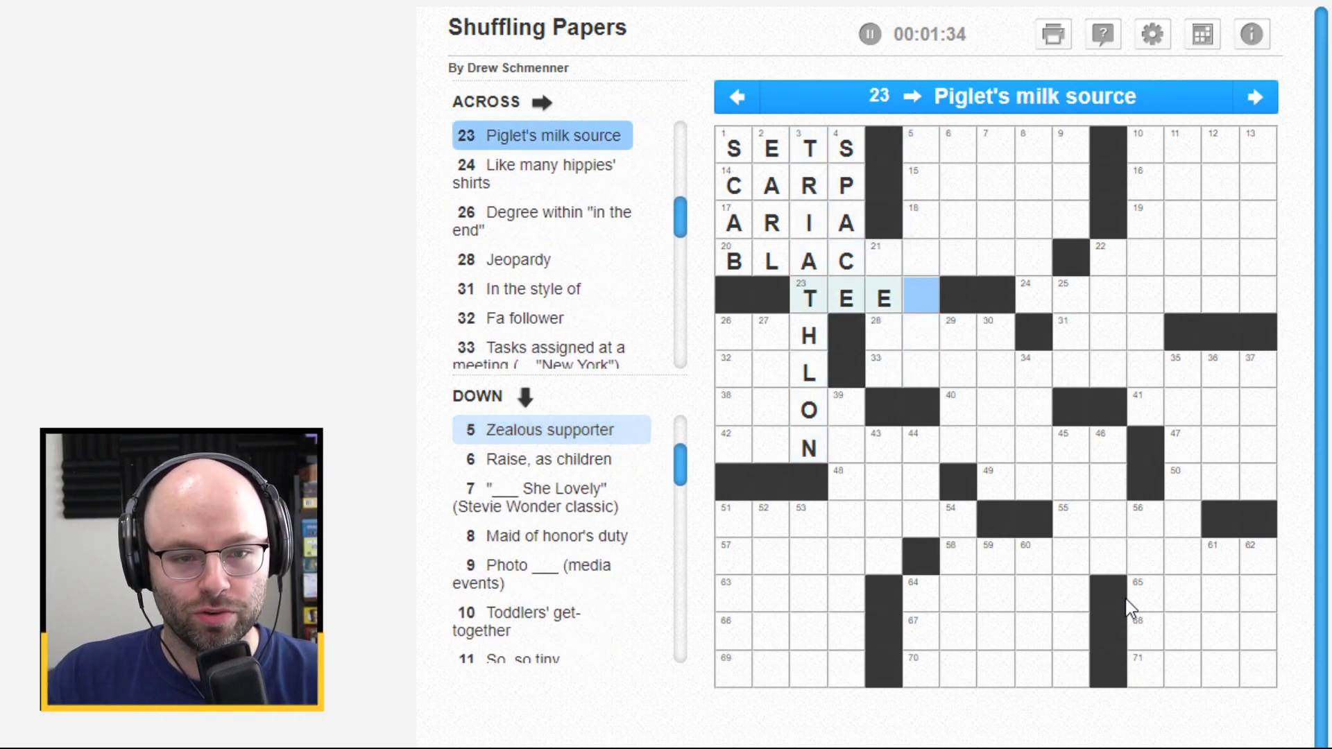
pyautogui.write('T')
pyautogui.press('Up')
pyautogui.press('Up')
pyautogui.press('Up')
pyautogui.press('Left')
pyautogui.press('Down')
pyautogui.press('Down')
pyautogui.press('Down')
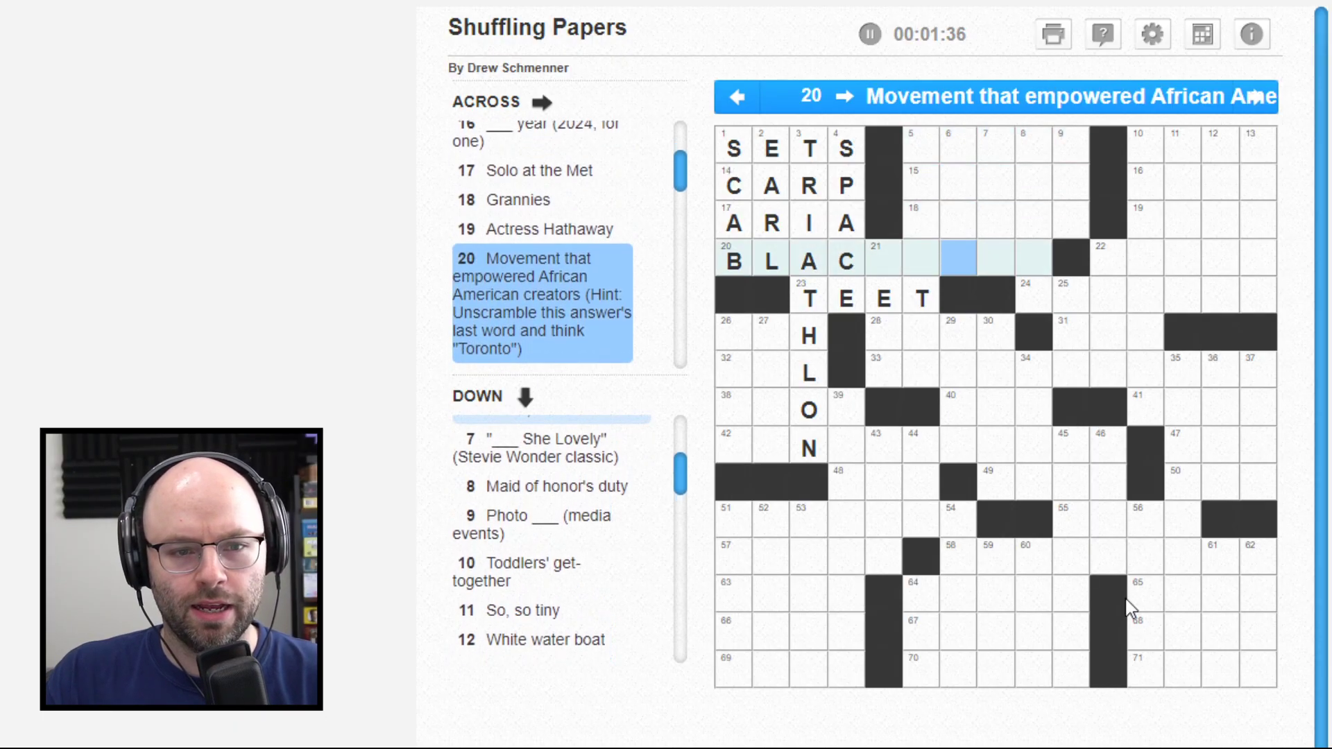
pyautogui.press('Left')
pyautogui.press('Left')
pyautogui.press('Left')
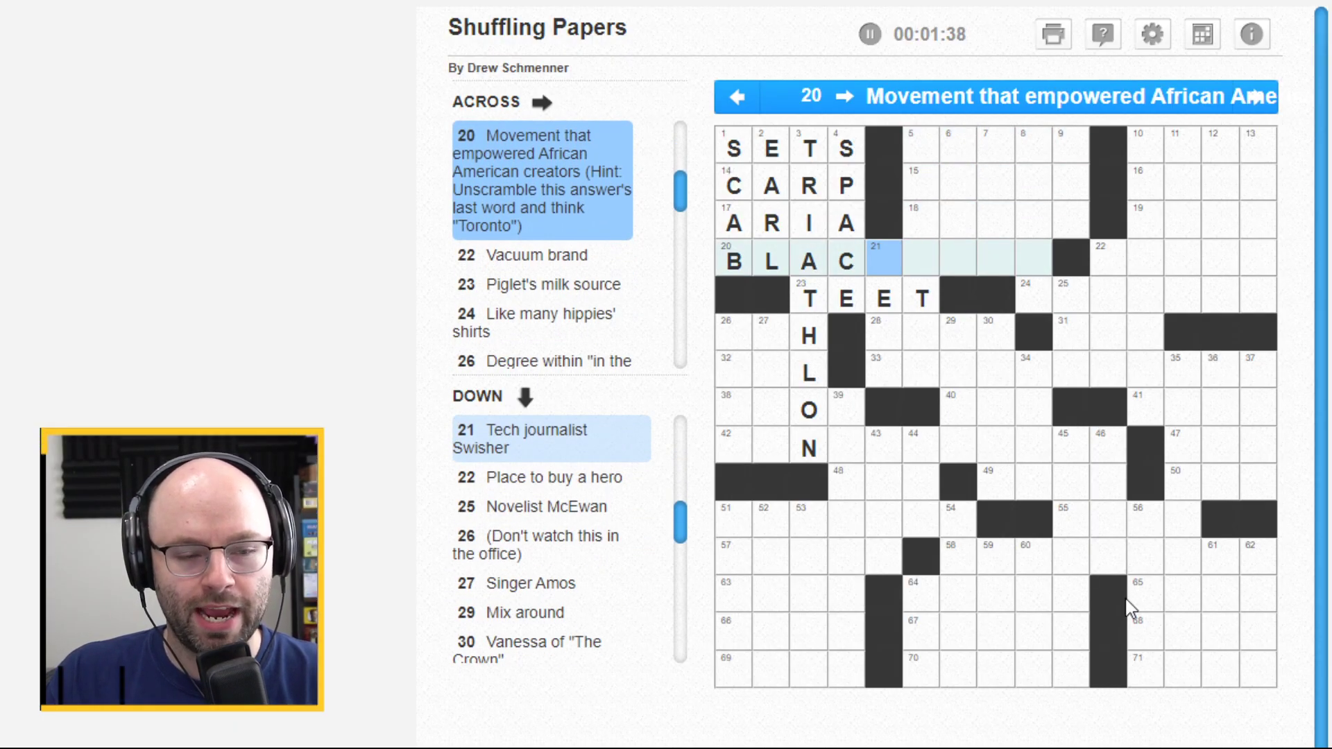
# Step: Enter FANATIC at 5-Down, fixing its ending, and finish FRITO at 5-Across
pyautogui.press('Up')
pyautogui.press('Up')
pyautogui.press('Up')
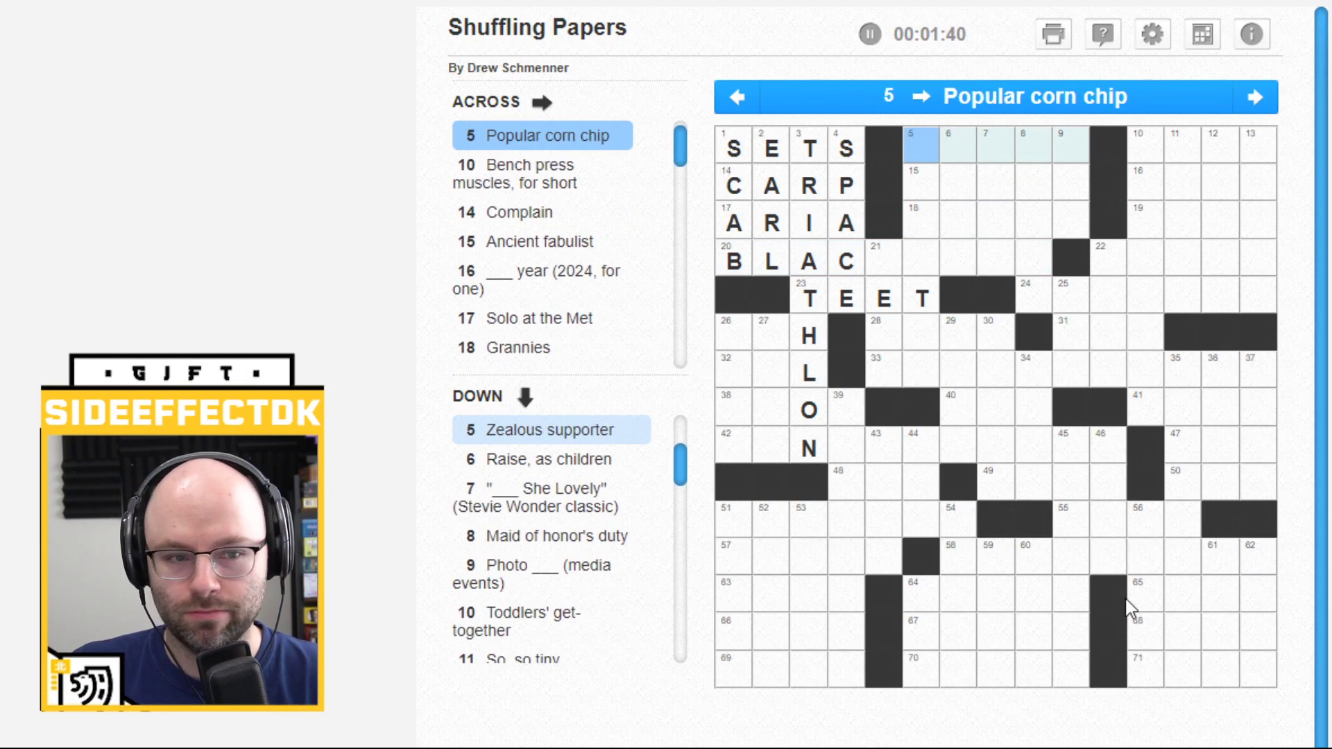
pyautogui.press('Down')
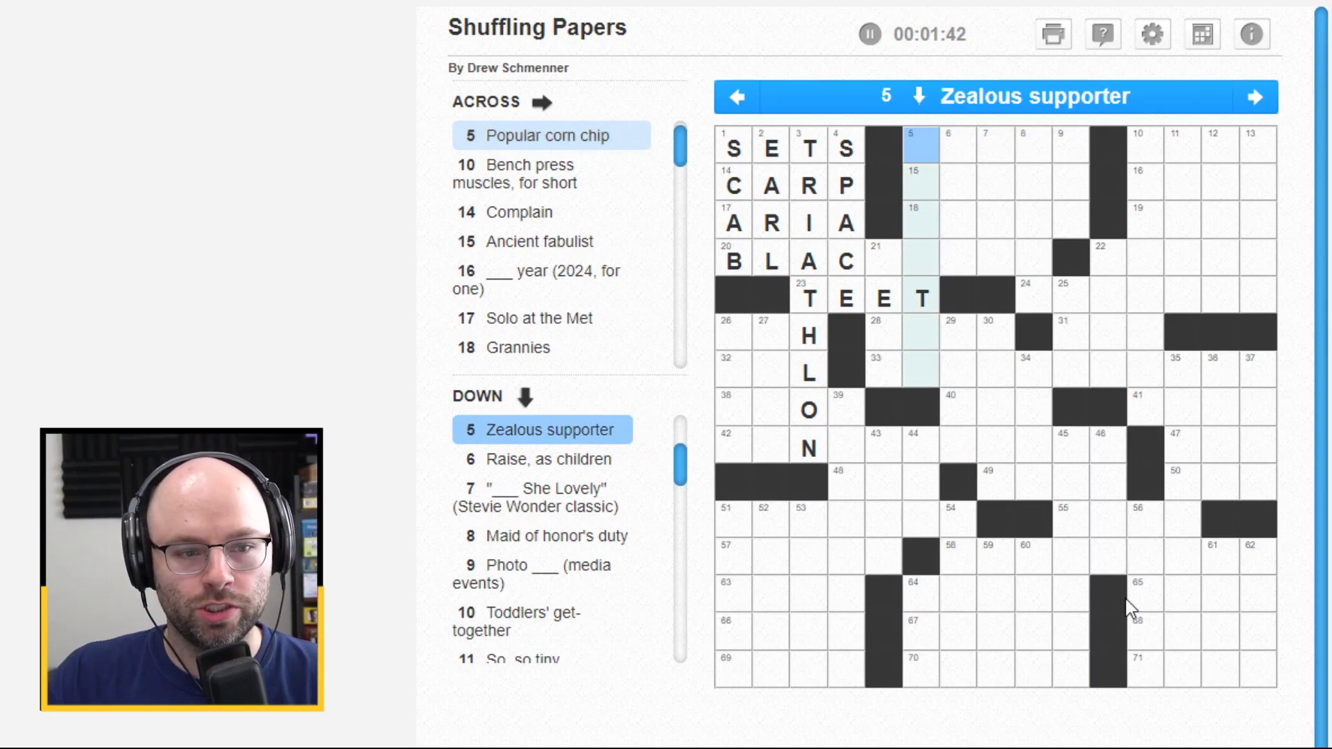
pyautogui.write('fana')
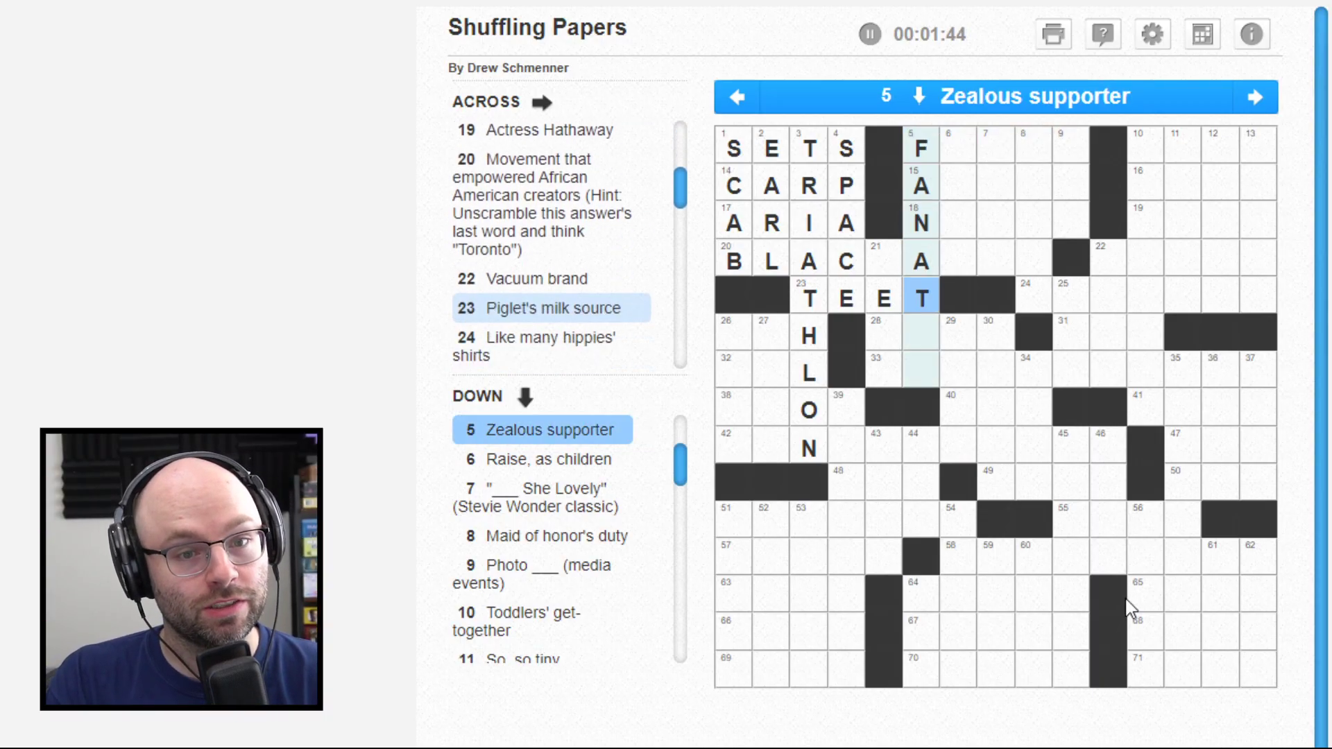
pyautogui.write('ic')
pyautogui.press('BackSpace')
pyautogui.press('BackSpace')
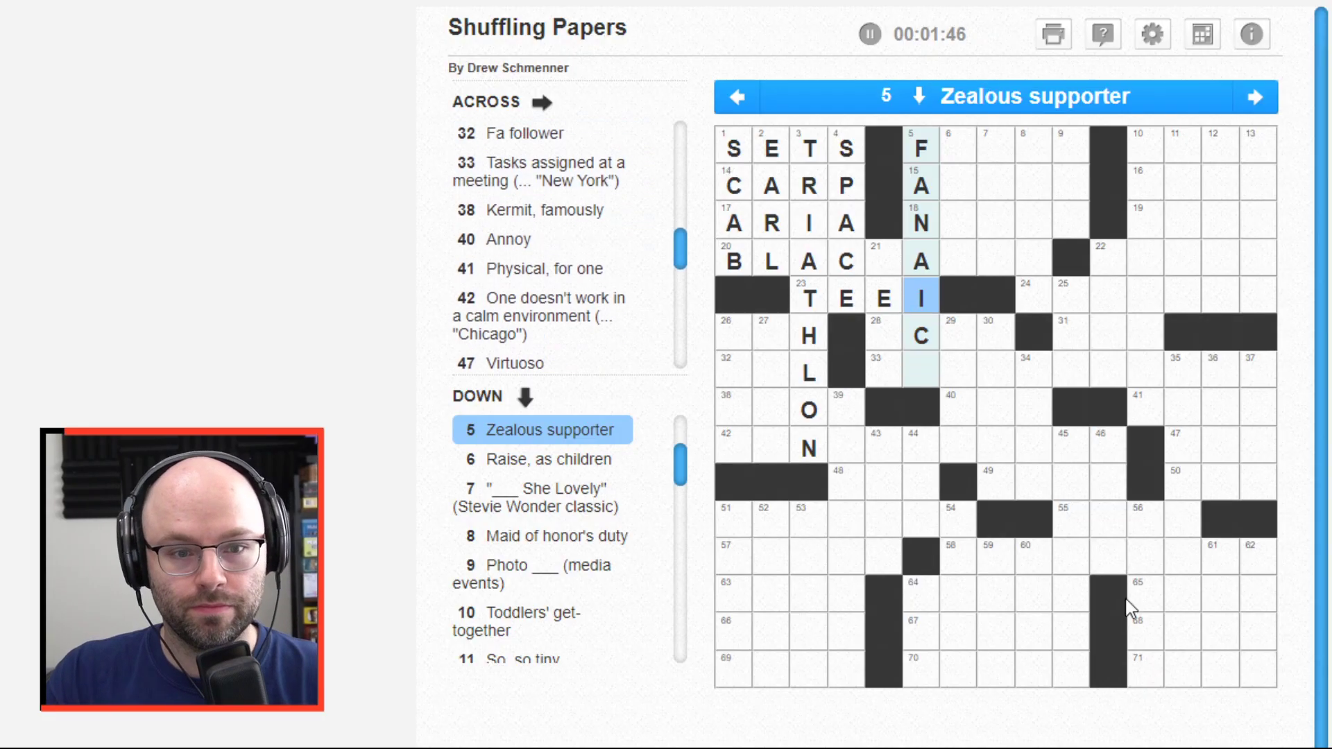
pyautogui.write('tic')
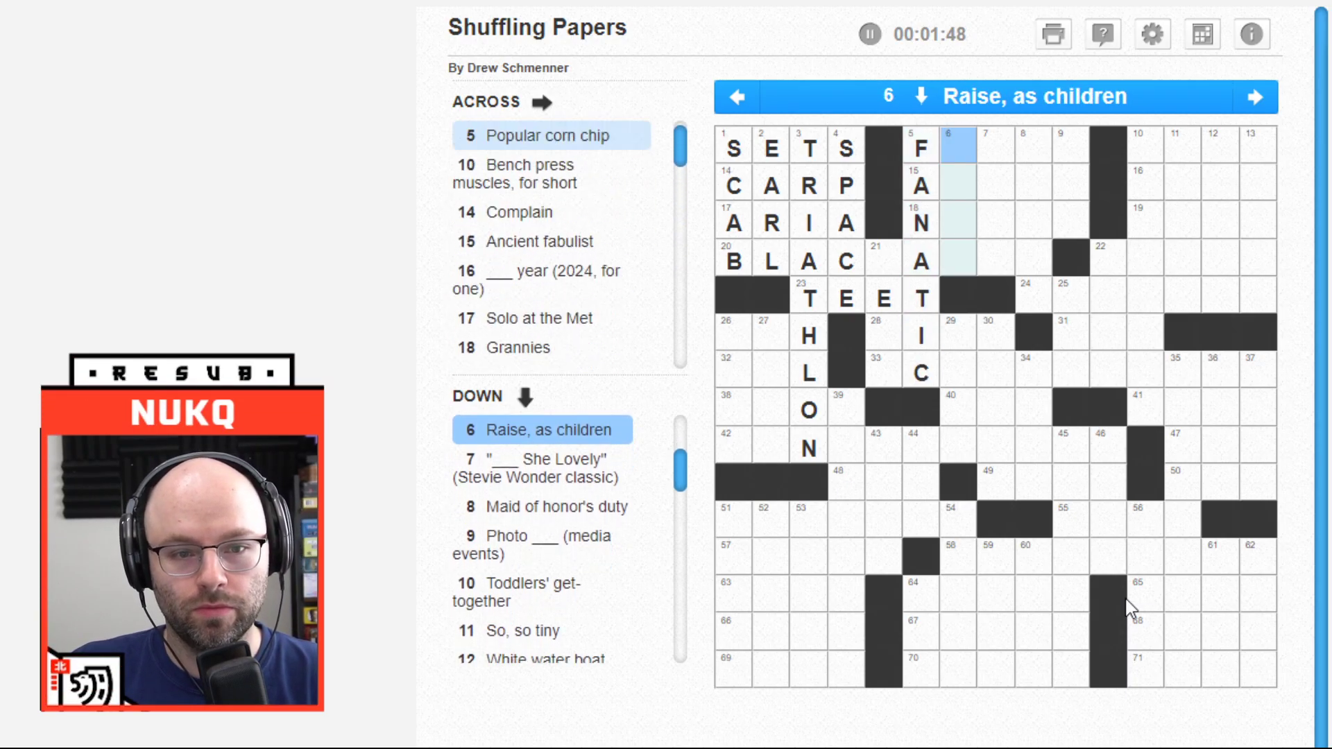
pyautogui.hotkey('shift', 'Tab')
pyautogui.press('Right')
pyautogui.press('Right')
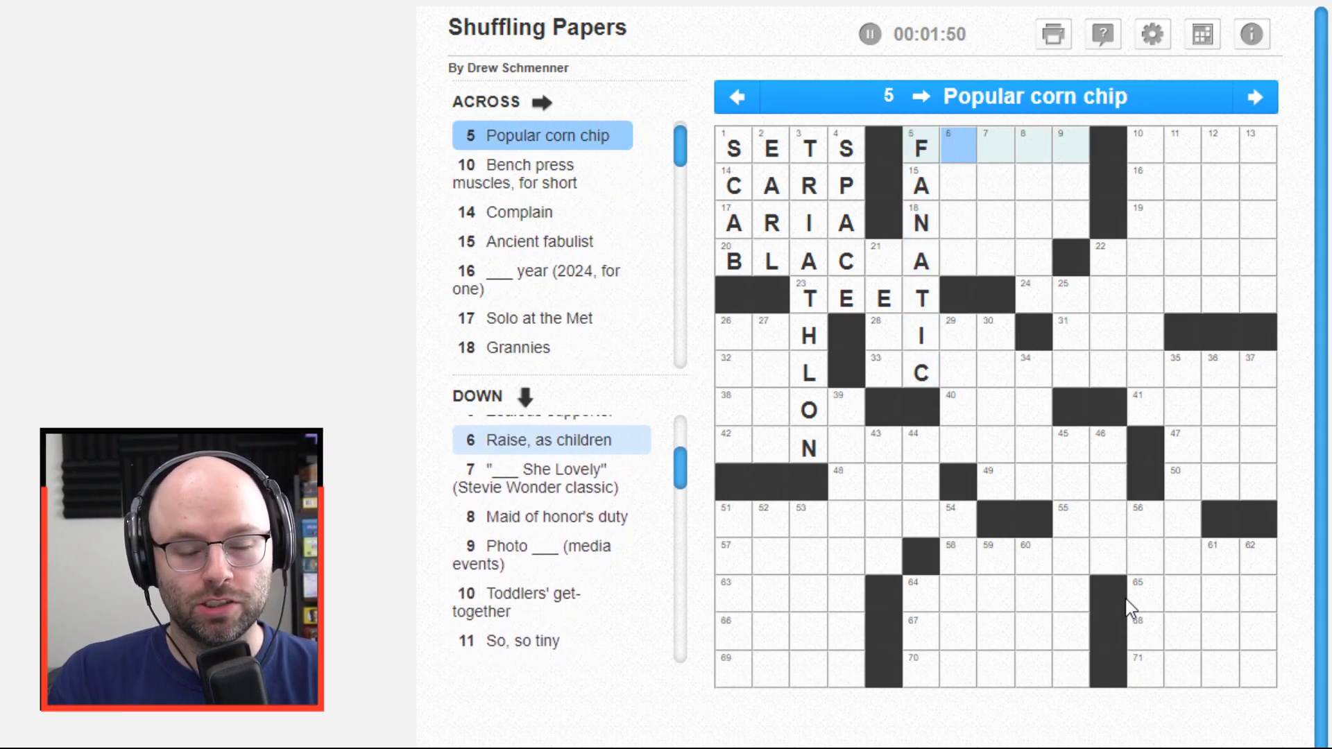
pyautogui.write('rito')
pyautogui.press('Left')
# Step: Enter OPP at 9-Down and REAR at 6-Down
pyautogui.press('Down')
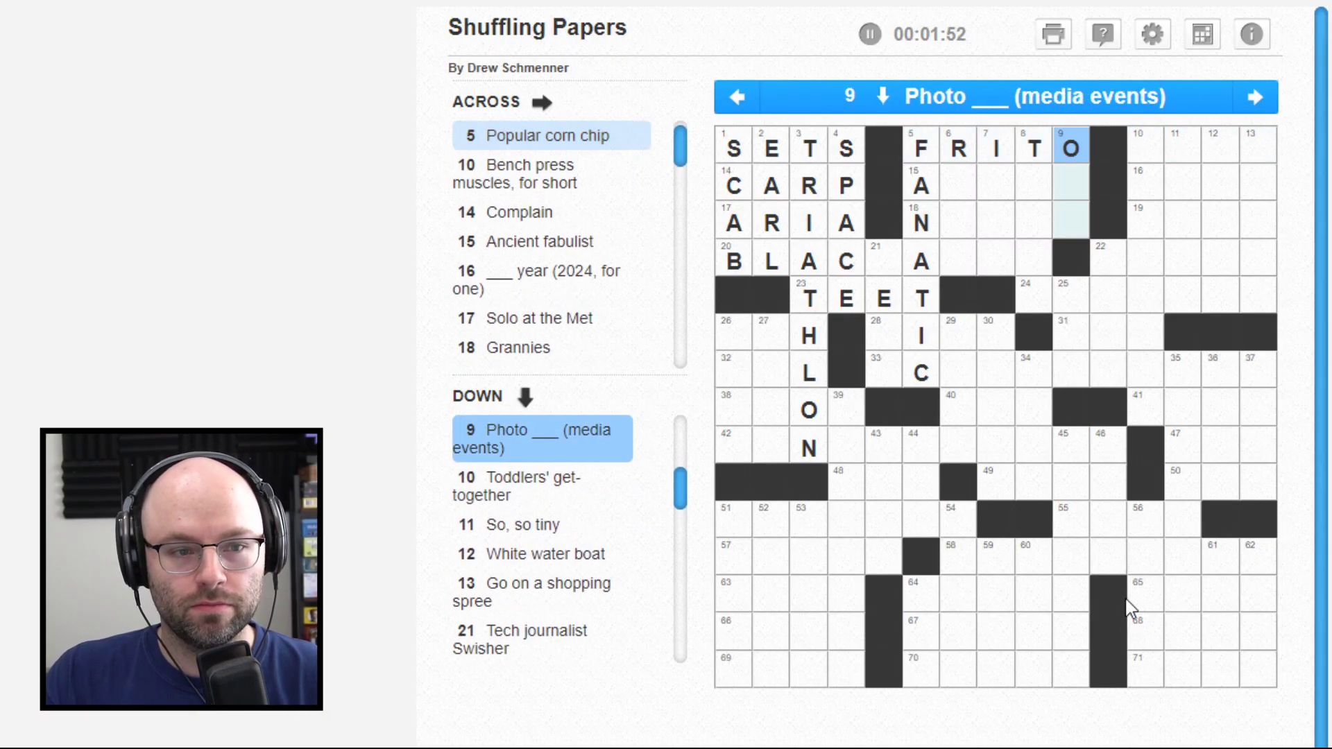
pyautogui.write('p')
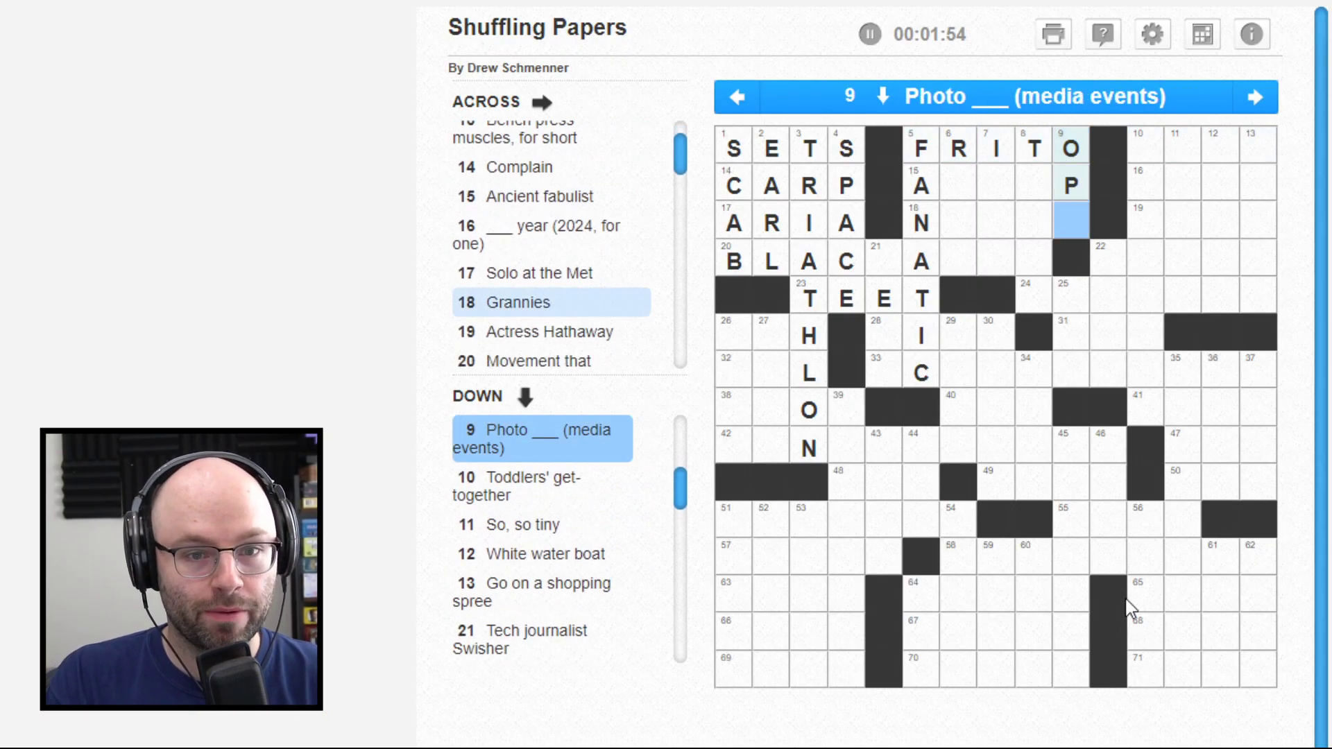
pyautogui.write('p')
pyautogui.hotkey('shift', 'Tab')
pyautogui.hotkey('shift', 'Tab')
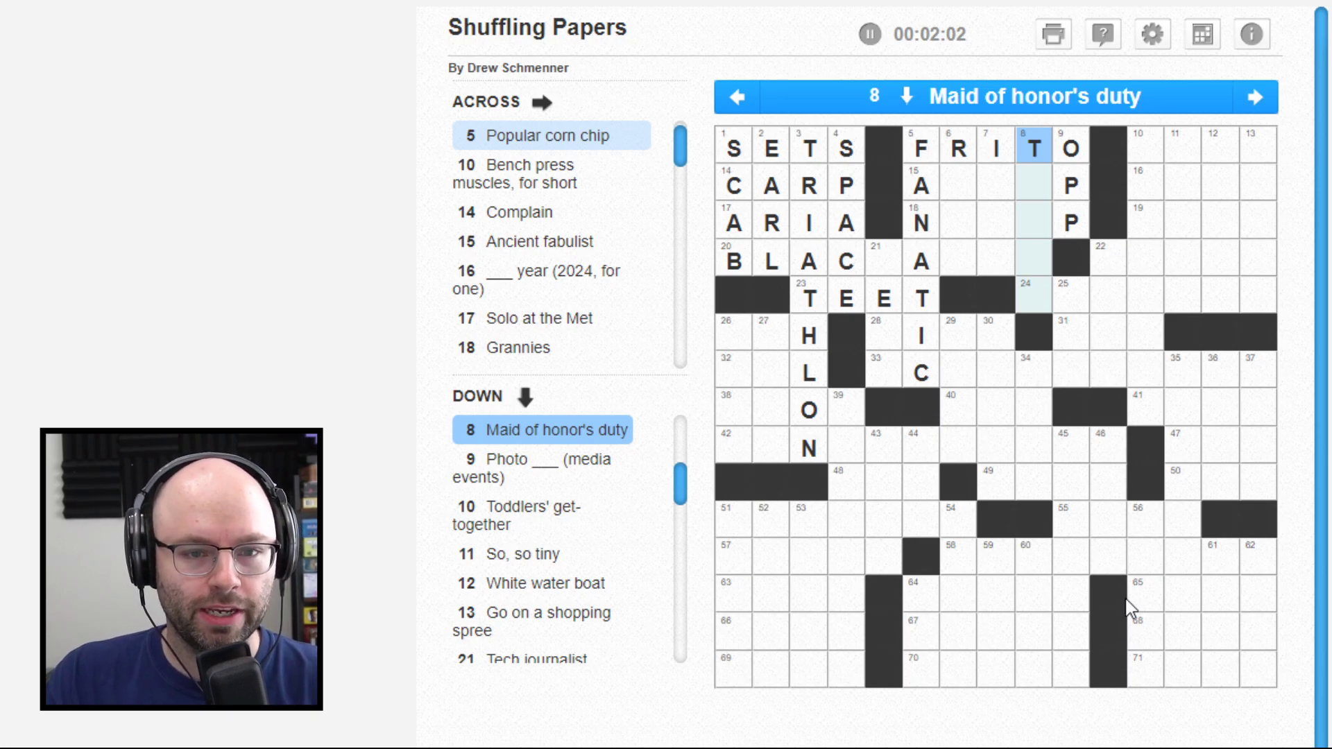
pyautogui.hotkey('shift', 'Tab')
pyautogui.hotkey('shift', 'Tab')
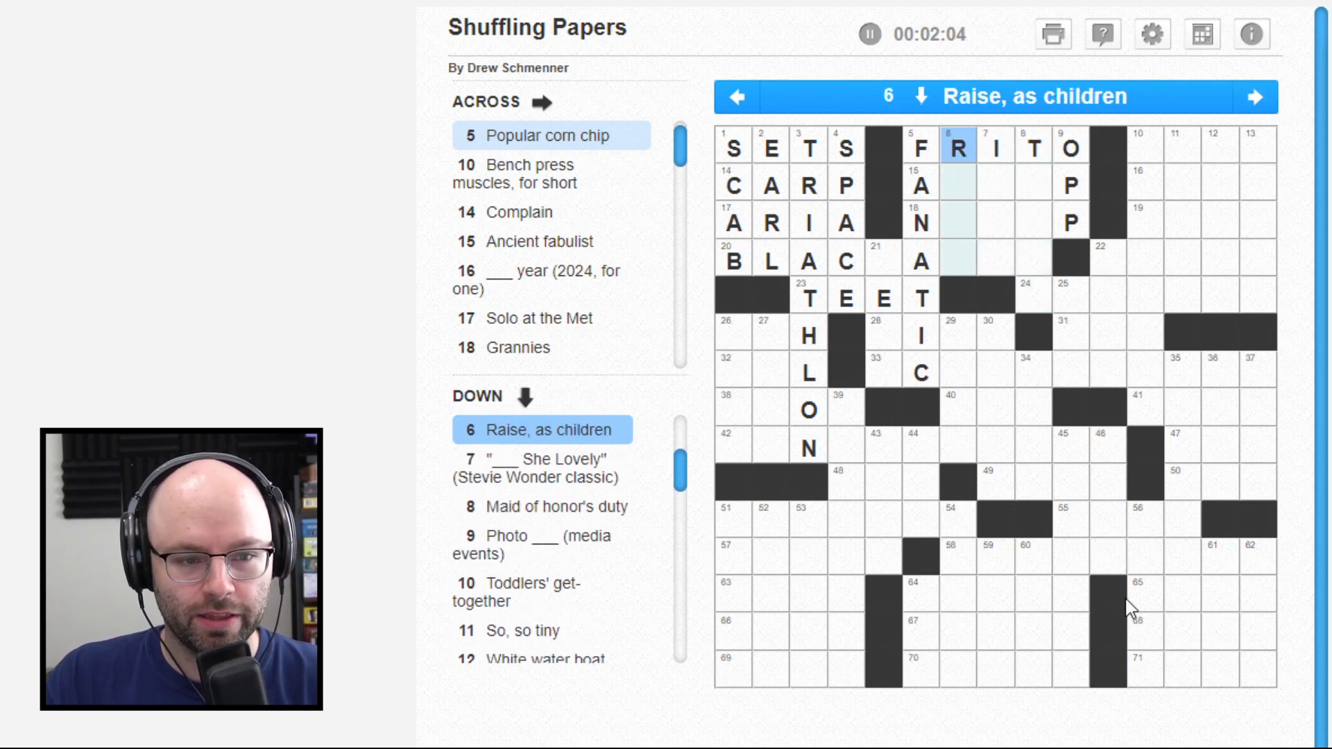
pyautogui.write('r')
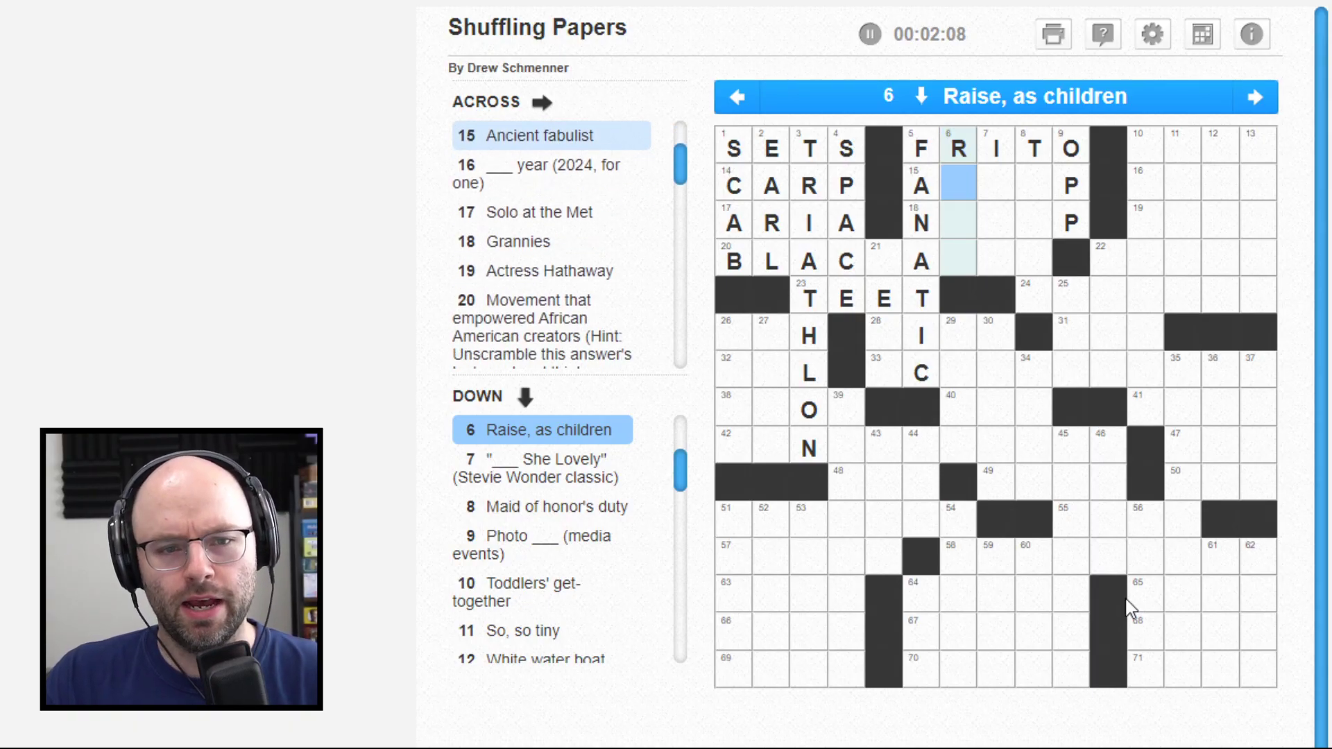
pyautogui.write('e')
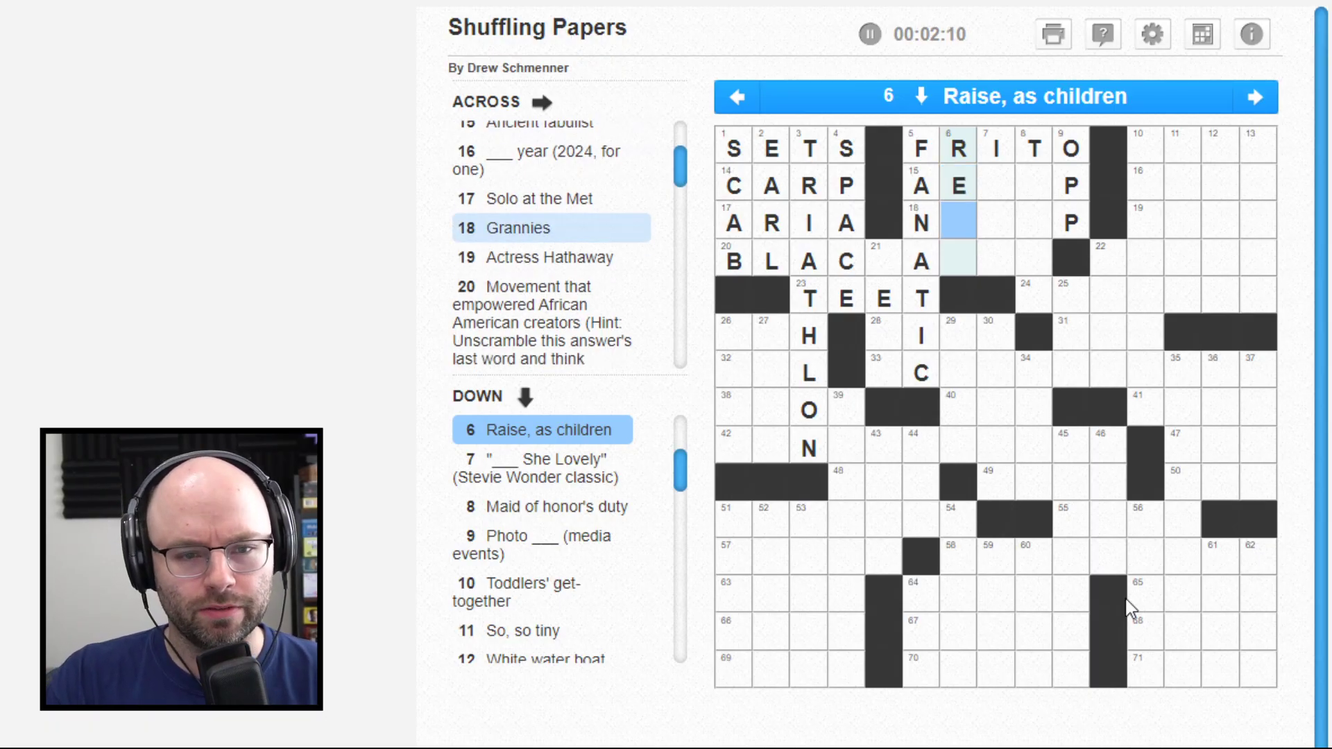
pyautogui.write('ar')
pyautogui.press('Down')
pyautogui.hotkey('shift', 'Tab')
pyautogui.hotkey('shift', 'Tab')
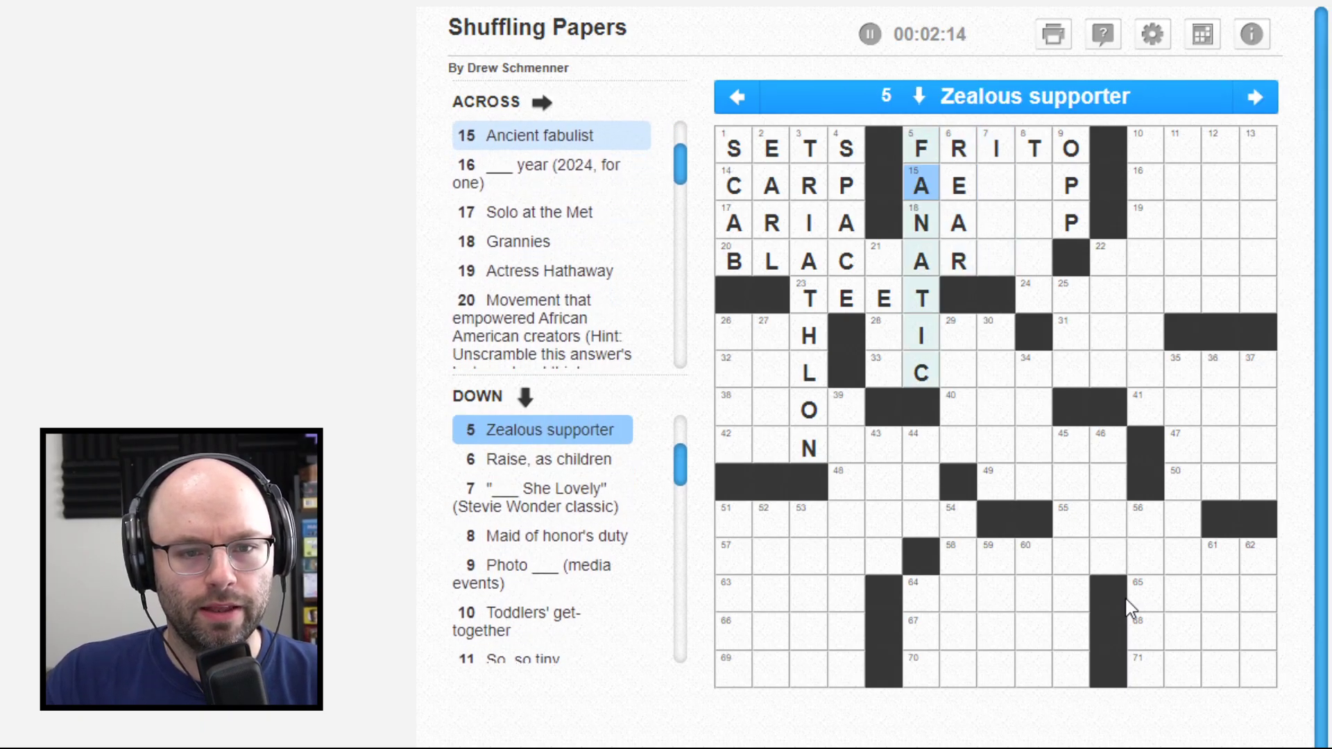
# Step: Enter AESOP at 15-Across and NANAS at 18-Across
pyautogui.press('Right')
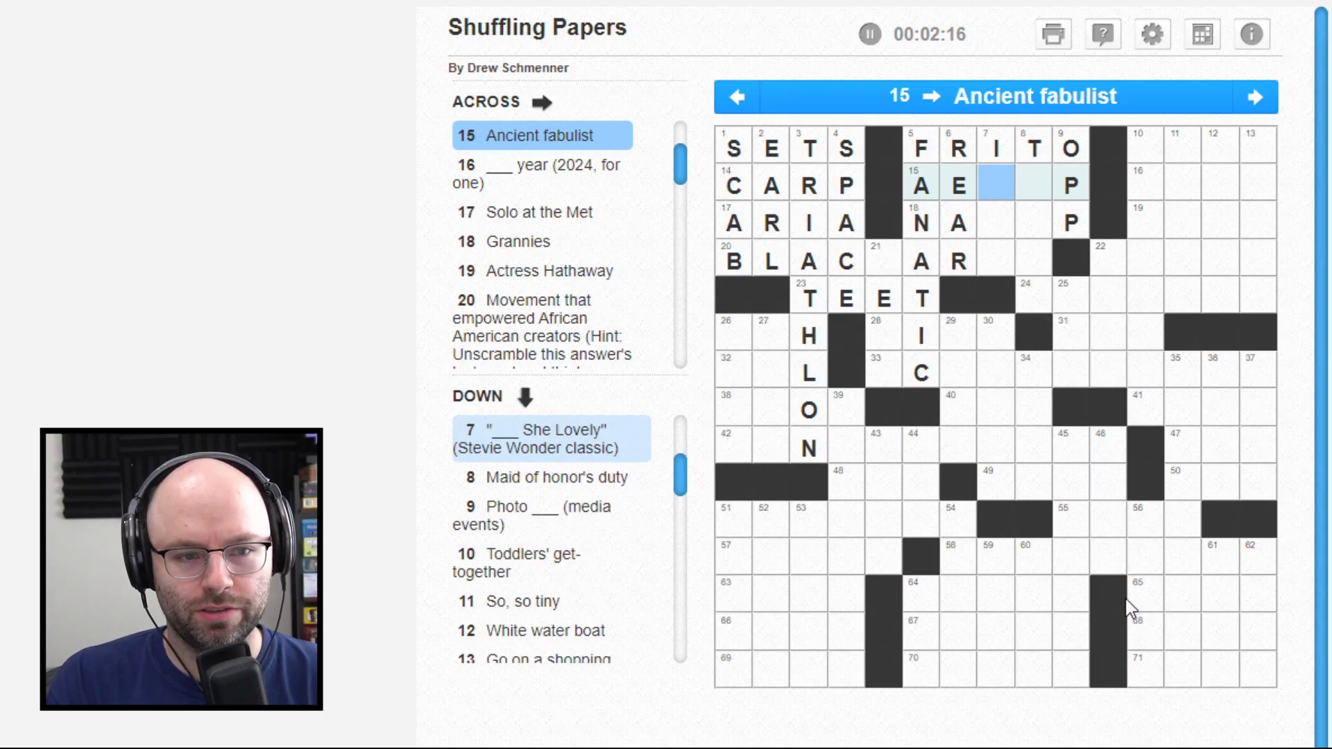
pyautogui.write('s')
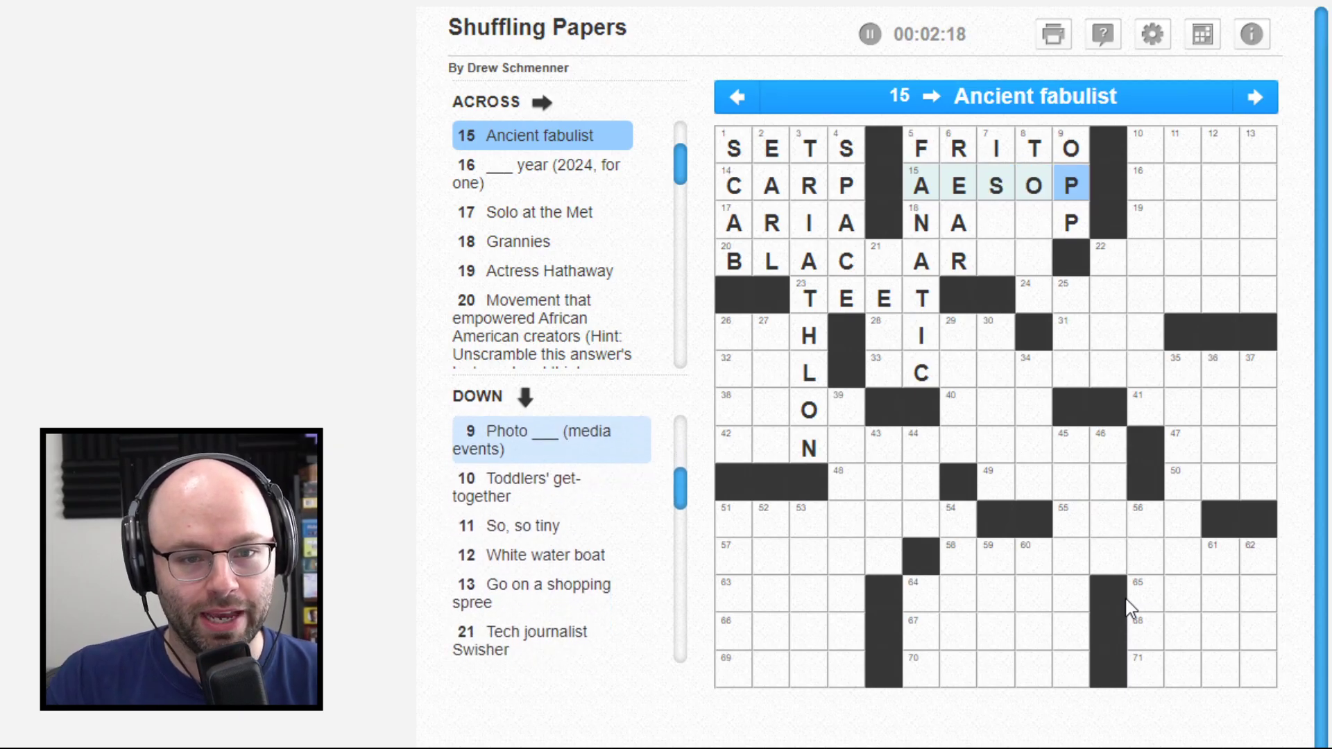
pyautogui.press('Tab')
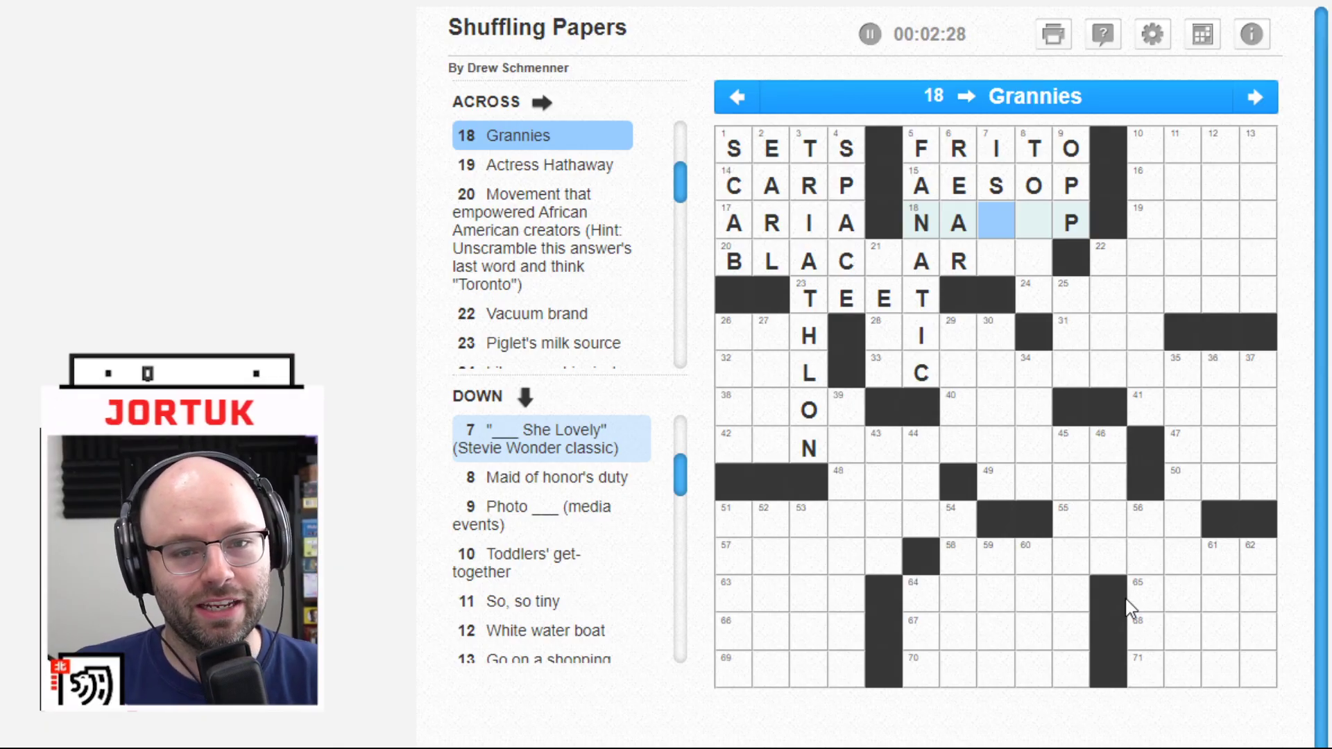
pyautogui.press('Up')
pyautogui.press('Up')
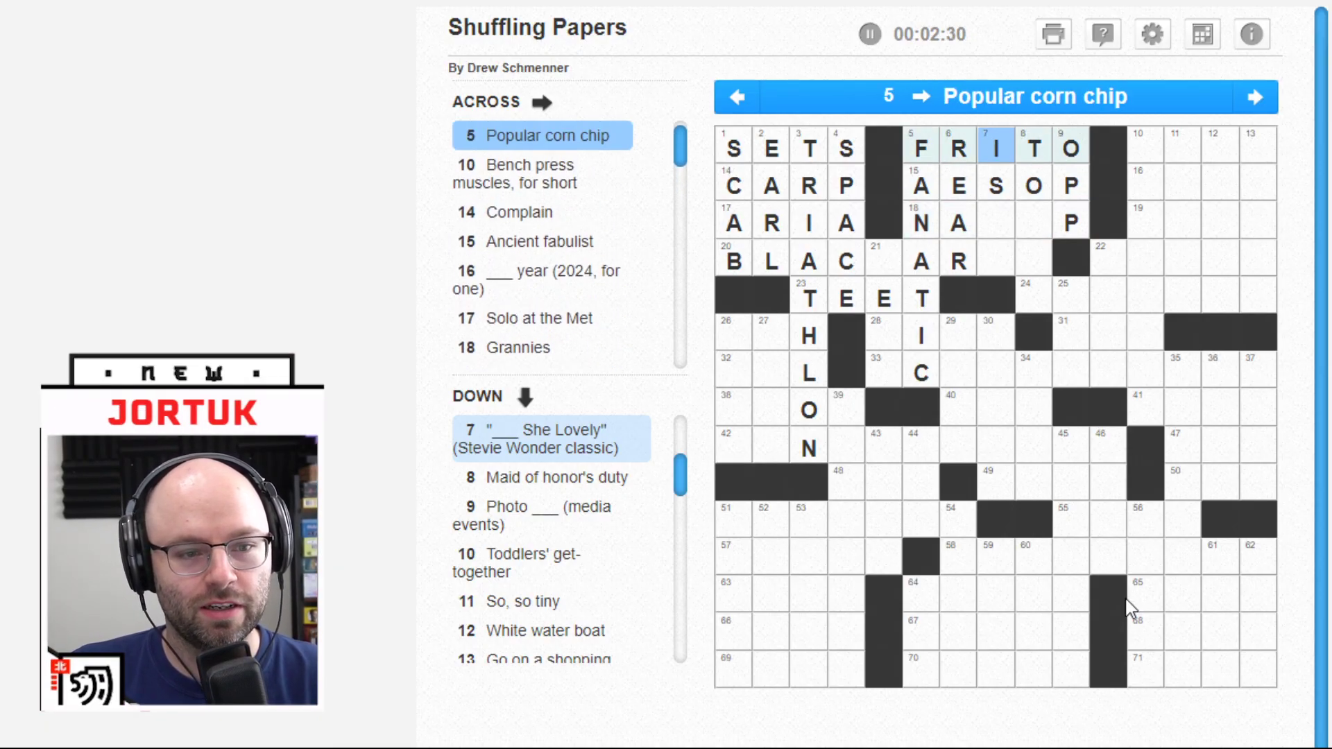
pyautogui.press('Down')
pyautogui.press('Down')
pyautogui.write('N')
pyautogui.press('Down')
pyautogui.press('Left')
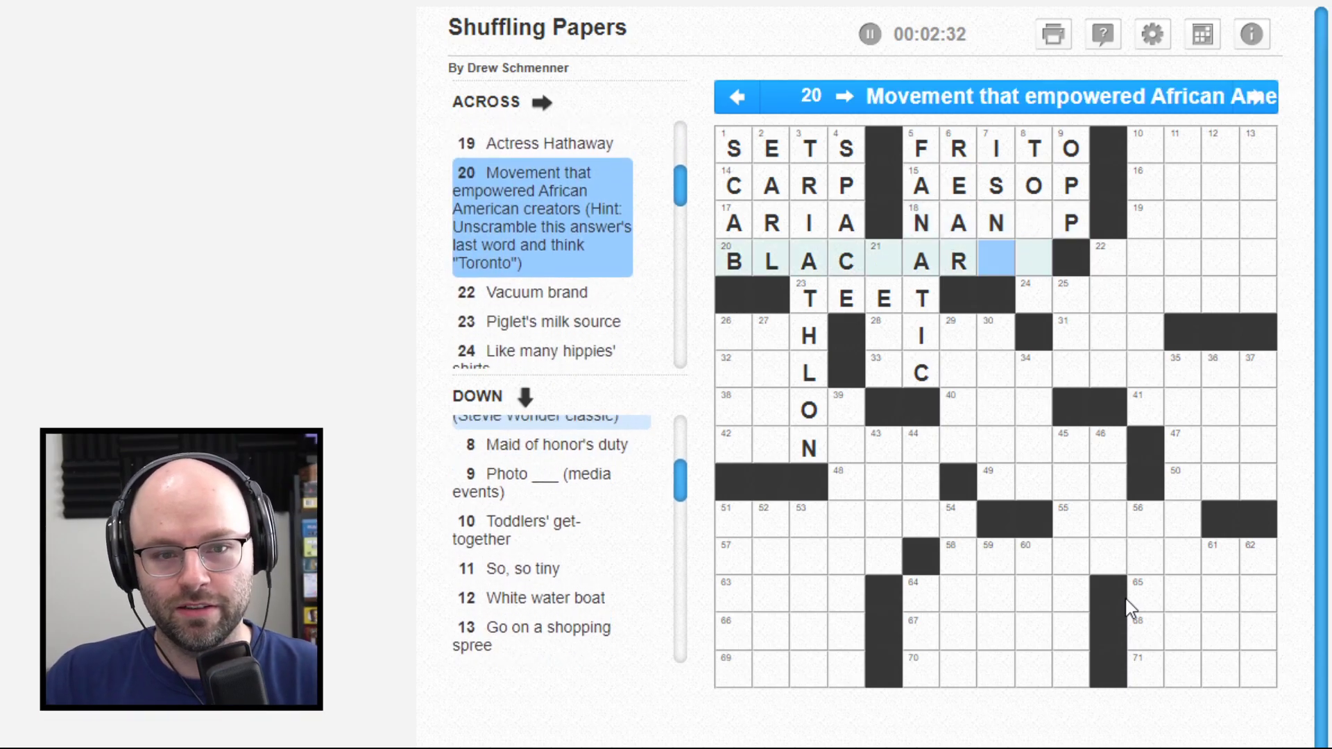
pyautogui.write('T')
# Step: Add T after AR in the 20-Across row
pyautogui.press('Up')
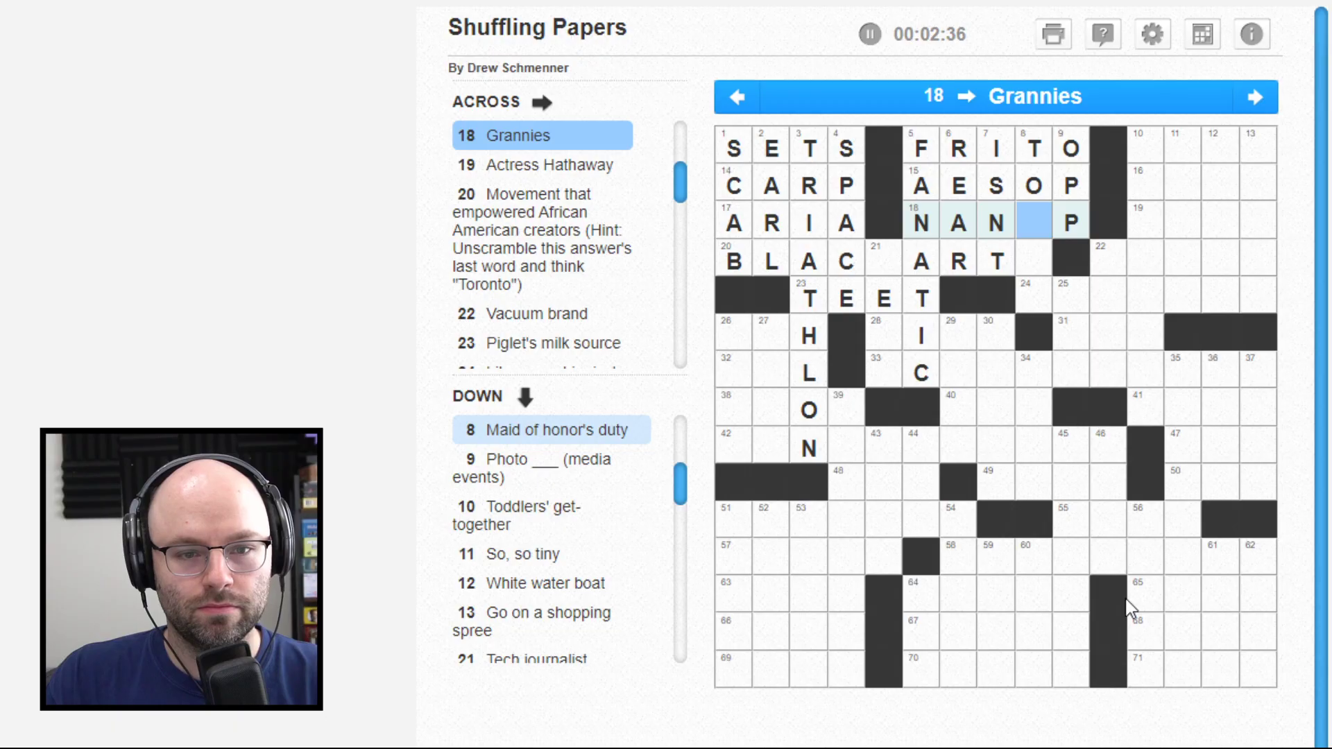
pyautogui.write('AS')
pyautogui.press('Left')
pyautogui.press('Left')
pyautogui.press('Down')
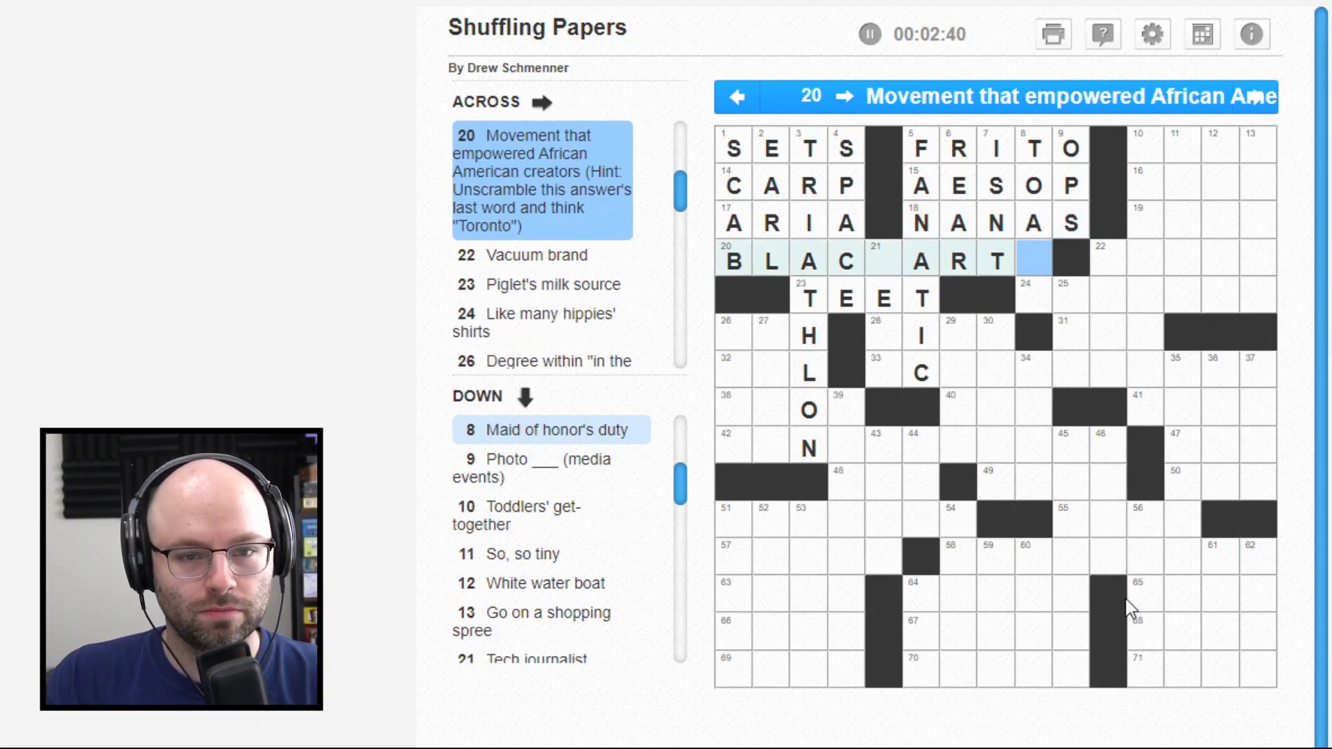
pyautogui.press('Up')
pyautogui.press('Up')
pyautogui.press('Up')
pyautogui.press('Down')
pyautogui.press('Down')
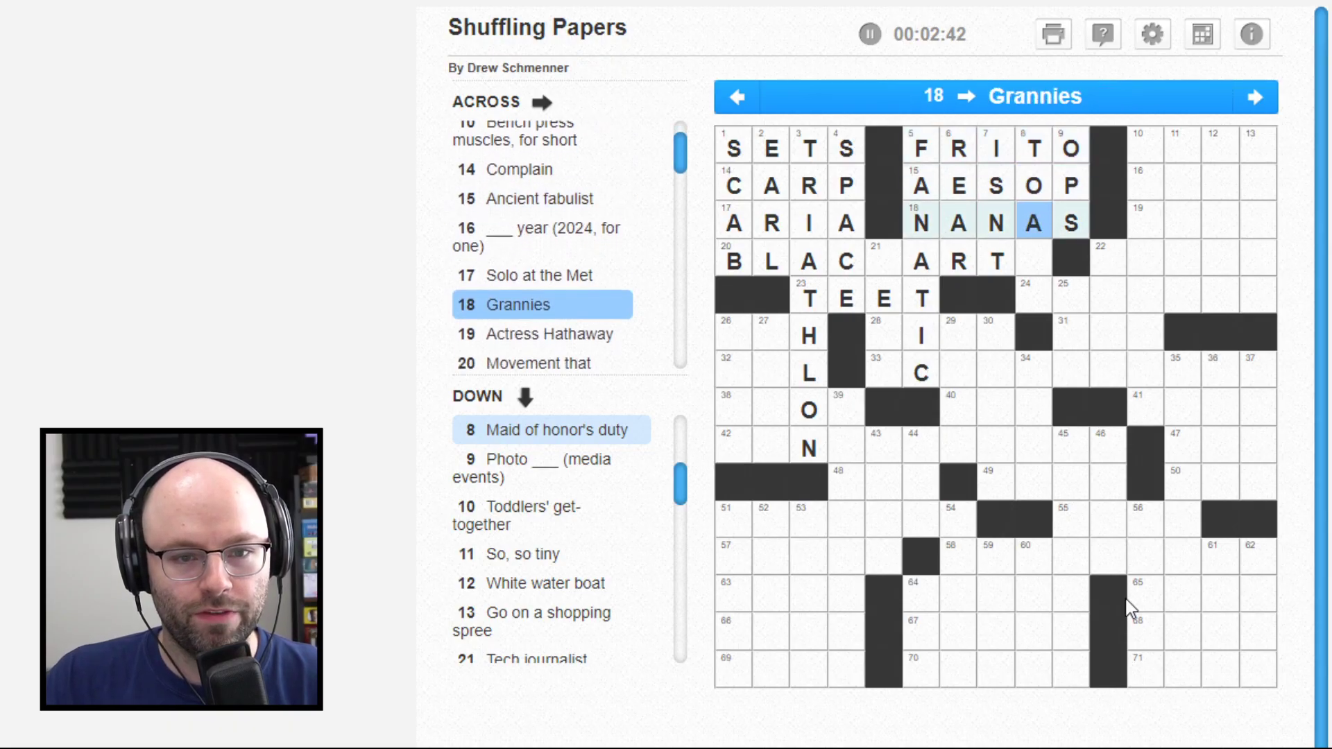
pyautogui.press('Down')
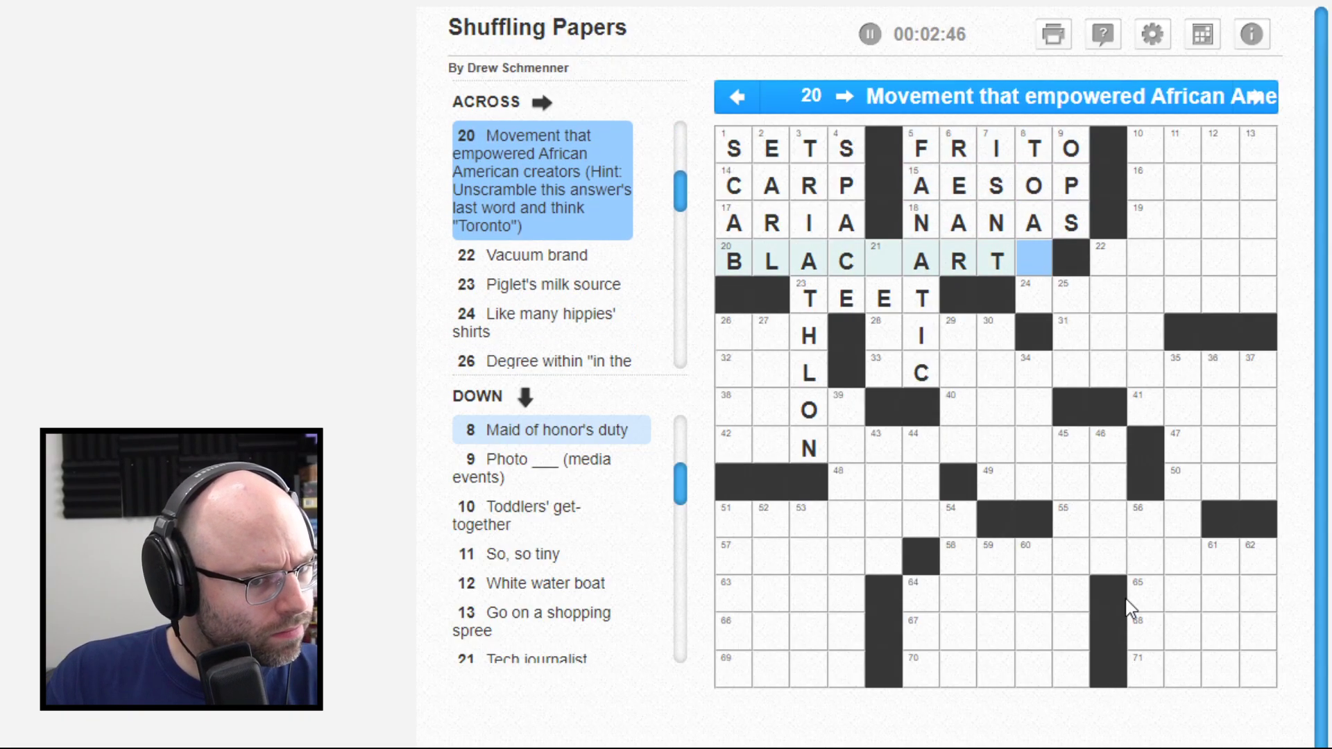
# Step: Add K and S to complete BLACKARTS at 20-Across
pyautogui.press('Left')
pyautogui.press('Left')
pyautogui.press('Left')
pyautogui.press('Left')
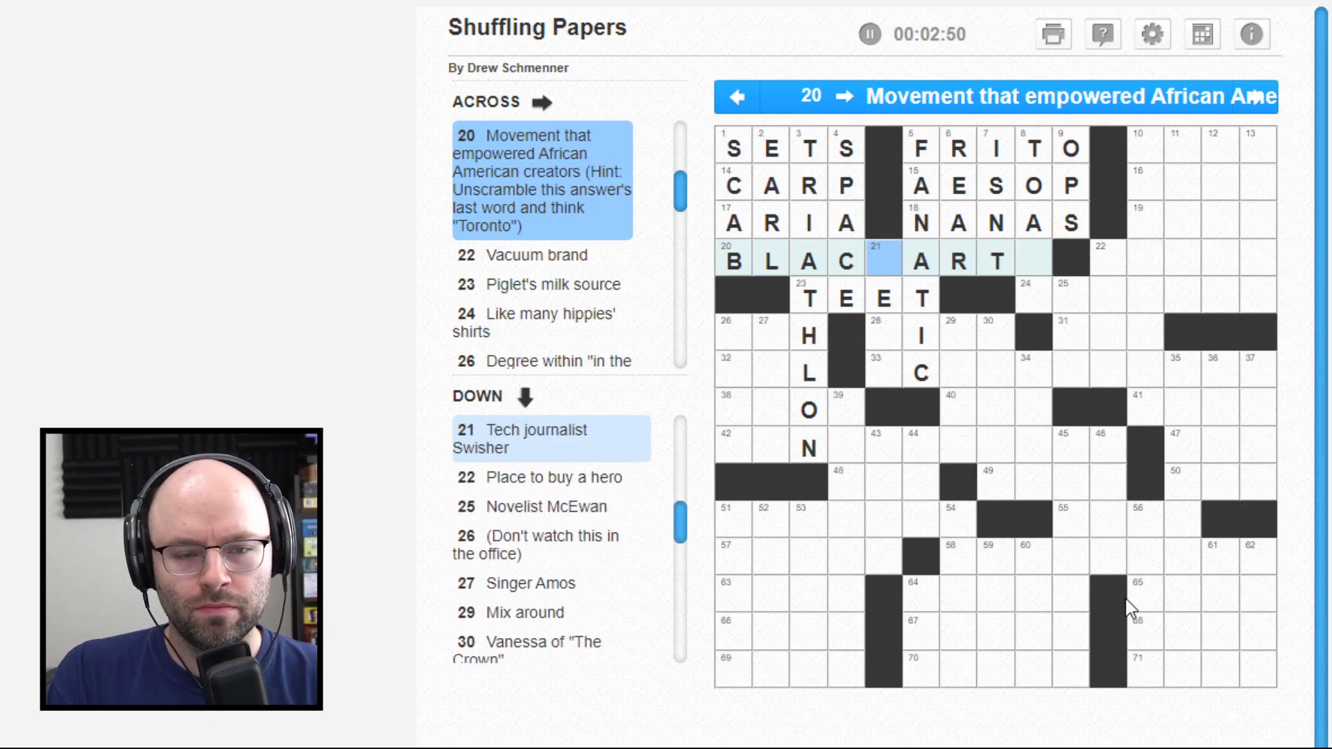
pyautogui.write('K')
pyautogui.press('Right')
pyautogui.press('Right')
pyautogui.press('Right')
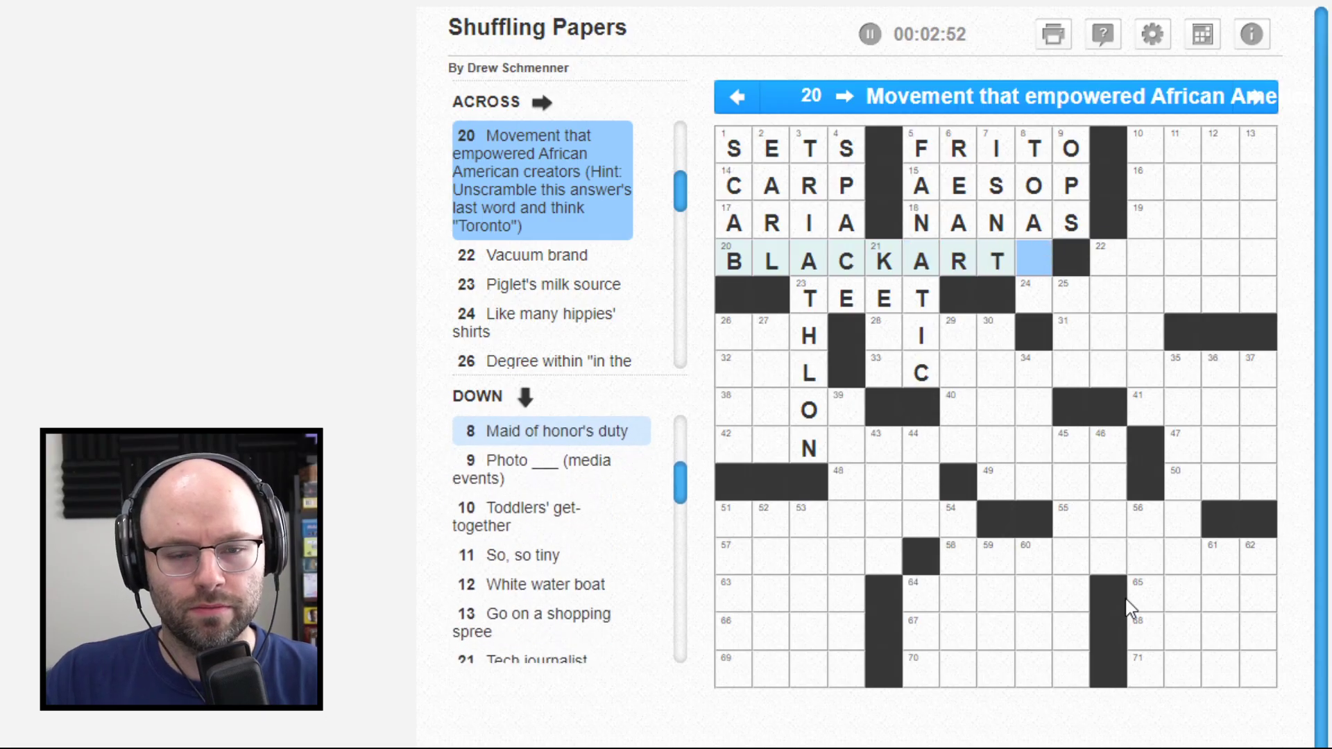
pyautogui.write('S')
pyautogui.press('Tab')
pyautogui.write('T')
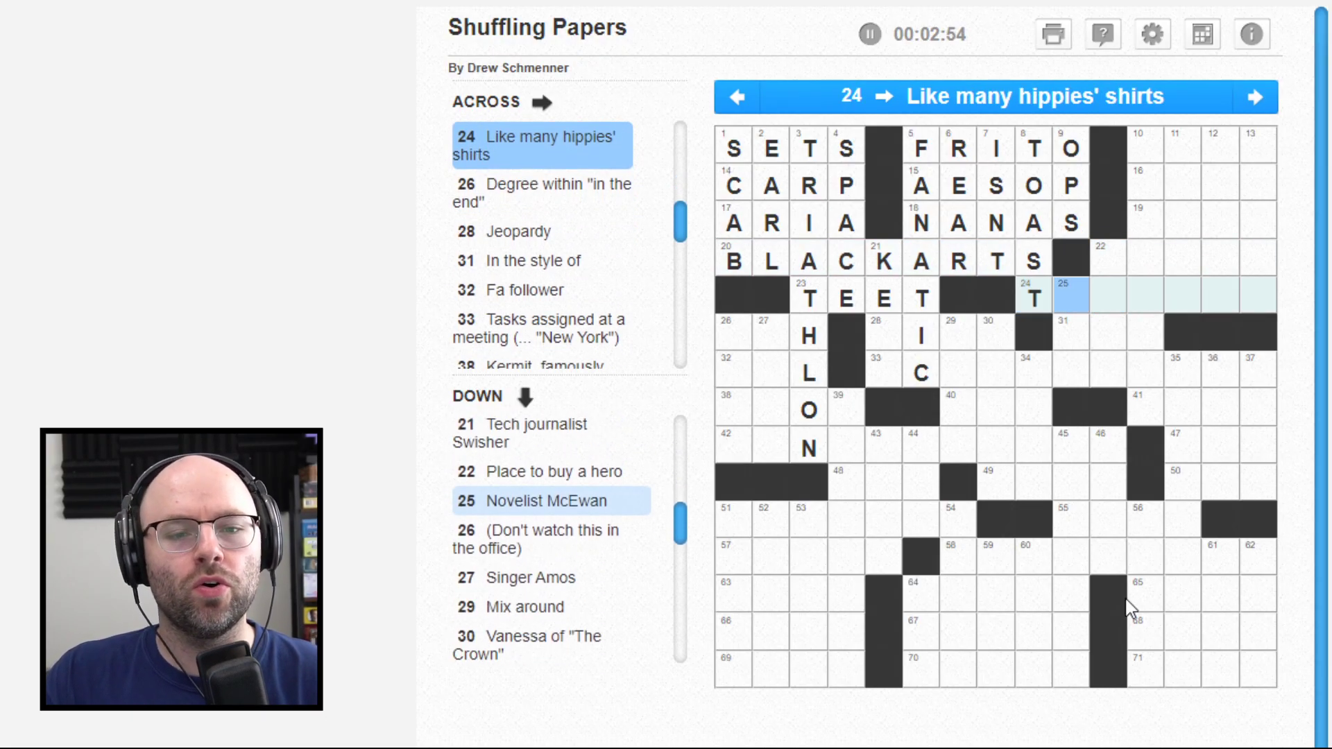
pyautogui.press('Left')
pyautogui.press('Left')
# Step: Inspect cell 28 below the K and switch to the Down direction
pyautogui.press('Up')
pyautogui.press('Left')
pyautogui.press('Down')
pyautogui.press('Down')
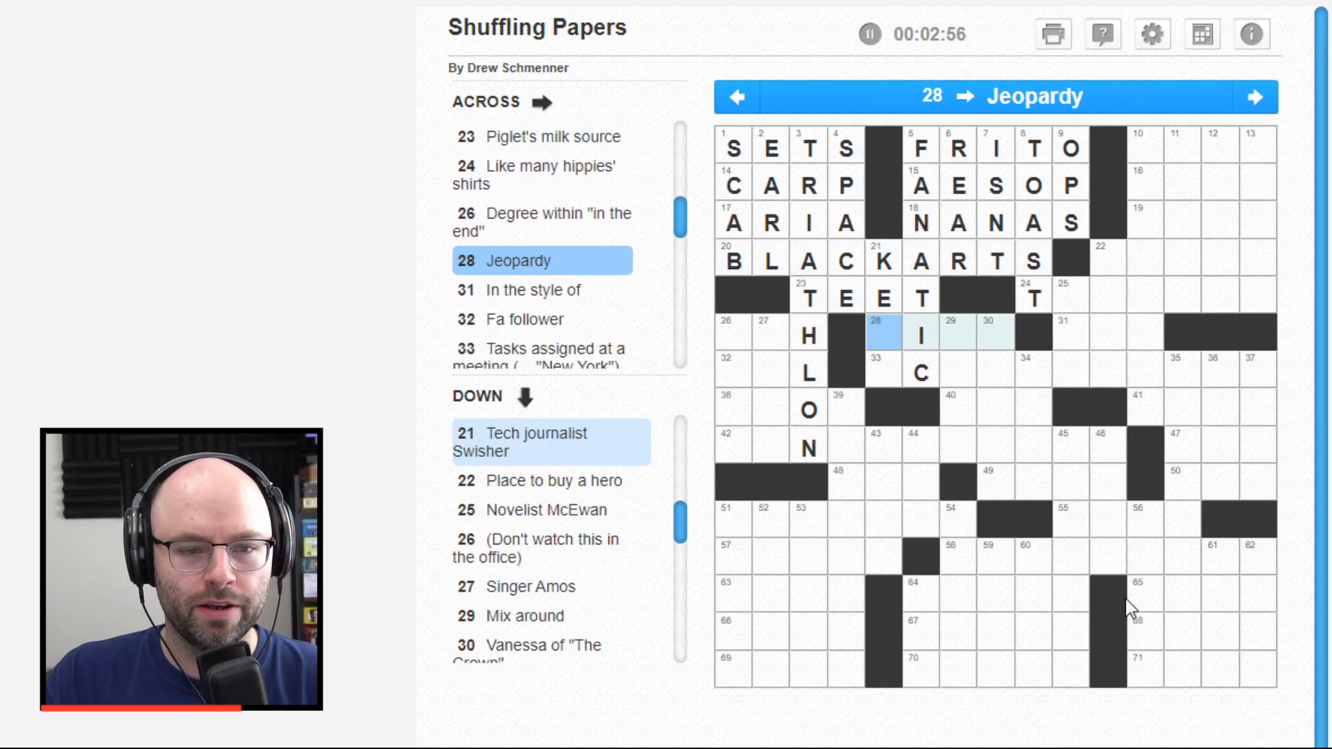
pyautogui.press('Up')
pyautogui.press('Up')
pyautogui.press('Down')
pyautogui.press('Down')
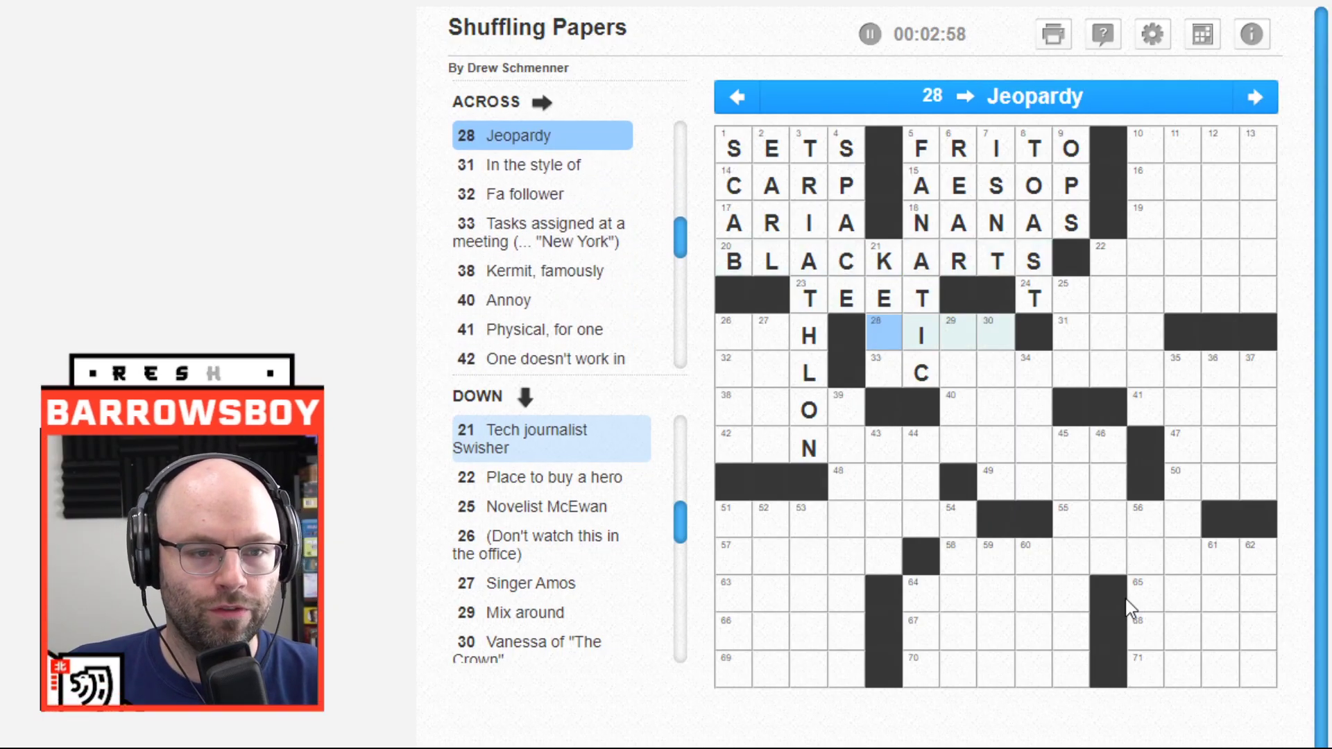
pyautogui.press('Up')
pyautogui.press('Up')
pyautogui.press('Down')
pyautogui.press('Down')
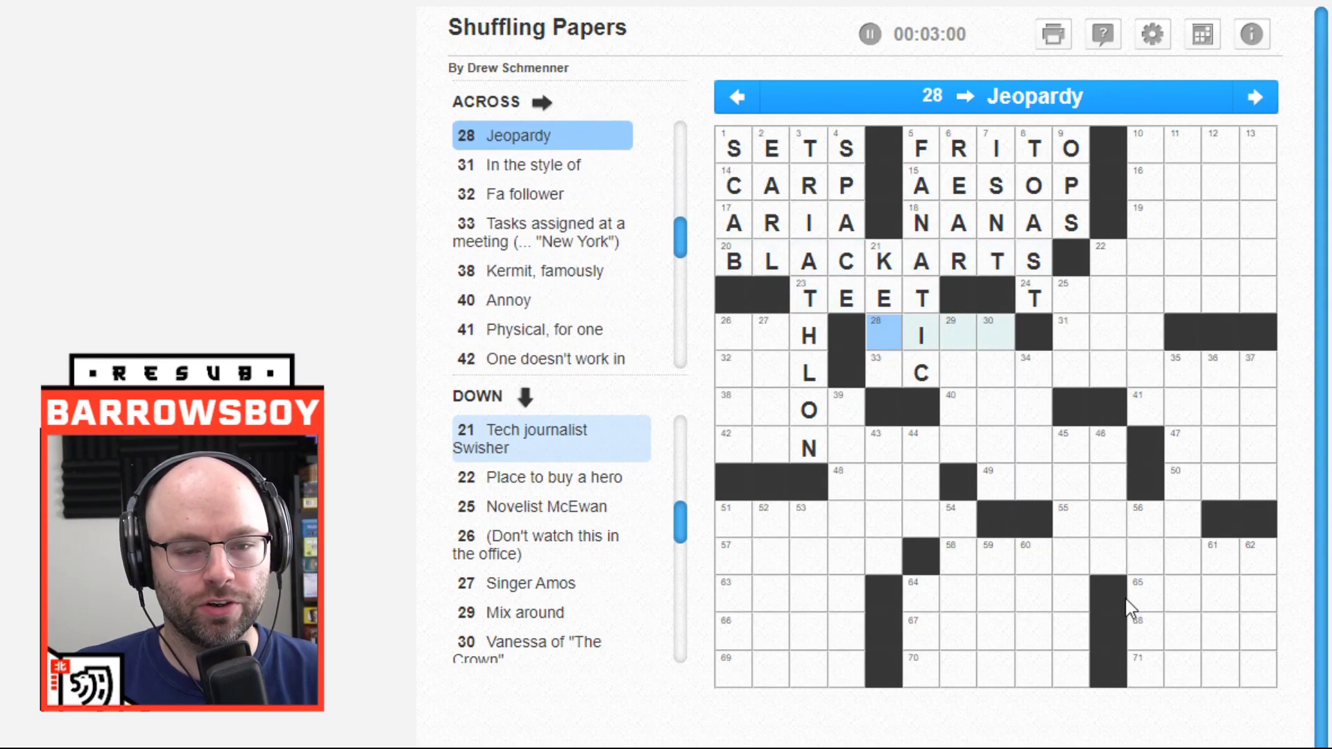
pyautogui.press('space')
pyautogui.write('lp')
# Step: Erase the wrong L in cell 28 and P in cell 33
pyautogui.press('Left')
pyautogui.press('Left')
pyautogui.press('Left')
pyautogui.press('Left')
pyautogui.press('Left')
pyautogui.press('Down')
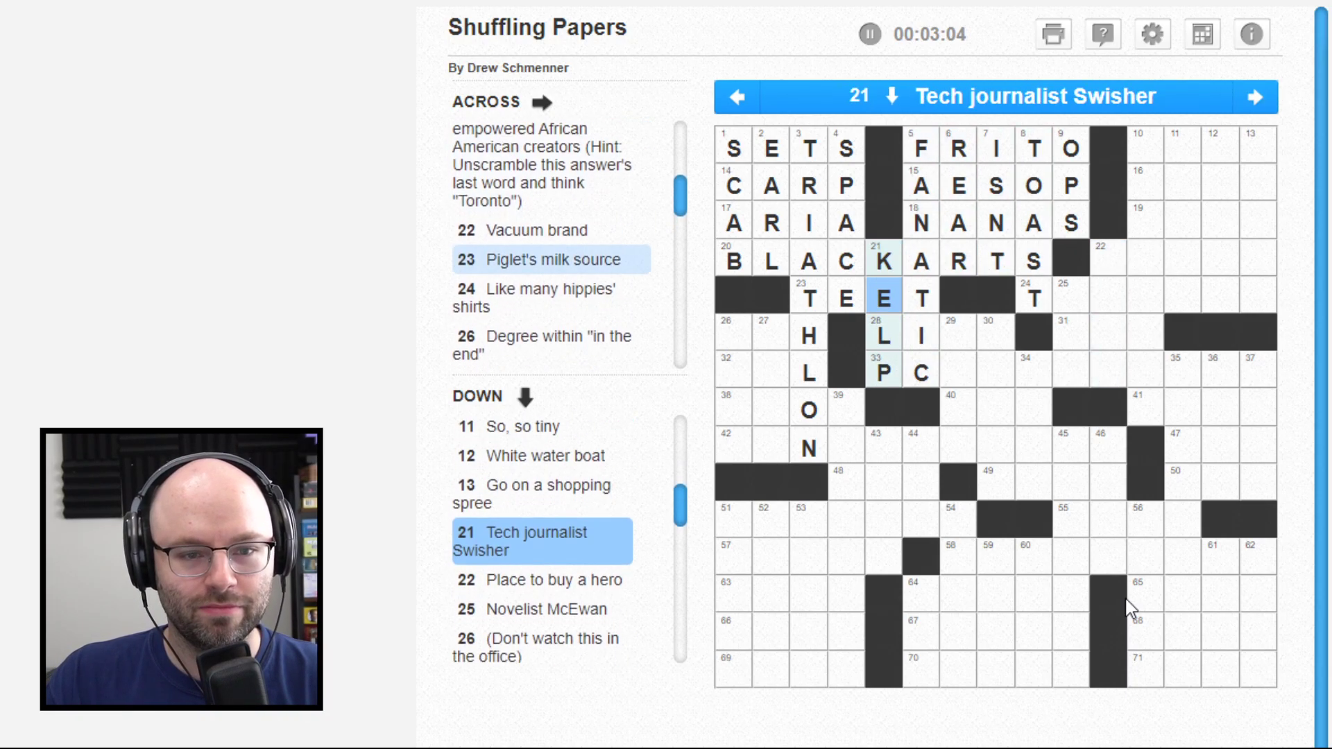
pyautogui.press('Down')
pyautogui.press('BackSpace')
pyautogui.press('Down')
pyautogui.press('BackSpace')
pyautogui.press('Up')
pyautogui.press('space')
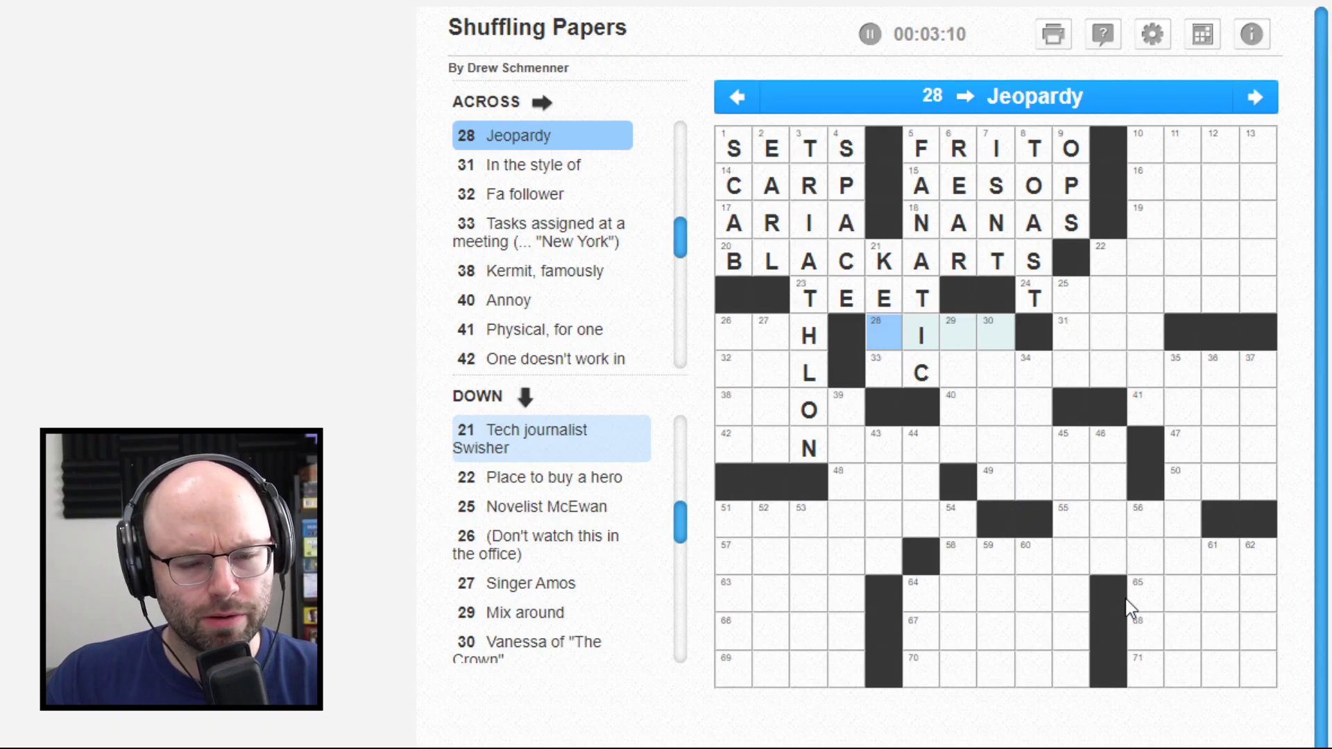
# Step: Fill cells 29 and 30 of 28-Across and begin 24-Across with T
pyautogui.press('Right')
pyautogui.press('Right')
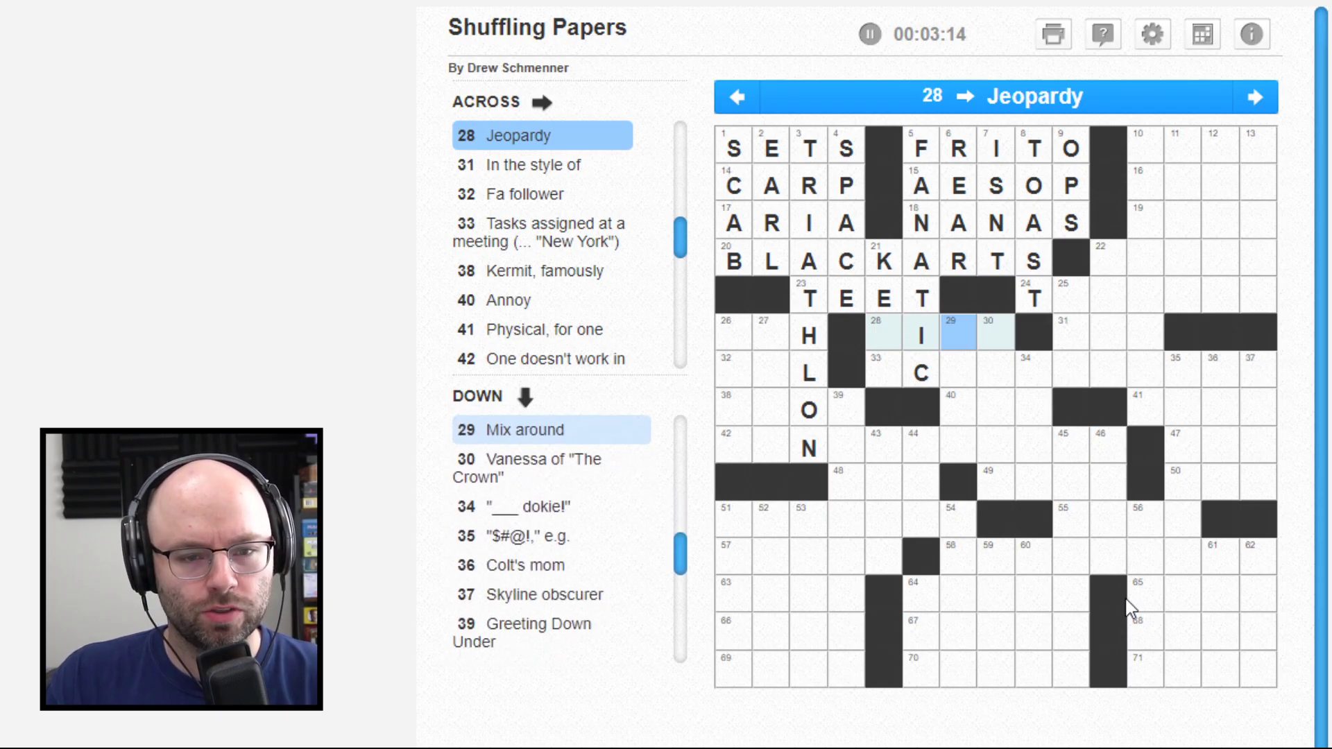
pyautogui.press('Right')
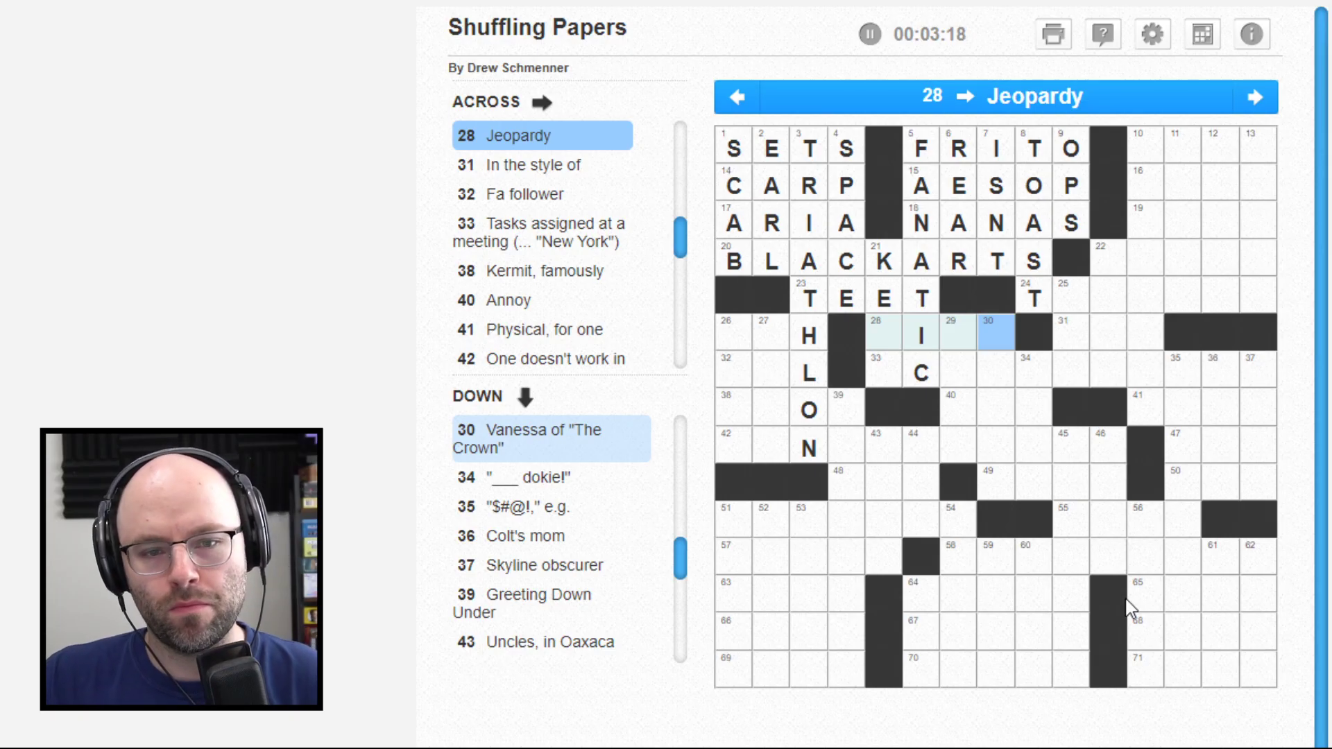
pyautogui.press('Right')
pyautogui.press('Up')
pyautogui.press('Left')
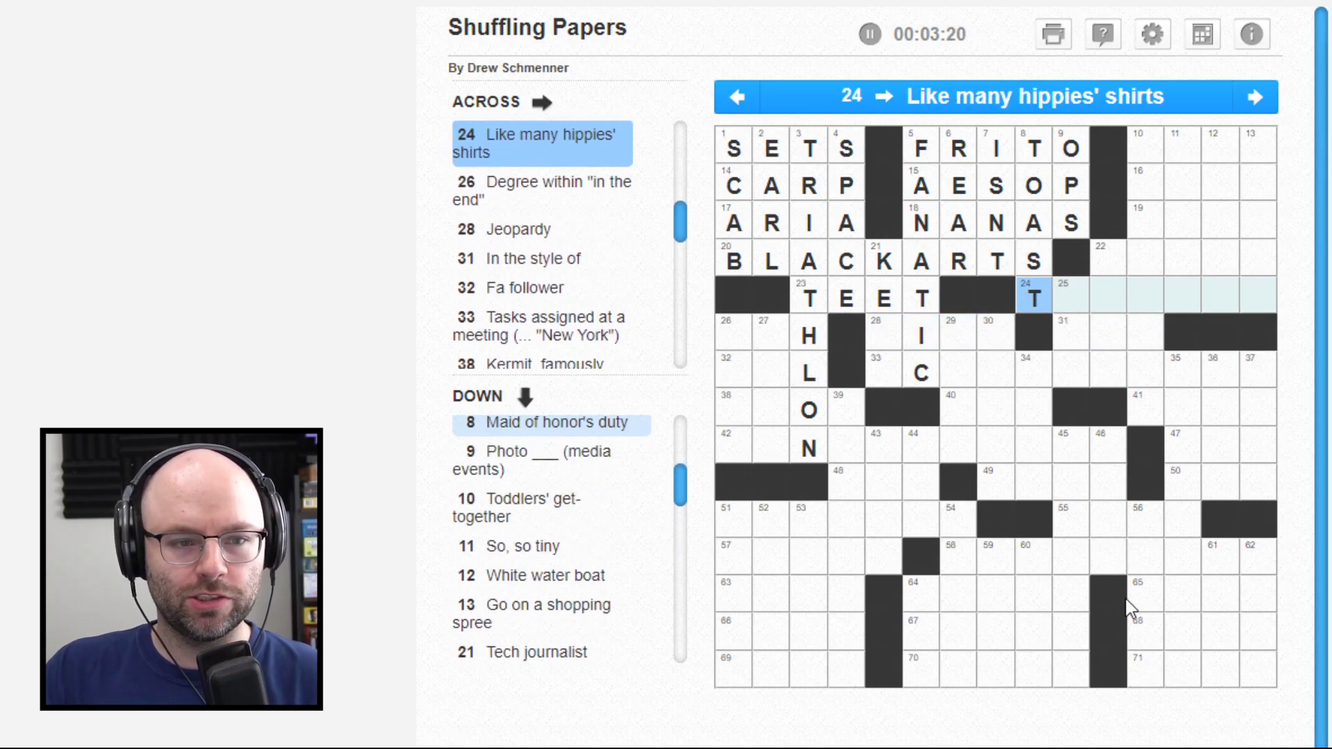
pyautogui.write('t')
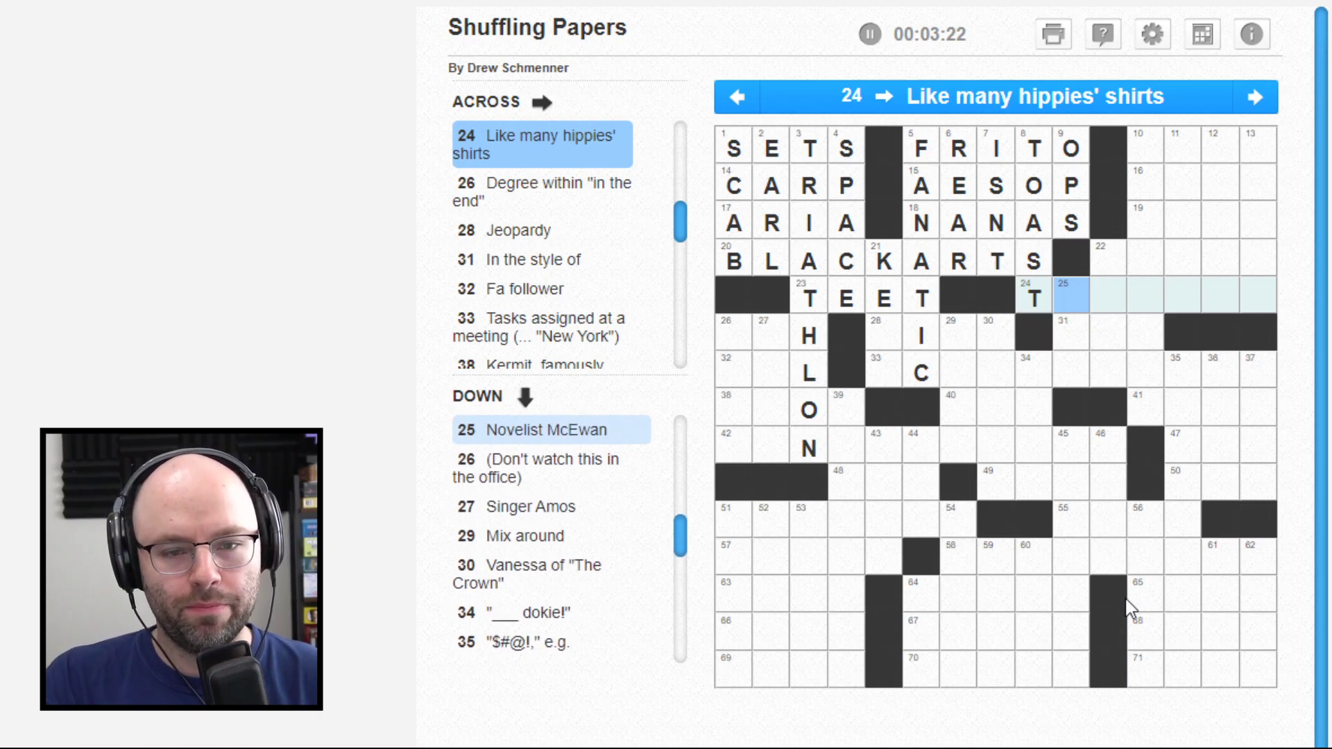
pyautogui.write('ie')
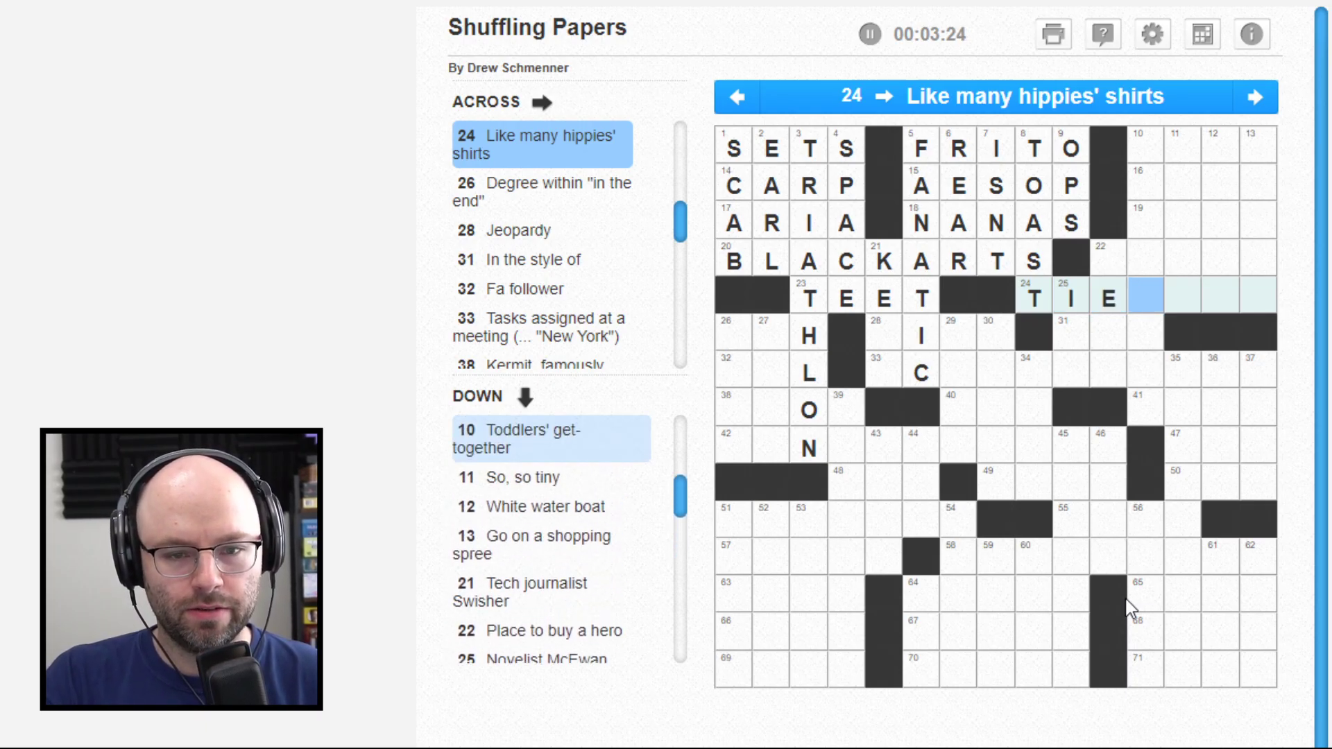
pyautogui.write('dye')
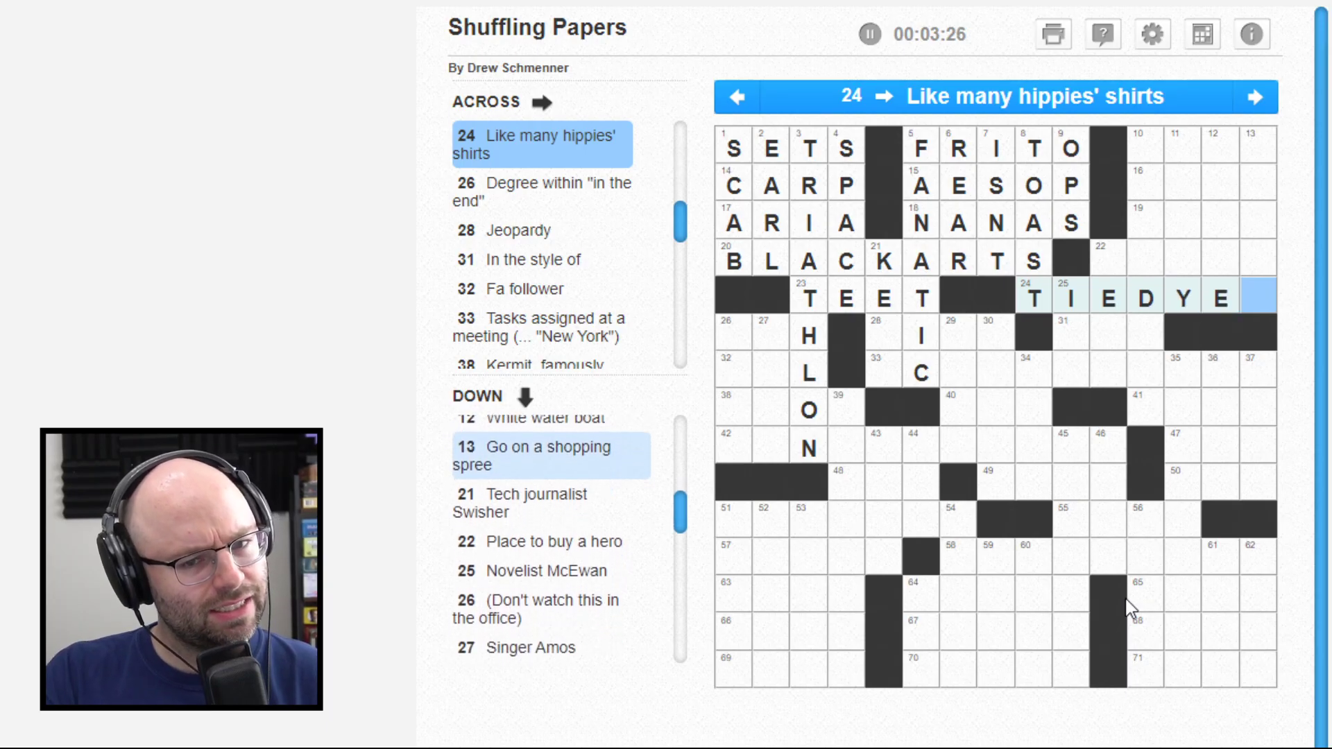
pyautogui.write('d')
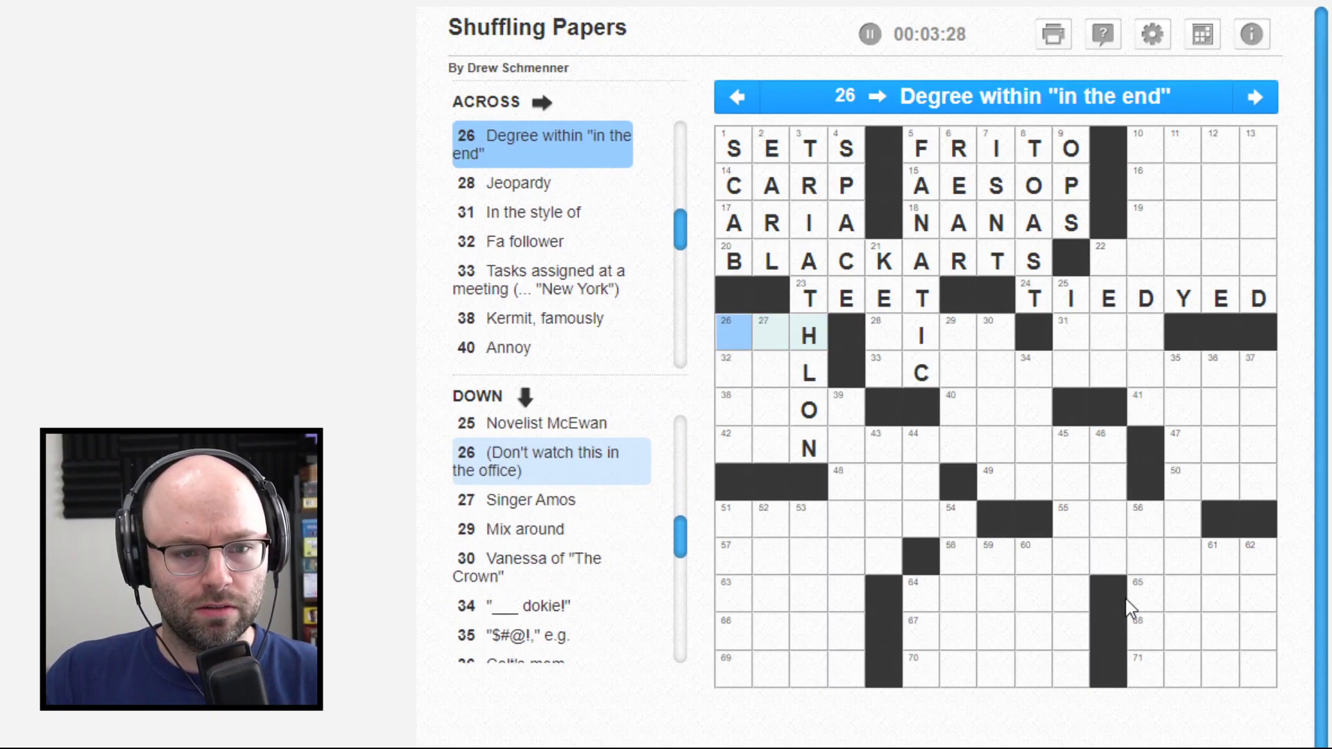
# Step: Complete TIEDYED, NTH and SOL, and enter FROG at 38-Across
pyautogui.press('space')
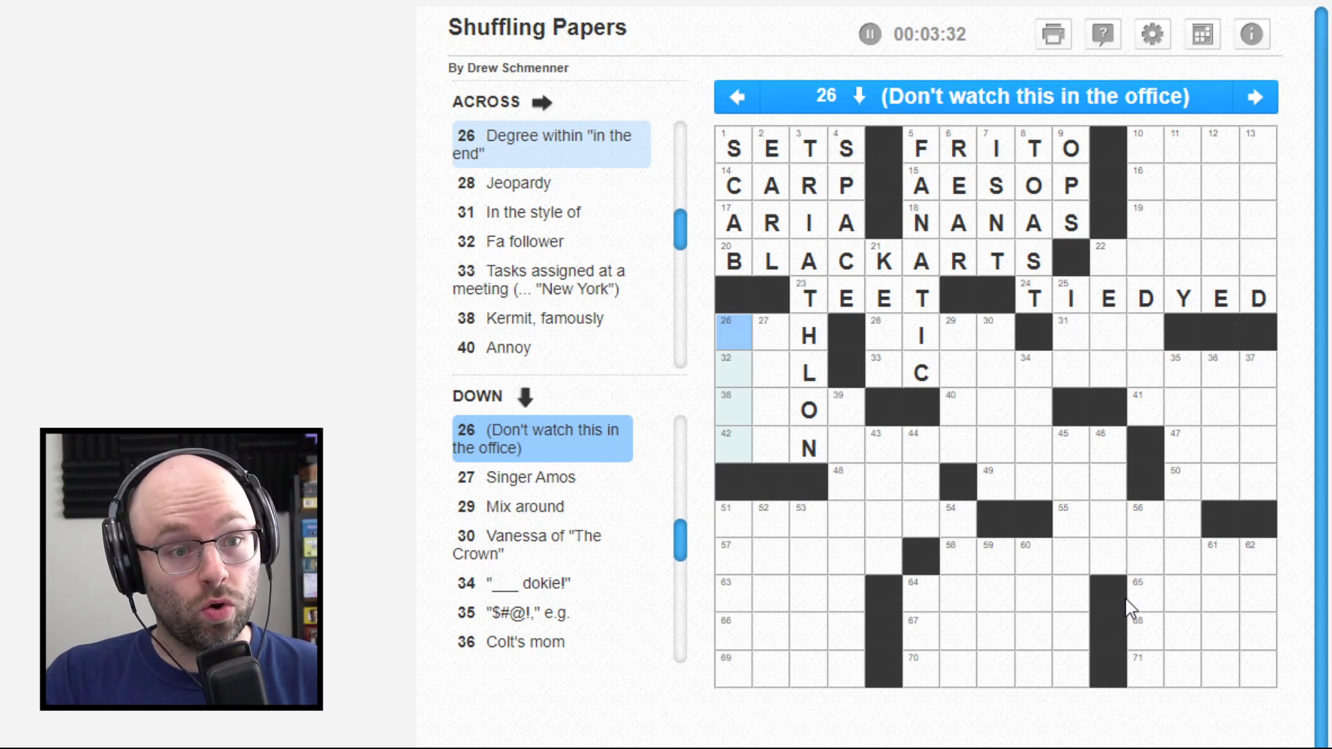
pyautogui.write('nsfw')
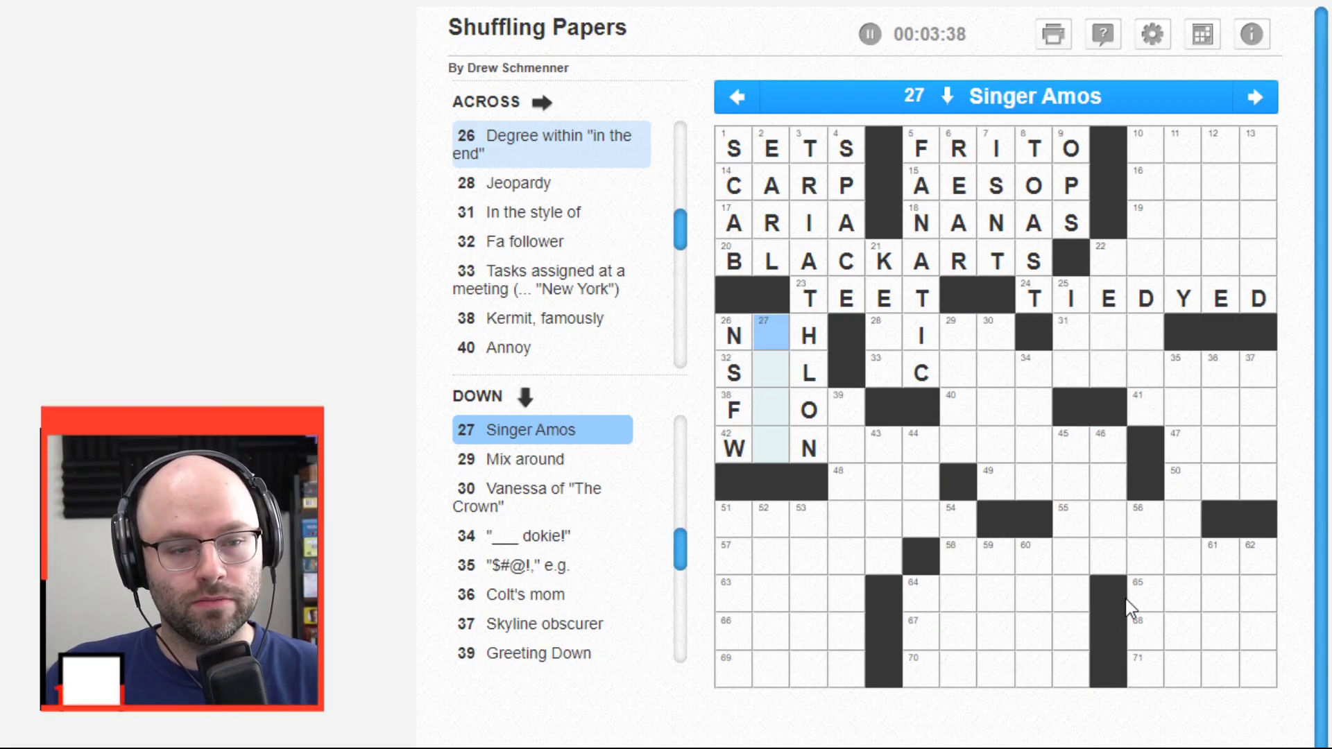
pyautogui.press('Down')
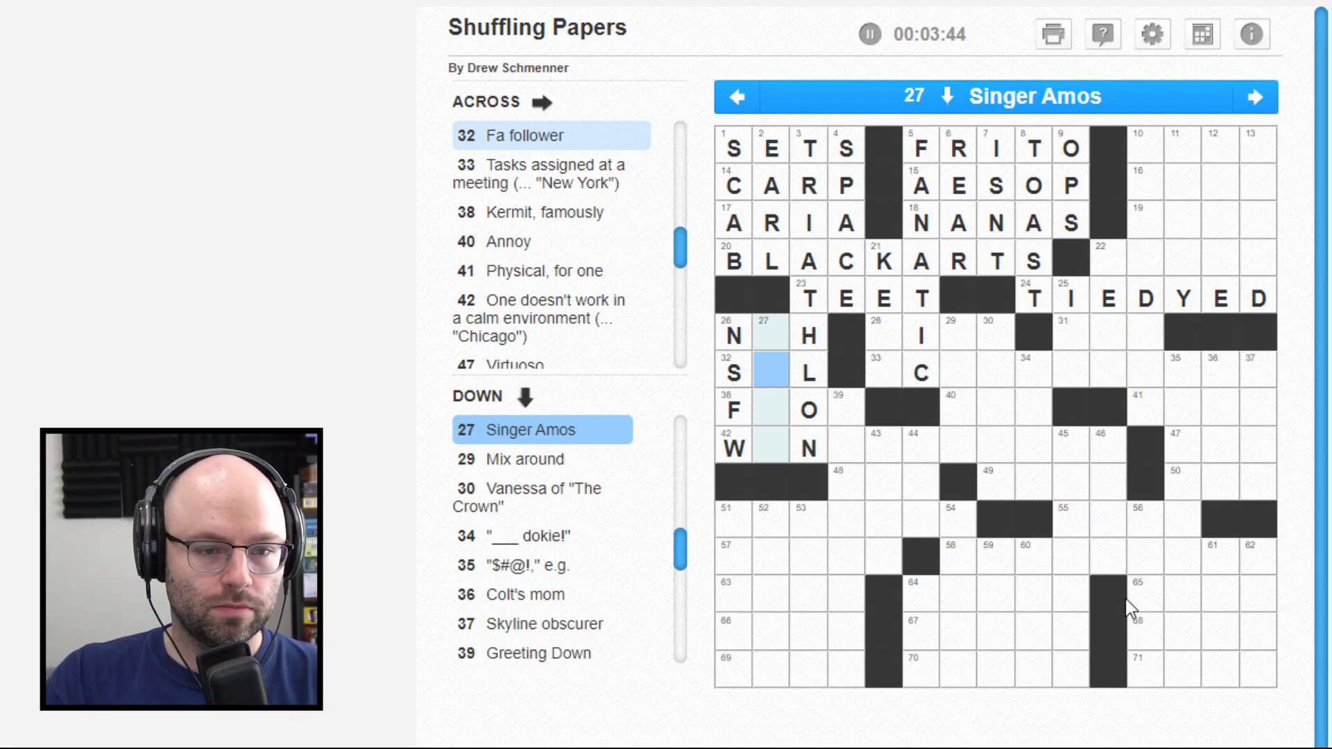
pyautogui.write('O')
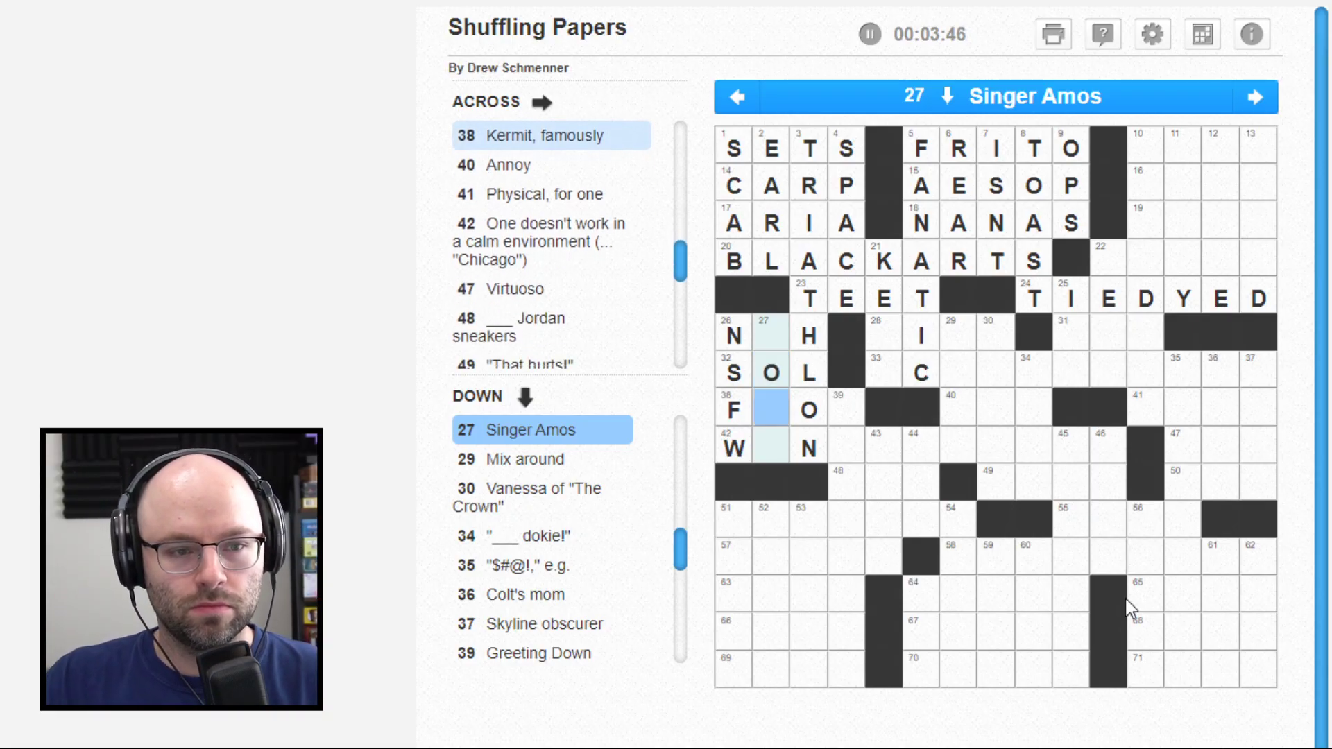
pyautogui.write('R')
pyautogui.press('Right')
pyautogui.press('Right')
pyautogui.press('Up')
pyautogui.write('G')
# Step: Fill TORI down from square 27 and enter NSFW
pyautogui.press('Left')
pyautogui.press('Left')
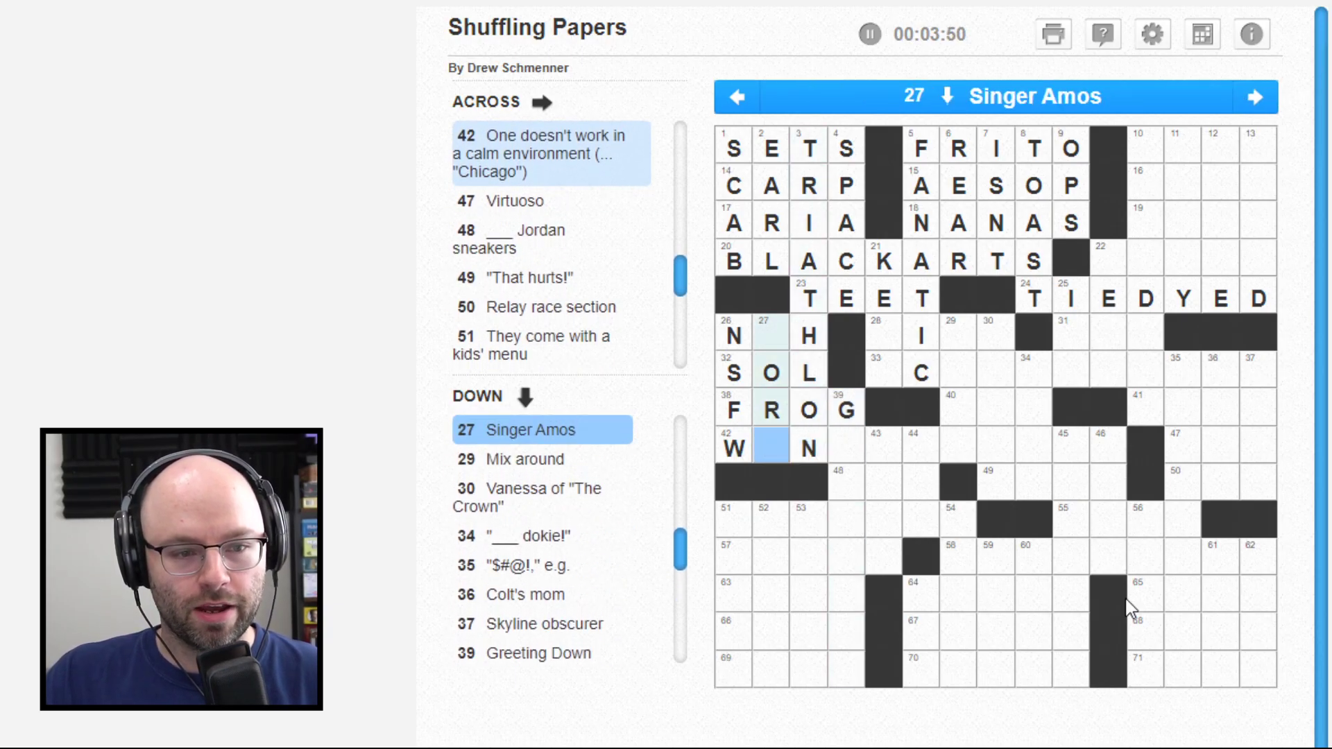
pyautogui.press('Up')
pyautogui.press('Up')
pyautogui.press('Up')
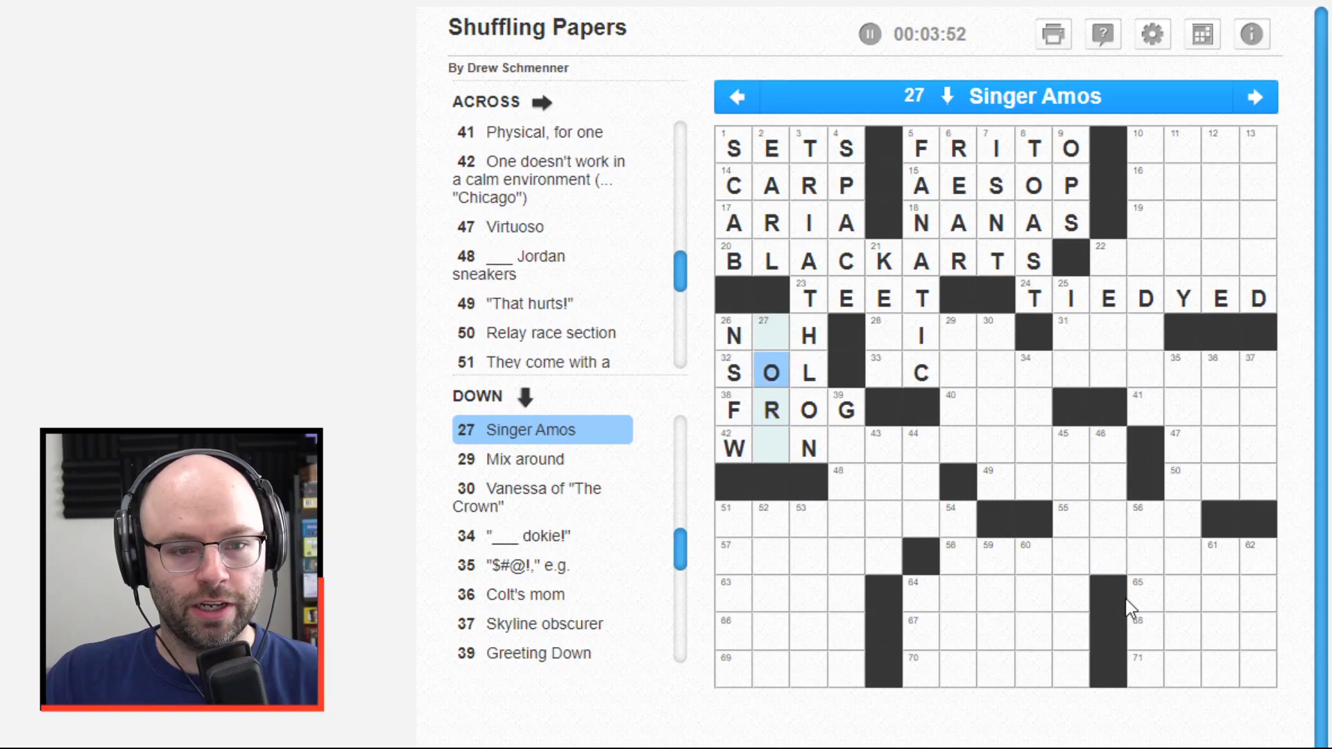
pyautogui.write('T')
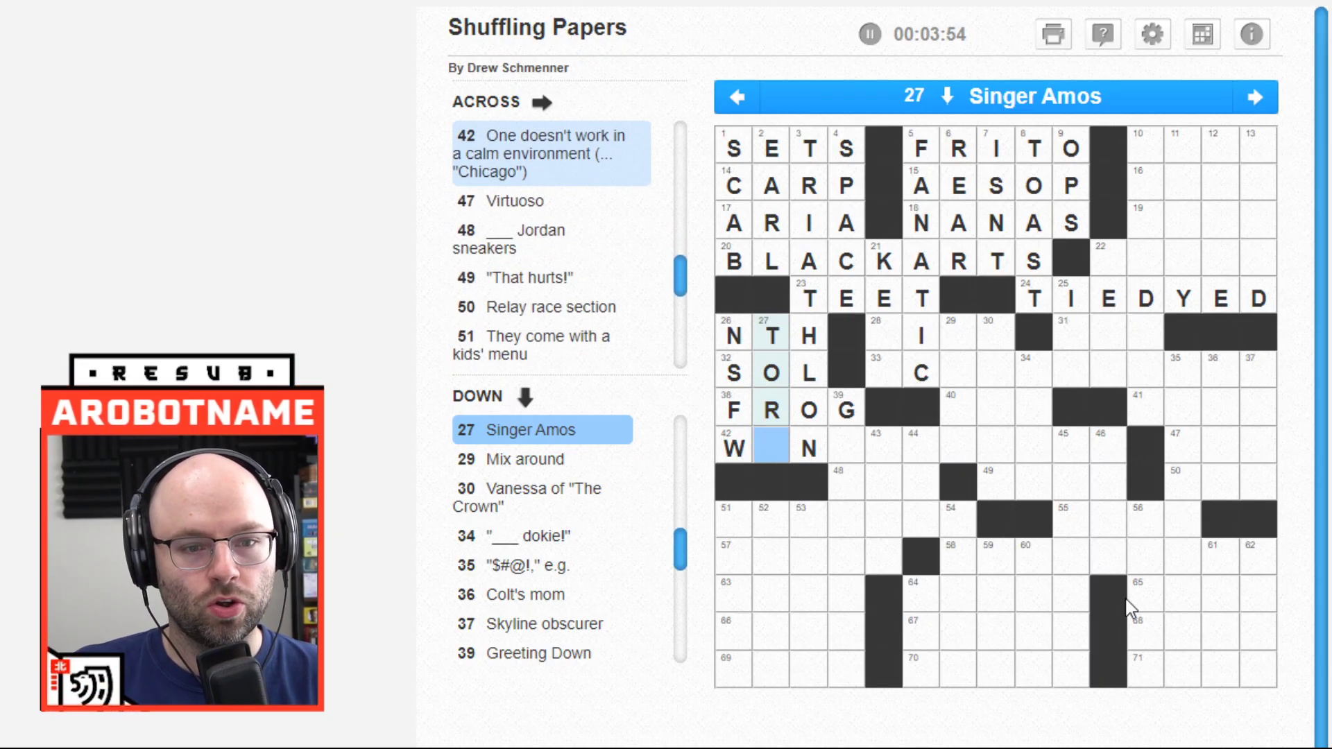
pyautogui.write('I')
pyautogui.press('Left')
pyautogui.press('Left')
pyautogui.press('Down')
pyautogui.press('Left')
pyautogui.press('Left')
pyautogui.press('Down')
pyautogui.press('Down')
# Step: Add D to complete WIND at 42-Across
pyautogui.press('Left')
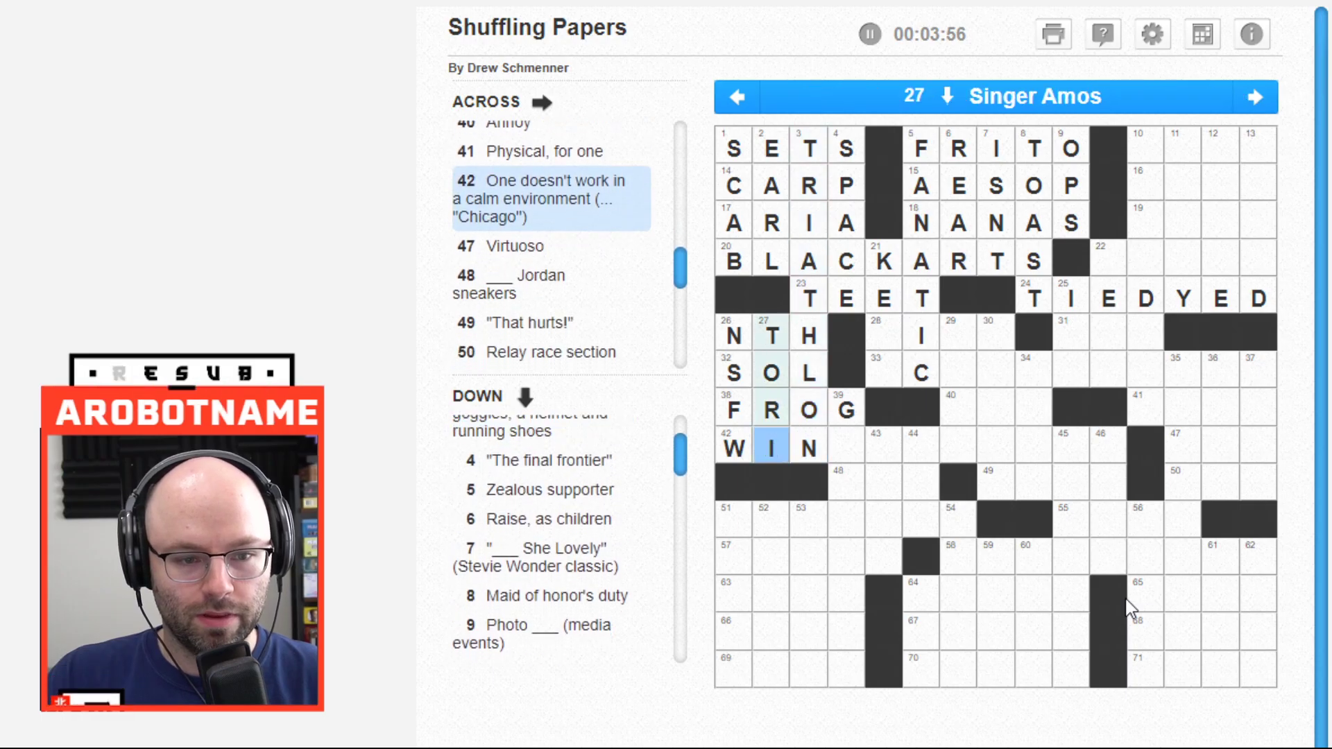
pyautogui.press('Left')
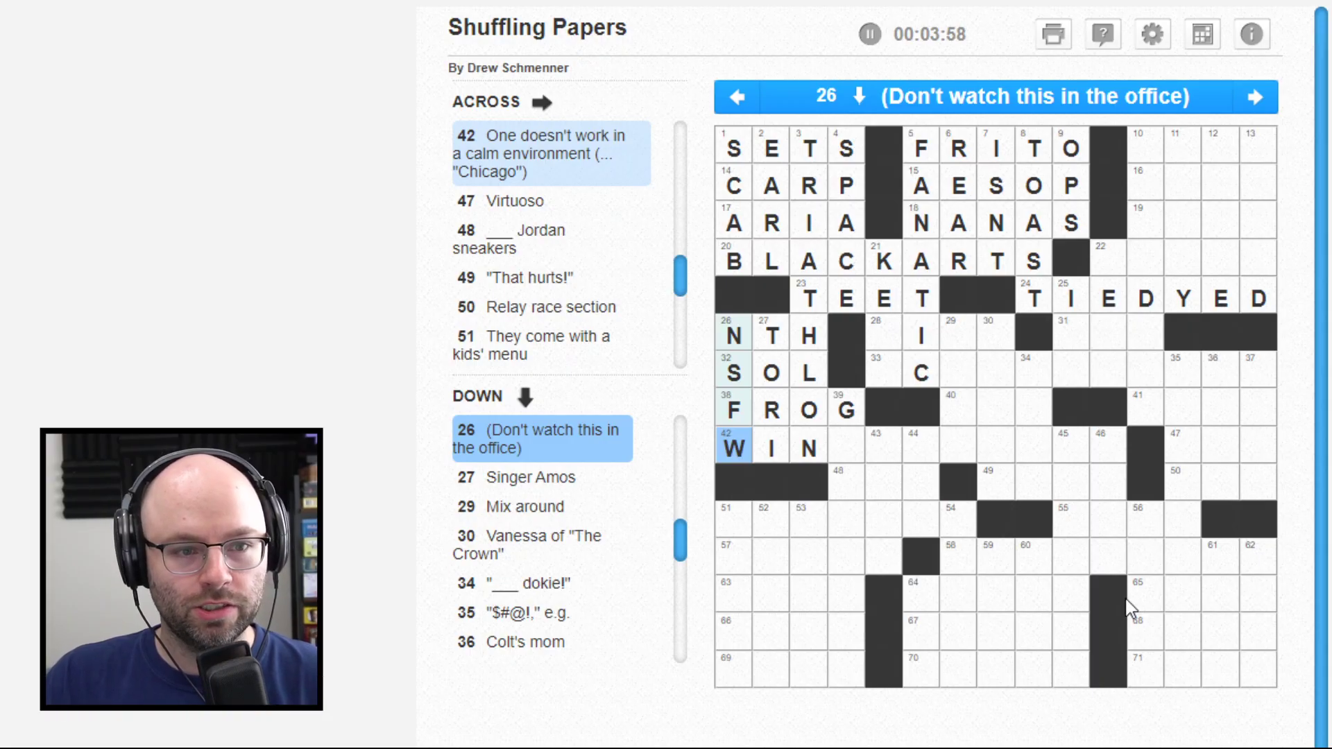
pyautogui.press('Right')
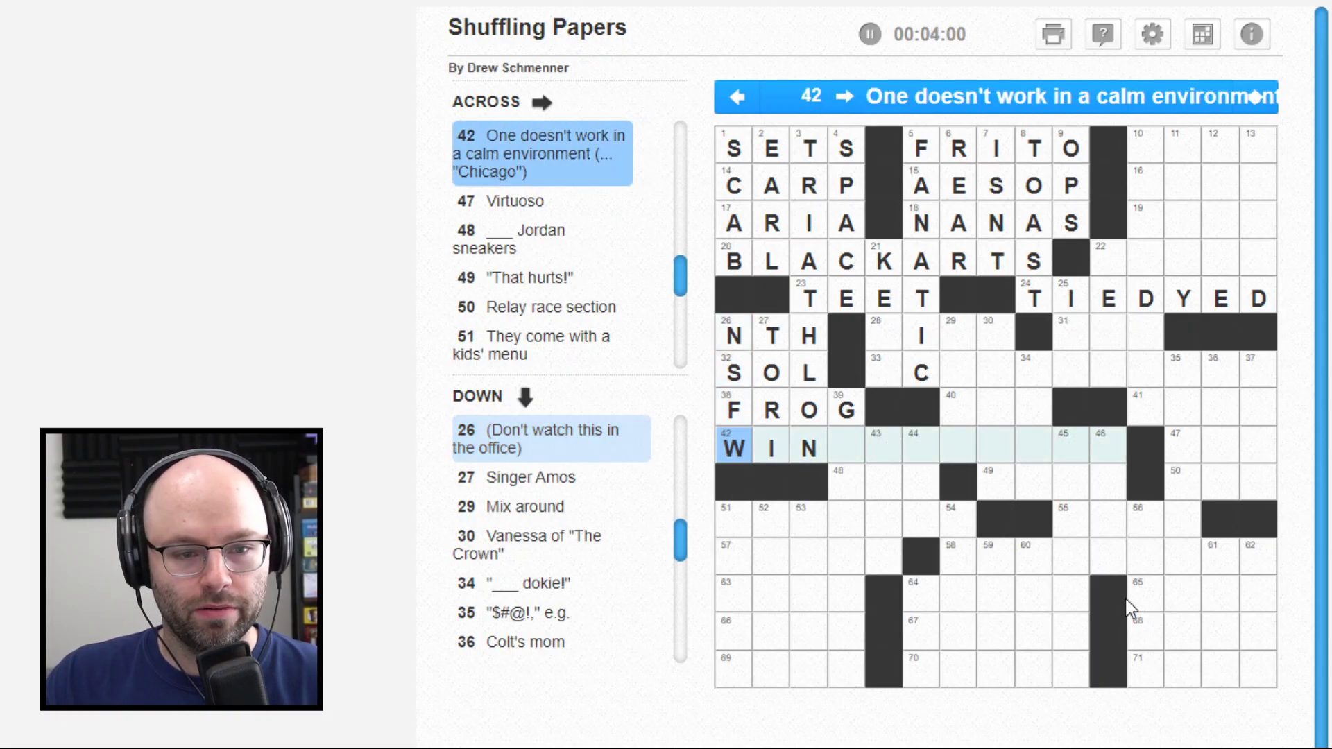
pyautogui.press('Right')
pyautogui.press('Right')
pyautogui.press('Right')
pyautogui.write('D')
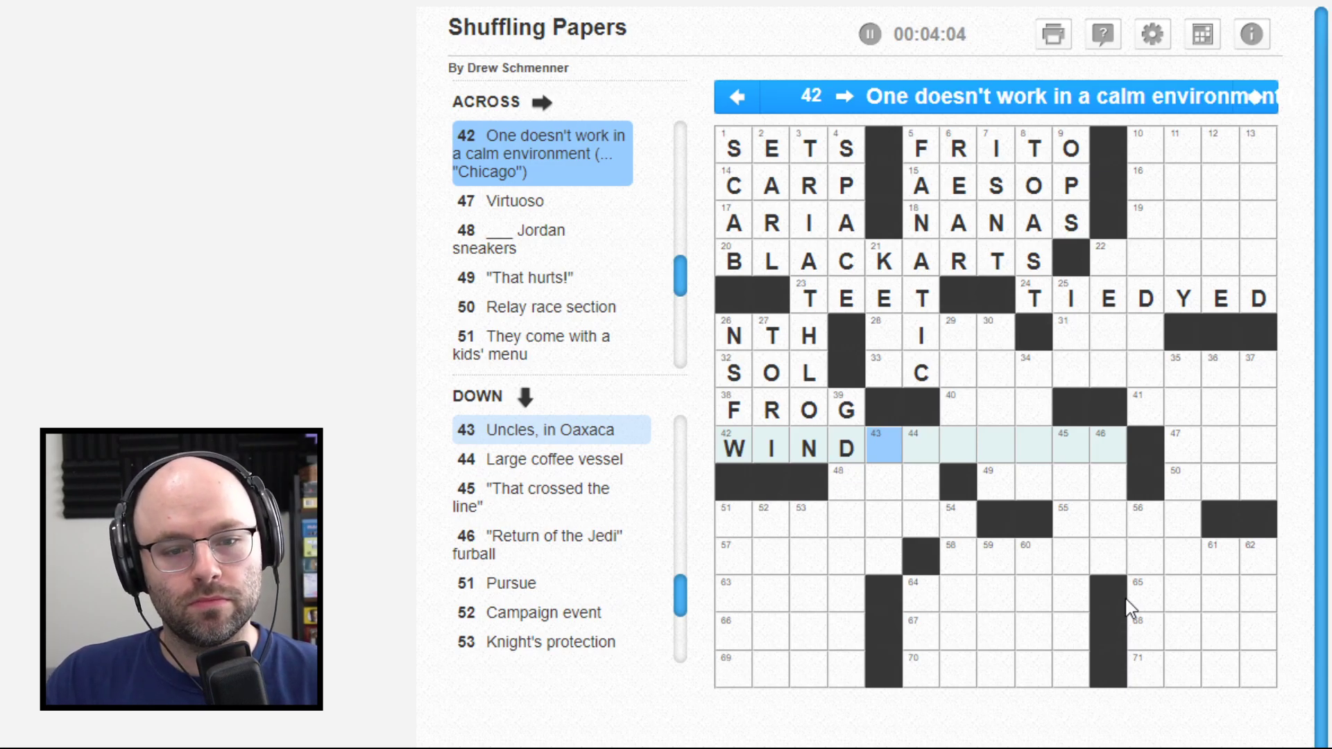
pyautogui.press('Left')
pyautogui.press('Up')
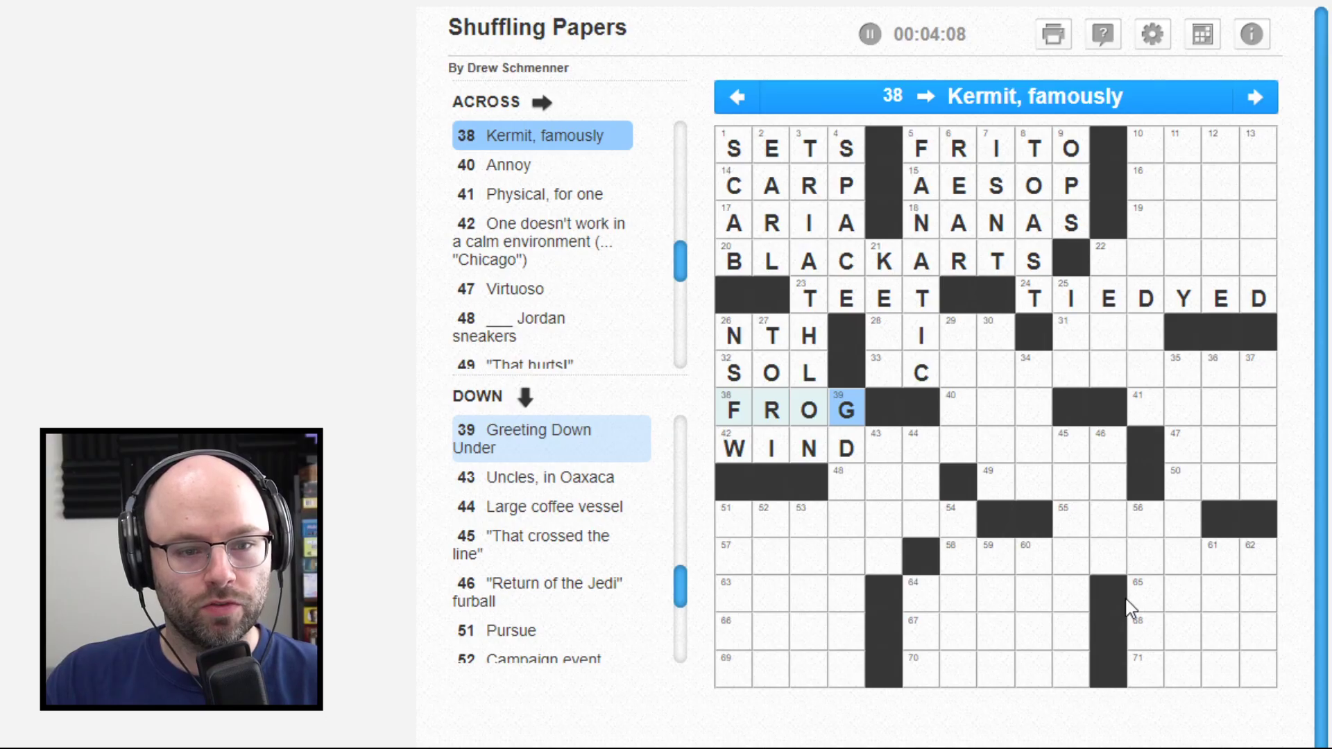
# Step: Enter A at square 48 and YMATE to finish GDAYMATE at 39-Down
pyautogui.press('Down')
pyautogui.press('Down')
pyautogui.write('A')
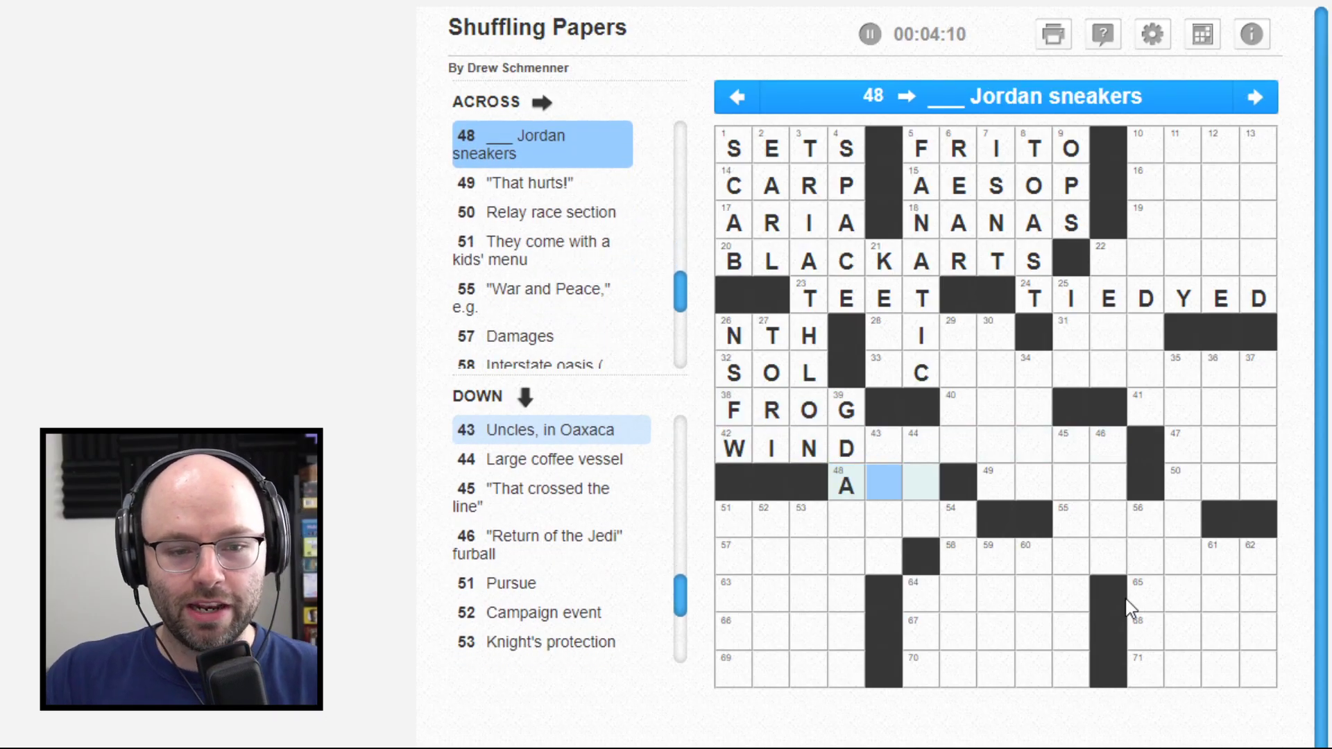
pyautogui.press('Left')
pyautogui.press('Down')
pyautogui.press('space')
pyautogui.write('YMATE')
pyautogui.press('Left')
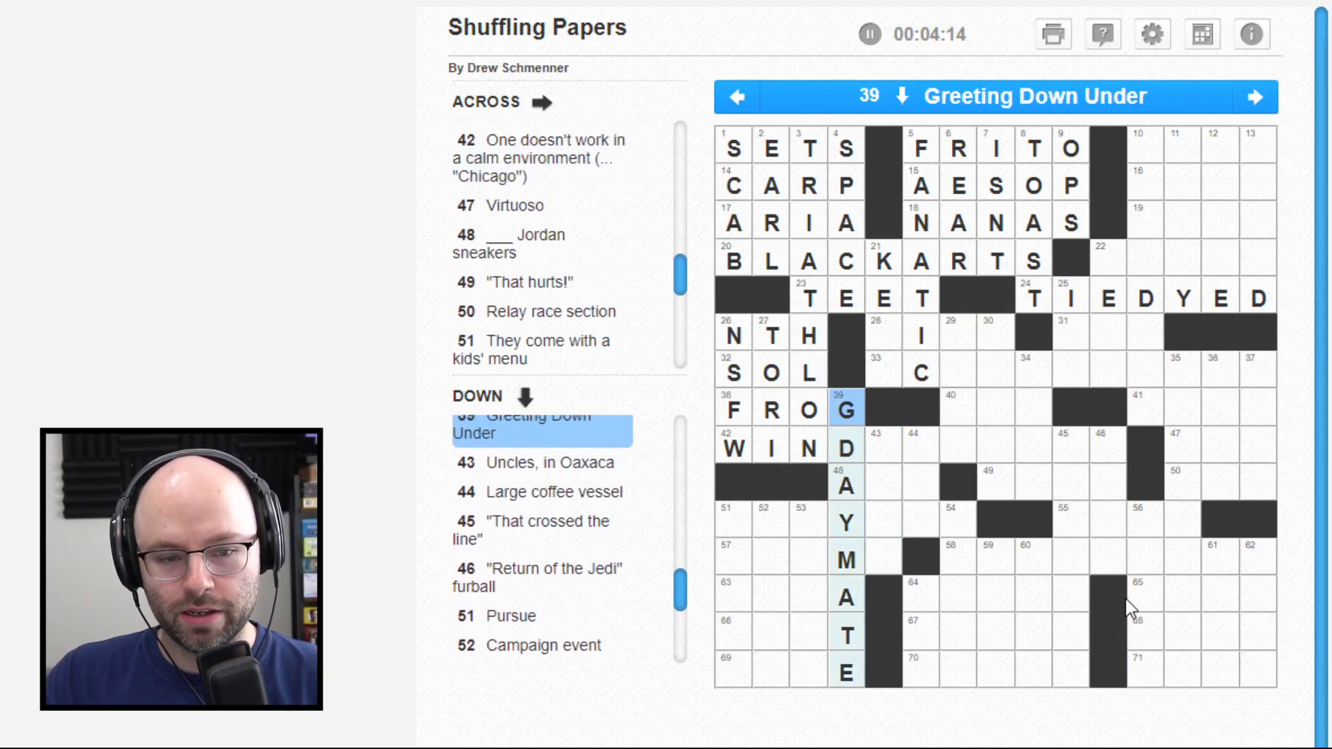
# Step: Enter EYRE at 69-Across
pyautogui.press('Down')
pyautogui.press('Down')
pyautogui.press('Left')
pyautogui.press('Down')
pyautogui.press('Down')
pyautogui.press('Down')
pyautogui.press('Down')
pyautogui.press('Left')
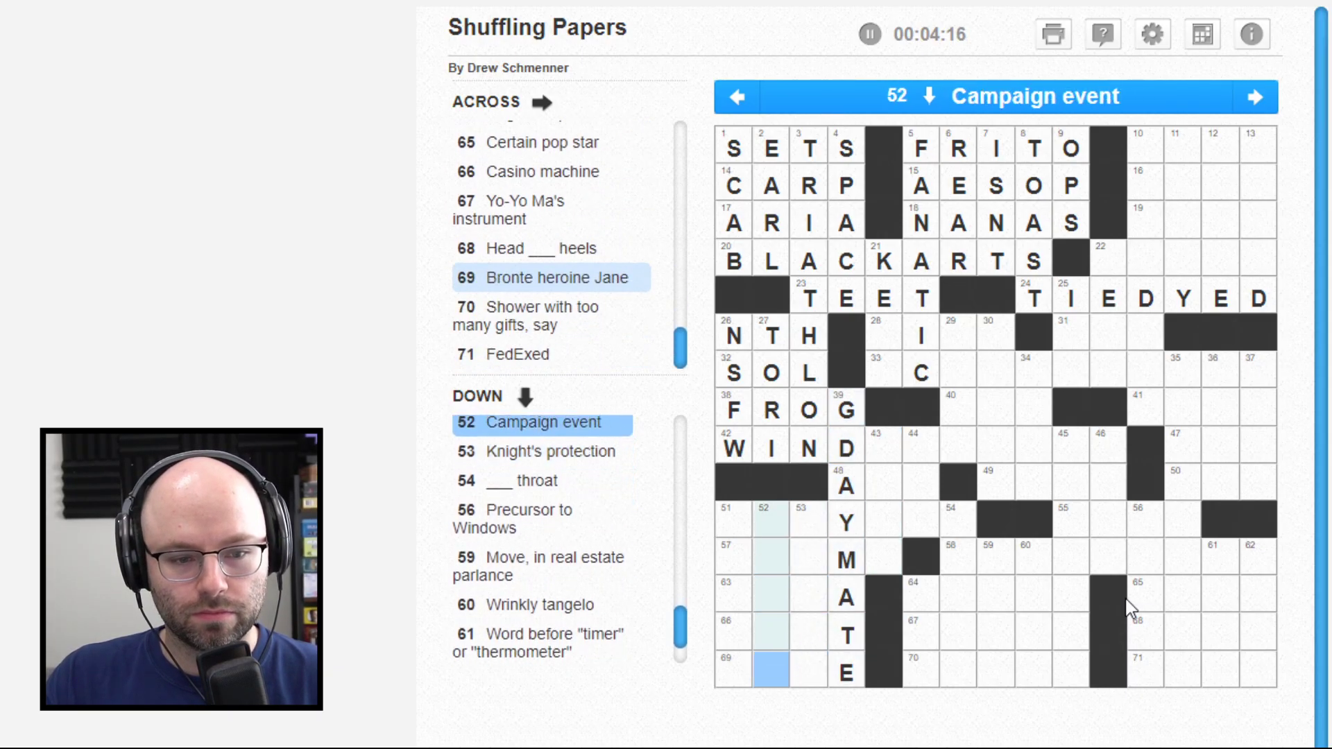
pyautogui.press('Left')
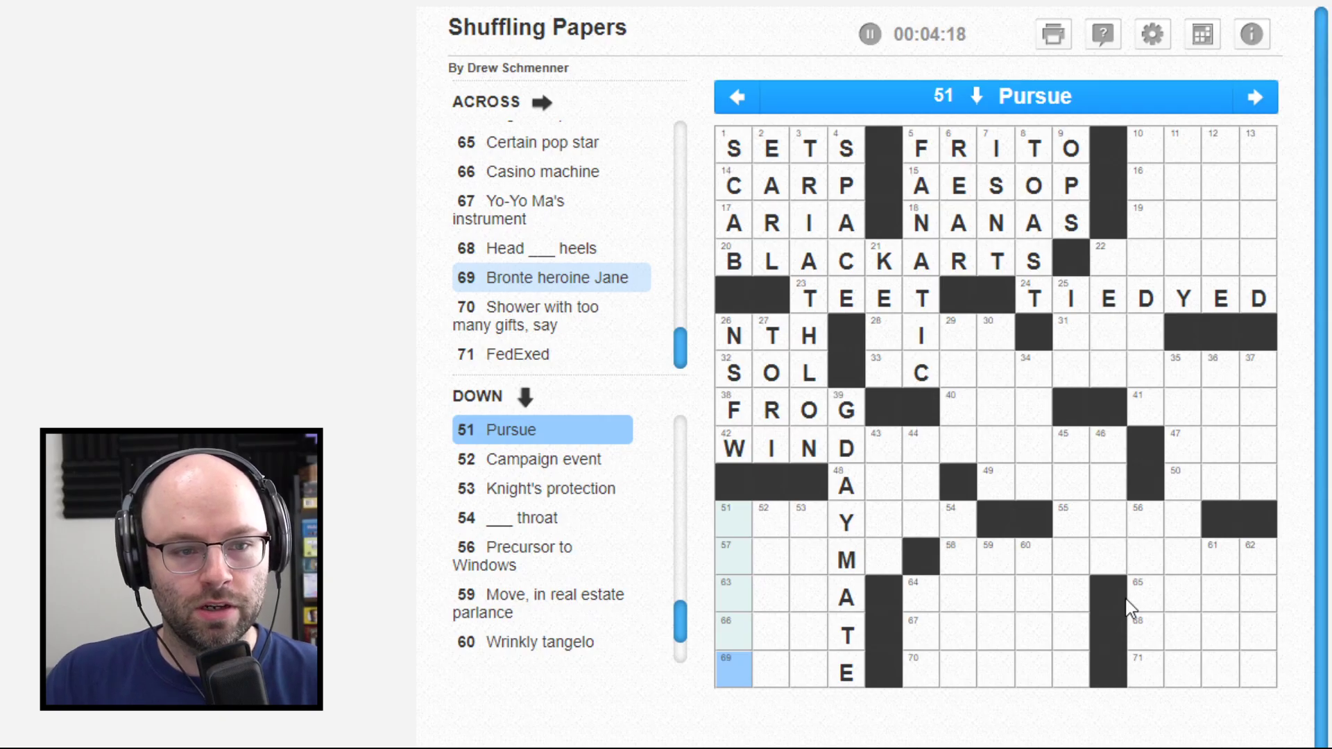
pyautogui.press('Right')
pyautogui.write('EYRE')
# Step: Complete SLOT at 66-Across and ALMA at 63-Across
pyautogui.press('Up')
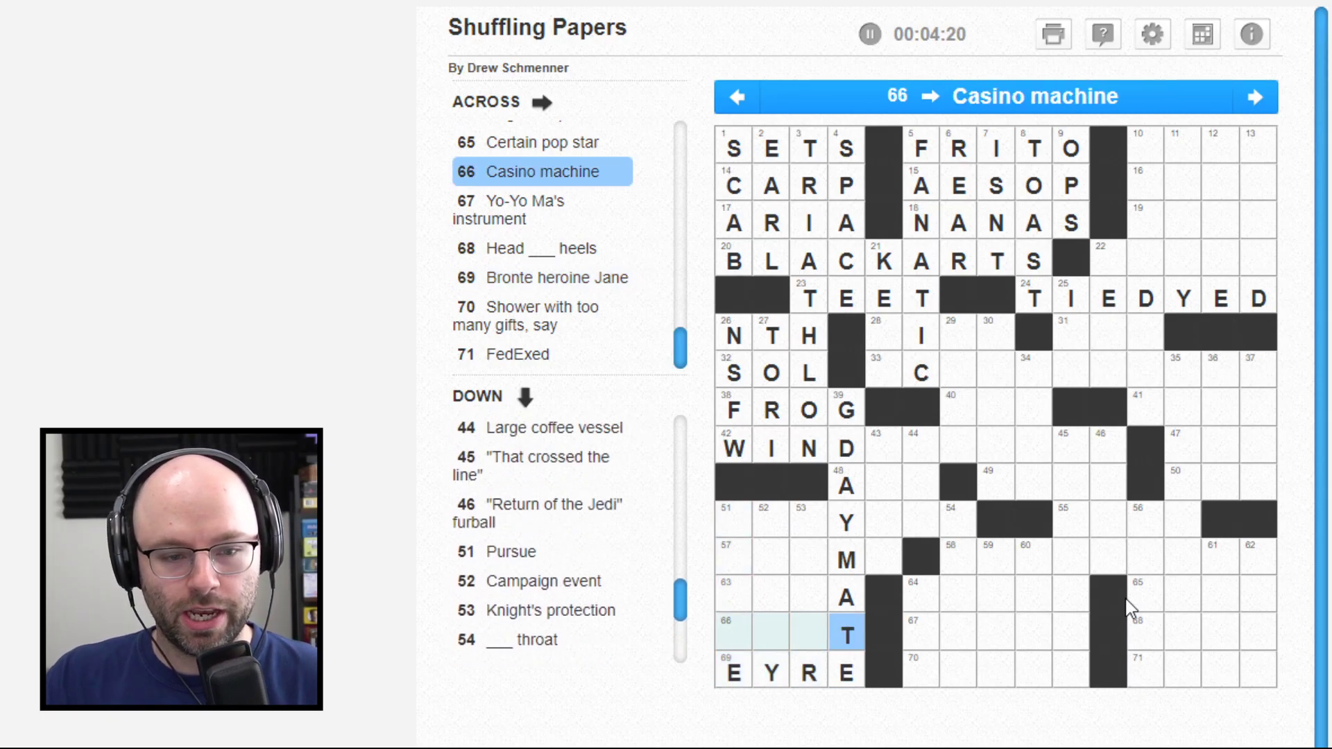
pyautogui.press('Left')
pyautogui.press('Left')
pyautogui.press('Left')
pyautogui.press('Left')
pyautogui.press('Right')
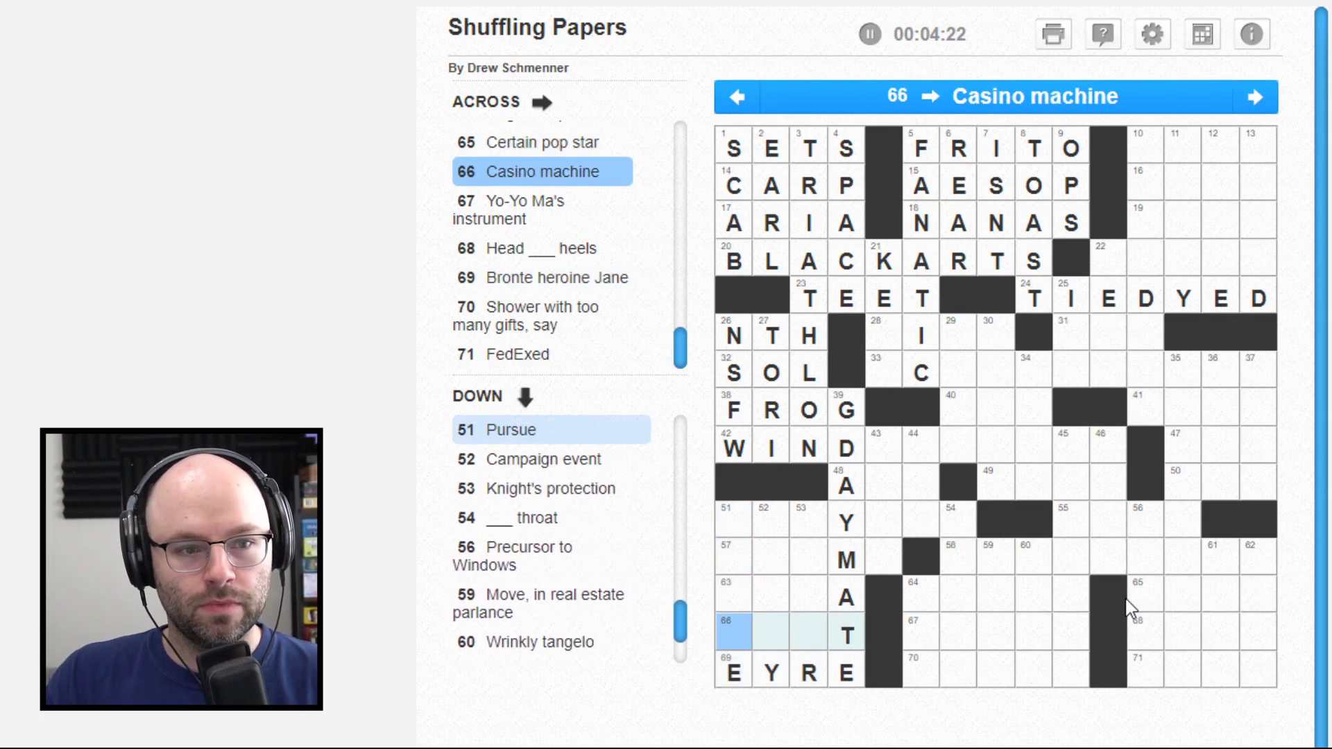
pyautogui.write('SLO')
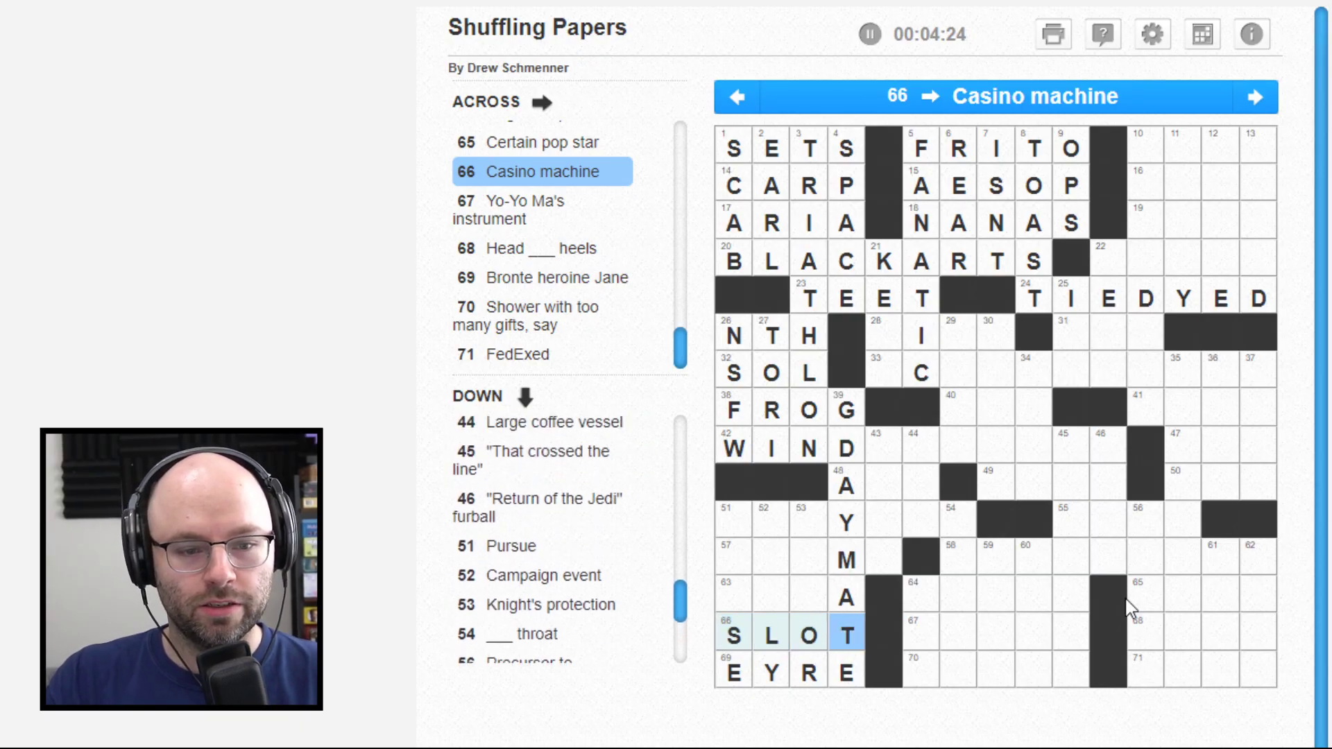
pyautogui.press('Up')
pyautogui.press('Left')
pyautogui.press('Left')
pyautogui.press('Left')
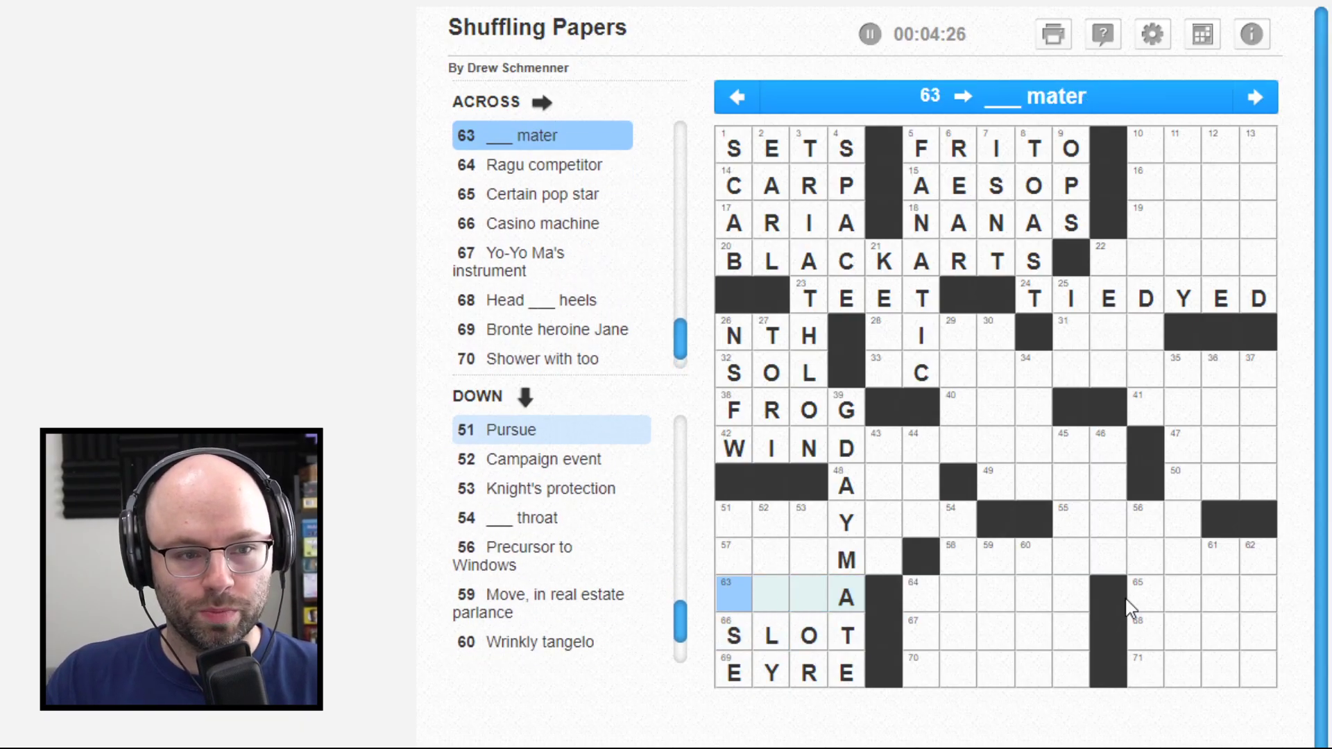
pyautogui.write('ALMA')
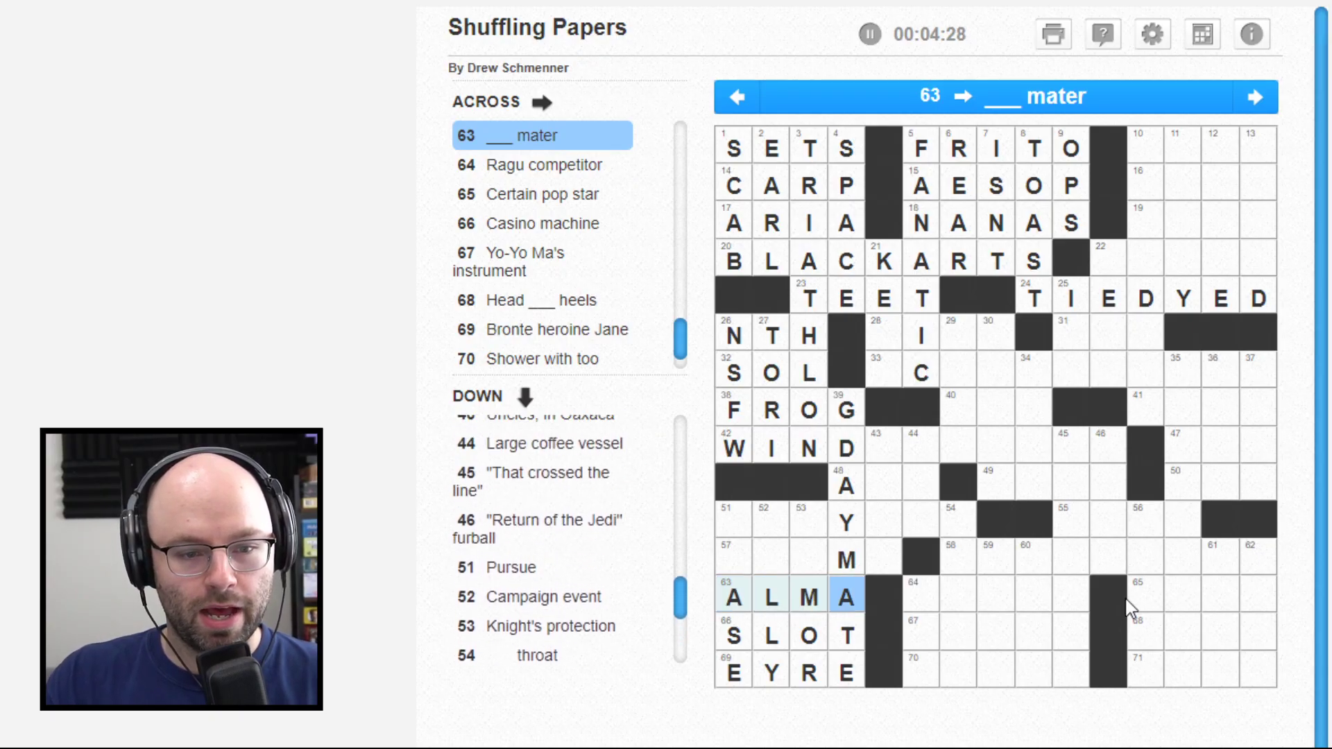
pyautogui.press('Up')
pyautogui.press('Left')
pyautogui.press('Left')
pyautogui.press('Left')
# Step: Enter HARMS at 57-Across and start the 51-Across row
pyautogui.press('Tab')
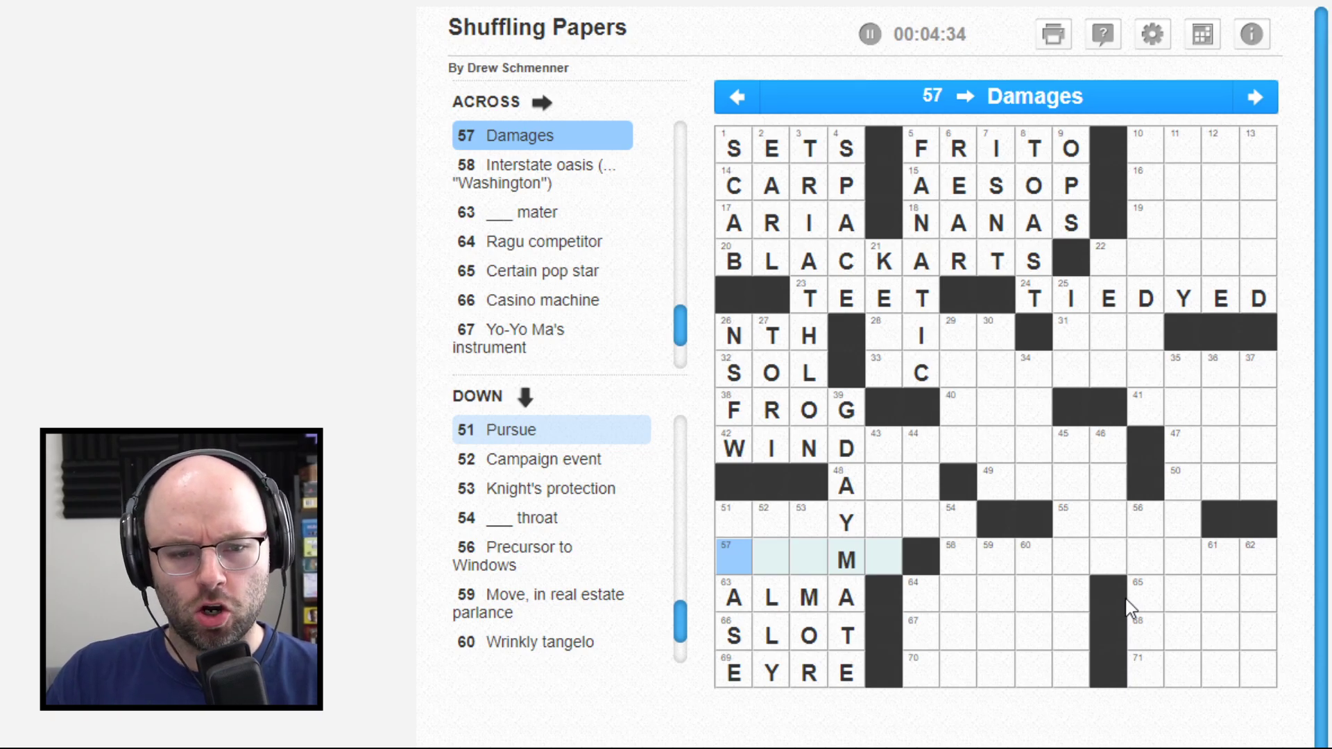
pyautogui.write('H  ')
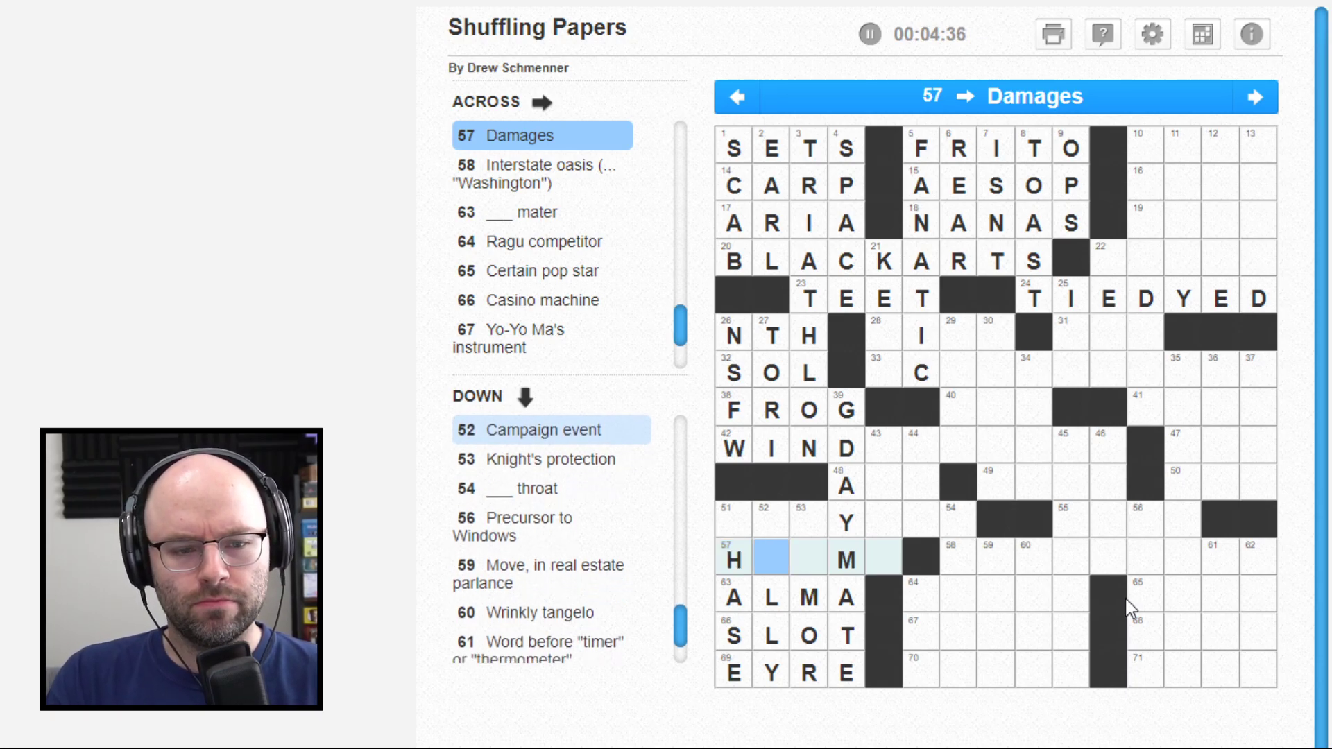
pyautogui.write('AR')
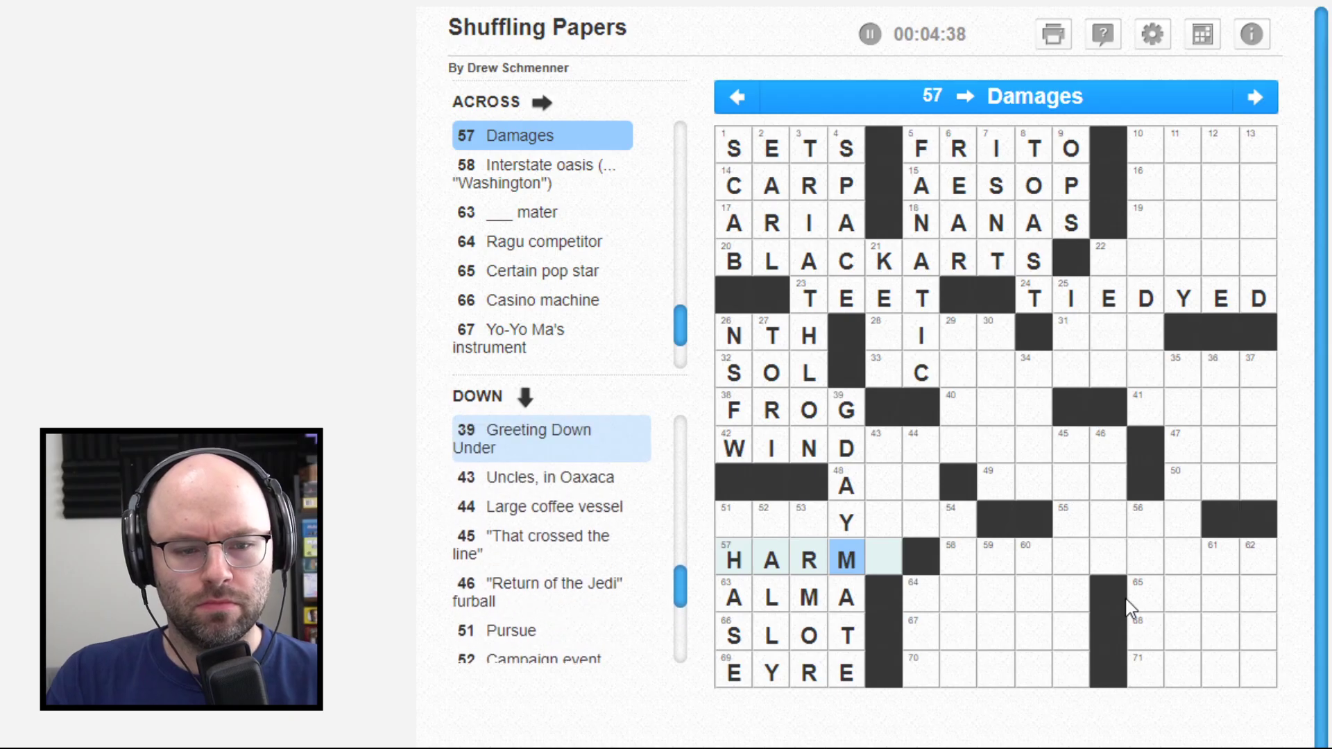
pyautogui.write('M')
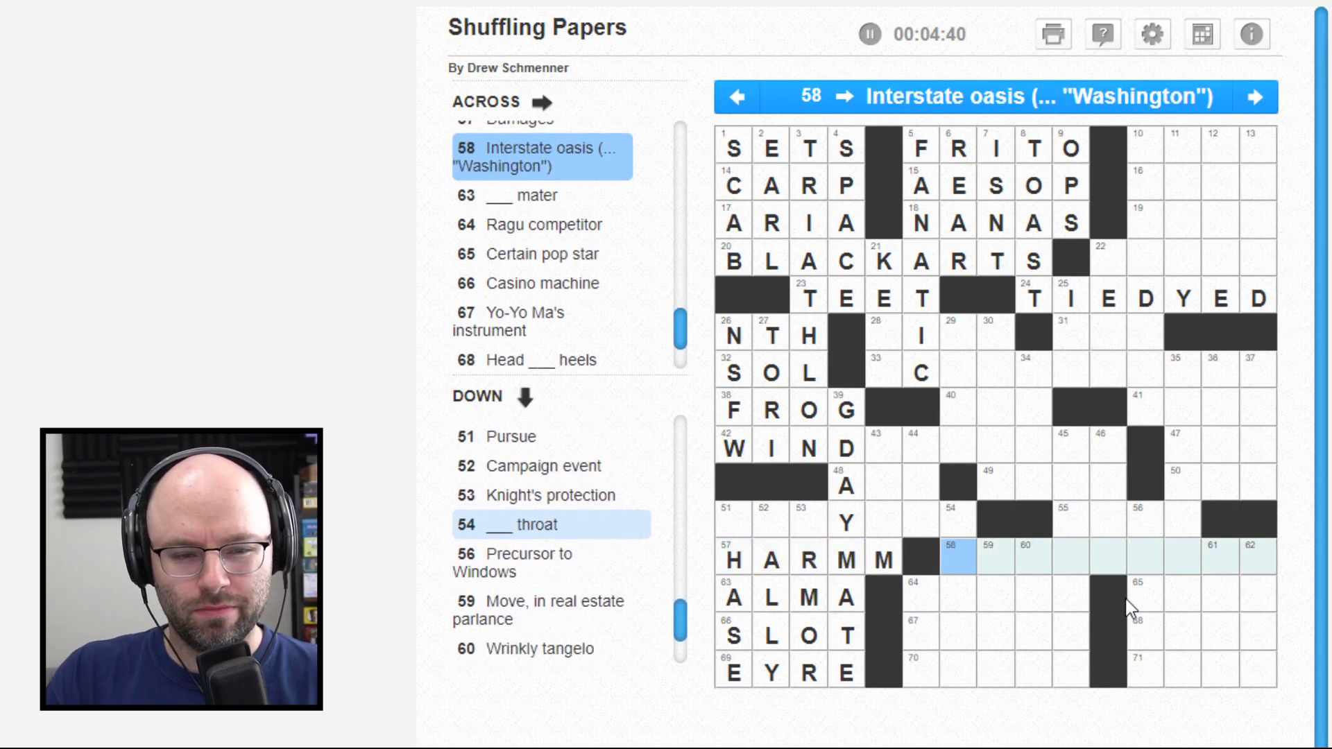
pyautogui.press('Left')
pyautogui.press('Left')
pyautogui.press('Left')
pyautogui.press('Up')
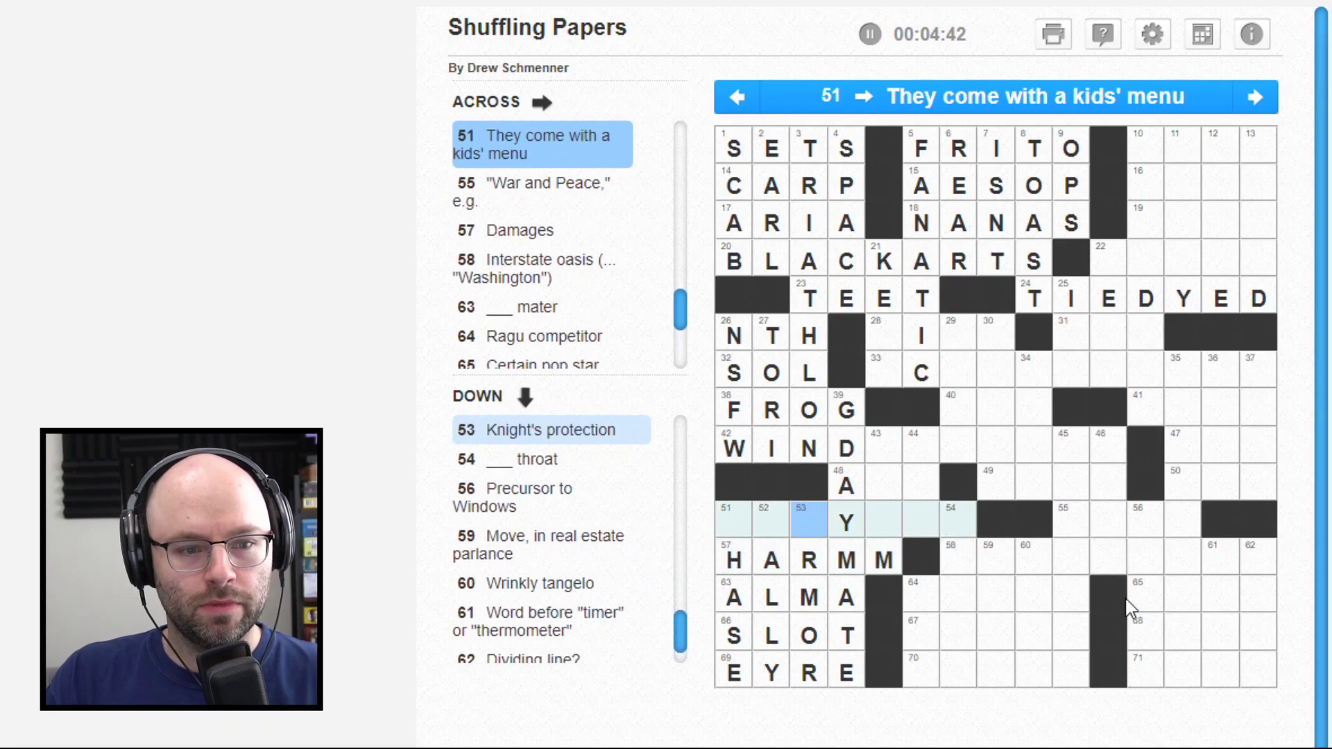
pyautogui.write('A')
pyautogui.press('Left')
pyautogui.press('Left')
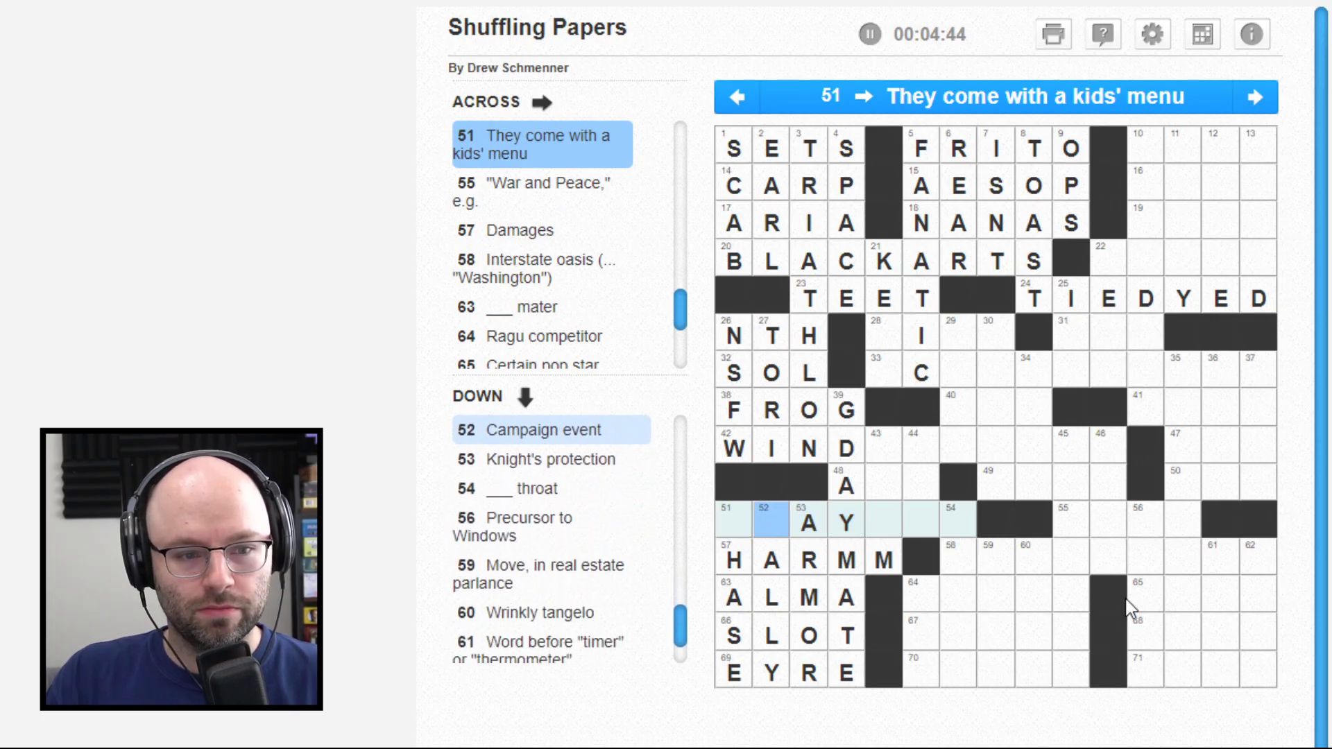
pyautogui.write('R')
pyautogui.press('Left')
pyautogui.press('Left')
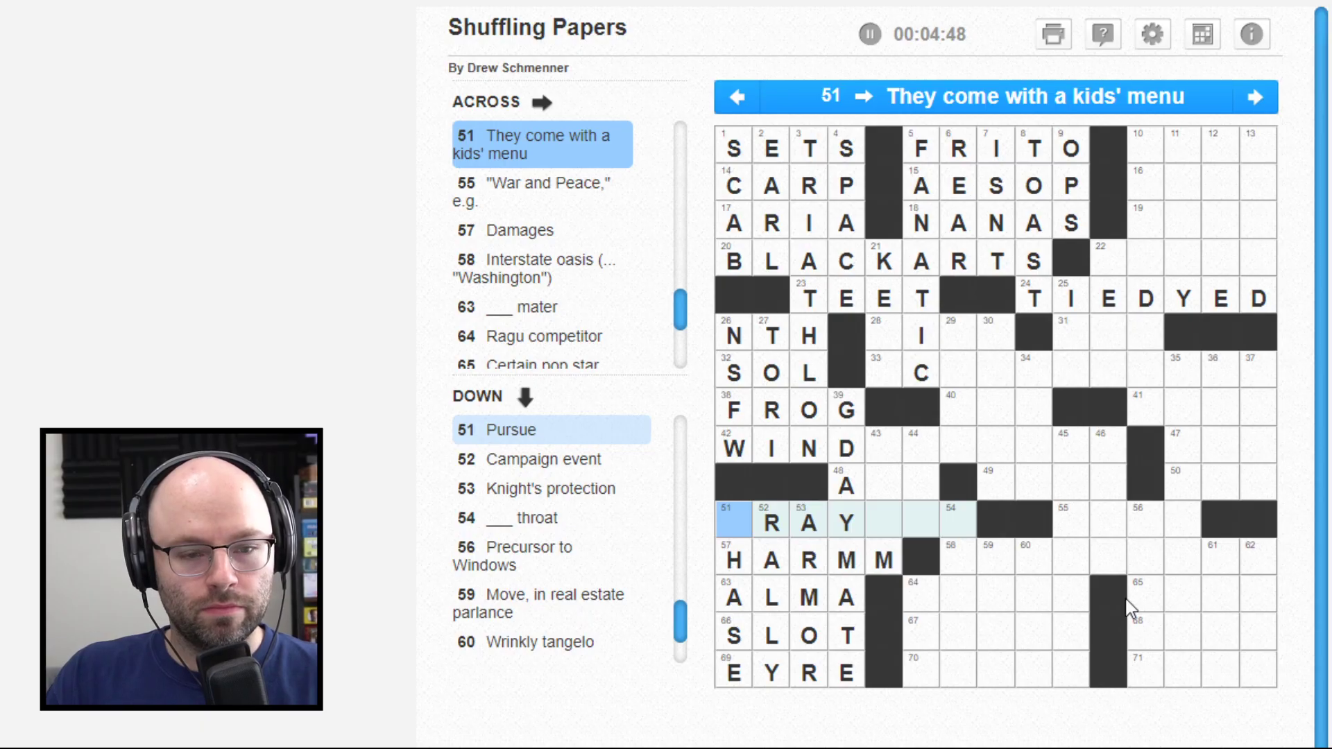
pyautogui.write('C')
# Step: Finish CRAYONS at 51-Across and clear the extra M from HARMS
pyautogui.press('Right')
pyautogui.press('Right')
pyautogui.press('Right')
pyautogui.write('ON')
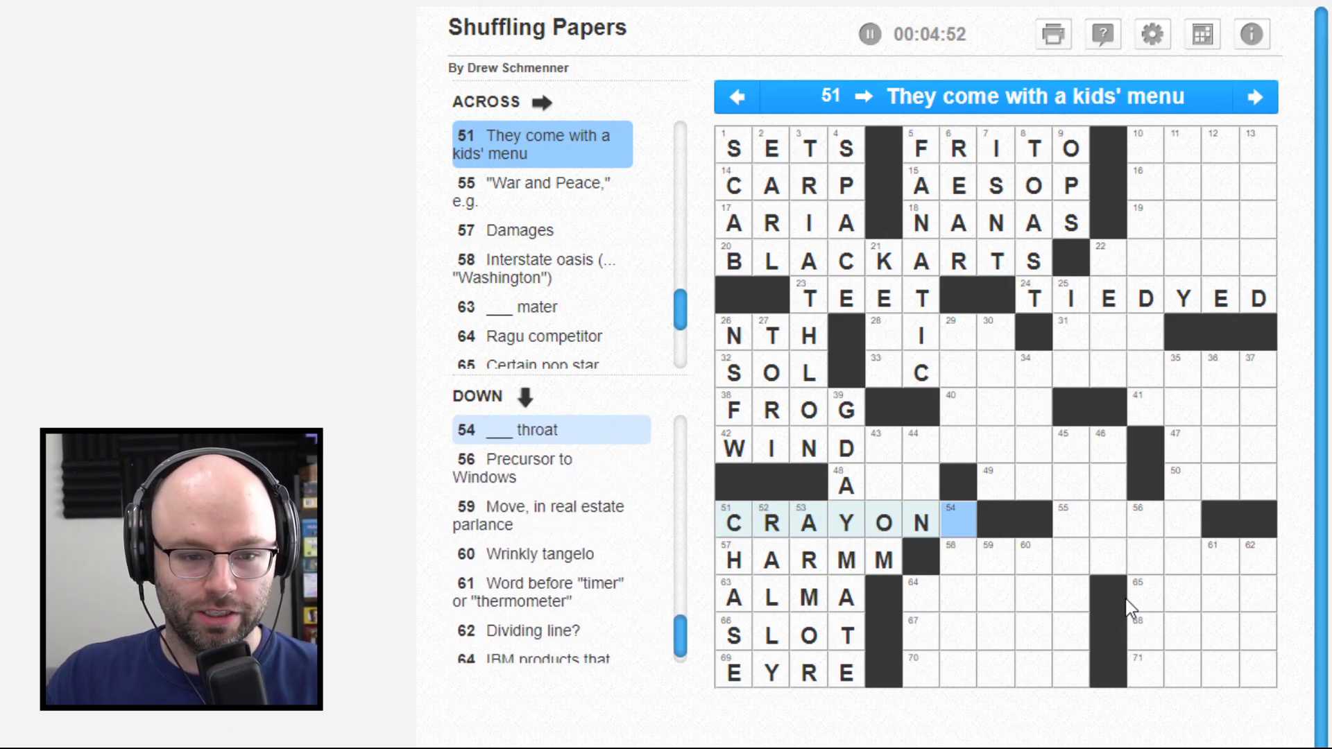
pyautogui.write('S')
pyautogui.press('Left')
pyautogui.press('Left')
pyautogui.press('Left')
pyautogui.press('Left')
pyautogui.press('Down')
pyautogui.press('Down')
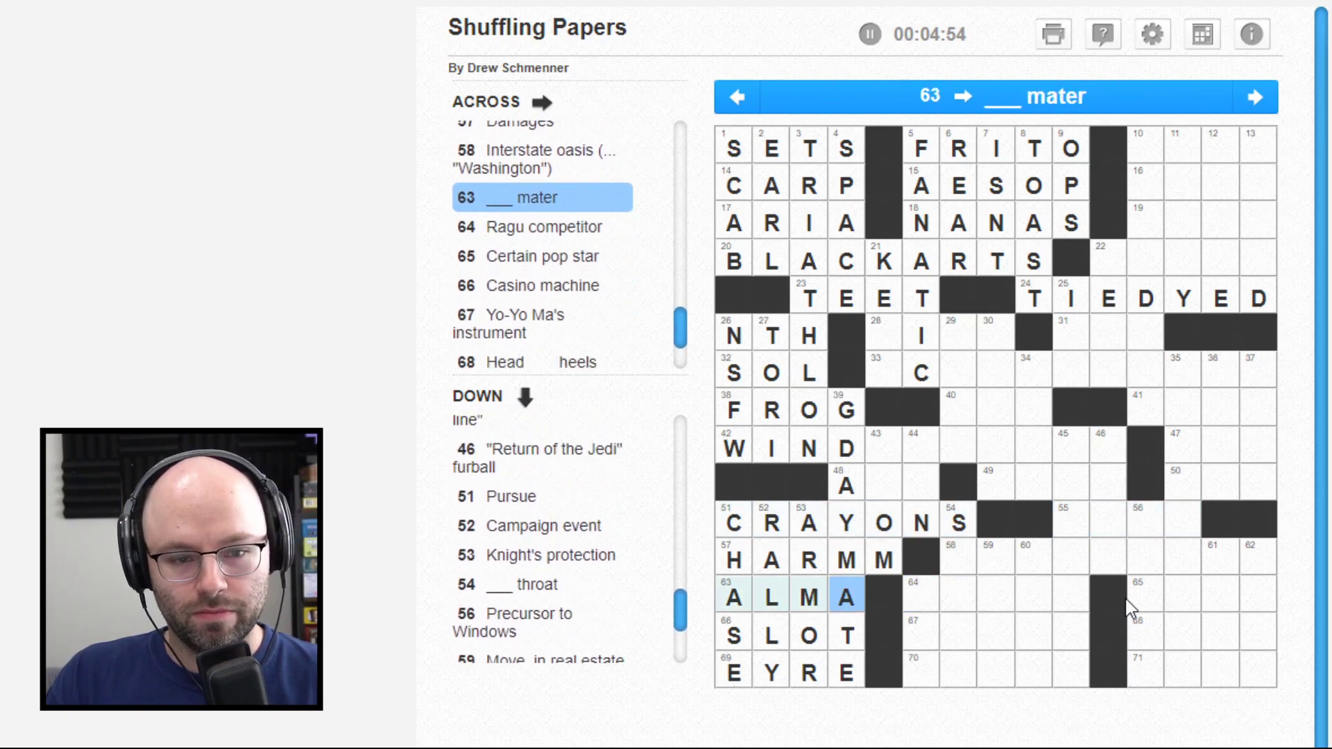
pyautogui.press('Up')
pyautogui.press('Right')
pyautogui.write('S')
# Step: Go to square 43 and review the 43-Down and 44-Down clues
pyautogui.press('Up')
pyautogui.press('Up')
pyautogui.press('Up')
pyautogui.press('Left')
pyautogui.press('Down')
pyautogui.press('Right')
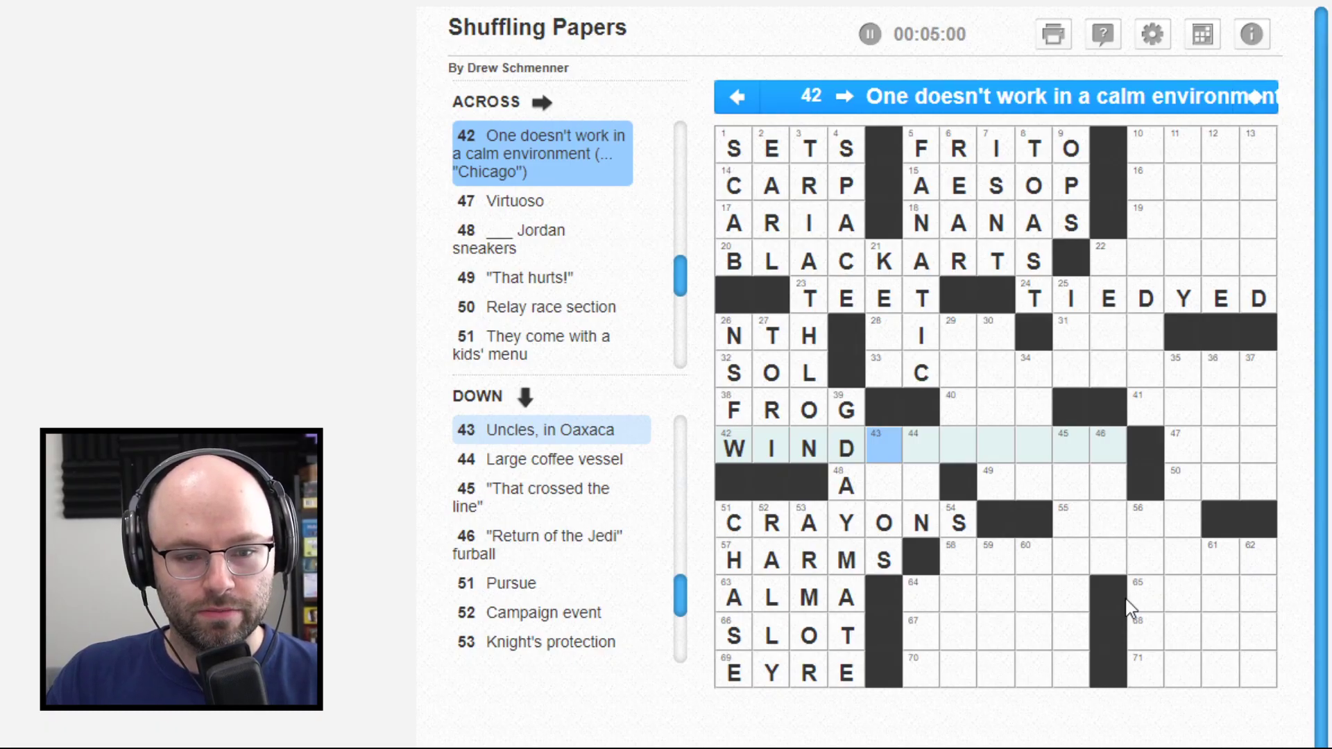
pyautogui.press('Down')
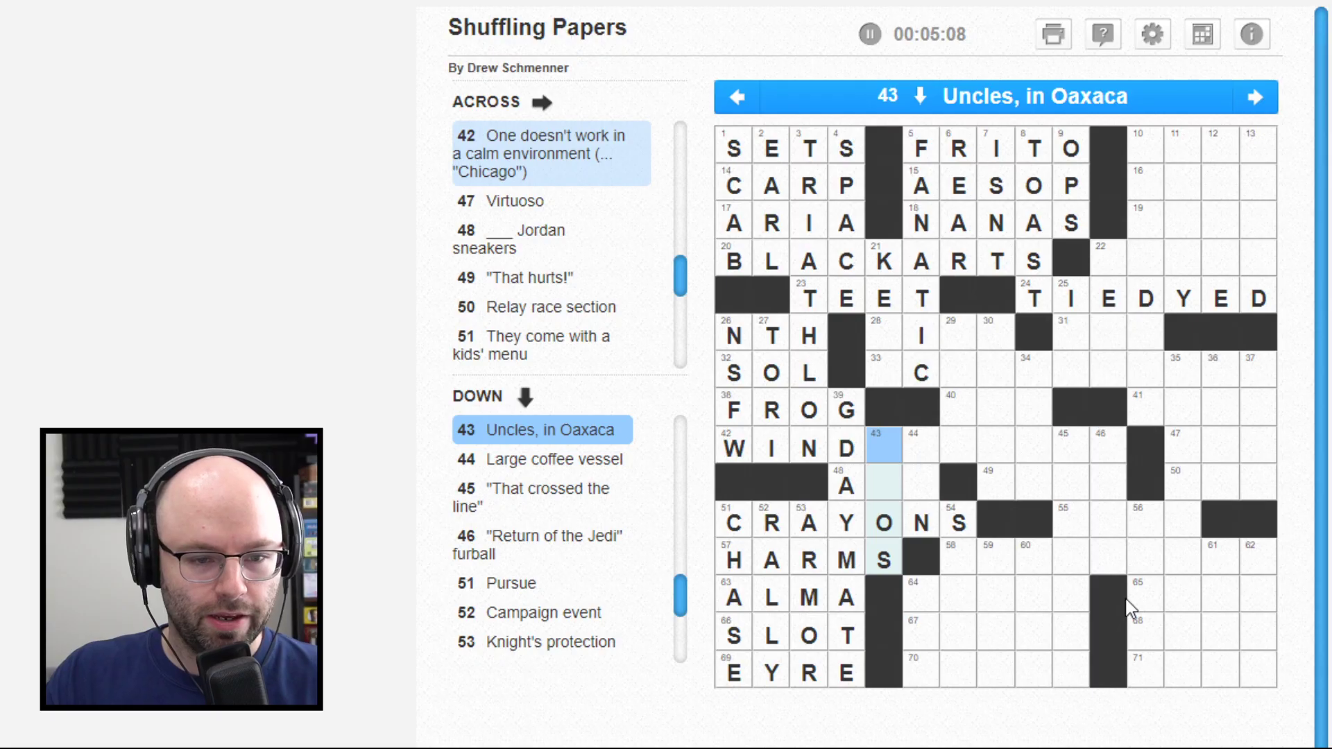
pyautogui.press('Tab')
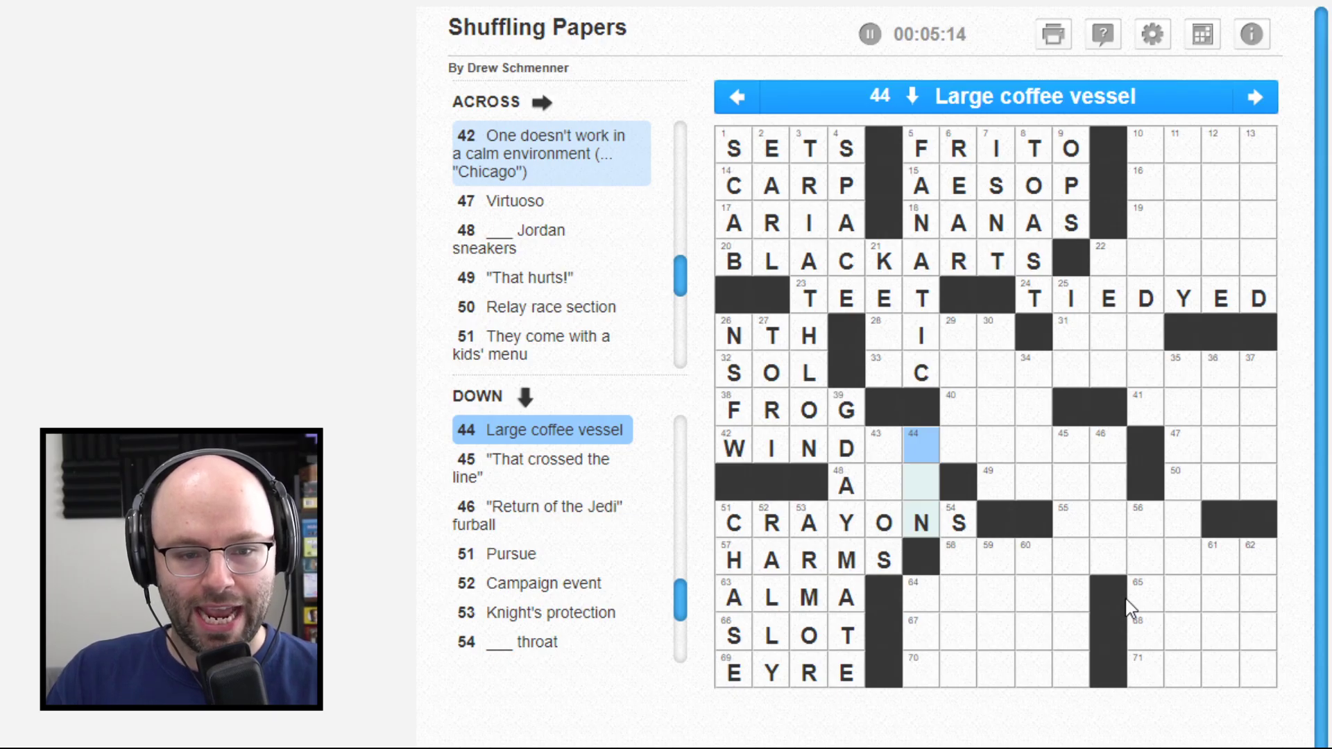
# Step: Move from 54-Down to square 64, set to 64-Across 'Ragu competitor'
pyautogui.press('Tab')
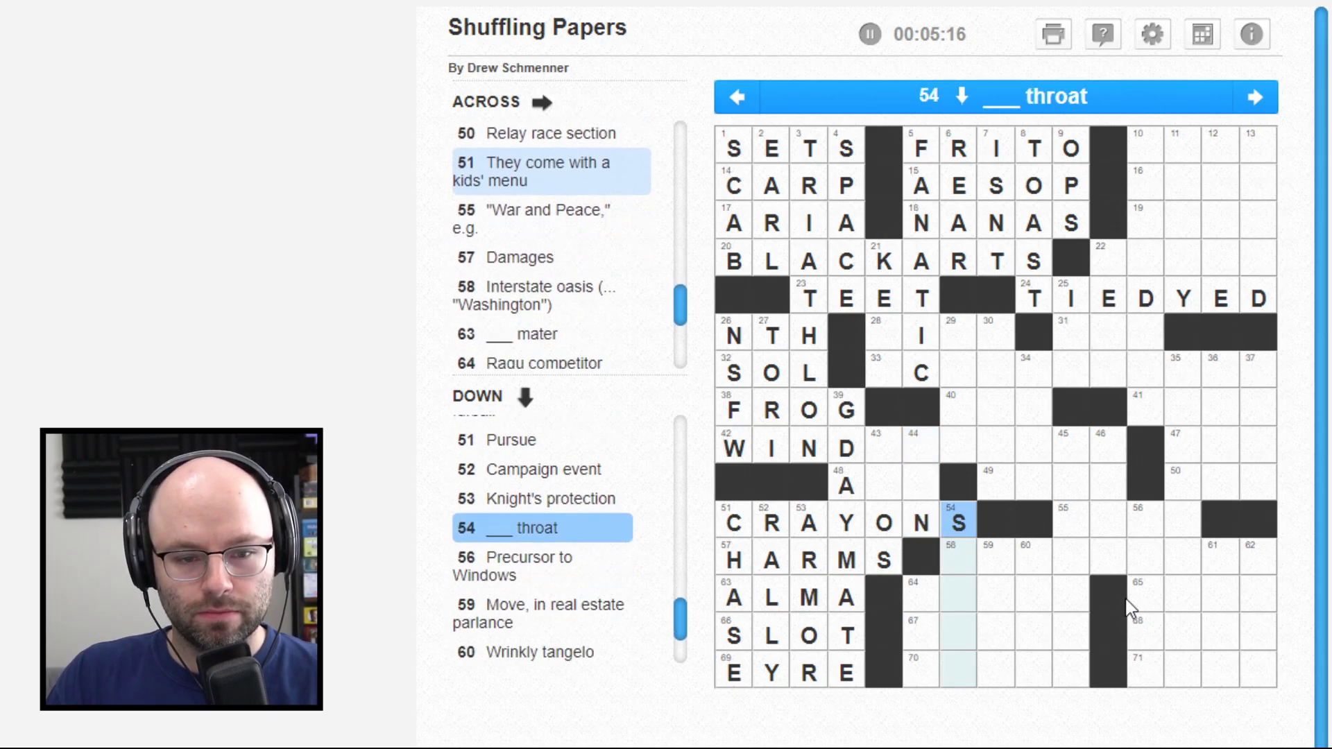
pyautogui.press('Down')
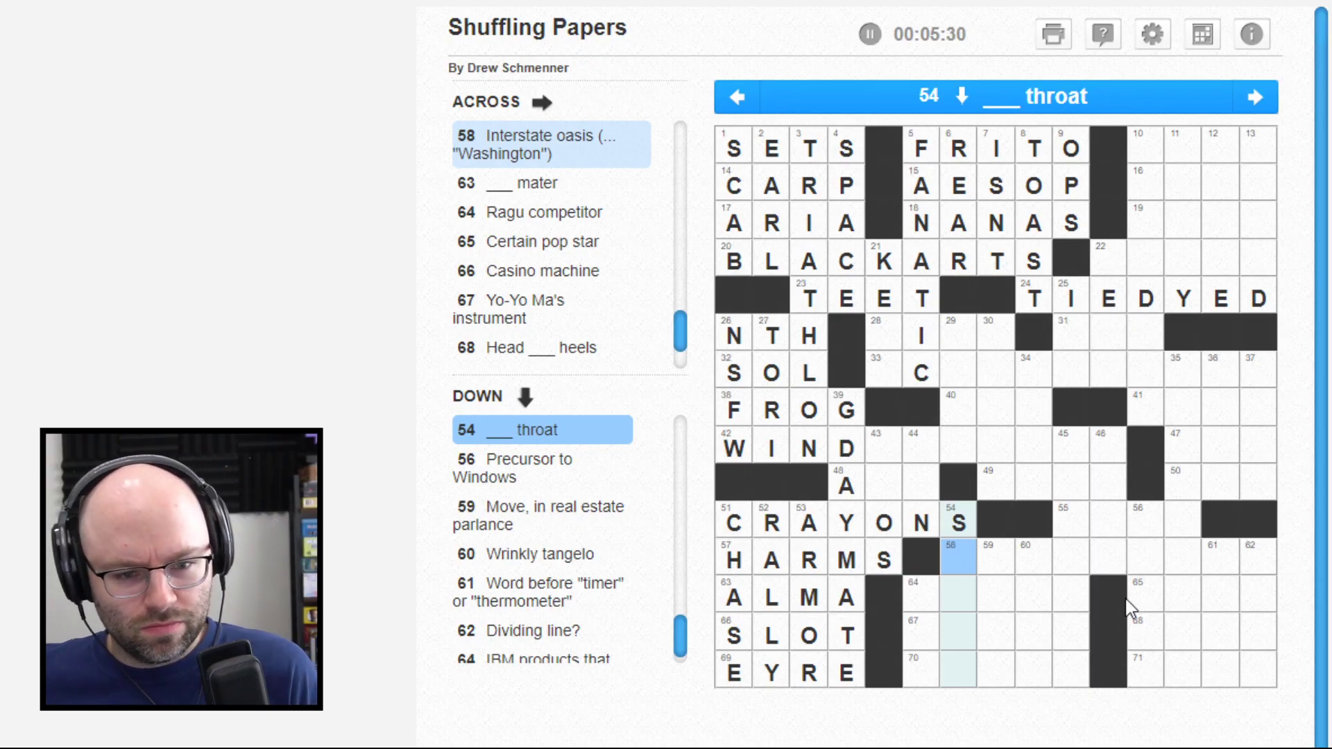
pyautogui.press('Down')
pyautogui.press('Left')
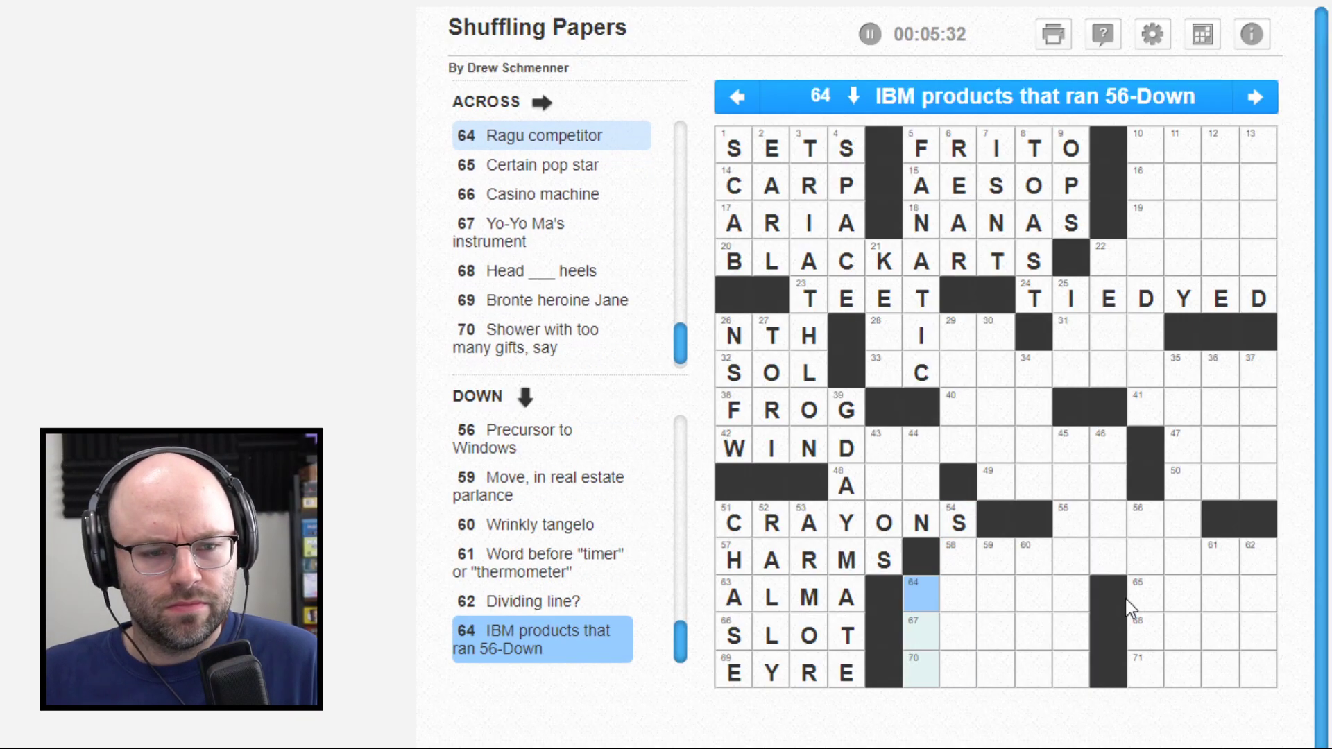
pyautogui.press('space')
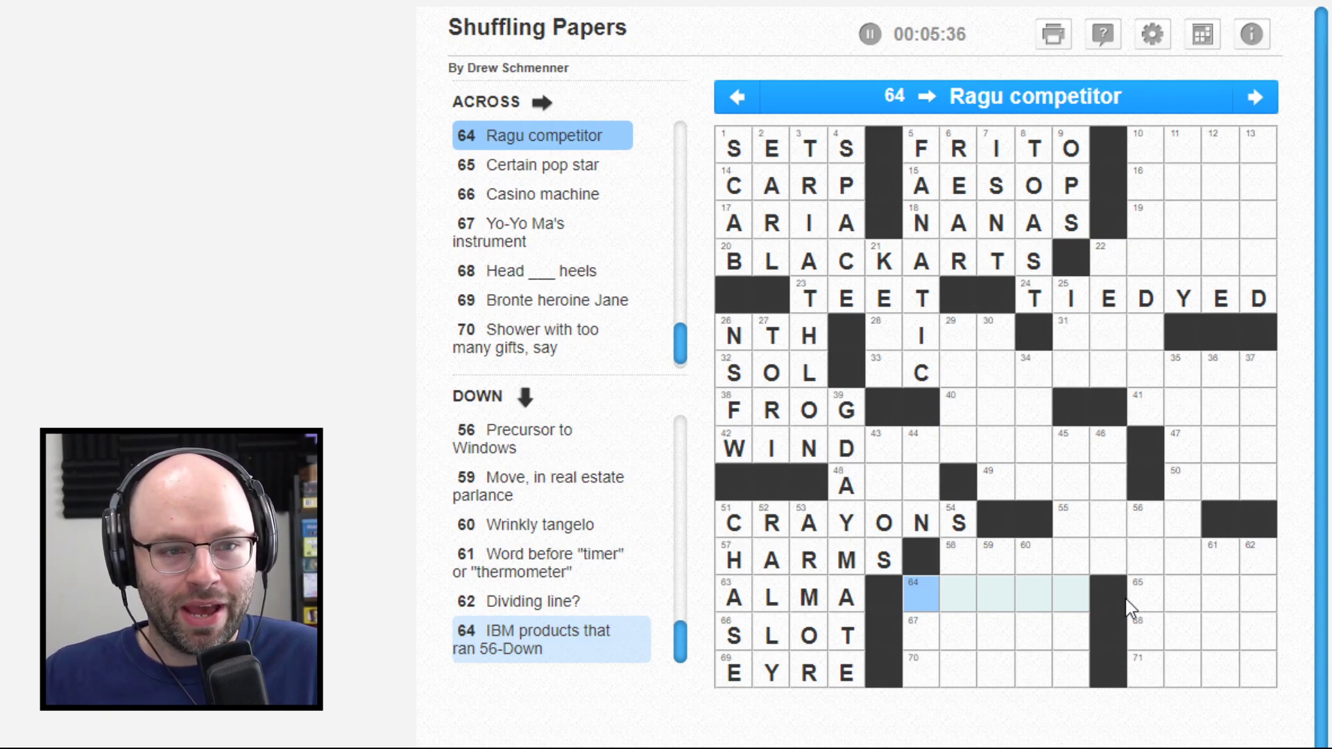
pyautogui.write('PREGO')
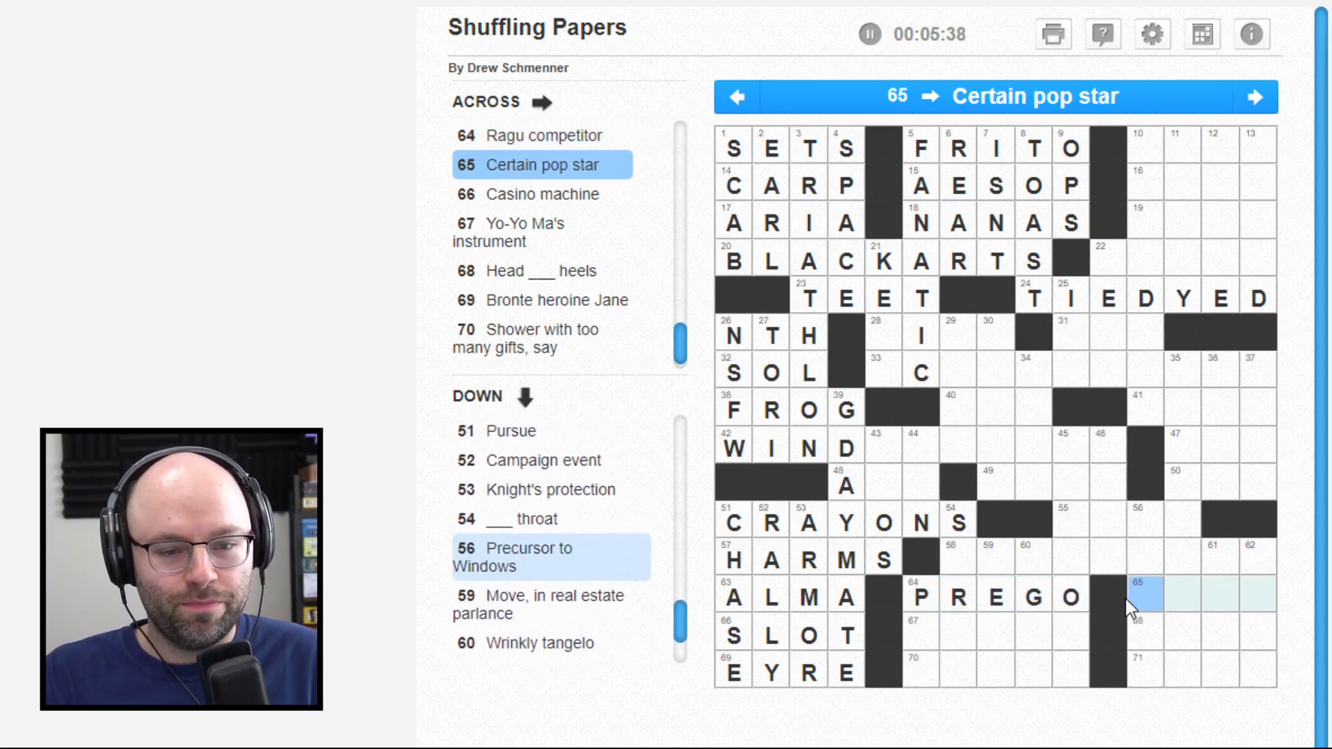
# Step: Fill 64 Across with PREGO and 67 Across with CELLO
pyautogui.press('Left')
pyautogui.press('Left')
pyautogui.press('Left')
pyautogui.press('Left')
pyautogui.press('Left')
pyautogui.press('Down')
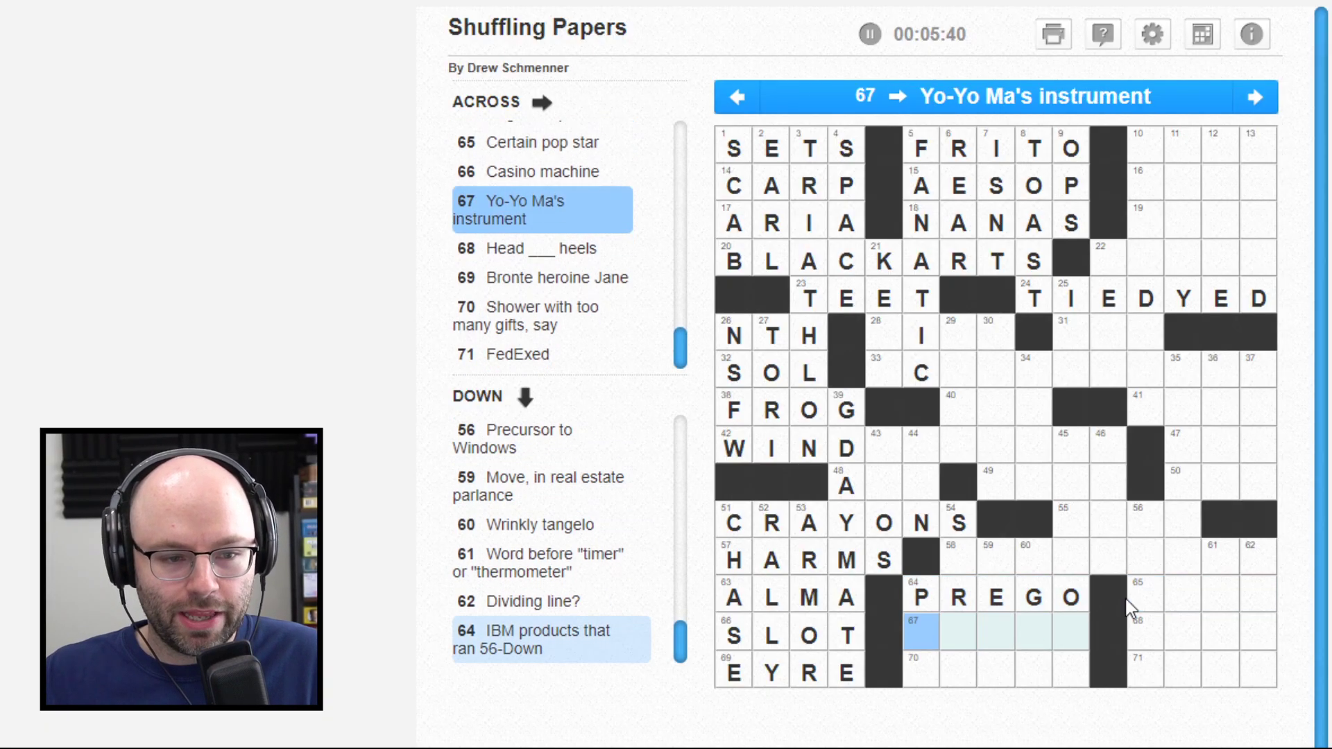
pyautogui.write('C')
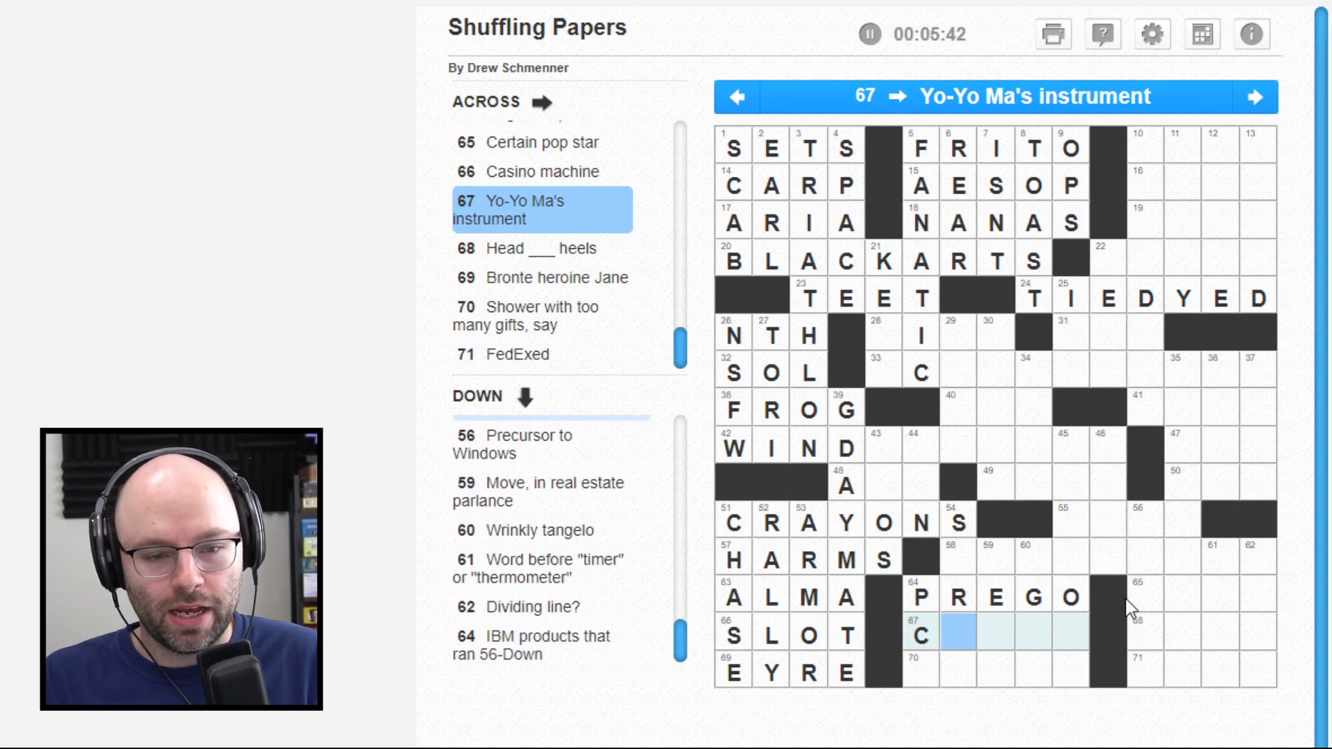
pyautogui.write('ELLO')
pyautogui.press('Down')
pyautogui.press('Left')
pyautogui.press('Left')
pyautogui.press('Left')
pyautogui.press('Left')
pyautogui.press('Left')
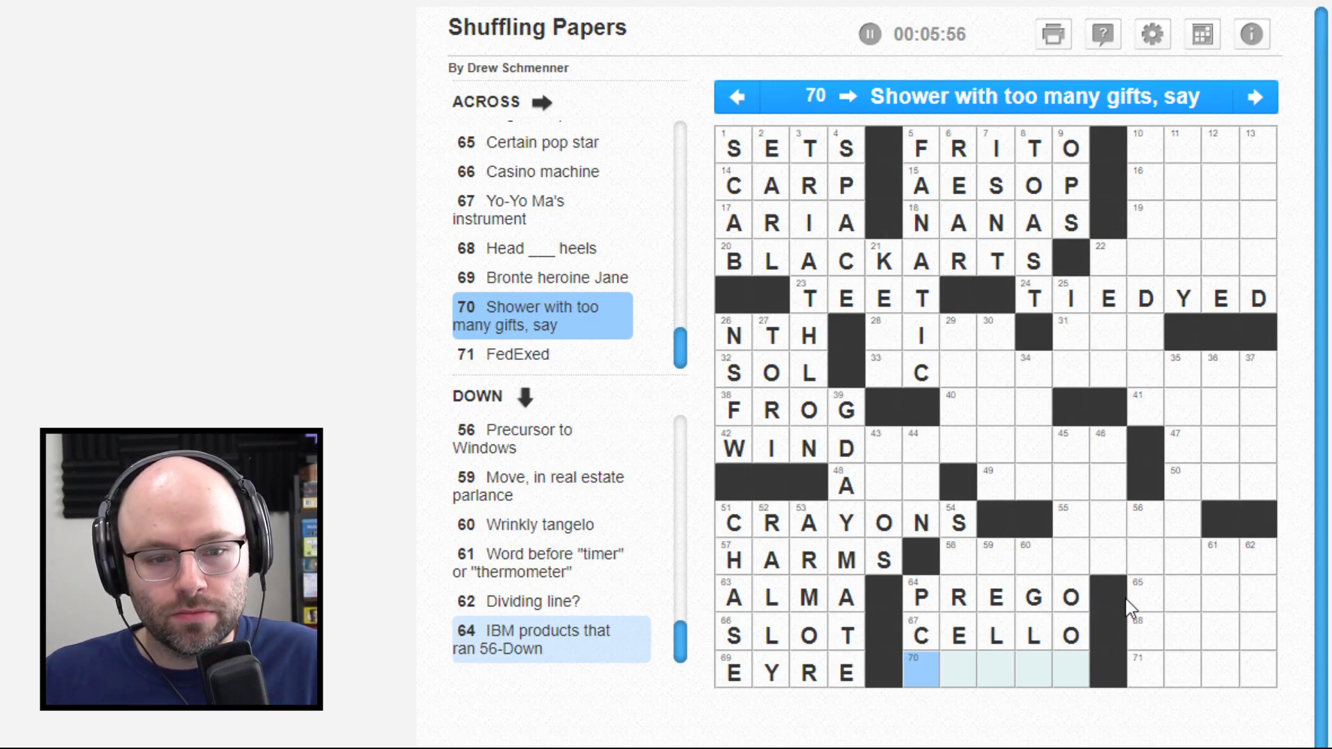
# Step: Turn 59 Down into SELL by entering S and L
pyautogui.press('Right')
pyautogui.press('Up')
pyautogui.press('Up')
pyautogui.press('Up')
pyautogui.press('Up')
pyautogui.press('Up')
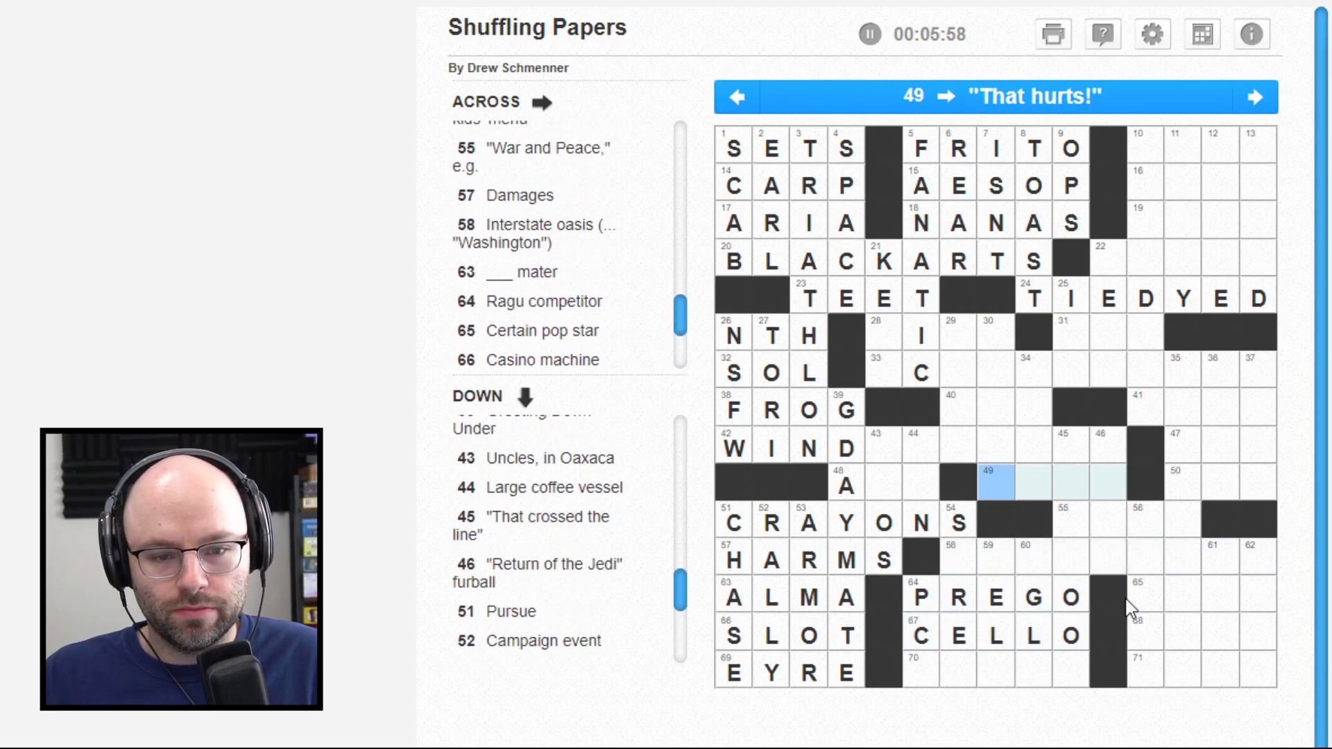
pyautogui.press('Left')
pyautogui.press('Down')
pyautogui.press('Right')
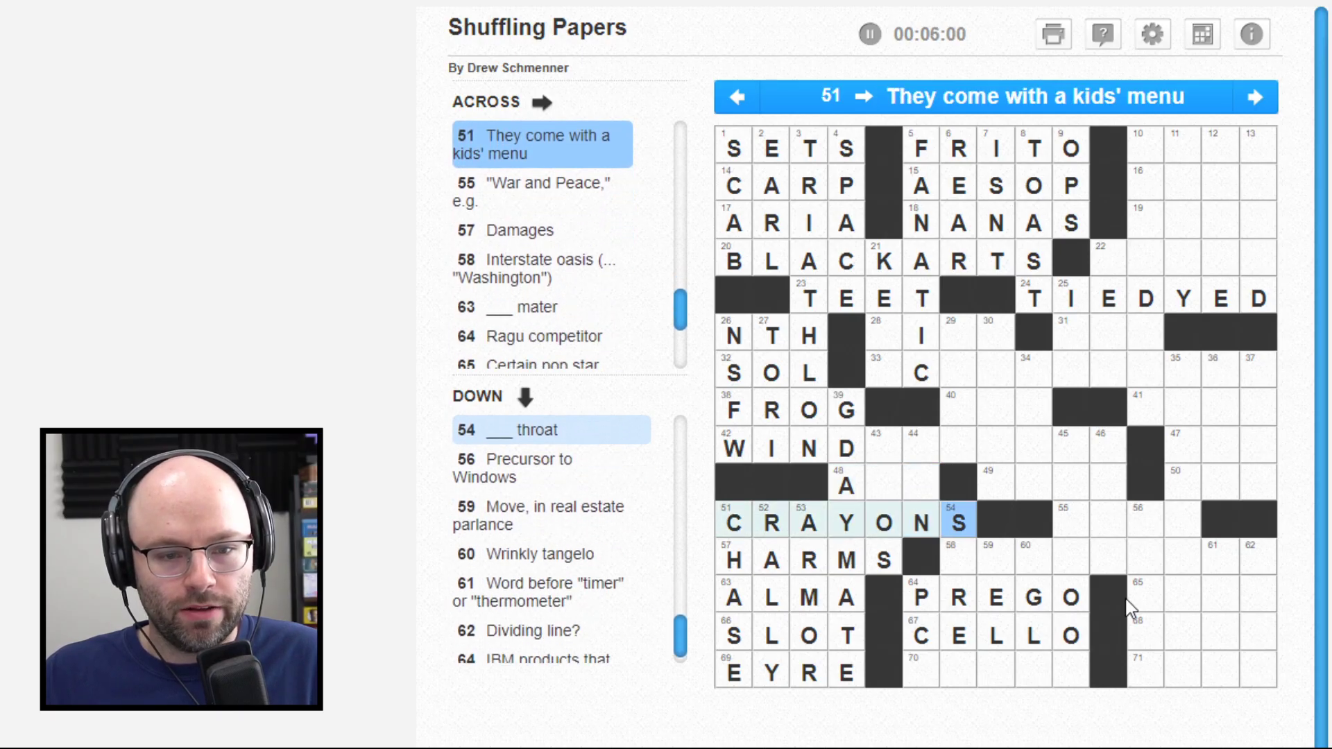
pyautogui.press('Down')
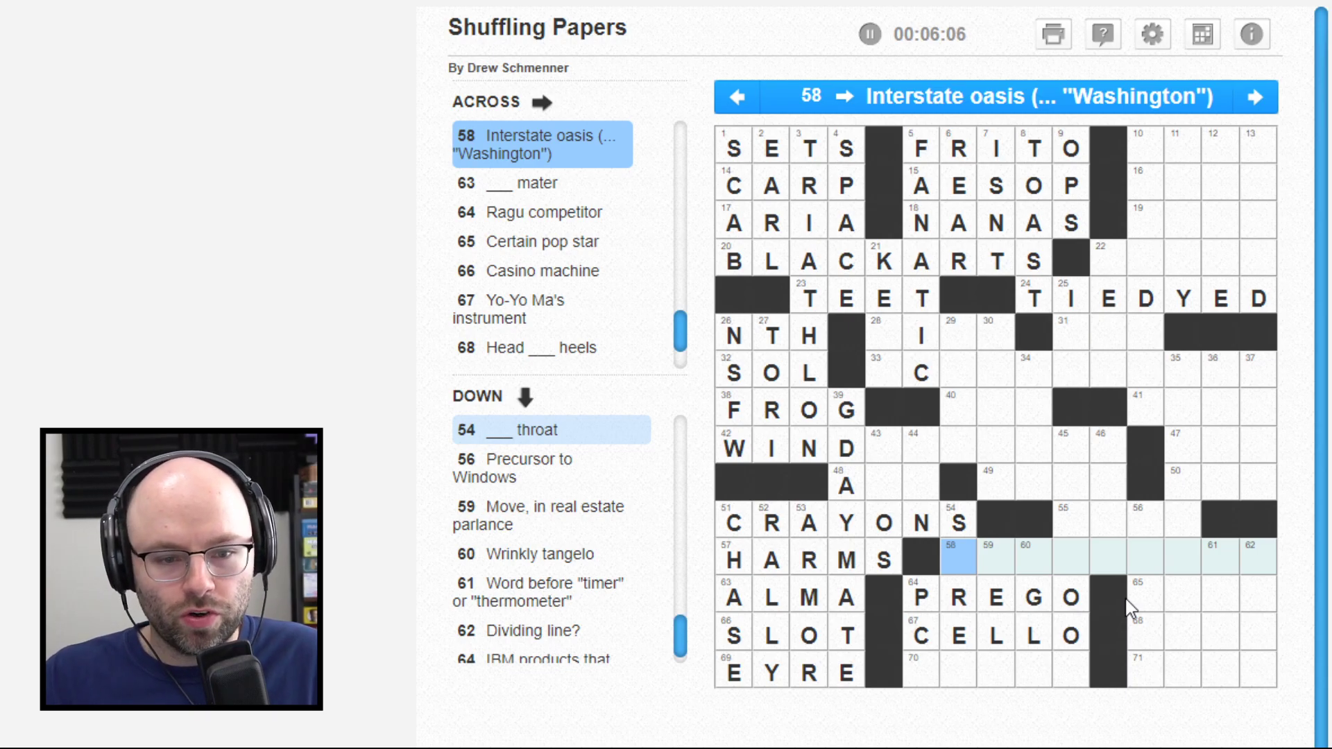
pyautogui.press('Down')
pyautogui.press('Down')
pyautogui.press('Down')
pyautogui.press('Right')
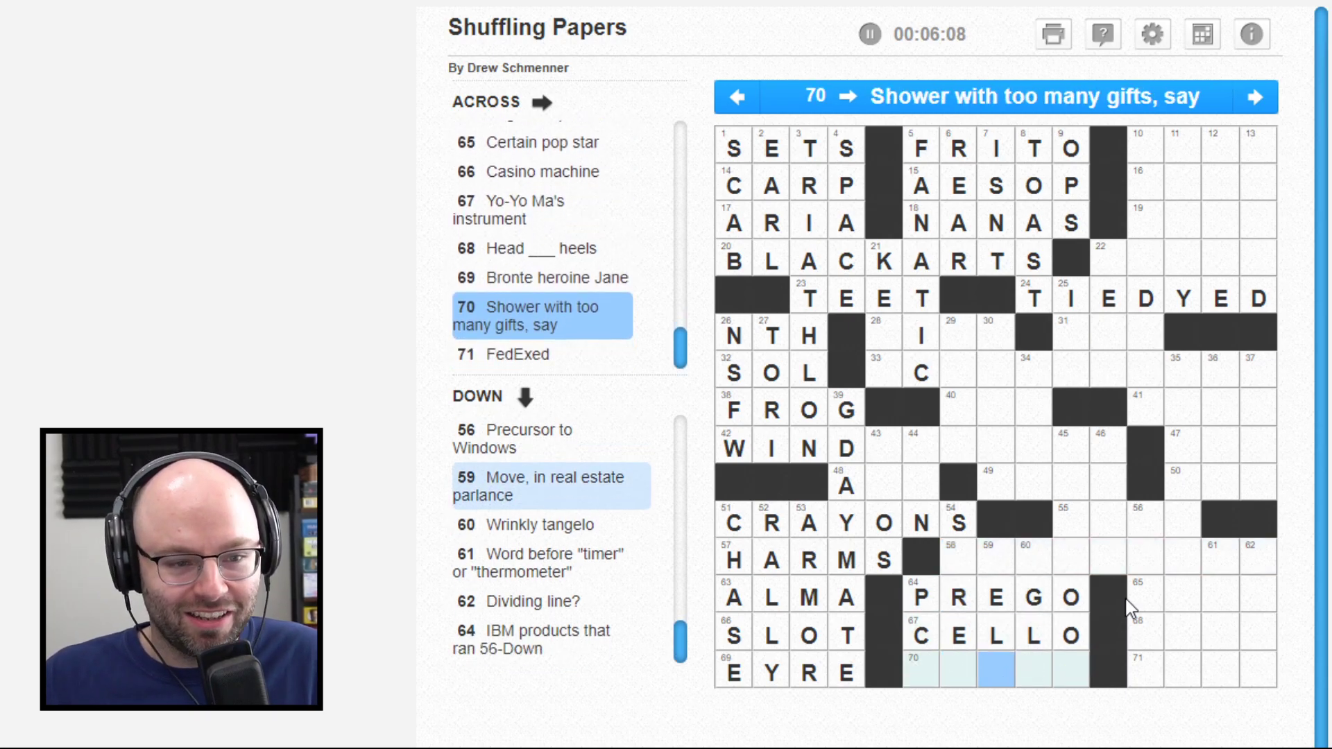
pyautogui.press('Up')
pyautogui.press('Up')
pyautogui.press('Up')
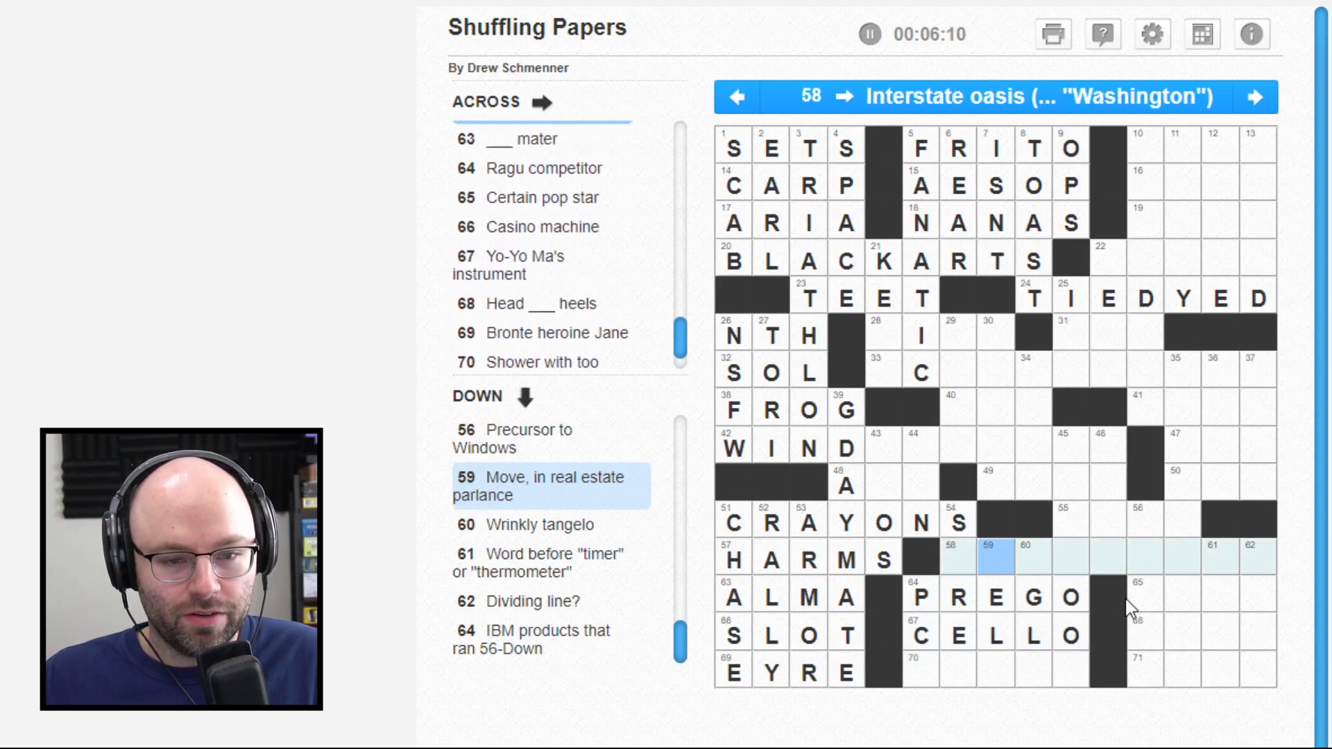
pyautogui.press('Down')
pyautogui.write('S')
pyautogui.press('Down')
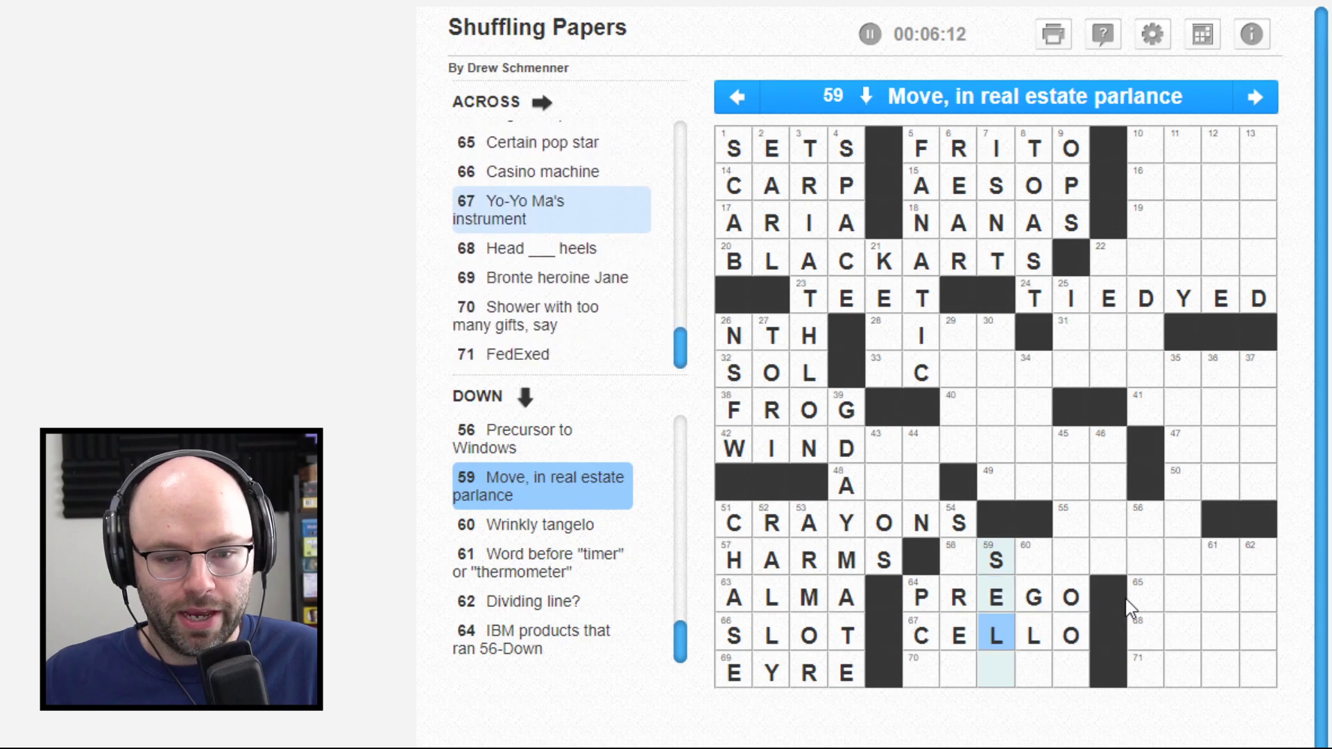
pyautogui.press('Down')
pyautogui.write('L')
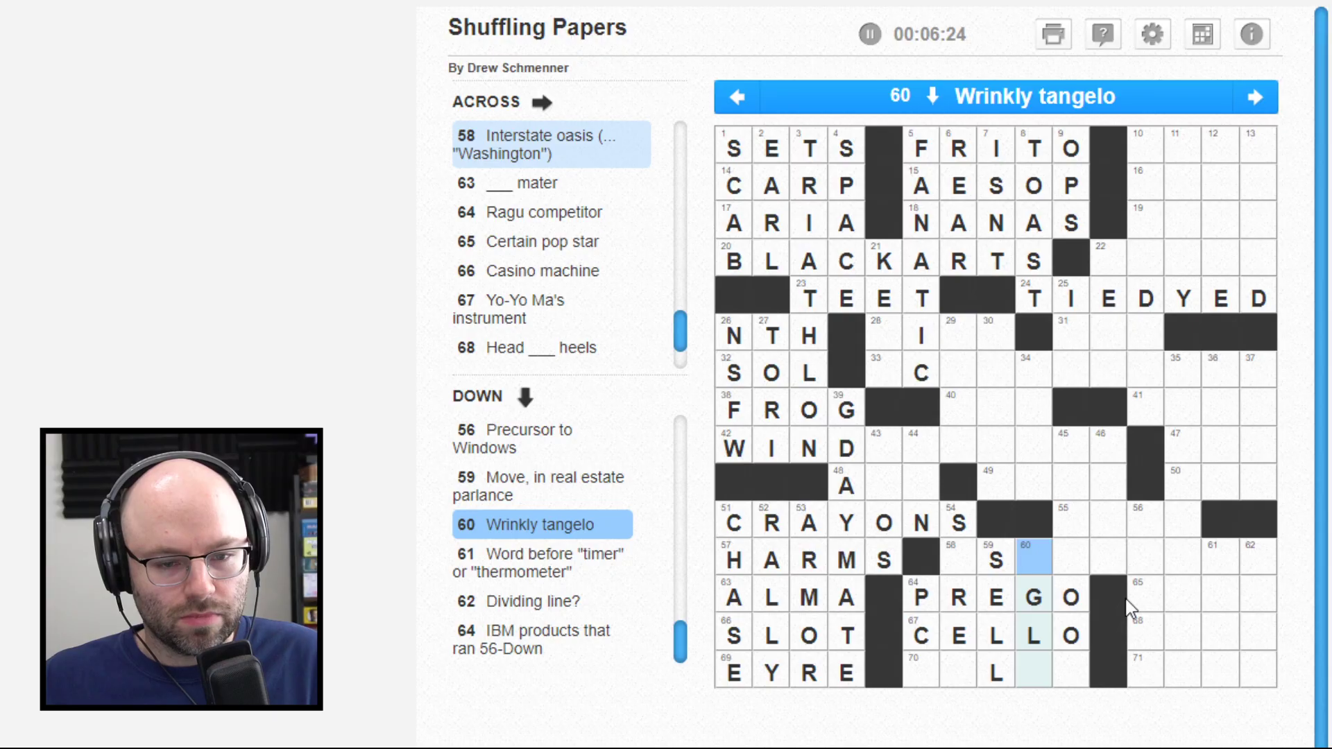
pyautogui.press('Right')
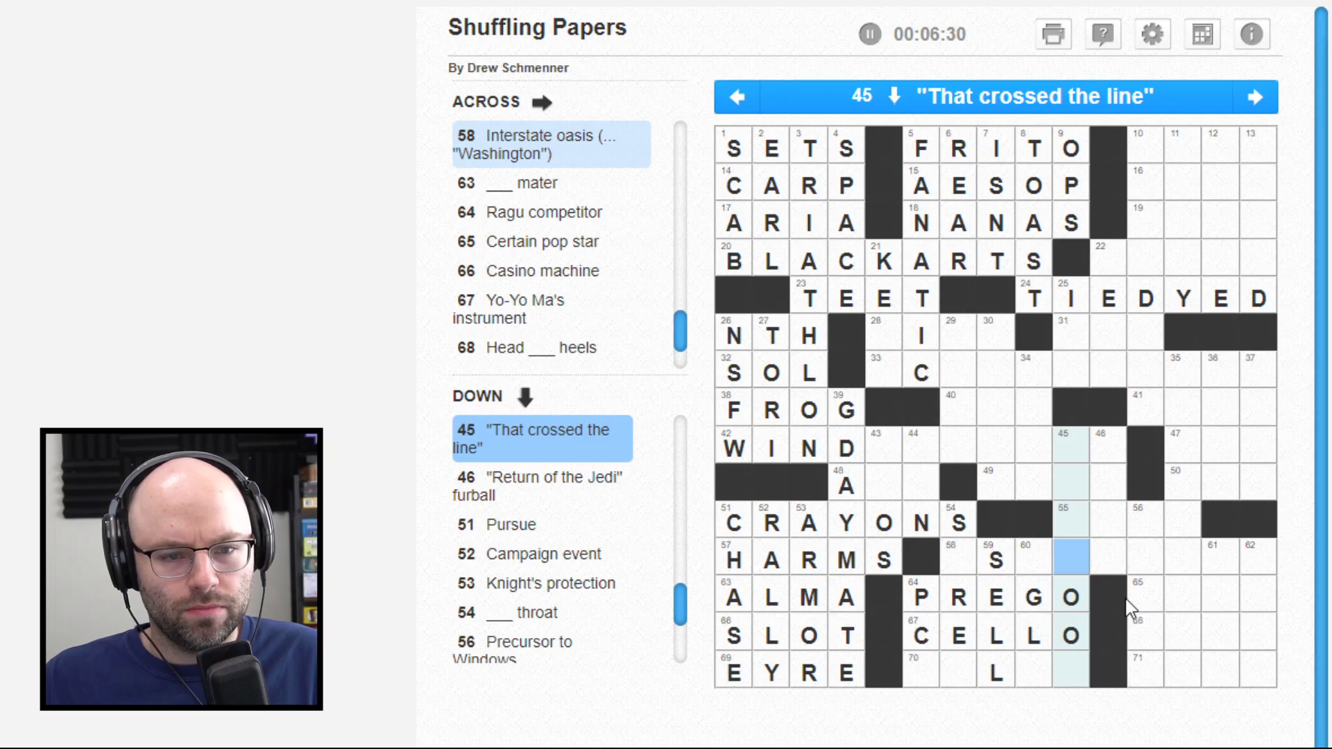
# Step: Enter MEAT down 61 Down
pyautogui.press('Tab')
pyautogui.press('Tab')
pyautogui.press('Tab')
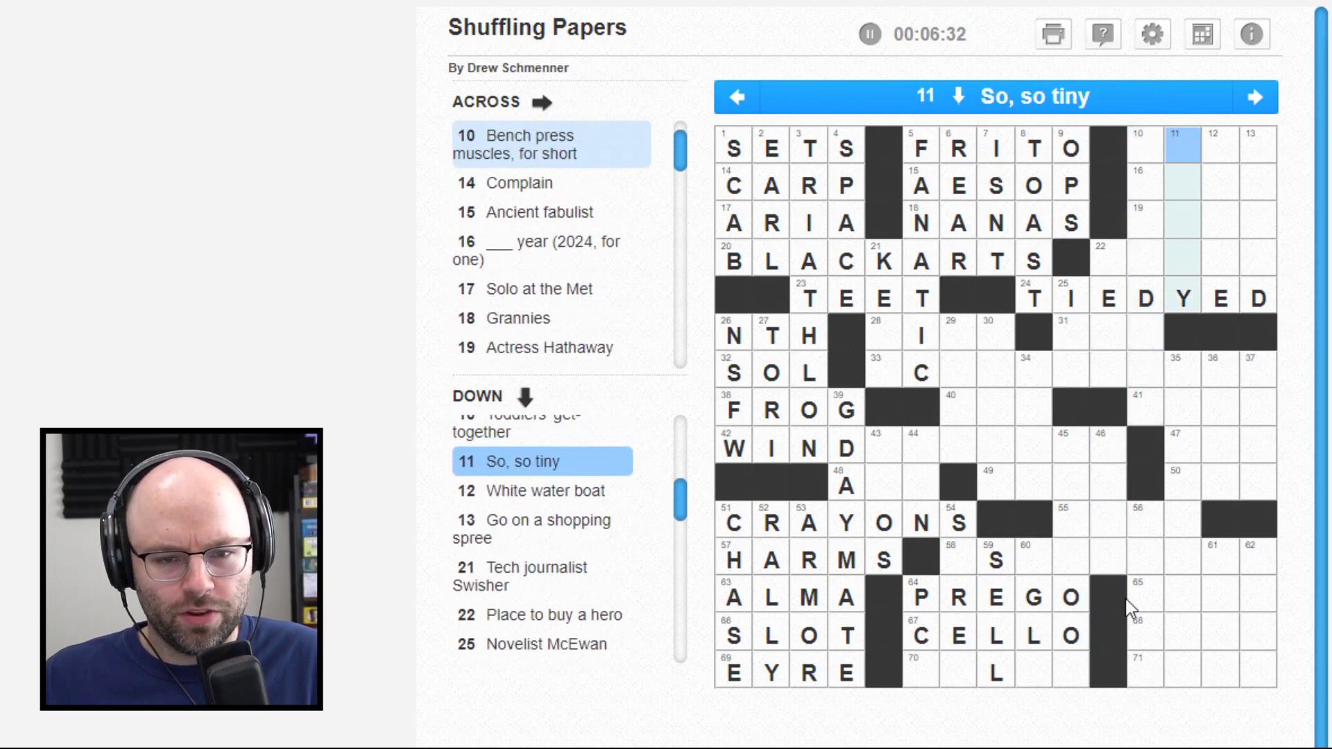
pyautogui.press('Down')
pyautogui.press('Down')
pyautogui.press('Down')
pyautogui.press('Down')
pyautogui.press('Down')
pyautogui.press('Down')
pyautogui.press('Down')
pyautogui.press('Down')
pyautogui.press('Down')
pyautogui.press('Down')
pyautogui.press('Right')
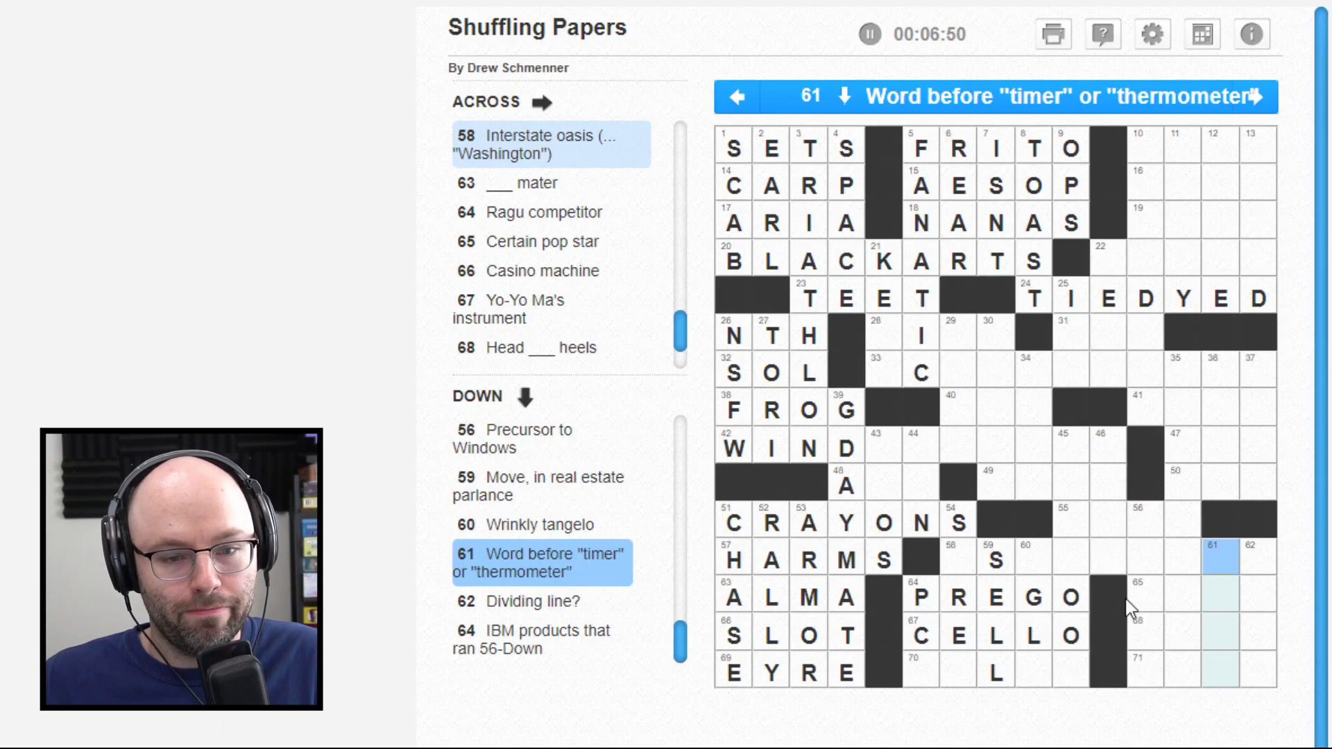
pyautogui.write('nme')
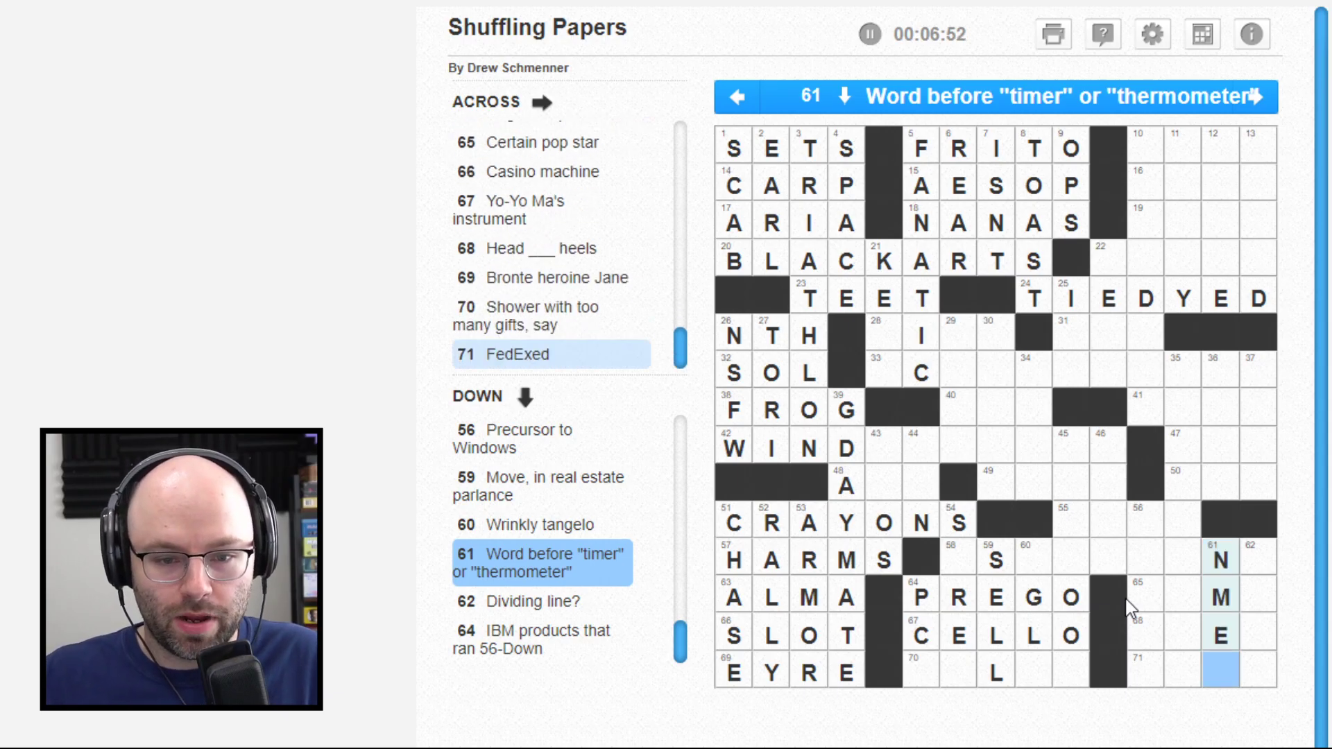
pyautogui.press('Up')
pyautogui.press('Up')
pyautogui.press('Up')
pyautogui.write('meat')
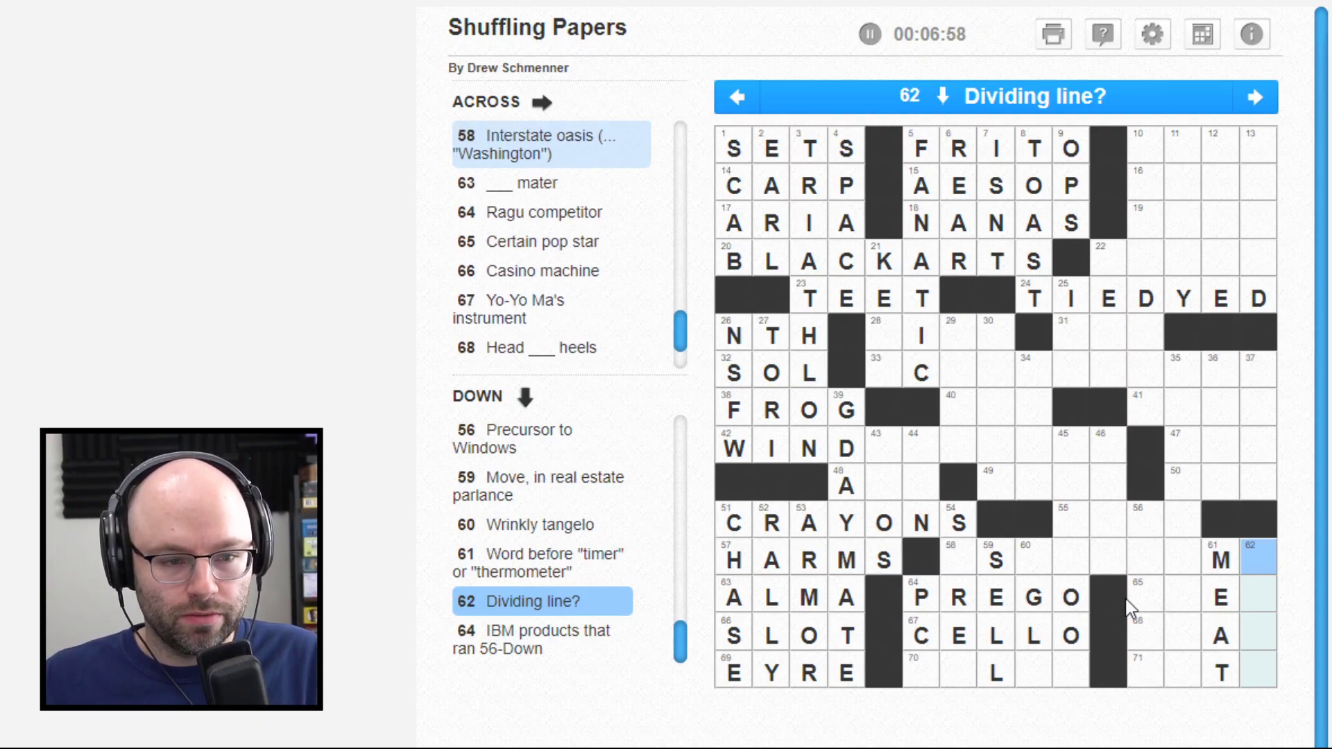
# Step: Fill 68 Across with OVER and start SENT at 71 Across
pyautogui.press('Down')
pyautogui.press('Down')
pyautogui.press('Down')
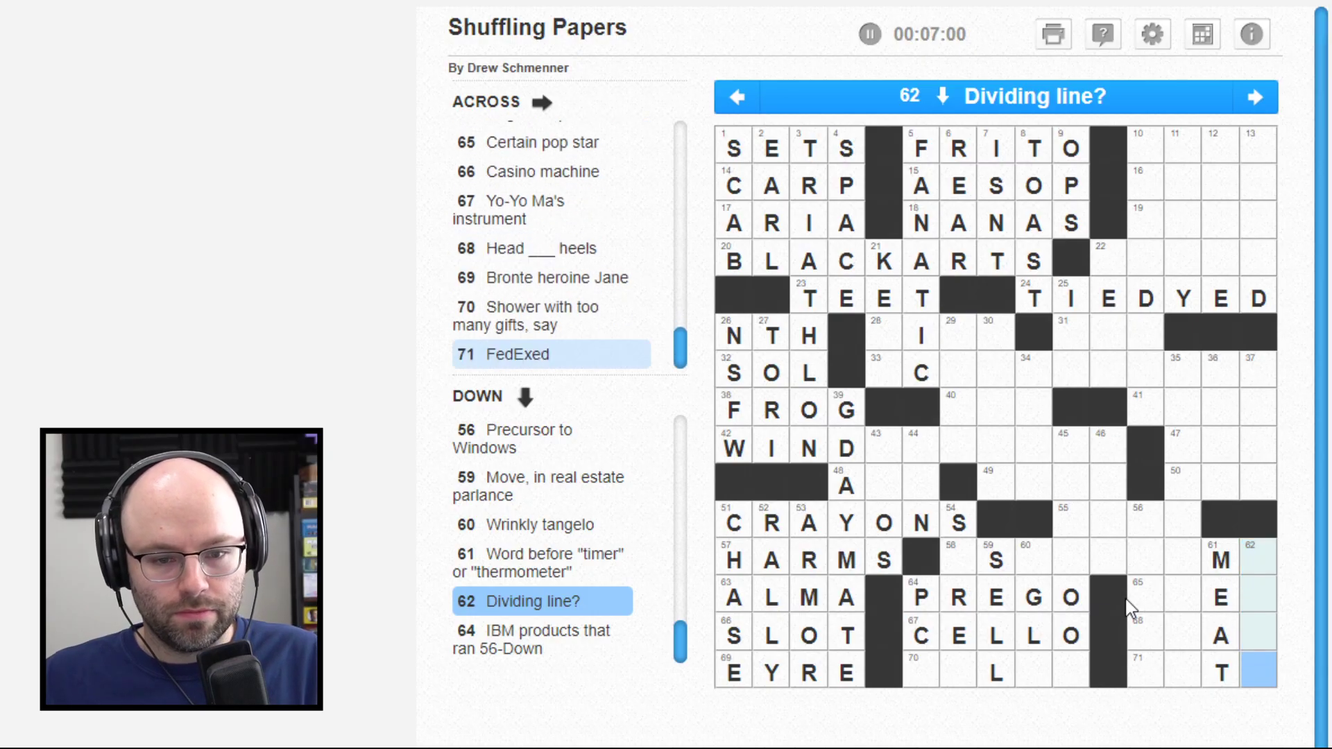
pyautogui.press('Left')
pyautogui.press('Left')
pyautogui.press('Left')
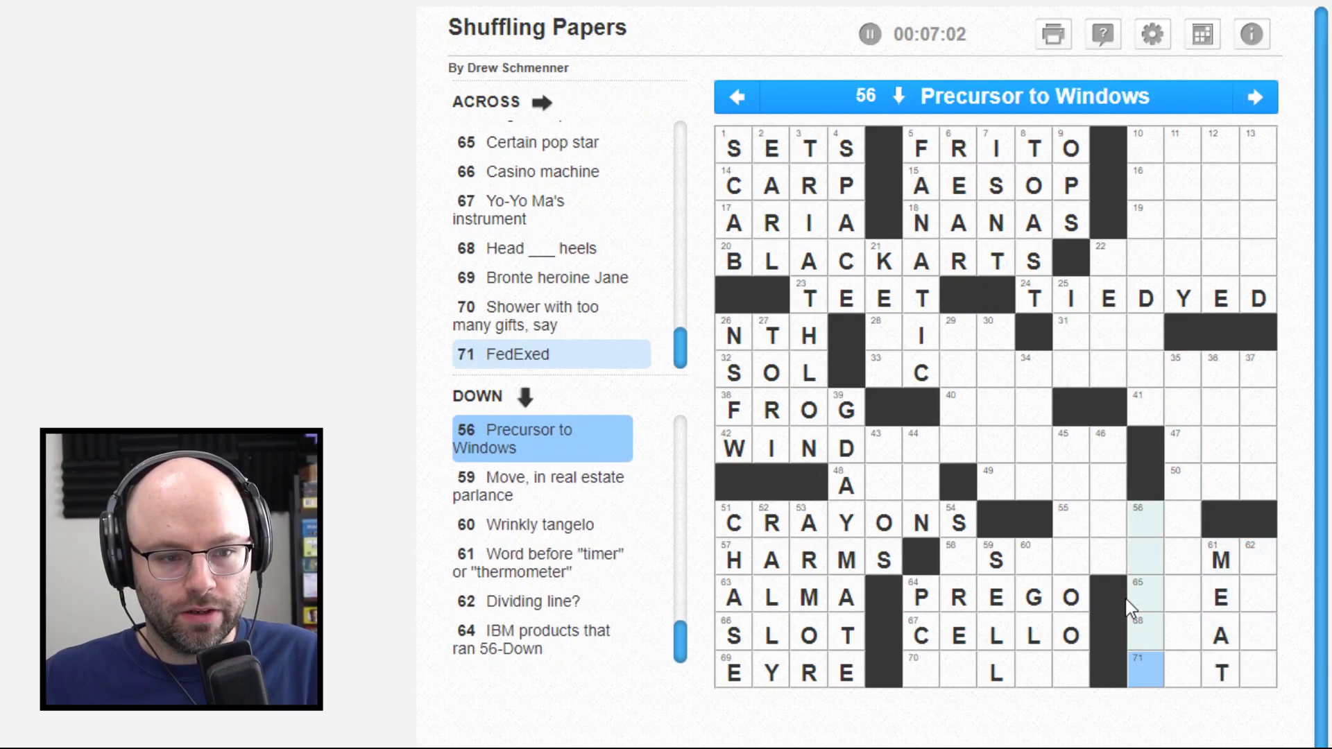
pyautogui.press('Right')
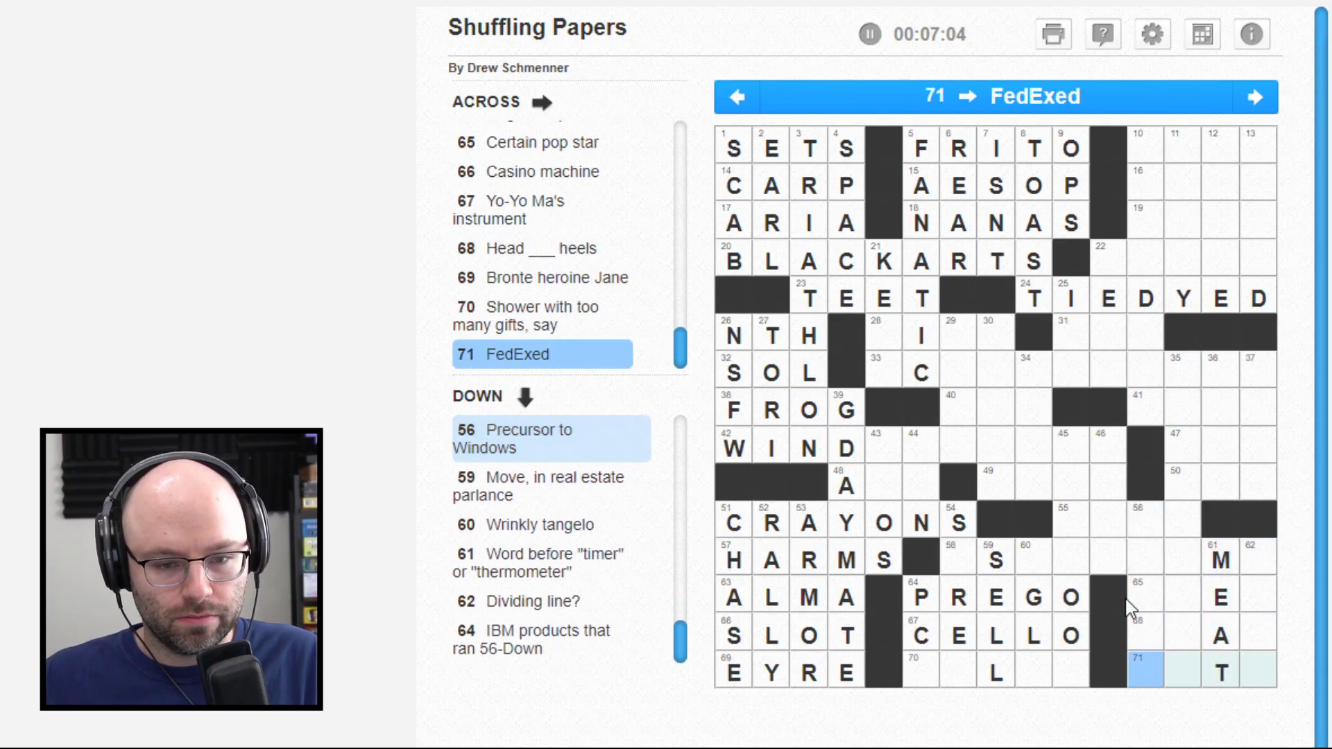
pyautogui.press('Up')
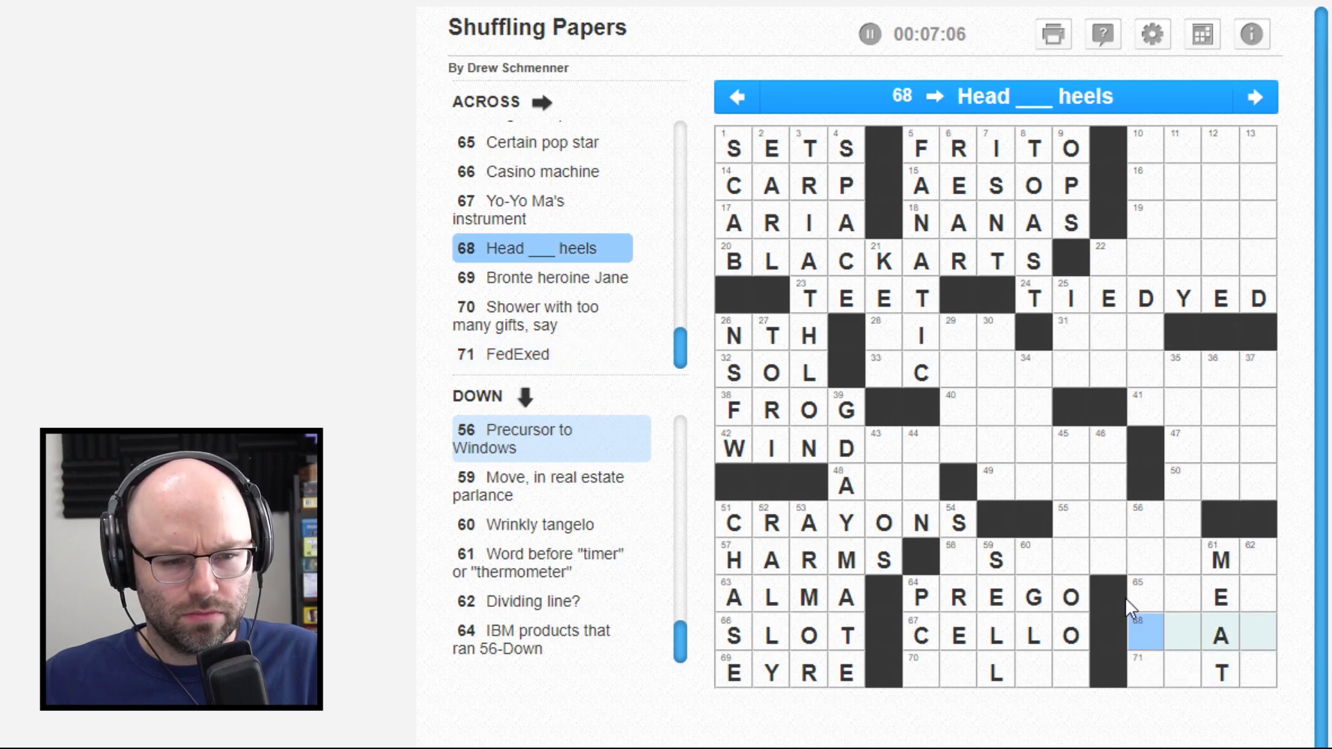
pyautogui.write('OV')
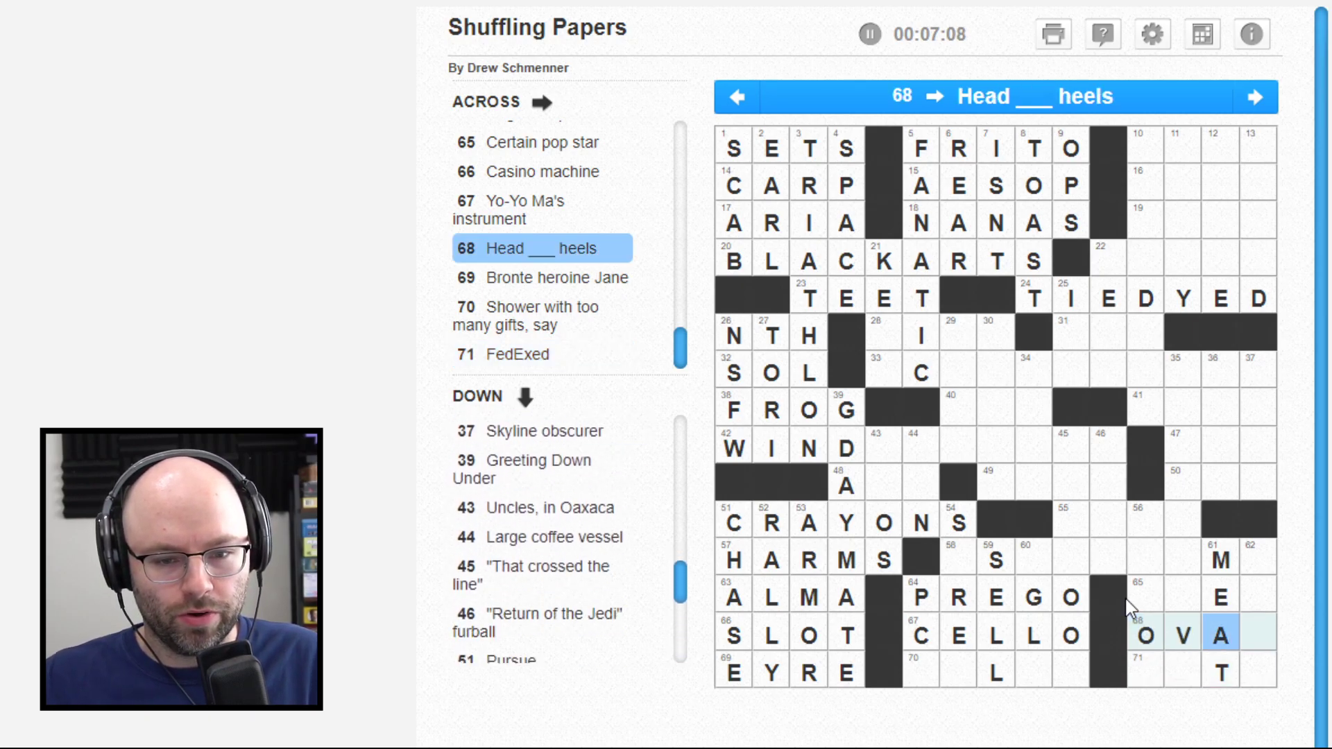
pyautogui.write('ER')
pyautogui.press('Up')
pyautogui.press('Right')
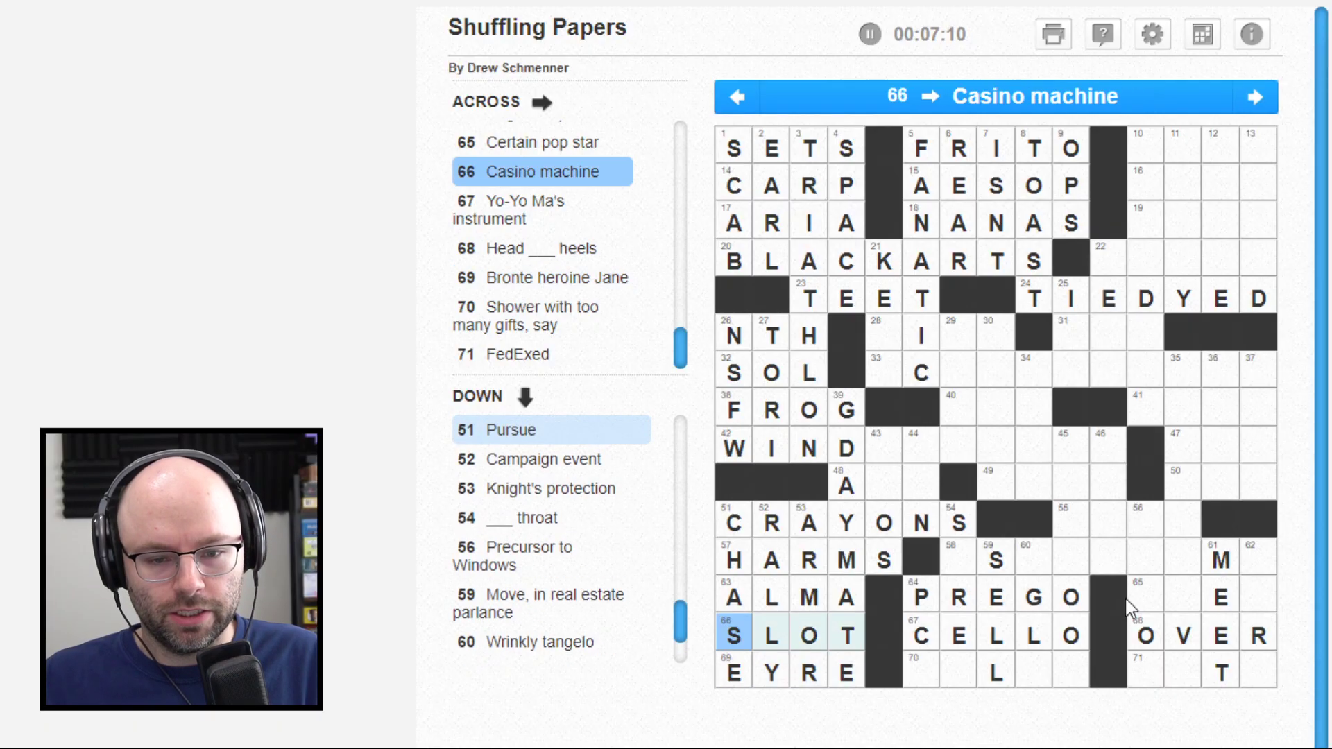
pyautogui.press('Right')
pyautogui.press('Right')
pyautogui.press('Right')
pyautogui.press('Right')
pyautogui.press('Right')
pyautogui.press('Right')
pyautogui.press('Right')
pyautogui.press('Right')
pyautogui.press('Right')
pyautogui.press('Right')
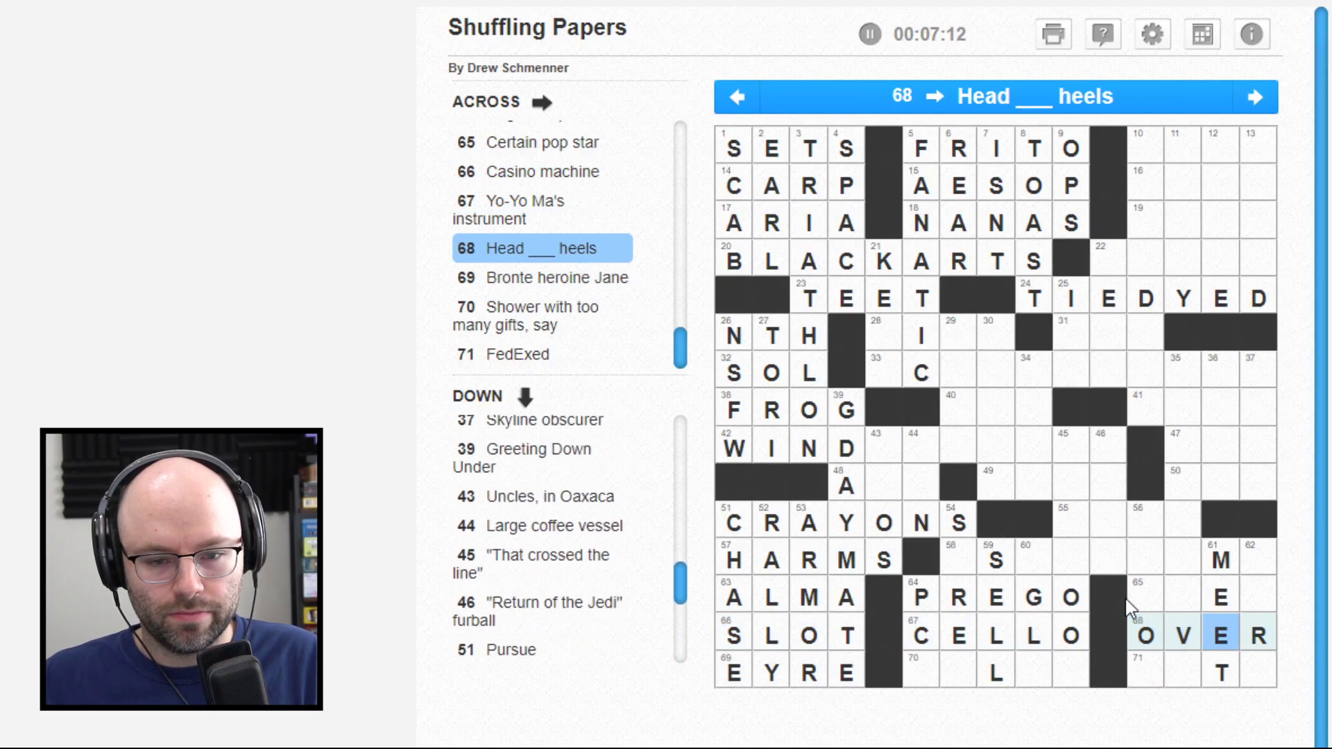
# Step: Finish SENT at 71 Across and change 61 Down from MEAT to OVEN
pyautogui.press('Up')
pyautogui.press('Up')
pyautogui.press('Down')
pyautogui.press('Down')
pyautogui.press('Down')
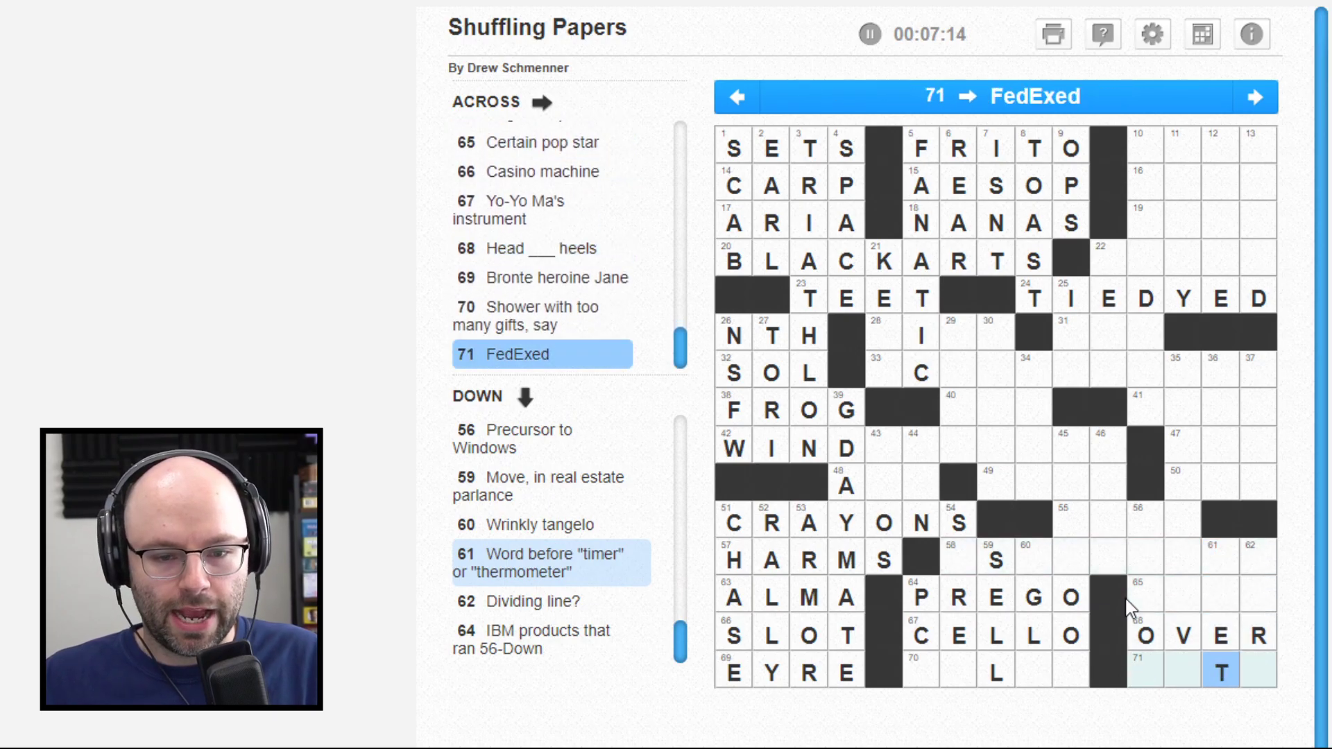
pyautogui.press('Delete')
pyautogui.press('Left')
pyautogui.press('Left')
pyautogui.write('SENT')
pyautogui.hotkey('shift', 'Tab')
pyautogui.press('Up')
pyautogui.press('Up')
pyautogui.press('Up')
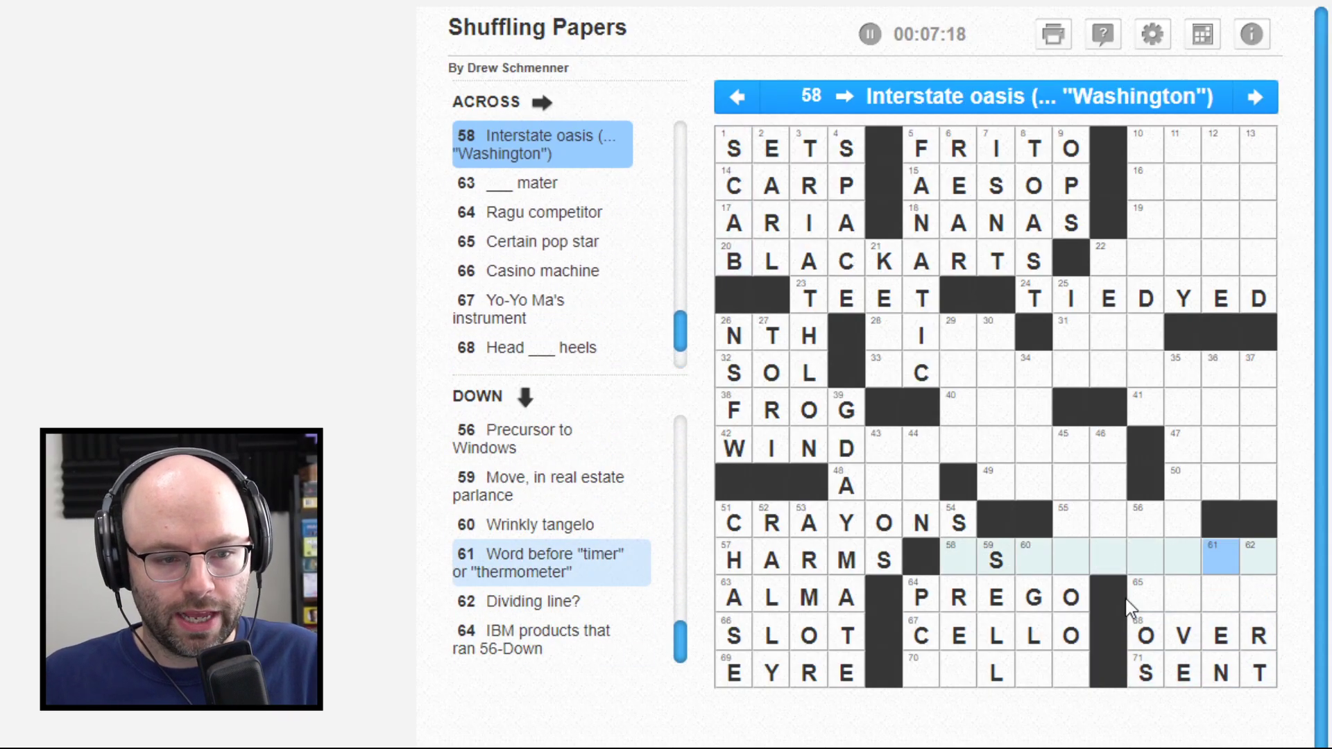
pyautogui.write('O')
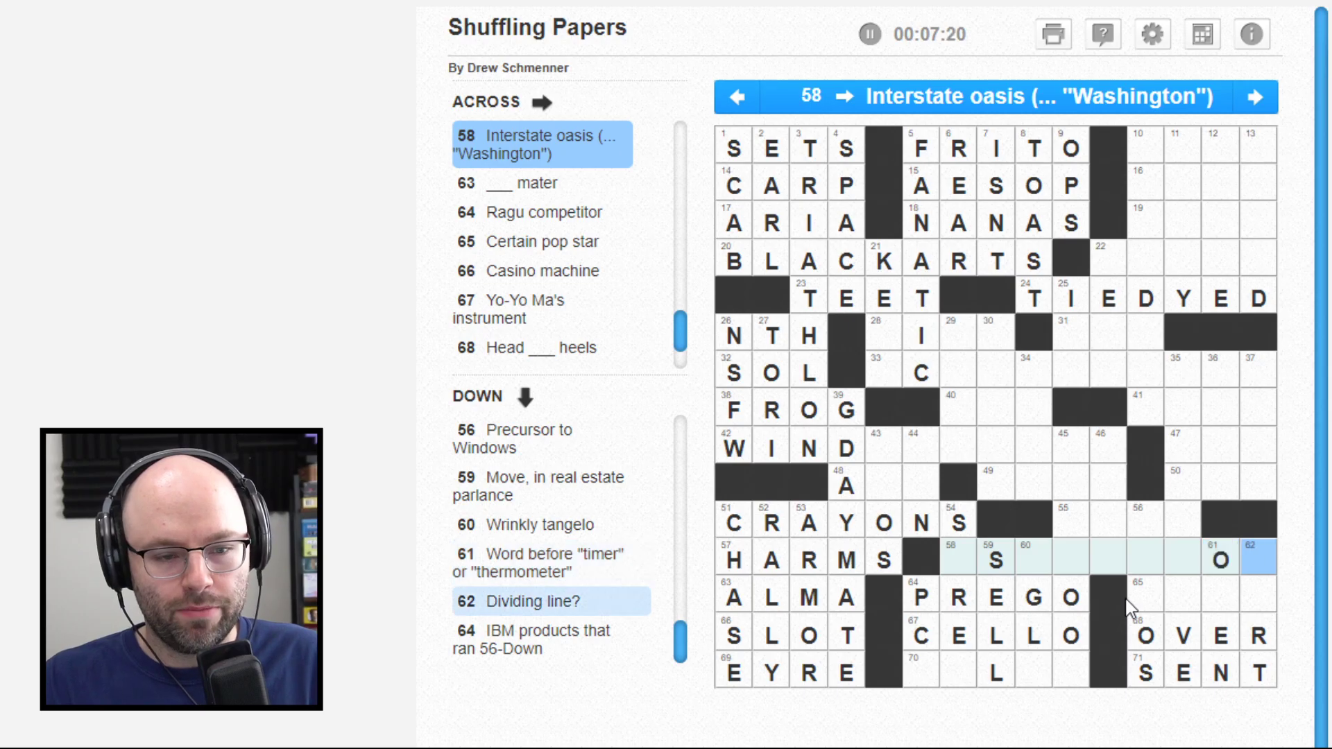
pyautogui.press('Down')
pyautogui.press('Left')
pyautogui.write('V')
pyautogui.press('Up')
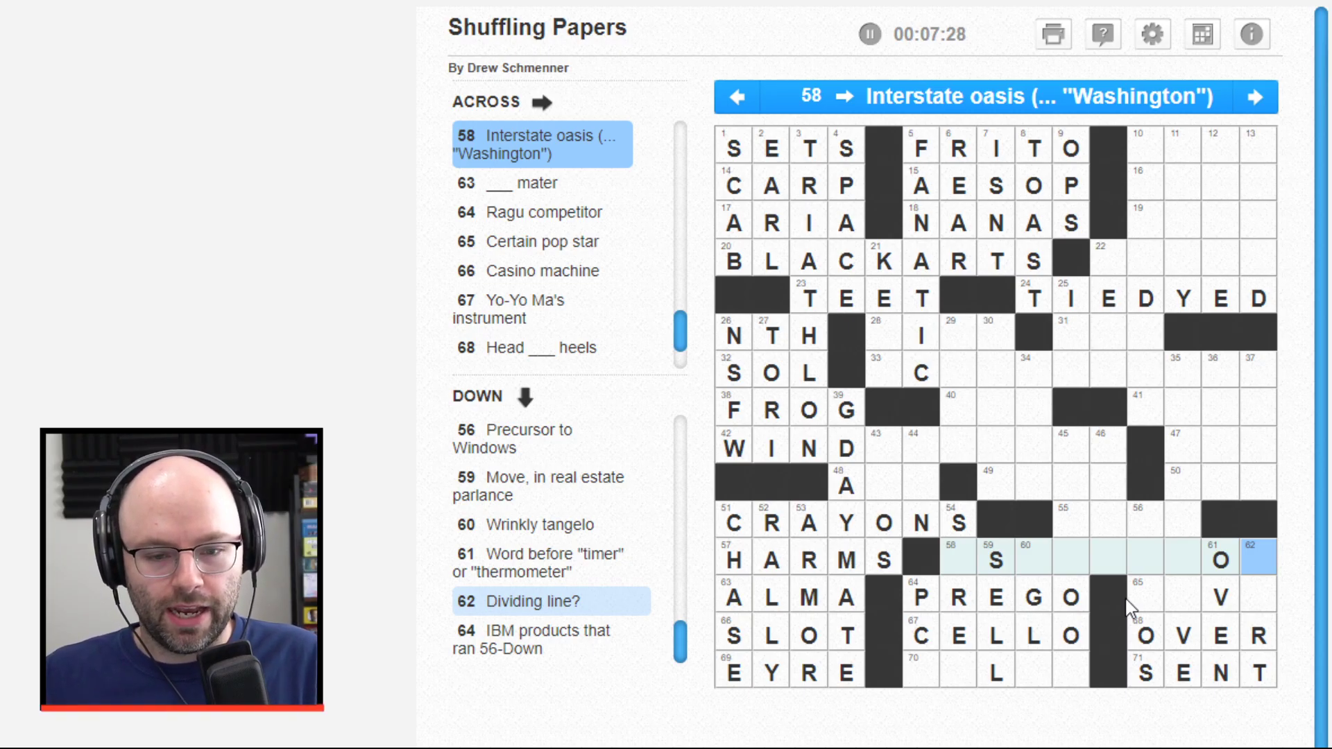
pyautogui.press('Left')
pyautogui.press('Left')
pyautogui.press('Left')
pyautogui.press('Up')
pyautogui.press('Down')
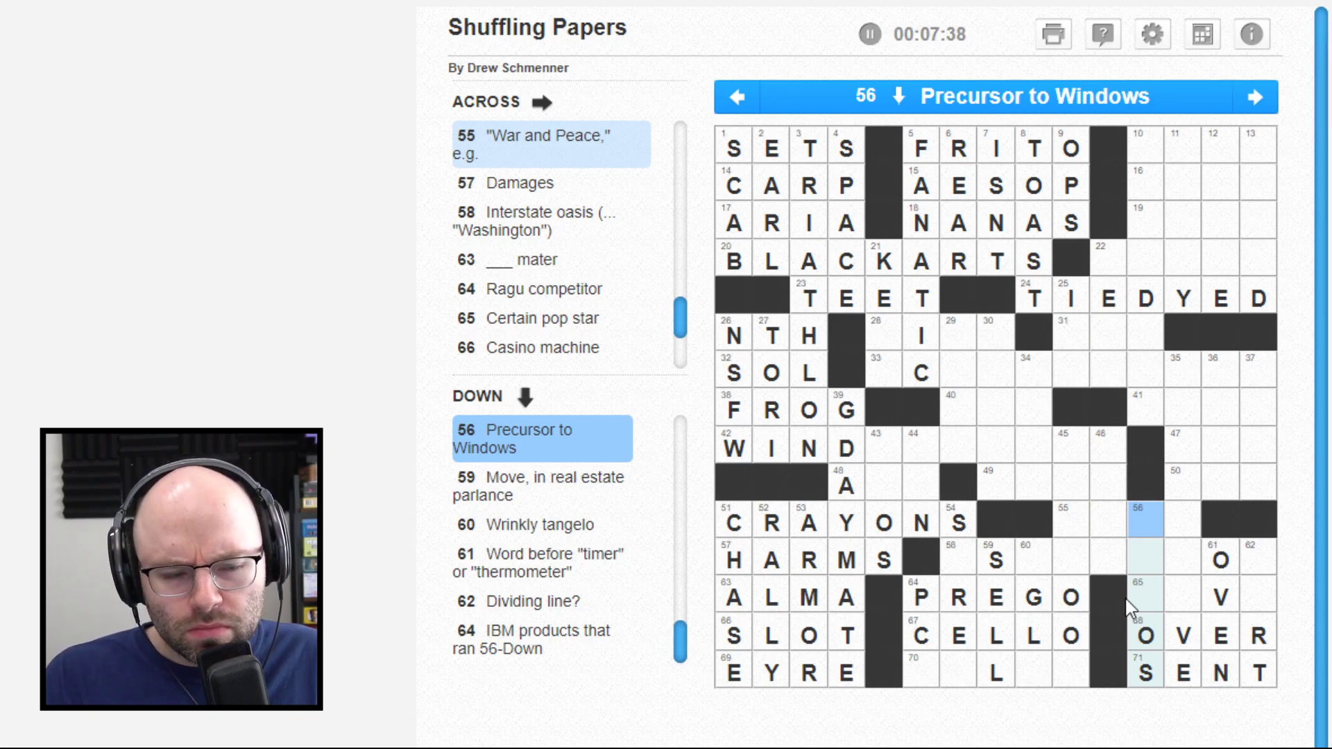
pyautogui.write('D')
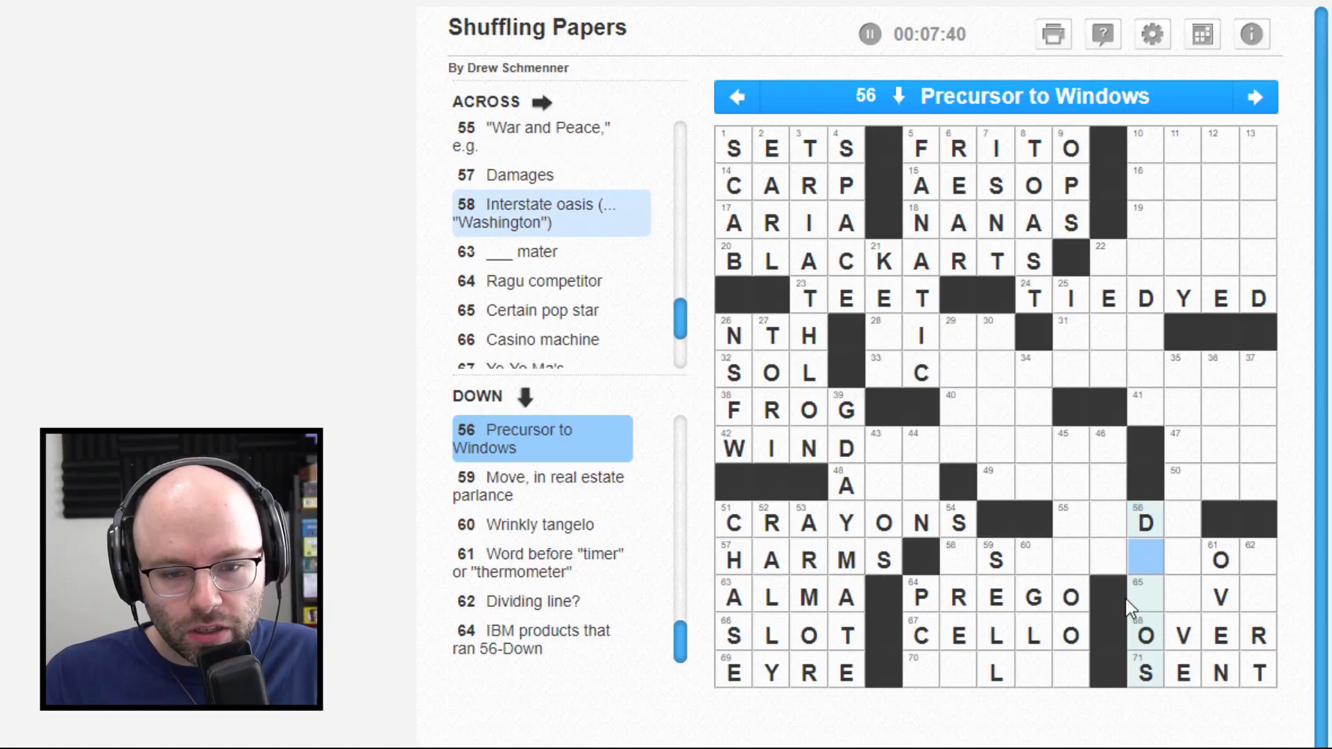
pyautogui.write('OS')
pyautogui.press('Up')
pyautogui.press('Up')
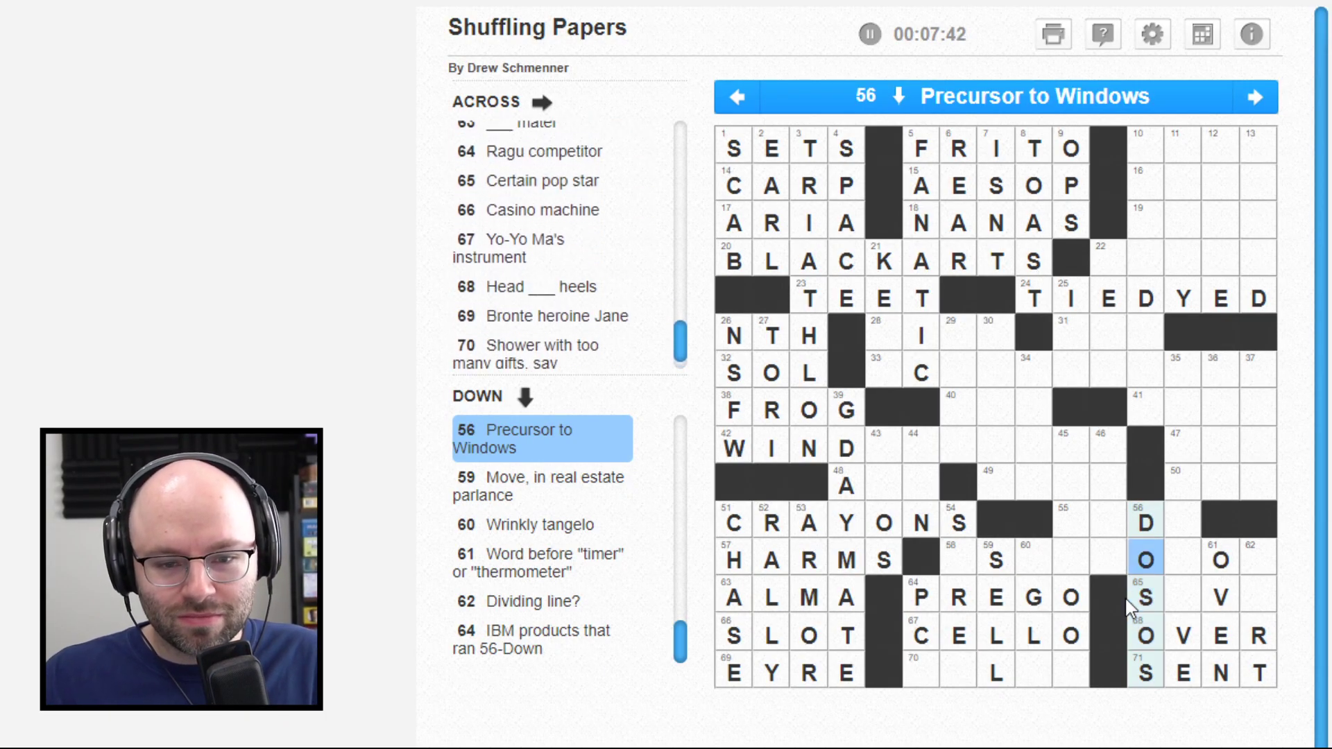
pyautogui.press('Up')
pyautogui.press('BackSpace')
pyautogui.press('Down')
pyautogui.press('BackSpace')
pyautogui.press('Down')
pyautogui.press('BackSpace')
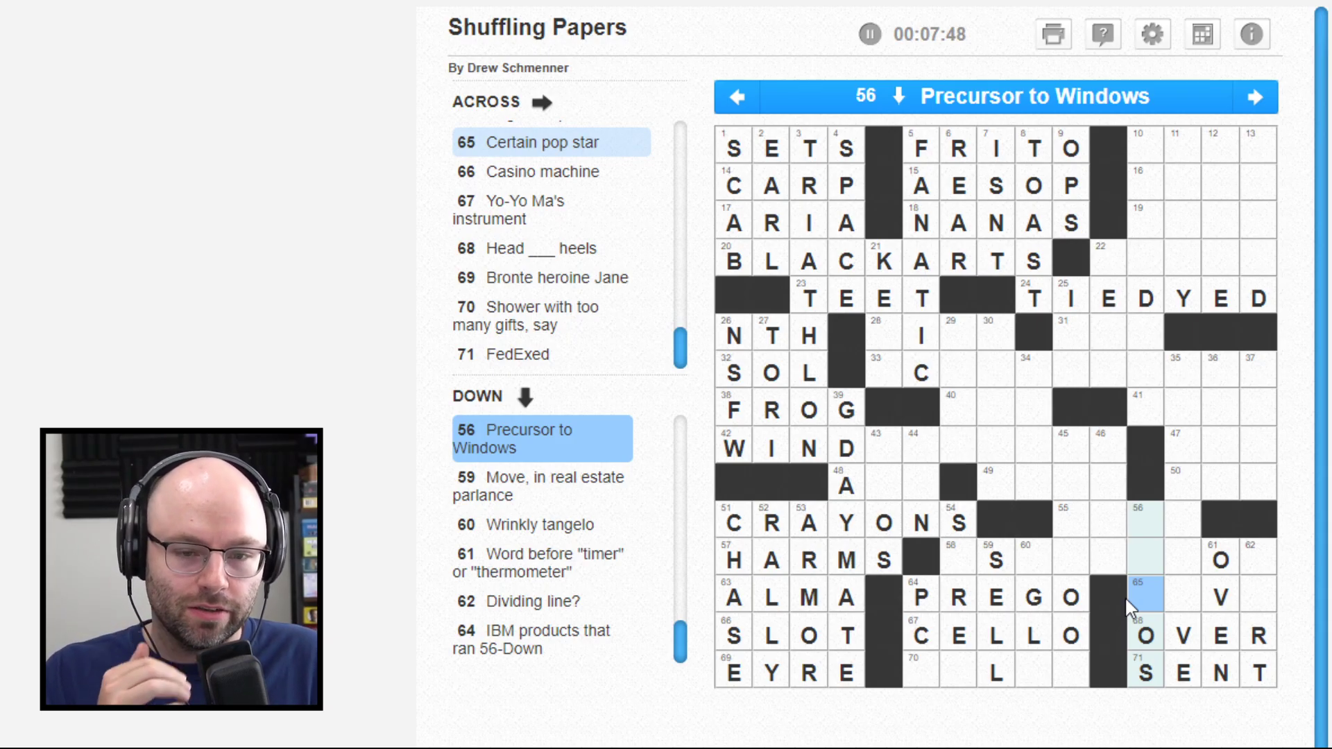
pyautogui.press('Up')
pyautogui.press('Up')
pyautogui.press('Up')
pyautogui.press('Up')
pyautogui.press('Up')
pyautogui.press('Up')
pyautogui.press('Up')
pyautogui.press('Up')
pyautogui.press('Up')
pyautogui.press('Tab')
pyautogui.press('Tab')
pyautogui.press('Tab')
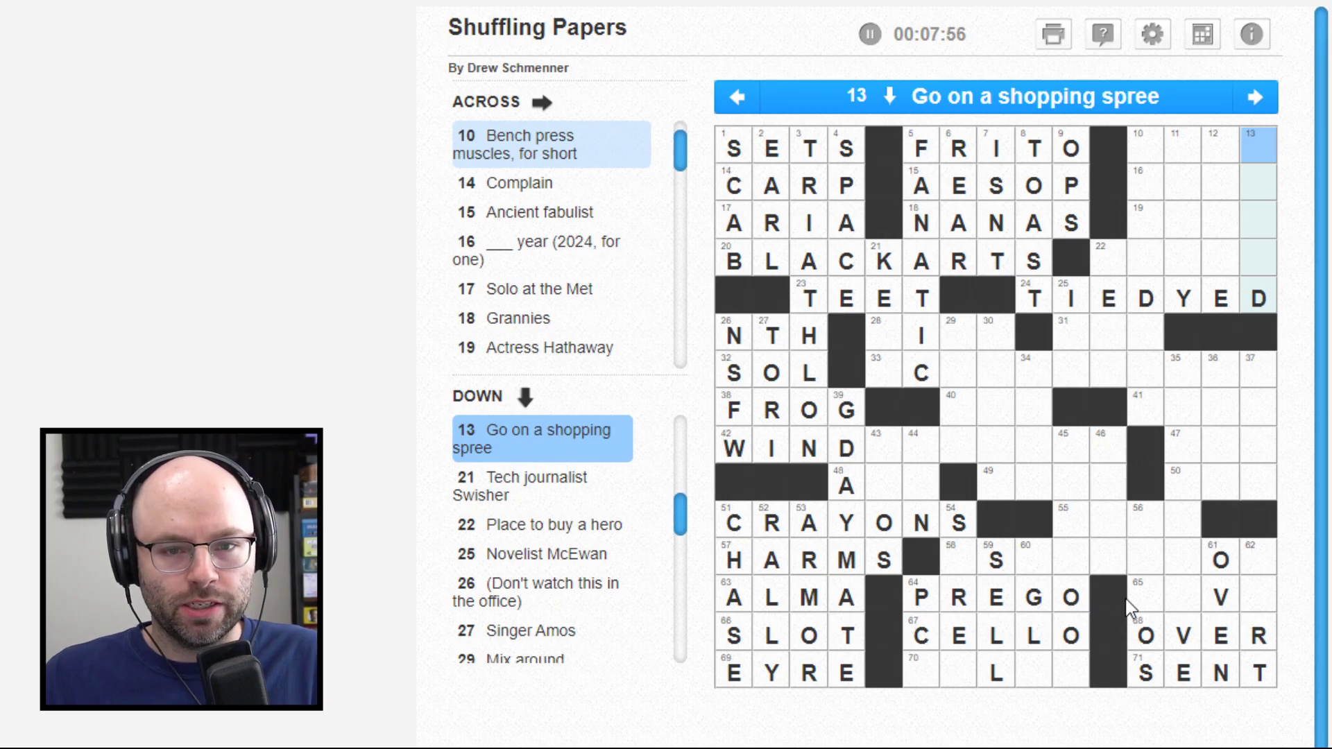
# Step: Enter PECS at 10 Across and PLAYDATE down 10 Down
pyautogui.hotkey('shift', 'Tab')
pyautogui.hotkey('shift', 'Tab')
pyautogui.hotkey('shift', 'Tab')
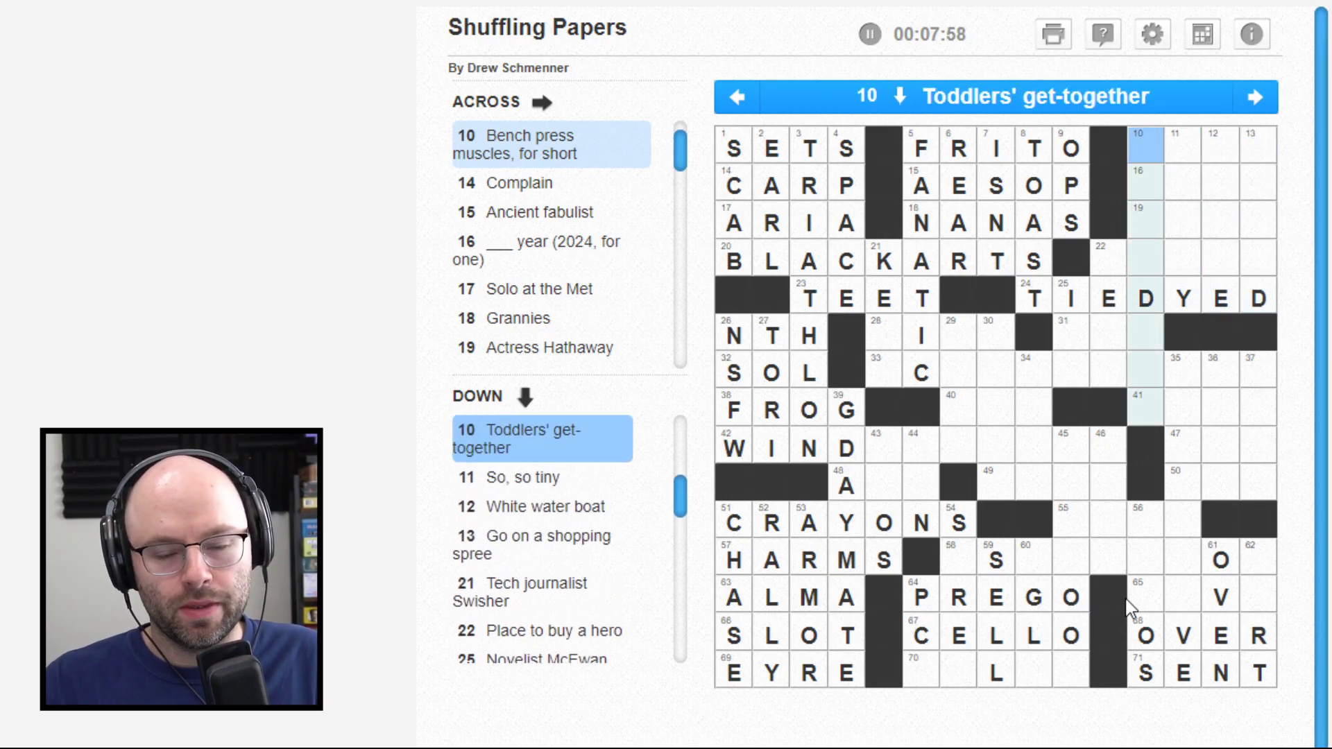
pyautogui.write('PE')
pyautogui.press('space')
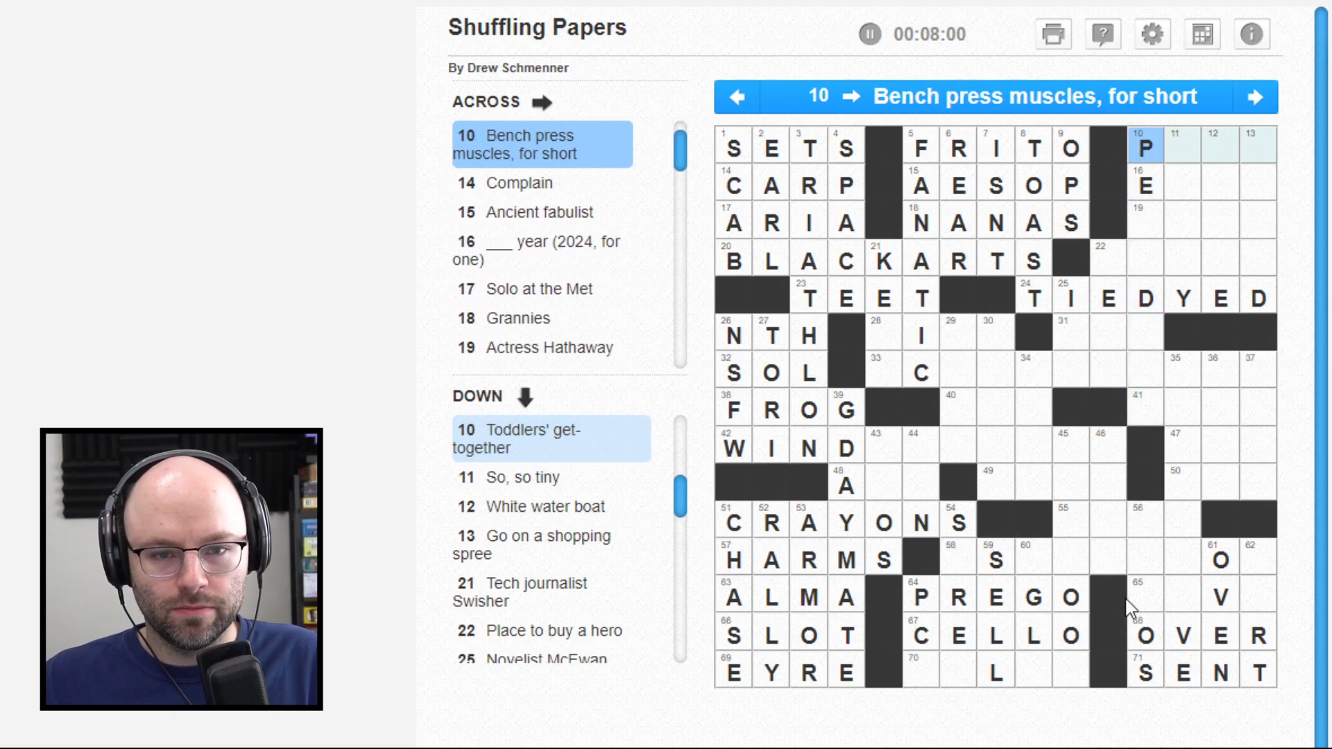
pyautogui.write('ECS')
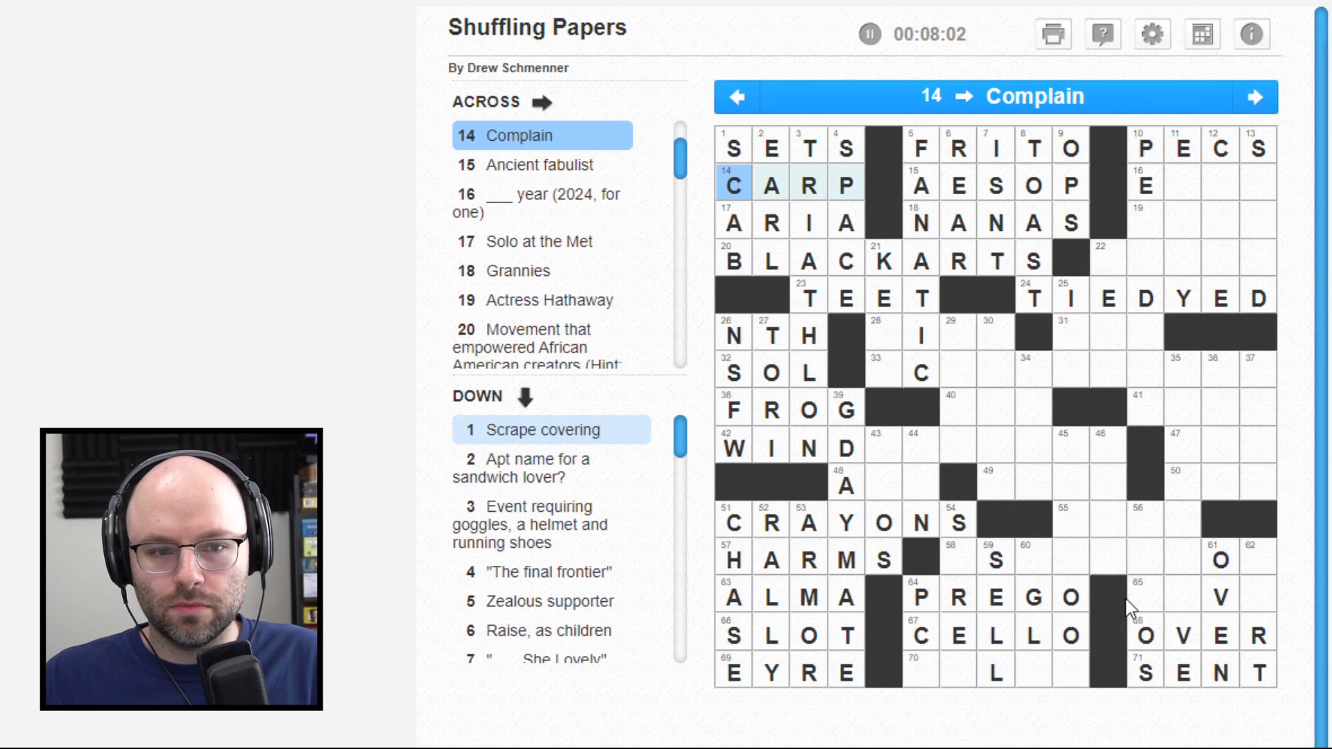
pyautogui.press('Right')
pyautogui.press('Right')
pyautogui.press('Right')
pyautogui.press('Right')
pyautogui.press('Right')
pyautogui.press('Right')
pyautogui.press('Right')
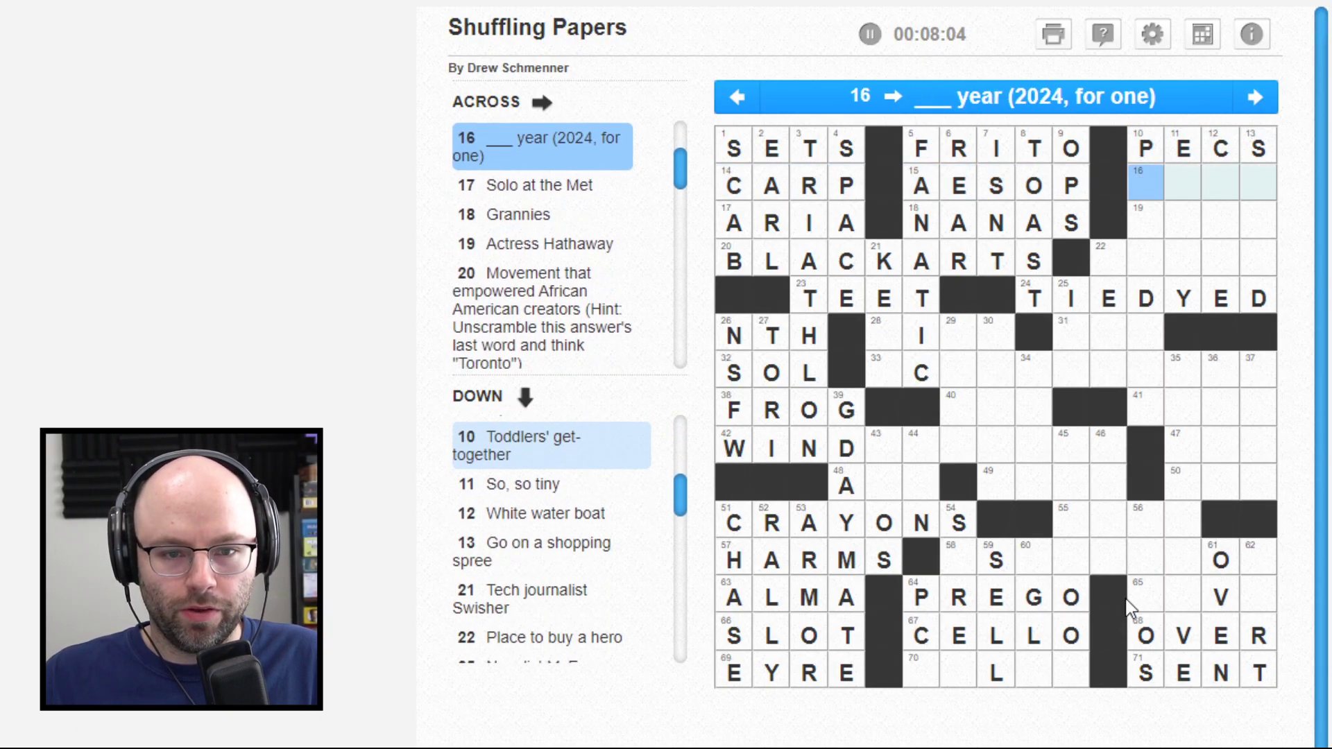
pyautogui.press('Up')
pyautogui.press('space')
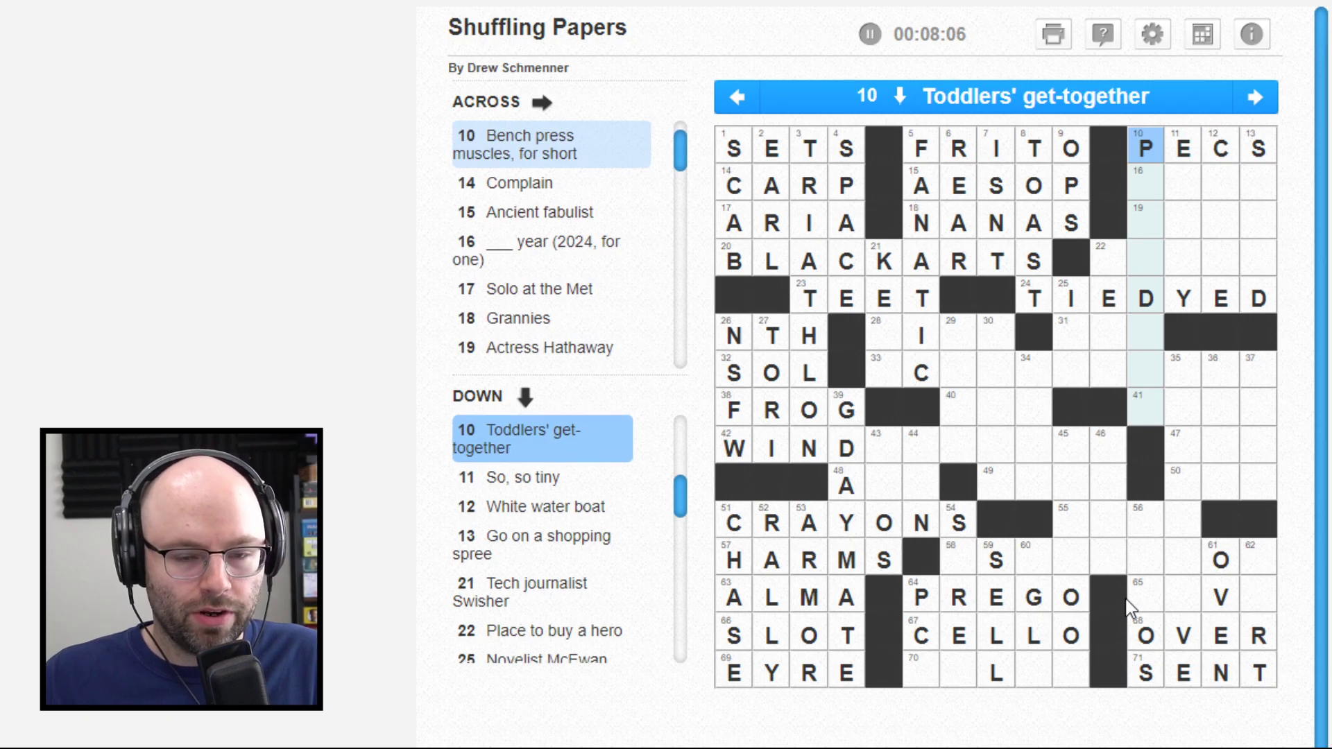
pyautogui.write('LAYD')
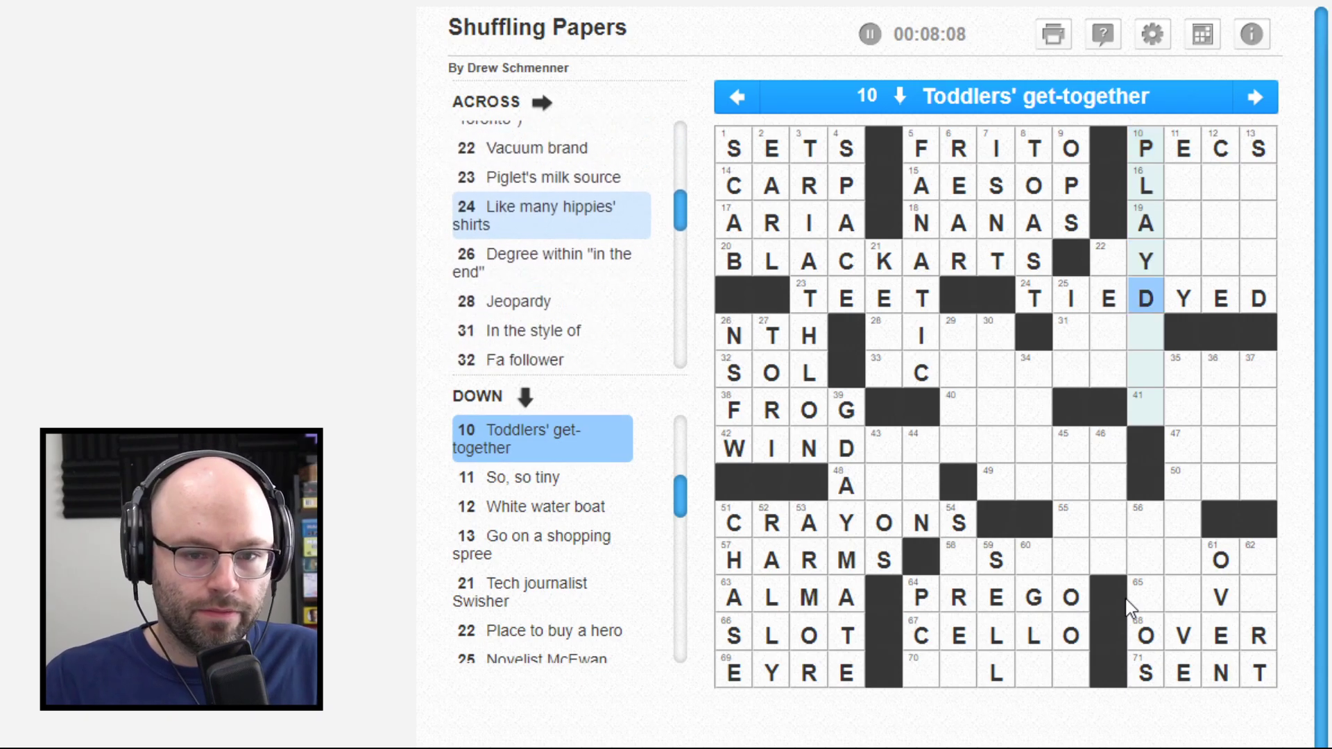
pyautogui.write('ATE')
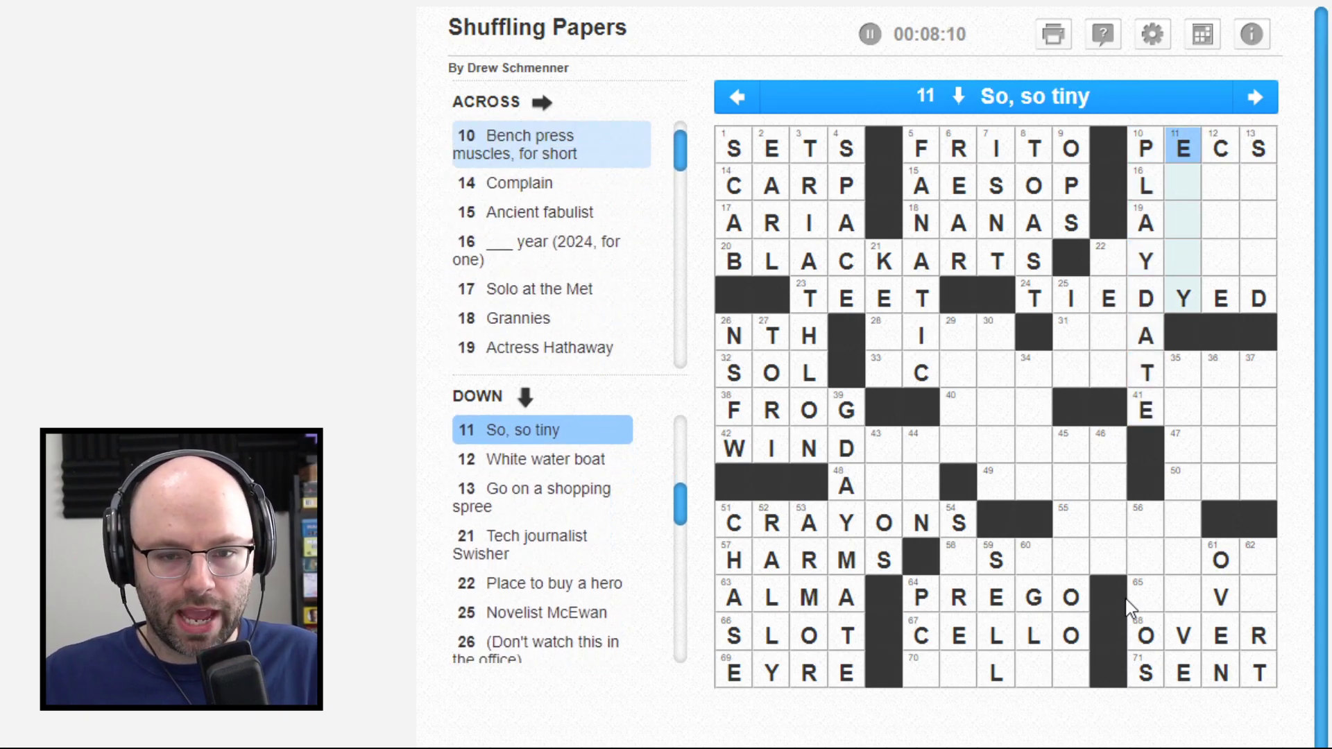
pyautogui.press('Down')
pyautogui.press('Up')
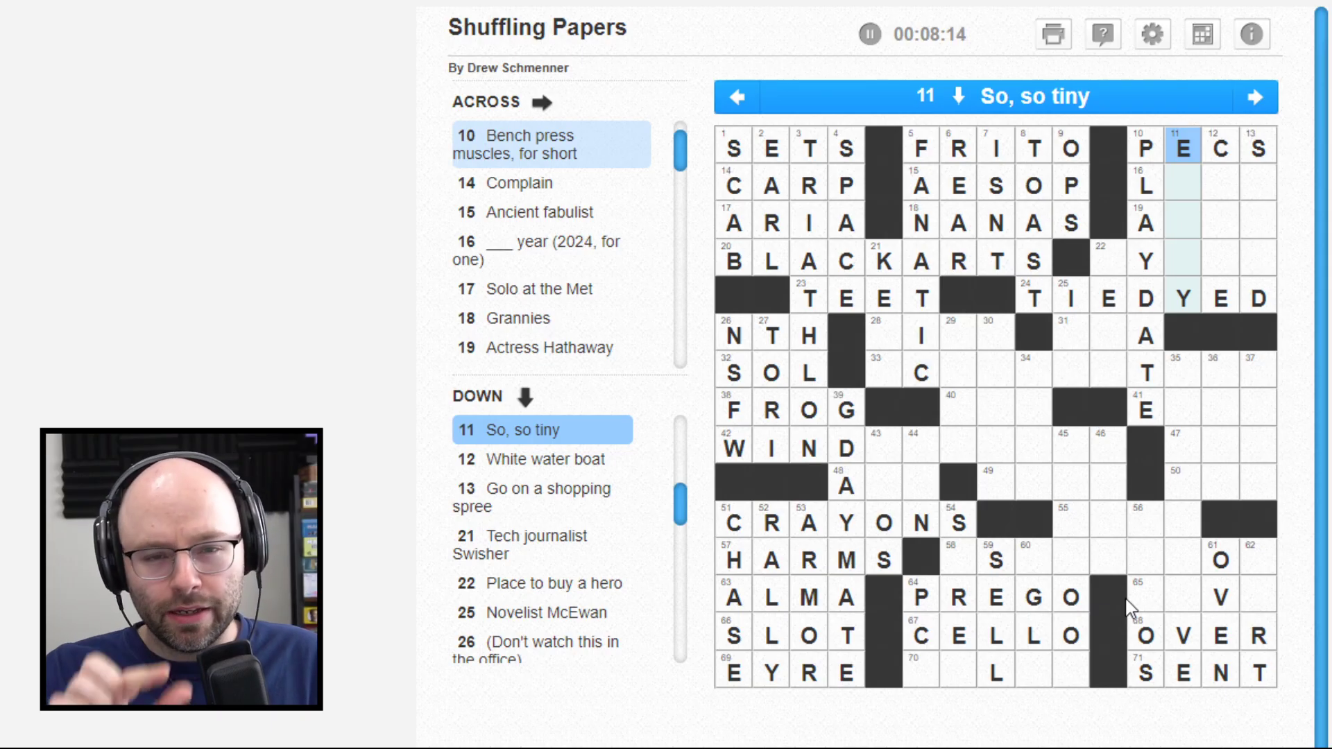
pyautogui.press('Down')
pyautogui.write('EN')
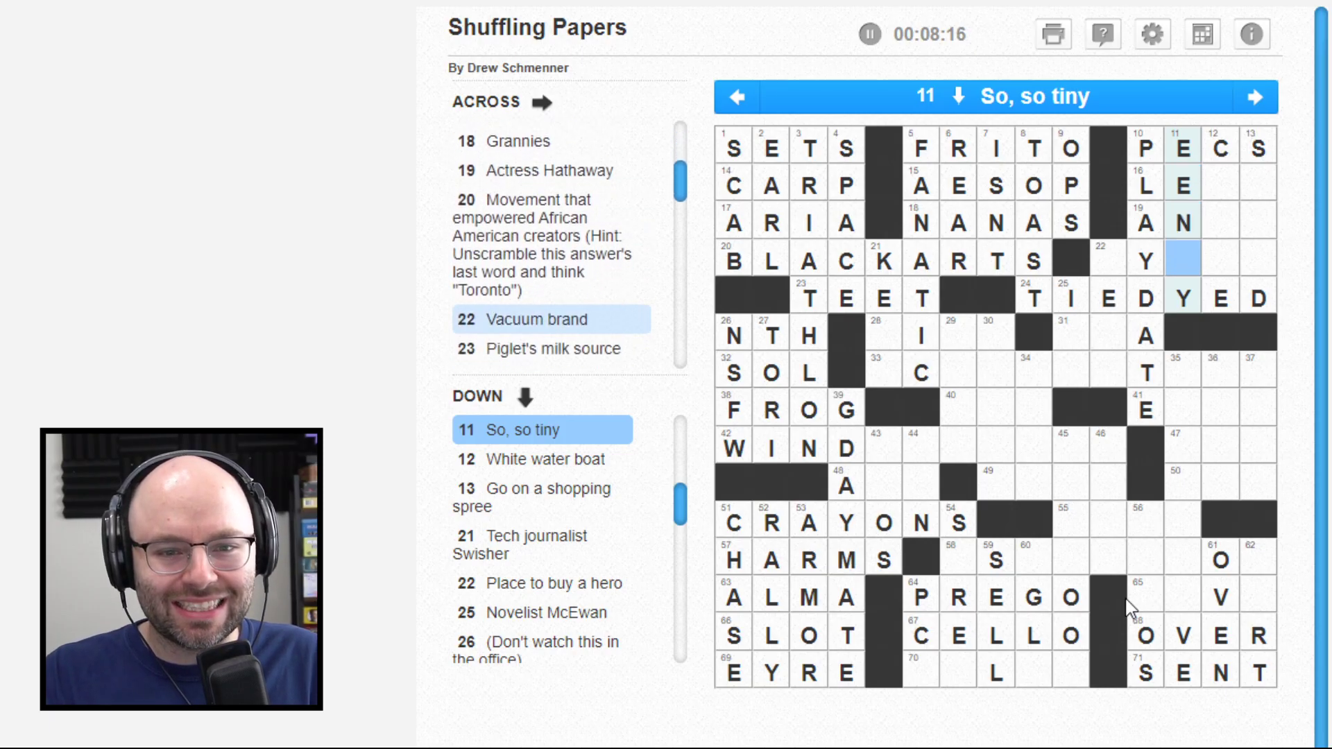
pyautogui.write('T')
# Step: Erase the 11 Down guess, then enter DELI at 22 Down and IAN at 25 Down
pyautogui.press('Up')
pyautogui.press('Up')
pyautogui.press('Up')
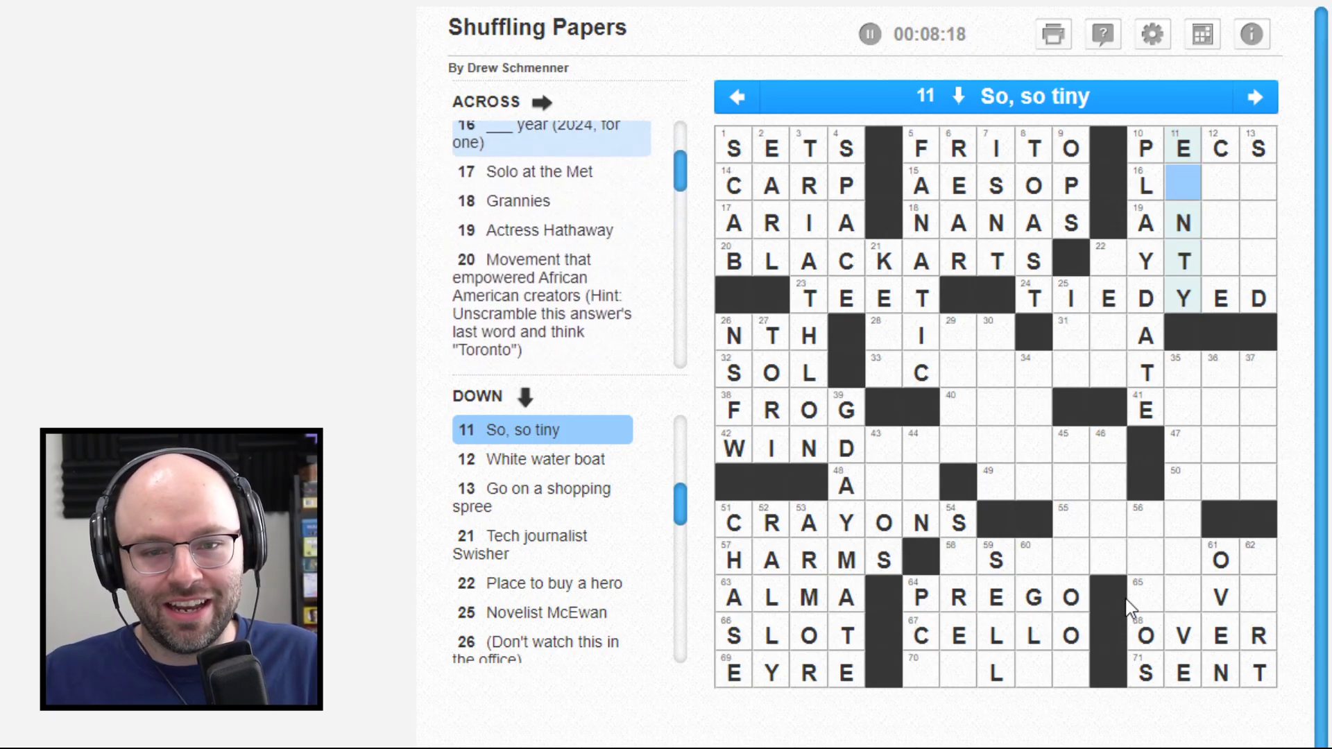
pyautogui.press('Delete')
pyautogui.press('Down')
pyautogui.press('Delete')
pyautogui.press('Down')
pyautogui.press('Delete')
pyautogui.press('Left')
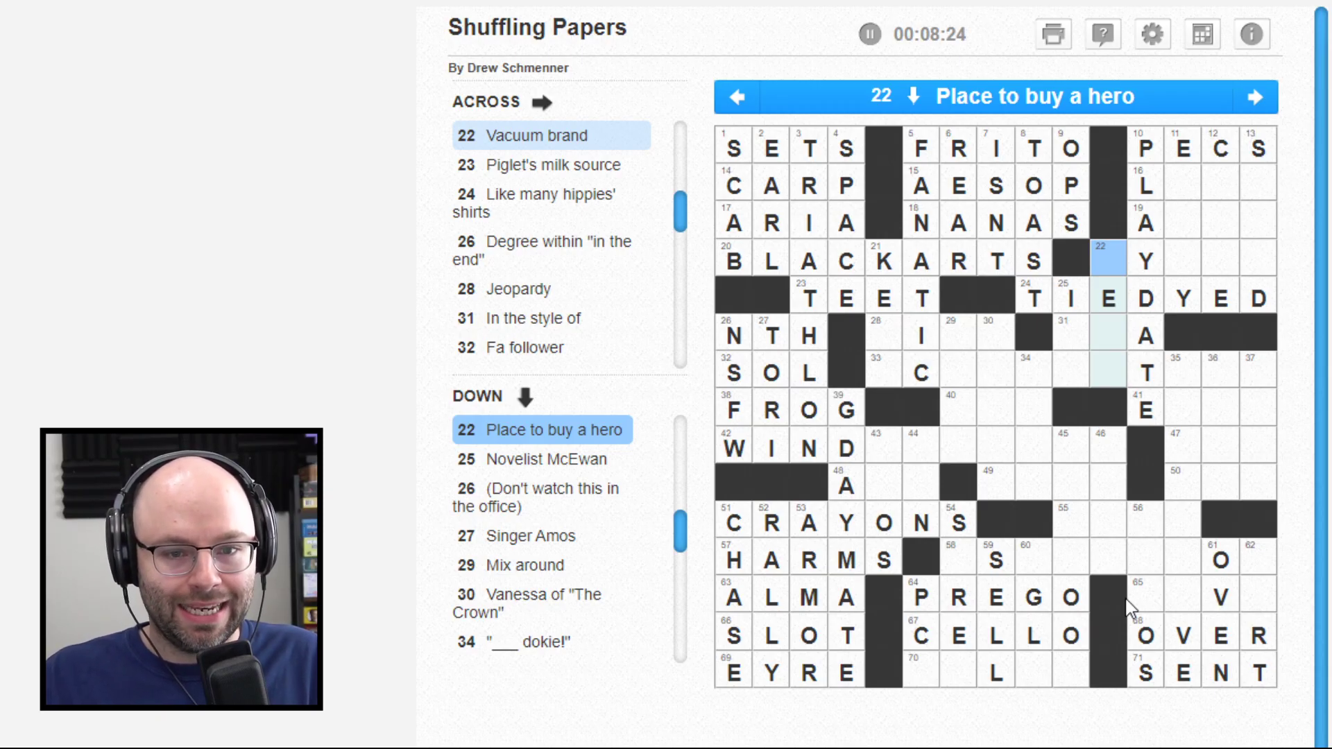
pyautogui.write('DEL')
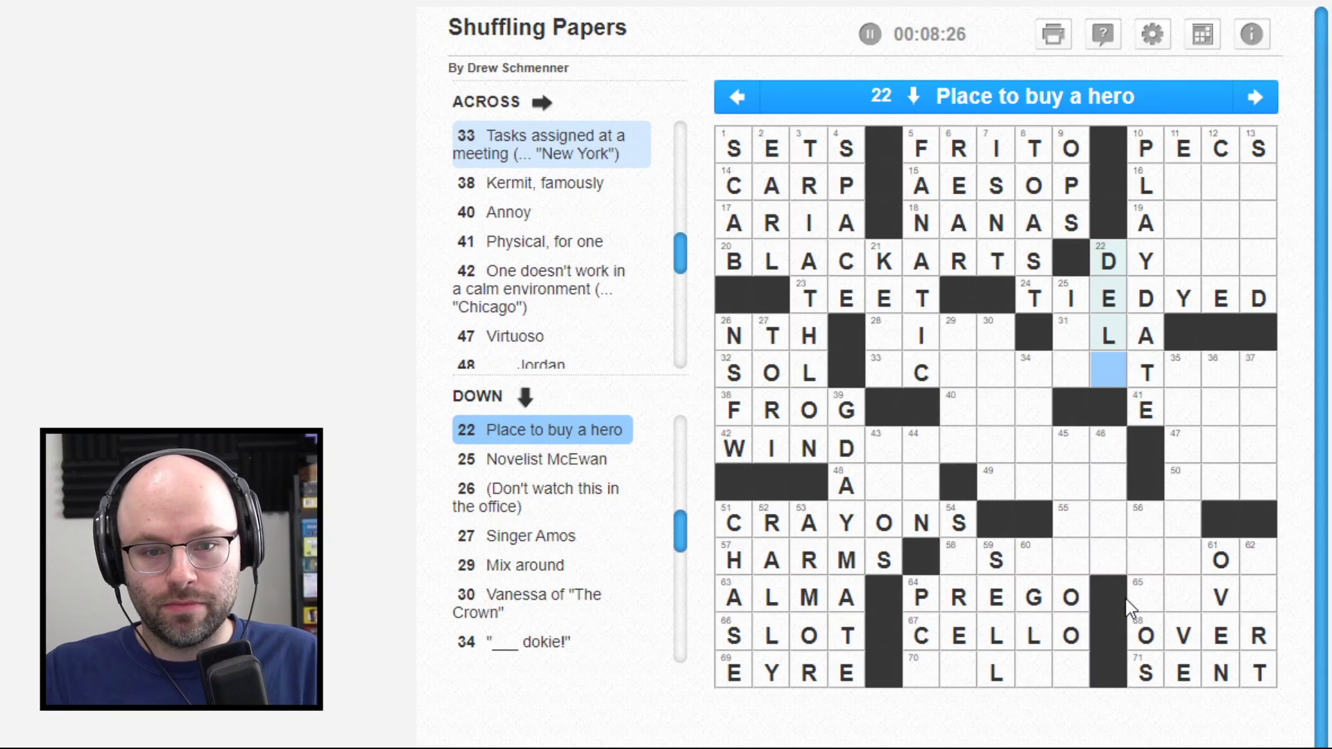
pyautogui.write('I')
pyautogui.press('Up')
pyautogui.press('Up')
pyautogui.press('Down')
pyautogui.press('Down')
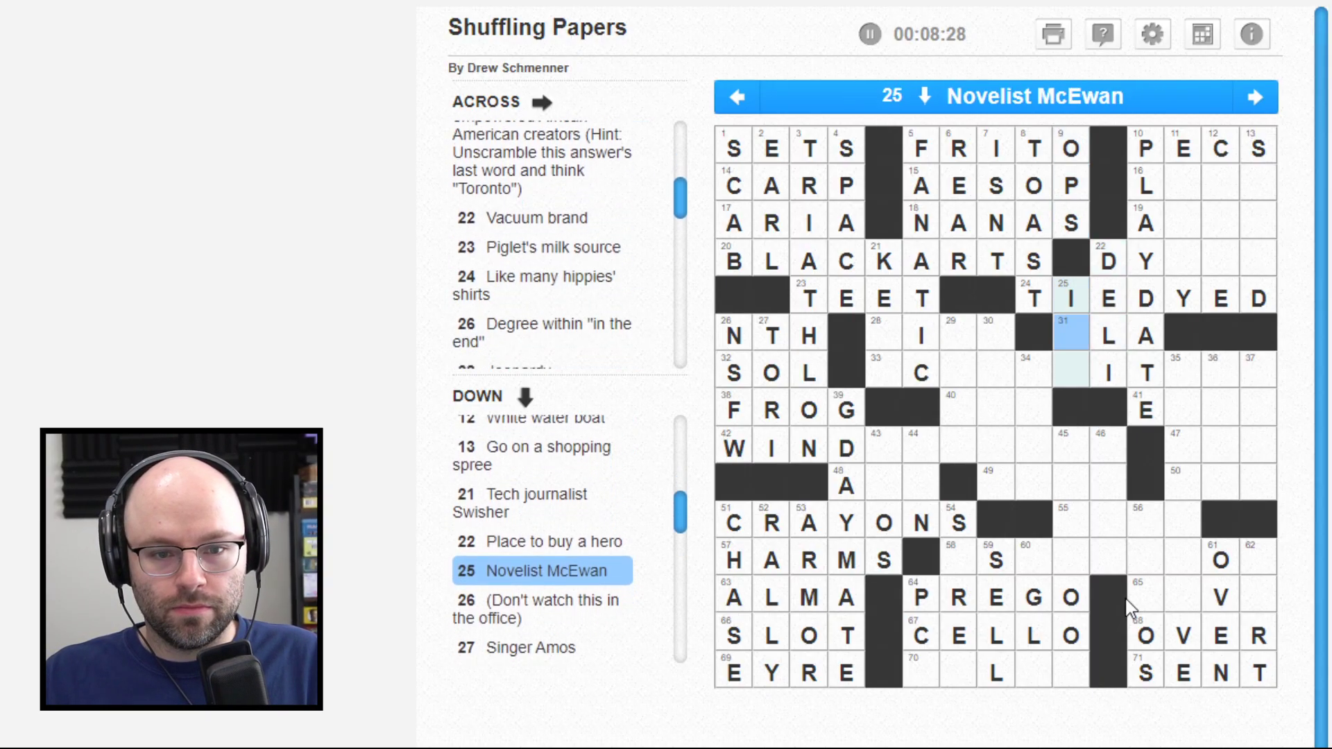
pyautogui.write('A')
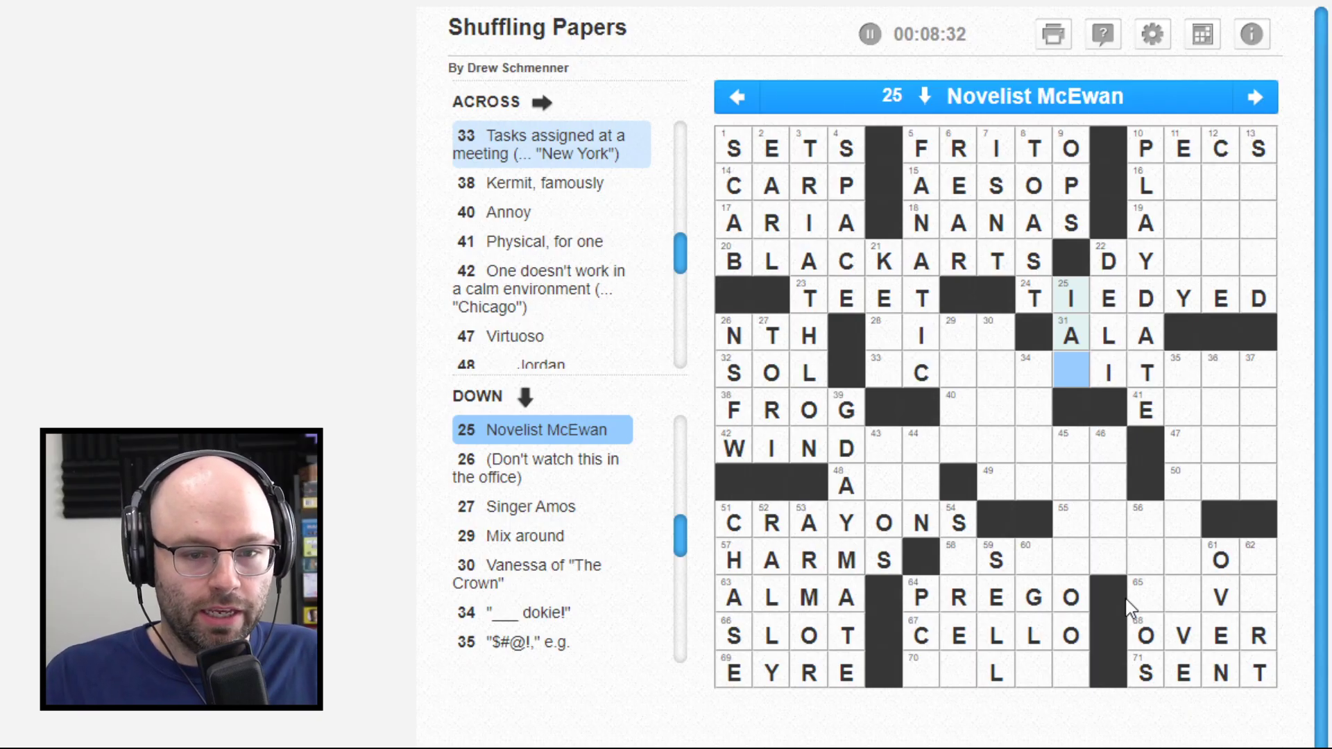
pyautogui.write('N')
pyautogui.press('Right')
pyautogui.press('Right')
# Step: Enter LEAP at 16 Across, starting after the L of 10 Down
pyautogui.press('Right')
pyautogui.press('Right')
pyautogui.press('Right')
pyautogui.press('Right')
pyautogui.press('Right')
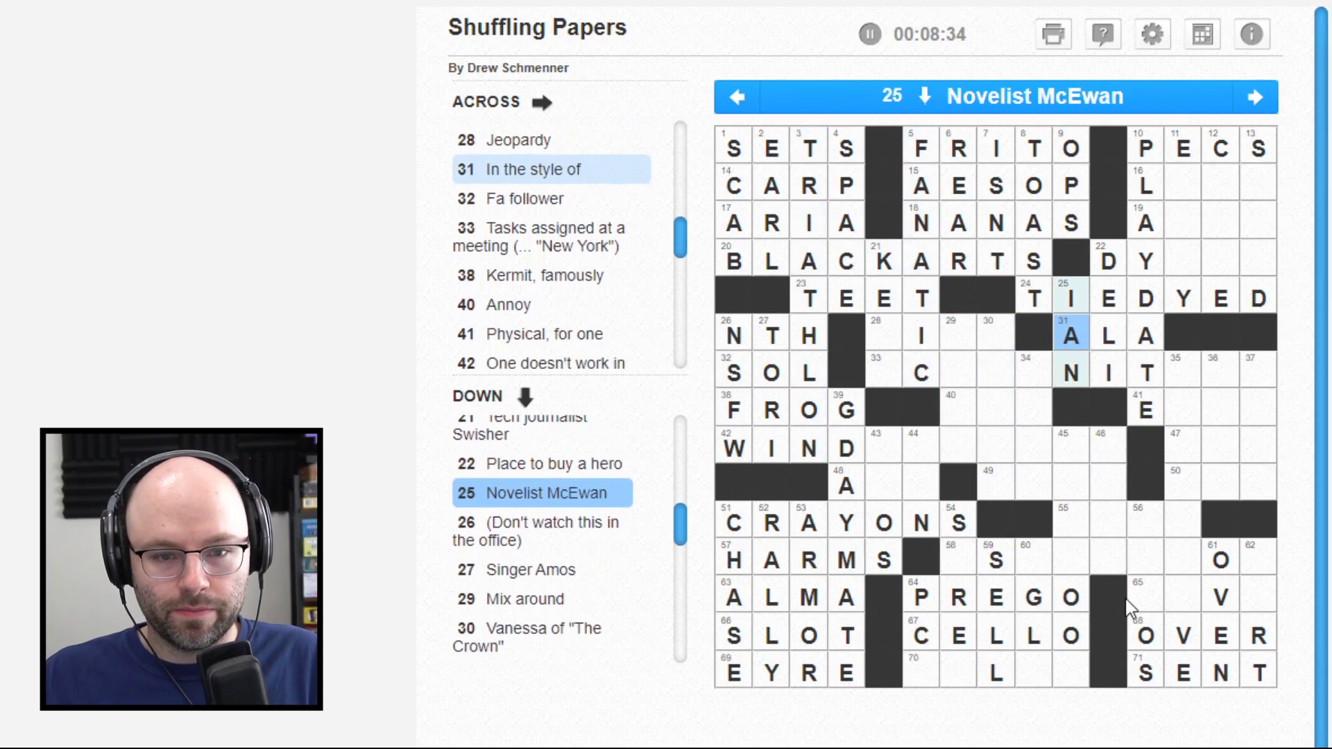
pyautogui.press('Right')
pyautogui.press('Right')
pyautogui.press('Up')
pyautogui.press('Right')
pyautogui.press('Up')
pyautogui.press('Up')
pyautogui.press('Up')
pyautogui.press('Left')
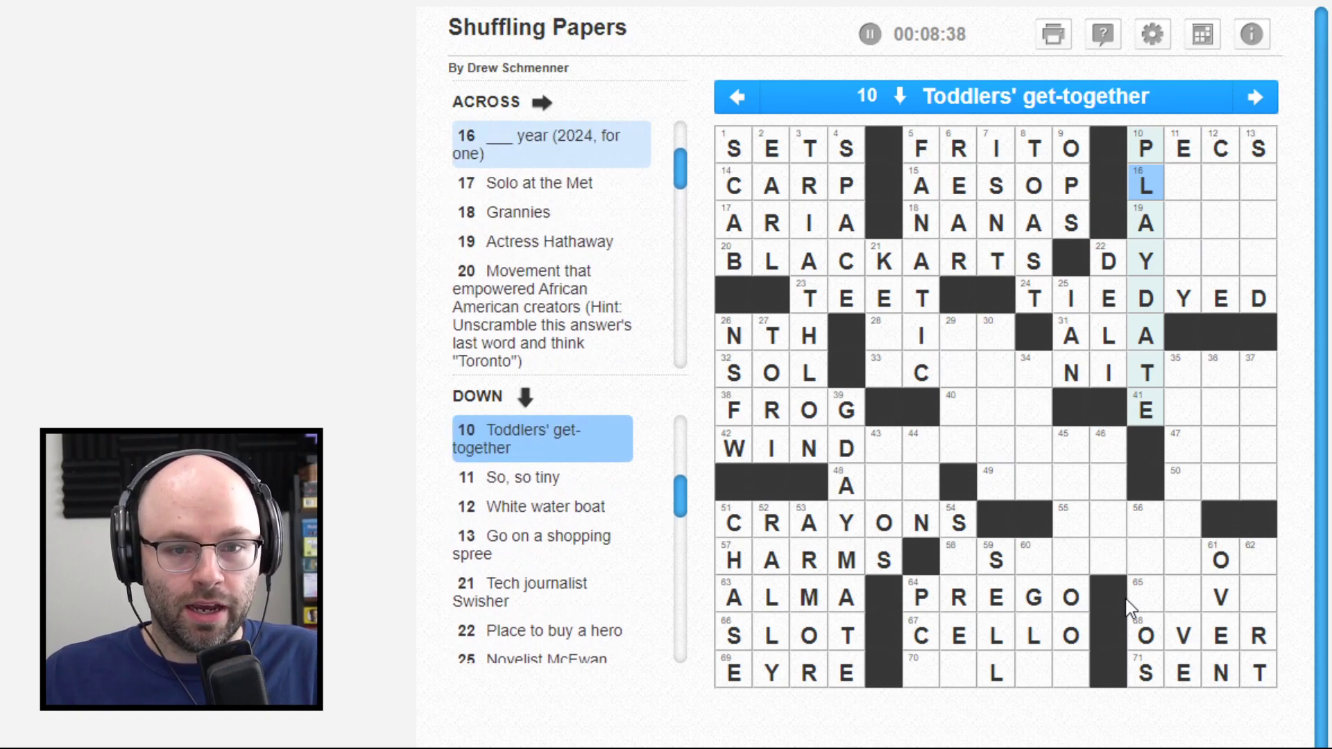
pyautogui.press('Right')
pyautogui.press('space')
pyautogui.write('EA')
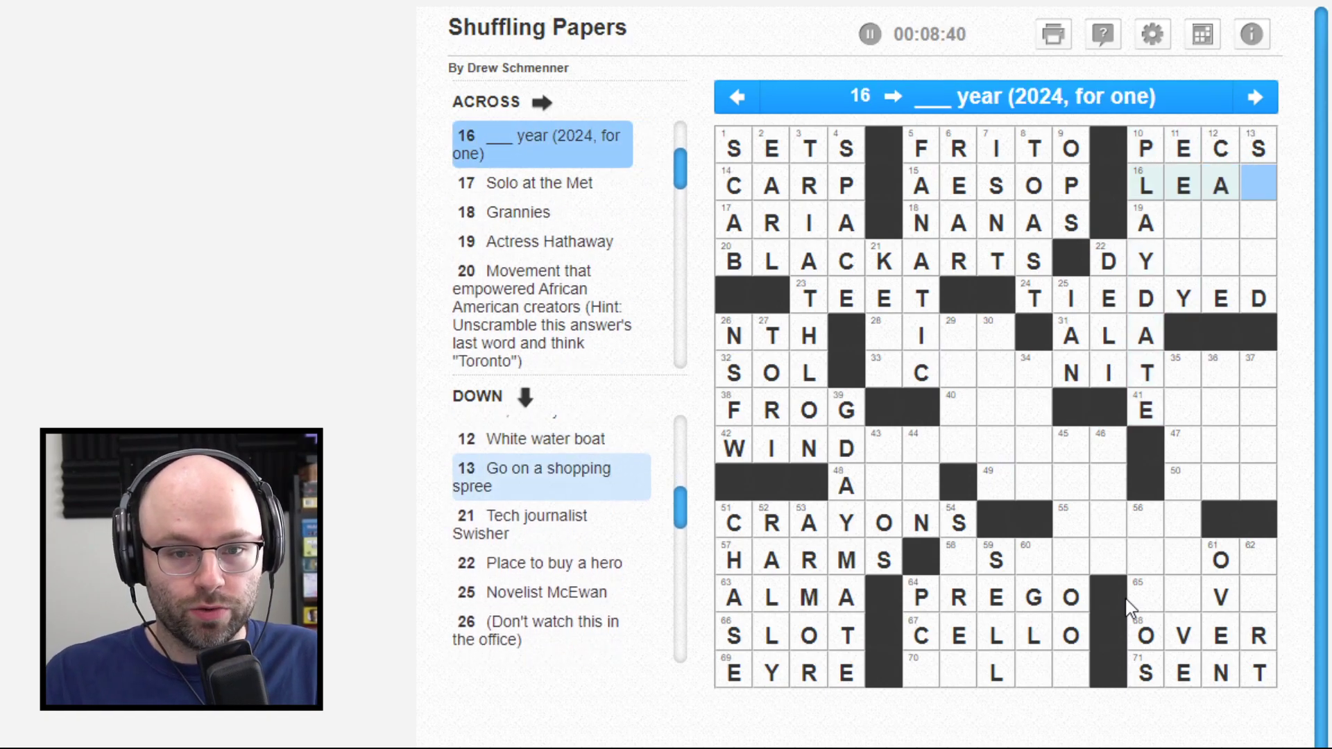
pyautogui.write('P')
# Step: Fill 19 Across with ANNE and the following entry with DYSON
pyautogui.hotkey('shift', 'Tab')
pyautogui.press('Down')
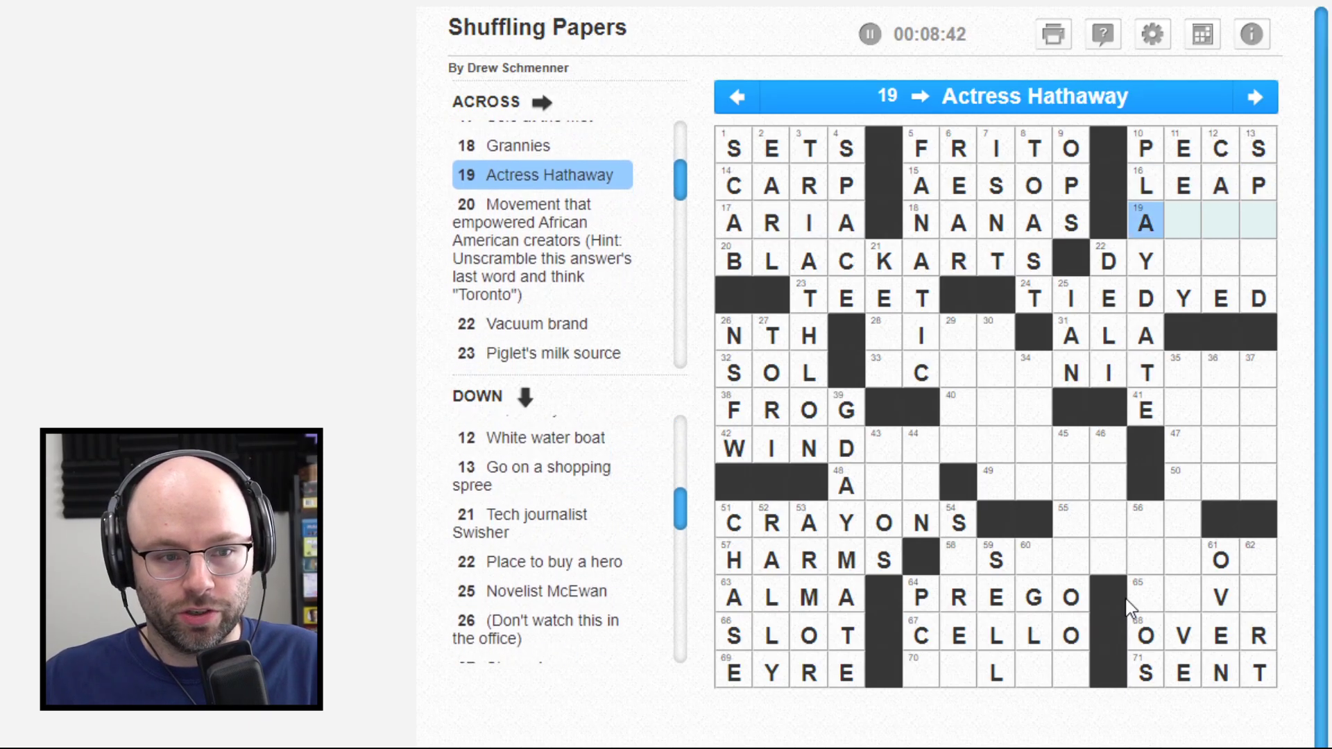
pyautogui.press('Home')
pyautogui.write('ANNE')
pyautogui.press('Right')
pyautogui.press('Right')
pyautogui.press('Right')
pyautogui.press('Right')
pyautogui.press('Right')
pyautogui.press('Right')
pyautogui.press('Right')
pyautogui.press('Right')
pyautogui.press('Right')
pyautogui.press('Right')
pyautogui.press('Right')
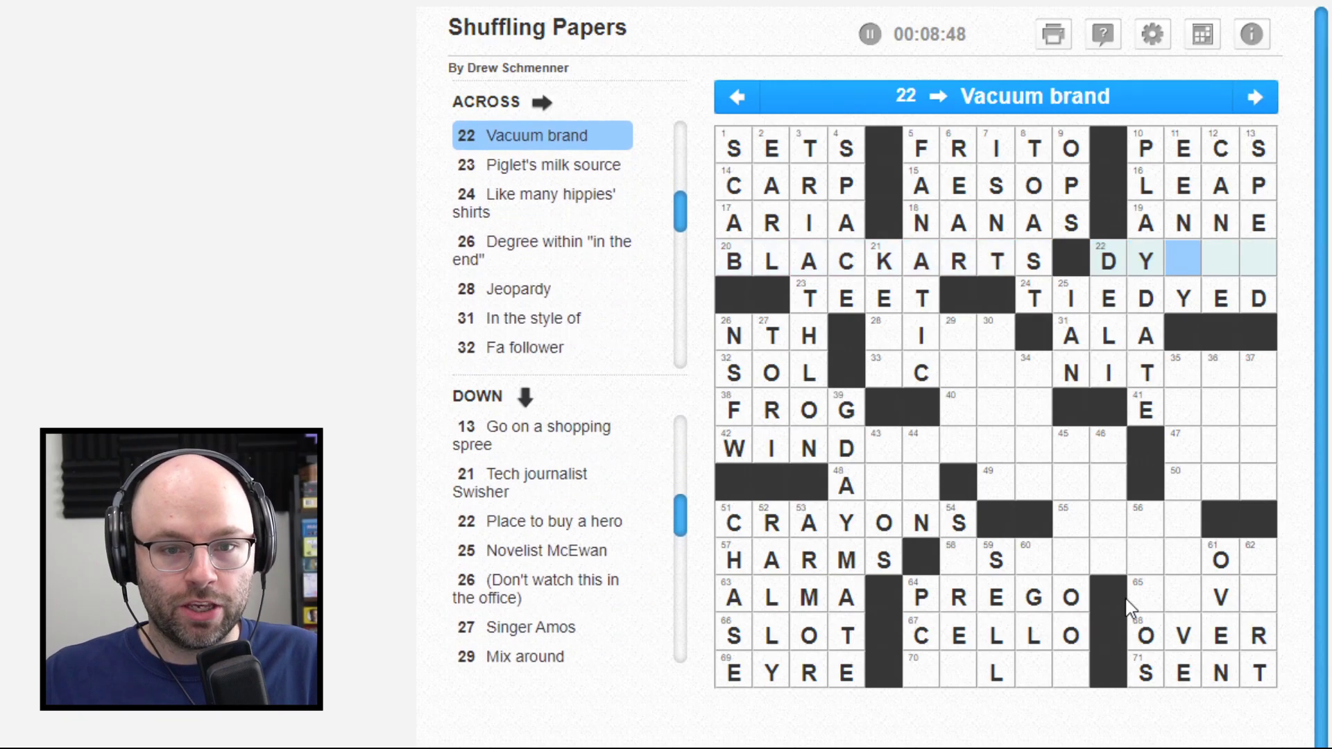
pyautogui.write('SON')
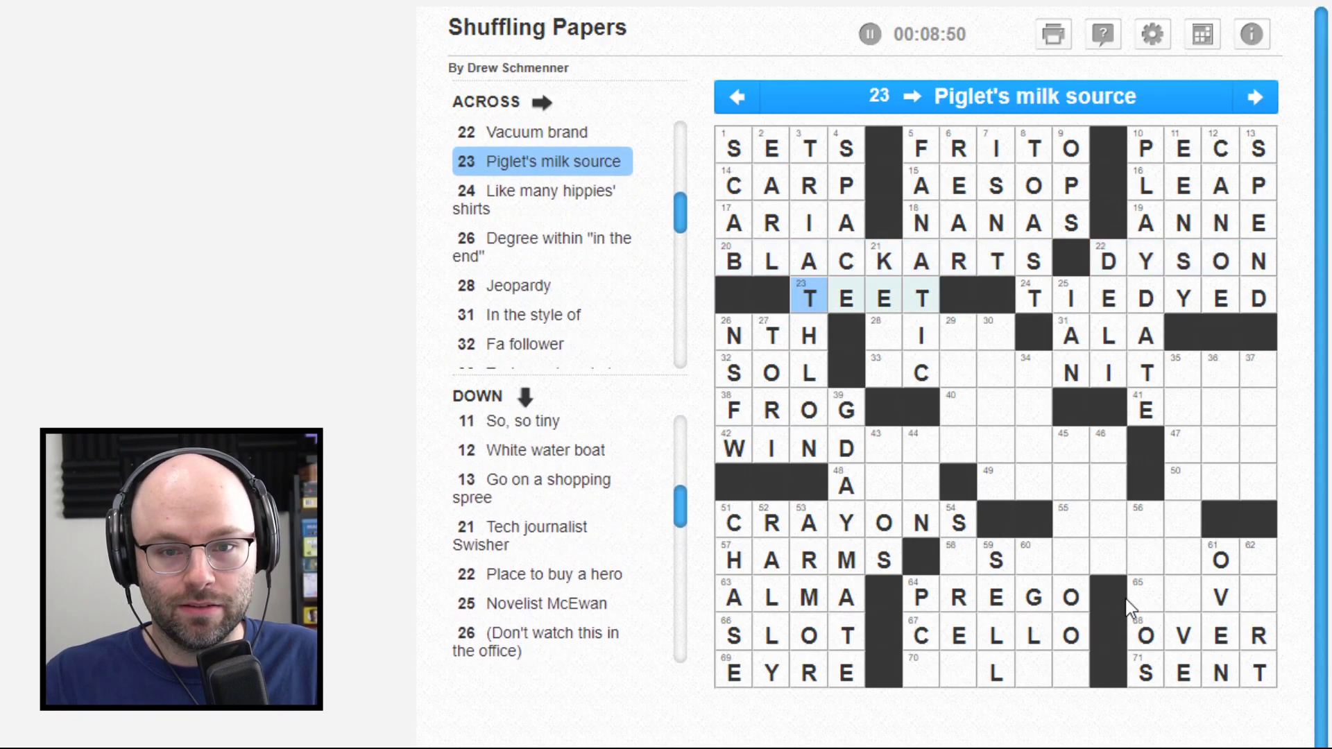
pyautogui.press('Down')
pyautogui.press('Tab')
pyautogui.press('Tab')
pyautogui.press('Tab')
# Step: Fill 33 Across with ACTION ITEMS
pyautogui.press('Left')
pyautogui.press('Left')
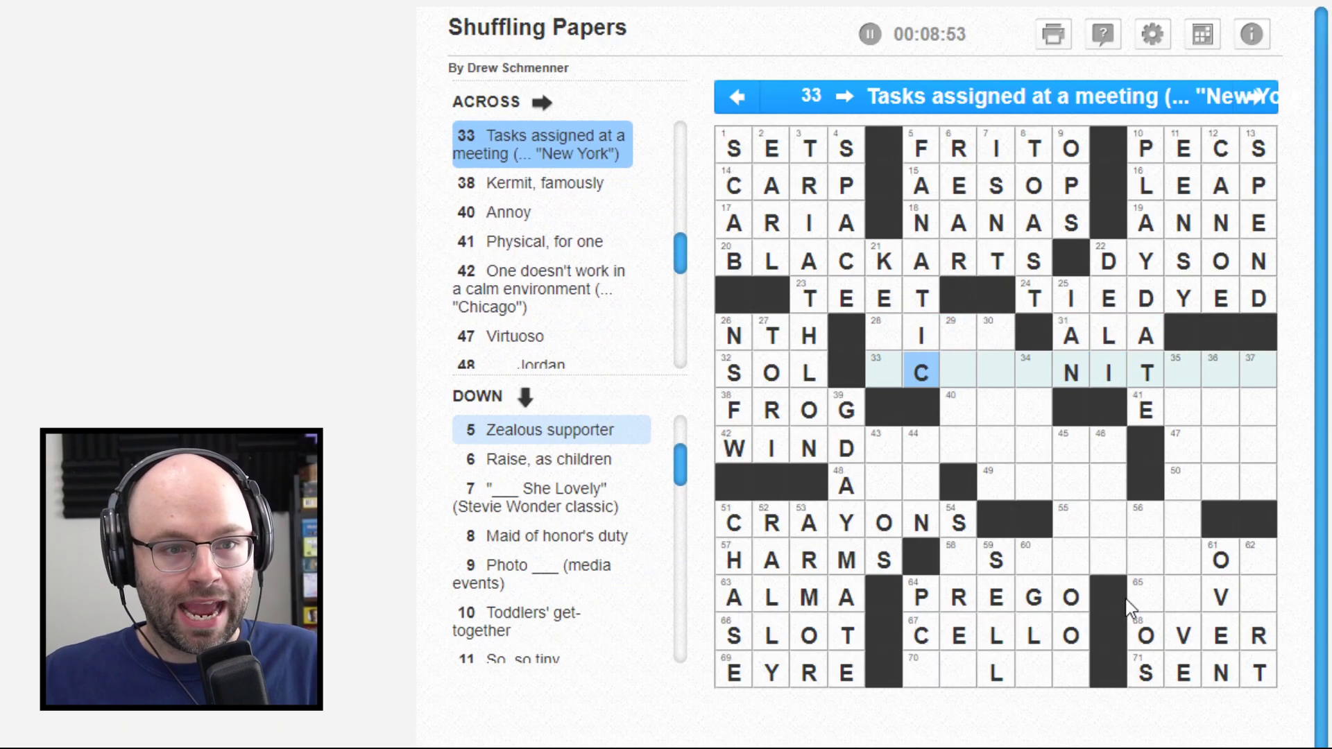
pyautogui.press('Left')
pyautogui.write('ACTI')
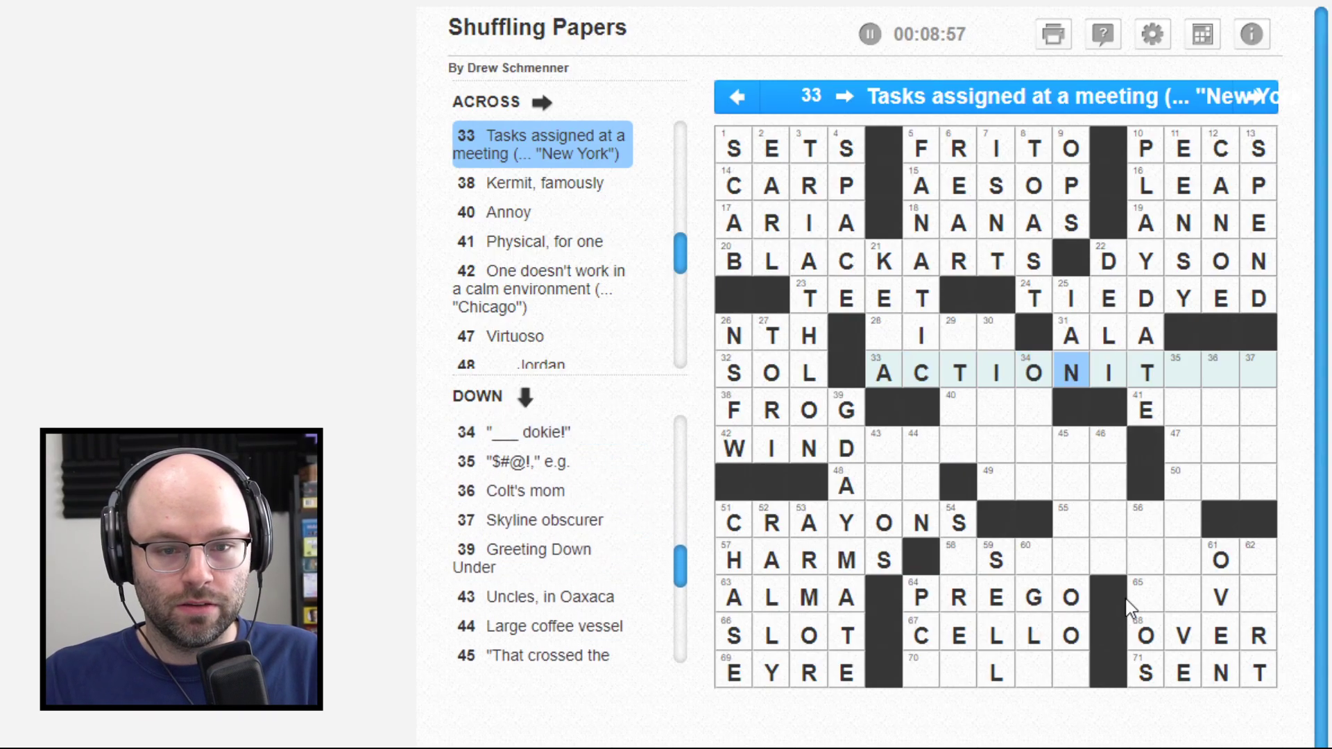
pyautogui.write('NITEM')
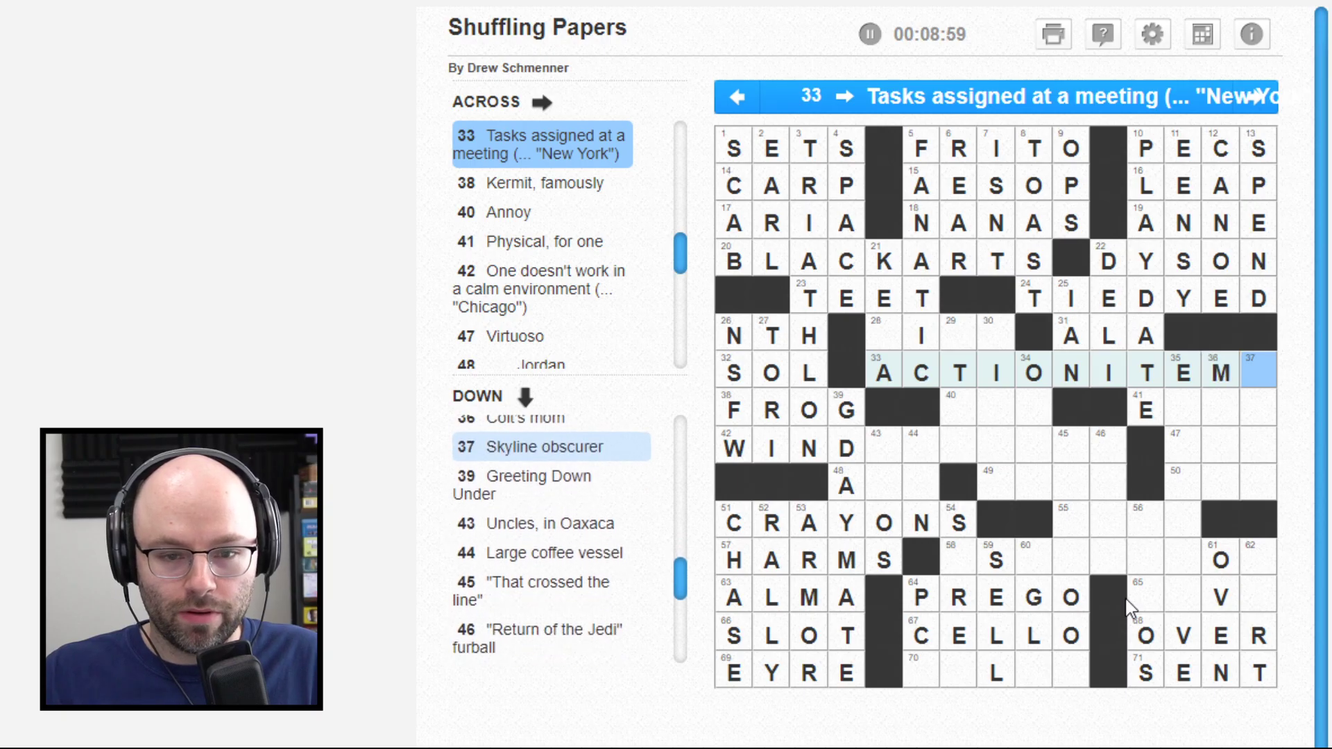
pyautogui.write('S')
pyautogui.press('Left')
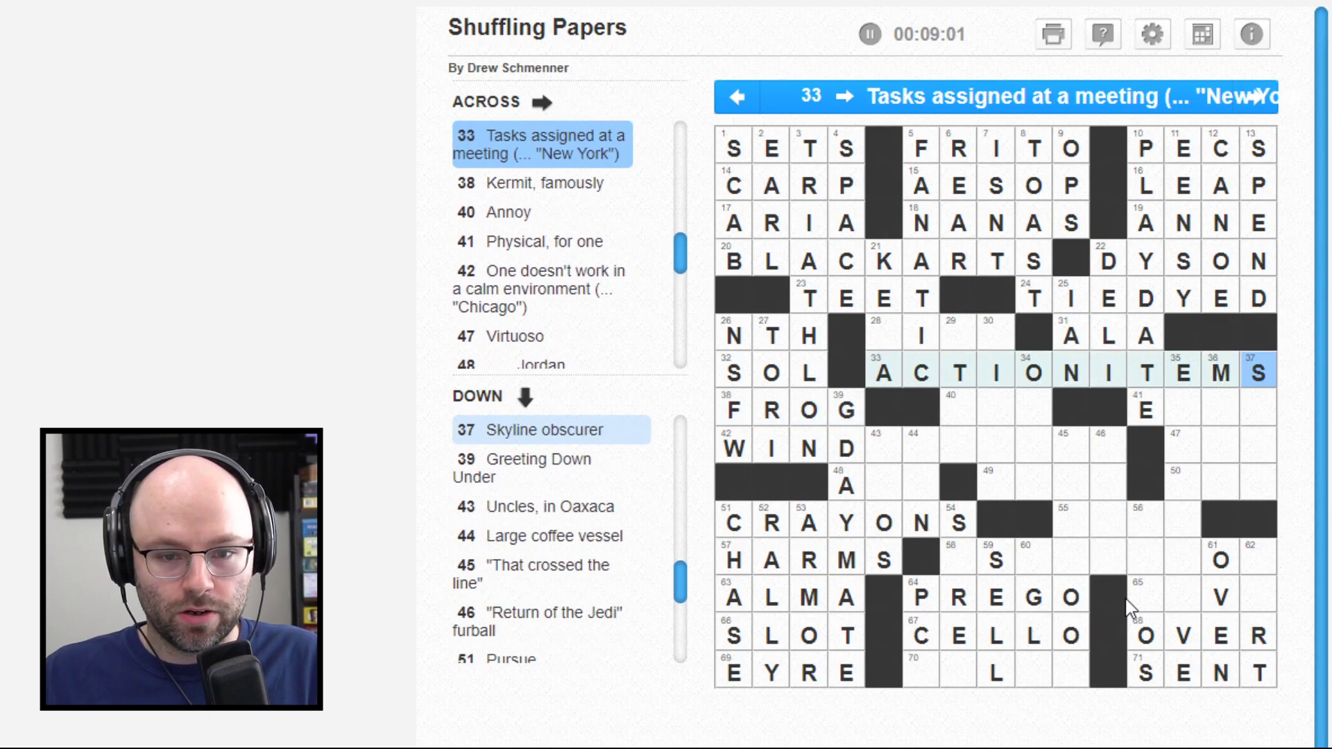
pyautogui.press('Down')
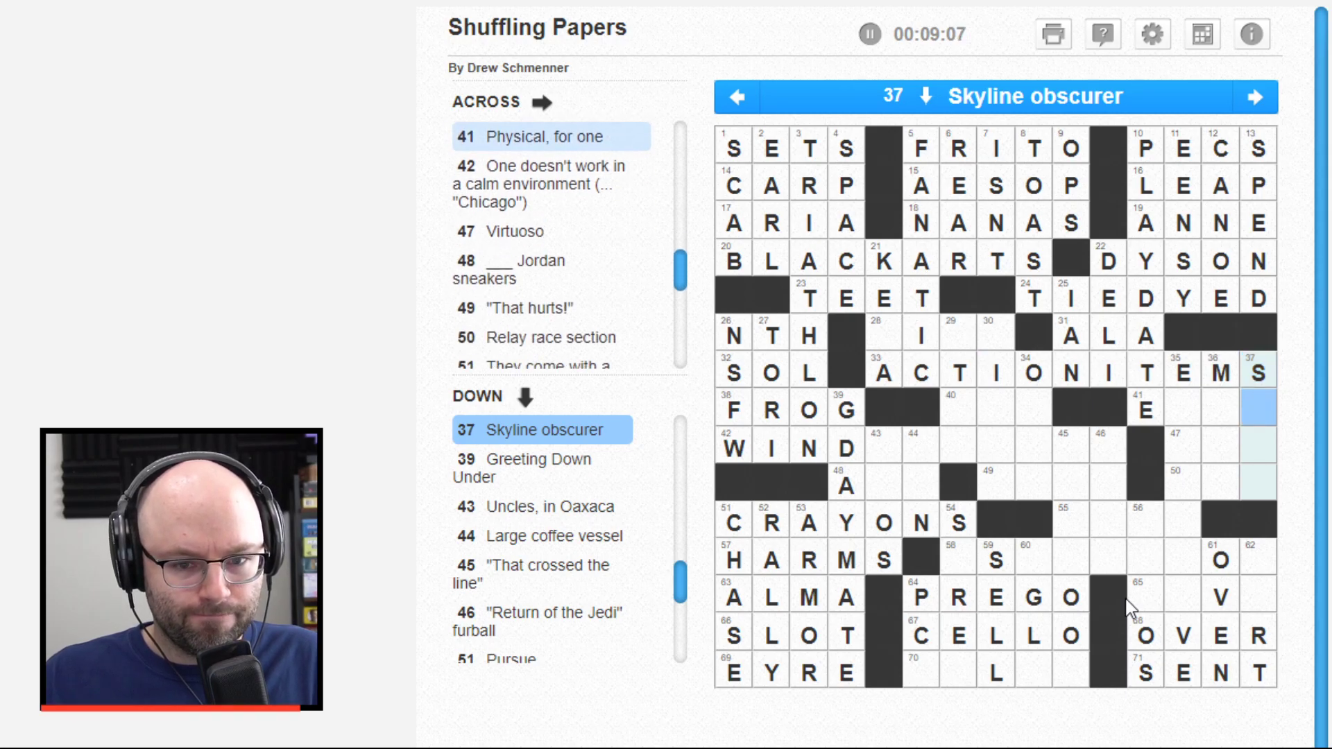
pyautogui.press('Left')
pyautogui.press('Up')
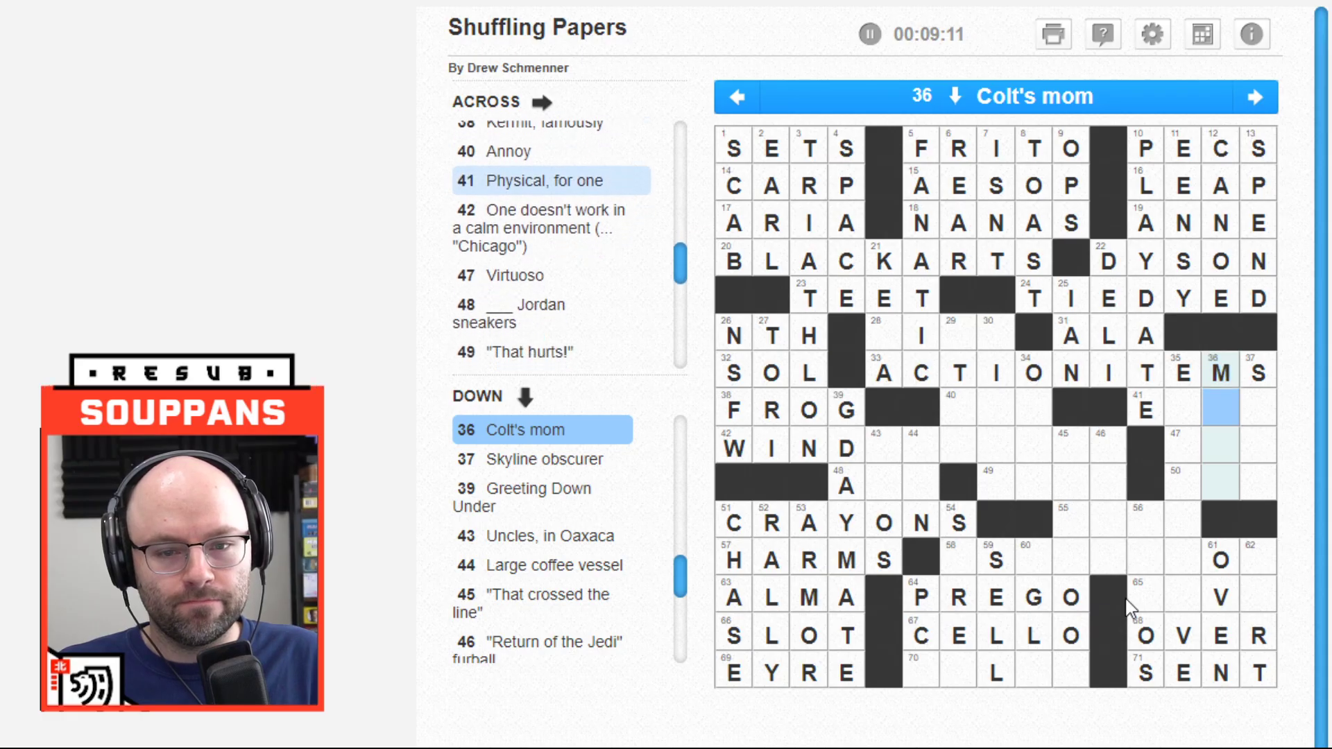
pyautogui.write('are')
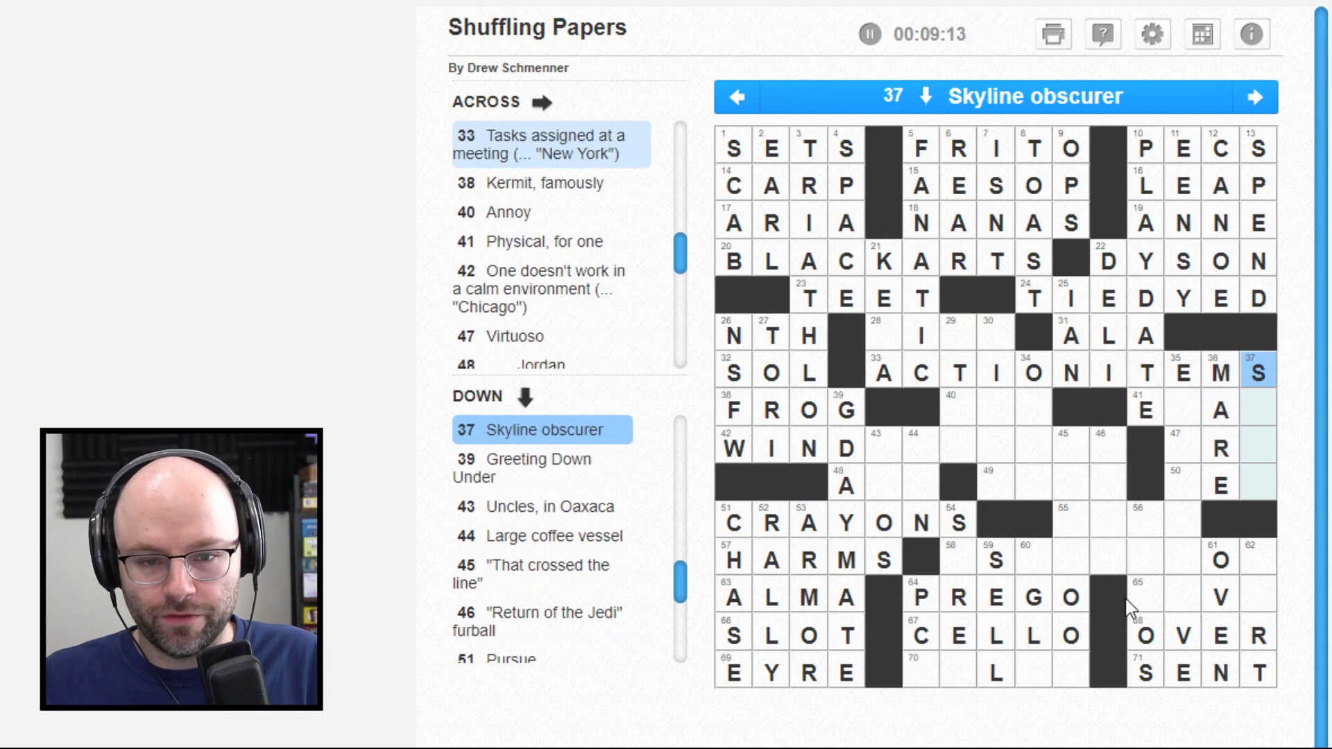
# Step: Enter EXPLETIVE at 35 Down and MOG under the S for SMOG at 37 Down
pyautogui.press('Left')
pyautogui.press('Left')
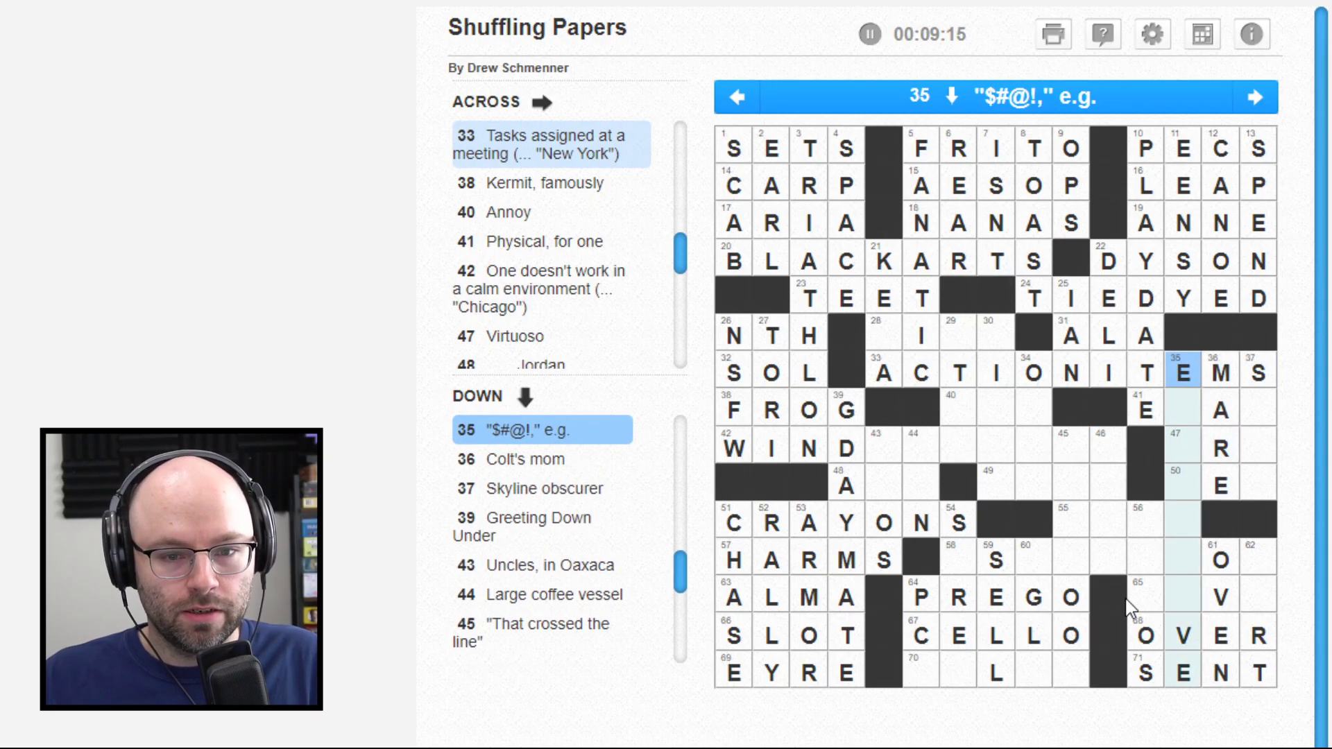
pyautogui.press('Down')
pyautogui.write('e')
pyautogui.press('Up')
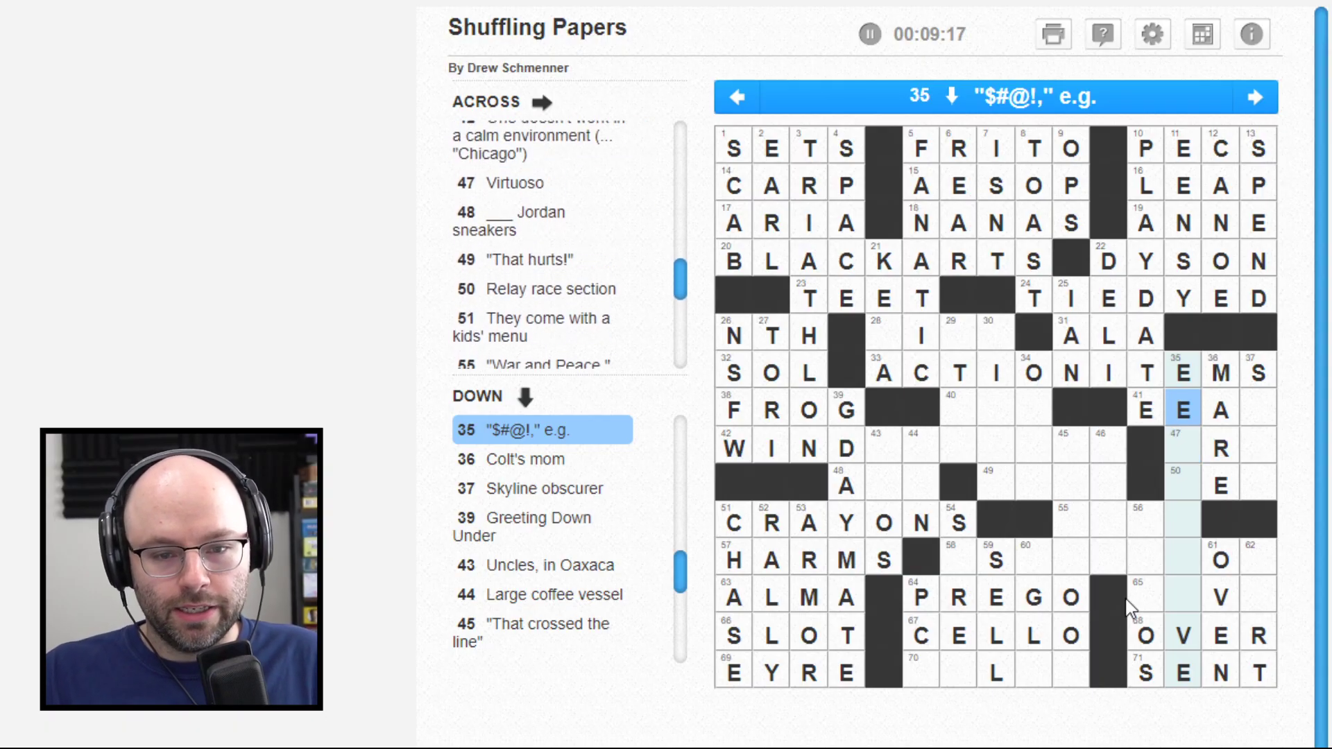
pyautogui.write('xple')
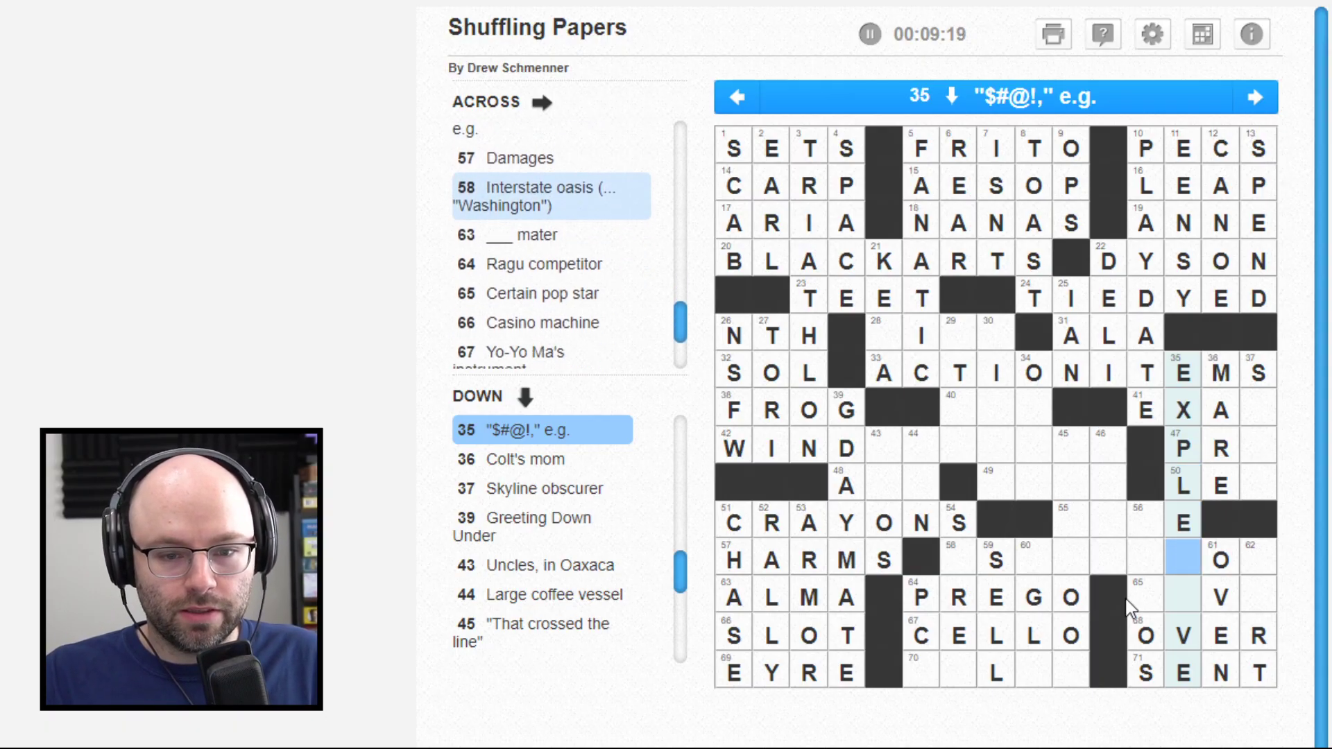
pyautogui.write('ti')
pyautogui.press('Up')
pyautogui.press('Up')
pyautogui.press('Up')
pyautogui.press('Up')
pyautogui.press('Up')
pyautogui.press('Up')
pyautogui.press('Tab')
pyautogui.press('Tab')
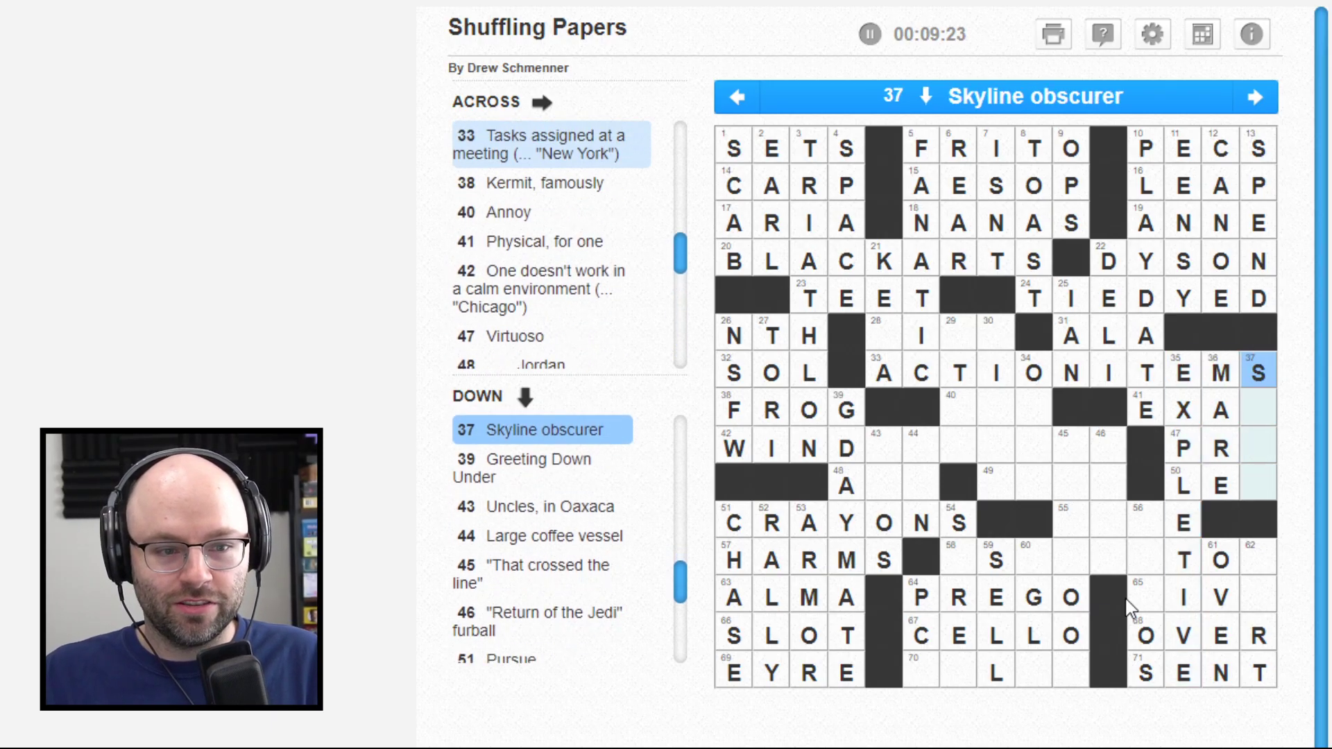
pyautogui.press('Down')
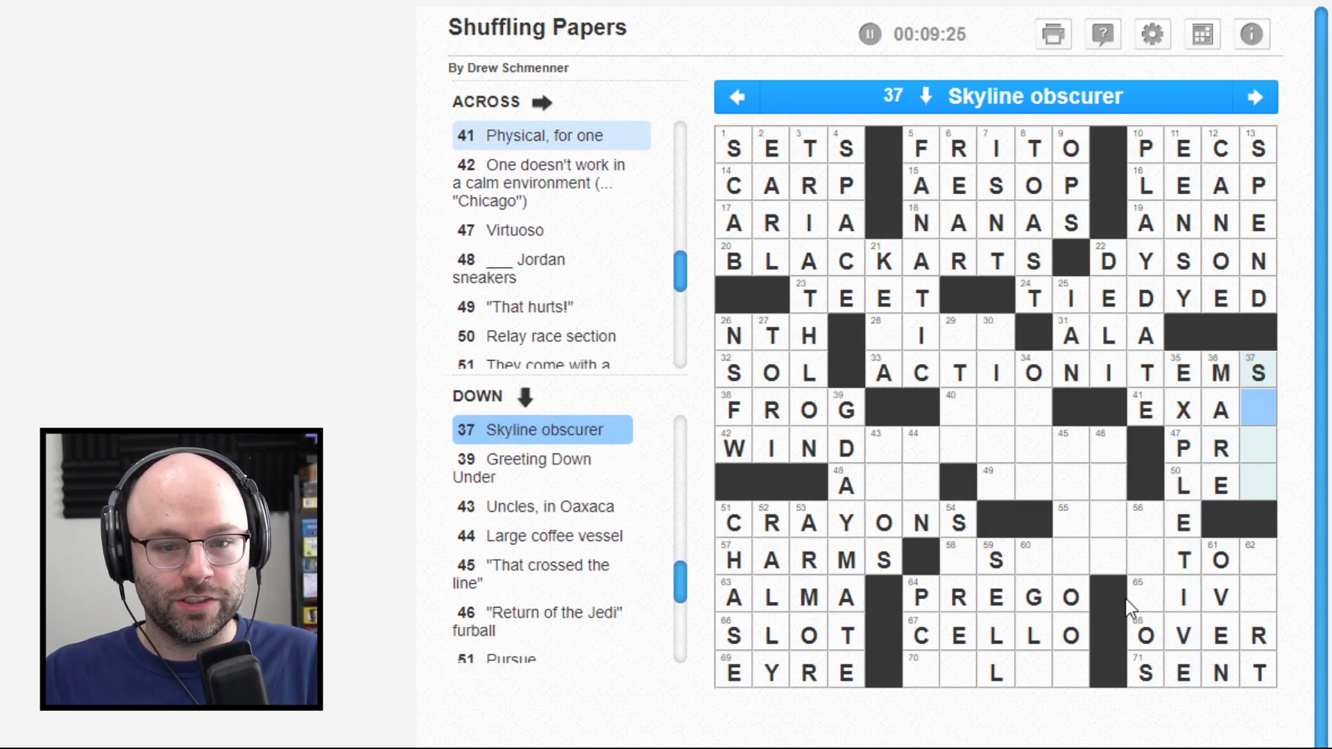
pyautogui.write('m')
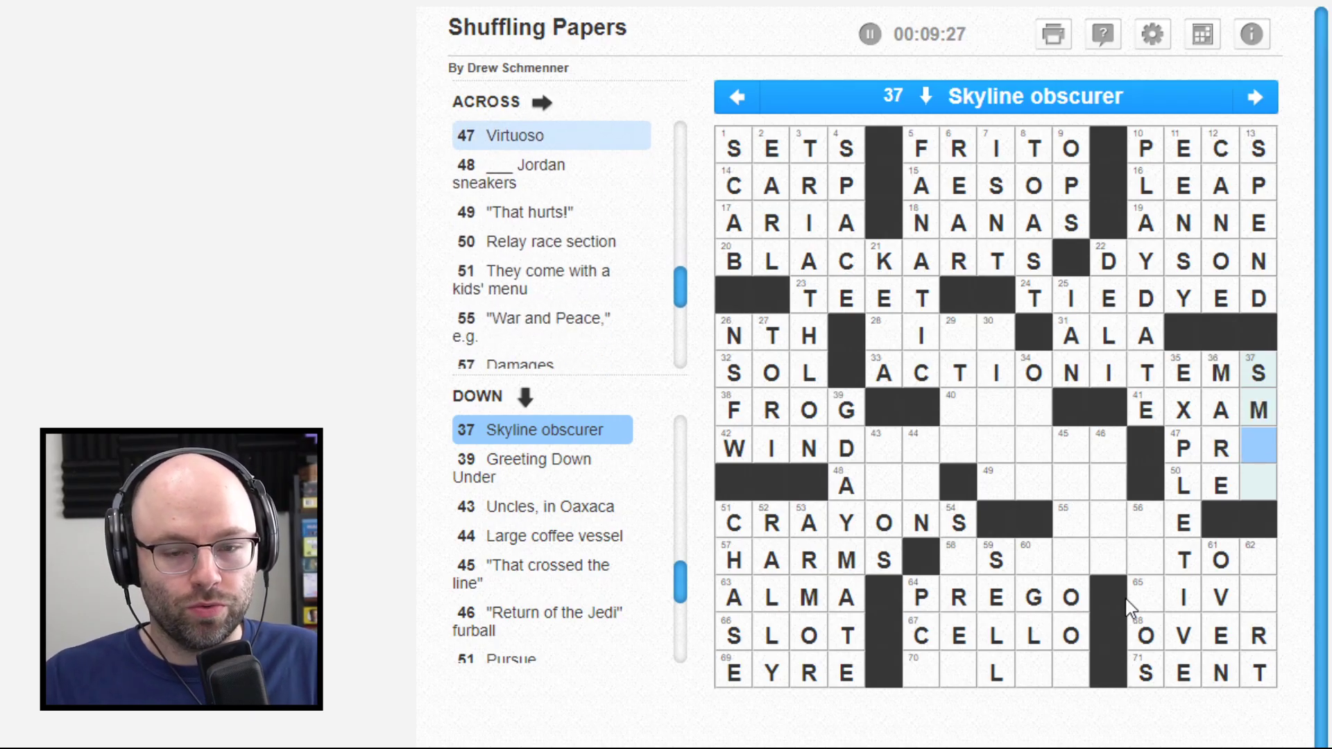
pyautogui.write('o')
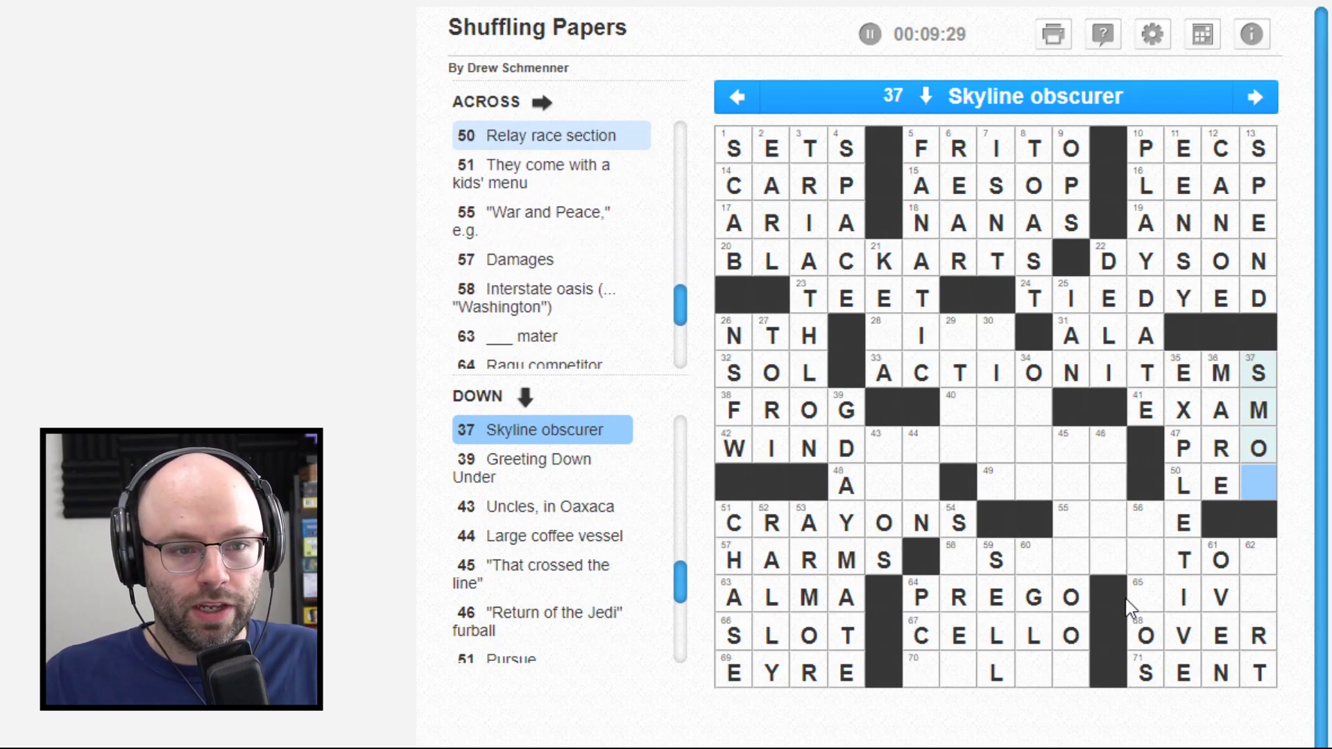
pyautogui.write('g')
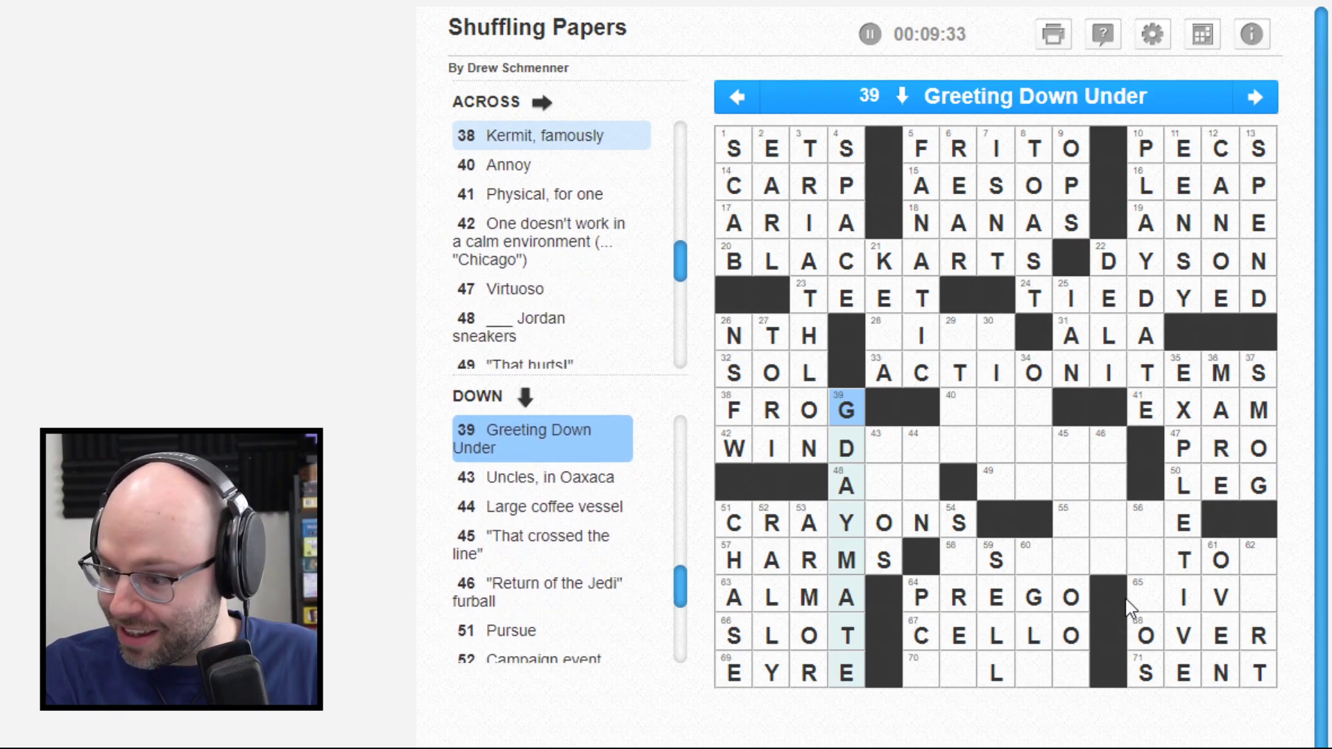
# Step: Add KIE to make OKIE at 34 Down
pyautogui.hotkey('shift', 'Tab')
pyautogui.hotkey('shift', 'Tab')
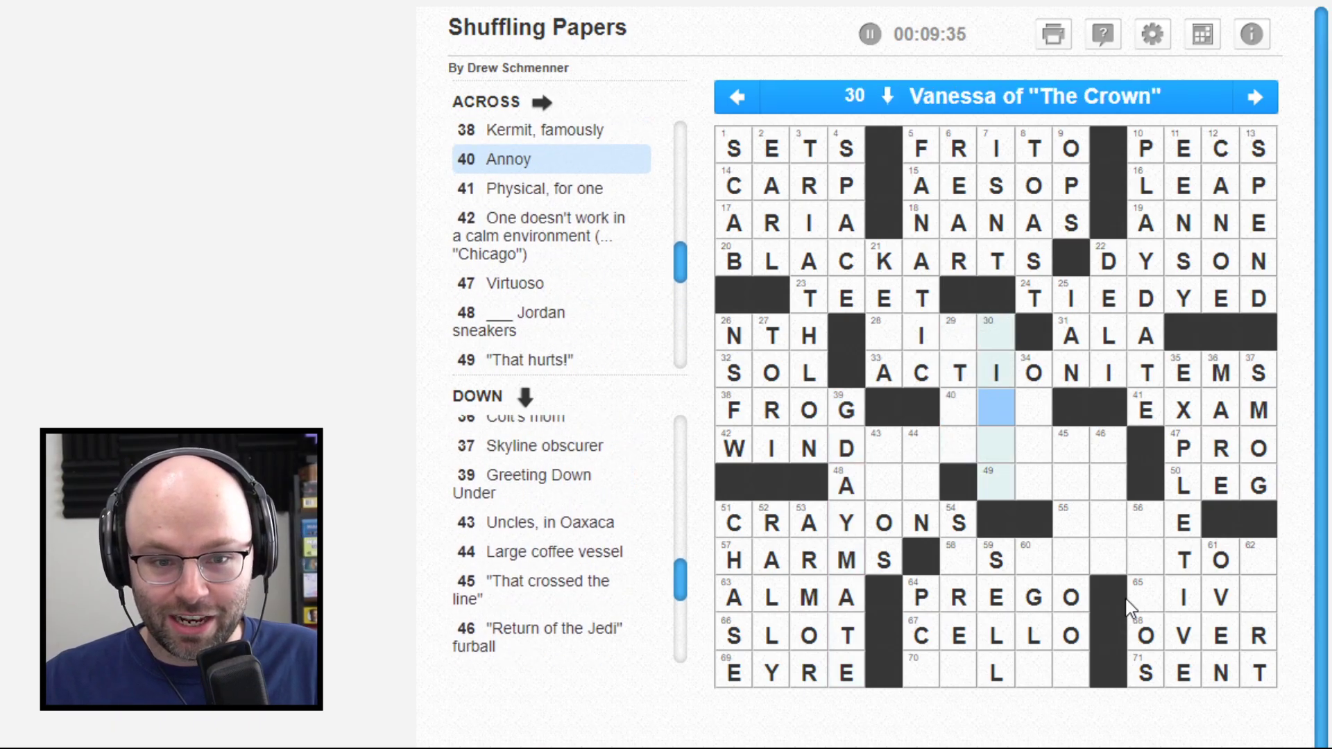
pyautogui.press('Tab')
pyautogui.press('space')
pyautogui.press('space')
pyautogui.write('kie')
# Step: Enter S, I and R to make STIR at 29 Down
pyautogui.press('Down')
pyautogui.hotkey('shift', 'Tab')
pyautogui.hotkey('shift', 'Tab')
pyautogui.hotkey('shift', 'Tab')
pyautogui.hotkey('shift', 'Tab')
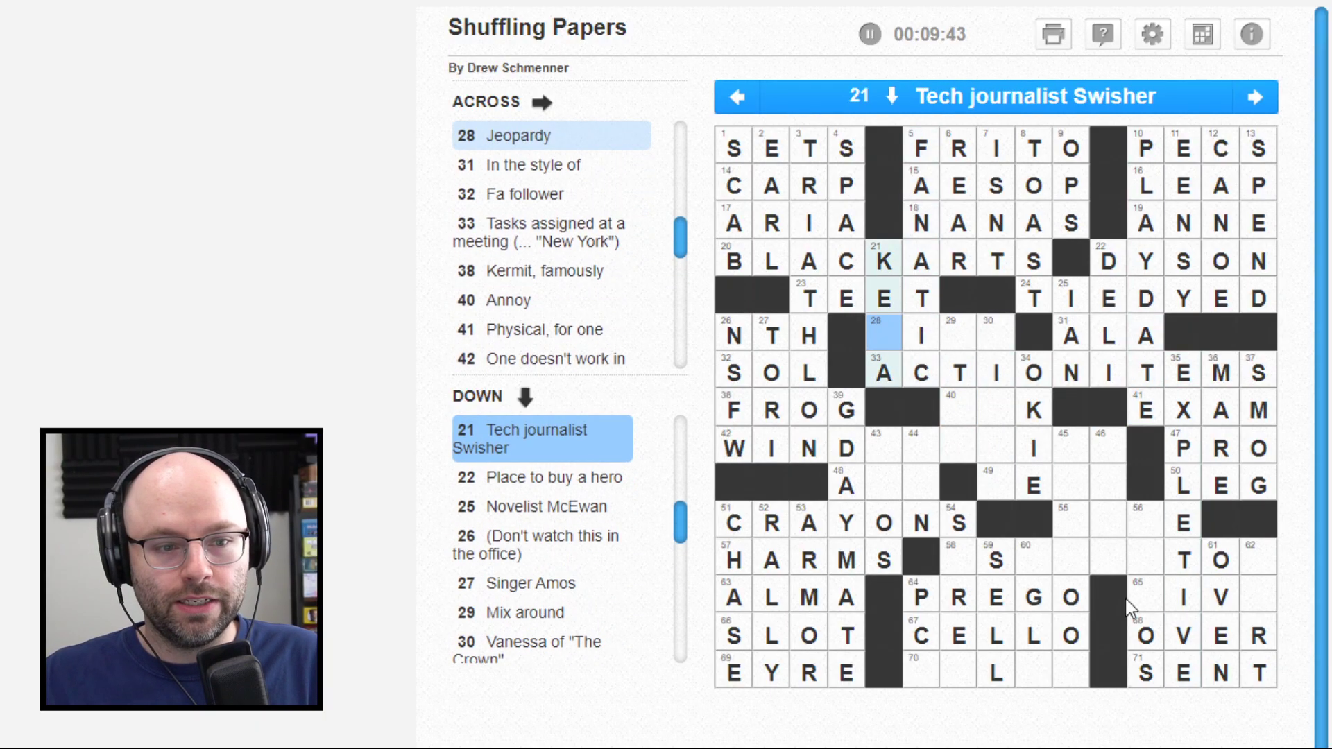
pyautogui.press('space')
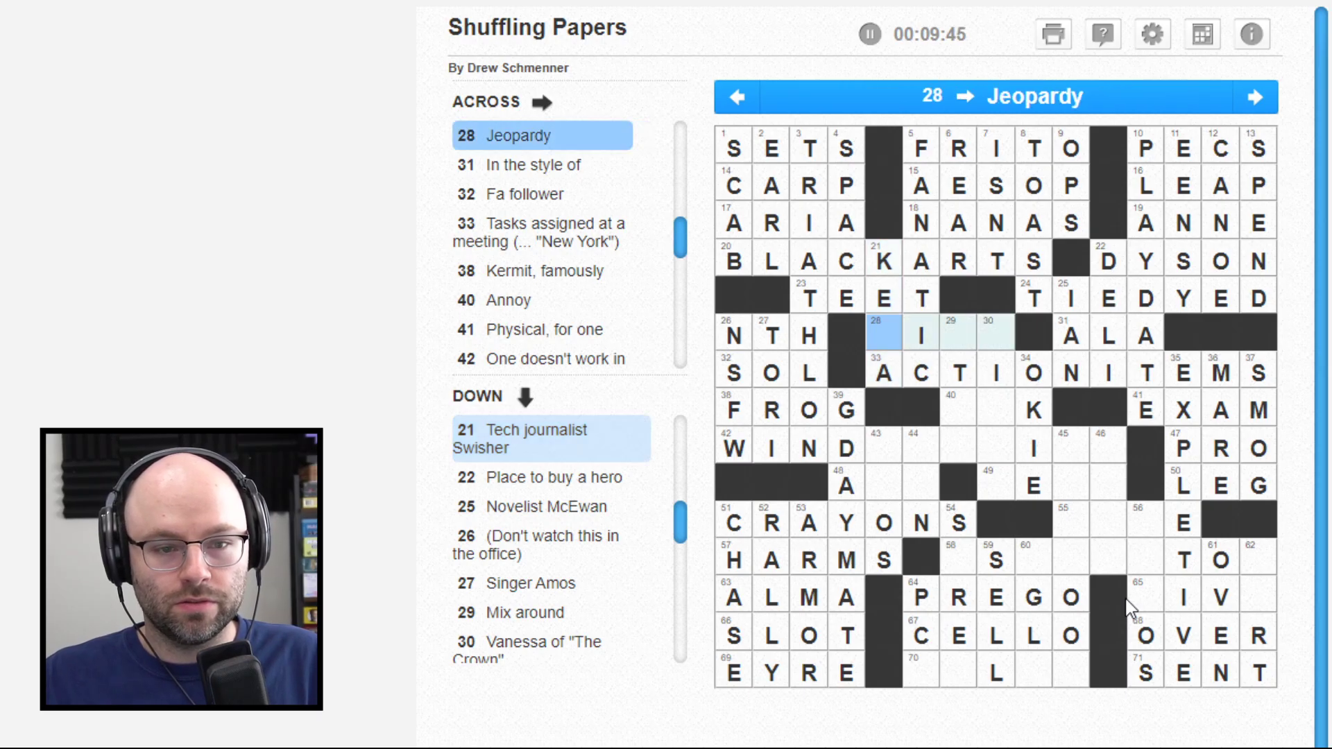
pyautogui.press('Right')
pyautogui.press('Right')
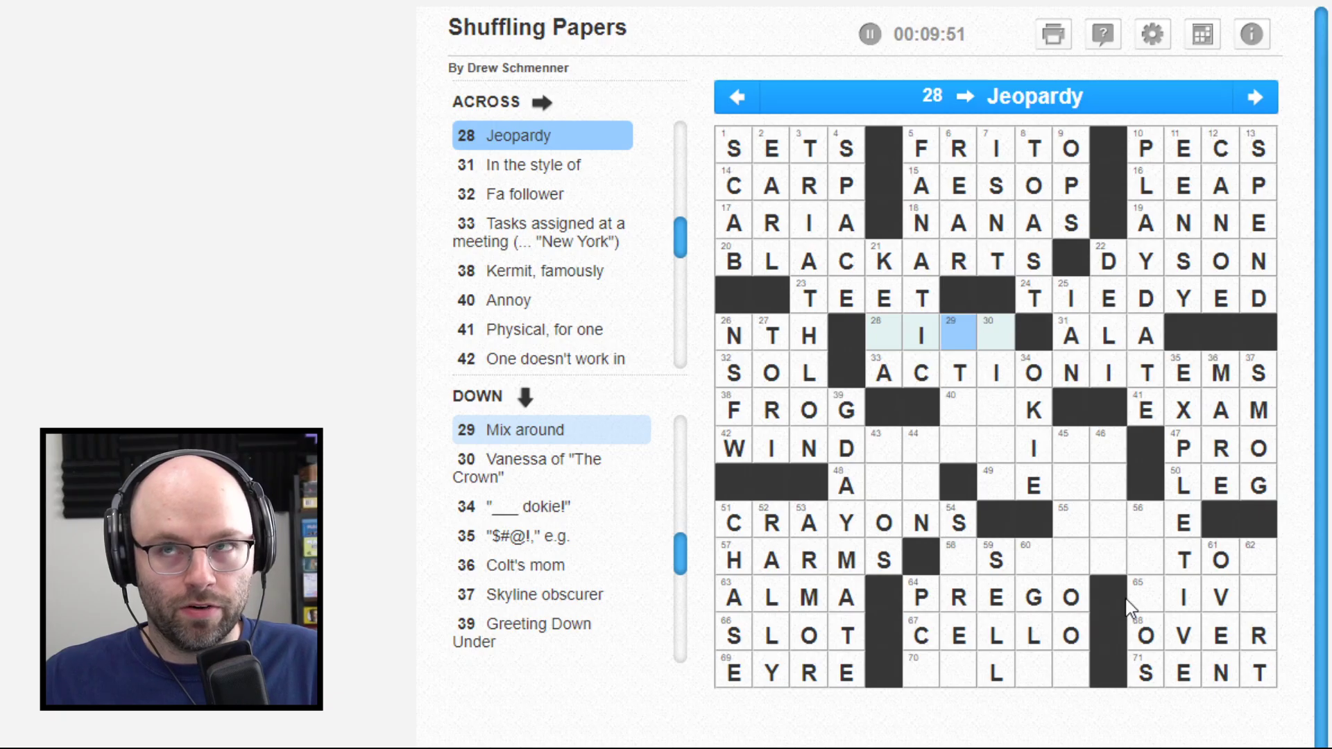
pyautogui.write('s')
pyautogui.press('Down')
pyautogui.press('Down')
pyautogui.press('Left')
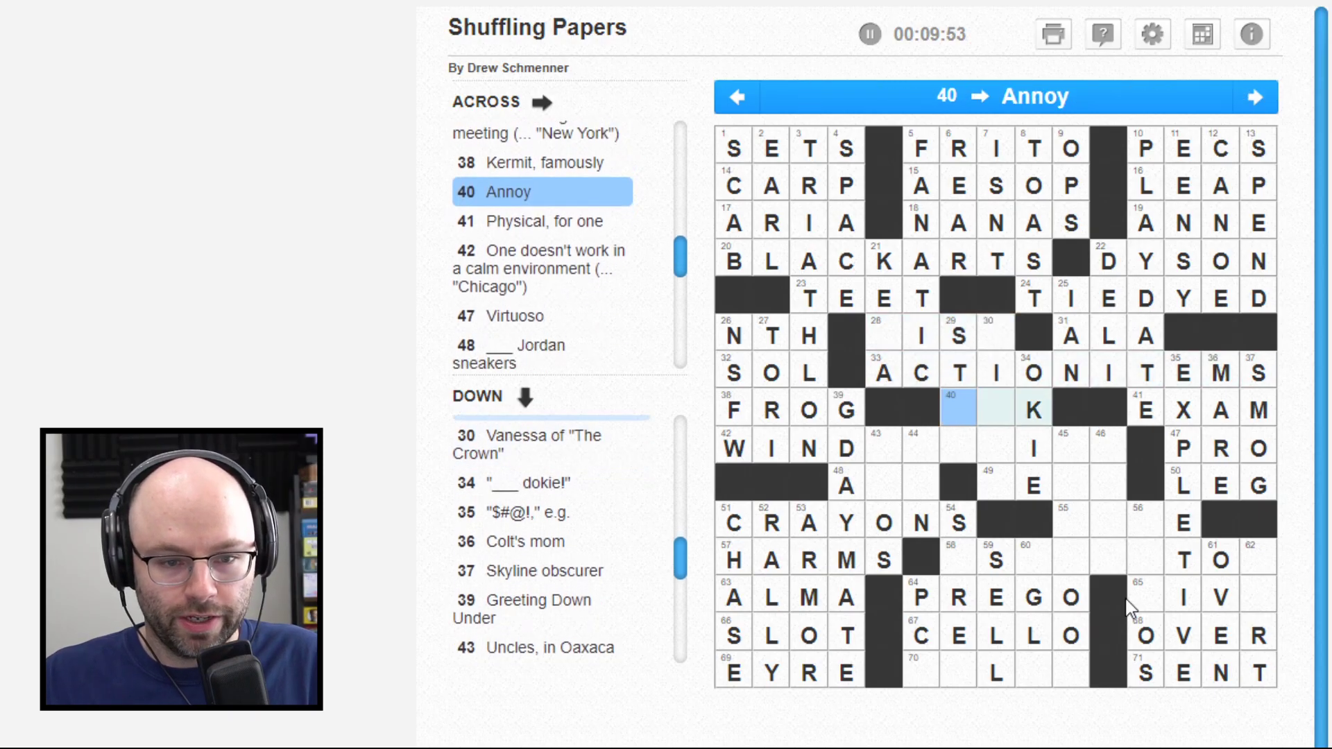
pyautogui.press('space')
pyautogui.write('ir')
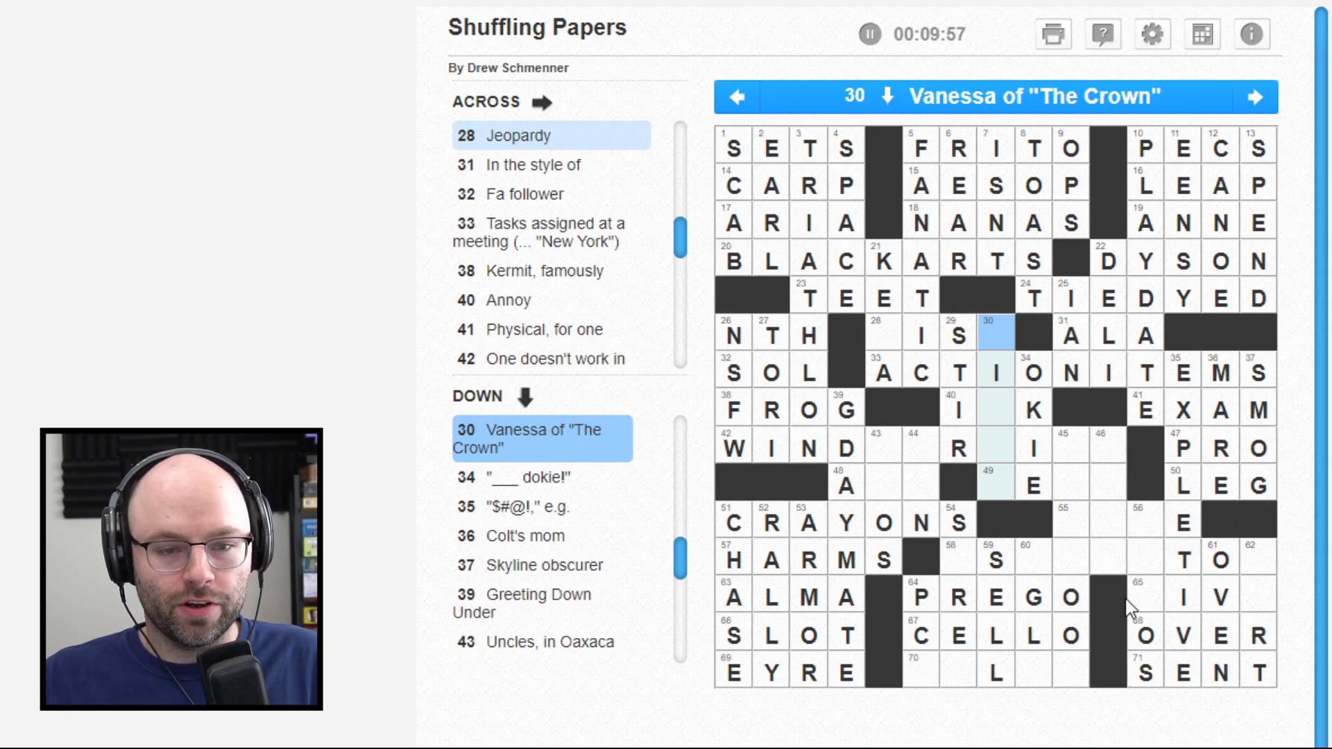
# Step: Put R in square 28 and K in square 30, completing RISK at 28 Across
pyautogui.press('Left')
pyautogui.press('Left')
pyautogui.press('Left')
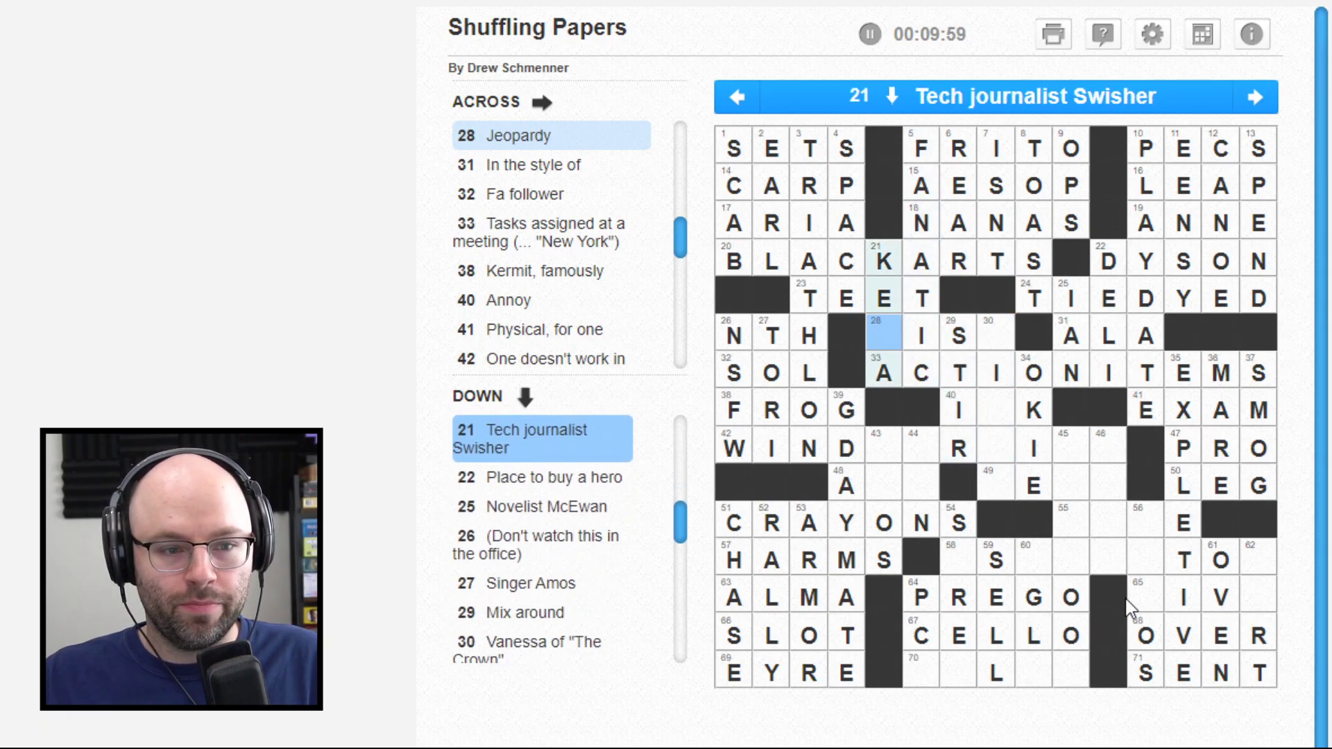
pyautogui.write('r')
pyautogui.press('Right')
pyautogui.press('Right')
pyautogui.press('Up')
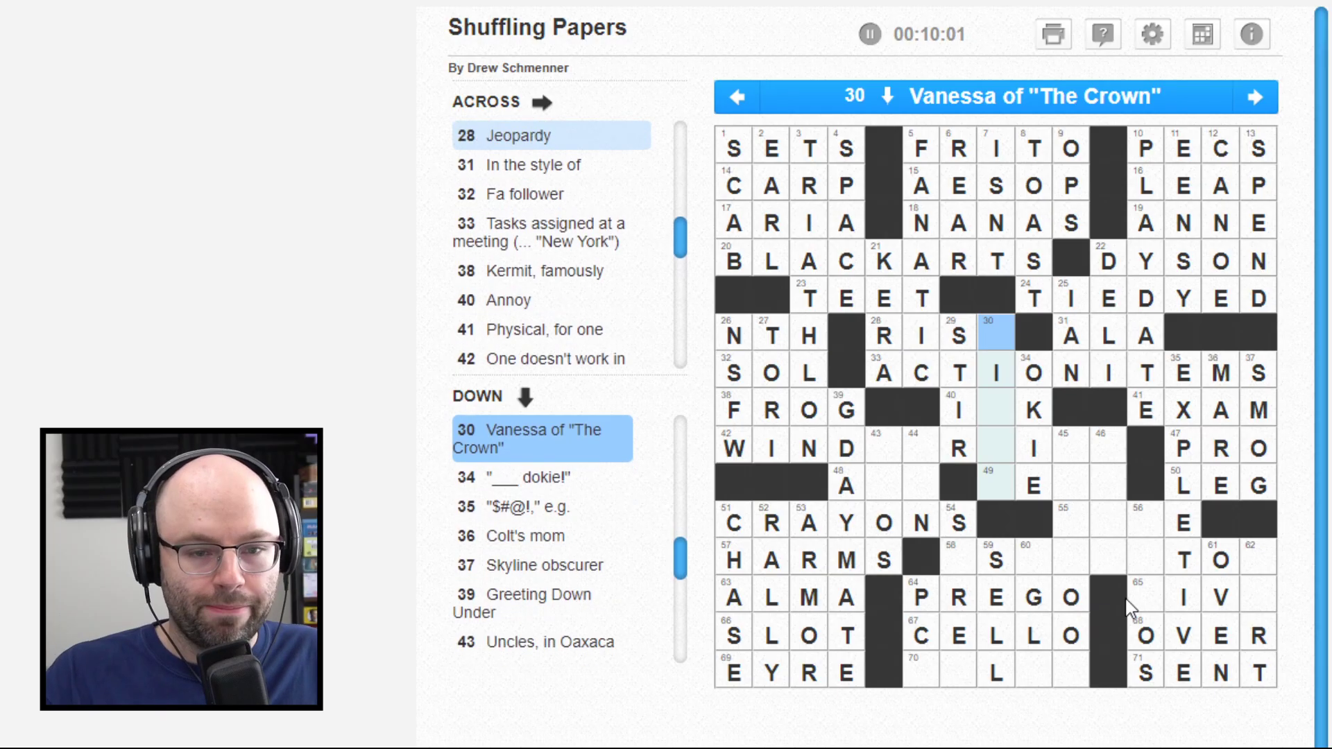
pyautogui.write('k')
pyautogui.press('Down')
pyautogui.press('Down')
pyautogui.press('Left')
pyautogui.press('Left')
pyautogui.press('Down')
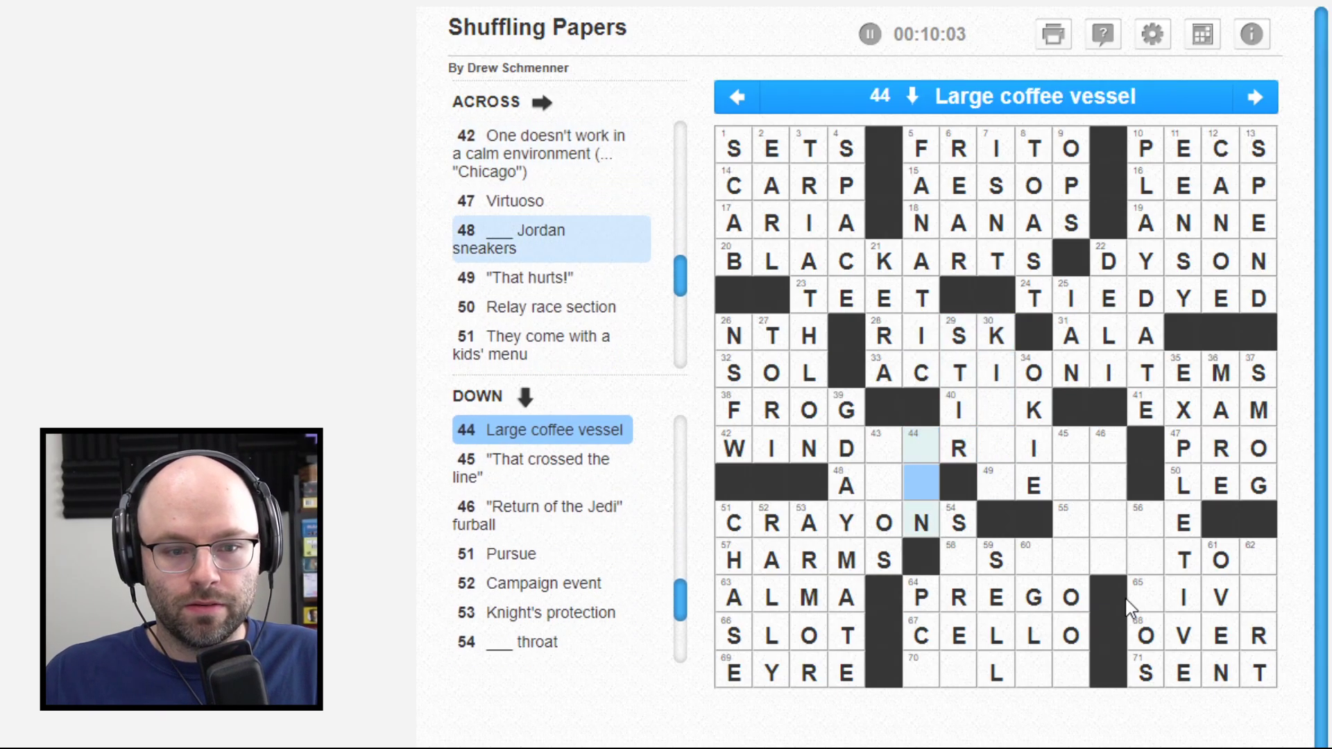
pyautogui.press('Left')
pyautogui.press('Left')
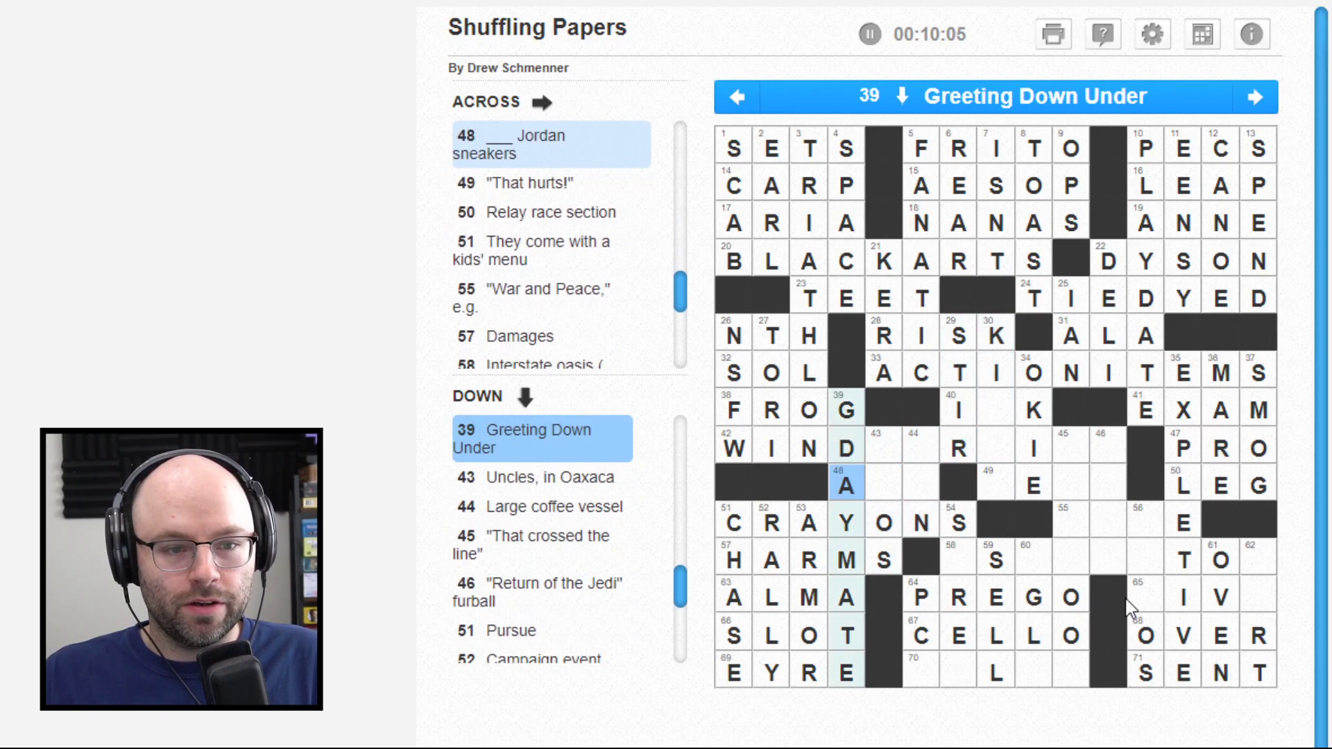
pyautogui.press('Right')
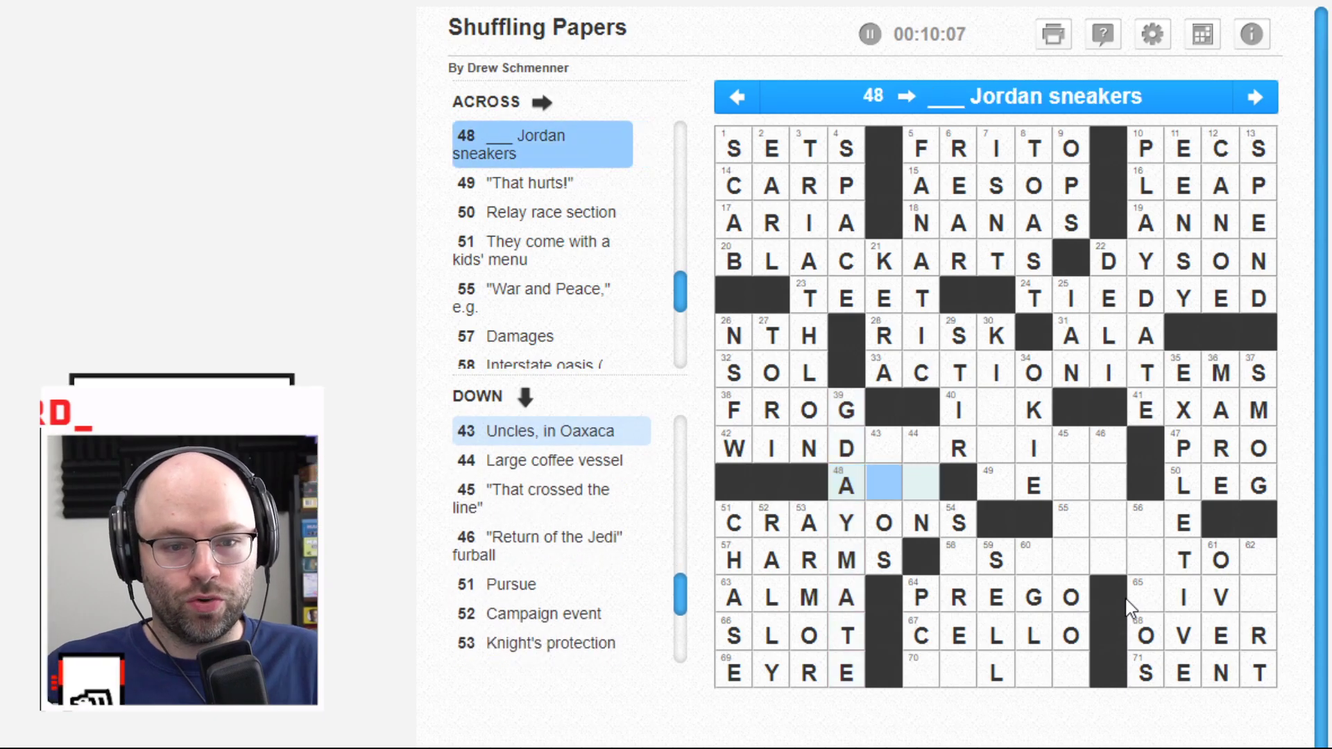
pyautogui.write('IR')
pyautogui.press('Left')
pyautogui.press('Up')
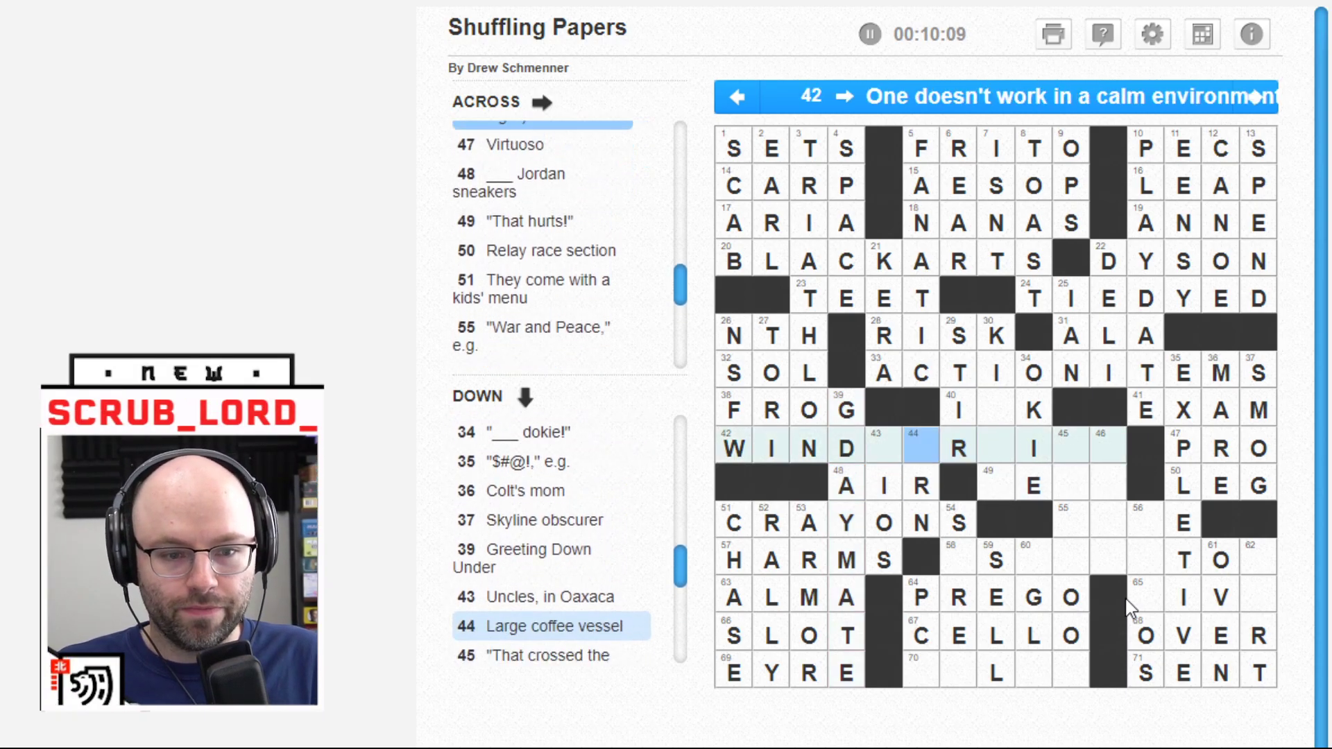
pyautogui.press('Left')
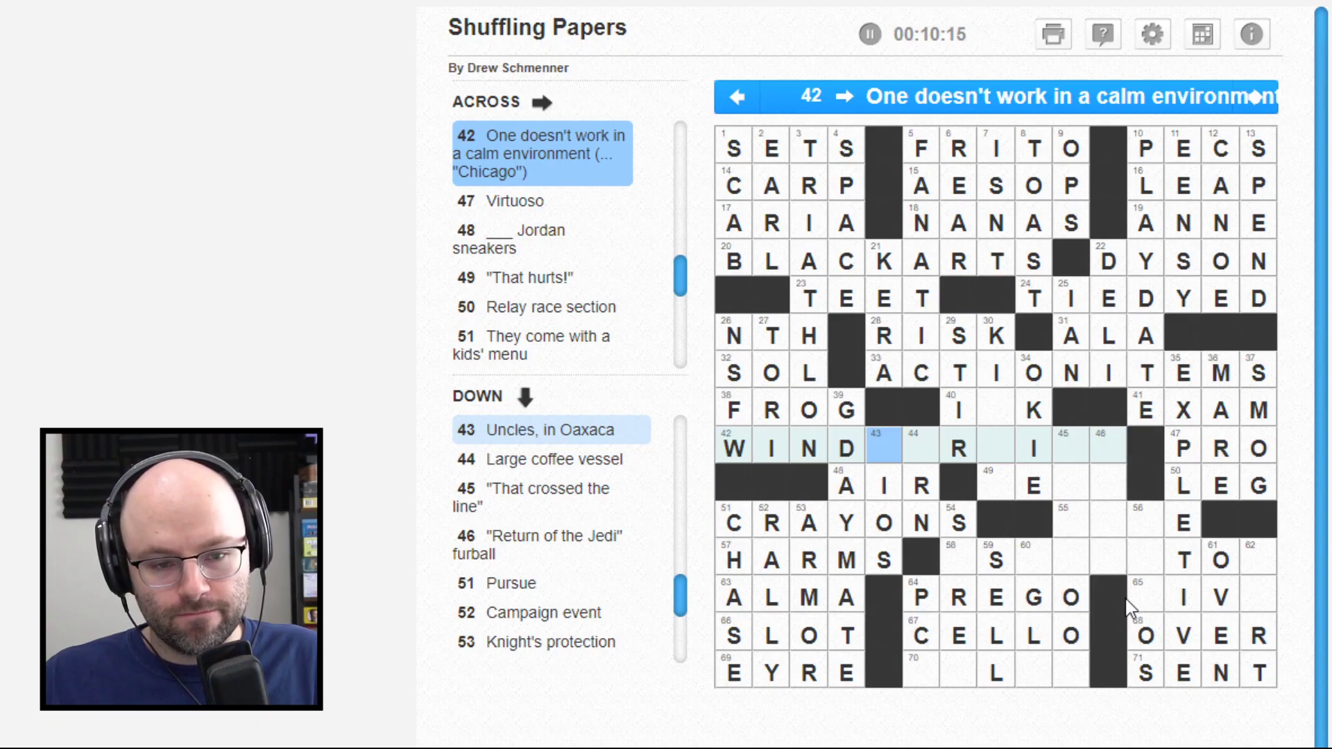
pyautogui.press('Right')
pyautogui.write('U')
pyautogui.press('Left')
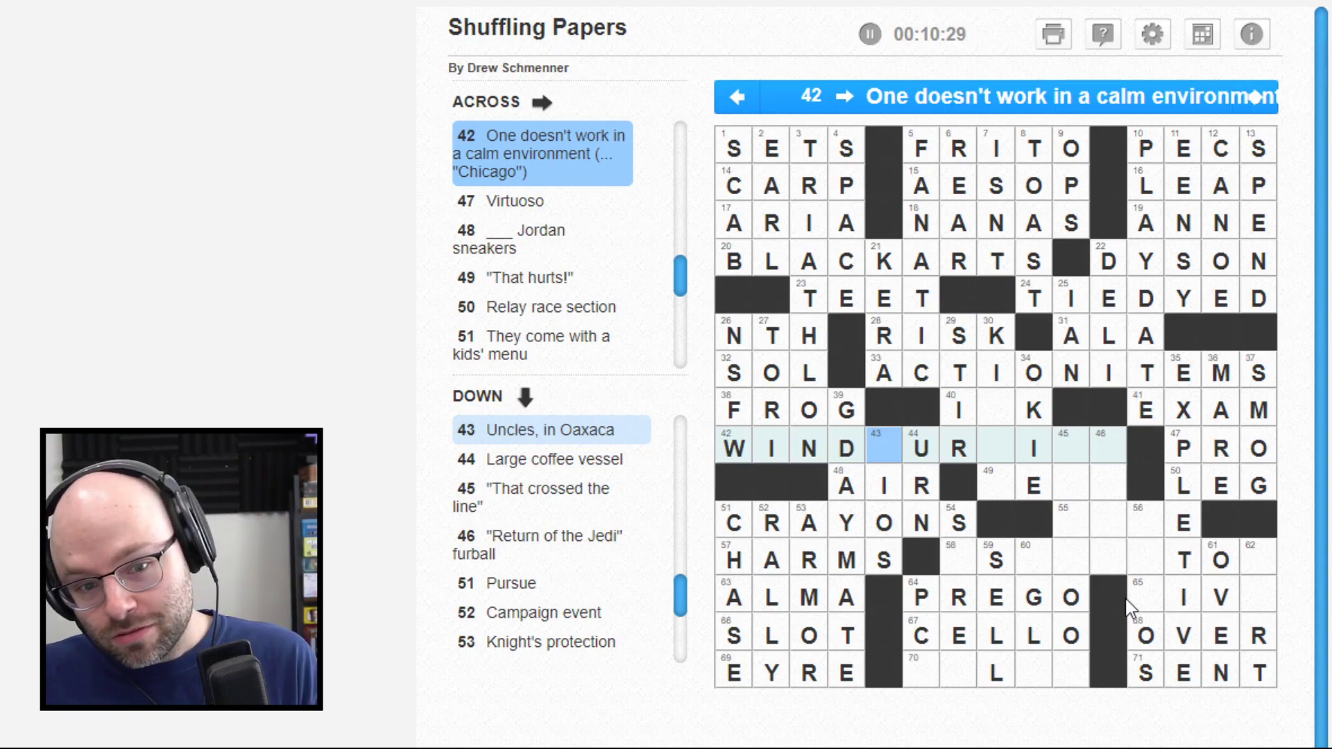
pyautogui.press('Down')
pyautogui.press('Down')
pyautogui.press('Down')
pyautogui.press('Right')
pyautogui.press('Right')
pyautogui.press('Up')
pyautogui.press('Left')
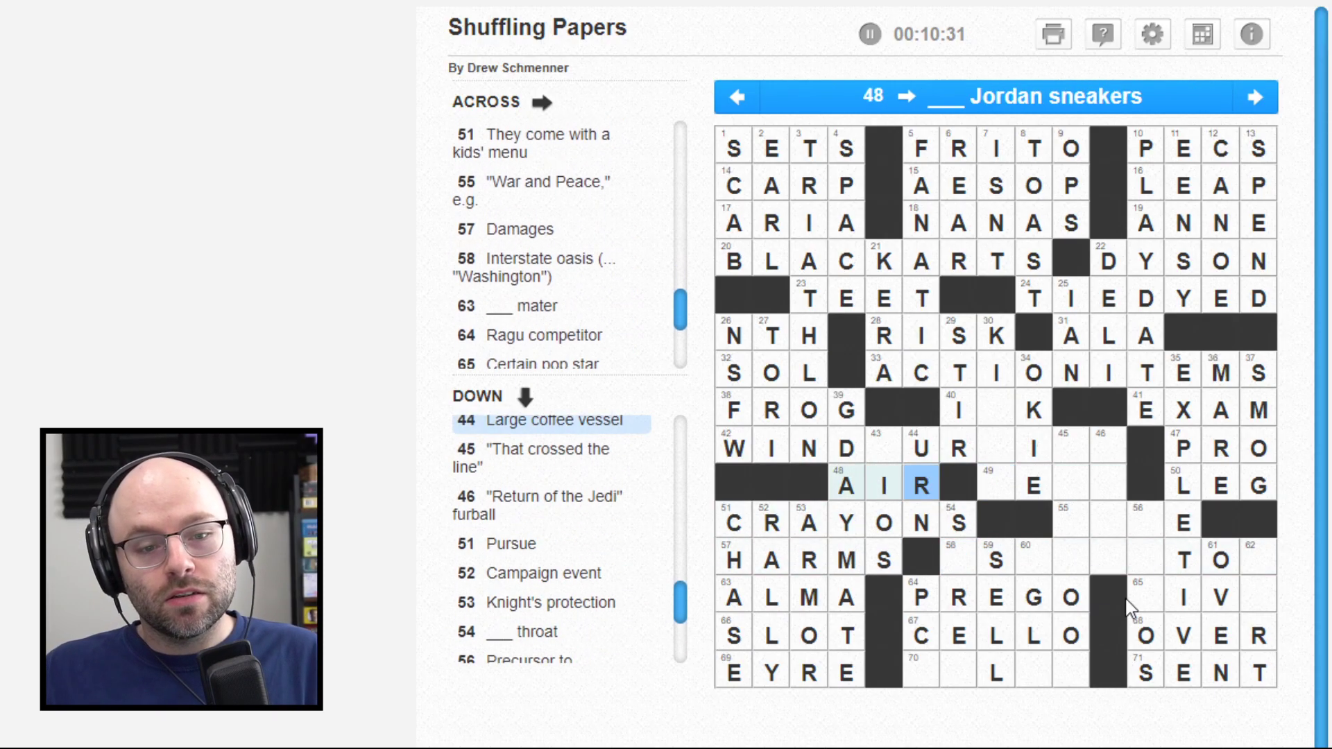
pyautogui.press('Down')
pyautogui.press('Right')
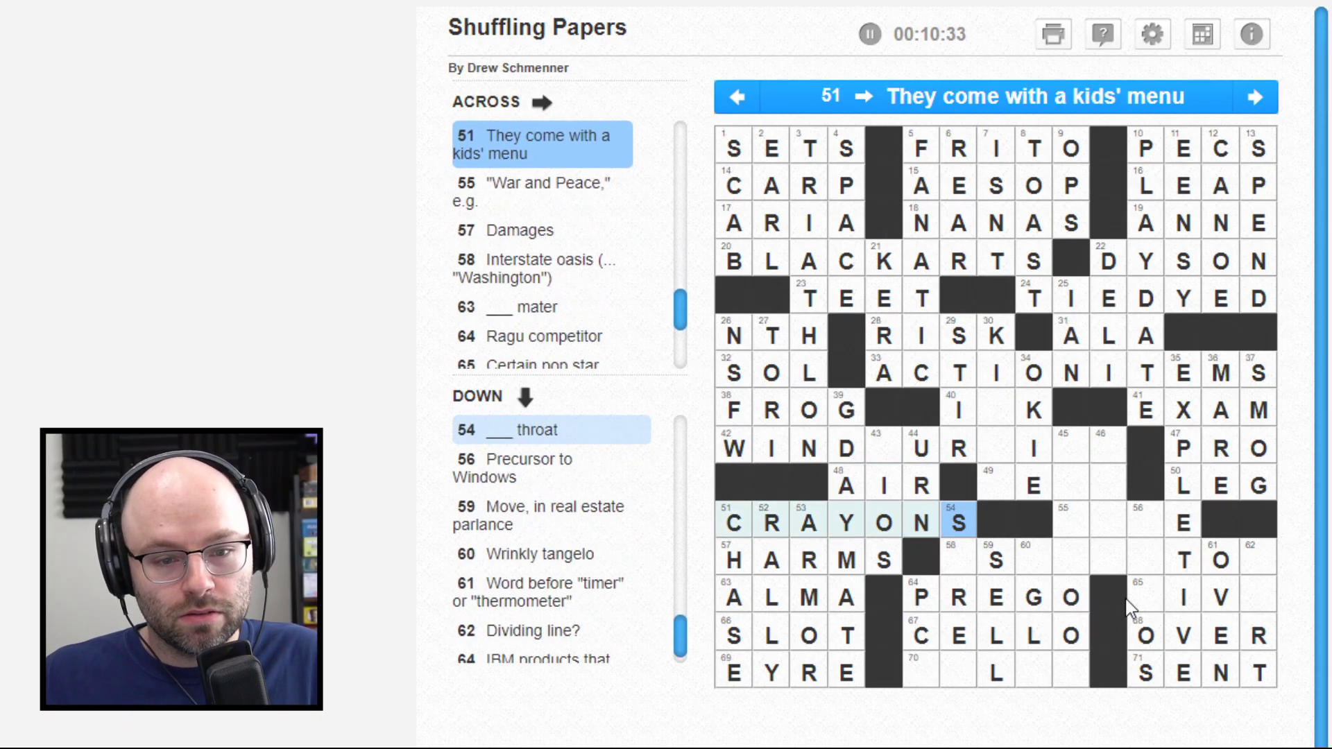
pyautogui.press('Down')
pyautogui.press('Right')
pyautogui.press('Right')
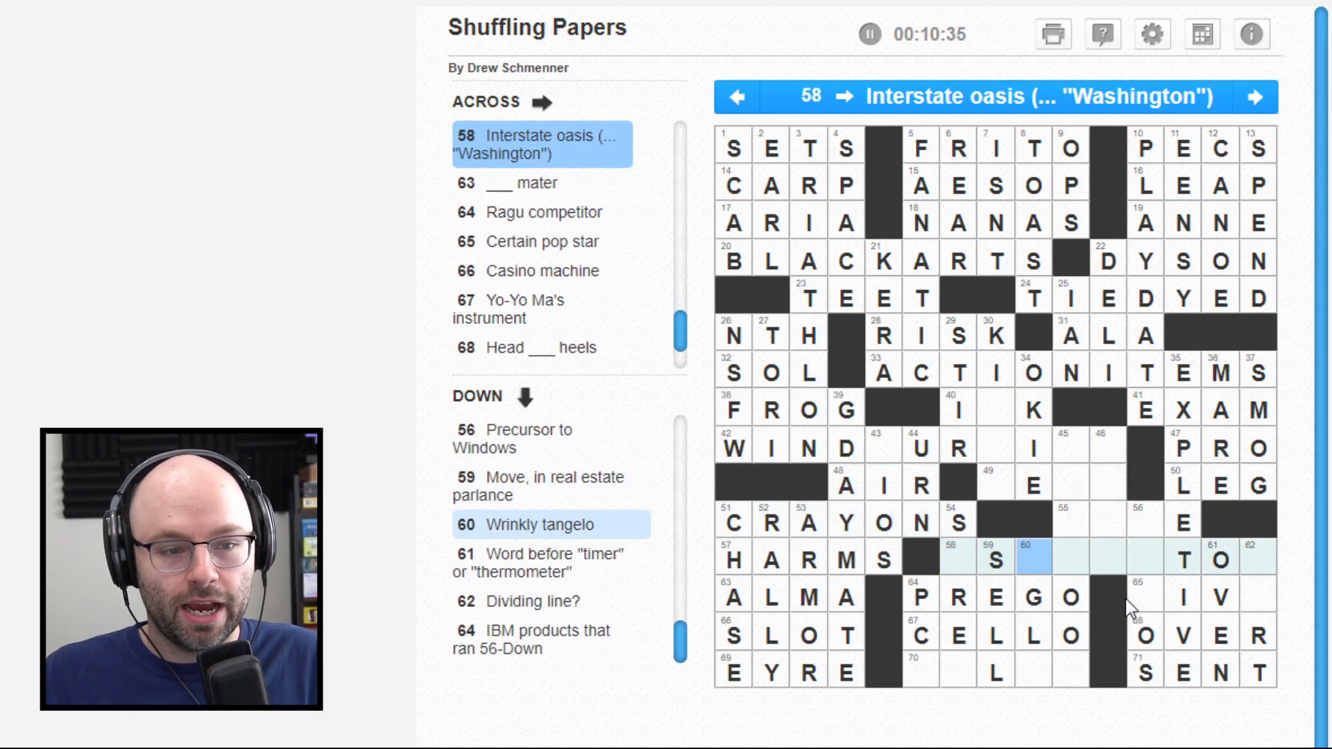
pyautogui.press('Left')
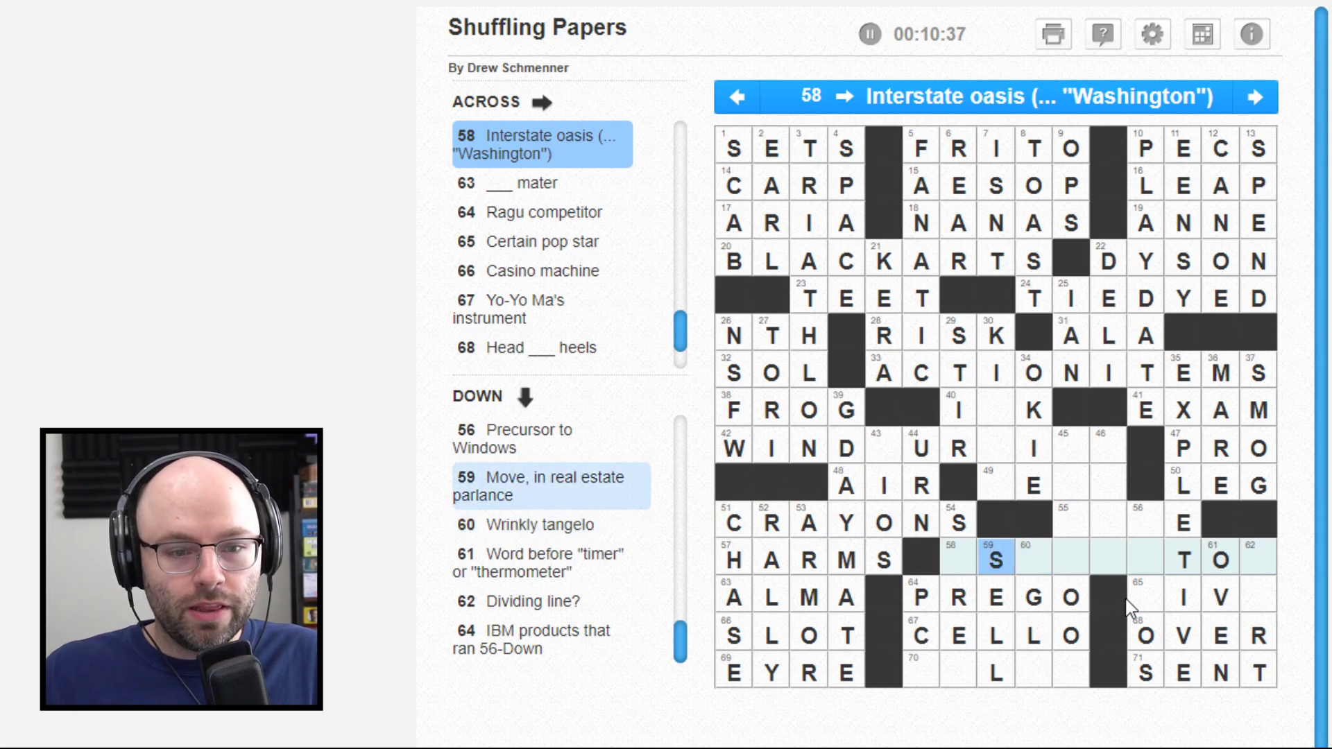
pyautogui.press('Left')
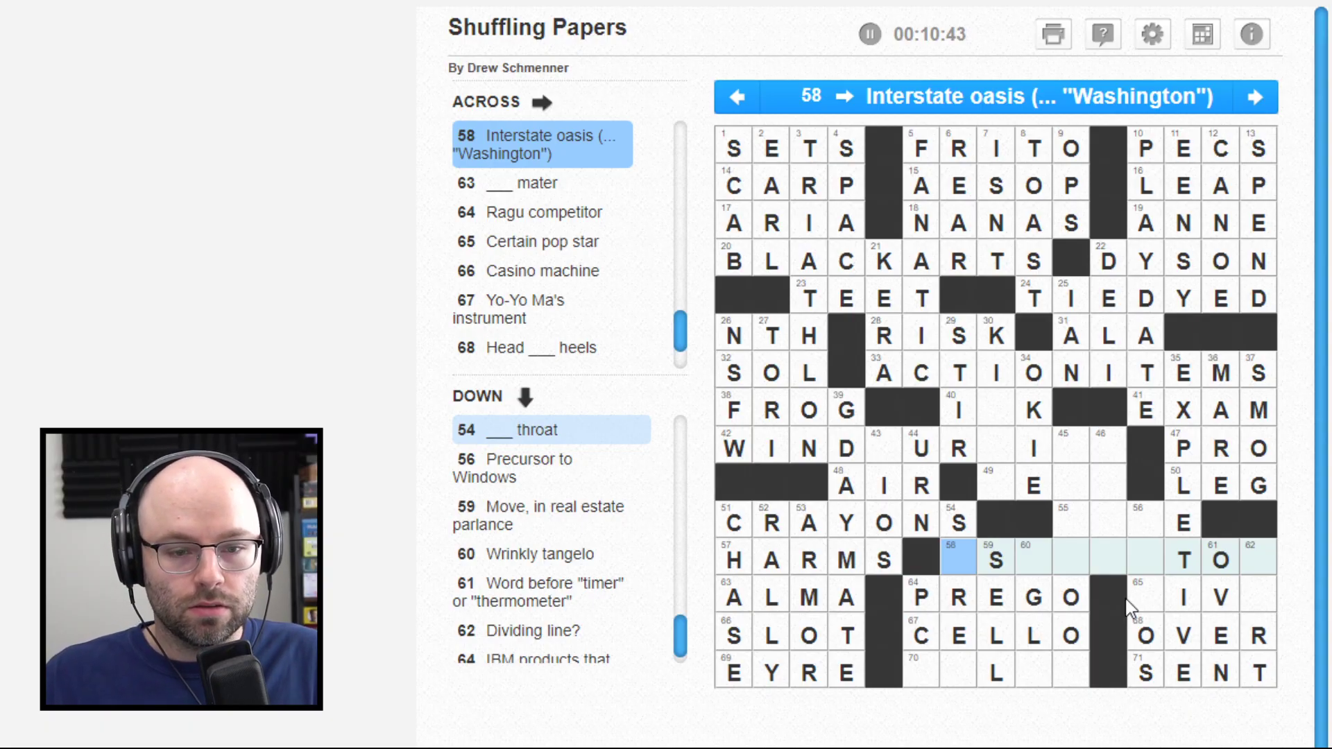
pyautogui.press('Right')
pyautogui.press('Right')
pyautogui.press('Right')
pyautogui.press('Right')
pyautogui.press('Up')
pyautogui.press('Up')
pyautogui.press('Up')
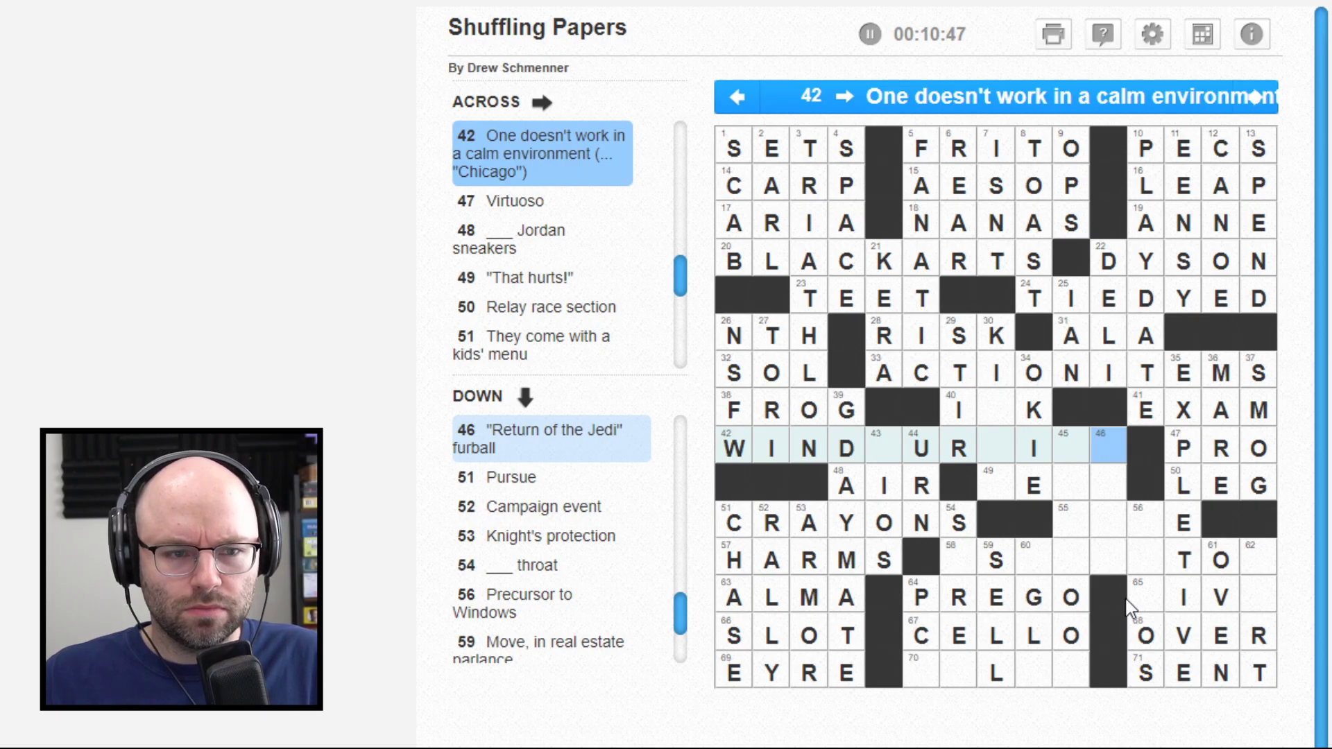
pyautogui.press('space')
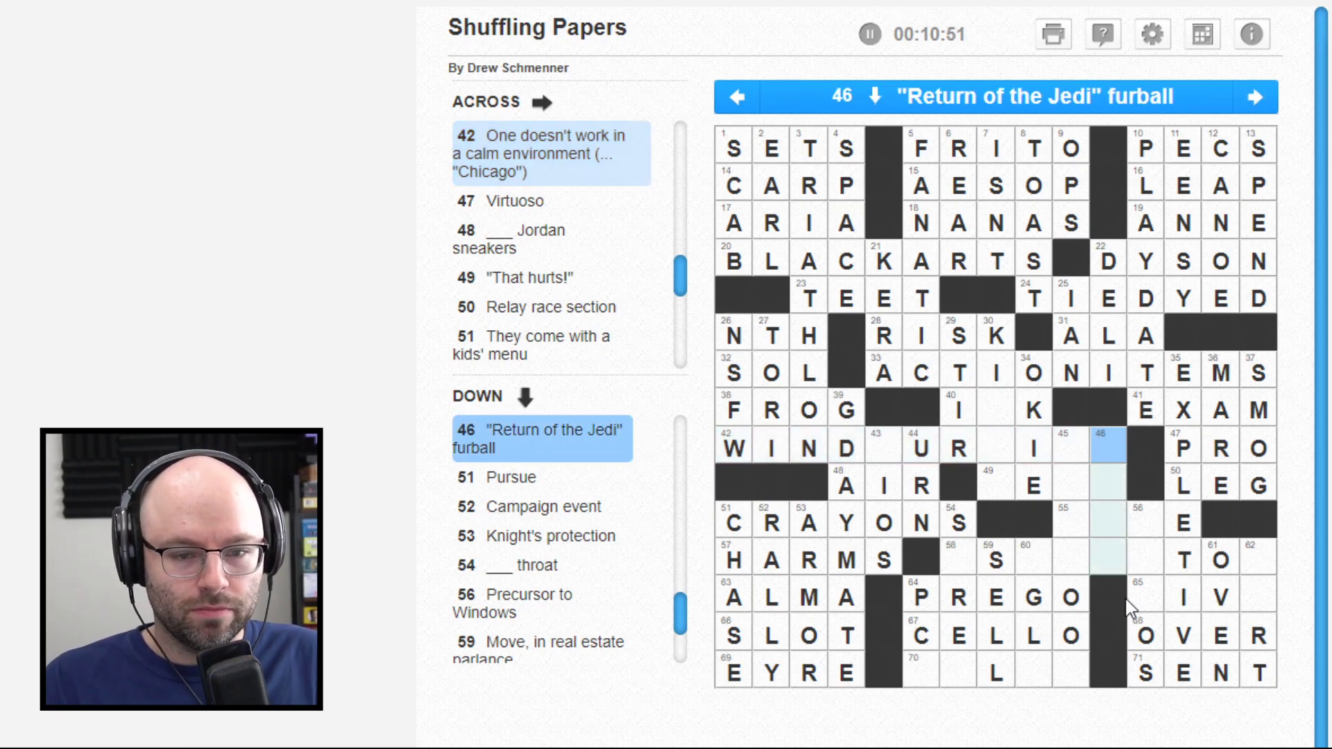
pyautogui.write('EWOK')
pyautogui.press('Right')
pyautogui.press('Right')
pyautogui.press('Right')
pyautogui.press('Right')
pyautogui.press('Right')
pyautogui.press('Right')
pyautogui.press('Right')
pyautogui.press('Left')
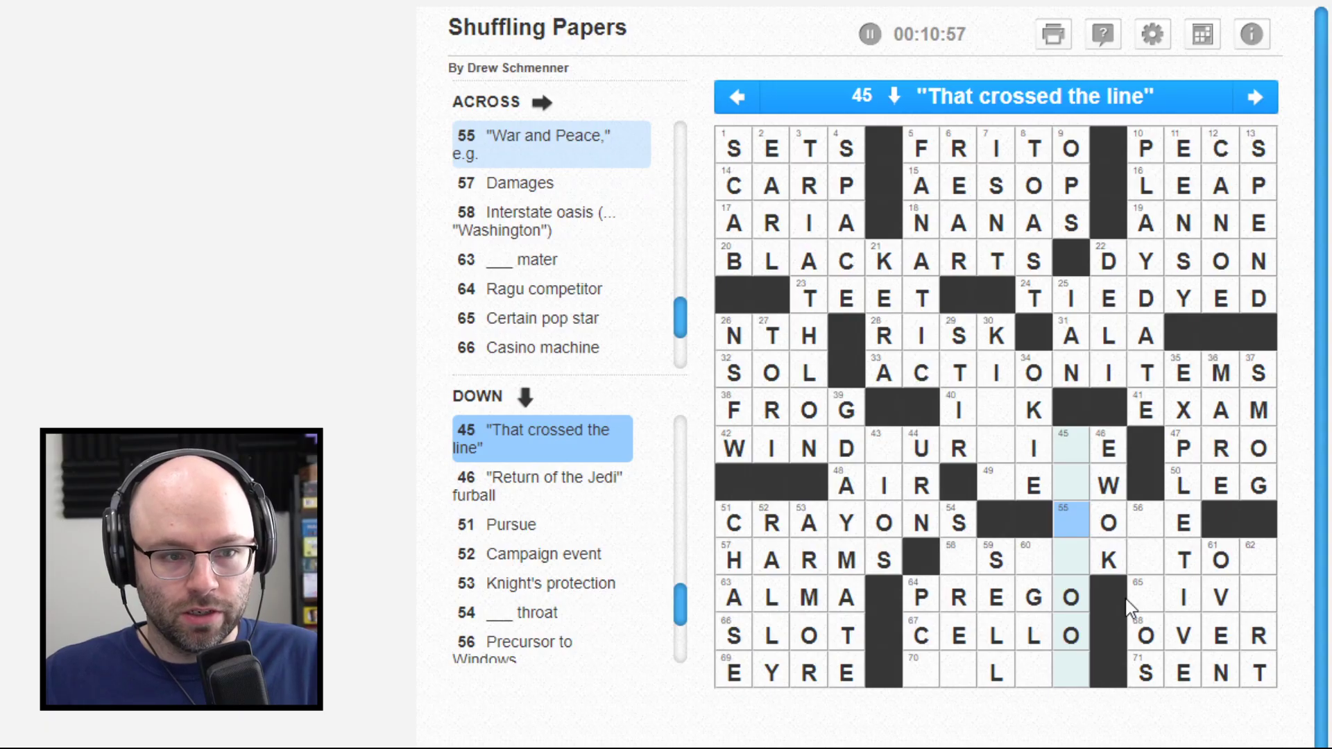
pyautogui.press('Right')
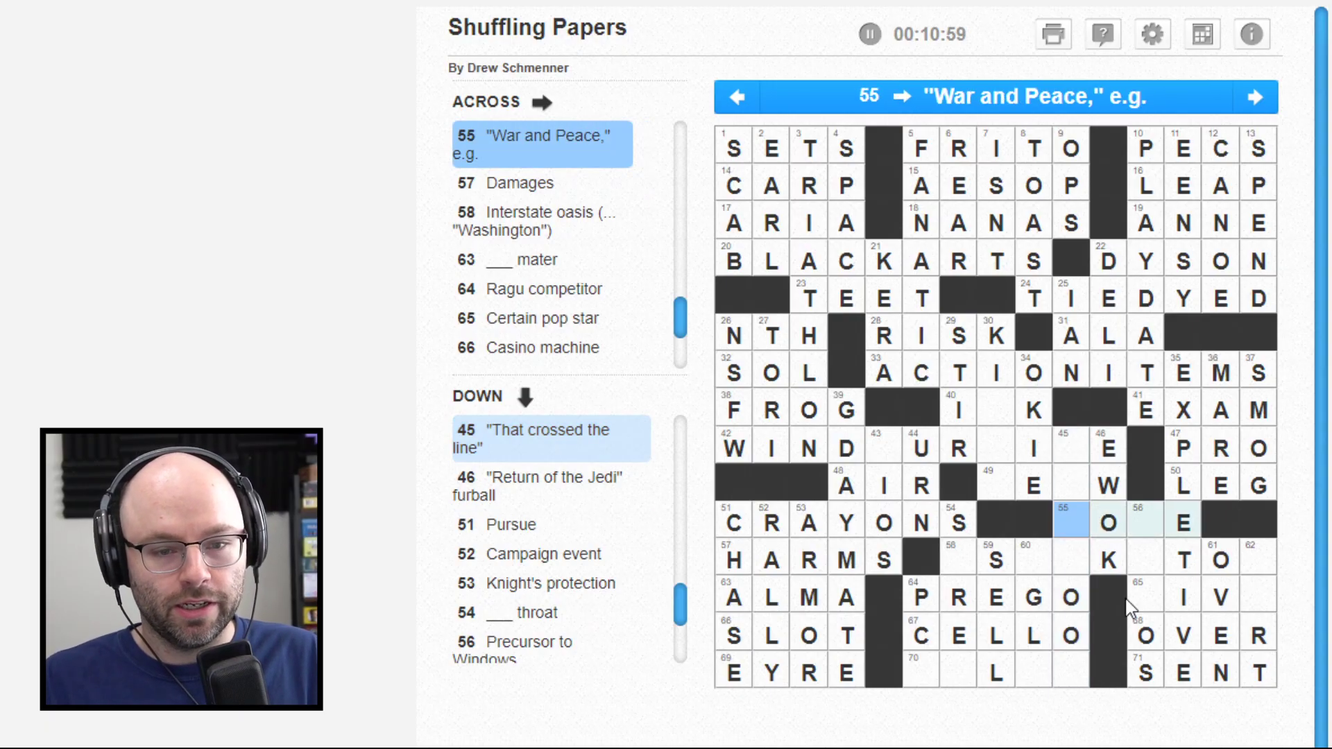
pyautogui.write('TOM')
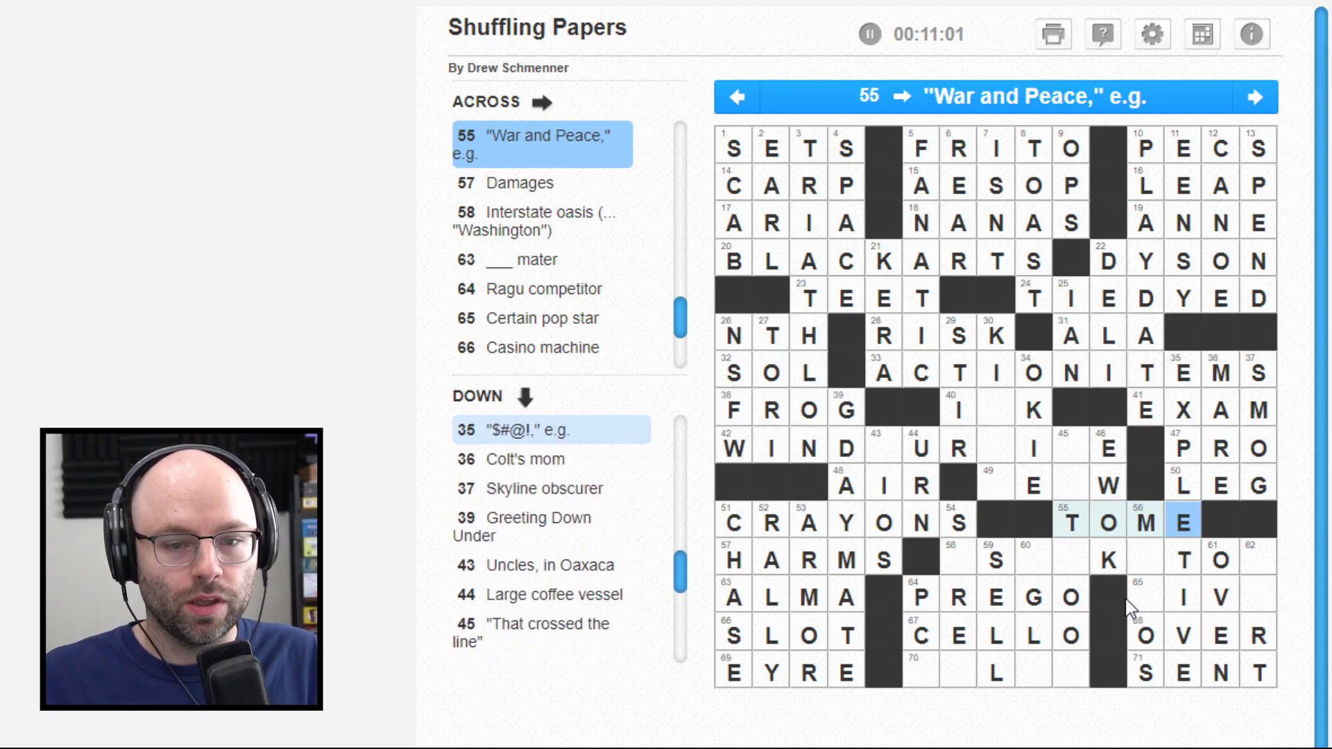
pyautogui.press('Left')
pyautogui.press('Down')
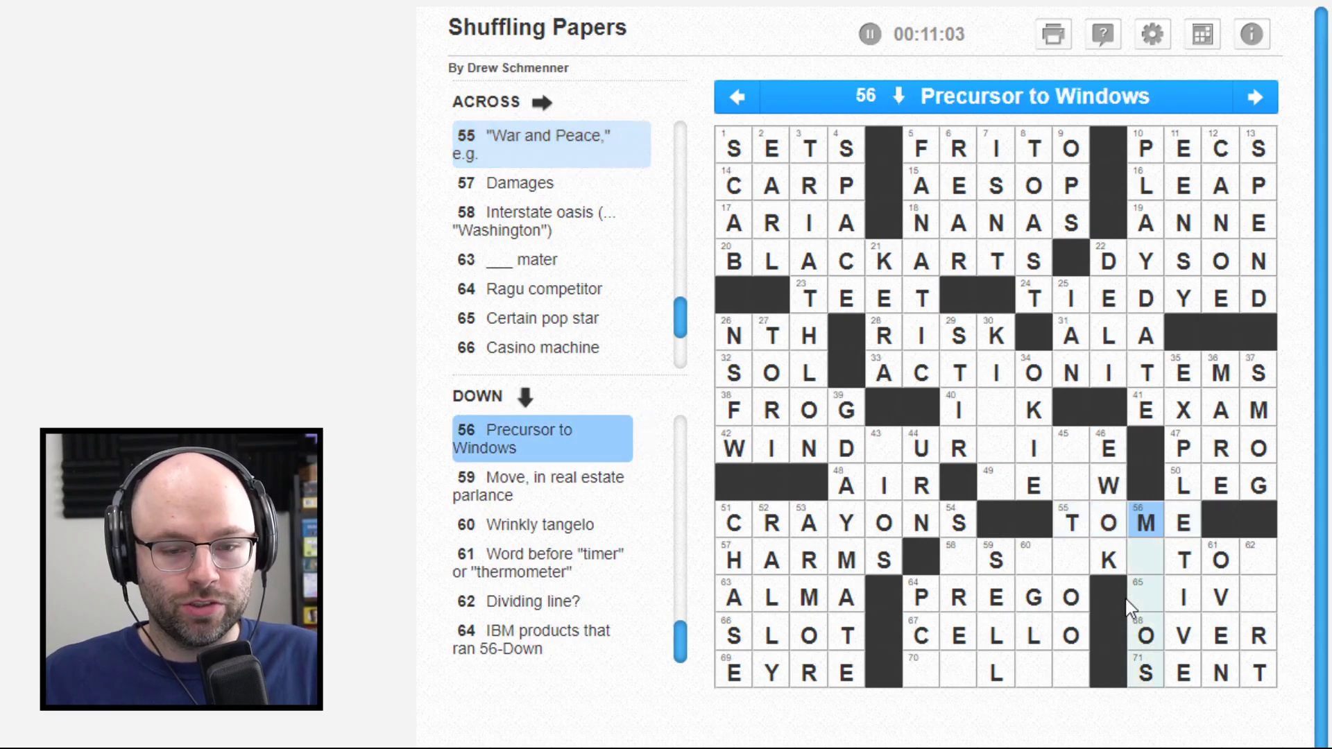
pyautogui.press('Down')
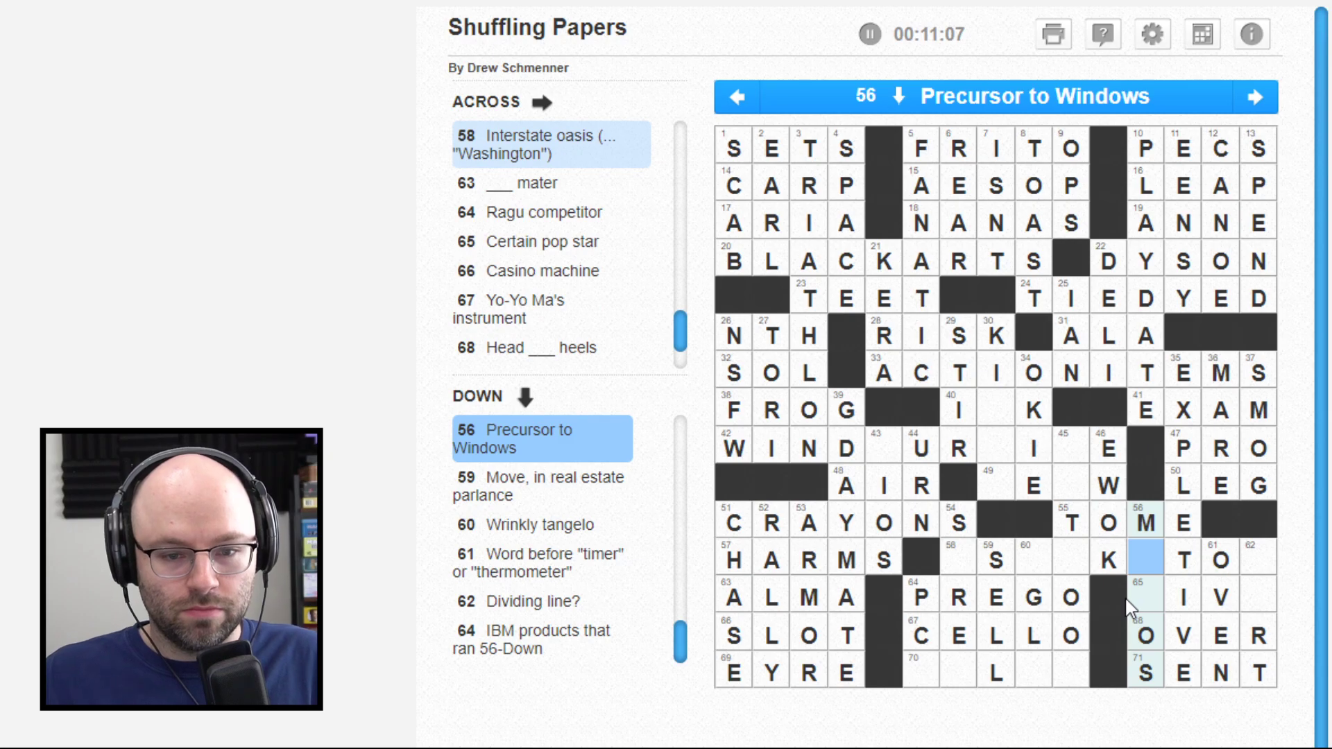
pyautogui.press('Right')
pyautogui.press('Right')
pyautogui.press('Right')
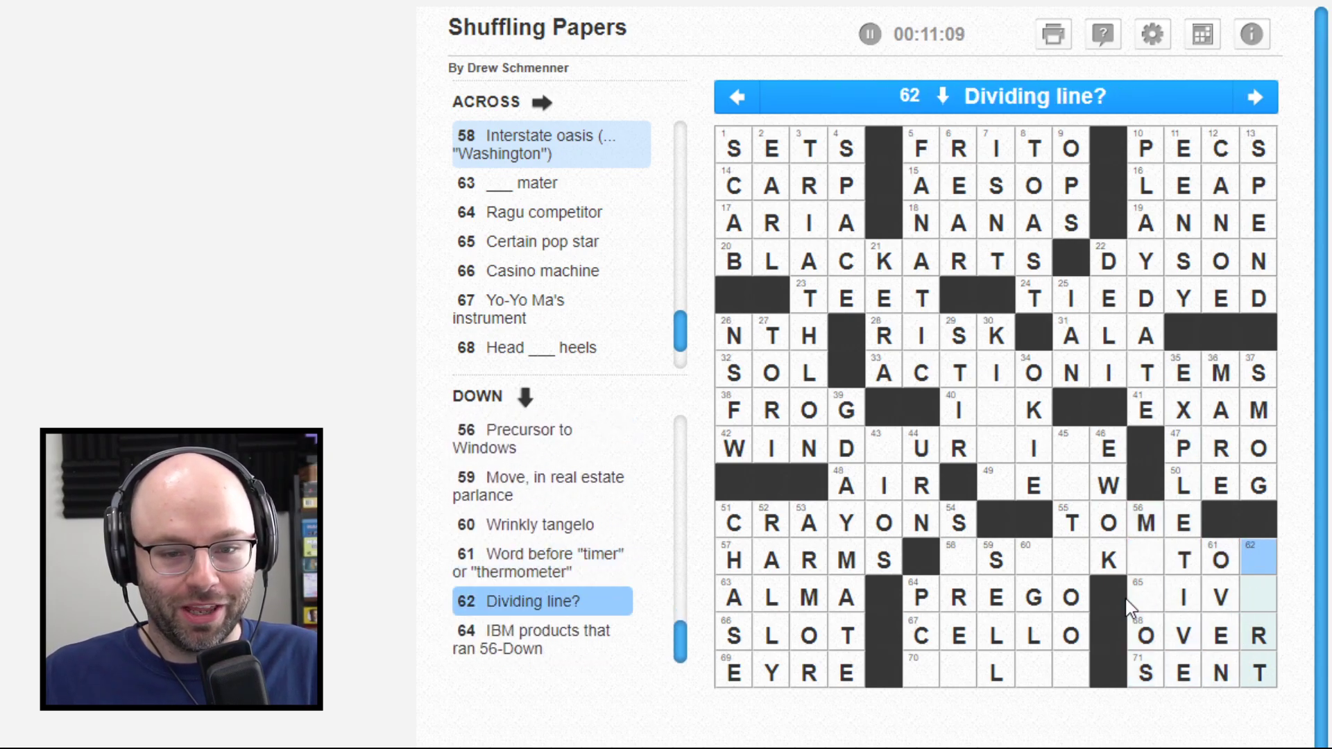
pyautogui.press('Left')
pyautogui.press('Left')
pyautogui.press('Left')
pyautogui.press('Down')
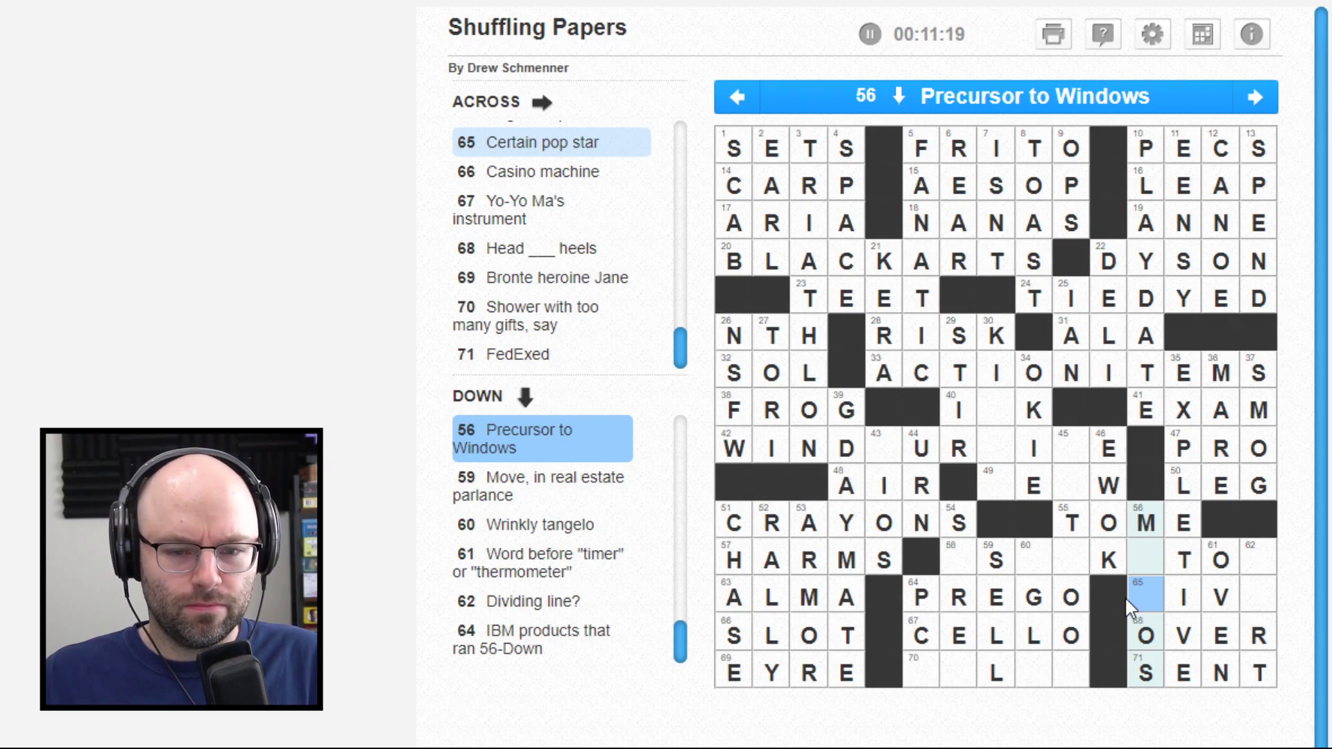
# Step: Add R below the I in 30 Down
pyautogui.press('Up')
pyautogui.press('Left')
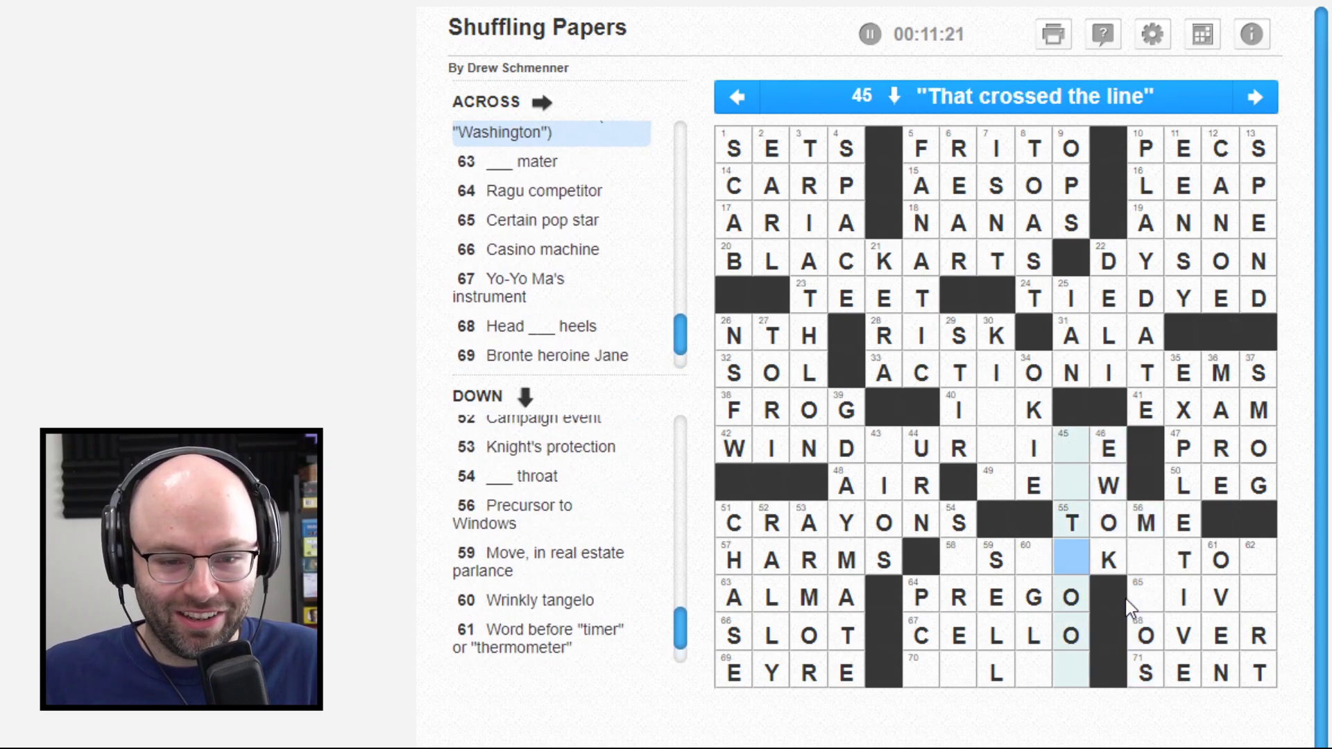
pyautogui.press('Left')
pyautogui.hotkey('shift', 'Tab')
pyautogui.hotkey('shift', 'Tab')
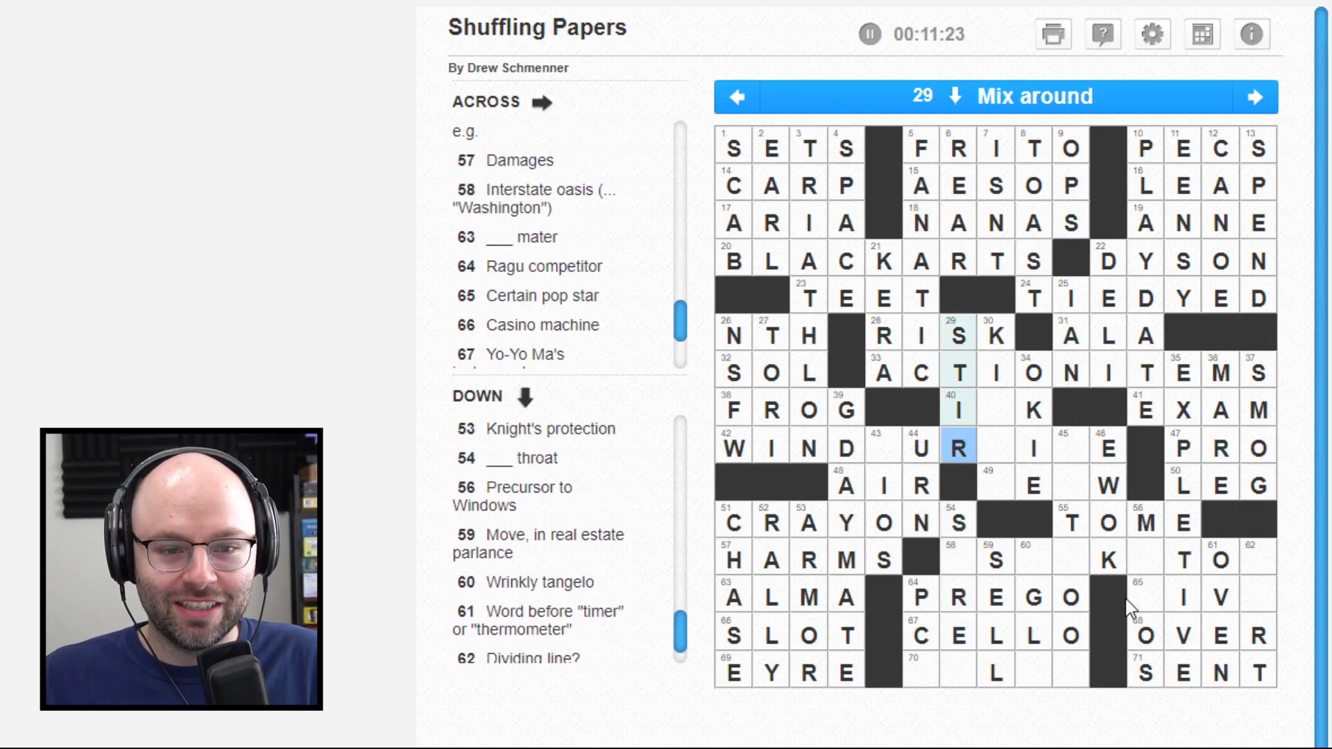
pyautogui.hotkey('shift', 'Tab')
pyautogui.hotkey('shift', 'Tab')
pyautogui.hotkey('shift', 'Tab')
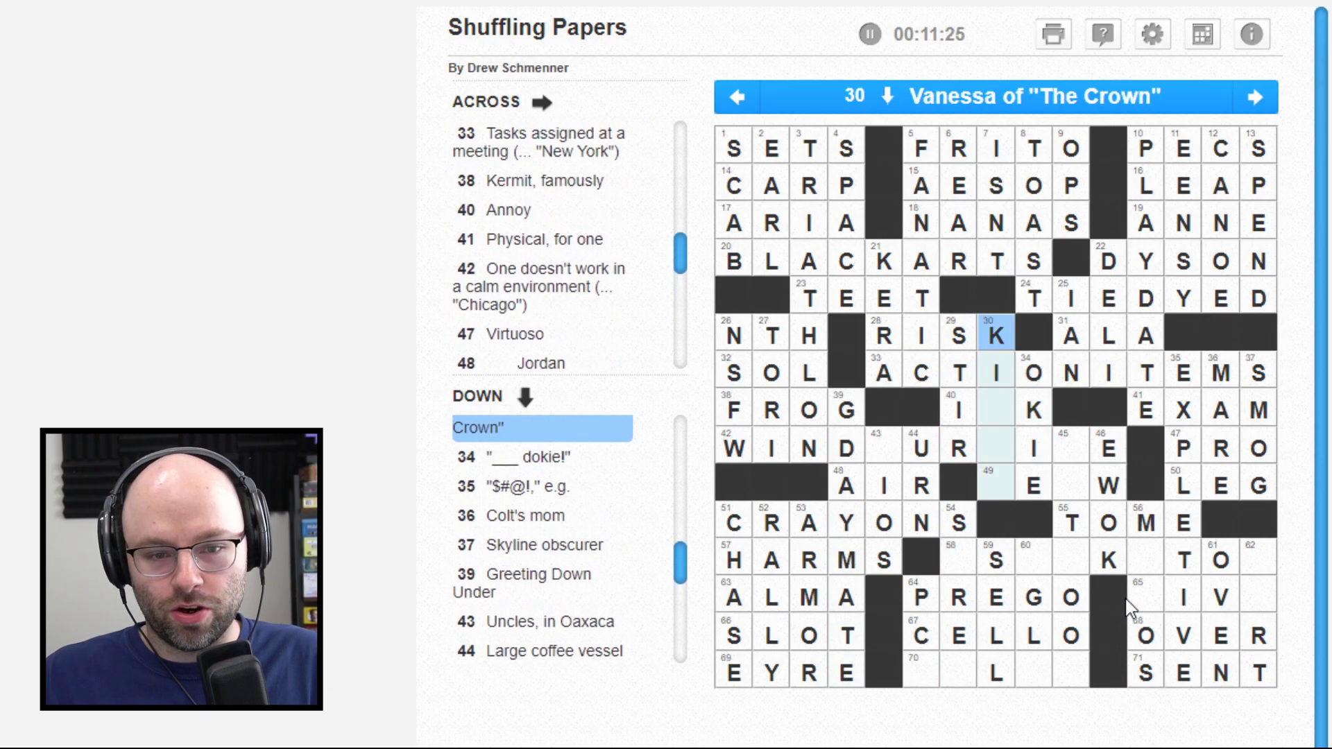
pyautogui.press('Down')
pyautogui.press('Down')
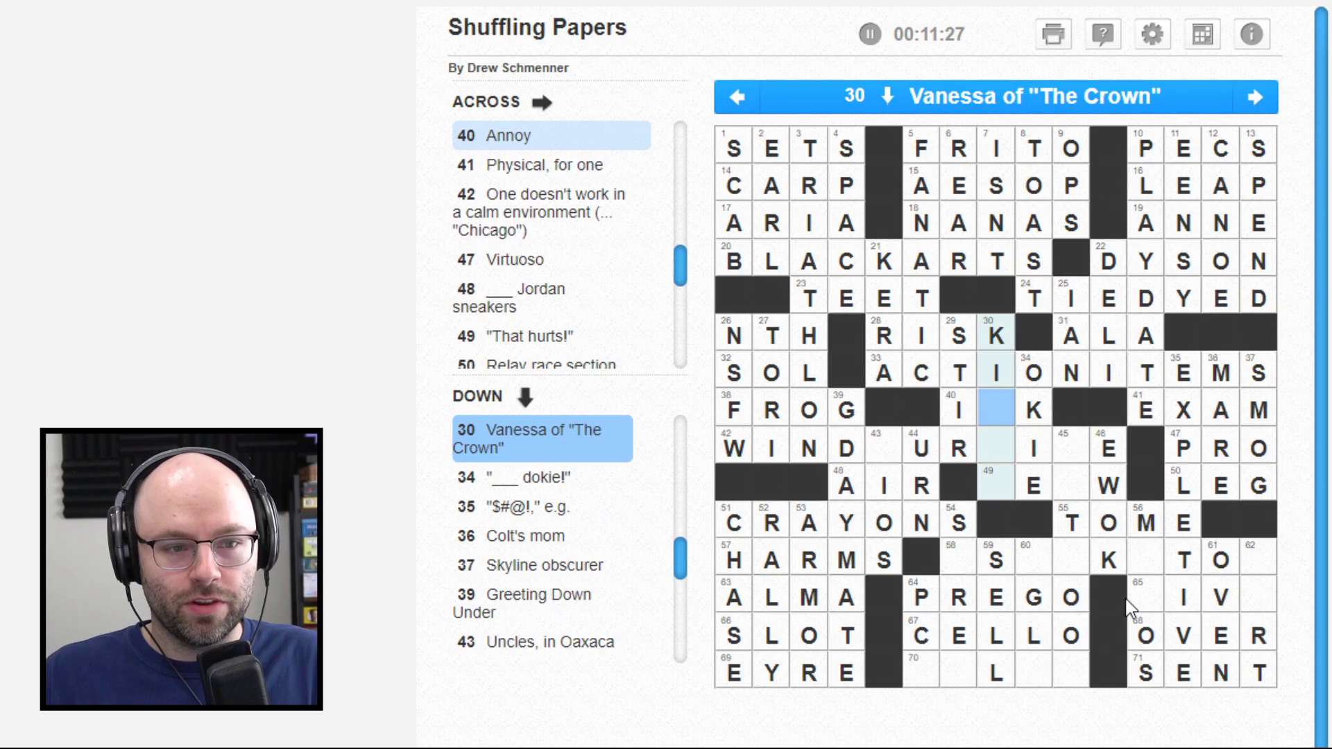
pyautogui.write('R')
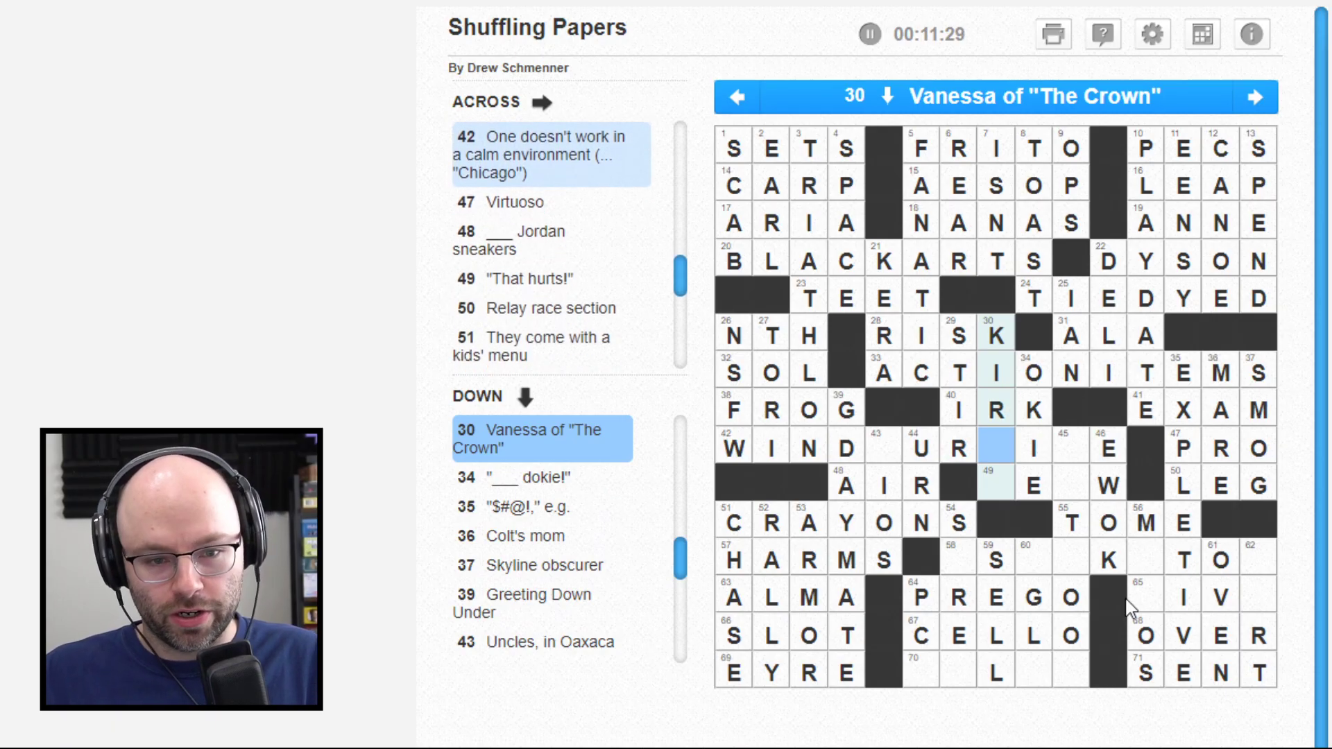
pyautogui.press('Up')
pyautogui.press('Up')
pyautogui.press('Up')
pyautogui.press('Down')
pyautogui.press('Down')
pyautogui.press('Down')
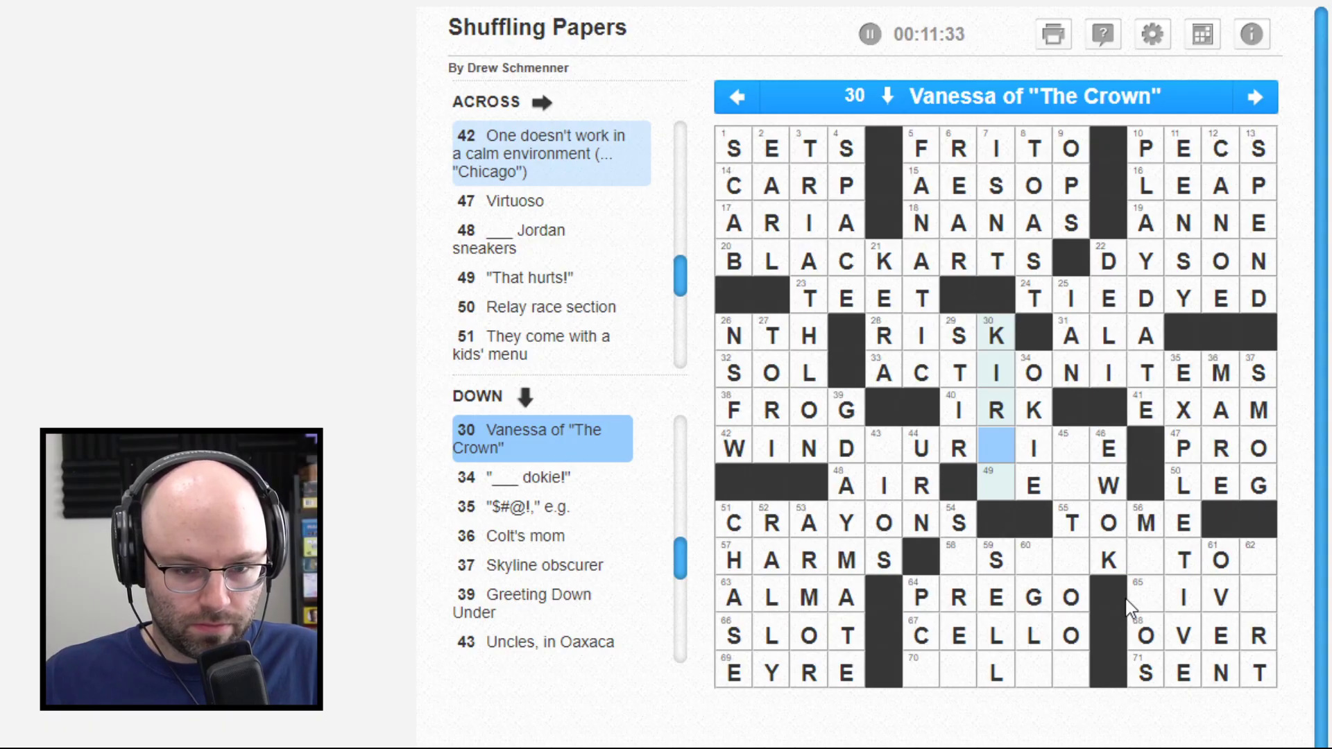
# Step: Add T and B to complete WIND TURBINE at 42 Across
pyautogui.press('Left')
pyautogui.press('Left')
pyautogui.press('Left')
pyautogui.write('T')
pyautogui.press('Left')
pyautogui.write('B')
pyautogui.press('Right')
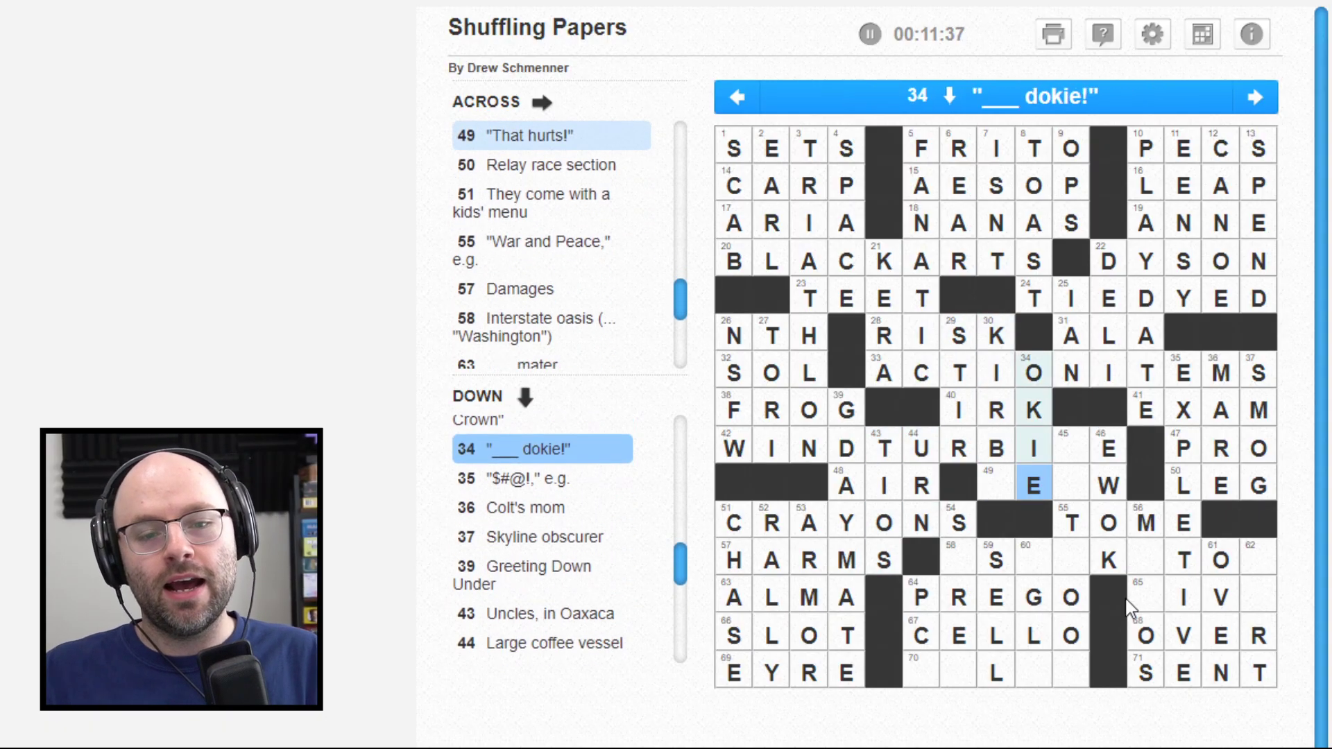
pyautogui.press('Up')
pyautogui.press('Right')
pyautogui.press('Down')
pyautogui.press('Left')
pyautogui.press('Left')
pyautogui.write('Y')
# Step: Enter Y and O at square 49, finishing KIRBY and YEOW
pyautogui.press('Down')
pyautogui.press('Down')
pyautogui.press('Down')
pyautogui.press('Left')
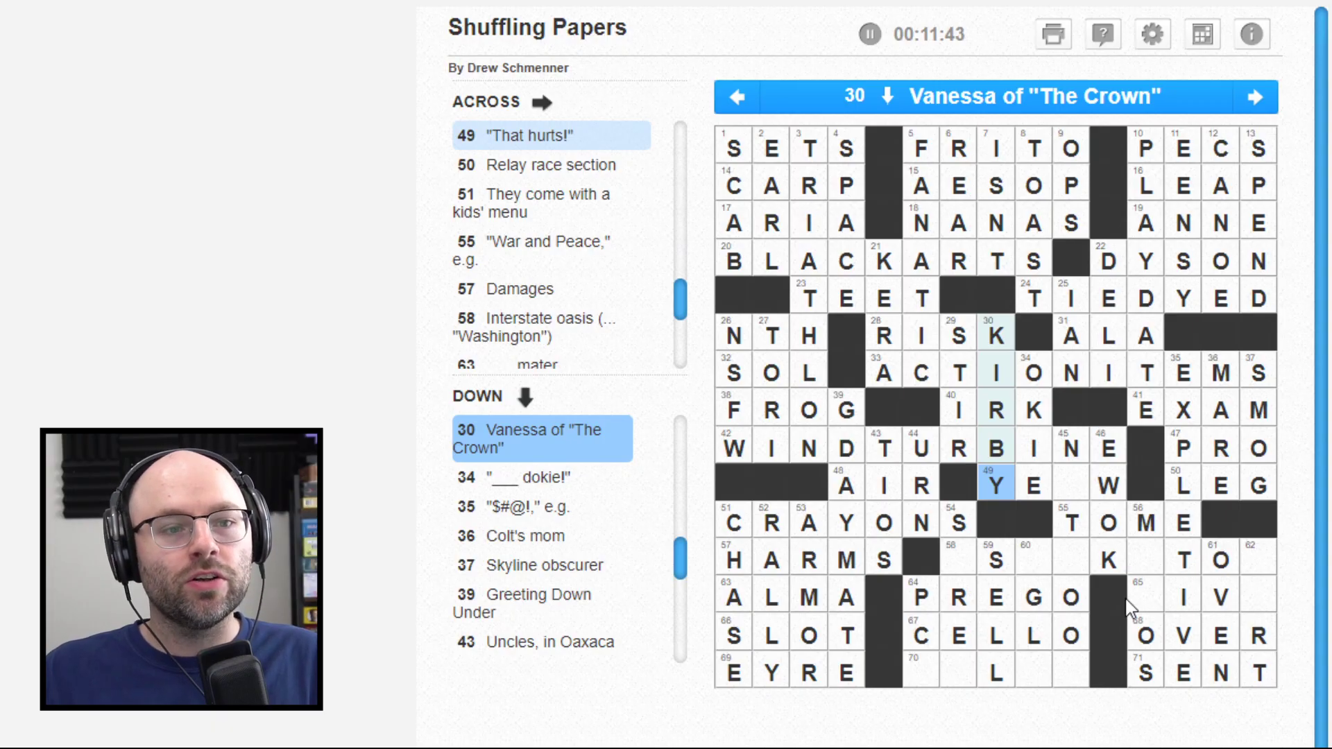
pyautogui.press('Right')
pyautogui.press('Right')
pyautogui.write('O')
pyautogui.press('Up')
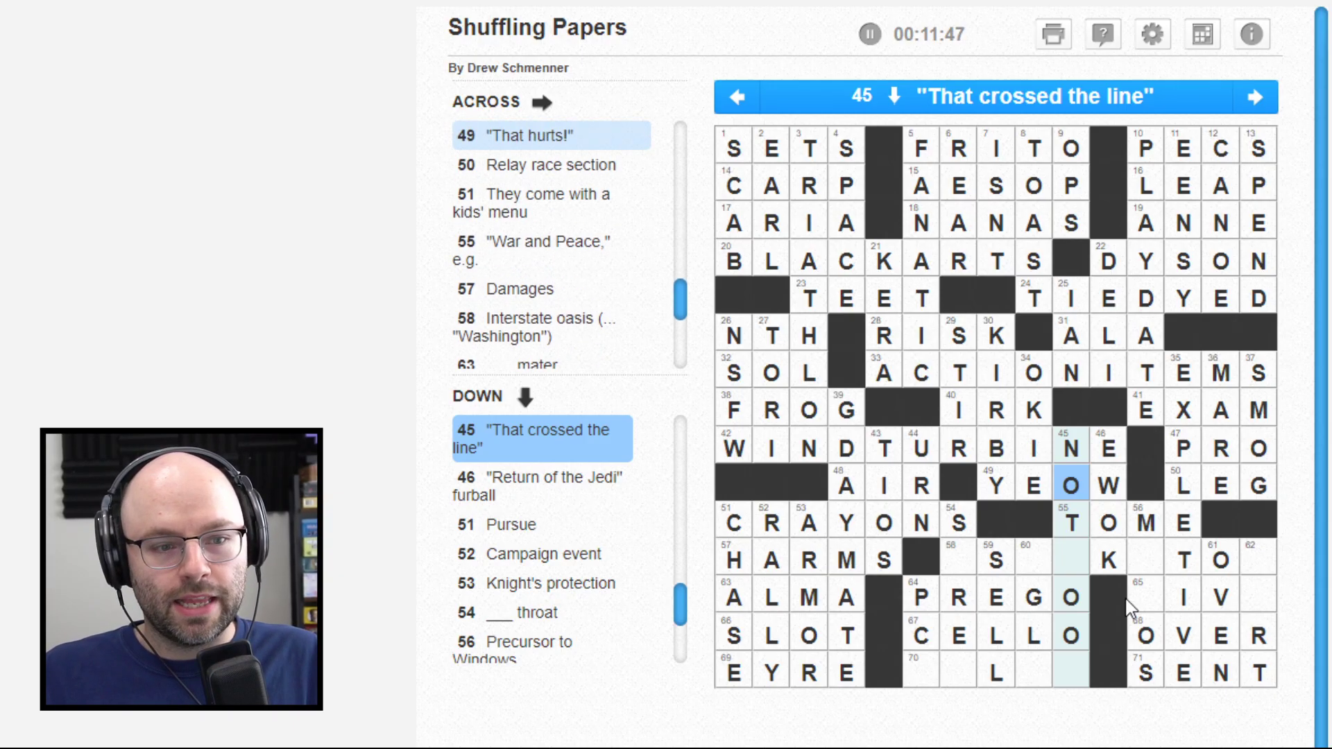
# Step: Add G and D to complete NOTGOOD at 45 Down
pyautogui.press('Down')
pyautogui.press('Down')
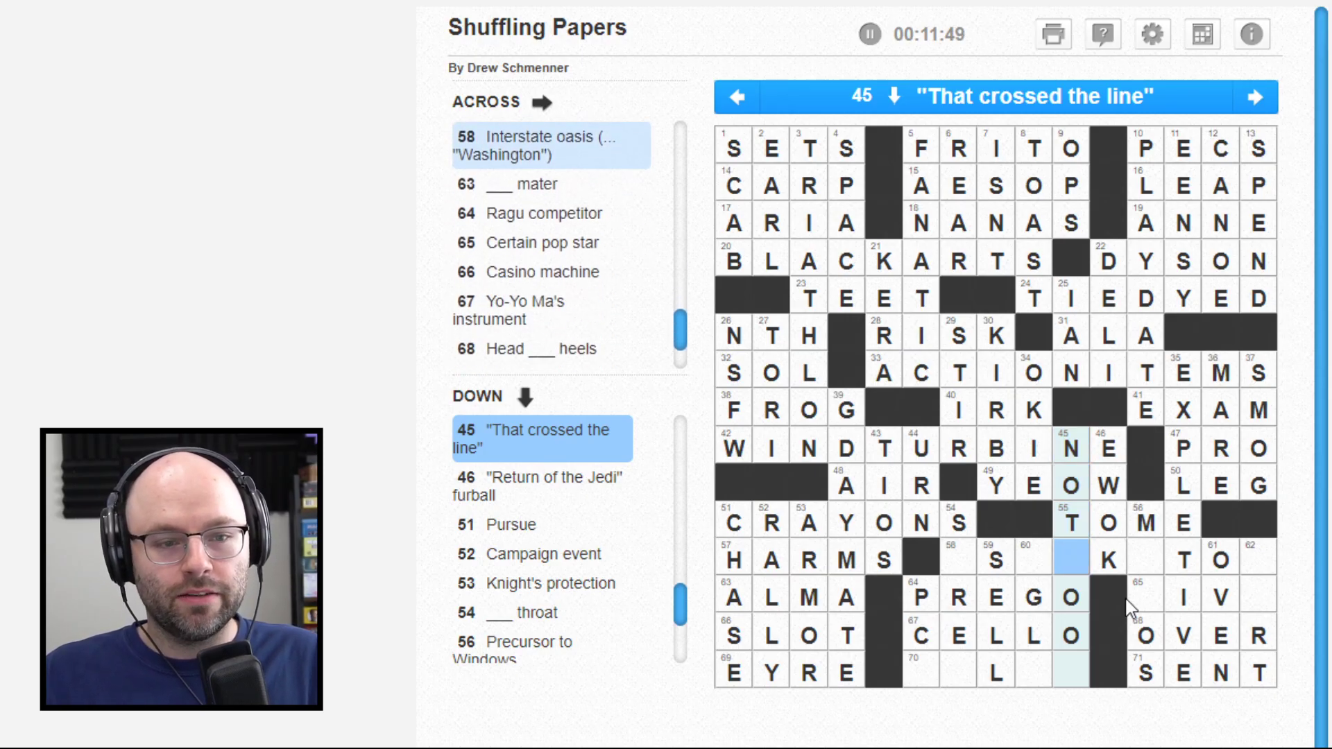
pyautogui.write('G')
pyautogui.press('Down')
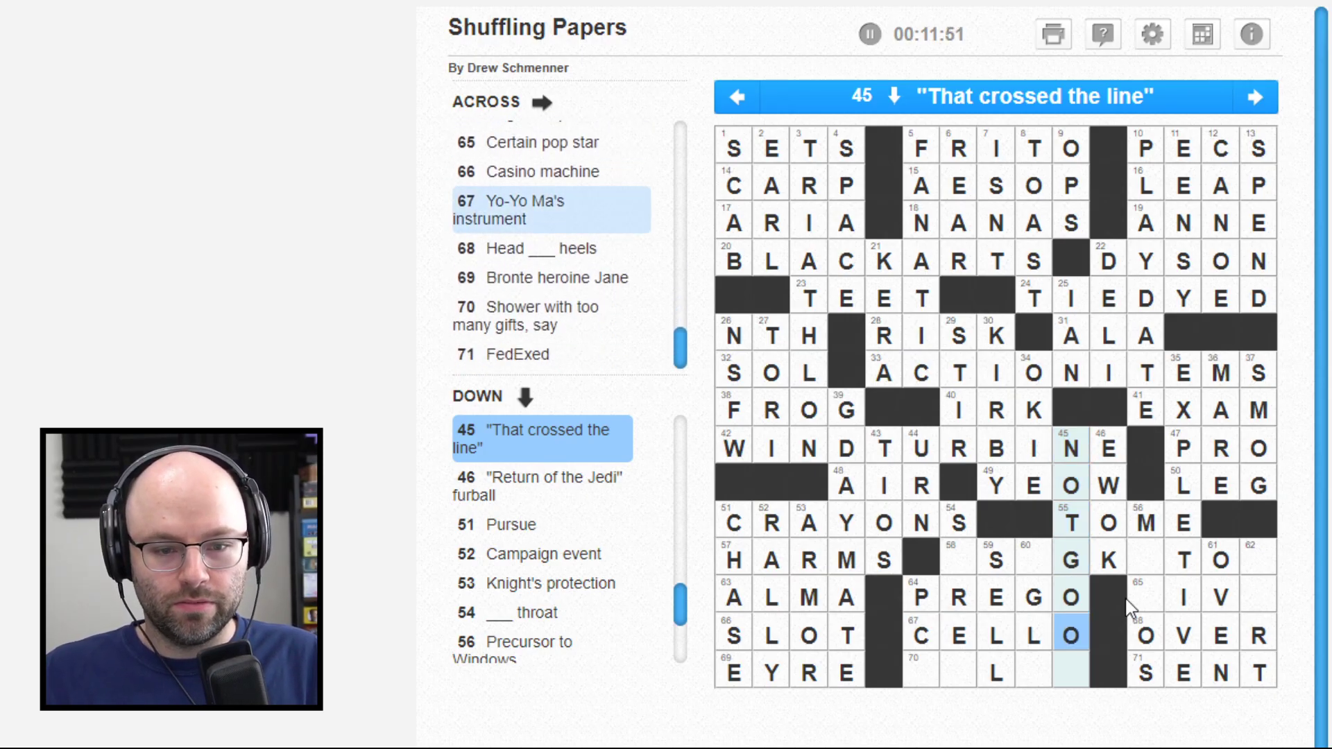
pyautogui.press('Down')
pyautogui.write('D')
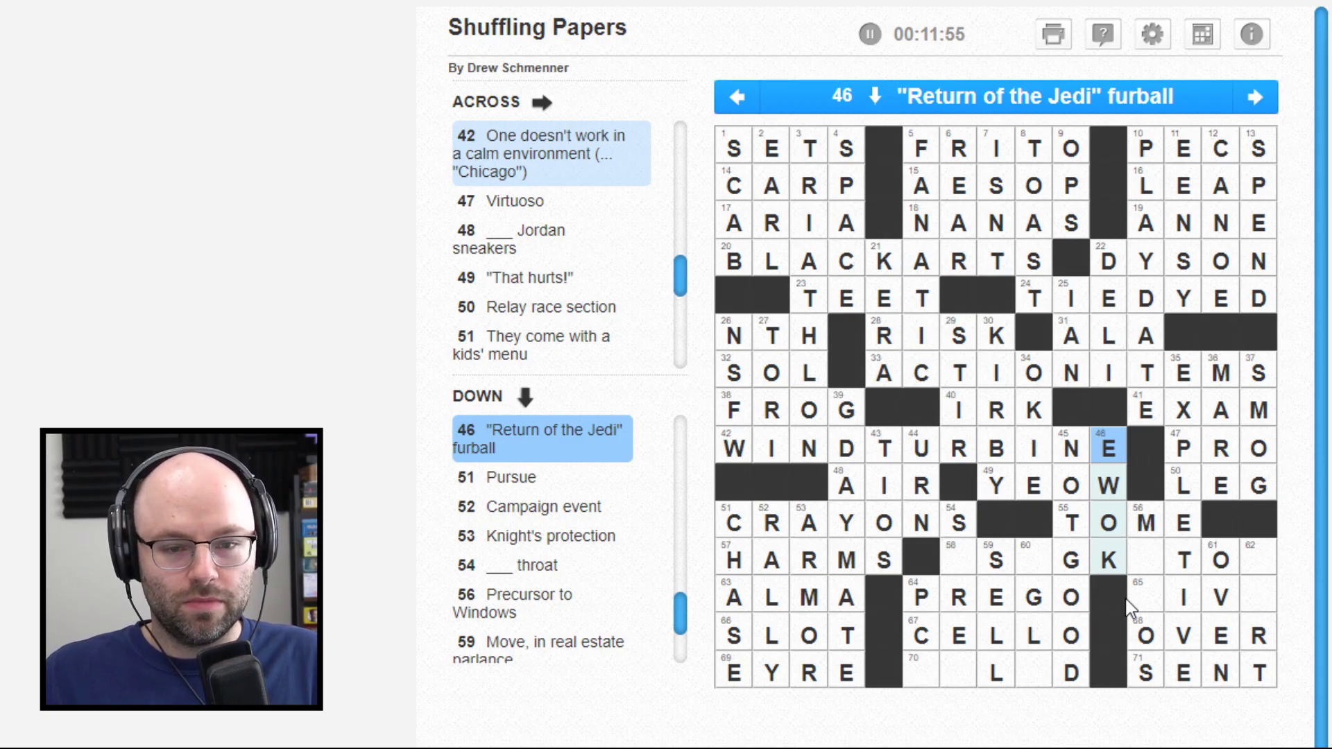
pyautogui.press('Down')
pyautogui.press('Down')
pyautogui.press('Down')
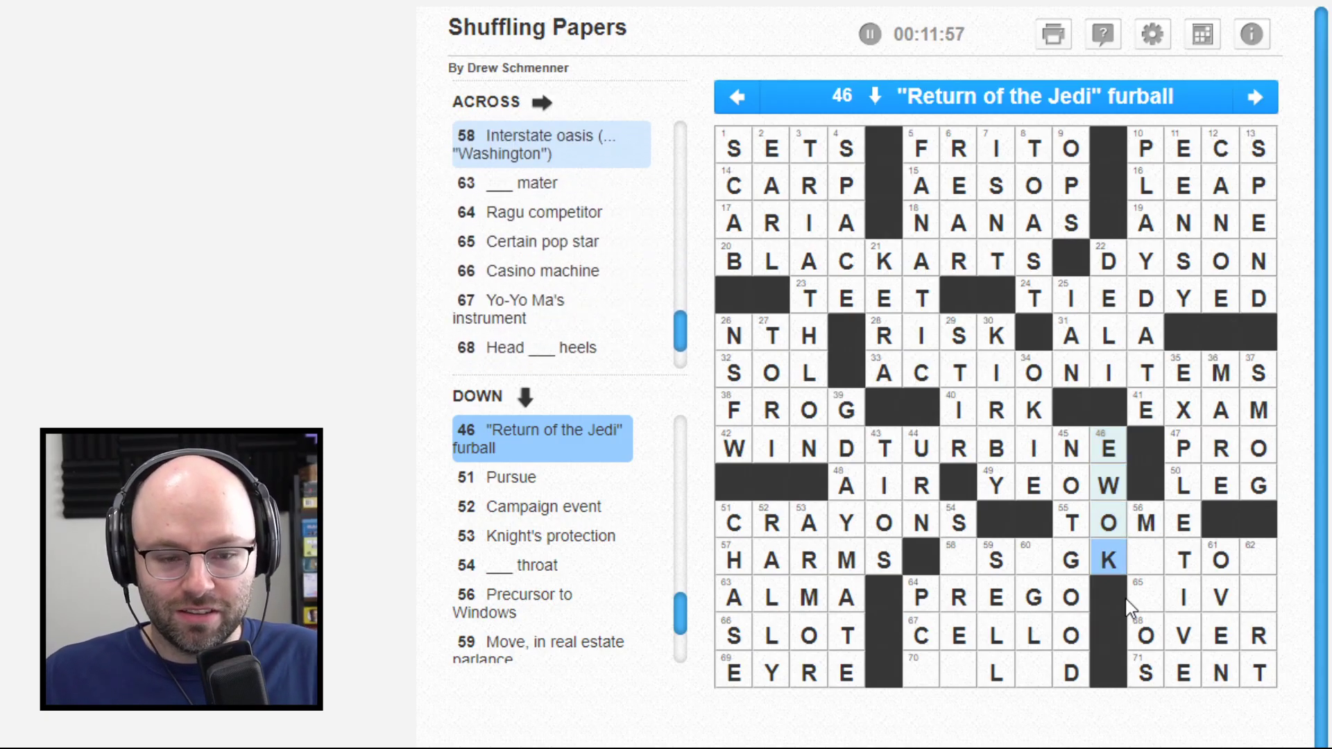
pyautogui.press('Left')
pyautogui.press('Left')
pyautogui.press('Left')
pyautogui.press('Left')
pyautogui.press('Down')
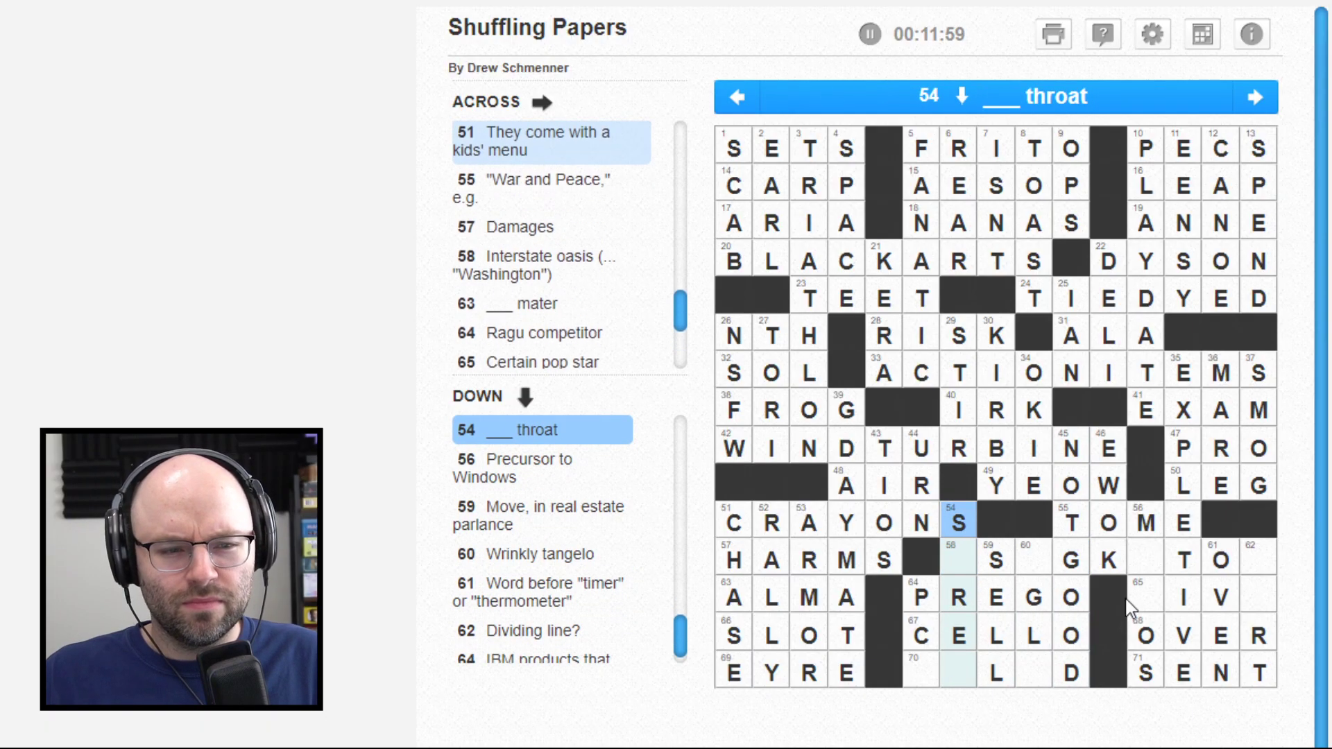
pyautogui.press('Down')
pyautogui.press('Down')
pyautogui.press('Left')
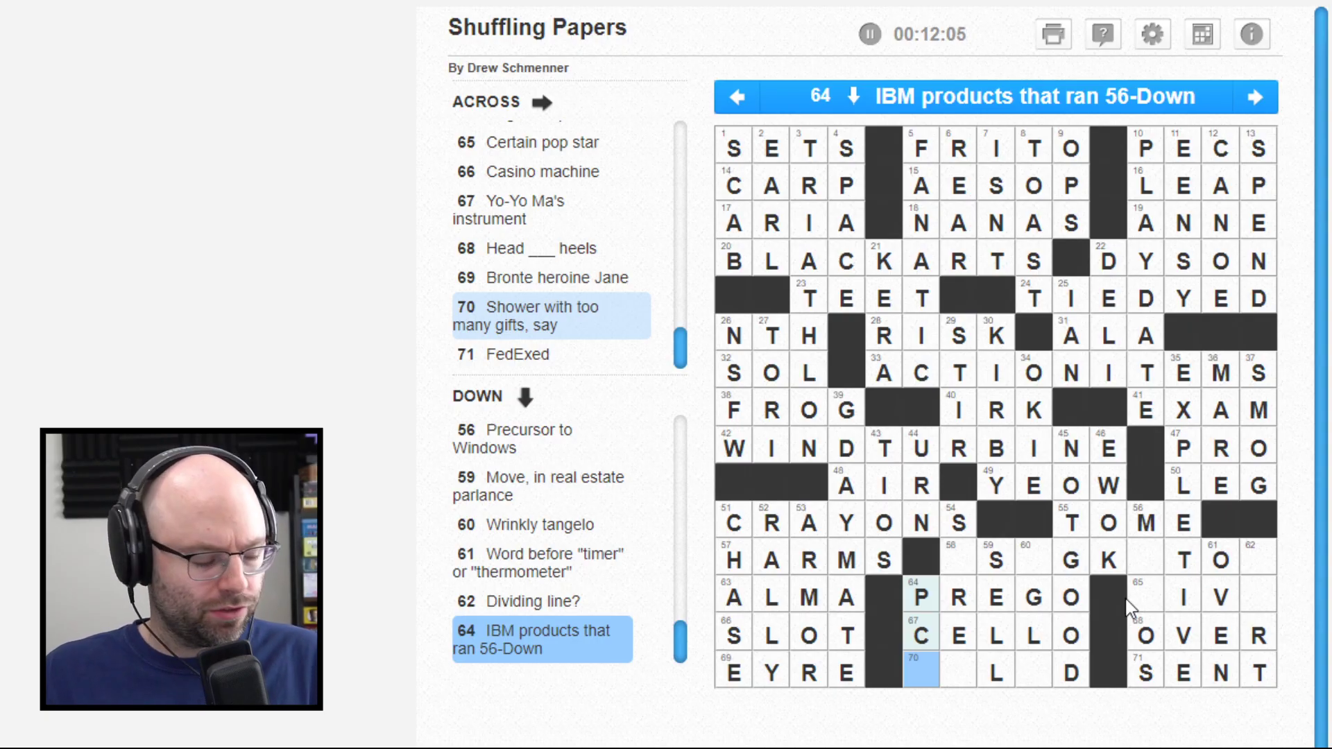
# Step: Enter UGLL down 60 Down, then overwrite the last L with Y for UGLY
pyautogui.press('Right')
pyautogui.press('Right')
pyautogui.press('Right')
pyautogui.press('Up')
pyautogui.press('Up')
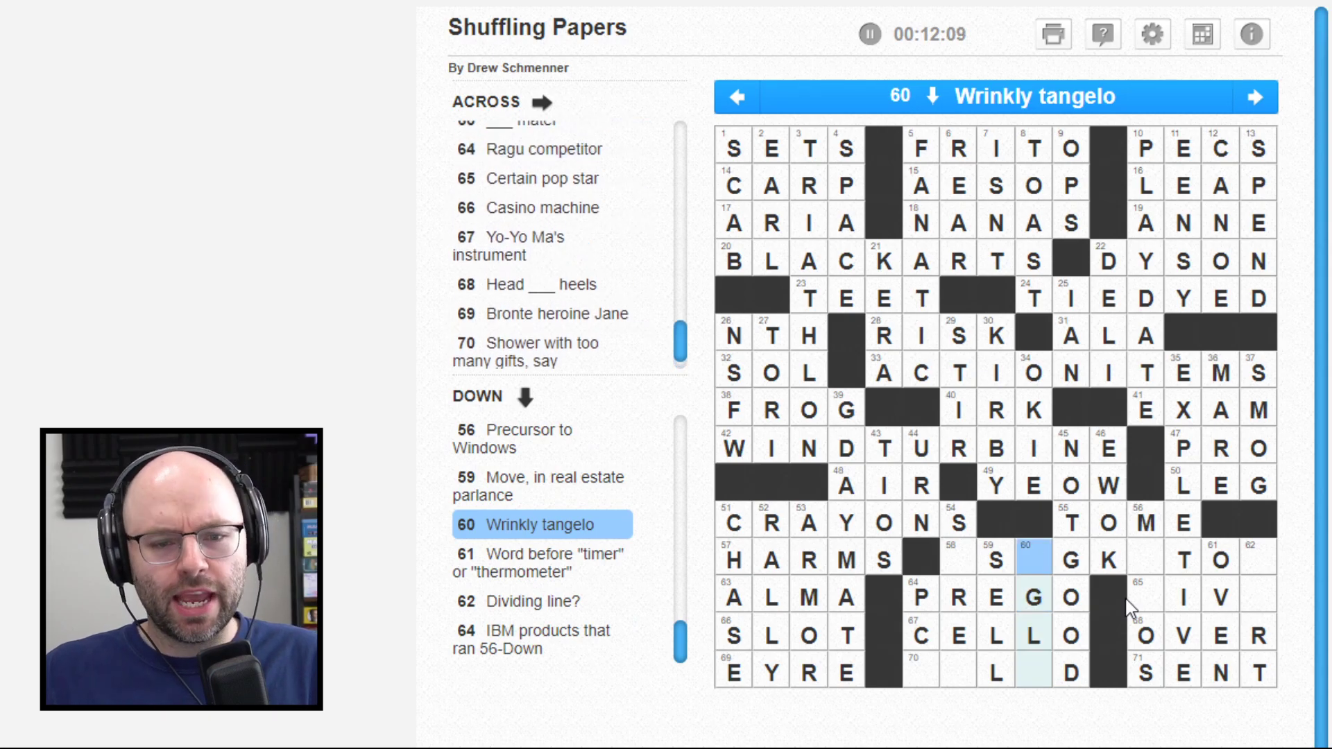
pyautogui.press('Up')
pyautogui.write('UGLL')
pyautogui.press('Left')
pyautogui.press('Left')
pyautogui.press('Left')
pyautogui.press('Left')
pyautogui.press('Left')
pyautogui.press('Left')
pyautogui.press('Down')
pyautogui.press('Down')
pyautogui.press('Down')
pyautogui.press('Left')
pyautogui.press('Left')
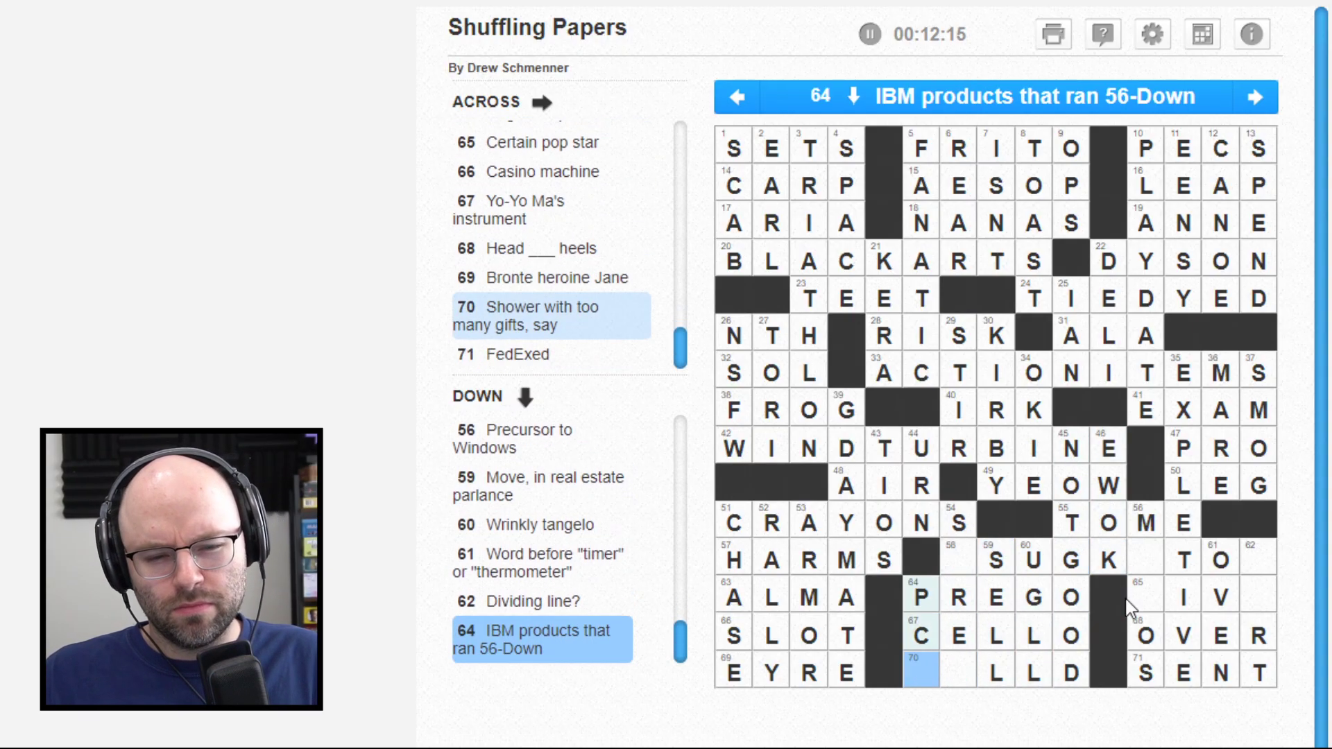
pyautogui.press('Right')
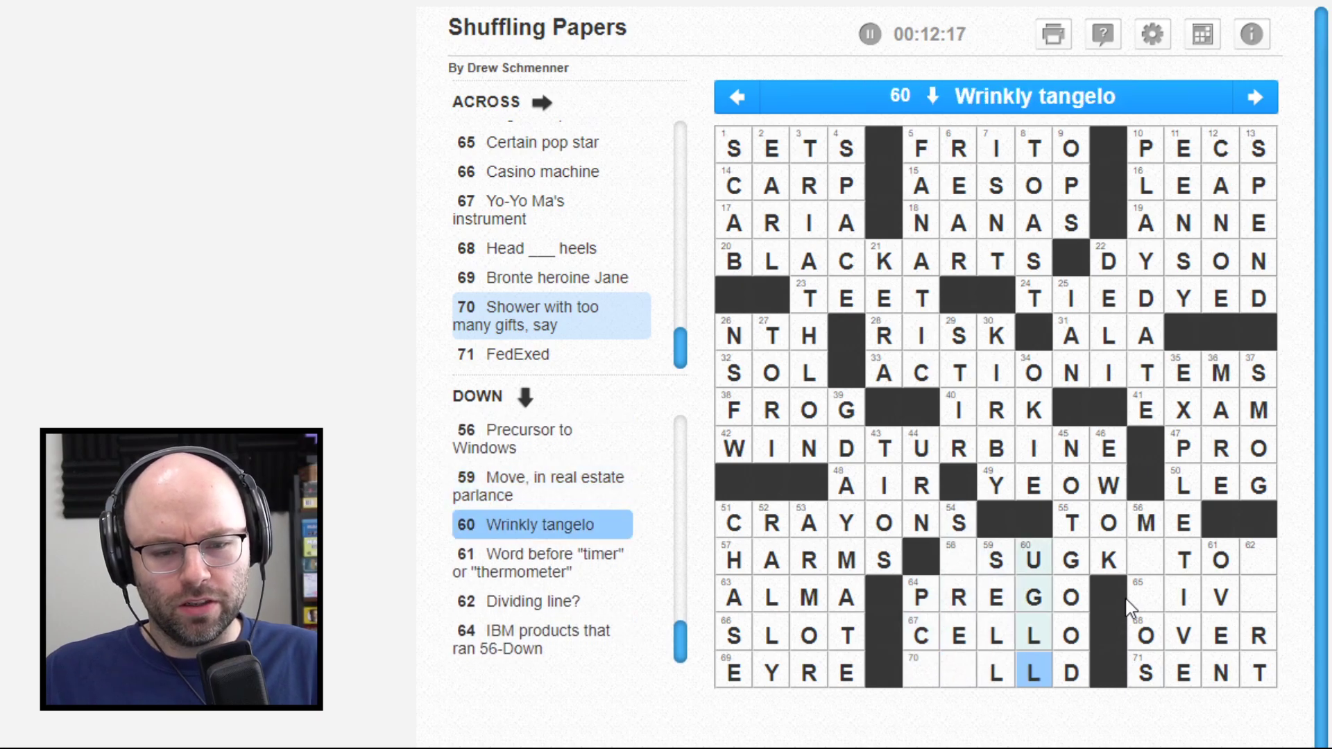
pyautogui.write('y')
pyautogui.press('Left')
pyautogui.press('Left')
pyautogui.press('Left')
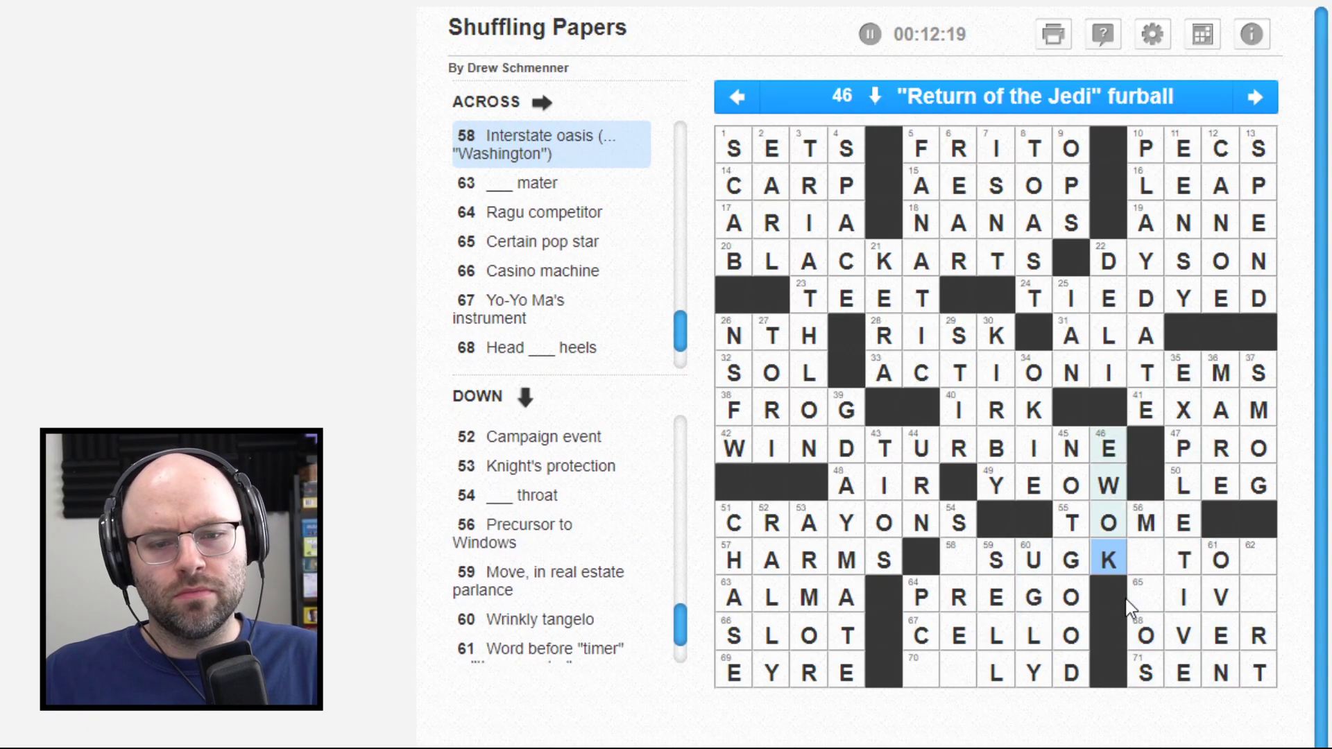
pyautogui.press('Tab')
pyautogui.press('Up')
pyautogui.hotkey('shift', 'Tab')
pyautogui.press('Left')
pyautogui.press('Left')
pyautogui.press('Left')
pyautogui.press('Left')
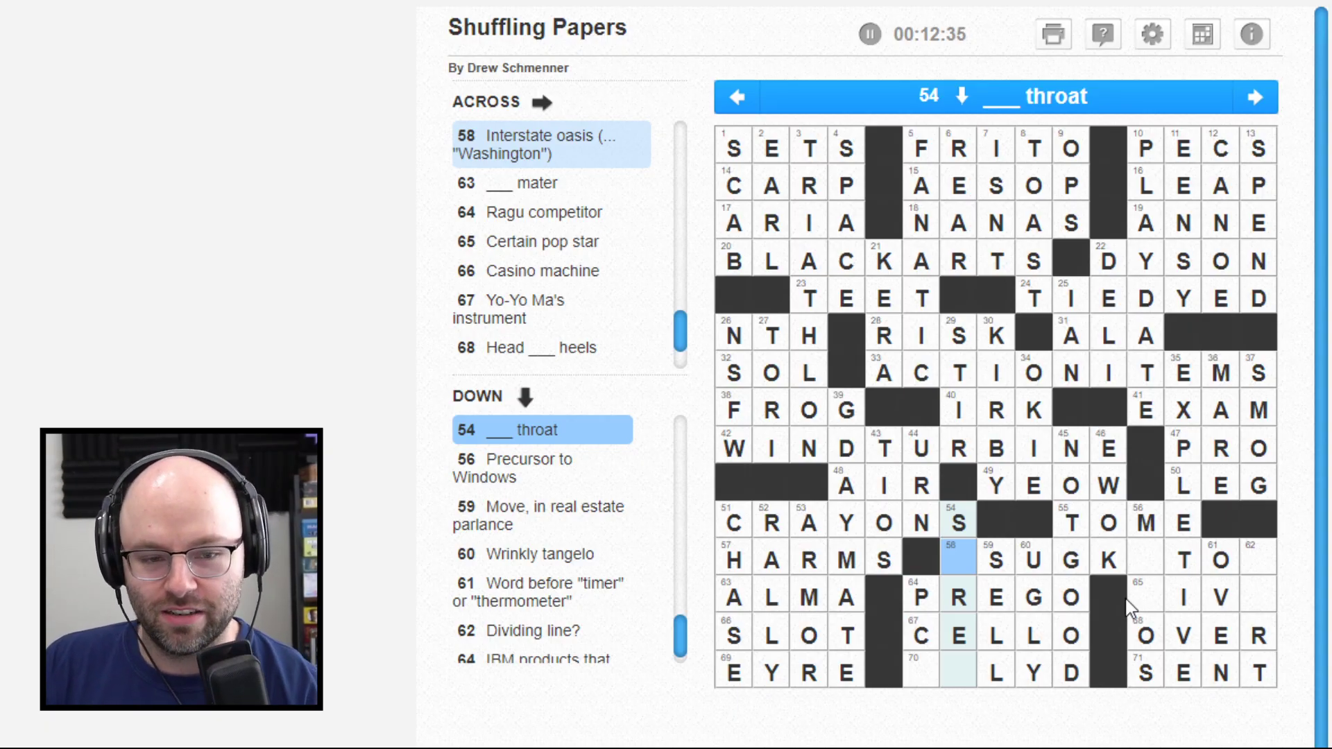
# Step: Finish 56 Down as MACOS, then step through the empty squares of 62 Down
pyautogui.press('Right')
pyautogui.press('Right')
pyautogui.press('Right')
pyautogui.press('Right')
pyautogui.press('Right')
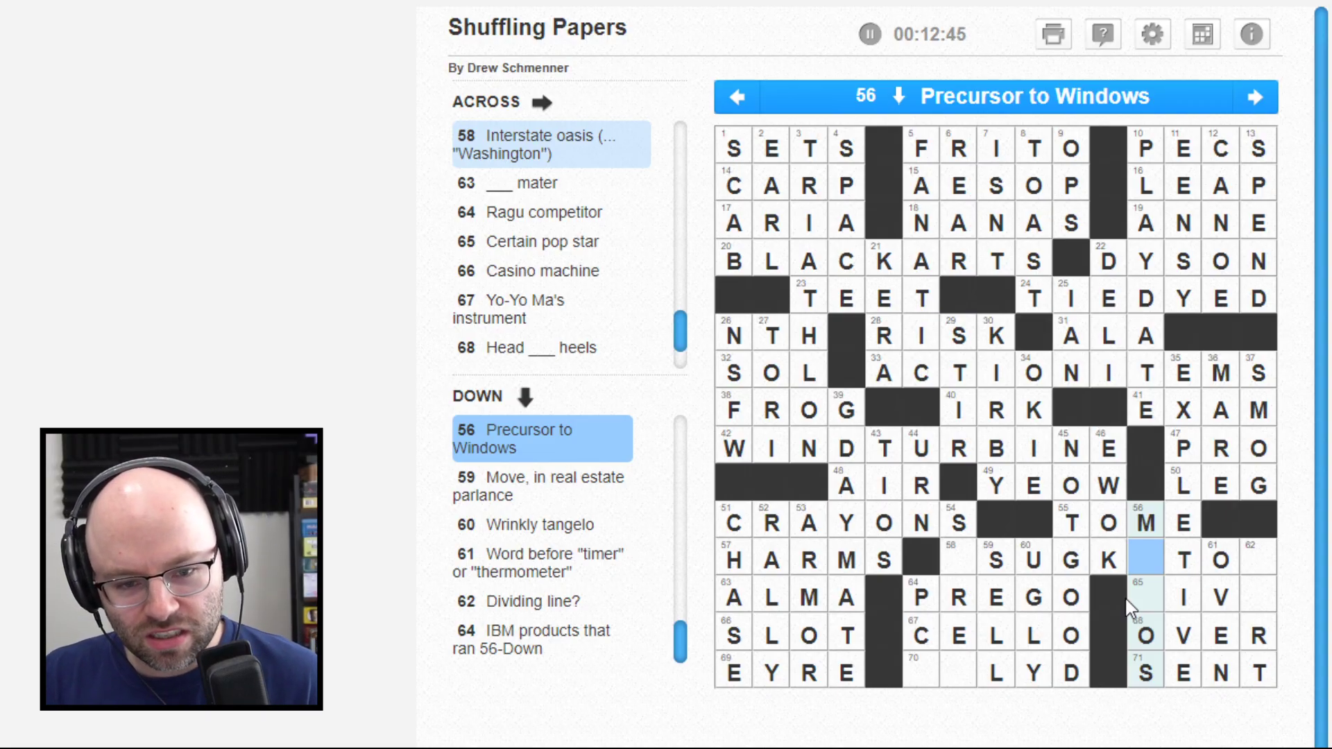
pyautogui.write('AC')
pyautogui.click(1133, 608)
pyautogui.press('Tab')
pyautogui.press('Tab')
pyautogui.press('Tab')
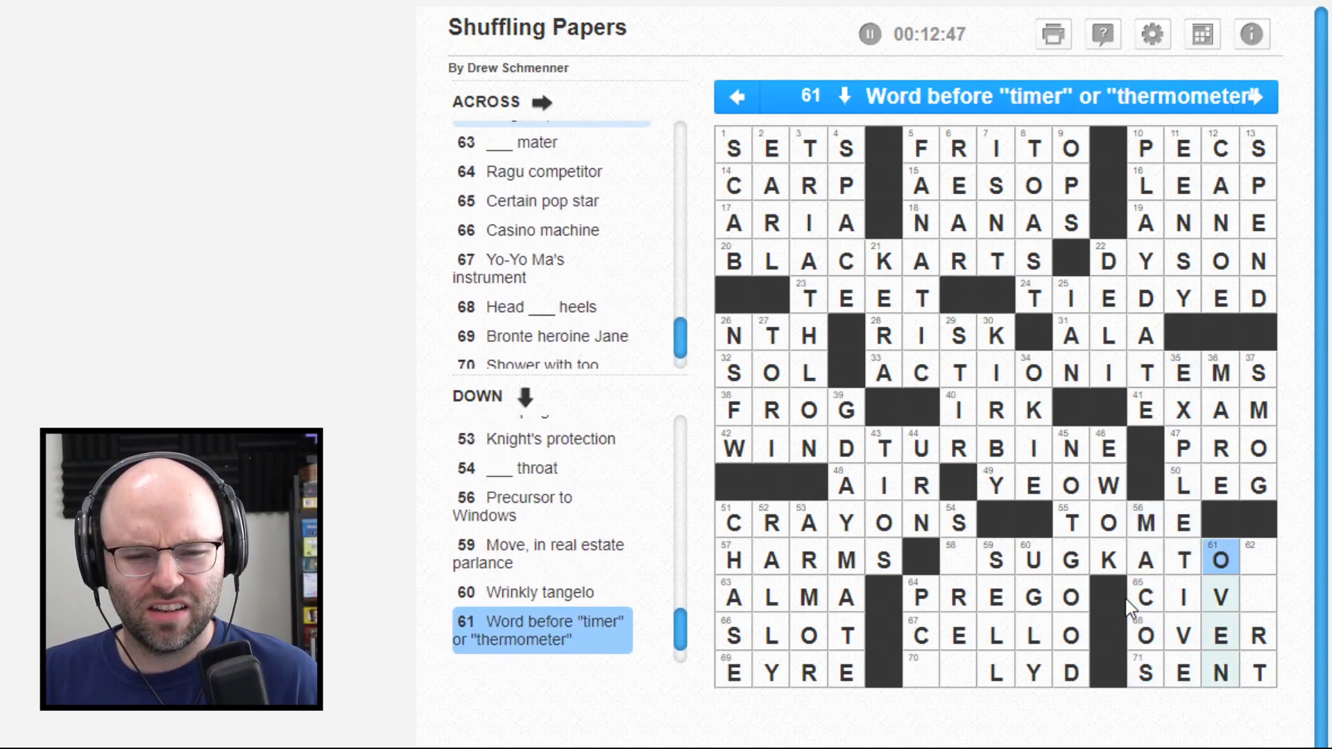
pyautogui.press('Tab')
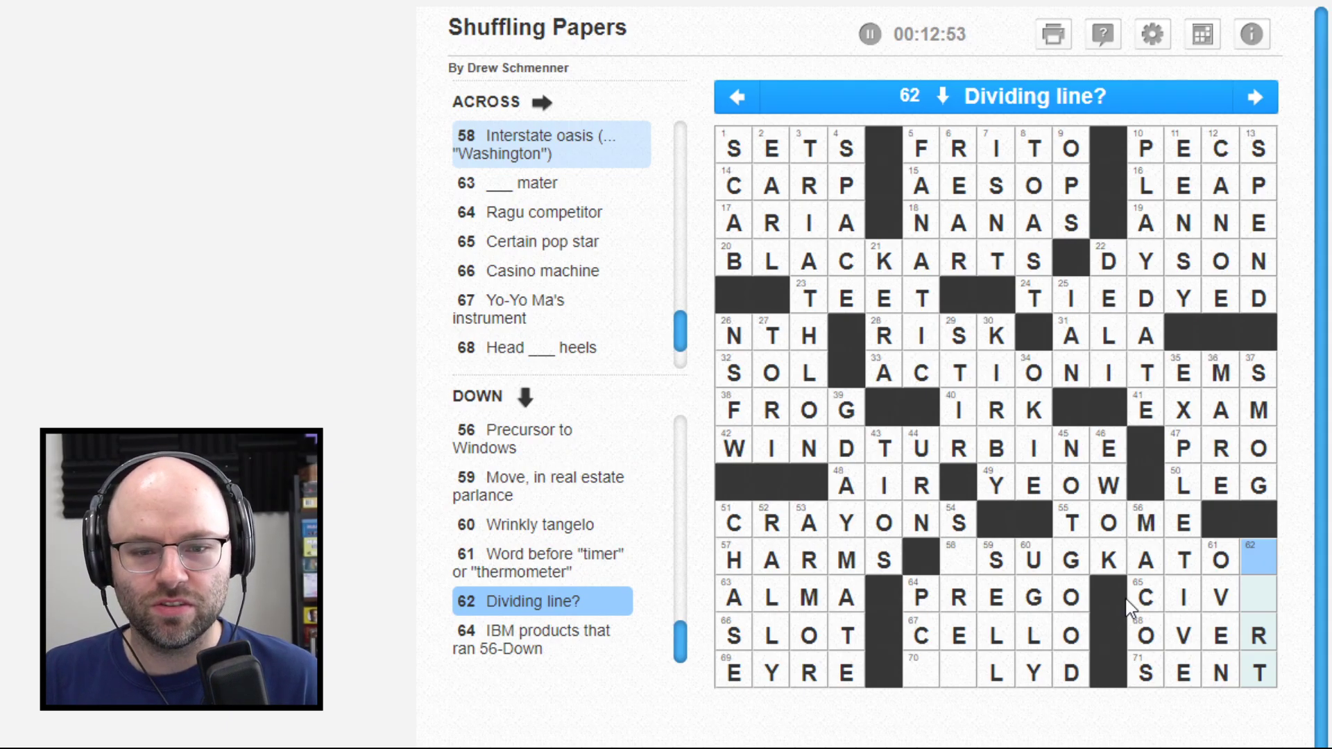
pyautogui.press('Down')
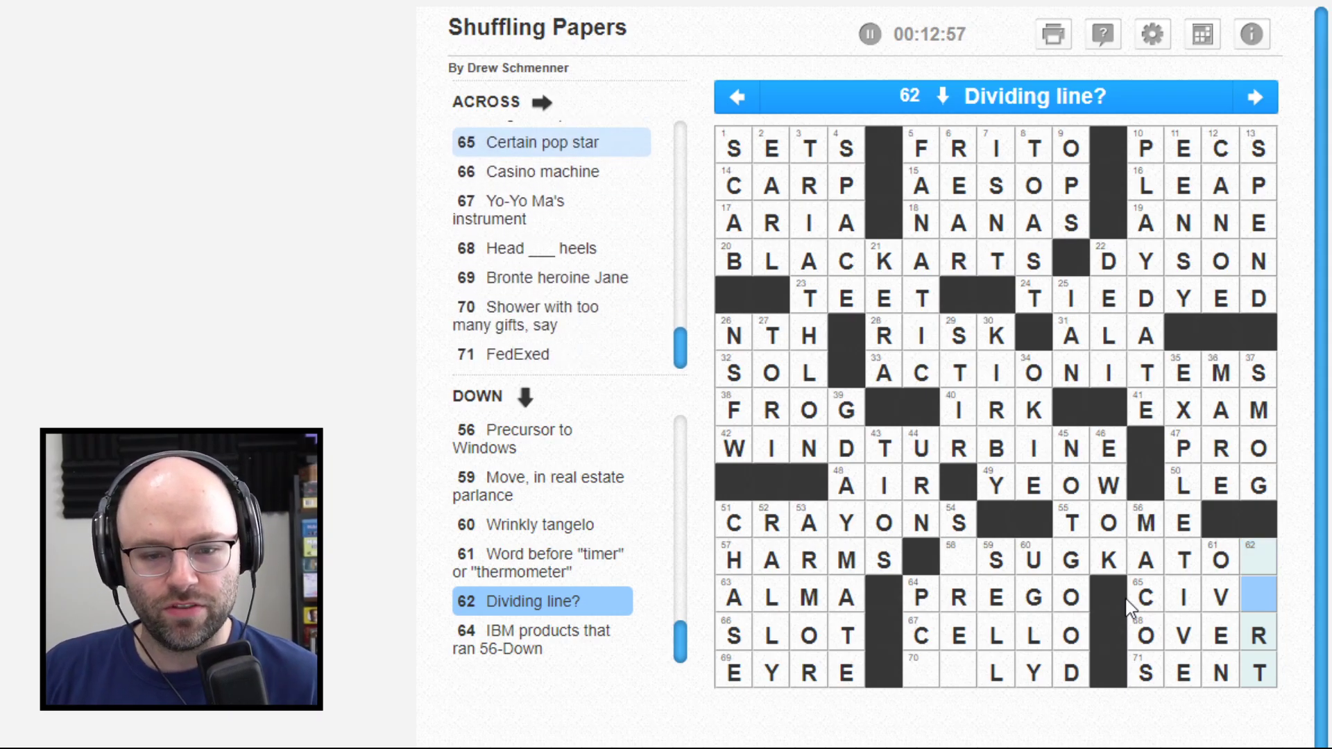
pyautogui.press('Up')
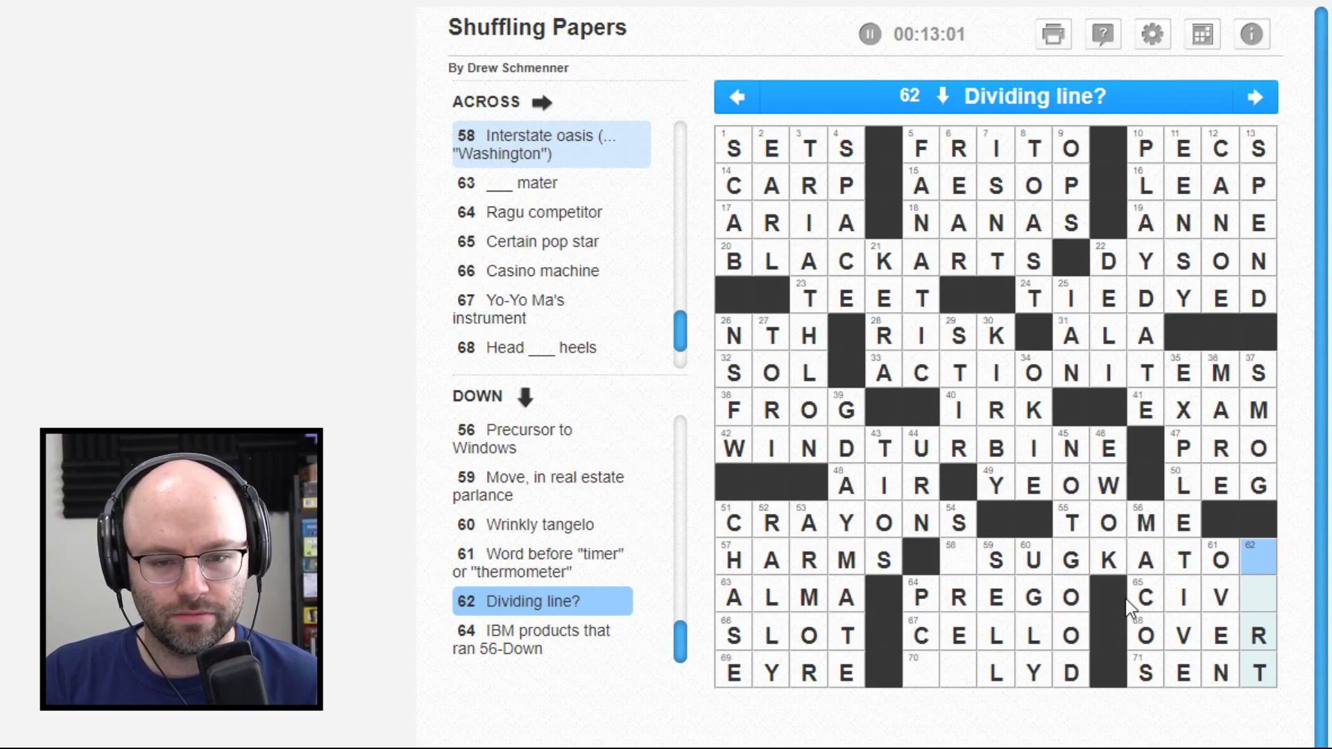
# Step: Complete 54 Down as STREP with the letters TREP
pyautogui.hotkey('shift', 'Tab')
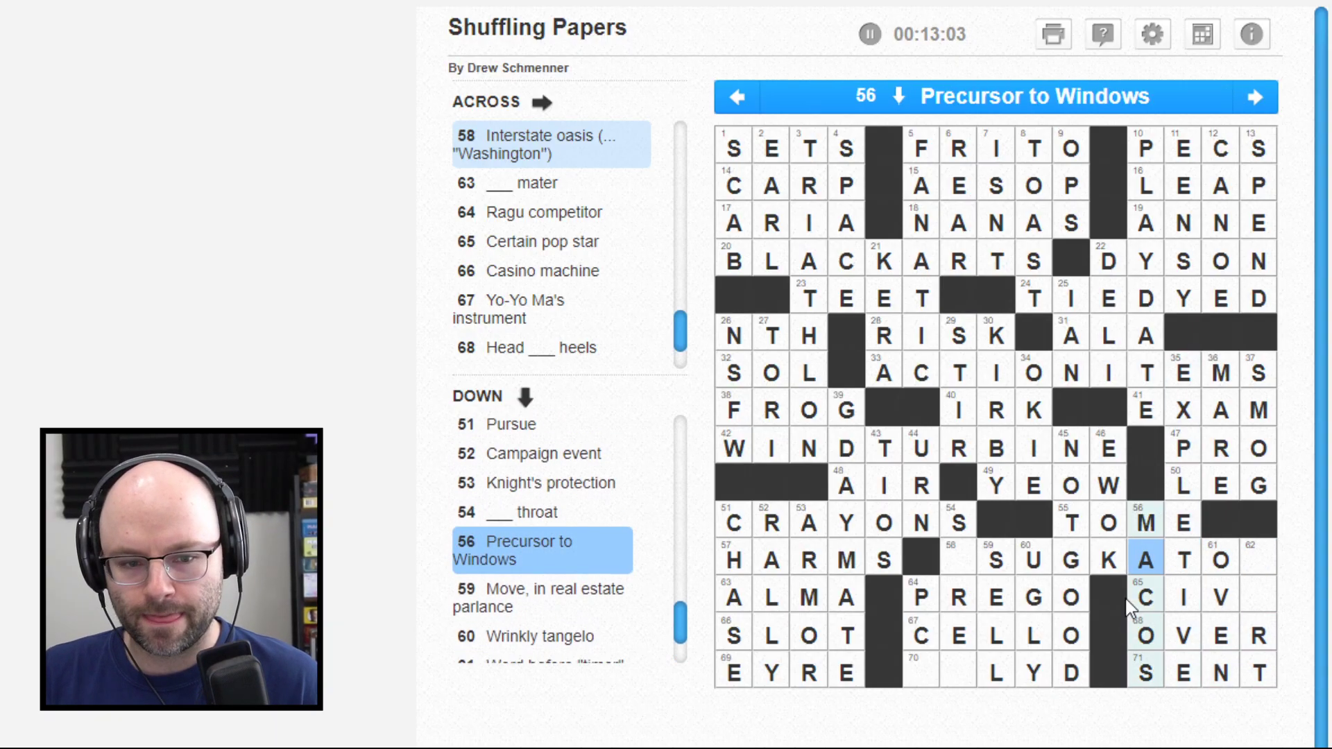
pyautogui.hotkey('shift', 'Tab')
pyautogui.hotkey('shift', 'Tab')
pyautogui.hotkey('shift', 'Tab')
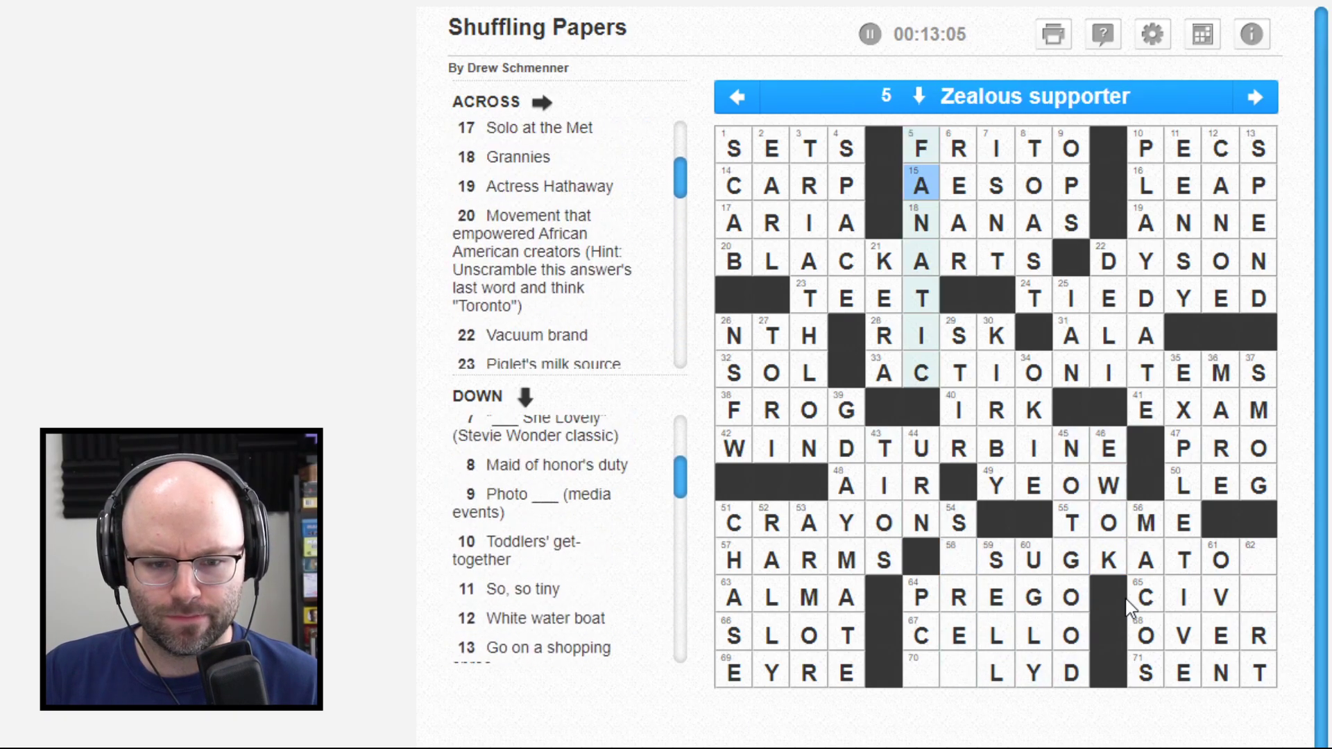
pyautogui.press('Tab')
pyautogui.press('Tab')
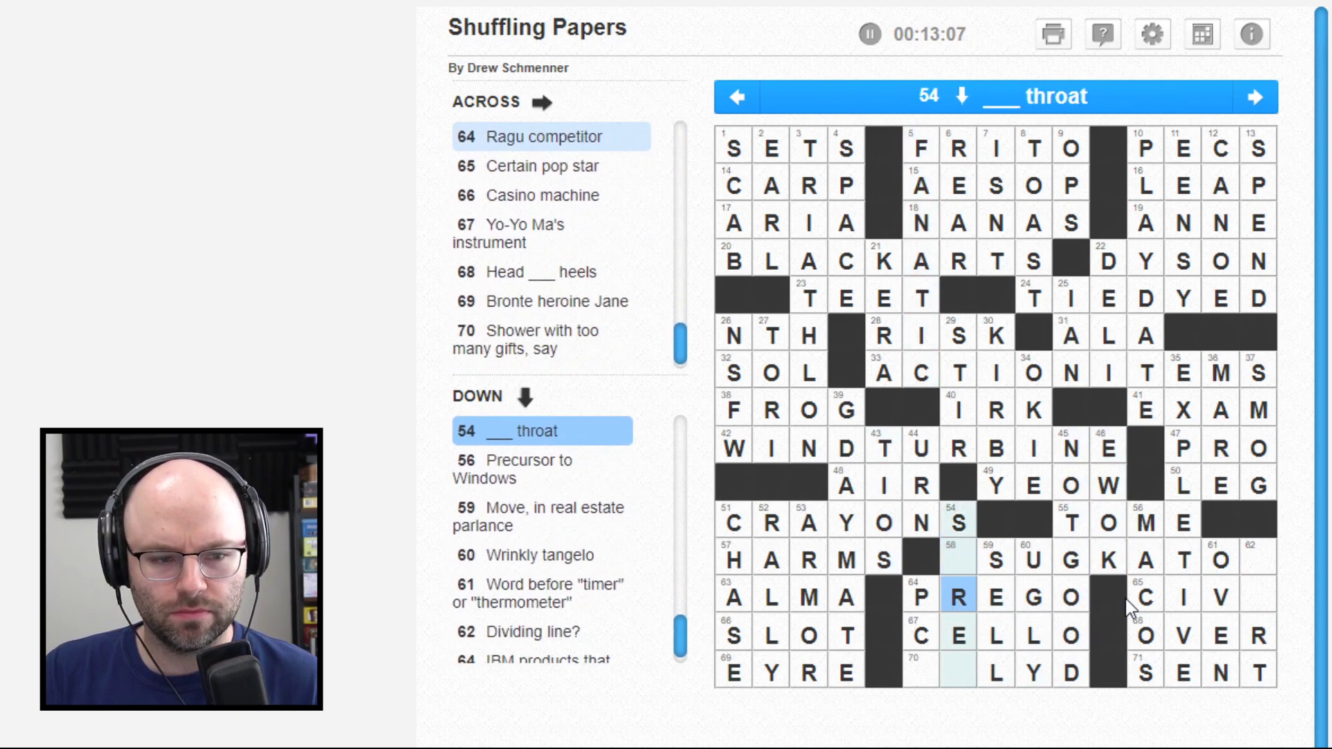
pyautogui.press('Down')
pyautogui.press('Left')
pyautogui.press('Tab')
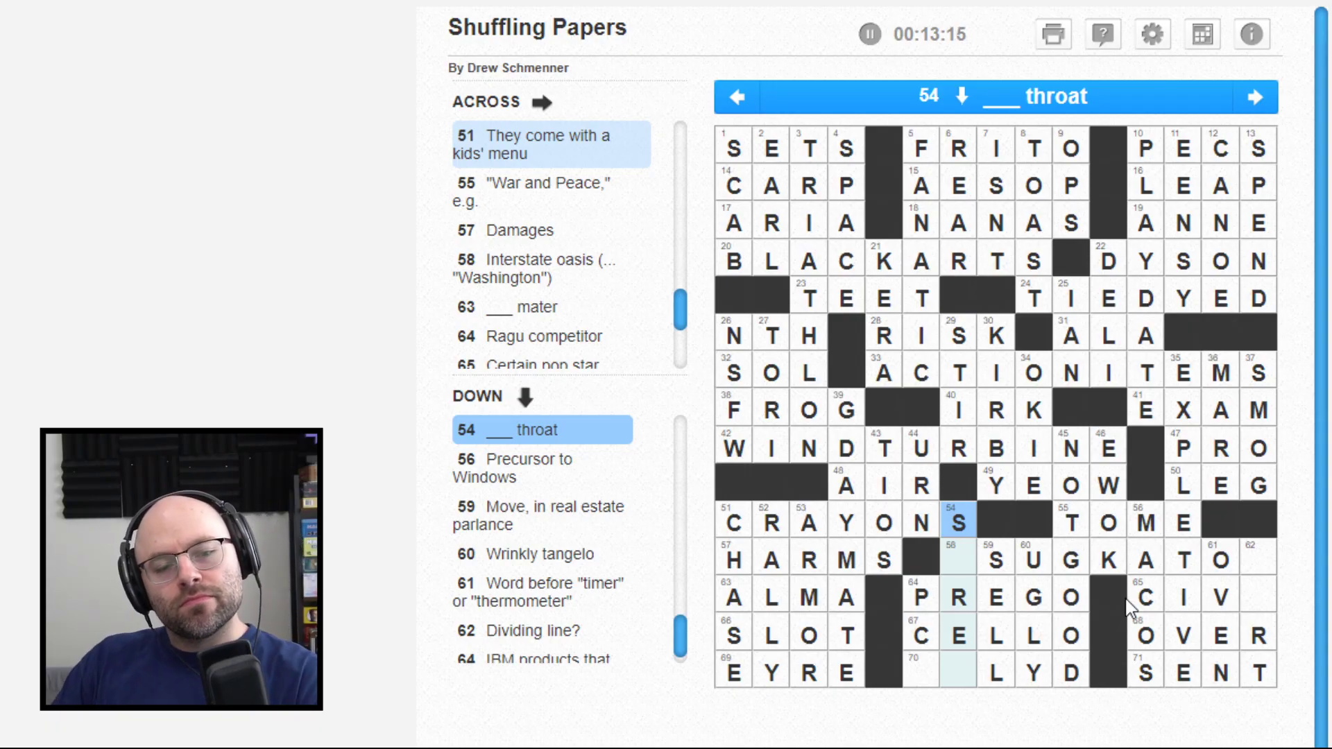
pyautogui.press('Down')
pyautogui.write('T')
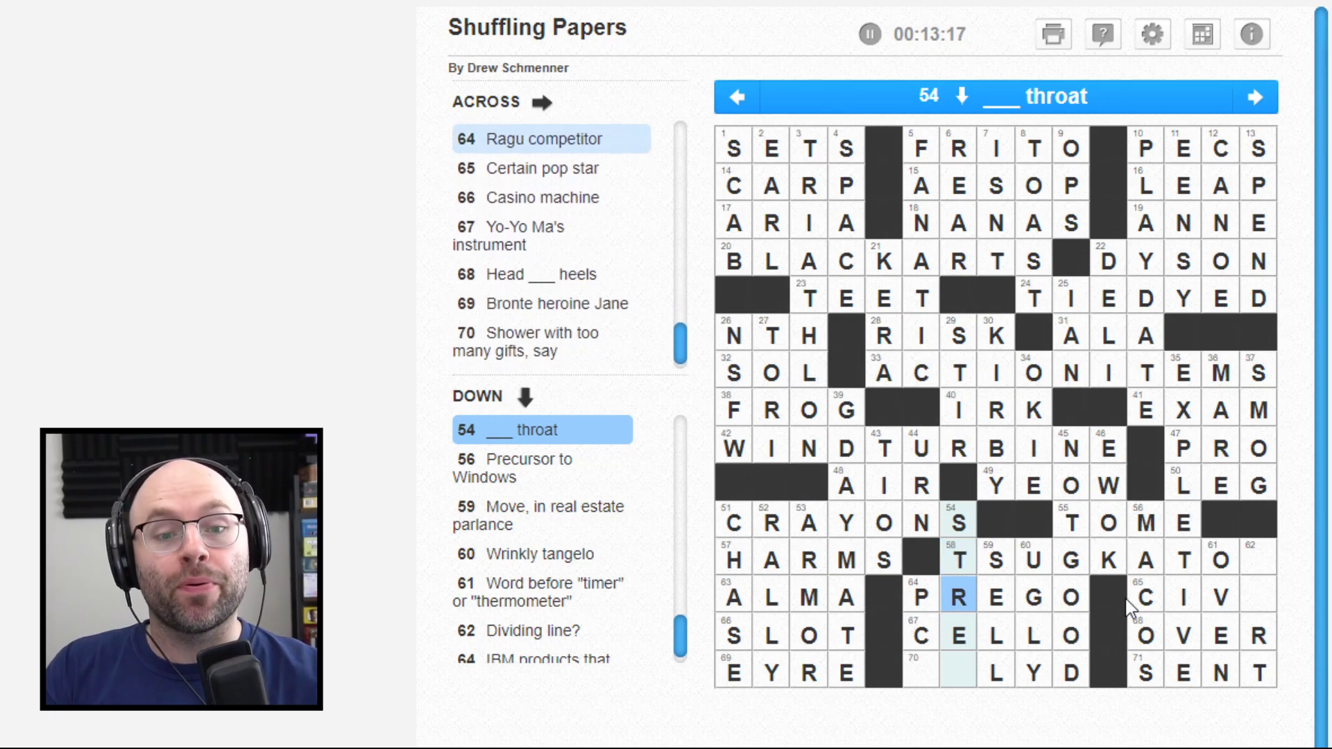
pyautogui.write('REP')
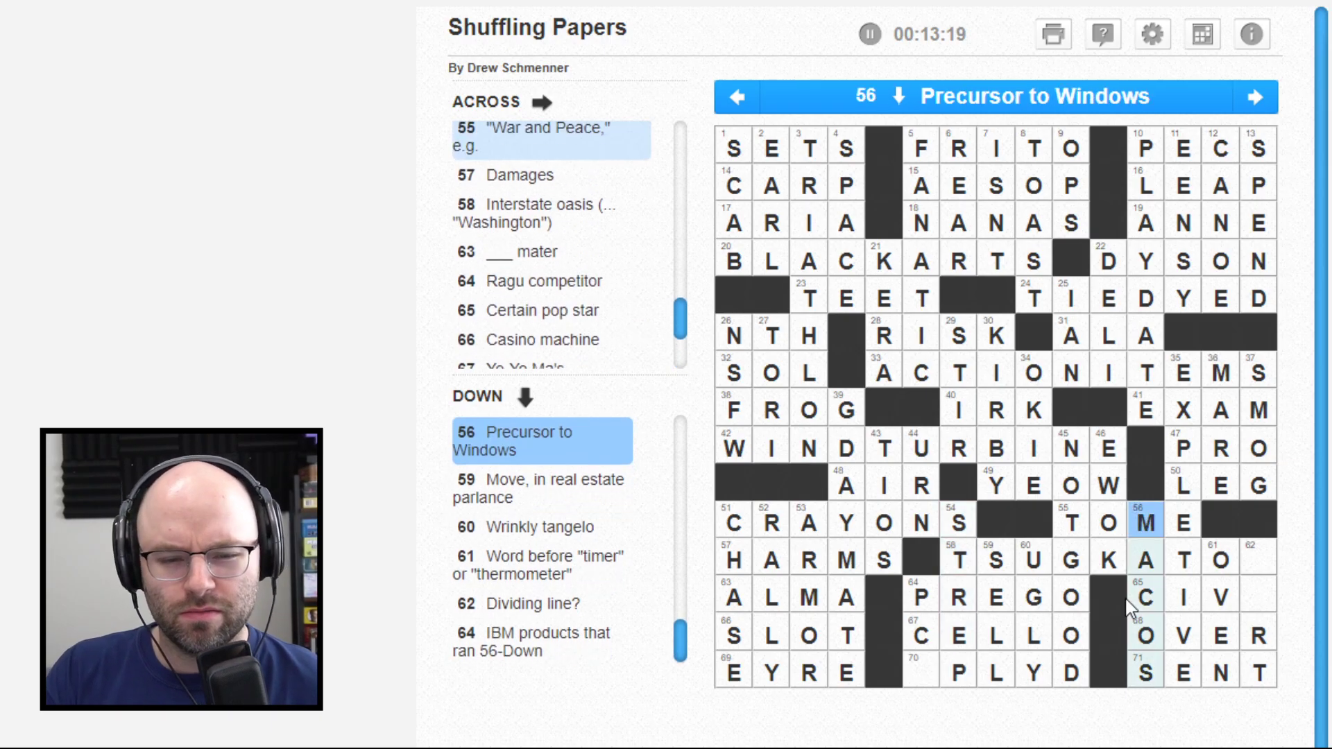
pyautogui.press('Left')
pyautogui.press('Left')
pyautogui.press('Left')
pyautogui.press('Left')
# Step: Delete the G and the D from the 45 Down column
pyautogui.press('Down')
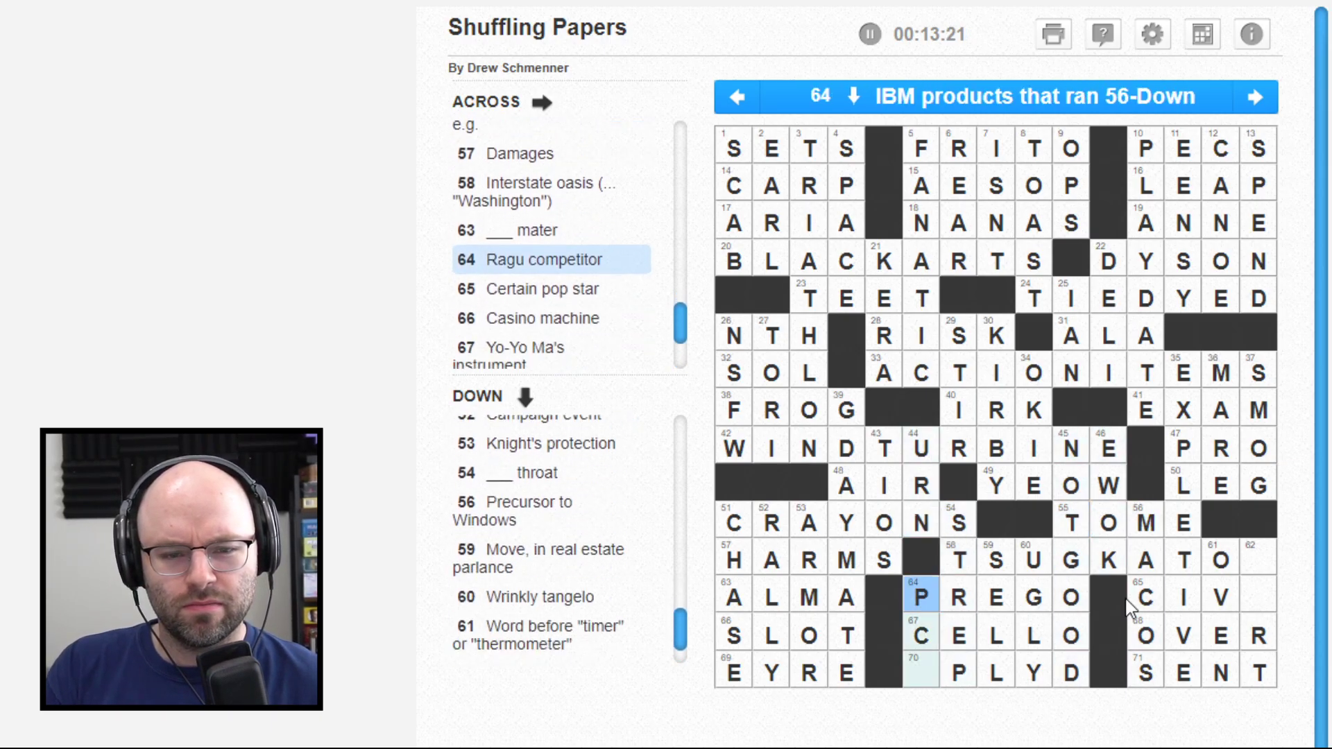
pyautogui.press('Right')
pyautogui.press('Right')
pyautogui.press('Right')
pyautogui.press('Right')
pyautogui.press('Up')
pyautogui.press('Up')
pyautogui.press('Up')
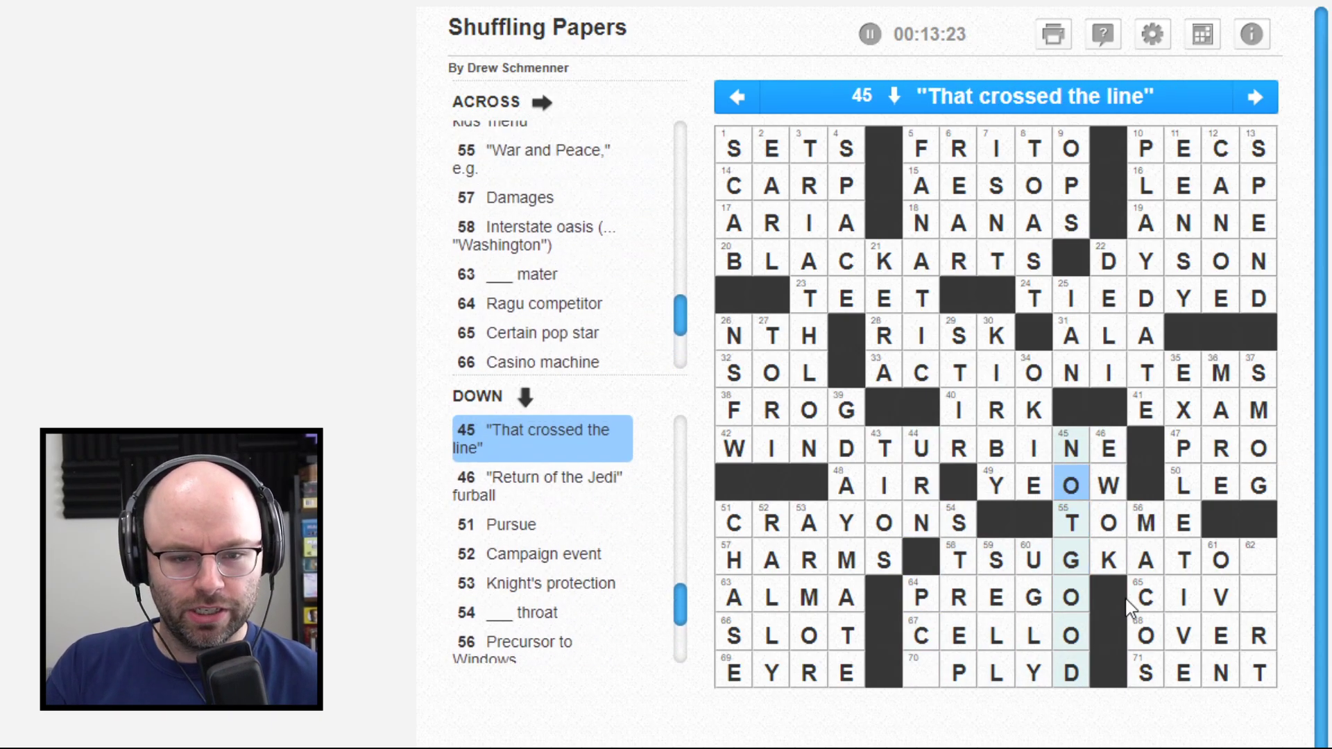
pyautogui.press('Down')
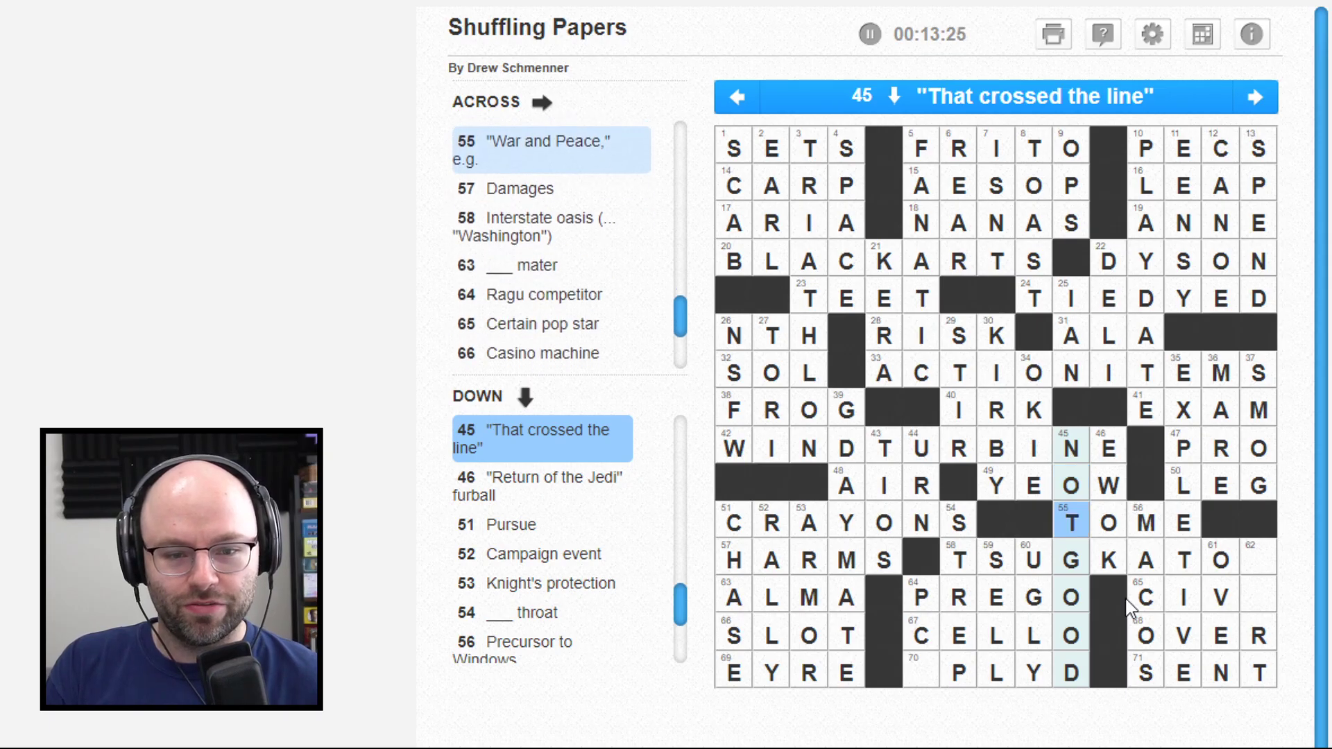
pyautogui.press('Down')
pyautogui.press('BackSpace')
pyautogui.press('Down')
pyautogui.press('Down')
pyautogui.press('Down')
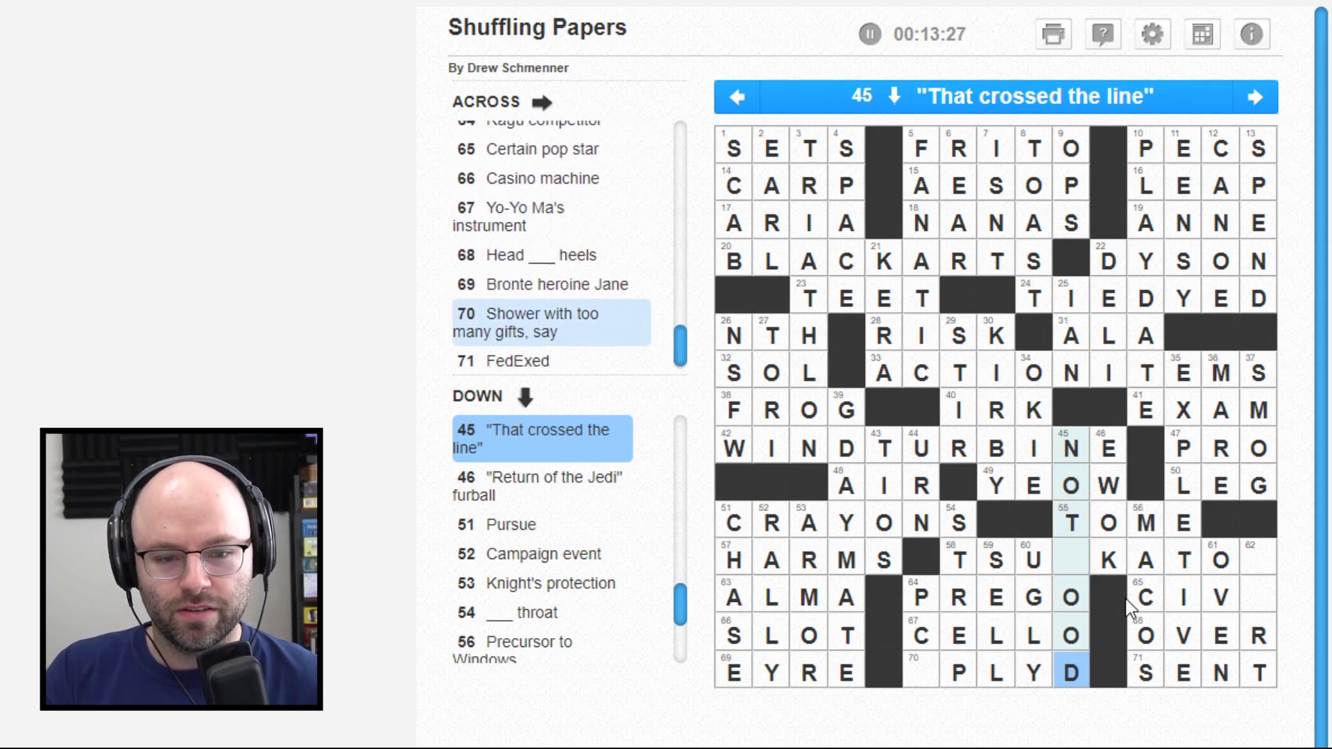
pyautogui.press('BackSpace')
pyautogui.press('Left')
pyautogui.press('Left')
pyautogui.press('Left')
pyautogui.press('Left')
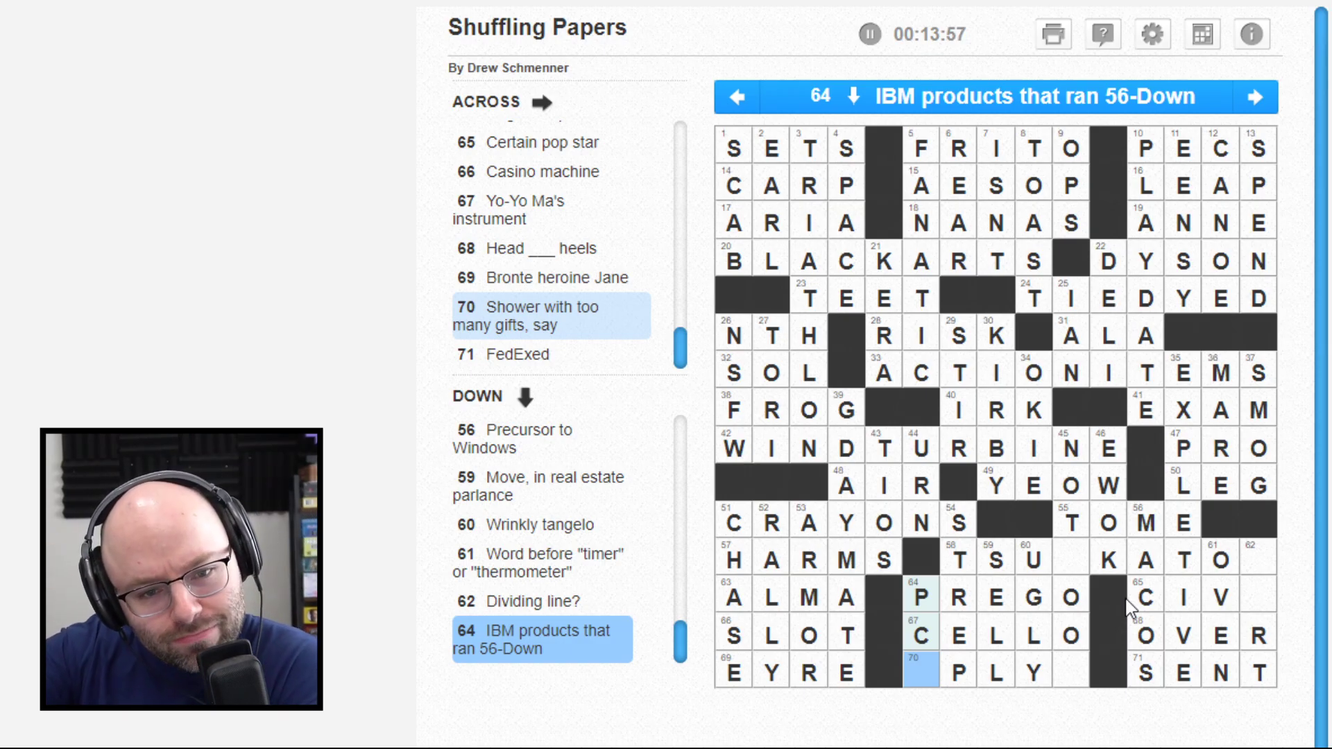
# Step: Correct 21 Down from TEET to TEAT
pyautogui.press('Right')
pyautogui.press('Right')
pyautogui.press('Right')
pyautogui.press('Right')
pyautogui.press('Up')
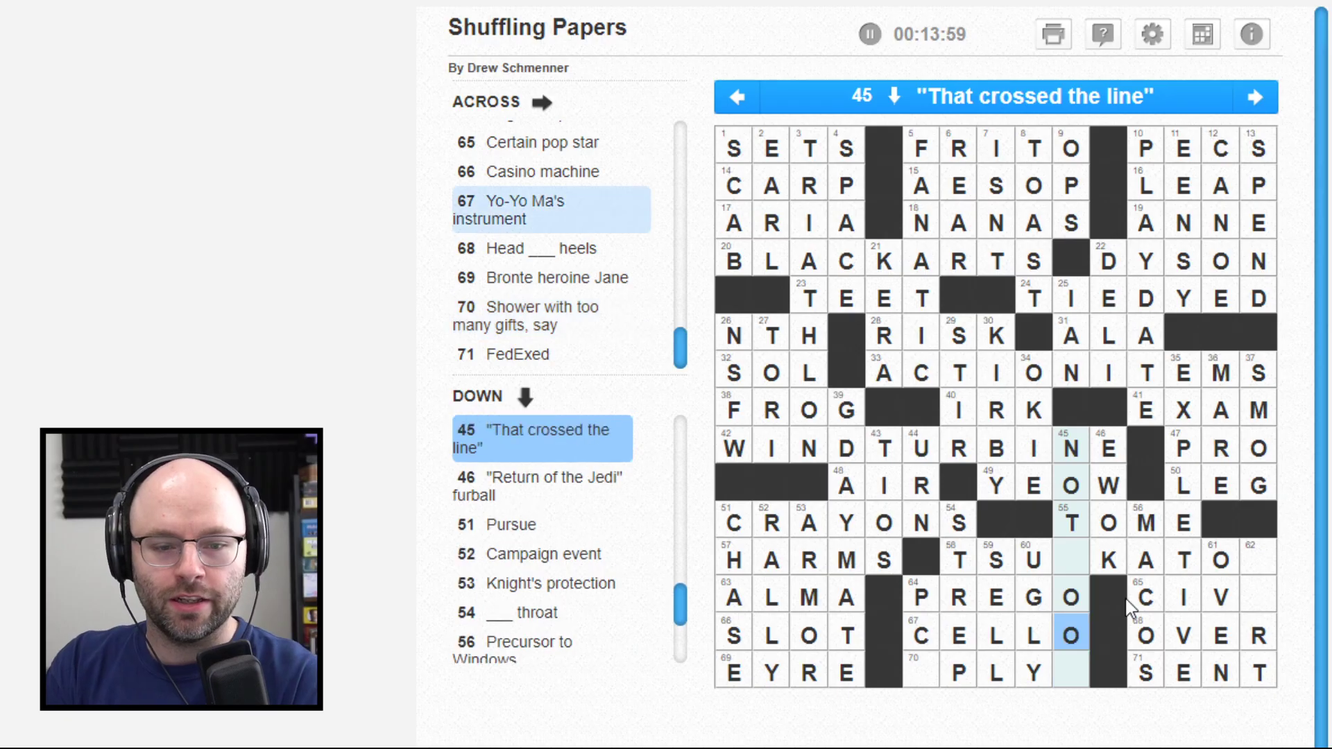
pyautogui.press('Up')
pyautogui.press('Up')
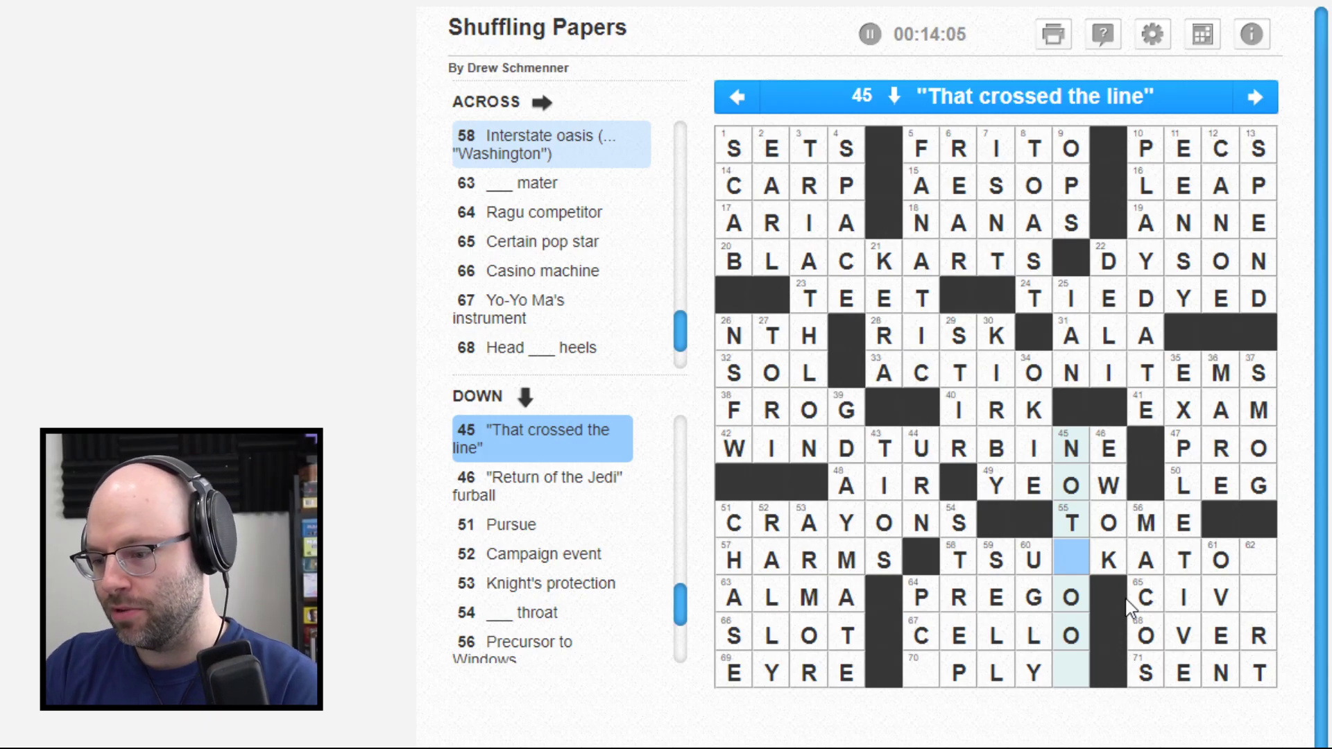
pyautogui.press('Down')
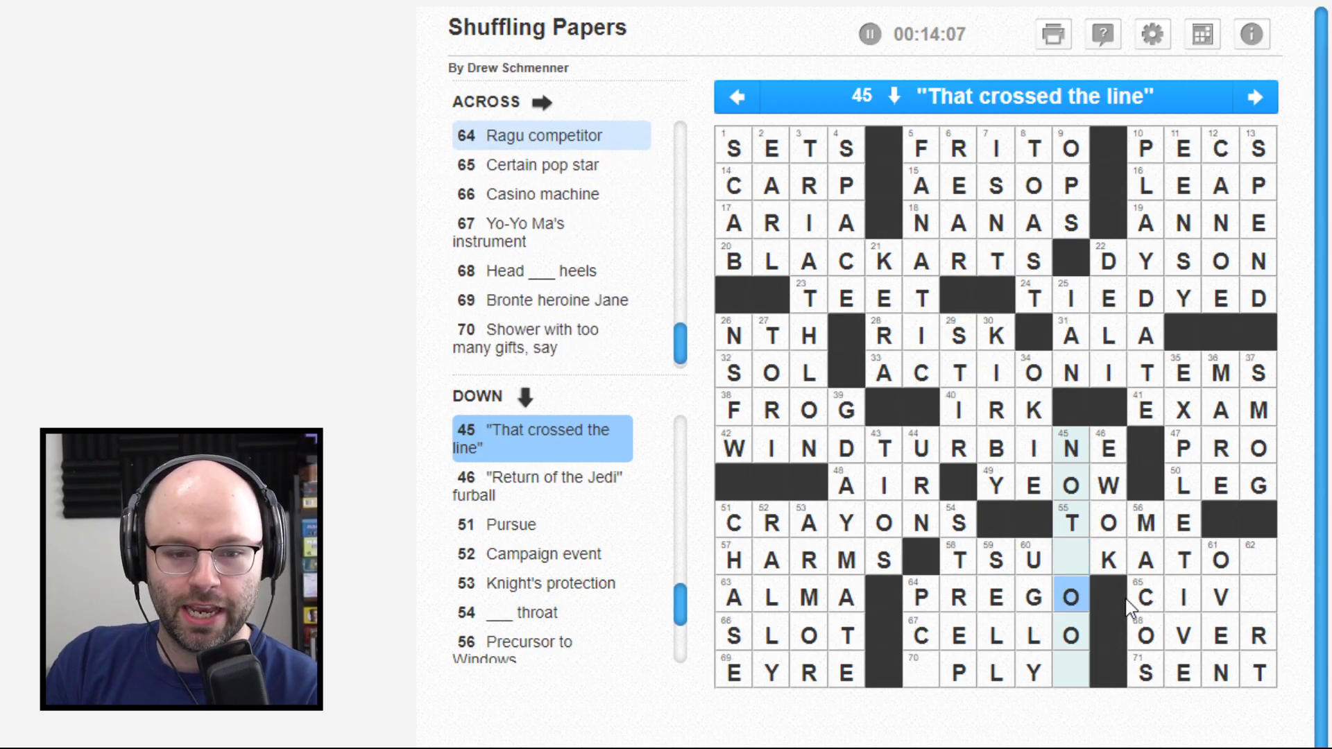
pyautogui.press('Up')
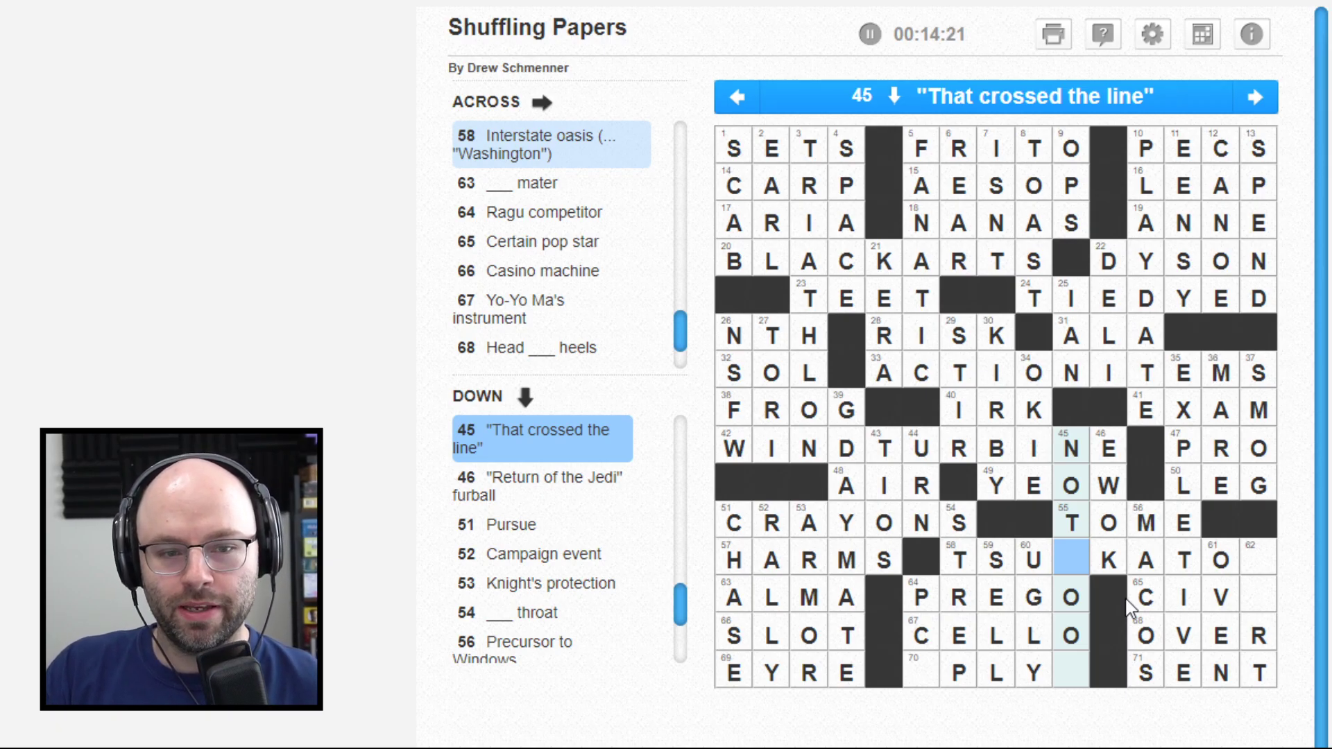
pyautogui.press('Up')
pyautogui.press('Up')
pyautogui.press('Up')
pyautogui.press('Up')
pyautogui.press('Up')
pyautogui.press('Up')
pyautogui.press('Left')
pyautogui.press('Left')
pyautogui.press('Left')
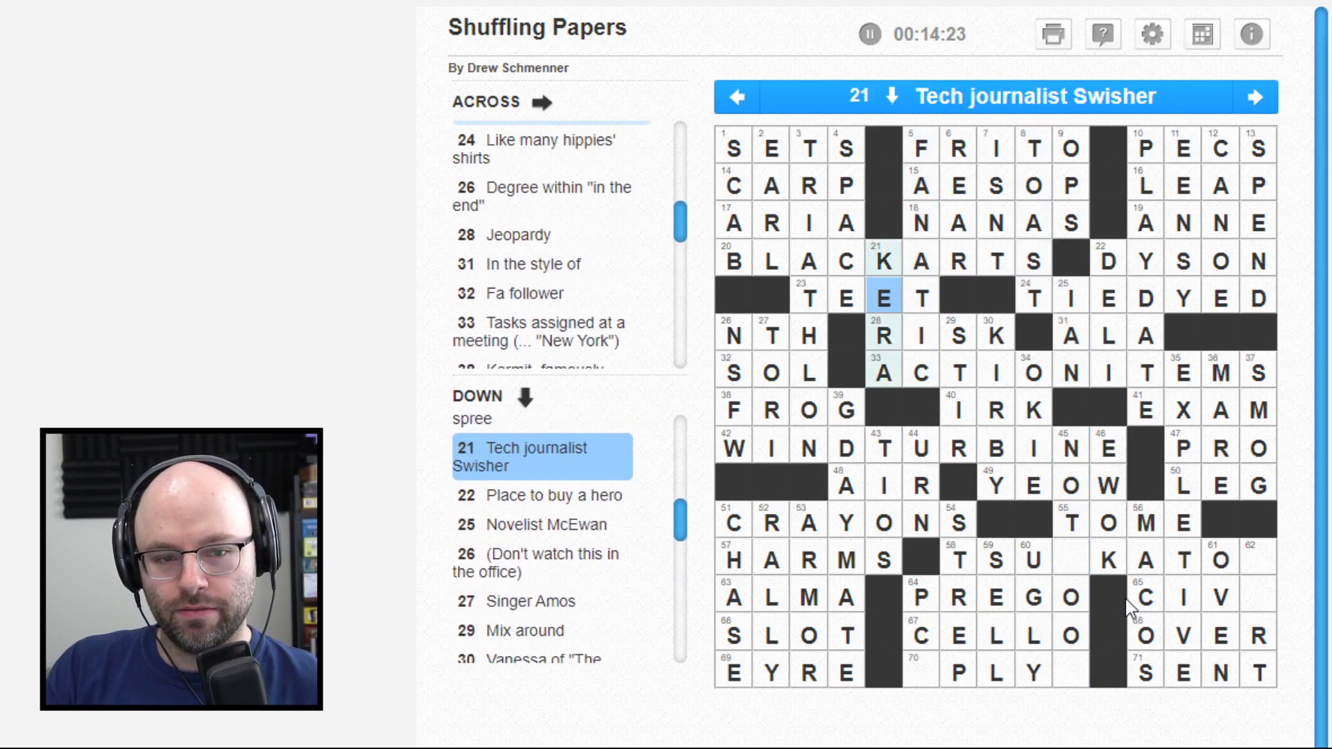
pyautogui.write('a')
pyautogui.press('Down')
pyautogui.press('Down')
pyautogui.press('Down')
pyautogui.press('Down')
pyautogui.press('Right')
pyautogui.press('Right')
pyautogui.press('Right')
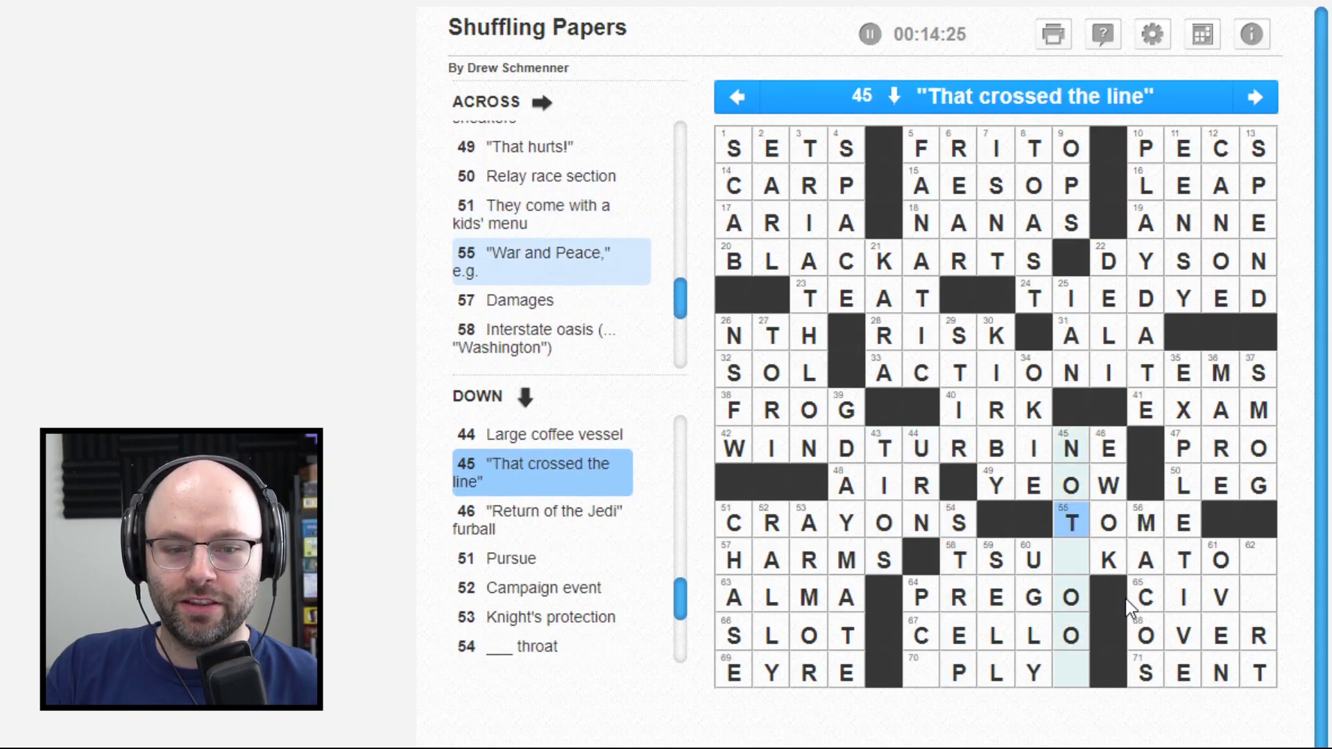
pyautogui.press('Down')
# Step: Add R, C, S and P to complete 58 Across as TRUCKSTOP
pyautogui.press('Left')
pyautogui.press('Left')
pyautogui.write('r')
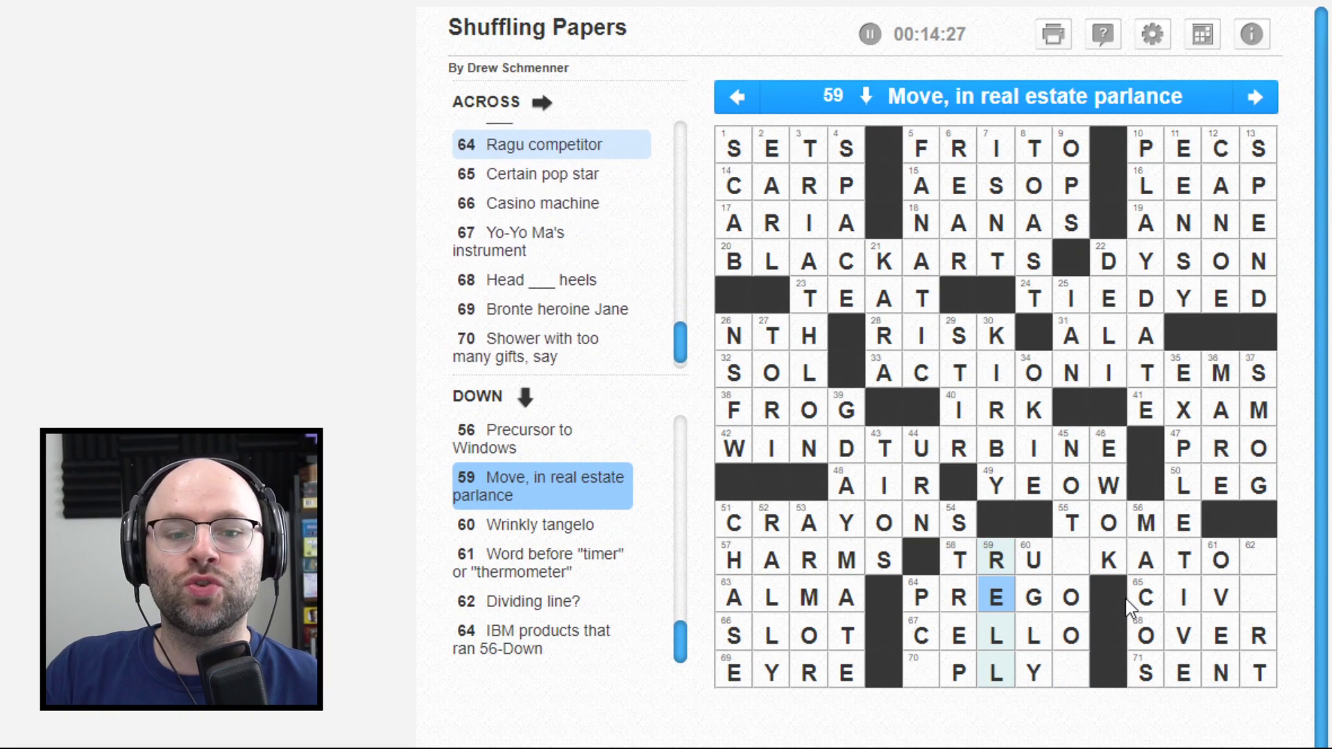
pyautogui.press('Right')
pyautogui.press('Up')
pyautogui.press('Right')
pyautogui.write('c')
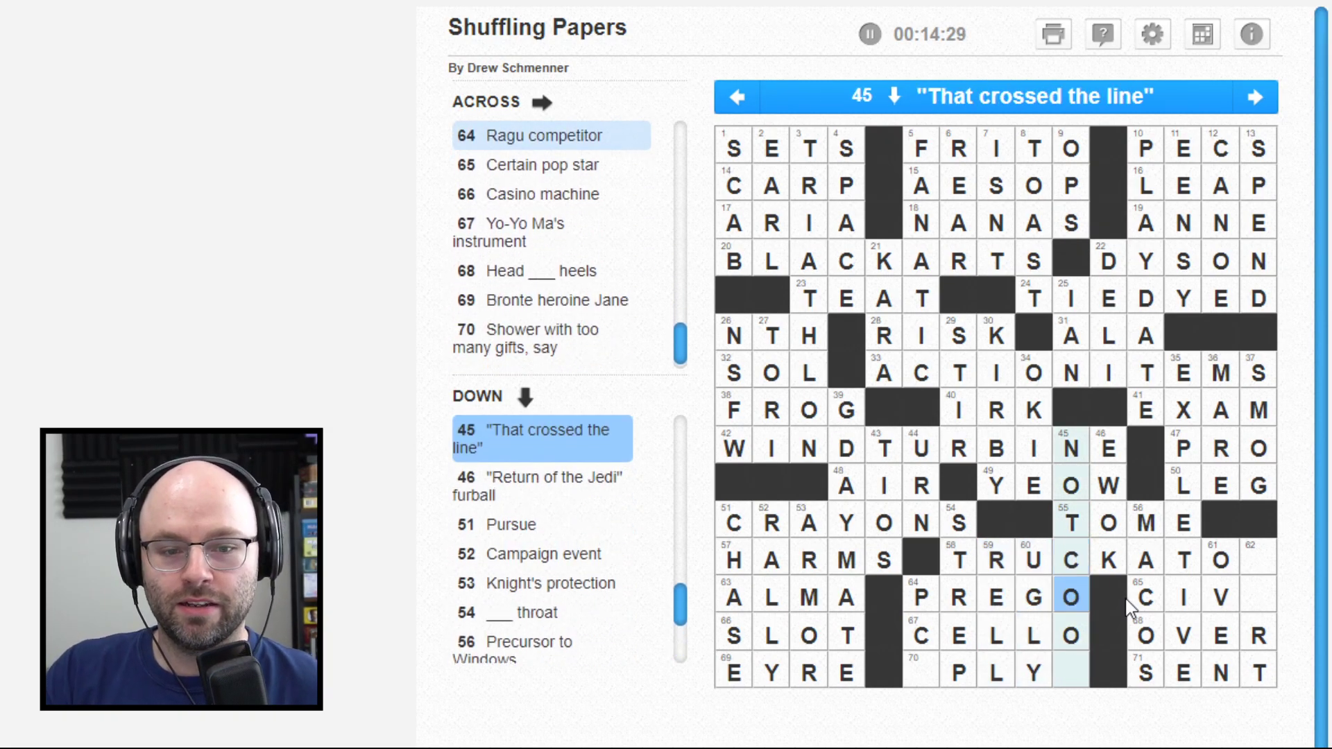
pyautogui.press('Right')
pyautogui.press('Right')
pyautogui.press('Left')
pyautogui.press('Up')
pyautogui.write('s')
pyautogui.press('Right')
pyautogui.press('Right')
pyautogui.press('Right')
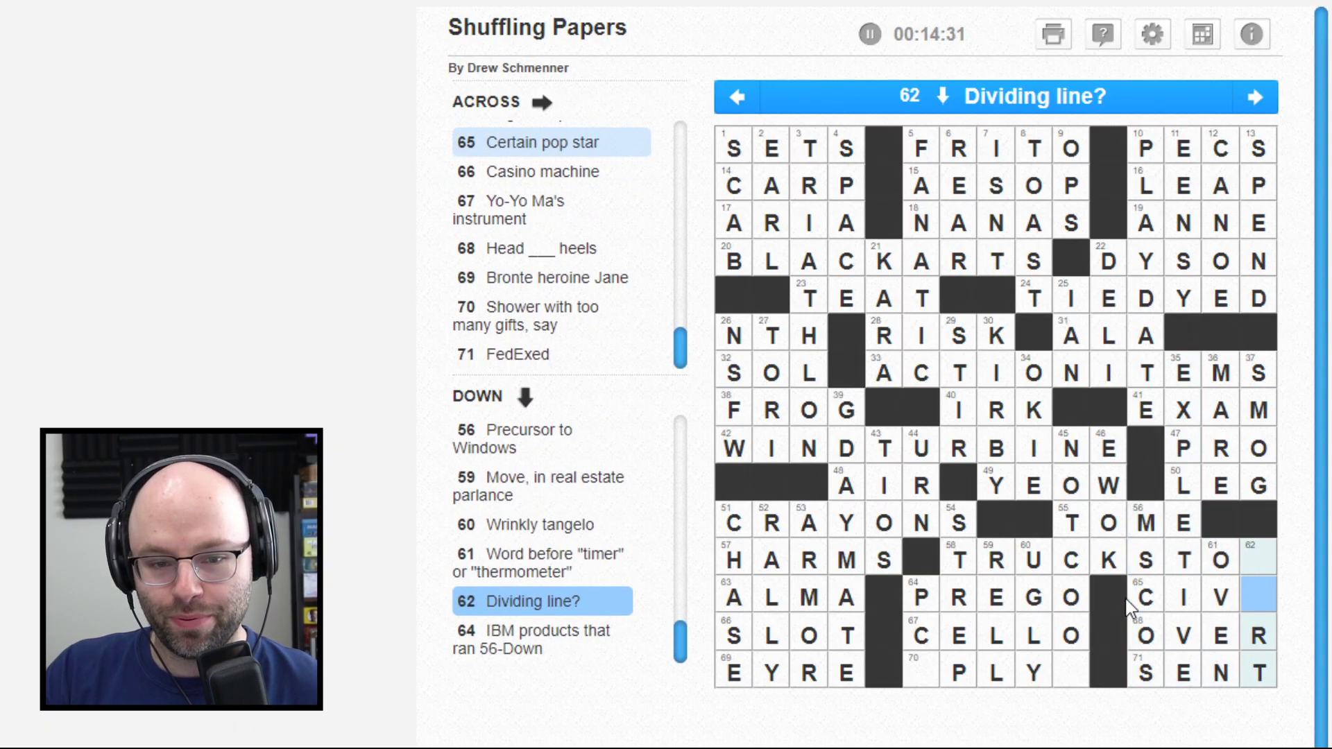
pyautogui.press('Up')
pyautogui.write('p')
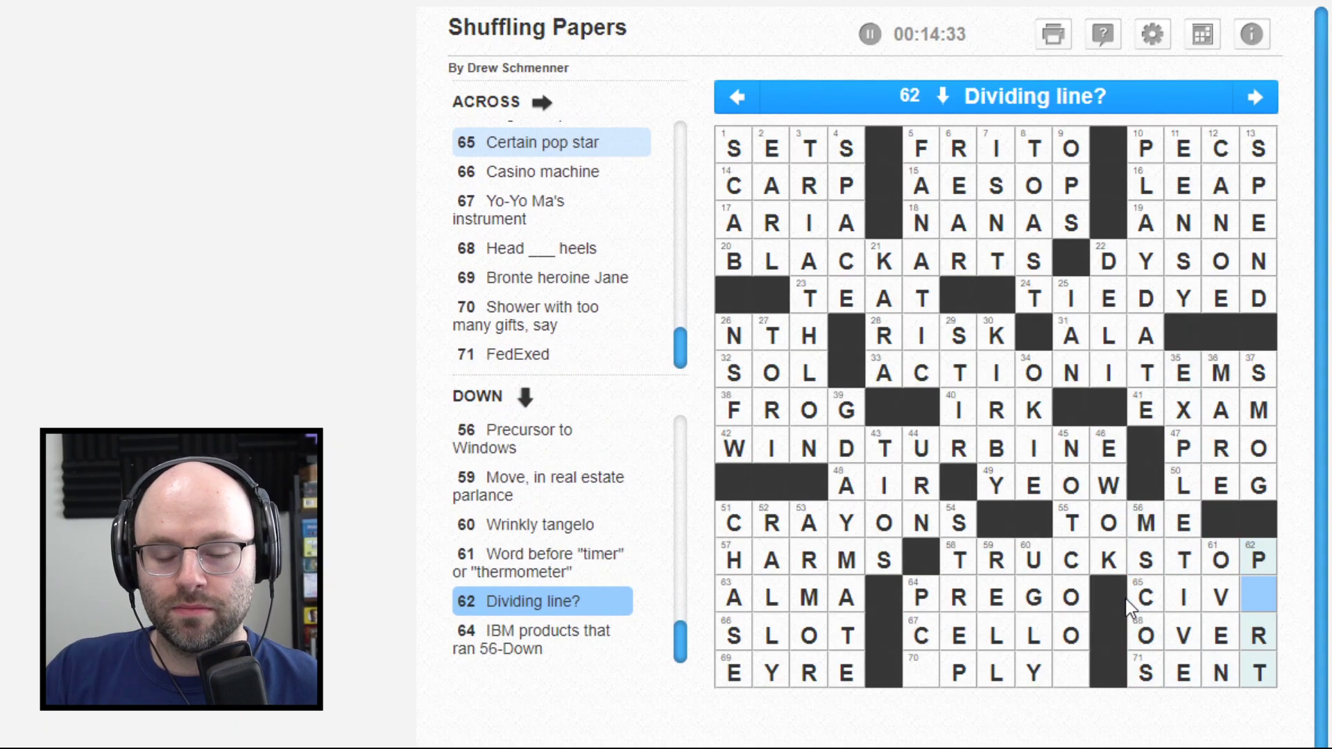
# Step: Erase the C in 56 Down and fill 62 Down as PART
pyautogui.press('Left')
pyautogui.press('Left')
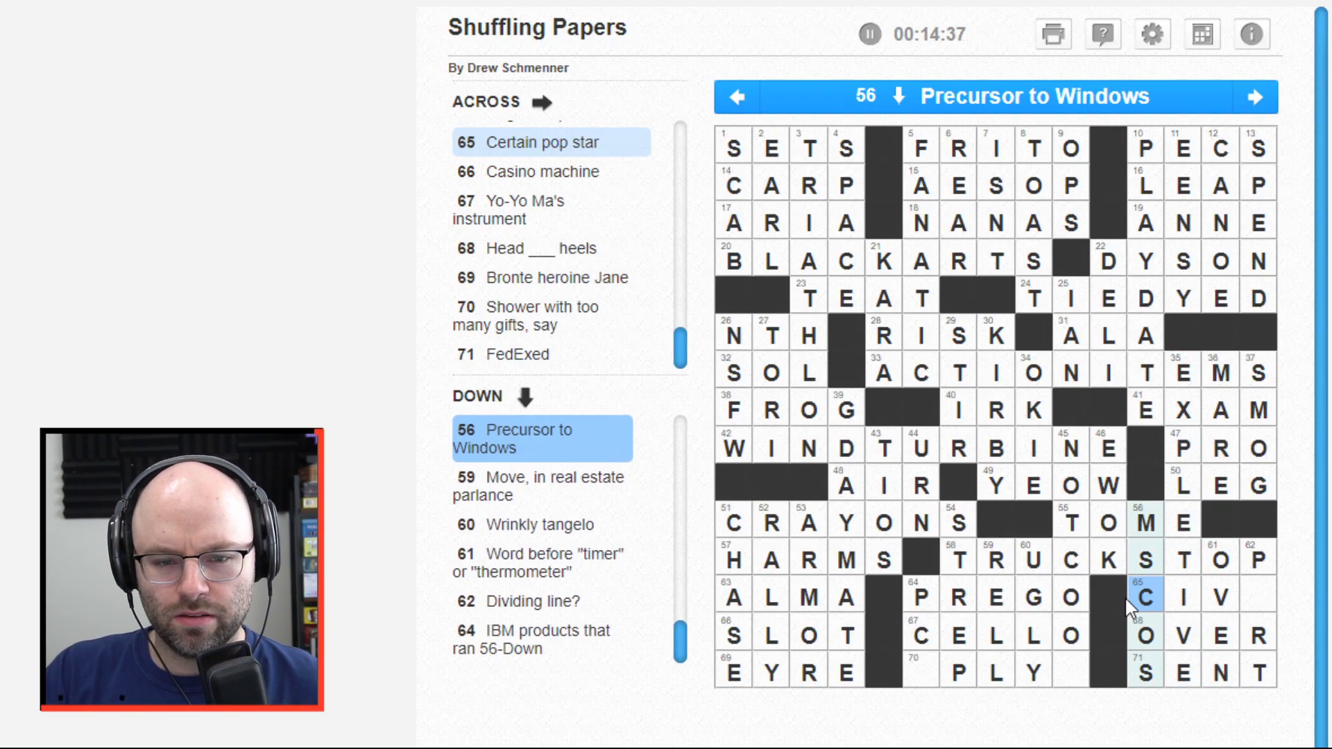
pyautogui.press('BackSpace')
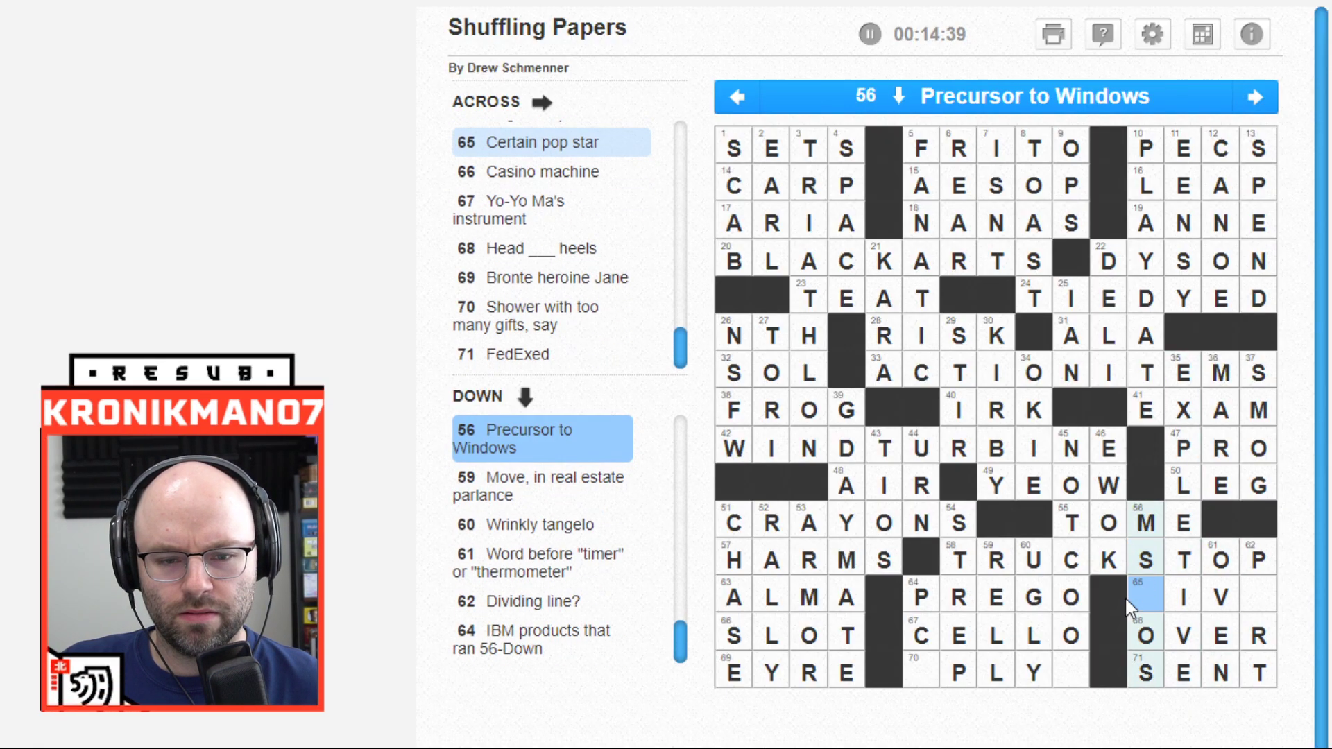
pyautogui.write('d')
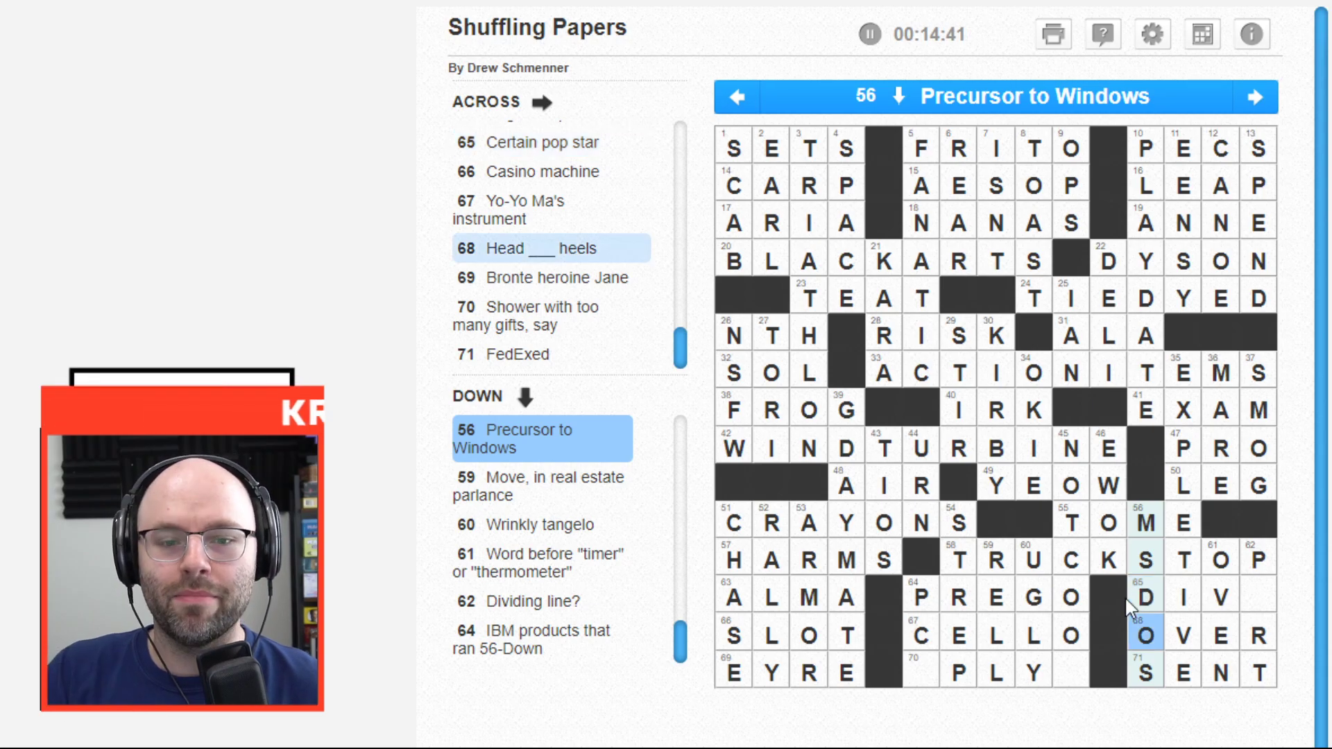
pyautogui.press('Up')
pyautogui.press('Up')
pyautogui.press('Right')
pyautogui.press('Right')
pyautogui.press('Right')
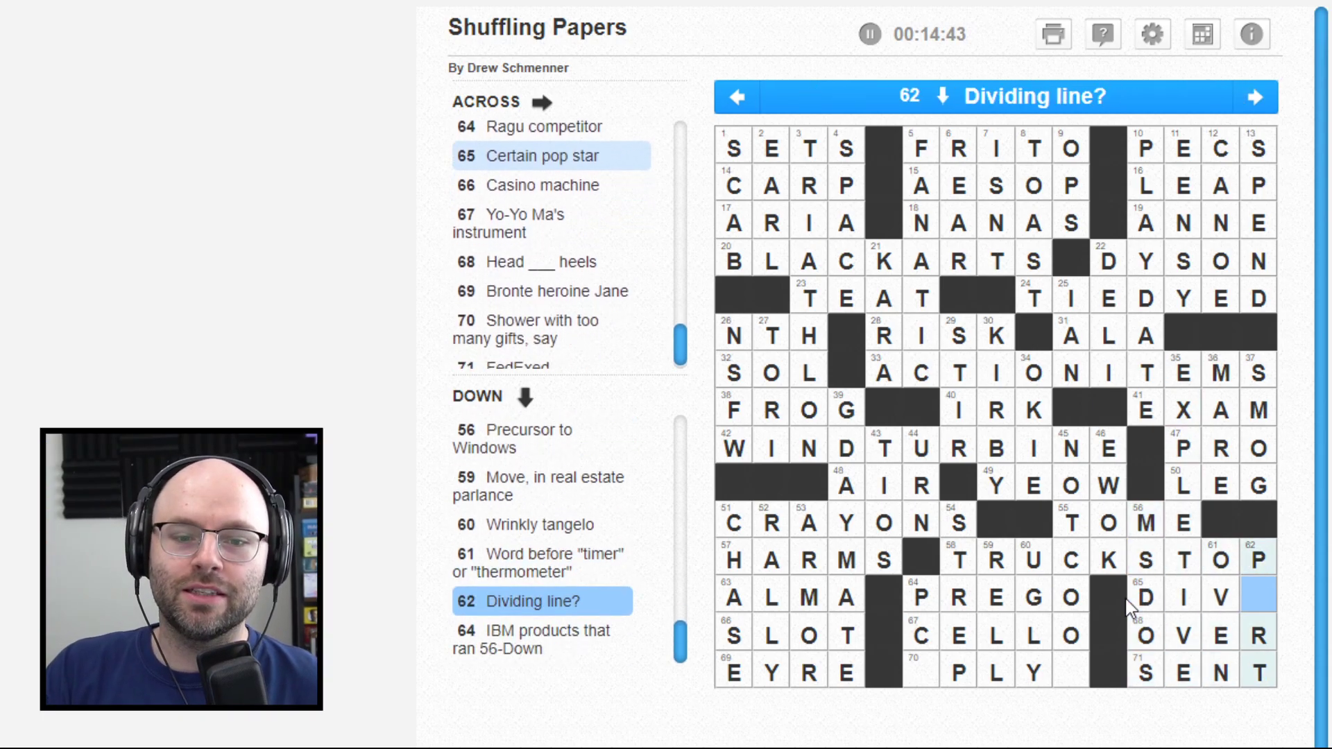
pyautogui.write('a')
pyautogui.press('Up')
pyautogui.press('Down')
pyautogui.press('Down')
# Step: Finish 45 Down as NOT COOL and change CIV to DIVA at 65 Across
pyautogui.press('Left')
pyautogui.press('Left')
pyautogui.press('Left')
pyautogui.press('Left')
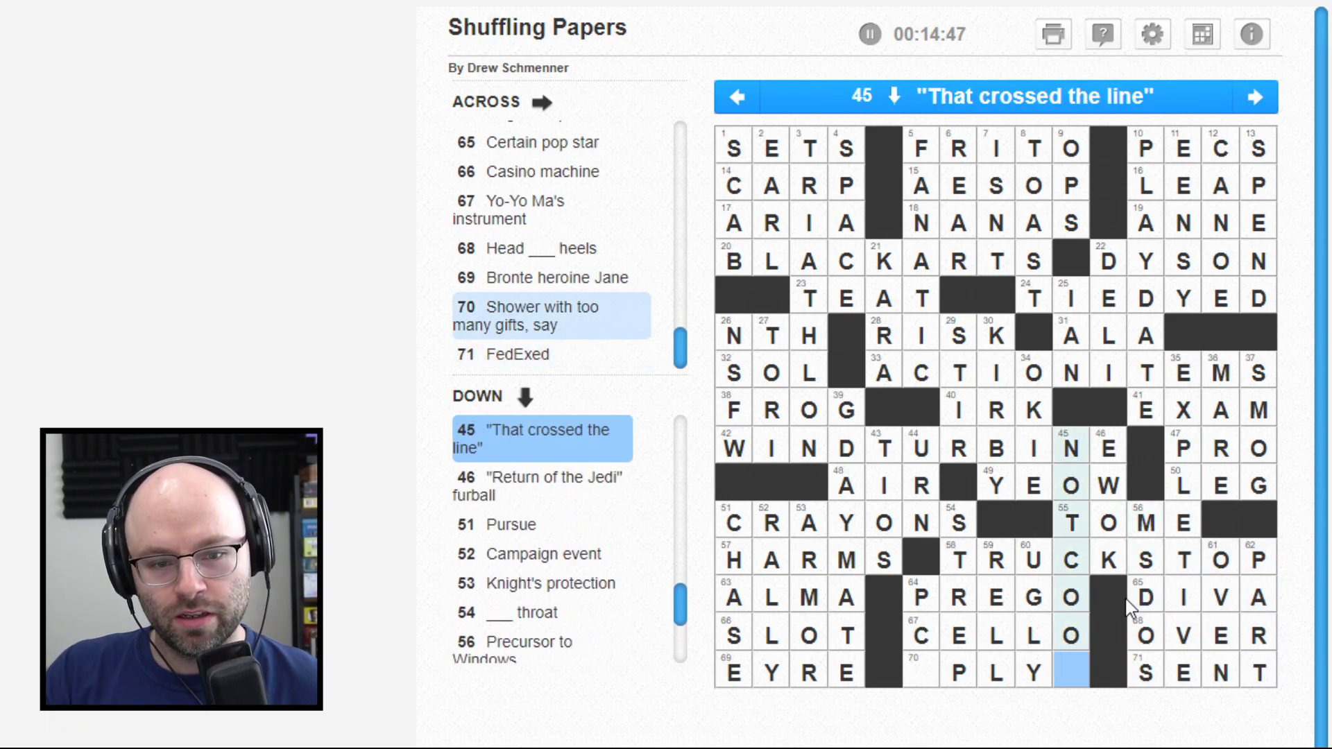
pyautogui.press('Tab')
pyautogui.press('Left')
pyautogui.press('Left')
pyautogui.press('Down')
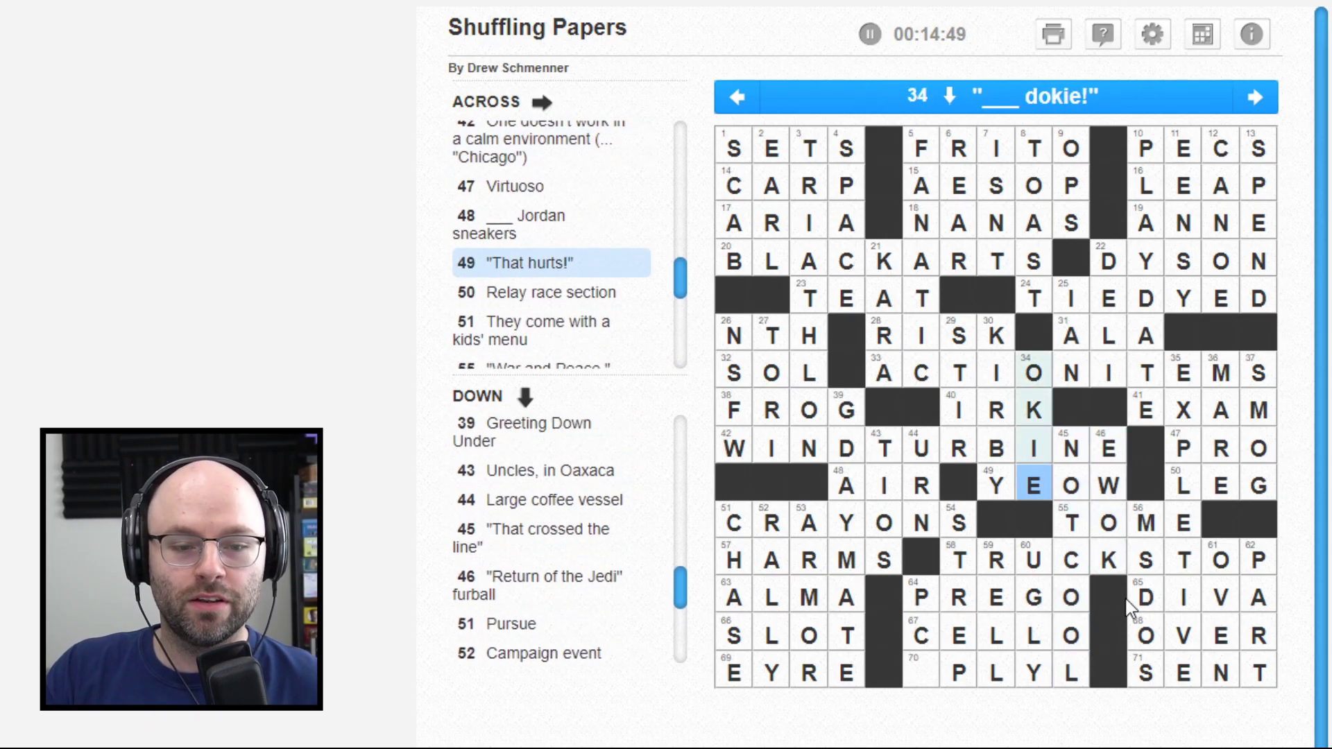
pyautogui.press('Down')
pyautogui.press('Down')
pyautogui.press('Left')
pyautogui.press('Left')
pyautogui.press('Left')
pyautogui.press('Down')
pyautogui.press('Down')
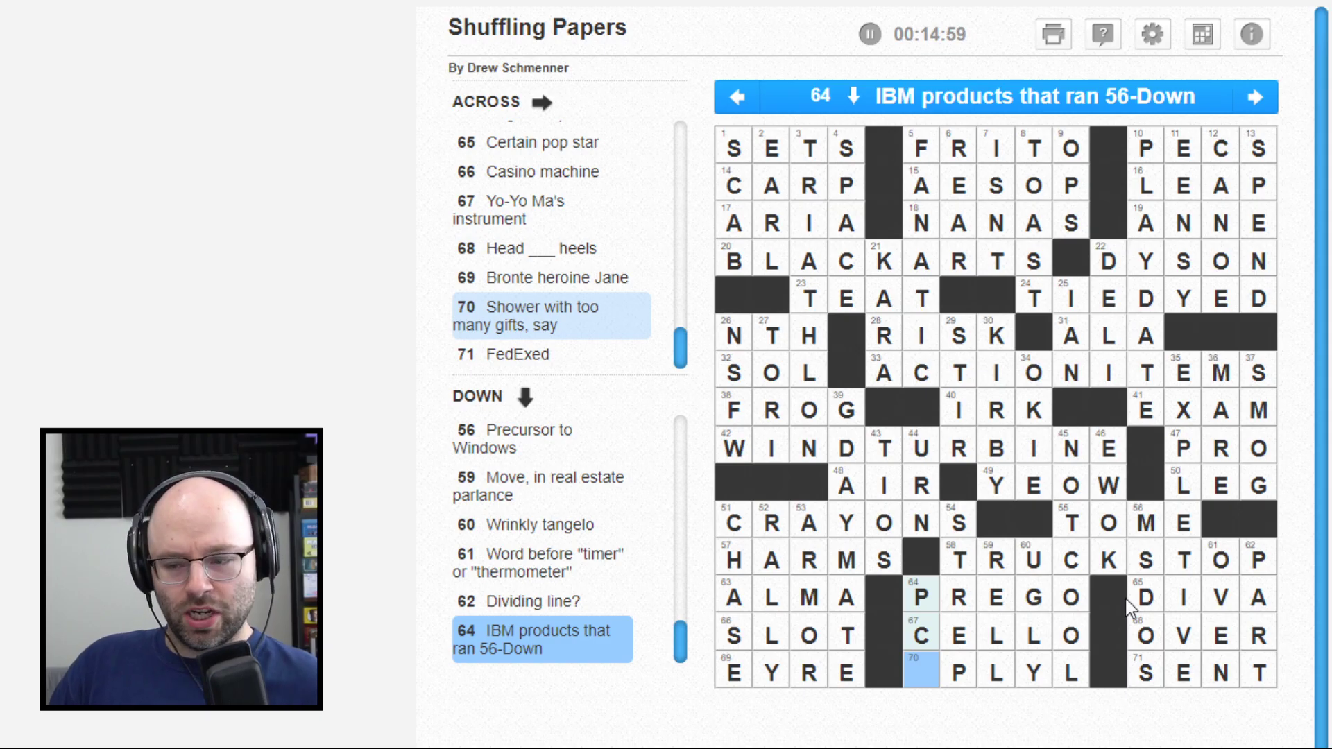
# Step: Check the R and L letters along 59 Down
pyautogui.press('Right')
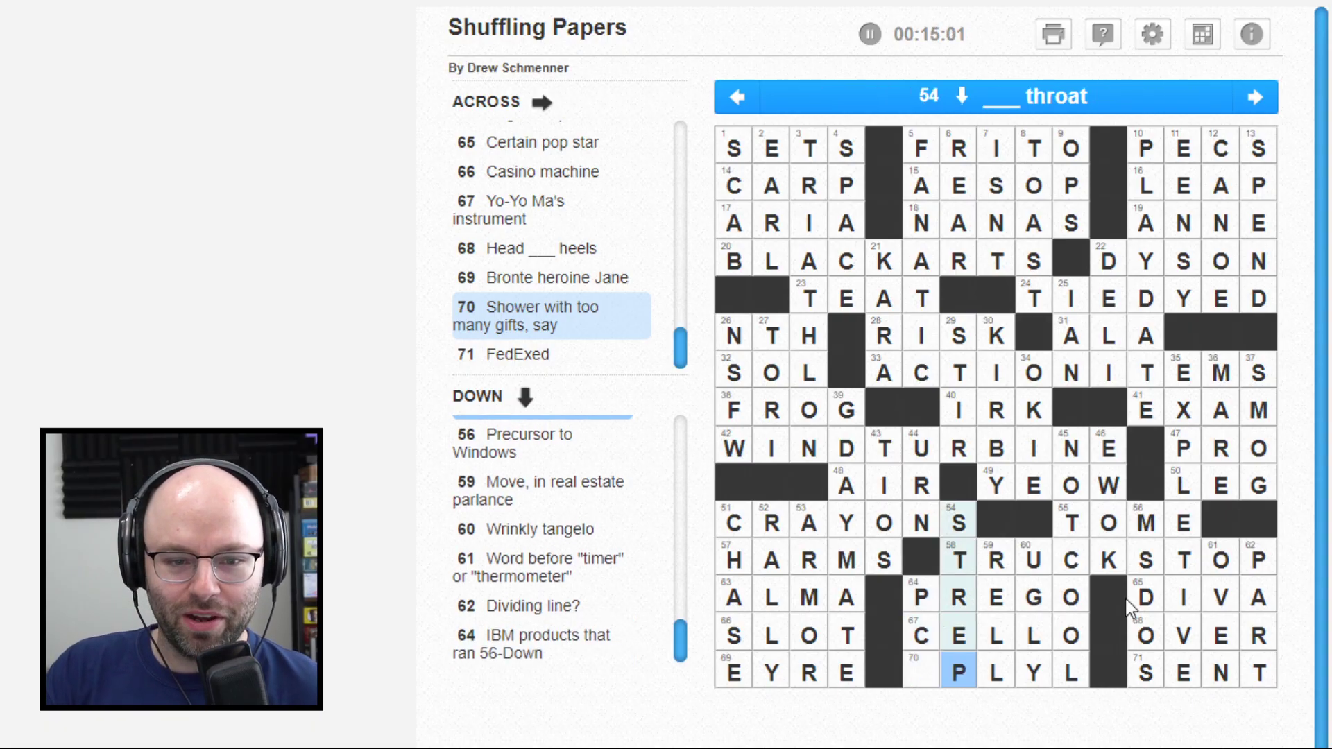
pyautogui.press('Right')
pyautogui.press('Up')
pyautogui.press('Up')
pyautogui.press('Down')
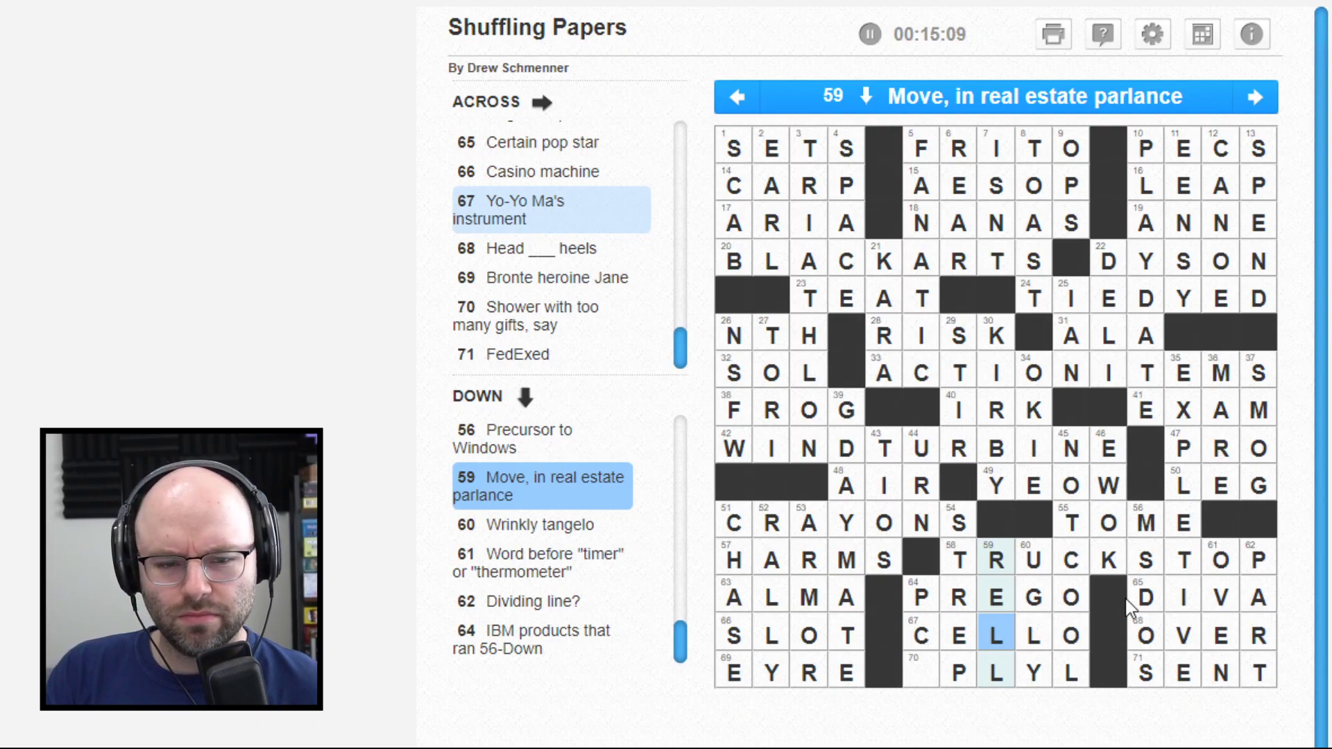
pyautogui.press('Up')
pyautogui.press('Up')
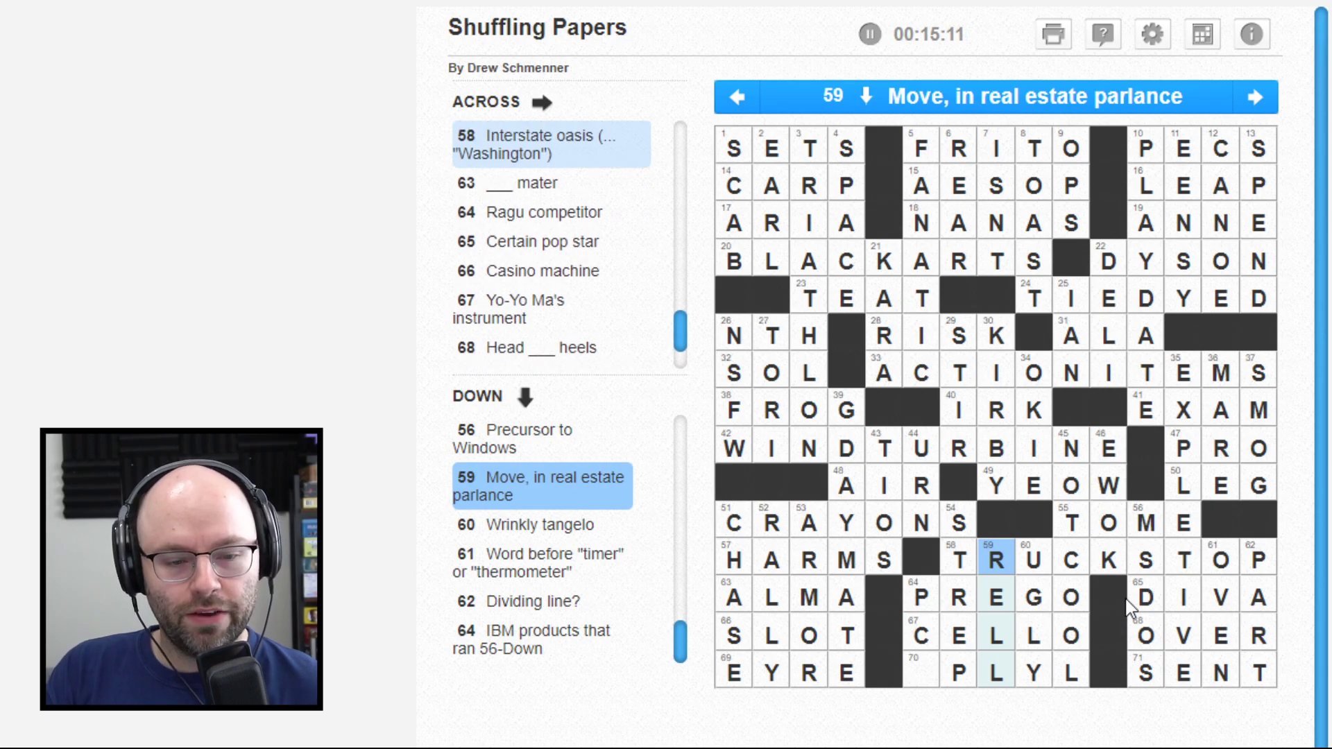
pyautogui.press('Down')
pyautogui.press('Down')
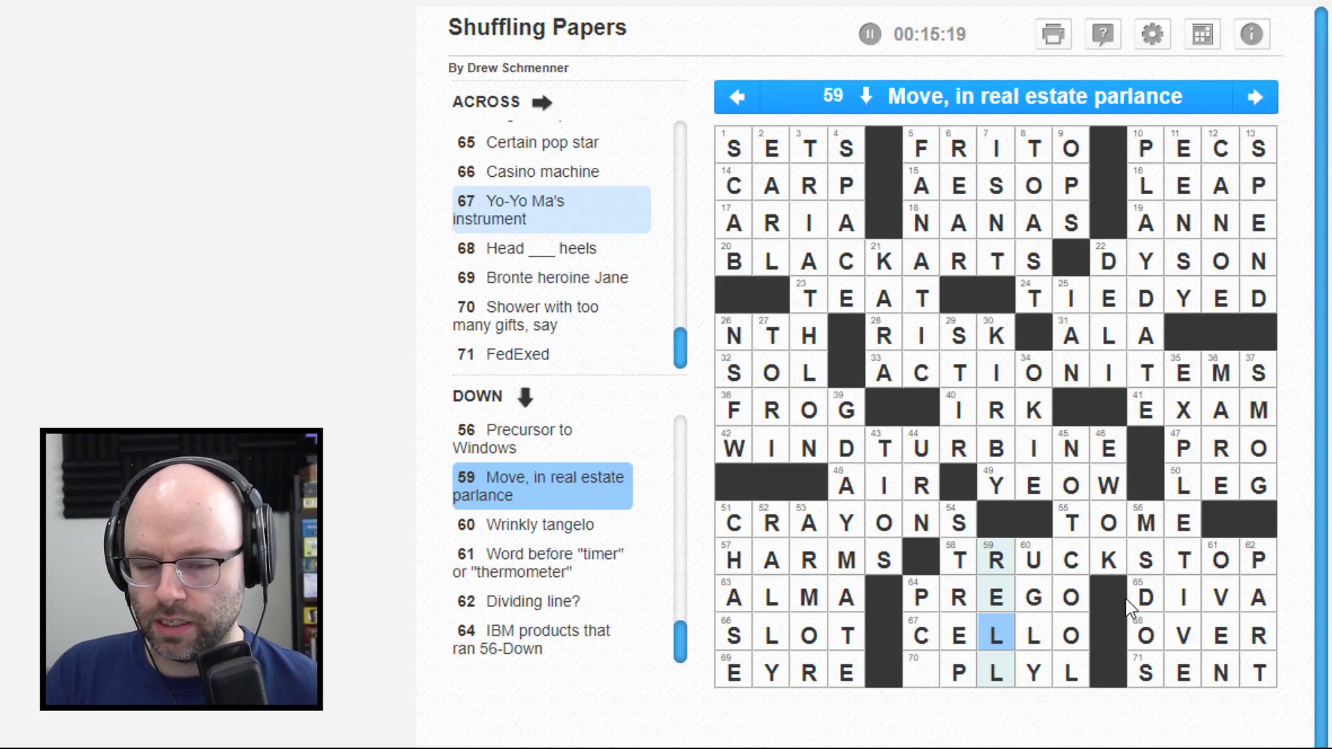
pyautogui.press('Down')
pyautogui.write('o')
pyautogui.press('Down')
pyautogui.press('Down')
# Step: Complete 70 Across as SPOIL, triggering Congratulations with 187 of 187 letters
pyautogui.press('Left')
pyautogui.press('Down')
pyautogui.press('Left')
pyautogui.press('Left')
pyautogui.press('Right')
pyautogui.press('Right')
pyautogui.press('Left')
pyautogui.press('Left')
pyautogui.write('s')
pyautogui.press('Up')
pyautogui.press('Left')
pyautogui.press('Left')
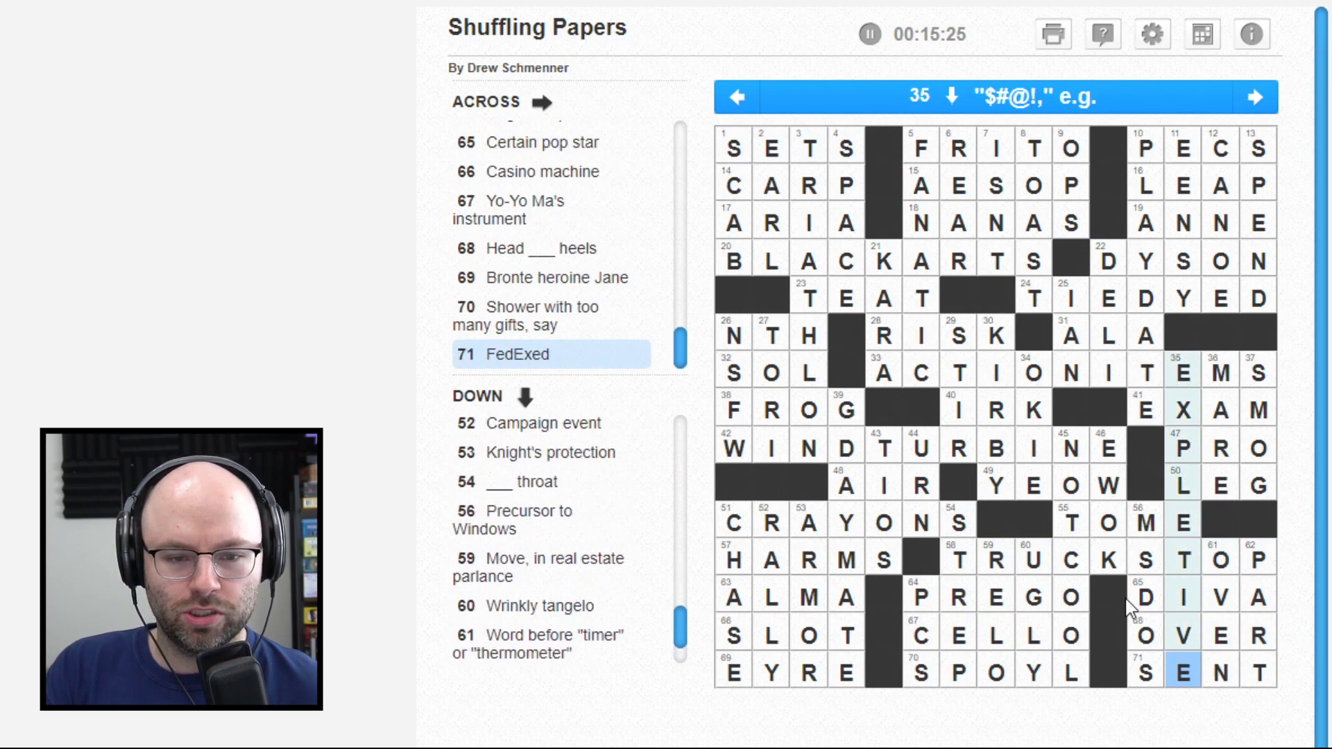
pyautogui.press('Left')
pyautogui.press('Left')
pyautogui.press('Left')
pyautogui.write('i')
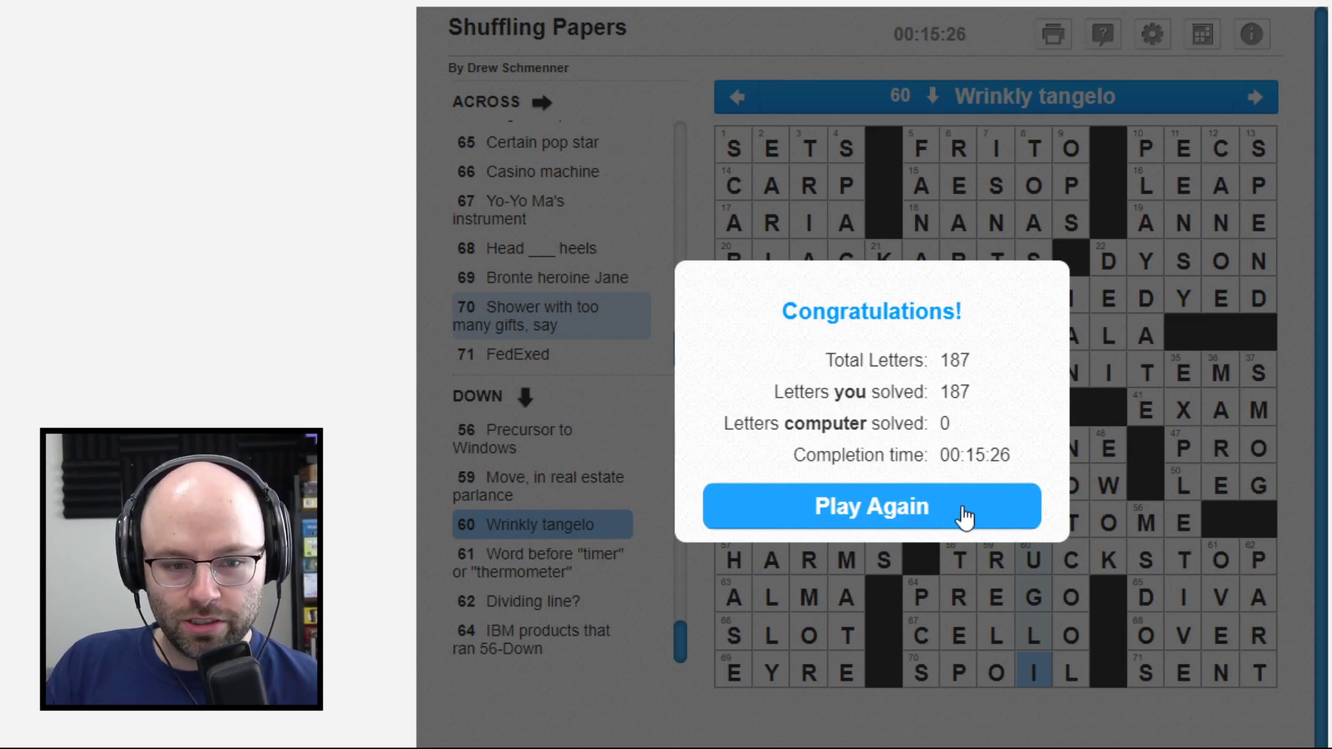
# Step: Close the Congratulations summary and load 'They've Got Your Back' from the puzzle list
pyautogui.click(957, 521)
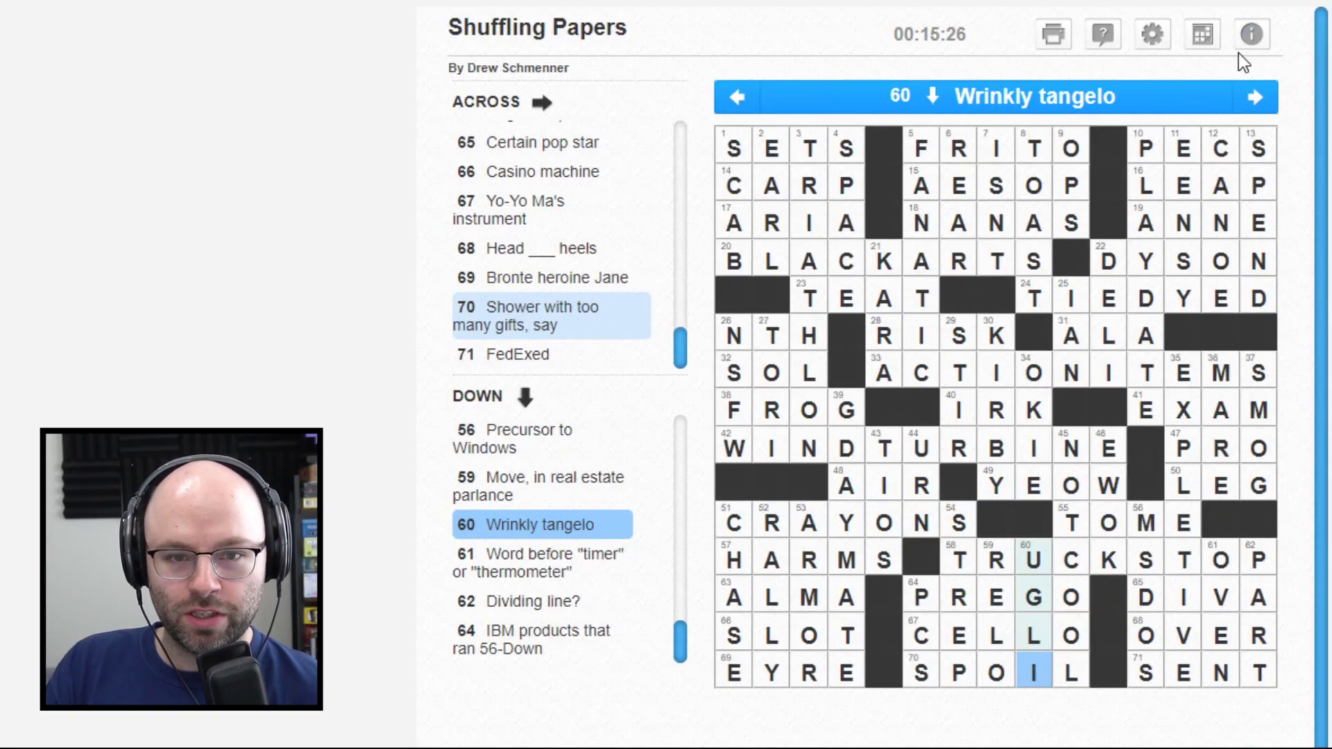
pyautogui.click(1204, 38)
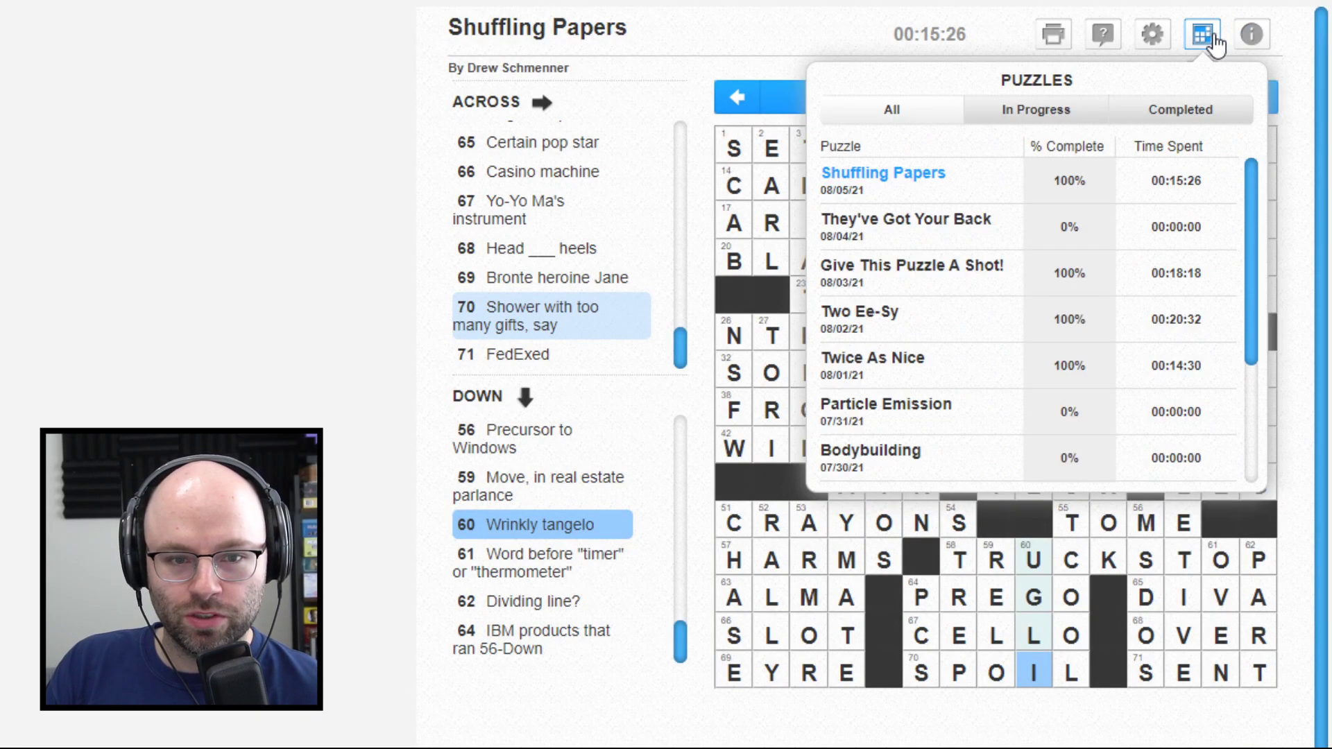
pyautogui.click(920, 230)
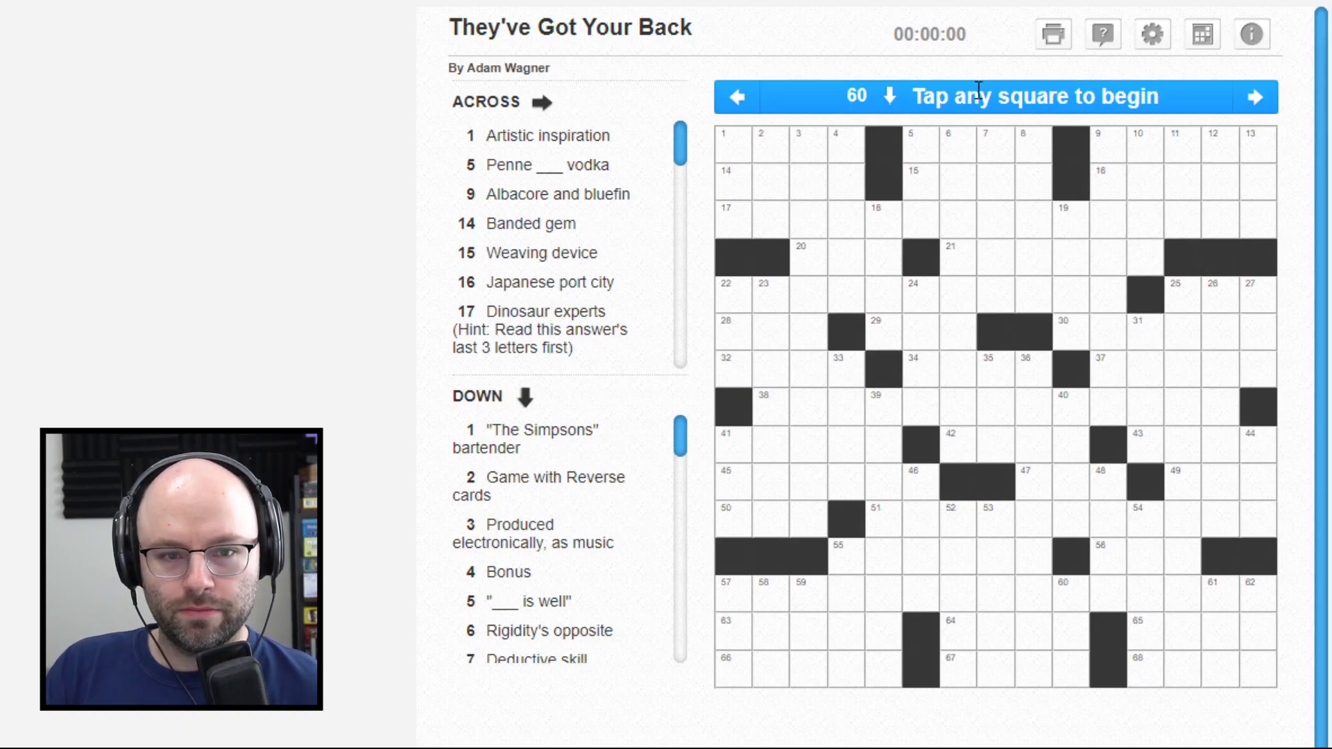
# Step: Enter MOE, UNO, SYNTHESIZED and EXTRA in 1–4 Down, starting from square 1
pyautogui.click(725, 151)
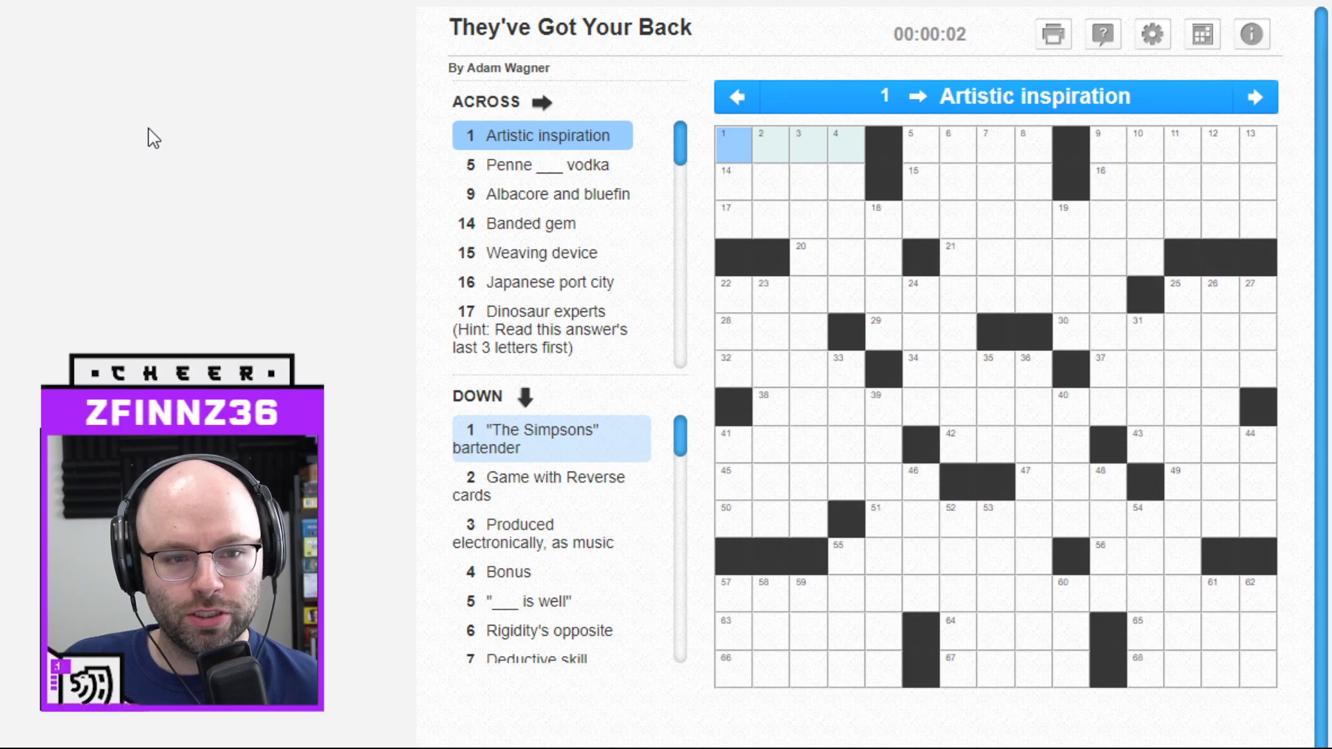
pyautogui.press('Down')
pyautogui.write('MO')
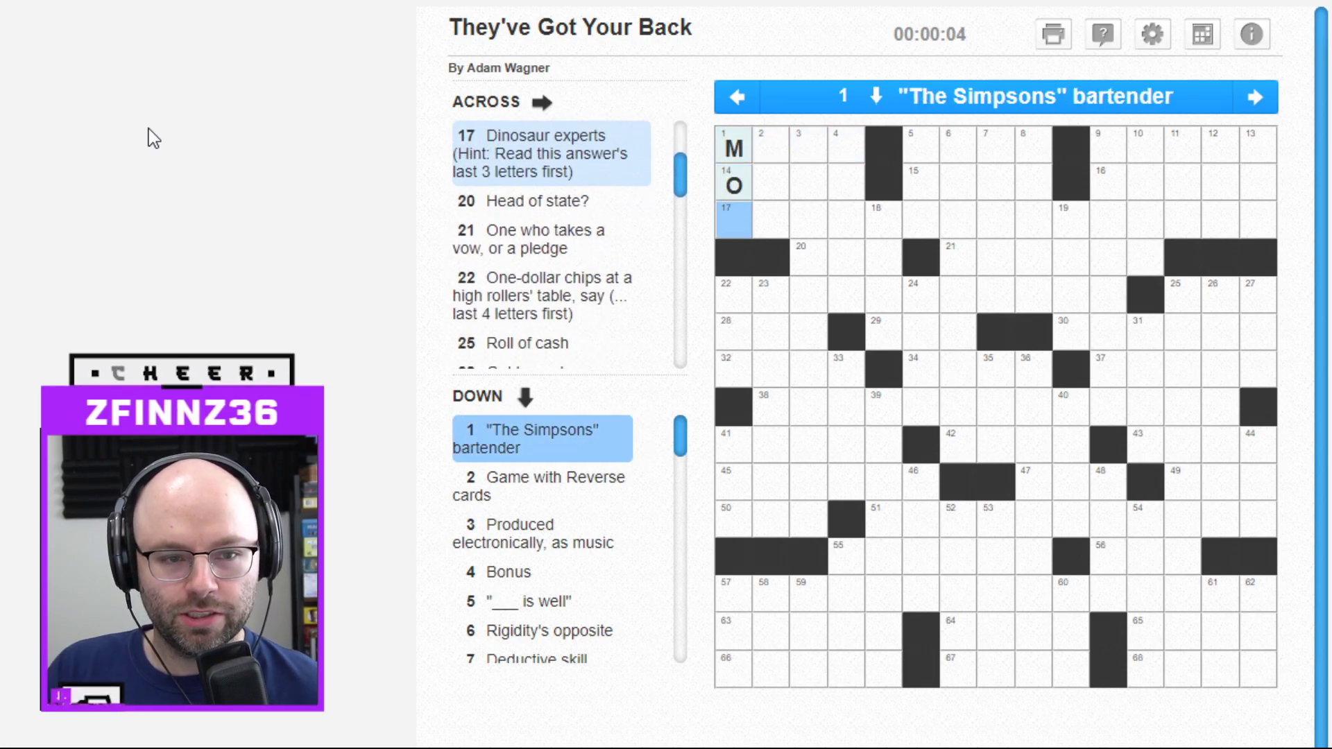
pyautogui.write('E')
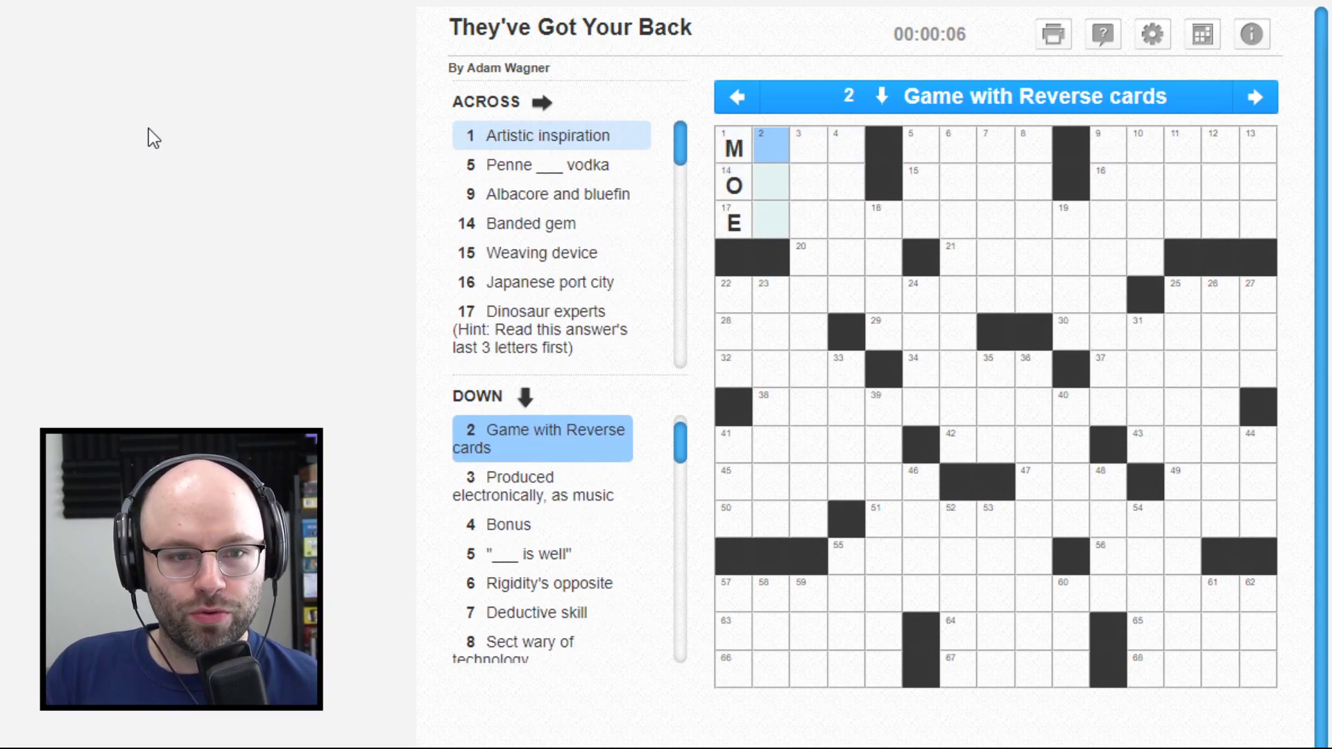
pyautogui.write('UNO')
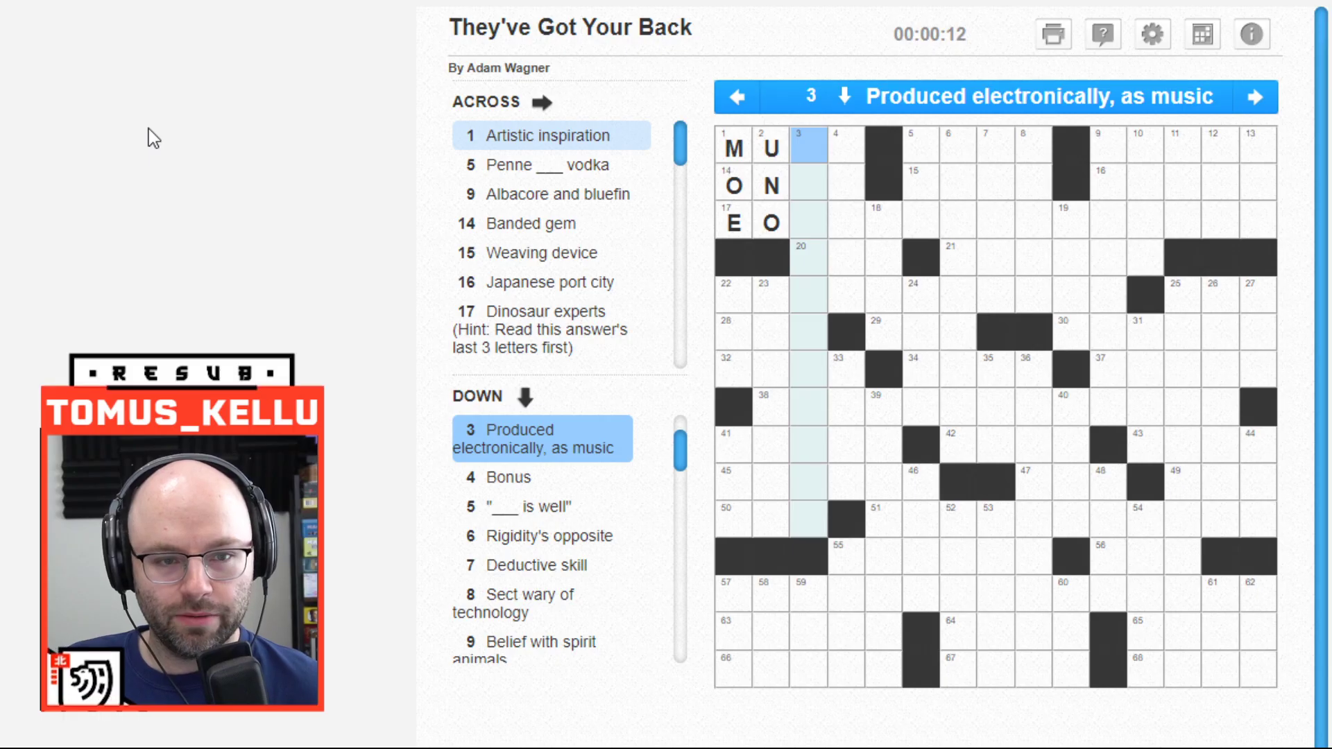
pyautogui.write('SY')
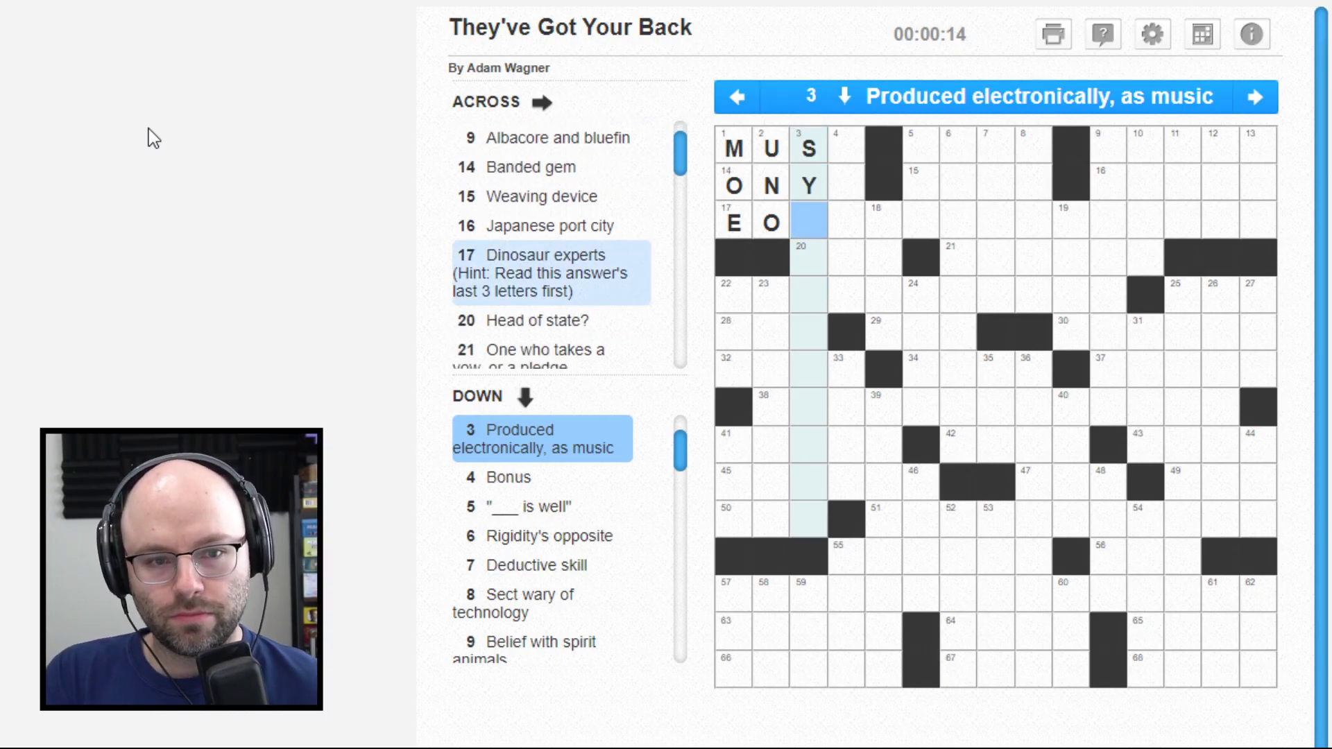
pyautogui.write('NTHESIZED')
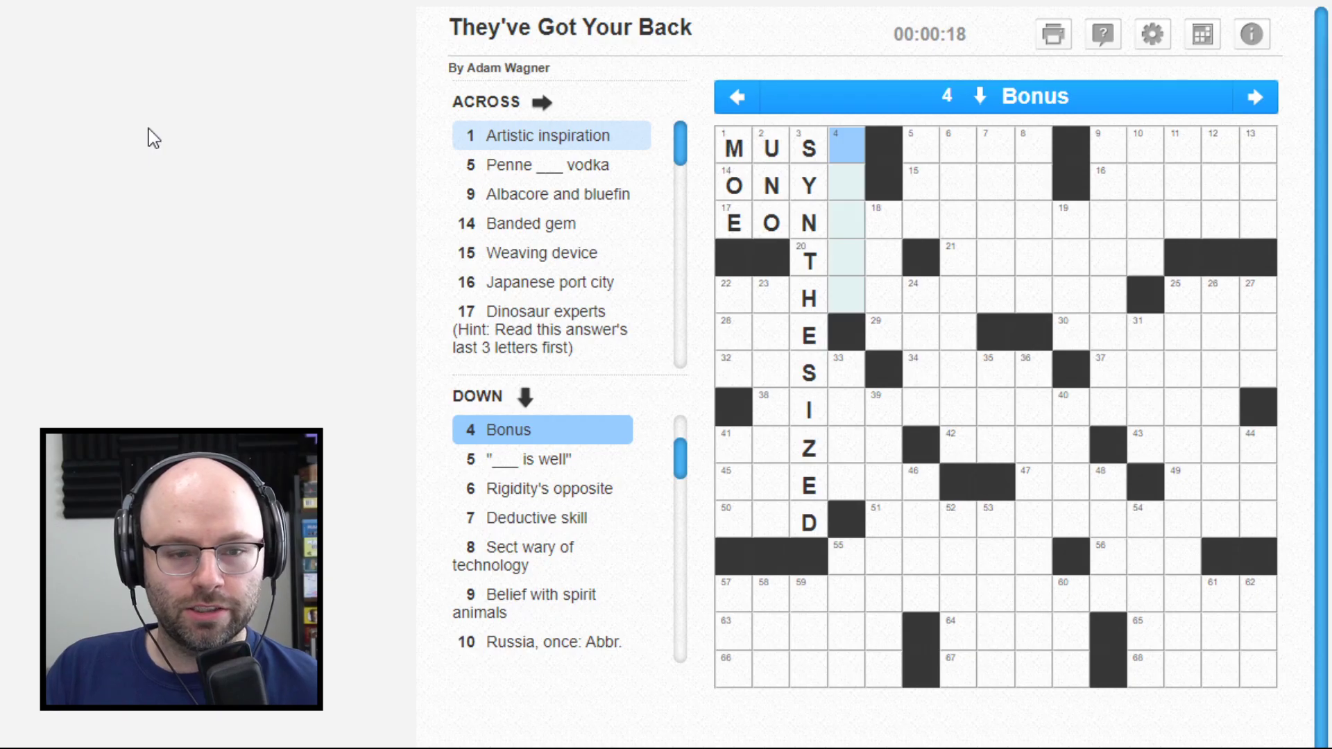
pyautogui.write('E')
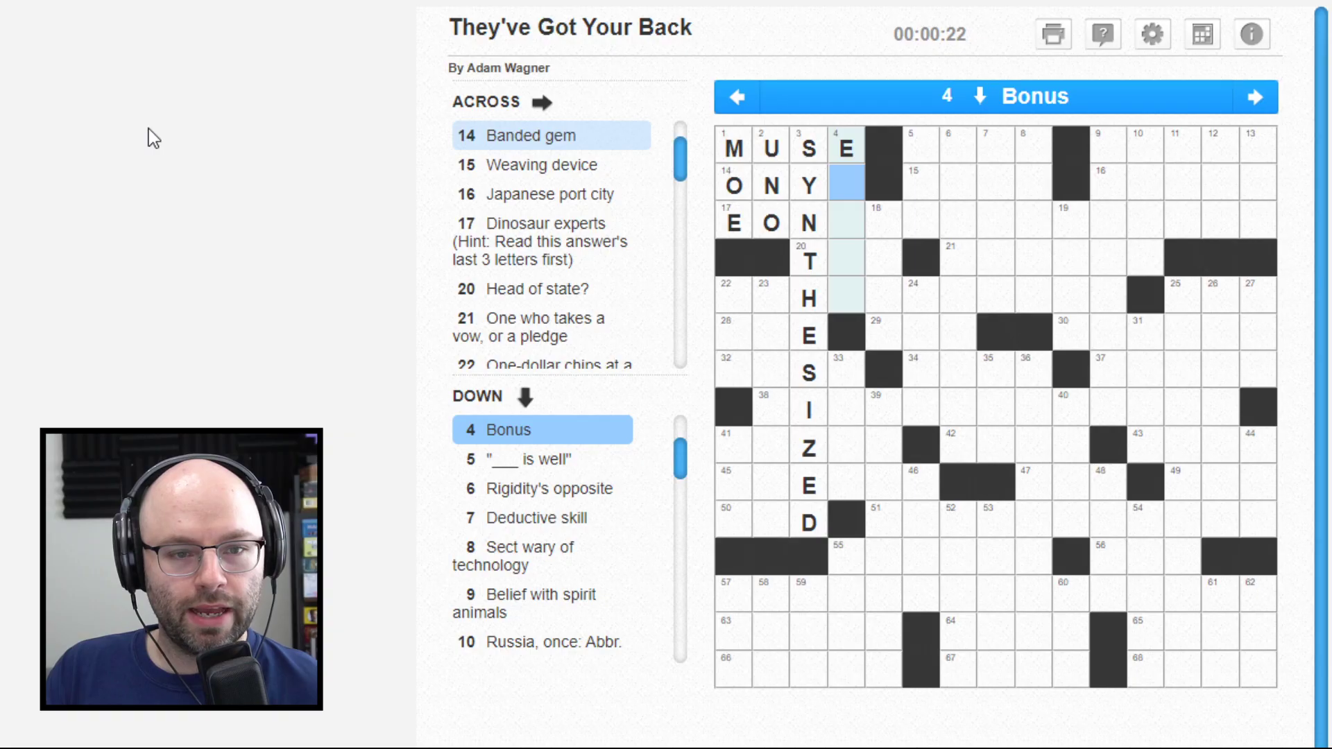
pyautogui.write('XT')
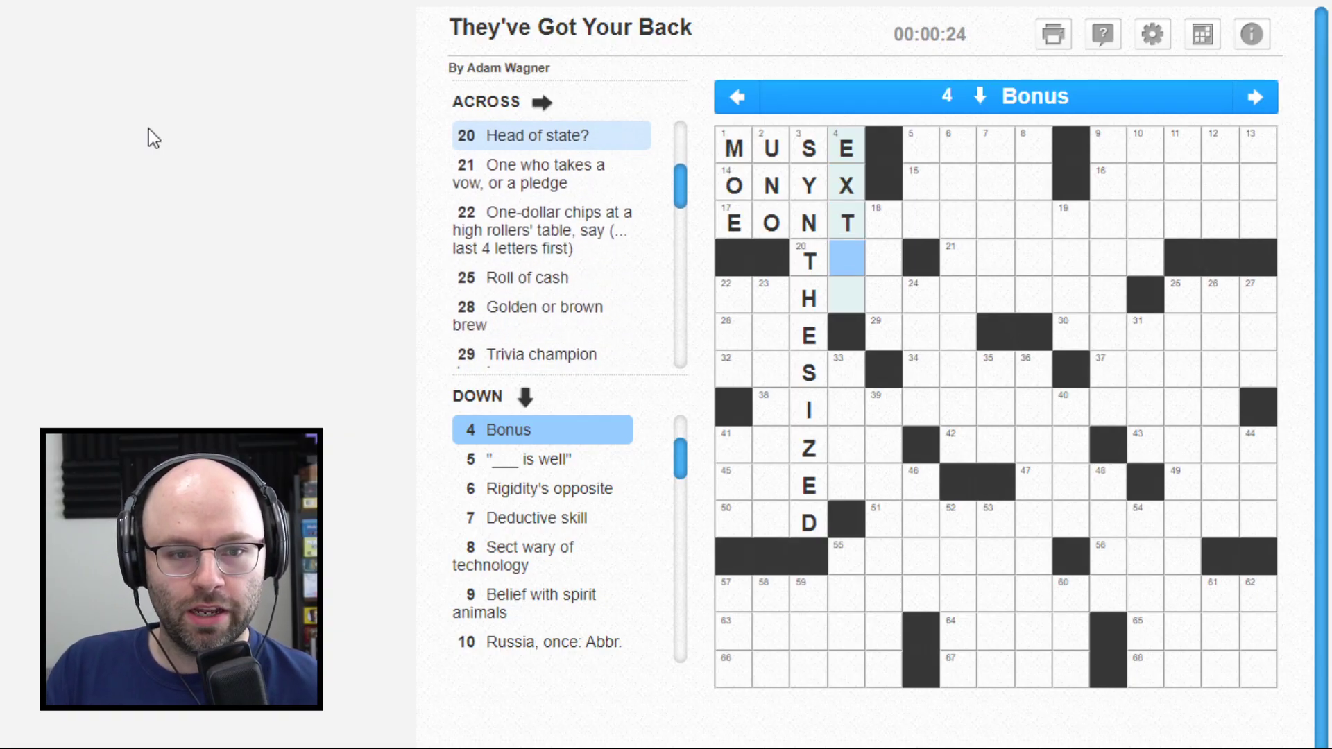
pyautogui.write('RA')
pyautogui.press('Down')
pyautogui.press('Down')
pyautogui.press('Left')
pyautogui.press('Left')
pyautogui.press('Left')
pyautogui.press('Left')
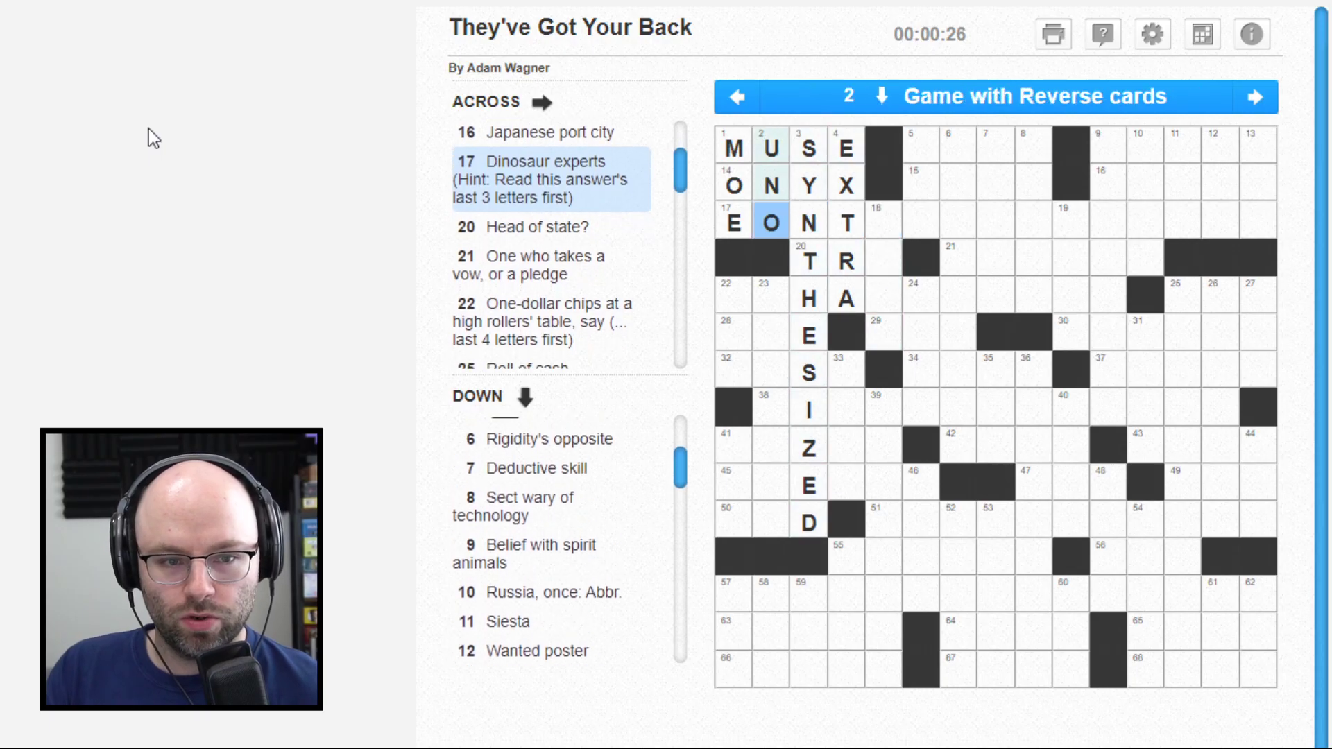
pyautogui.press('Left')
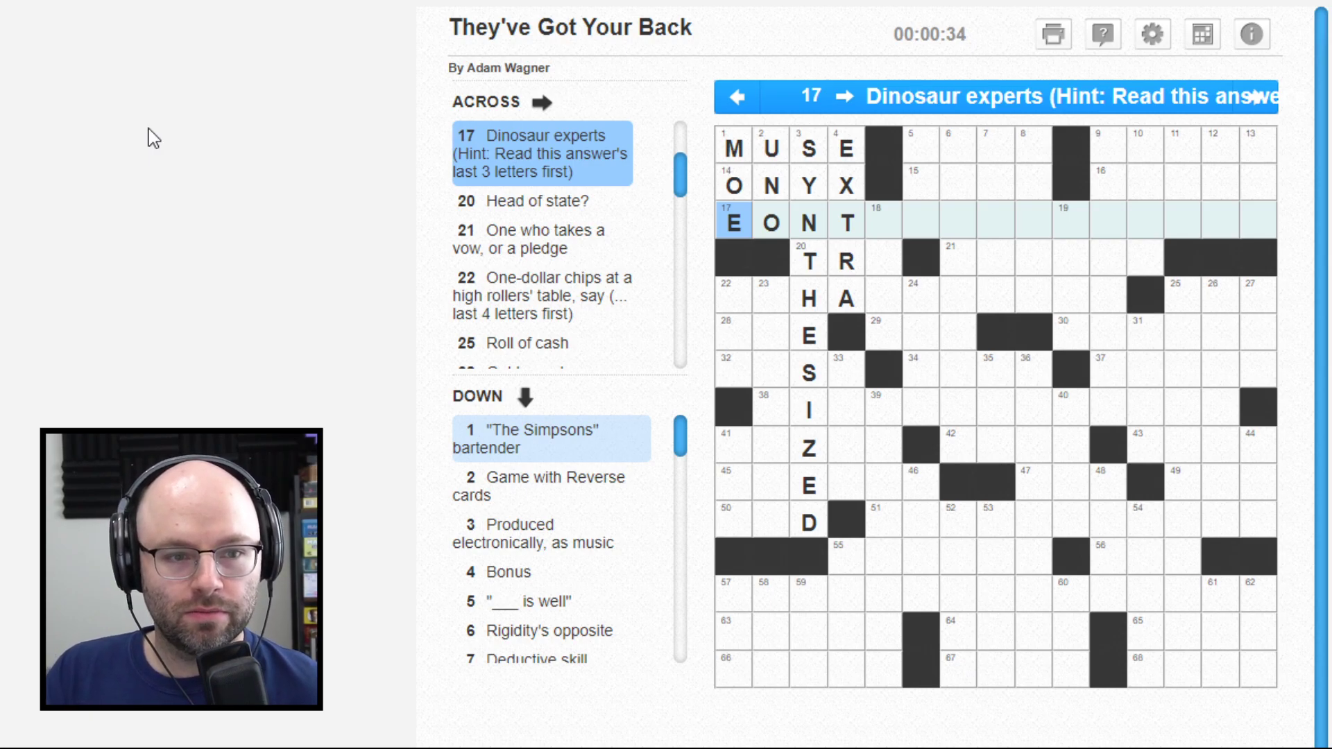
# Step: Switch to Down entry at the first square of 18 Down
pyautogui.press('Right')
pyautogui.press('Right')
pyautogui.press('Right')
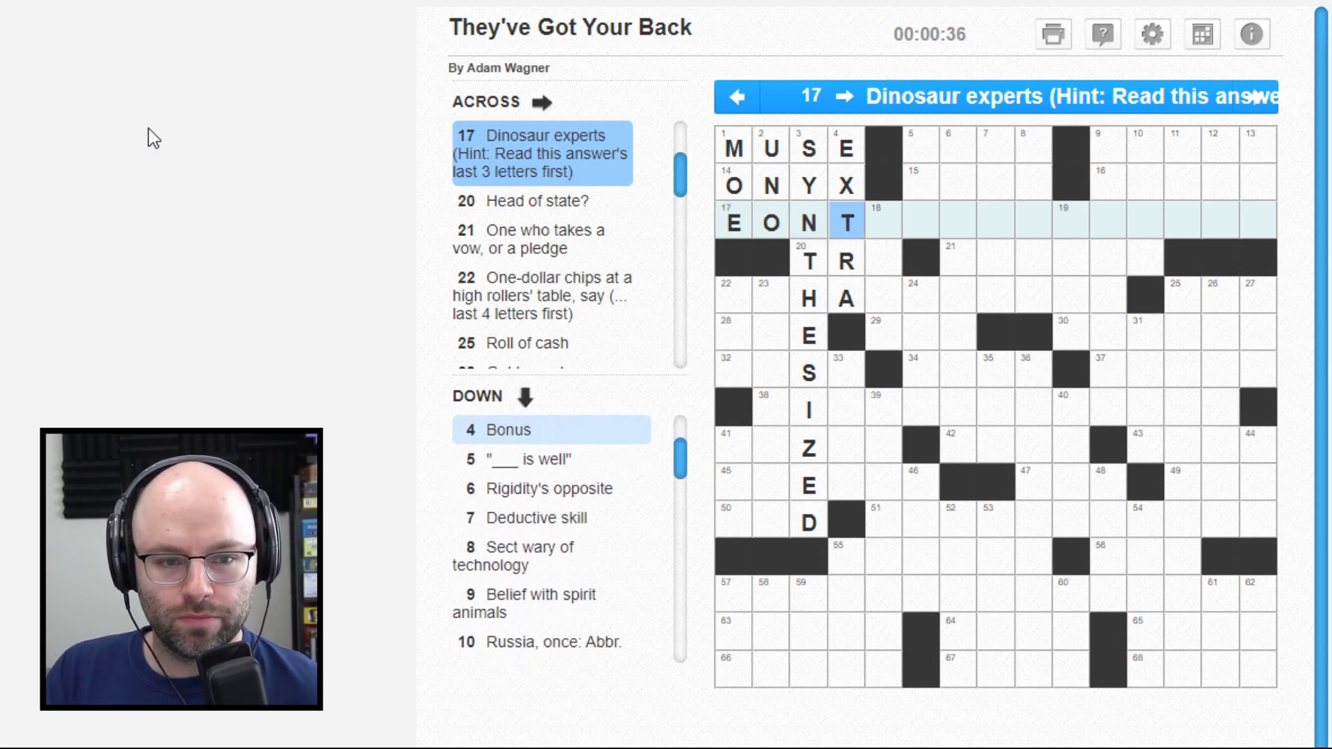
pyautogui.press('Down')
pyautogui.press('Left')
pyautogui.press('space')
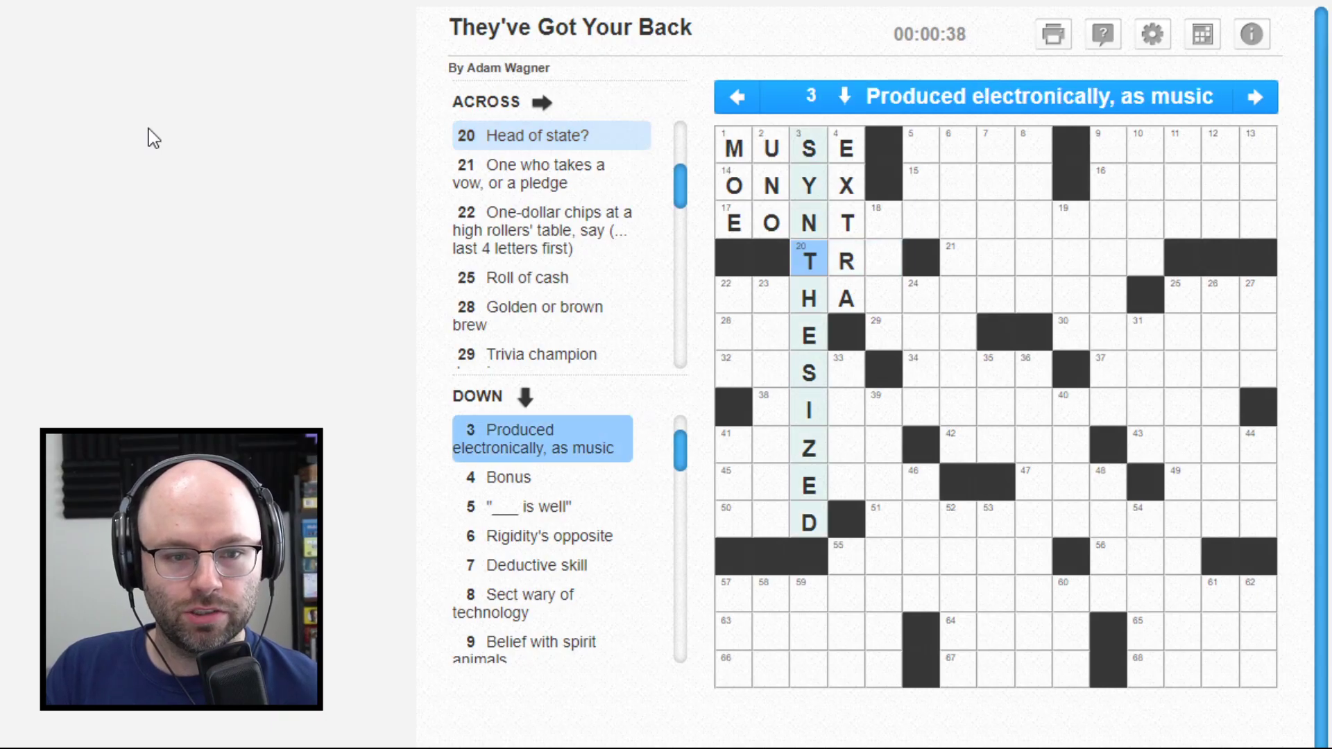
pyautogui.press('Right')
pyautogui.press('Right')
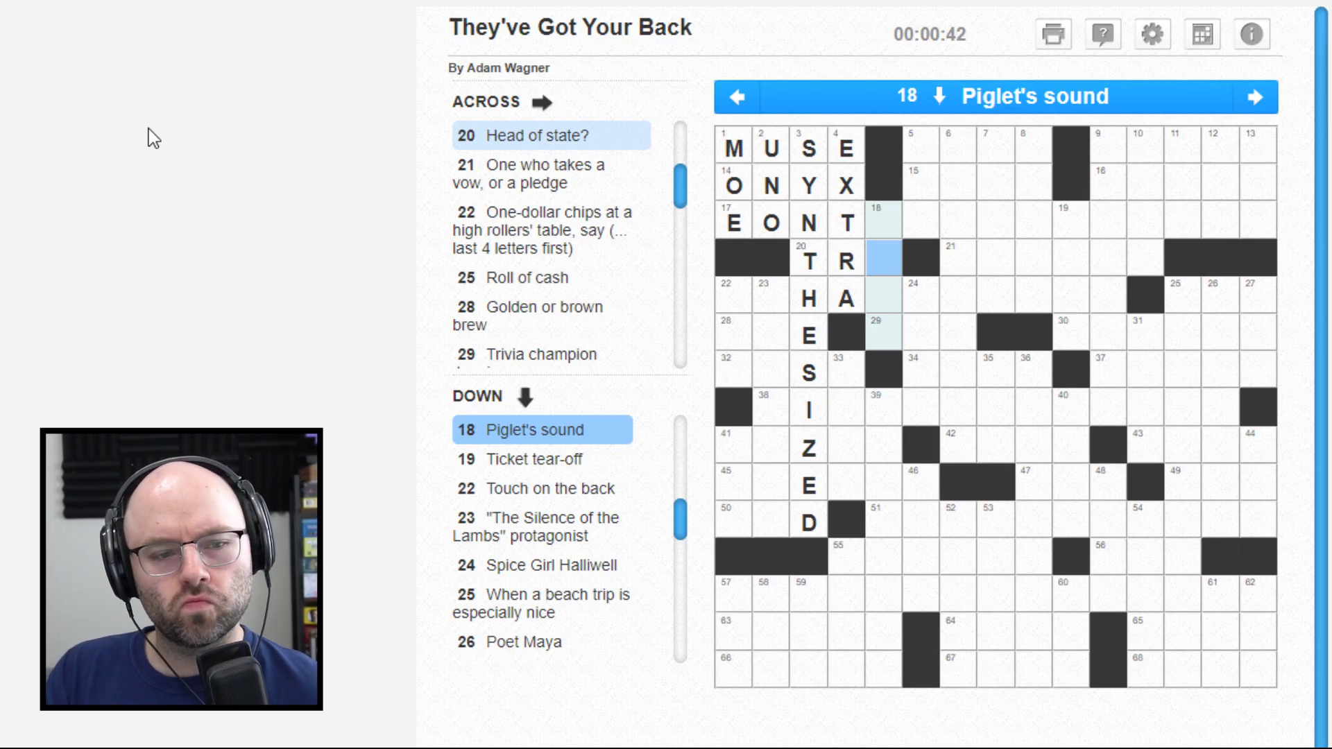
pyautogui.press('Up')
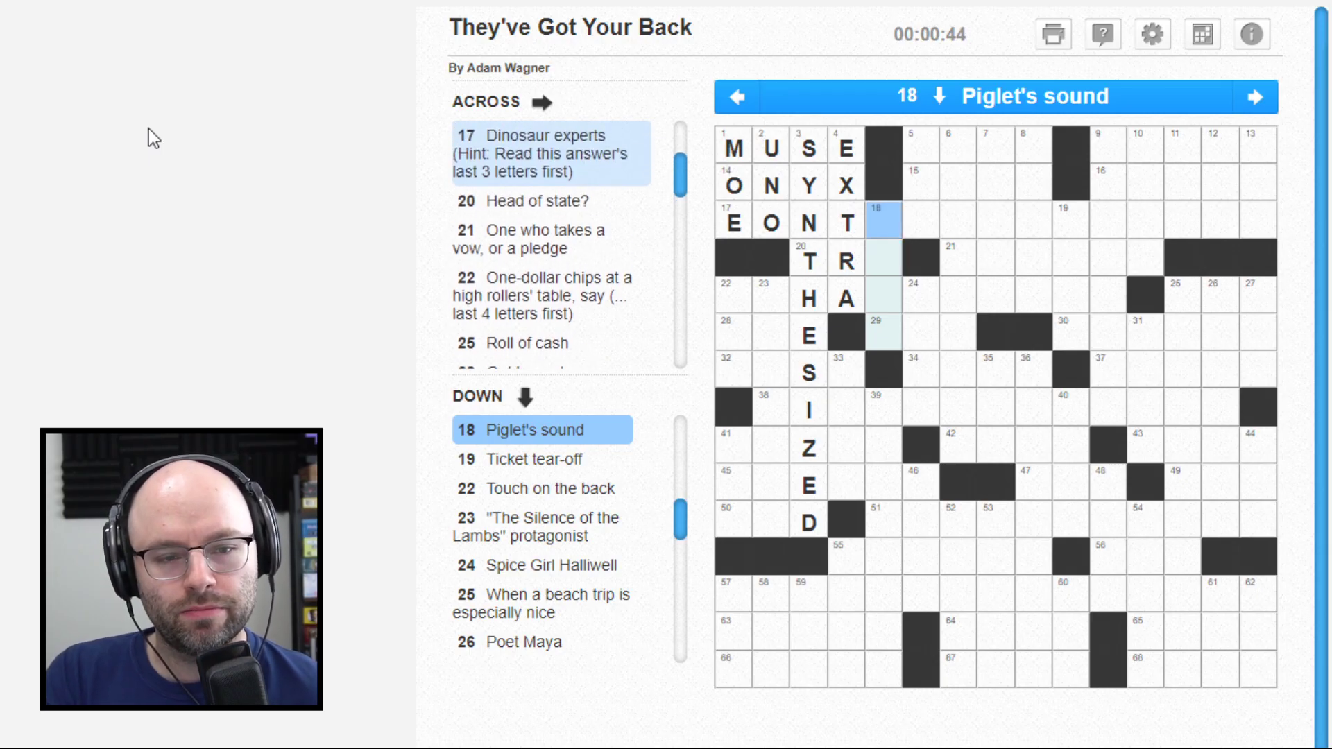
pyautogui.write('OI')
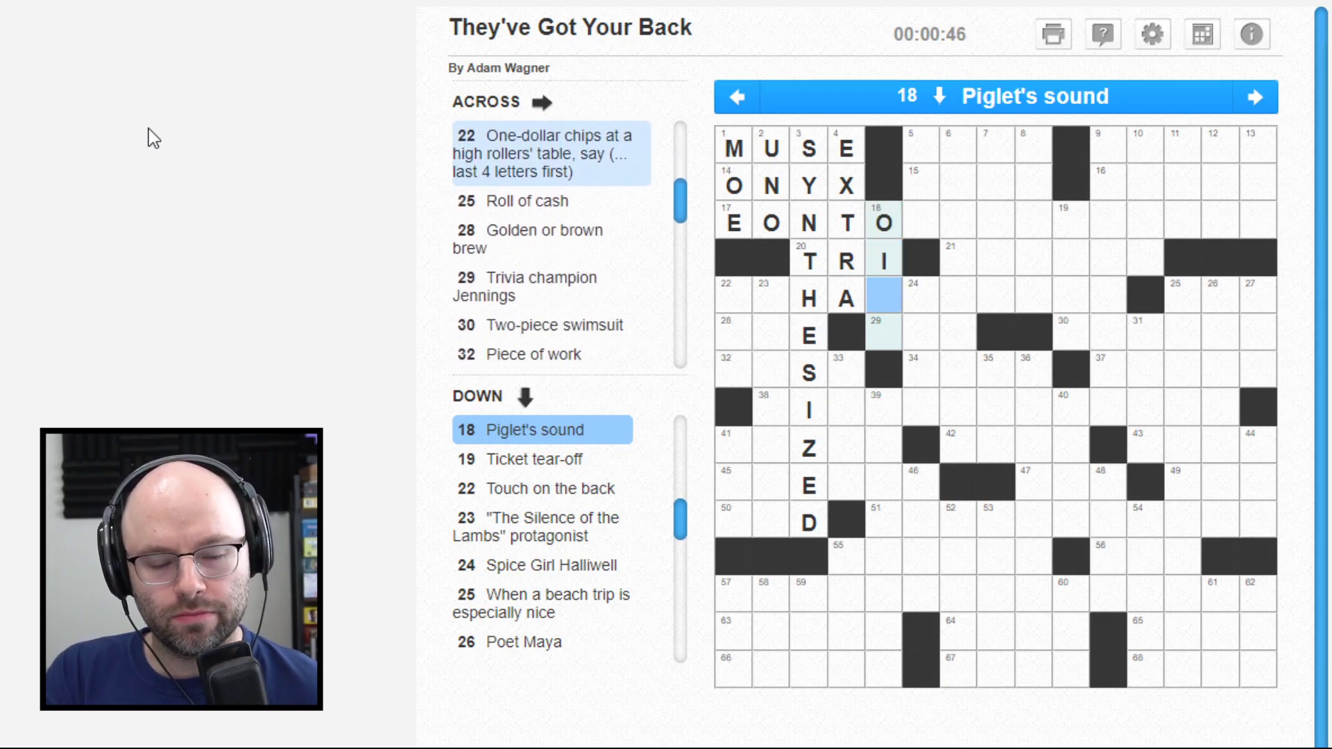
pyautogui.write('NK')
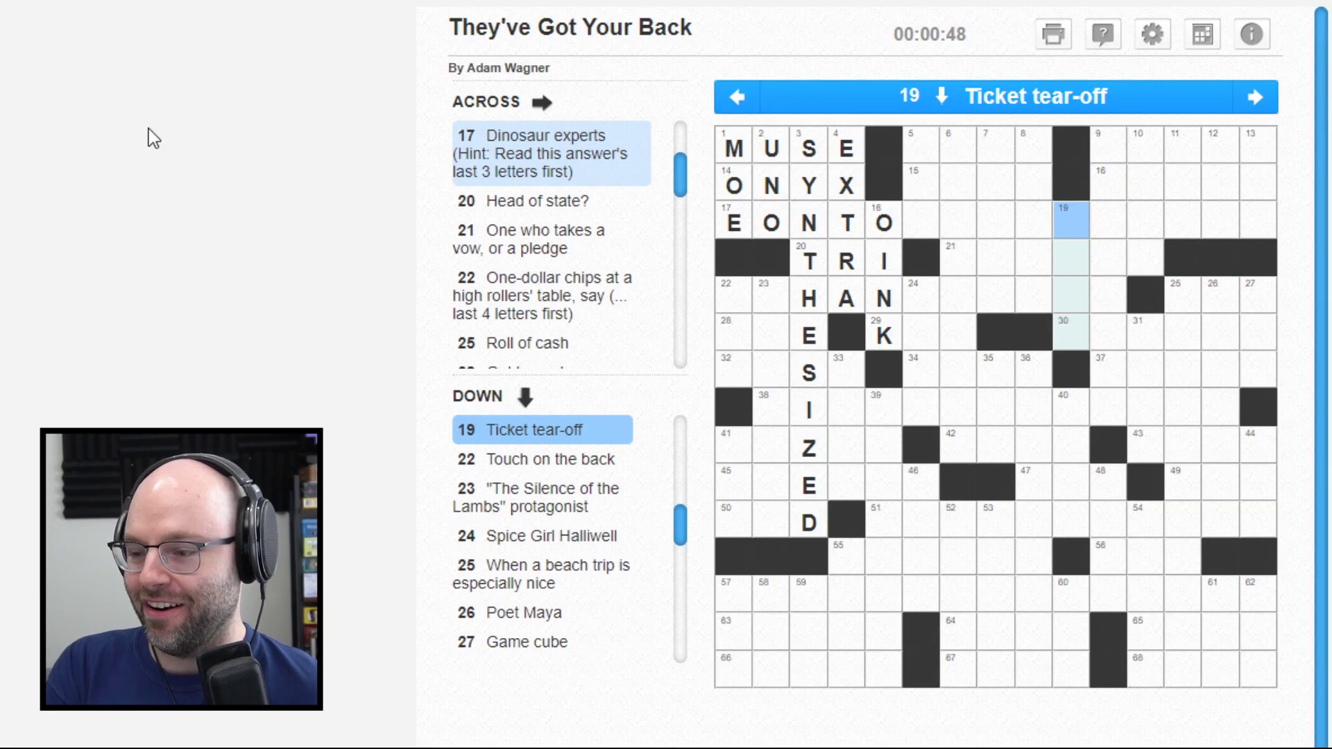
# Step: Go back through the down clues to the first square of 5 Down
pyautogui.press('Left')
pyautogui.press('Up')
pyautogui.press('Up')
pyautogui.press('Up')
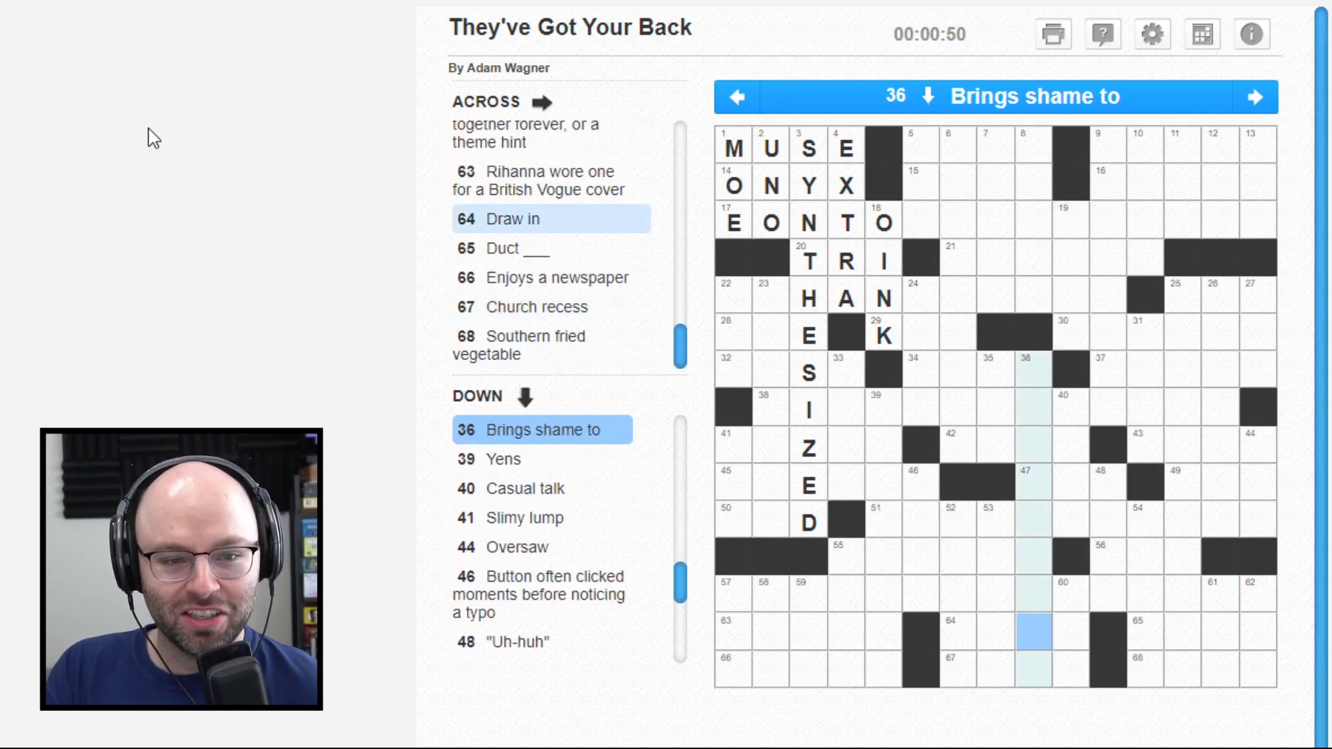
pyautogui.press('Up')
pyautogui.press('Up')
pyautogui.press('Up')
pyautogui.press('Up')
pyautogui.press('Up')
pyautogui.press('Left')
pyautogui.press('Up')
pyautogui.press('Up')
pyautogui.press('Up')
pyautogui.press('Up')
pyautogui.press('Up')
pyautogui.press('Left')
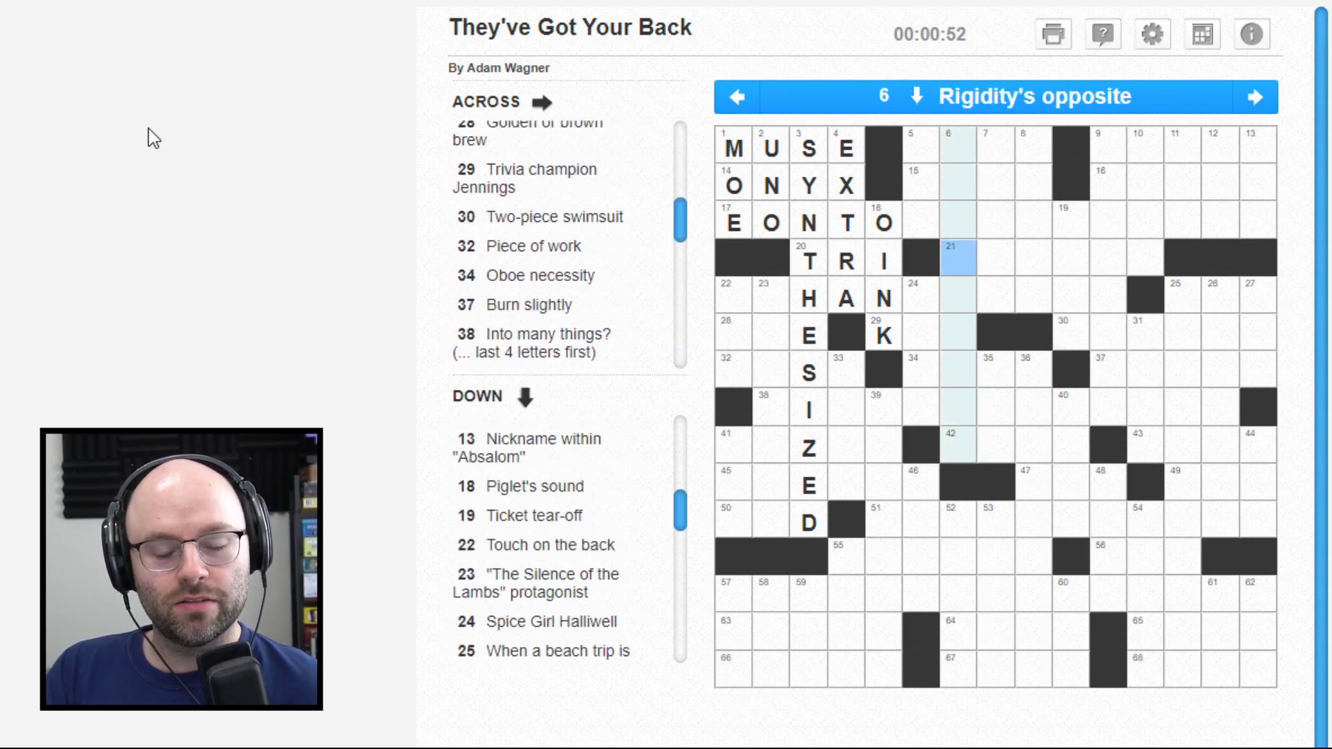
pyautogui.press('Left')
pyautogui.press('Up')
pyautogui.press('Right')
pyautogui.press('Up')
pyautogui.press('Up')
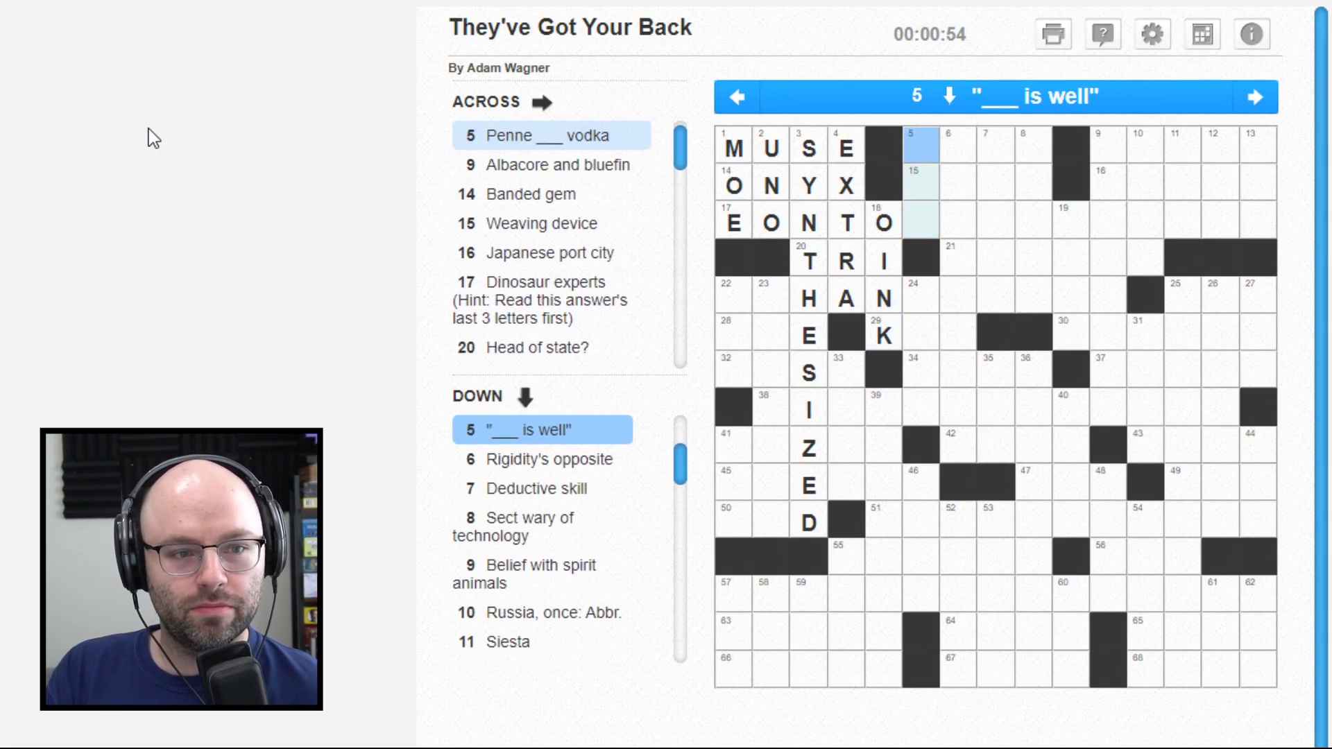
# Step: Erase the A and both Ls from 5 Across
pyautogui.press('Right')
pyautogui.write('ALL')
pyautogui.press('Left')
pyautogui.press('Left')
pyautogui.press('Left')
pyautogui.press('BackSpace')
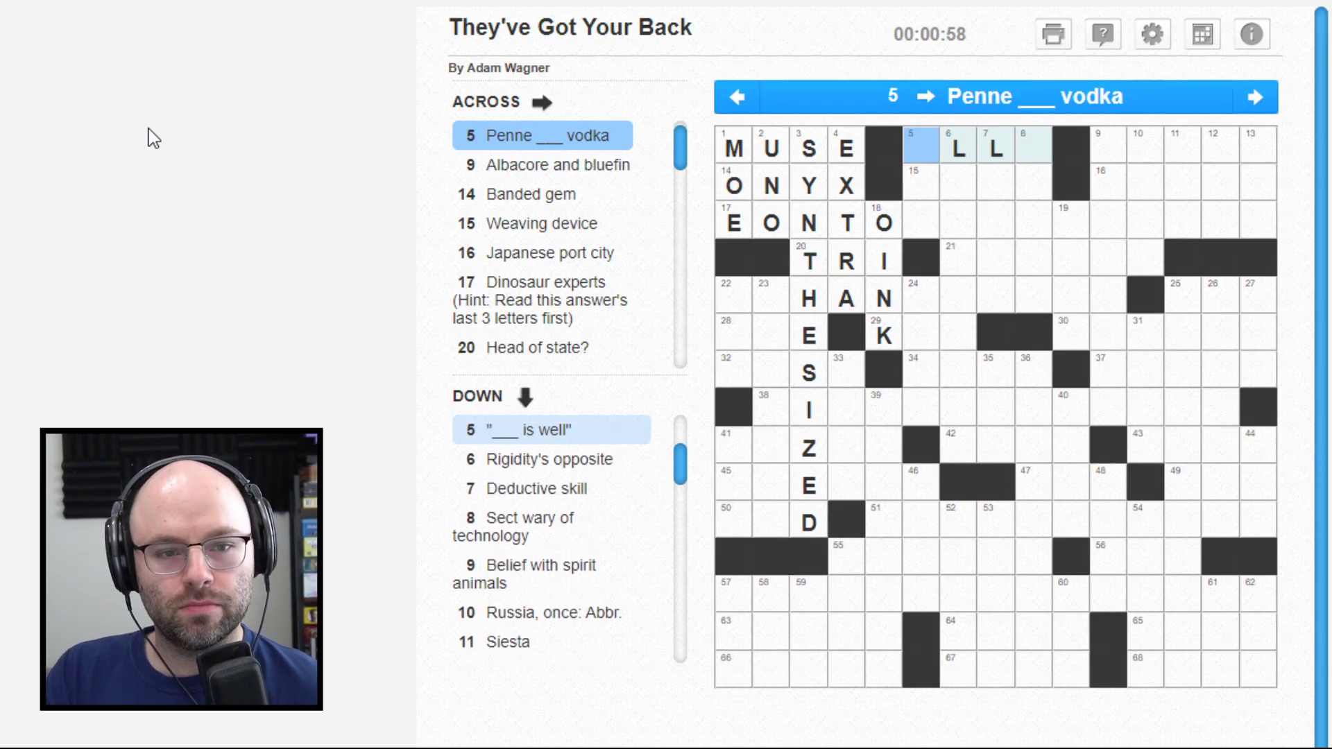
pyautogui.press('Right')
pyautogui.press('BackSpace')
pyautogui.press('Right')
pyautogui.press('BackSpace')
pyautogui.press('Down')
pyautogui.press('Down')
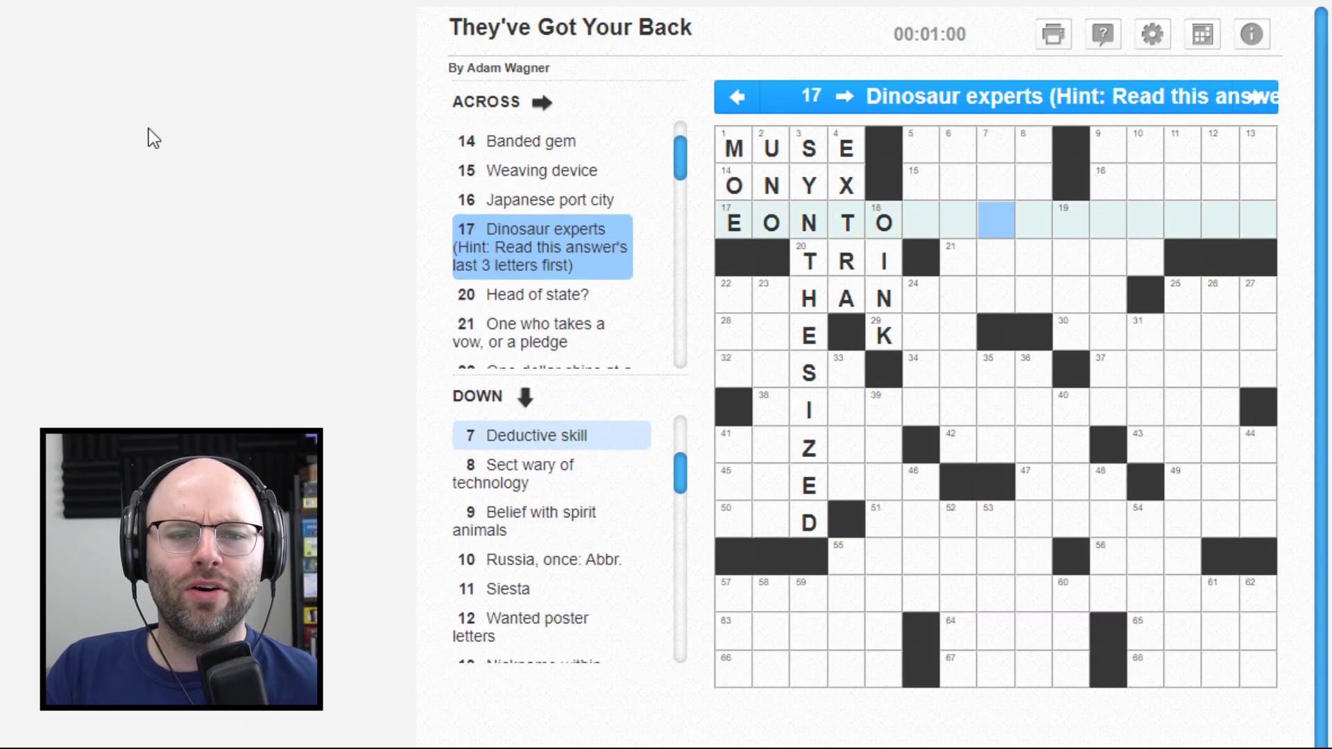
pyautogui.press('Left')
pyautogui.press('Left')
pyautogui.write('LOGIST')
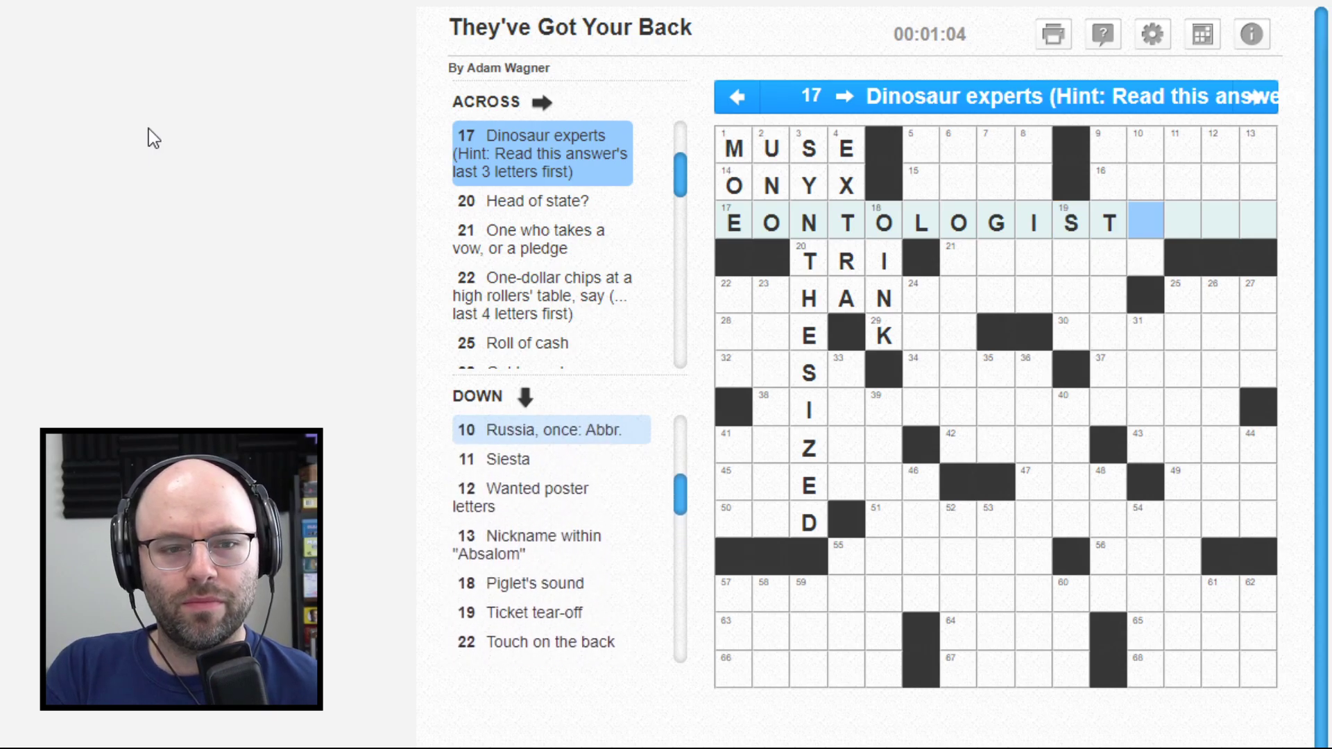
pyautogui.write('PAL')
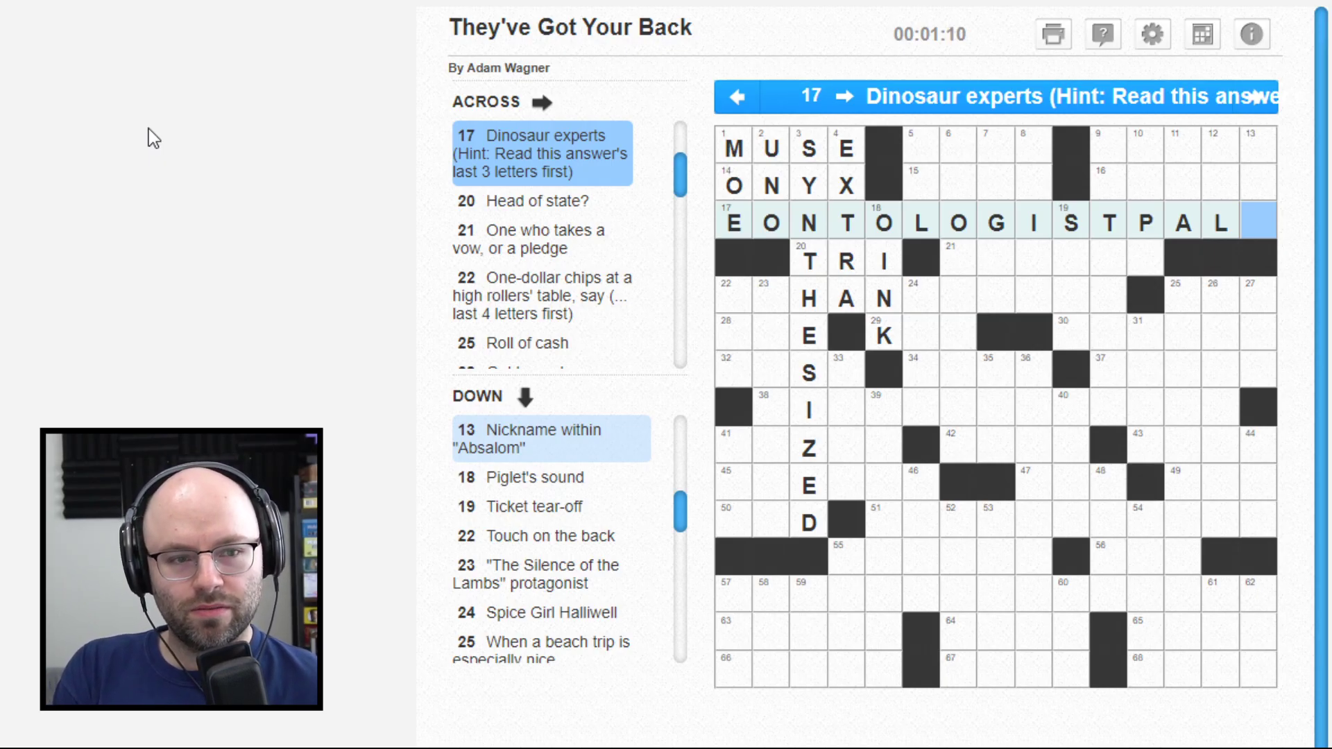
# Step: Erase the wrong ending of 17 Across
pyautogui.press('BackSpace')
pyautogui.press('BackSpace')
pyautogui.write('S')
pyautogui.press('BackSpace')
pyautogui.press('BackSpace')
pyautogui.write('SP')
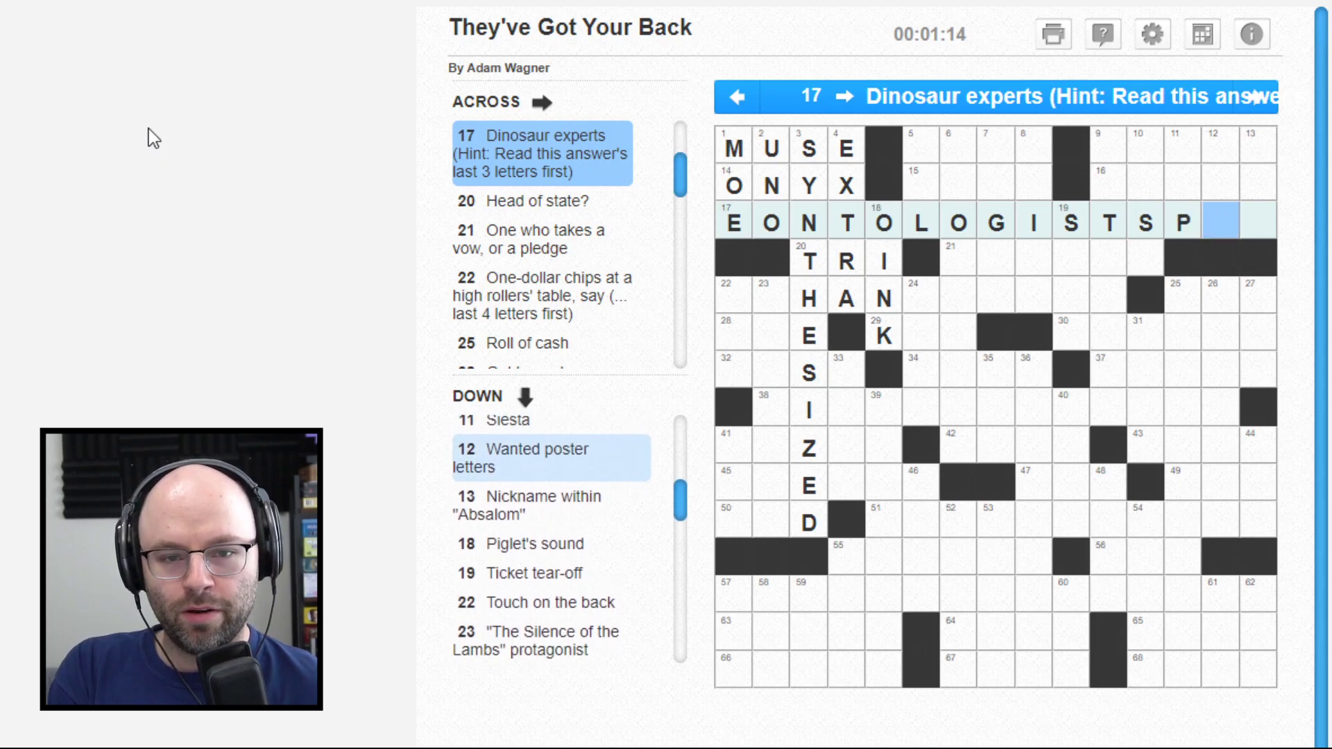
pyautogui.write('AL')
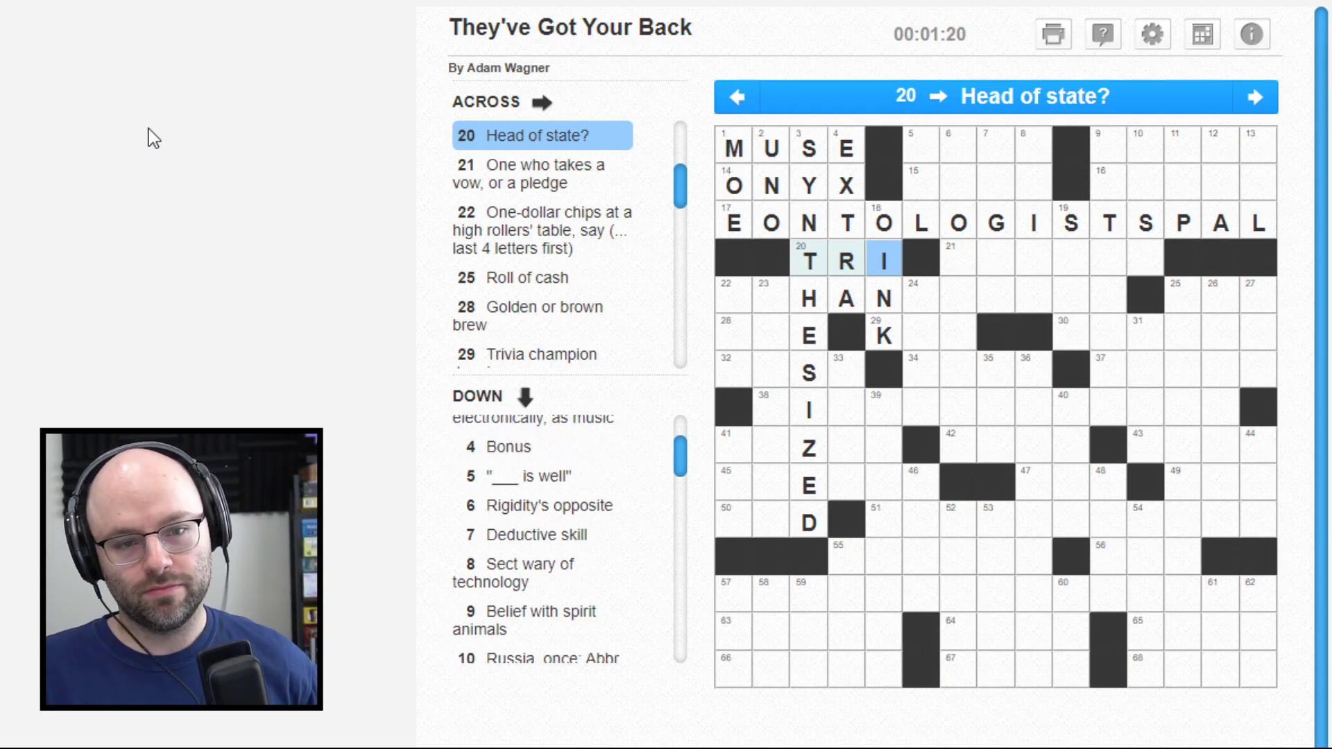
pyautogui.press('Tab')
pyautogui.press('Up')
pyautogui.press('Up')
pyautogui.press('Up')
pyautogui.press('Down')
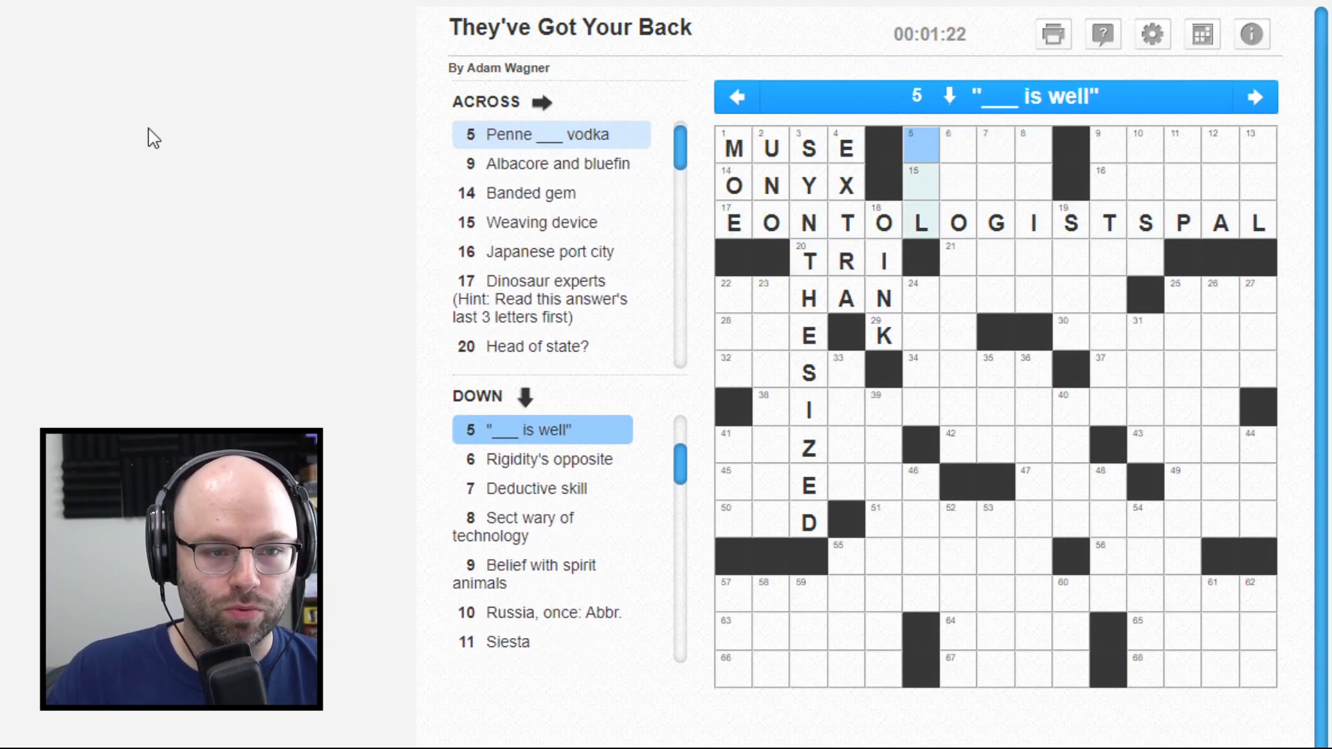
pyautogui.write('ALL')
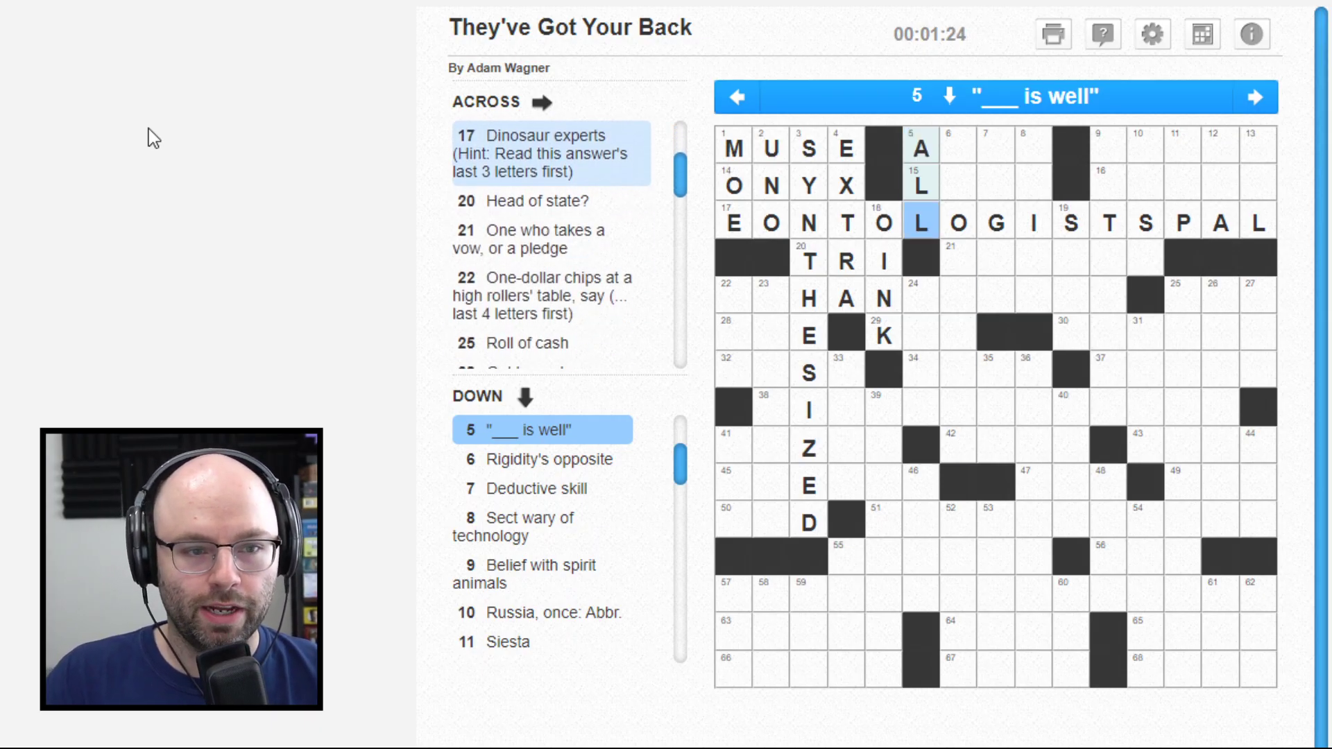
pyautogui.press('Tab')
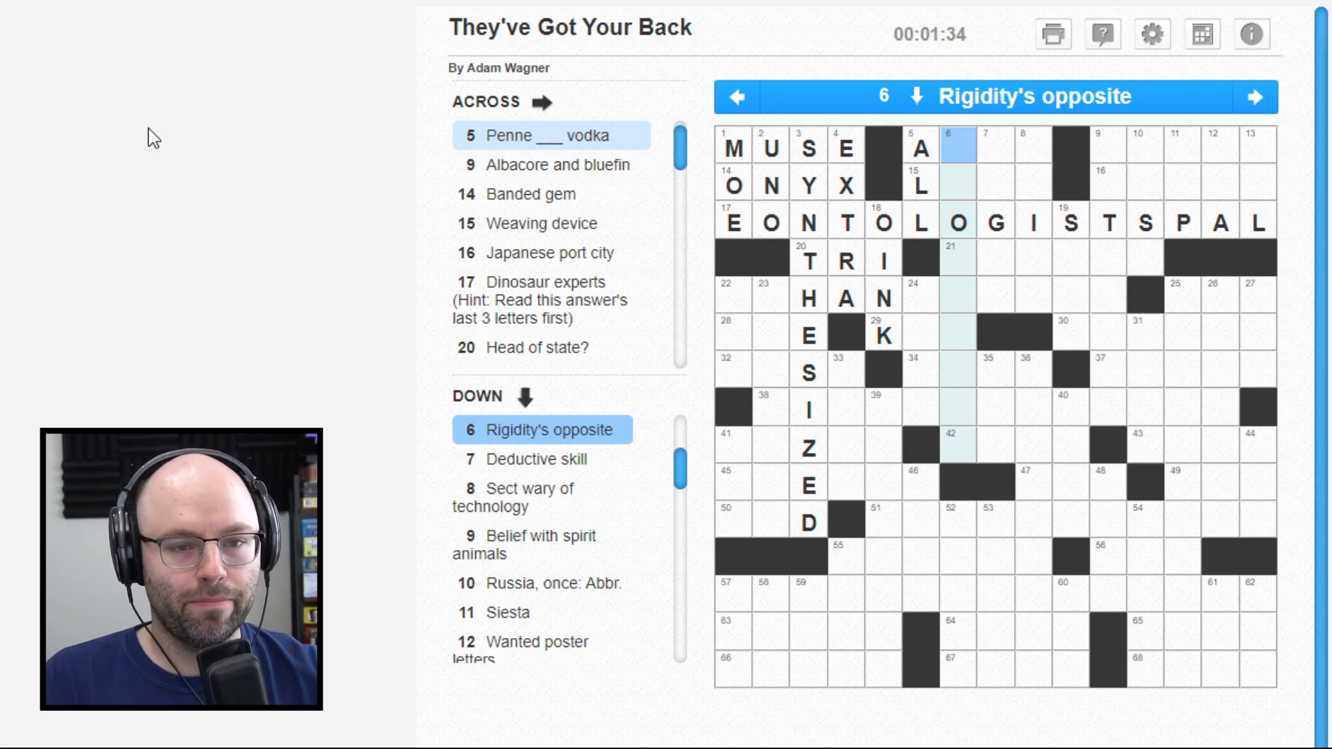
# Step: Enter LOGIC for the 'Deductive skill' clue at 7 Down
pyautogui.press('Left')
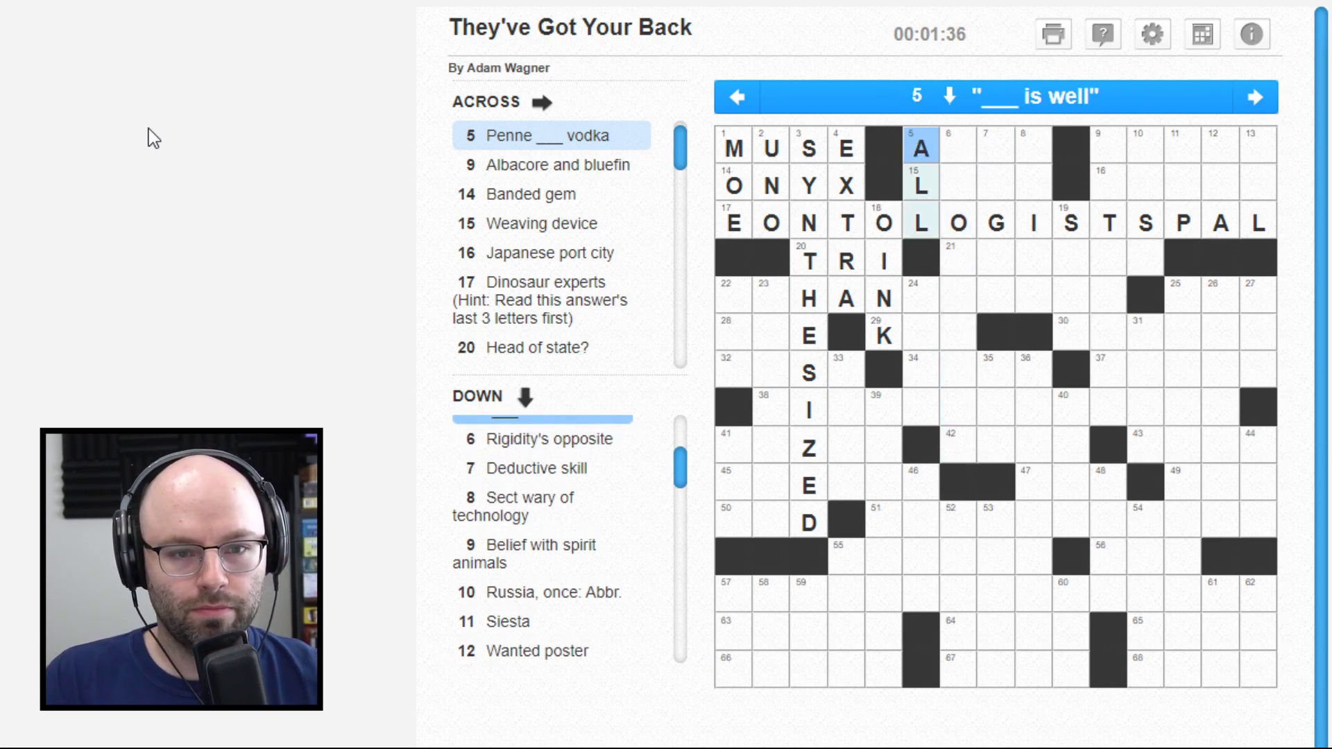
pyautogui.press('Right')
pyautogui.press('Right')
pyautogui.write('L')
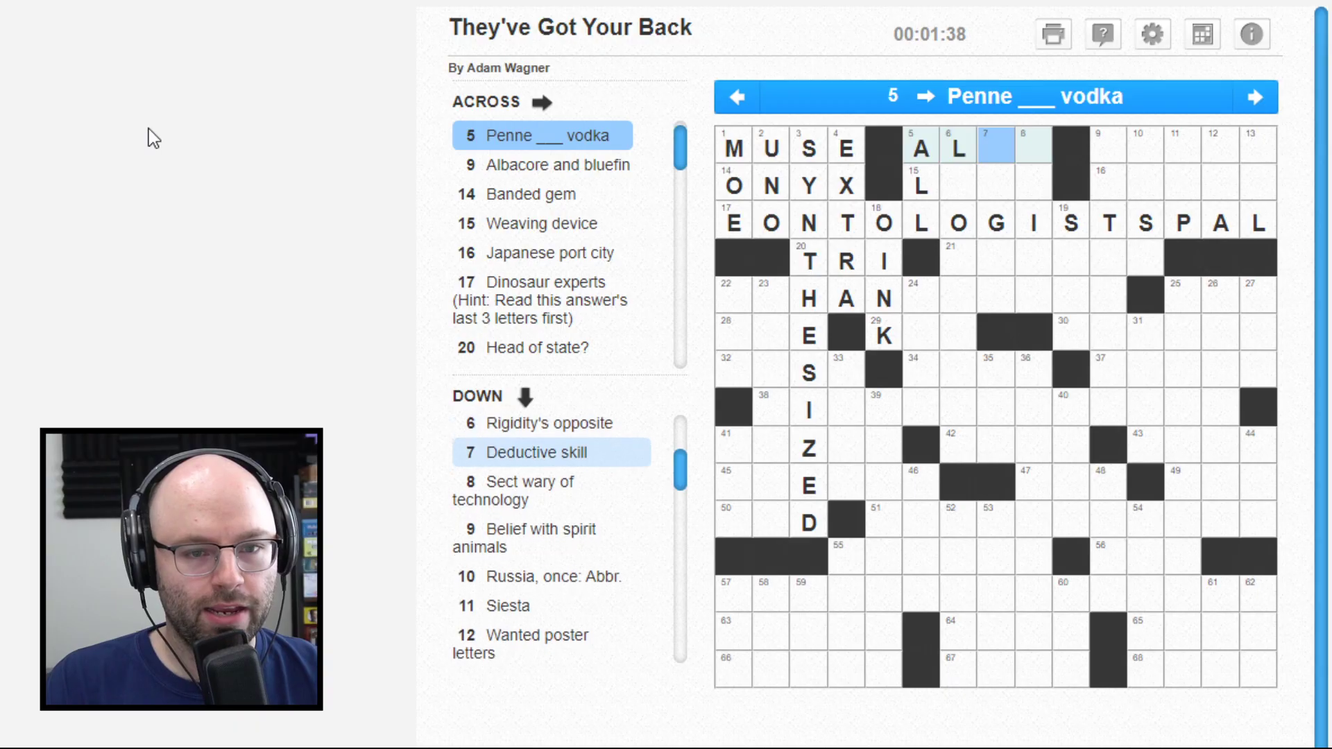
pyautogui.write('LA')
pyautogui.press('Left')
pyautogui.press('Left')
pyautogui.press('Left')
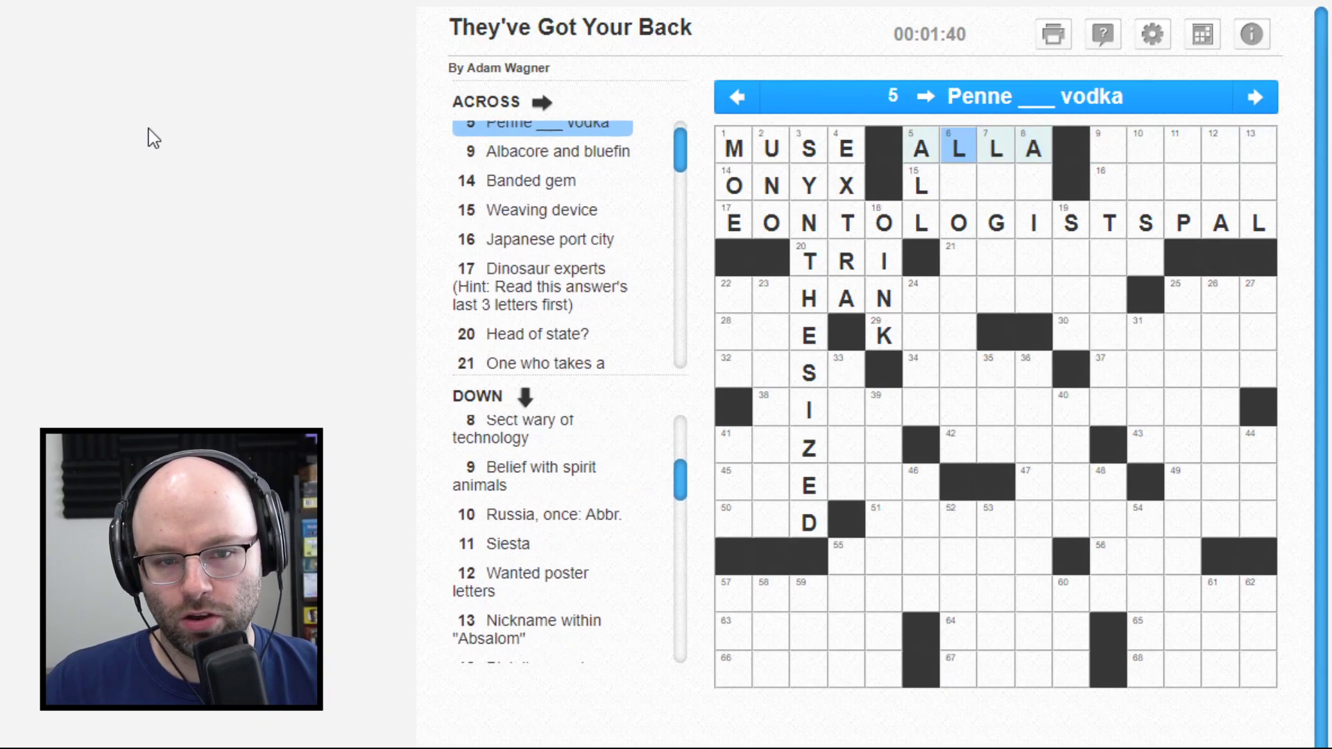
pyautogui.press('Right')
pyautogui.press('Right')
pyautogui.press('Down')
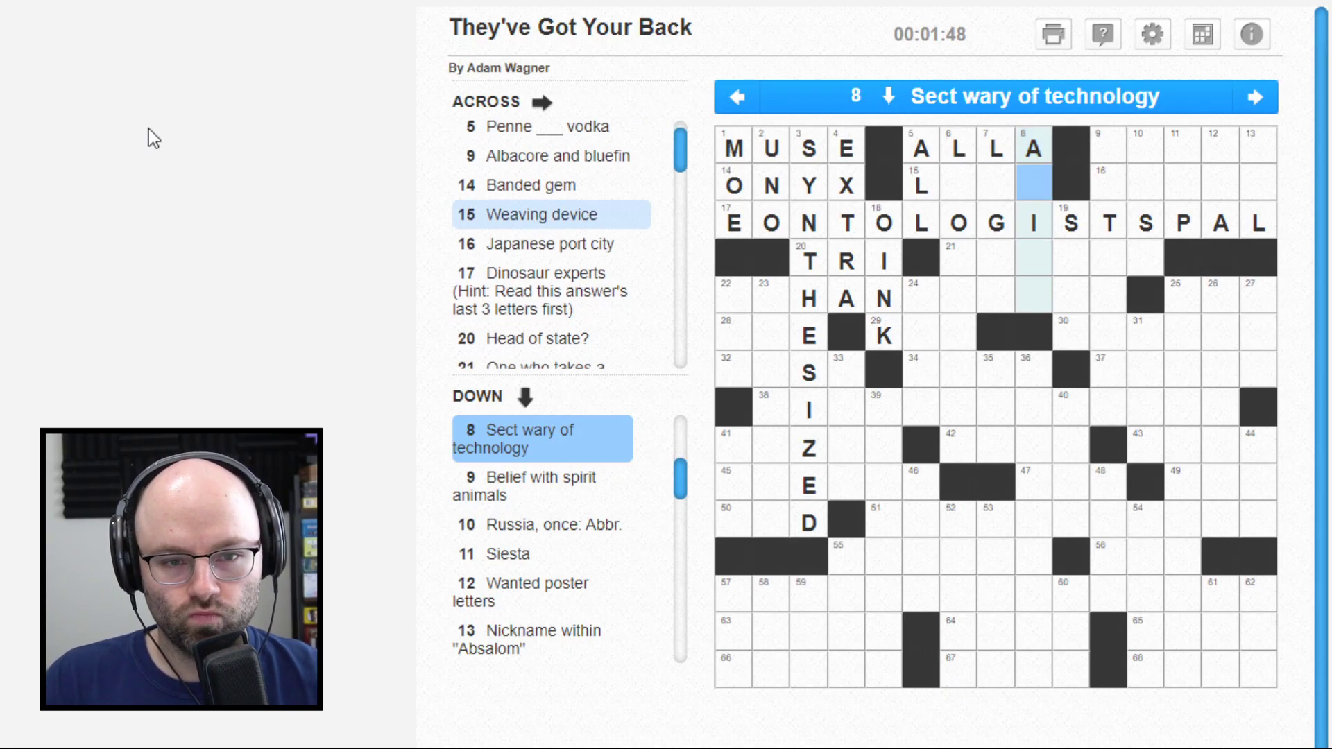
pyautogui.press('Left')
pyautogui.write('logic')
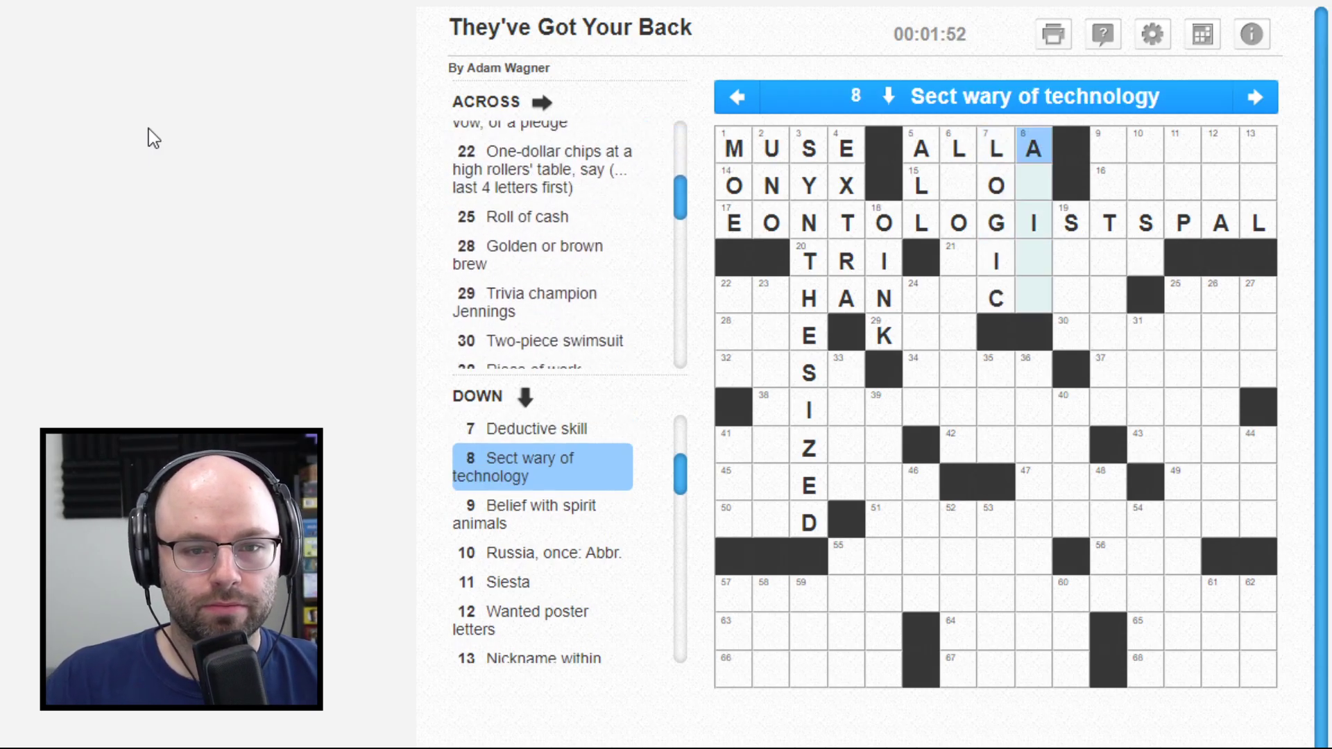
pyautogui.press('Left')
pyautogui.press('Left')
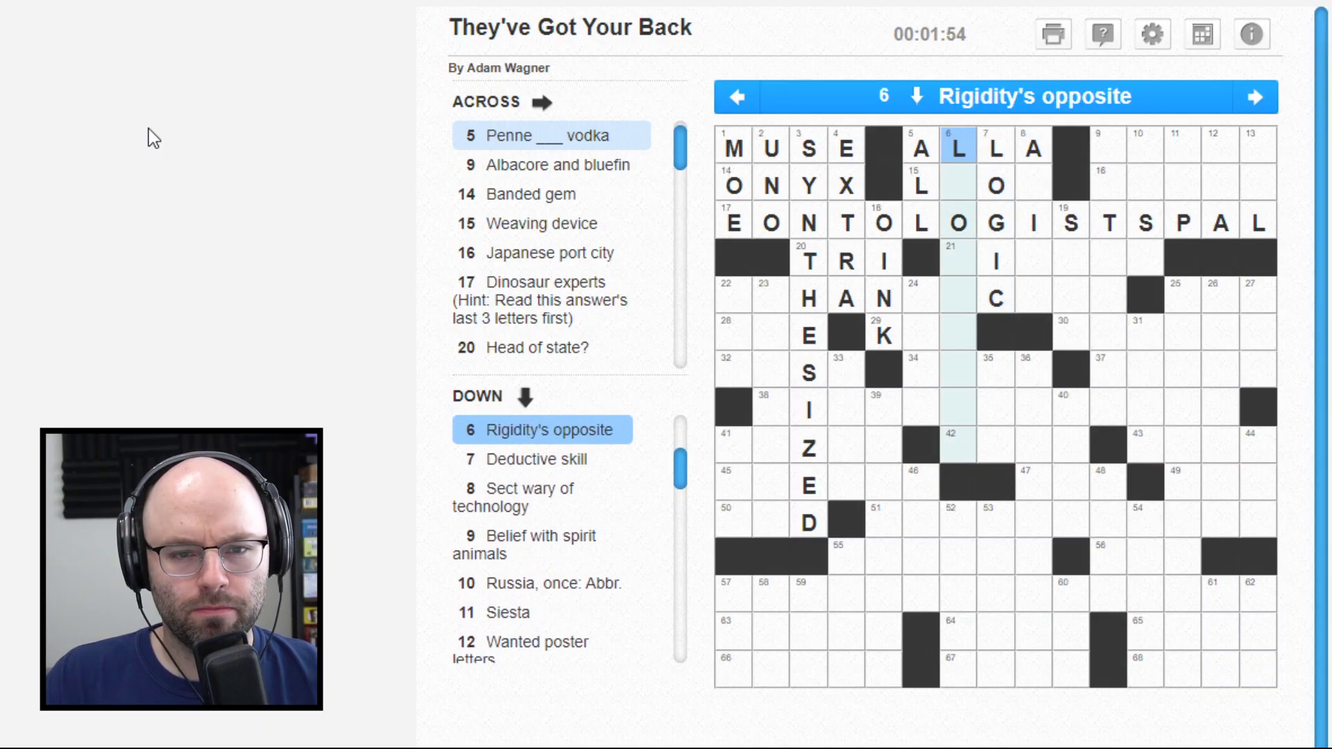
pyautogui.press('Left')
pyautogui.press('Down')
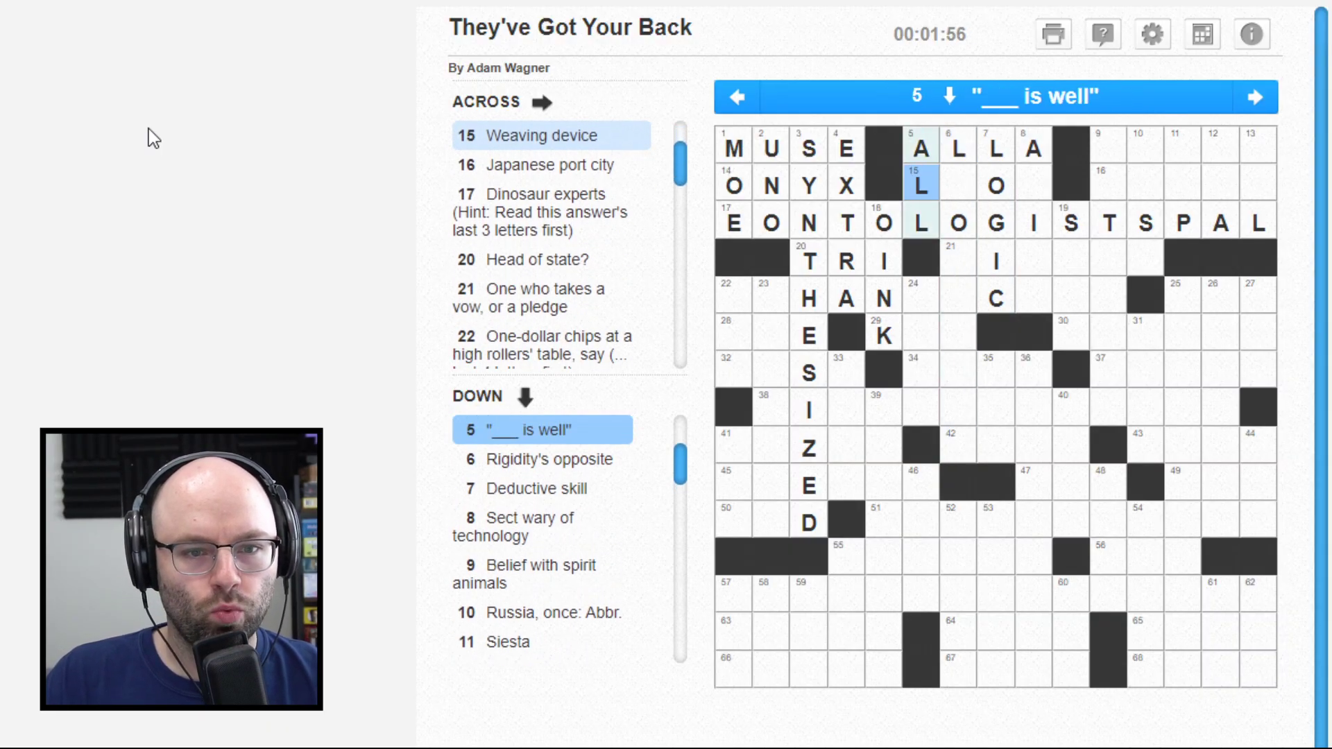
# Step: Finish 15 Across as LOOM, then add S in 21 Across and H in 22 Across
pyautogui.press('Right')
pyautogui.press('Right')
pyautogui.write('o')
pyautogui.press('Tab')
pyautogui.press('Tab')
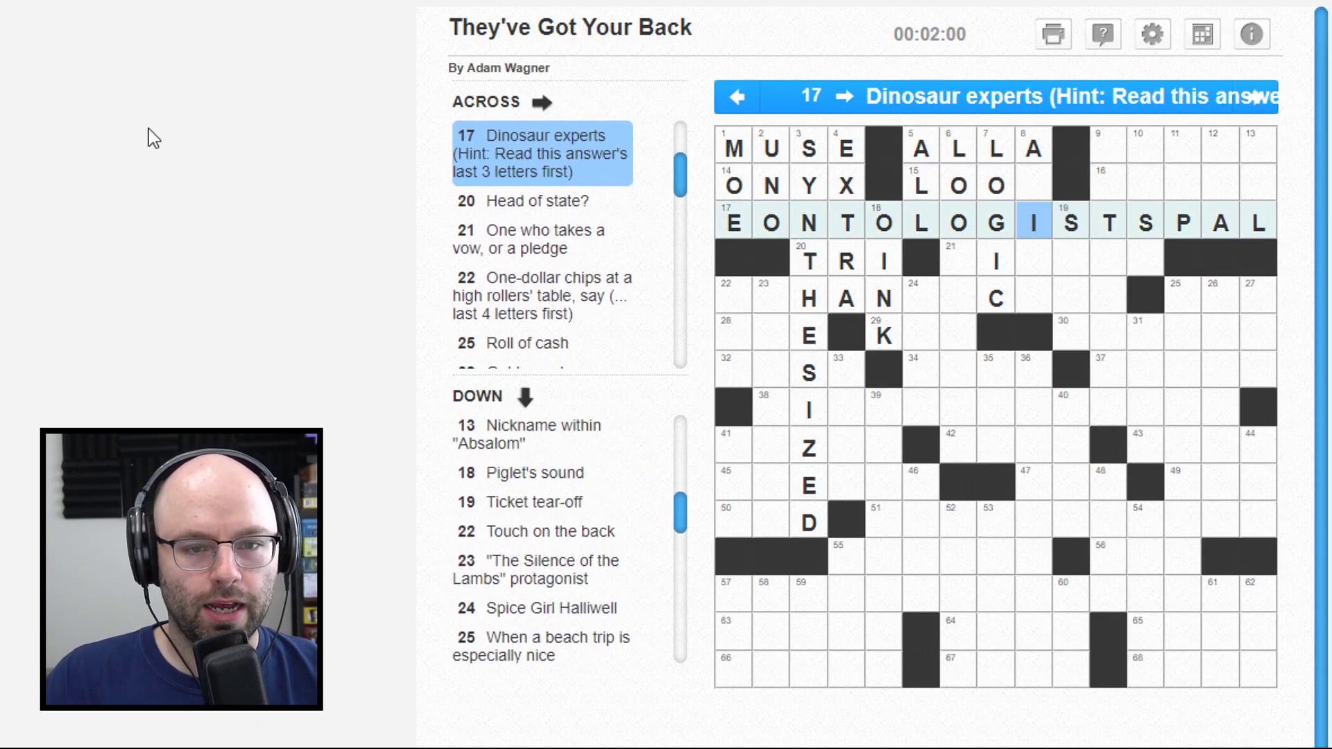
pyautogui.hotkey('shift', 'Tab')
pyautogui.hotkey('shift', 'Tab')
pyautogui.write('m')
pyautogui.press('Tab')
pyautogui.press('Tab')
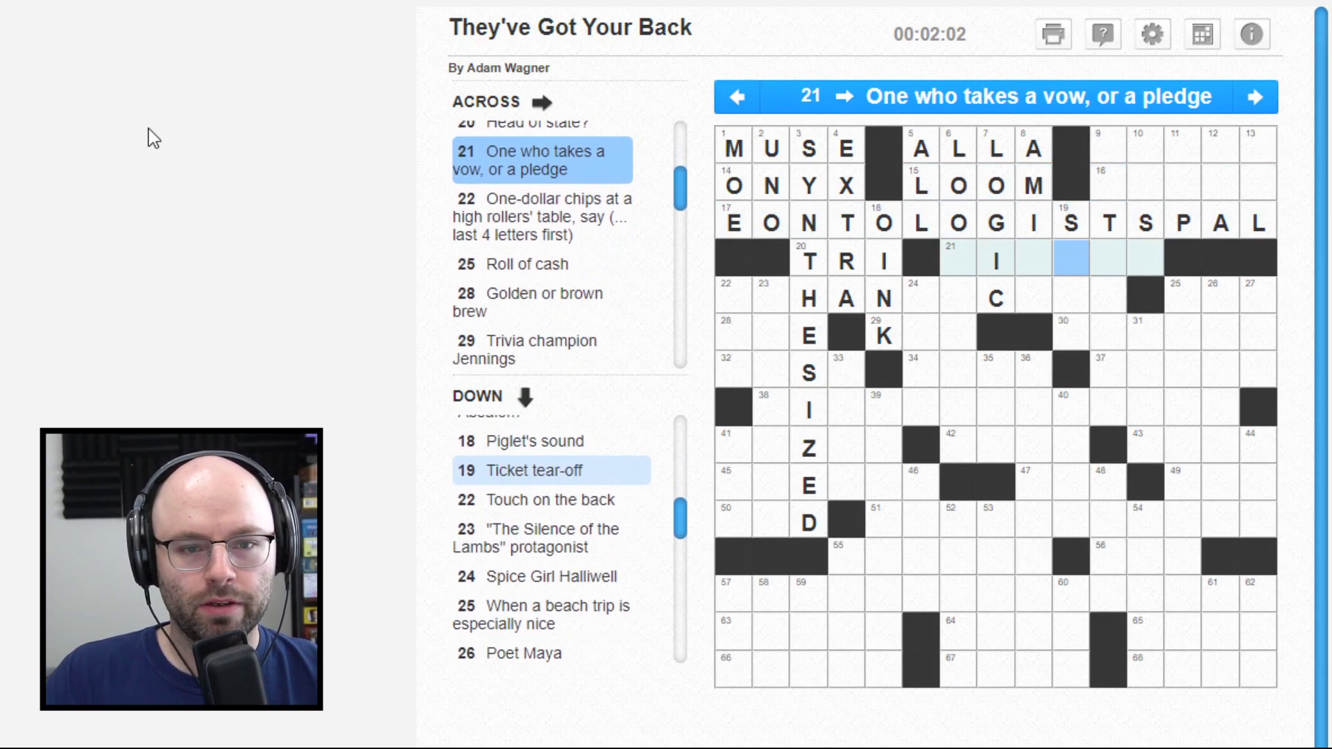
pyautogui.press('Left')
pyautogui.write('s')
pyautogui.press('Down')
pyautogui.press('Left')
pyautogui.write('h')
pyautogui.press('Up')
pyautogui.press('Left')
pyautogui.press('Left')
pyautogui.press('Left')
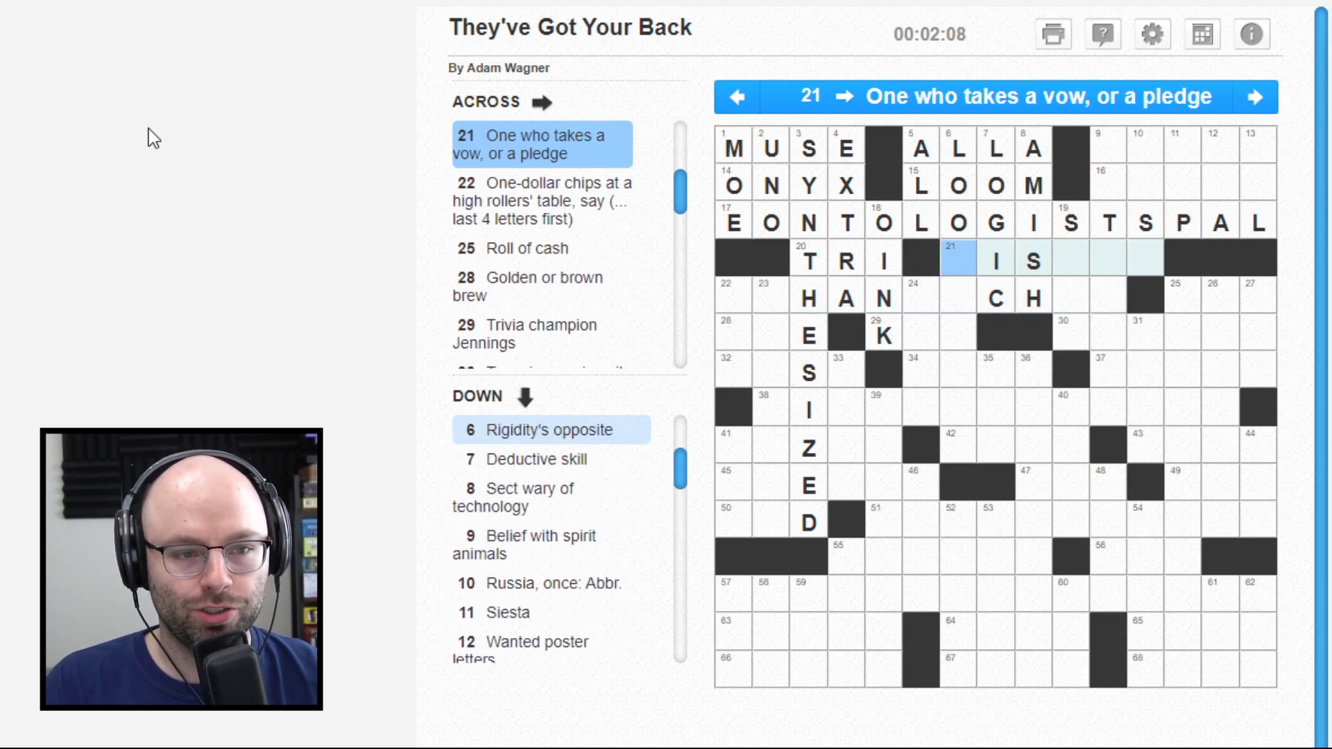
pyautogui.press('Right')
pyautogui.press('Right')
pyautogui.press('Down')
pyautogui.press('Left')
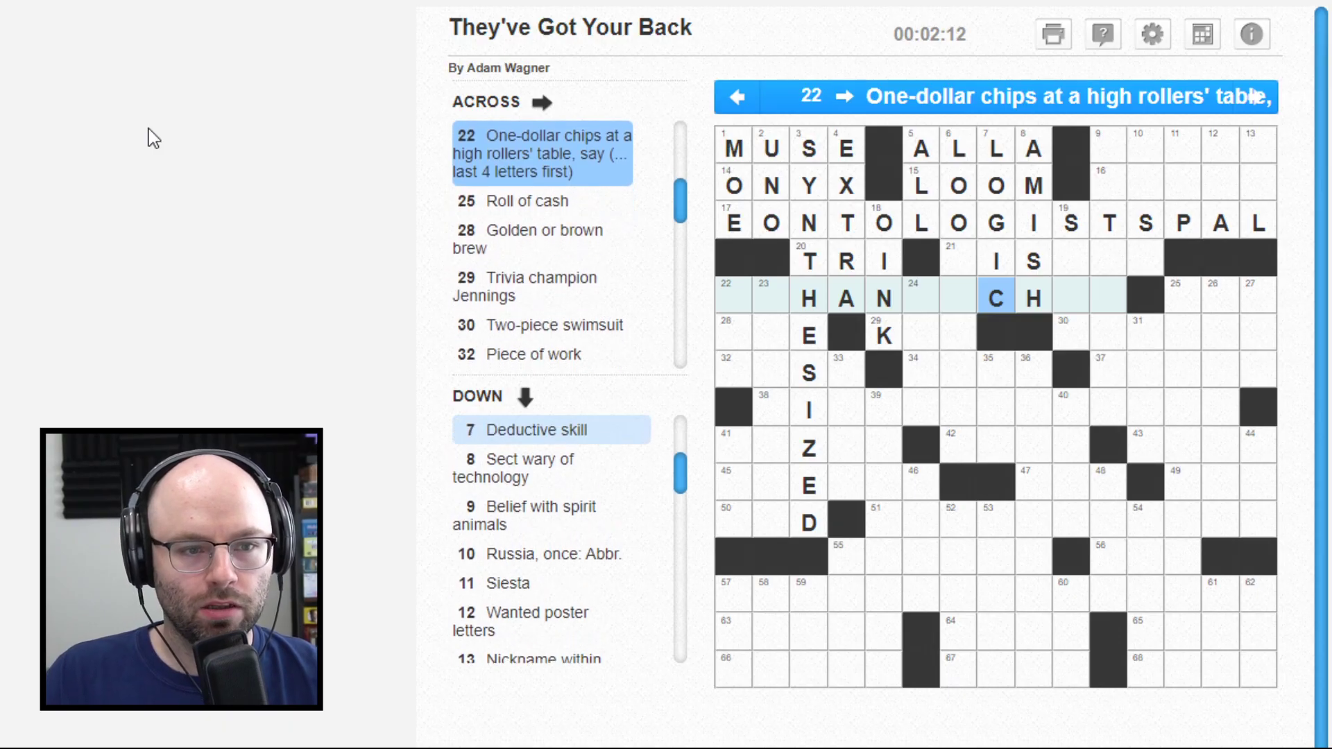
pyautogui.press('Left')
pyautogui.press('Left')
pyautogui.press('Left')
pyautogui.press('Left')
pyautogui.press('Left')
pyautogui.press('Left')
pyautogui.press('Left')
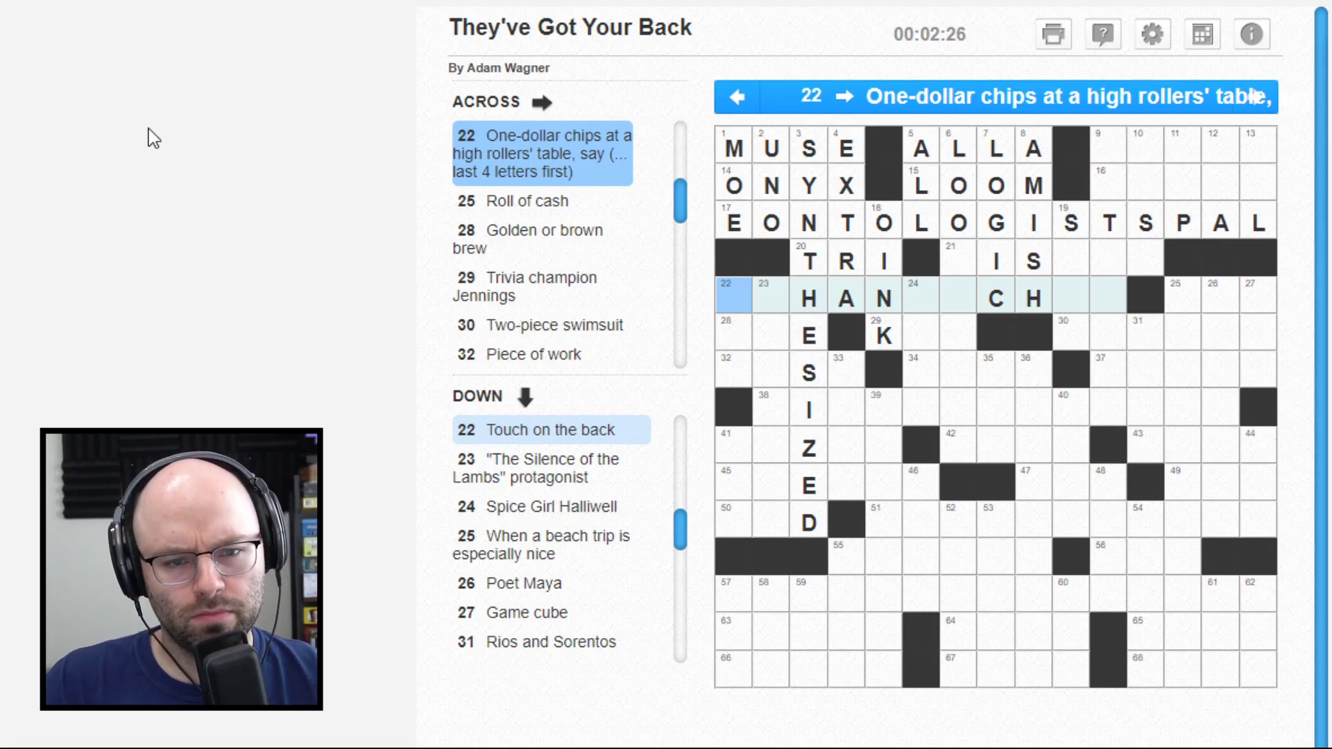
pyautogui.press('Right')
pyautogui.press('Right')
pyautogui.press('Right')
pyautogui.press('Right')
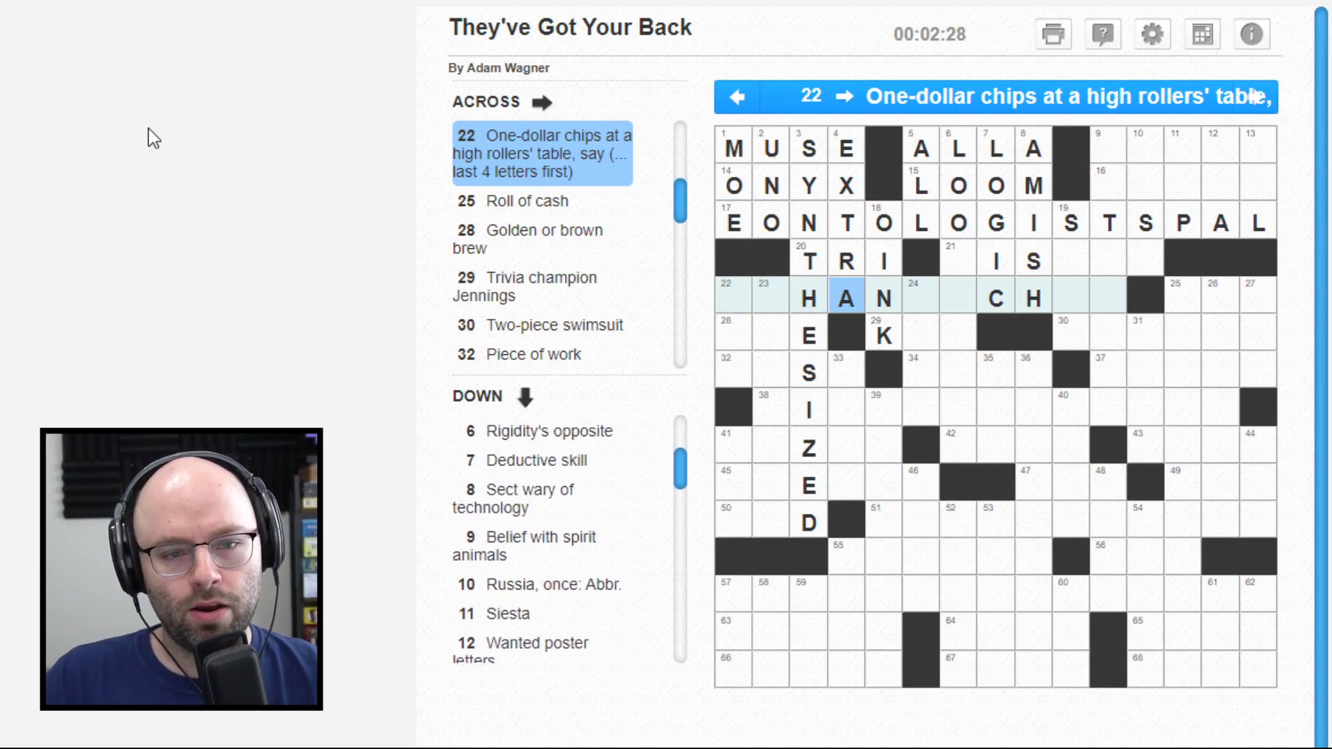
pyautogui.press('Right')
pyautogui.press('Right')
pyautogui.press('Right')
pyautogui.press('Right')
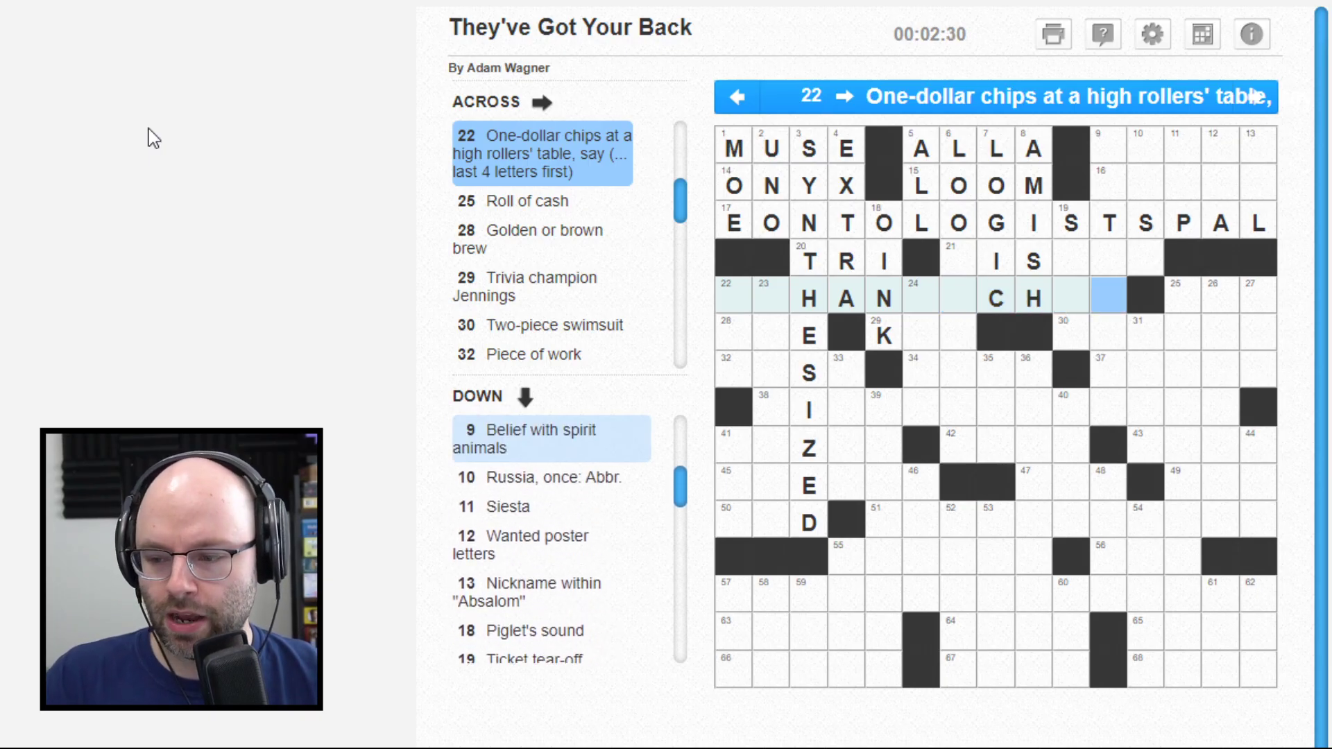
pyautogui.hotkey('shift', 'Tab')
pyautogui.hotkey('shift', 'Tab')
pyautogui.hotkey('shift', 'Tab')
pyautogui.hotkey('shift', 'Tab')
pyautogui.hotkey('shift', 'Tab')
pyautogui.hotkey('shift', 'Tab')
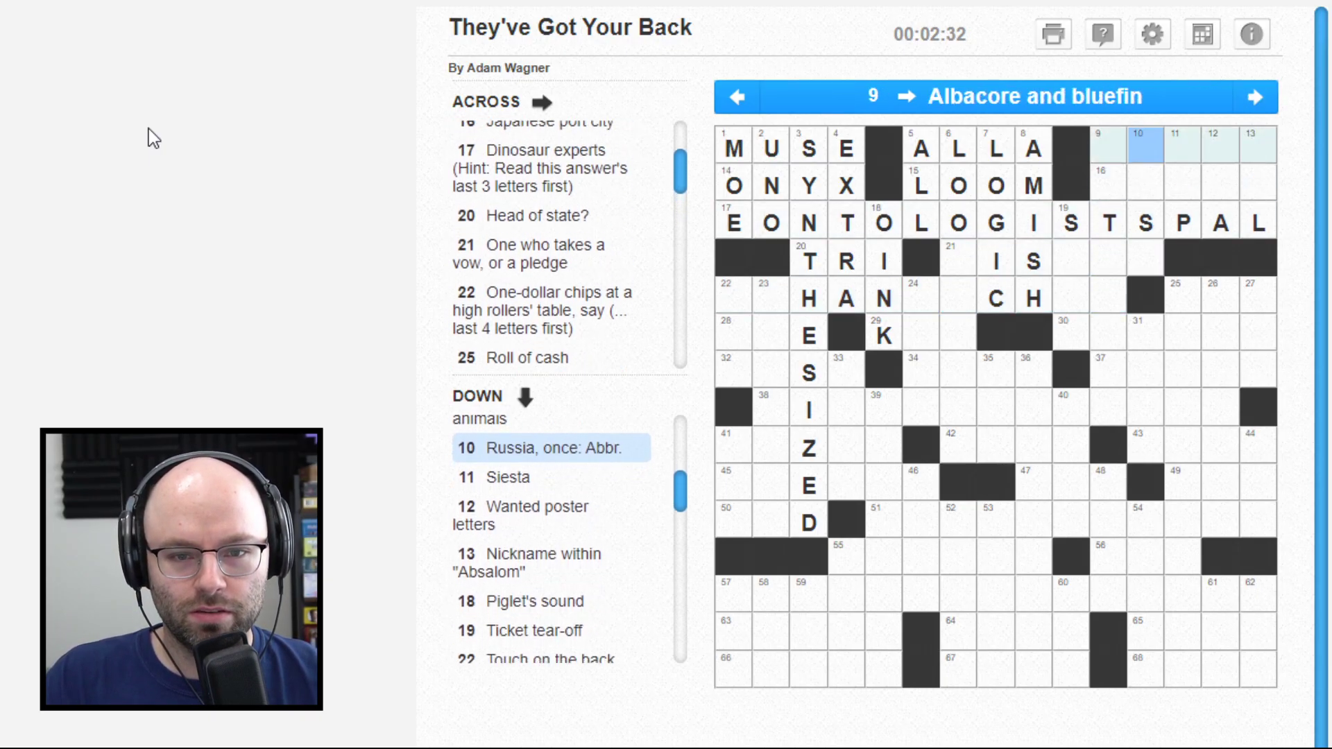
pyautogui.press('Down')
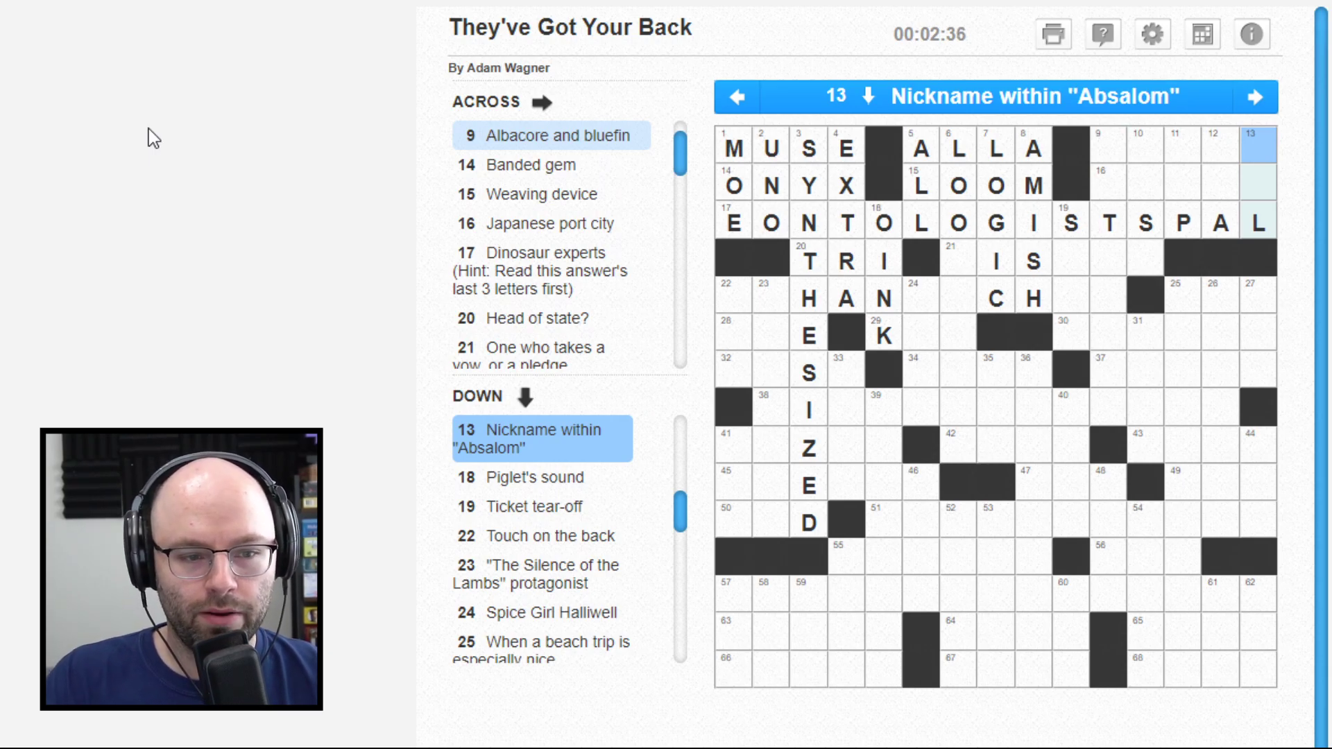
pyautogui.write('SA')
# Step: Enter SA in 13 Down and D and O in 12 Down
pyautogui.hotkey('shift', 'Tab')
pyautogui.press('Right')
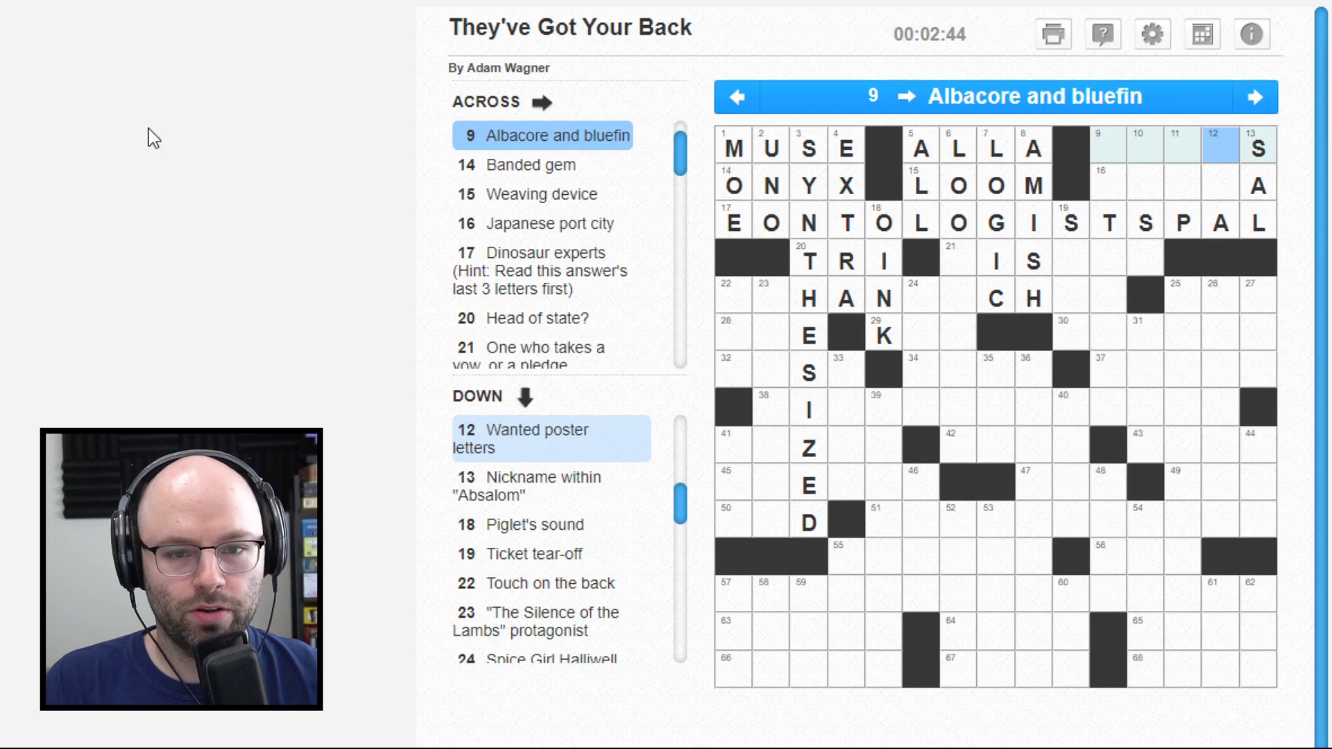
pyautogui.write('D')
pyautogui.press('Down')
pyautogui.press('Left')
pyautogui.write('O')
pyautogui.press('Up')
pyautogui.press('Up')
pyautogui.press('Left')
pyautogui.press('Left')
pyautogui.press('Left')
# Step: Fill NAP in 11 Down and start 9 Down with T
pyautogui.press('Down')
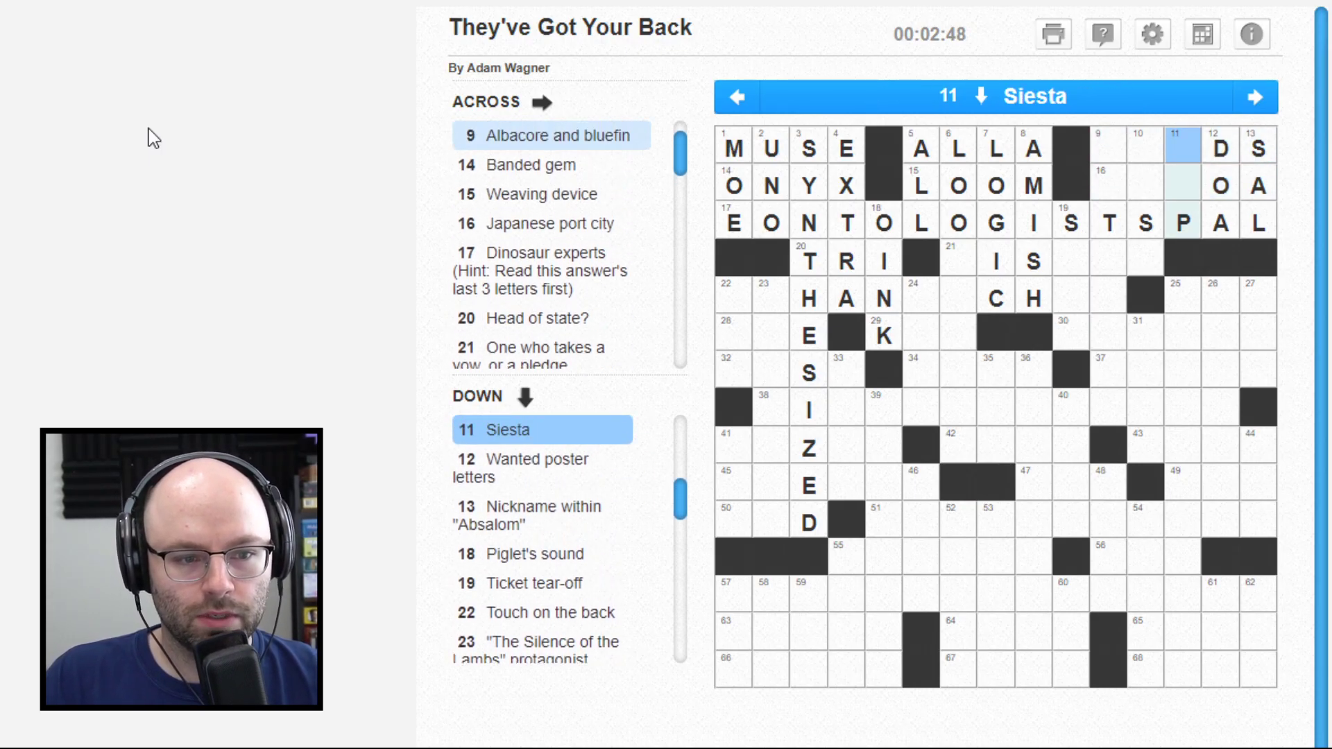
pyautogui.write('NA')
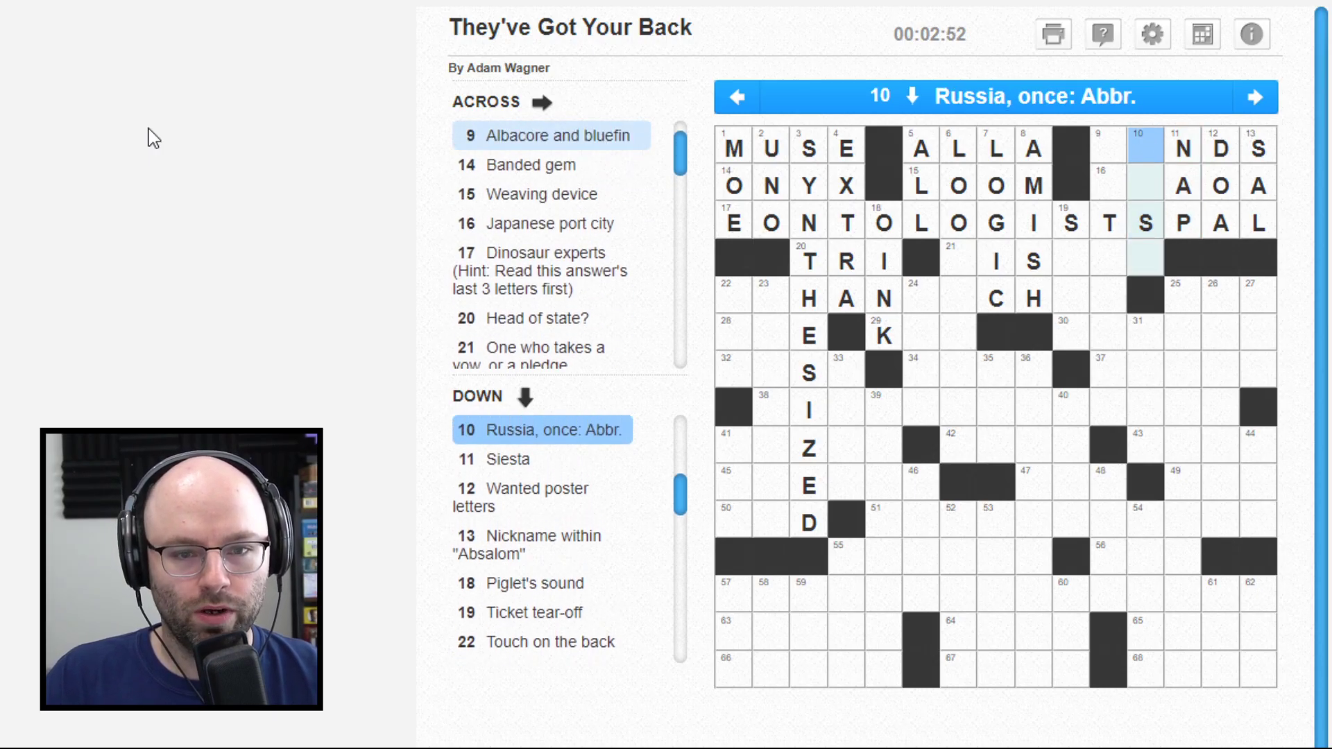
pyautogui.write('USSR')
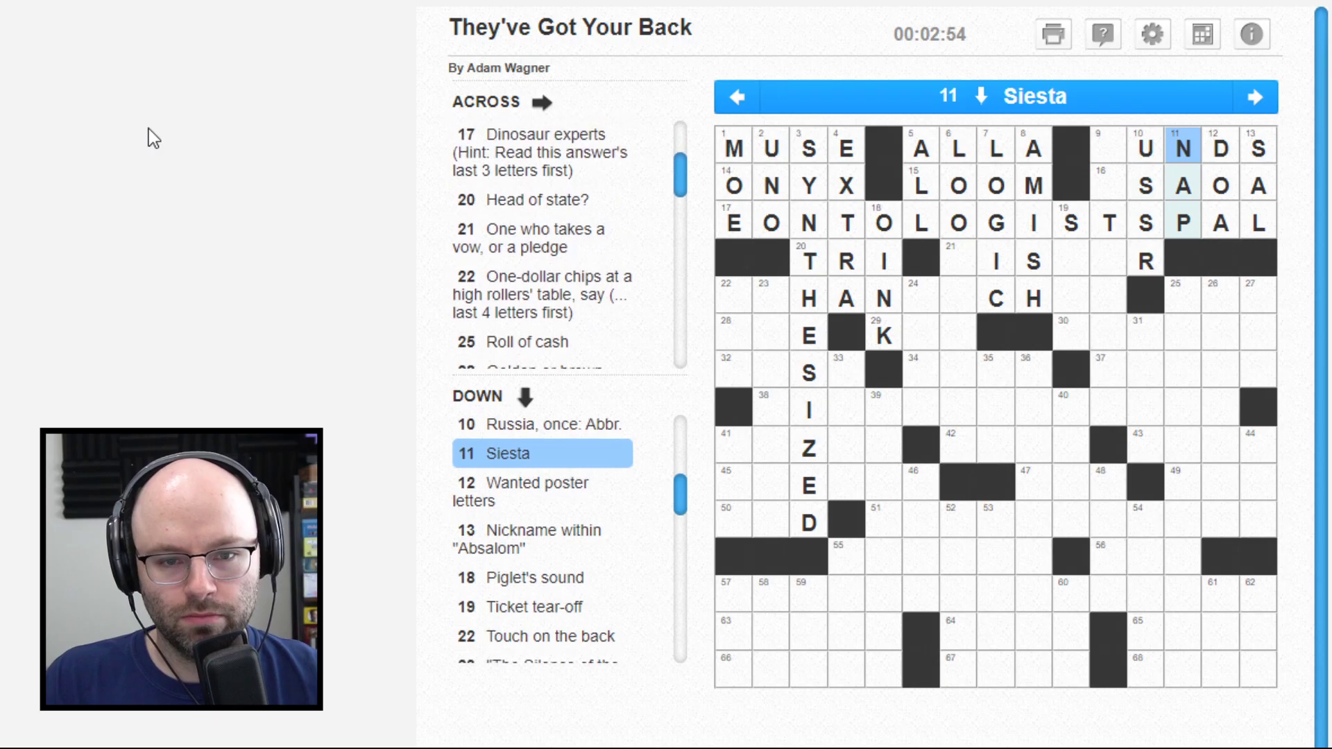
pyautogui.hotkey('shift', 'Tab')
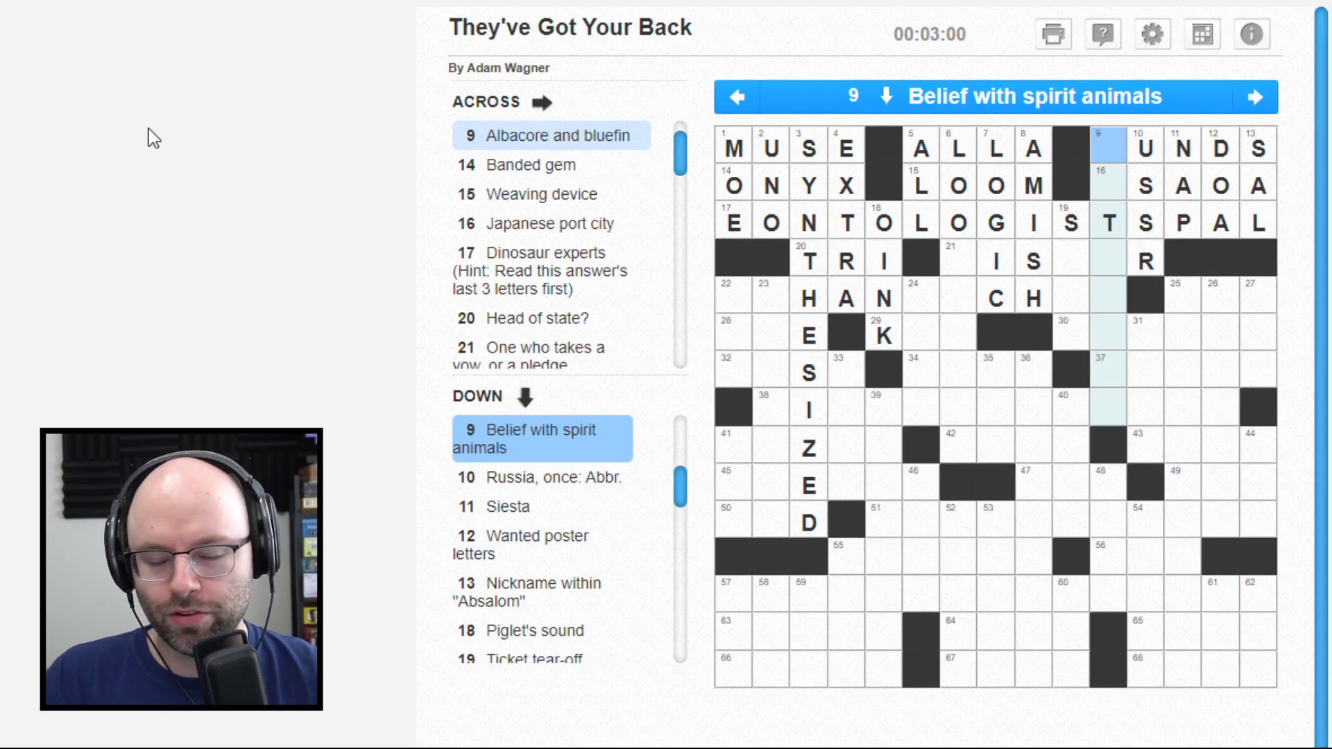
pyautogui.write('T')
pyautogui.press('Tab')
pyautogui.press('Tab')
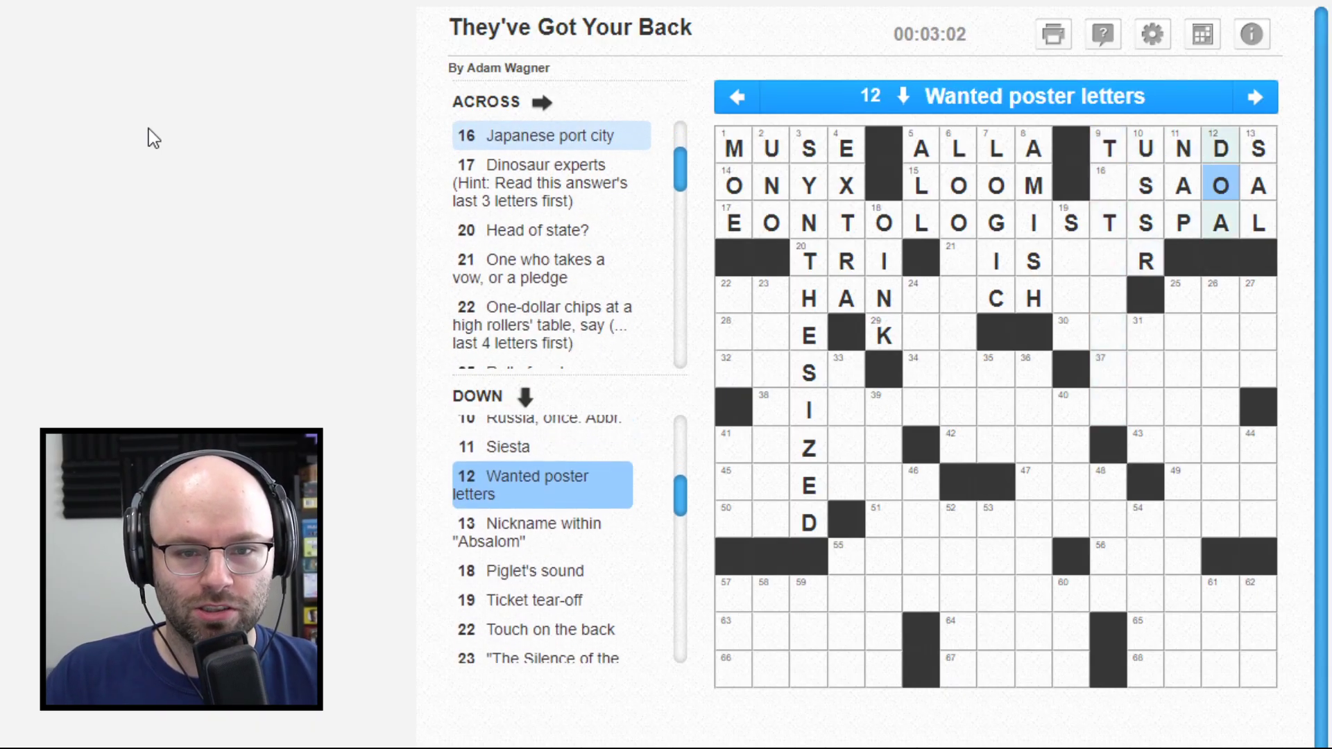
pyautogui.write('AO')
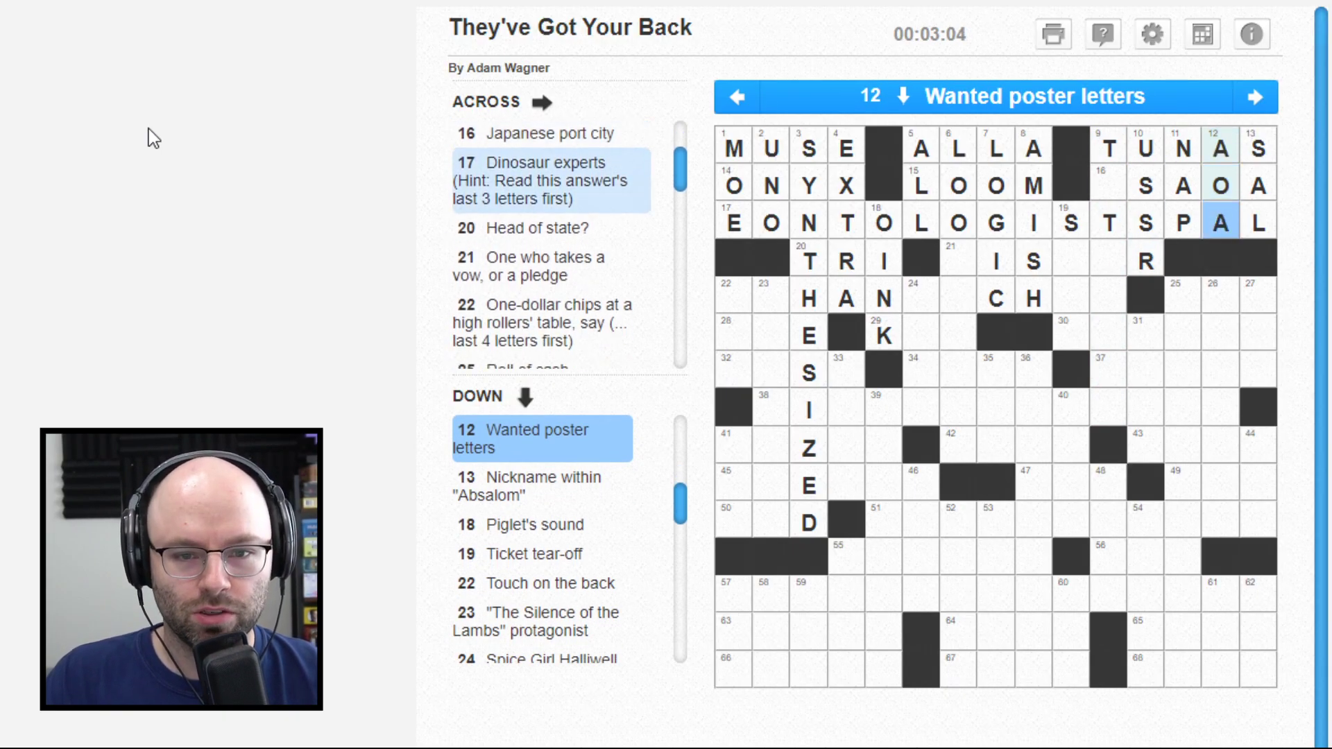
pyautogui.write('D')
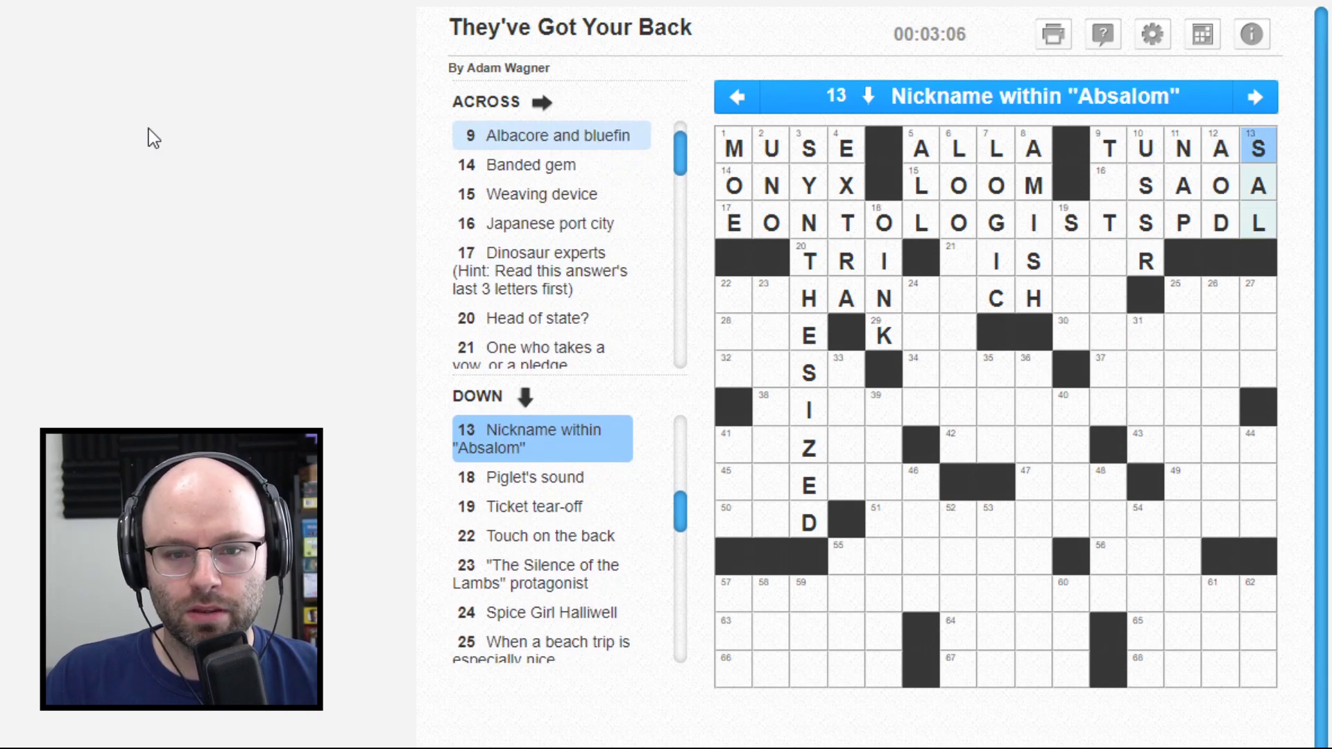
pyautogui.press('Down')
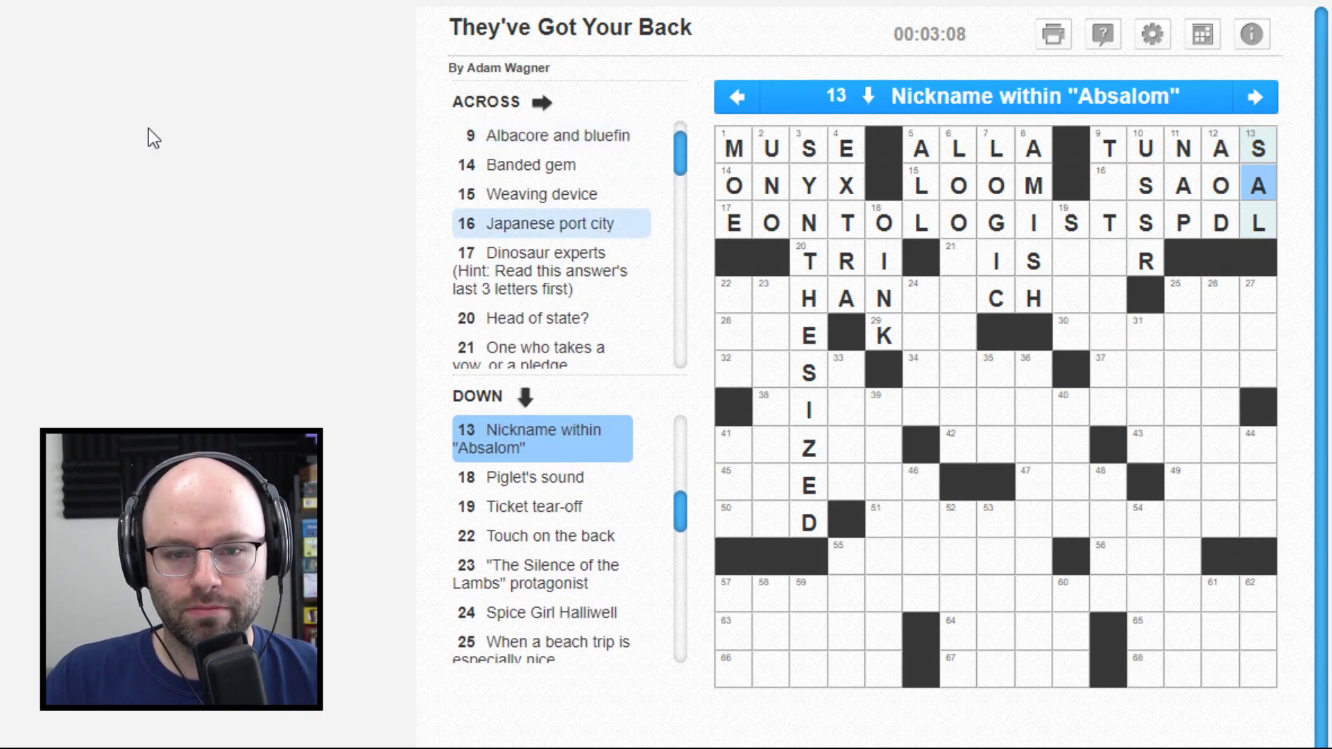
pyautogui.press('Down')
pyautogui.press('Left')
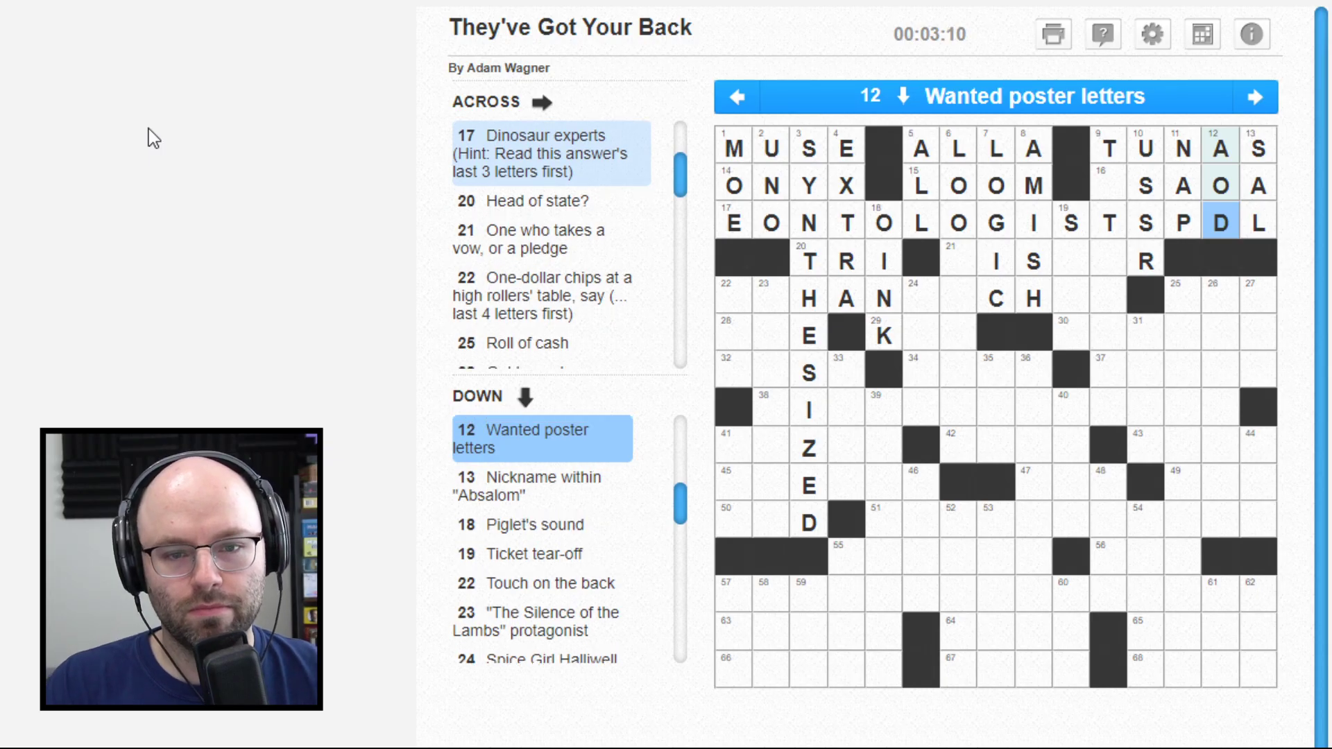
pyautogui.write('A')
# Step: Correct 12 Down to DOA and complete USSR in 10 Down
pyautogui.press('Left')
pyautogui.write('D')
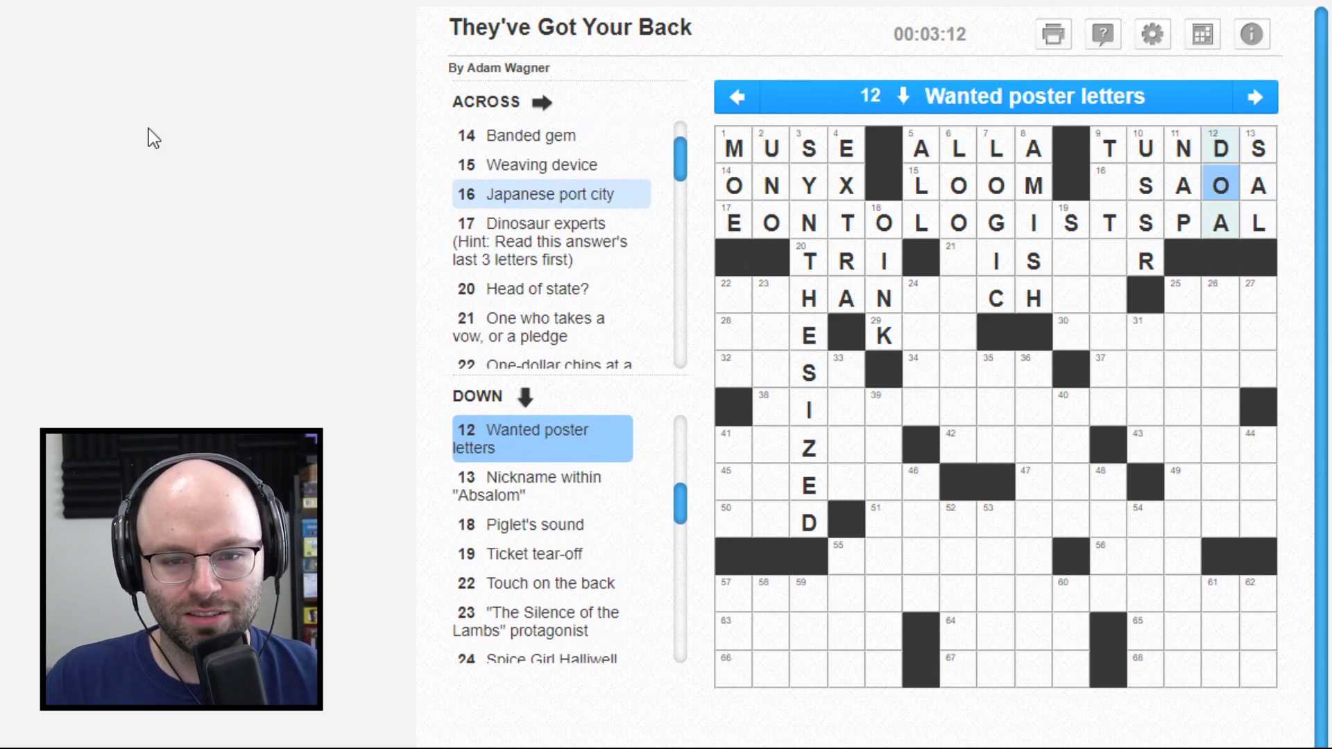
pyautogui.press('Up')
pyautogui.press('Left')
pyautogui.press('Left')
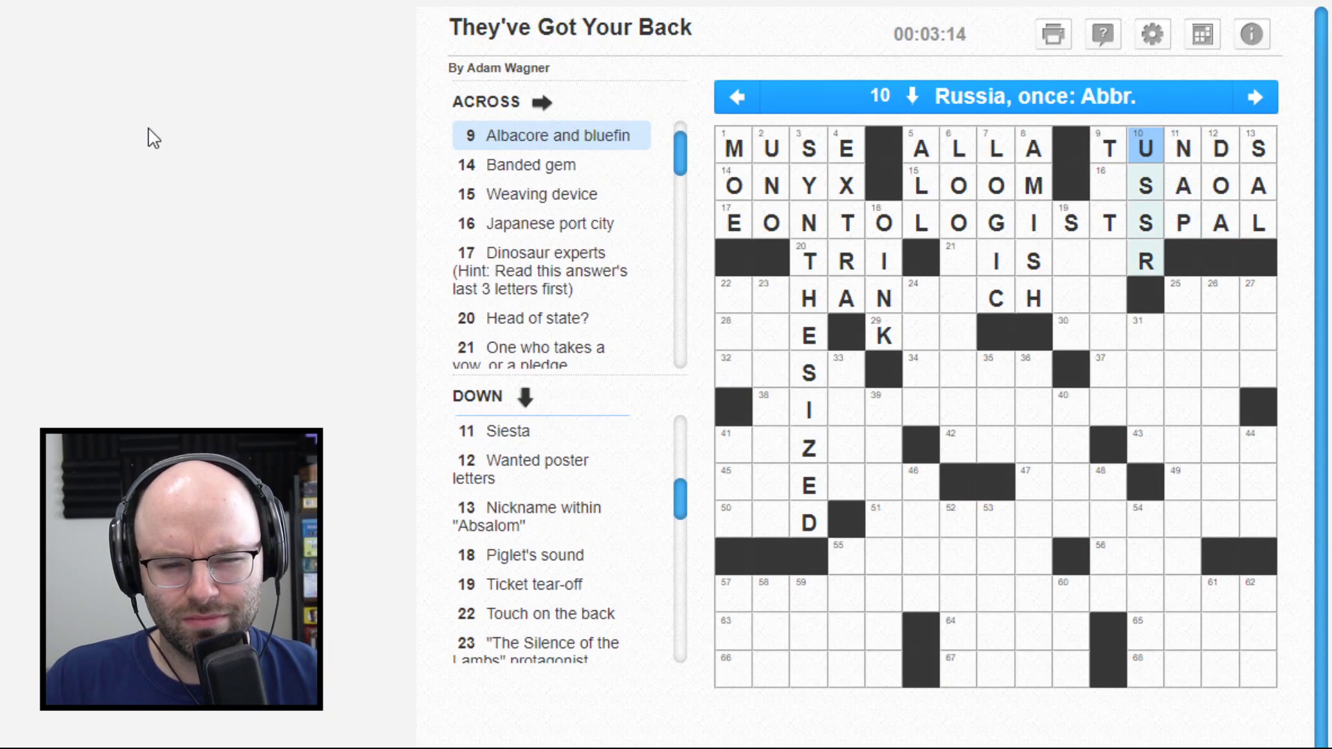
pyautogui.press('Left')
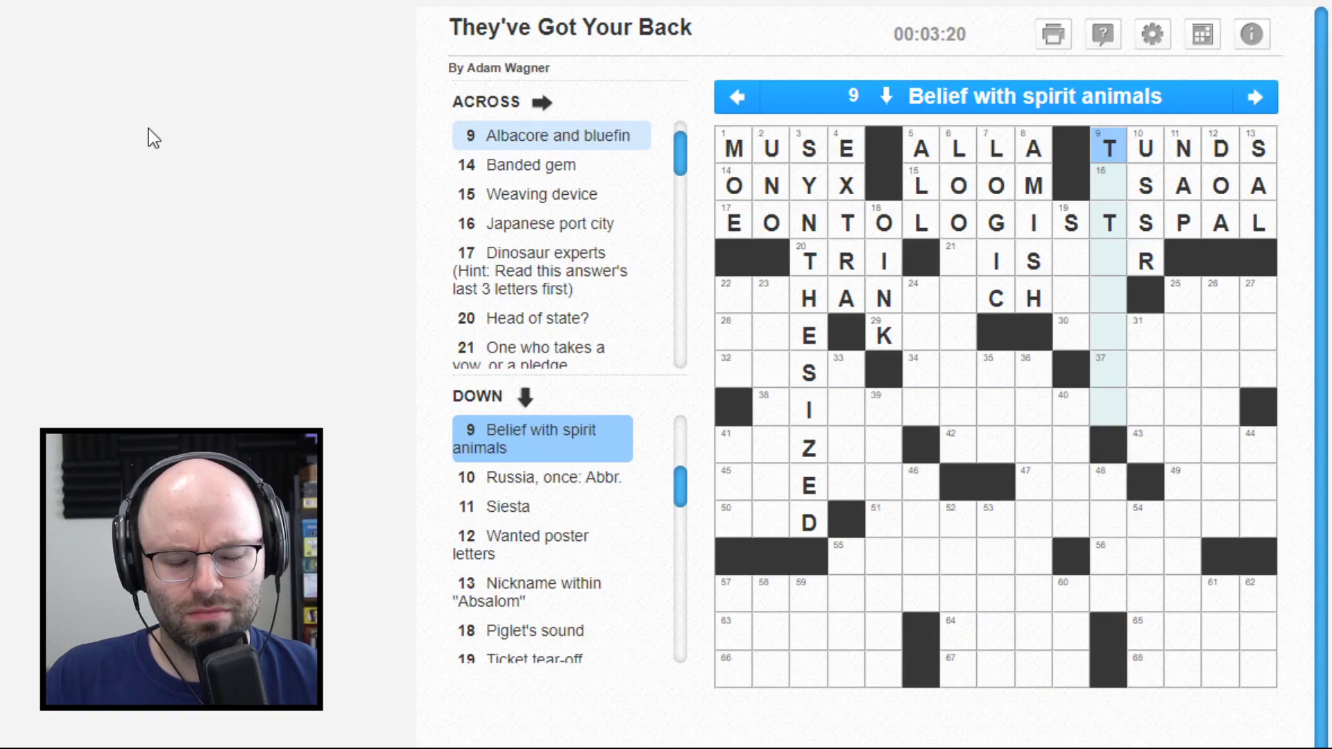
# Step: Clear the wrong T from 9 Down and the D and A from 12 Down
pyautogui.press('BackSpace')
pyautogui.press('Right')
pyautogui.press('Right')
pyautogui.press('Right')
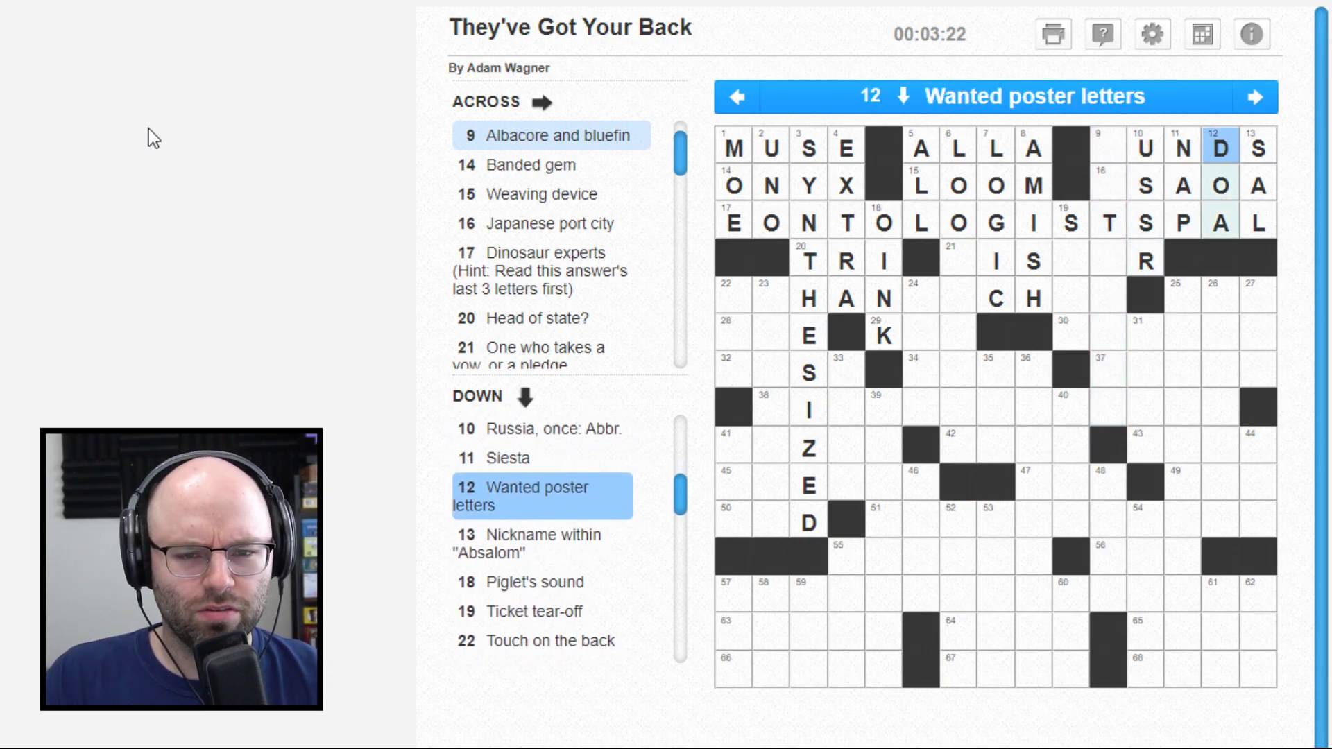
pyautogui.press('Down')
pyautogui.press('Left')
pyautogui.press('Left')
pyautogui.press('Left')
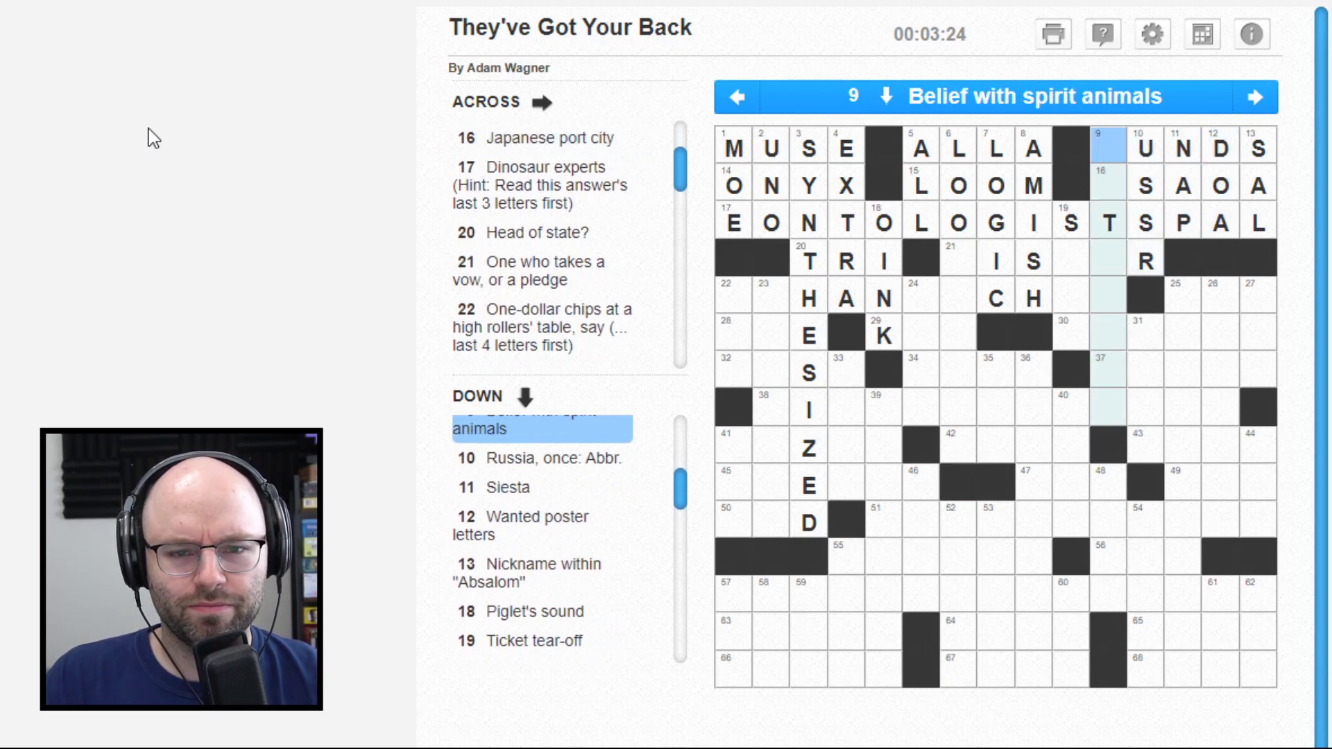
pyautogui.press('Up')
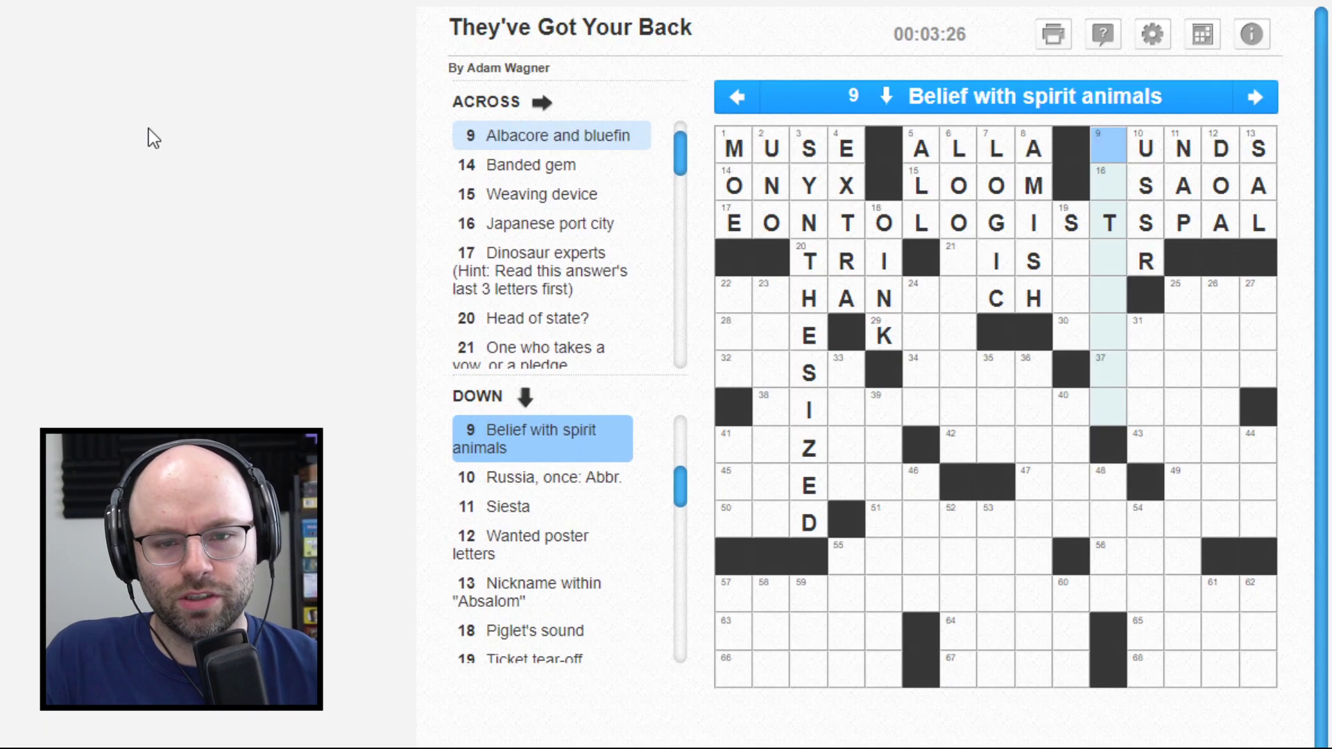
pyautogui.press('Right')
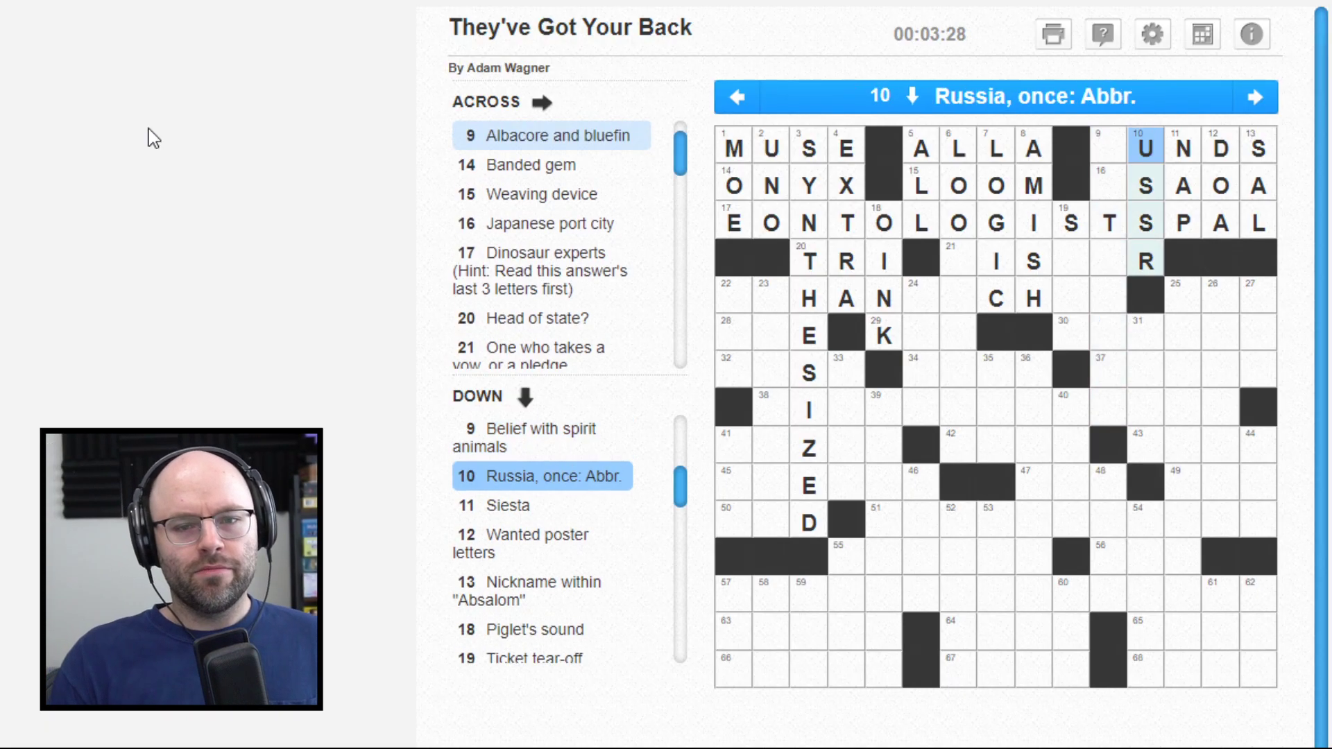
pyautogui.press('Right')
pyautogui.press('Right')
pyautogui.press('BackSpace')
pyautogui.press('Down')
pyautogui.press('Down')
pyautogui.press('BackSpace')
pyautogui.write('A')
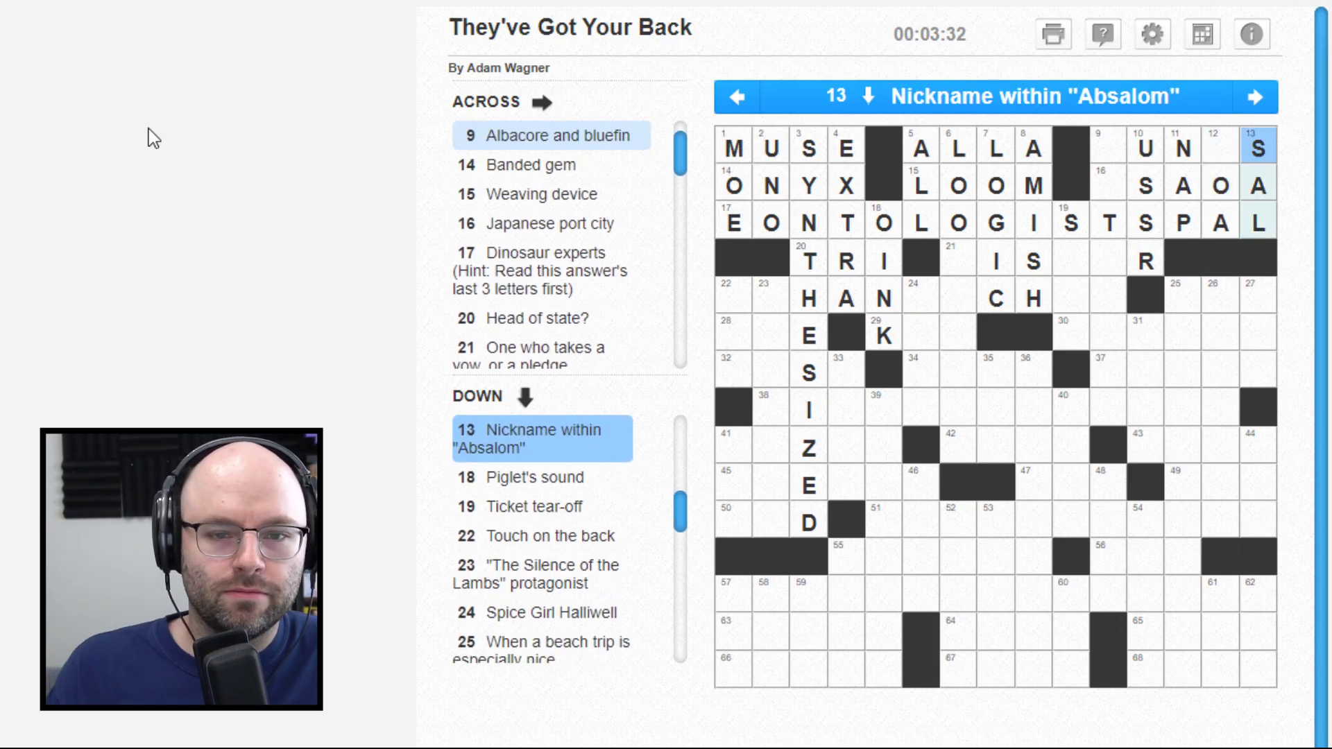
# Step: Fill OSAKA down 12 Down, making 9 Across read TUNAS
pyautogui.press('Down')
pyautogui.press('Left')
pyautogui.press('Left')
pyautogui.press('Left')
pyautogui.press('Left')
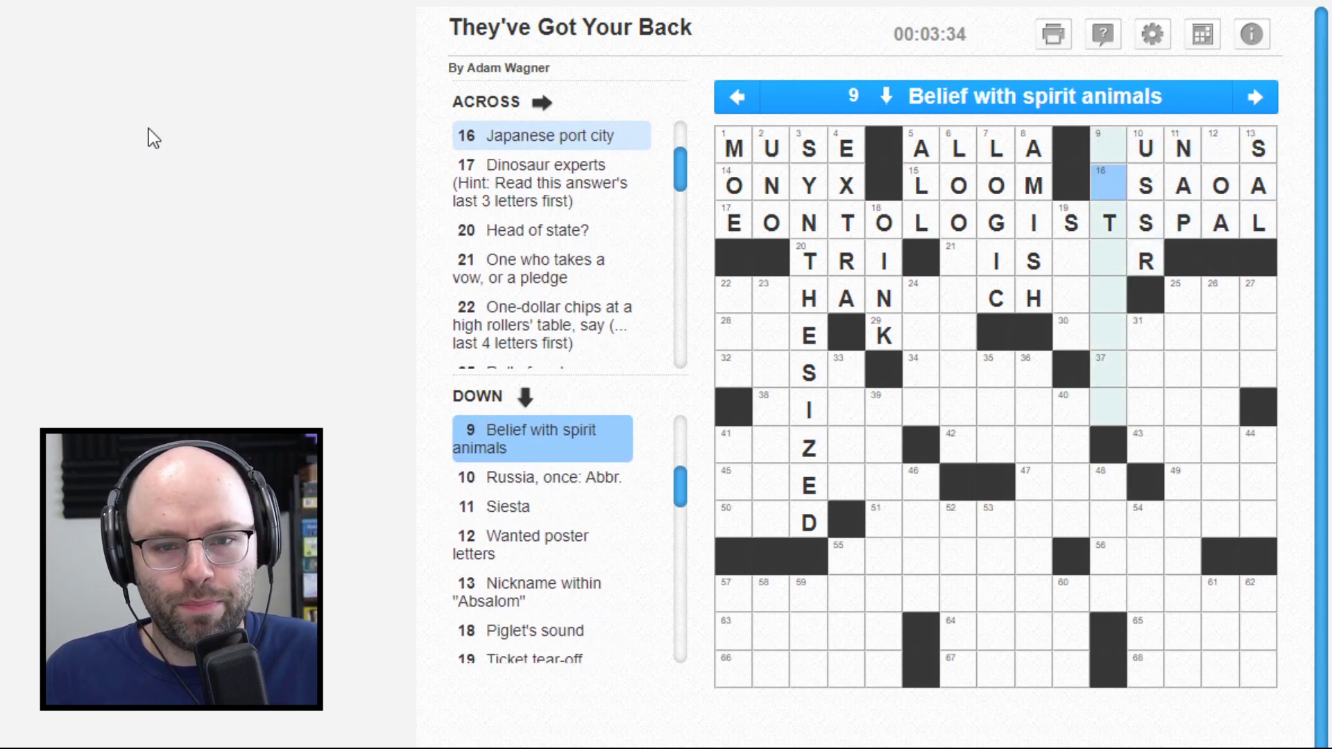
pyautogui.write('O')
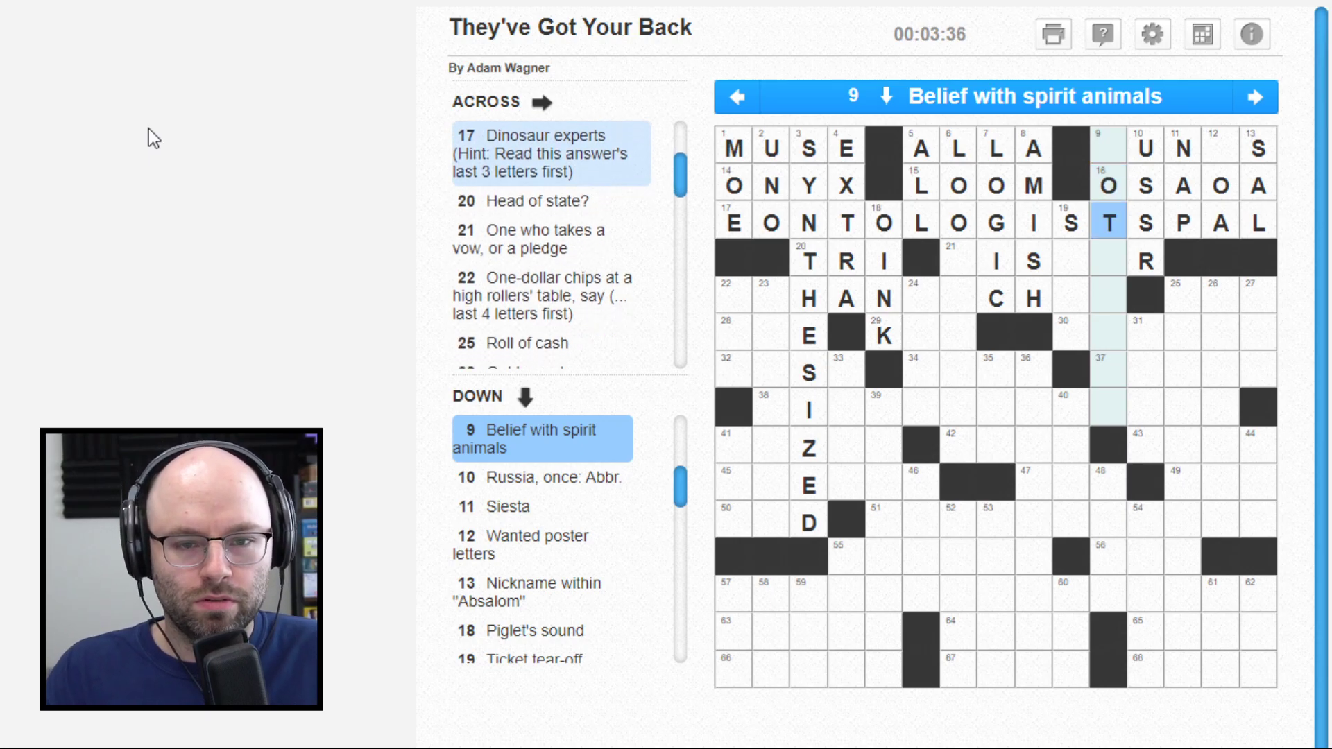
pyautogui.press('Right')
pyautogui.press('Right')
pyautogui.press('Right')
pyautogui.press('Up')
pyautogui.write('K')
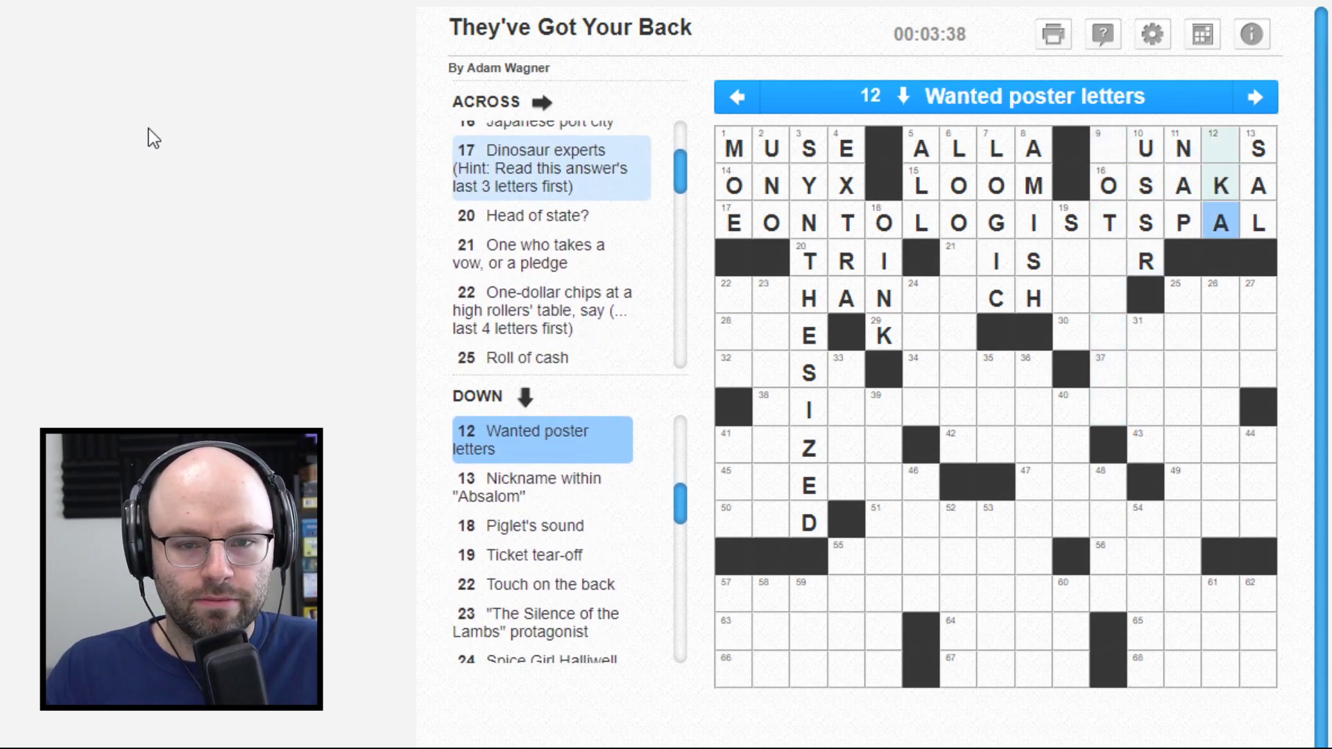
pyautogui.press('Up')
pyautogui.press('Up')
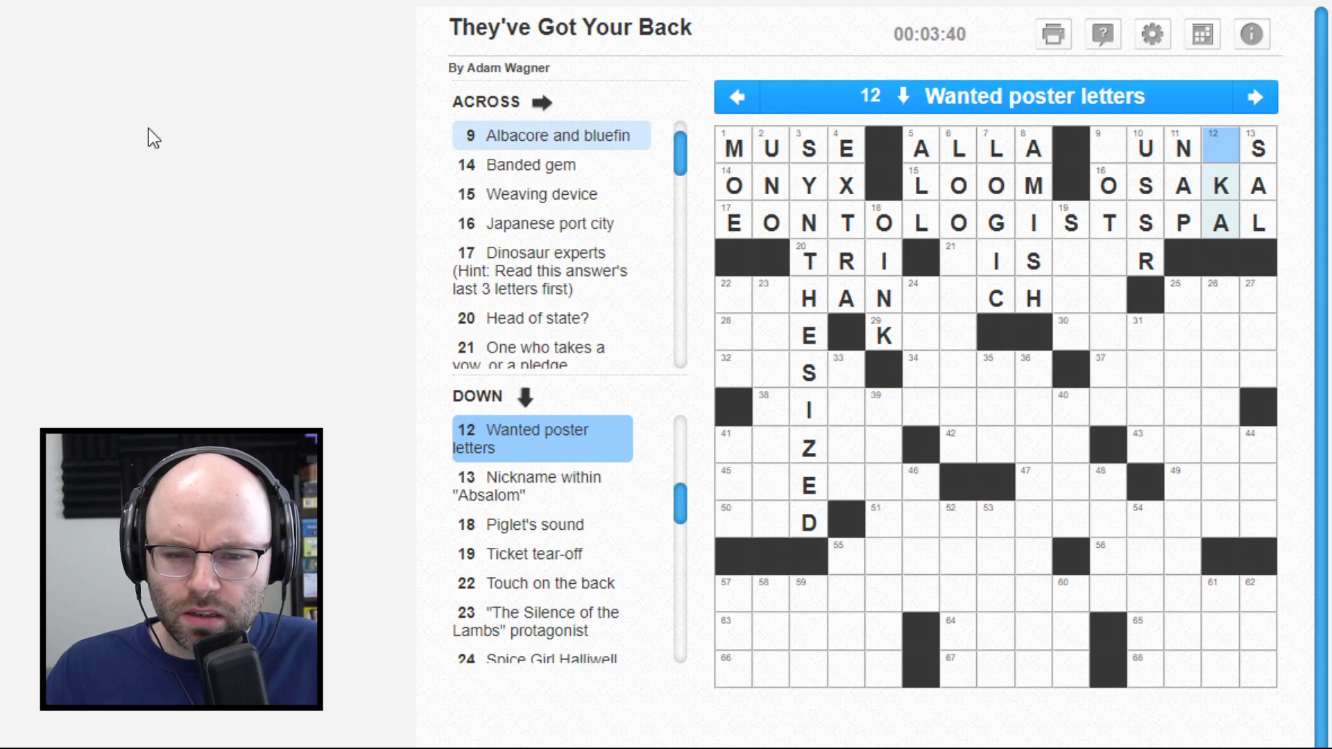
pyautogui.write('A')
pyautogui.press('Up')
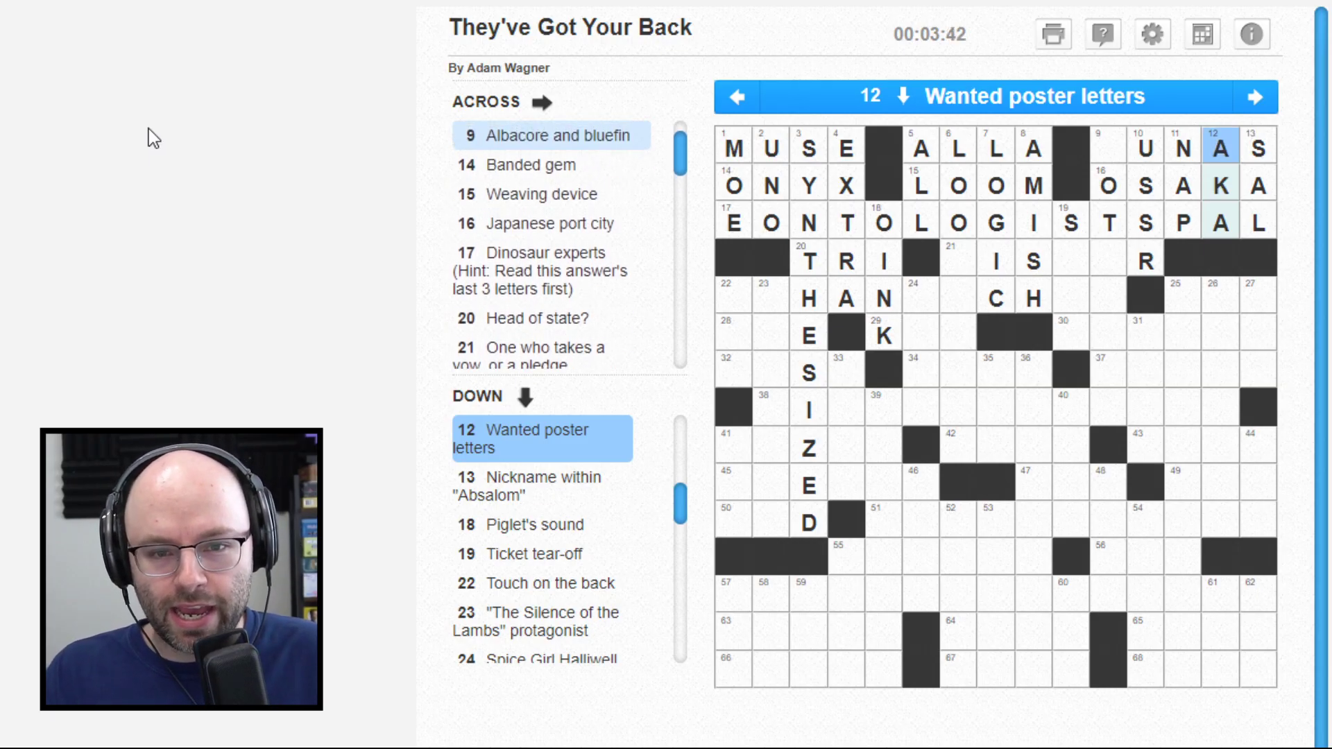
pyautogui.press('Left')
pyautogui.press('Left')
pyautogui.press('Left')
pyautogui.write('T')
pyautogui.press('Right')
pyautogui.press('Right')
pyautogui.press('Right')
pyautogui.press('Up')
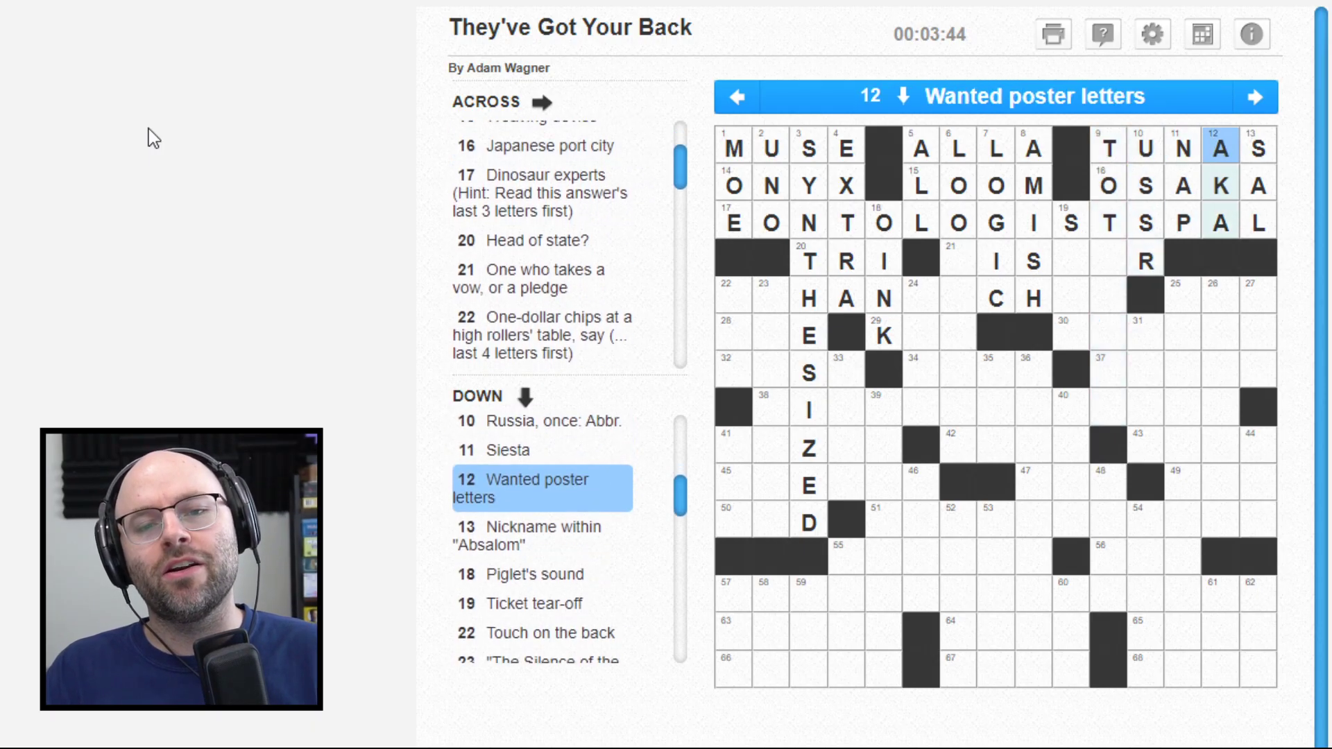
pyautogui.press('Down')
pyautogui.press('Down')
pyautogui.press('Up')
pyautogui.press('Up')
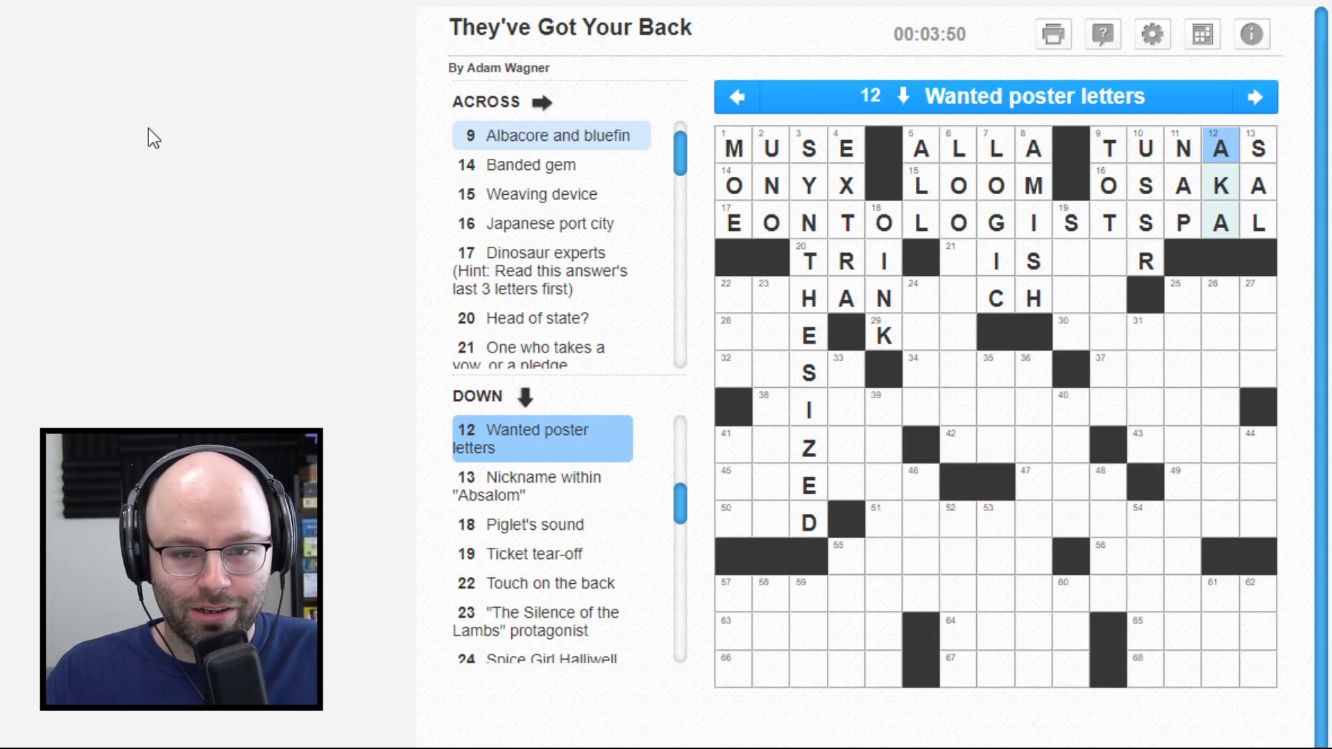
# Step: Fill TOTEMISM and LOOSENESS down the middle columns
pyautogui.press('Left')
pyautogui.press('Left')
pyautogui.press('Down')
pyautogui.press('Down')
pyautogui.press('Right')
pyautogui.press('Right')
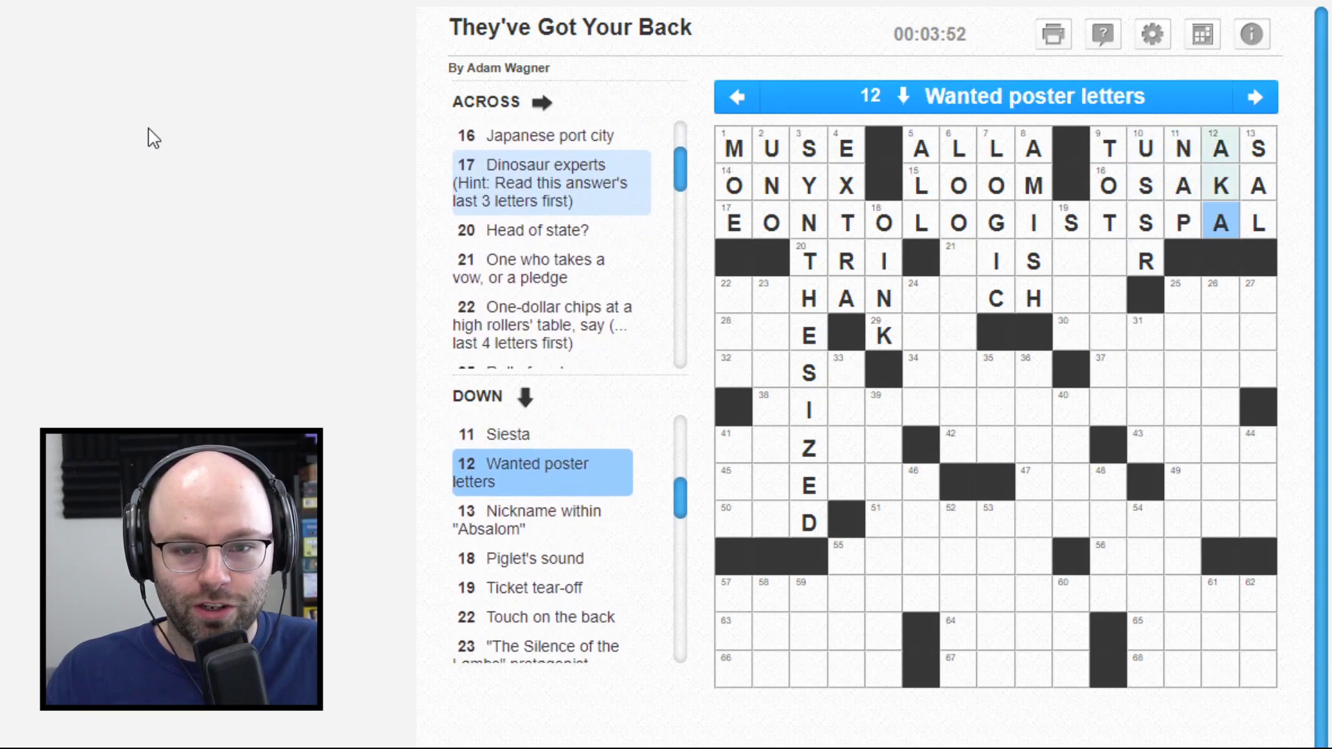
pyautogui.press('Up')
pyautogui.press('Down')
pyautogui.press('Left')
pyautogui.press('Left')
pyautogui.press('Left')
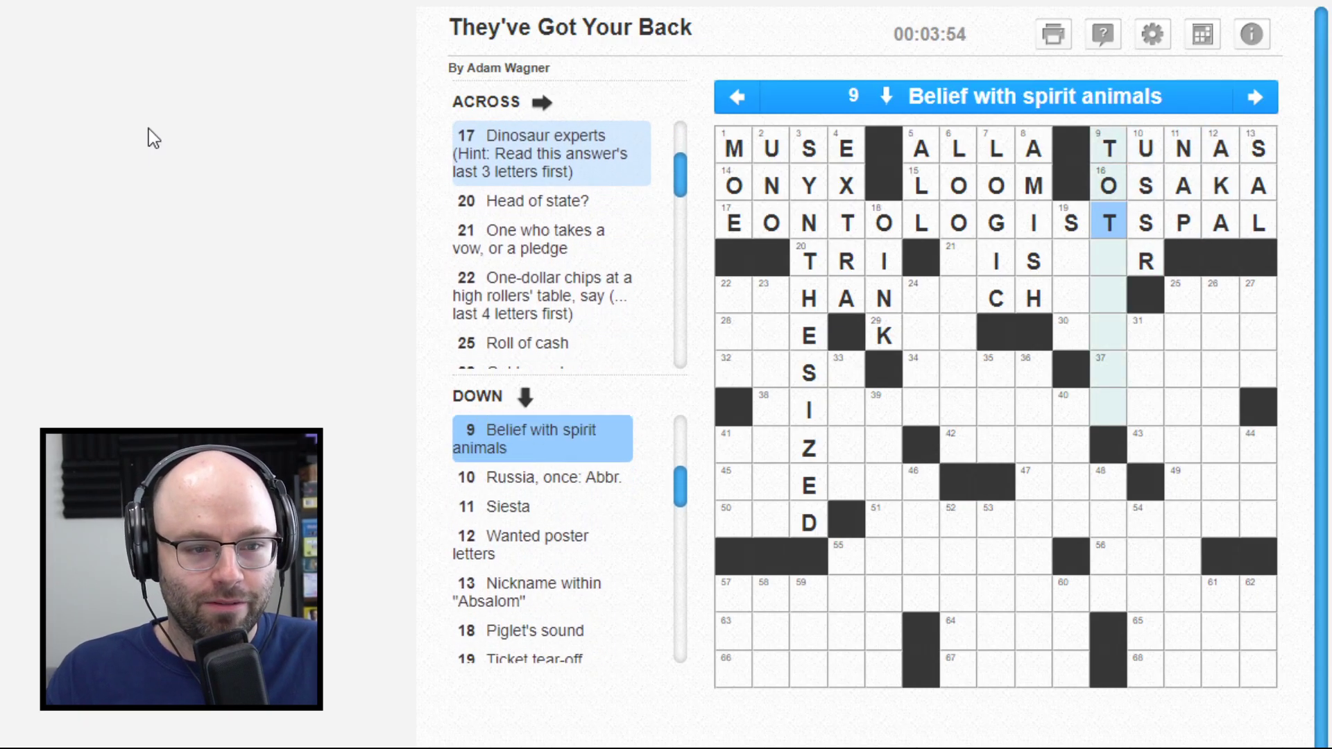
pyautogui.press('Down')
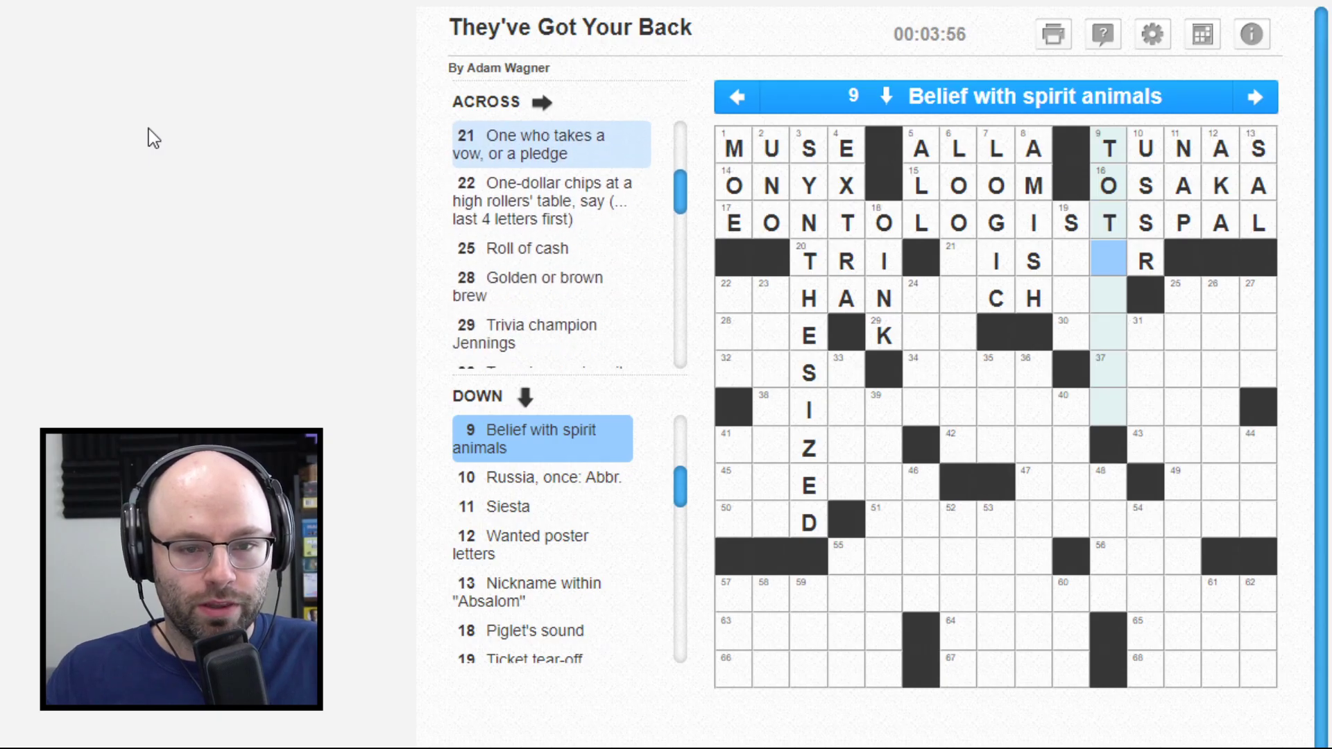
pyautogui.write('emism')
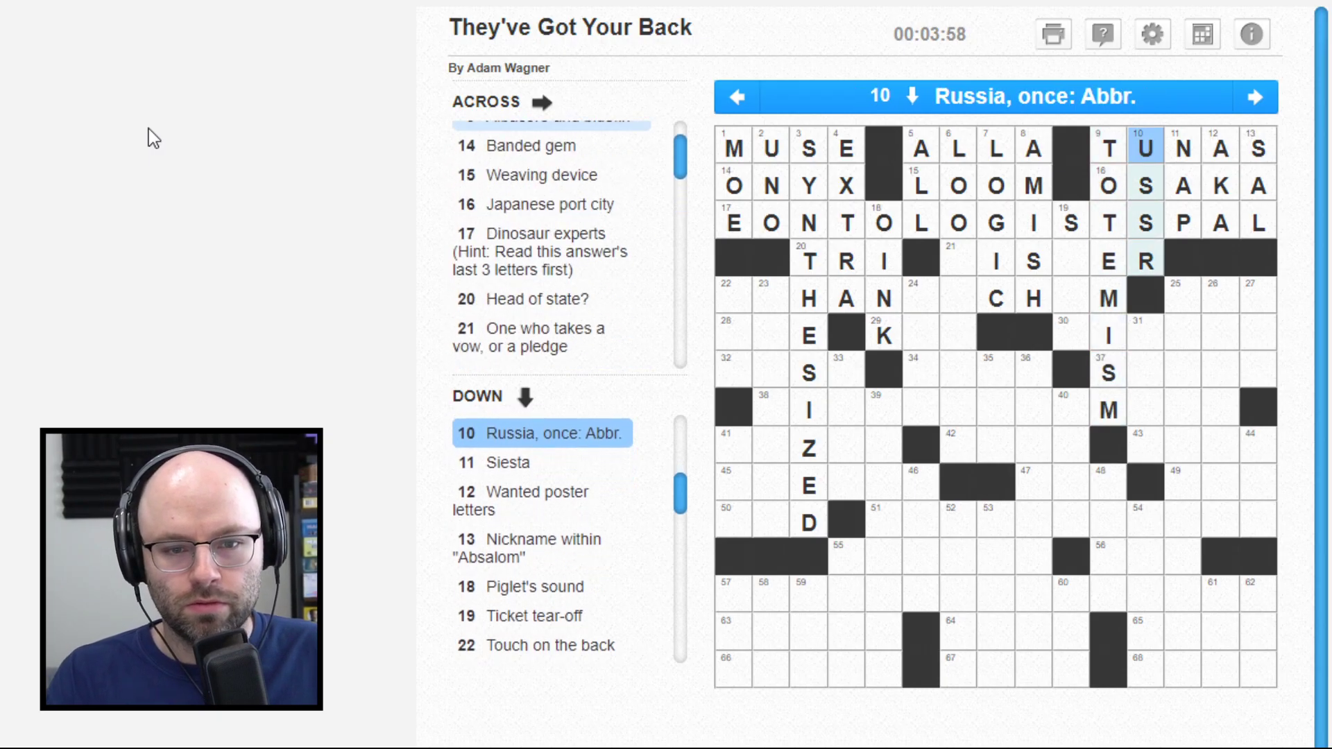
pyautogui.press('Down')
pyautogui.press('Down')
pyautogui.press('Down')
pyautogui.press('Left')
pyautogui.press('Left')
pyautogui.press('Left')
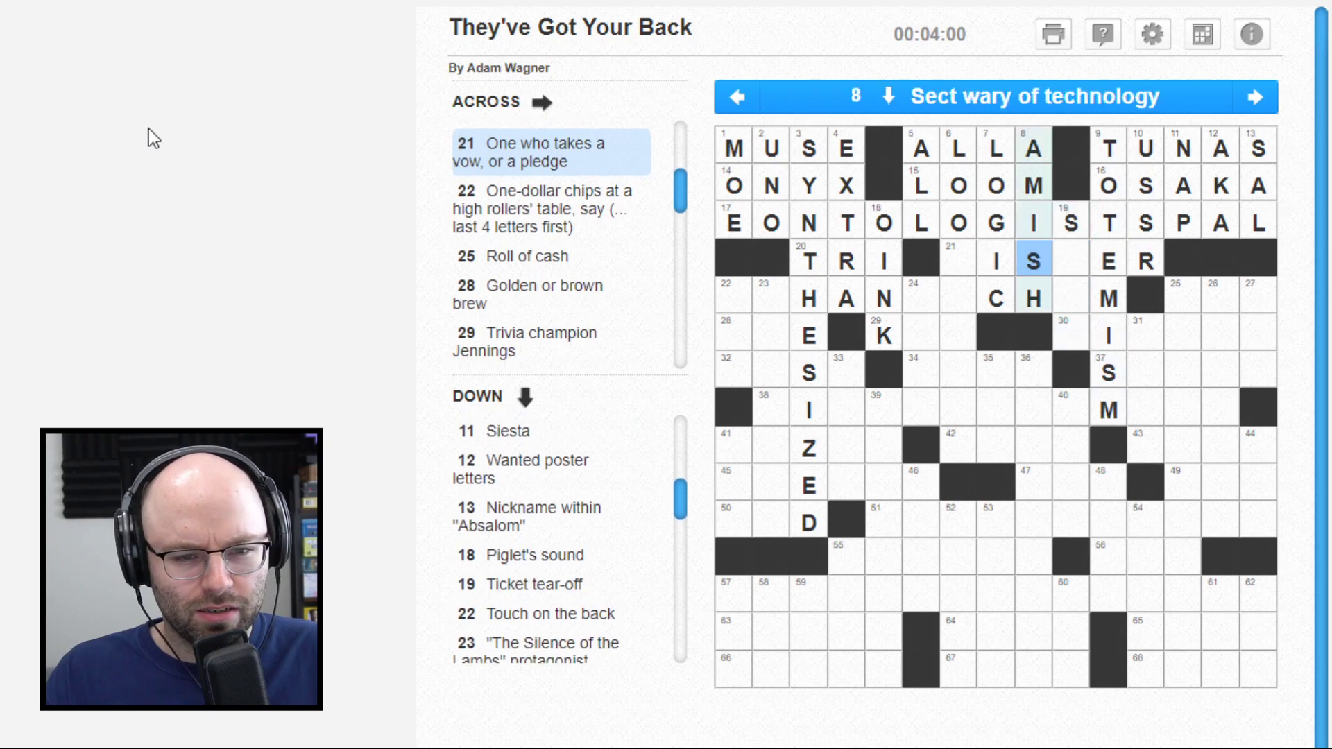
# Step: Fill SISTER across 21 Across and type B in square 30
pyautogui.press('Left')
pyautogui.press('Left')
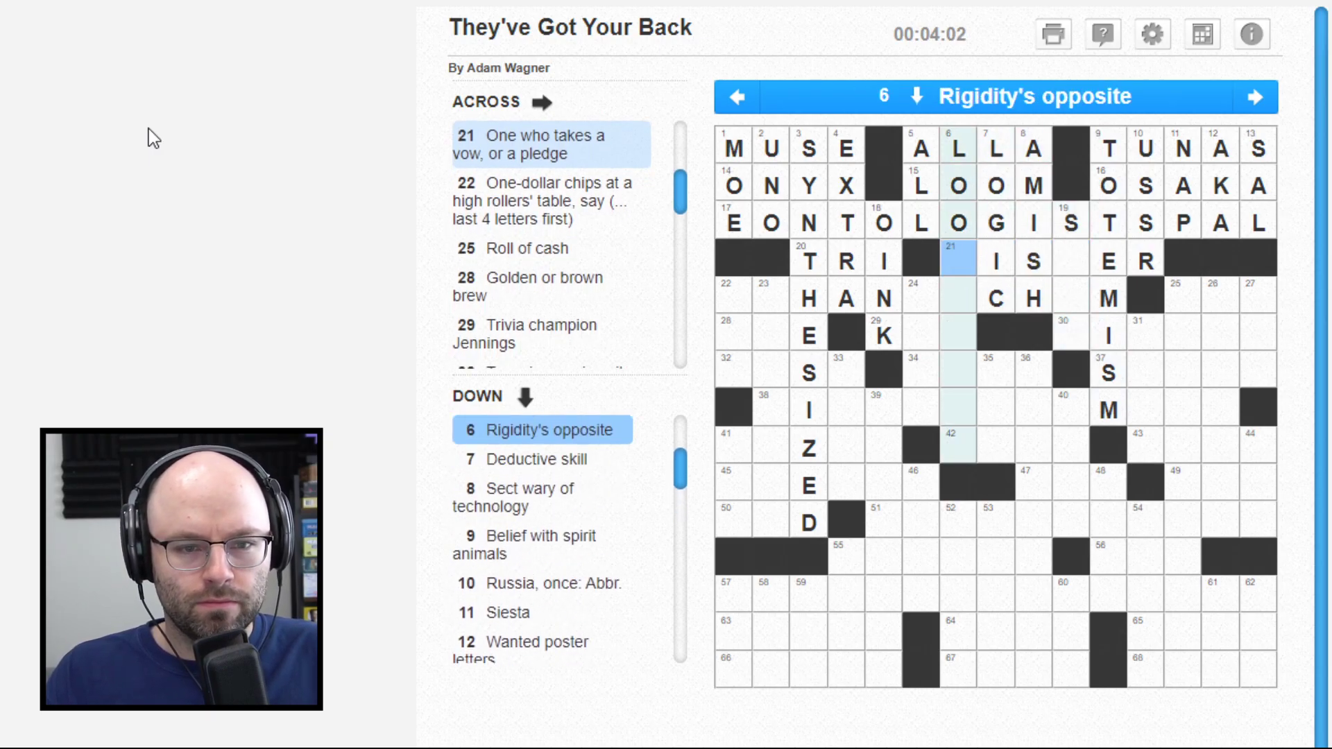
pyautogui.write('se')
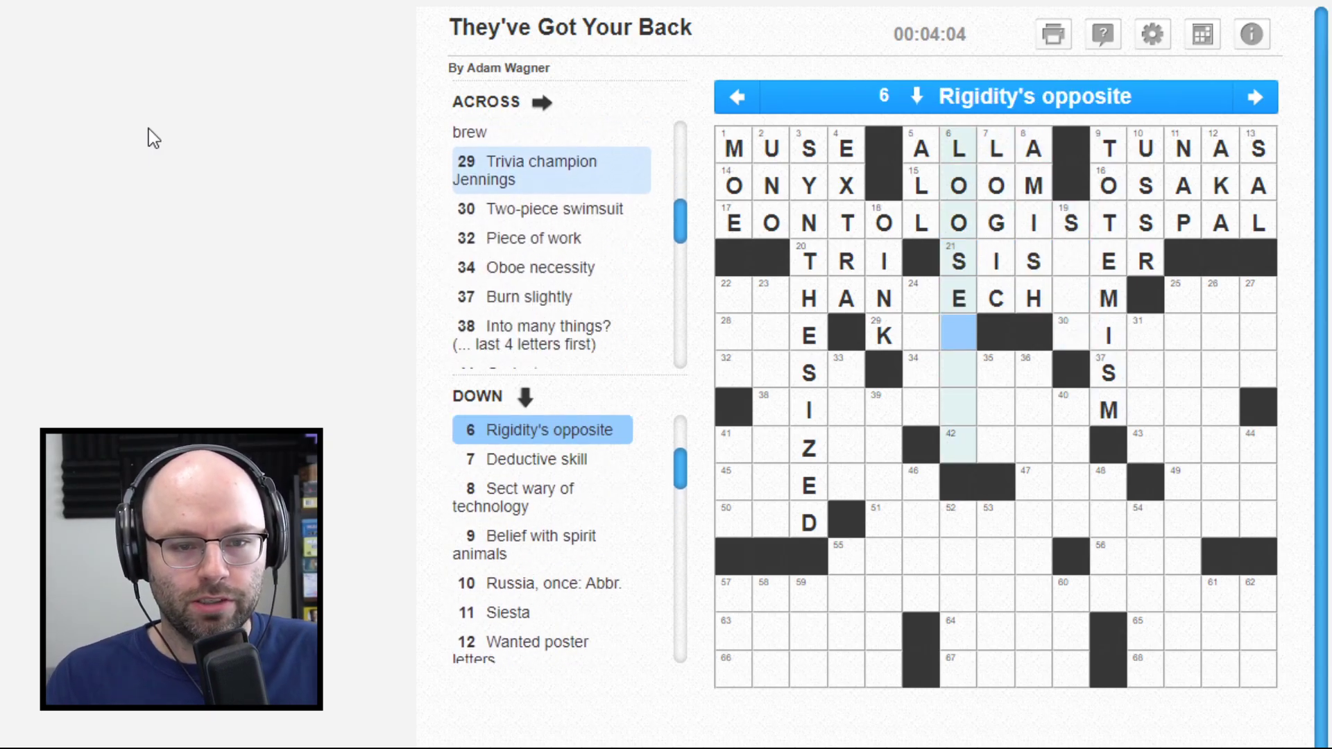
pyautogui.write('nes')
pyautogui.press('Tab')
pyautogui.press('Down')
pyautogui.press('Down')
pyautogui.press('Down')
pyautogui.press('Right')
pyautogui.press('Right')
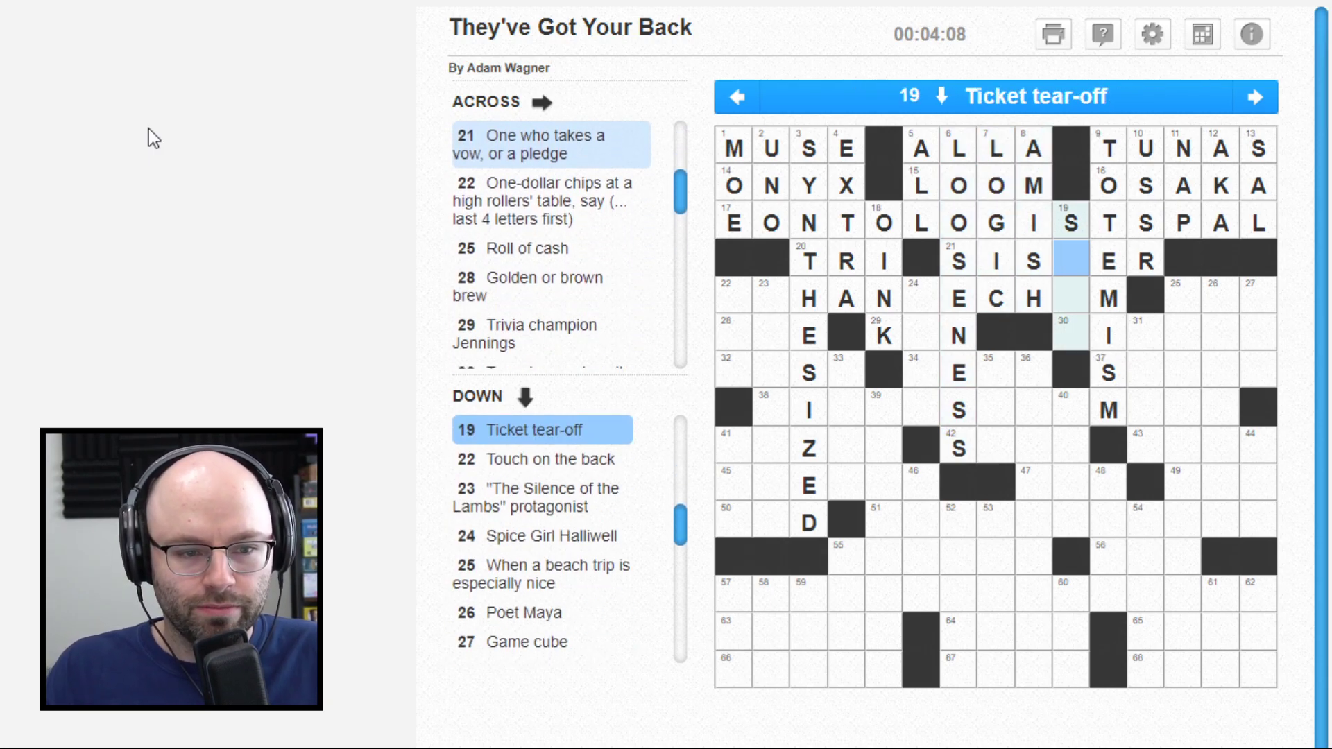
pyautogui.write('t')
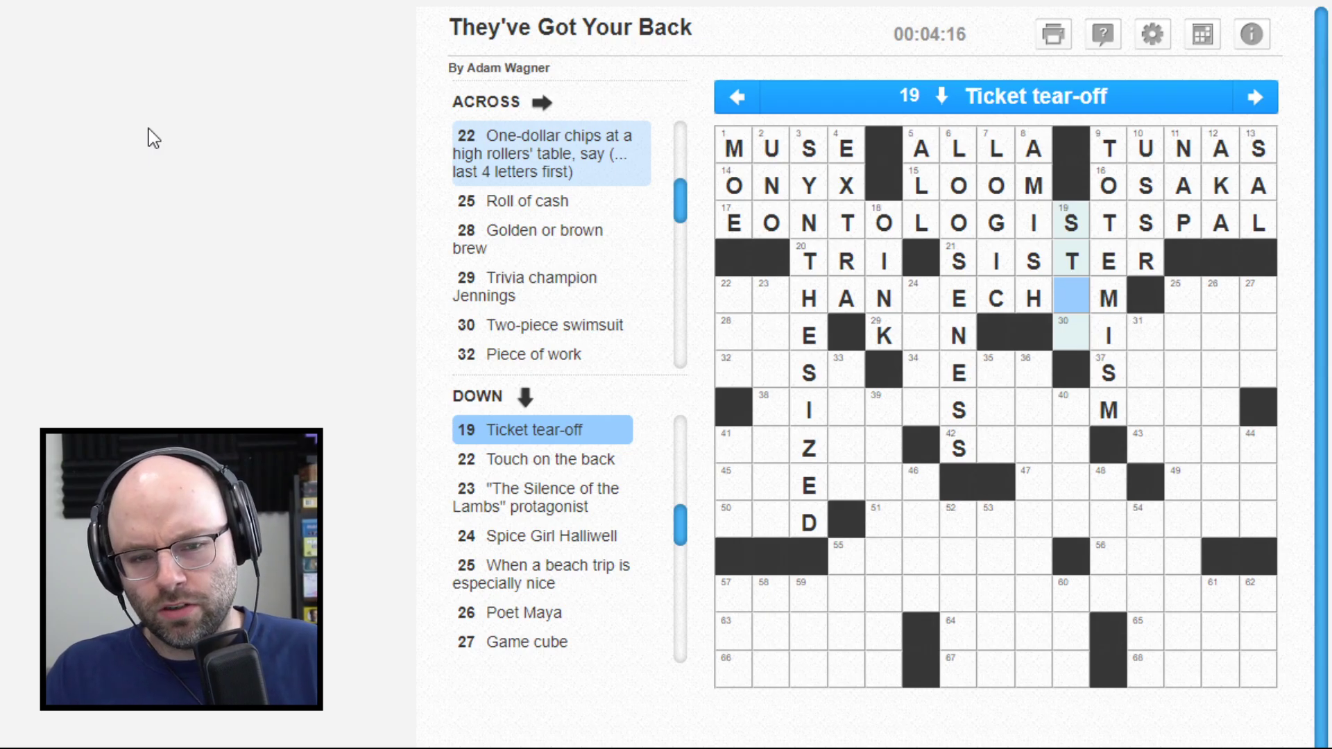
pyautogui.press('Down')
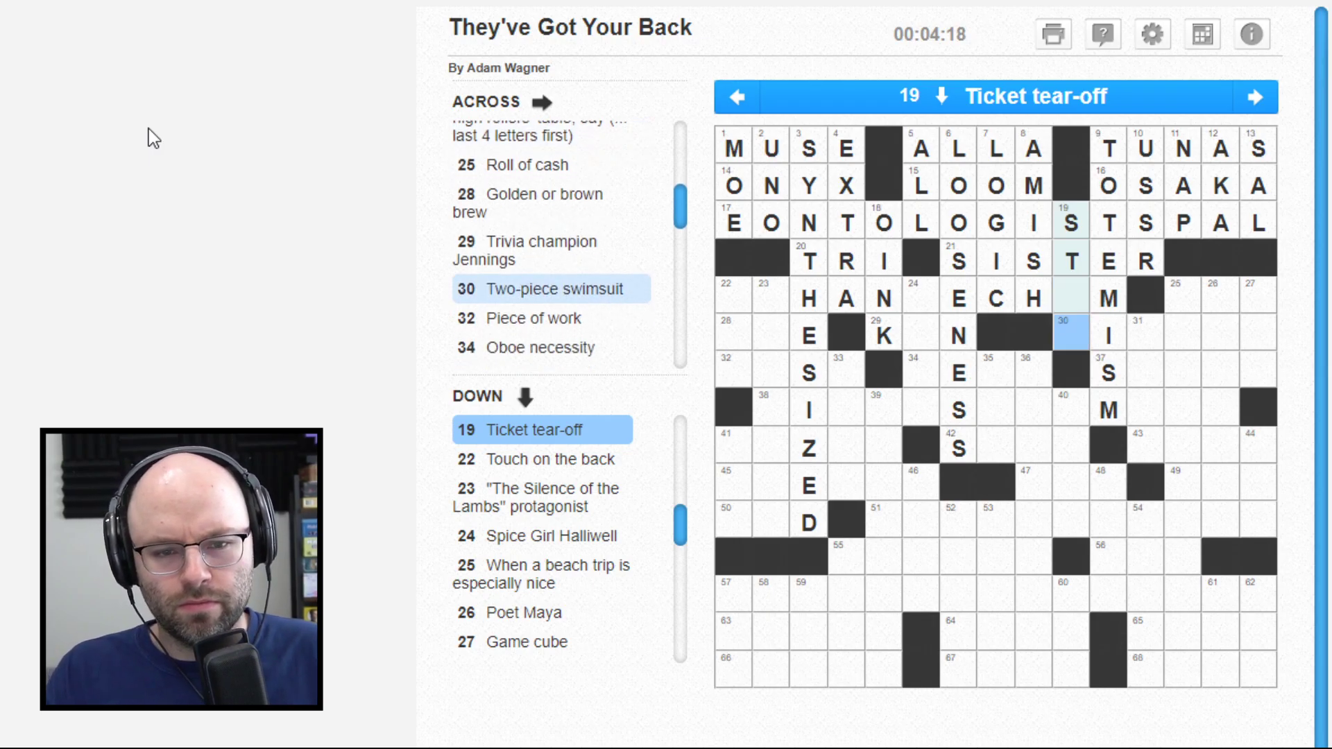
pyautogui.write('b')
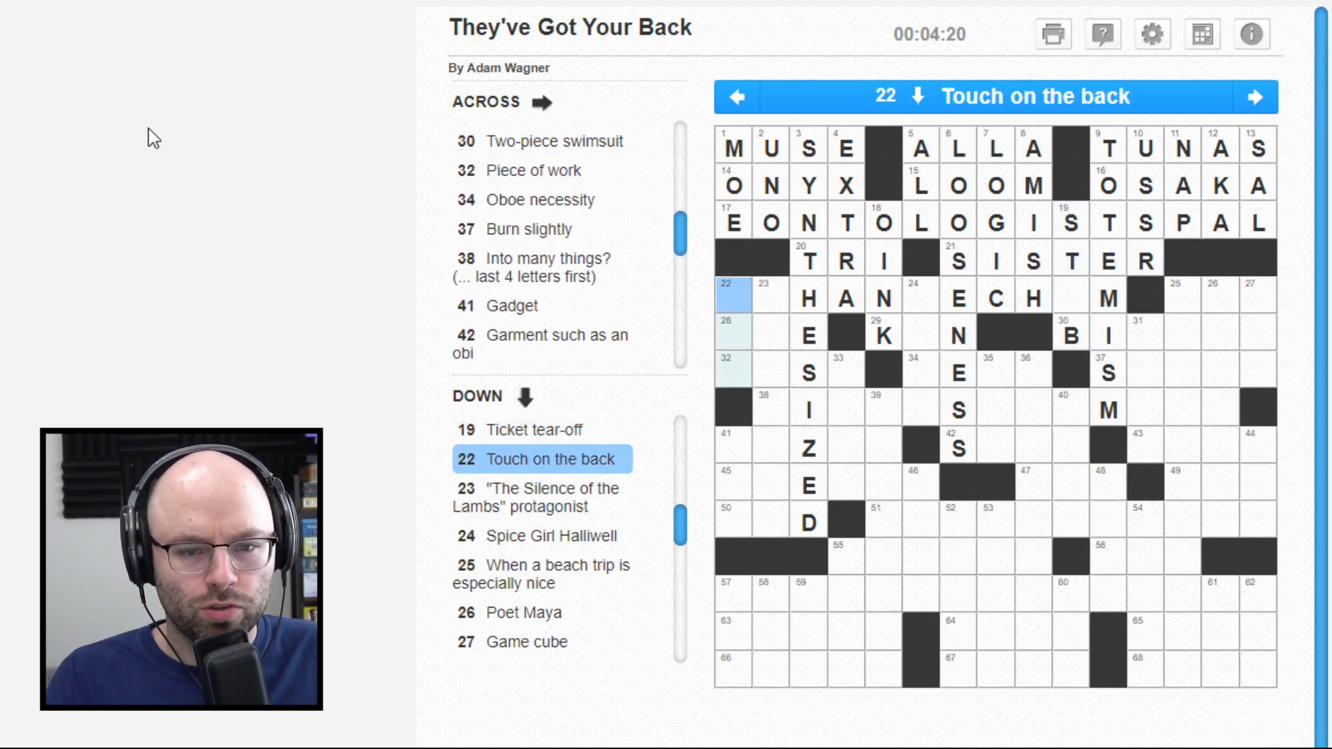
# Step: Type KINI to complete 30 Across as BIKINI
pyautogui.press('Down')
pyautogui.press('Down')
pyautogui.press('Up')
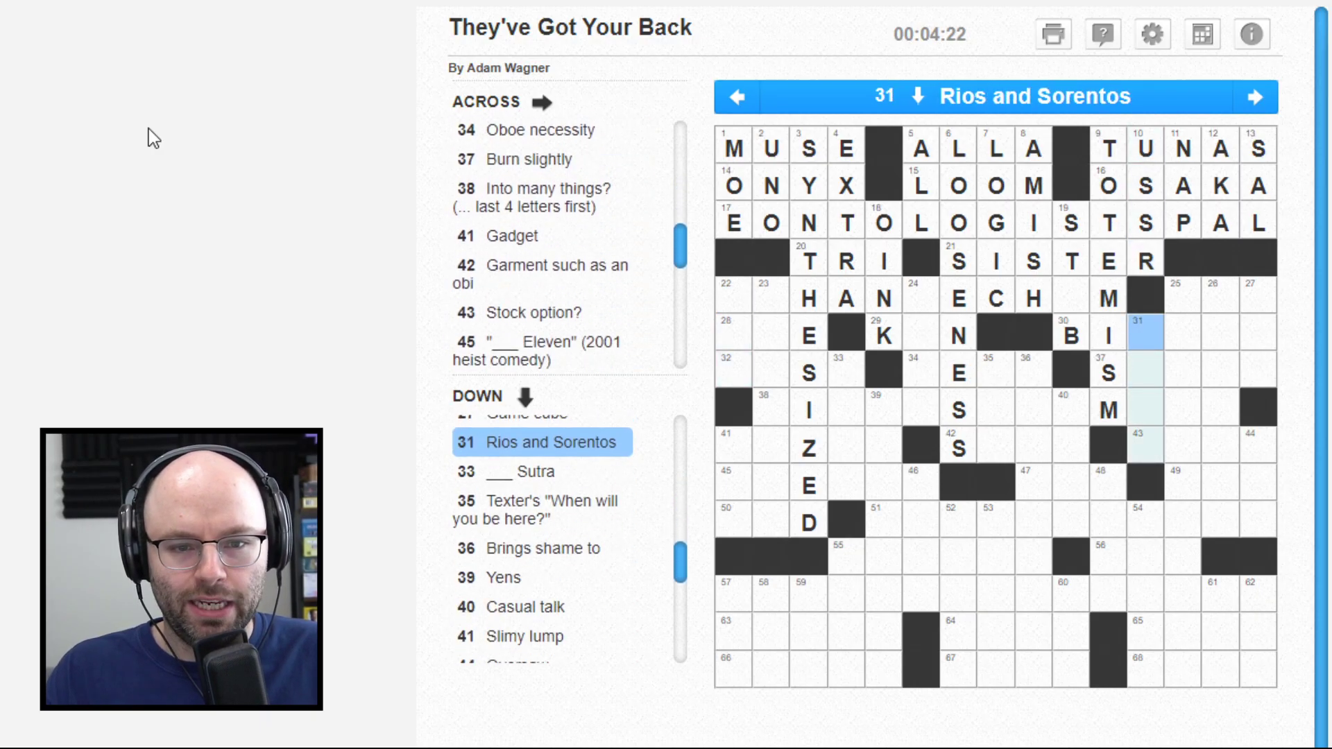
pyautogui.press('Right')
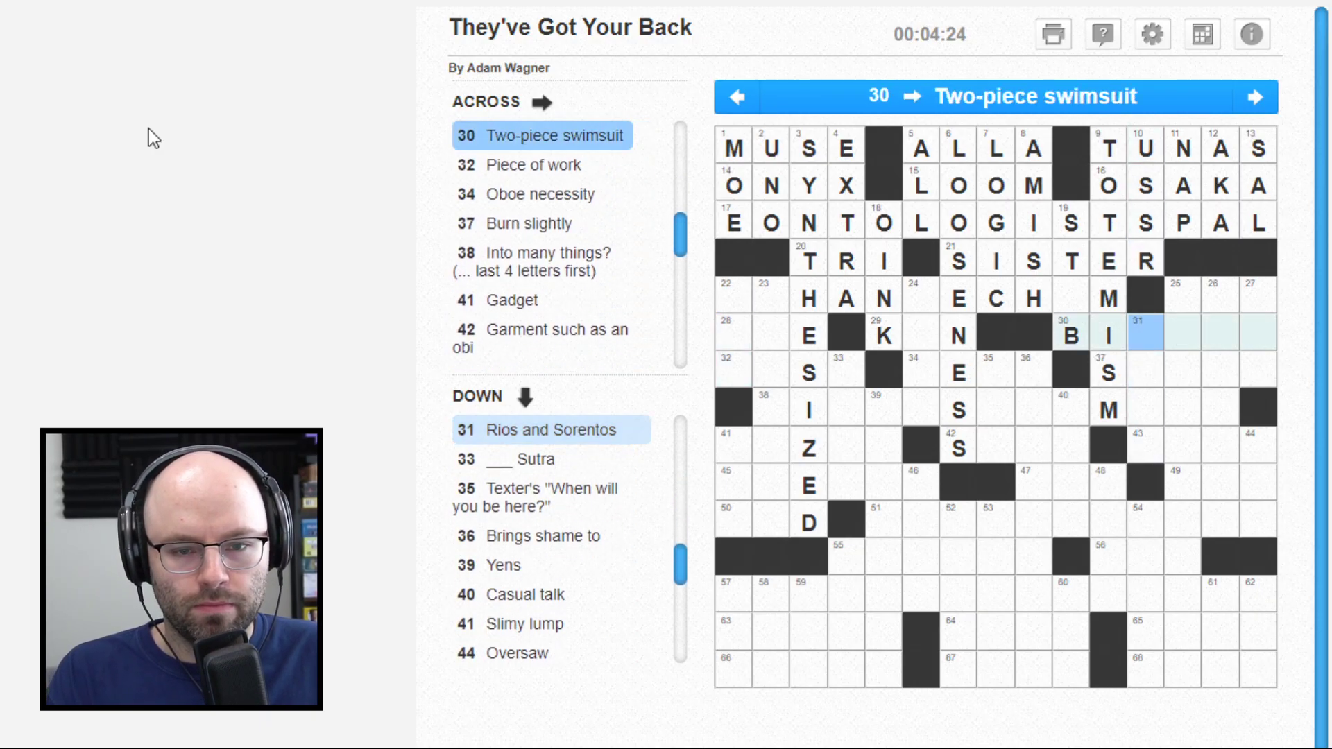
pyautogui.write('kini')
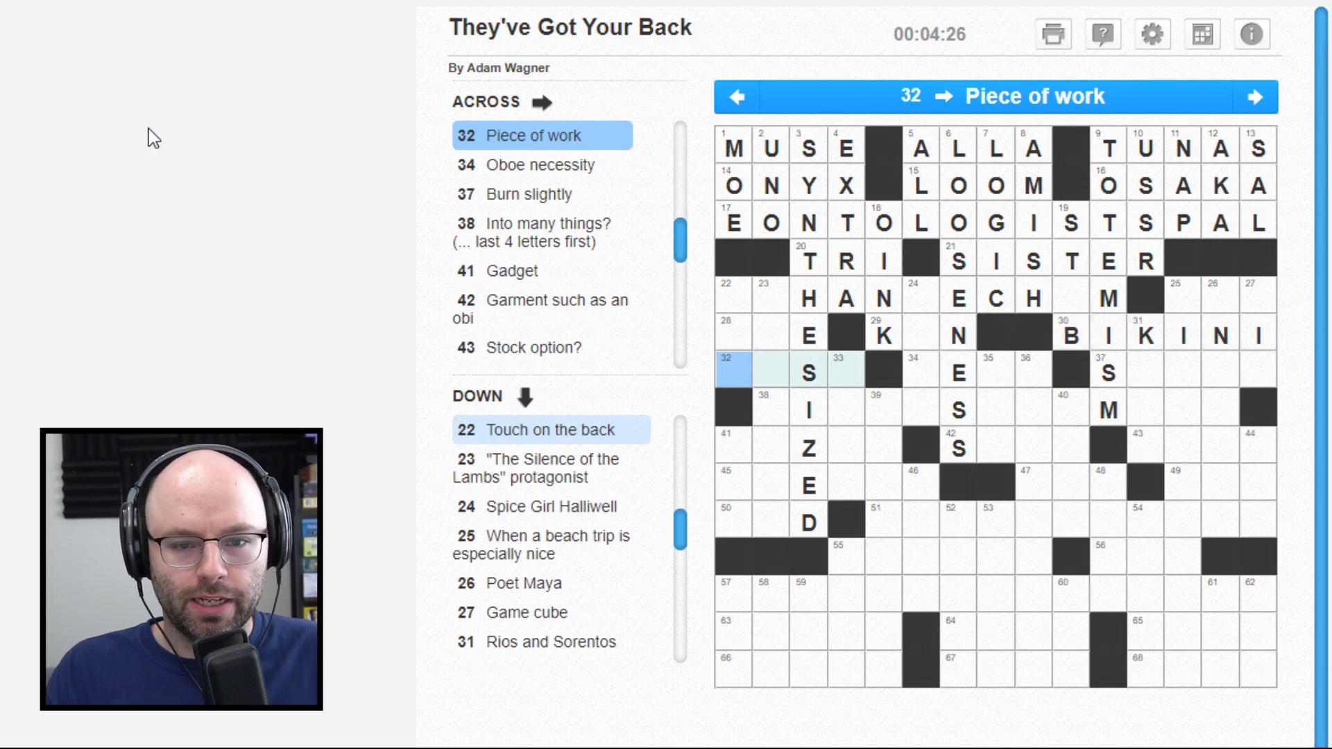
pyautogui.hotkey('shift', 'Tab')
# Step: Fill 22 Across as PCHANGECHUM and add E below its G for 24 Down
pyautogui.press('Left')
pyautogui.press('Up')
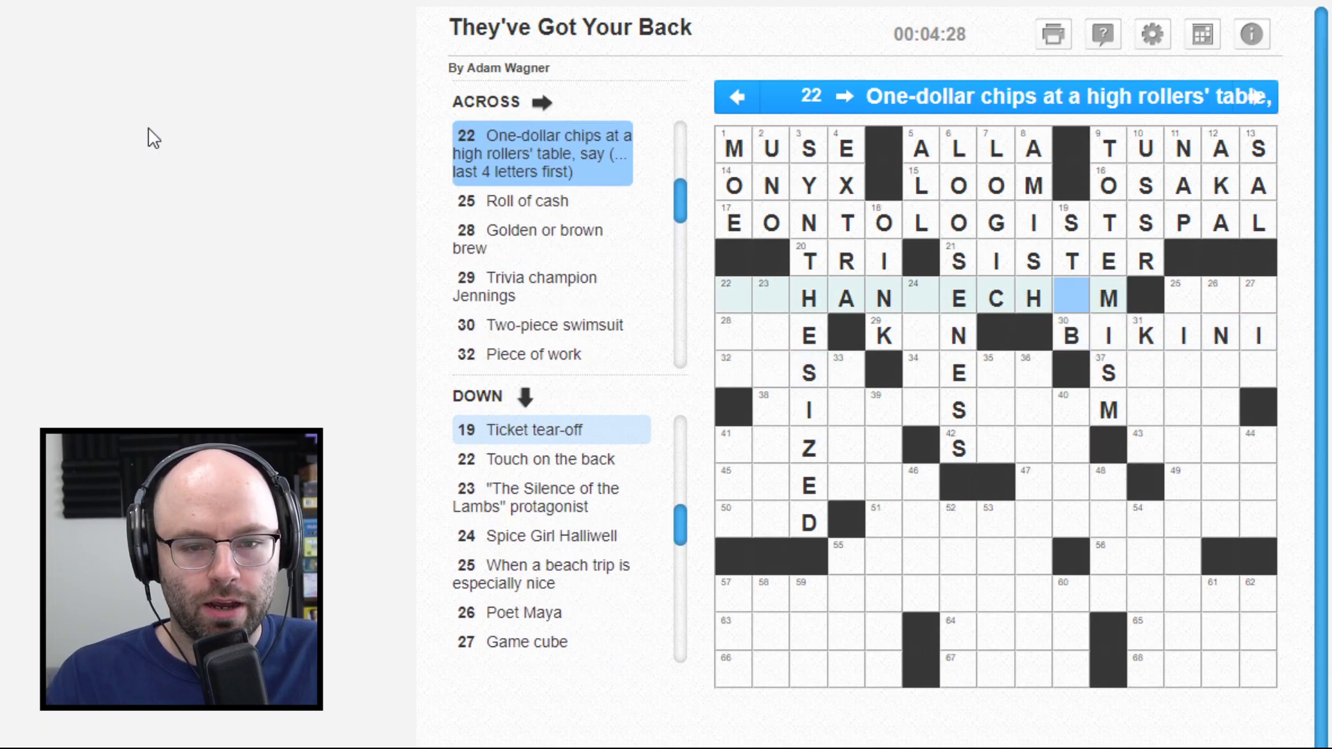
pyautogui.write('u')
pyautogui.press('Left')
pyautogui.press('Left')
pyautogui.press('Left')
pyautogui.press('Left')
pyautogui.press('Left')
pyautogui.press('Left')
pyautogui.press('Left')
pyautogui.press('Left')
pyautogui.press('Left')
pyautogui.write('pc')
pyautogui.press('Right')
pyautogui.press('Right')
pyautogui.press('Right')
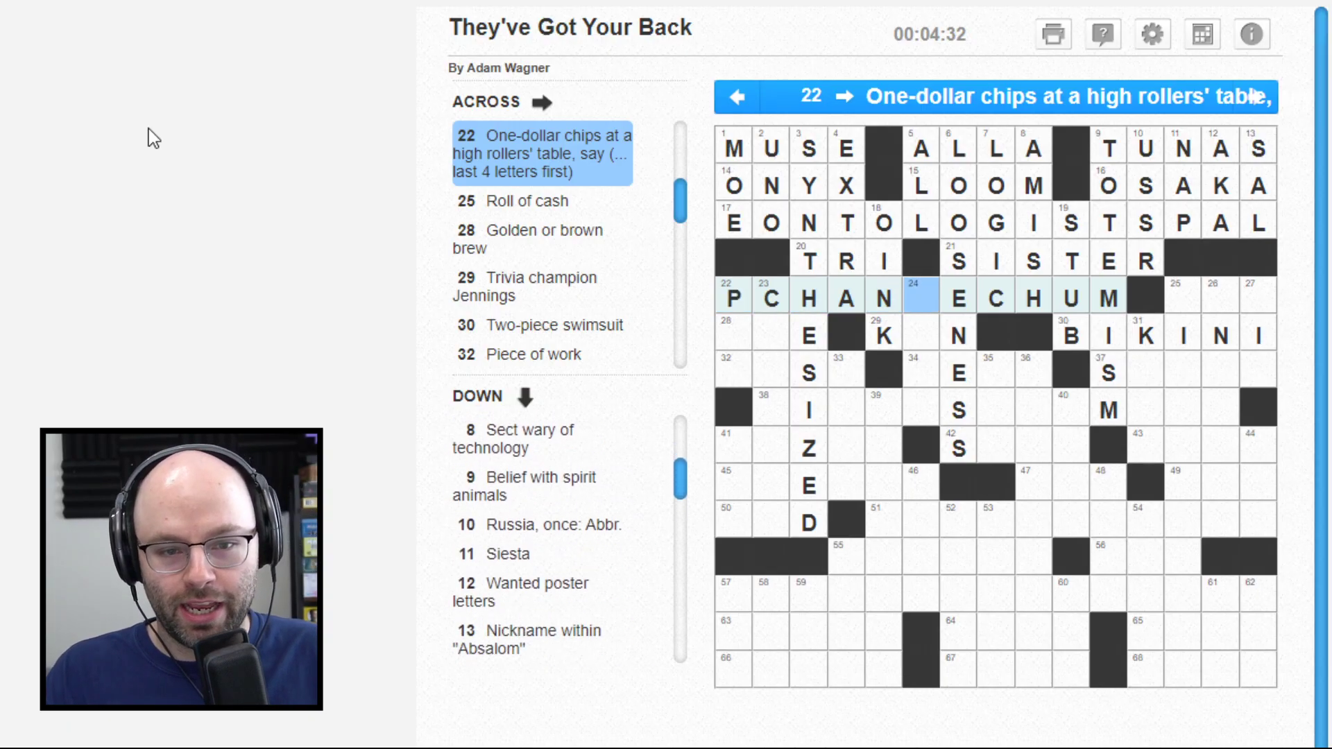
pyautogui.write('g')
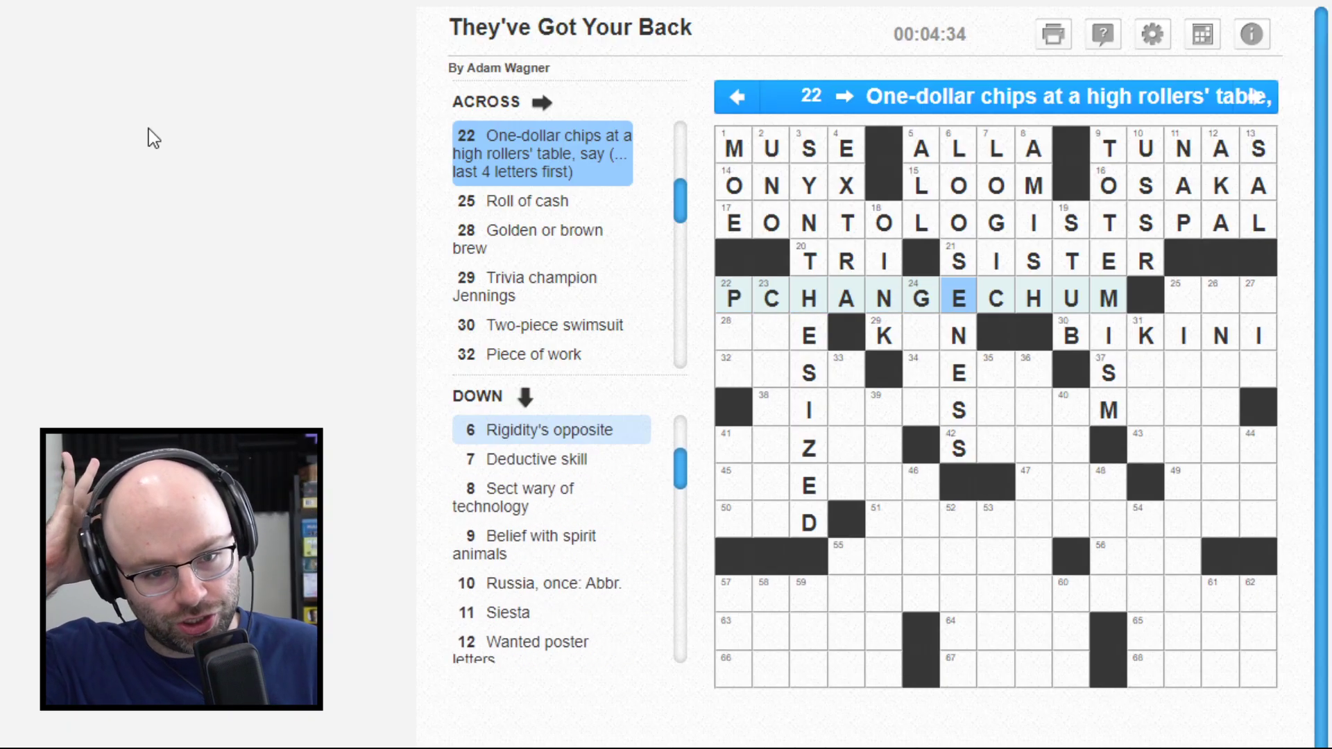
pyautogui.press('Left')
pyautogui.press('Down')
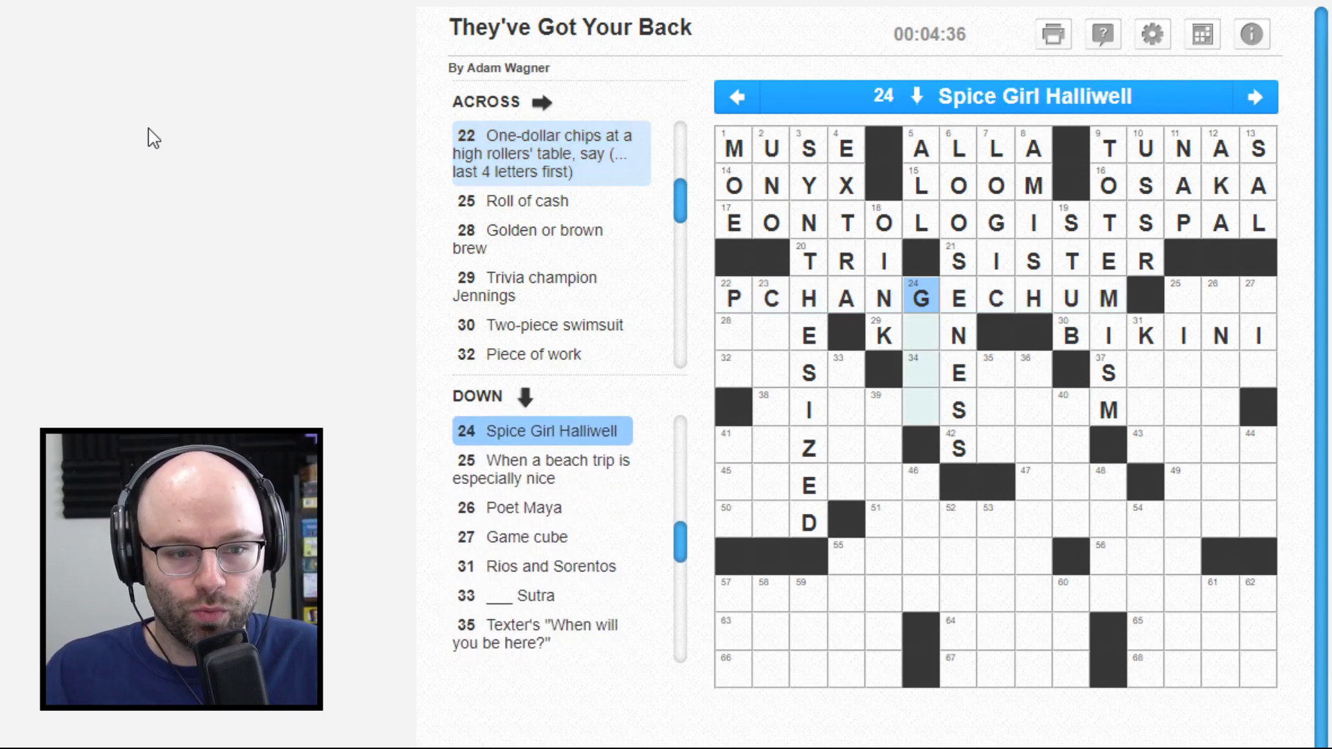
pyautogui.write('g')
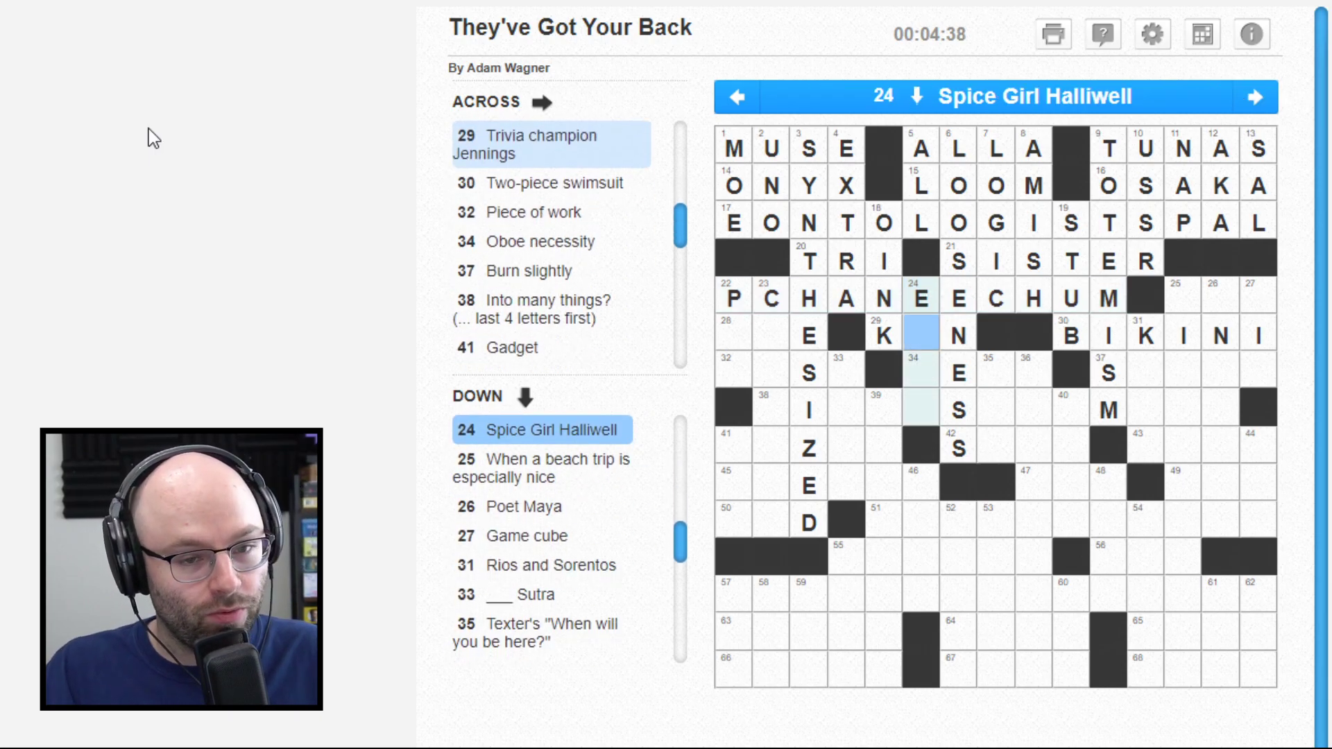
pyautogui.write('eri')
# Step: Complete 24 Down as GERI, along with KEN
pyautogui.press('Left')
pyautogui.press('Left')
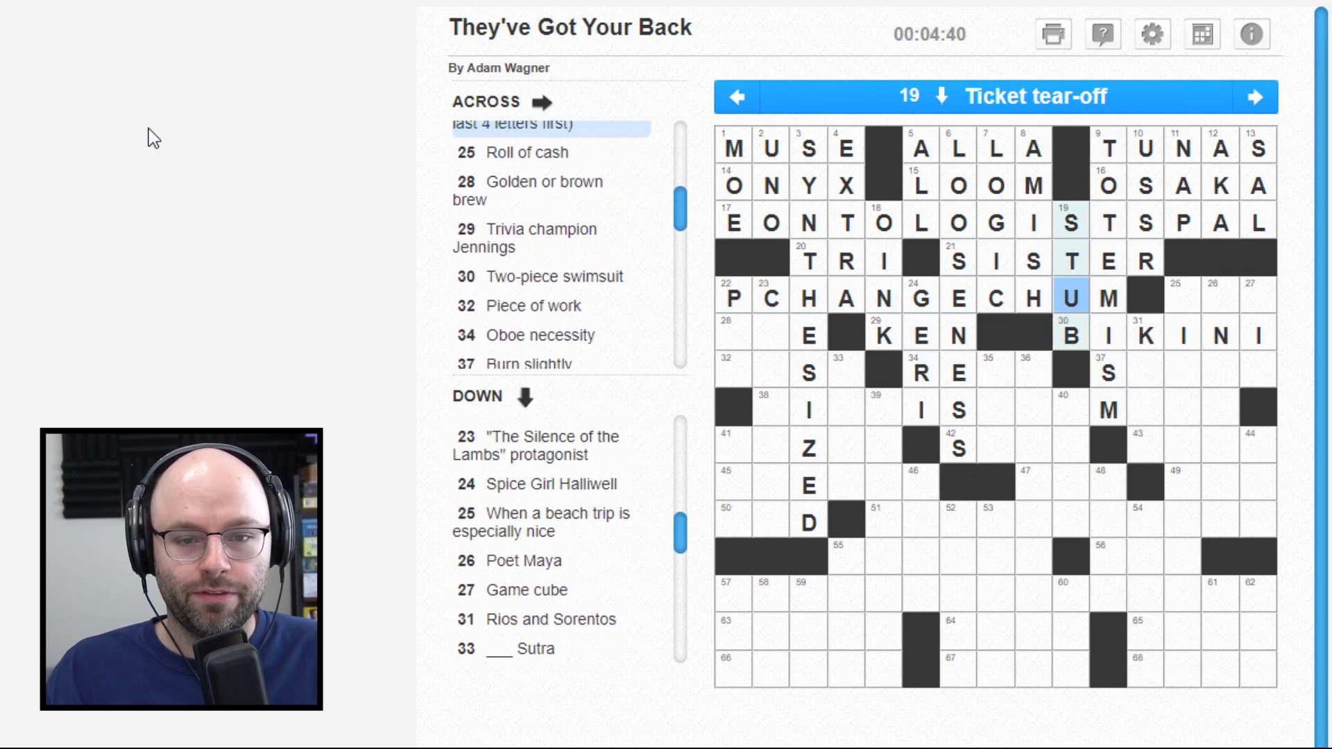
pyautogui.press('Left')
pyautogui.press('Down')
pyautogui.press('Down')
pyautogui.press('Left')
pyautogui.press('Left')
pyautogui.press('Left')
pyautogui.press('Up')
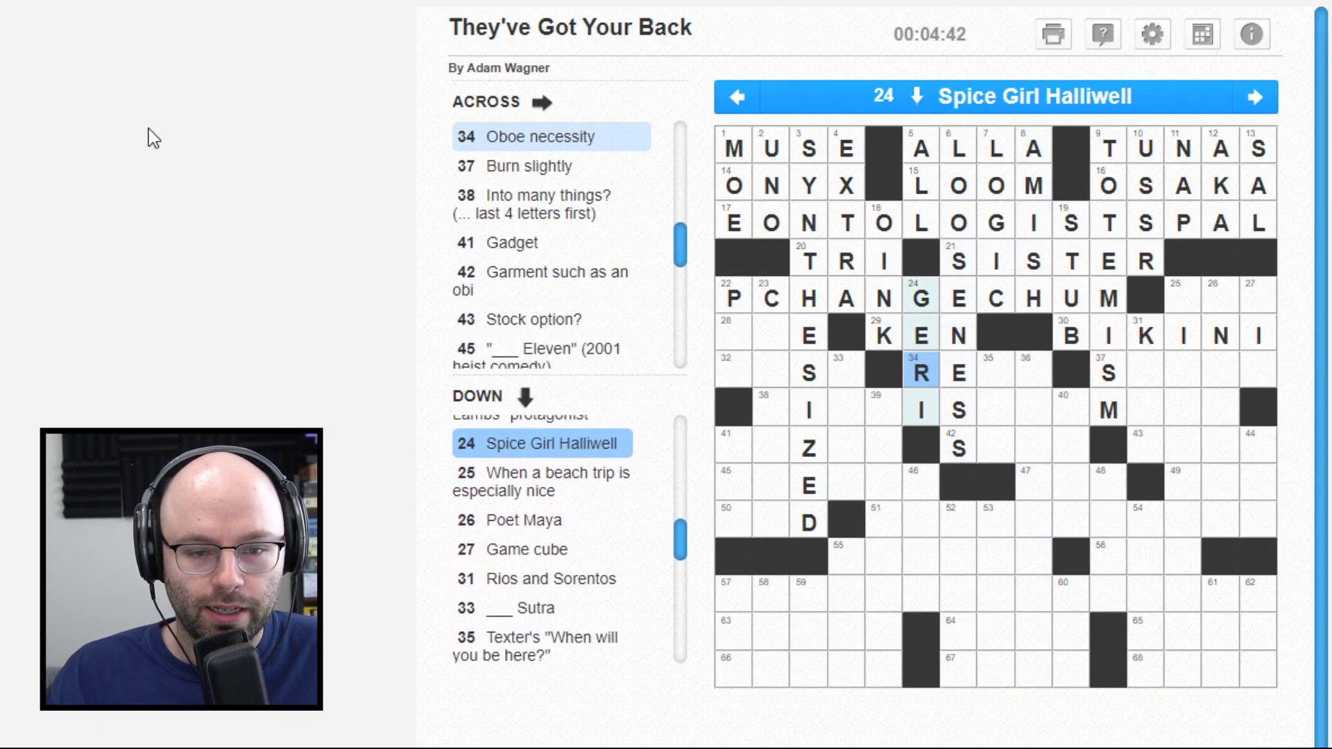
# Step: Type ED to make REED at 34 Across, then TA for ETA in 35 Down
pyautogui.press('Right')
pyautogui.press('Right')
pyautogui.press('Right')
pyautogui.write('ed')
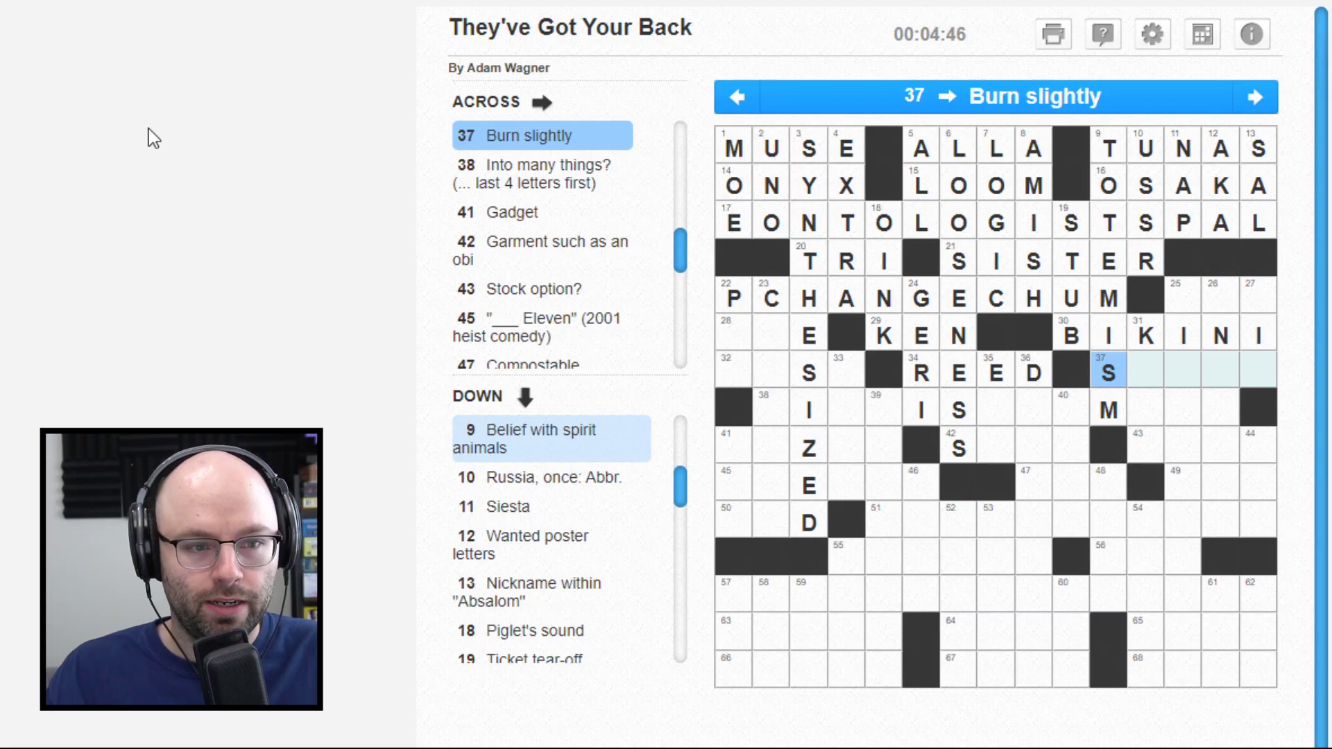
pyautogui.press('Right')
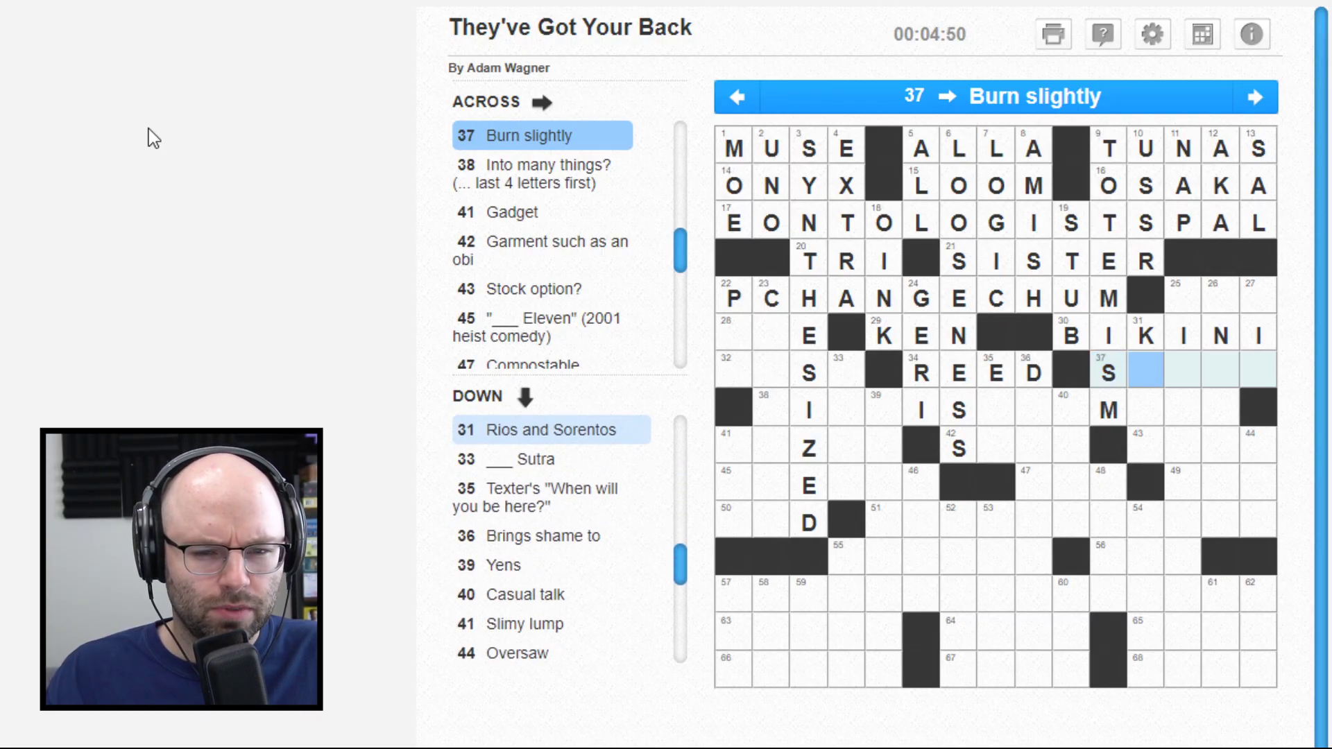
pyautogui.press('Up')
pyautogui.press('Down')
pyautogui.press('Left')
pyautogui.press('Left')
pyautogui.press('Left')
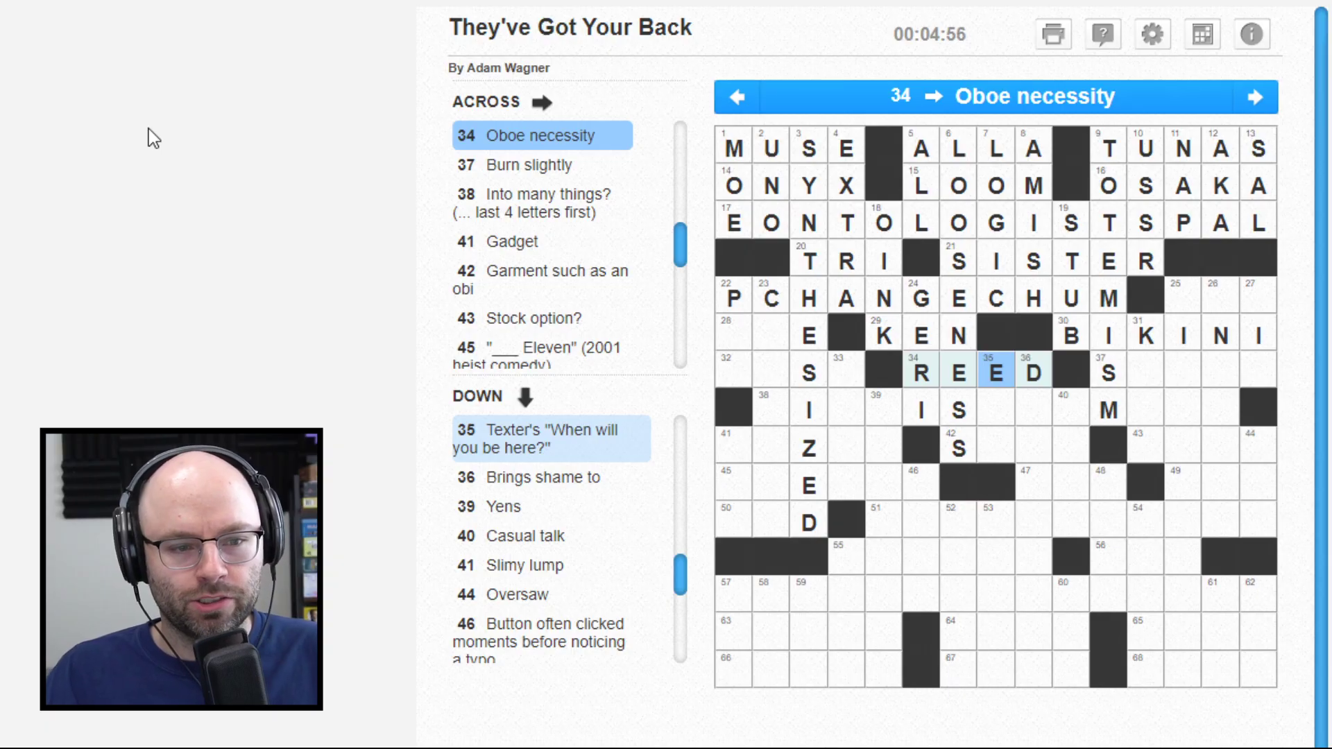
pyautogui.press('Down')
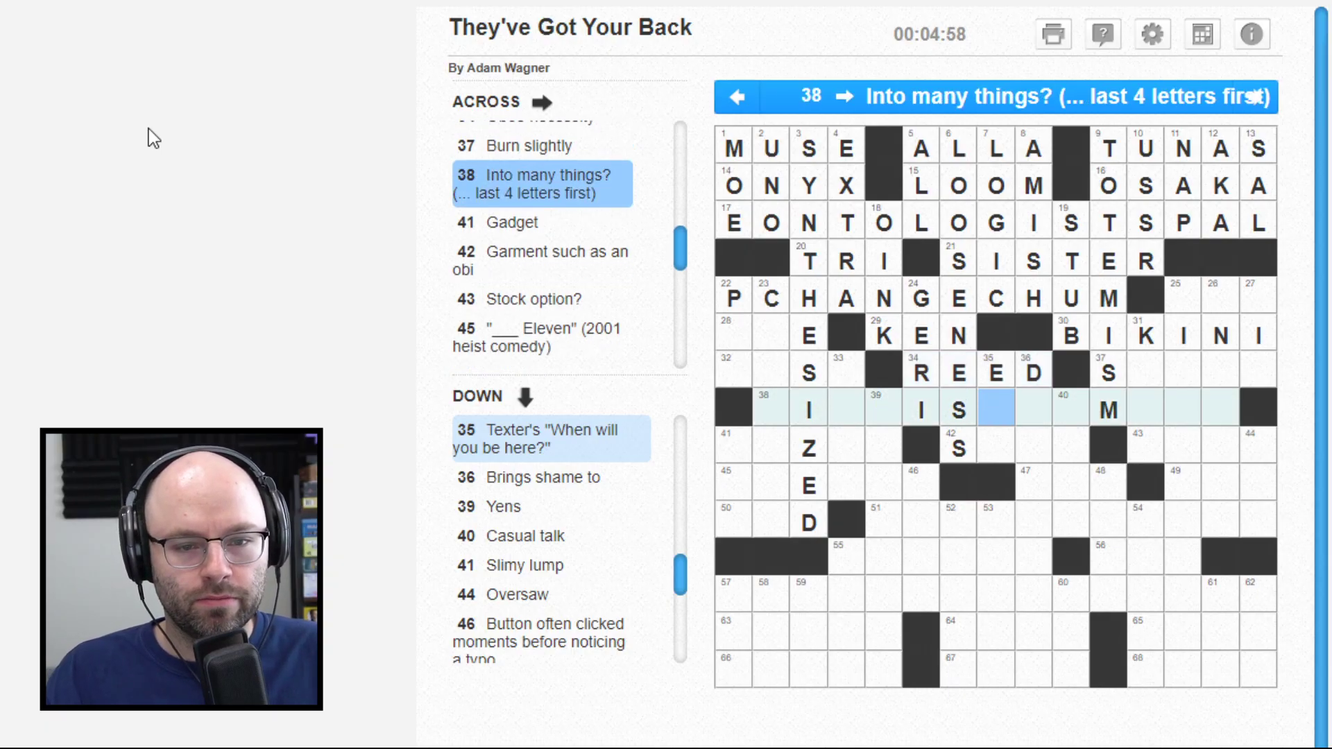
pyautogui.press('space')
pyautogui.write('TA')
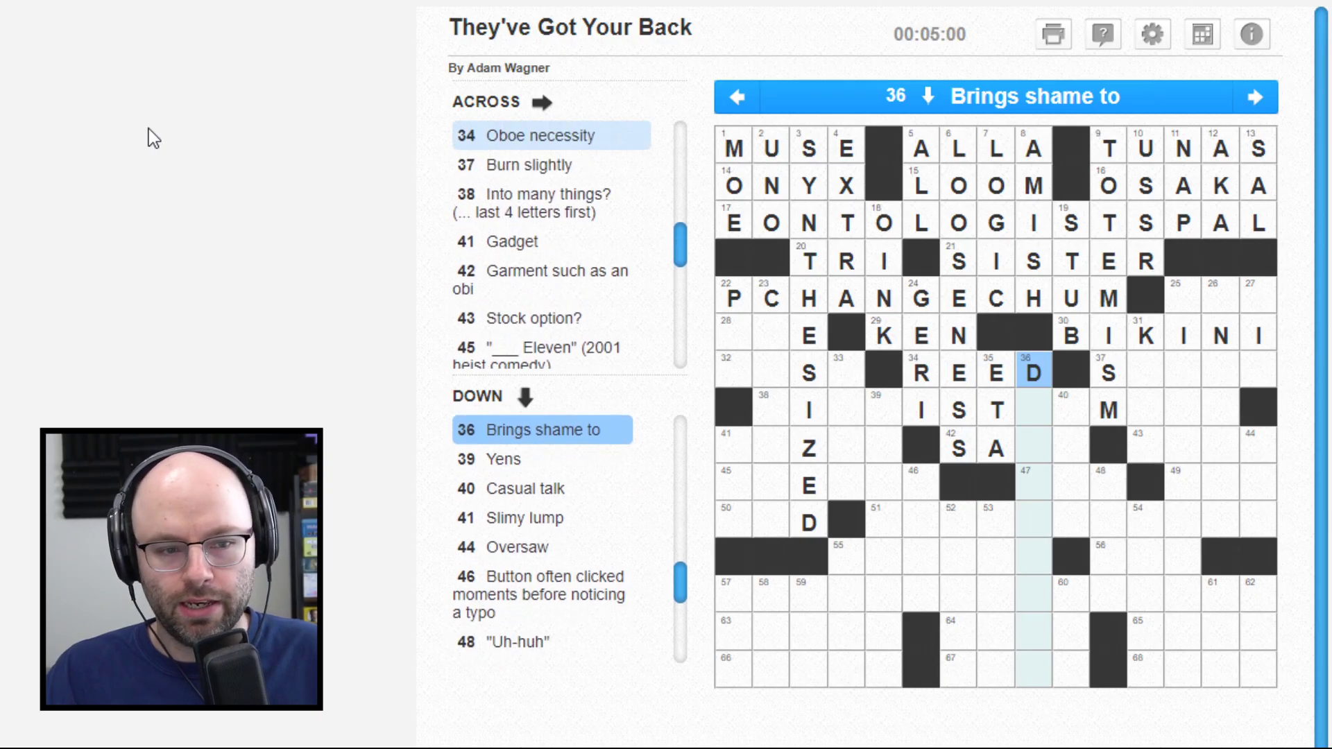
# Step: Type ISHONOUR to fill 36 Down as DISHONOUR
pyautogui.press('Down')
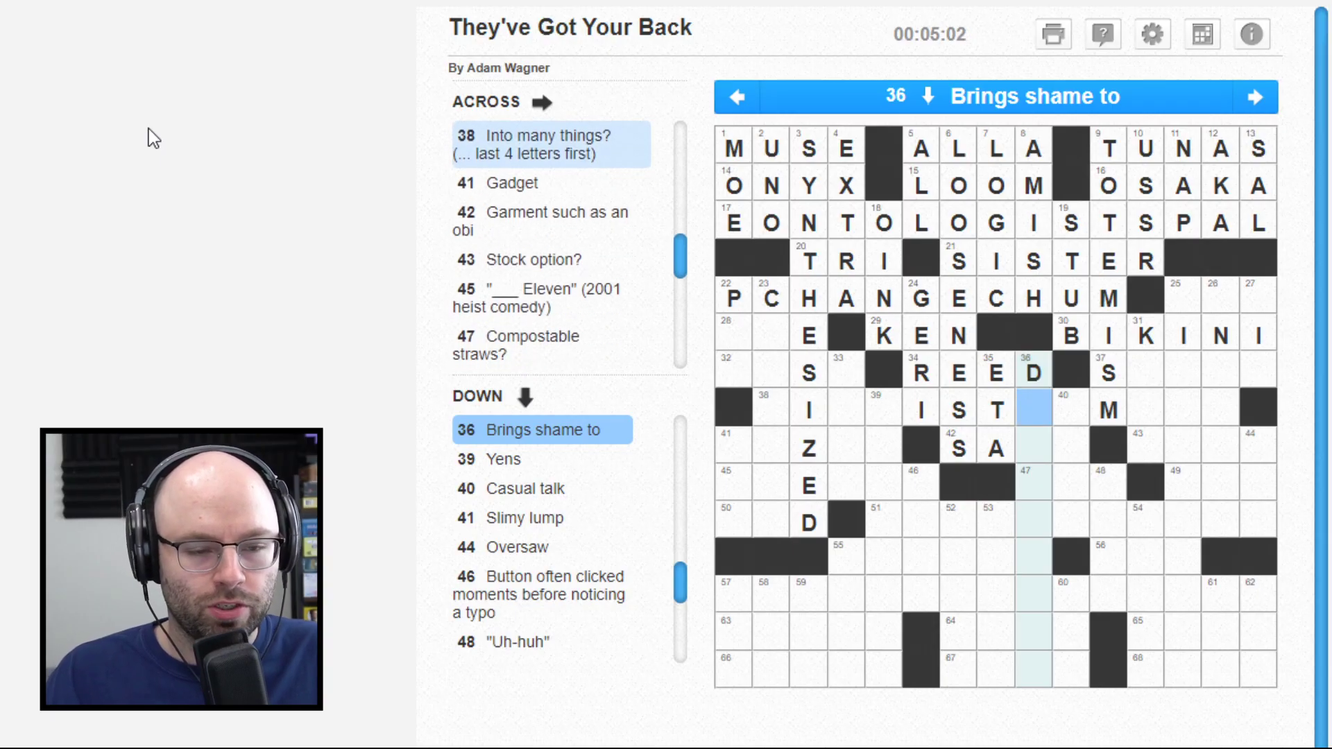
pyautogui.write('ISHO')
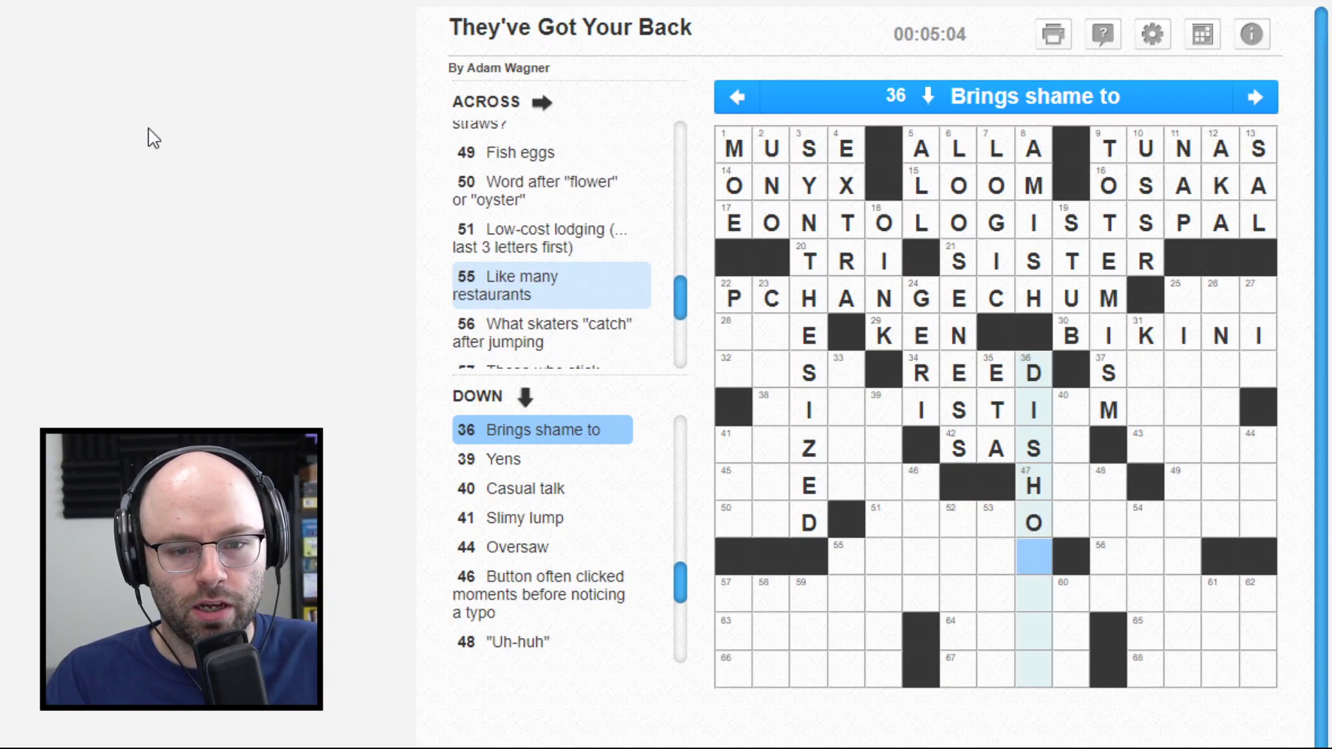
pyautogui.write('NOUR')
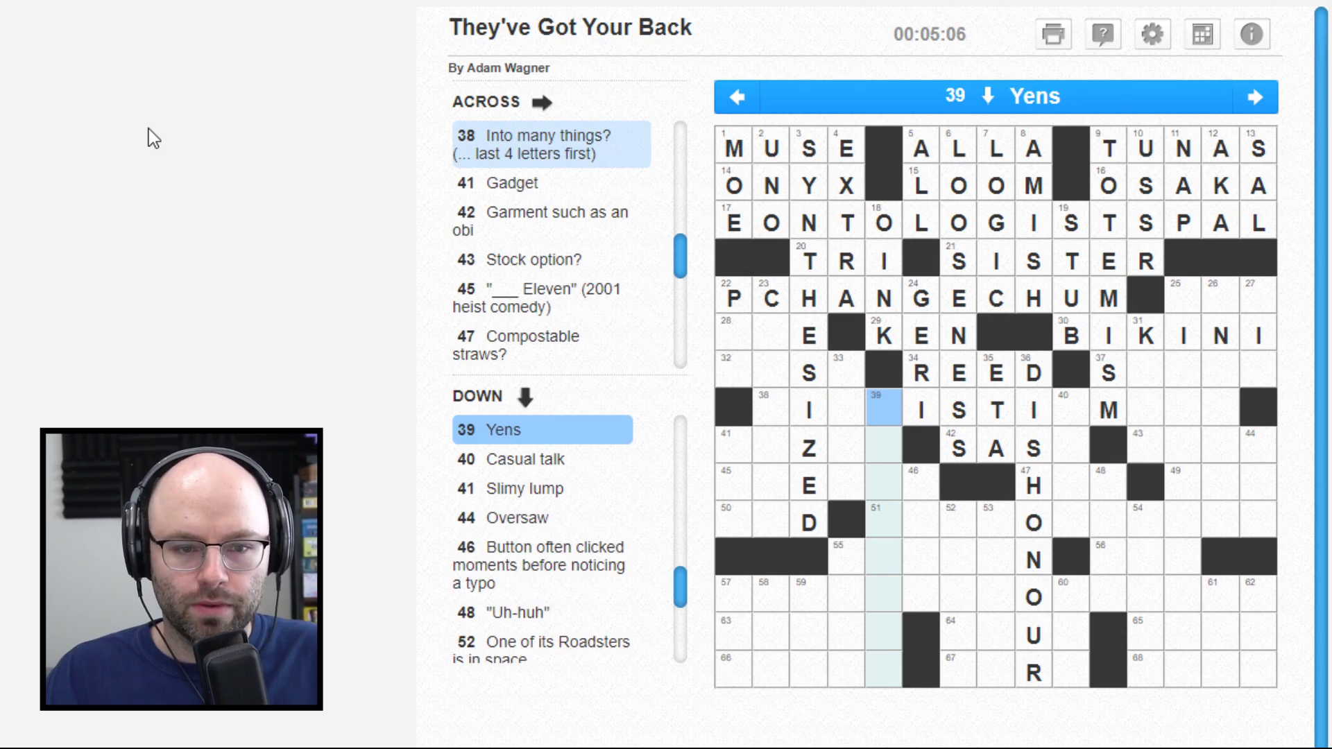
pyautogui.press('Right')
pyautogui.press('Left')
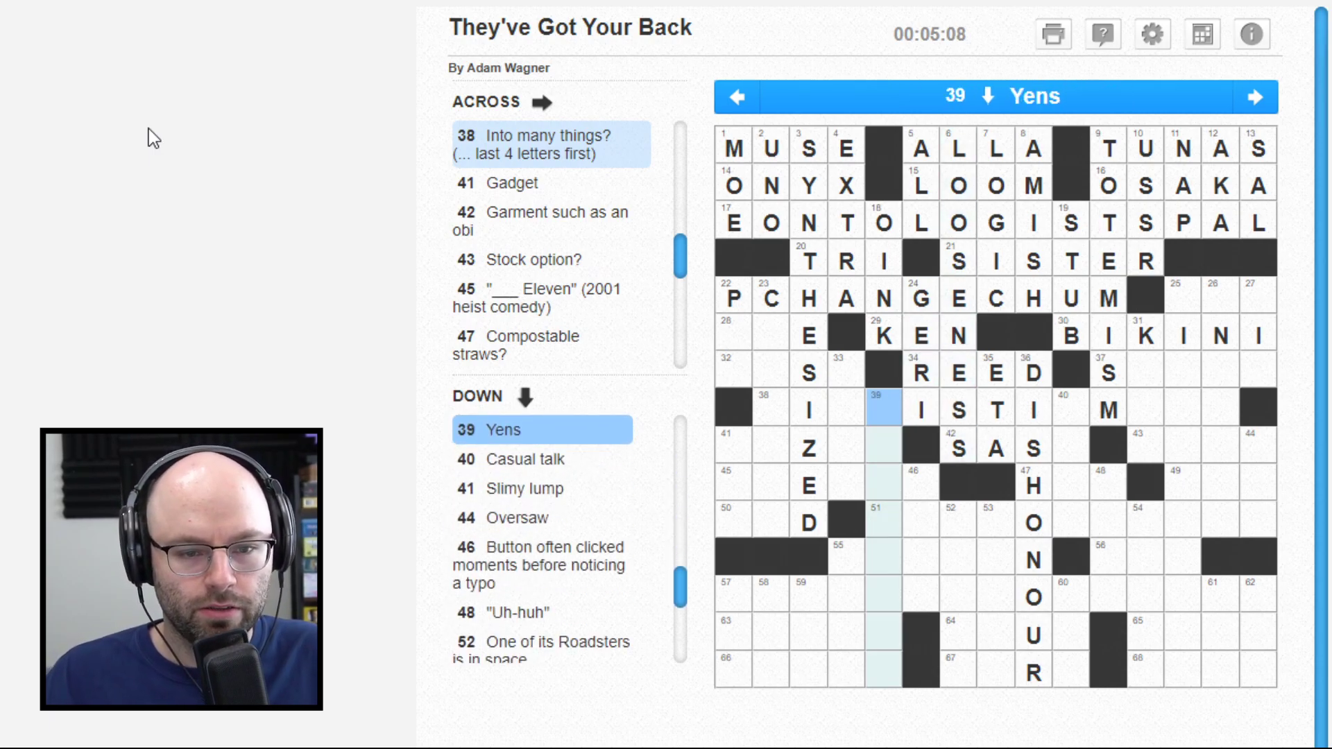
pyautogui.press('Left')
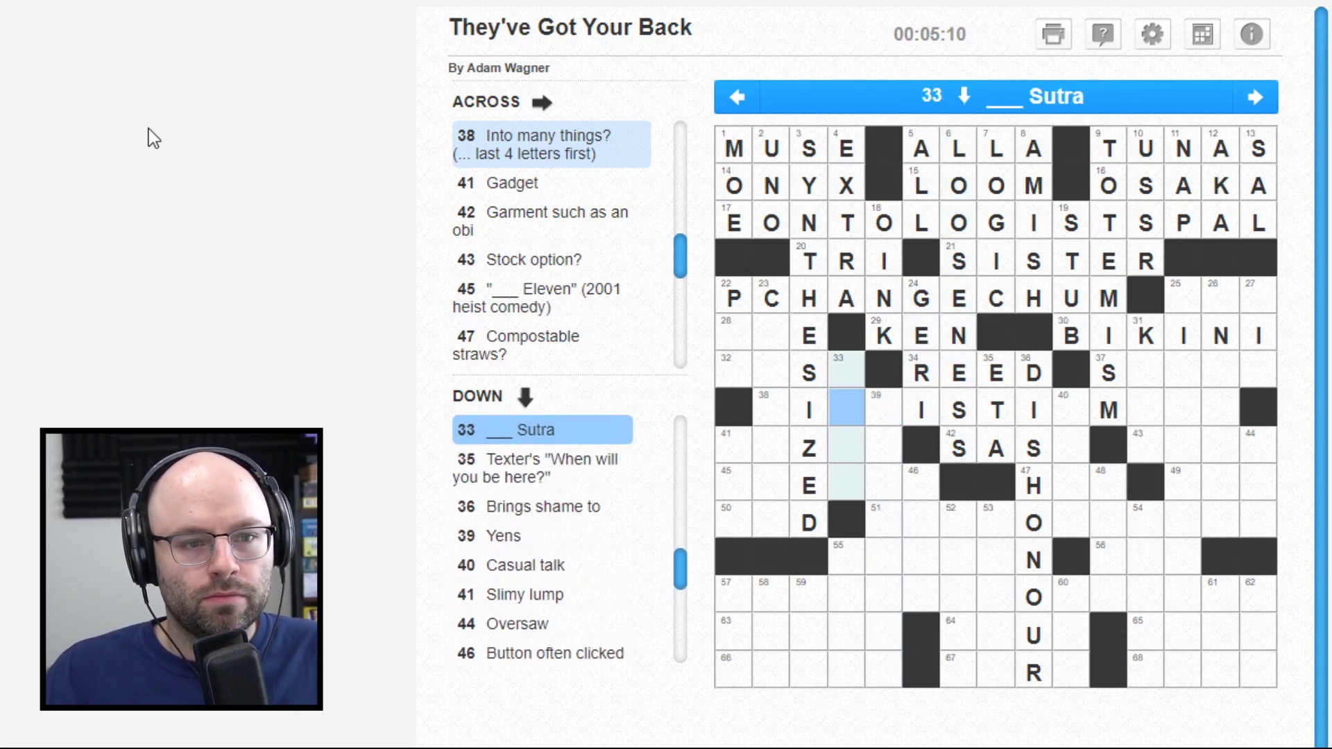
pyautogui.press('Right')
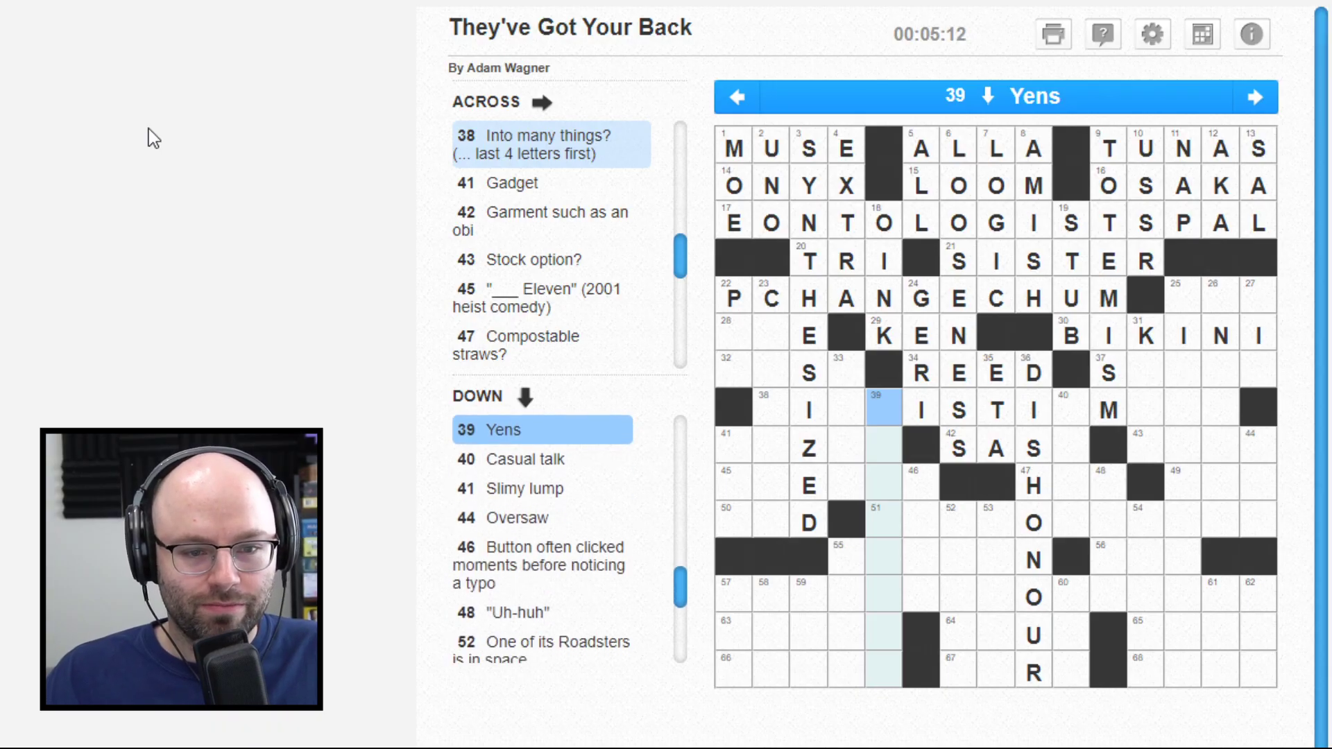
# Step: Enter PAT in 22 Down and CLARICE in 23 Down
pyautogui.press('Left')
pyautogui.press('Left')
pyautogui.press('Up')
pyautogui.press('Up')
pyautogui.press('Up')
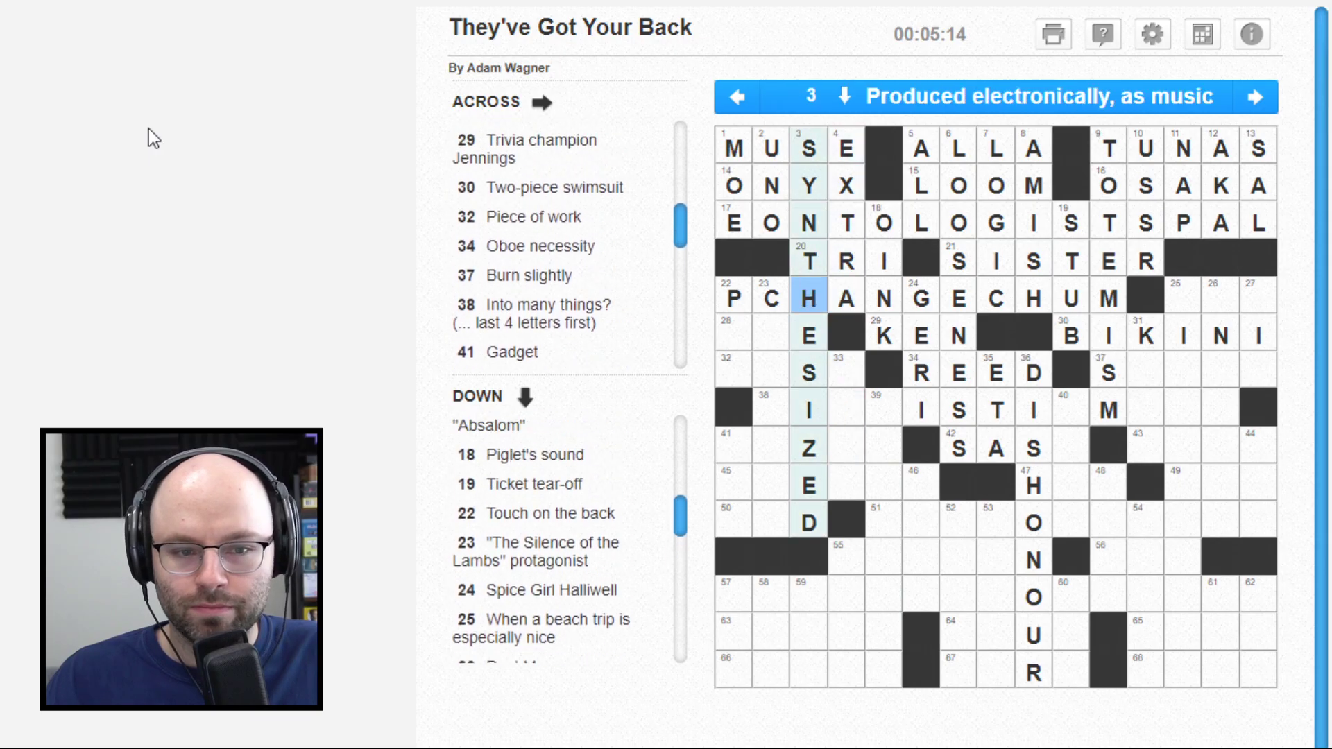
pyautogui.press('Left')
pyautogui.press('Left')
pyautogui.write('at')
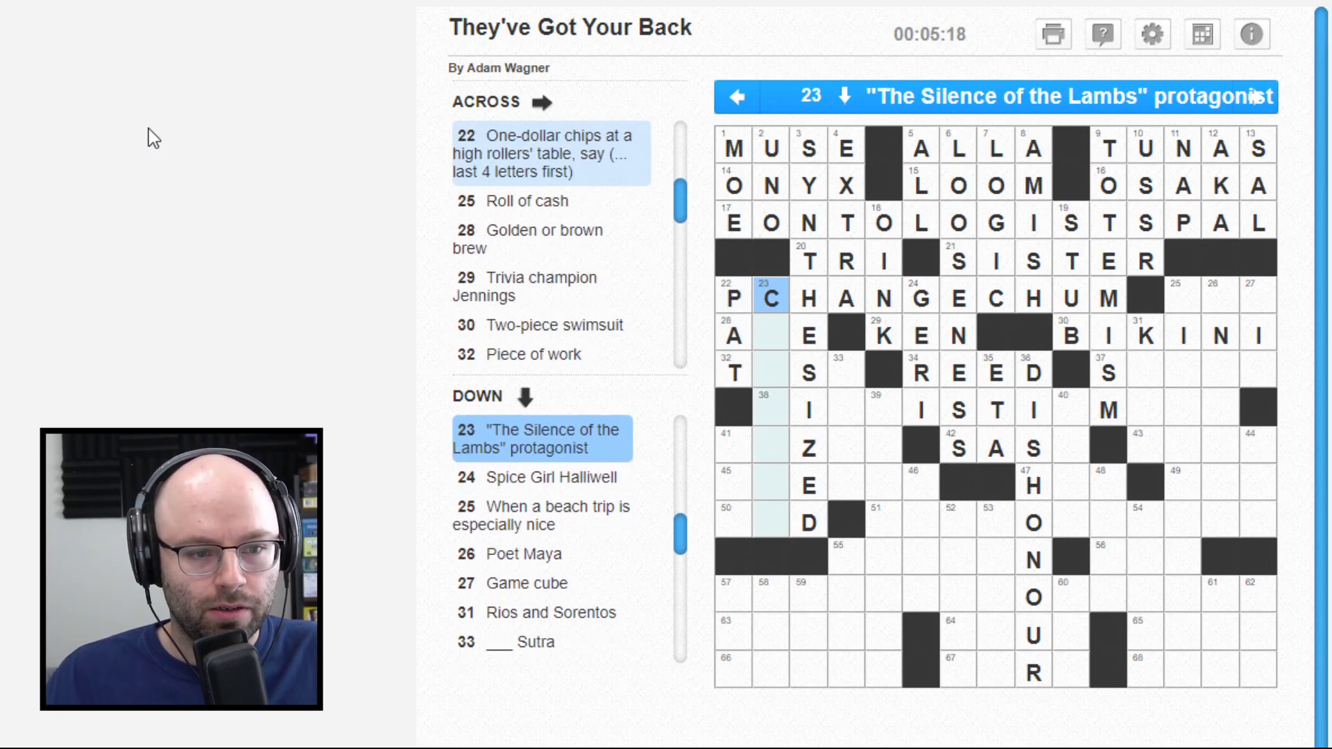
pyautogui.write('cl')
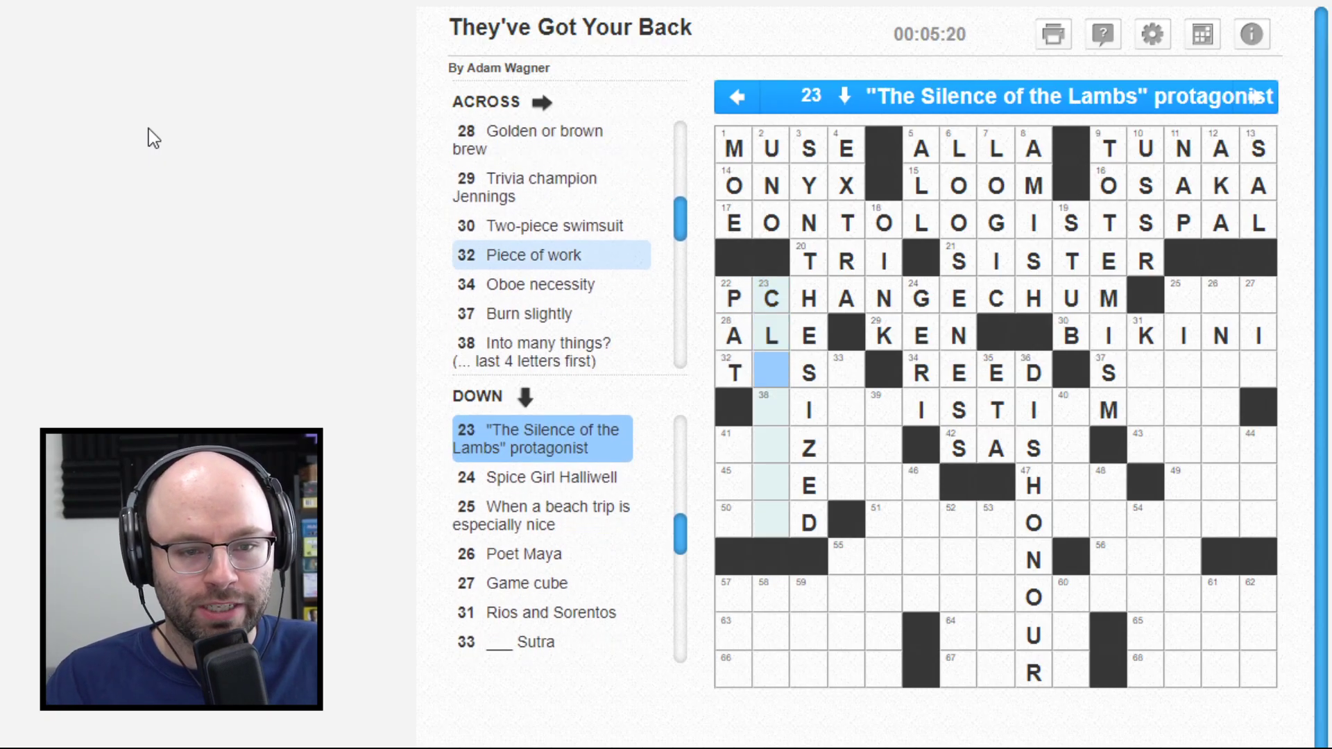
pyautogui.write('arice')
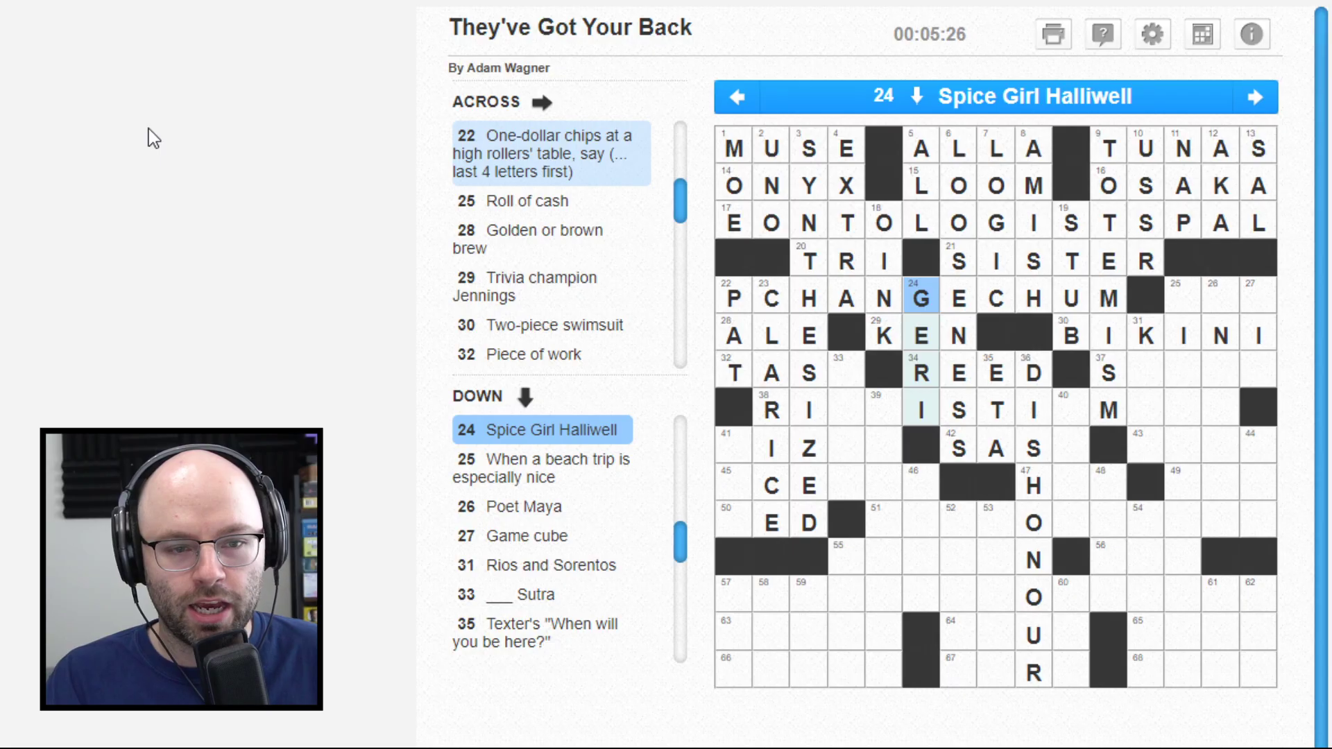
# Step: Fill KAMA down 33 Down
pyautogui.press('Down')
pyautogui.press('Down')
pyautogui.press('Left')
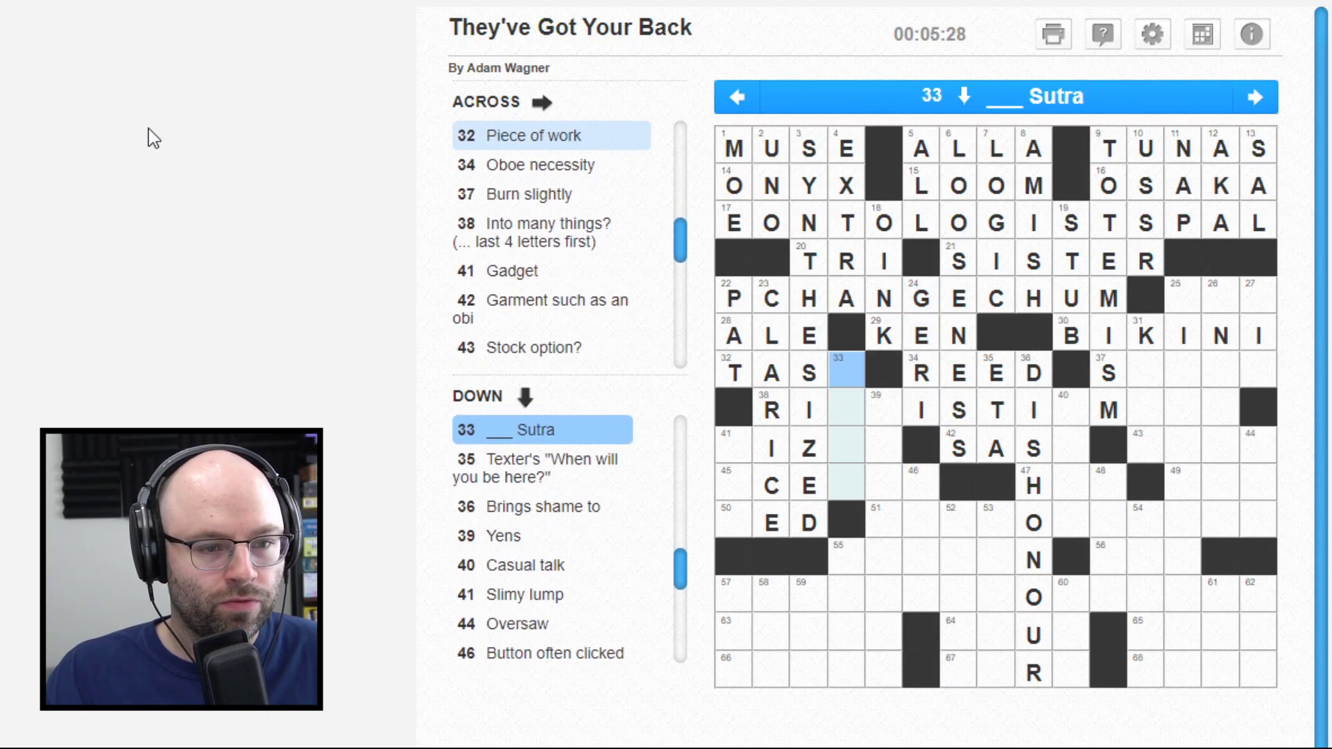
pyautogui.write('kama')
pyautogui.press('Left')
pyautogui.press('Down')
pyautogui.press('Left')
pyautogui.press('Left')
pyautogui.press('Left')
pyautogui.press('Left')
pyautogui.press('Down')
pyautogui.press('Left')
pyautogui.press('Left')
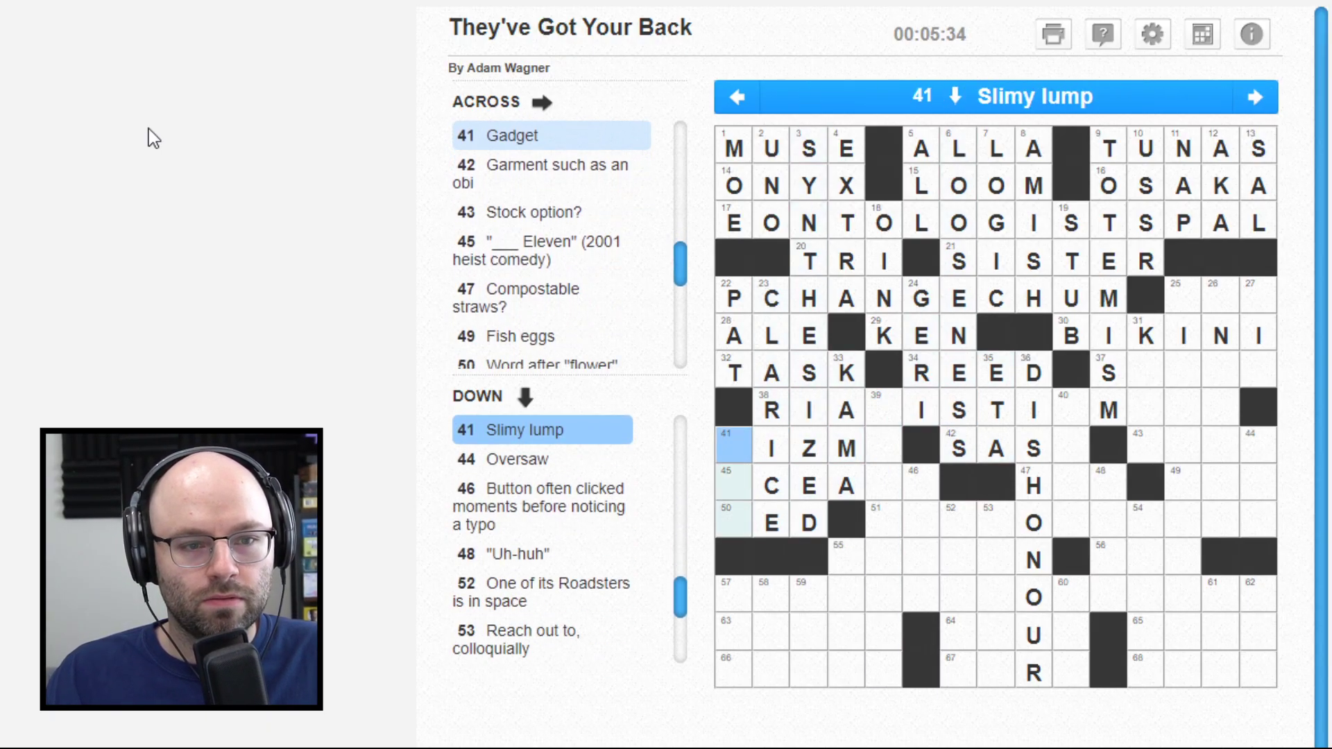
pyautogui.write('g')
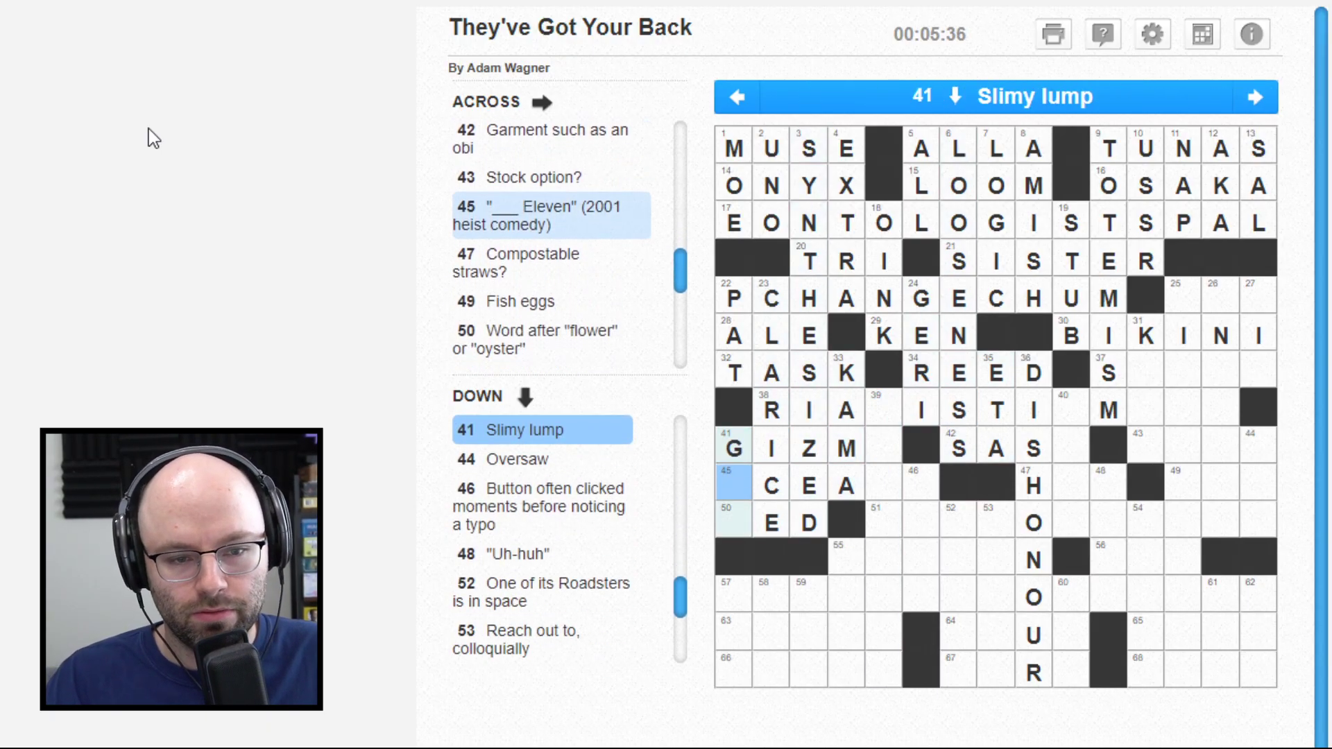
# Step: Complete 41 Across as GIZMO
pyautogui.press('Right')
pyautogui.press('Right')
pyautogui.press('Right')
pyautogui.press('Right')
pyautogui.press('Up')
pyautogui.press('Right')
pyautogui.write('o')
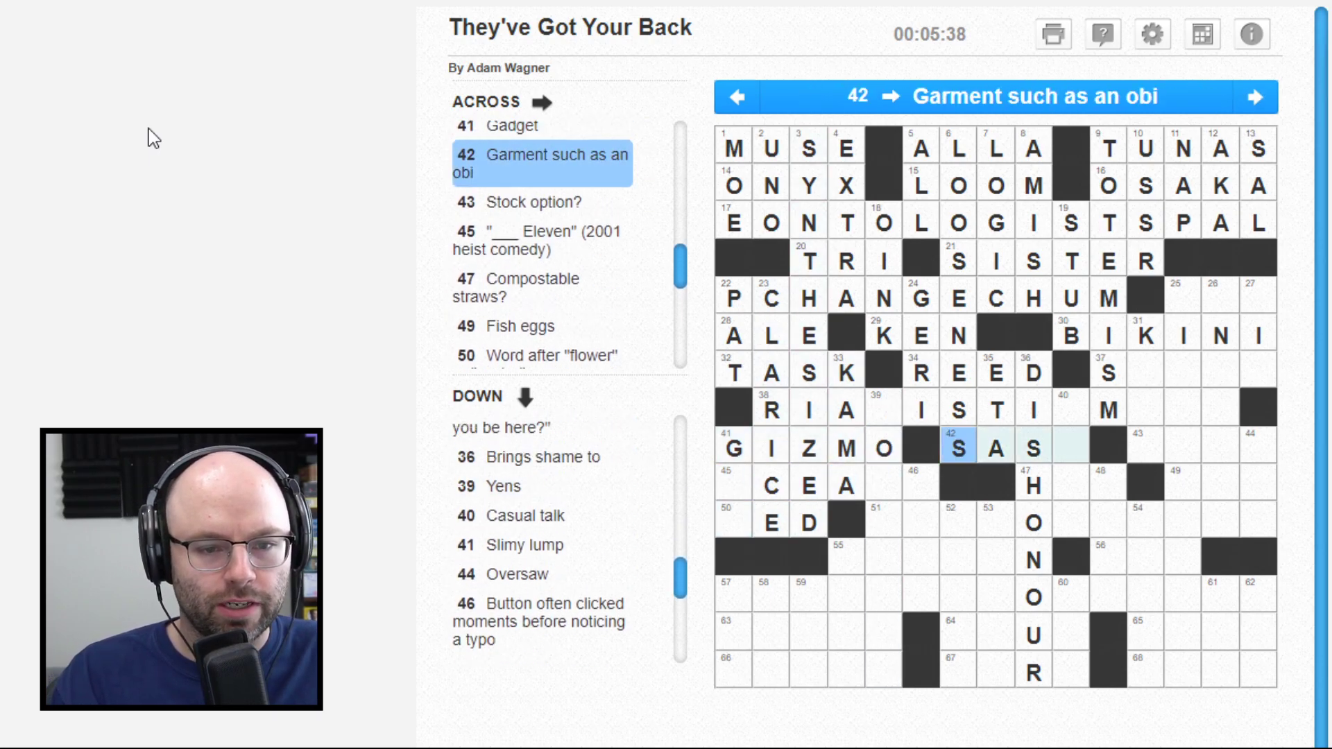
pyautogui.press('Right')
pyautogui.press('Right')
pyautogui.press('Right')
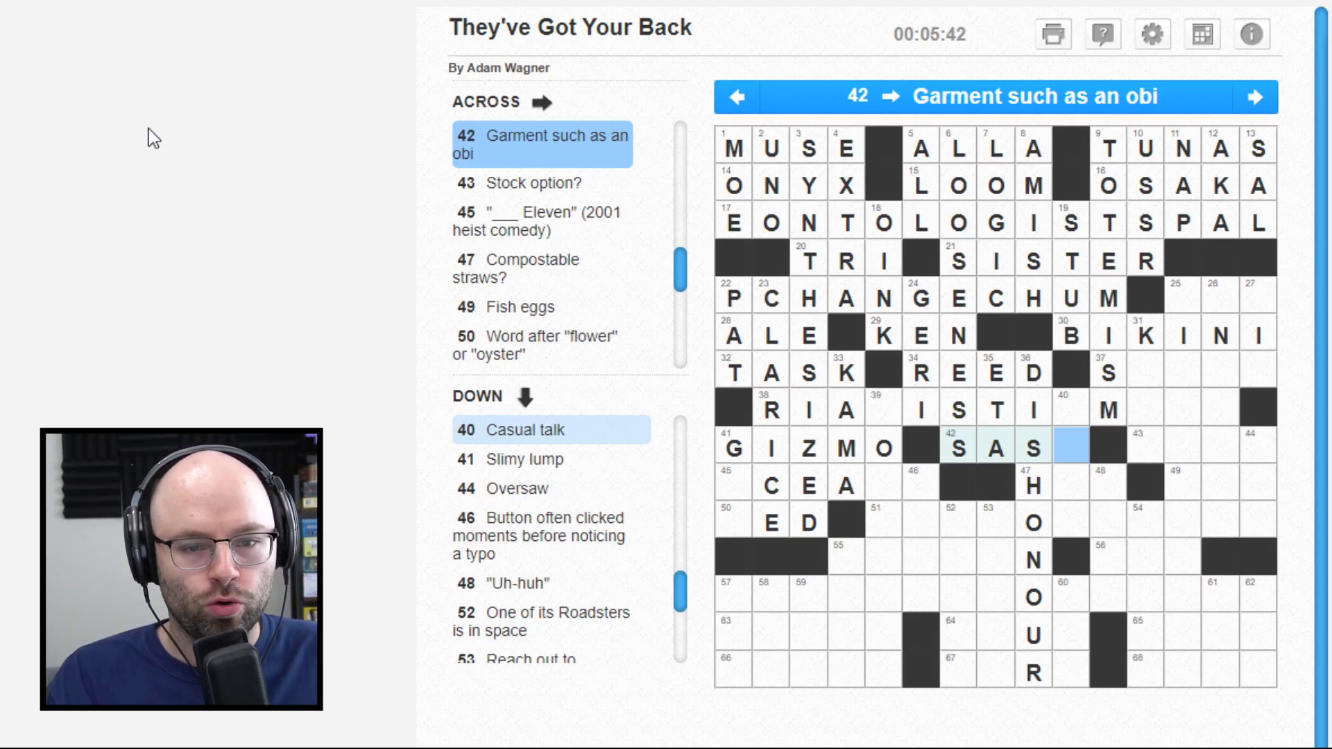
pyautogui.write('h')
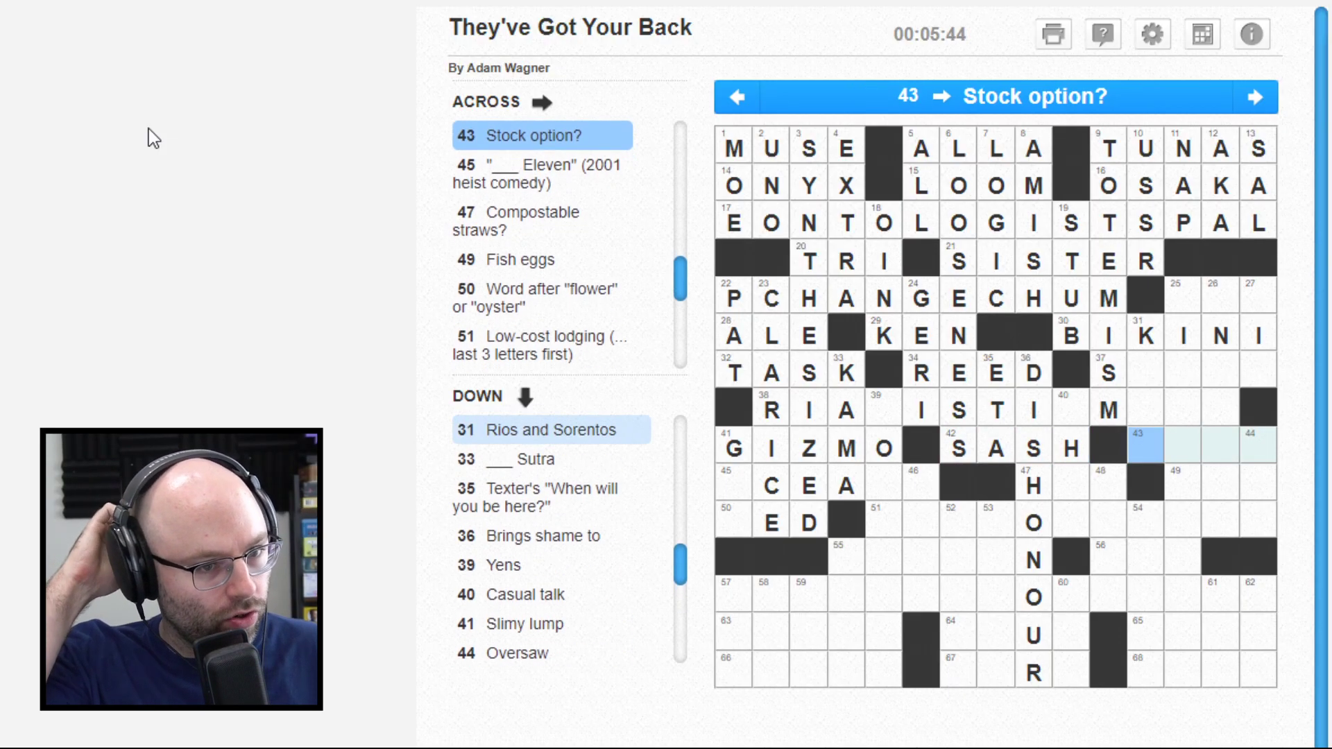
pyautogui.write('ca')
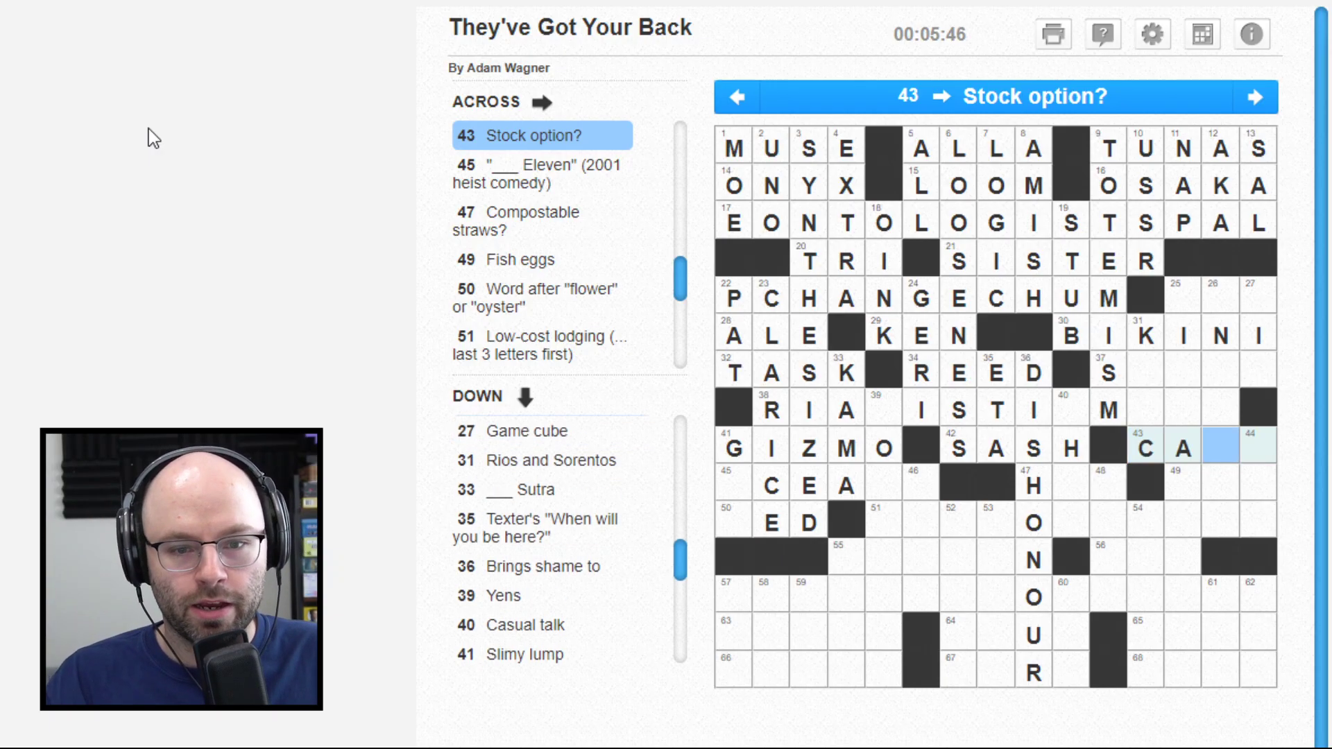
pyautogui.write('ll')
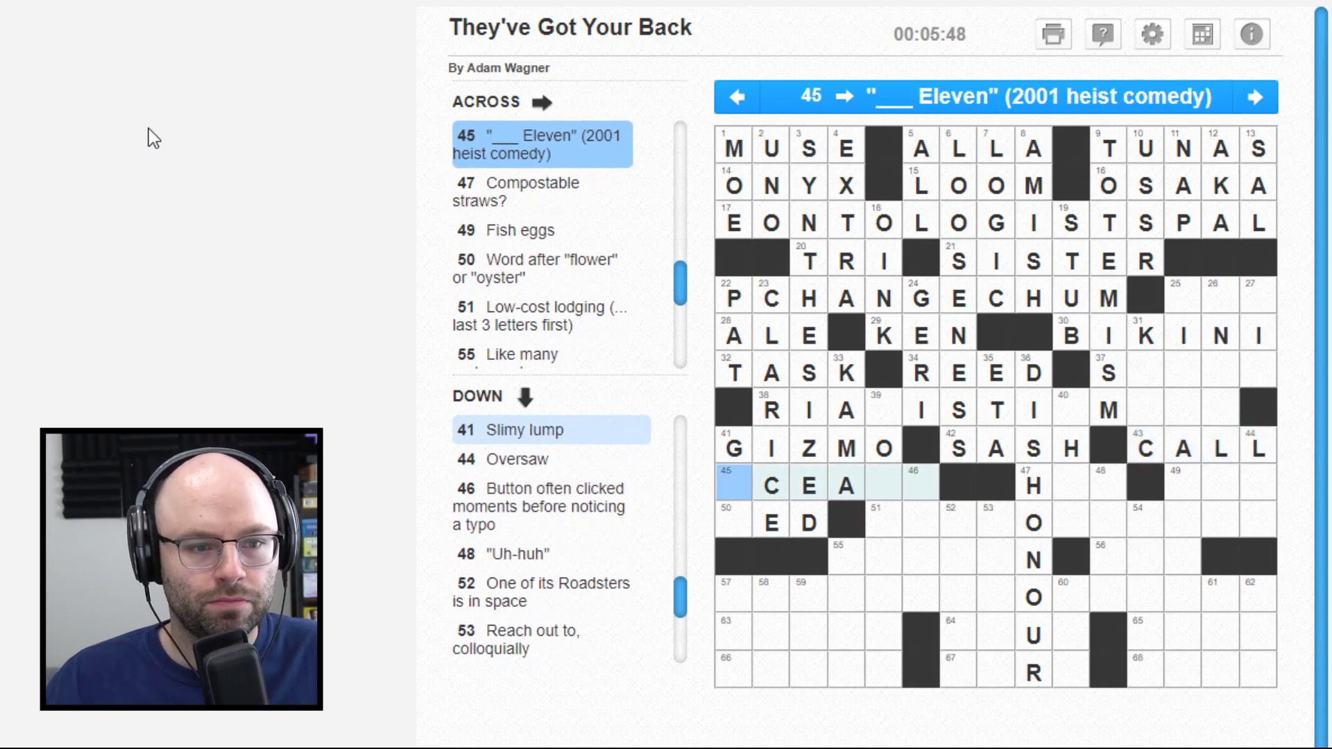
# Step: Add the O that completes GOO and OED
pyautogui.press('Up')
pyautogui.press('Down')
pyautogui.press('Down')
pyautogui.write('o')
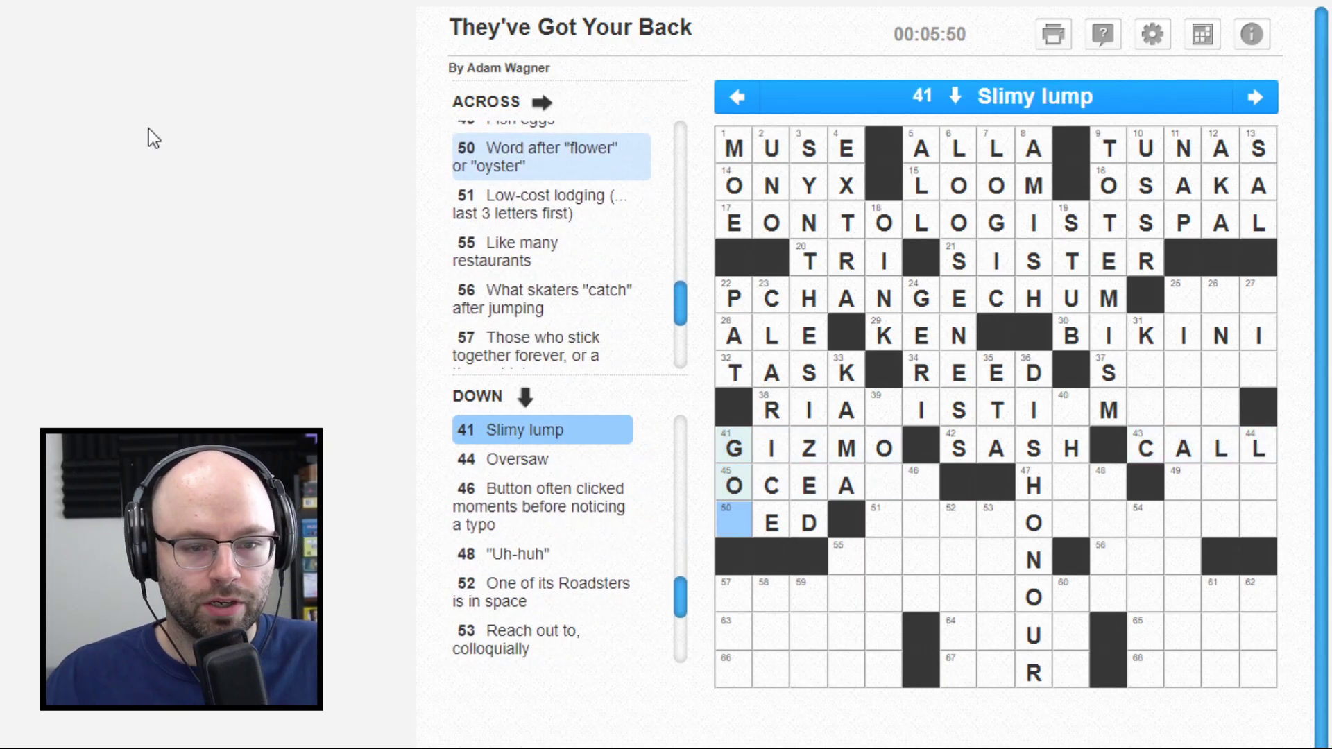
pyautogui.write('o')
pyautogui.press('Tab')
pyautogui.press('Left')
pyautogui.press('Right')
# Step: Finish OCEANS at 45 Across and SASH at 42 Across
pyautogui.hotkey('shift', 'Tab')
pyautogui.press('space')
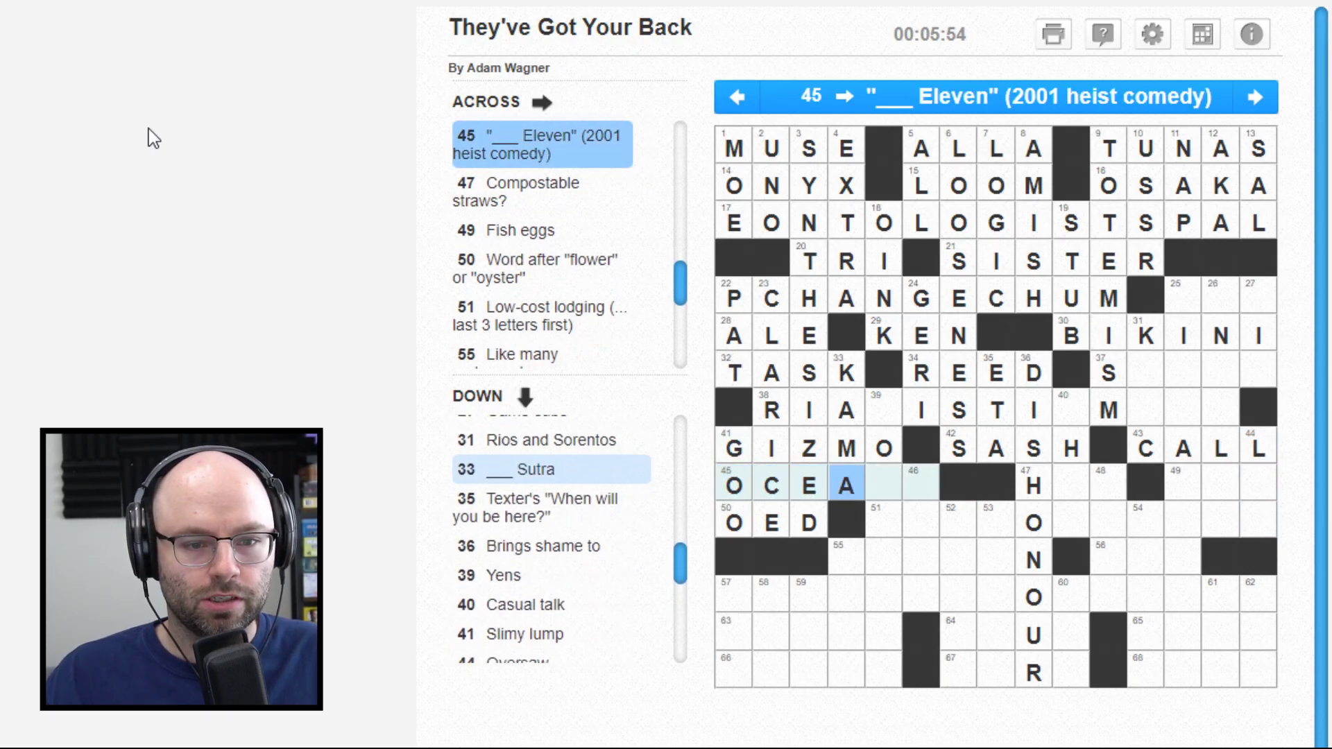
pyautogui.write('ns')
pyautogui.press('Tab')
pyautogui.press('Tab')
pyautogui.hotkey('shift', 'Tab')
pyautogui.hotkey('shift', 'Tab')
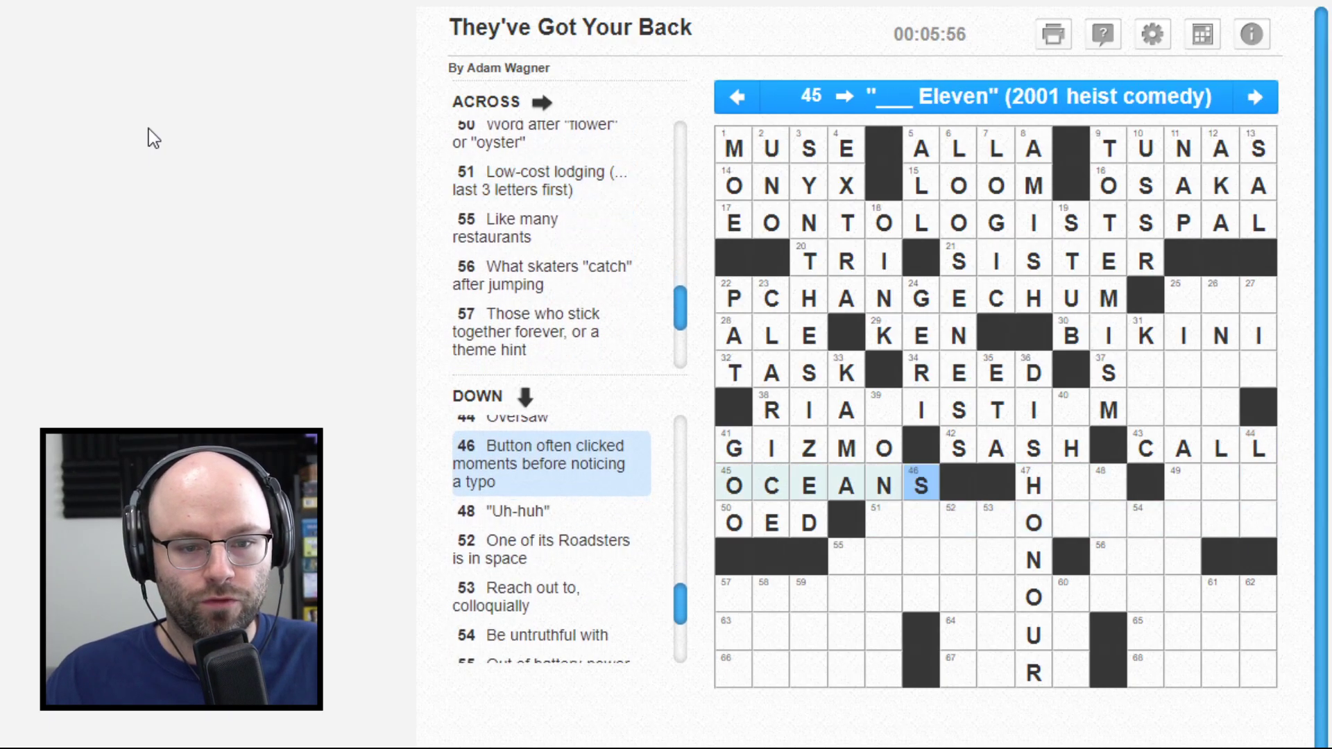
pyautogui.press('space')
pyautogui.write('s')
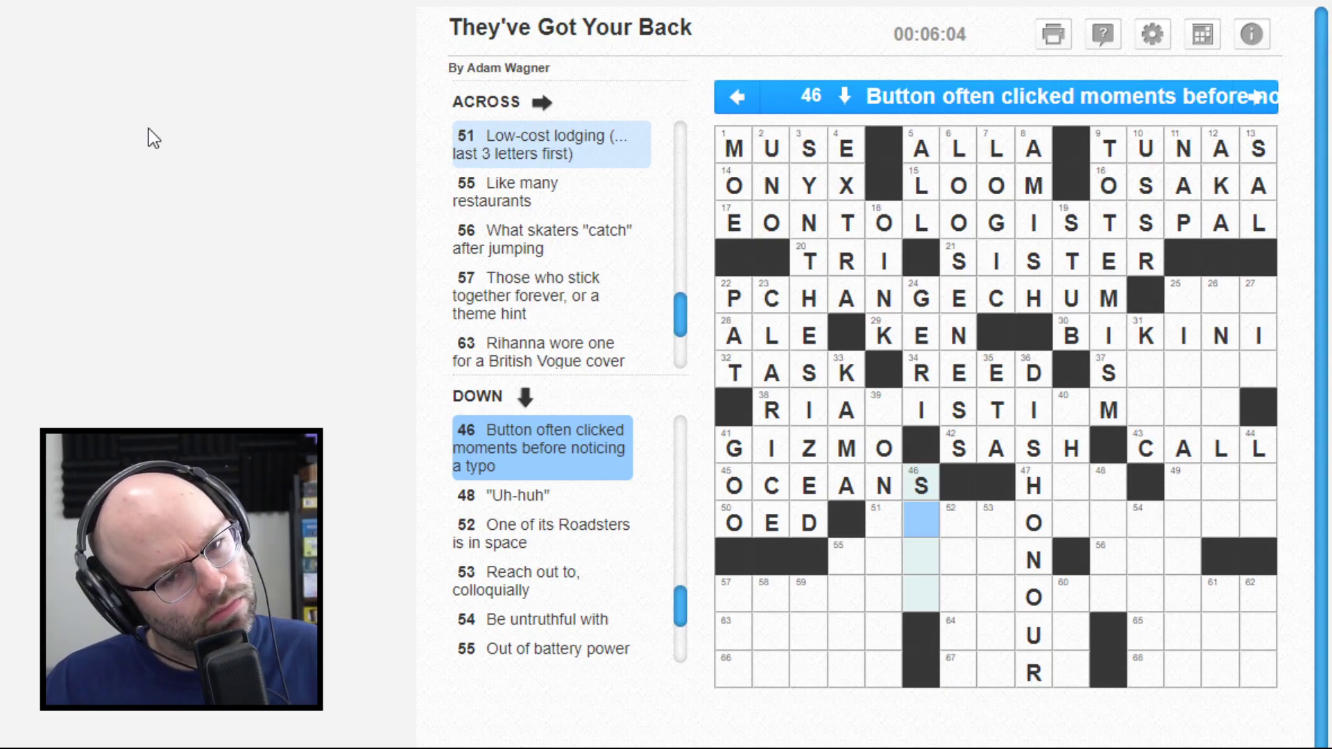
pyautogui.press('Left')
pyautogui.press('Up')
pyautogui.press('Up')
pyautogui.press('Up')
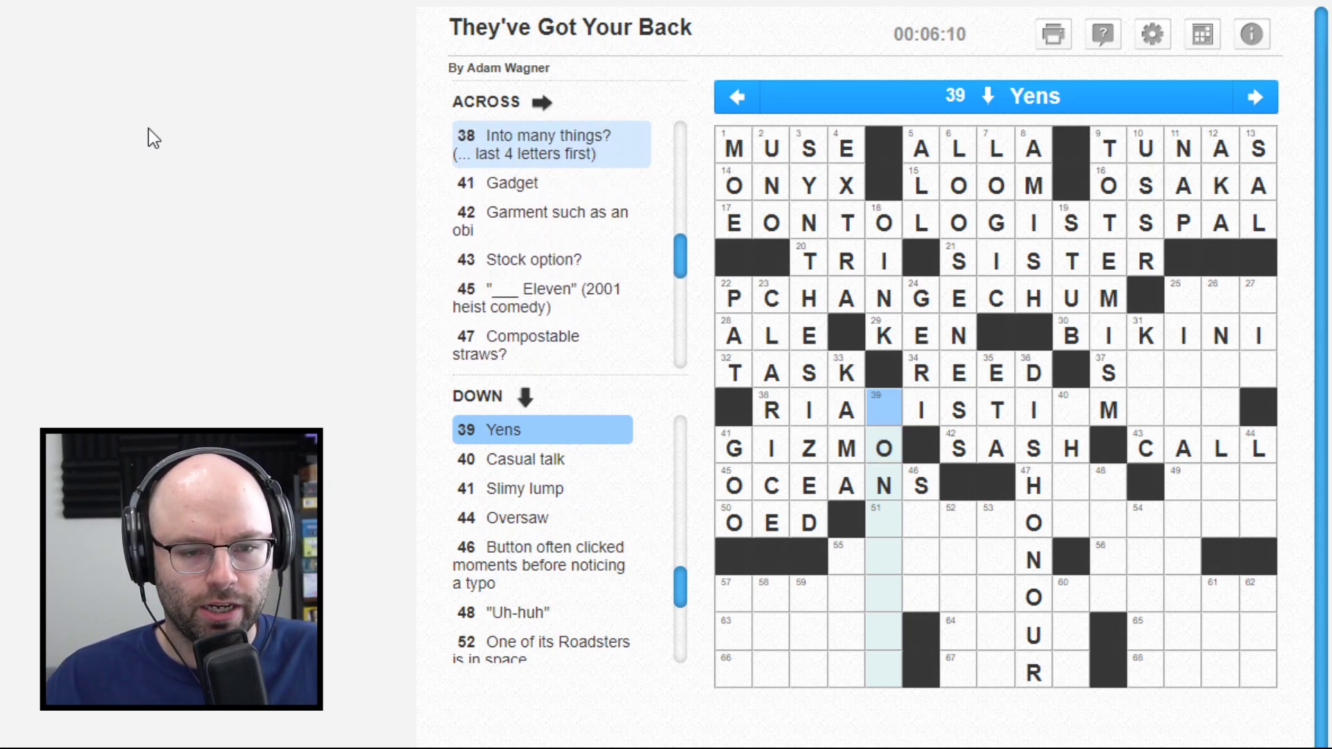
# Step: Enter IA in 31 Down to make KIAS
pyautogui.press('Down')
pyautogui.press('Down')
pyautogui.press('Right')
pyautogui.press('Right')
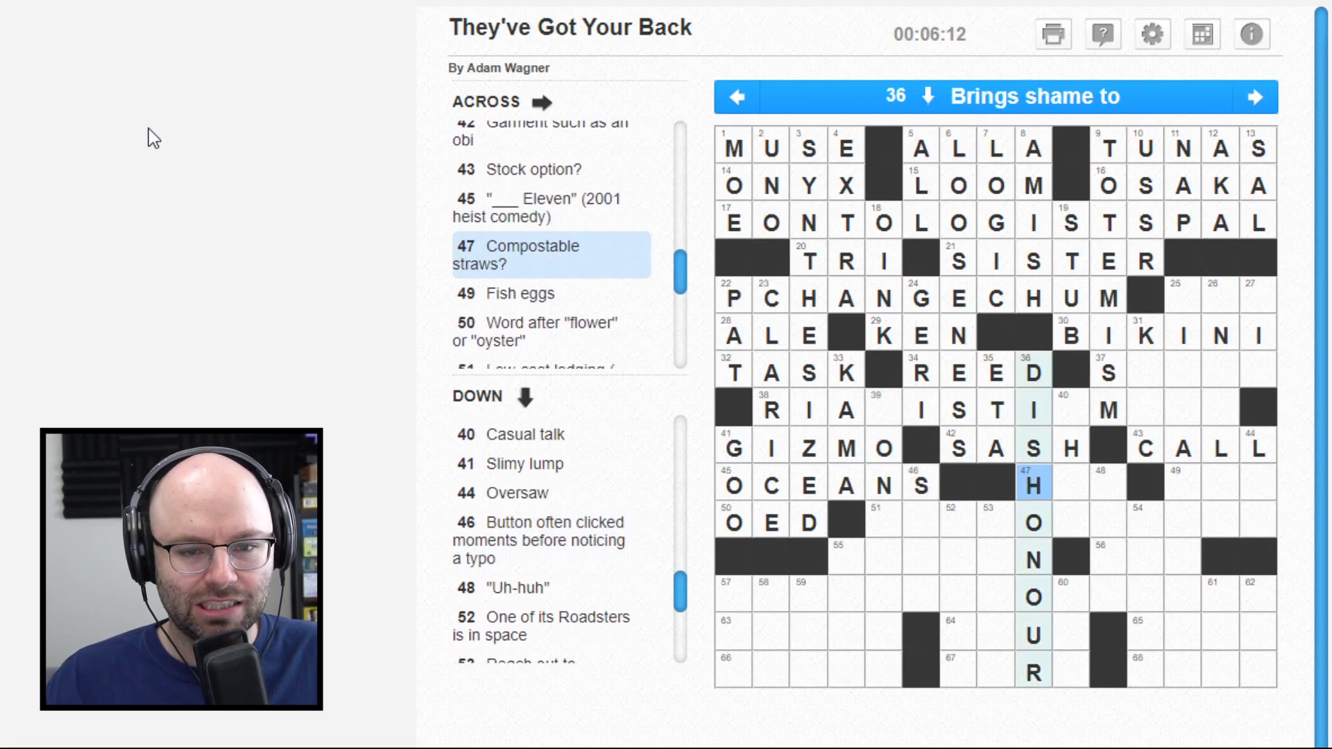
pyautogui.press('Right')
pyautogui.press('Left')
pyautogui.press('Right')
pyautogui.press('Up')
pyautogui.press('Up')
pyautogui.press('Up')
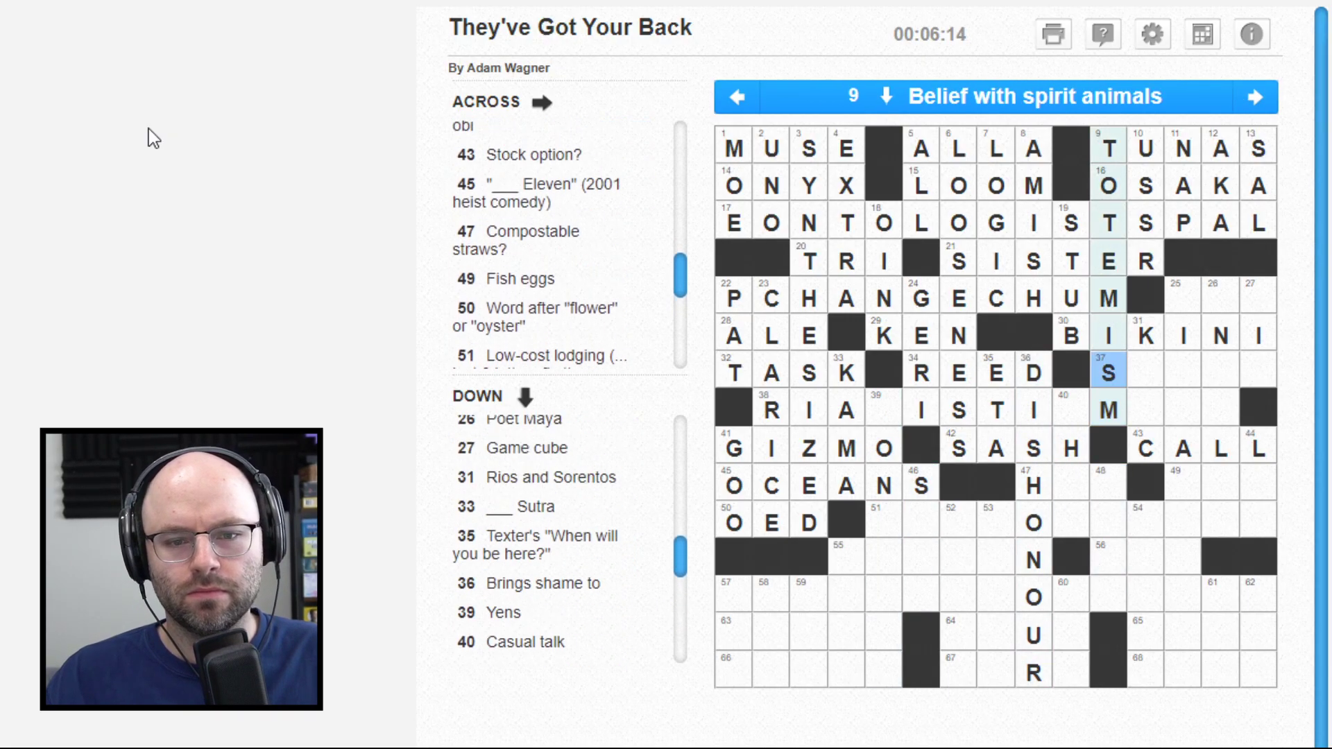
pyautogui.press('Right')
pyautogui.press('Down')
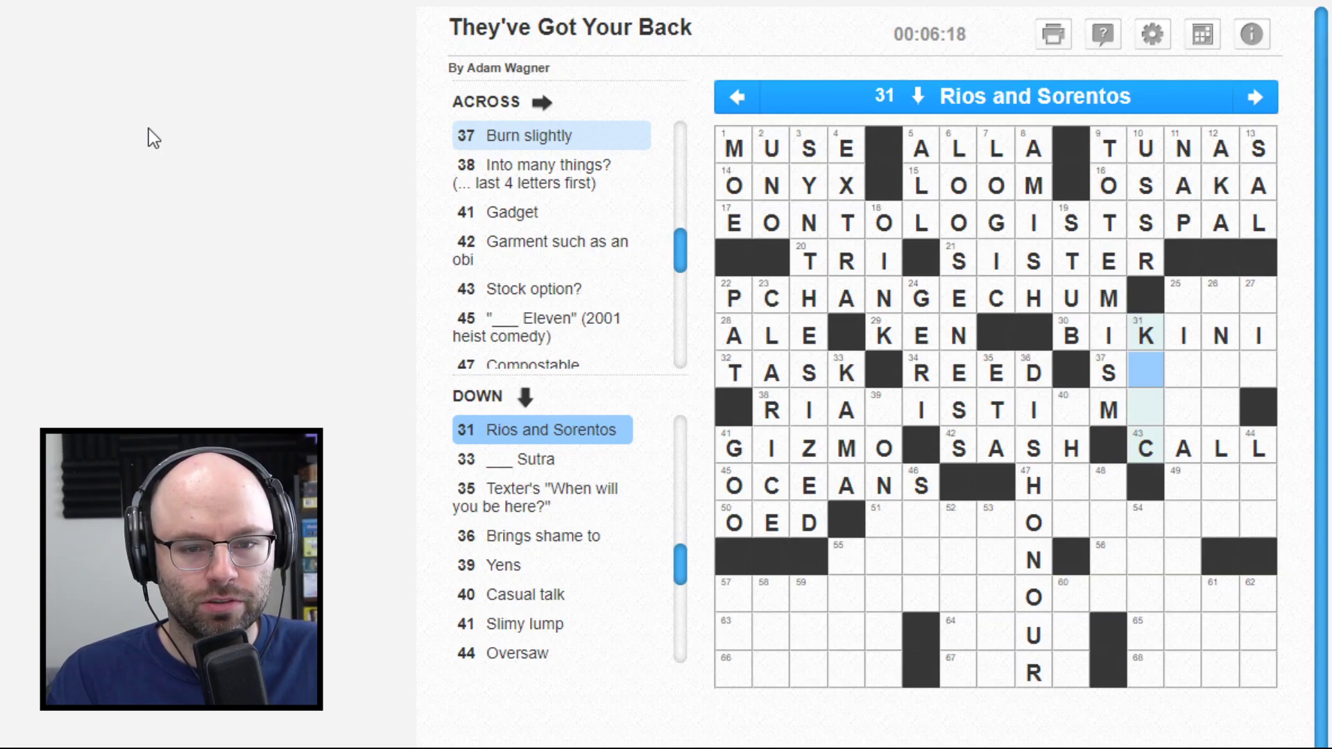
pyautogui.write('IA')
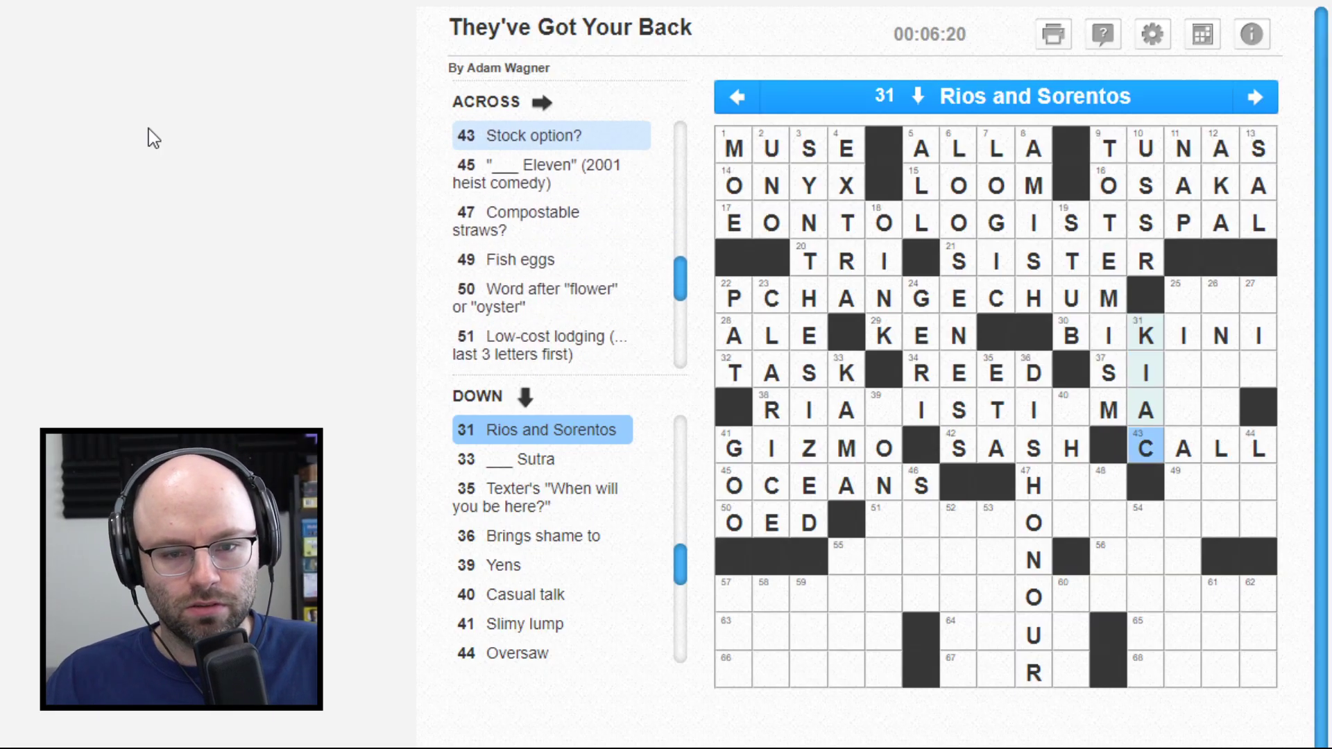
# Step: Delete ALL from 43 Across, leaving only its first letter
pyautogui.press('Tab')
pyautogui.press('Down')
pyautogui.press('Right')
pyautogui.press('Down')
pyautogui.press('Right')
pyautogui.press('Right')
pyautogui.press('Right')
pyautogui.press('Right')
pyautogui.press('Right')
pyautogui.press('Right')
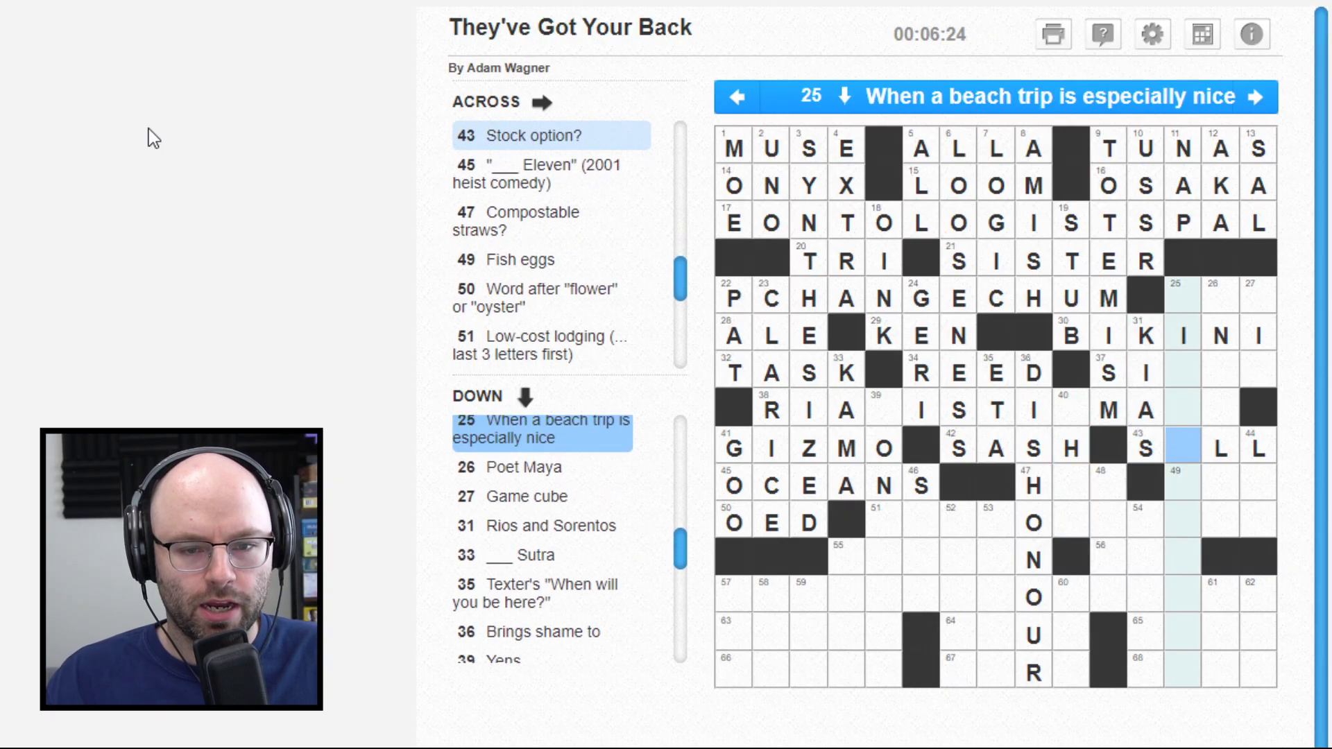
pyautogui.press('Delete')
pyautogui.press('Right')
pyautogui.press('Delete')
pyautogui.press('Right')
pyautogui.press('Delete')
pyautogui.press('Left')
pyautogui.press('Left')
pyautogui.press('Up')
pyautogui.press('Up')
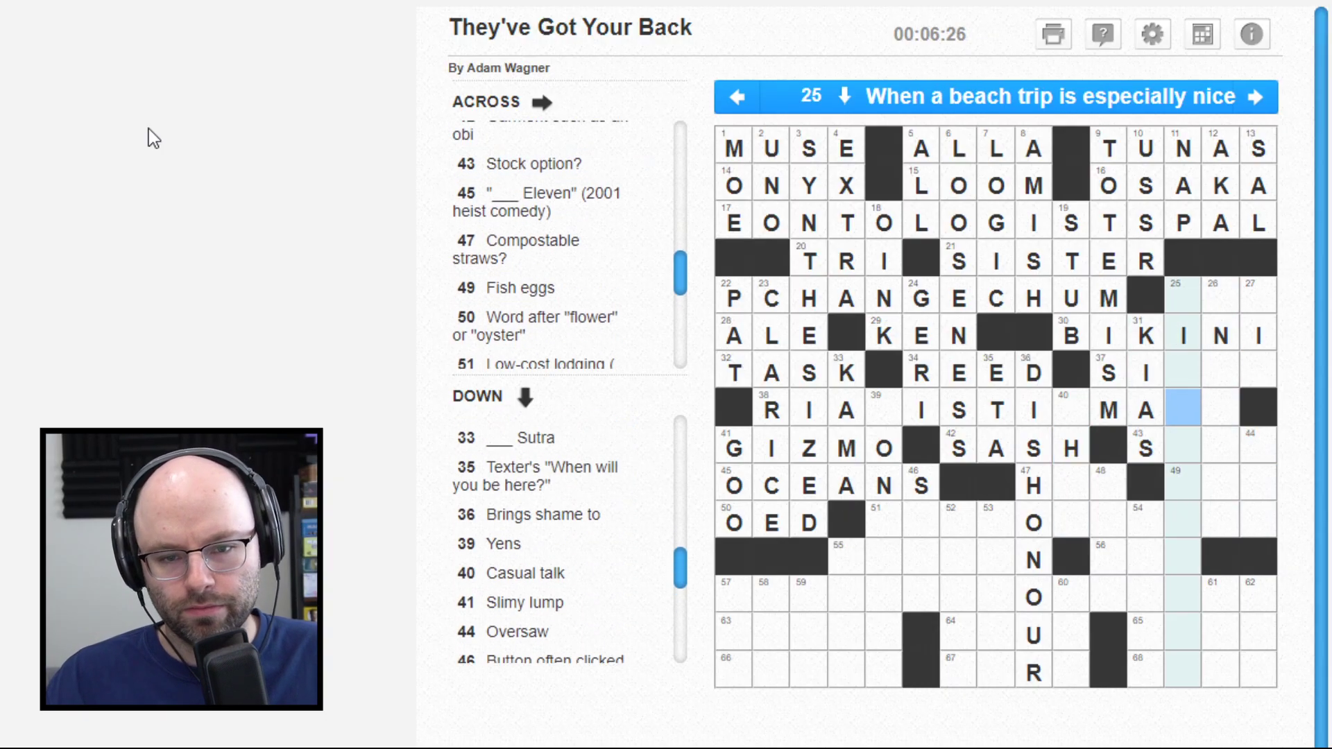
pyautogui.press('Up')
pyautogui.press('Up')
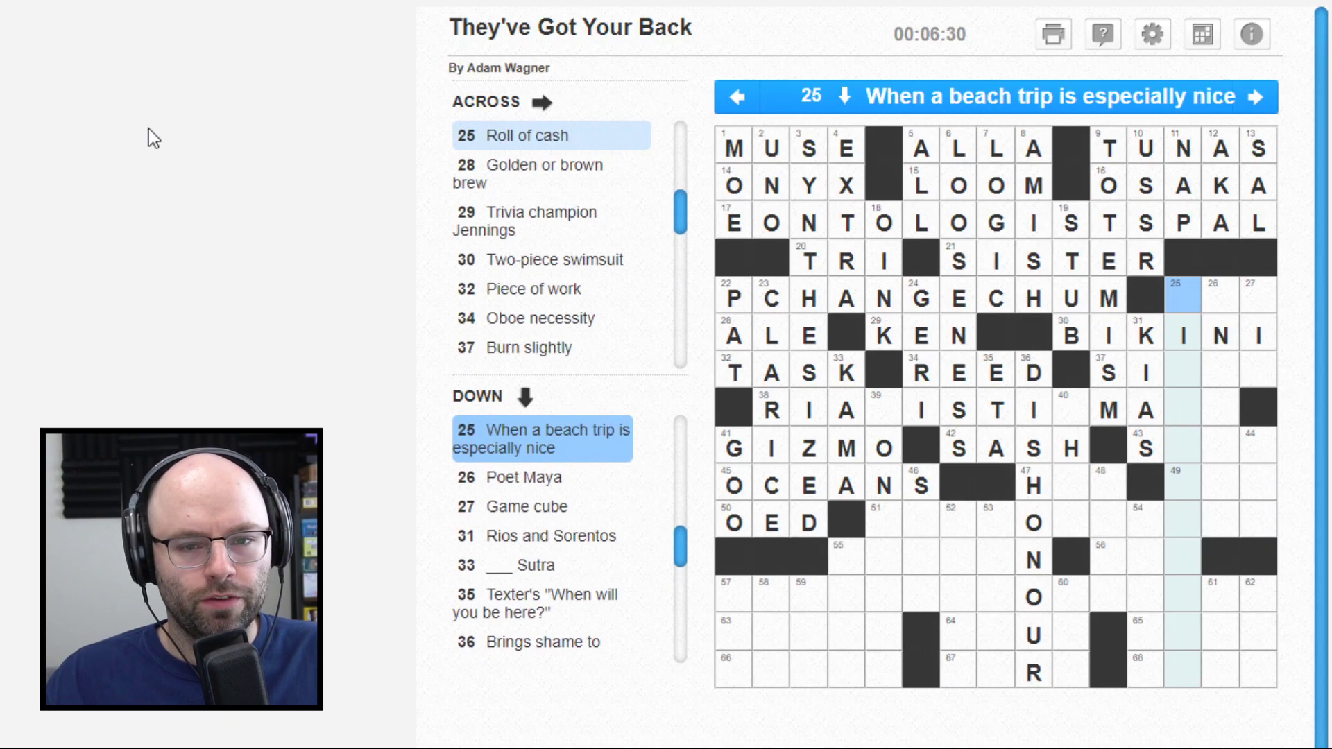
# Step: Enter G in the blank square of 37 Across
pyautogui.press('Right')
pyautogui.write('wad')
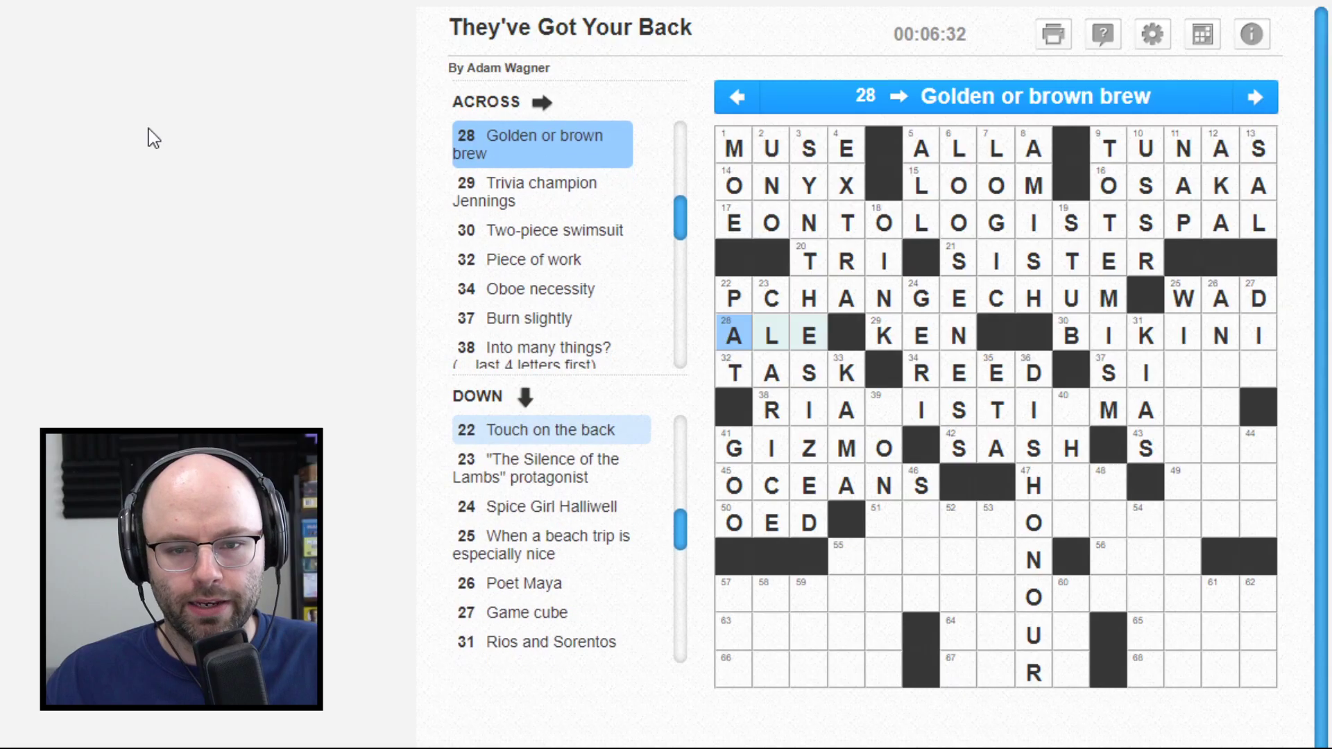
pyautogui.press('Left')
pyautogui.press('Down')
pyautogui.press('Down')
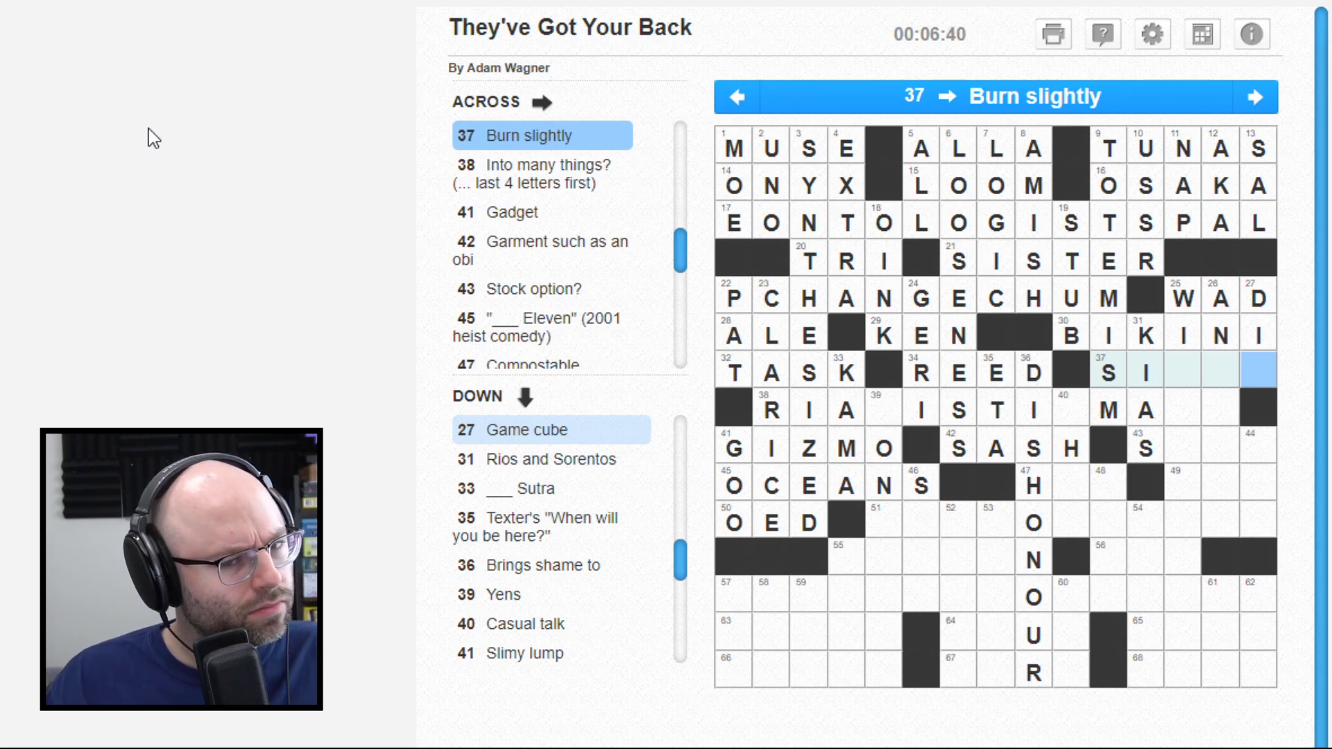
pyautogui.press('Left')
pyautogui.press('Up')
pyautogui.press('Up')
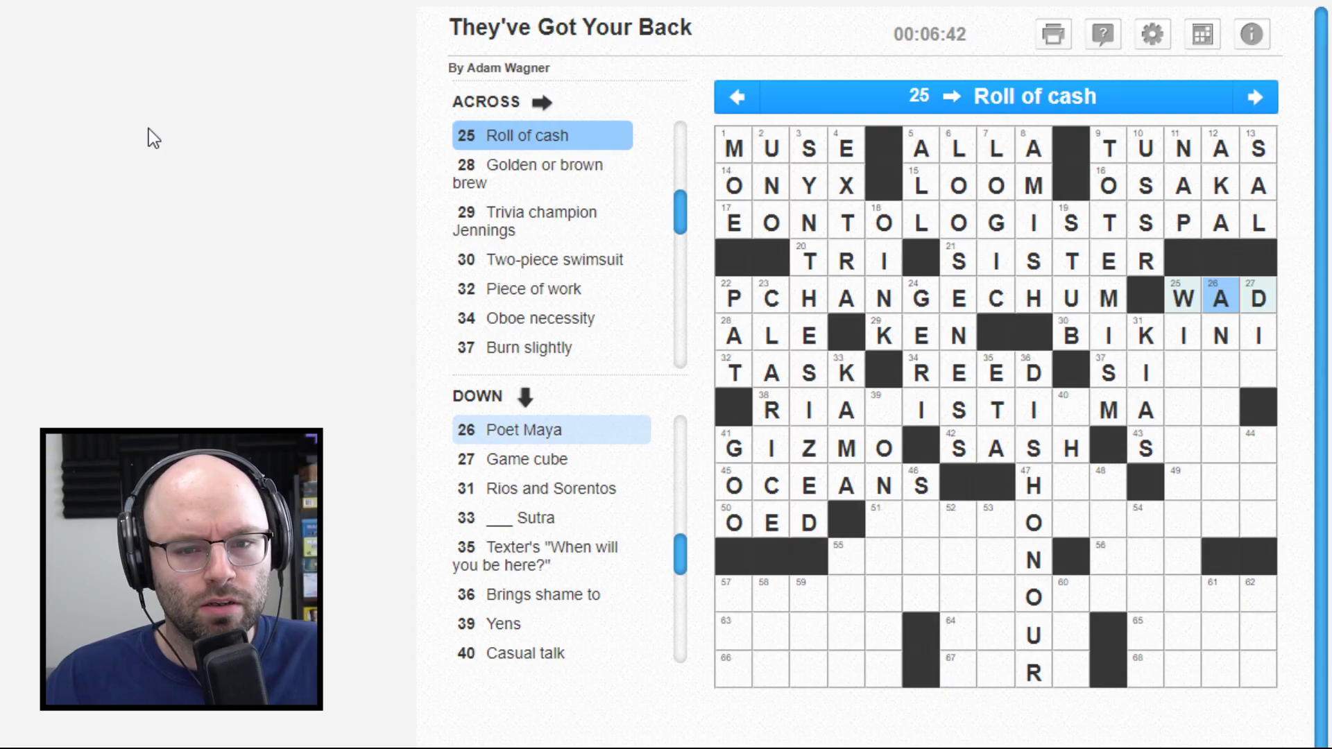
pyautogui.press('Down')
pyautogui.press('Down')
pyautogui.write('g')
# Step: Fill ELOU into 26 Down to spell ANGELOU
pyautogui.press('Left')
pyautogui.press('Down')
pyautogui.press('Down')
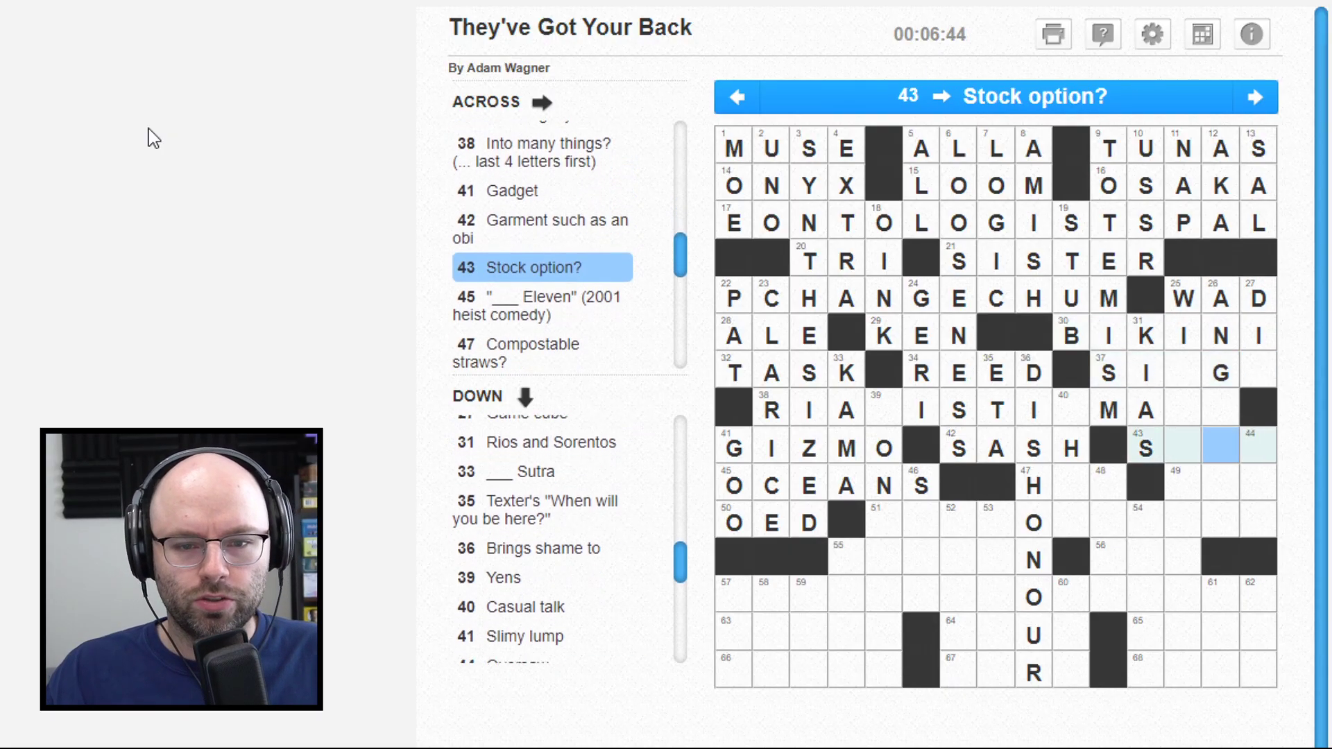
pyautogui.press('Up')
pyautogui.press('space')
pyautogui.write('elou')
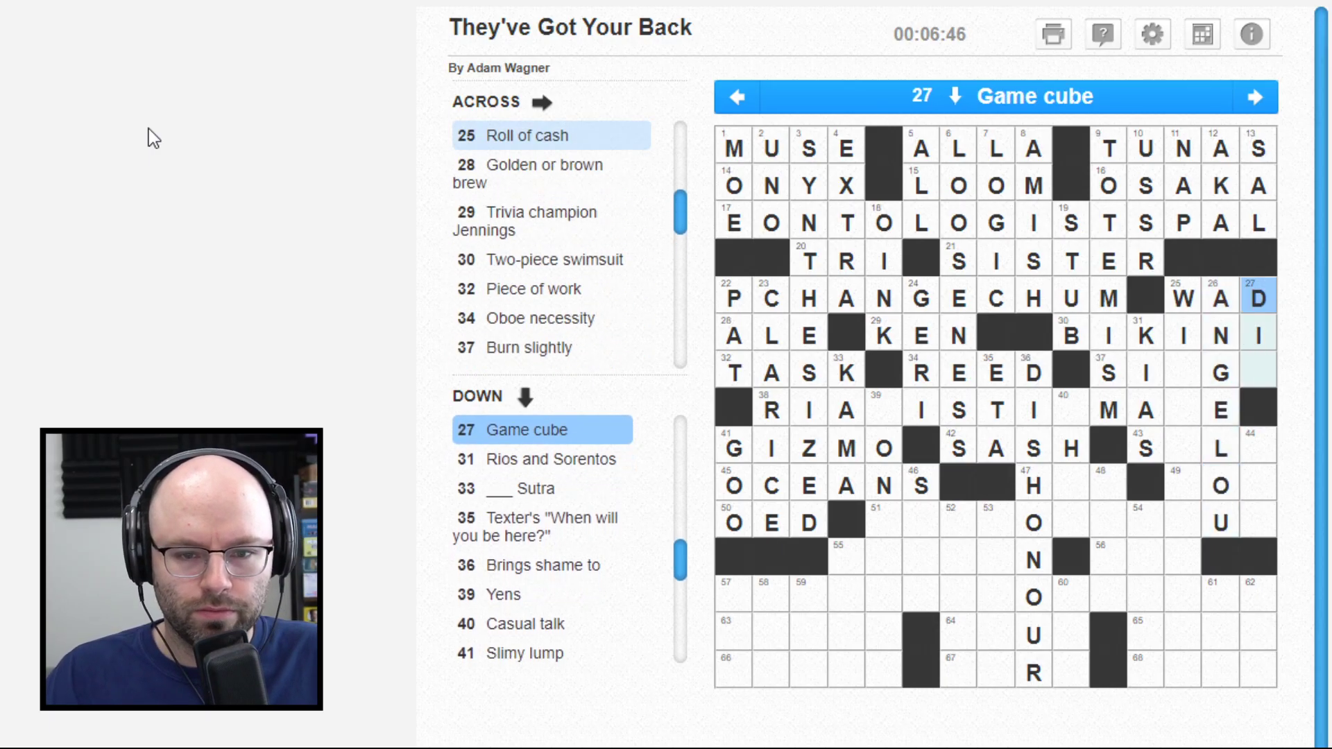
pyautogui.press('Down')
pyautogui.press('Down')
# Step: Fill N and E into 37 Across to complete SINGE
pyautogui.press('Left')
pyautogui.press('Left')
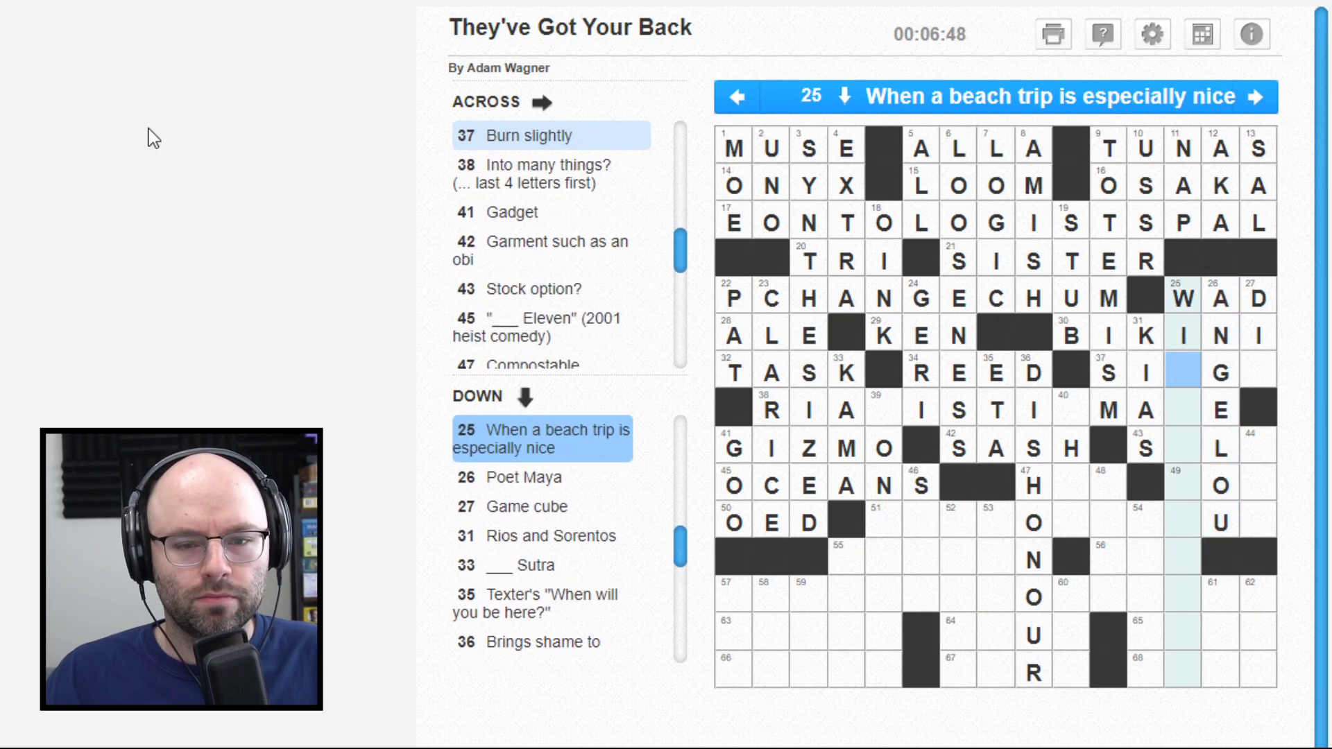
pyautogui.write('n')
pyautogui.press('Tab')
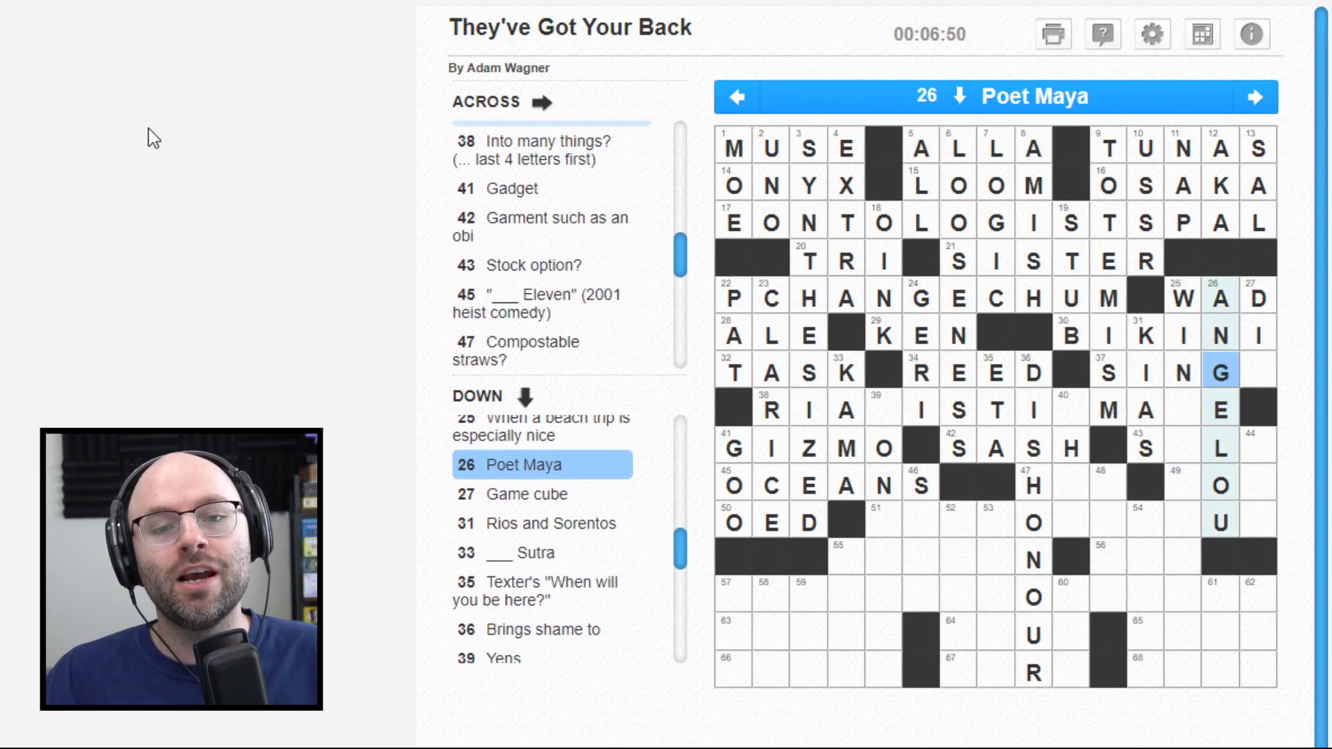
pyautogui.press('Tab')
pyautogui.write('e')
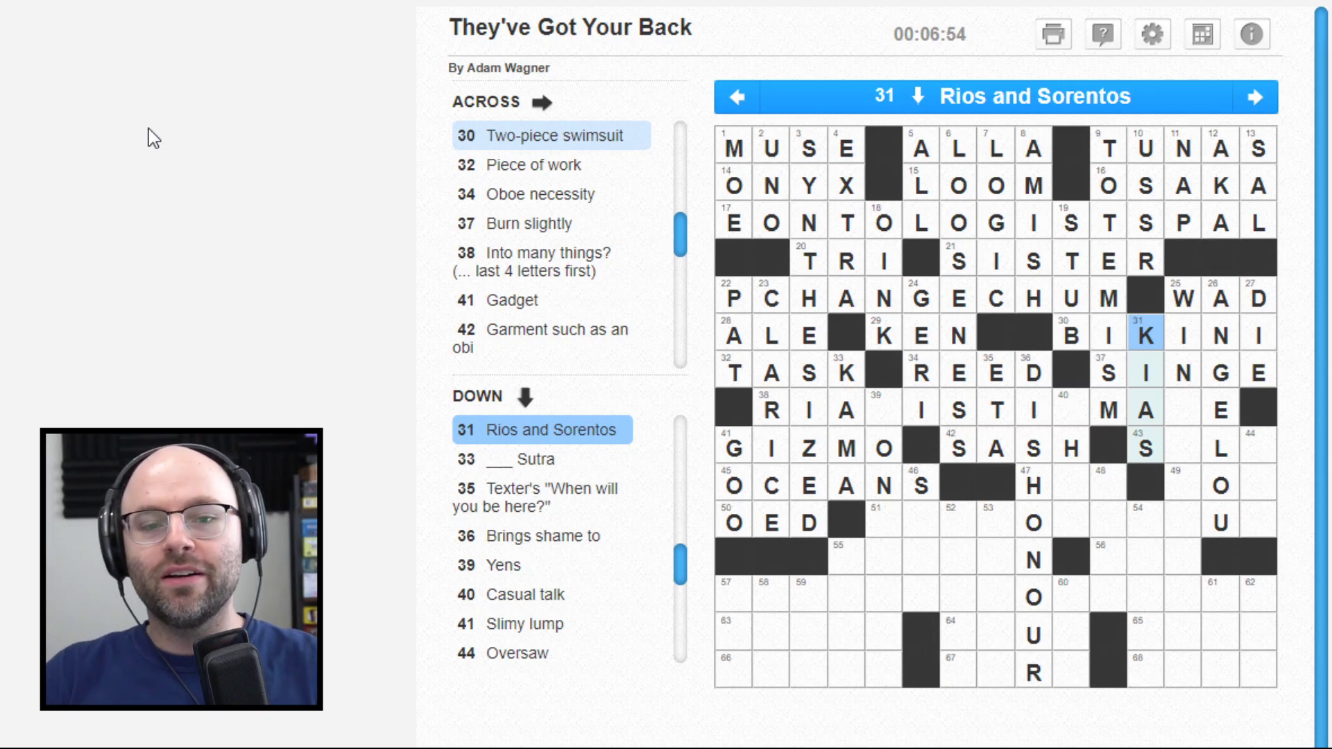
pyautogui.press('Down')
pyautogui.press('Down')
pyautogui.press('Right')
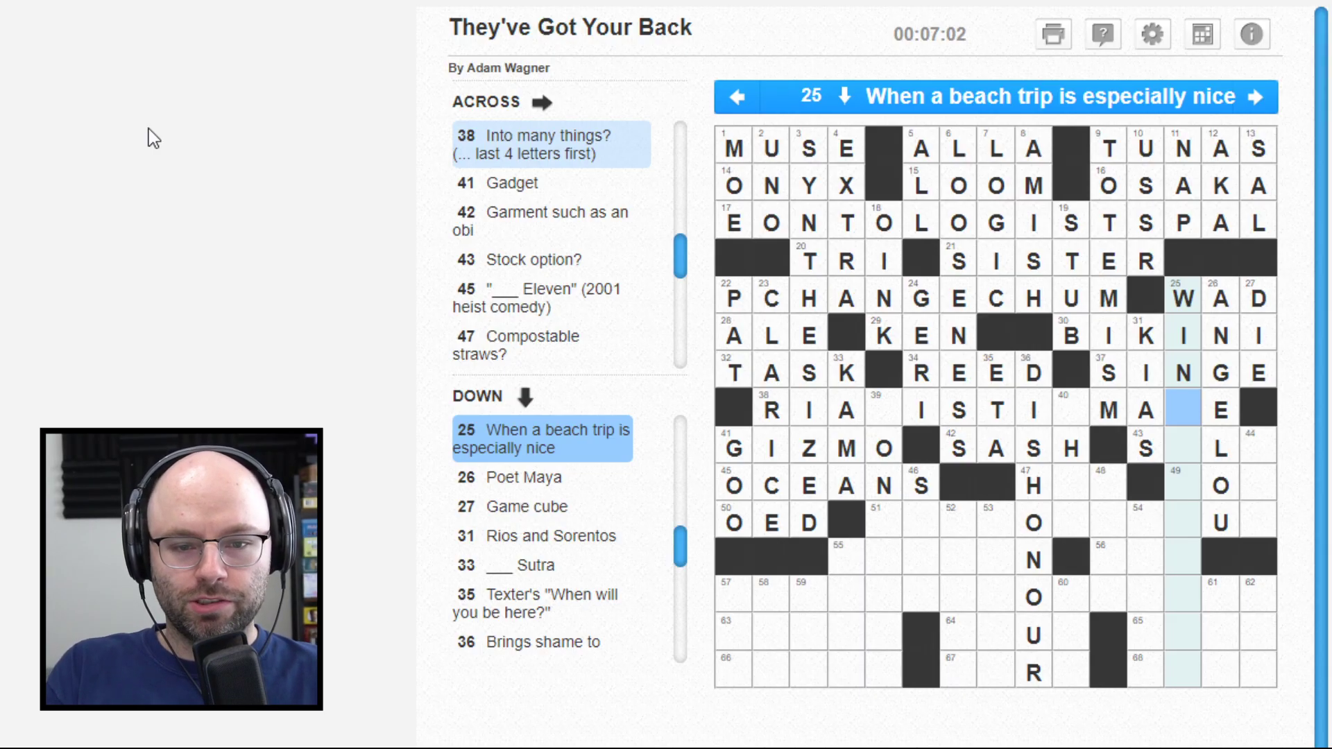
pyautogui.write('GSTOP')
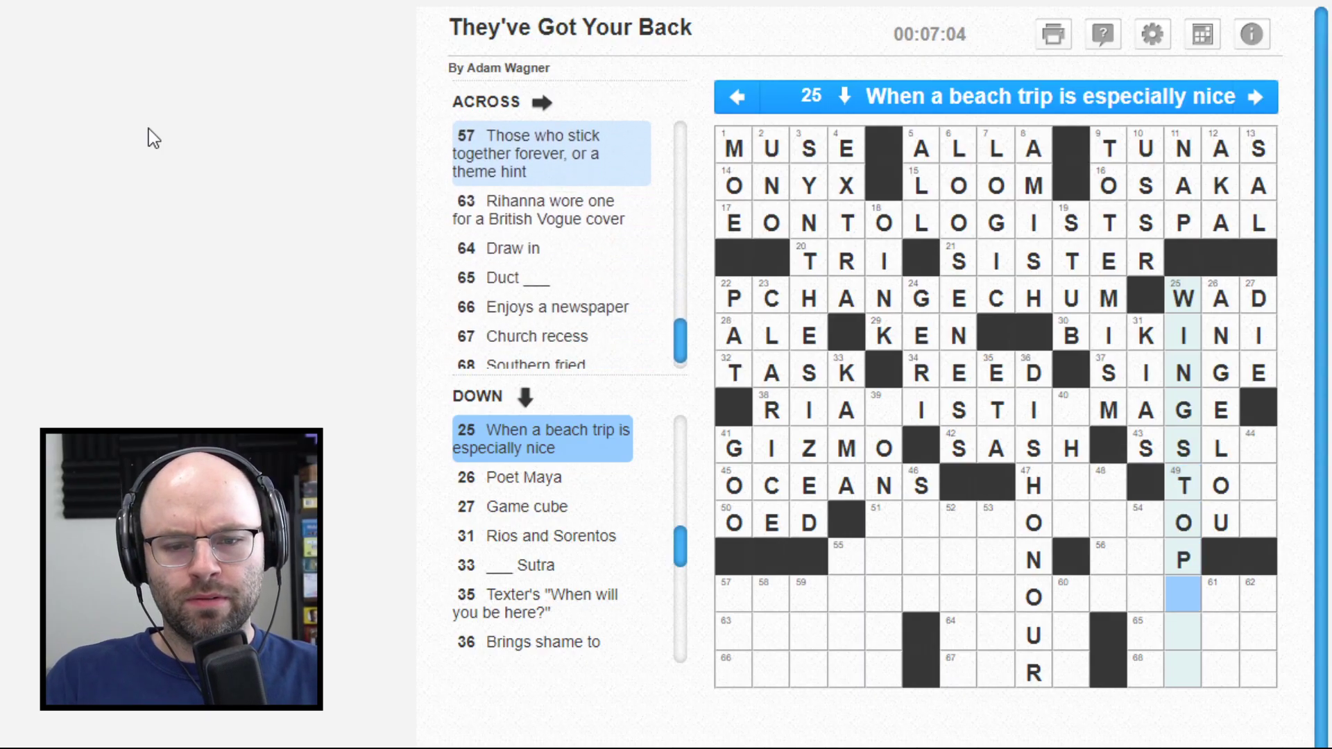
pyautogui.write('PLS')
# Step: Try a guess in 25 Down, then erase its wrong letters
pyautogui.press('Left')
pyautogui.press('Down')
pyautogui.press('Down')
pyautogui.press('Down')
pyautogui.press('Down')
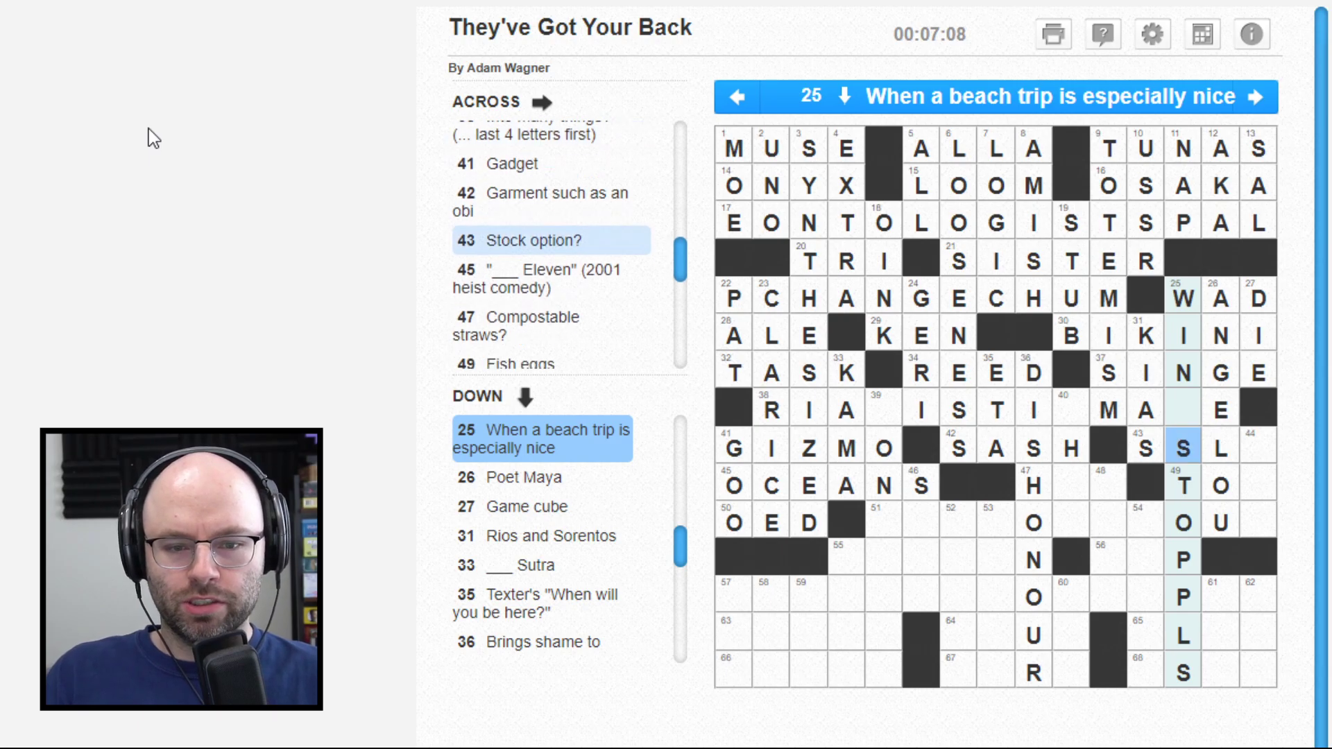
pyautogui.press('BackSpace')
pyautogui.press('Down')
pyautogui.press('BackSpace')
pyautogui.press('Down')
pyautogui.press('space')
pyautogui.press('space')
pyautogui.press('space')
pyautogui.press('space')
pyautogui.press('space')
pyautogui.press('Up')
pyautogui.press('Up')
pyautogui.press('Up')
pyautogui.press('Up')
pyautogui.press('Up')
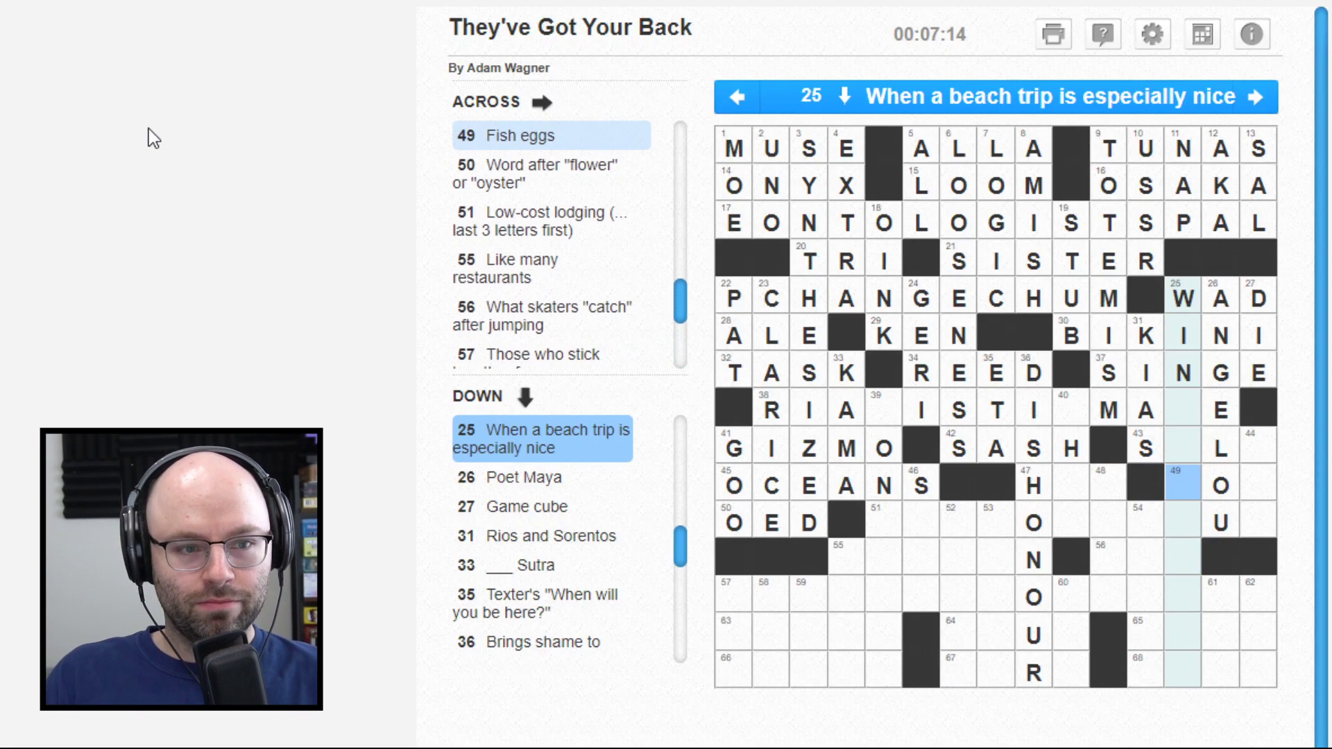
# Step: Enter ROE in 49 Across
pyautogui.press('Right')
pyautogui.write('ROE')
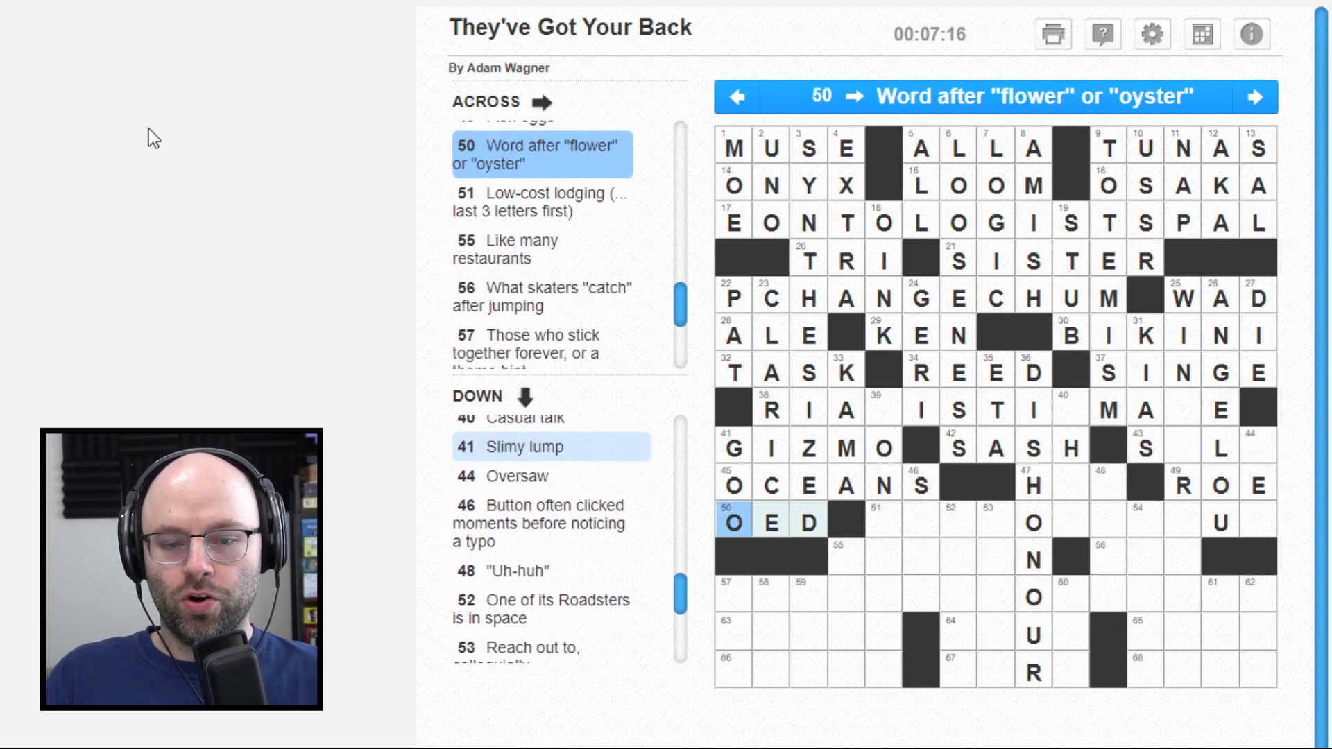
pyautogui.press('Left')
pyautogui.press('Up')
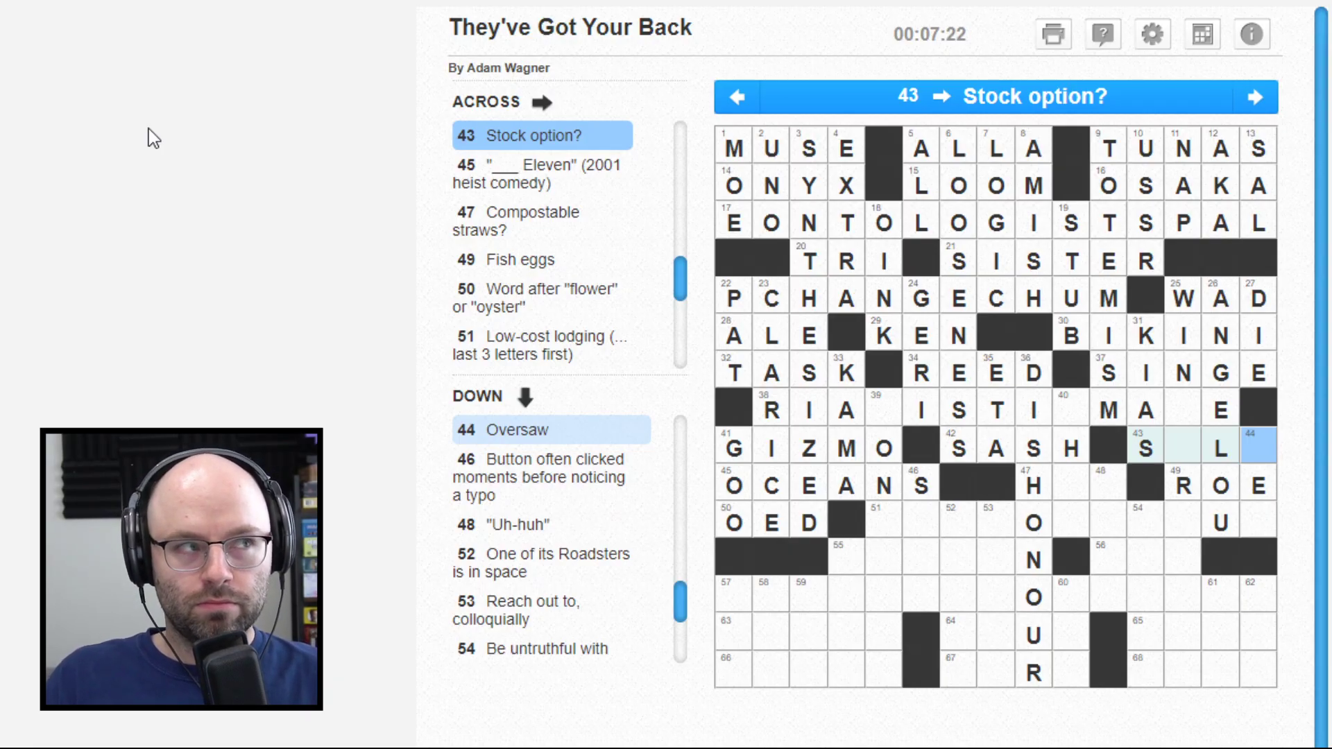
# Step: Complete 43 Across as SELL and add D to the end of 51 Across
pyautogui.press('Left')
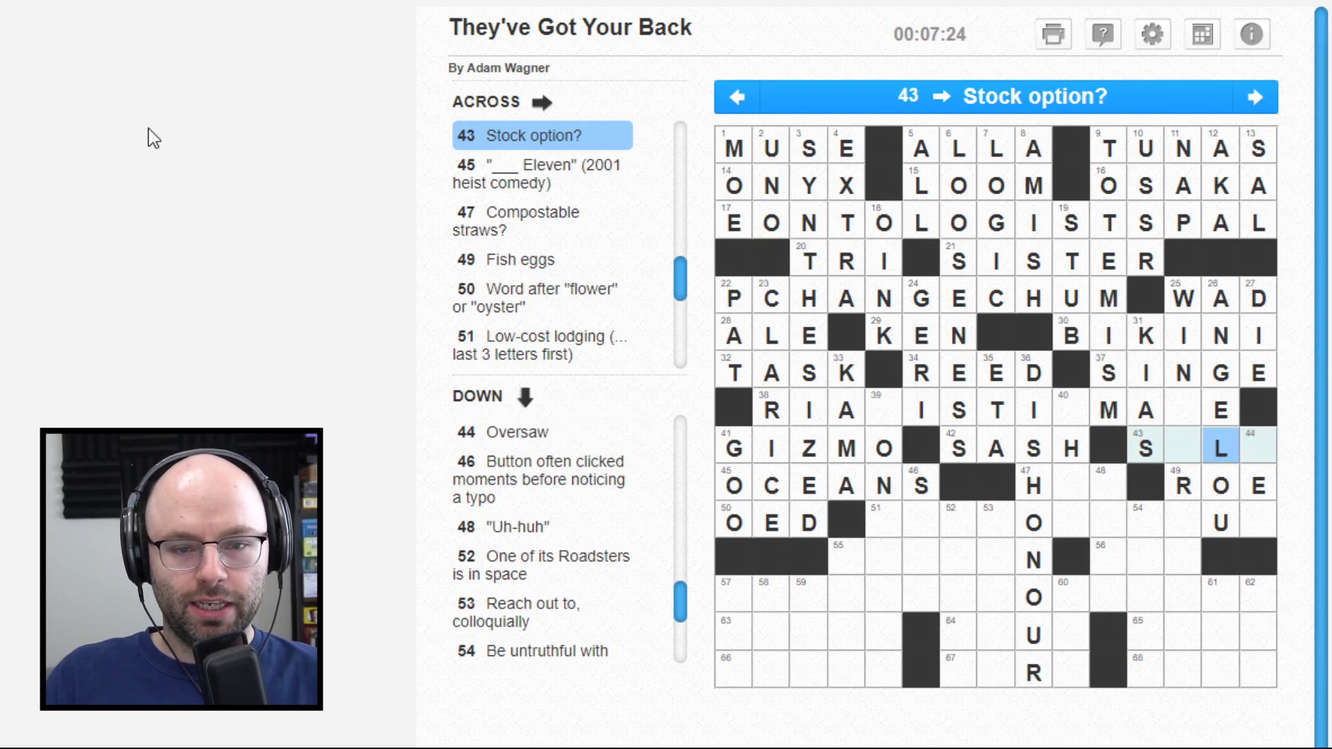
pyautogui.press('Up')
pyautogui.press('Left')
pyautogui.press('Down')
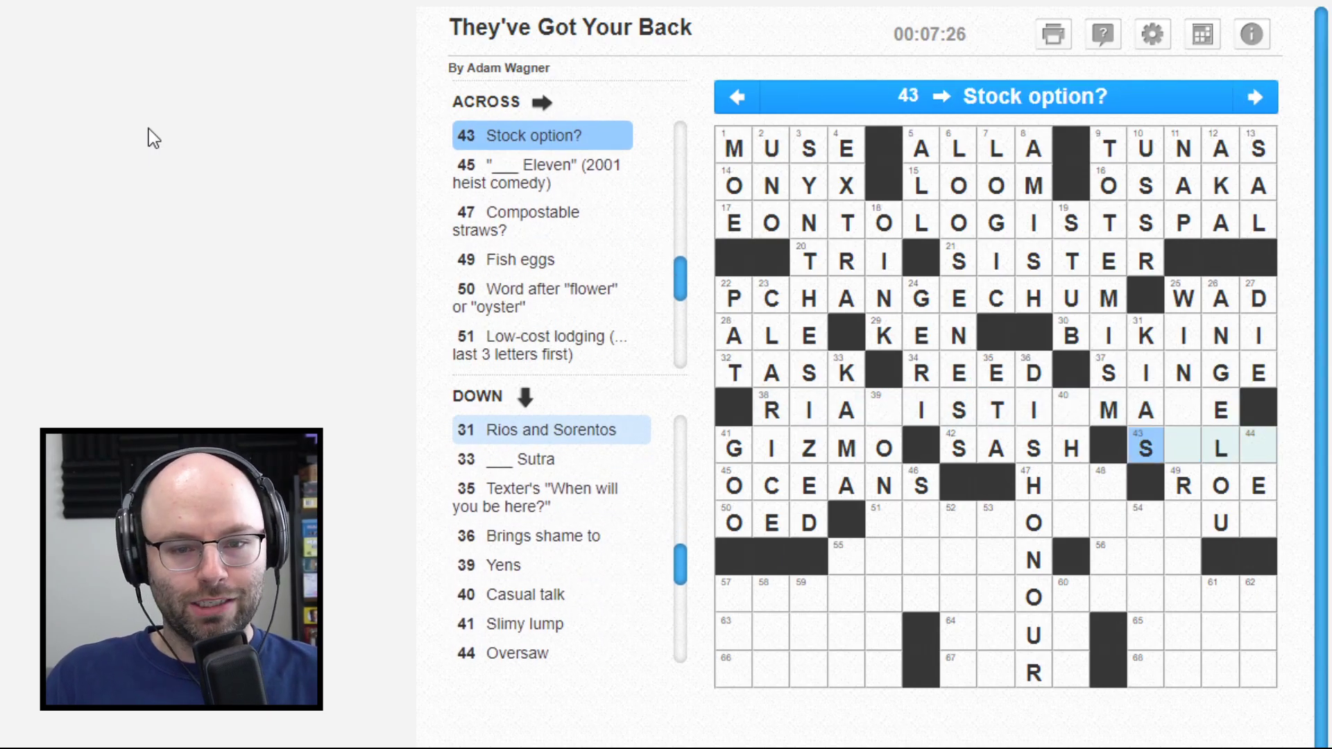
pyautogui.press('Right')
pyautogui.press('Right')
pyautogui.press('Right')
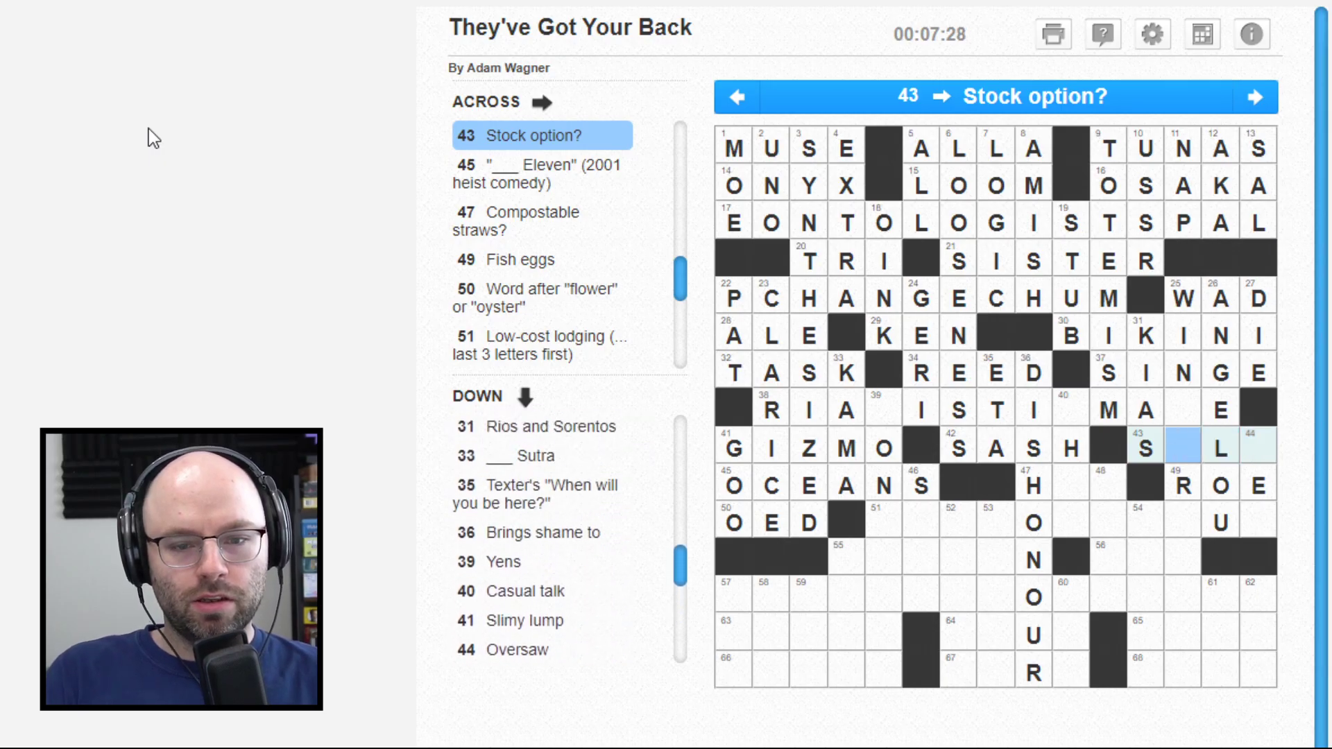
pyautogui.press('Left')
pyautogui.press('Left')
pyautogui.write('E')
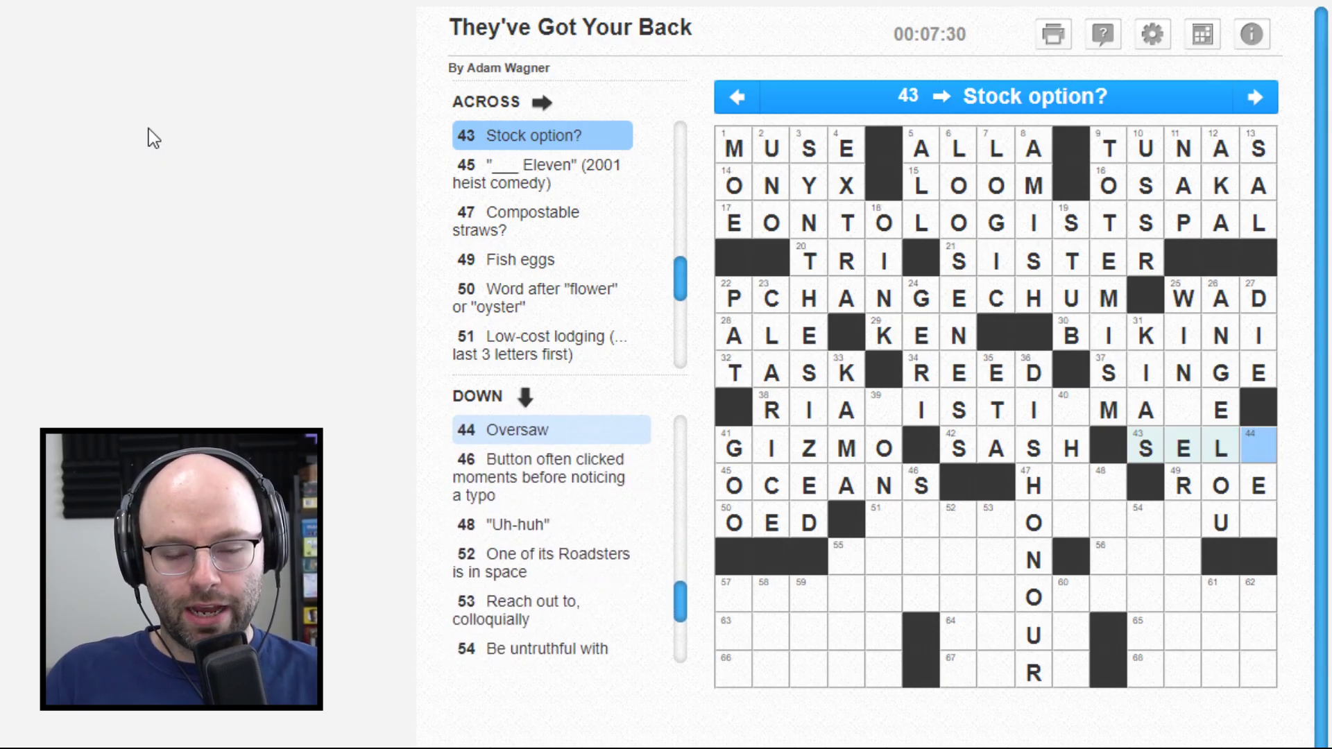
pyautogui.write('L')
pyautogui.press('Left')
pyautogui.press('Down')
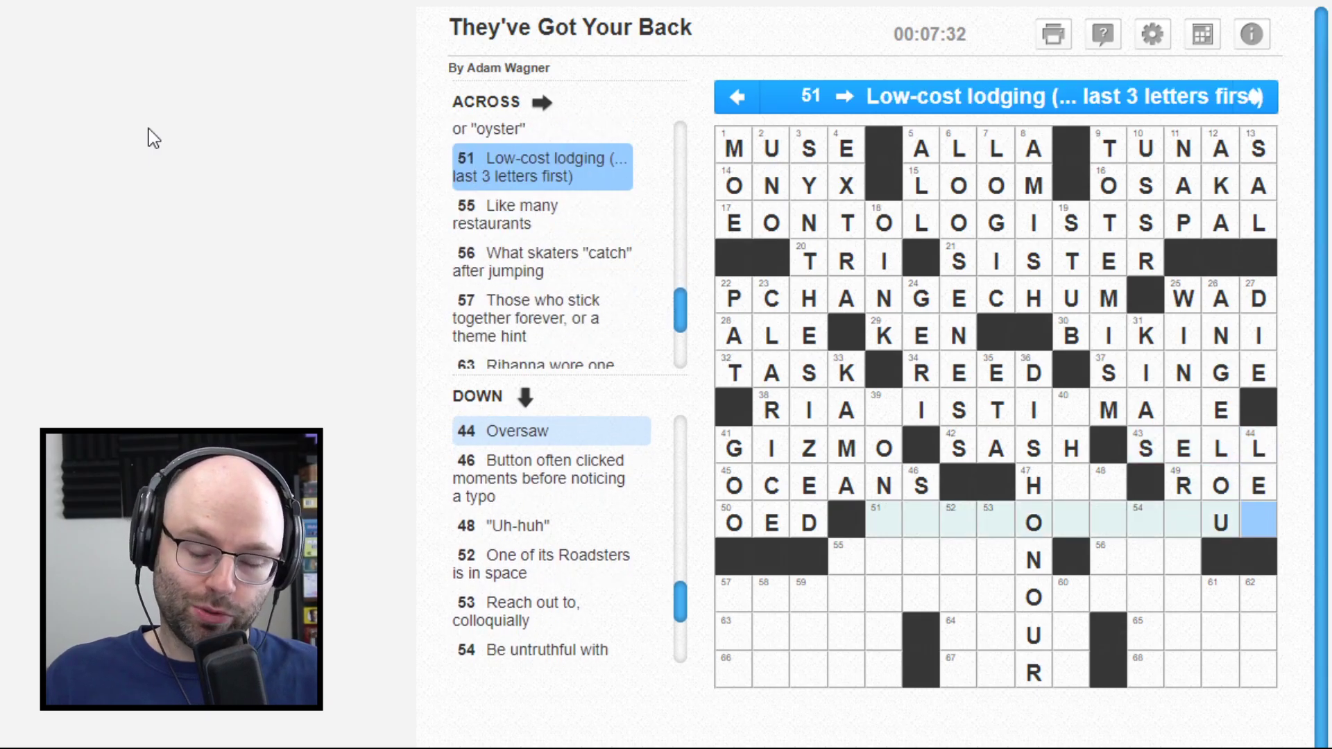
pyautogui.write('D')
pyautogui.press('Left')
pyautogui.press('Left')
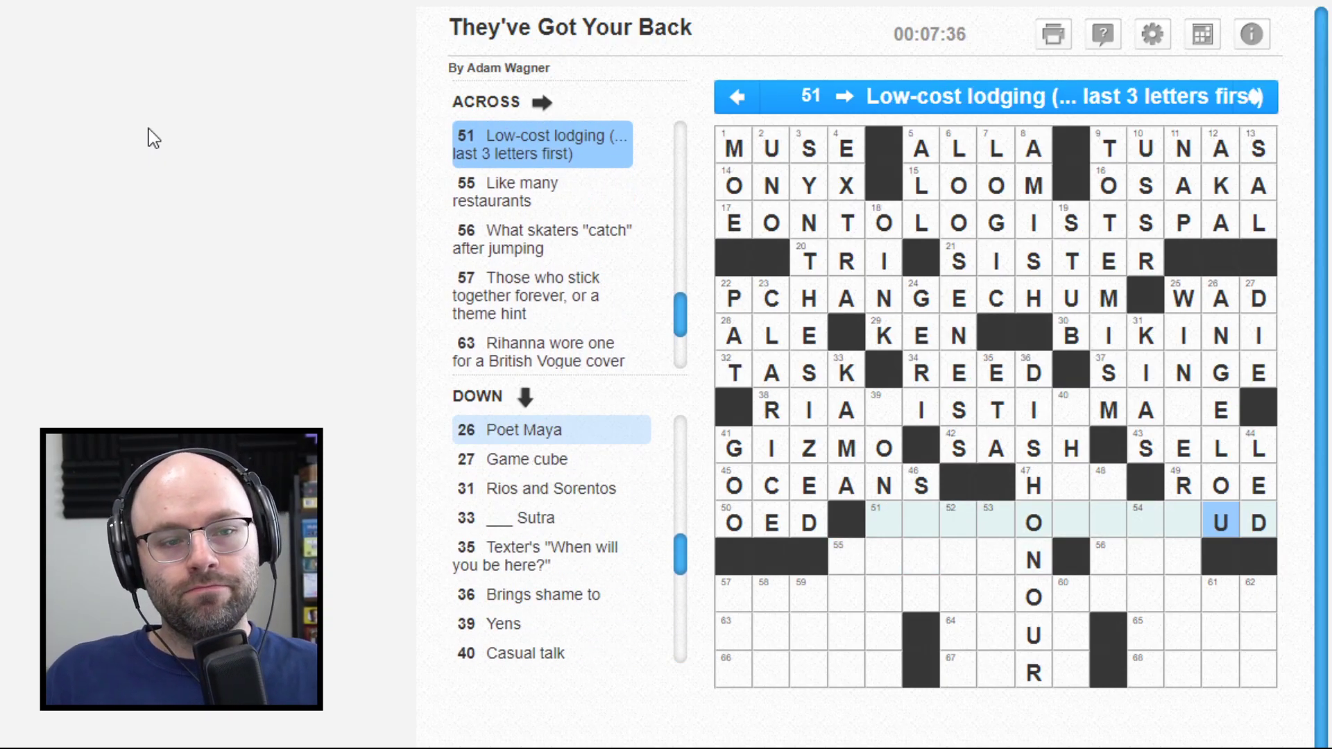
pyautogui.press('Left')
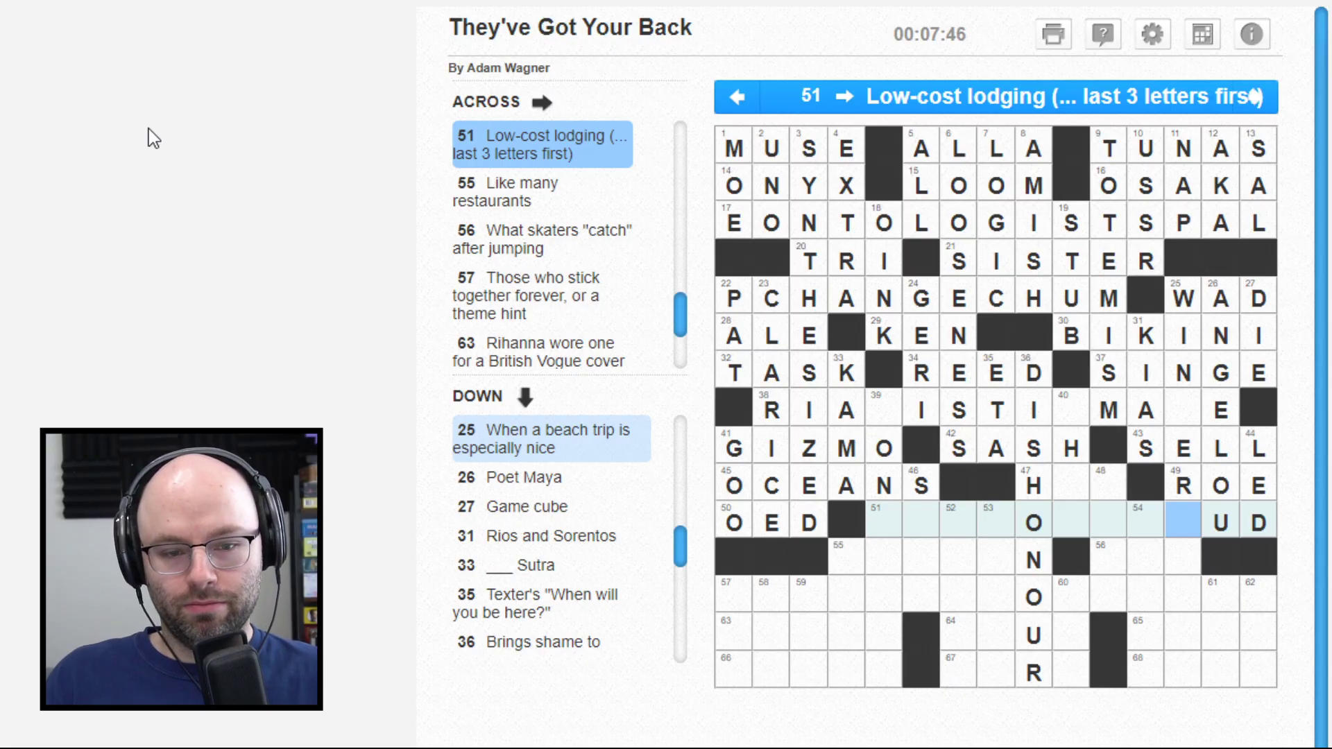
pyautogui.press('Up')
pyautogui.press('Up')
pyautogui.press('Up')
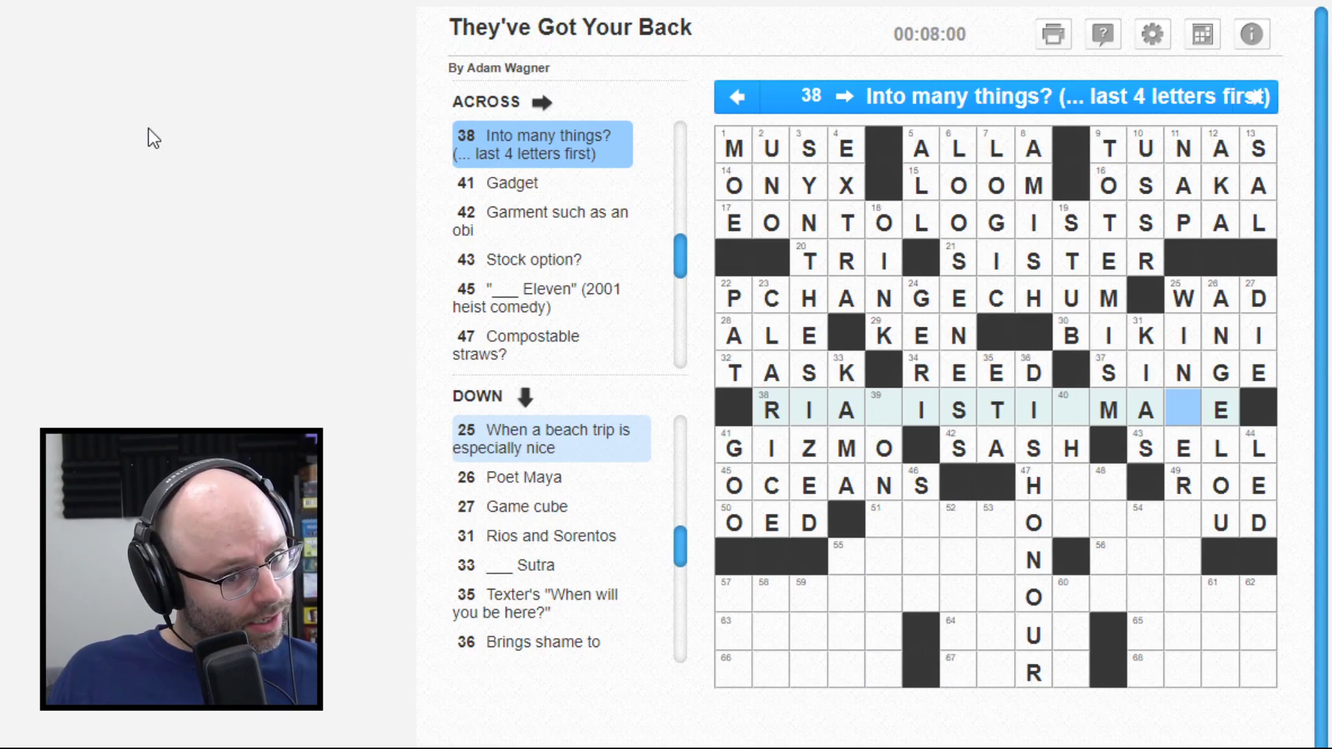
pyautogui.press('Down')
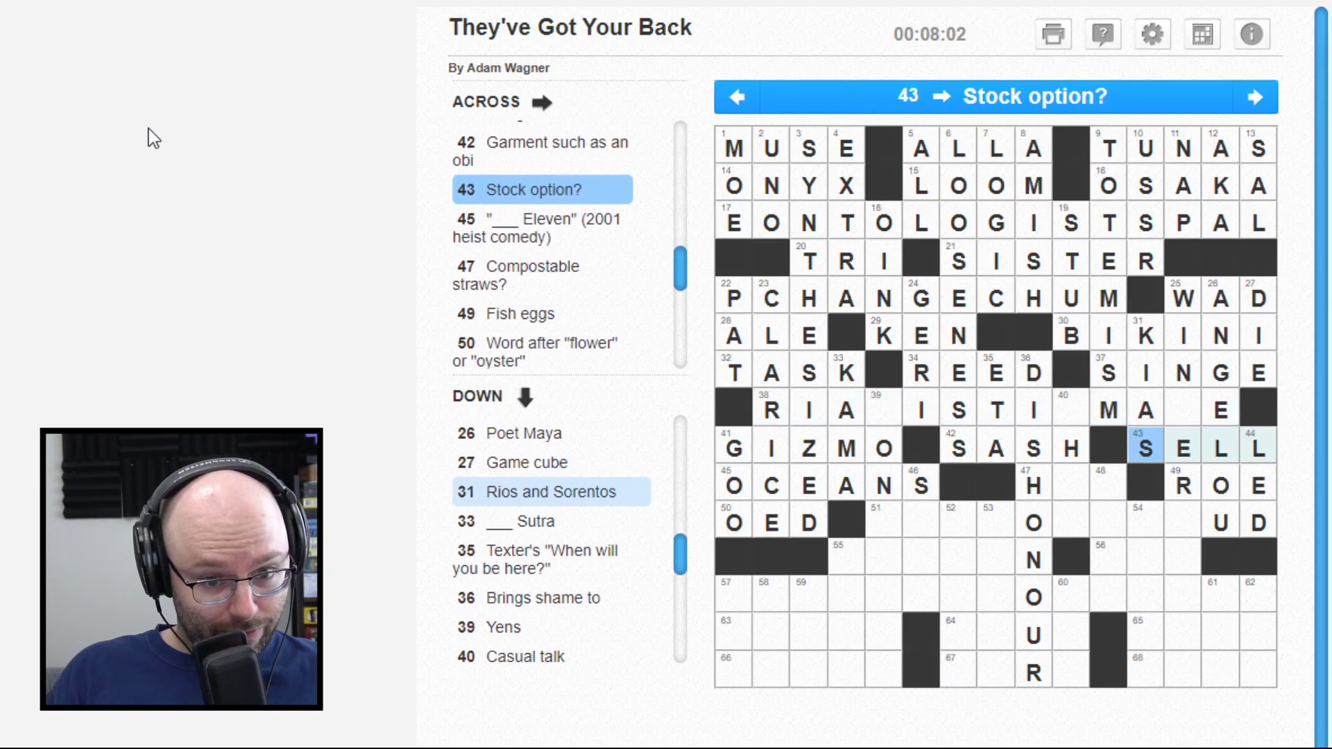
pyautogui.press('Left')
pyautogui.press('Left')
pyautogui.press('Down')
pyautogui.press('Right')
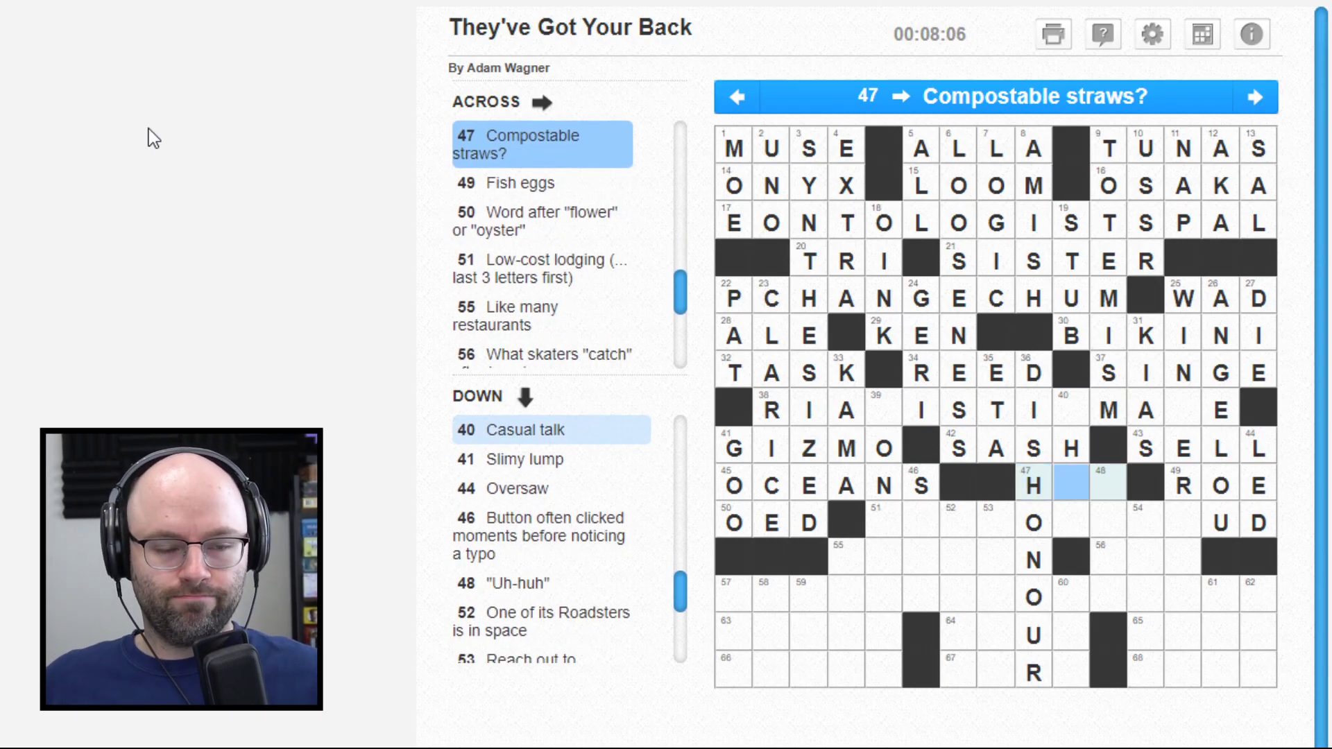
pyautogui.press('Up')
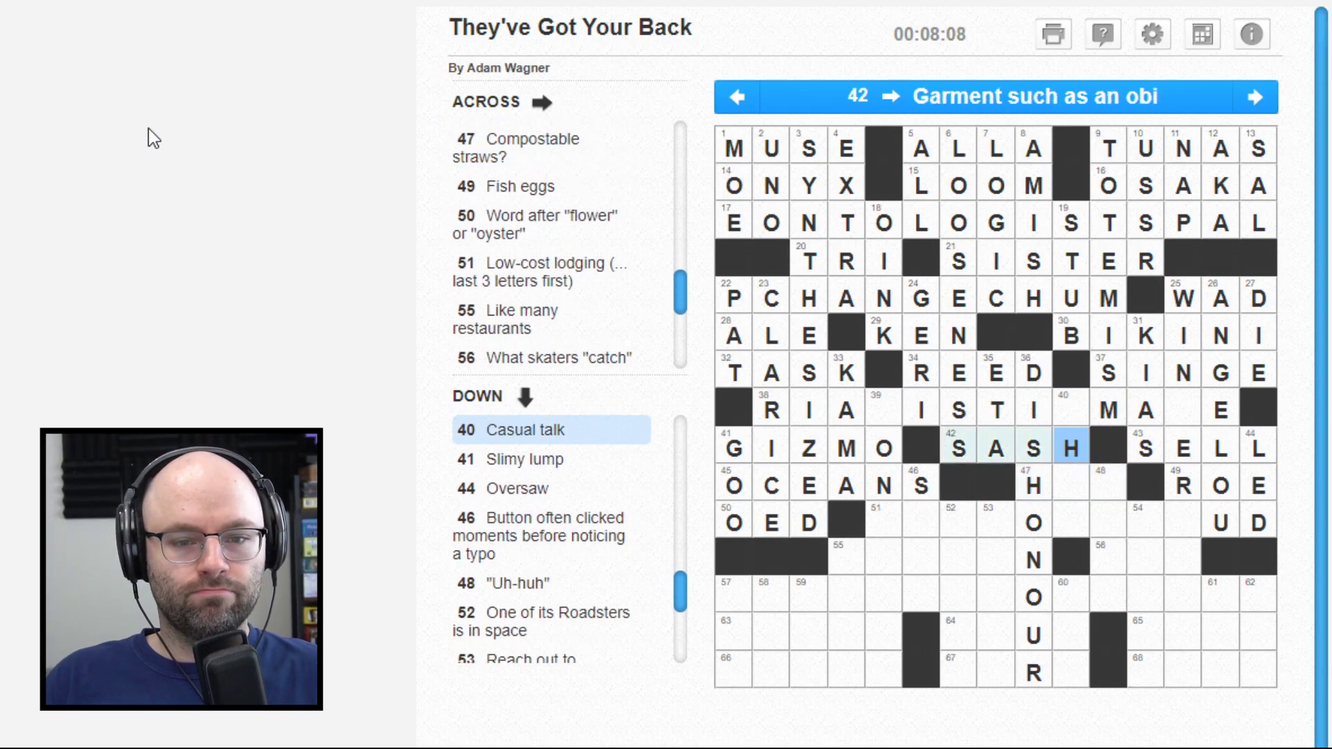
pyautogui.press('Up')
pyautogui.press('Down')
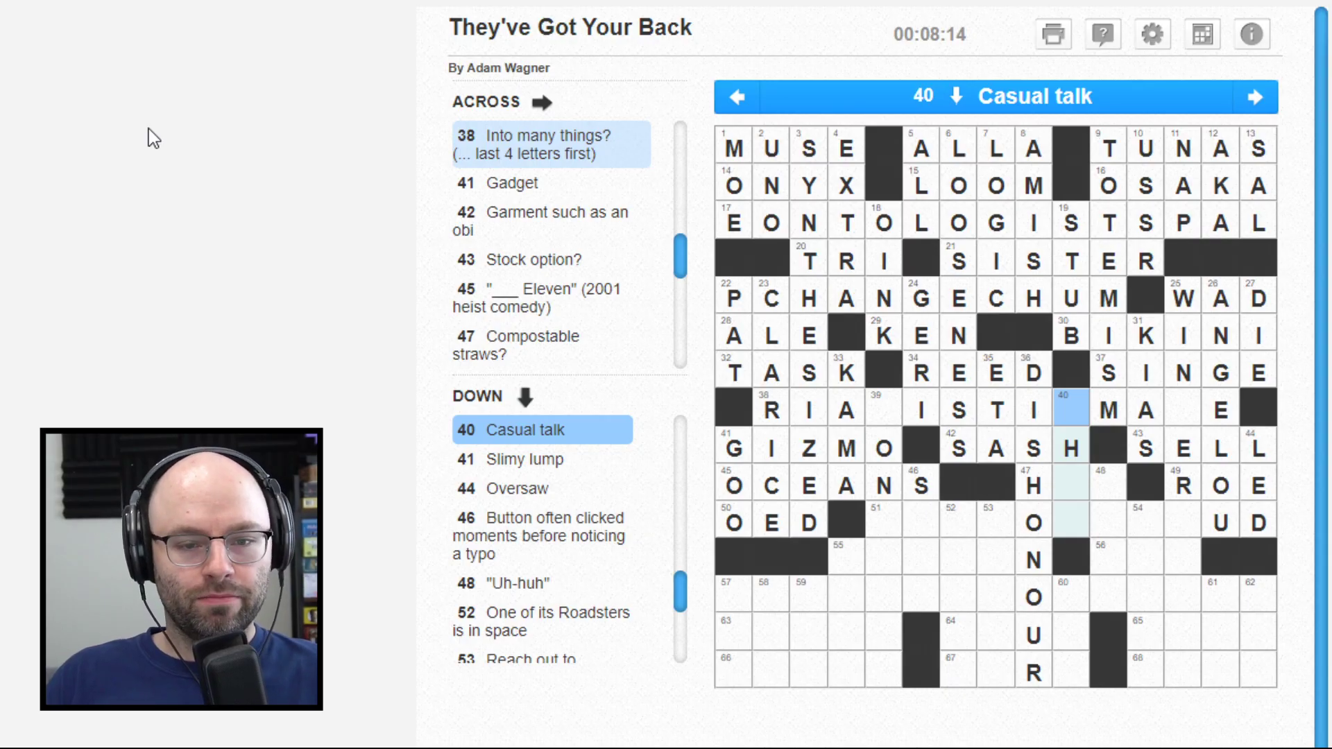
pyautogui.press('Left')
pyautogui.press('Down')
pyautogui.press('Down')
pyautogui.press('Down')
pyautogui.press('Left')
pyautogui.press('Left')
pyautogui.press('Left')
pyautogui.press('Up')
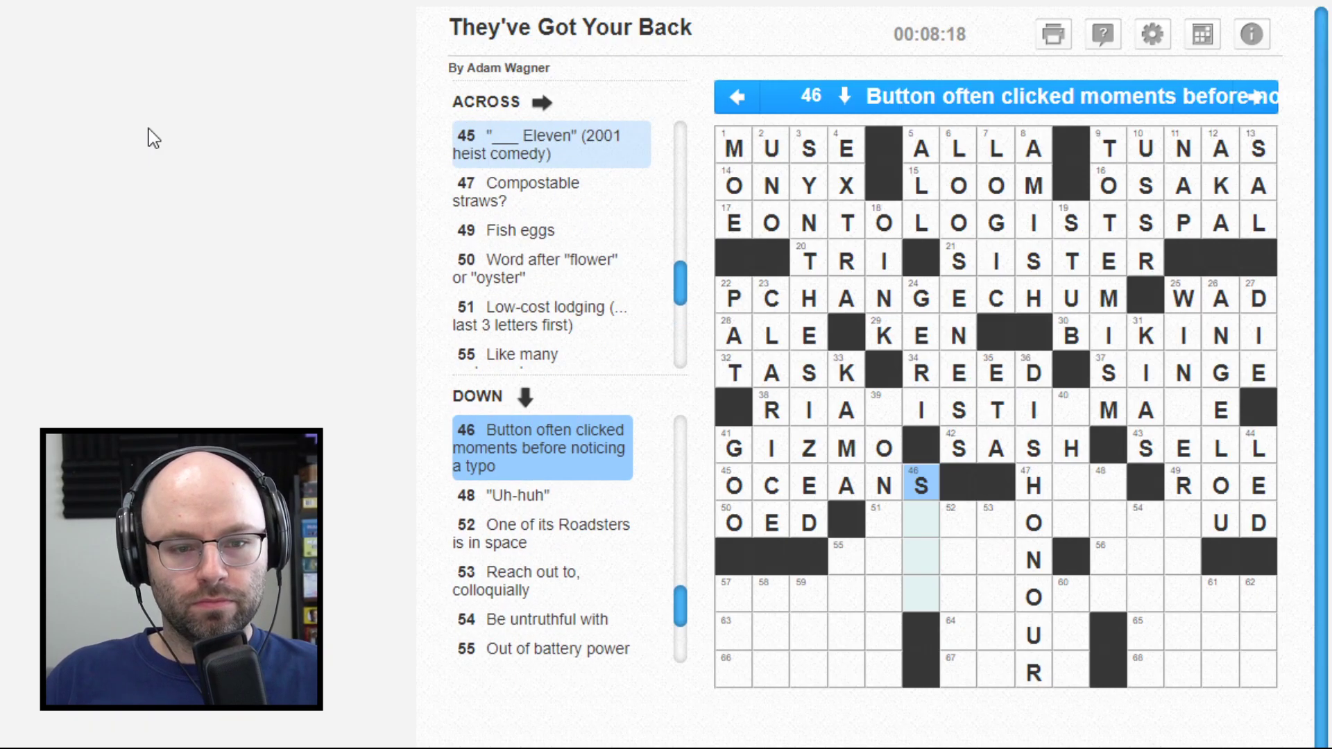
pyautogui.press('Left')
pyautogui.press('Up')
pyautogui.press('Up')
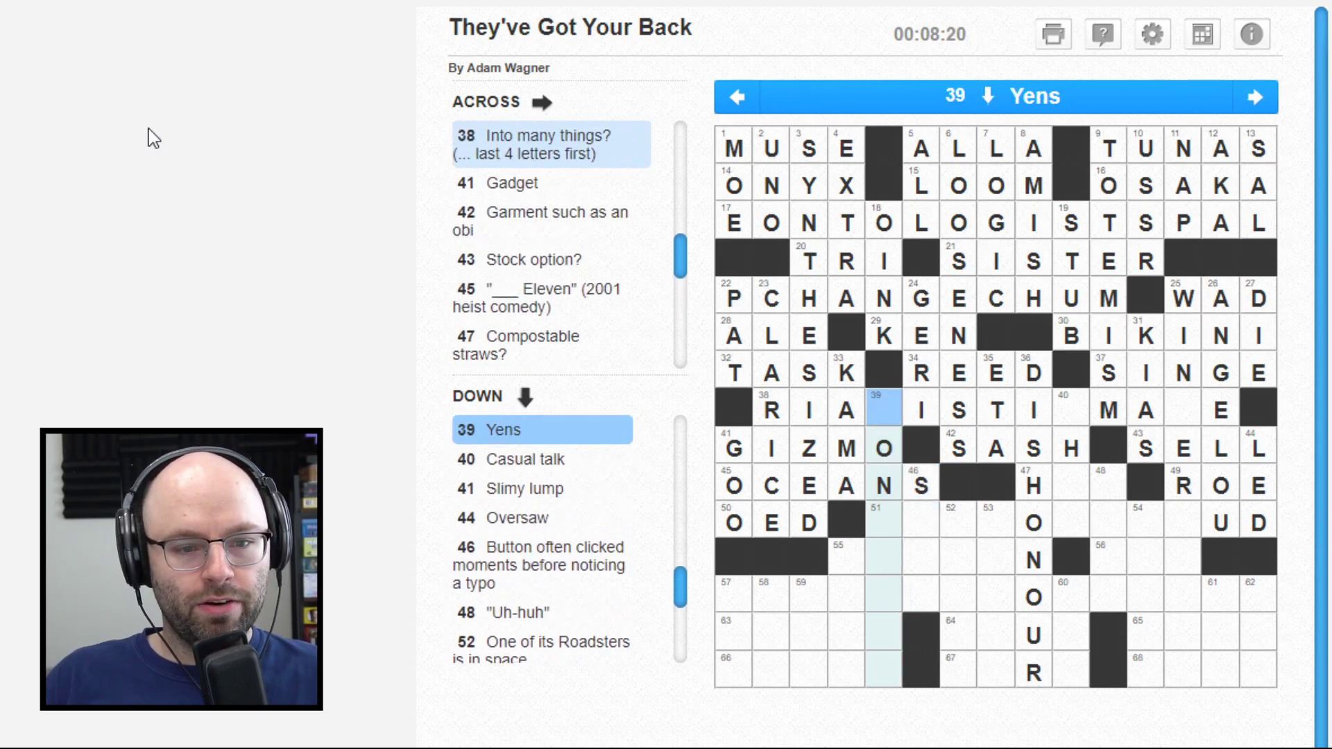
pyautogui.press('Down')
pyautogui.press('Down')
pyautogui.press('Down')
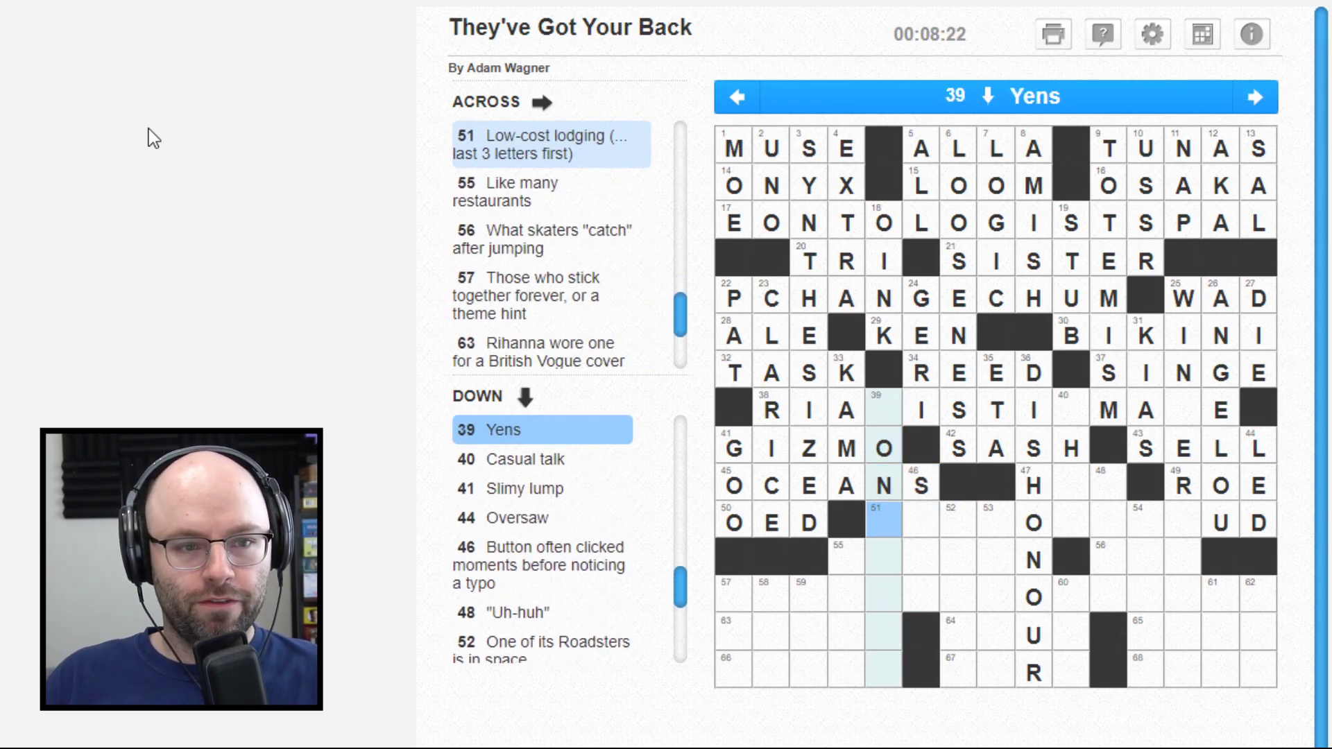
pyautogui.press('Down')
pyautogui.press('Left')
pyautogui.press('space')
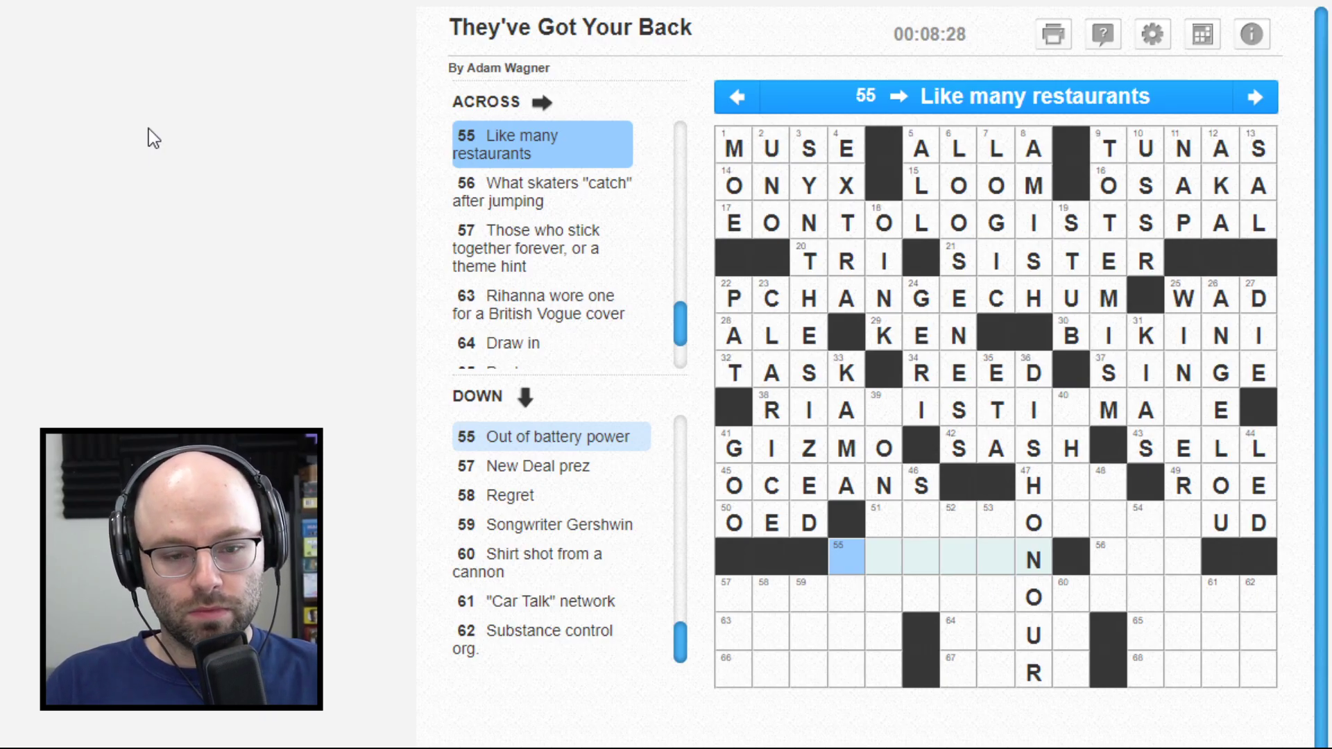
pyautogui.write('chain')
# Step: Clear the wrong letters from 55 Across
pyautogui.press('BackSpace')
pyautogui.press('BackSpace')
pyautogui.press('Left')
pyautogui.press('Left')
pyautogui.press('Left')
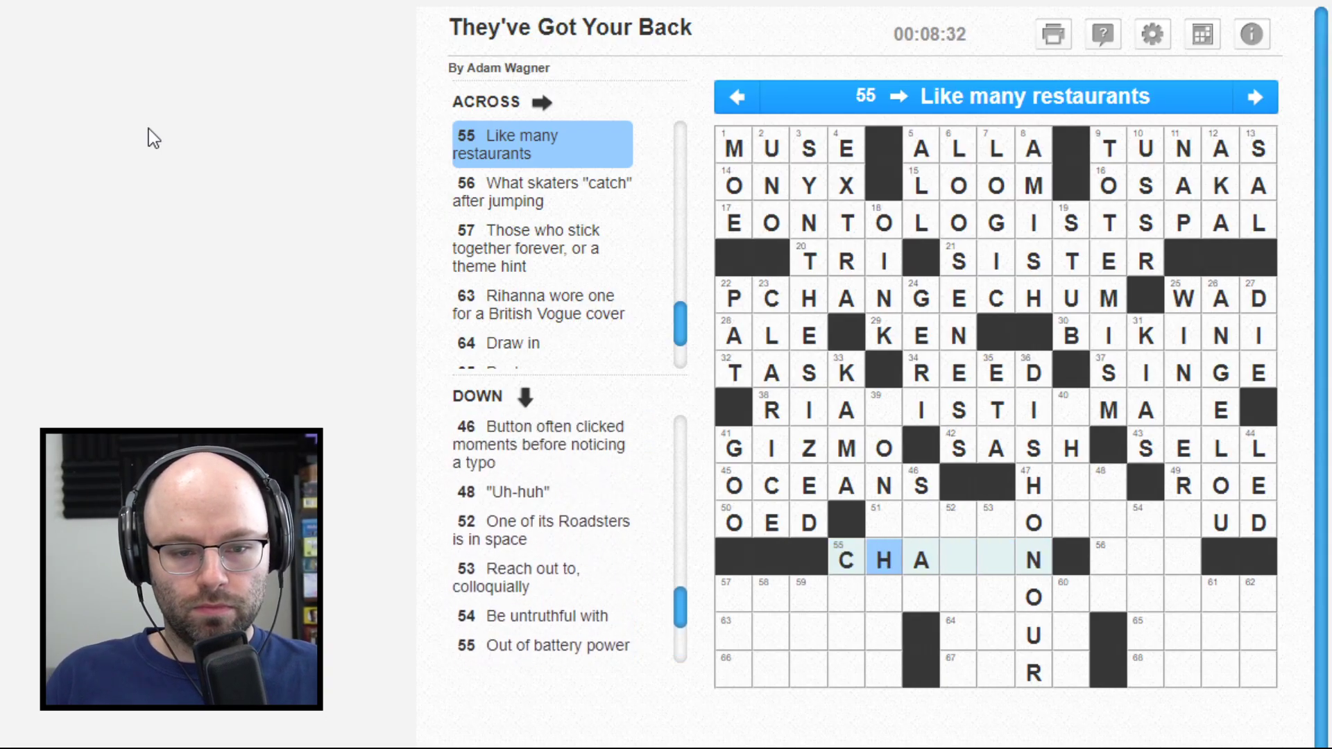
pyautogui.press('BackSpace')
pyautogui.press('Right')
pyautogui.press('BackSpace')
pyautogui.press('Right')
pyautogui.press('BackSpace')
# Step: Enter IRA in 59 Down
pyautogui.press('Tab')
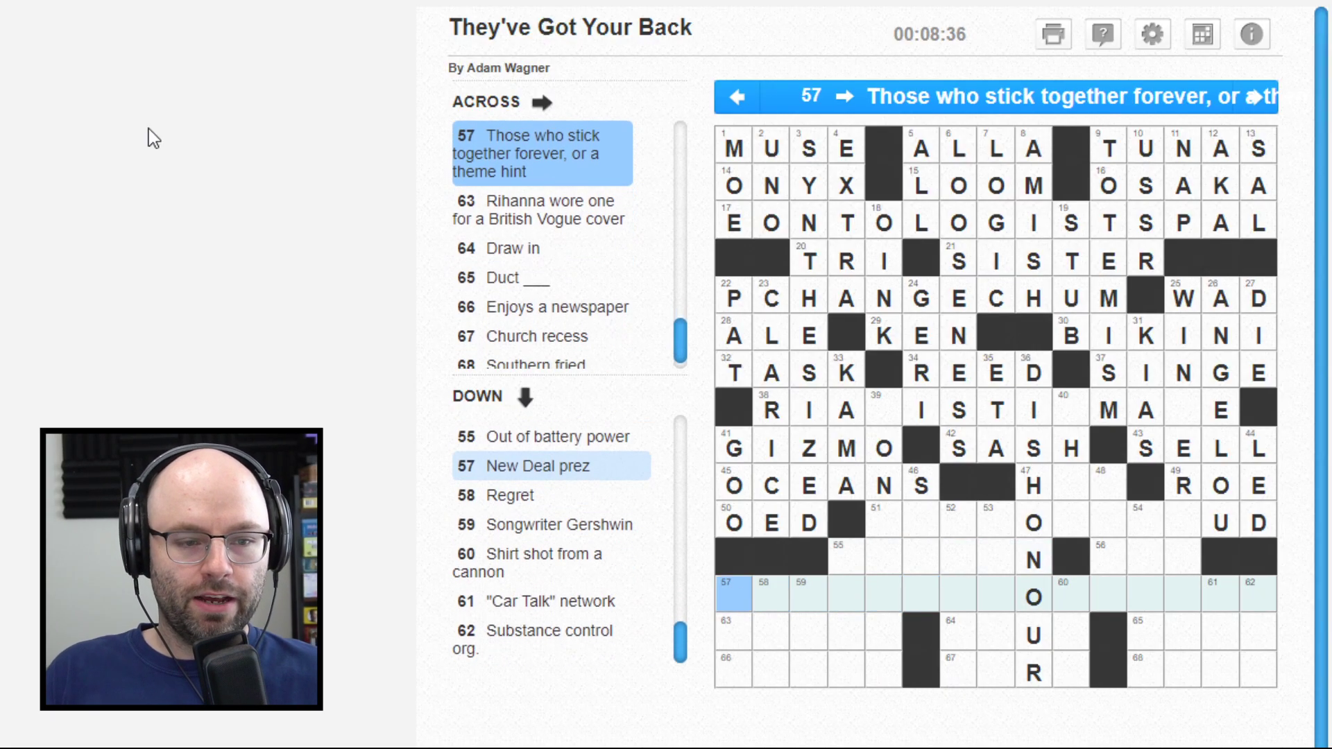
pyautogui.press('space')
pyautogui.write('fdr')
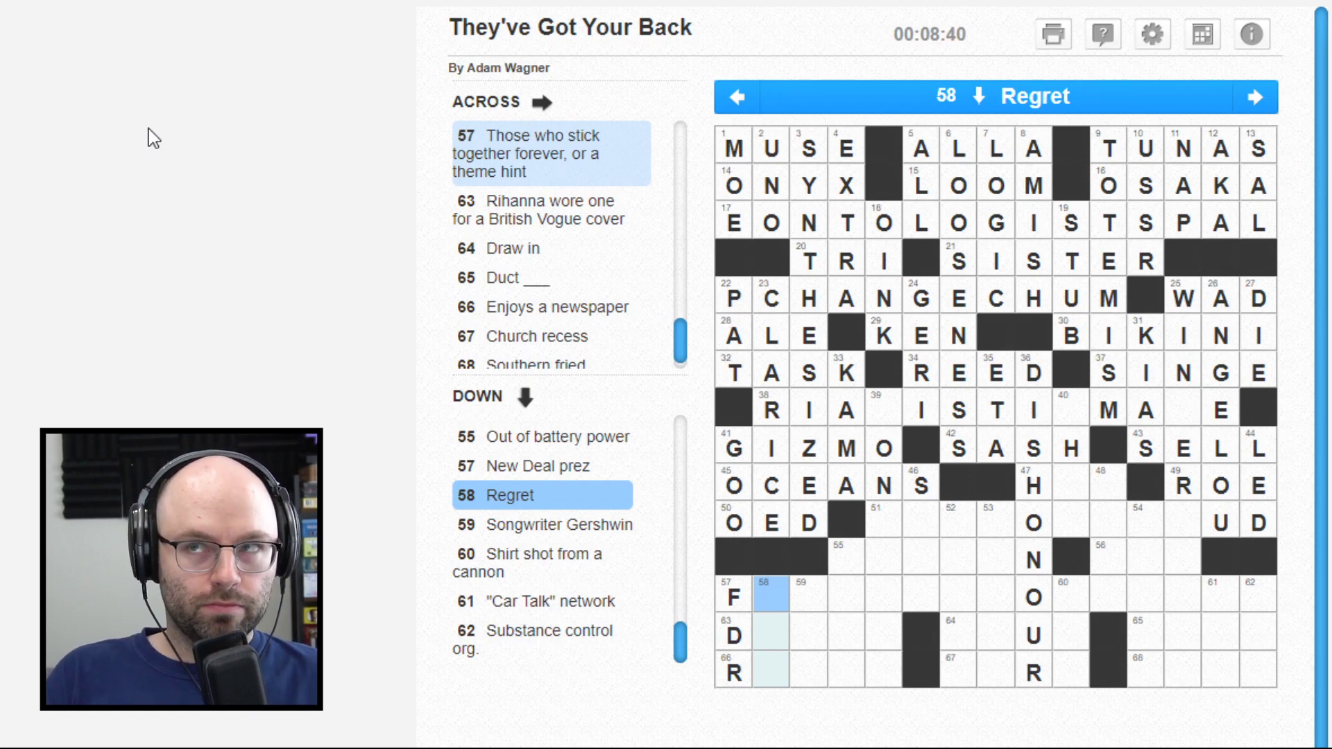
pyautogui.press('Tab')
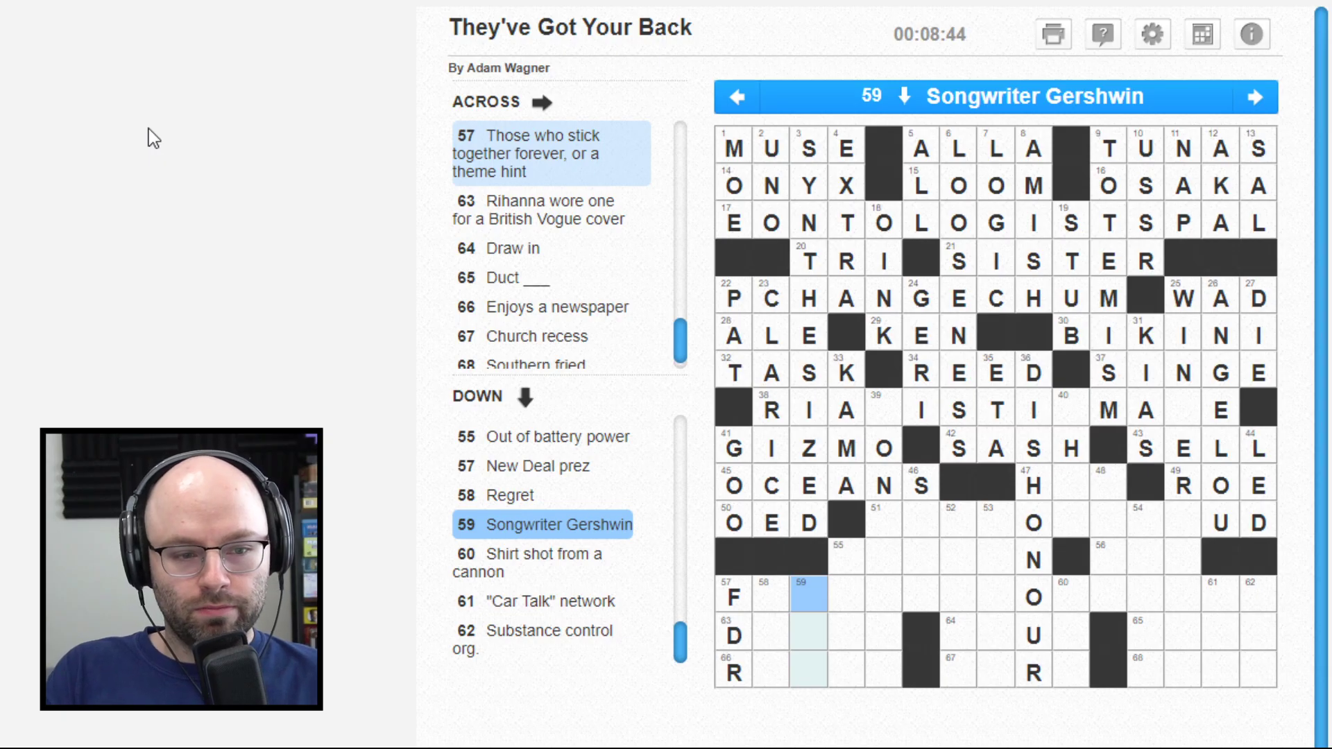
pyautogui.write('IRA')
pyautogui.press('Left')
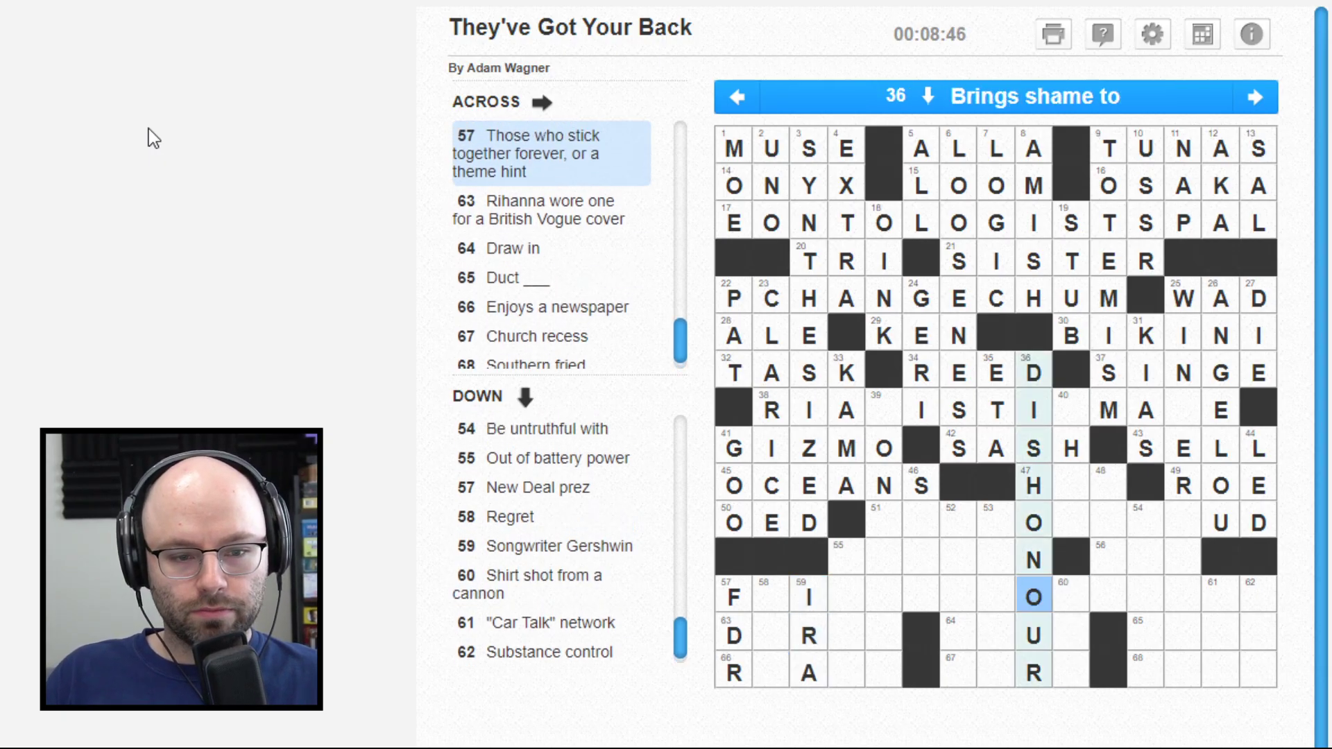
# Step: Type EADS into 66 Across to make READS
pyautogui.press('Left')
pyautogui.press('Left')
pyautogui.press('Left')
pyautogui.press('Left')
pyautogui.press('Left')
pyautogui.press('Left')
pyautogui.press('Left')
pyautogui.press('Left')
pyautogui.press('Right')
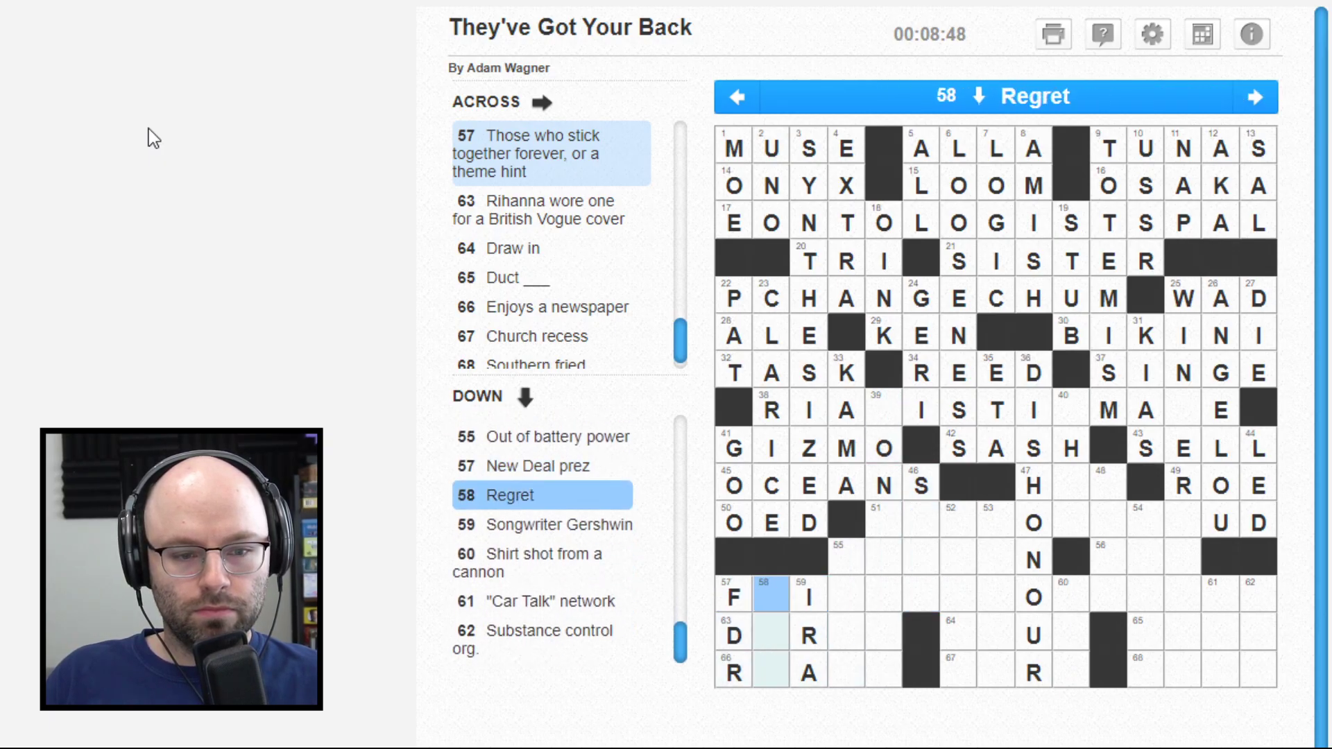
pyautogui.press('Left')
pyautogui.press('Down')
pyautogui.press('Down')
pyautogui.press('Right')
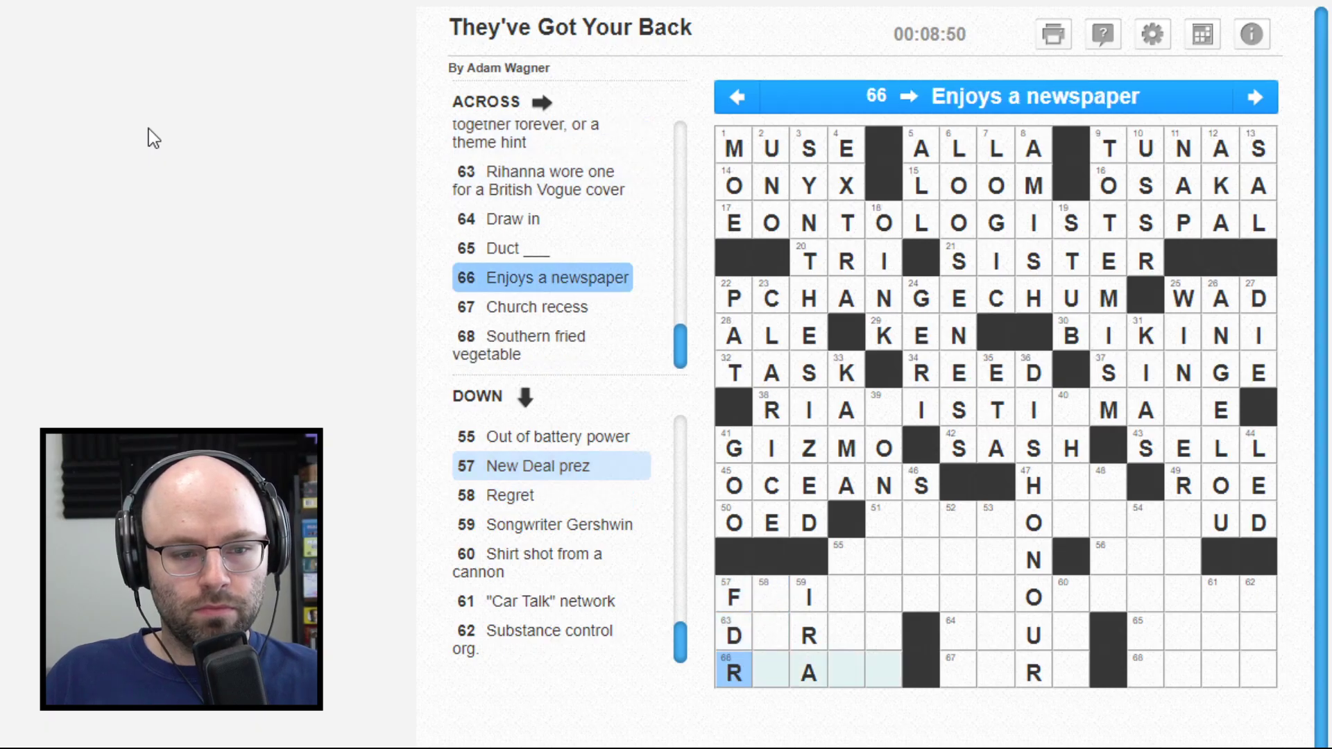
pyautogui.write('E')
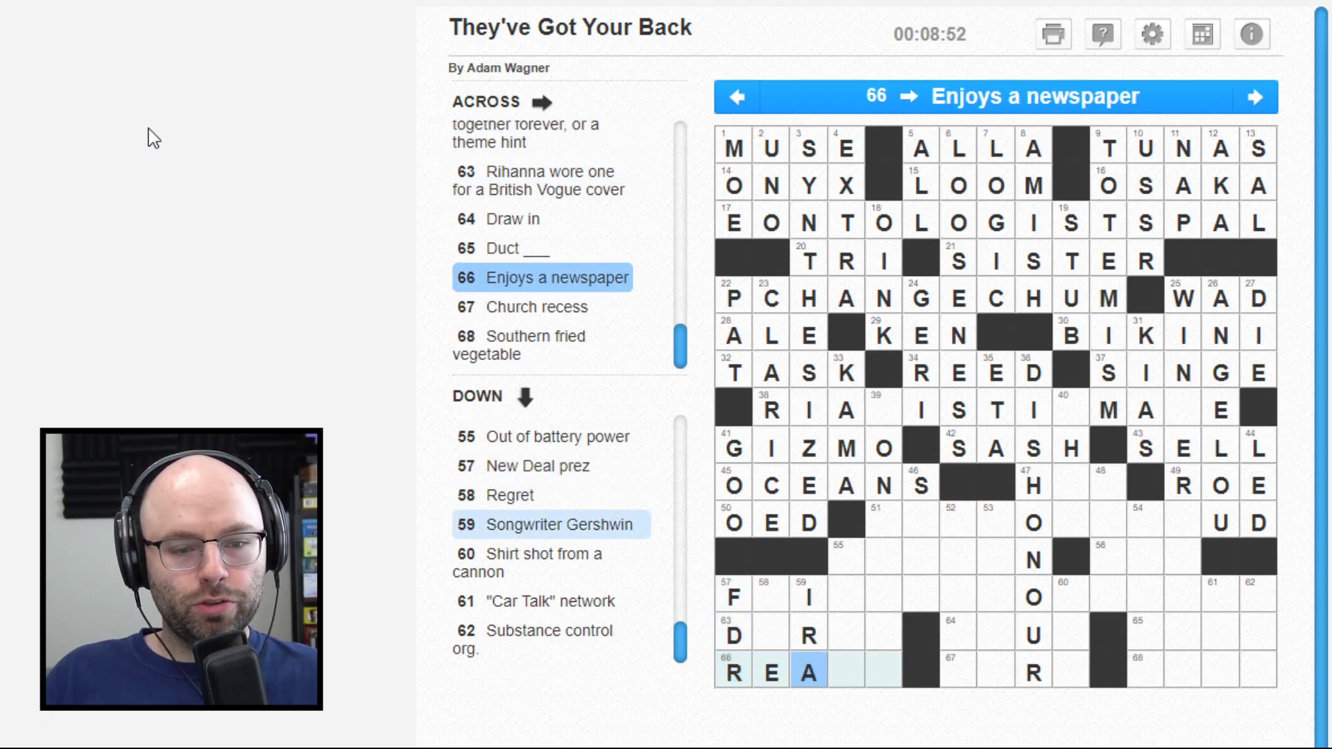
pyautogui.write('ADS')
# Step: Fill in the rest of 63 Across to read DORAG
pyautogui.press('Left')
pyautogui.press('Left')
pyautogui.press('Left')
pyautogui.press('Left')
pyautogui.press('Left')
pyautogui.press('Up')
pyautogui.press('Up')
pyautogui.press('Down')
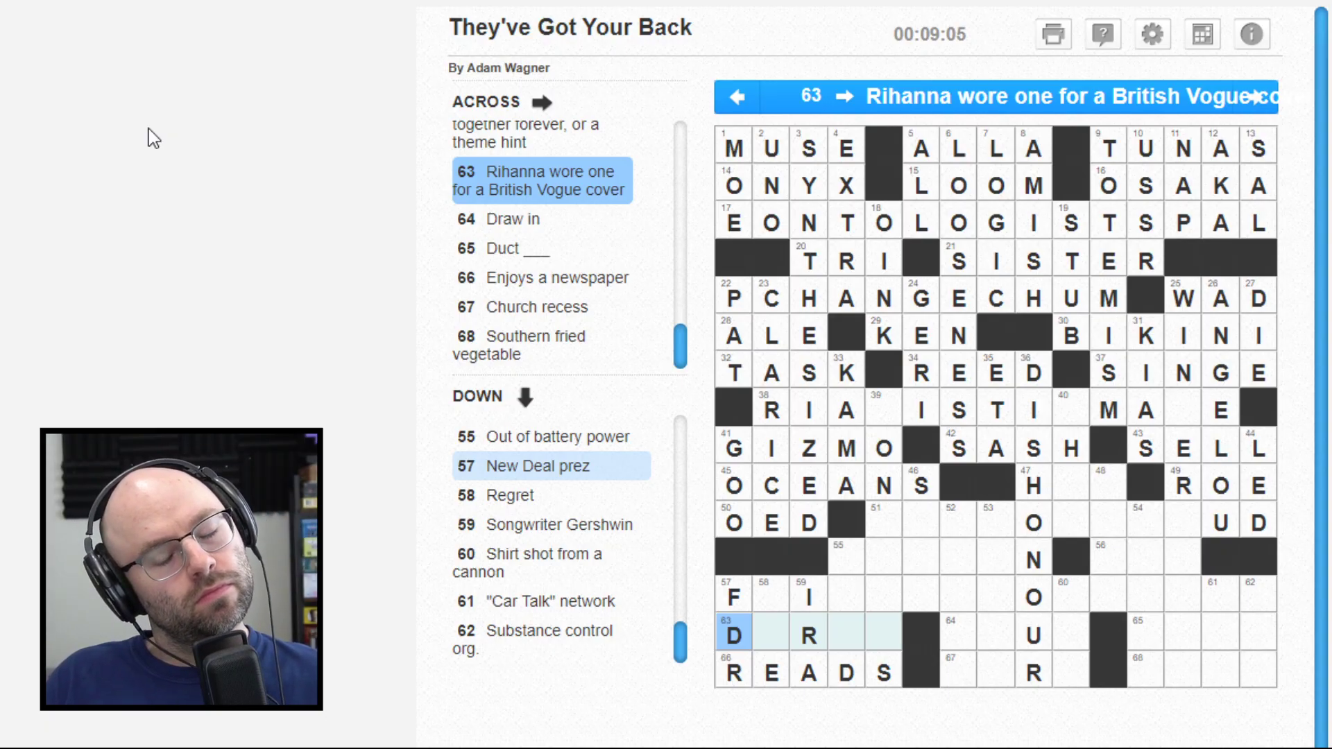
pyautogui.write('d')
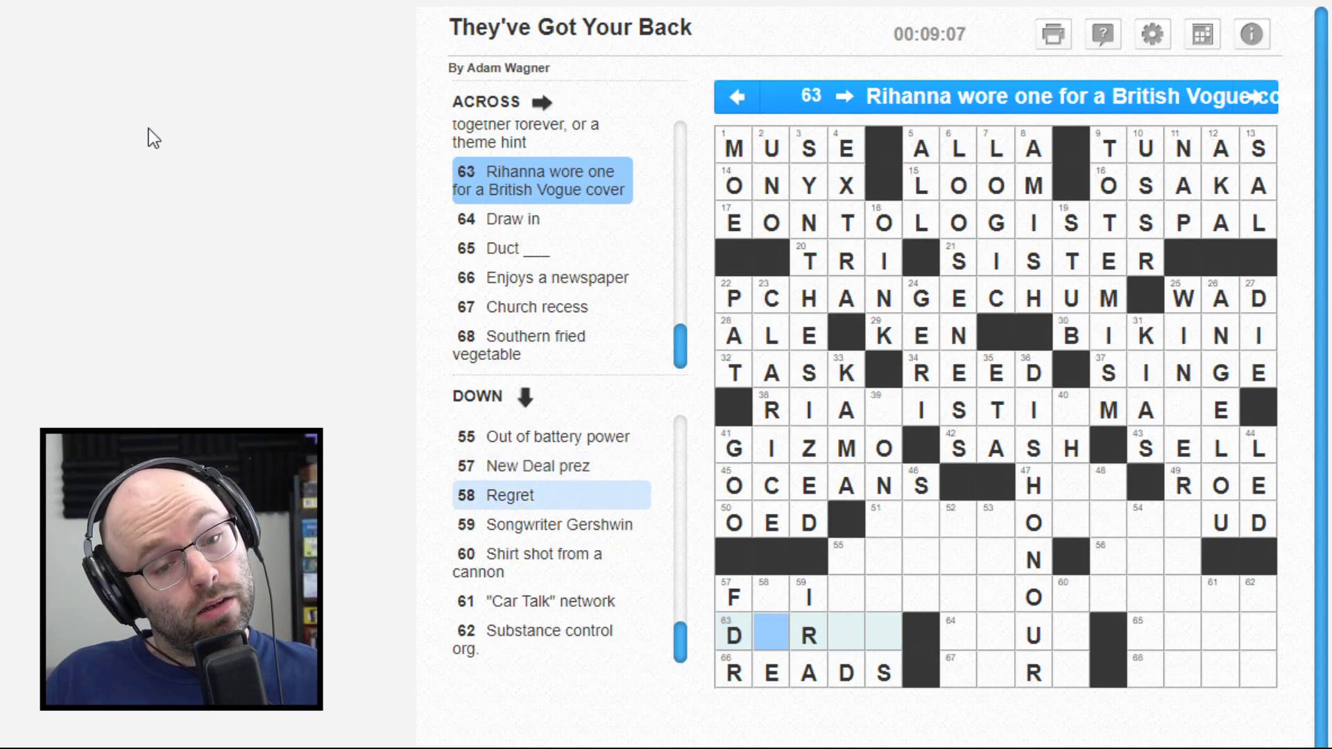
pyautogui.write('oag')
pyautogui.press('Left')
pyautogui.press('Left')
pyautogui.press('Left')
pyautogui.press('Left')
pyautogui.press('Up')
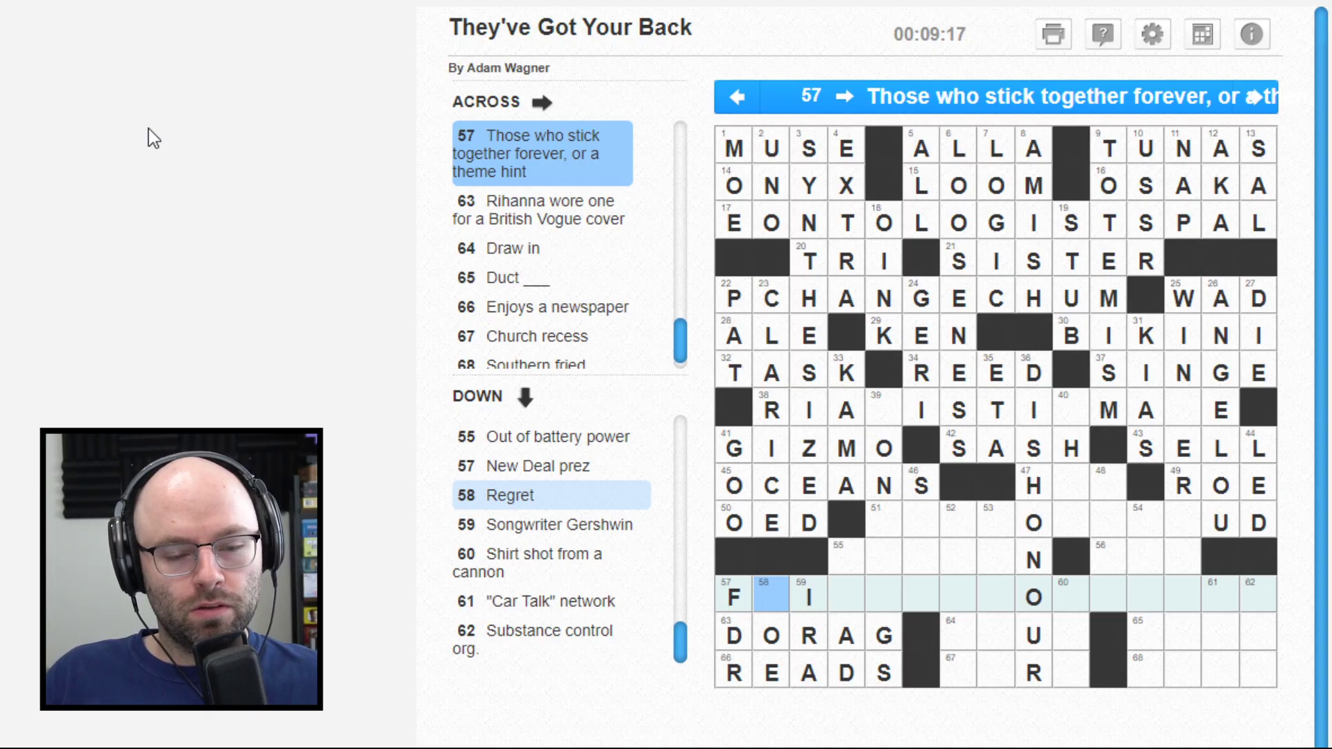
# Step: Replace the O in 63 Across with U to make DURAG
pyautogui.press('Down')
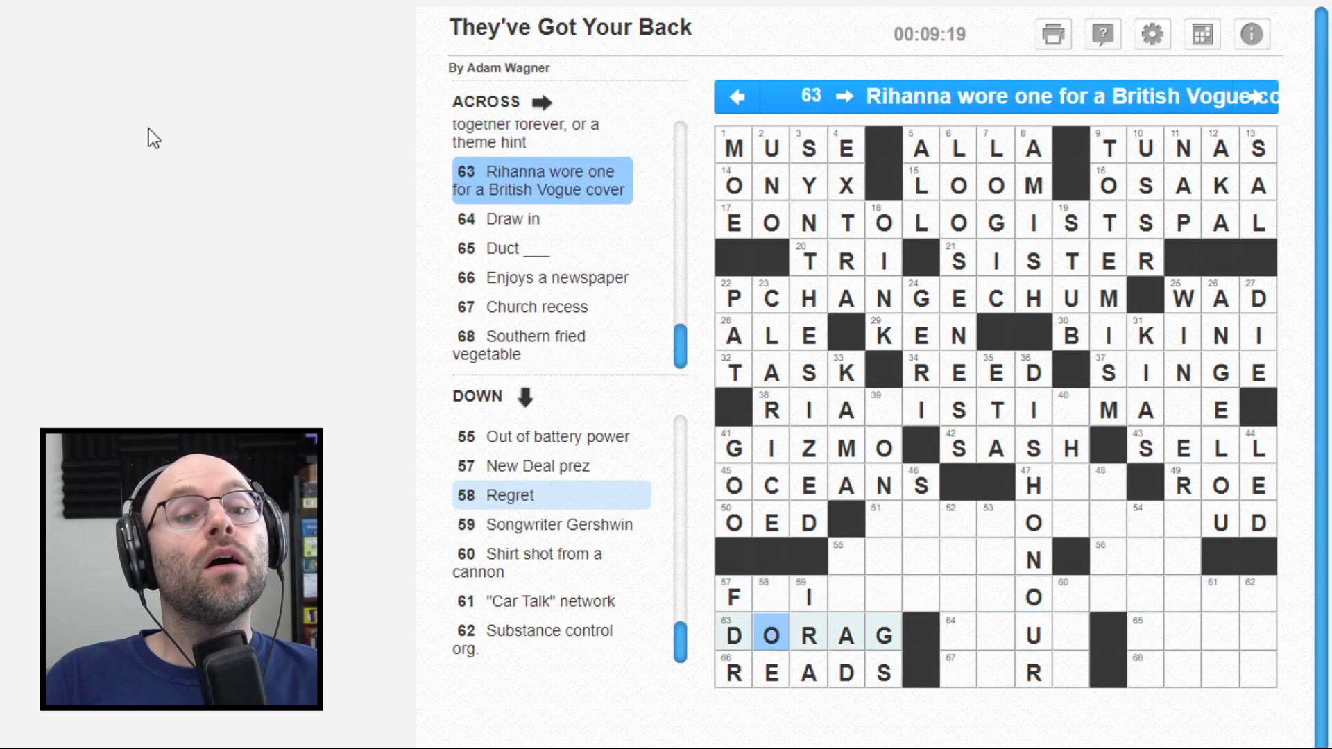
pyautogui.write('u')
pyautogui.press('Up')
pyautogui.press('Left')
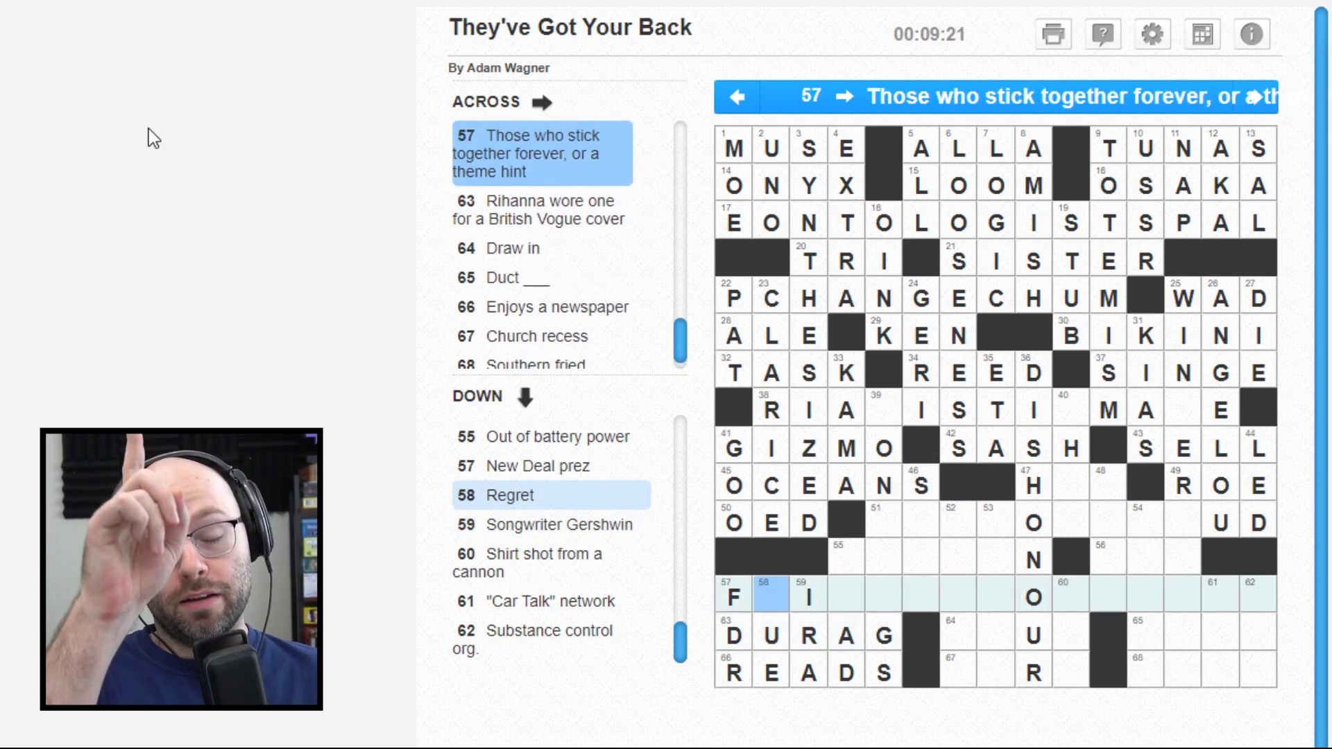
pyautogui.write('r')
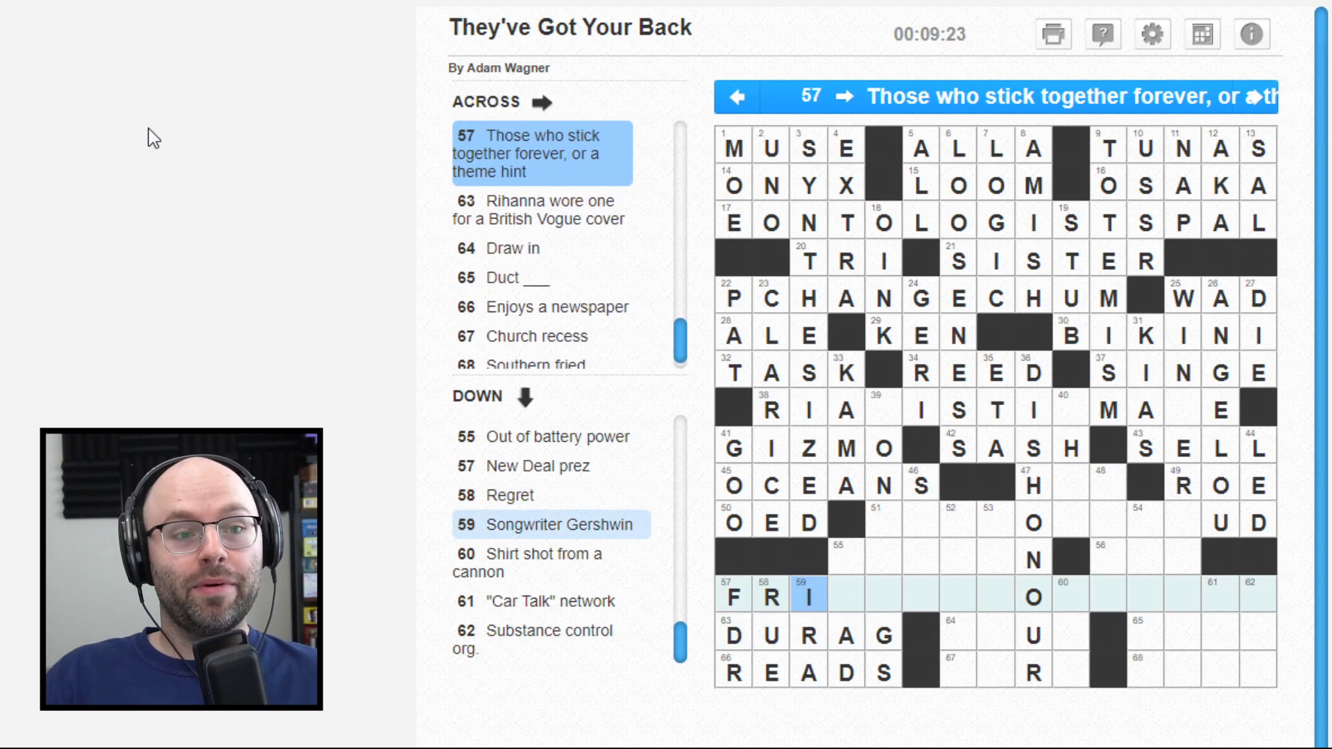
pyautogui.write('i')
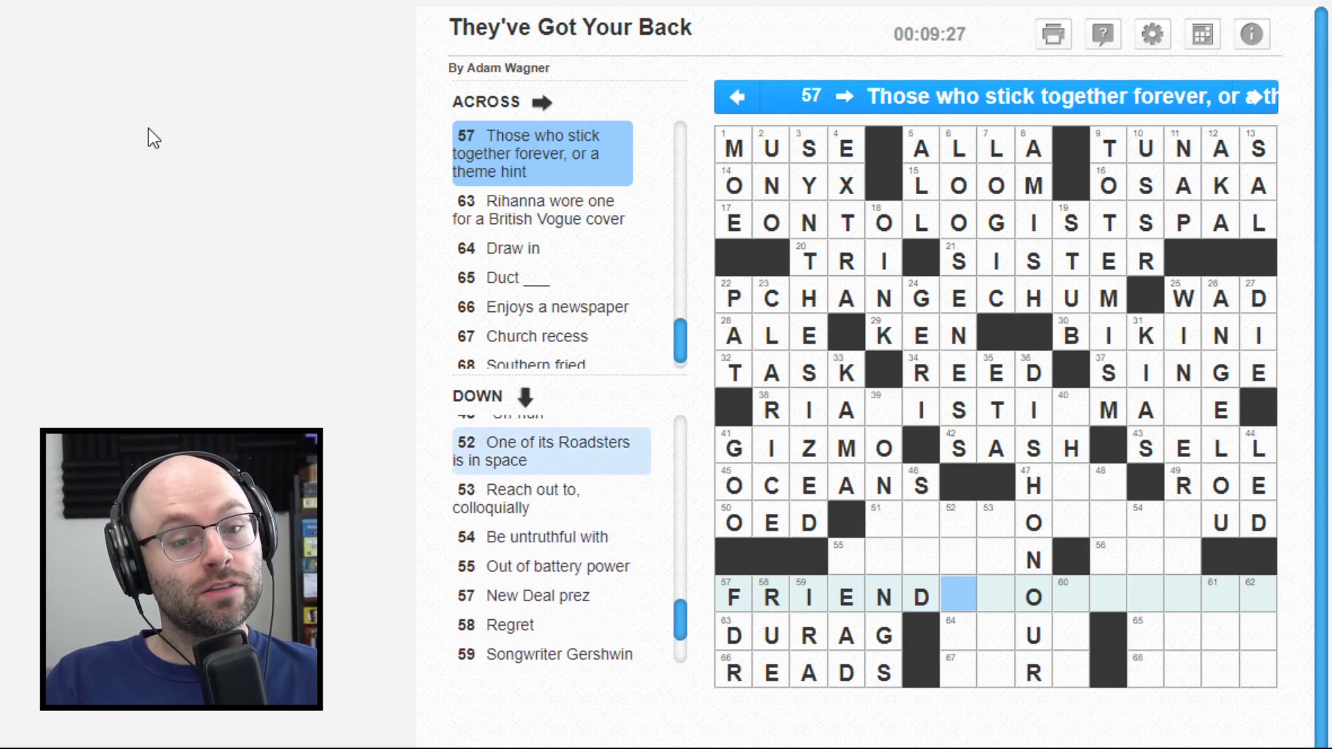
pyautogui.write('SFR')
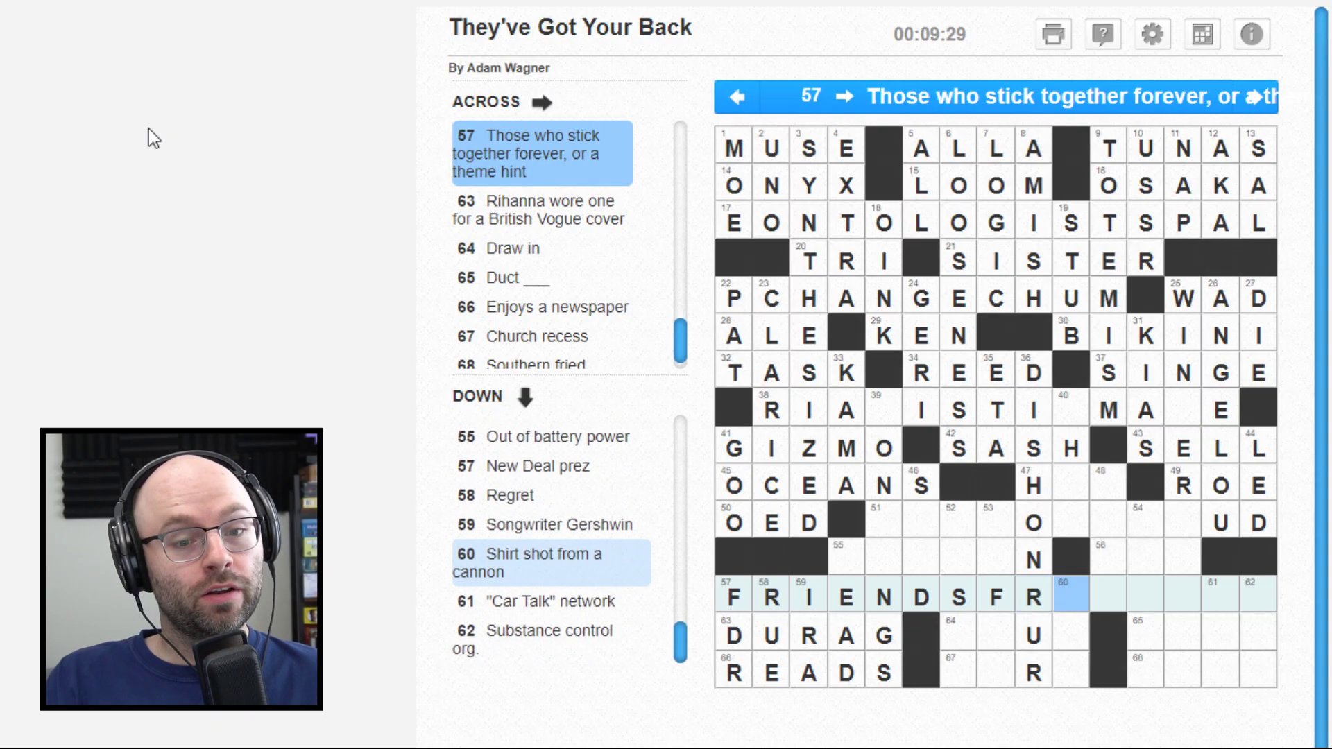
# Step: Enter FRIENDSFORLIVES in 57 Across, then erase back to FRIEND
pyautogui.press('BackSpace')
pyautogui.write('ORLI')
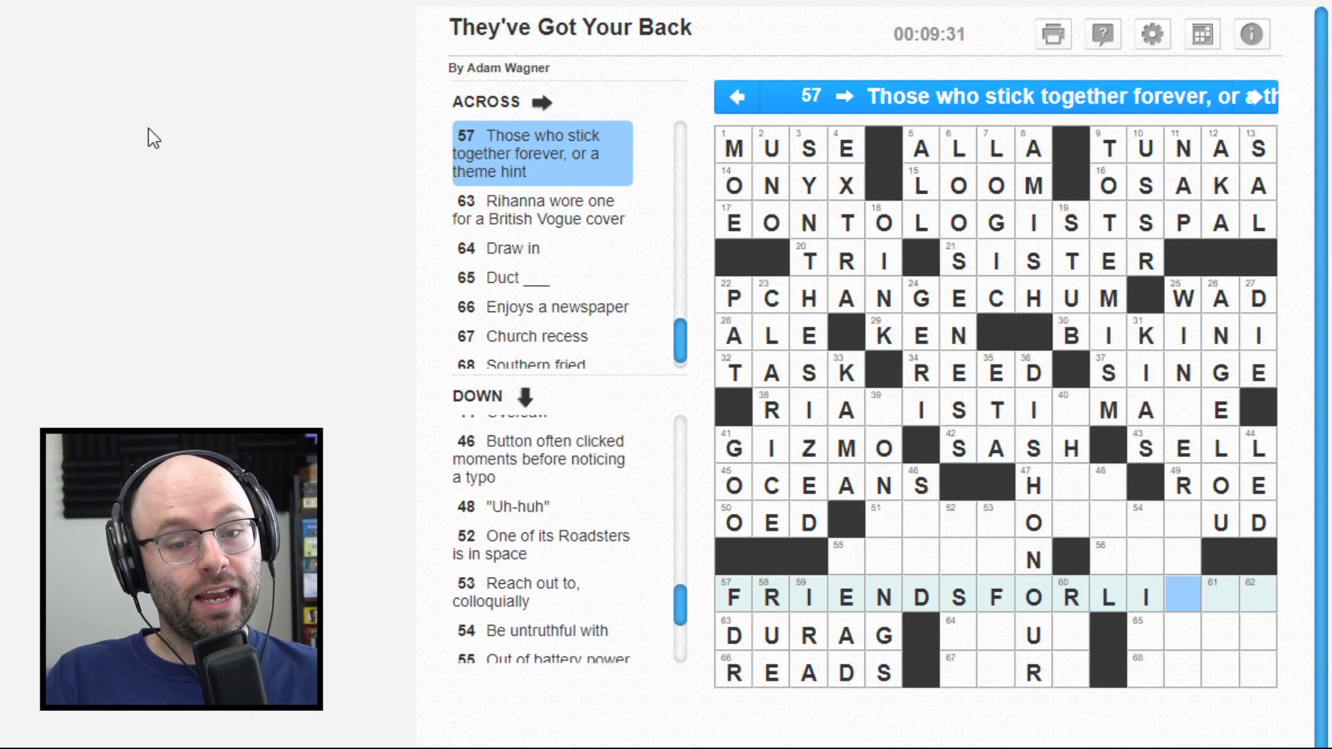
pyautogui.write('VE')
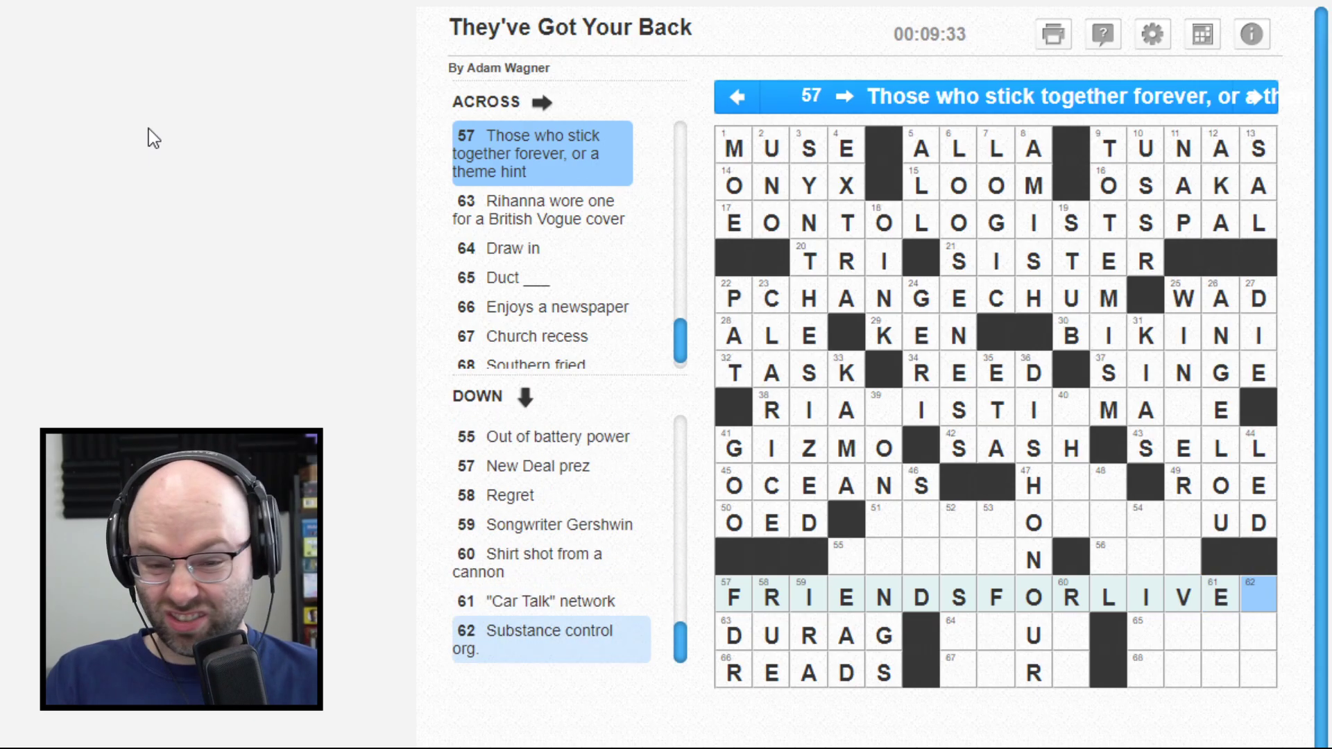
pyautogui.write('S')
pyautogui.press('BackSpace')
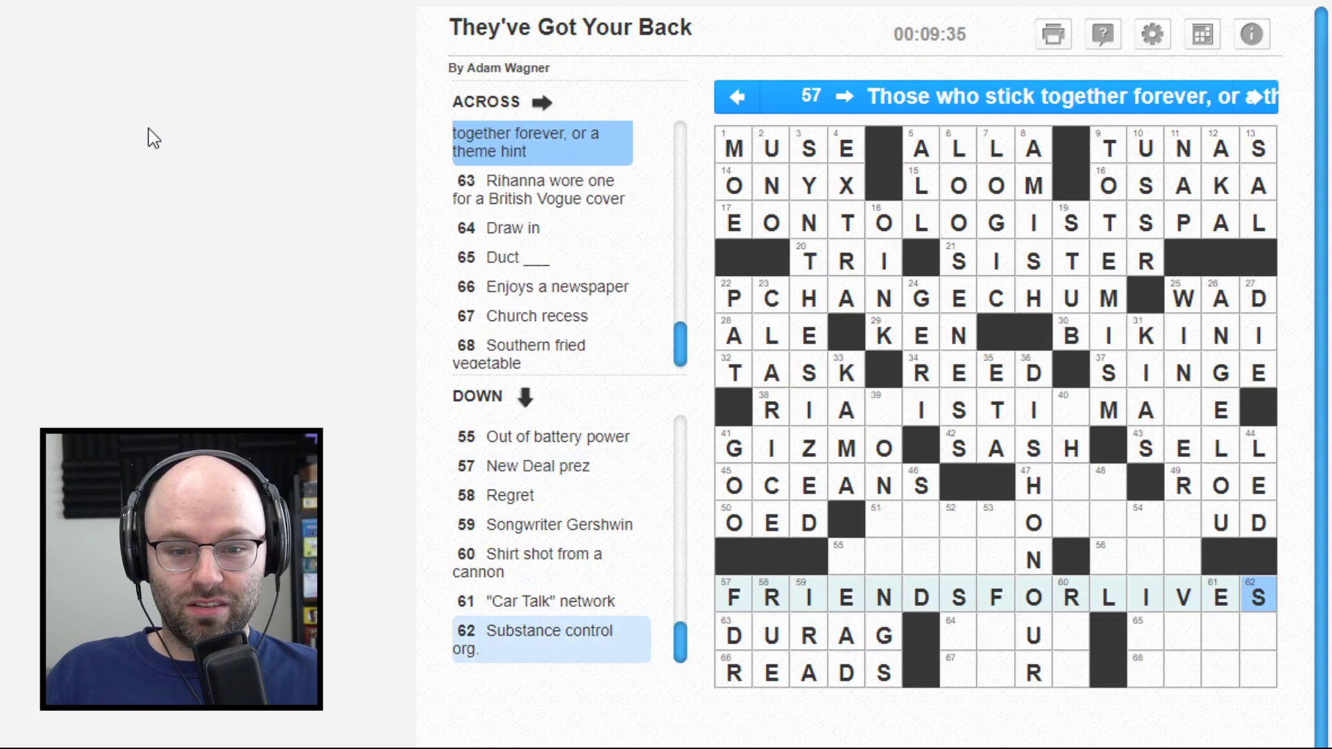
pyautogui.press('BackSpace')
pyautogui.press('BackSpace')
pyautogui.press('BackSpace')
pyautogui.press('BackSpace')
pyautogui.press('BackSpace')
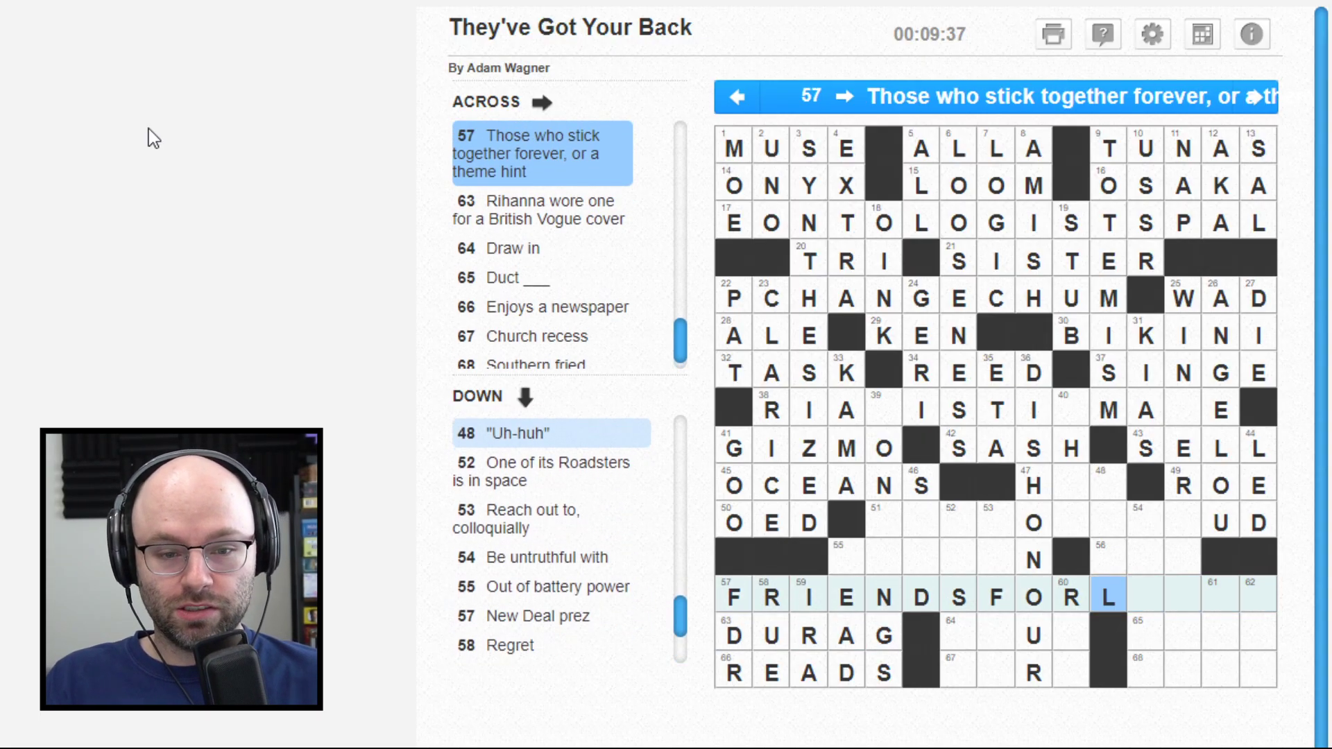
pyautogui.press('BackSpace')
pyautogui.press('Left')
pyautogui.press('Left')
pyautogui.press('Left')
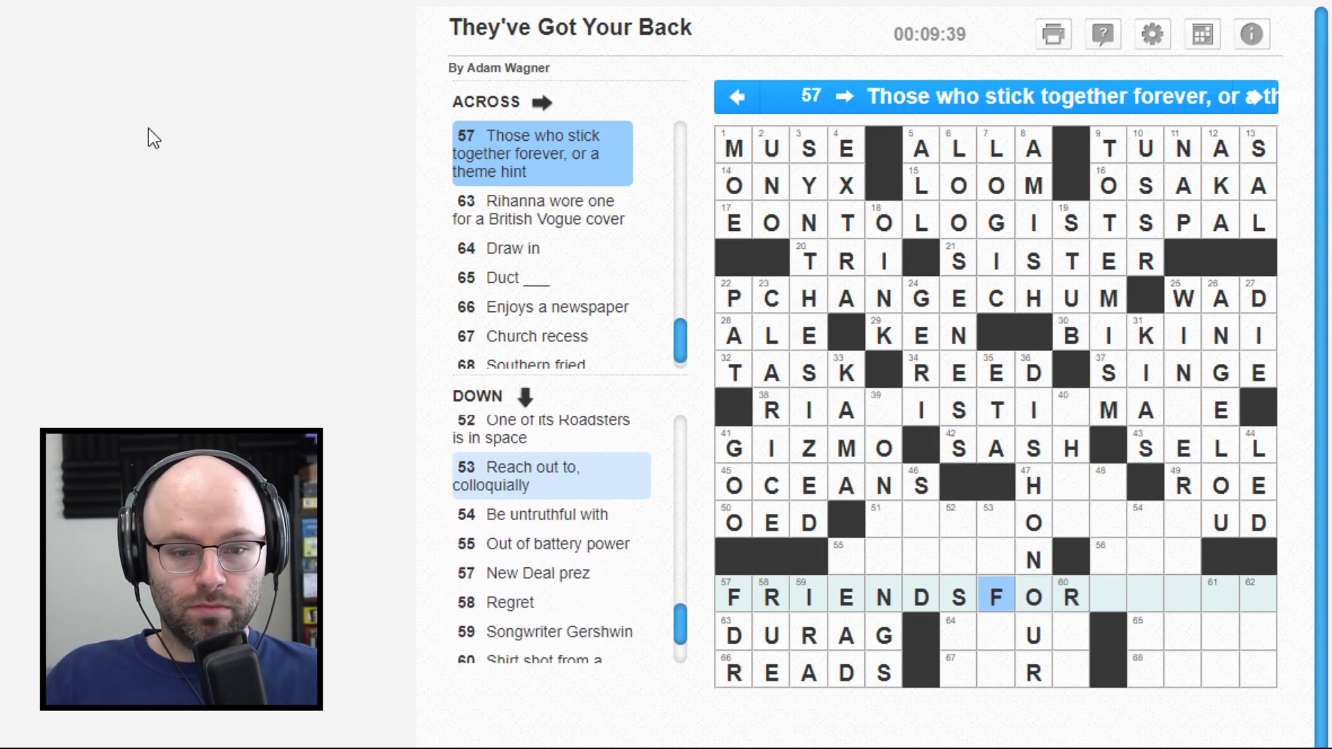
pyautogui.press('BackSpace')
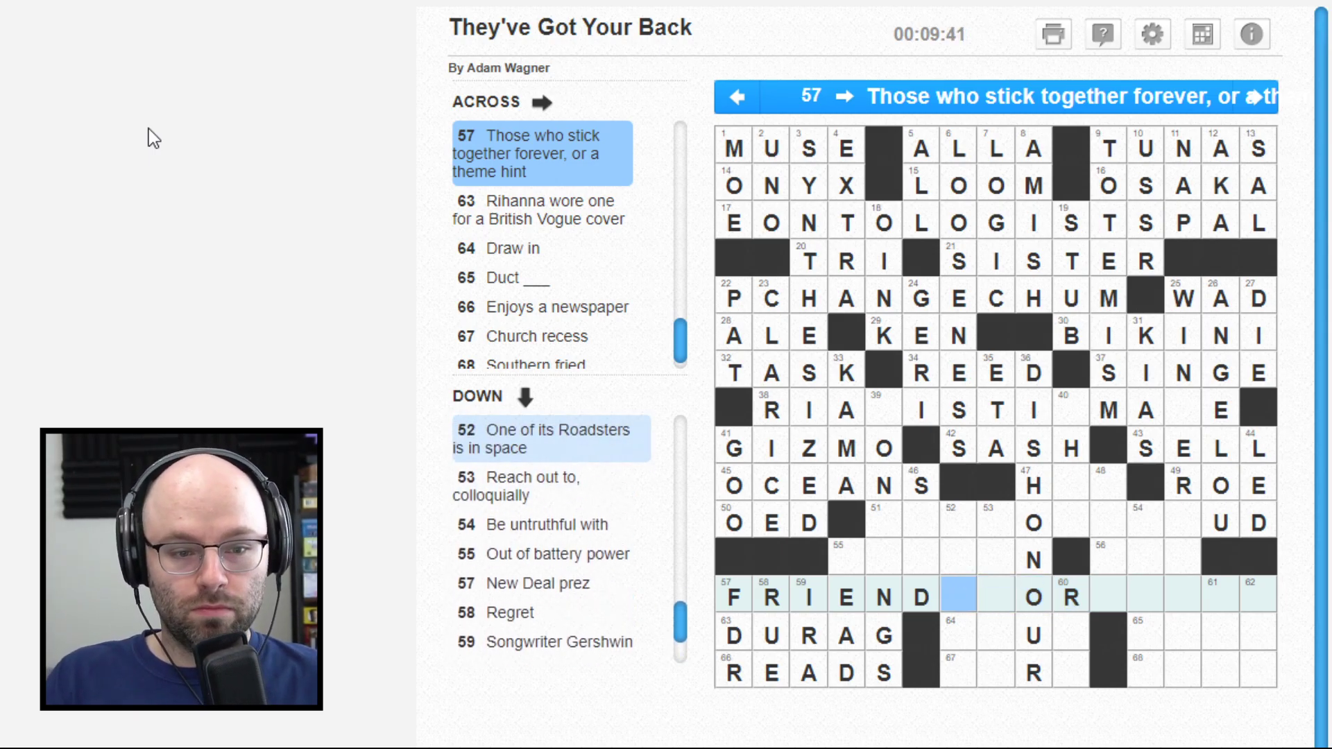
pyautogui.press('Left')
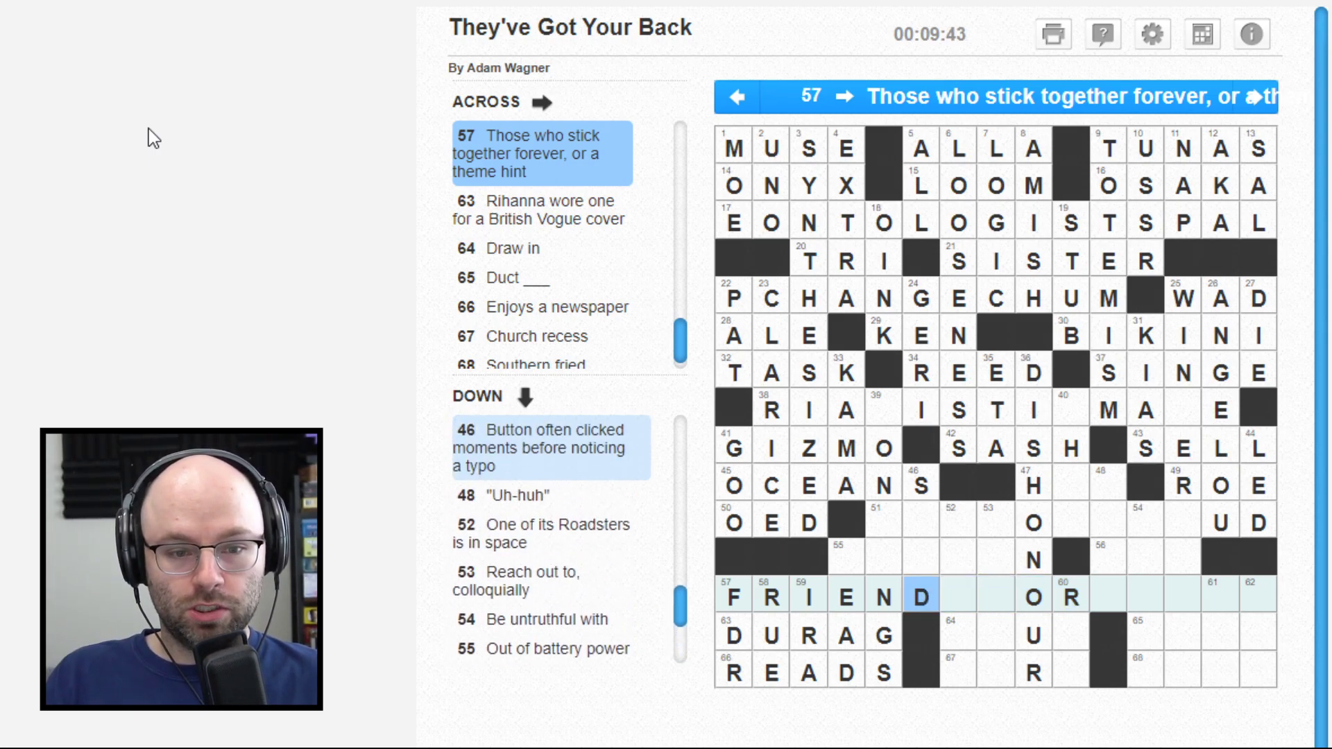
# Step: Enter EN in 46 Down for SEND and TESLA in 52 Down
pyautogui.press('Up')
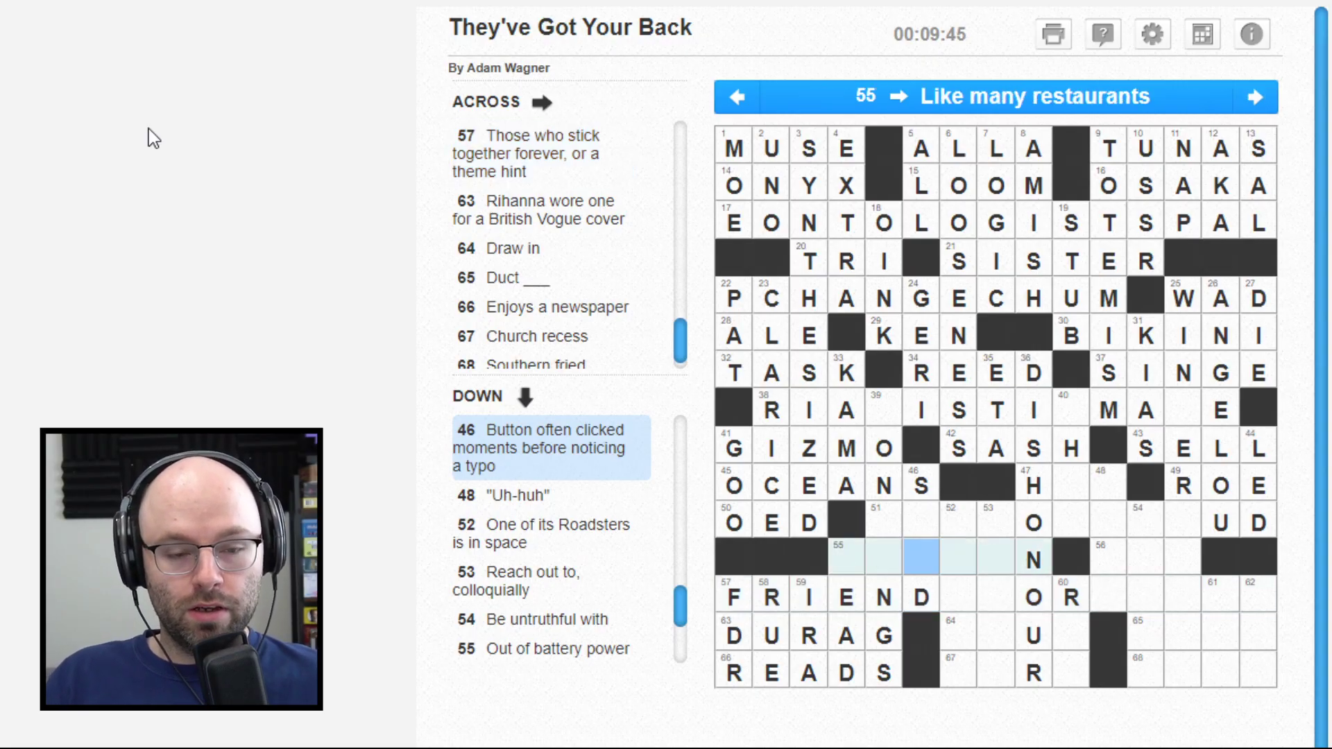
pyautogui.press('Up')
pyautogui.press('Up')
pyautogui.press('space')
pyautogui.write('e')
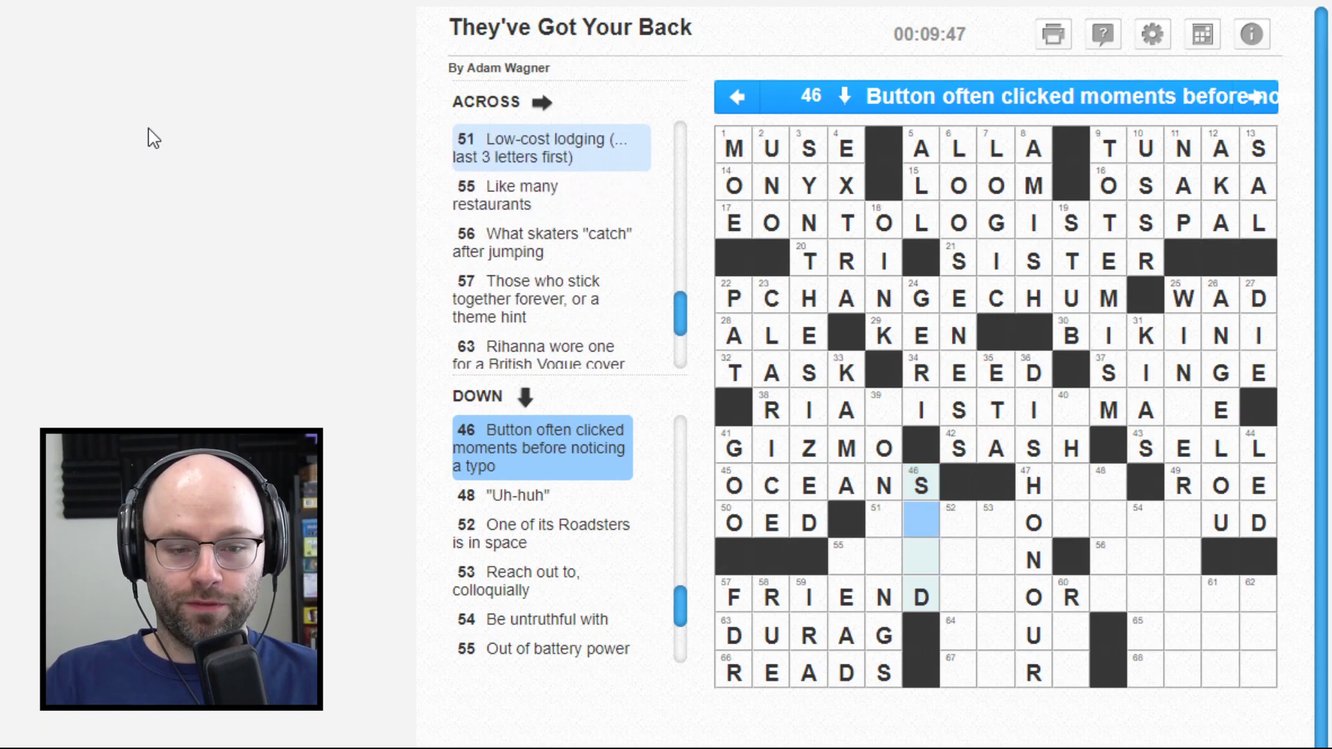
pyautogui.write('n')
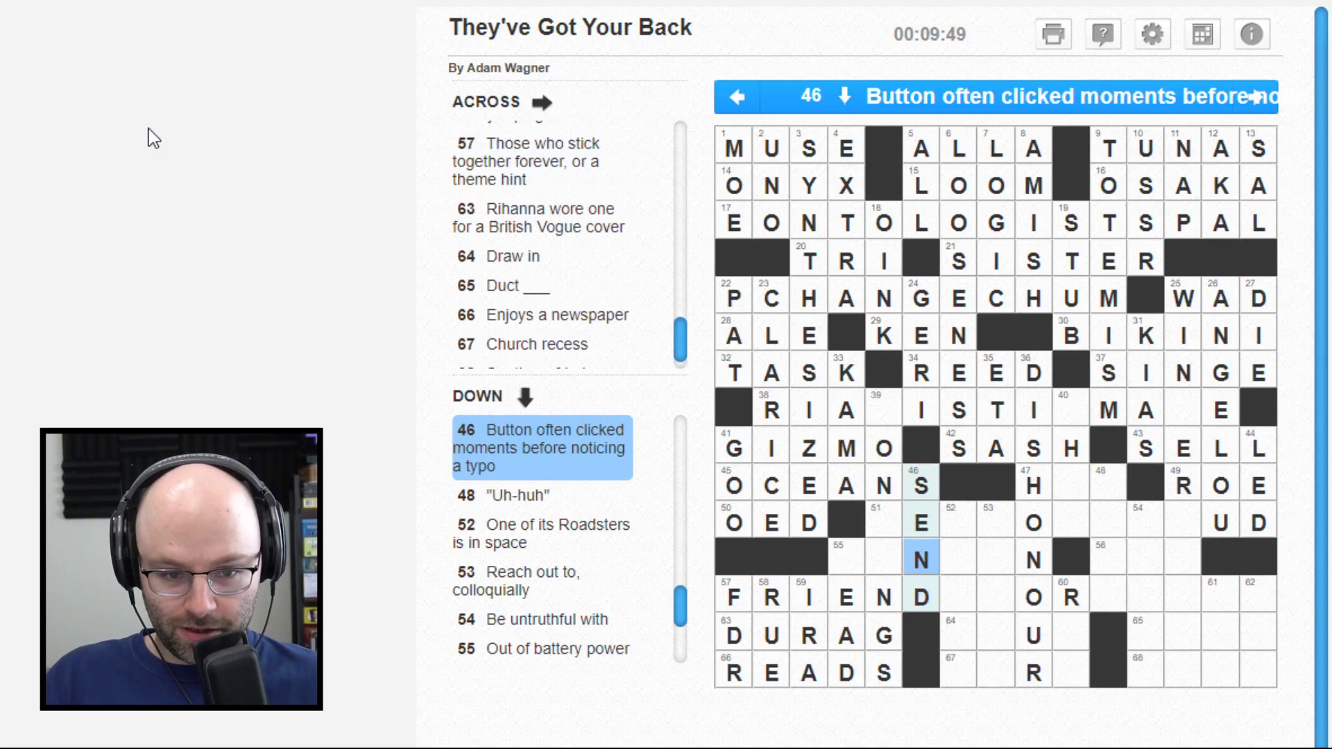
pyautogui.press('Right')
pyautogui.press('Up')
pyautogui.press('Up')
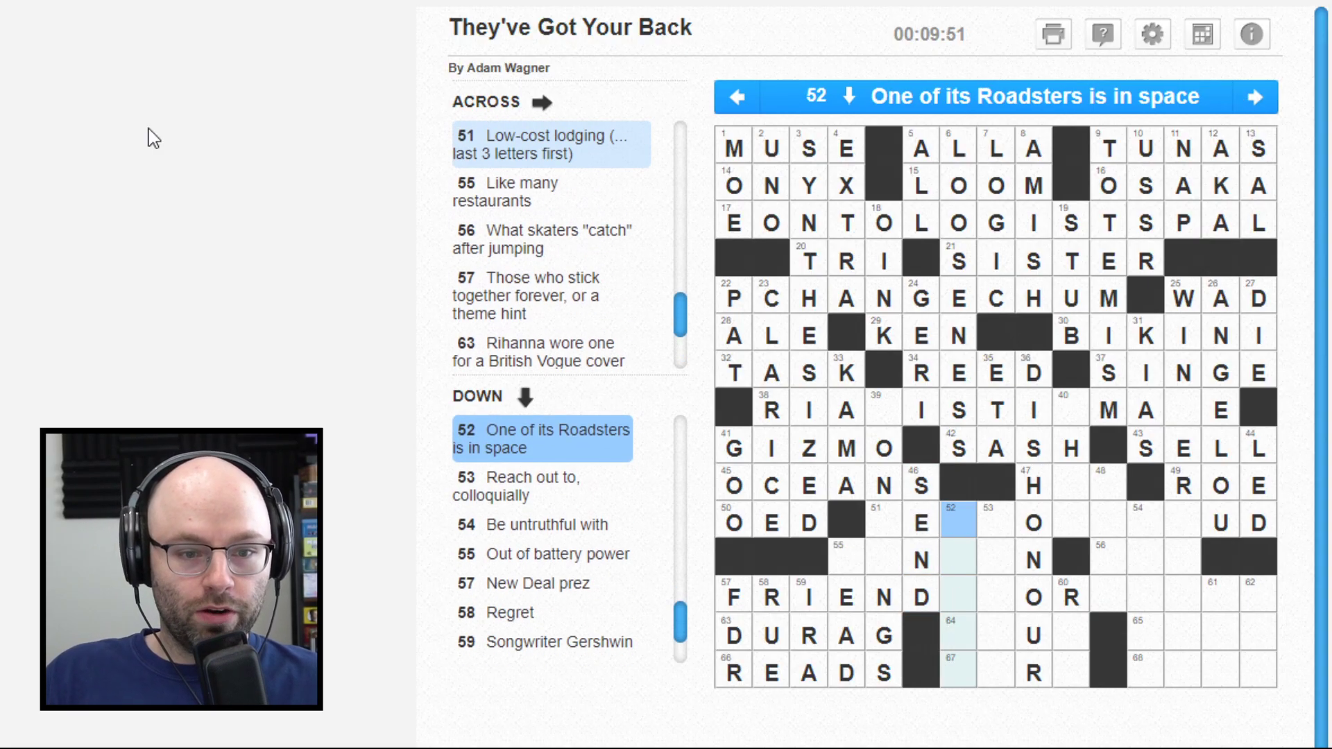
pyautogui.write('tesl')
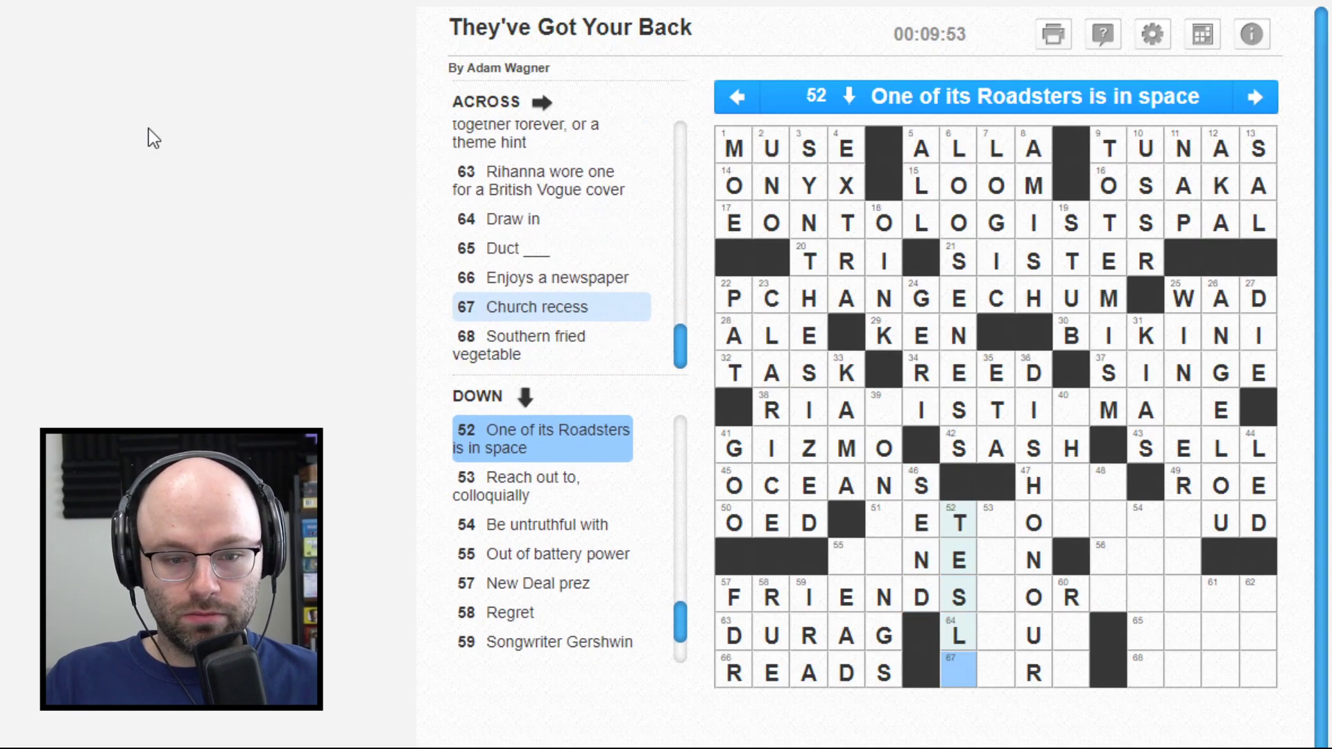
pyautogui.write('a')
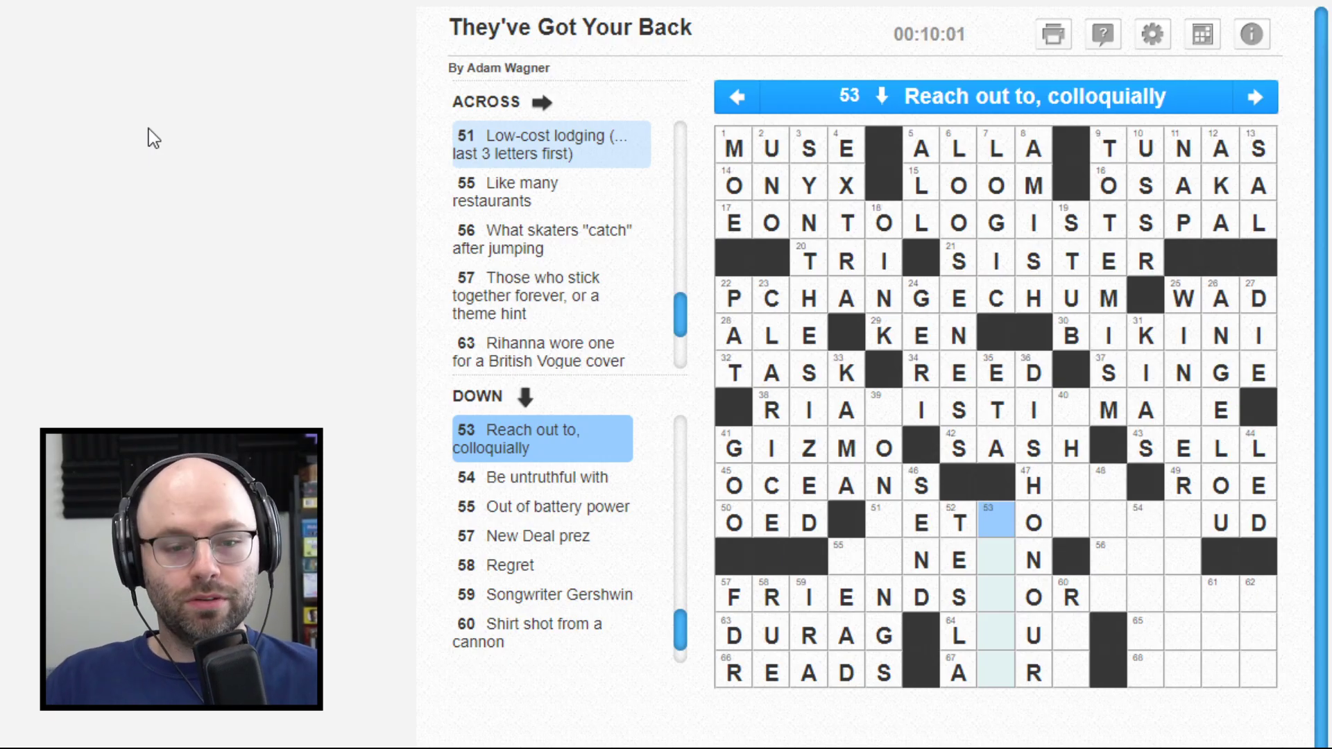
# Step: Fill D, I and I into 55 Across to make DINEIN
pyautogui.press('Down')
pyautogui.press('Left')
pyautogui.press('Left')
pyautogui.press('Left')
pyautogui.press('Left')
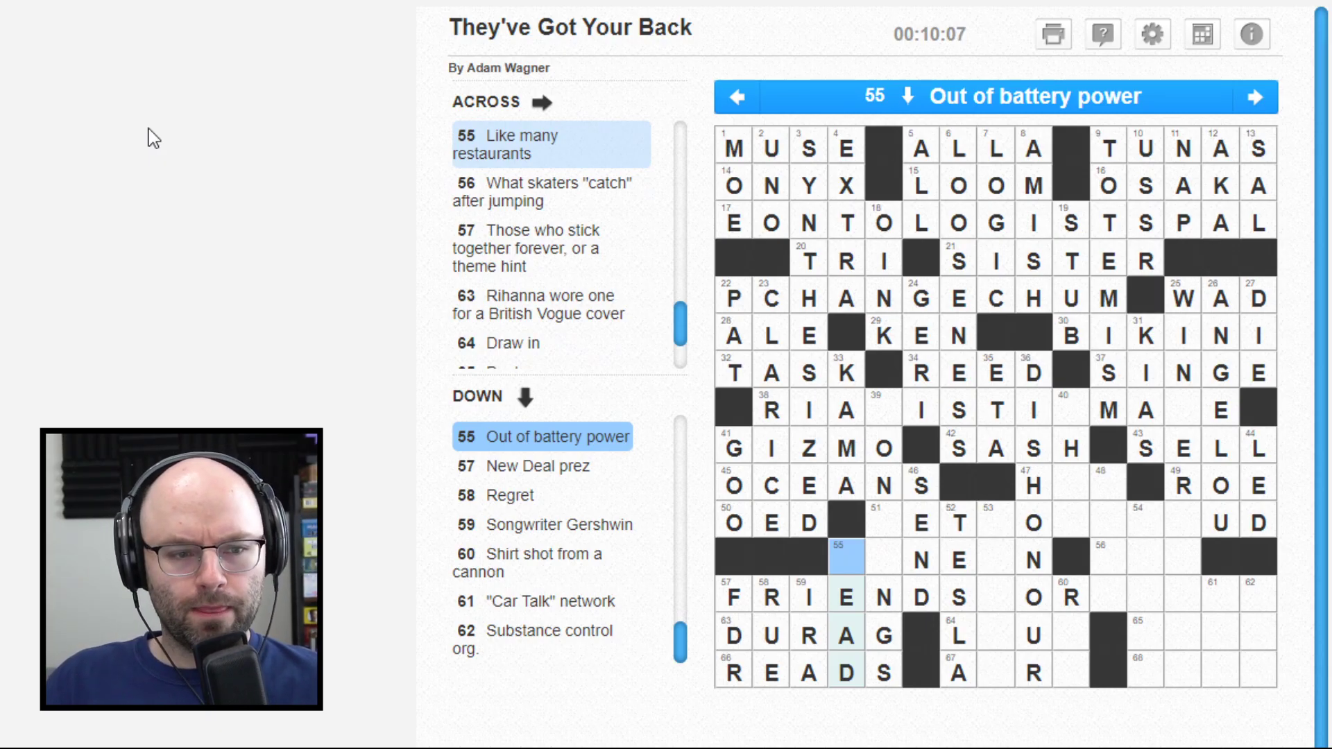
pyautogui.write('D')
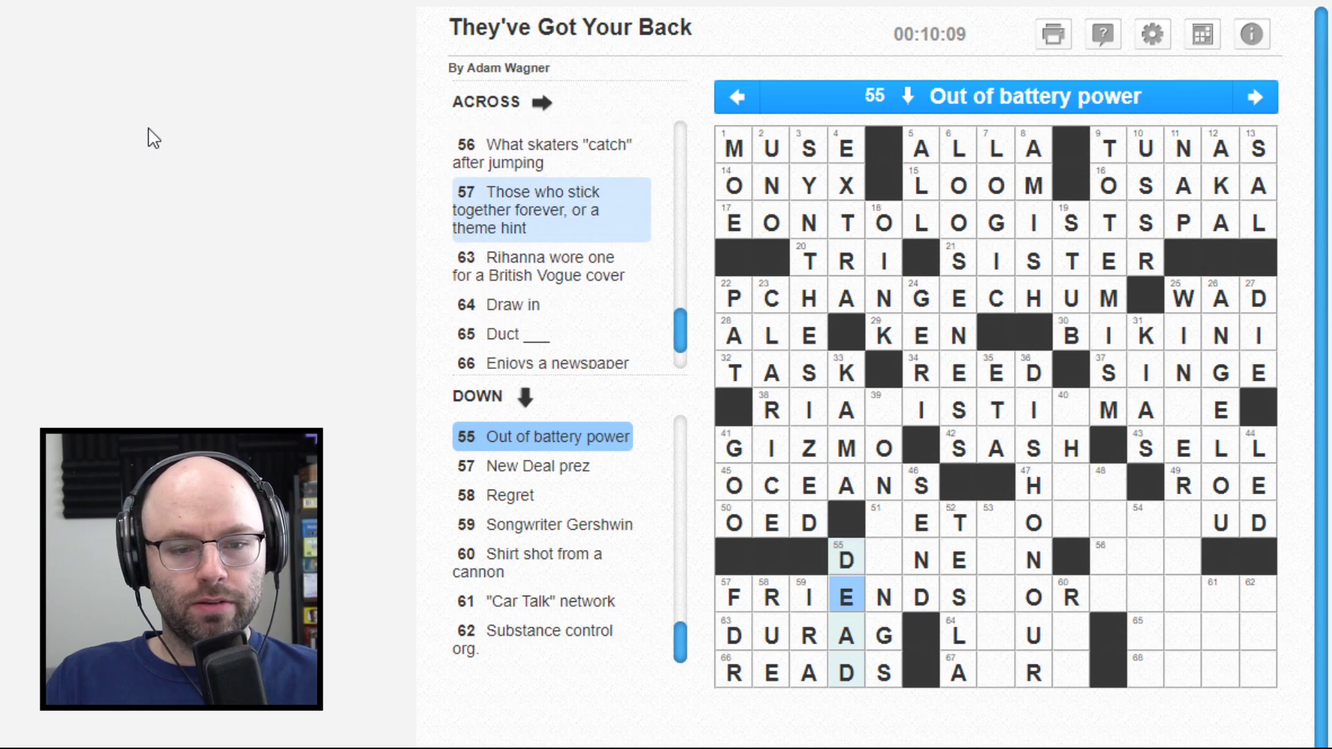
pyautogui.press('Up')
pyautogui.press('Right')
pyautogui.write('I')
pyautogui.press('Up')
pyautogui.press('Right')
pyautogui.press('Right')
pyautogui.press('Right')
pyautogui.write('I')
pyautogui.press('Left')
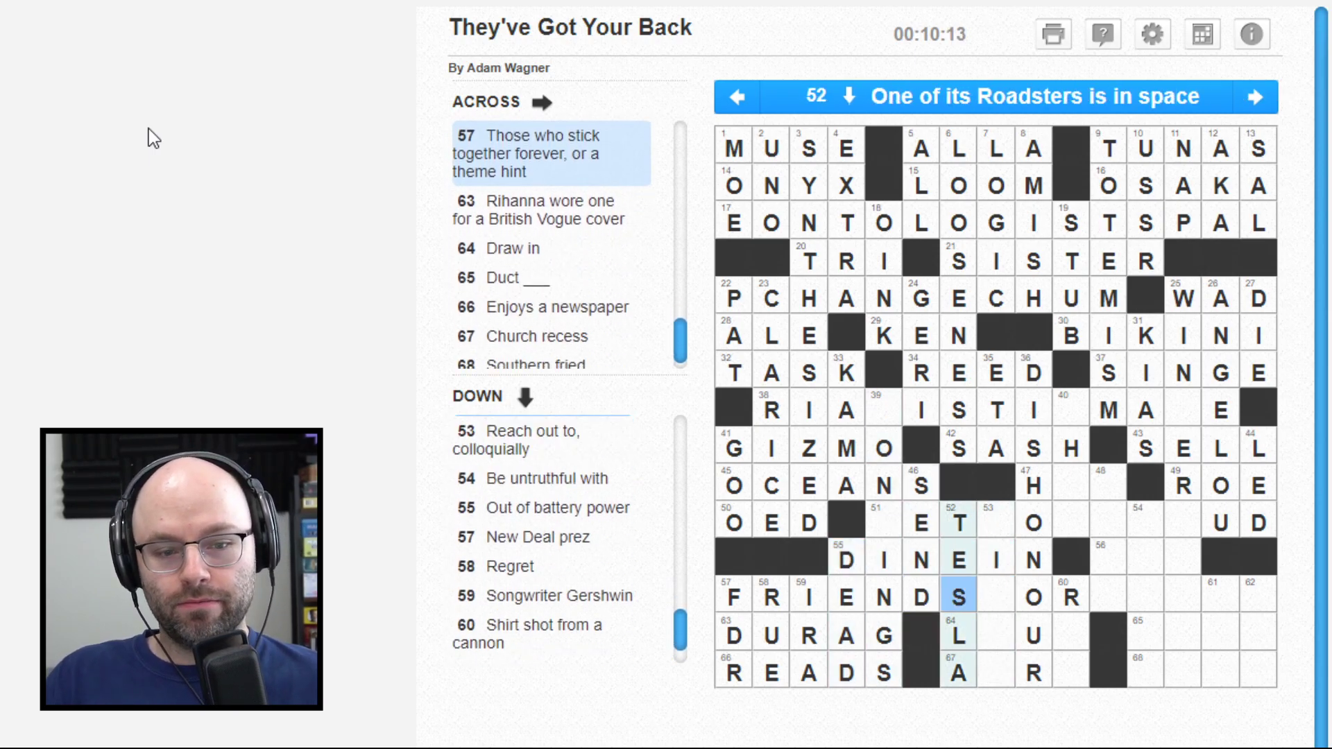
pyautogui.press('Left')
pyautogui.press('Left')
pyautogui.press('Up')
pyautogui.press('Up')
pyautogui.press('Up')
pyautogui.press('Up')
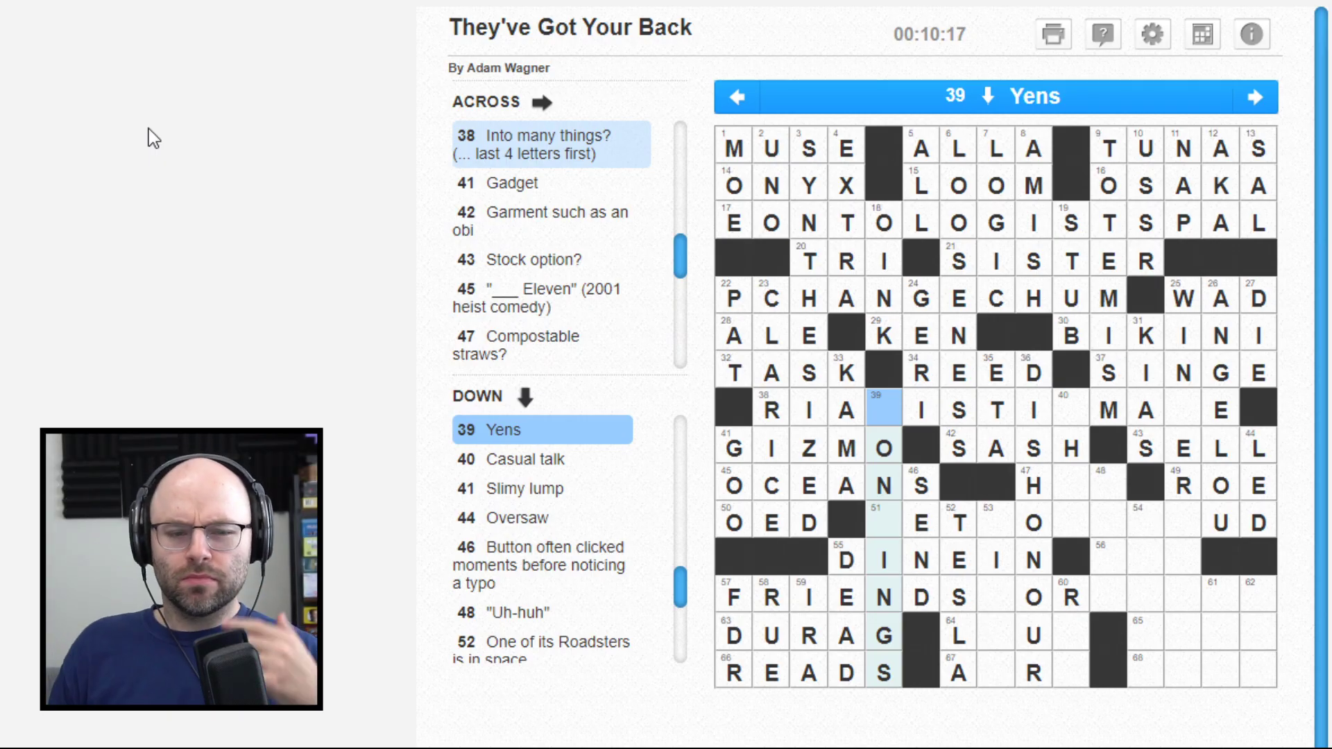
# Step: Enter R in 64 Across to make LURE
pyautogui.press('Down')
pyautogui.press('Down')
pyautogui.press('Down')
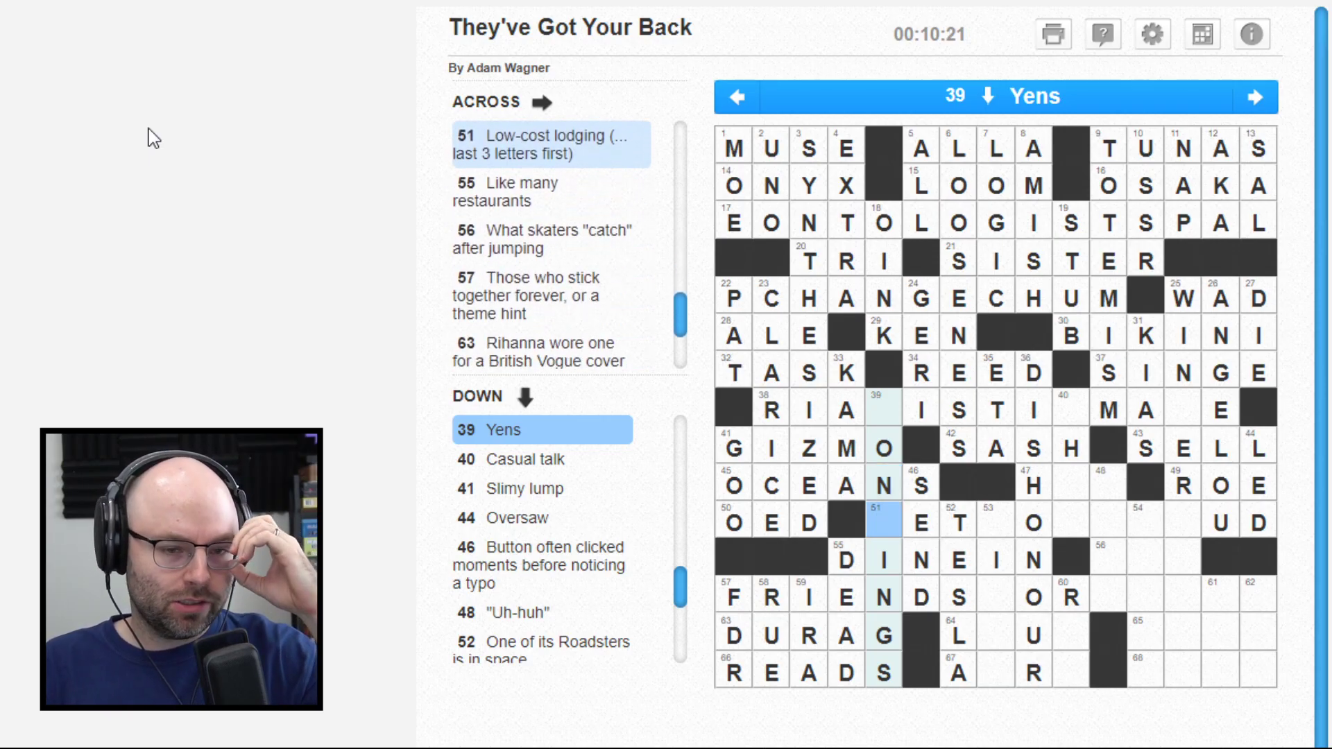
pyautogui.press('Tab')
pyautogui.press('Tab')
pyautogui.press('Down')
pyautogui.press('Down')
pyautogui.press('Down')
pyautogui.press('Left')
pyautogui.press('Down')
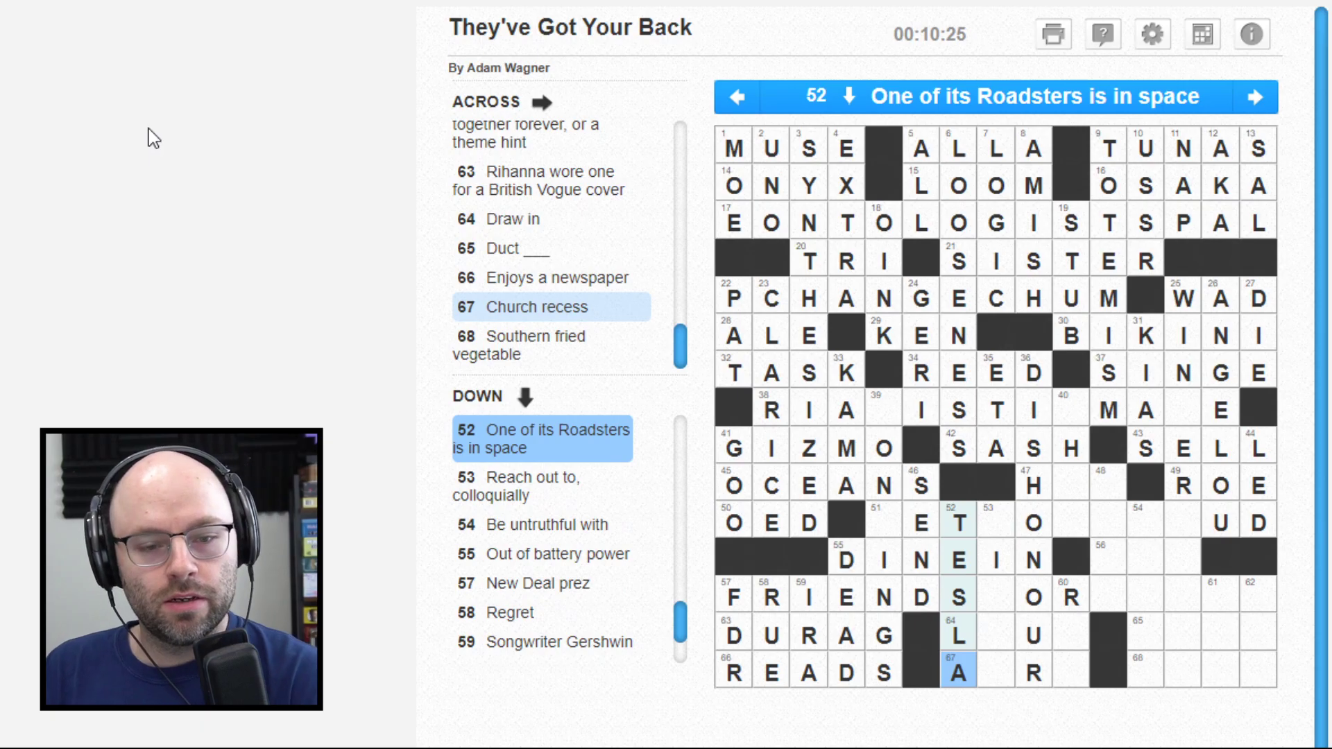
pyautogui.press('Right')
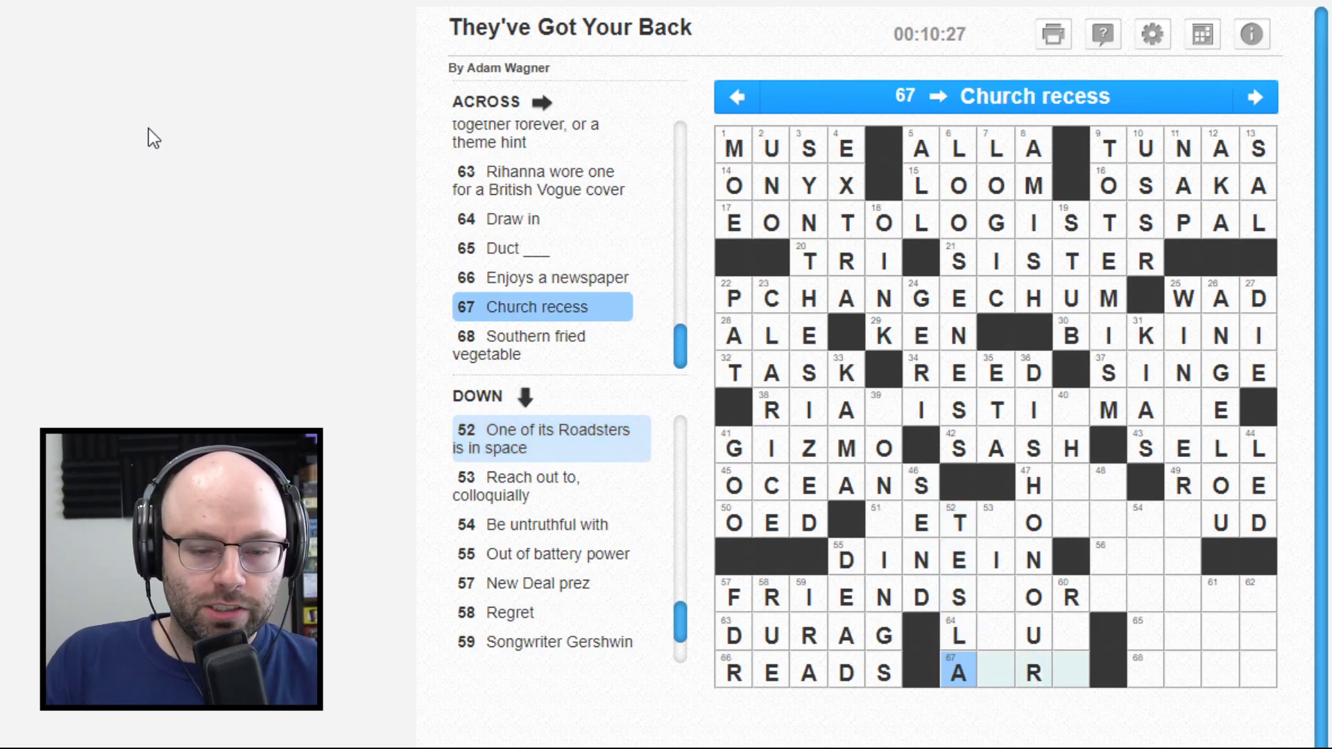
pyautogui.press('Right')
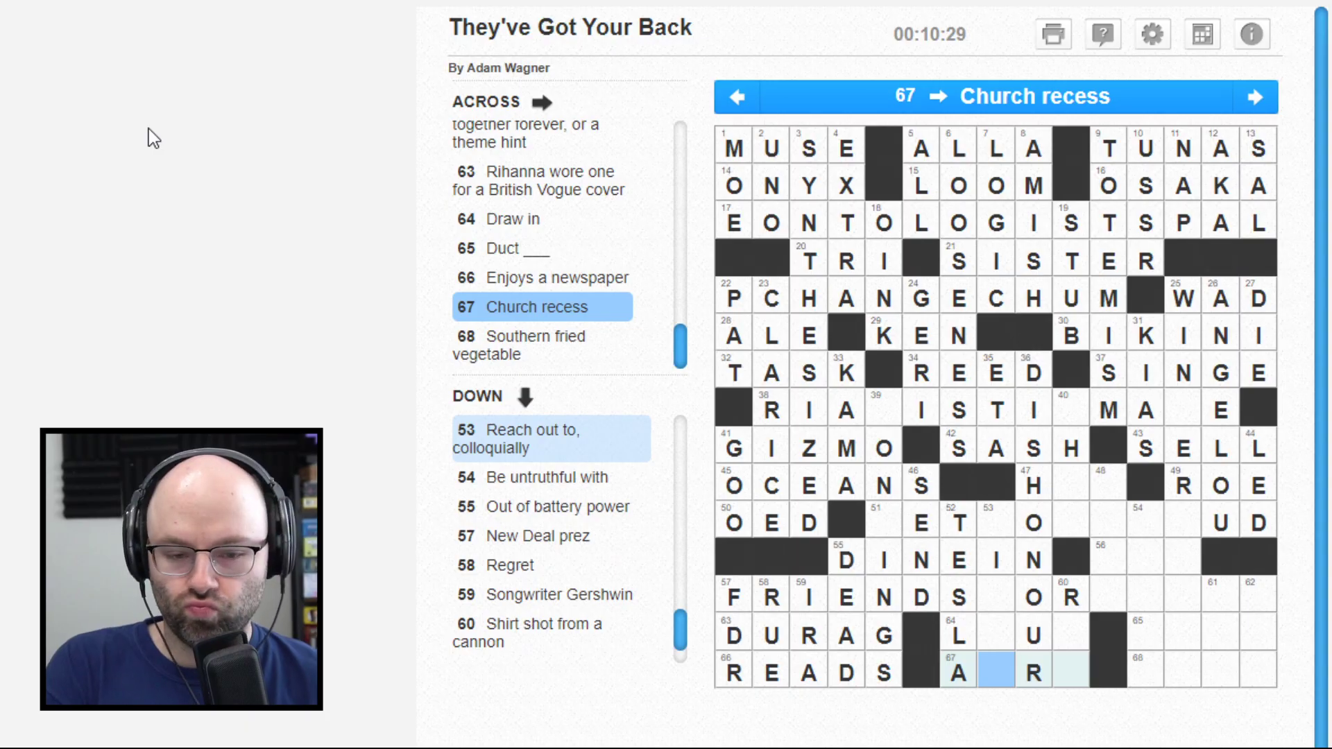
pyautogui.press('Up')
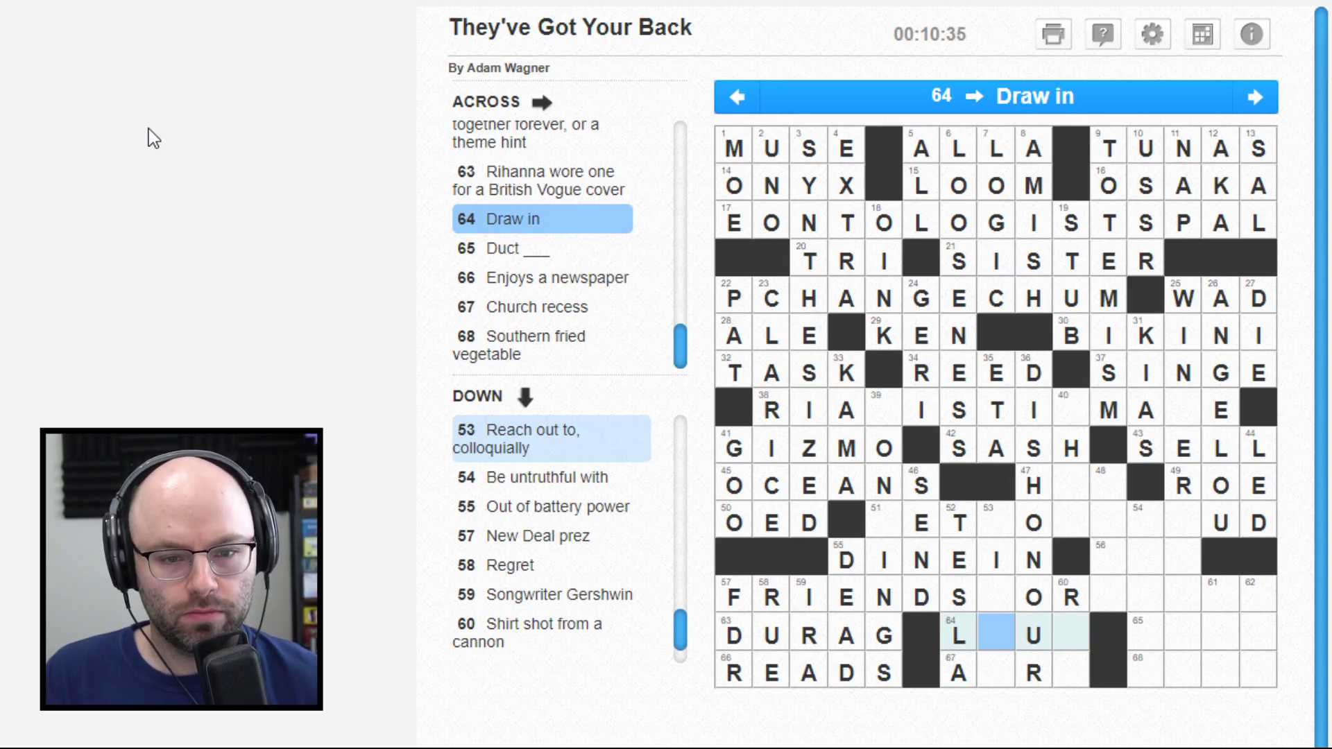
pyautogui.write('r')
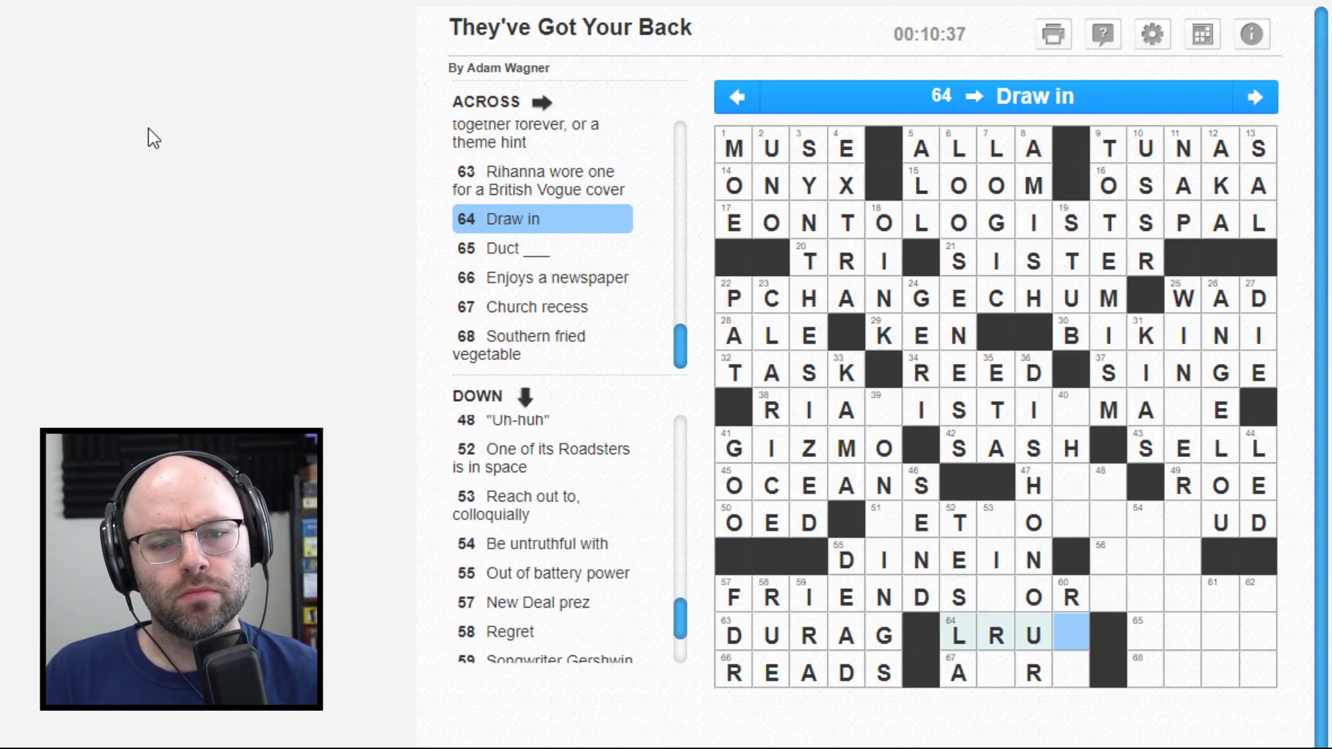
pyautogui.write('ure')
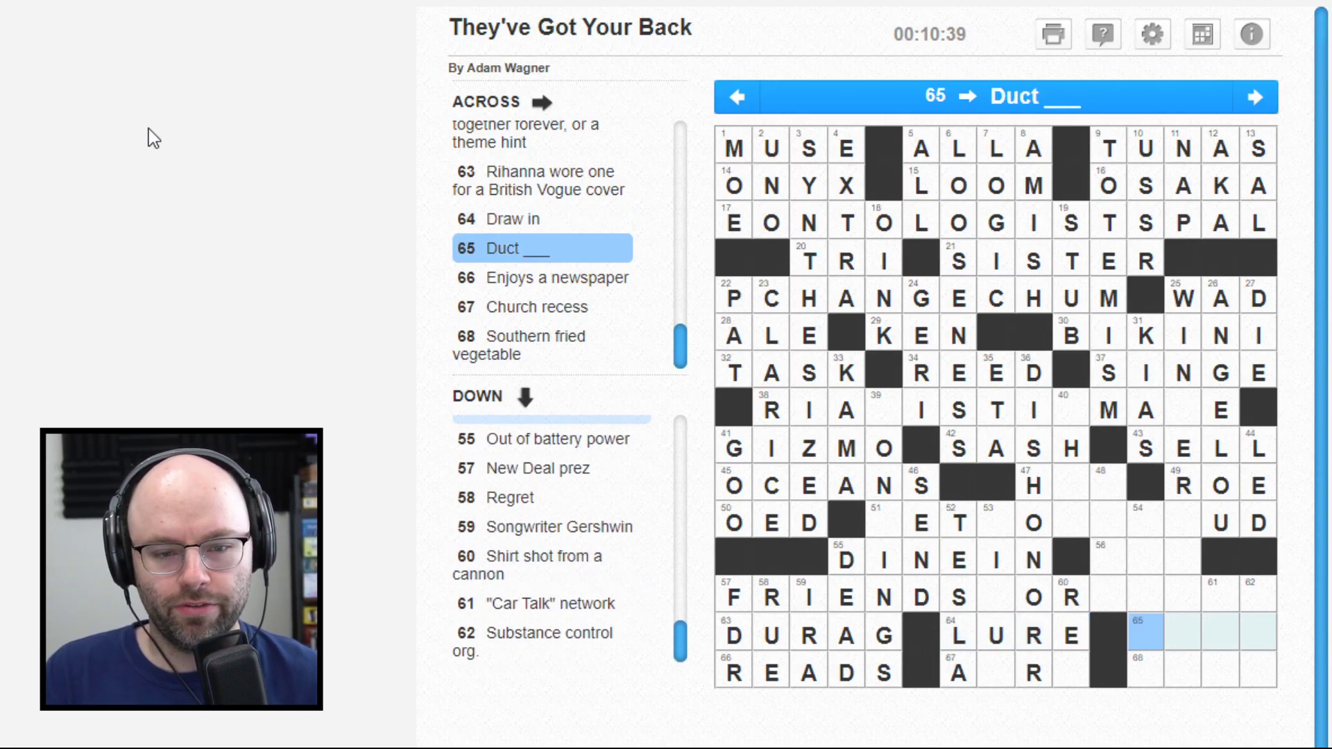
# Step: Change the R in 67 Across to S
pyautogui.press('Down')
pyautogui.press('Left')
pyautogui.press('Left')
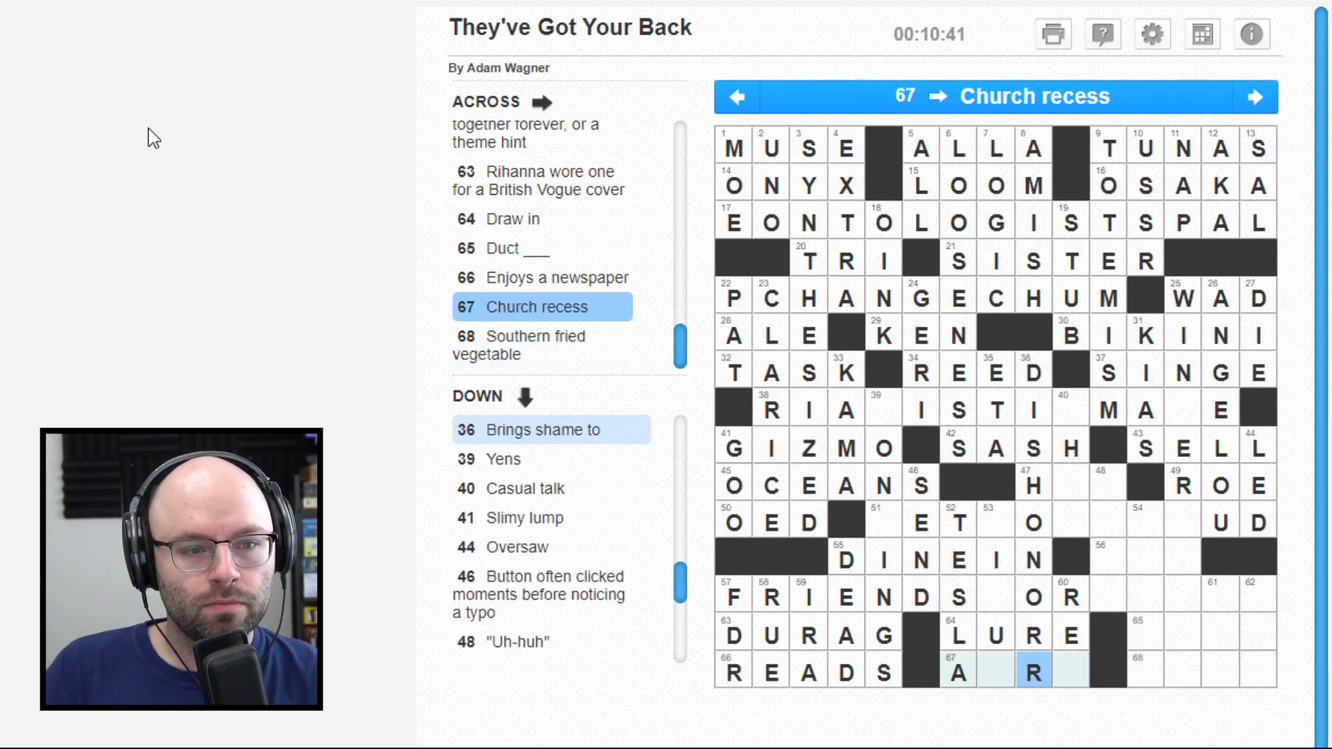
pyautogui.write('s')
pyautogui.press('Up')
pyautogui.press('Up')
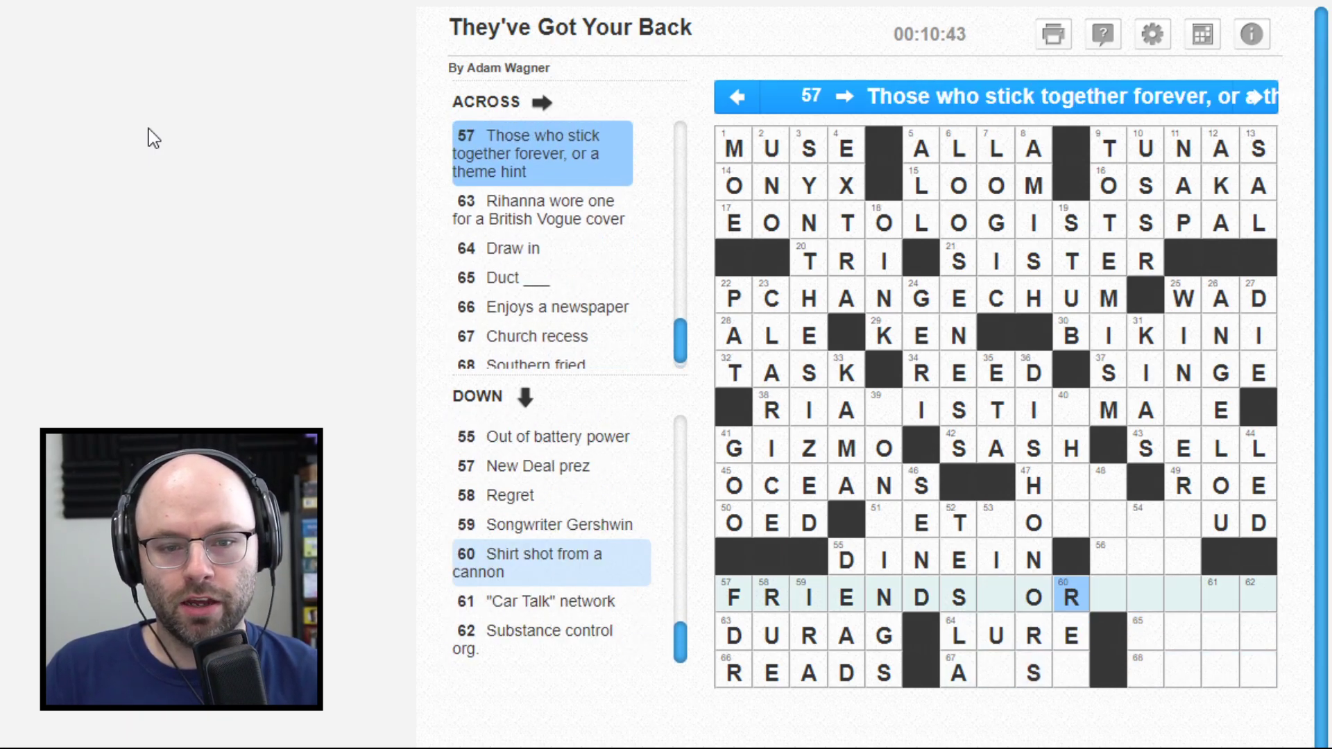
# Step: Delete the R from cell 60
pyautogui.press('Left')
pyautogui.press('Down')
pyautogui.press('Down')
pyautogui.press('Left')
pyautogui.press('Left')
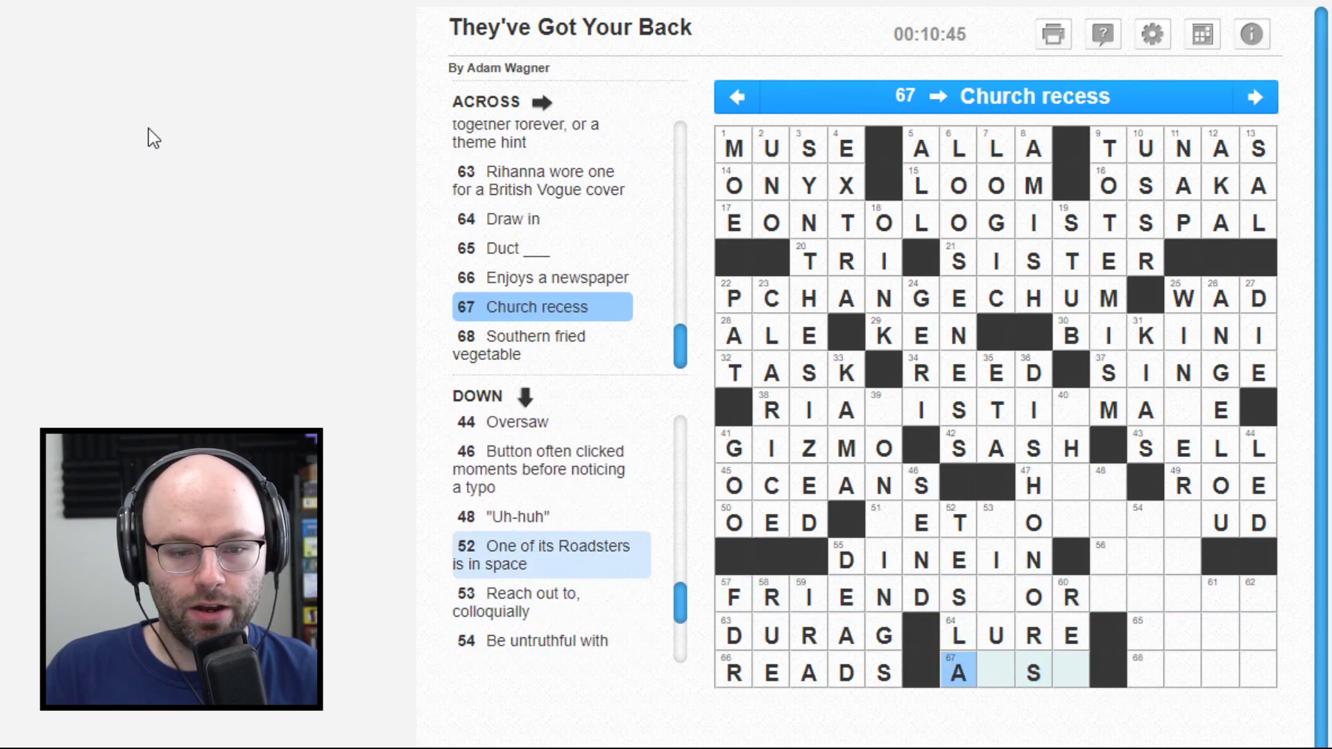
pyautogui.press('Right')
pyautogui.press('Right')
pyautogui.press('Right')
pyautogui.press('Up')
pyautogui.press('Left')
pyautogui.press('Left')
pyautogui.press('Left')
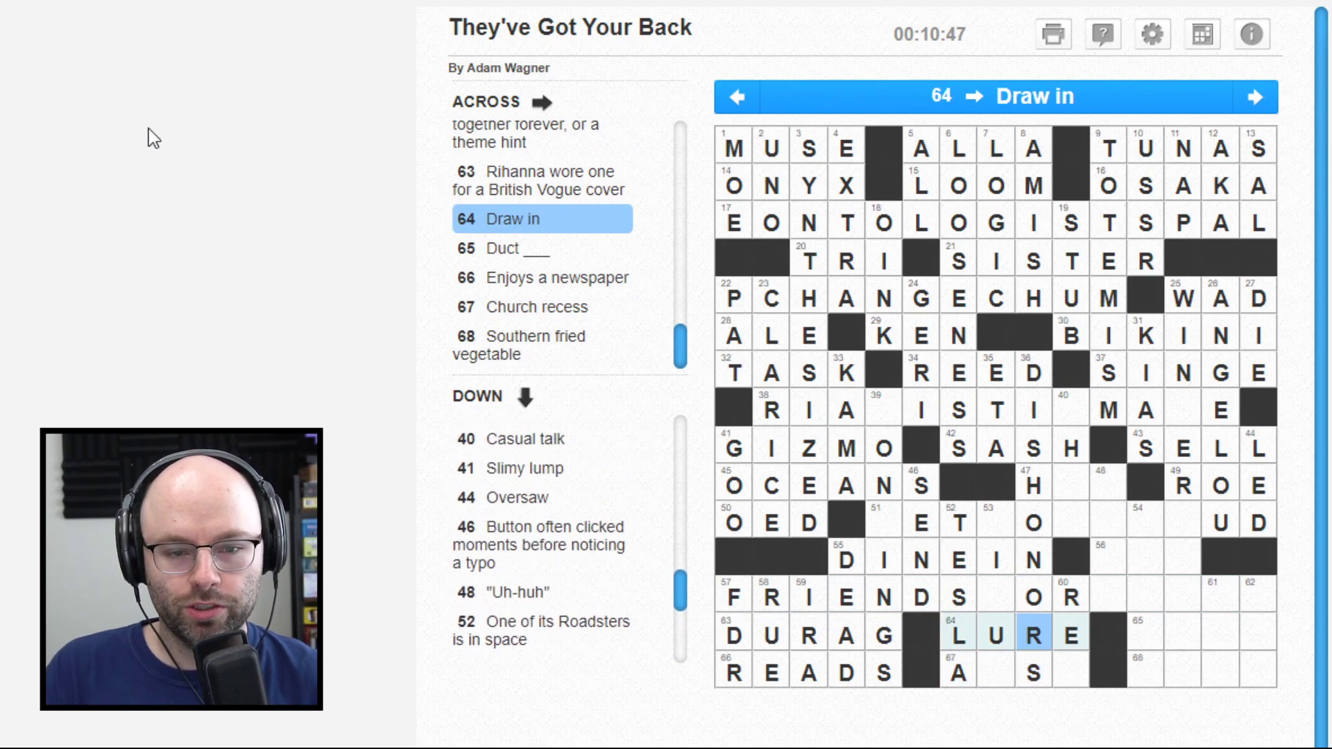
pyautogui.press('Up')
pyautogui.press('Right')
pyautogui.press('Right')
pyautogui.press('Right')
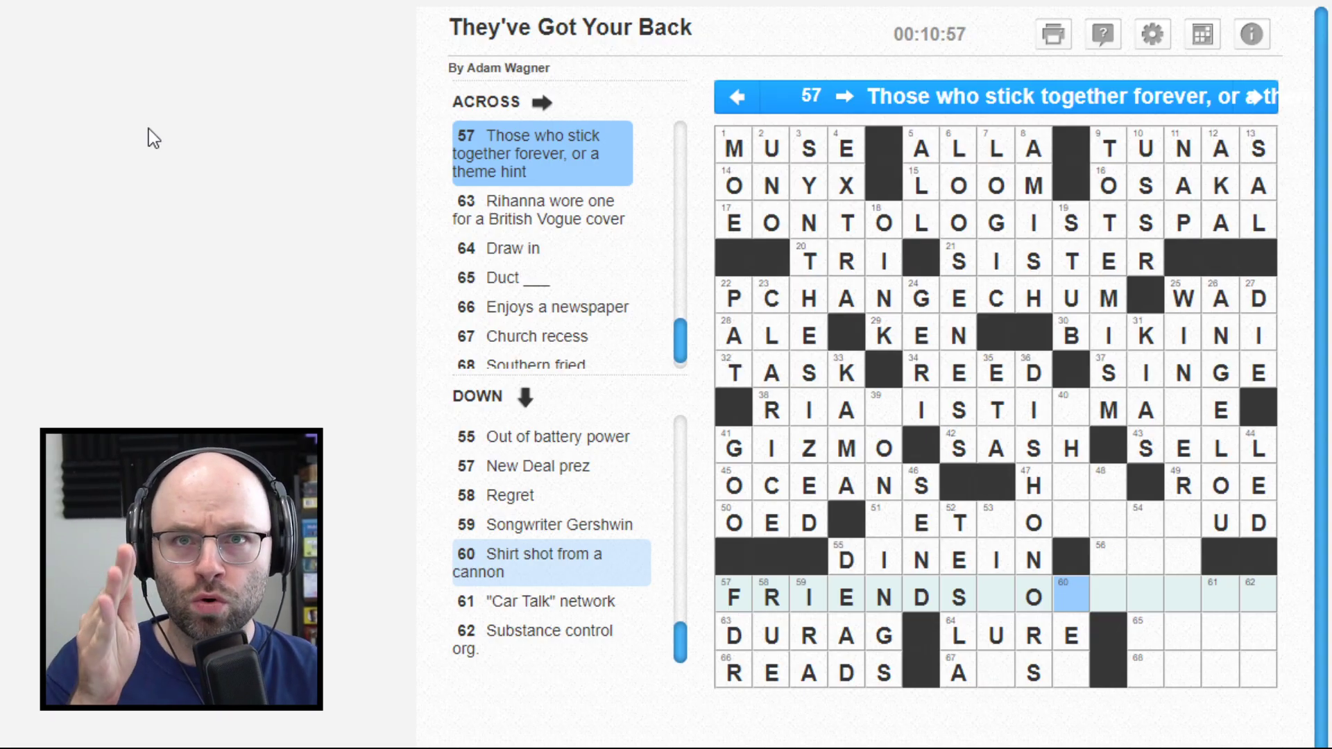
# Step: Check the crossings, then enter T in cell 60 and E at the end of 67 Across
pyautogui.press('Down')
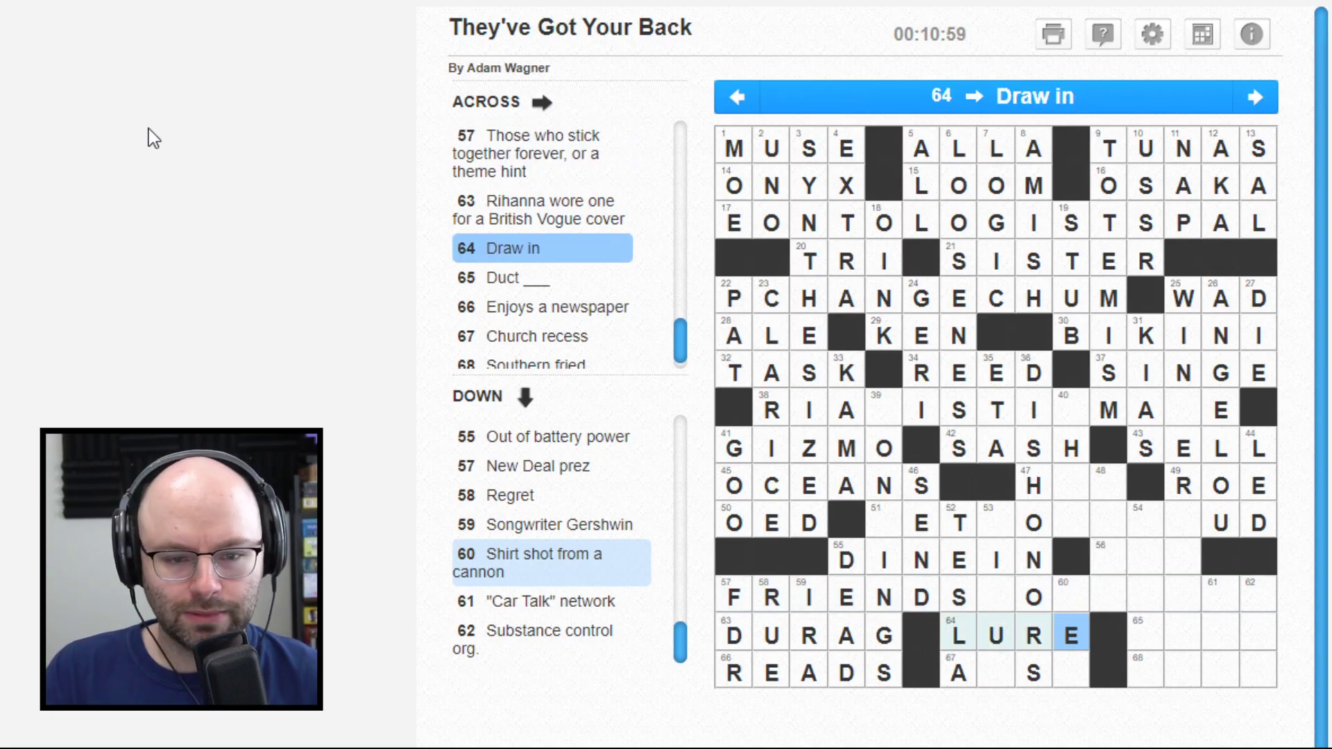
pyautogui.press('Up')
pyautogui.press('Left')
pyautogui.press('Down')
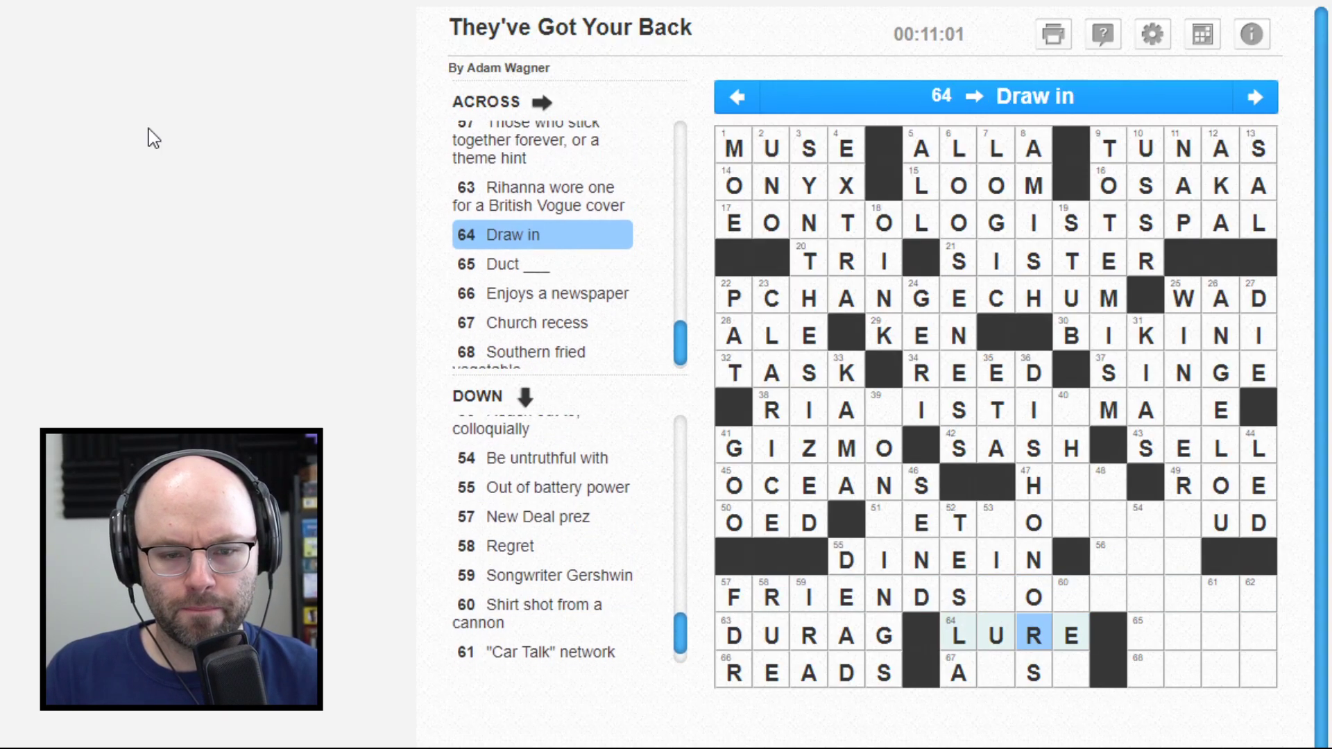
pyautogui.press('Down')
pyautogui.press('Up')
pyautogui.press('Up')
pyautogui.press('Up')
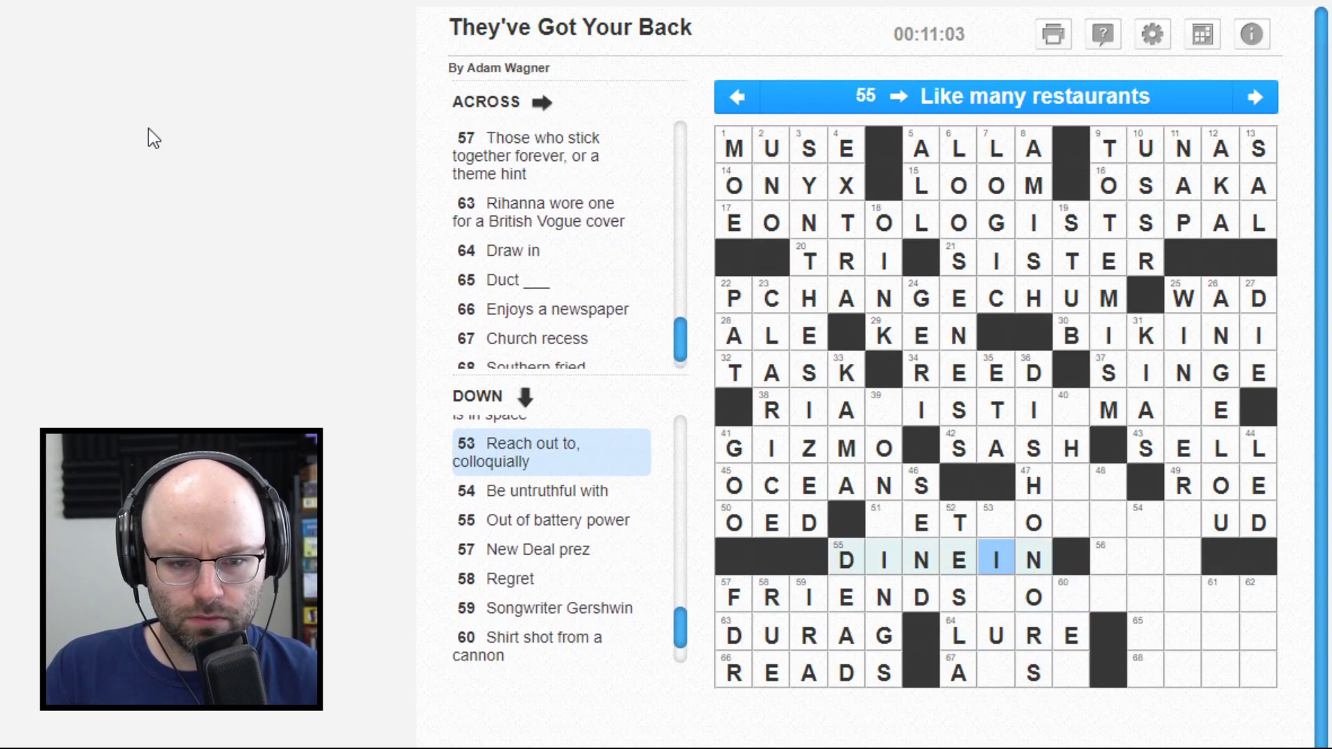
pyautogui.press('Up')
pyautogui.press('Down')
pyautogui.press('Down')
pyautogui.press('Right')
pyautogui.write('T')
pyautogui.press('Up')
pyautogui.press('Up')
pyautogui.press('Up')
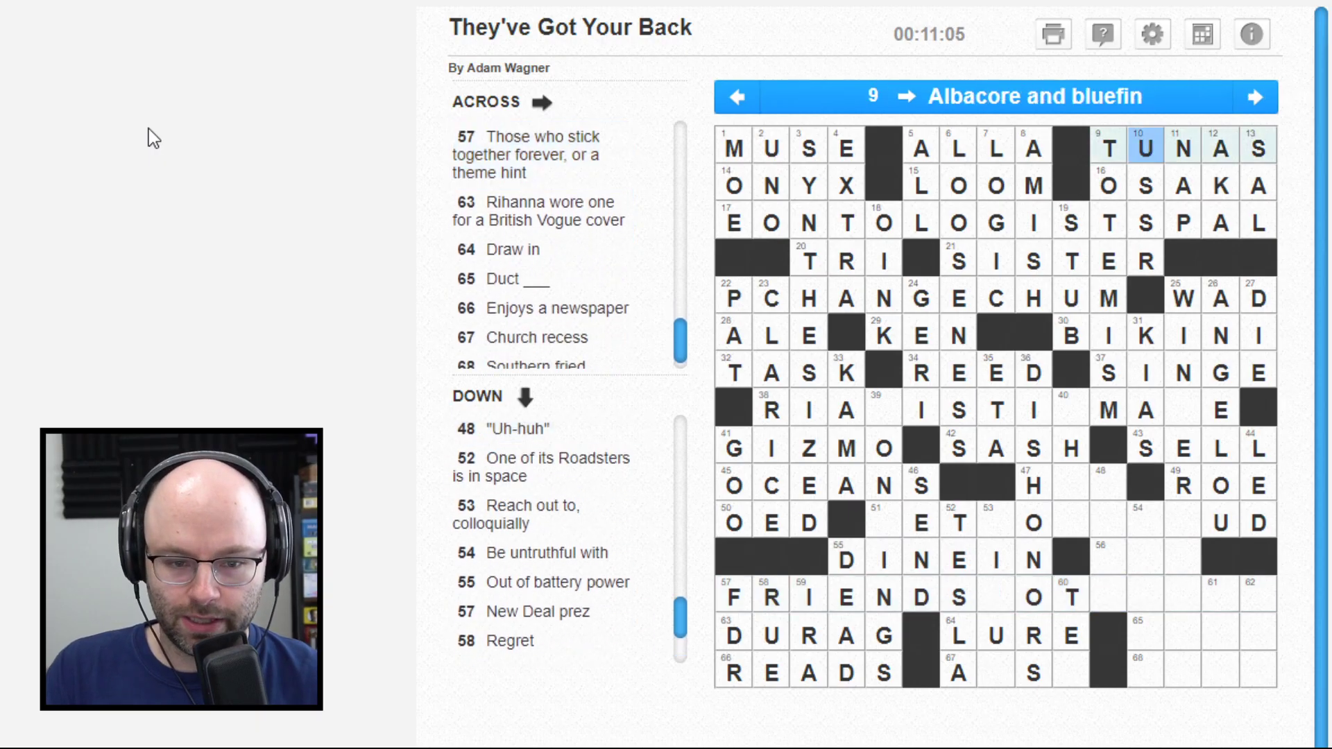
pyautogui.press('Up')
pyautogui.press('Up')
pyautogui.press('Up')
pyautogui.press('Right')
pyautogui.write('E')
pyautogui.press('Left')
pyautogui.press('Left')
pyautogui.press('Left')
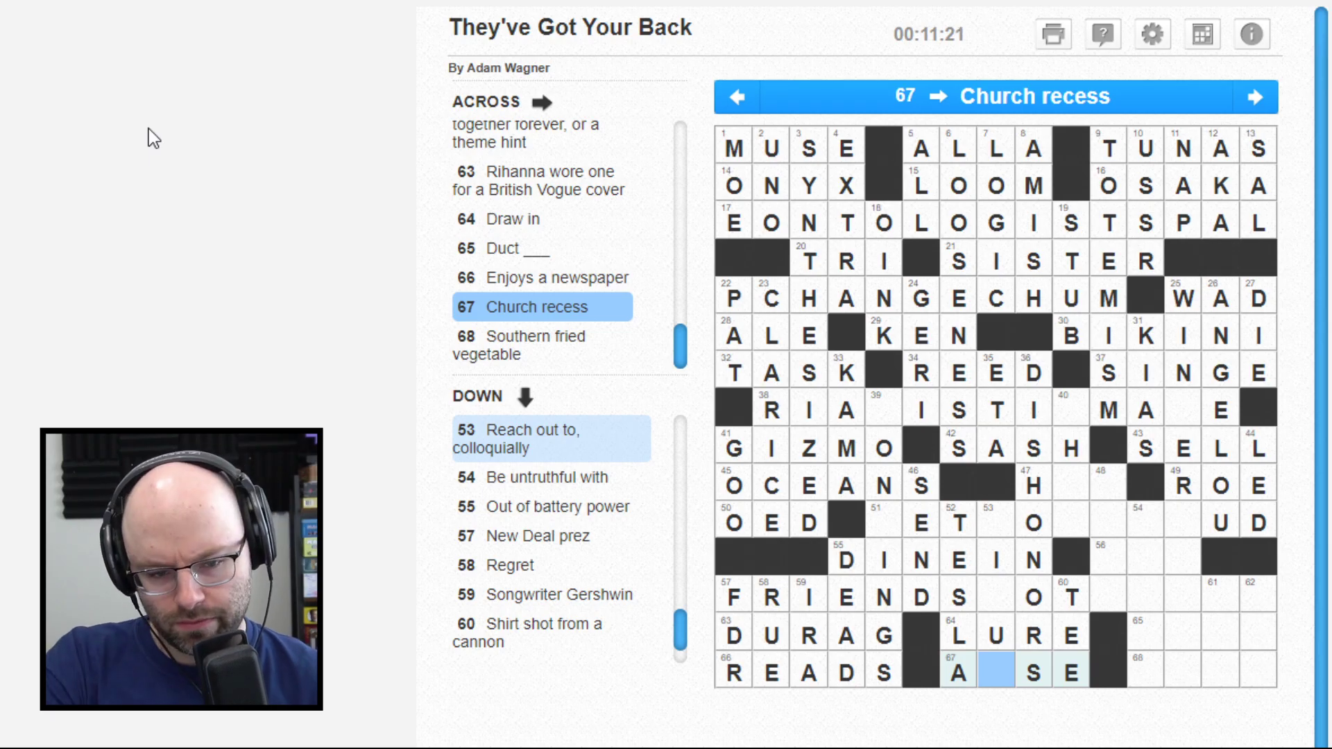
# Step: Erase the H at cell 53 and add G, M, E, L, B to finish GETMOTELBUD
pyautogui.press('Up')
pyautogui.press('Up')
pyautogui.press('Up')
pyautogui.press('Up')
pyautogui.write('h')
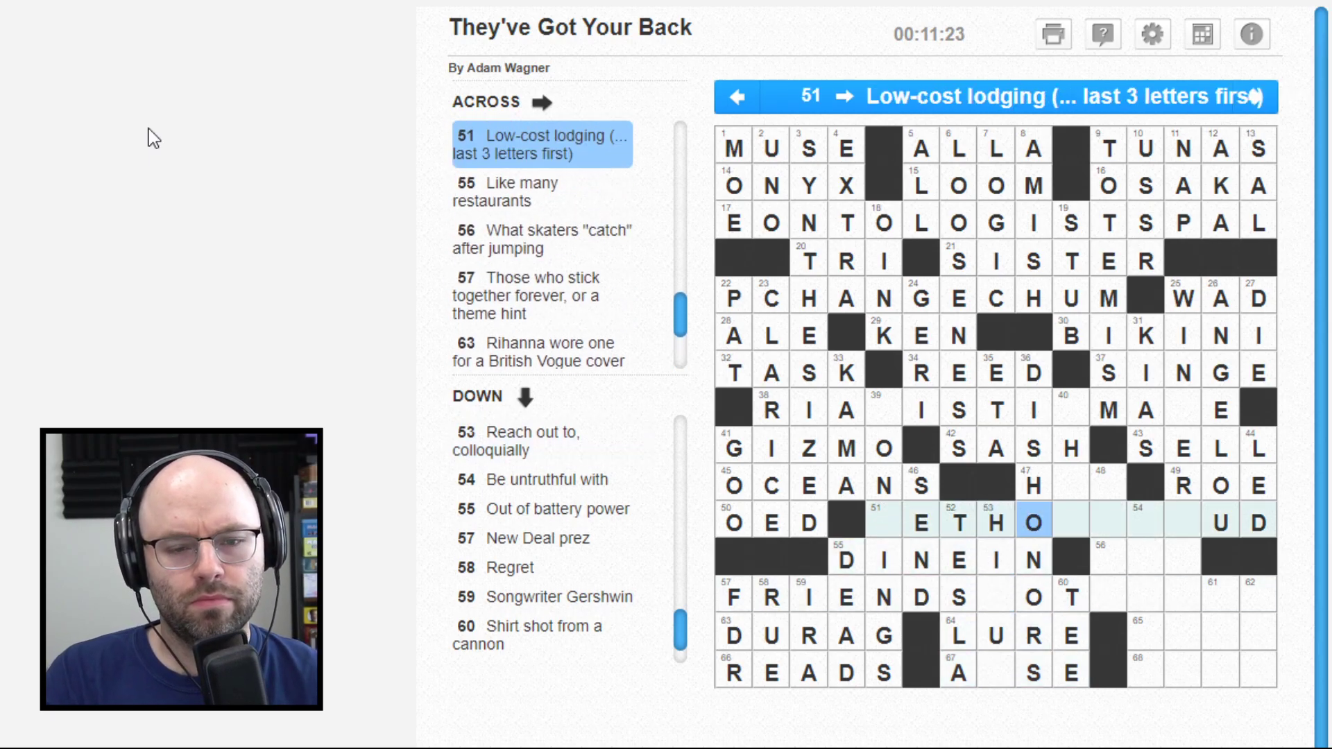
pyautogui.press('Tab')
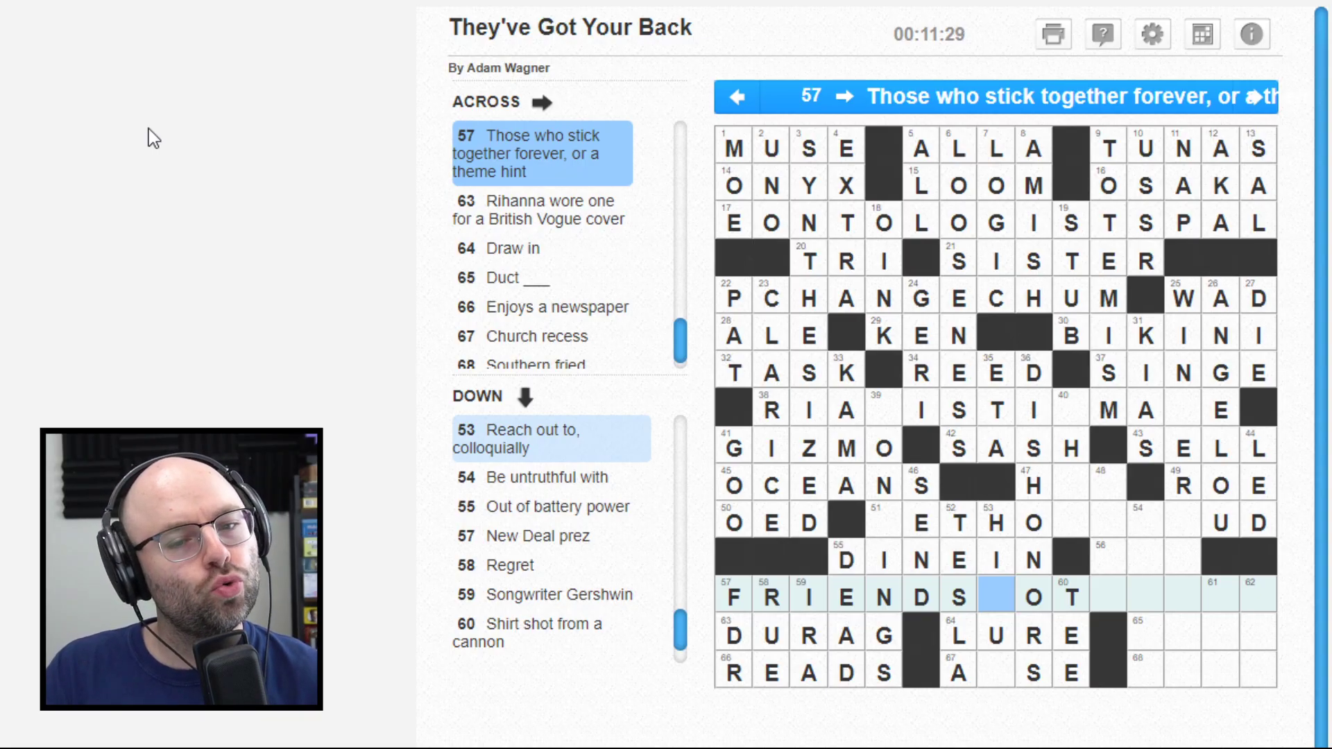
pyautogui.press('Up')
pyautogui.press('Up')
pyautogui.press('BackSpace')
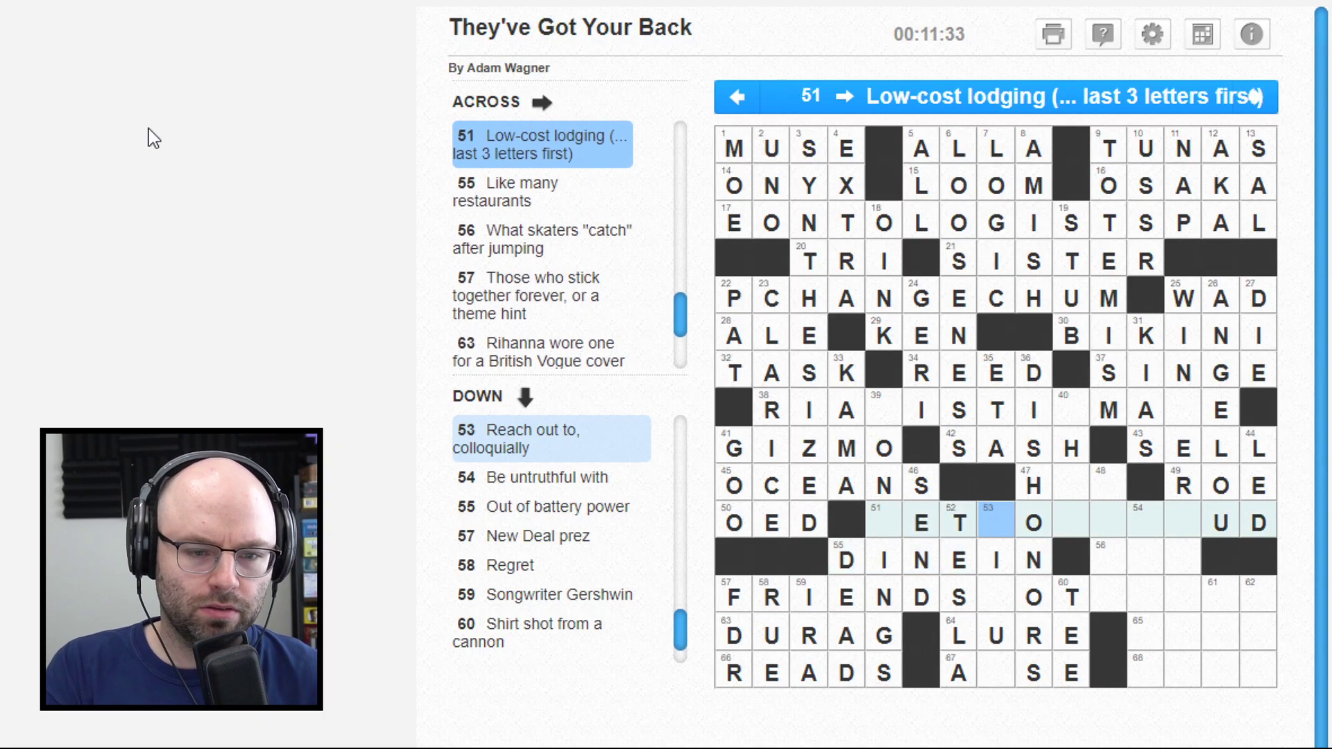
pyautogui.write('H')
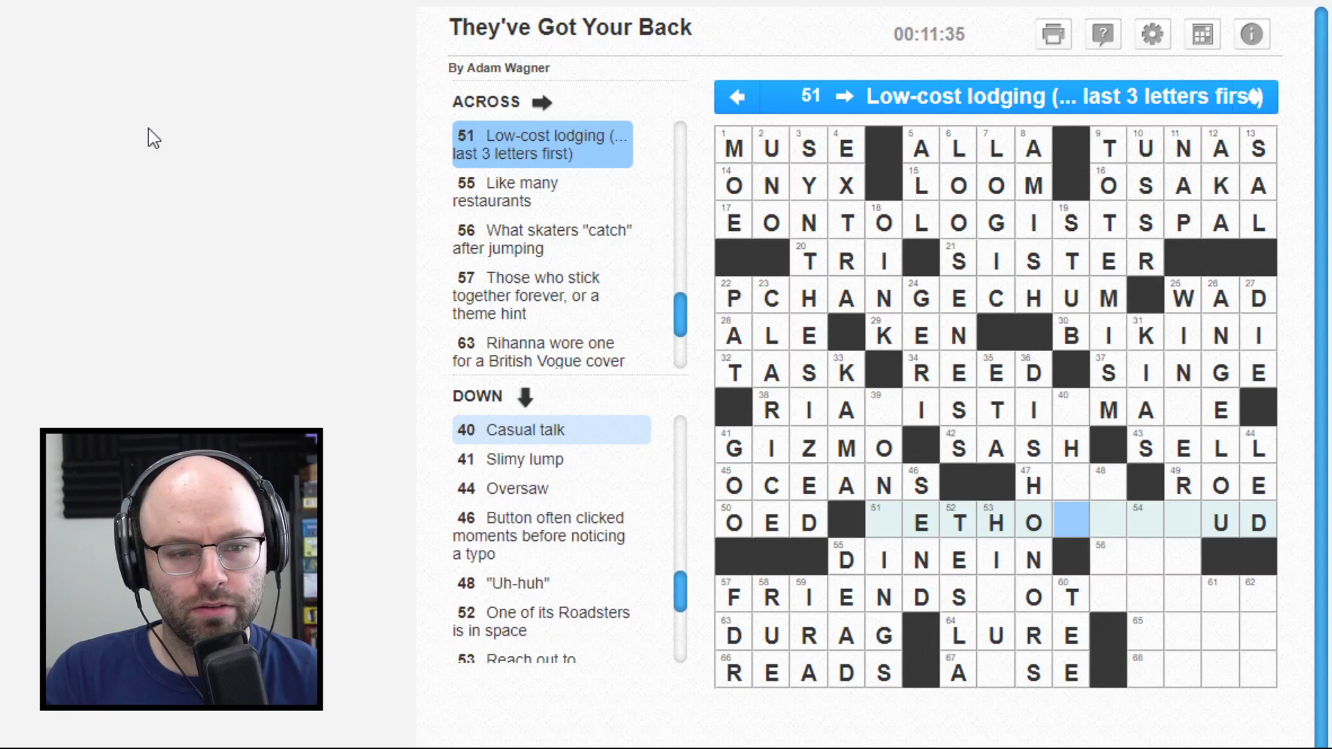
pyautogui.press('Left')
pyautogui.press('Left')
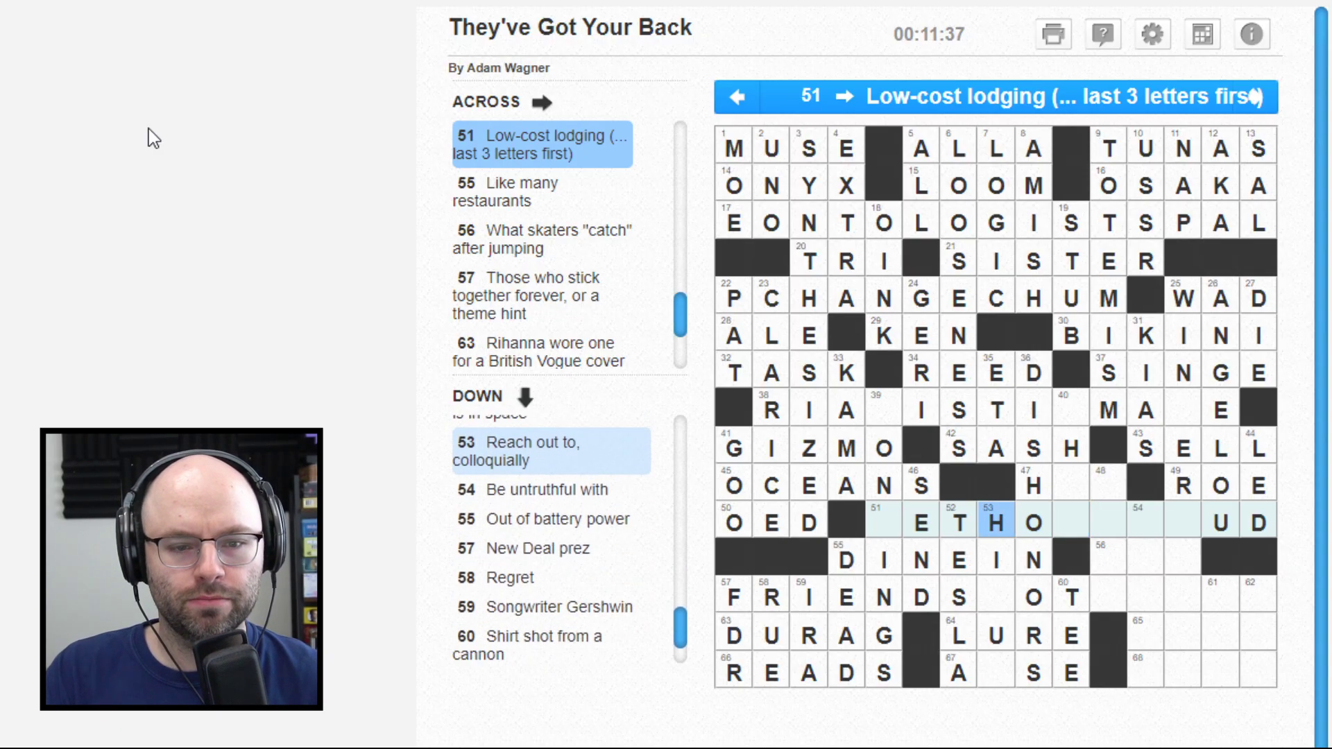
pyautogui.press('BackSpace')
pyautogui.press('Right')
pyautogui.press('Right')
pyautogui.press('Right')
pyautogui.press('Right')
pyautogui.press('Right')
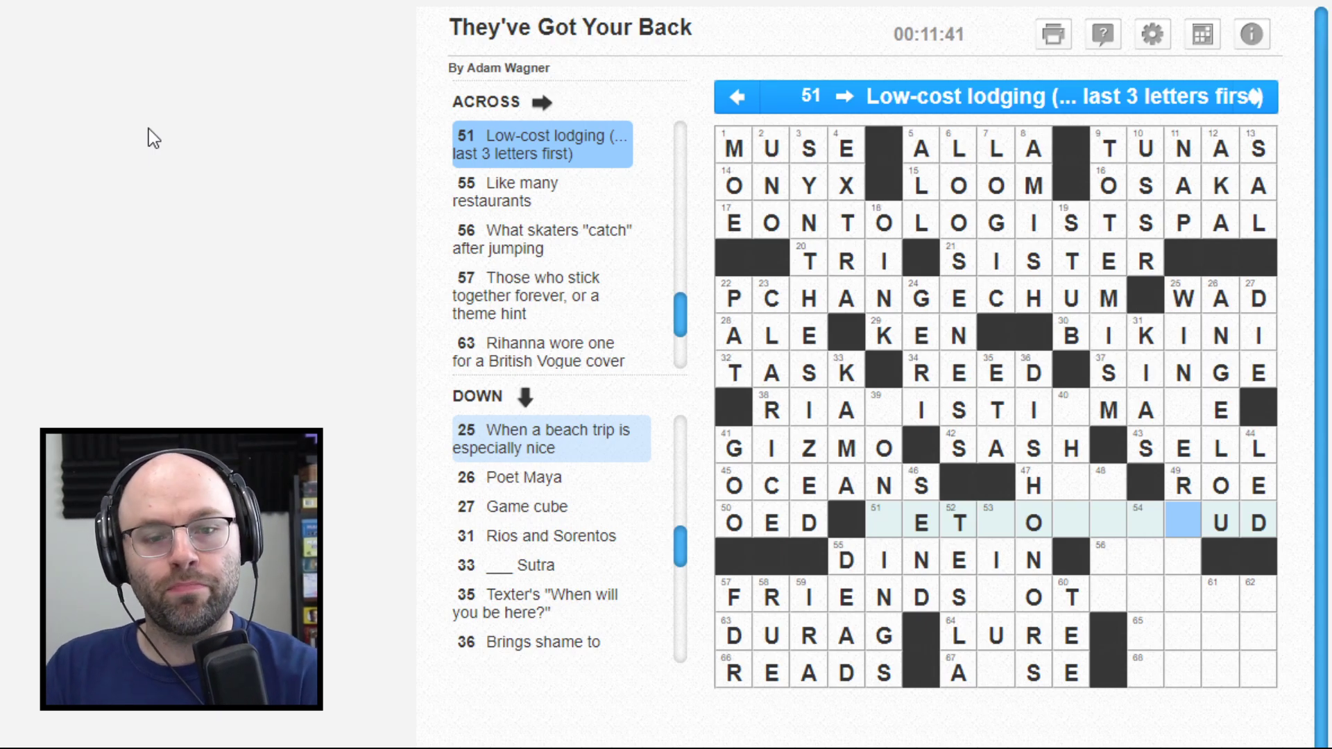
pyautogui.write('b')
pyautogui.press('Left')
pyautogui.press('Left')
pyautogui.press('Left')
pyautogui.press('Left')
pyautogui.press('Left')
pyautogui.press('Left')
pyautogui.write('gtmtel')
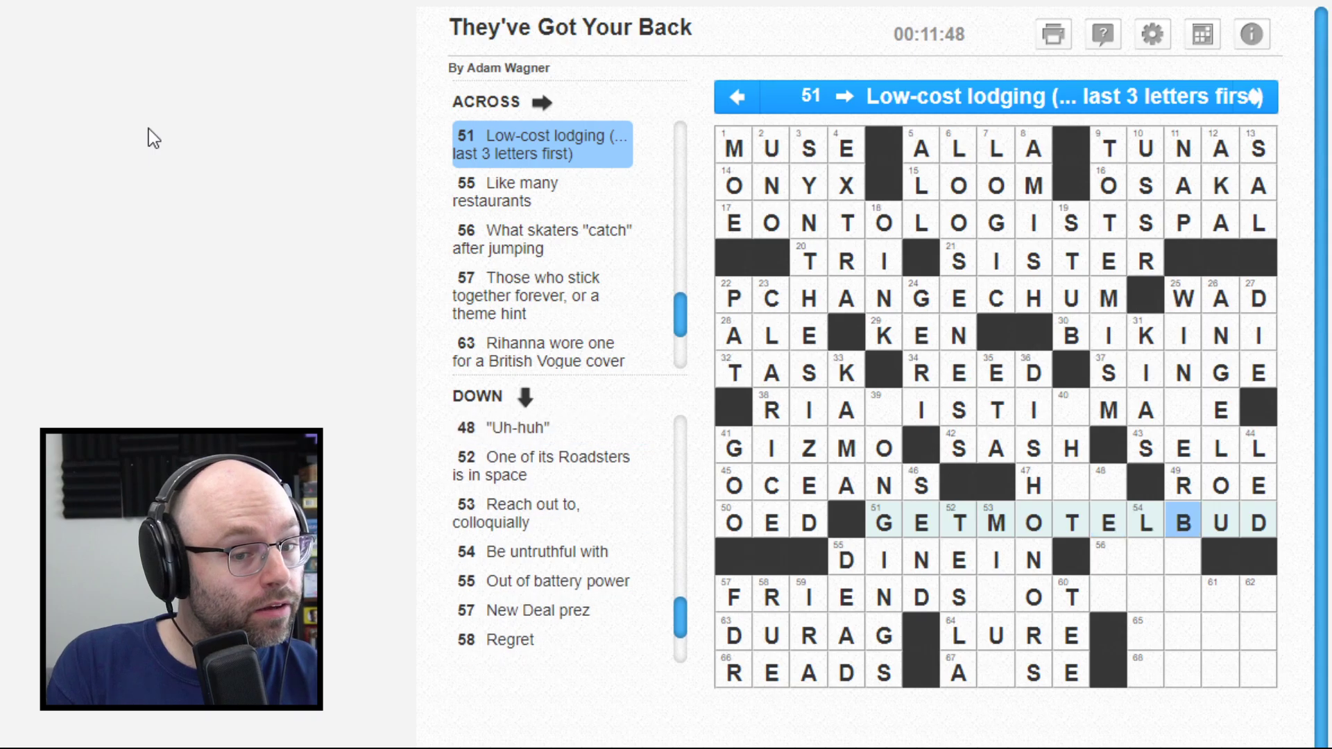
pyautogui.press('Left')
pyautogui.press('Left')
pyautogui.press('Left')
pyautogui.press('Left')
pyautogui.press('Left')
pyautogui.press('Left')
pyautogui.press('Left')
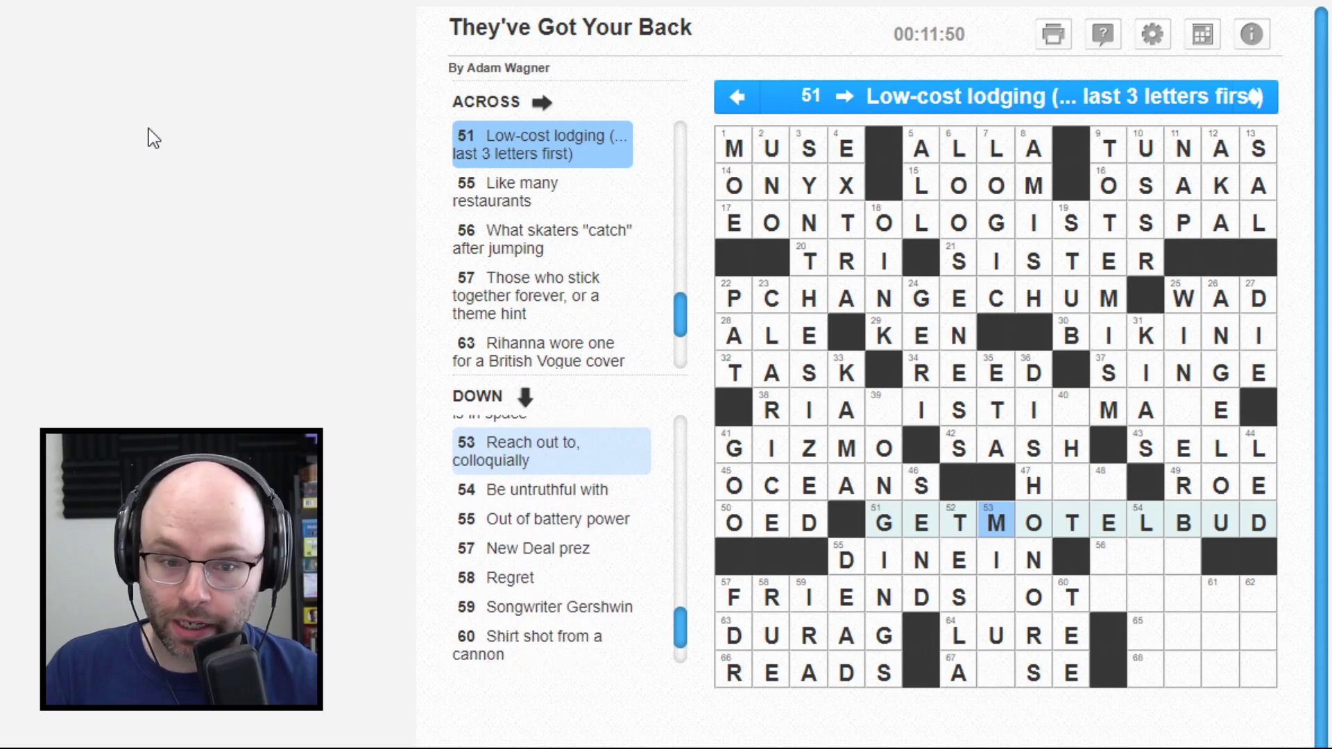
# Step: Enter C in square 40 and A after the H in 47 Across
pyautogui.press('Right')
pyautogui.press('Right')
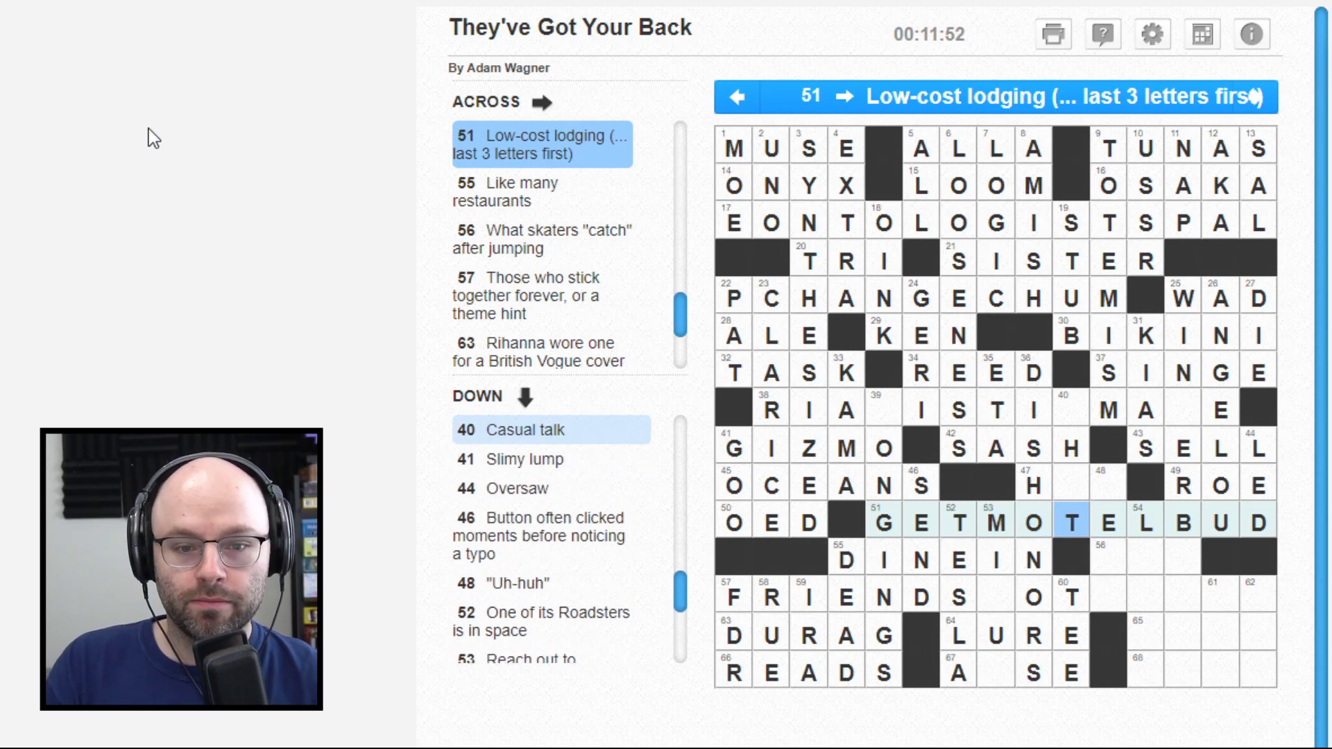
pyautogui.press('Up')
pyautogui.press('Up')
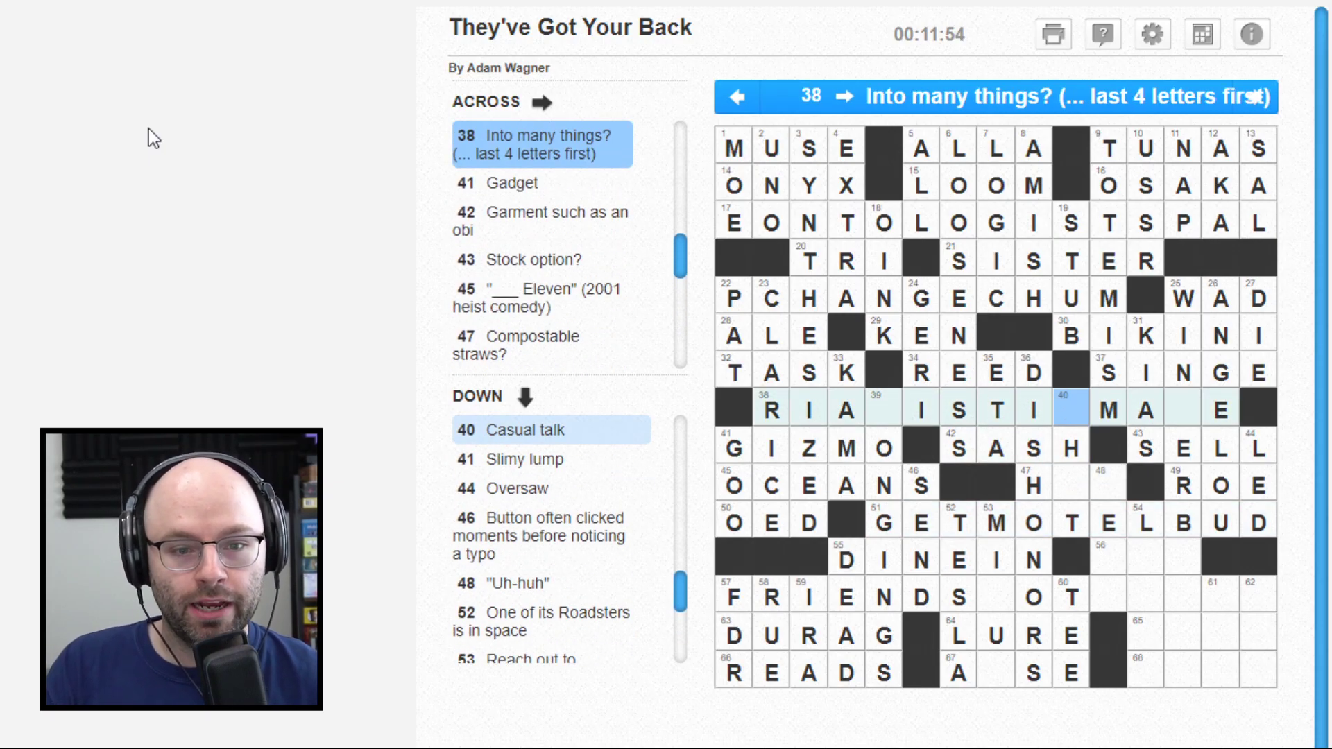
pyautogui.write('c')
pyautogui.press('Tab')
pyautogui.press('Left')
pyautogui.write('a')
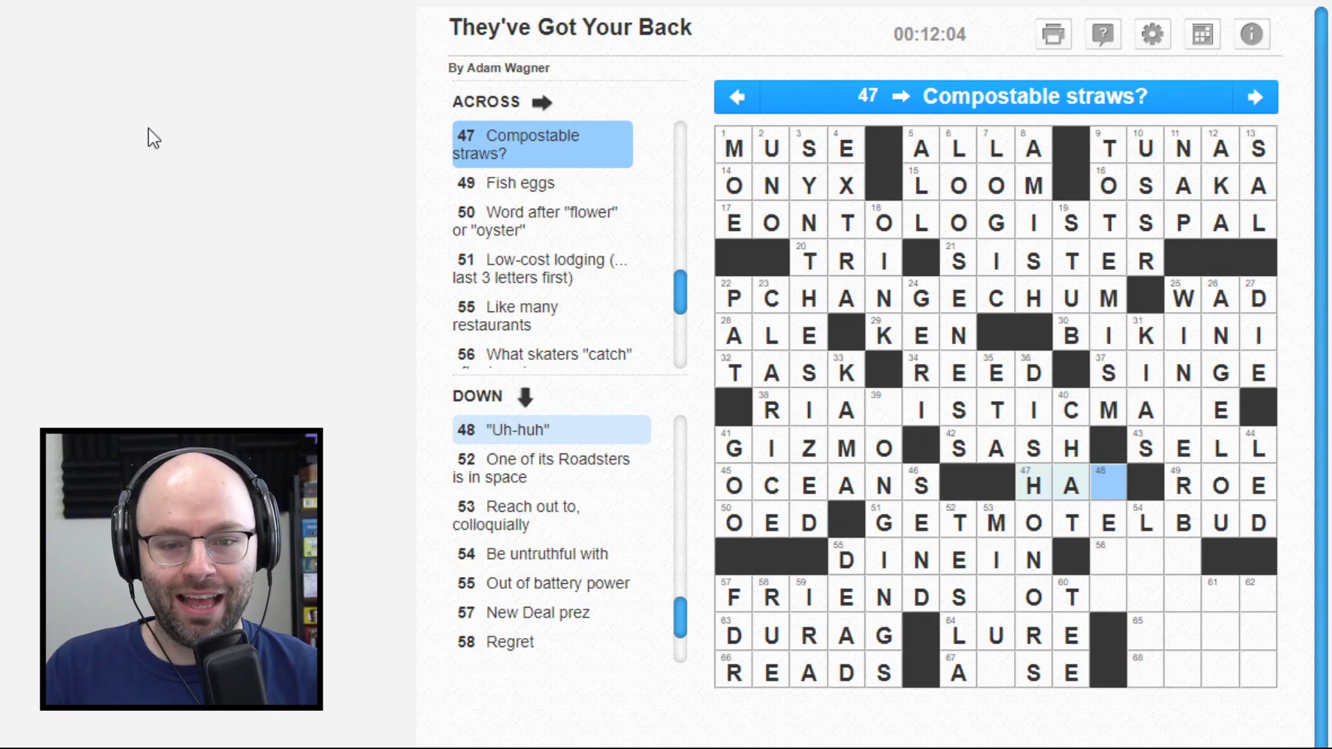
# Step: Fill T and L into 38 Across to make RIALISTICMATE
pyautogui.press('Up')
pyautogui.press('Up')
pyautogui.press('Down')
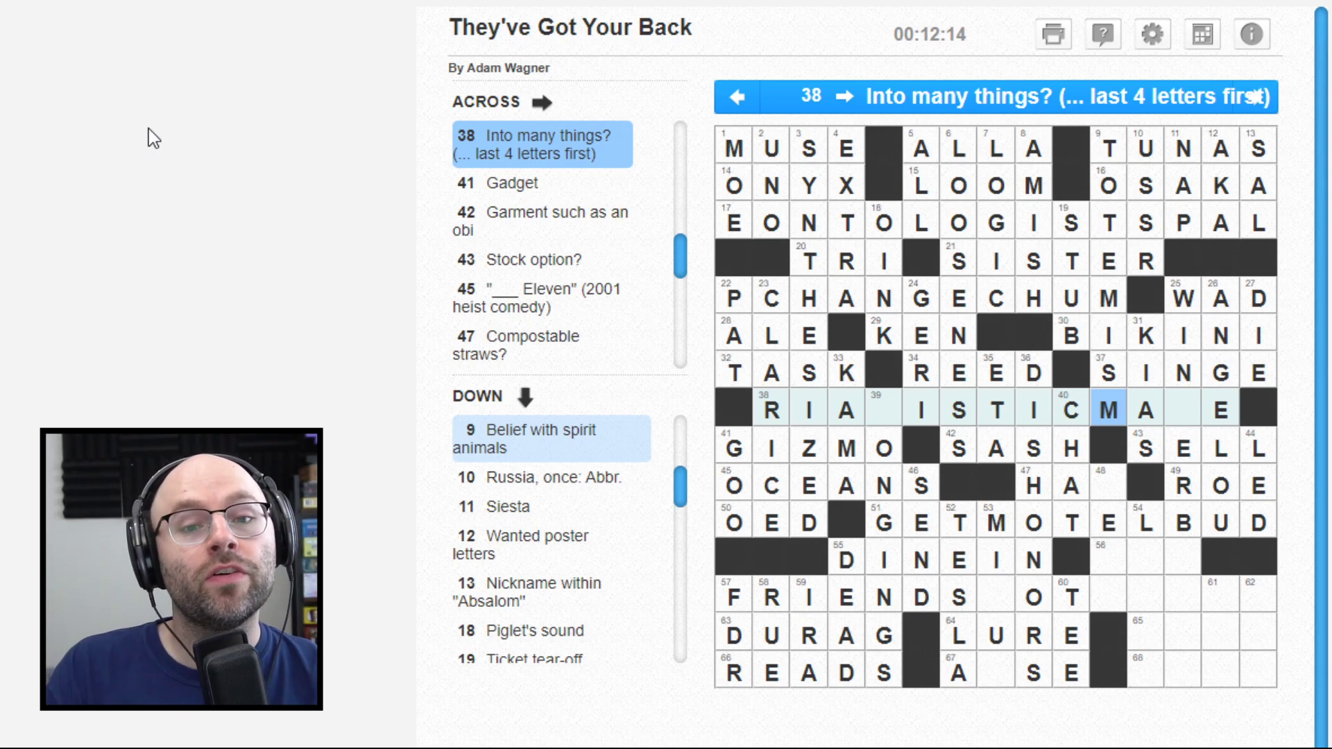
pyautogui.press('Right')
pyautogui.press('Right')
pyautogui.write('T')
pyautogui.press('Left')
pyautogui.press('Left')
pyautogui.press('Left')
pyautogui.press('Left')
pyautogui.press('Left')
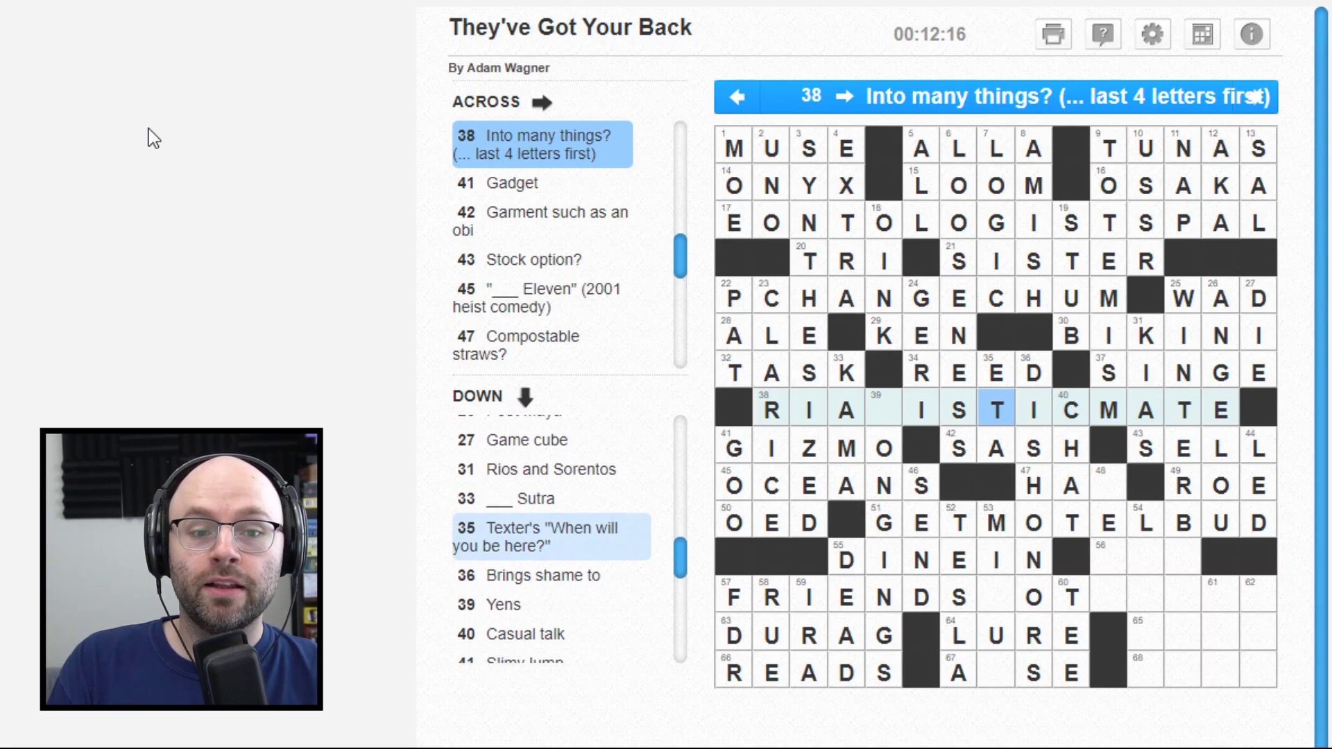
pyautogui.press('Left')
pyautogui.press('Left')
pyautogui.press('Left')
pyautogui.write('L')
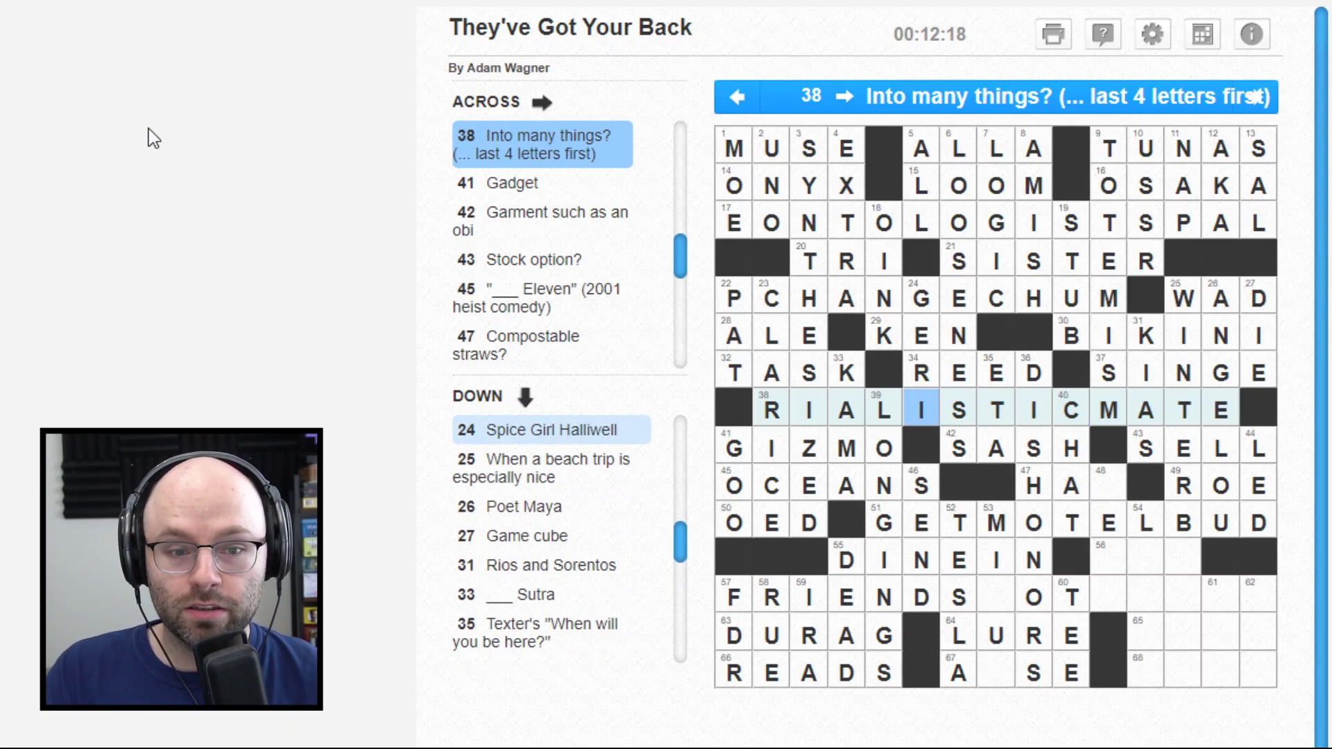
pyautogui.press('Left')
pyautogui.press('Down')
pyautogui.press('Down')
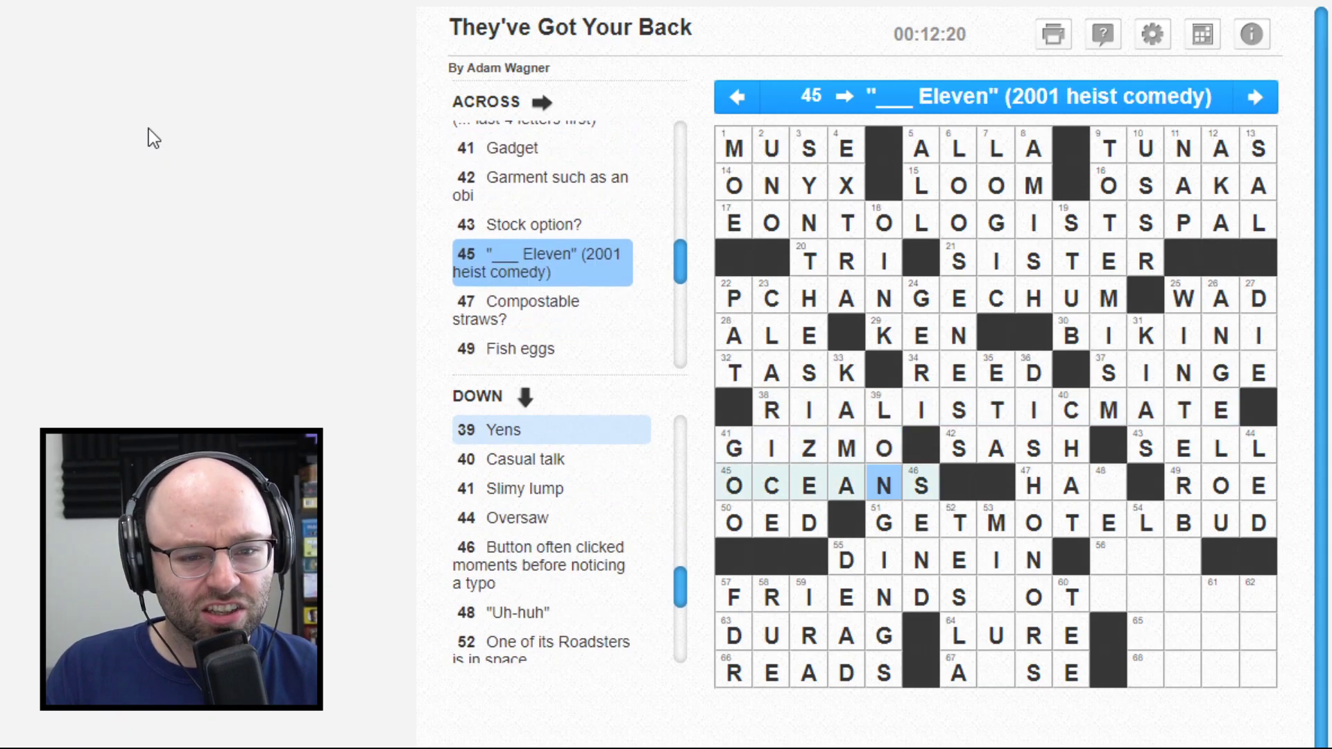
pyautogui.press('Down')
pyautogui.press('Down')
pyautogui.press('Down')
pyautogui.press('Down')
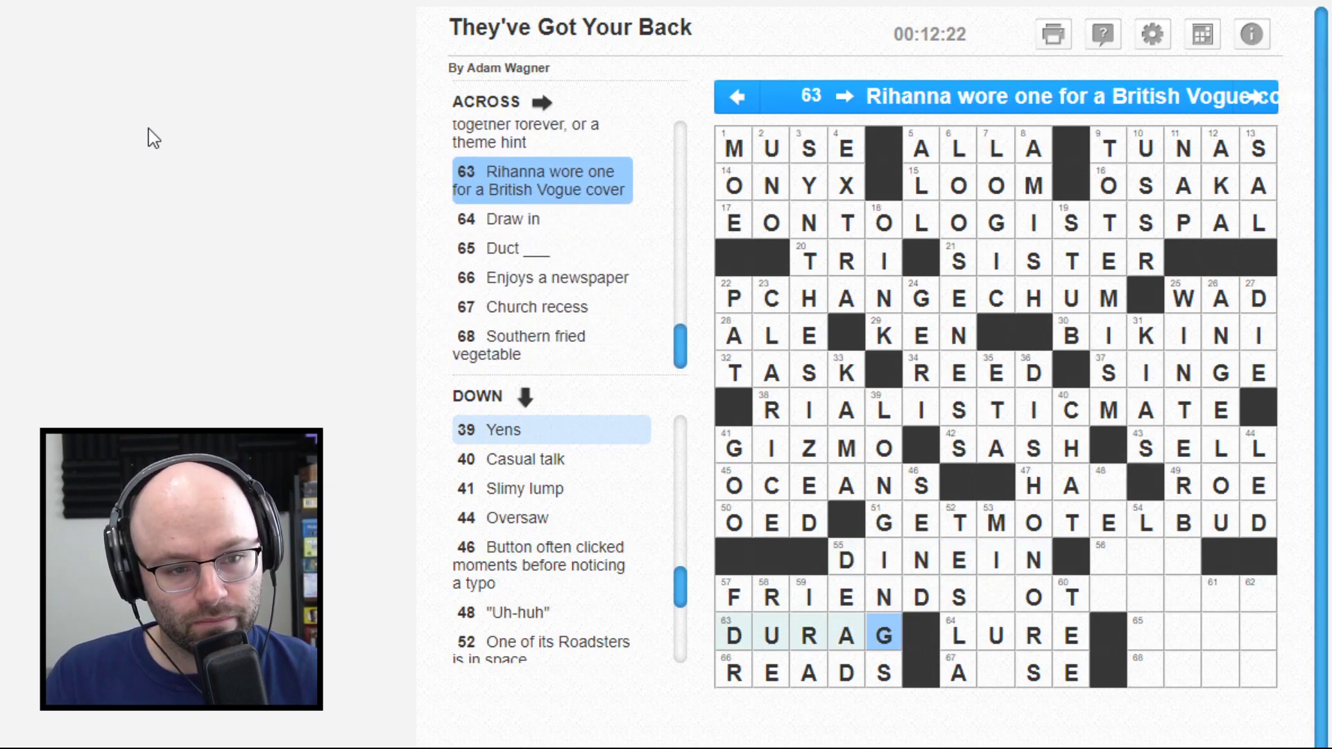
pyautogui.press('Up')
pyautogui.press('Up')
pyautogui.press('Up')
pyautogui.press('Up')
pyautogui.press('Up')
pyautogui.press('Up')
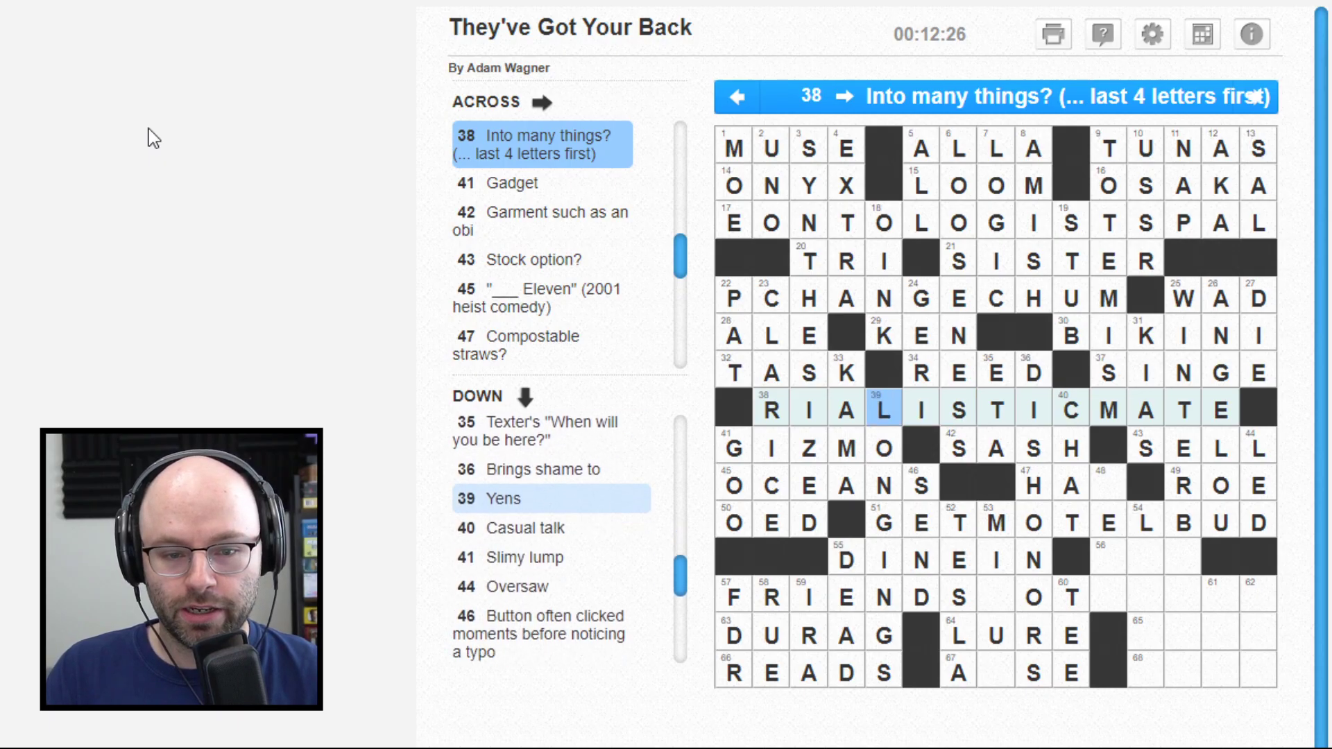
pyautogui.press('Tab')
pyautogui.press('Tab')
pyautogui.press('Tab')
pyautogui.press('Tab')
pyautogui.press('Tab')
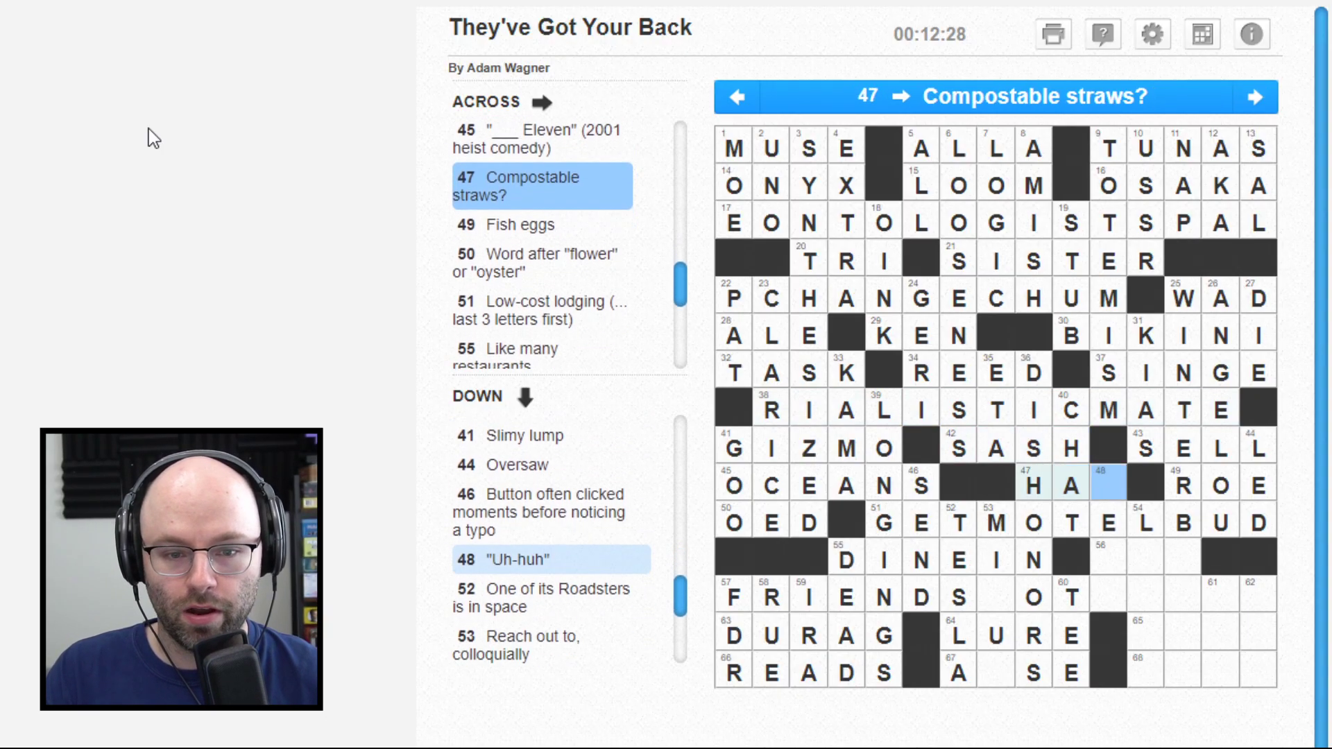
# Step: Enter YEAH in 48 Down, giving HAY at 47 Across
pyautogui.press('Down')
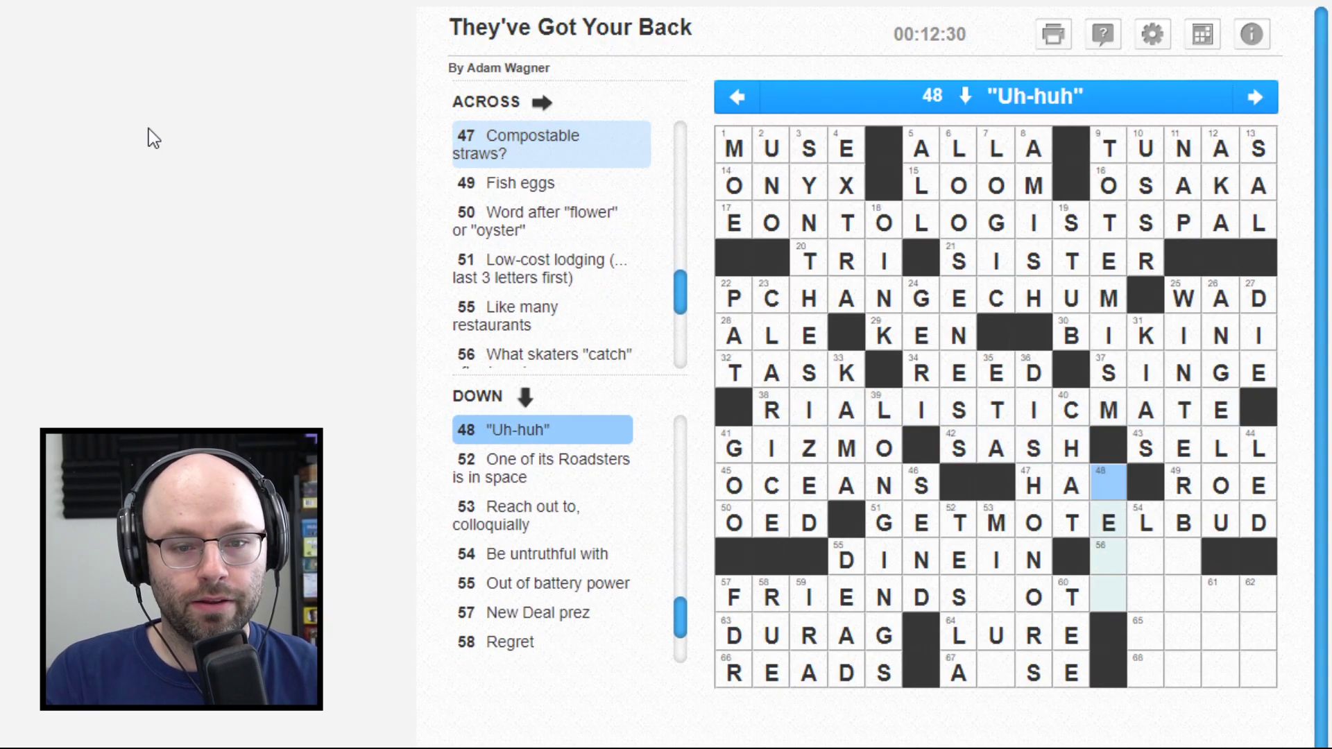
pyautogui.write('YEAH')
pyautogui.press('Tab')
pyautogui.press('Tab')
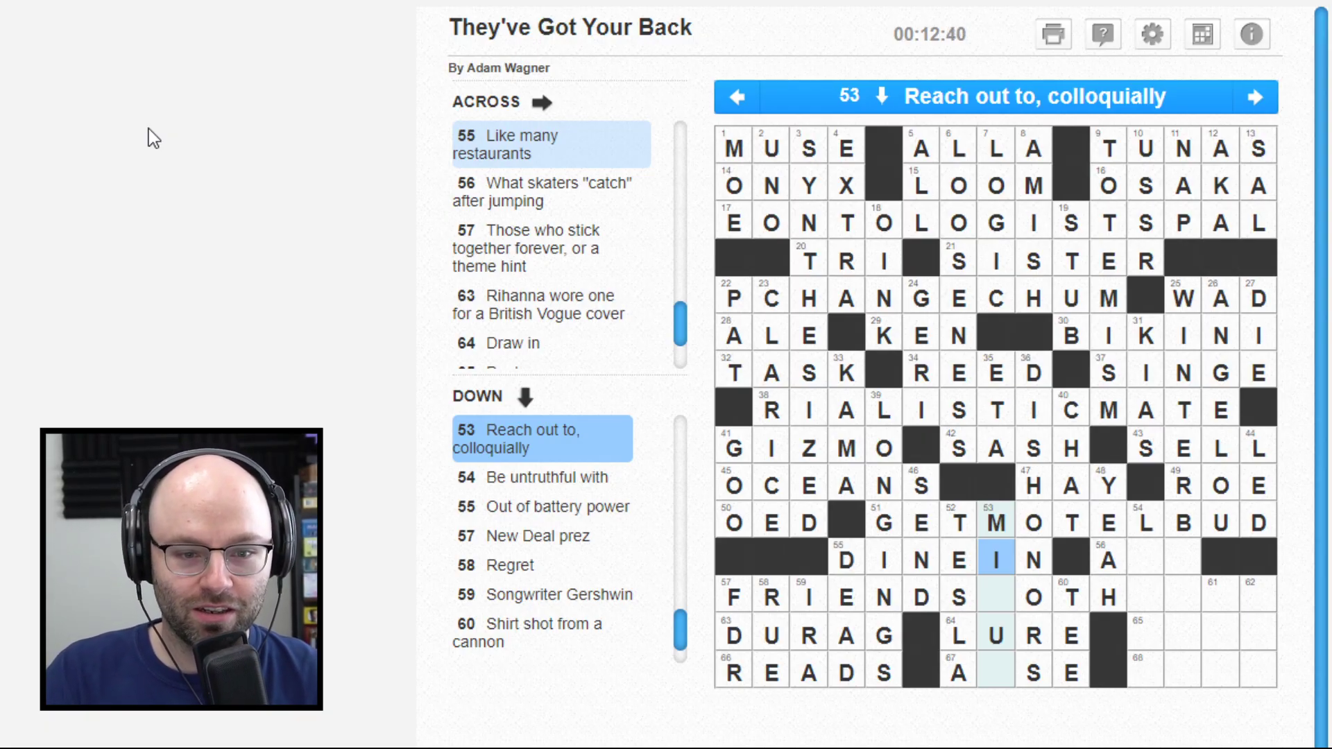
pyautogui.press('Down')
pyautogui.press('Down')
pyautogui.press('Down')
pyautogui.press('Right')
pyautogui.press('Up')
pyautogui.press('Up')
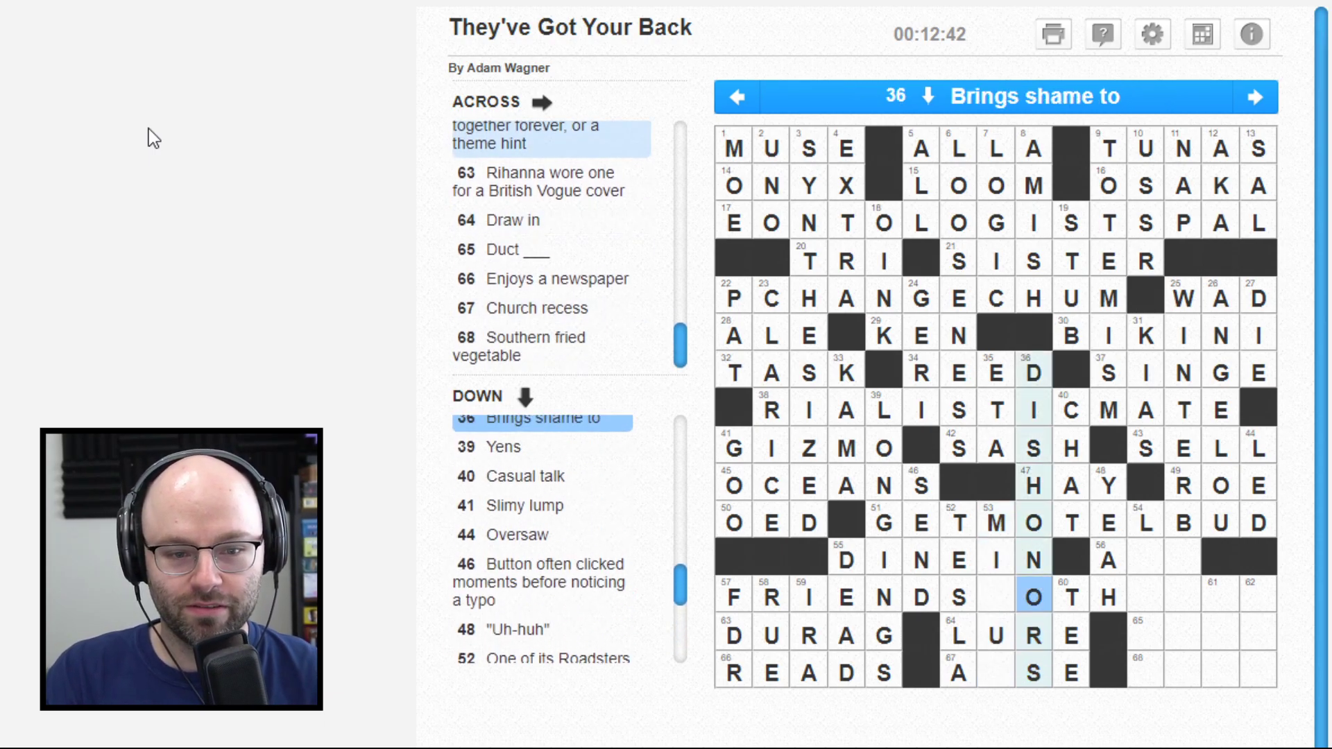
# Step: Enter LIETO in 54 Down
pyautogui.press('Tab')
pyautogui.press('Tab')
pyautogui.press('Tab')
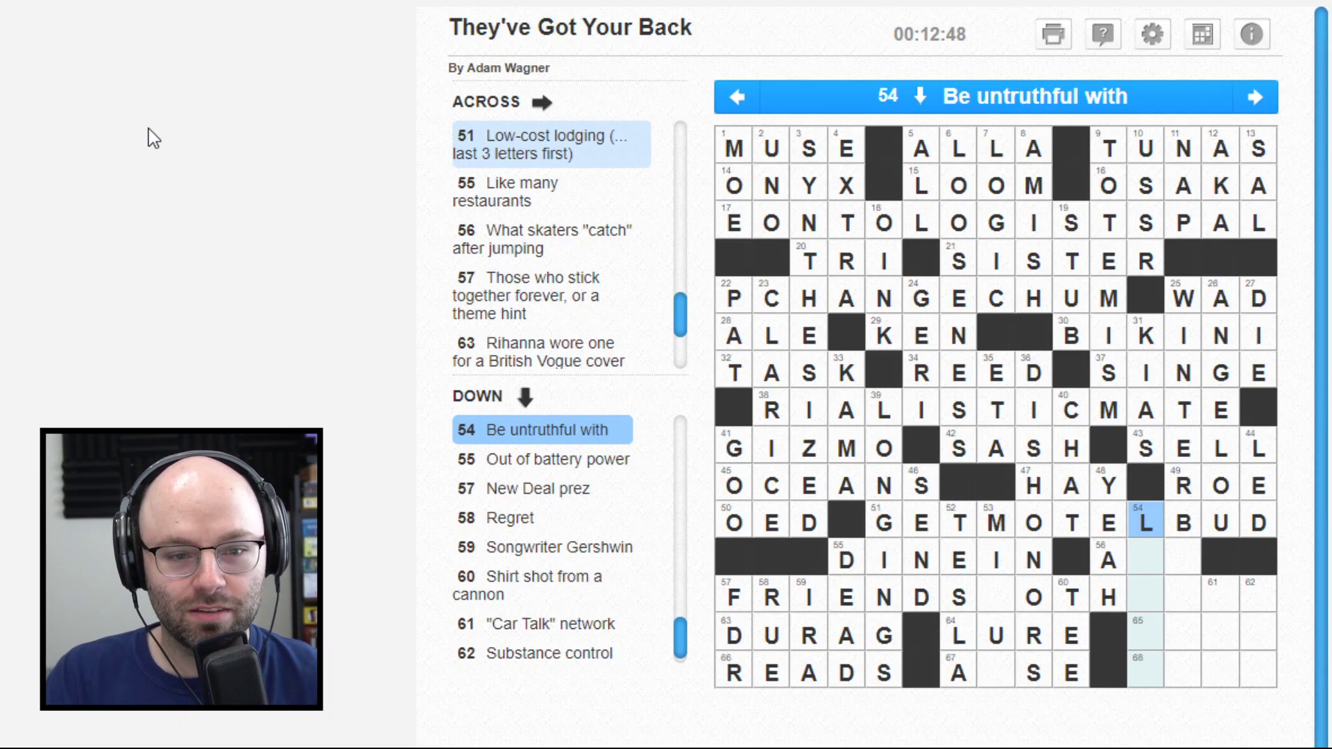
pyautogui.press('Down')
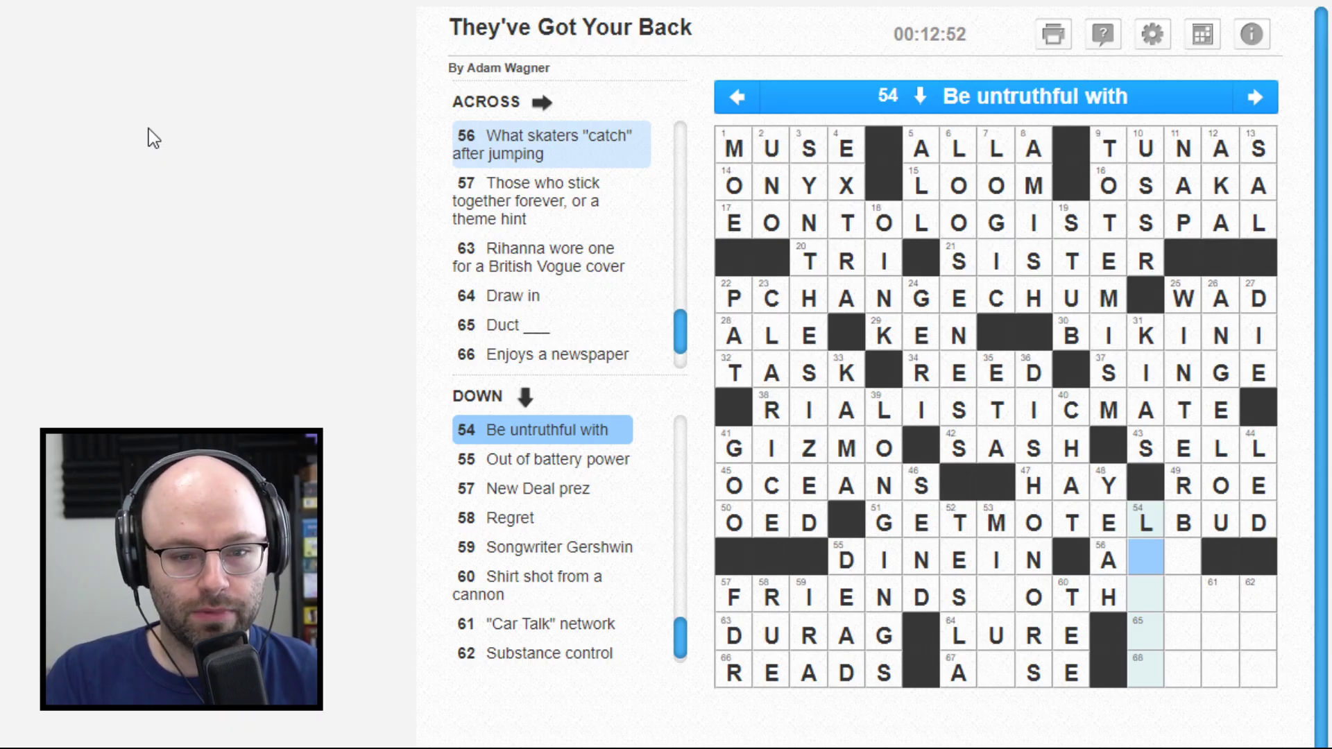
pyautogui.write('IETO')
pyautogui.press('Right')
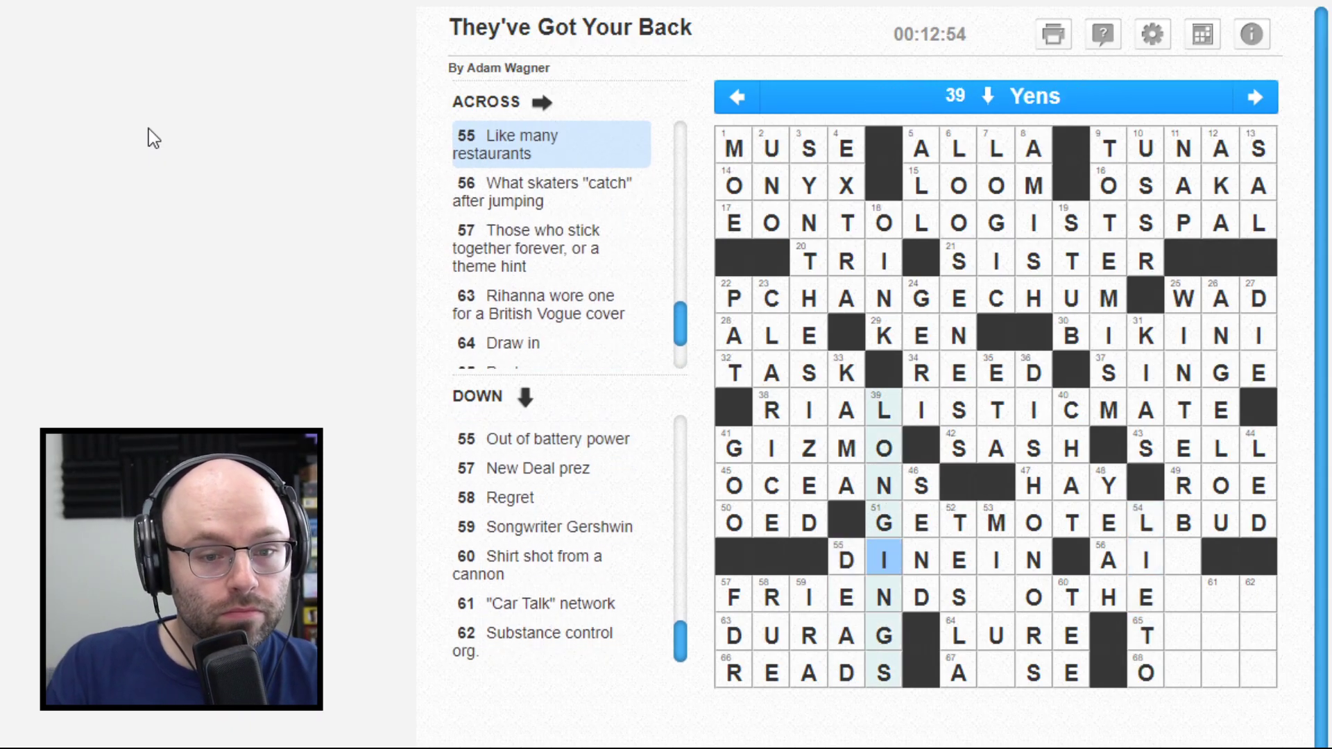
# Step: Fill 25 Down's bottom cells with REAK, extending it to WINTERBR
pyautogui.press('Right')
pyautogui.press('Right')
pyautogui.press('Right')
pyautogui.press('Right')
pyautogui.press('Right')
pyautogui.press('Right')
pyautogui.press('Right')
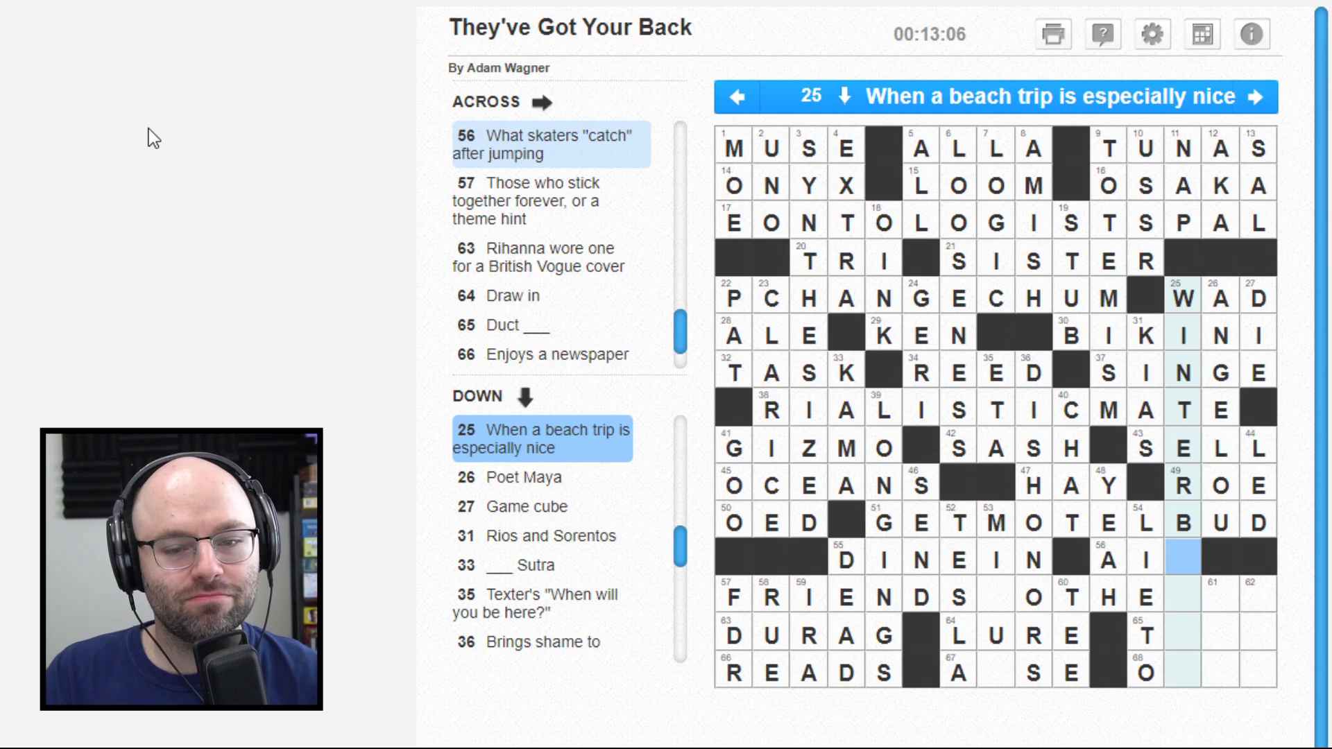
pyautogui.press('Down')
pyautogui.press('Left')
pyautogui.press('Up')
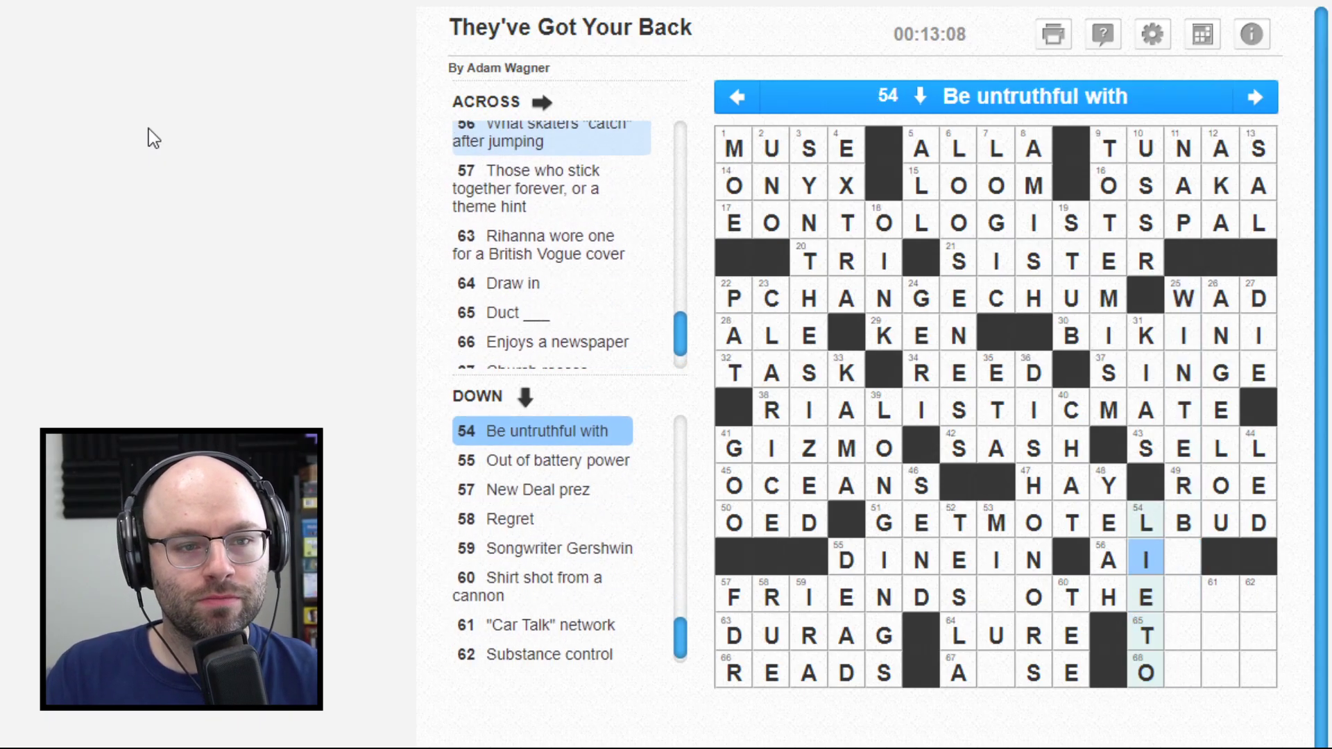
pyautogui.press('Right')
pyautogui.write('R')
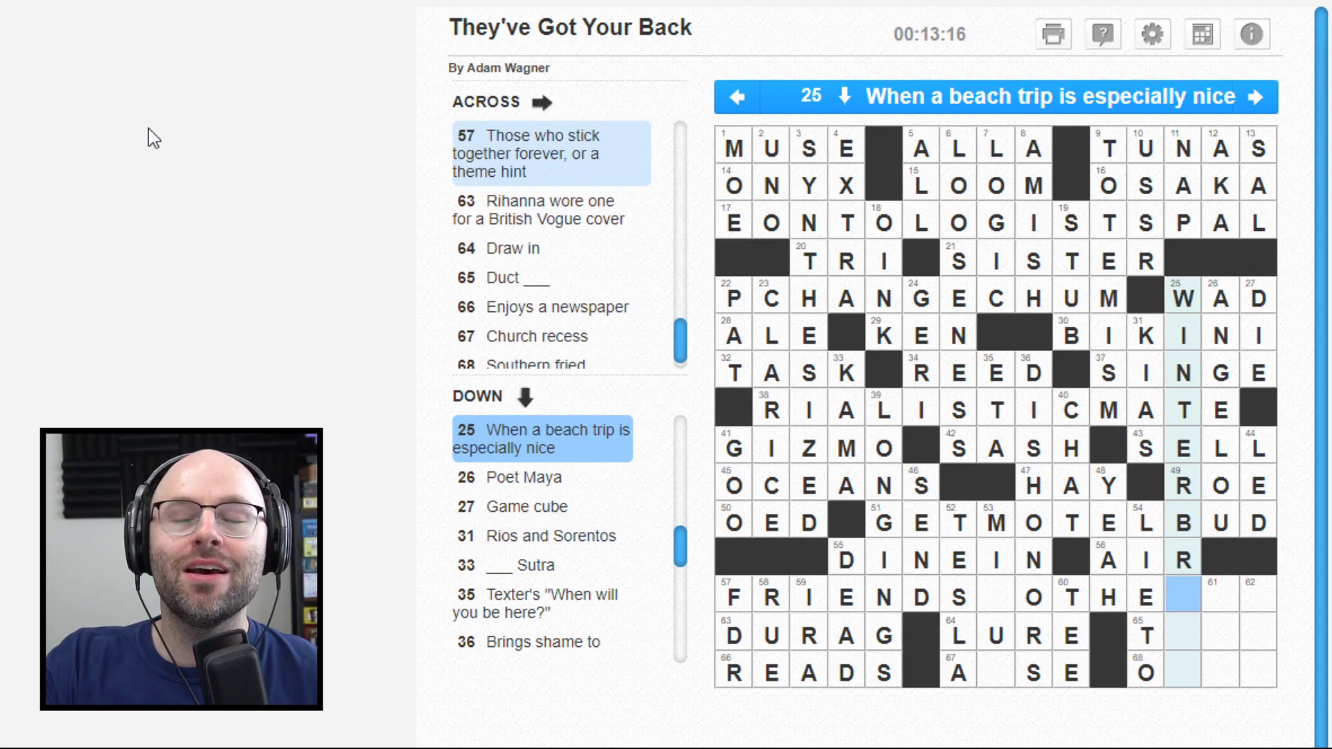
pyautogui.write('EA')
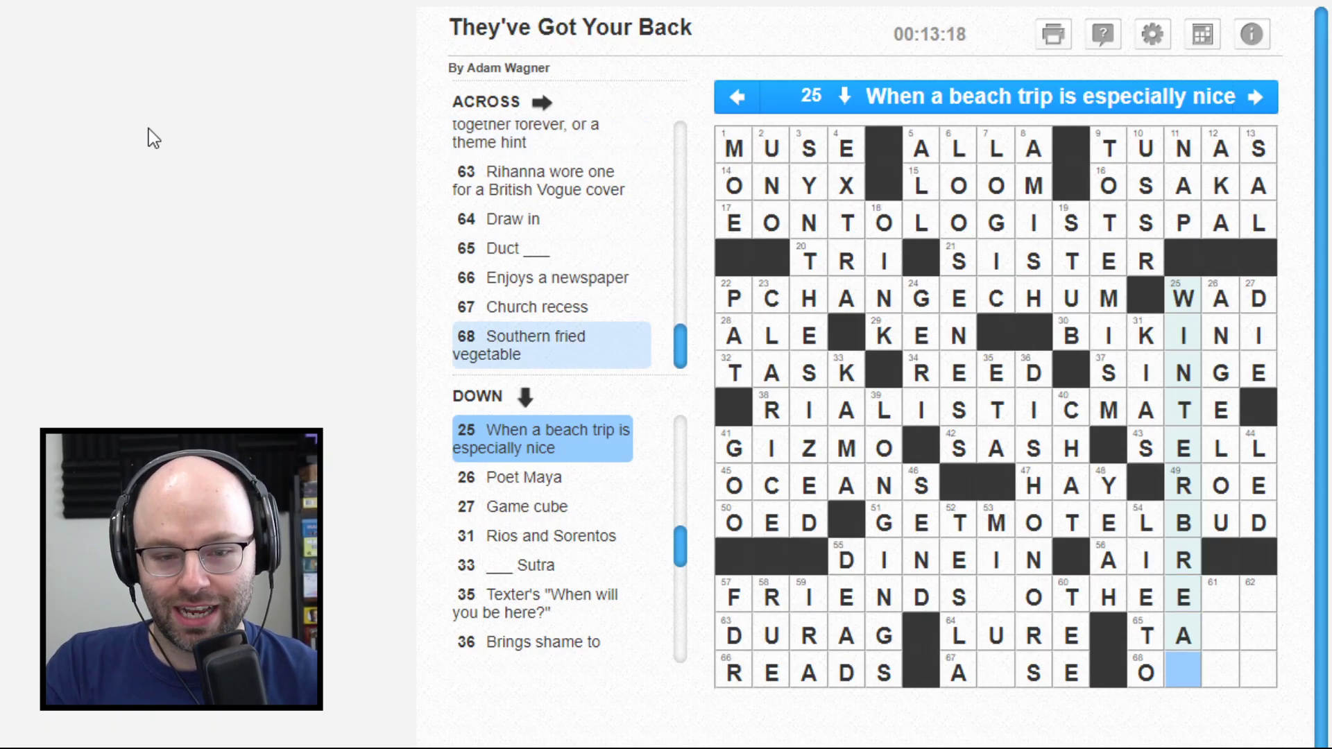
pyautogui.write('K')
# Step: Finish 25 Down and enter NPR in 61 Down
pyautogui.press('Down')
pyautogui.press('Down')
pyautogui.press('Down')
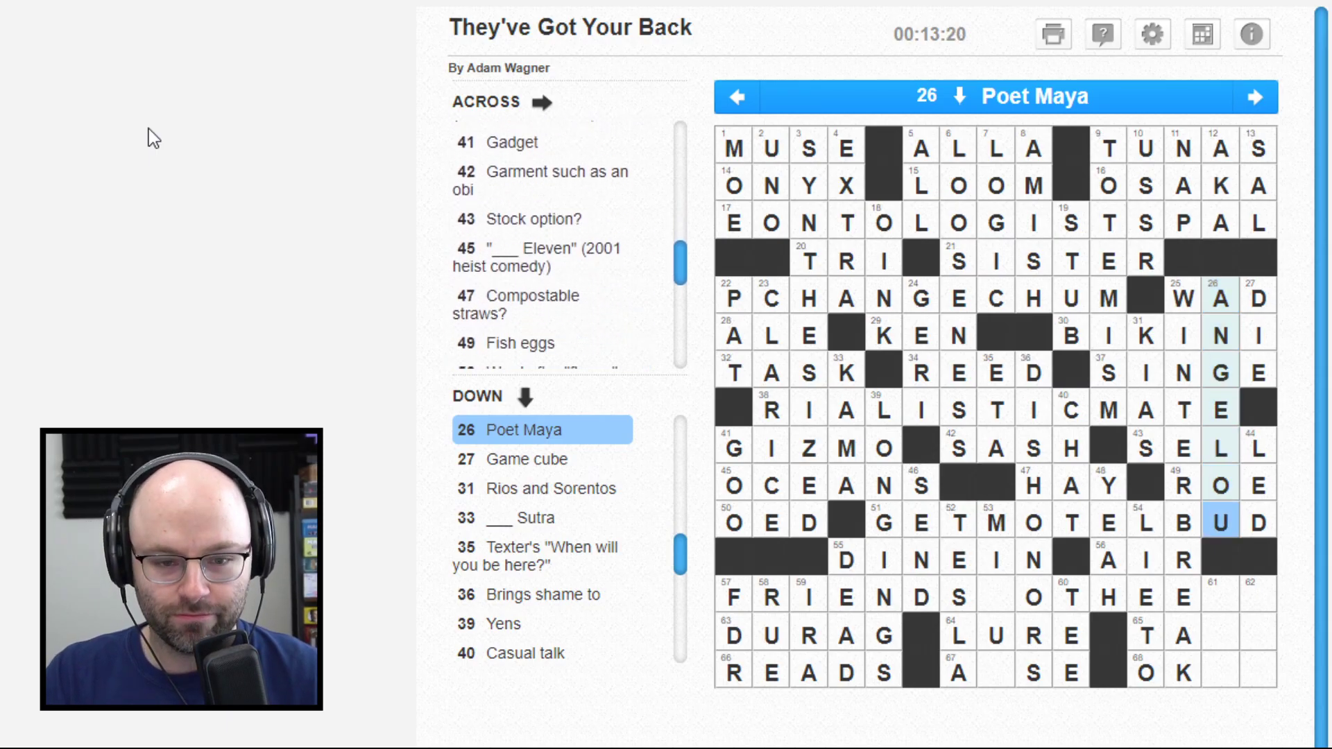
pyautogui.press('Down')
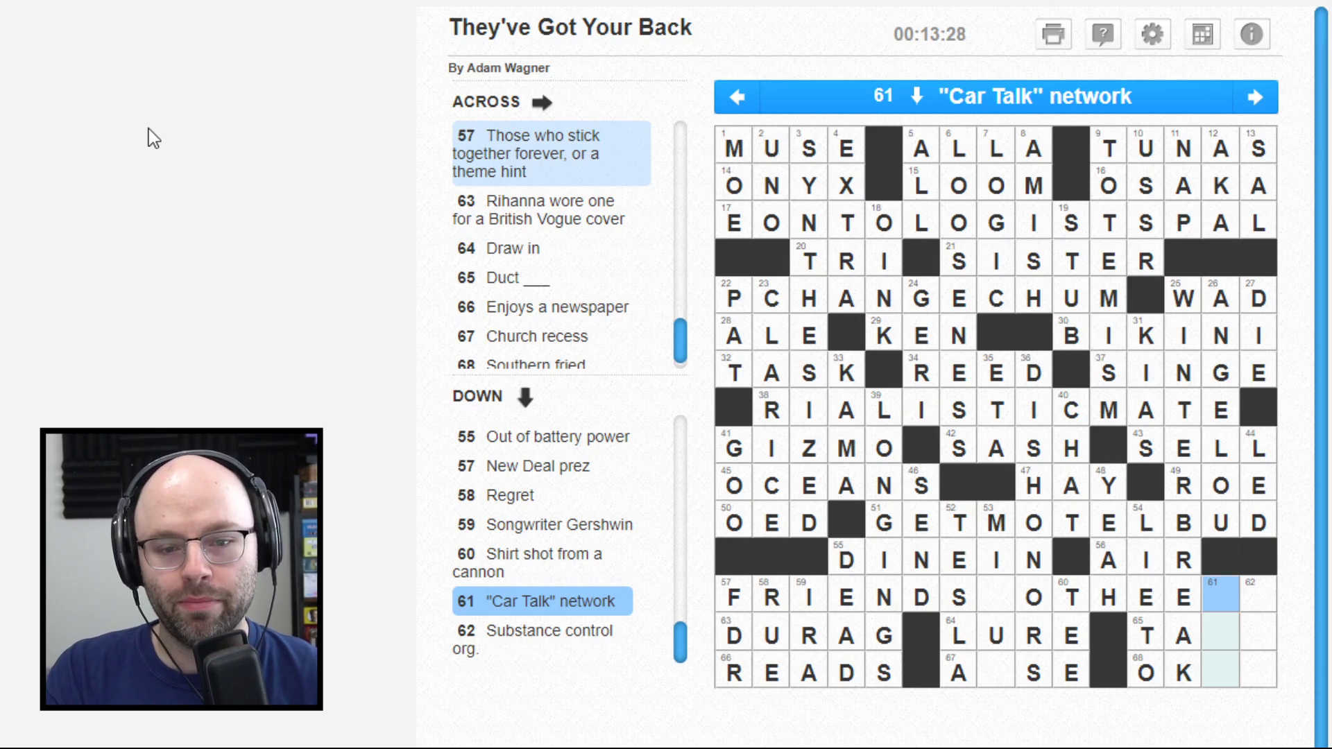
pyautogui.write('P')
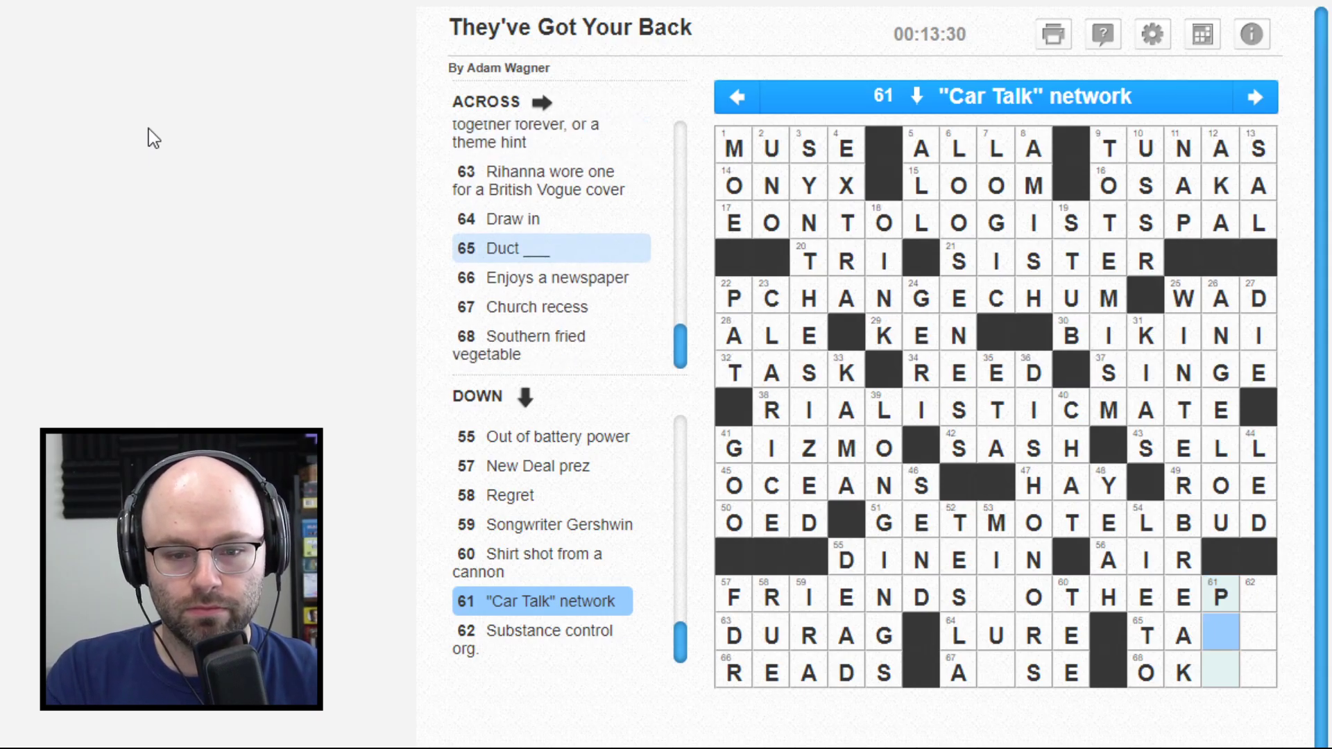
pyautogui.press('Up')
pyautogui.write('NP')
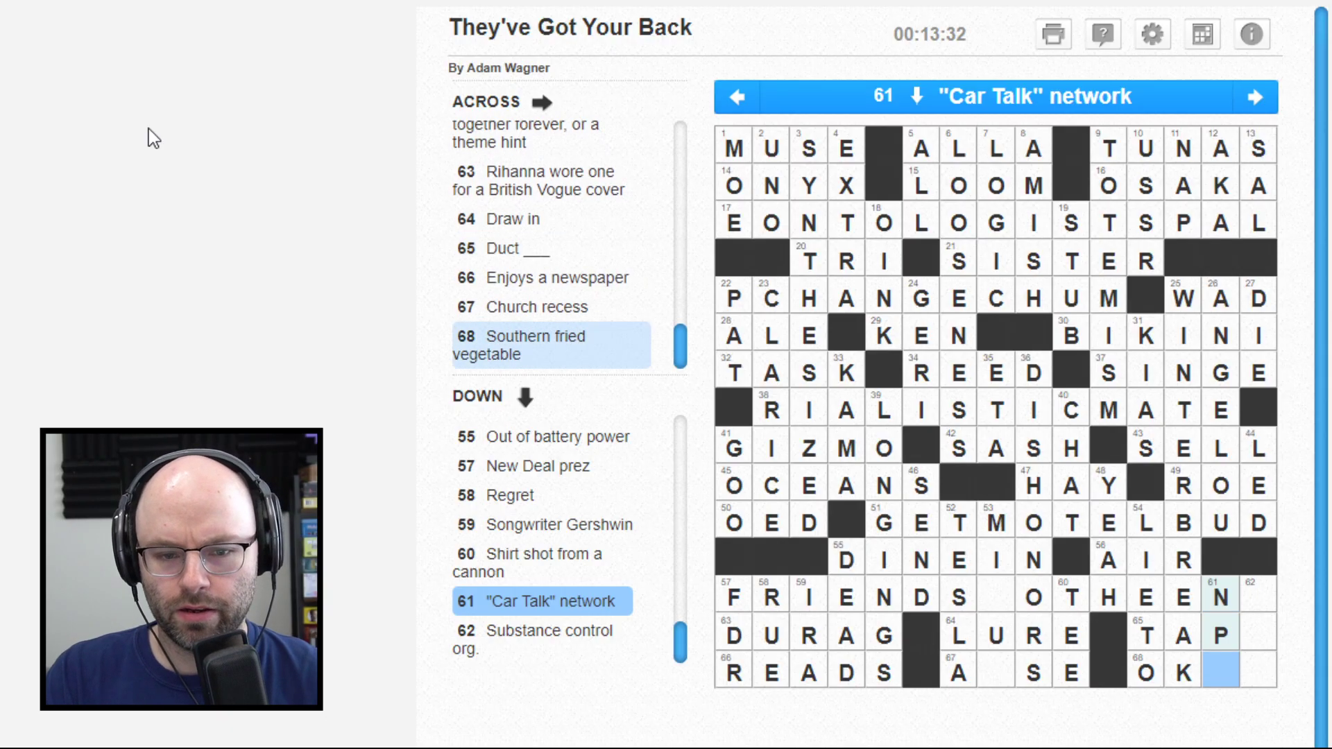
pyautogui.write('R')
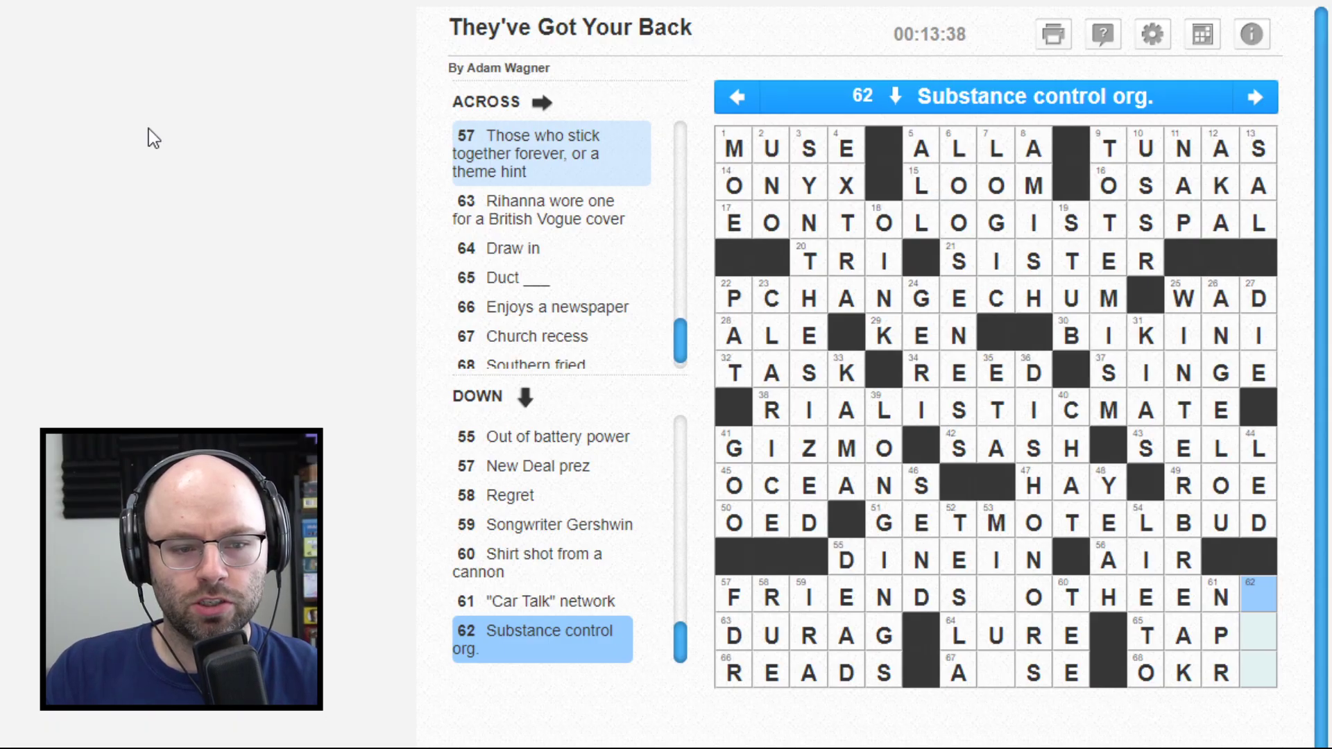
pyautogui.write('FD')
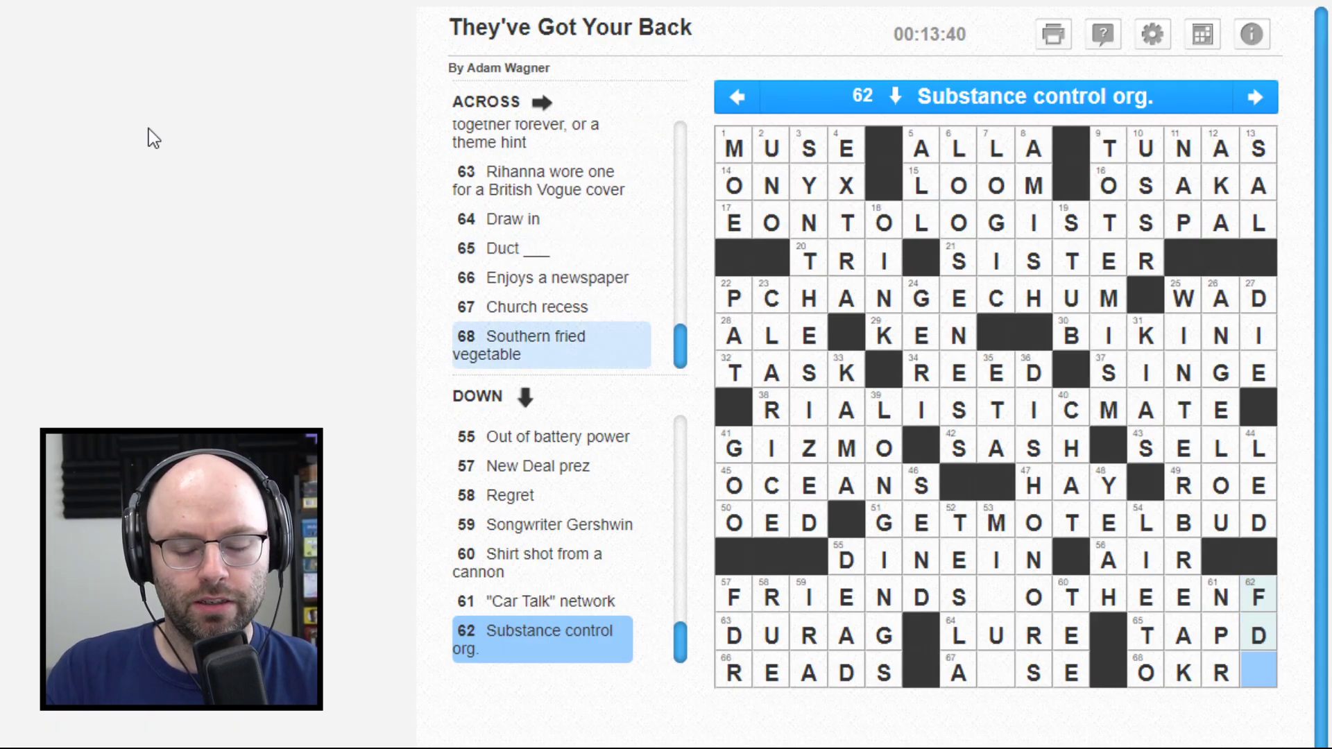
pyautogui.write('A')
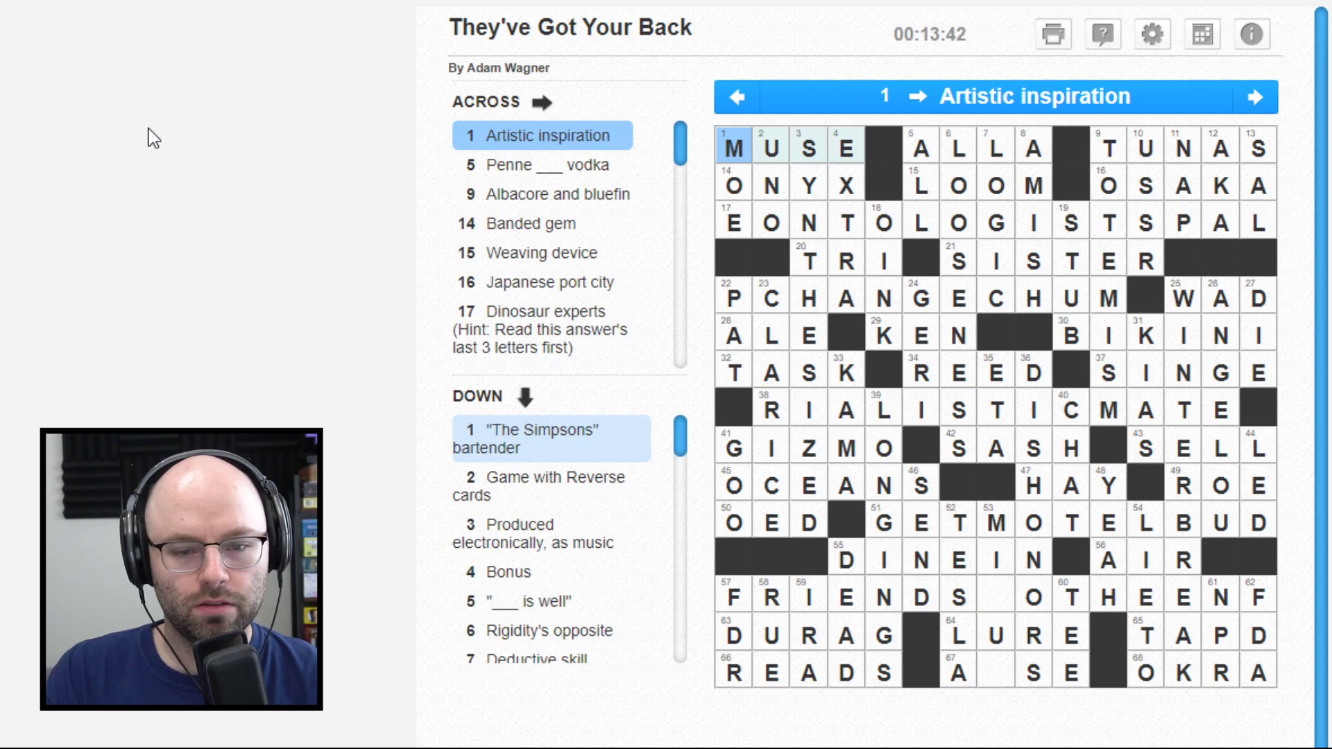
# Step: Enter FDA in 62 Down
pyautogui.press('Down')
pyautogui.press('Down')
pyautogui.press('Down')
pyautogui.press('Down')
pyautogui.press('Down')
pyautogui.press('Right')
pyautogui.press('Right')
pyautogui.press('Right')
pyautogui.press('Down')
pyautogui.press('Down')
pyautogui.press('Down')
pyautogui.press('Right')
pyautogui.press('Right')
pyautogui.press('Down')
pyautogui.press('Right')
pyautogui.press('Right')
pyautogui.press('Right')
pyautogui.press('Right')
pyautogui.press('Down')
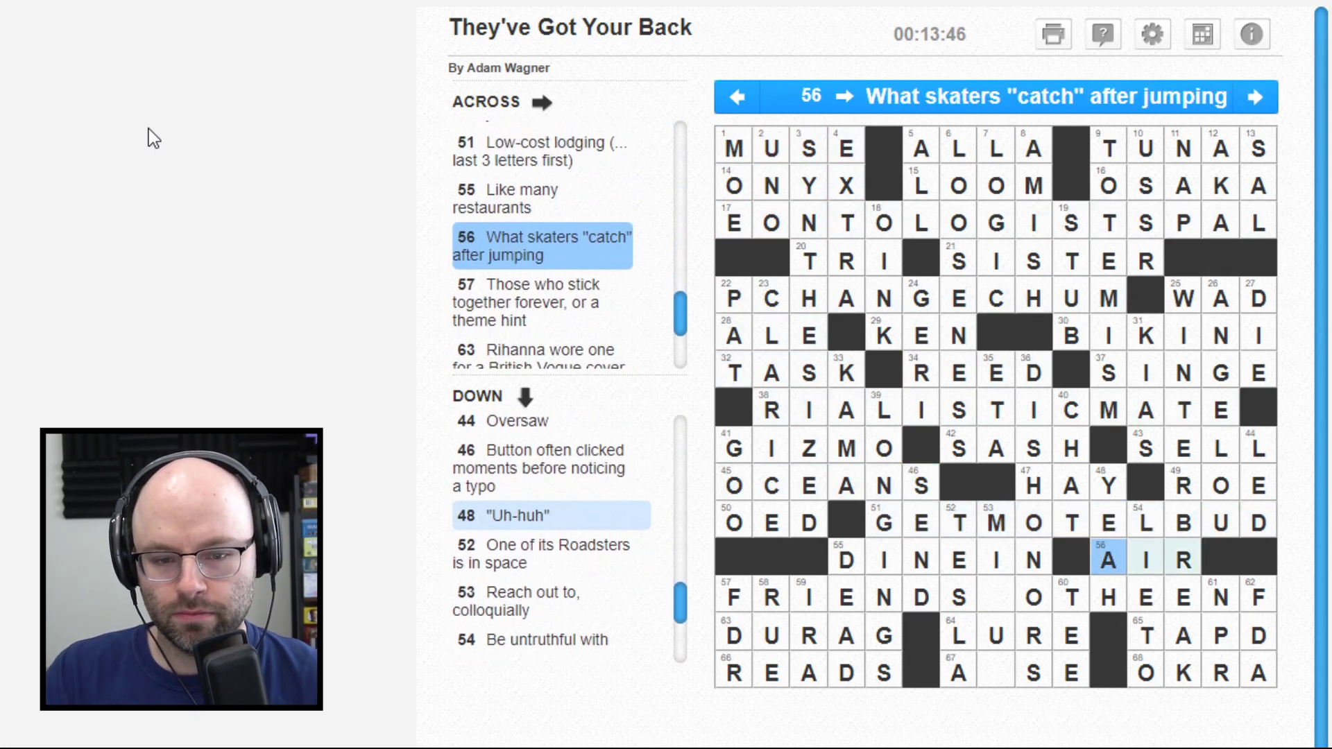
pyautogui.press('Down')
pyautogui.press('Down')
# Step: Correct 65 Across to read TAPE
pyautogui.press('Up')
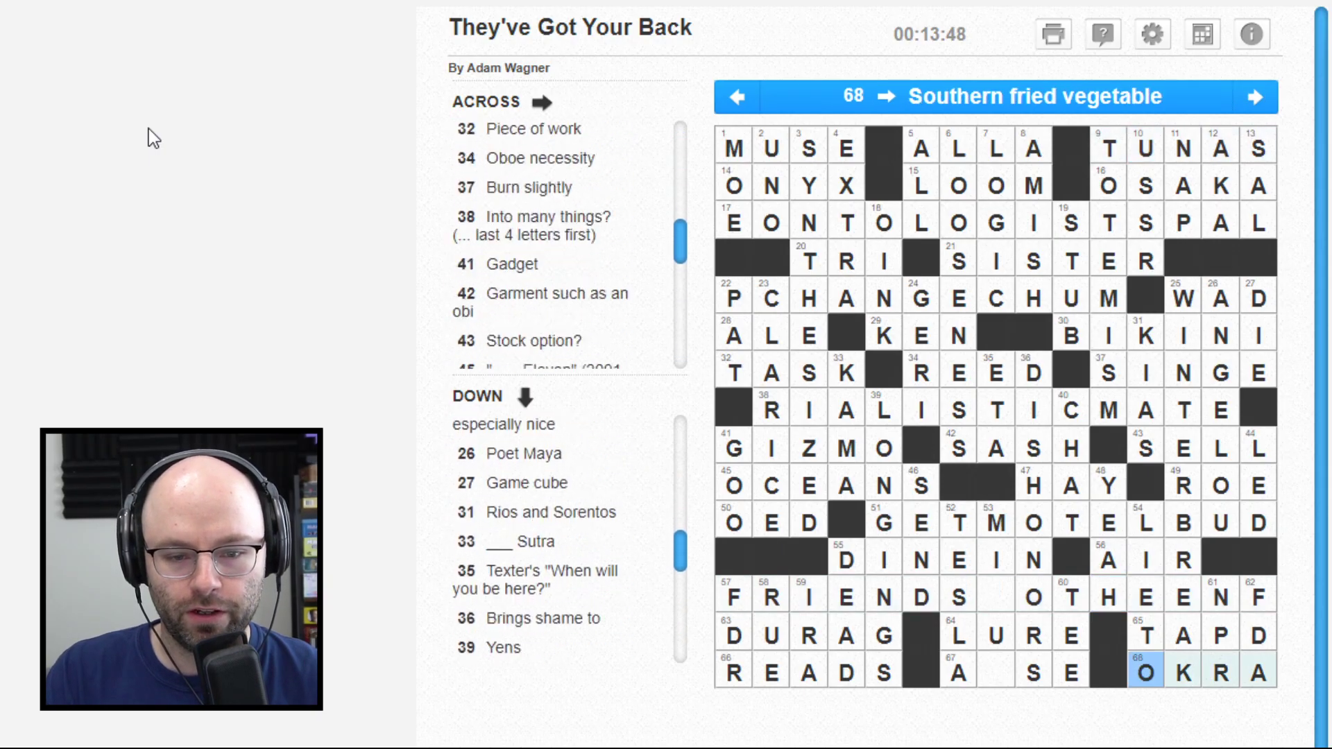
pyautogui.press('Up')
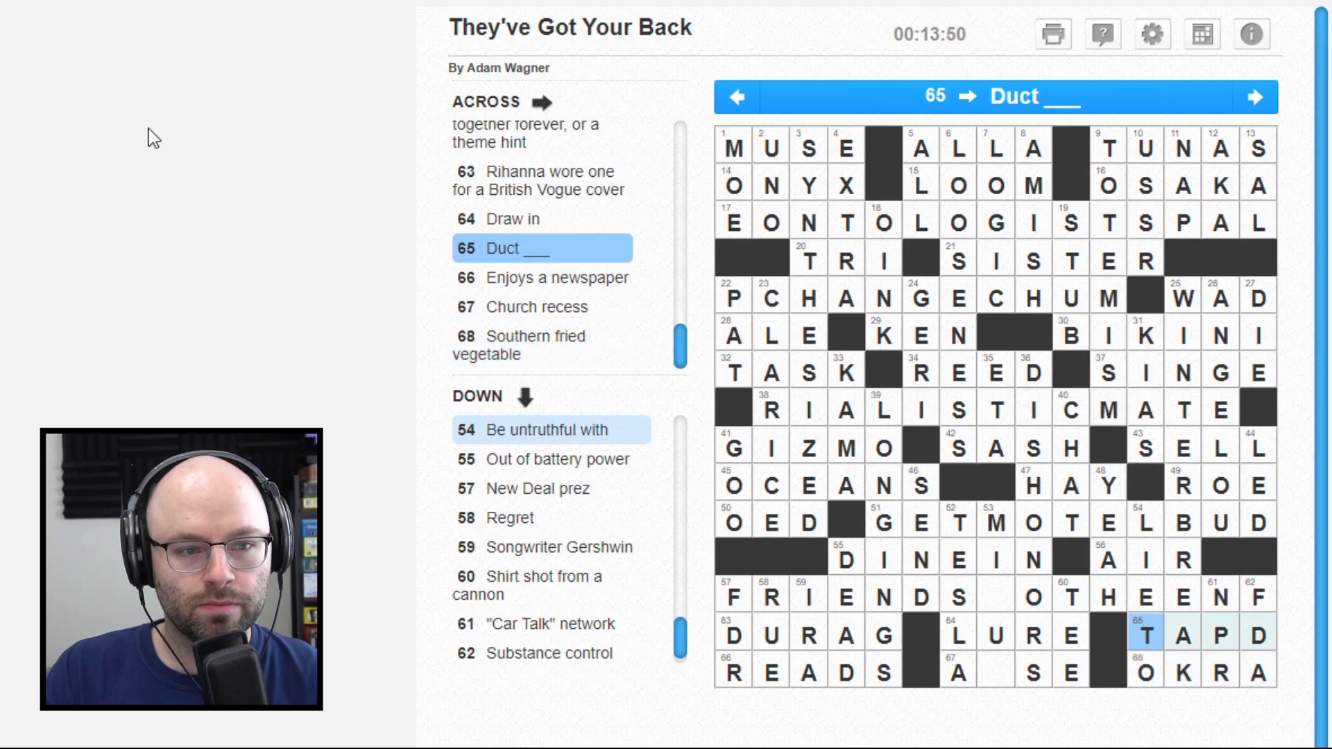
pyautogui.write('tape')
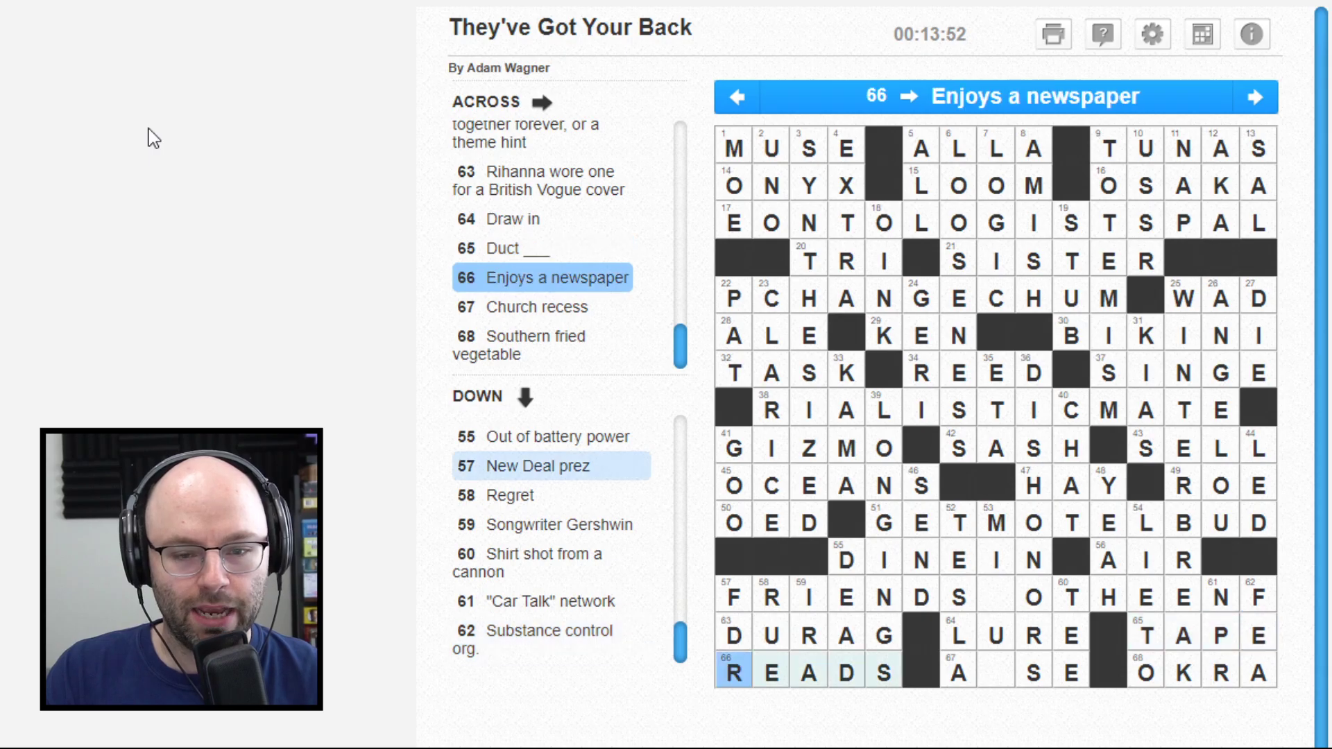
pyautogui.press('Up')
pyautogui.press('Up')
# Step: Add the missing T to complete FRIENDS TO THE END at 57 Across
pyautogui.press('Down')
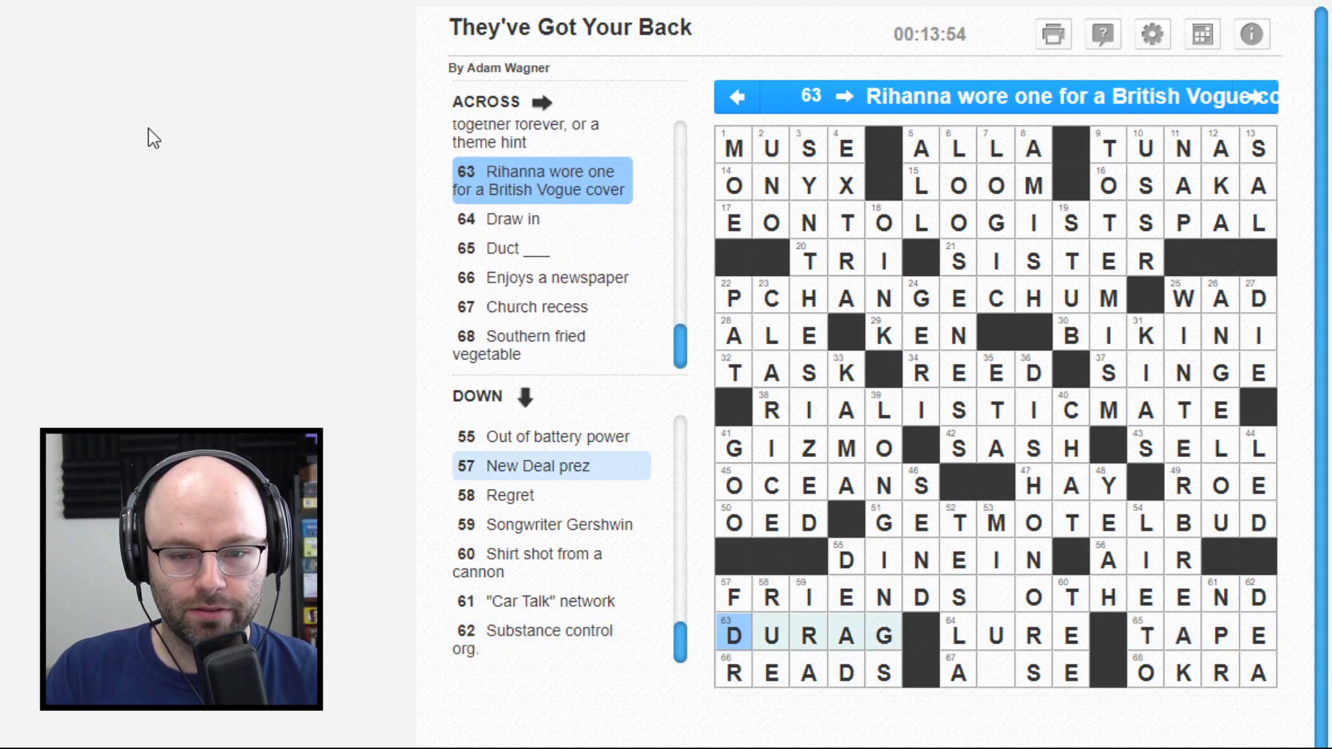
pyautogui.press('Left')
pyautogui.press('Left')
pyautogui.press('Left')
pyautogui.press('Left')
pyautogui.press('Left')
pyautogui.press('Left')
pyautogui.press('Left')
pyautogui.press('Left')
pyautogui.write('t')
pyautogui.press('Down')
pyautogui.press('Down')
pyautogui.press('Right')
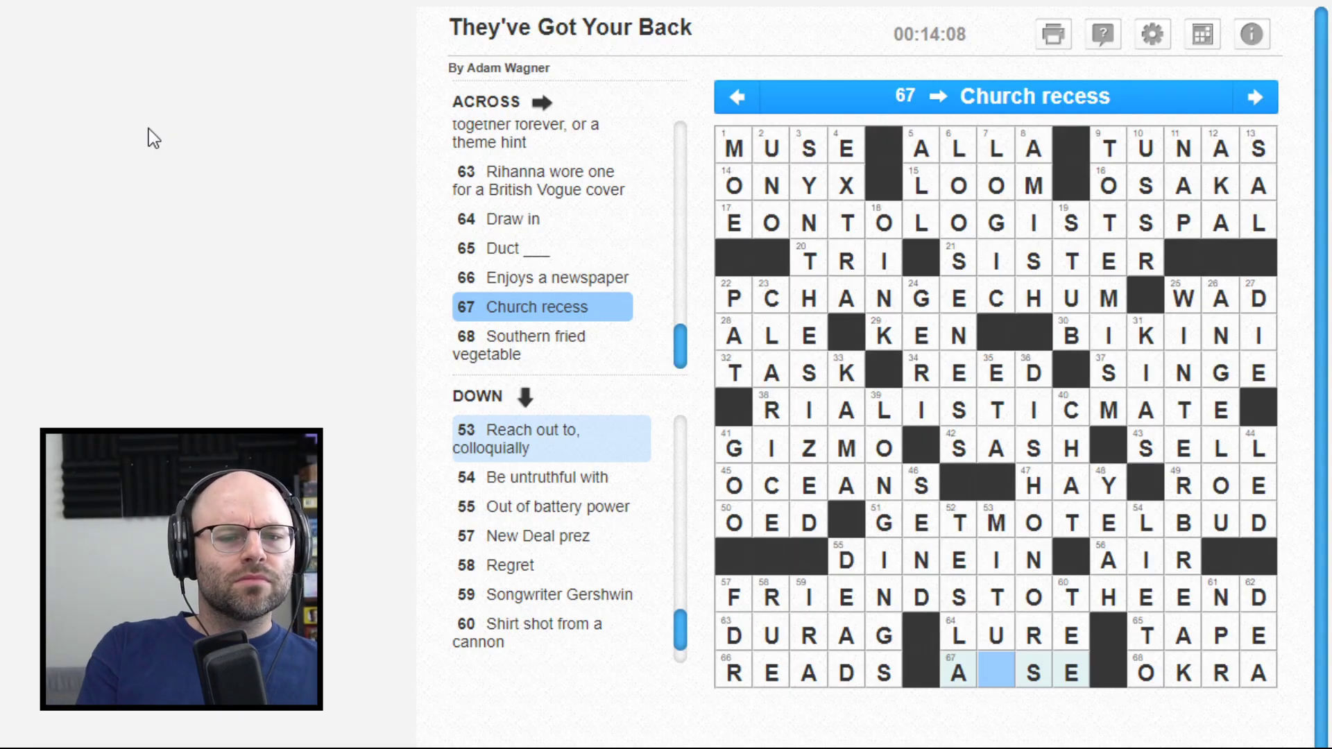
# Step: Check the crossings and try P in the empty cell of 67 Across
pyautogui.press('Up')
pyautogui.press('Up')
pyautogui.press('Up')
pyautogui.press('Up')
pyautogui.press('Up')
pyautogui.press('Down')
pyautogui.press('Down')
pyautogui.press('Down')
pyautogui.press('Down')
pyautogui.press('Down')
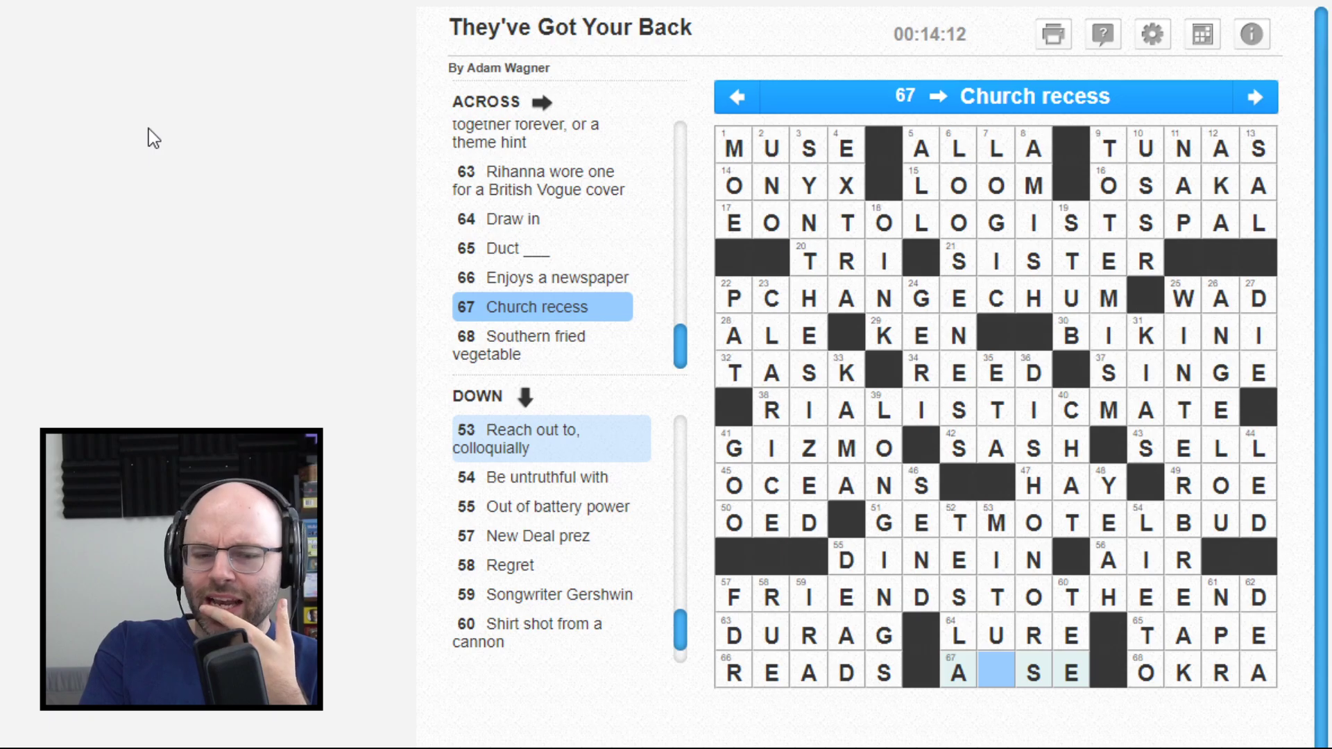
pyautogui.press('Up')
pyautogui.press('Up')
pyautogui.press('Up')
pyautogui.press('Up')
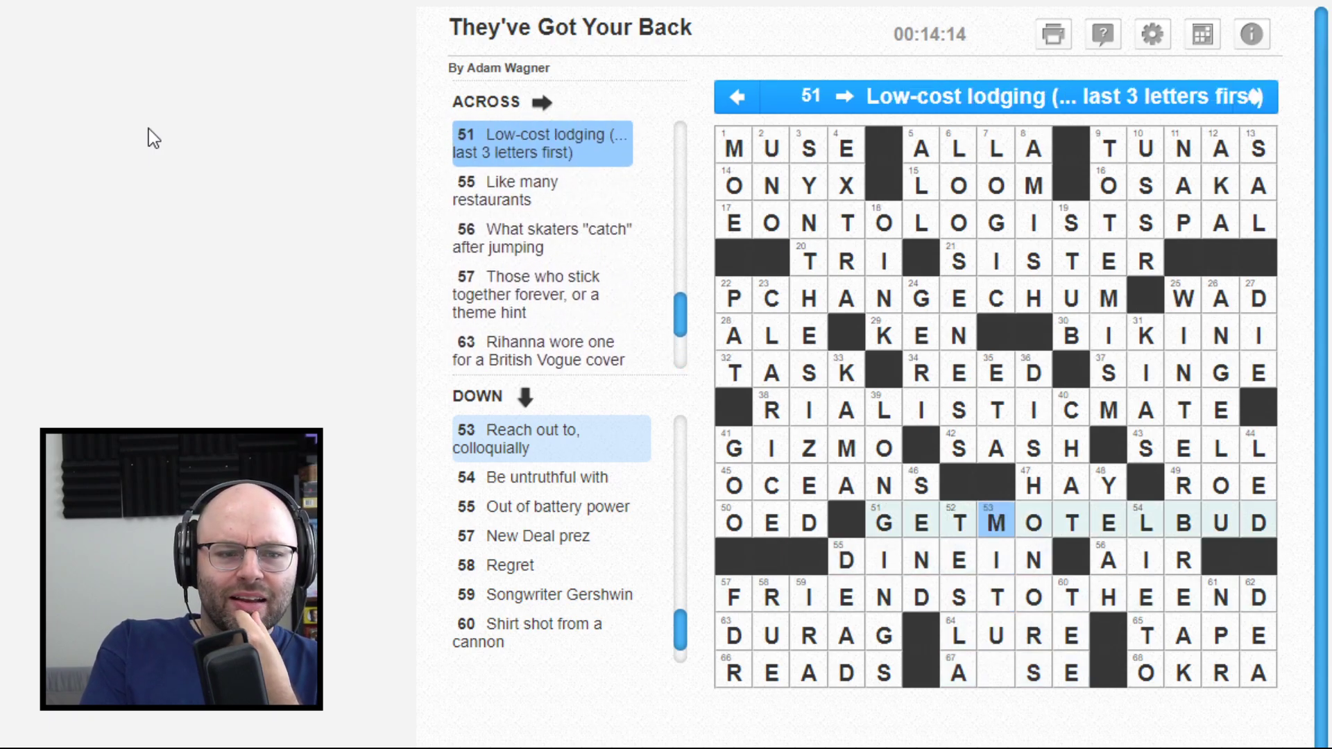
pyautogui.press('Down')
pyautogui.press('Down')
pyautogui.press('Down')
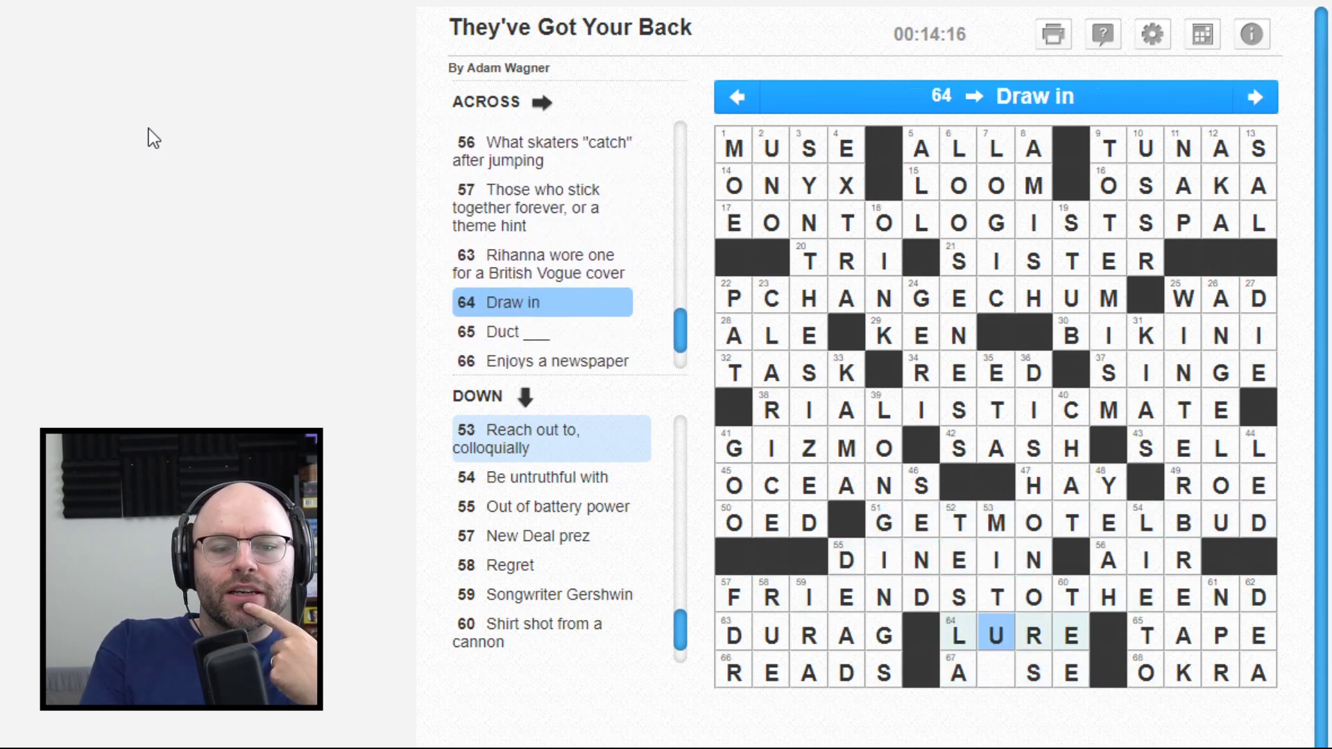
pyautogui.press('Down')
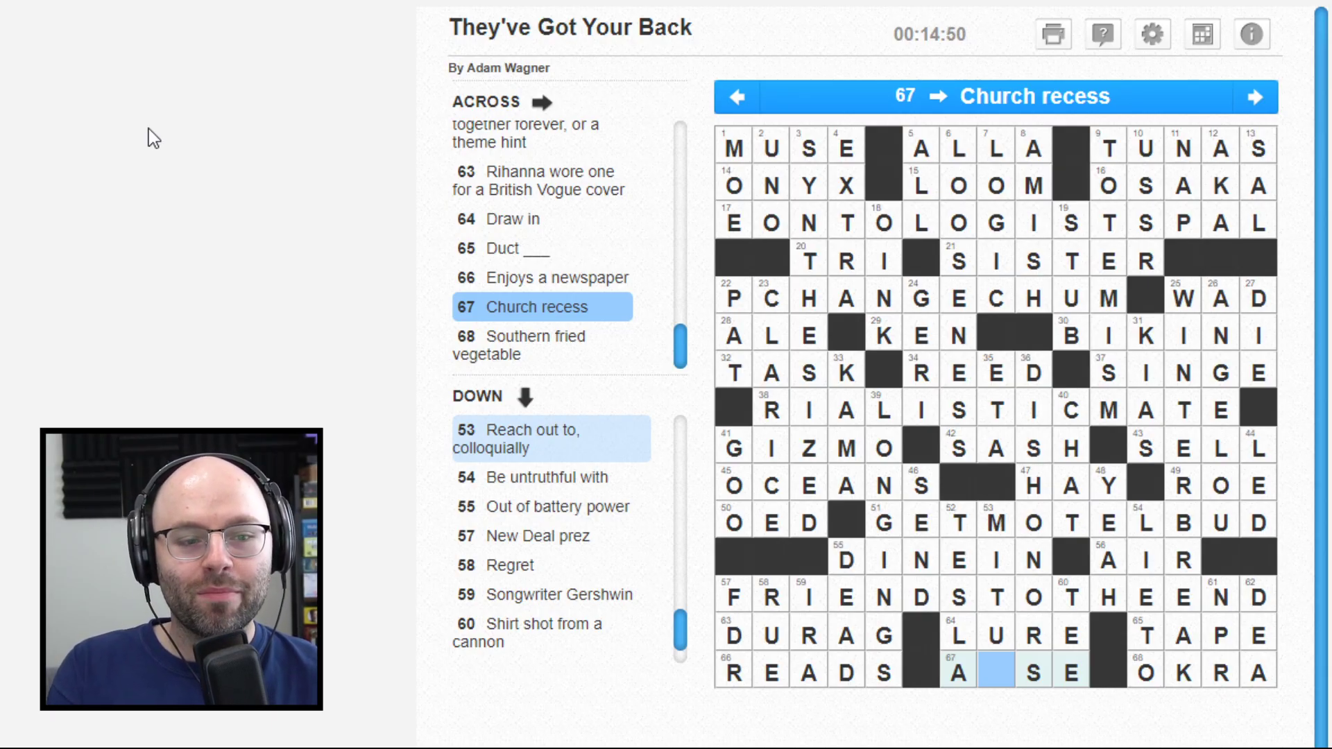
pyautogui.write('p')
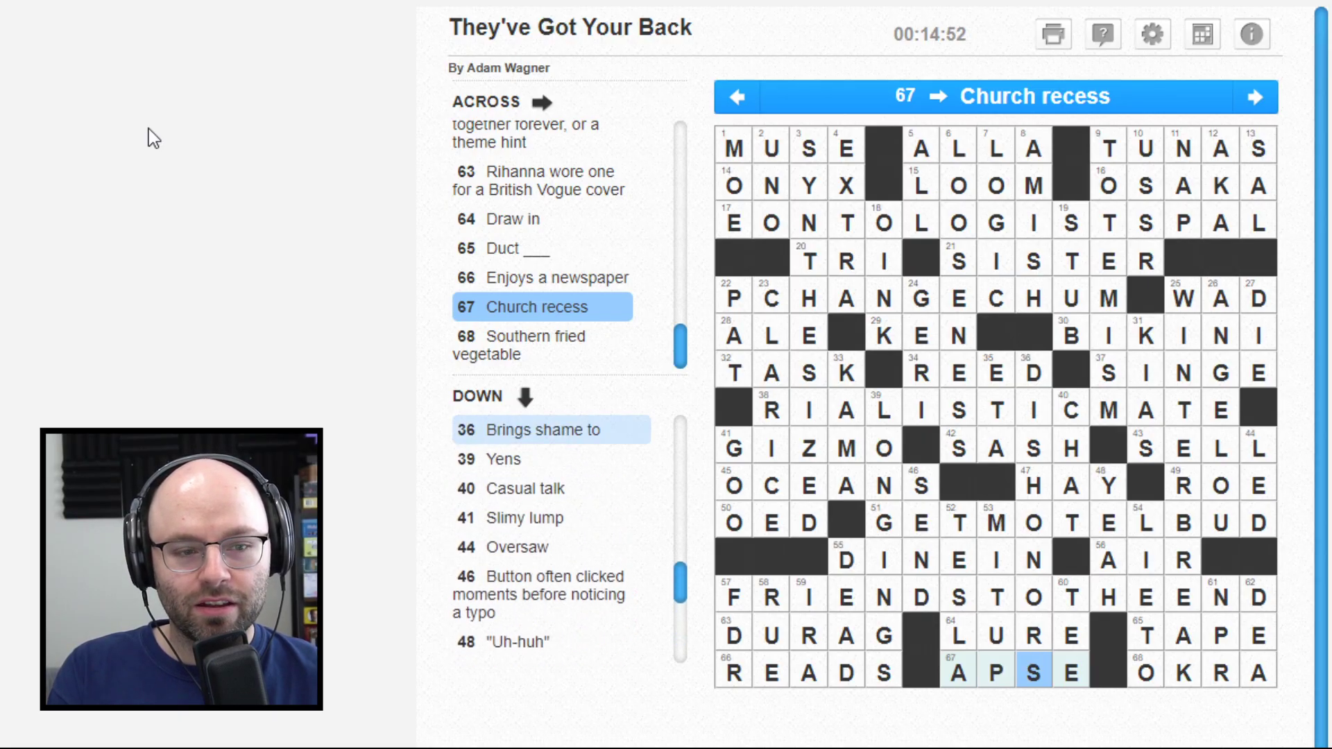
# Step: Erase the P and replace the M in 51 Across with H
pyautogui.press('Left')
pyautogui.press('BackSpace')
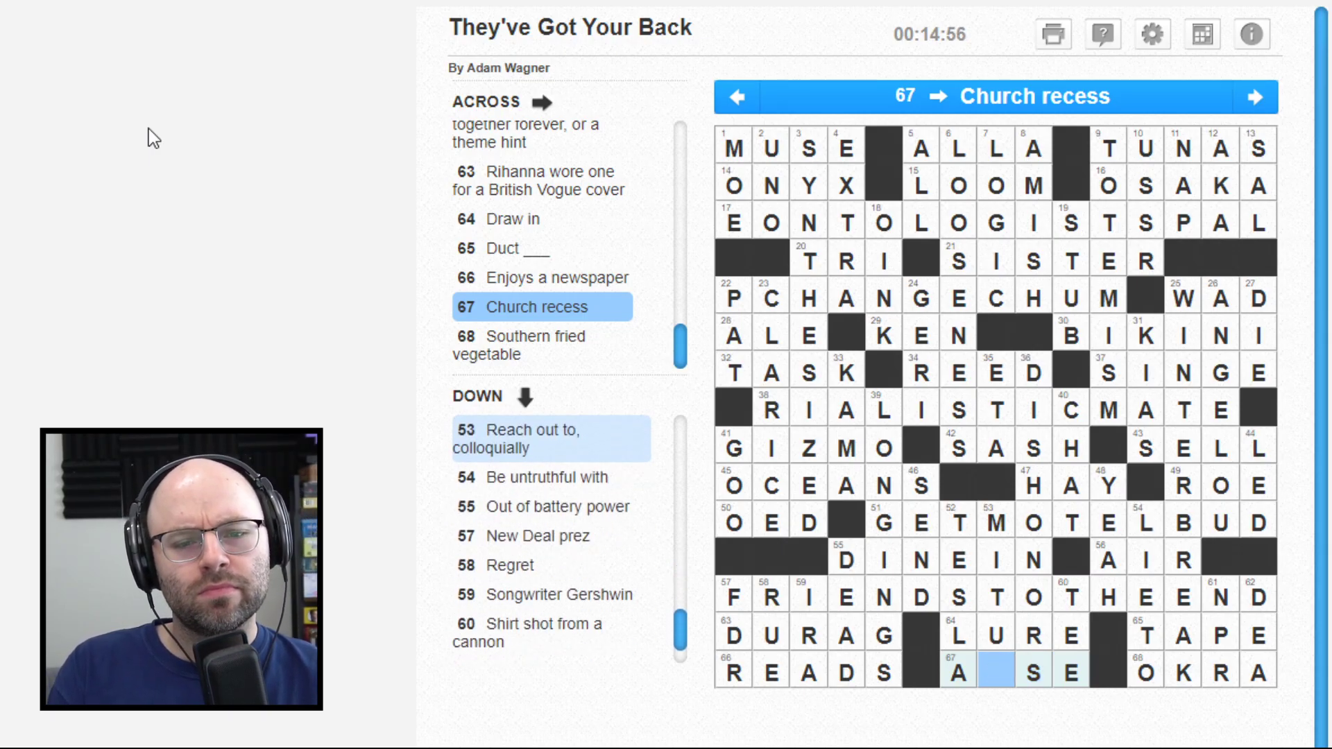
pyautogui.press('Up')
pyautogui.press('Up')
pyautogui.press('Up')
pyautogui.press('Up')
pyautogui.write('h')
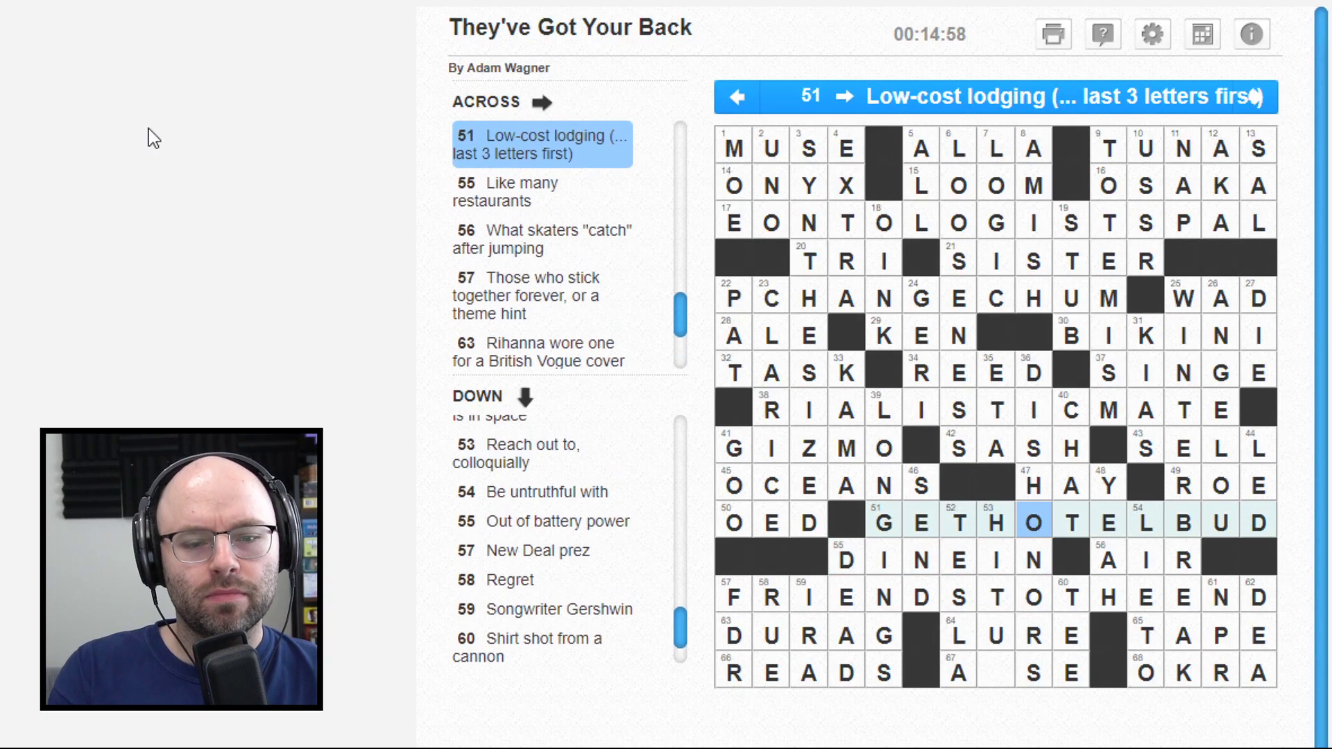
pyautogui.press('Down')
pyautogui.press('Down')
pyautogui.press('Down')
# Step: Enter B at 50 Across to finish the grid with all 191 letters
pyautogui.press('Left')
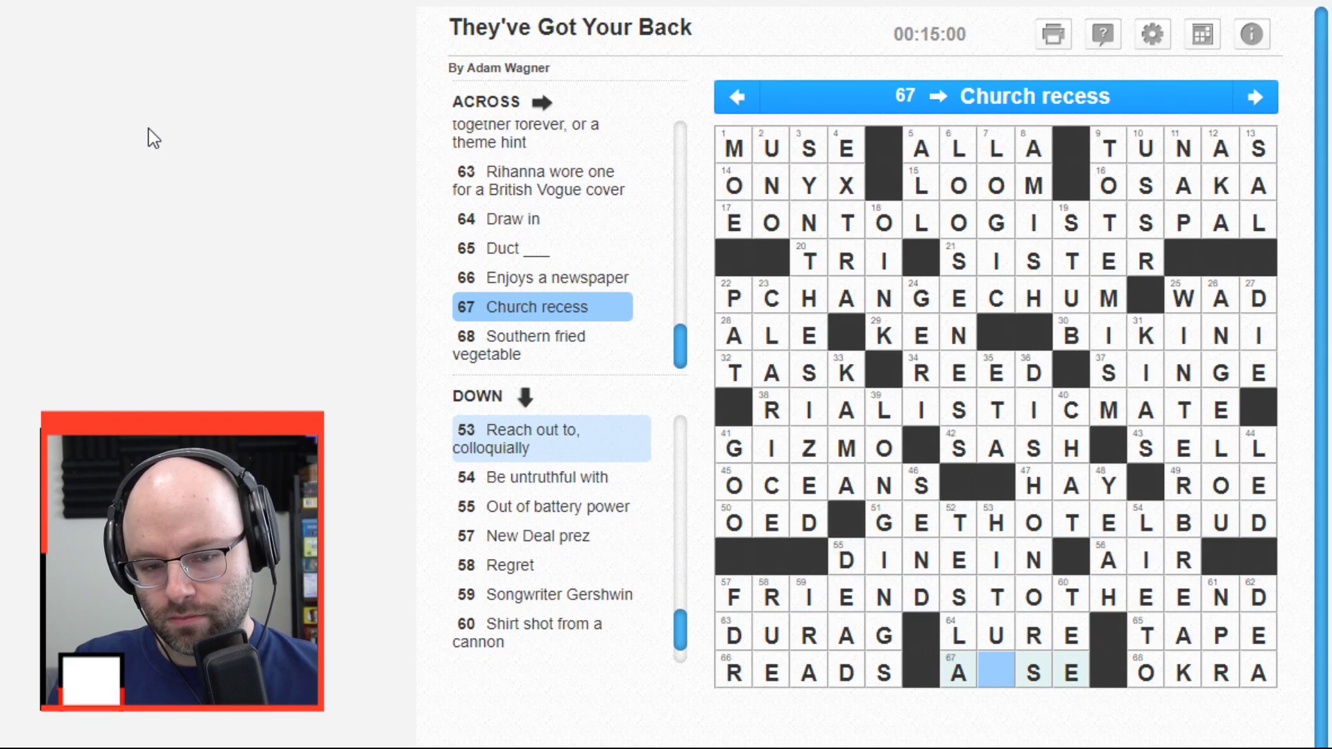
pyautogui.write('p')
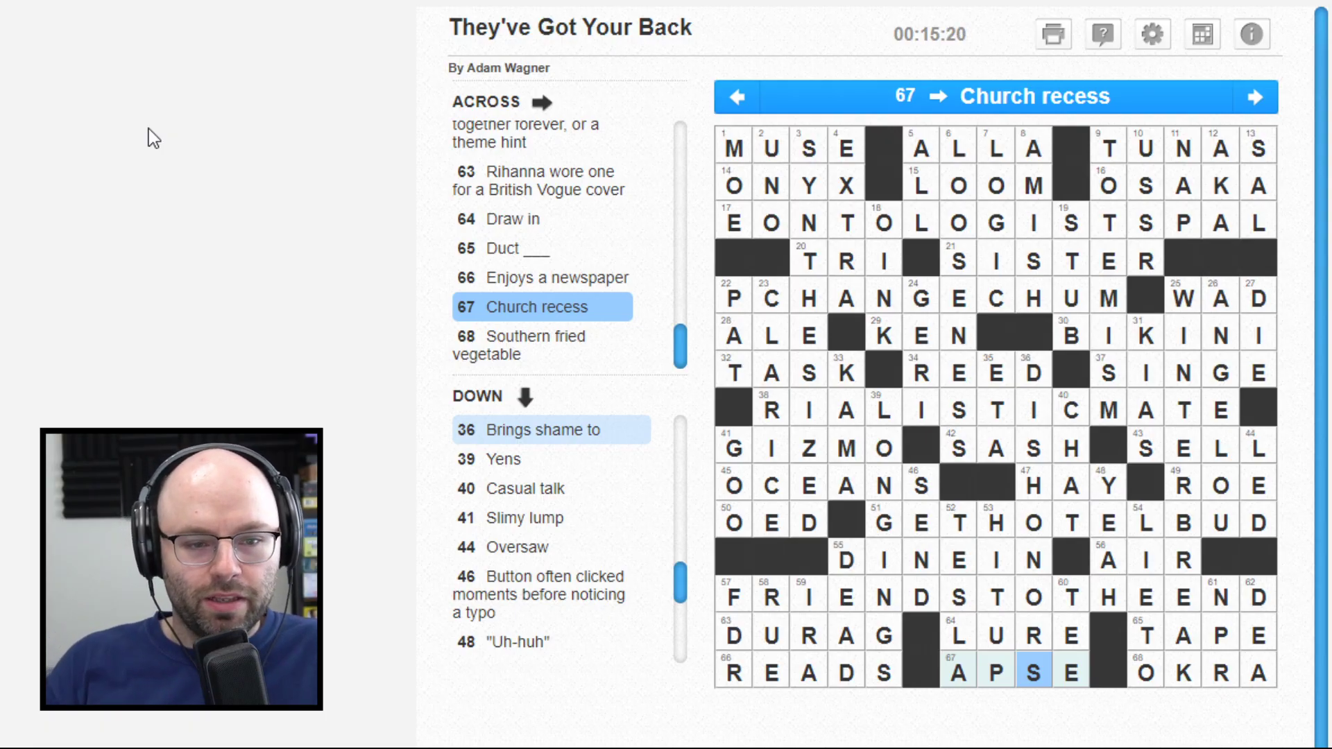
pyautogui.press('Up')
pyautogui.press('Up')
pyautogui.press('Up')
pyautogui.press('Up')
pyautogui.press('Left')
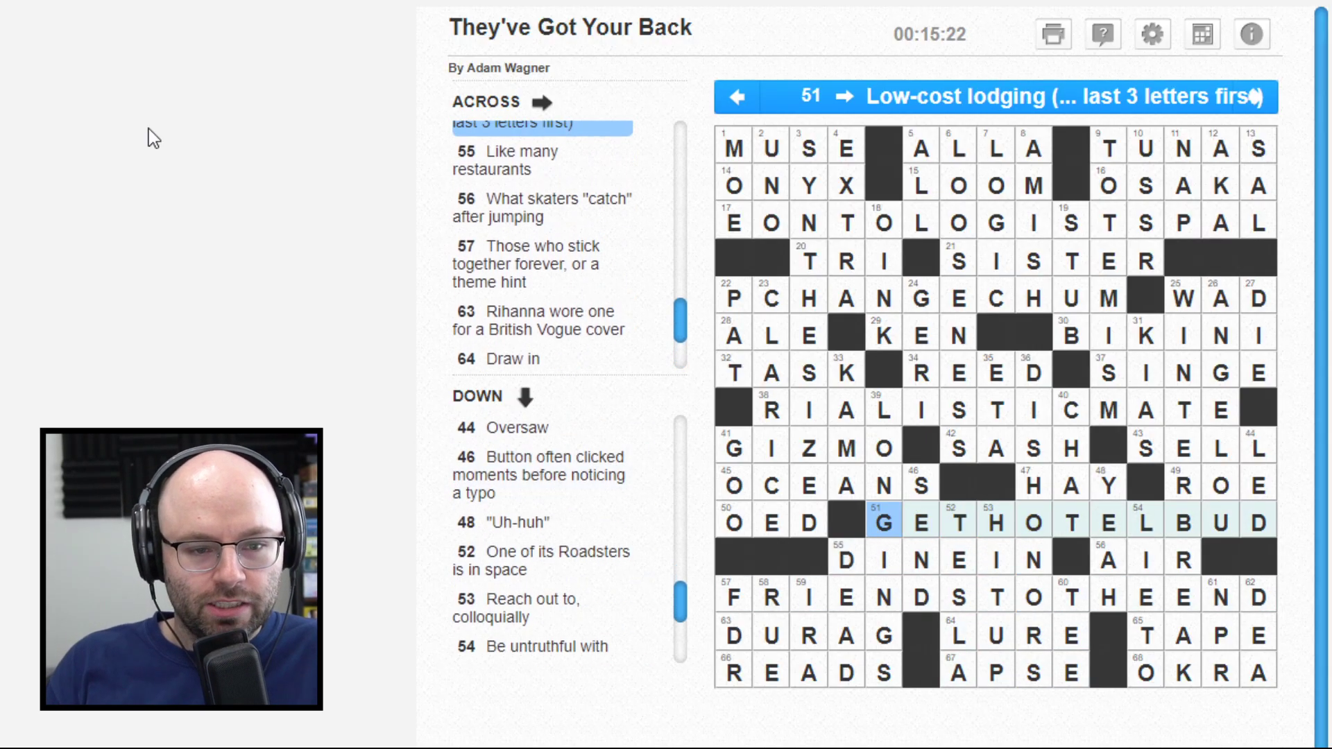
pyautogui.press('Left')
pyautogui.press('Left')
pyautogui.press('Left')
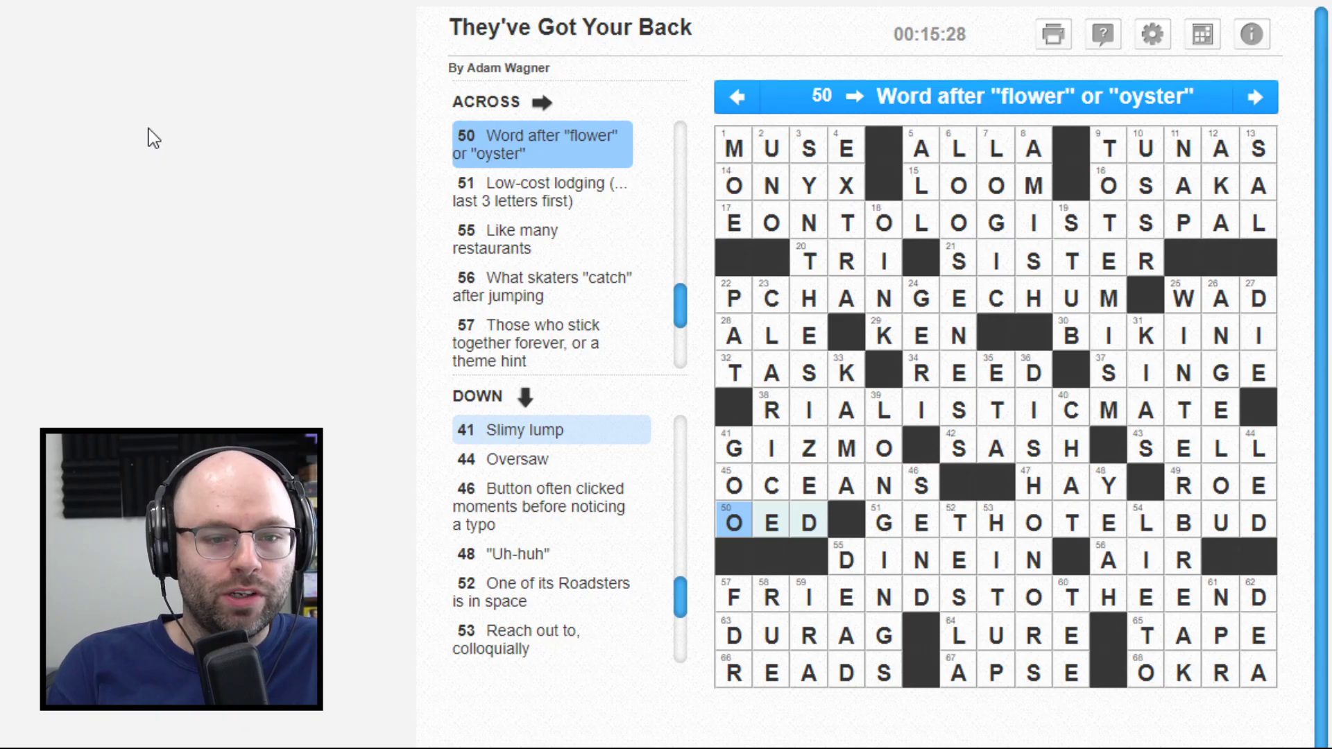
pyautogui.write('b')
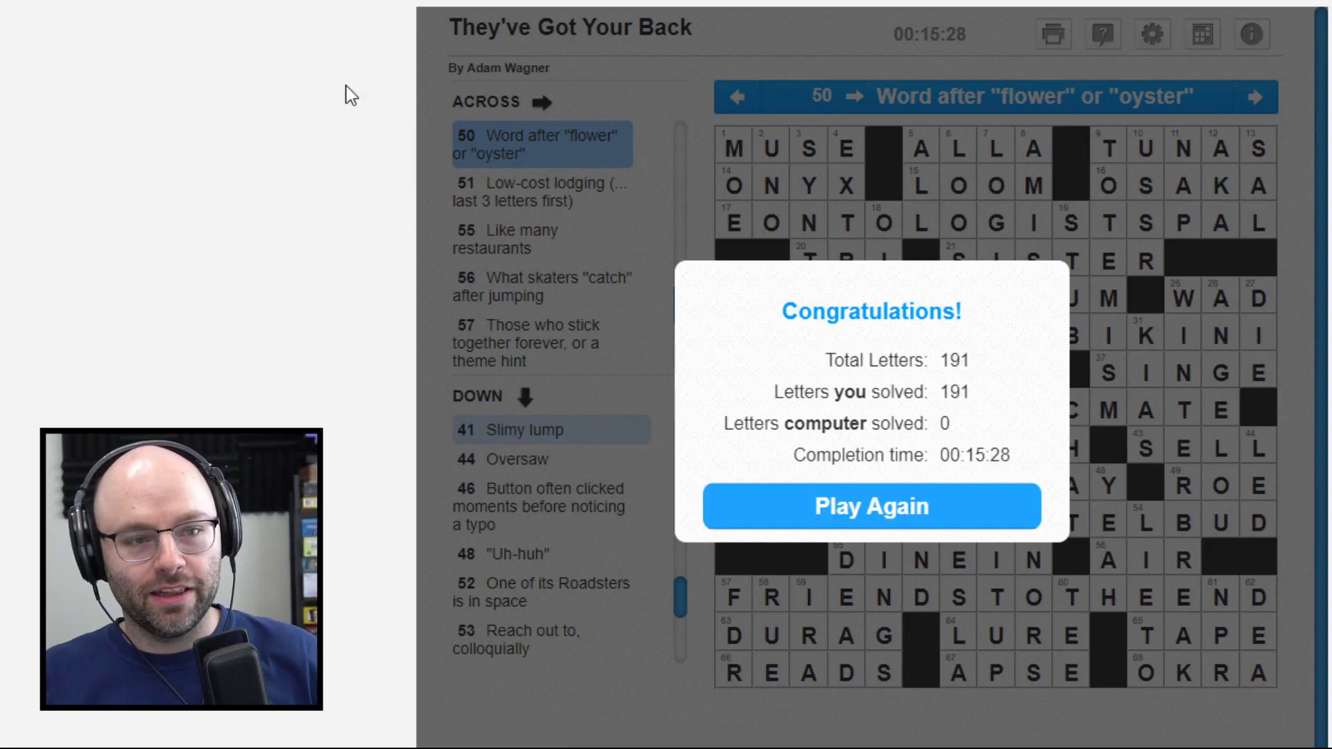
# Step: Dismiss the dialog with Play Again and load the Bodybuilding puzzle
pyautogui.click(871, 509)
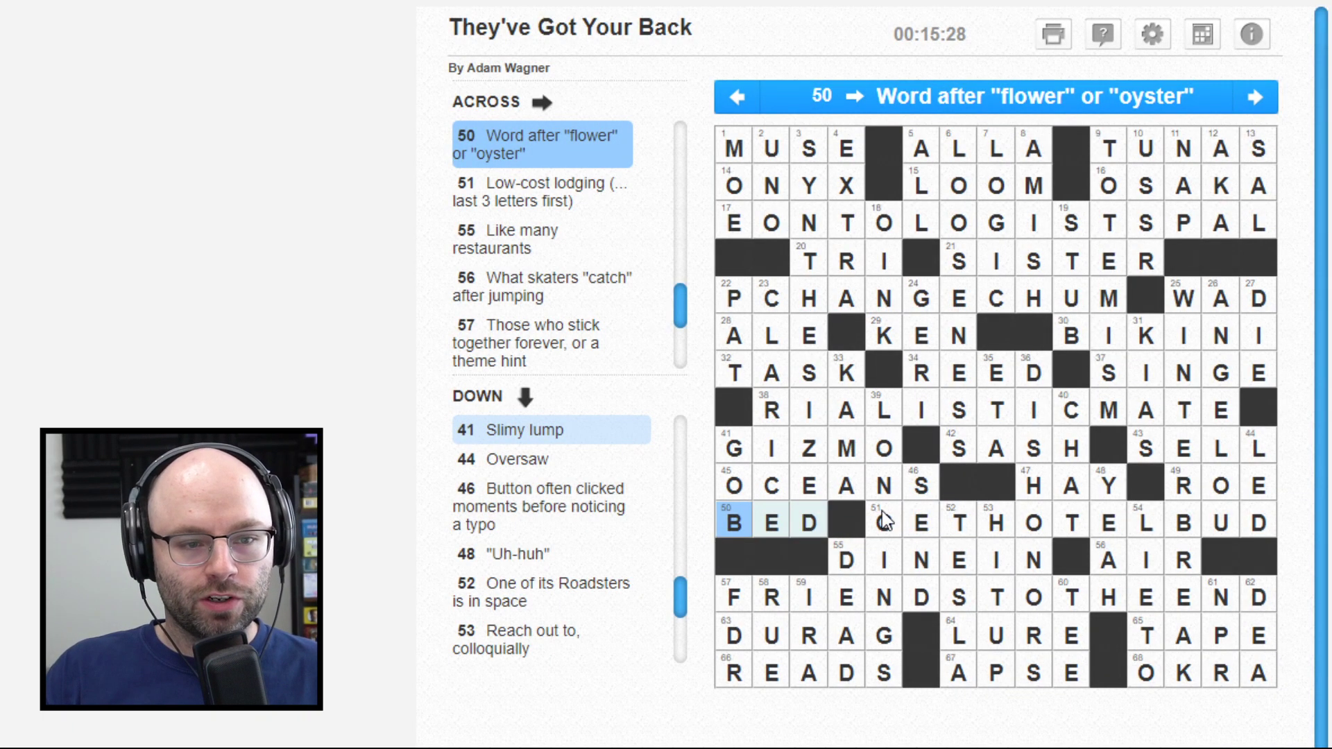
pyautogui.click(1202, 36)
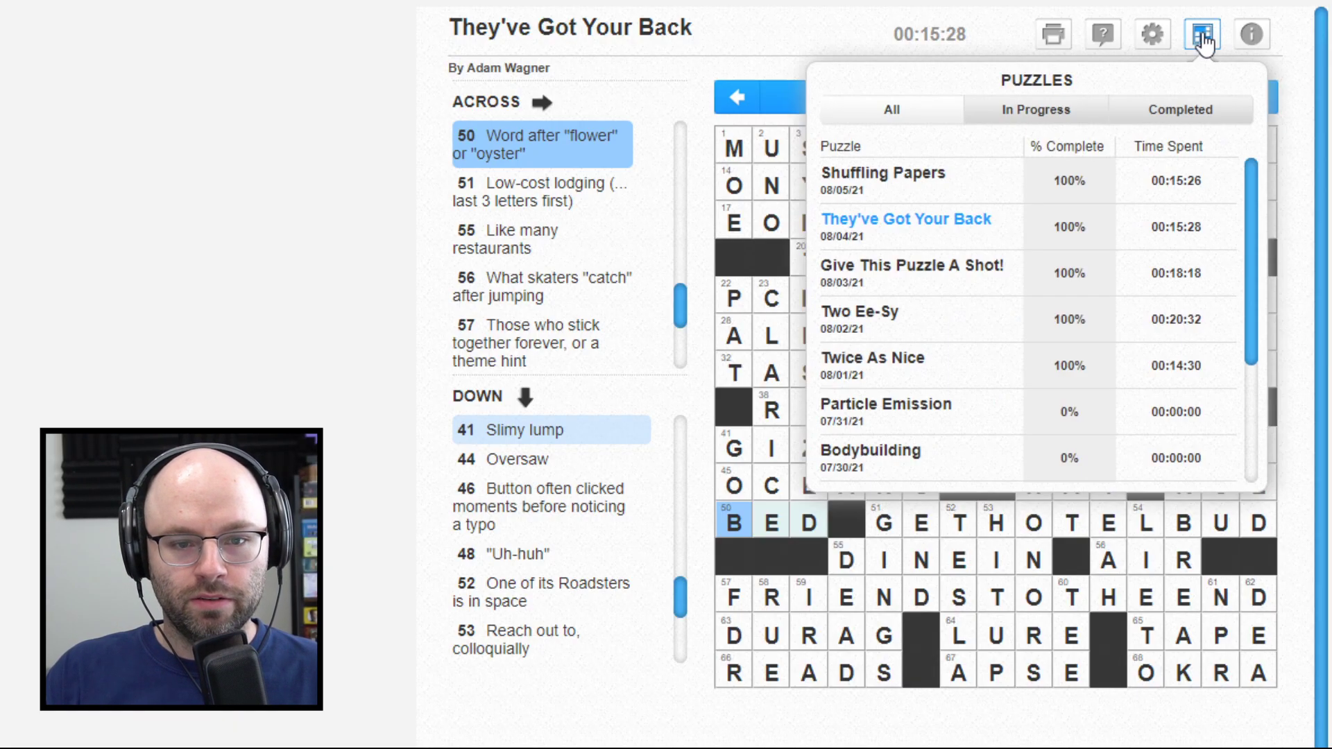
pyautogui.click(886, 460)
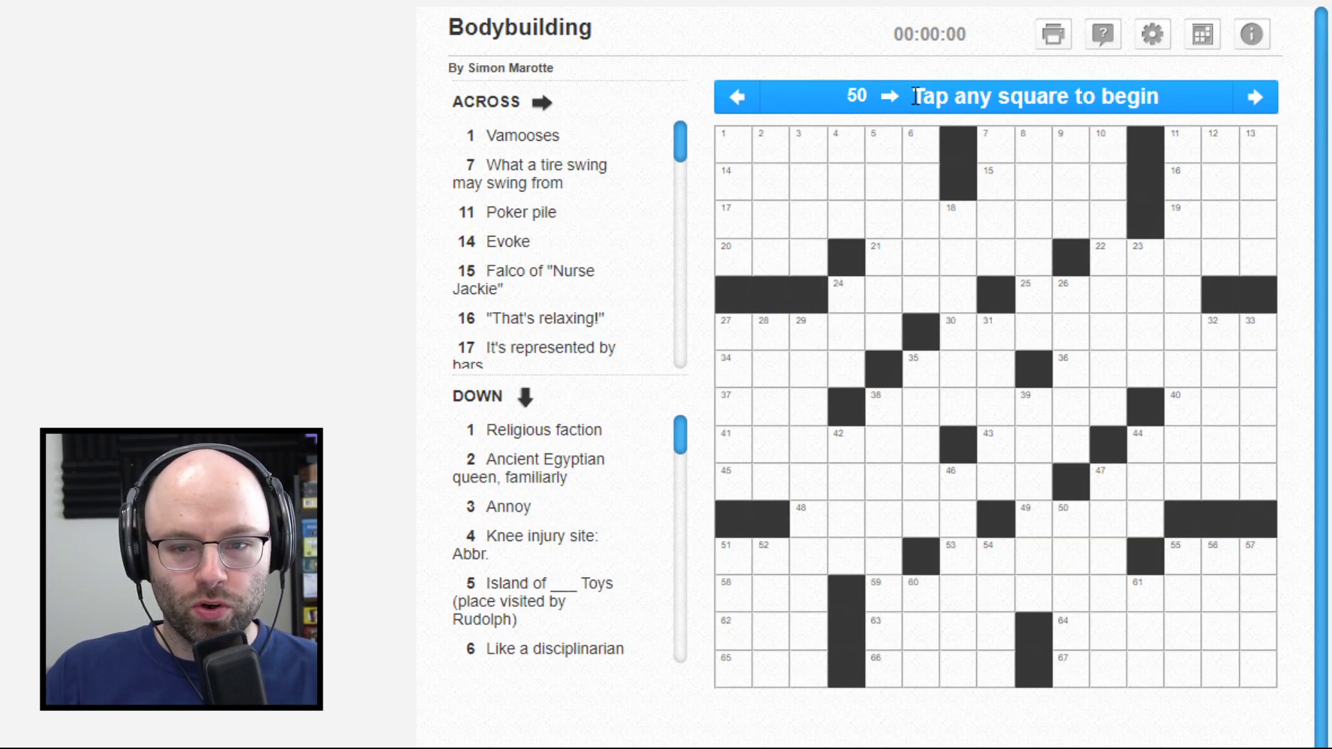
# Step: Enter SECT at 1 Down and CLEO at 2 Down, clearing wrong 3 Down letters
pyautogui.click(730, 138)
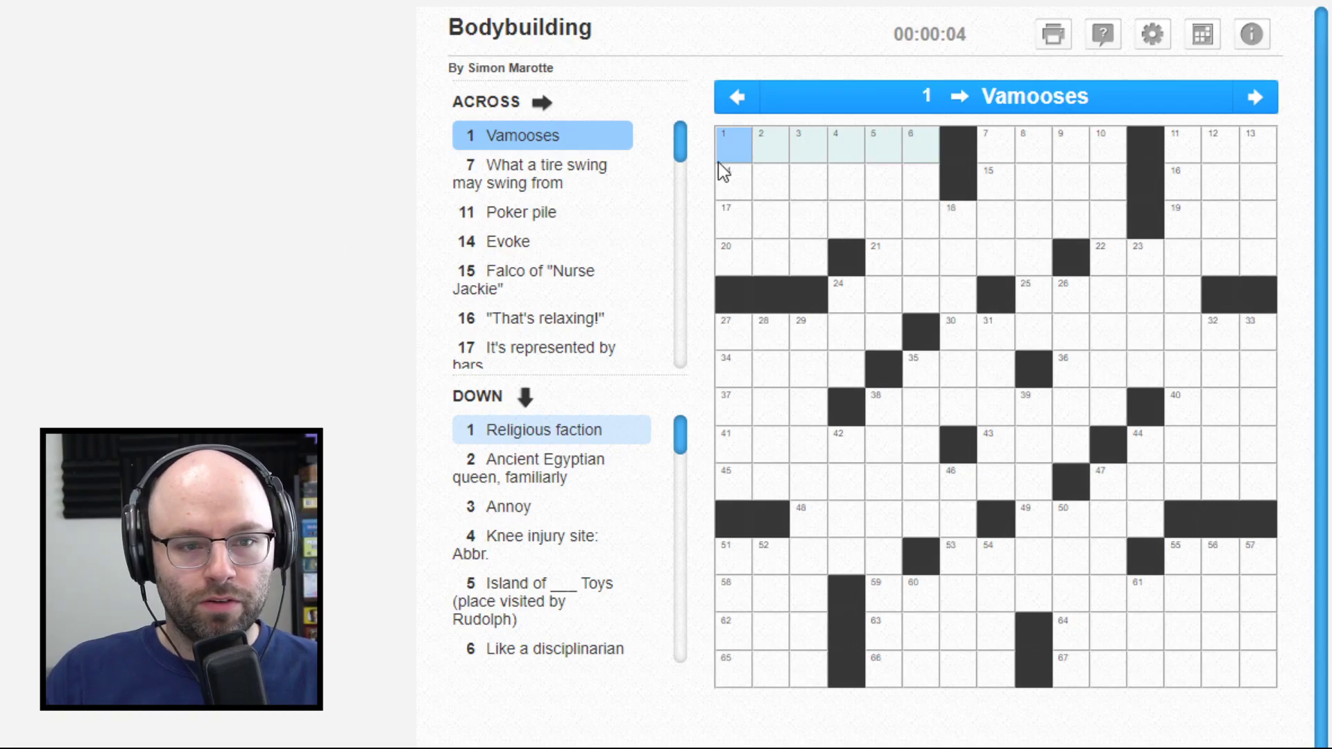
pyautogui.press('space')
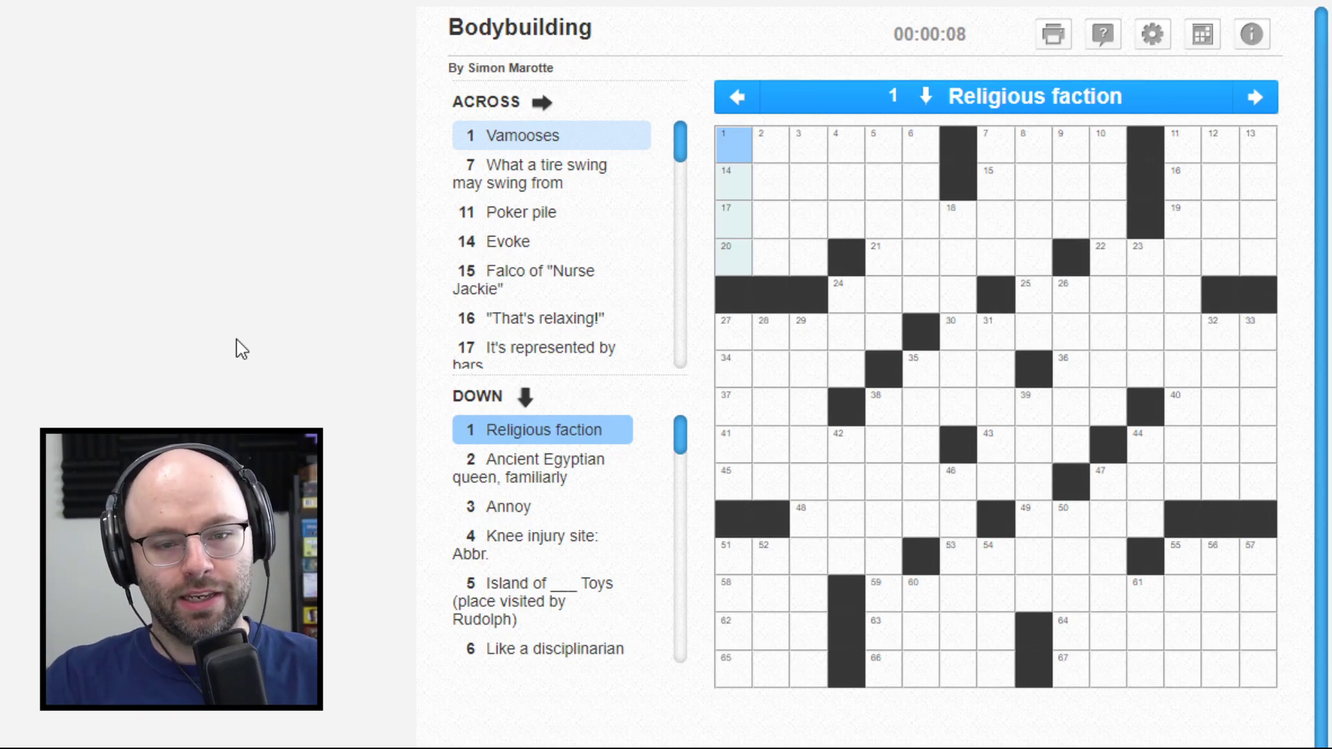
pyautogui.write('sect')
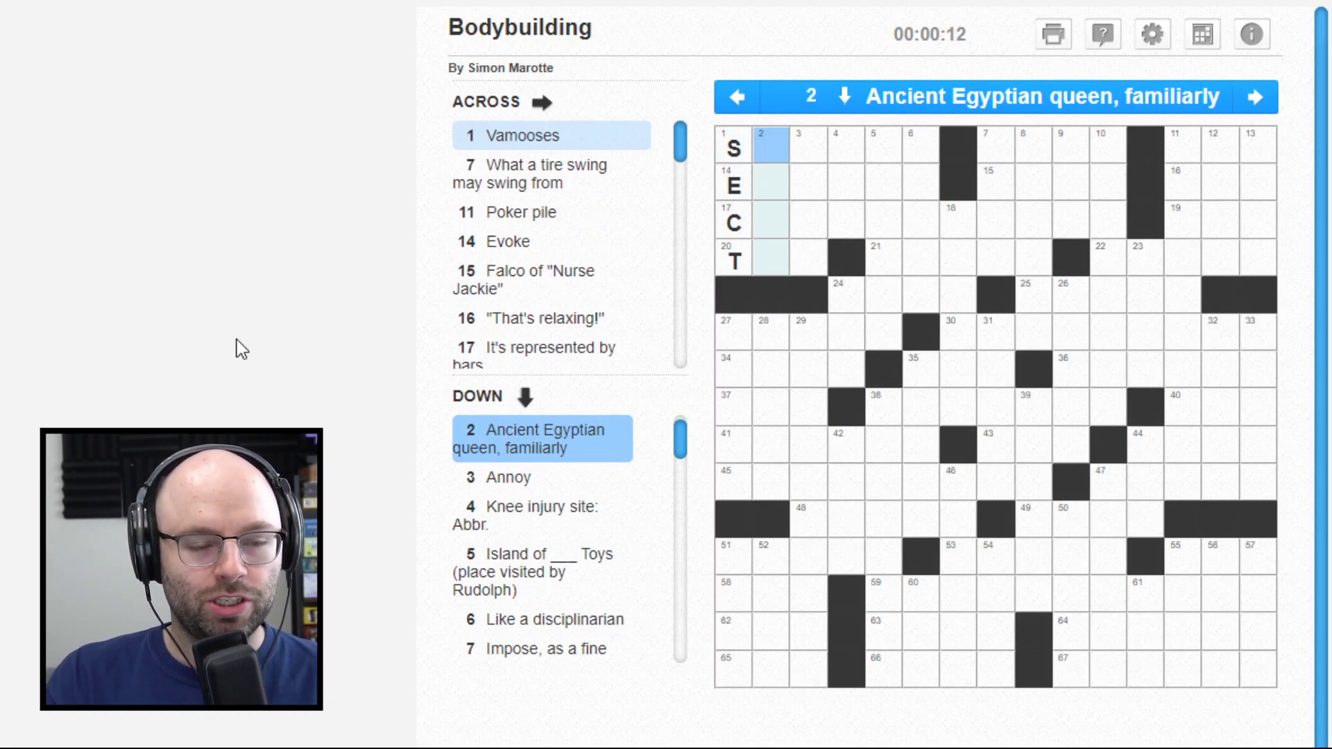
pyautogui.write('c')
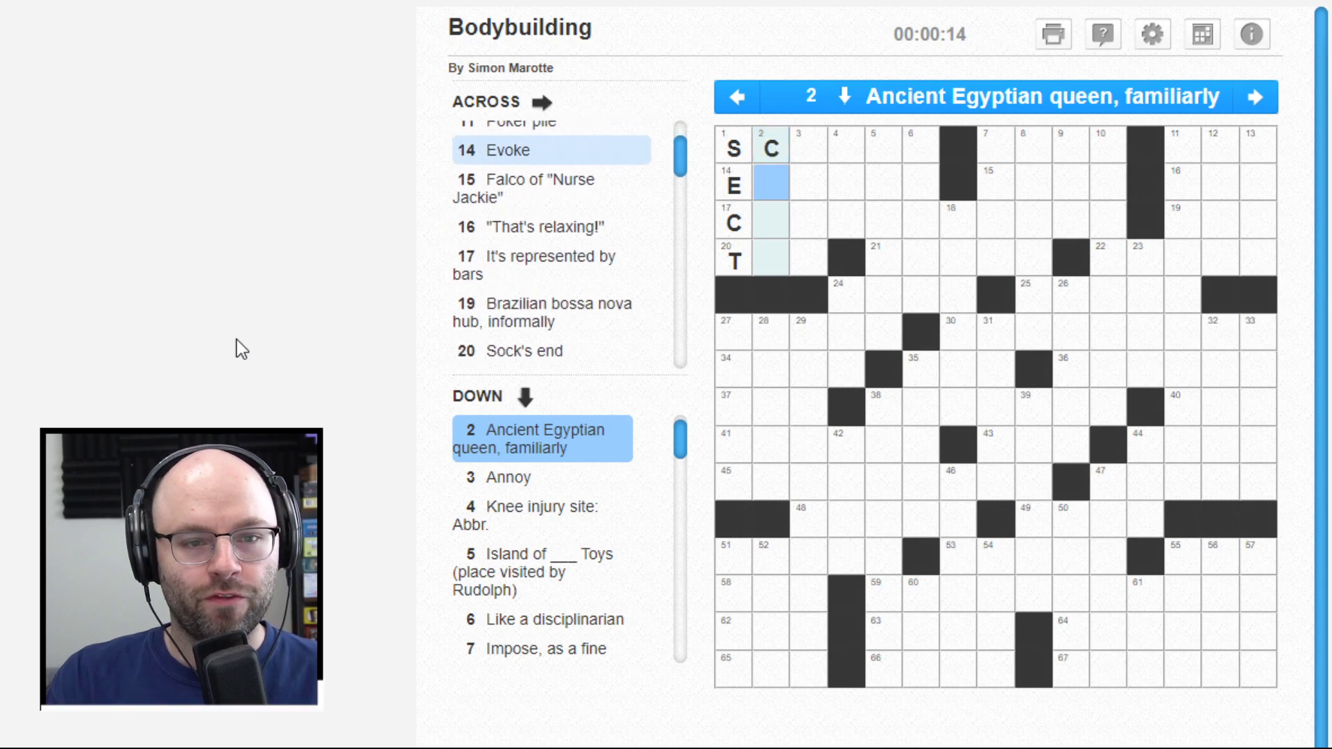
pyautogui.write('leo')
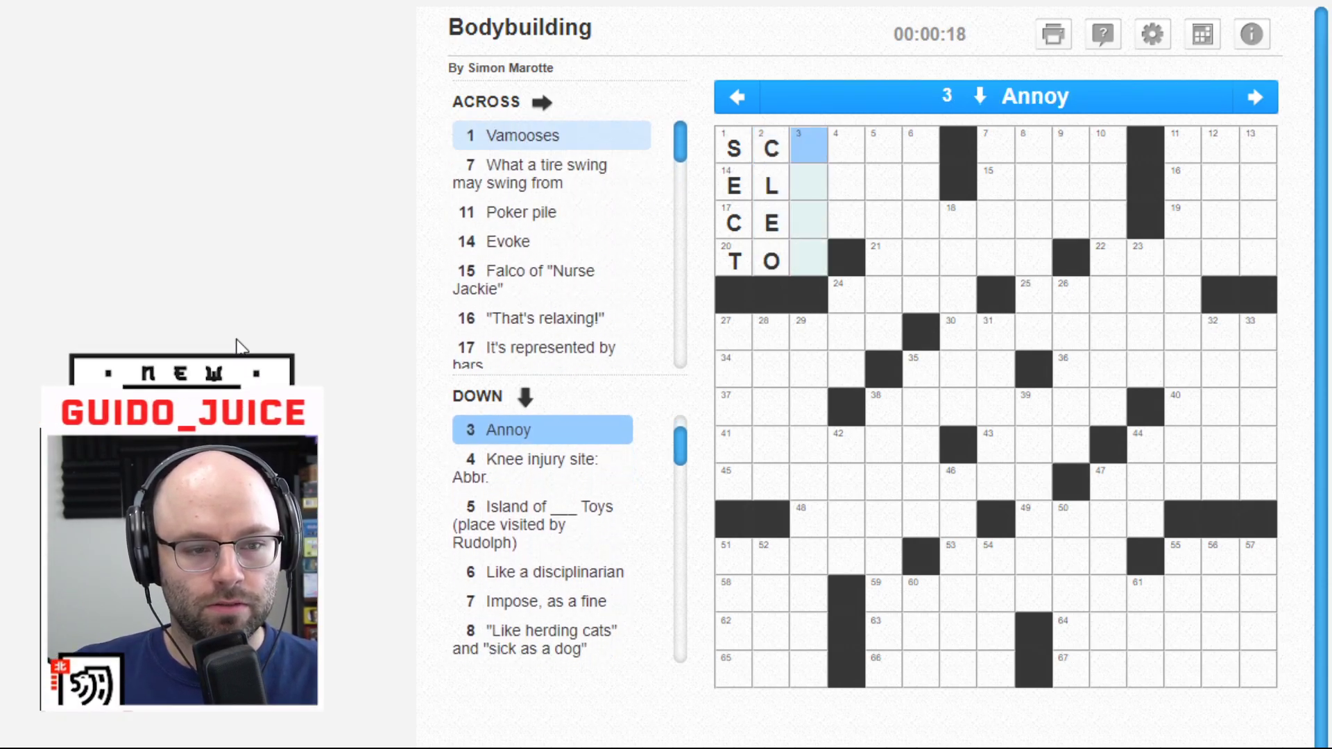
pyautogui.write('i')
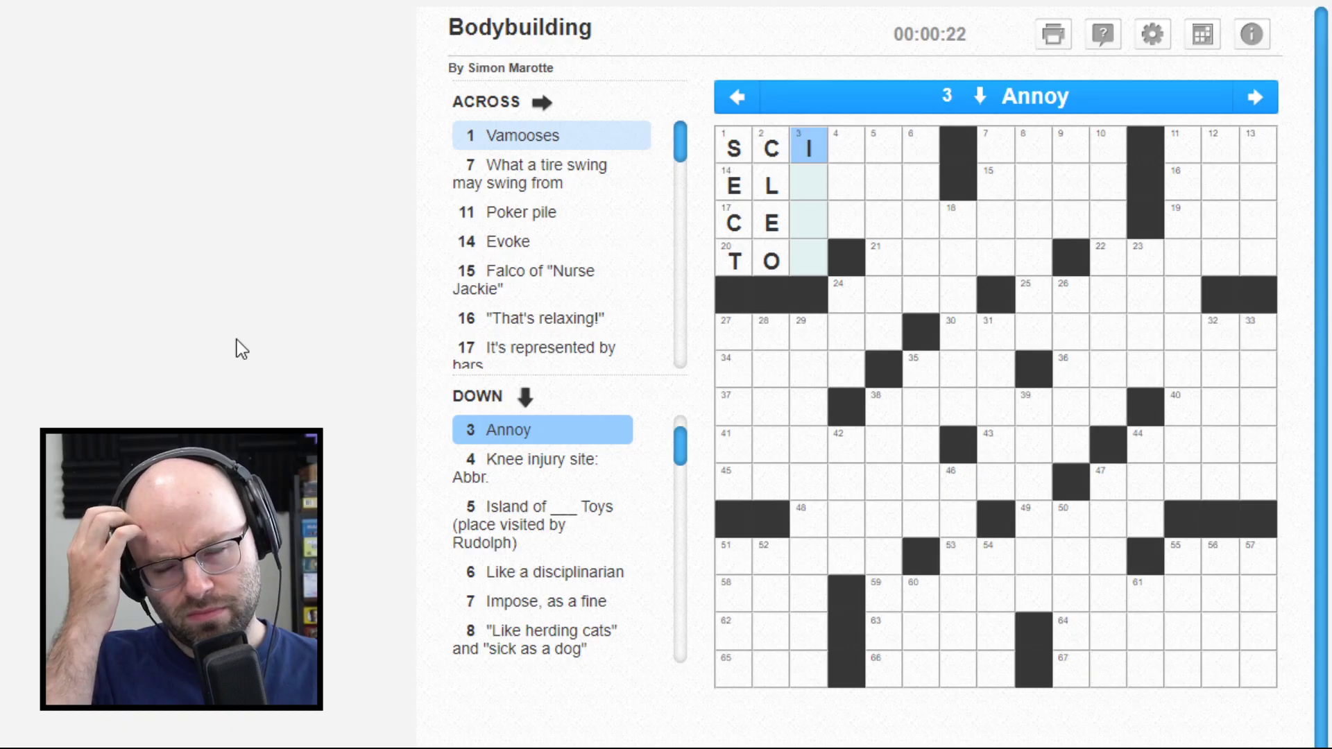
pyautogui.write('r')
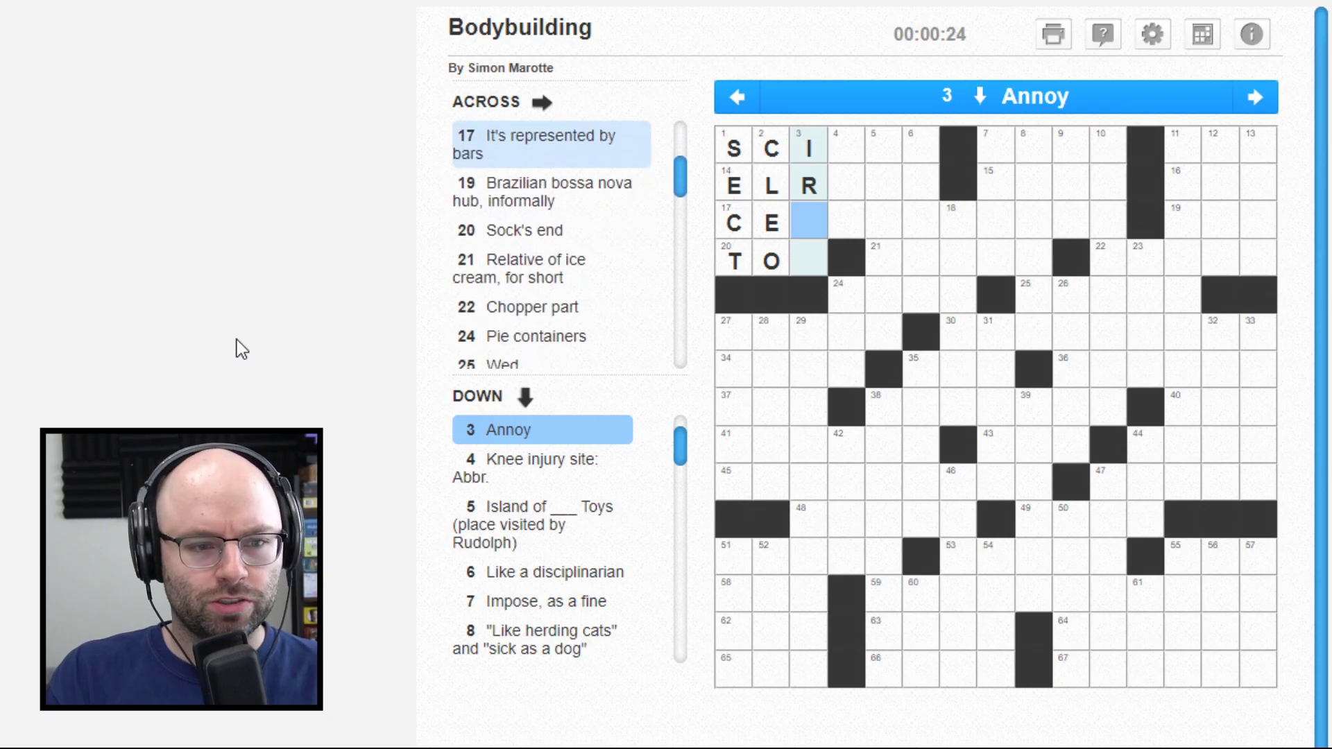
pyautogui.press('Up')
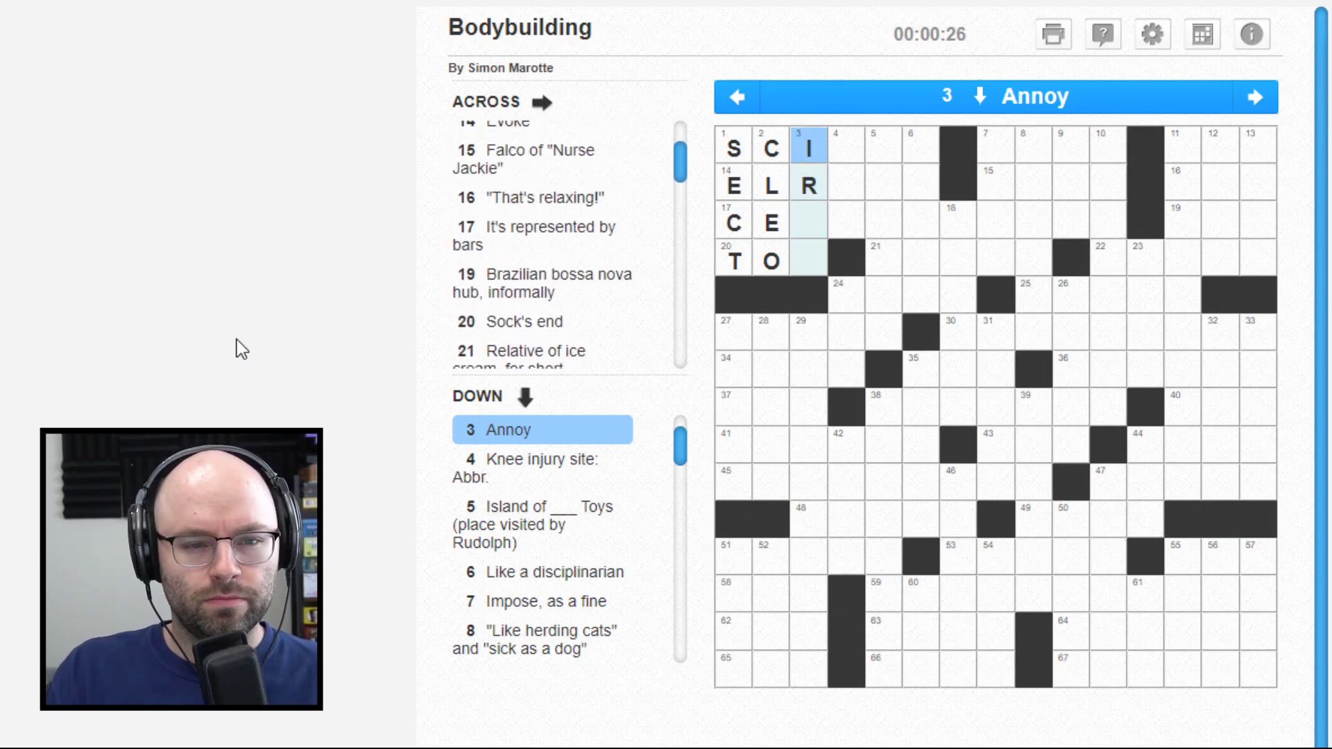
pyautogui.press('Up')
pyautogui.press('BackSpace')
pyautogui.press('Down')
pyautogui.press('BackSpace')
pyautogui.press('Up')
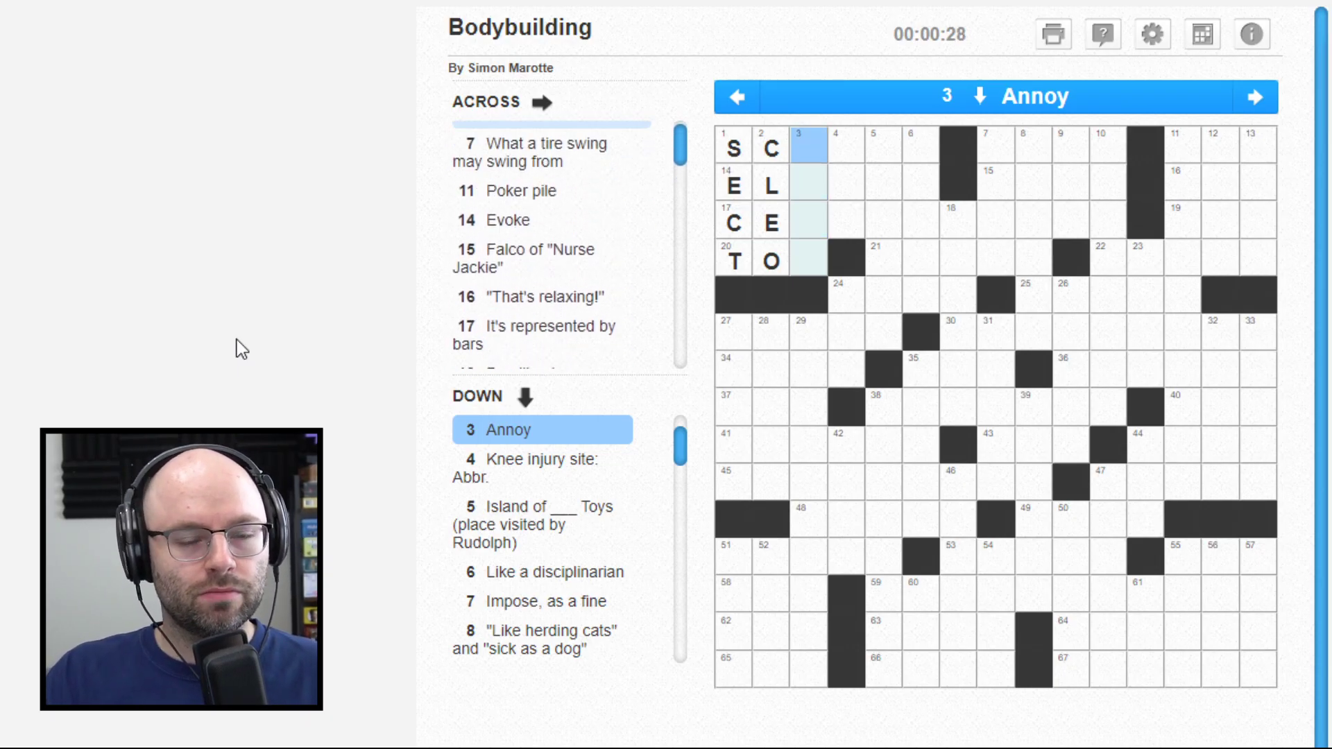
# Step: Add E to complete TOE at 20 Across
pyautogui.press('End')
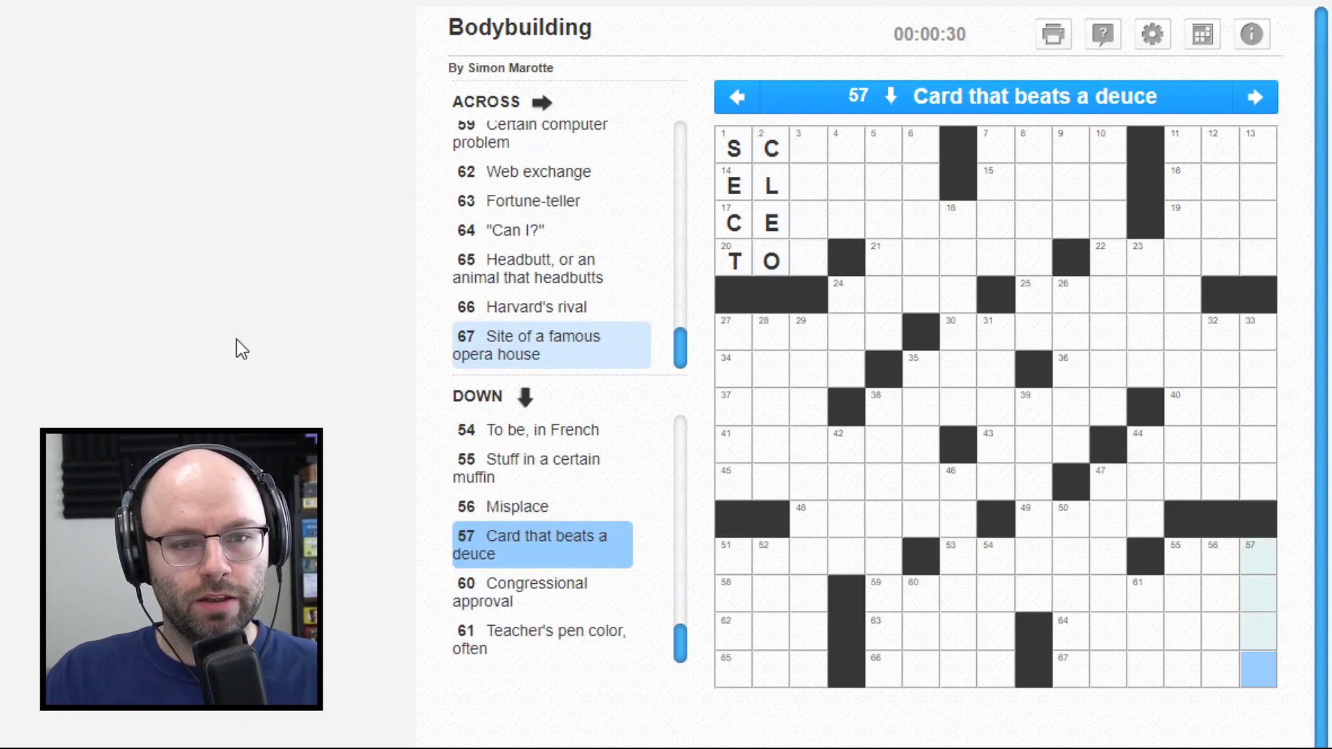
pyautogui.press('Home')
pyautogui.press('Down')
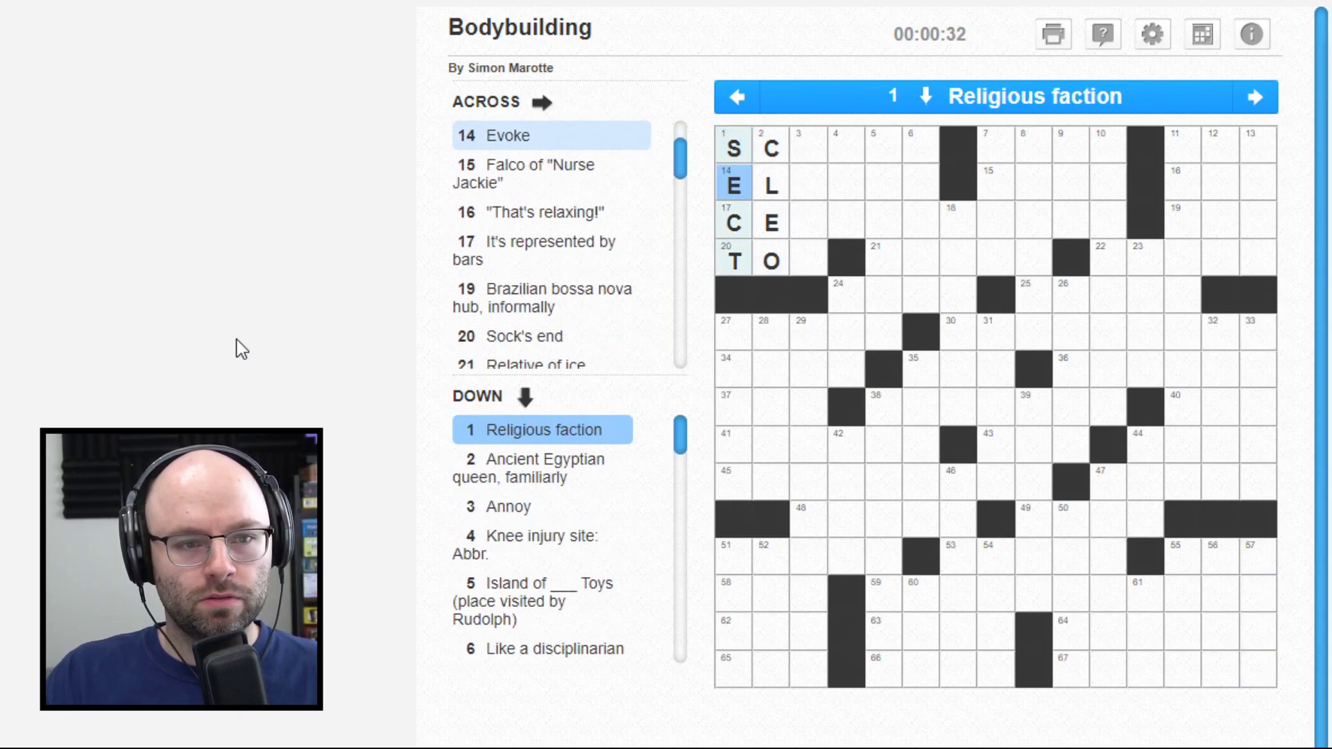
pyautogui.press('Right')
pyautogui.press('Right')
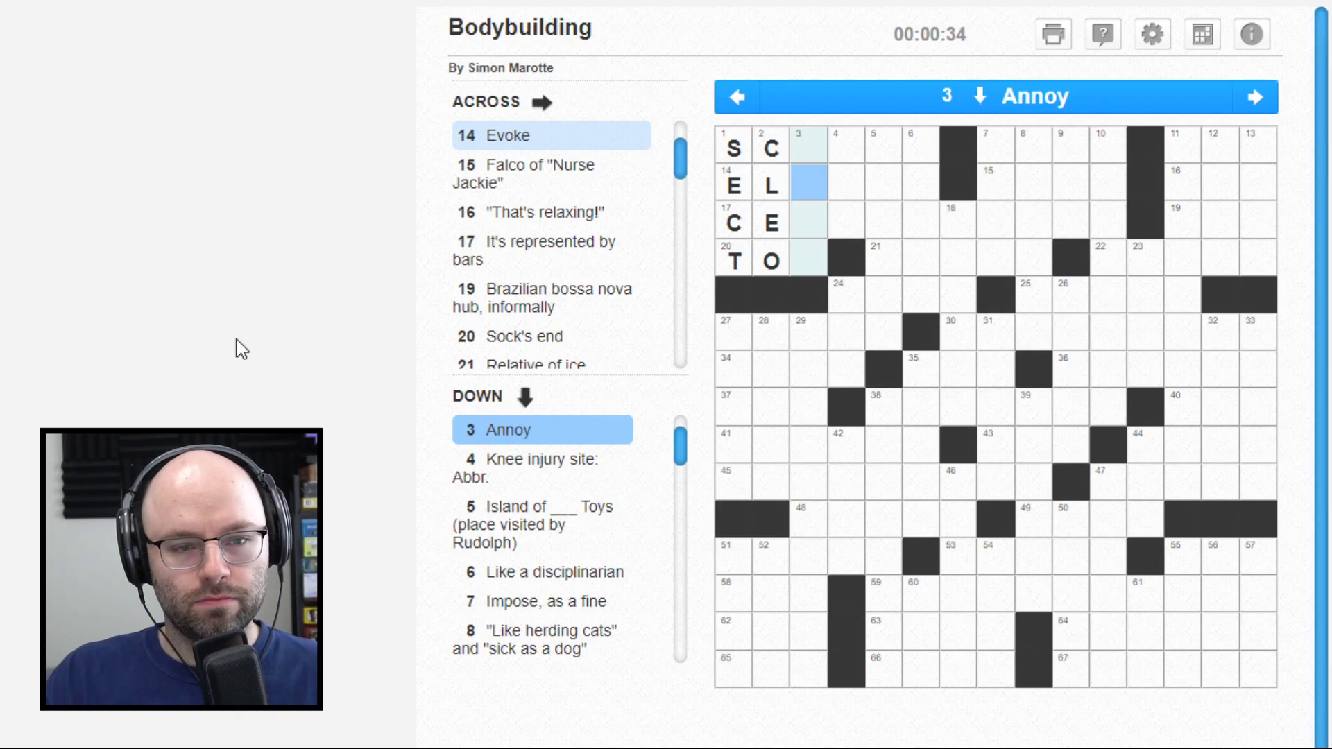
pyautogui.press('Left')
pyautogui.press('Left')
pyautogui.press('Down')
pyautogui.press('Down')
pyautogui.press('Right')
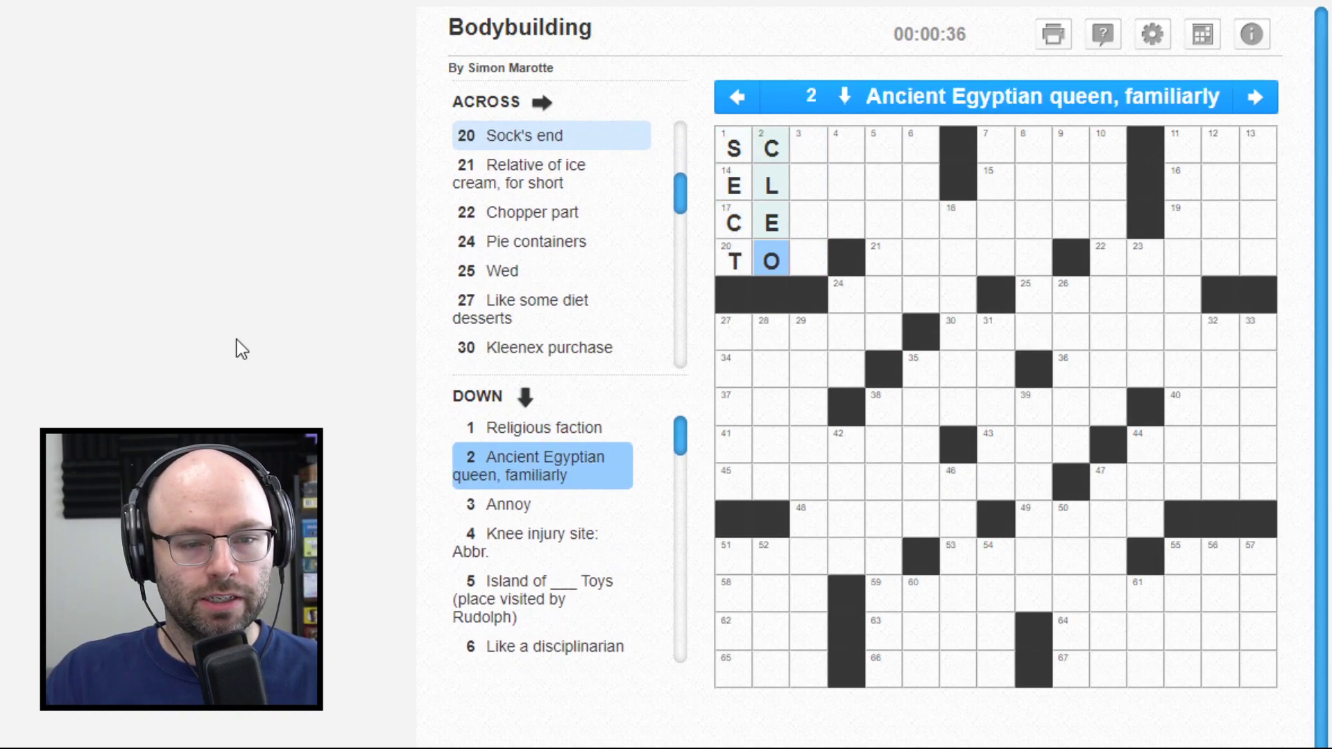
pyautogui.press('Right')
pyautogui.write('E')
# Step: Start filling the empty 1 Across squares toward SCRAMS
pyautogui.press('Left')
pyautogui.press('Left')
pyautogui.press('Right')
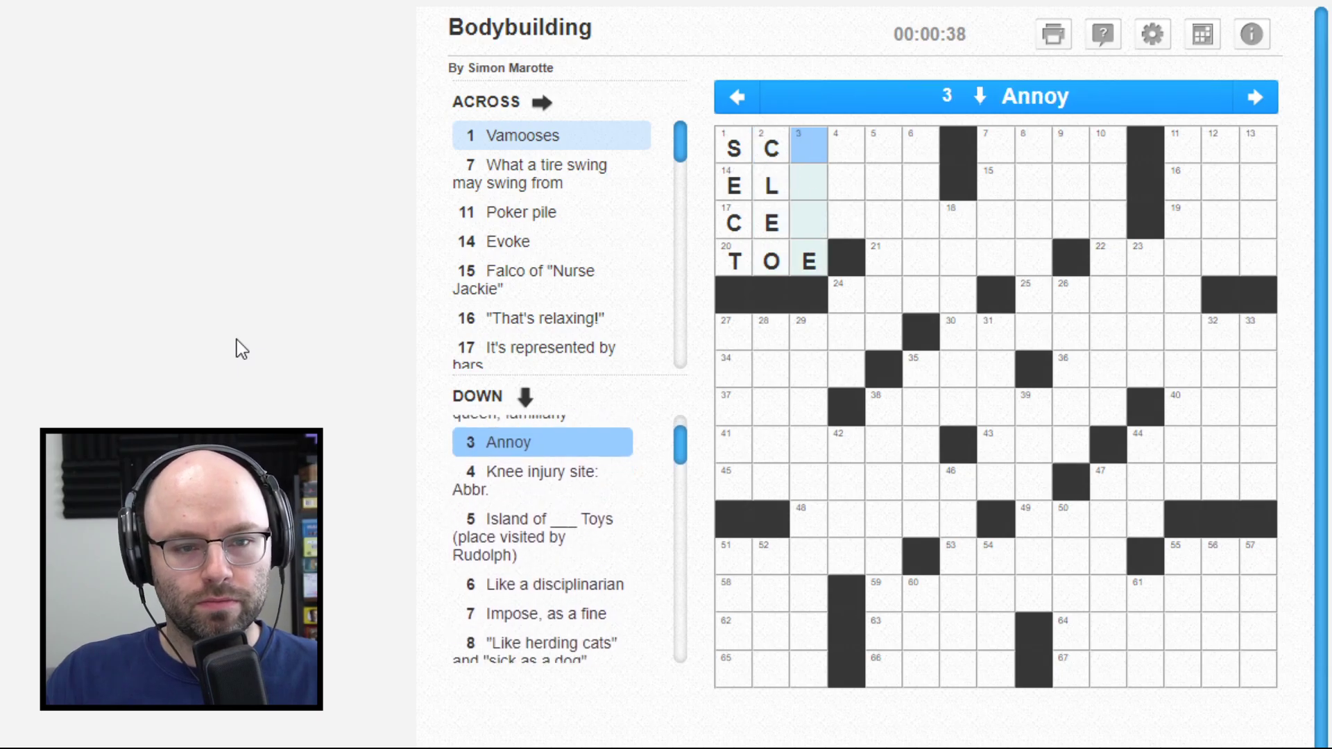
pyautogui.press('Down')
pyautogui.press('Down')
pyautogui.press('Down')
pyautogui.hotkey('shift', 'Tab')
pyautogui.hotkey('shift', 'Tab')
pyautogui.press('space')
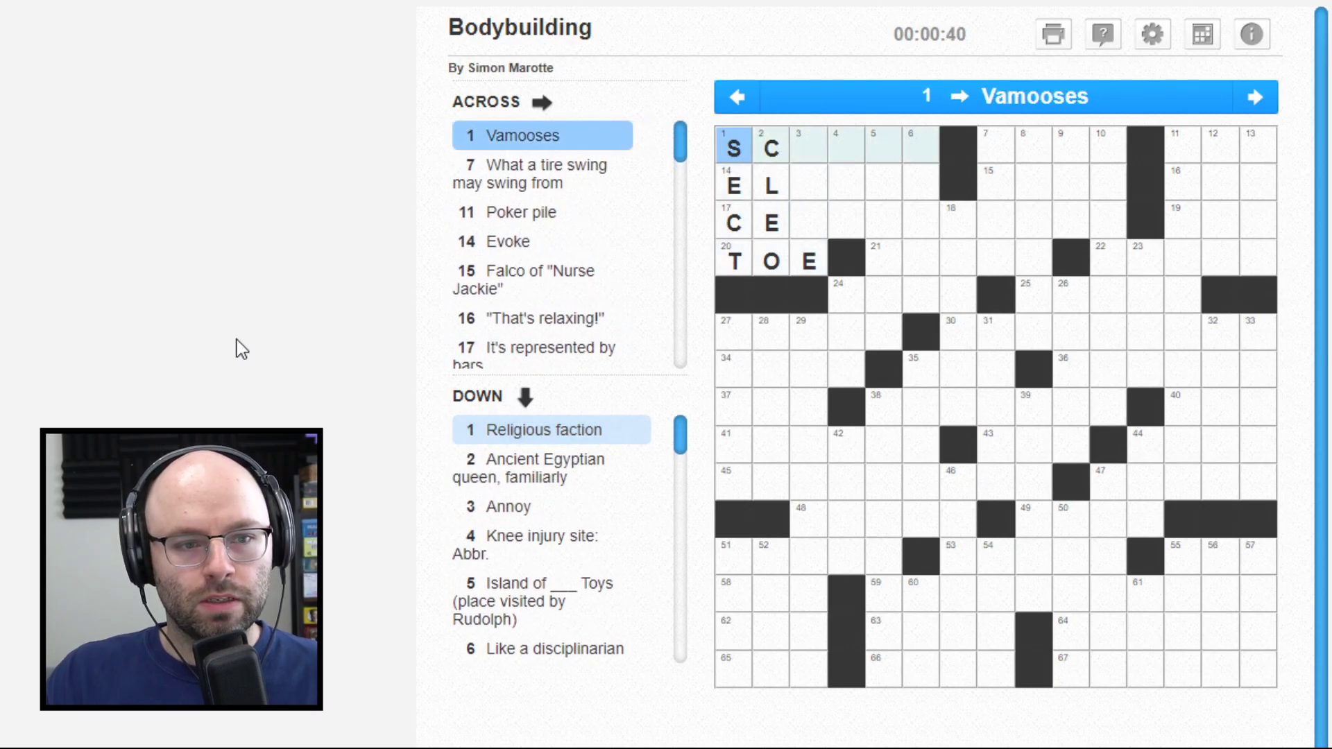
pyautogui.press('Right')
pyautogui.press('Right')
pyautogui.write('OO')
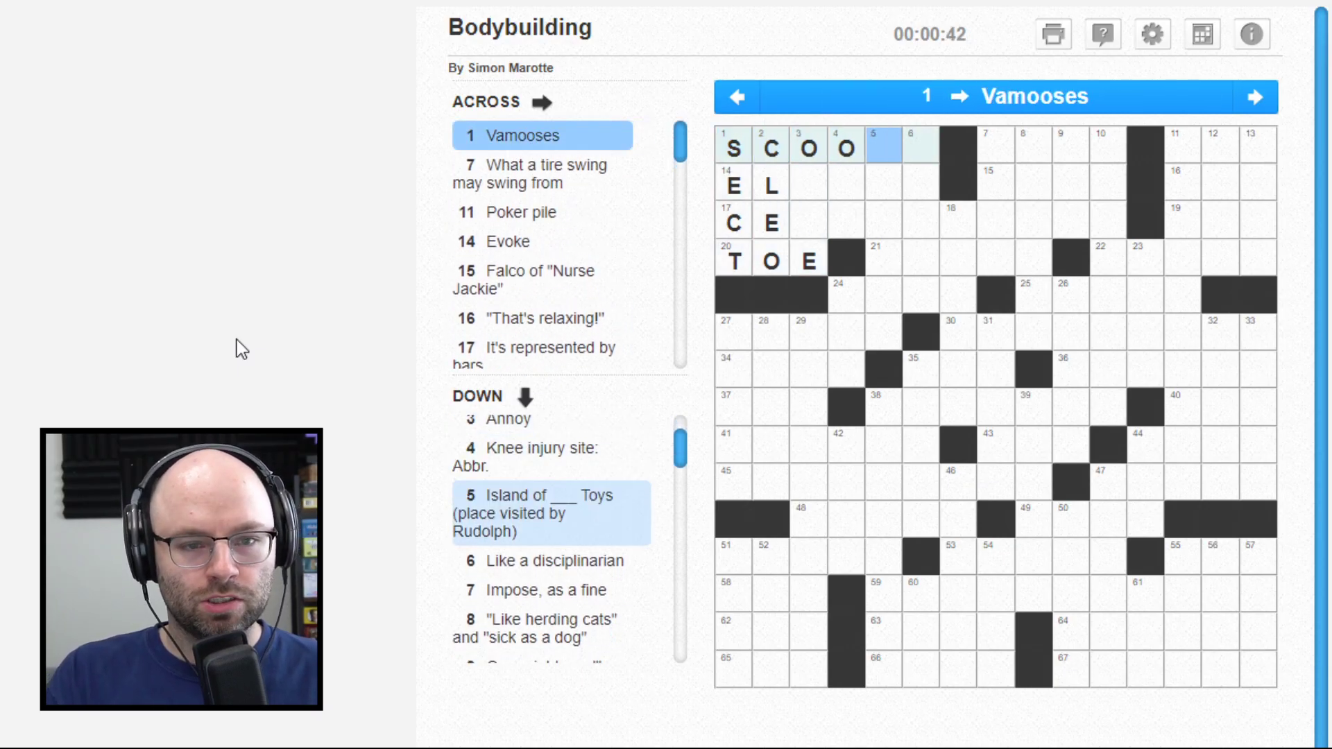
pyautogui.write('TS')
pyautogui.hotkey('shift', 'Tab')
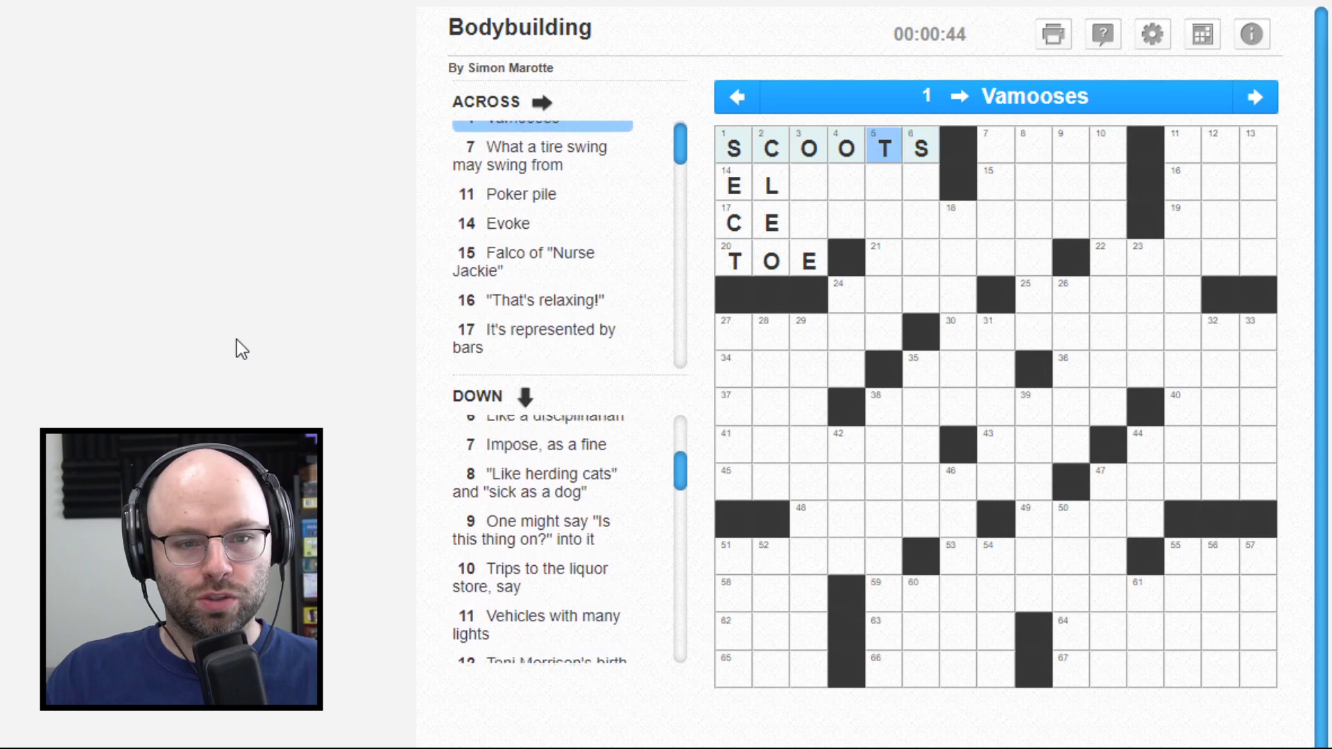
pyautogui.press('Tab')
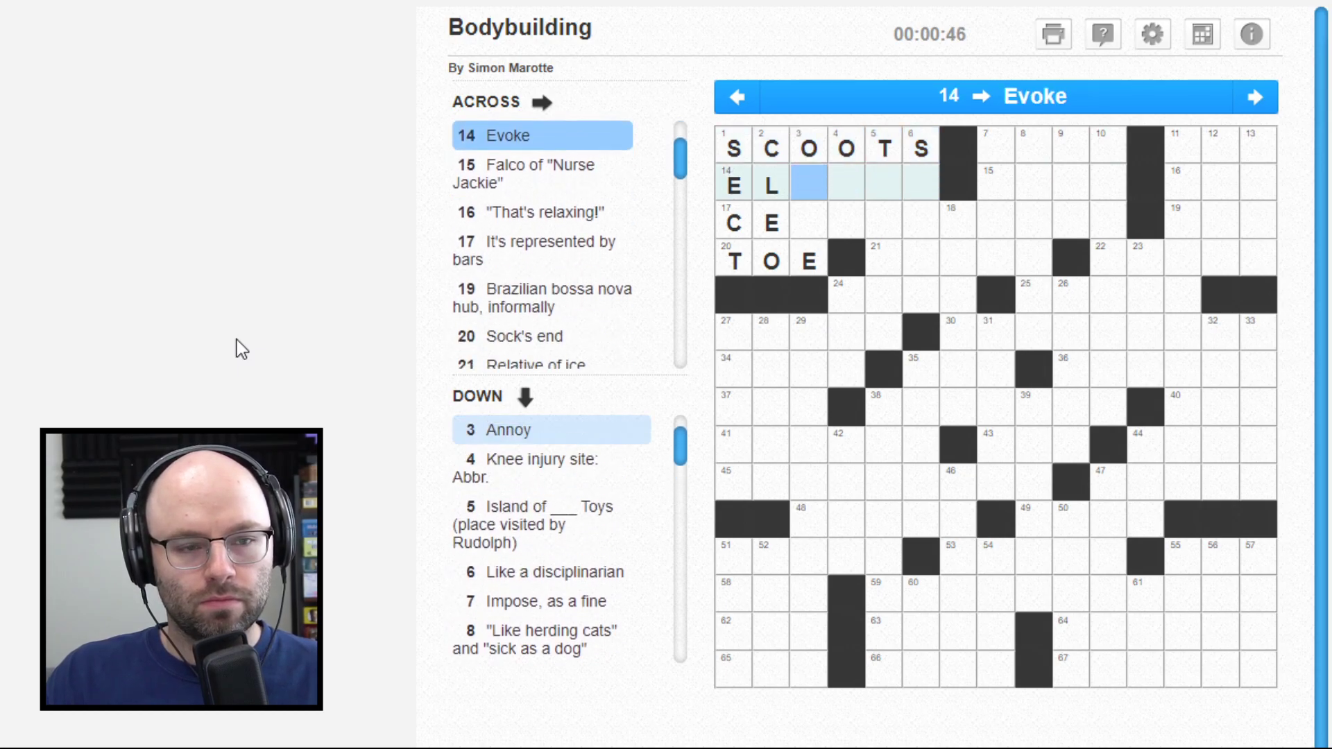
pyautogui.hotkey('shift', 'Tab')
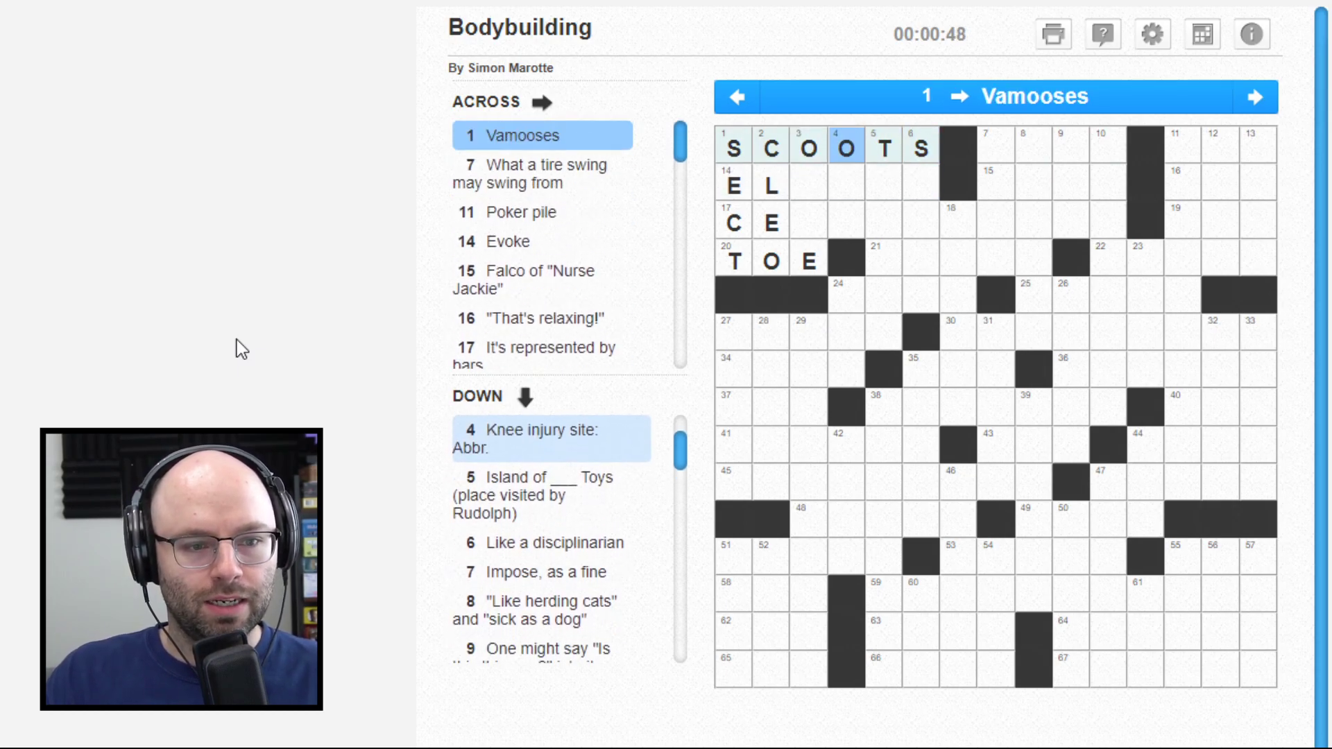
# Step: Erase the doubtful letters of SCOOTS
pyautogui.press('space')
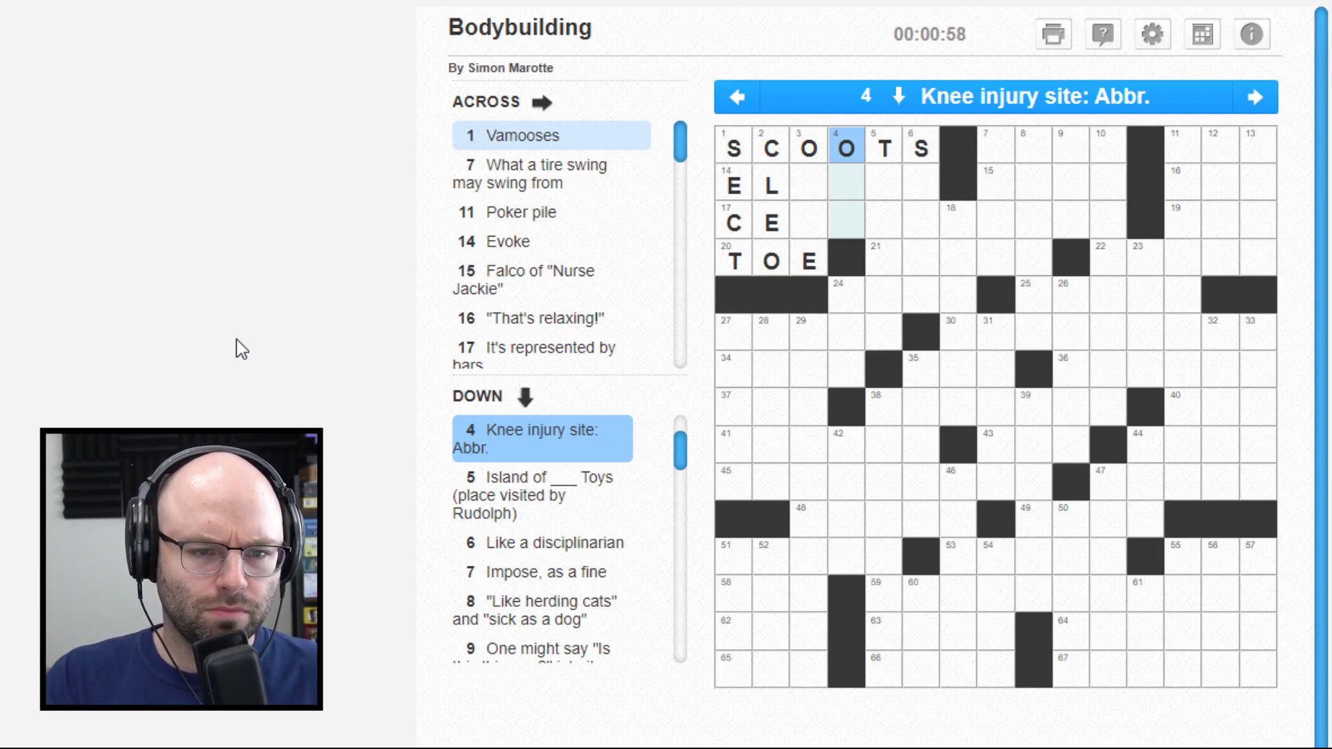
pyautogui.press('Tab')
pyautogui.press('Tab')
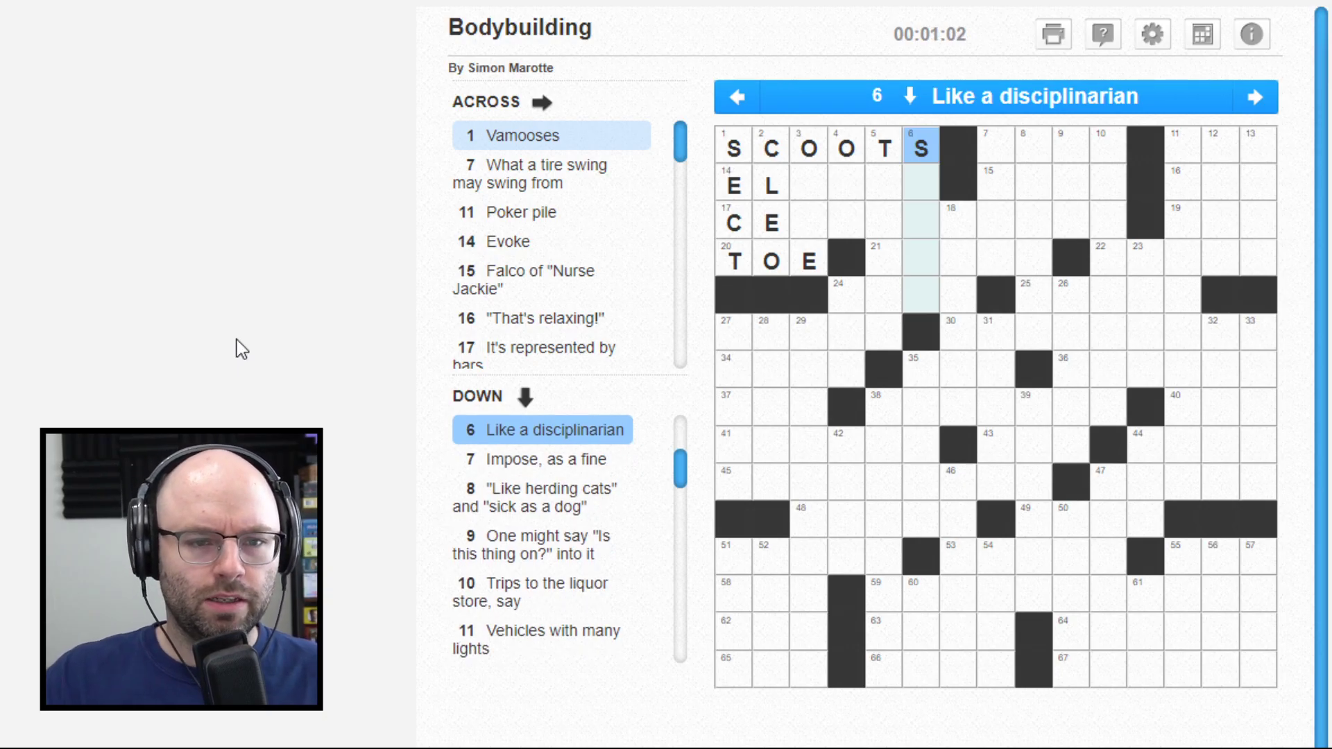
pyautogui.press('BackSpace')
pyautogui.press('Left')
pyautogui.press('Left')
pyautogui.press('Delete')
pyautogui.press('Right')
pyautogui.press('Delete')
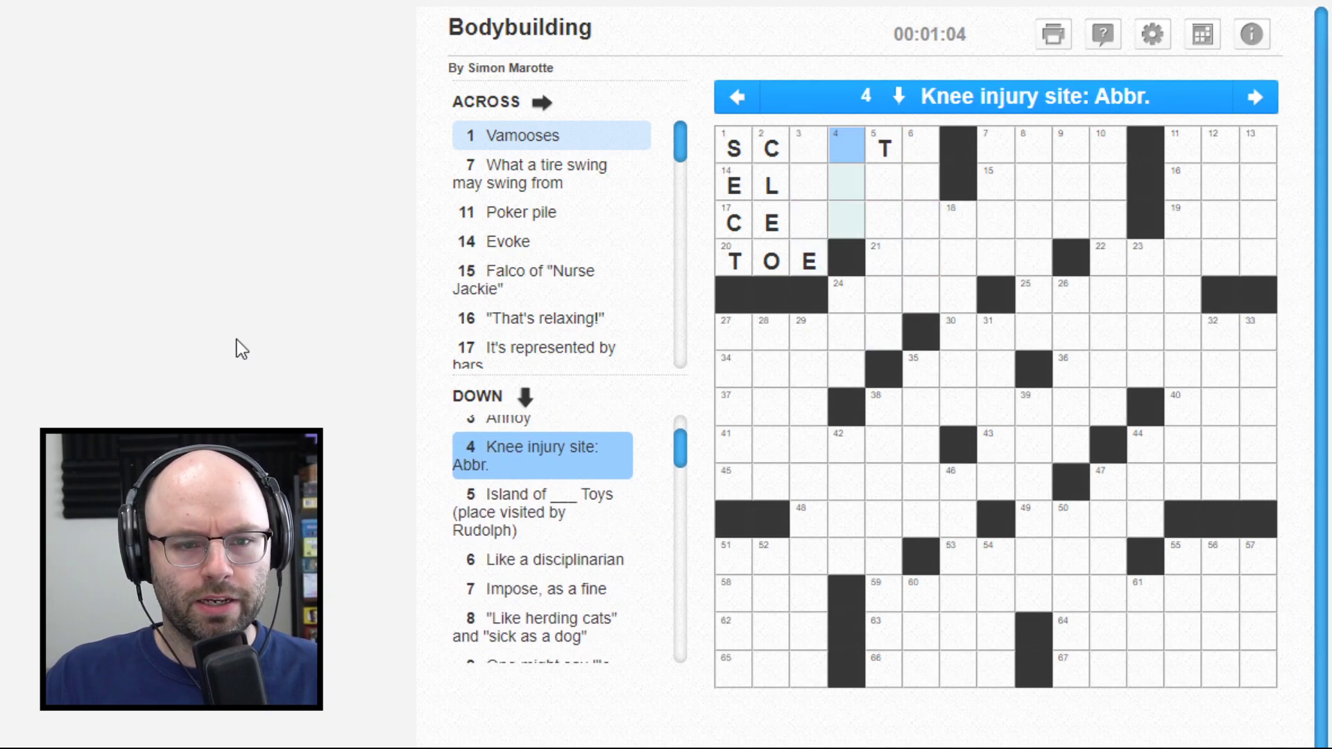
# Step: Finish MISFIT at 5 Down and complete SCRAMS at 1 Across
pyautogui.press('Tab')
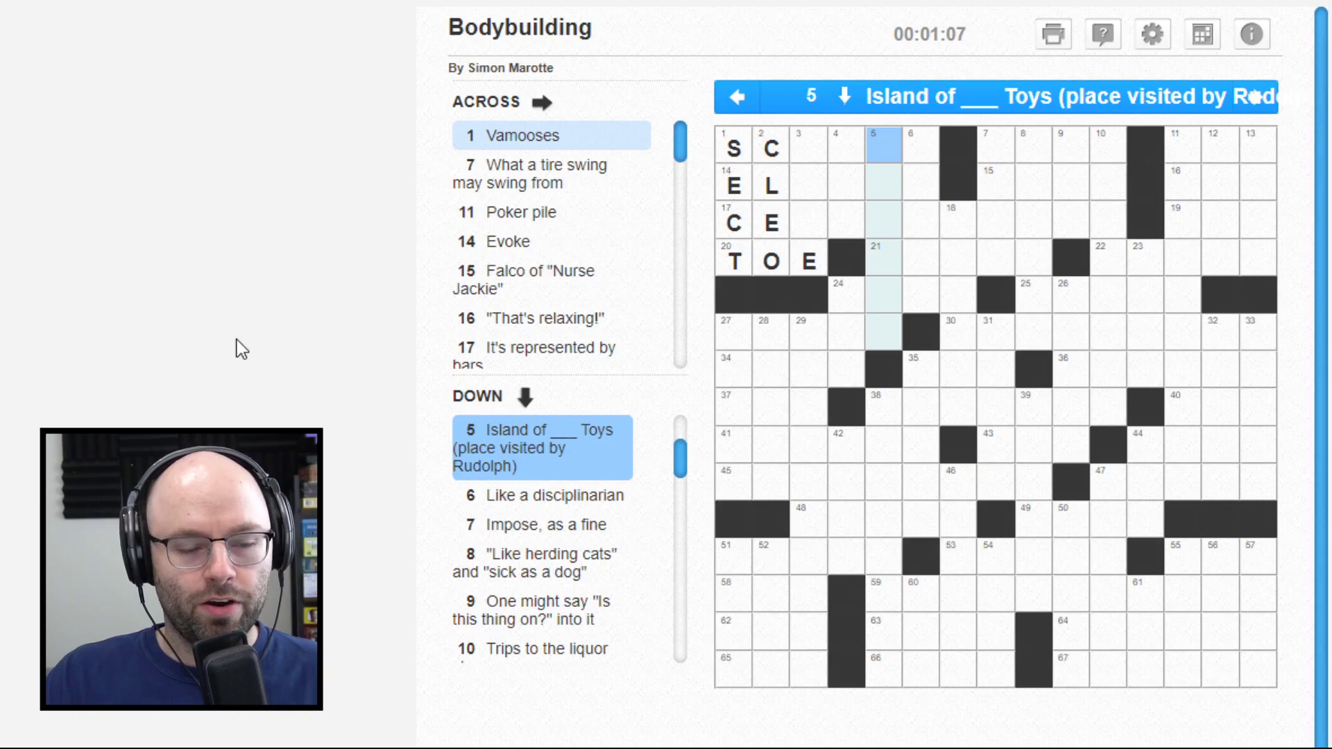
pyautogui.write('MI')
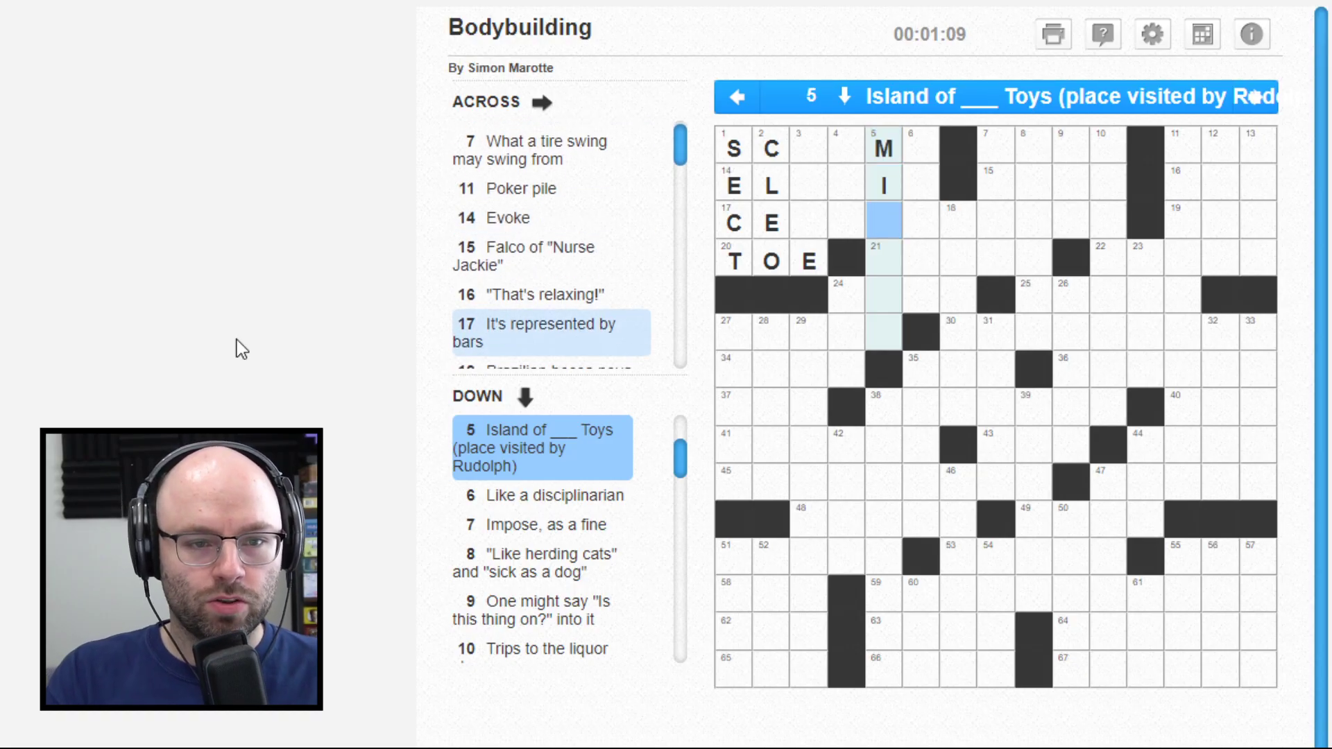
pyautogui.write('S')
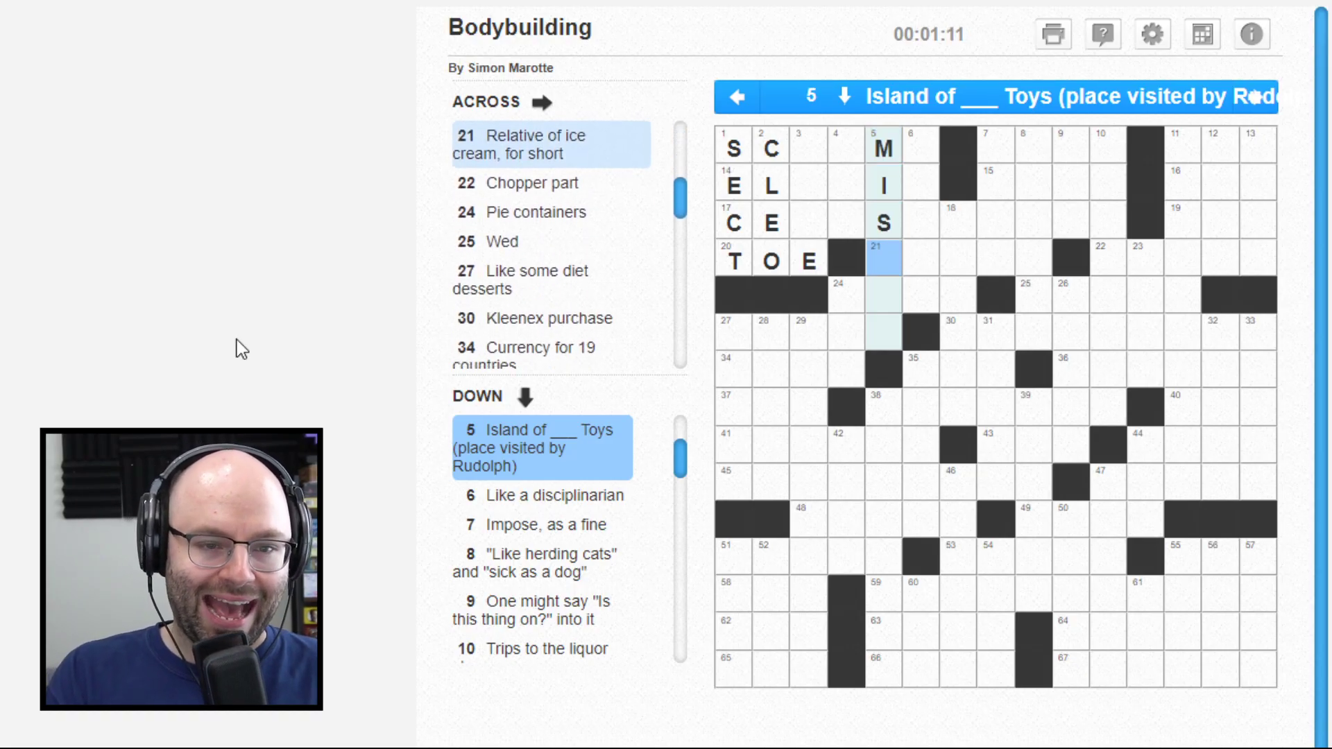
pyautogui.write('FIT')
pyautogui.hotkey('shift', 'Tab')
pyautogui.hotkey('shift', 'Tab')
pyautogui.hotkey('shift', 'Tab')
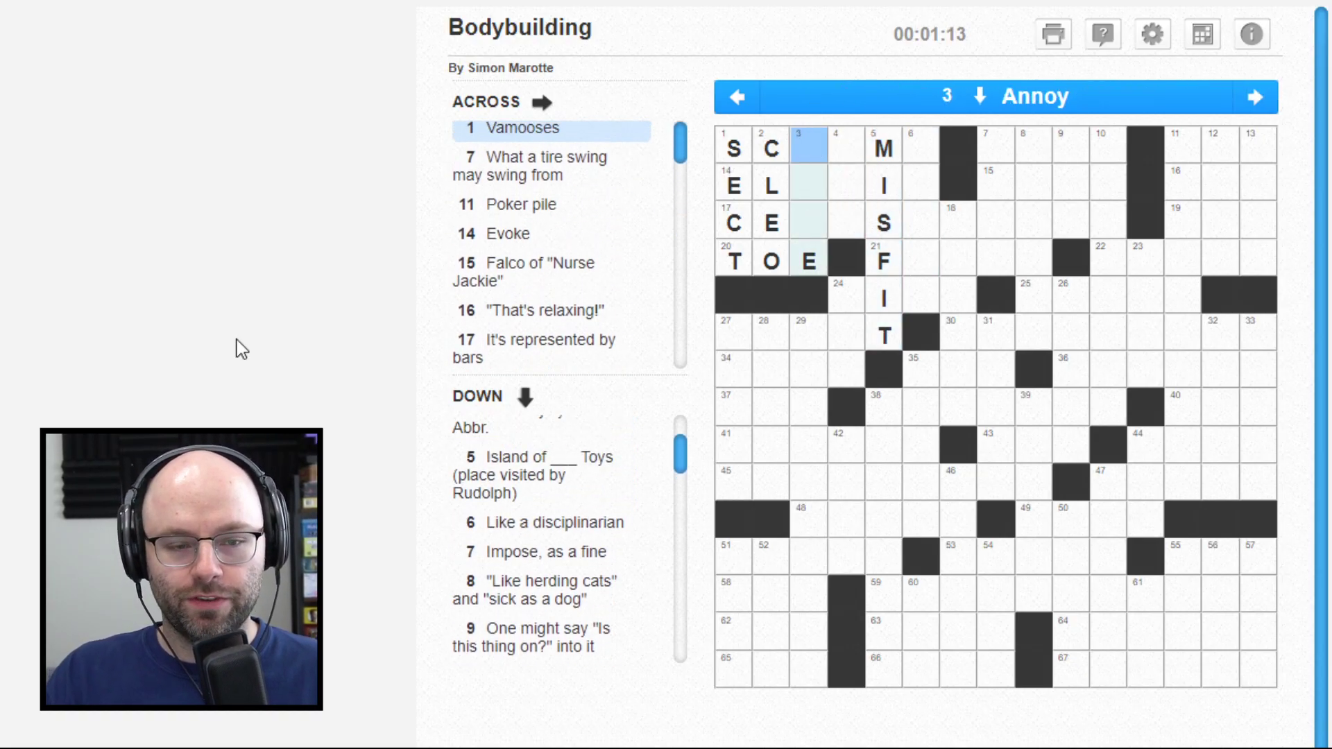
pyautogui.write('R')
pyautogui.press('Tab')
pyautogui.write('A')
pyautogui.press('Tab')
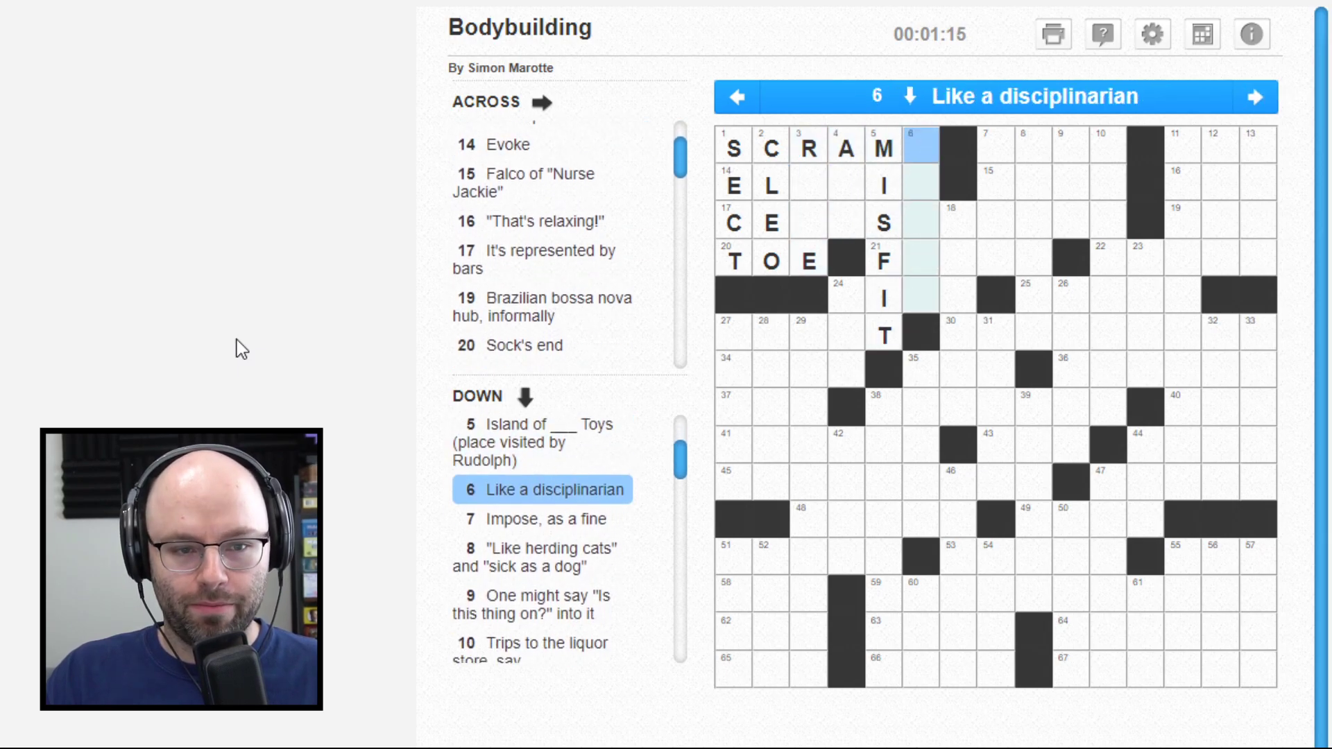
pyautogui.write('S')
# Step: Enter C and L to make ACL at 4 Down
pyautogui.hotkey('shift', 'Tab')
pyautogui.press('Up')
pyautogui.press('Up')
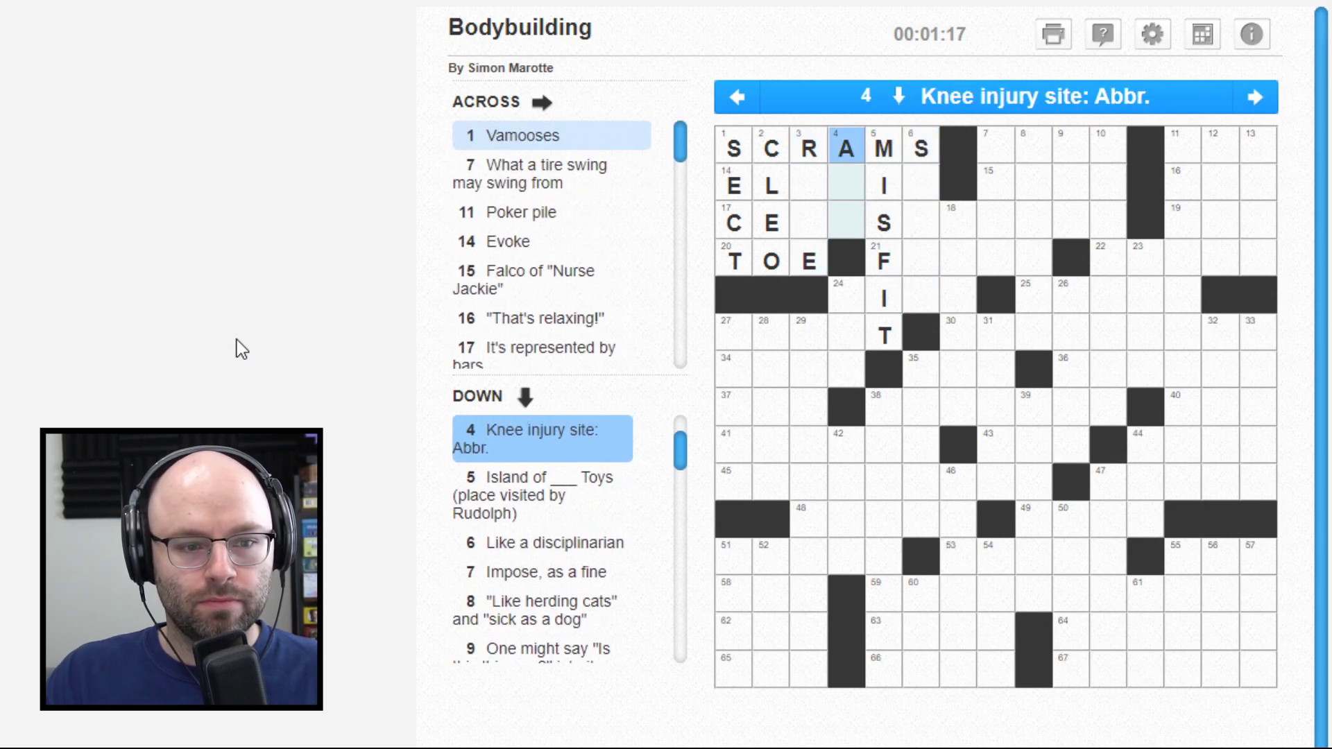
pyautogui.press('Down')
pyautogui.write('C')
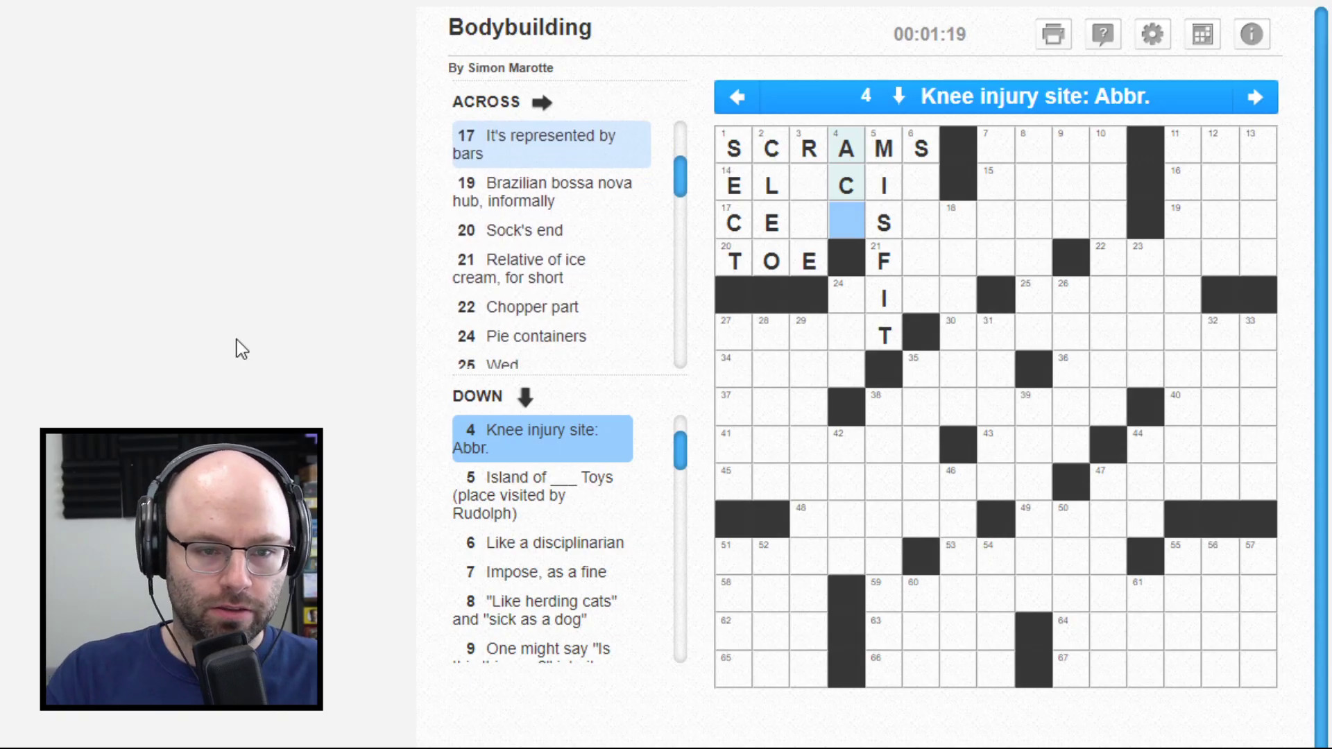
pyautogui.write('L')
pyautogui.hotkey('shift', 'Tab')
pyautogui.hotkey('shift', 'Tab')
pyautogui.press('Down')
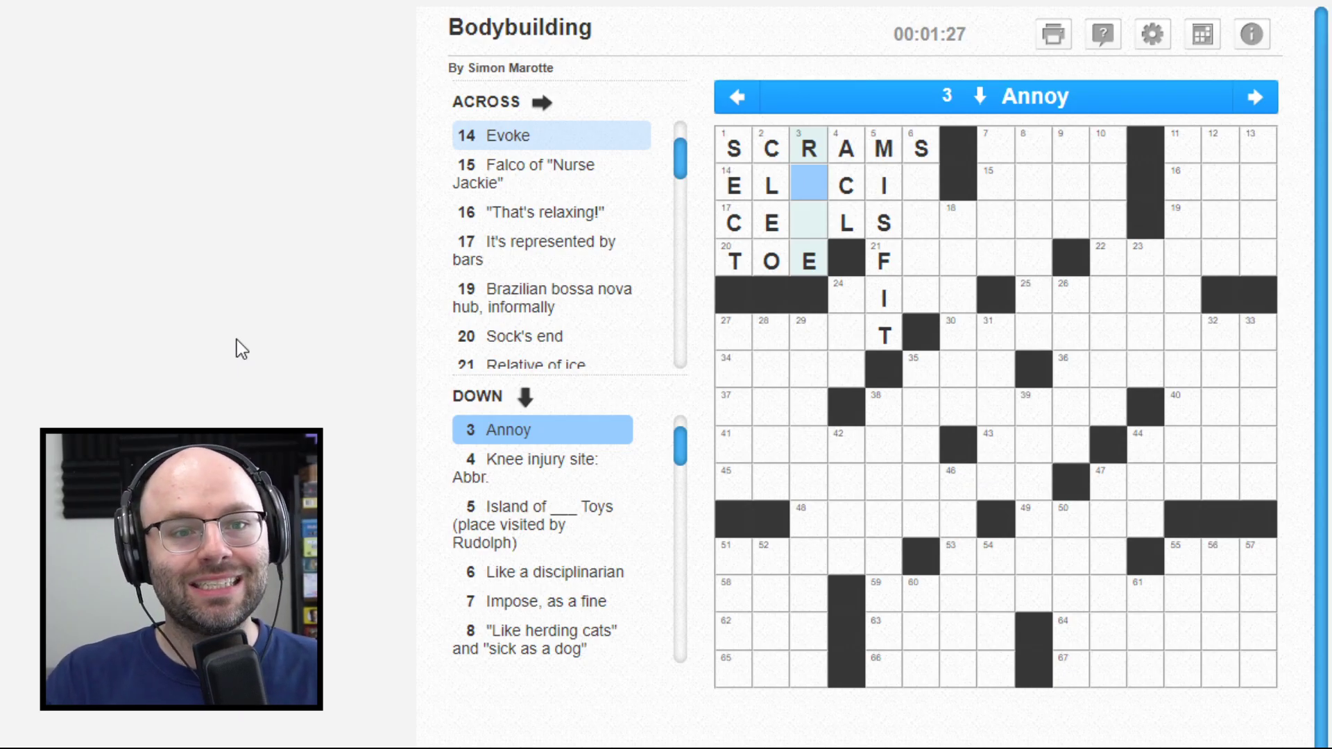
pyautogui.write('I')
# Step: Complete ELICIT at 14 Across and RILE at 3 Down
pyautogui.press('Right')
pyautogui.press('Right')
pyautogui.press('Tab')
pyautogui.write('T')
pyautogui.press('Left')
pyautogui.press('Left')
pyautogui.press('Left')
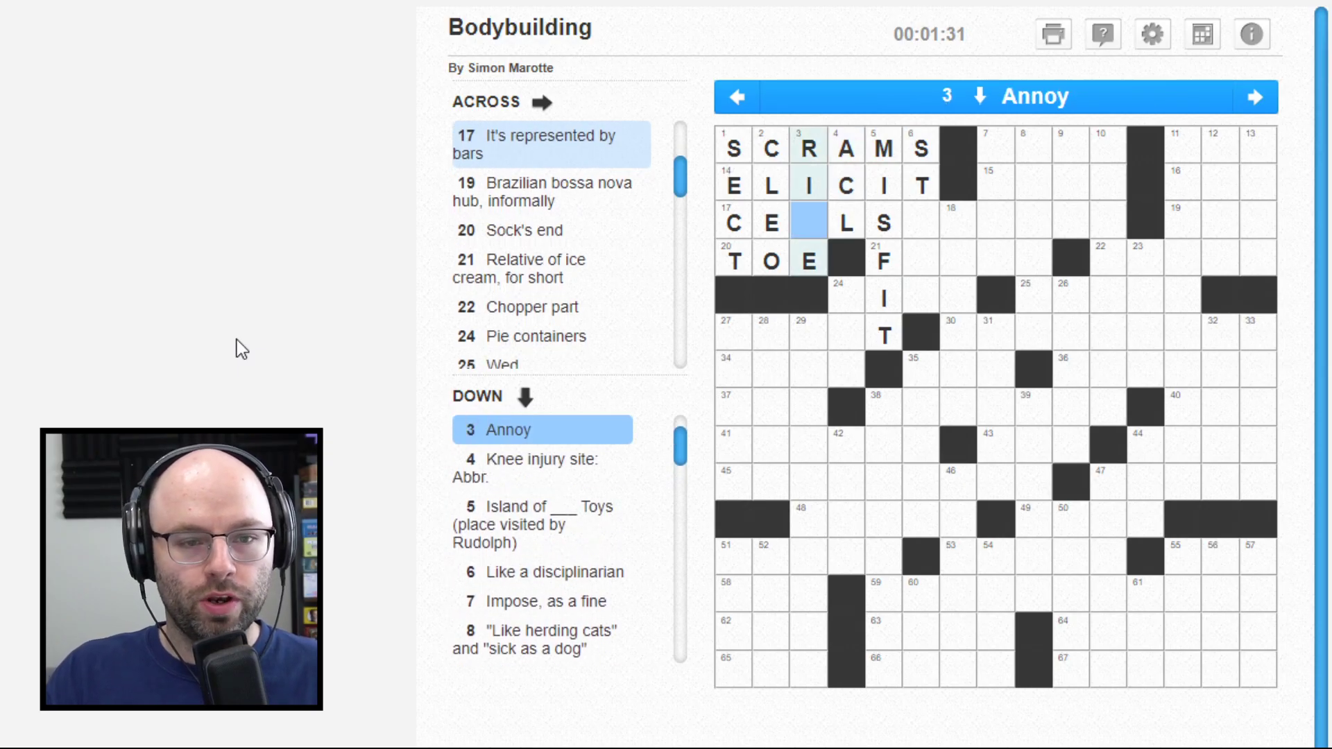
pyautogui.write('L')
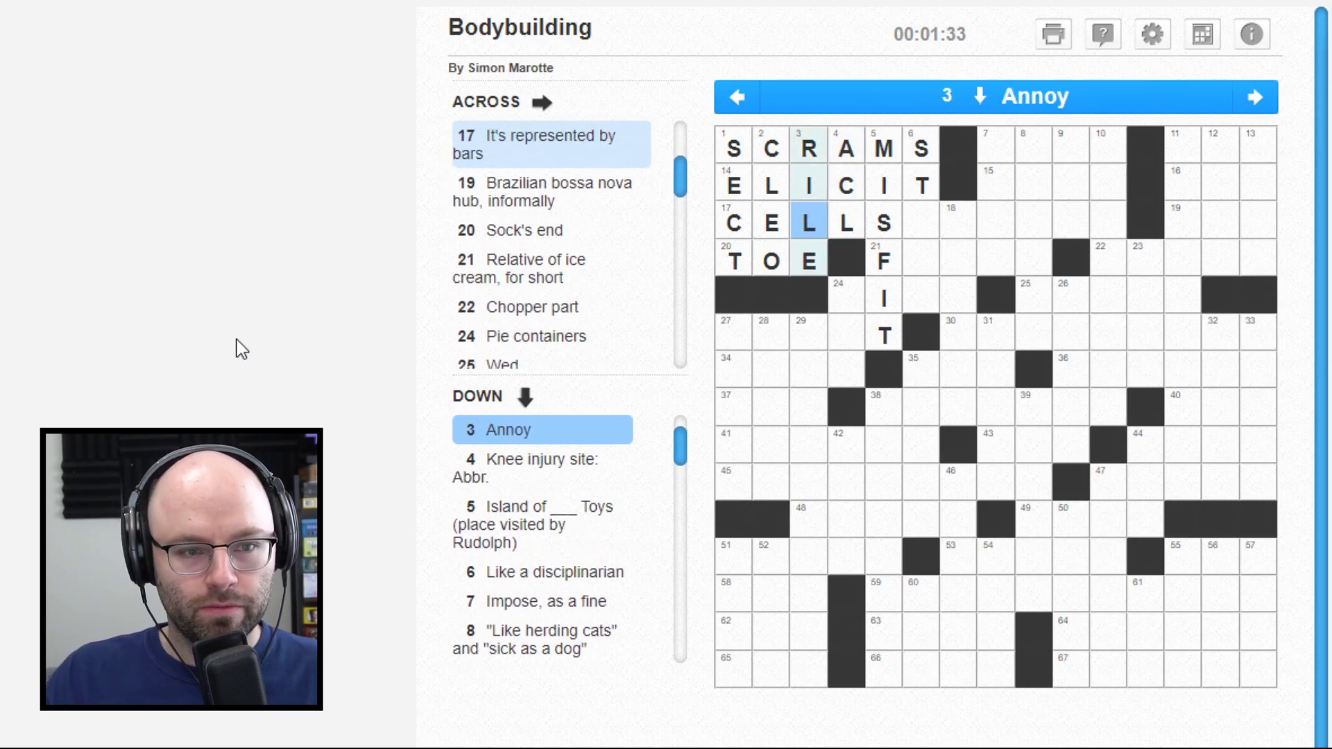
pyautogui.press('Left')
pyautogui.press('Left')
# Step: Type SIGNALS after CELLS in 17 Across and check its crossings
pyautogui.press('Right')
pyautogui.press('Right')
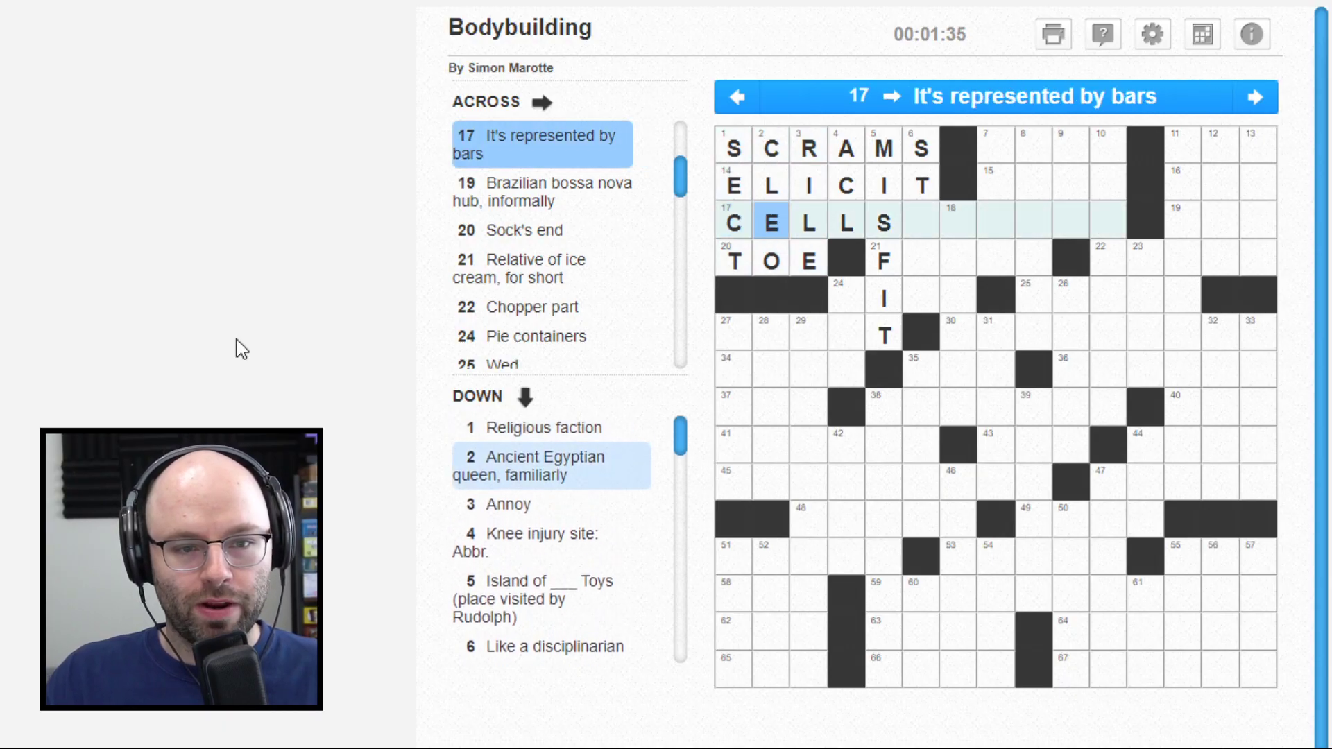
pyautogui.press('Right')
pyautogui.press('Right')
pyautogui.press('Right')
pyautogui.press('Right')
pyautogui.write('IG')
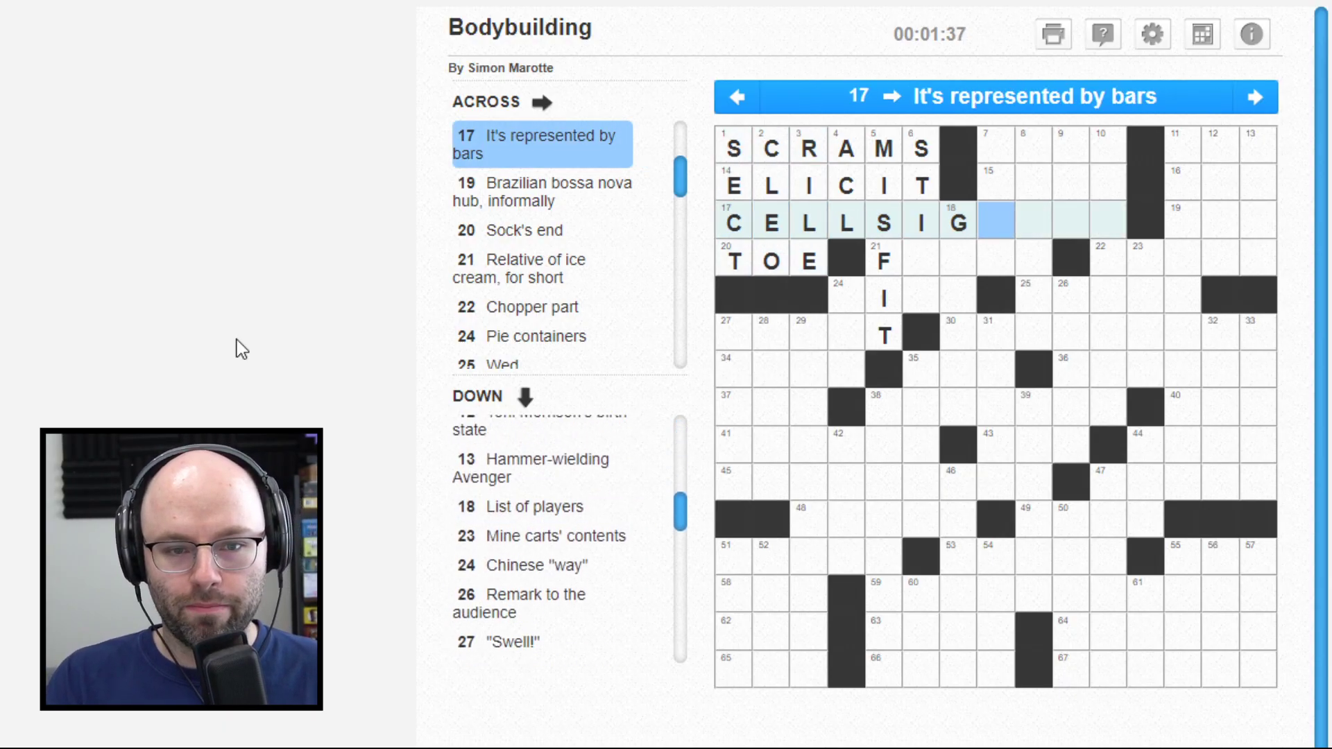
pyautogui.write('NALS')
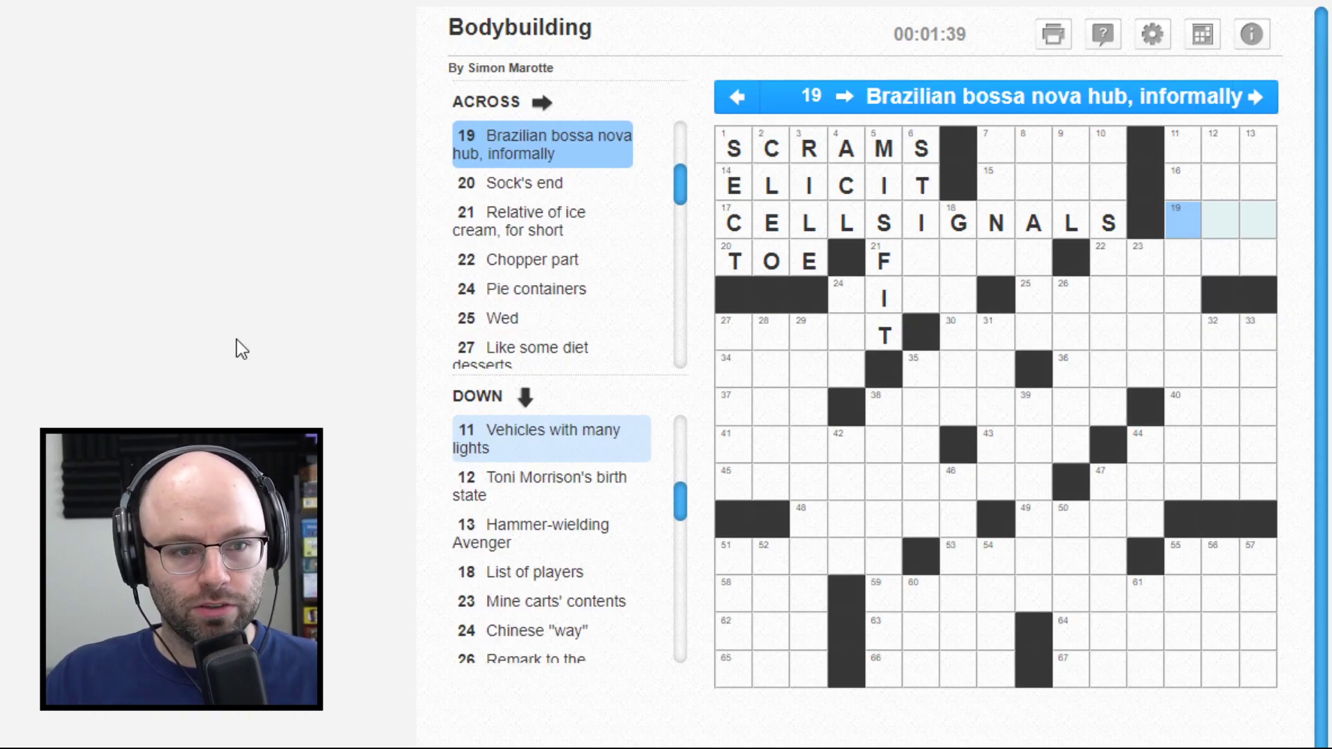
pyautogui.press('Left')
pyautogui.press('Left')
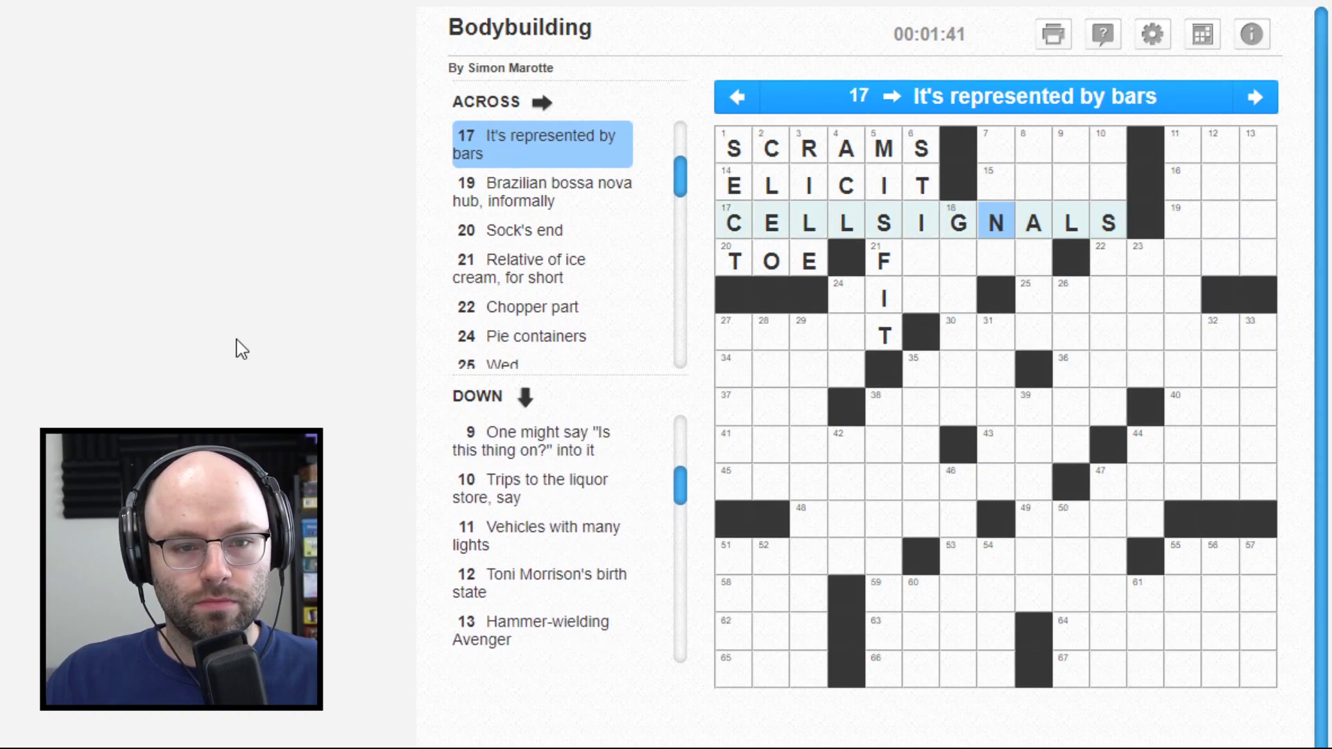
pyautogui.press('Left')
pyautogui.press('Left')
pyautogui.press('Left')
pyautogui.press('Left')
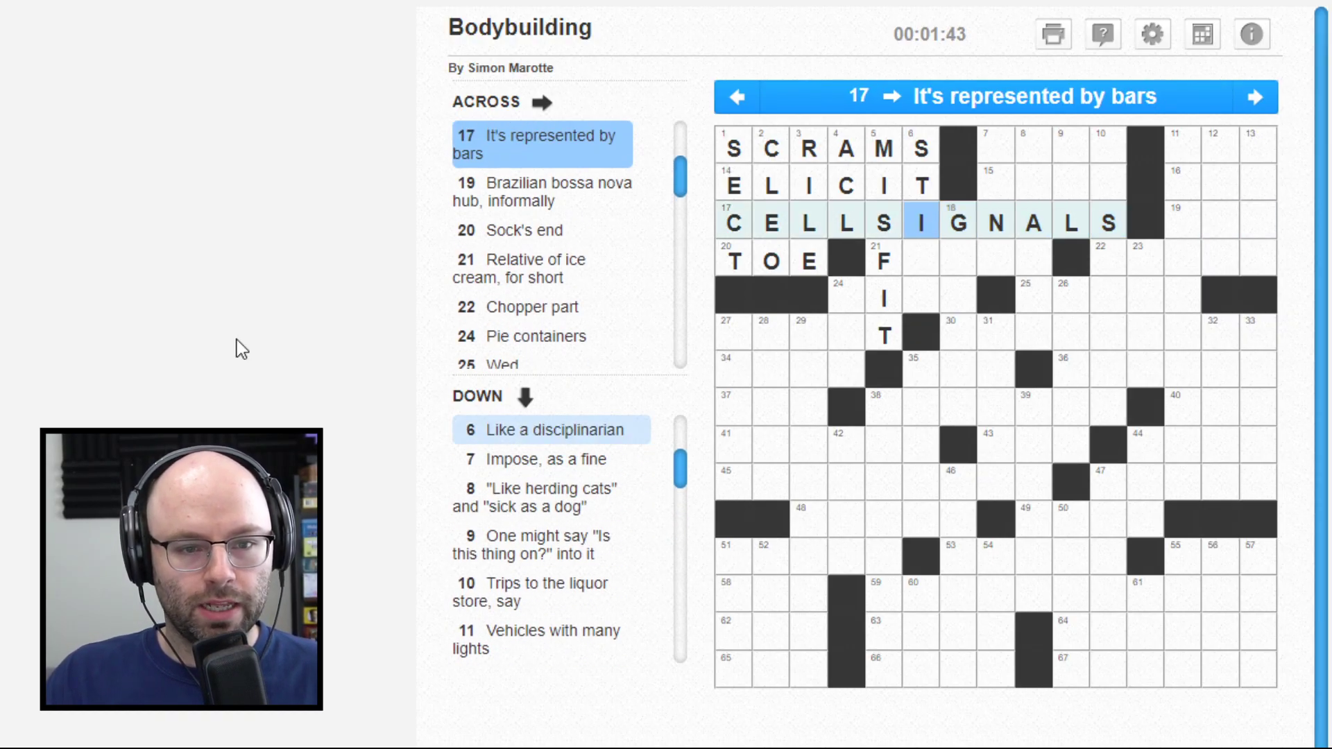
pyautogui.press('Down')
pyautogui.press('Up')
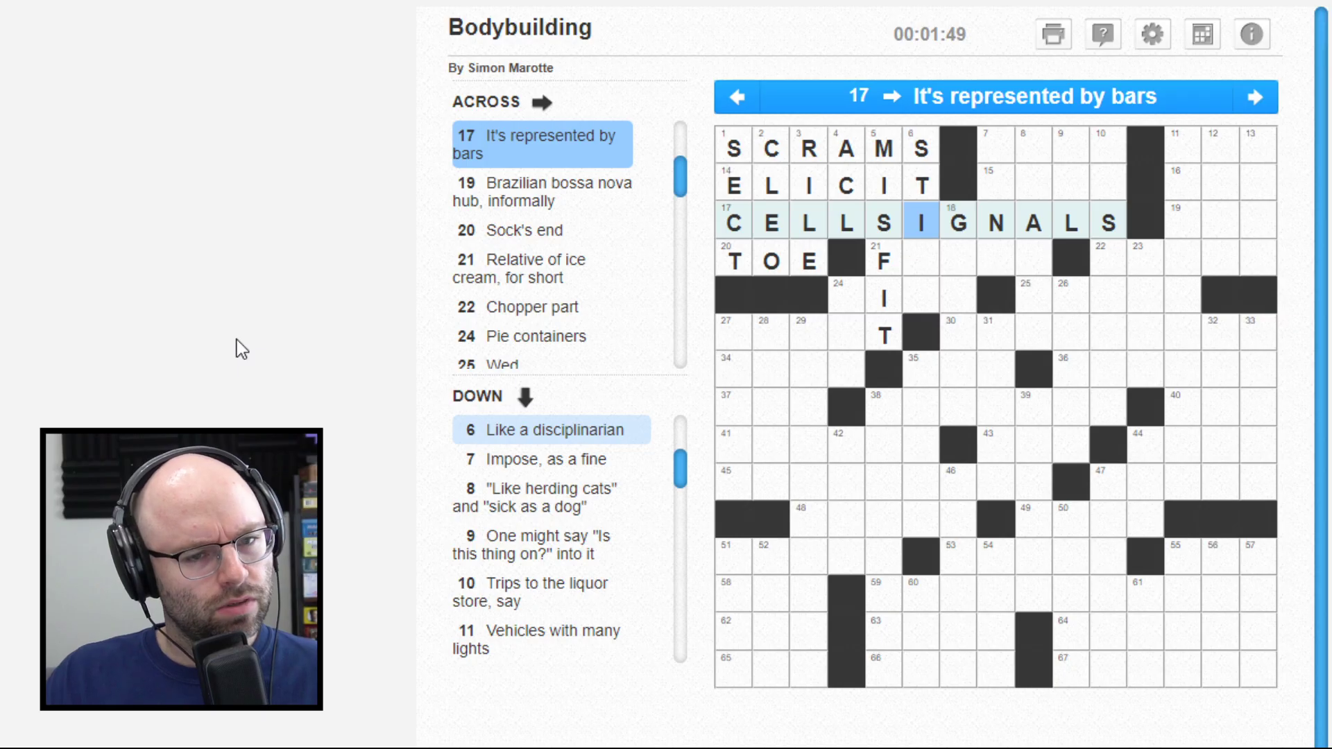
# Step: Erase the final letters of CELLSIGNALS
pyautogui.press('Right')
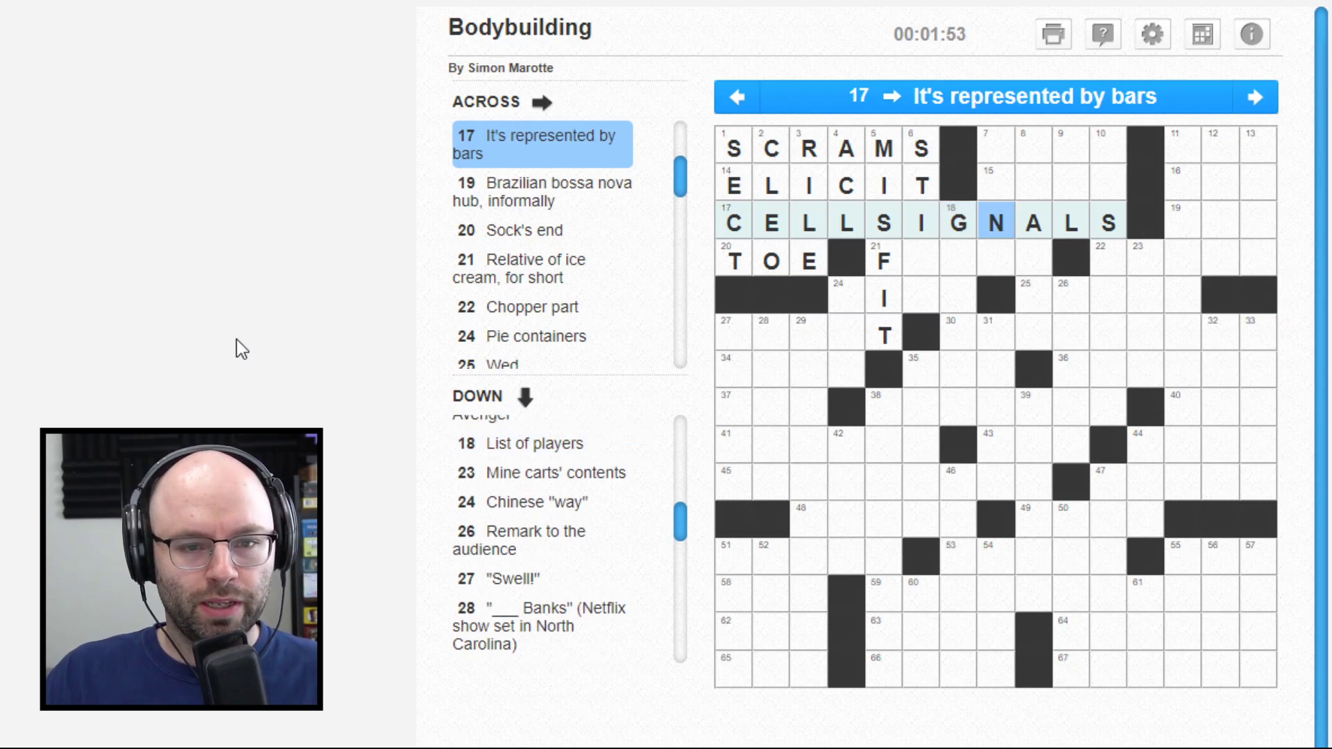
pyautogui.press('Right')
pyautogui.press('Up')
pyautogui.press('Down')
pyautogui.press('Right')
pyautogui.press('Right')
pyautogui.press('Right')
pyautogui.press('BackSpace')
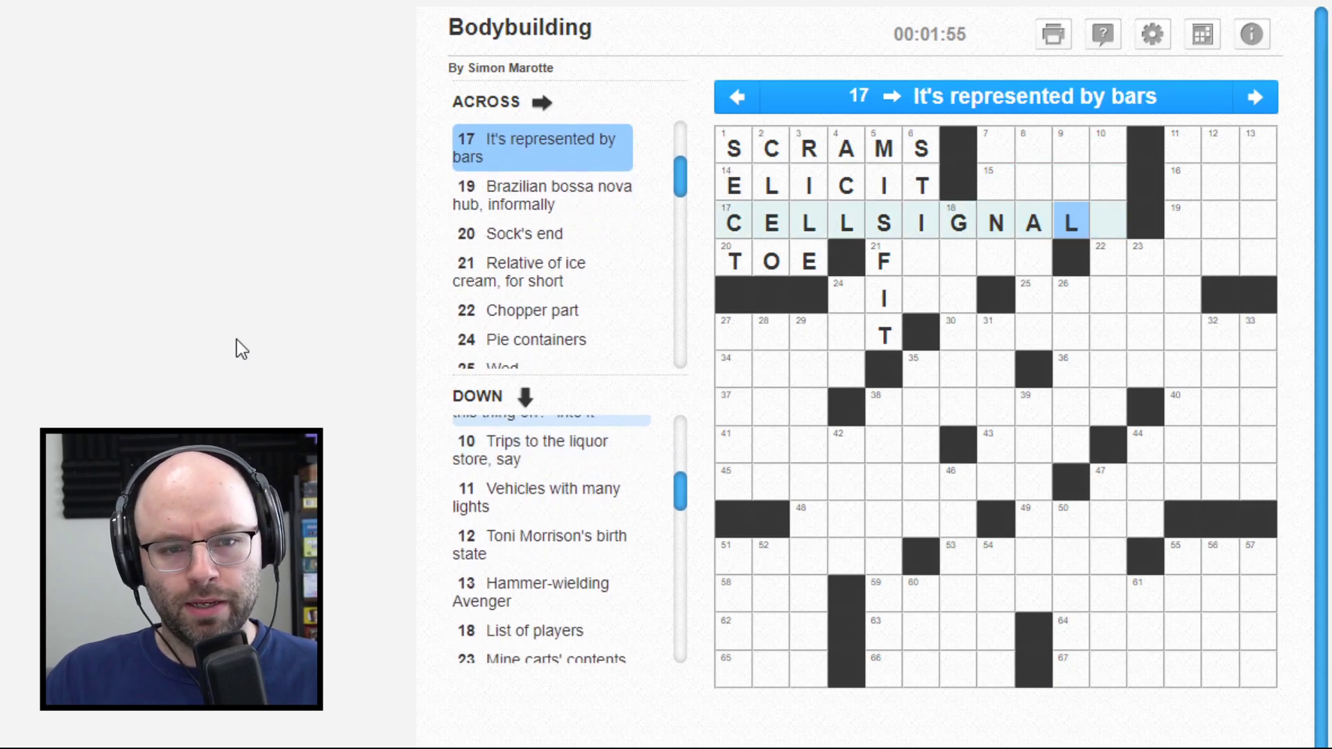
pyautogui.press('Left')
pyautogui.press('Left')
pyautogui.press('Left')
pyautogui.press('Left')
pyautogui.press('Delete')
# Step: Erase the remaining G, N, A and L so 17 Across reads CELLS
pyautogui.press('Right')
pyautogui.press('Right')
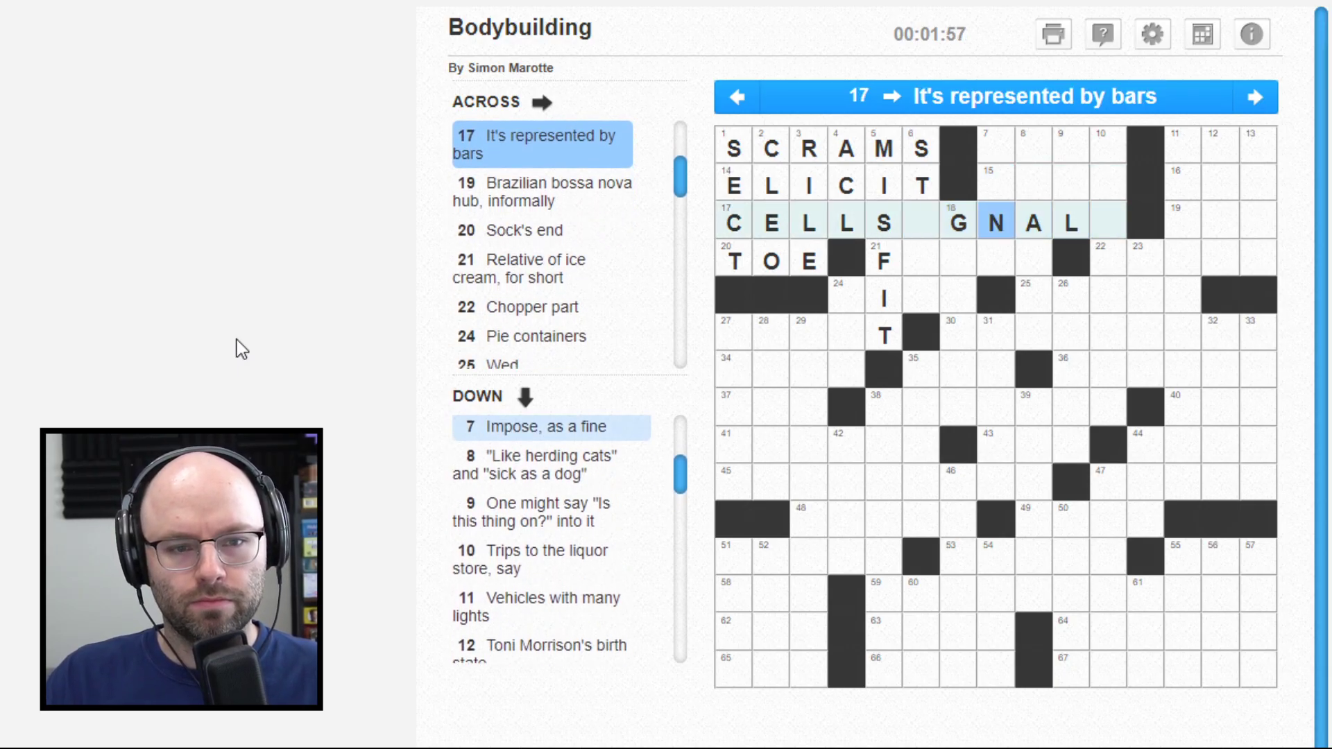
pyautogui.press('Left')
pyautogui.press('Delete')
pyautogui.press('Right')
pyautogui.press('Delete')
pyautogui.press('Right')
pyautogui.press('Delete')
pyautogui.press('Right')
pyautogui.press('Delete')
pyautogui.press('Up')
pyautogui.press('Left')
pyautogui.press('Left')
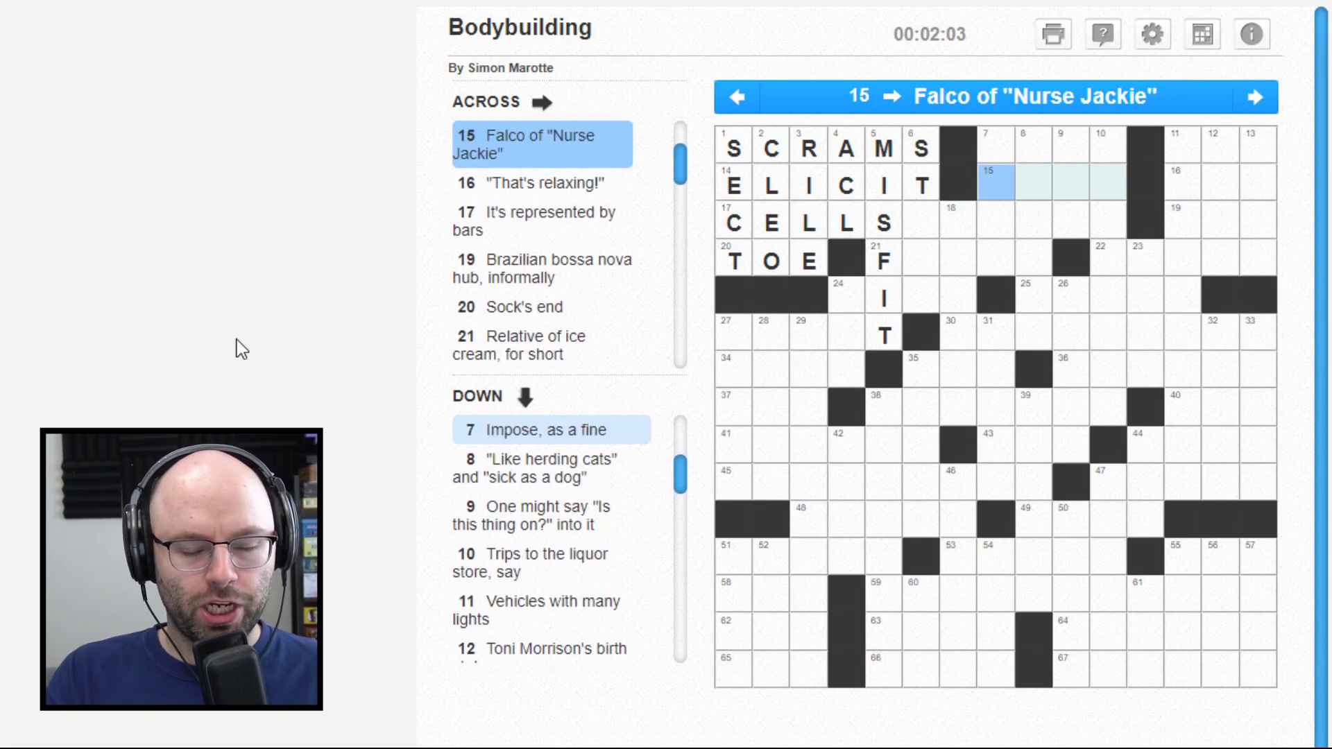
pyautogui.write('EDIE')
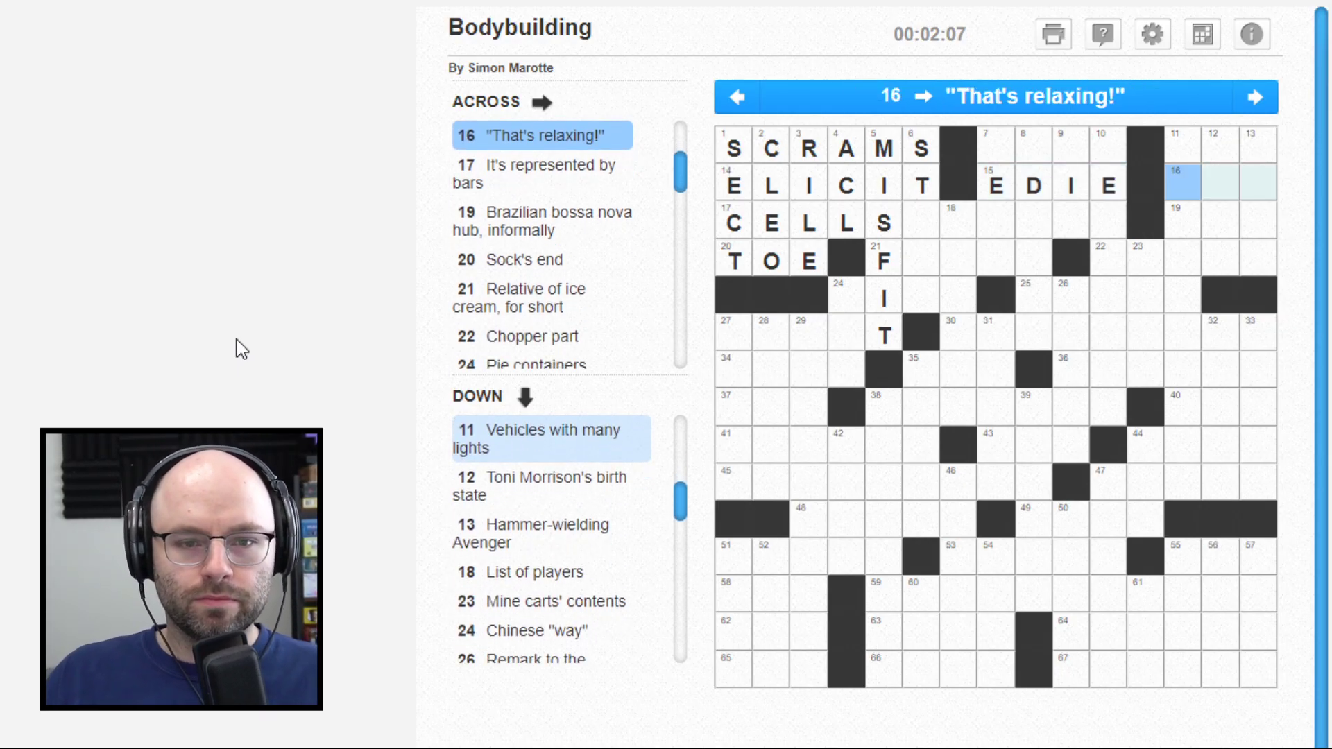
# Step: Enter EDIE in 15 Across
pyautogui.hotkey('shift', 'Tab')
pyautogui.press('Up')
pyautogui.press('space')
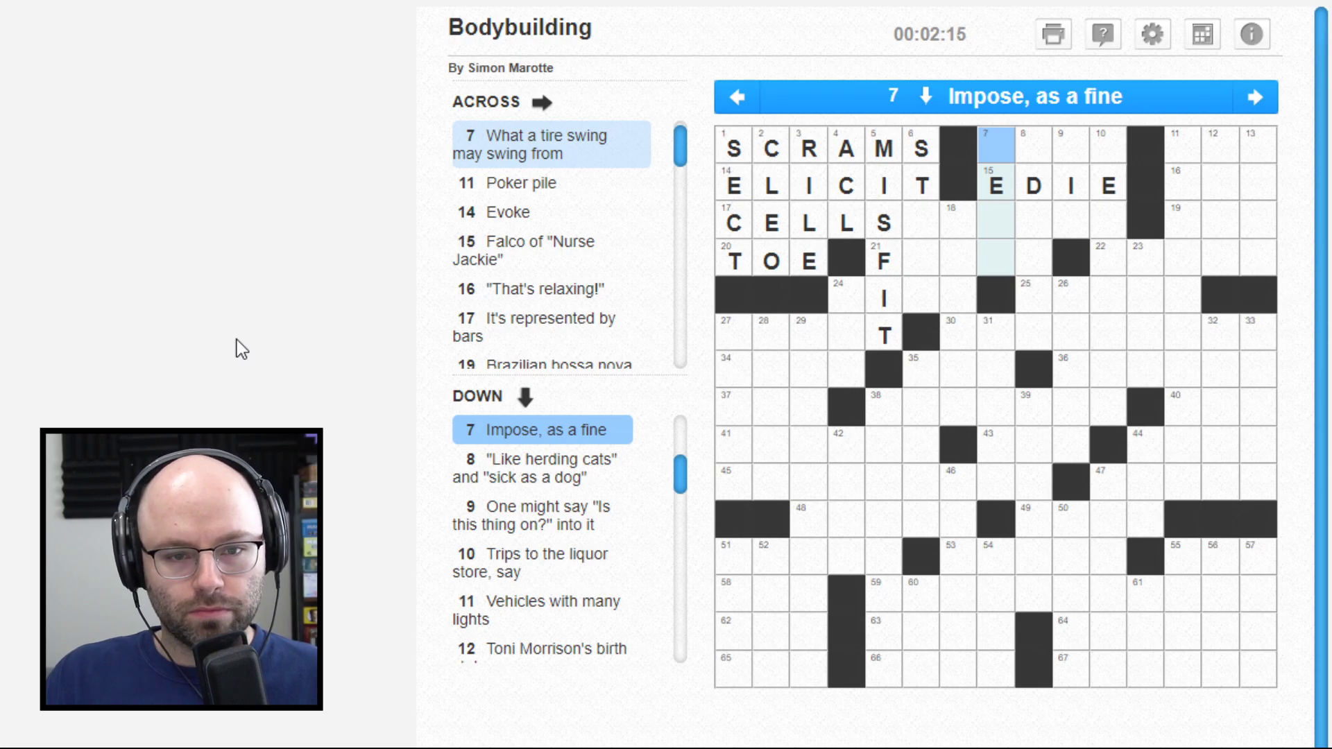
# Step: Enter IDIOMS down 8 Down
pyautogui.press('Tab')
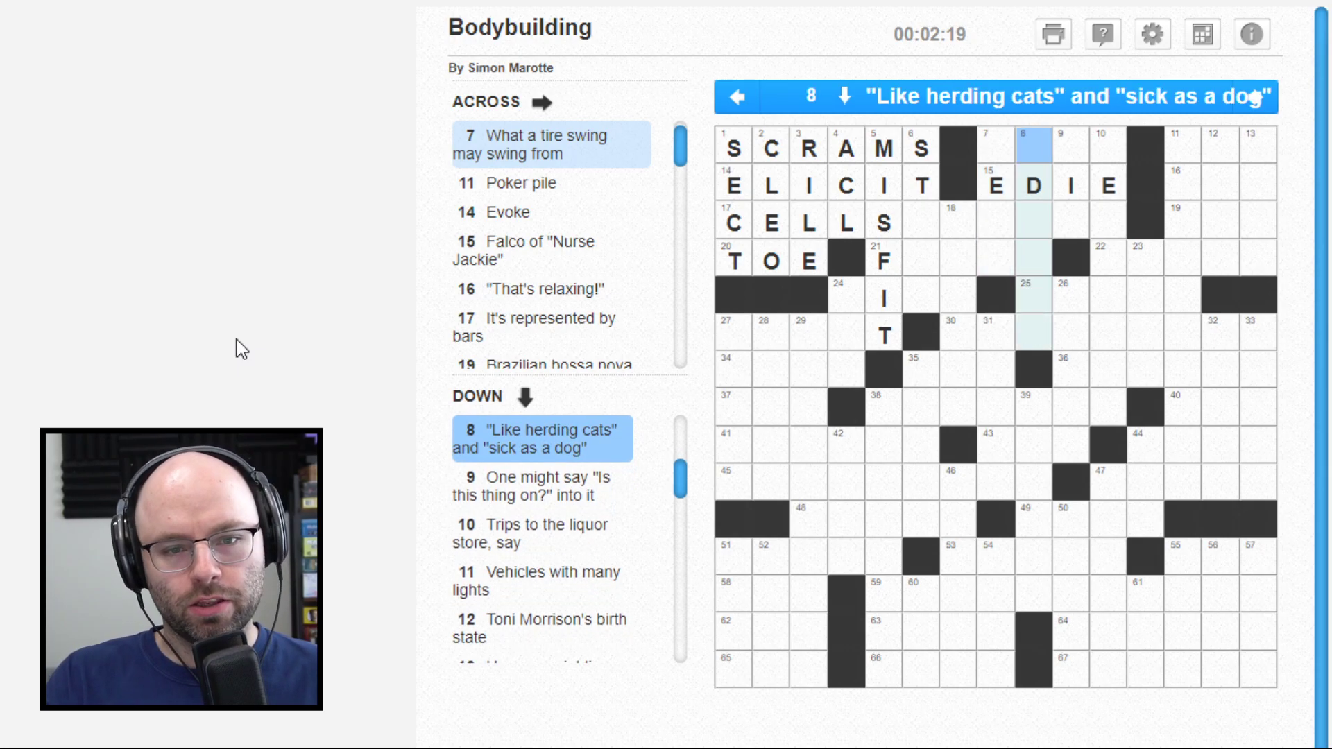
pyautogui.write('IDIOMS')
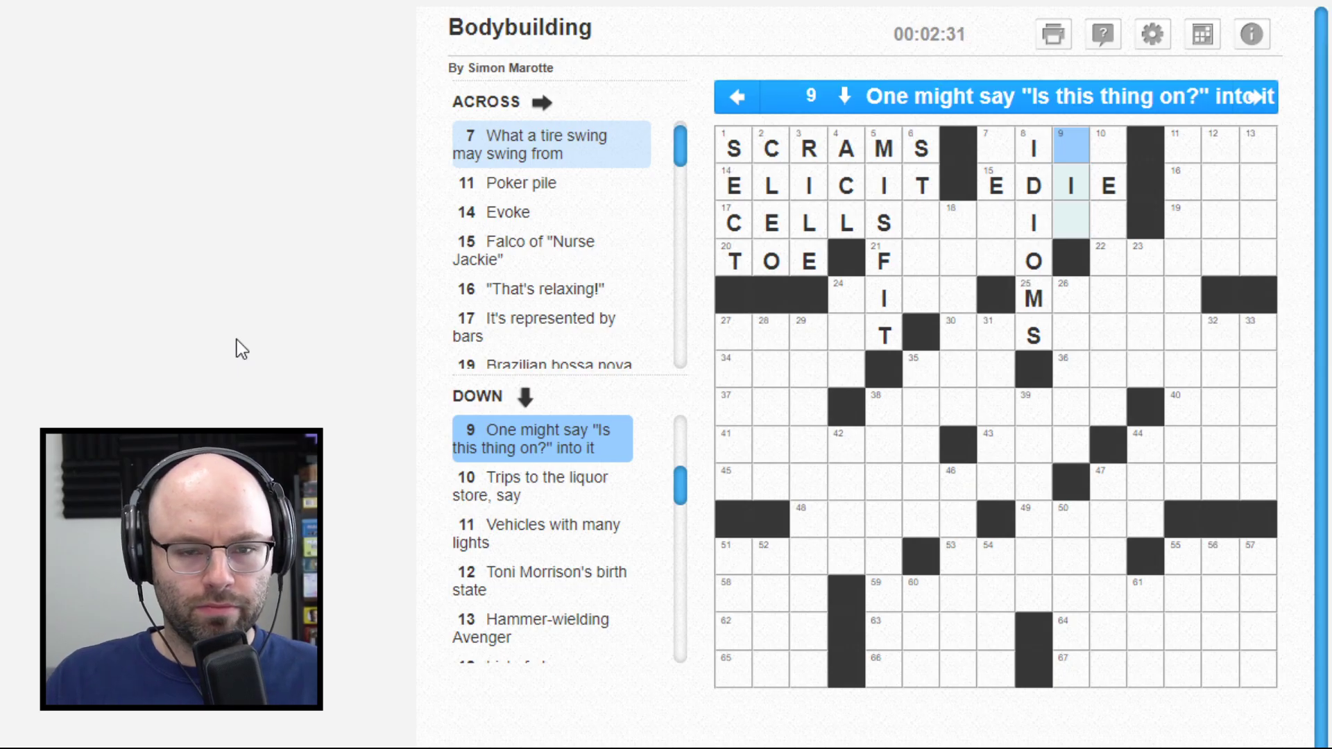
pyautogui.hotkey('shift', 'Tab')
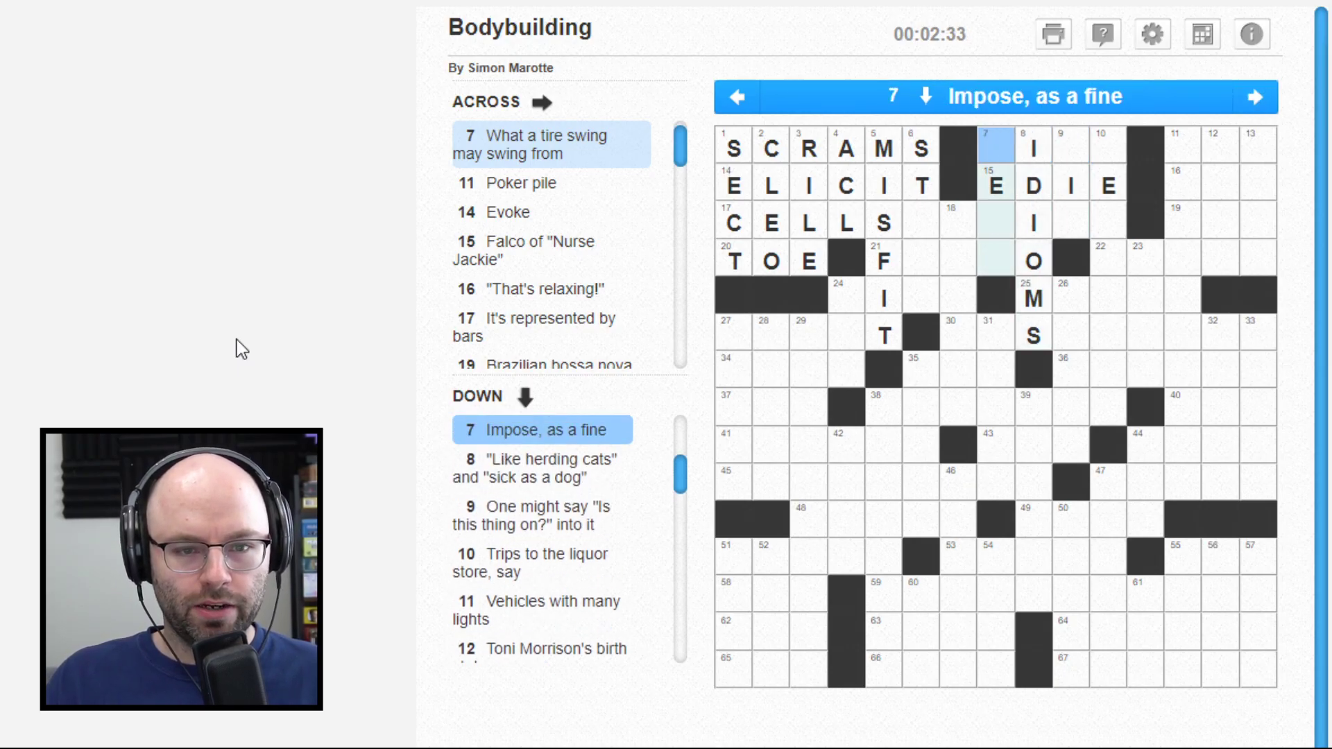
pyautogui.press('Tab')
pyautogui.press('Tab')
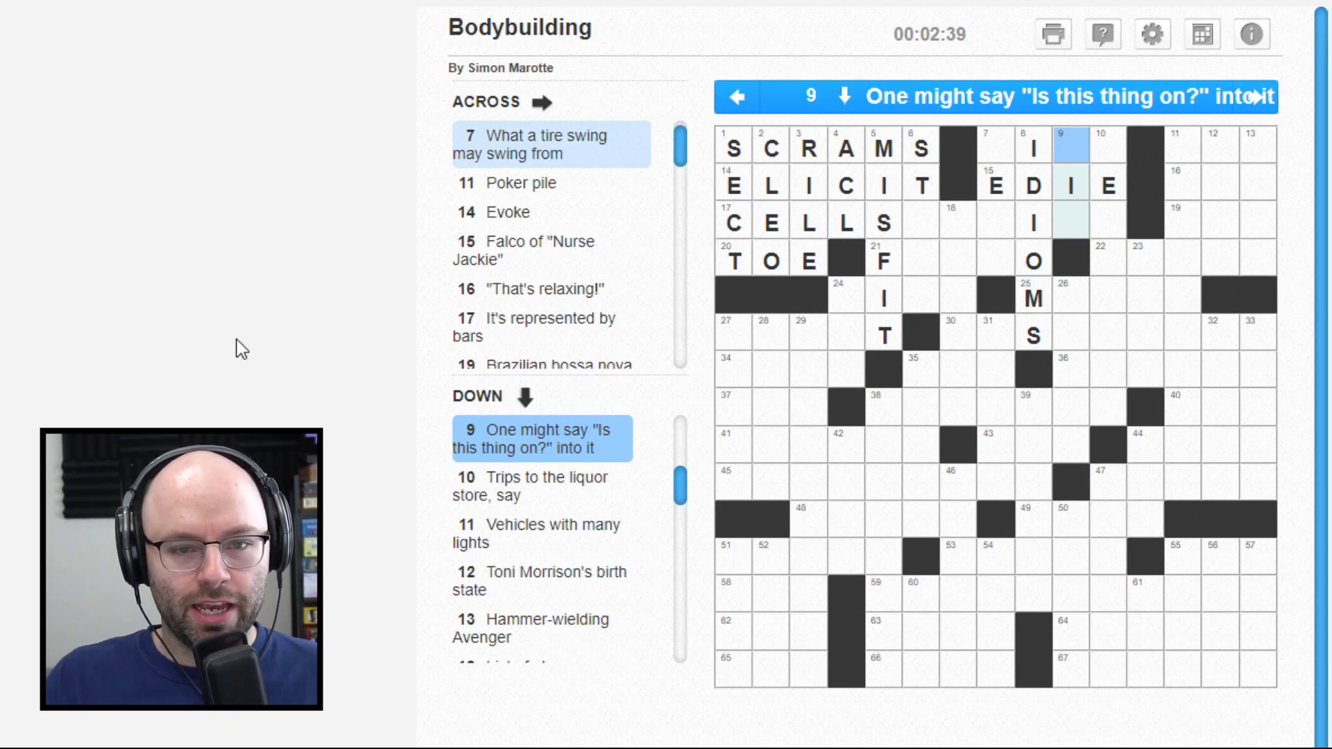
pyautogui.write('MIC')
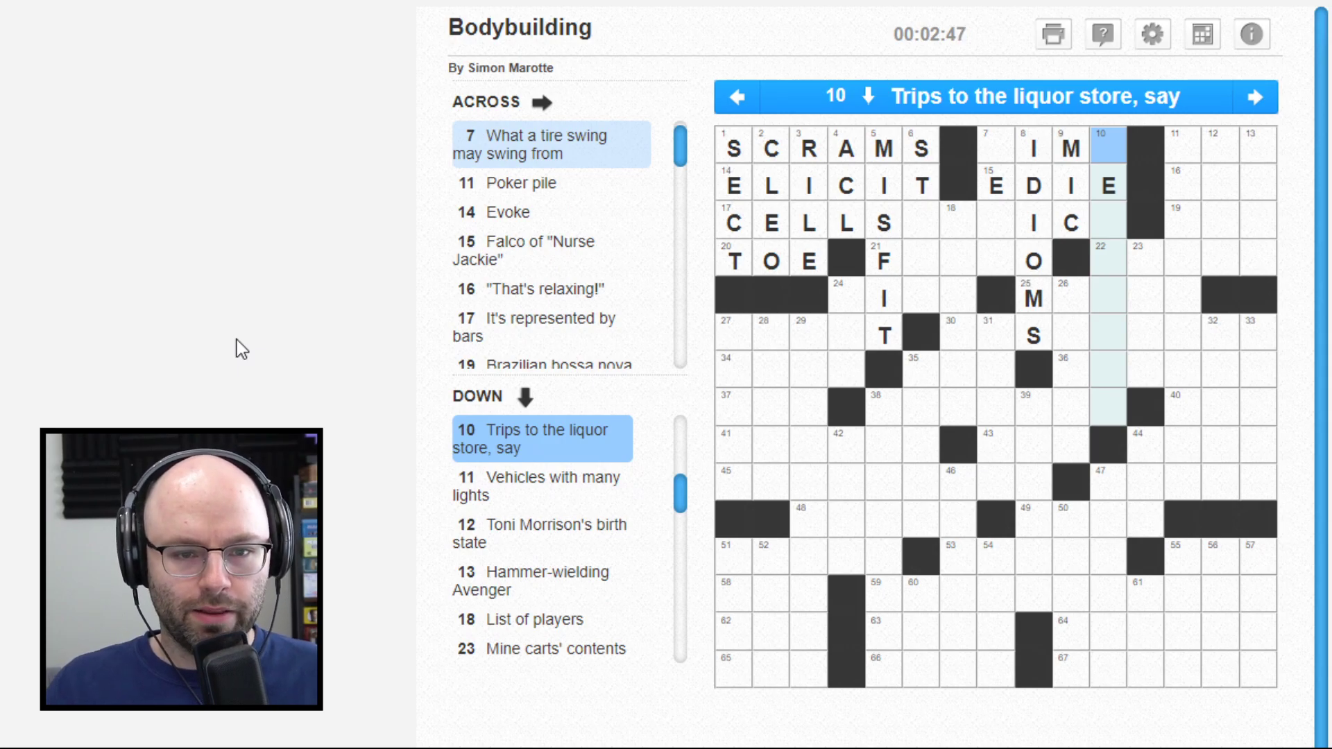
# Step: Add M and C to make MIC at 9 Down
pyautogui.press('Left')
pyautogui.press('Left')
pyautogui.press('Left')
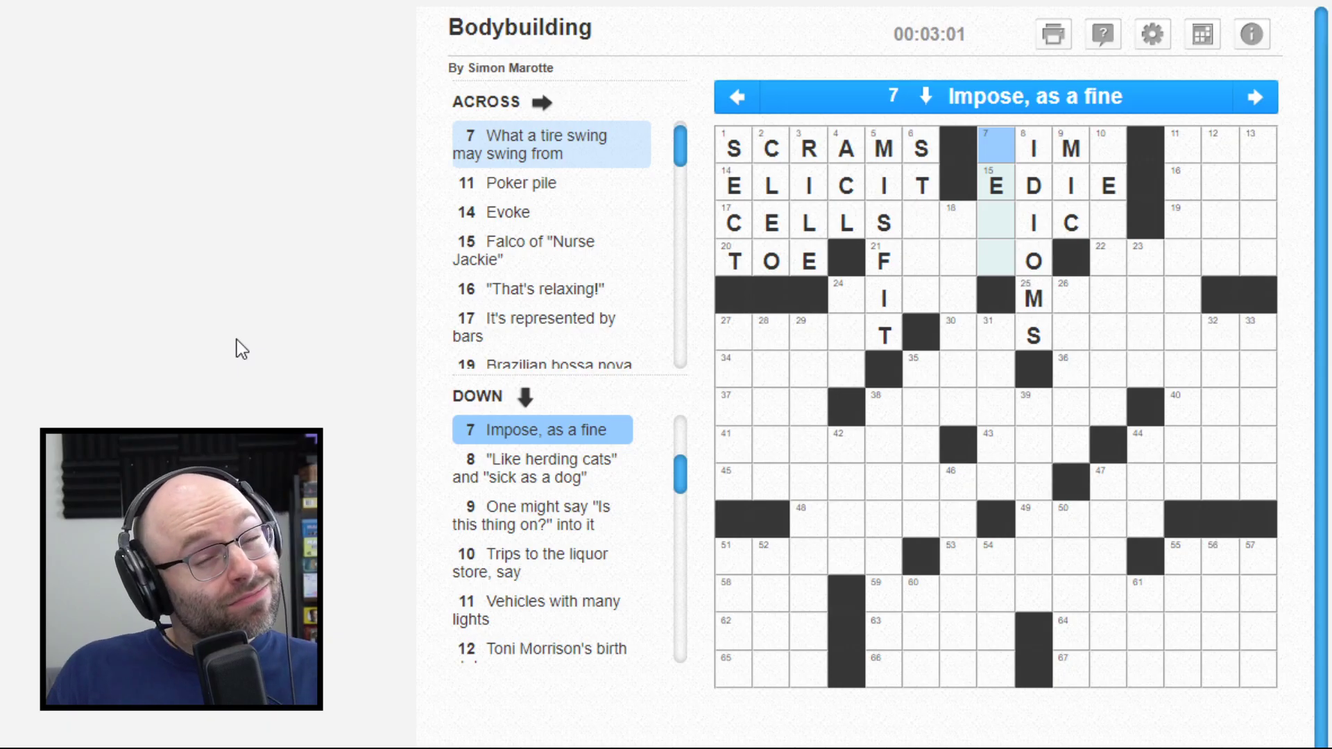
pyautogui.press('Tab')
pyautogui.press('Tab')
pyautogui.press('Tab')
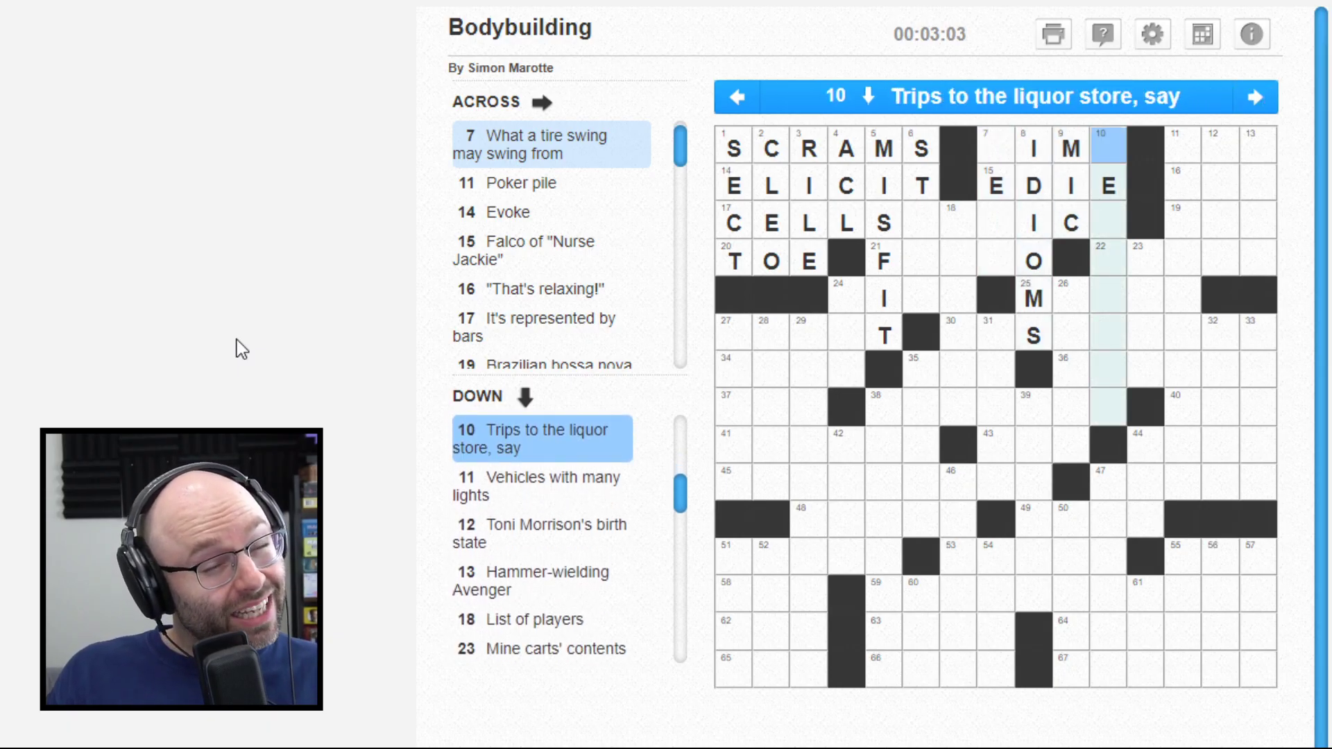
pyautogui.press('Tab')
pyautogui.press('Tab')
pyautogui.hotkey('shift', 'Tab')
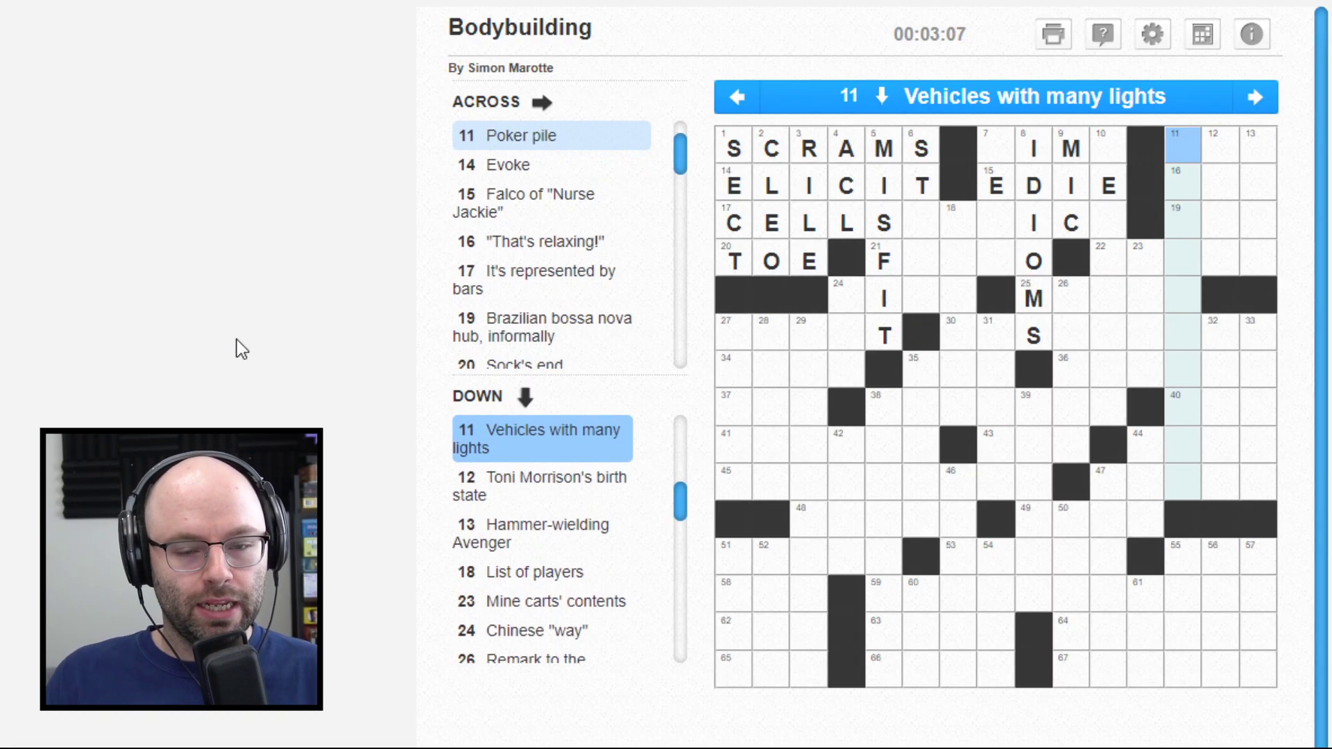
# Step: Fill POT at 11 Across and the neighbouring 16 Across and 13 Down squares
pyautogui.press('Right')
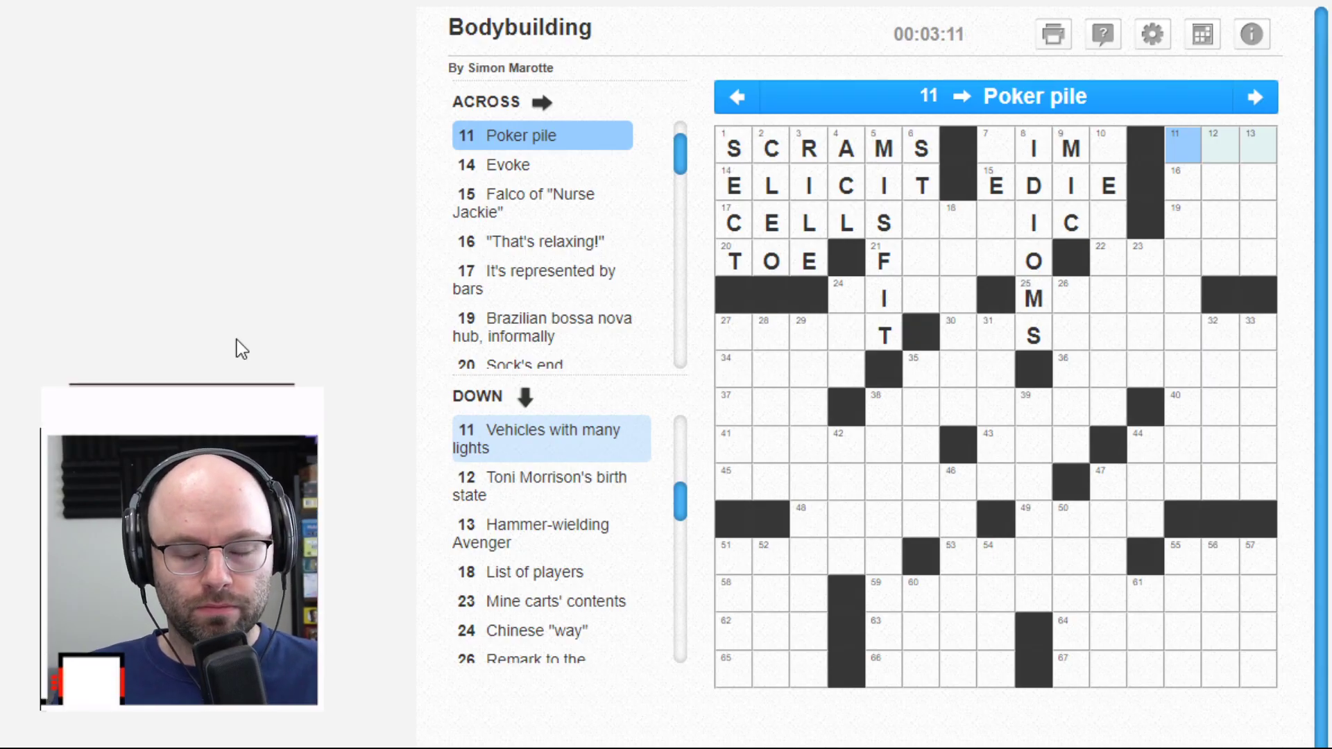
pyautogui.write('pot')
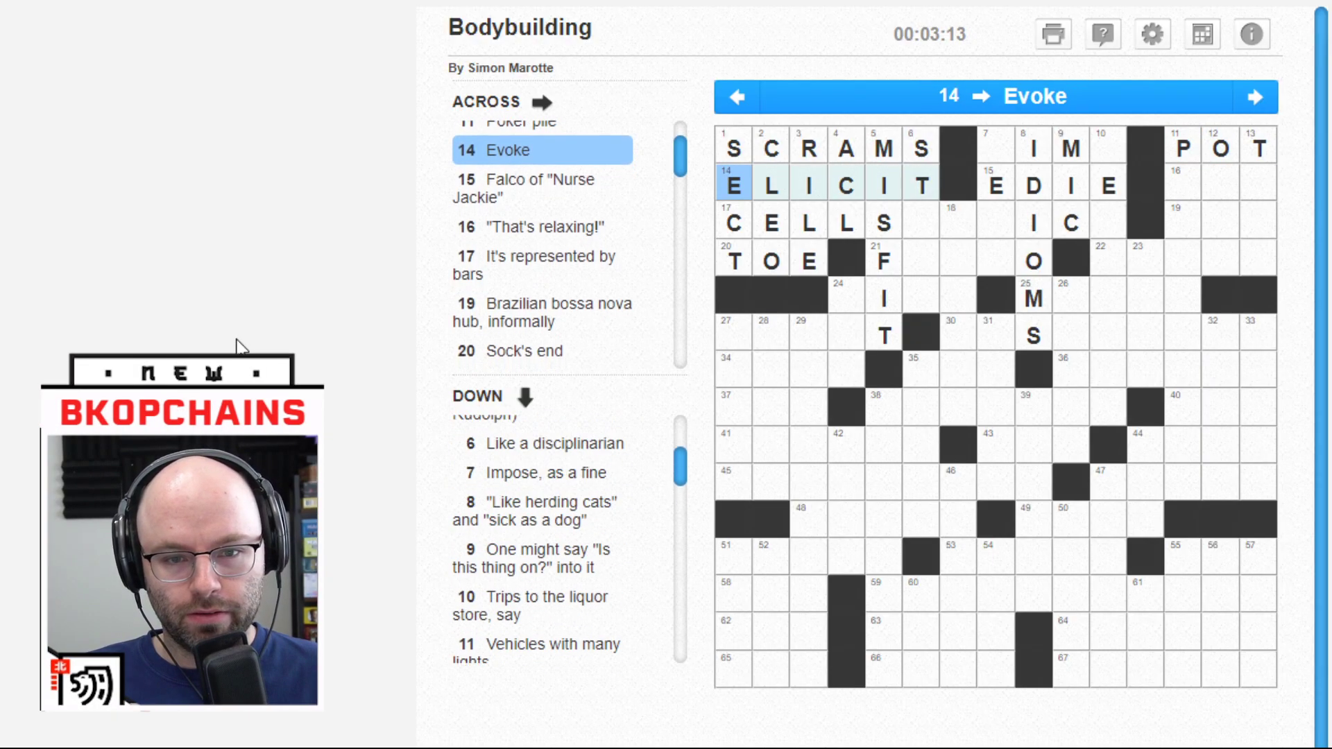
pyautogui.hotkey('shift', 'Tab')
pyautogui.press('Down')
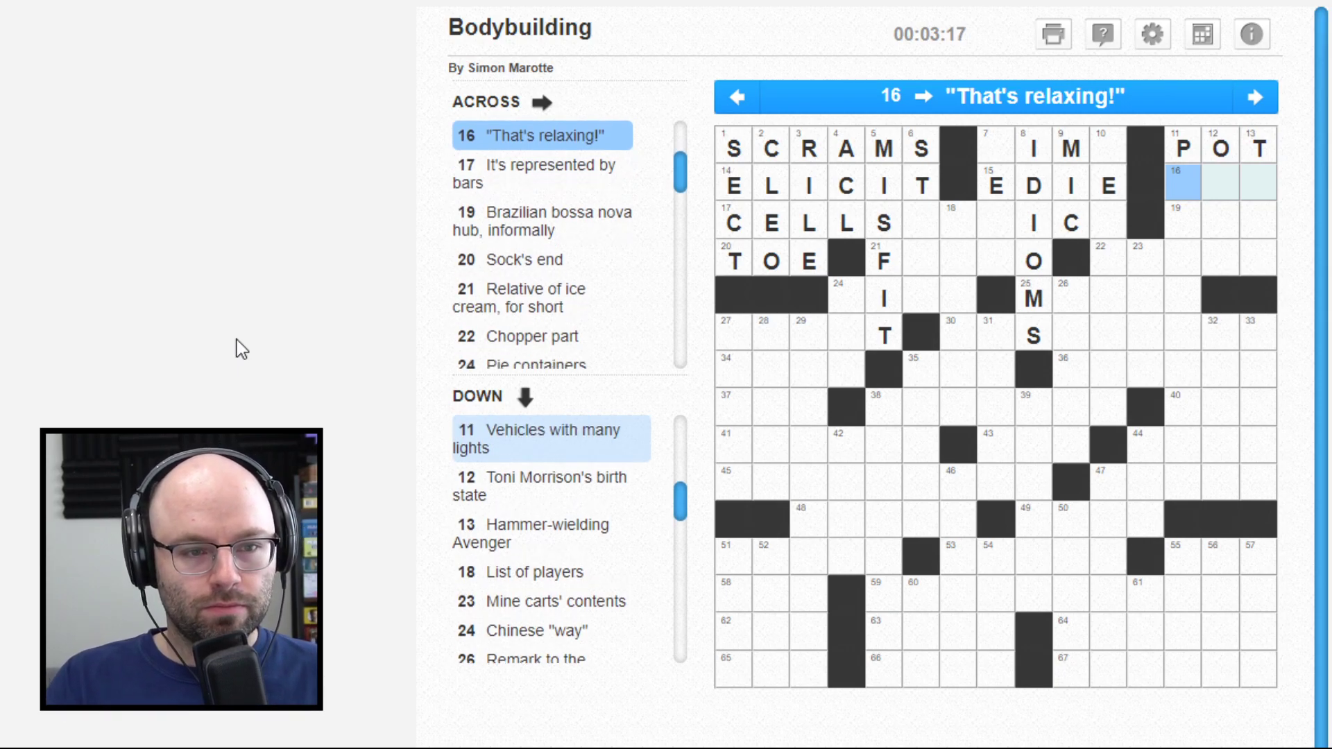
pyautogui.press('Right')
pyautogui.press('Right')
pyautogui.press('Up')
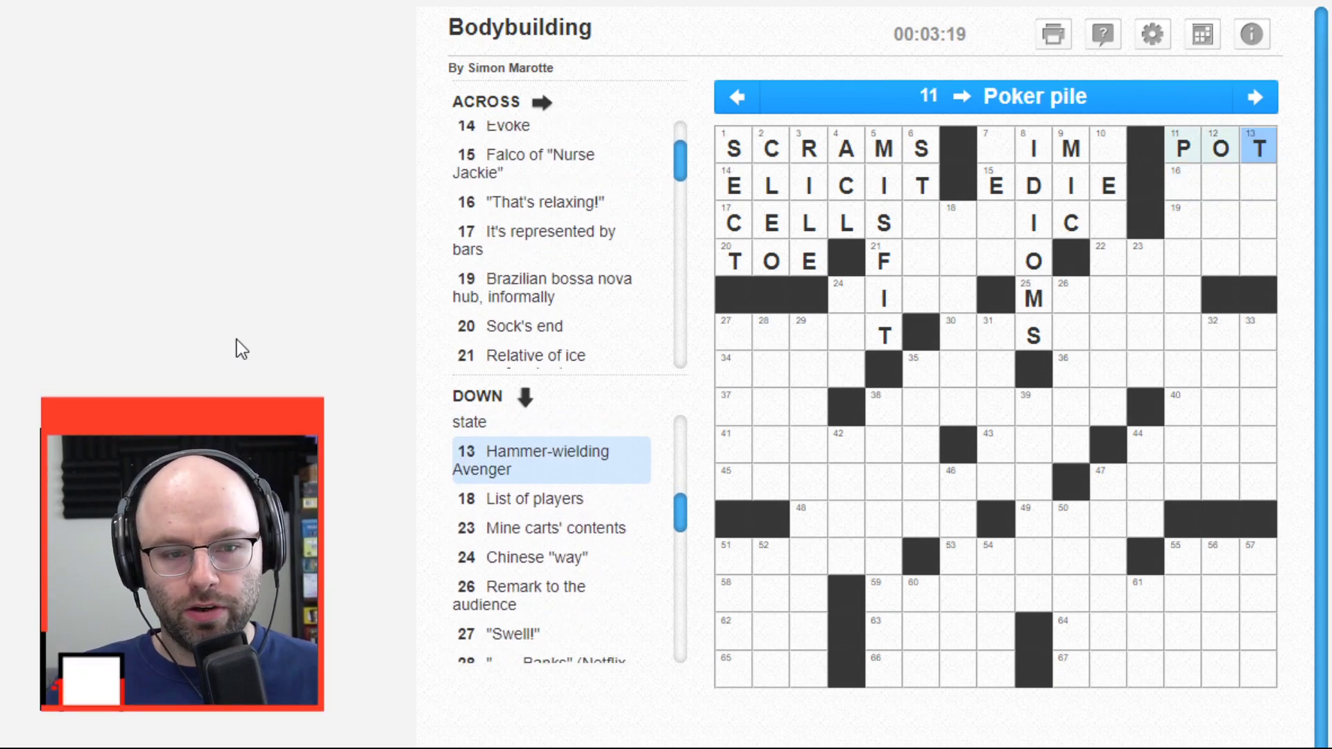
pyautogui.press('Down')
pyautogui.press('Down')
pyautogui.write('hor')
# Step: Type HIO to make OHIO at 12 Down, then AR in 11 Down
pyautogui.press('Left')
pyautogui.press('Right')
pyautogui.press('Right')
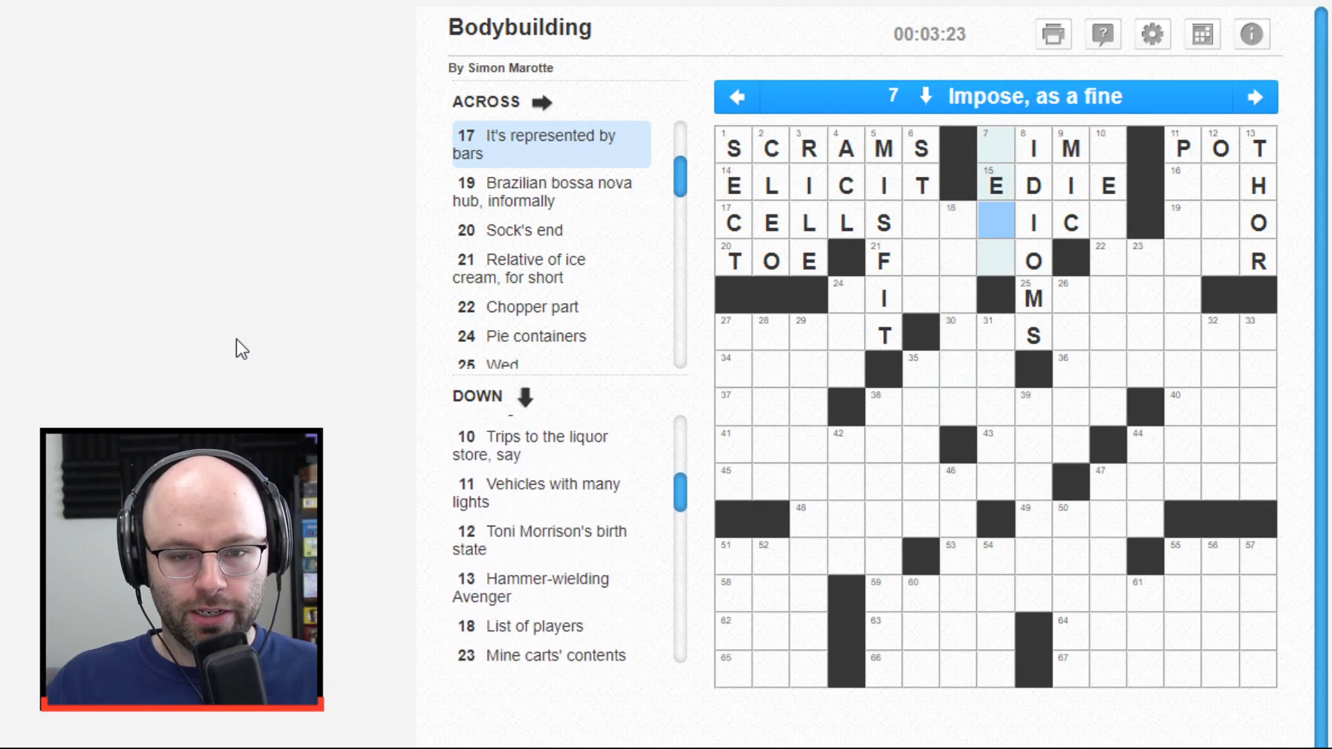
pyautogui.press('Tab')
pyautogui.press('Tab')
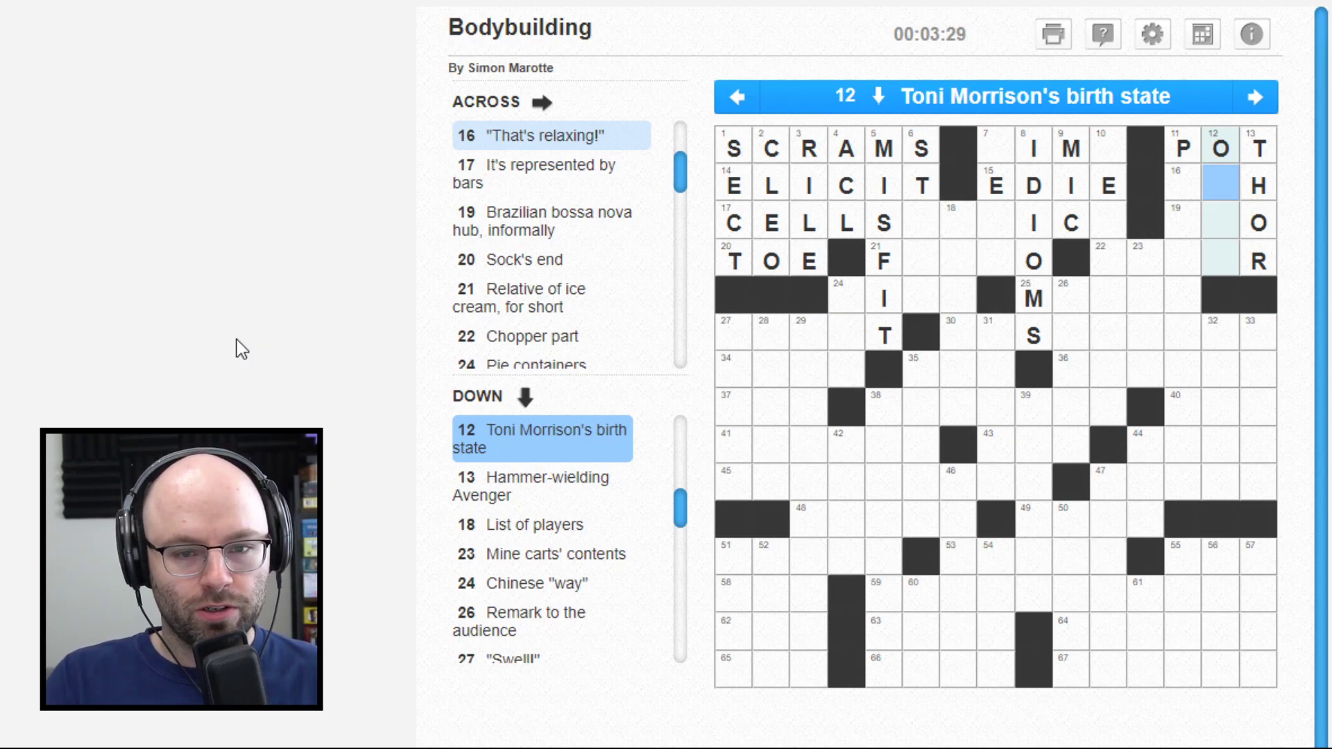
pyautogui.write('hio')
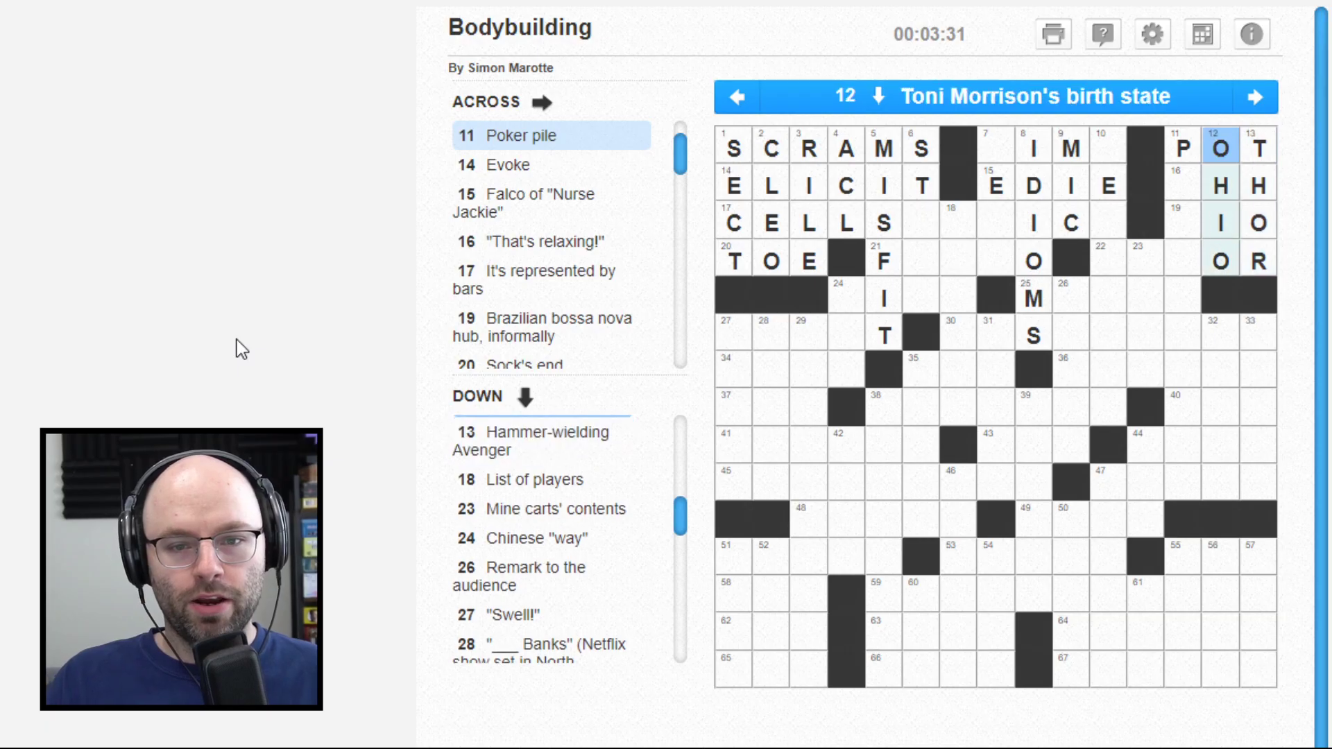
pyautogui.hotkey('shift', 'Tab')
pyautogui.write('a')
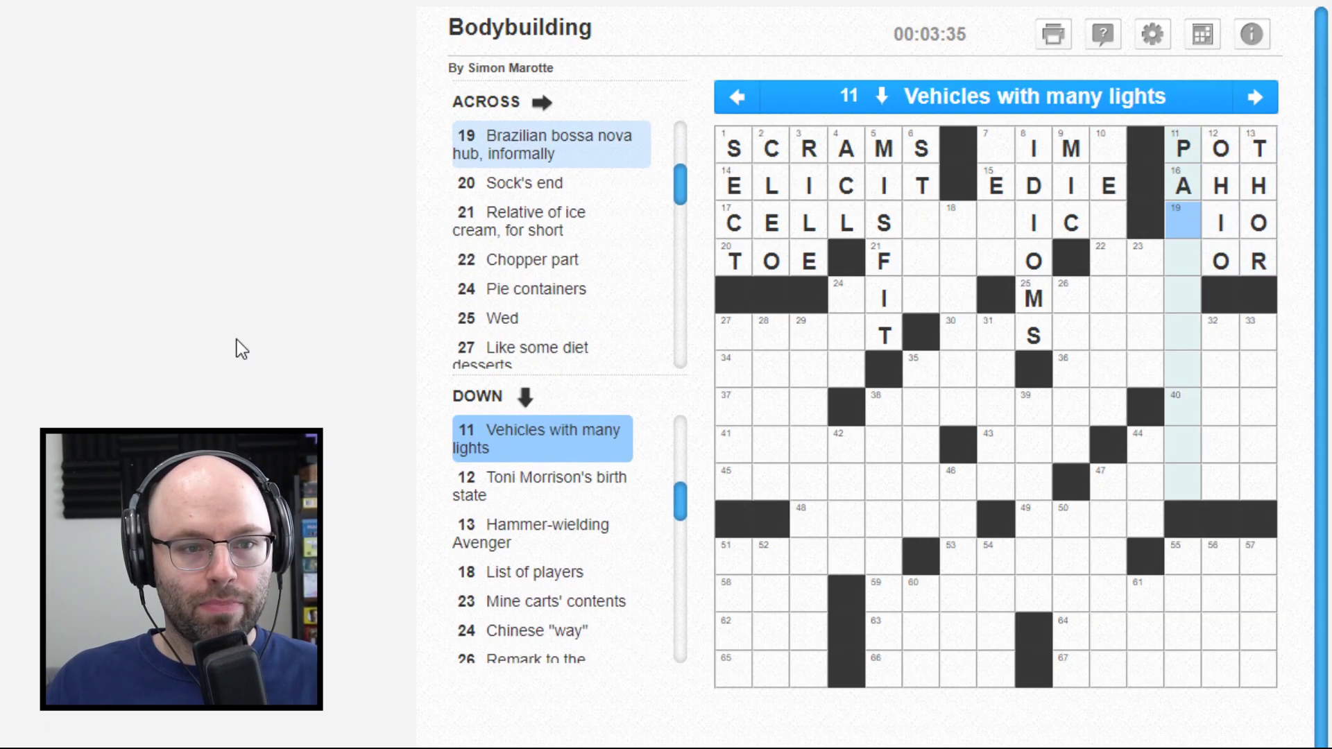
pyautogui.write('r')
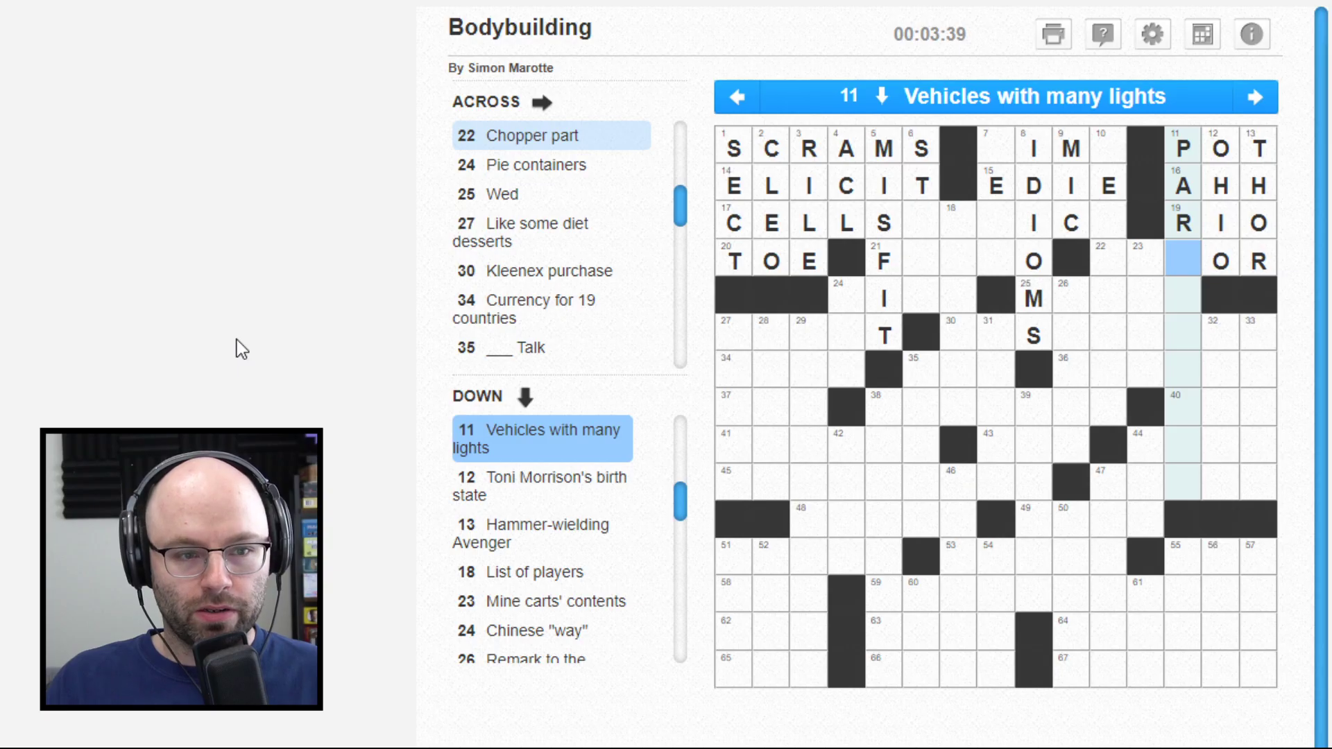
# Step: Begin 22 Across with R and O
pyautogui.press('Tab')
pyautogui.press('Left')
pyautogui.write('r')
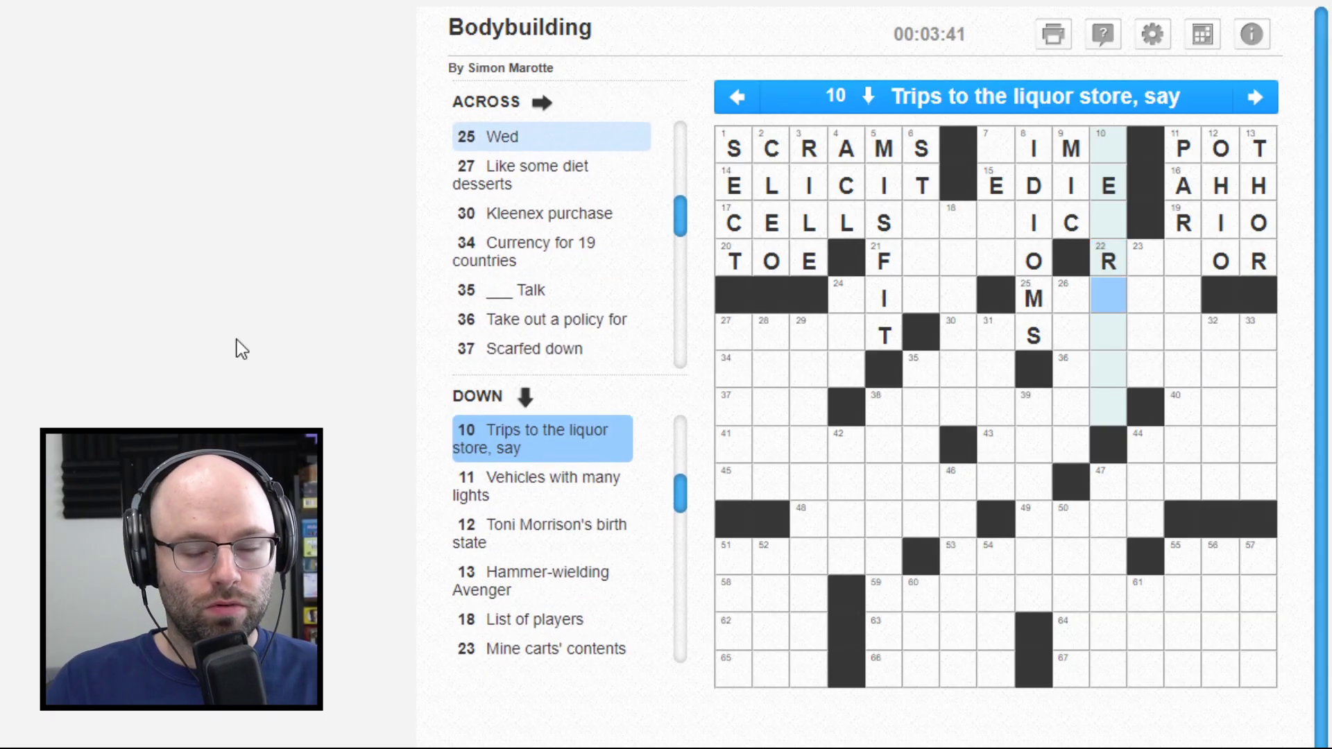
pyautogui.press('Tab')
pyautogui.press('Up')
pyautogui.press('Up')
# Step: Finish ROTOR in 22-Across
pyautogui.press('Right')
pyautogui.write('o')
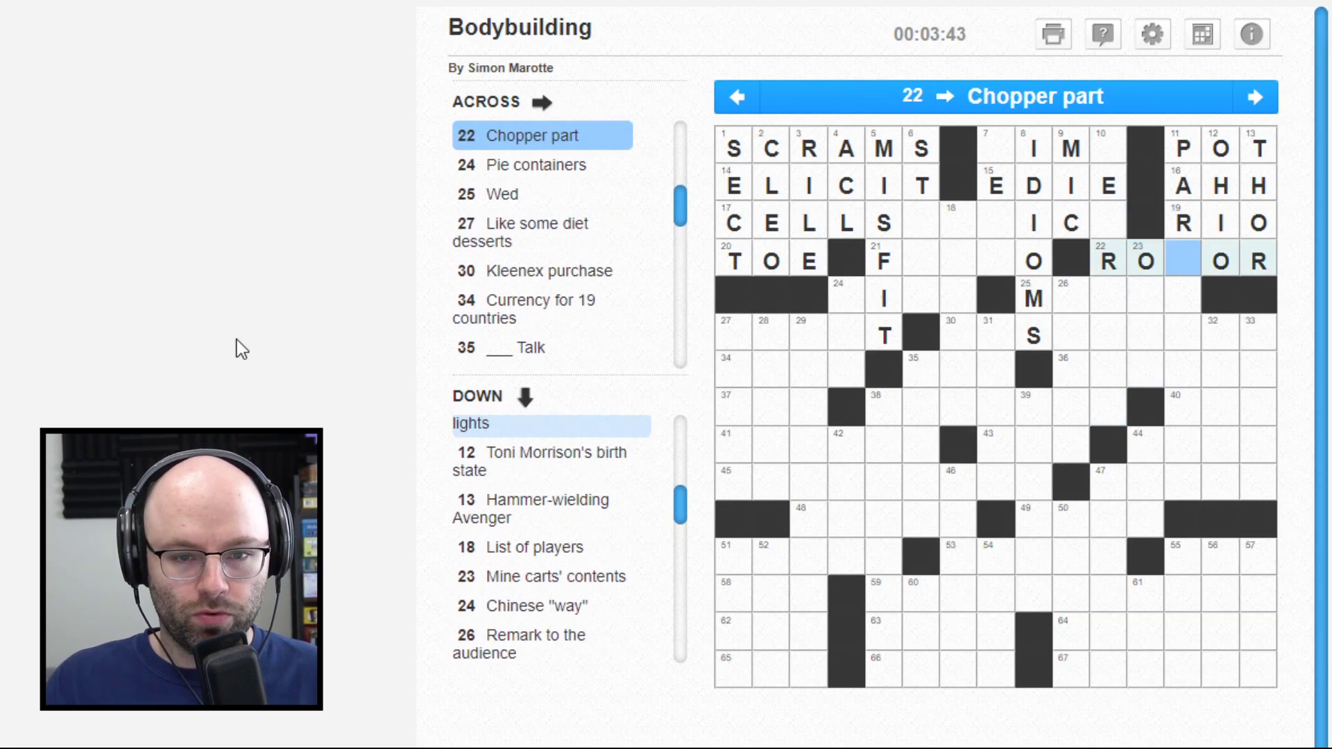
pyautogui.write('t')
pyautogui.press('Up')
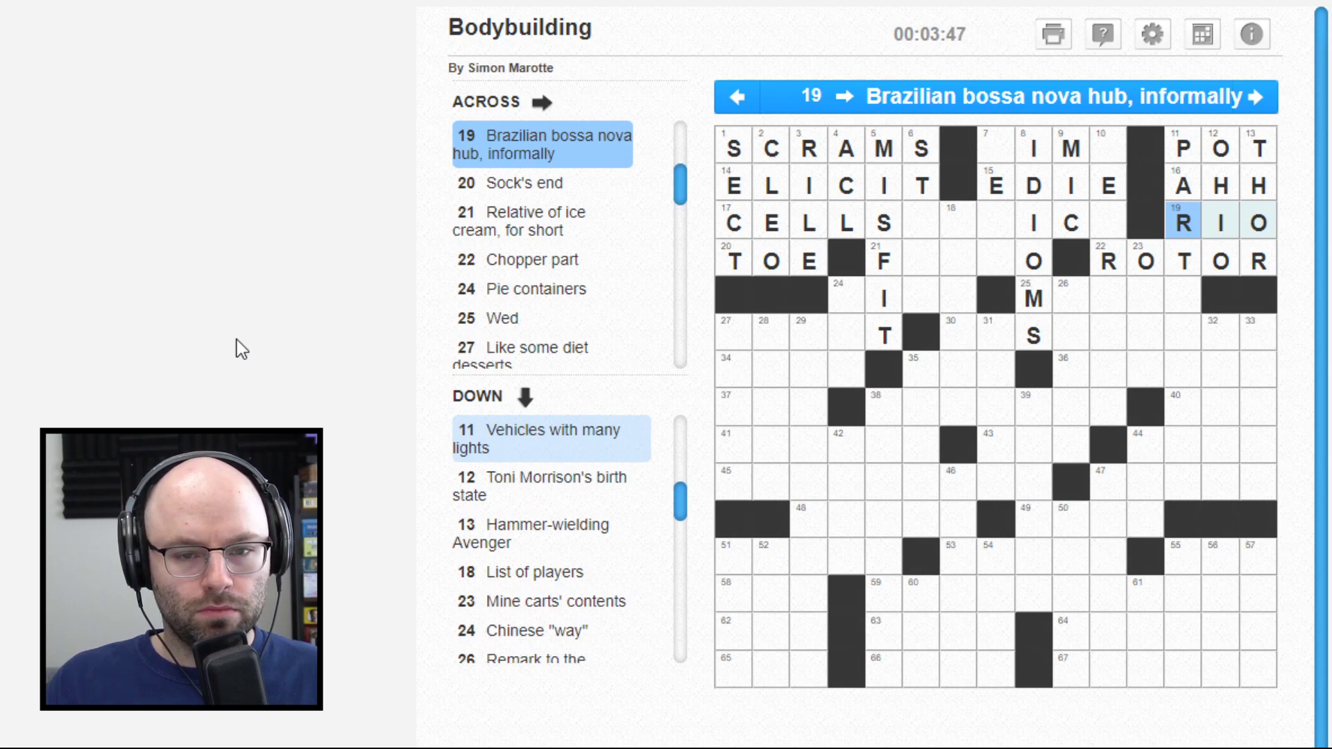
pyautogui.press('Down')
pyautogui.press('Down')
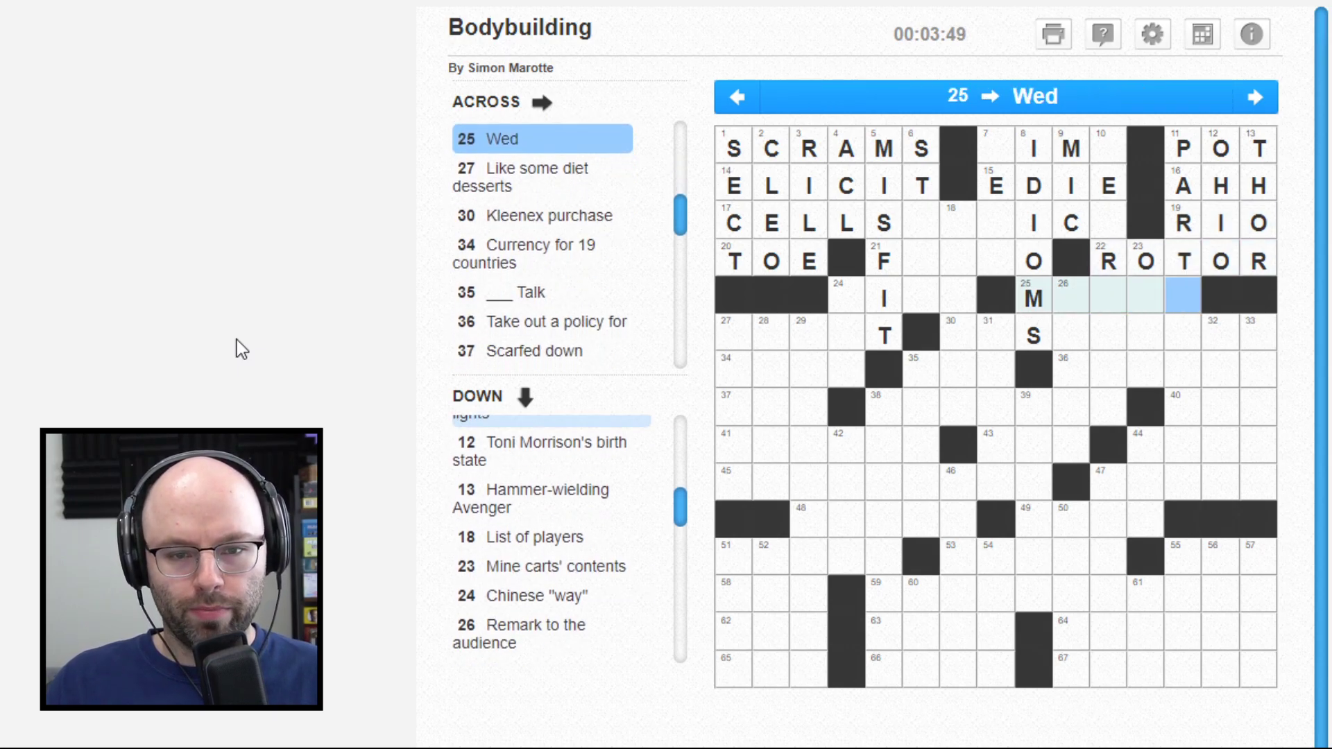
pyautogui.press('Up')
pyautogui.press('Left')
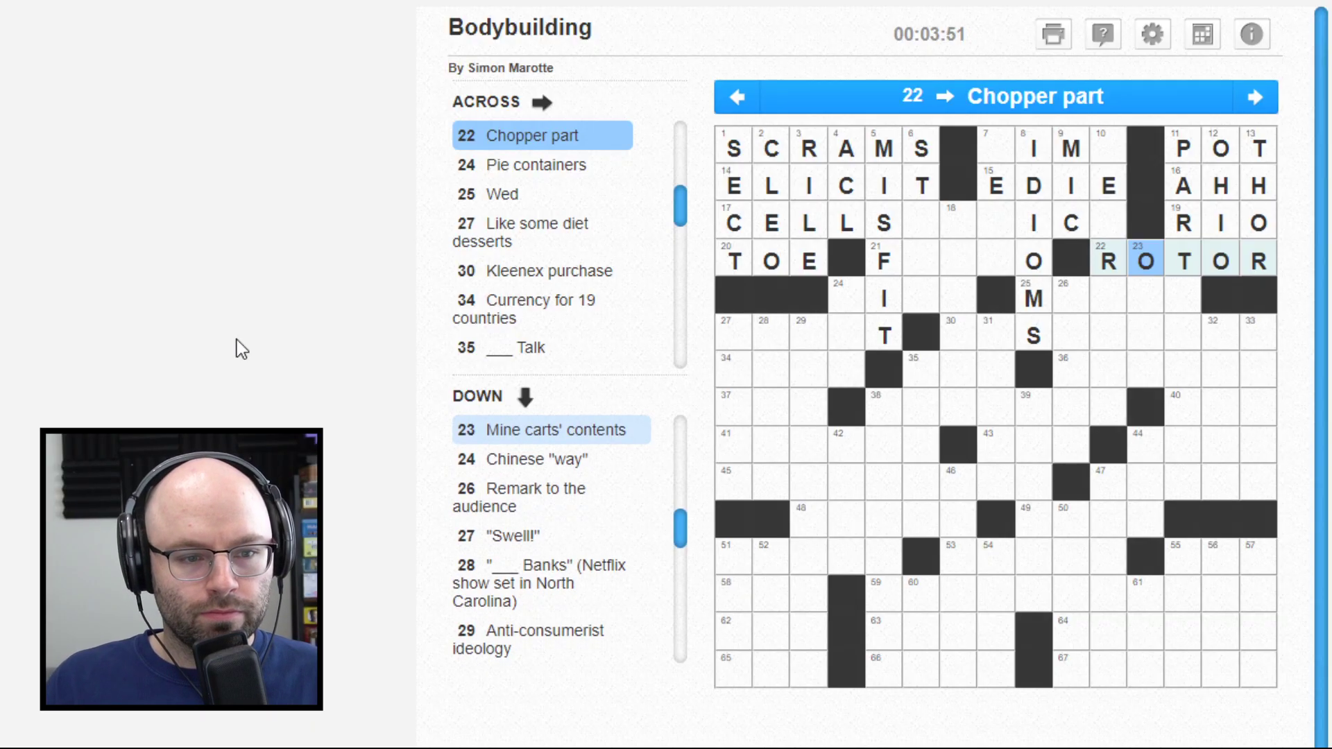
# Step: Enter ORES down 23-Down
pyautogui.press('Down')
pyautogui.press('Down')
pyautogui.write('res')
pyautogui.press('Right')
pyautogui.press('Right')
pyautogui.press('Left')
pyautogui.press('Left')
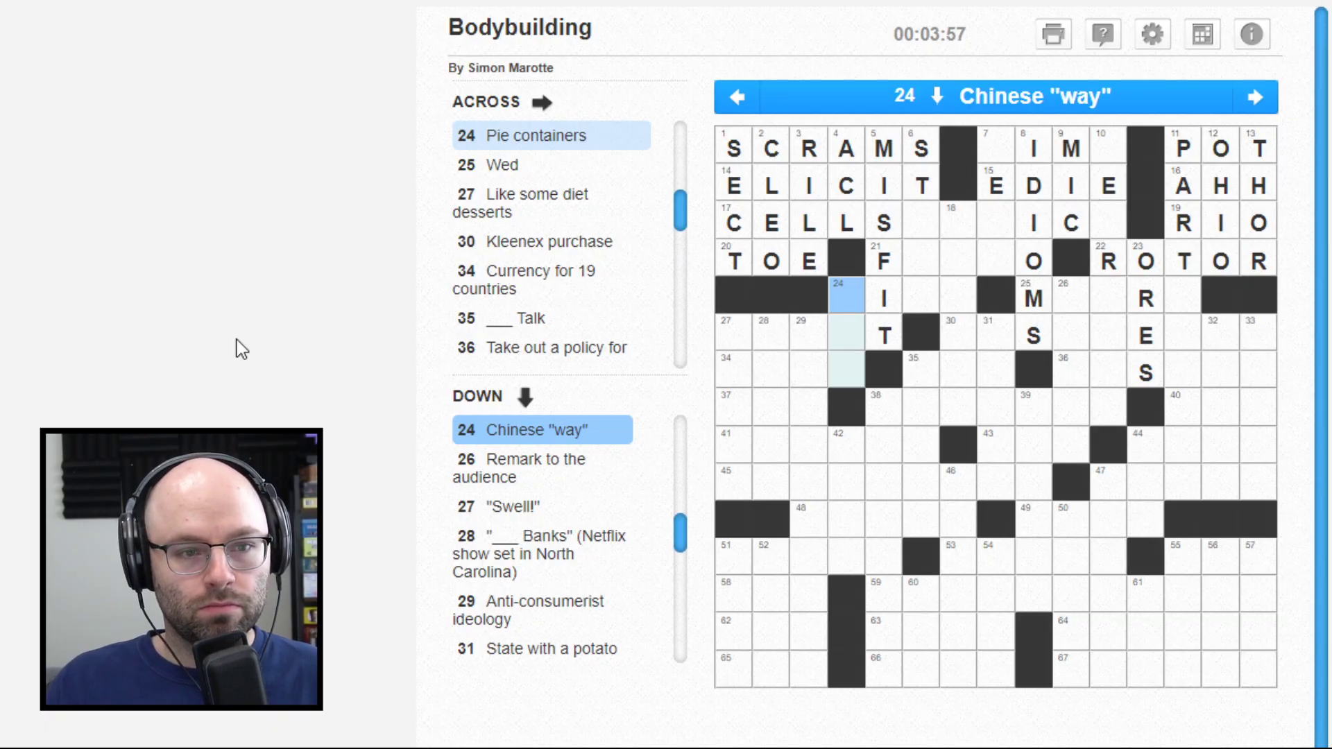
# Step: Enter TINS in 24-Across
pyautogui.press('space')
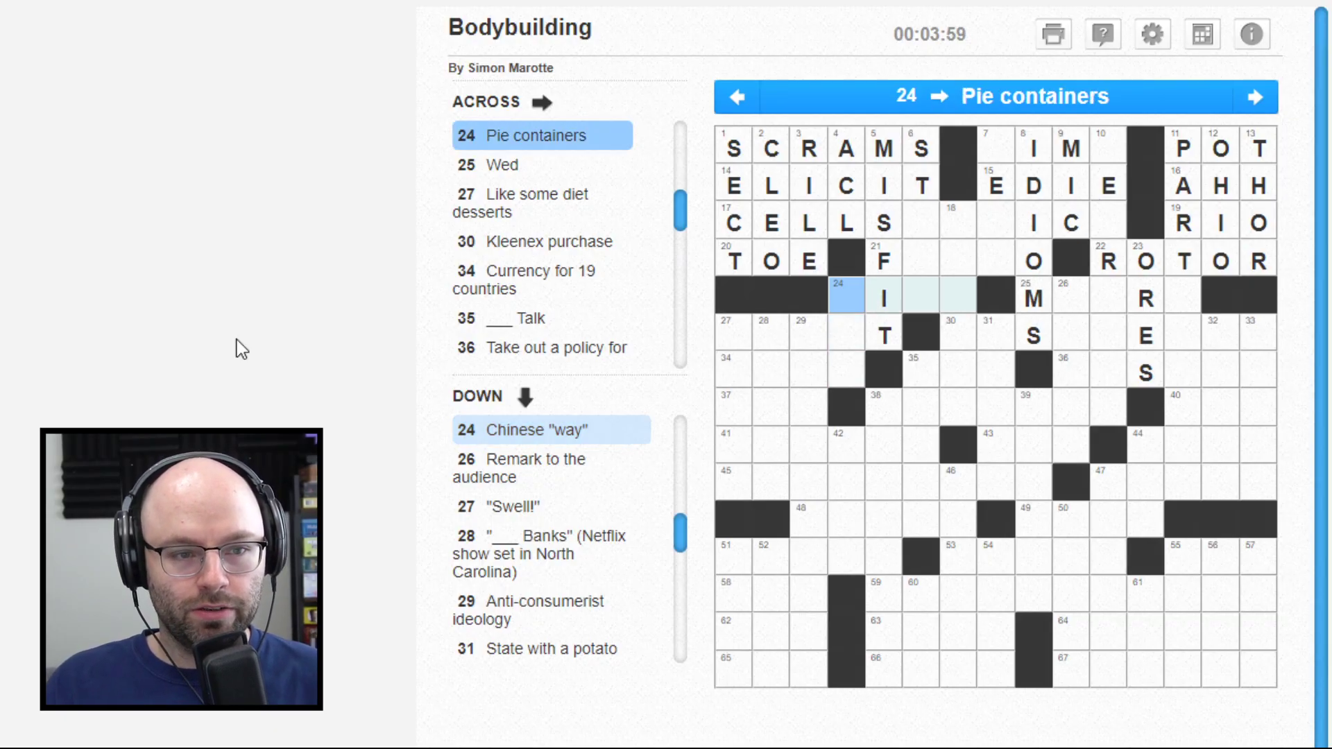
pyautogui.write('tin')
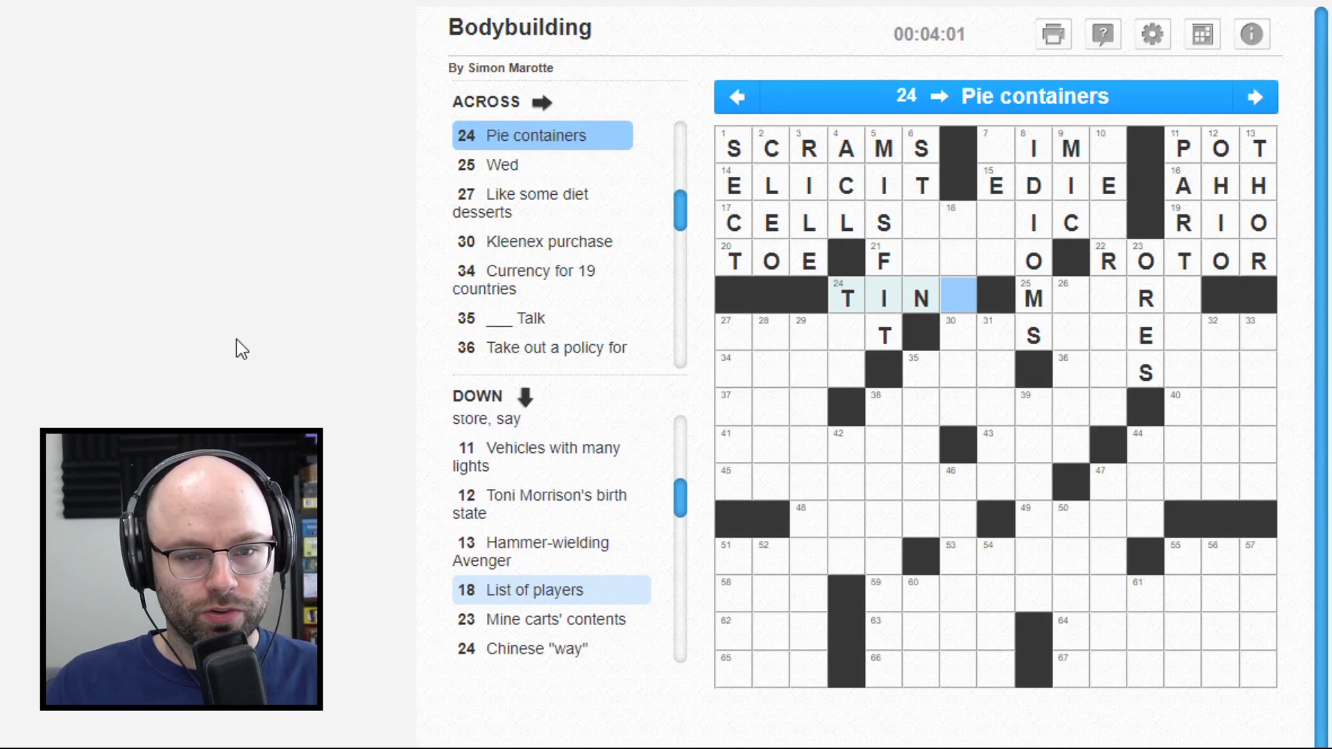
pyautogui.write('sm')
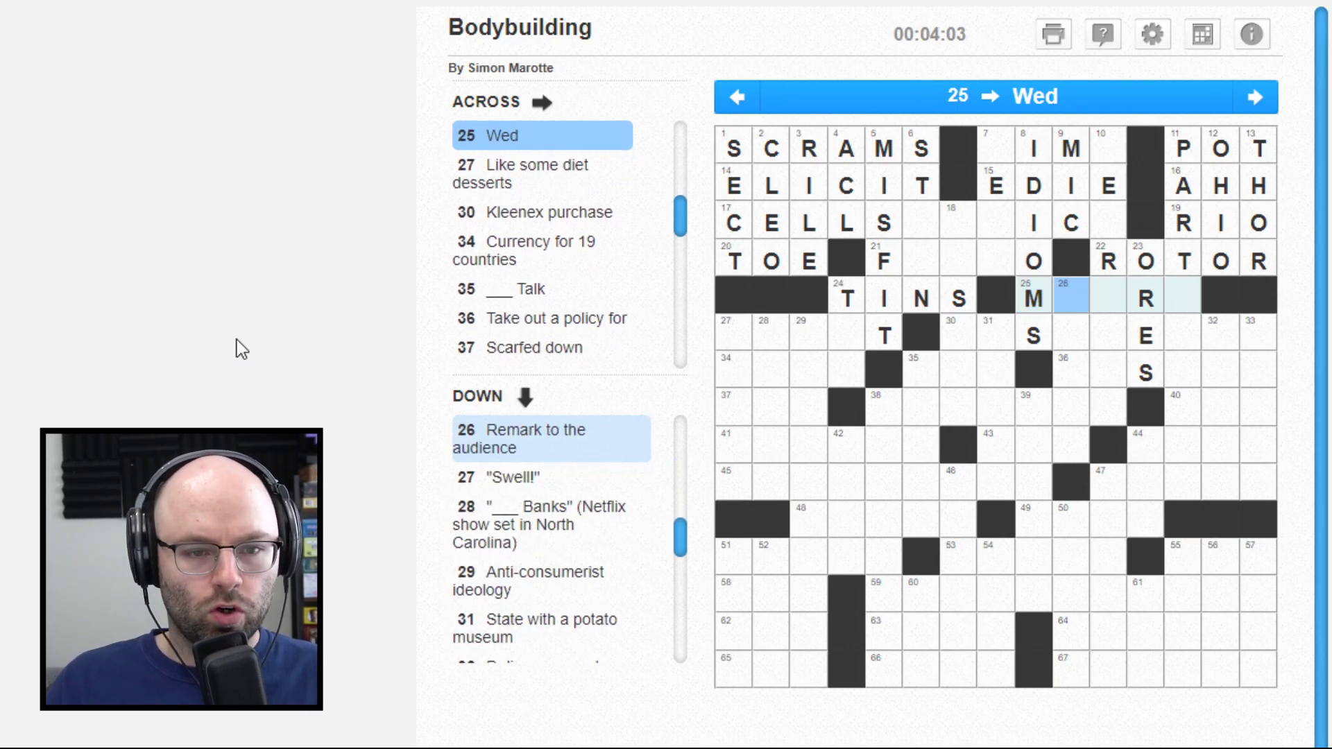
pyautogui.press('Left')
pyautogui.press('Left')
pyautogui.press('Left')
pyautogui.press('Left')
pyautogui.press('Right')
pyautogui.press('Right')
pyautogui.press('Right')
pyautogui.press('Right')
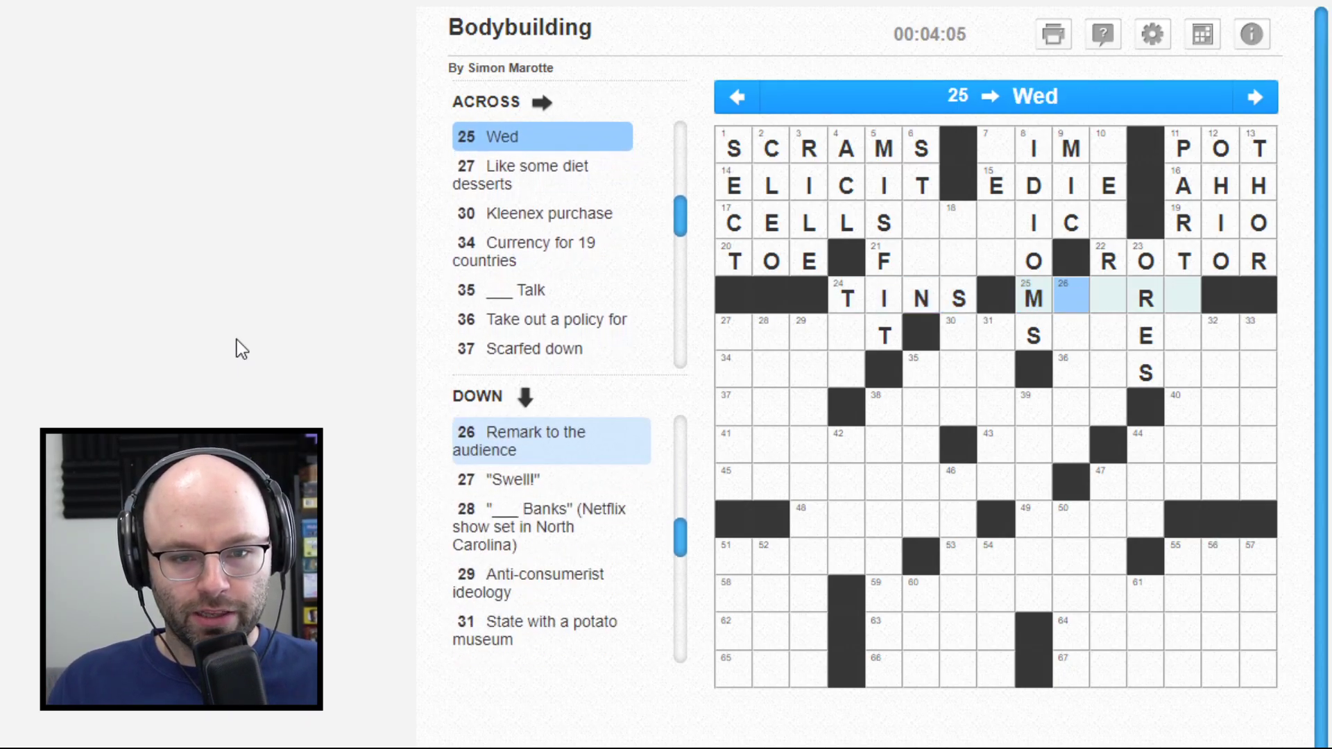
pyautogui.press('Left')
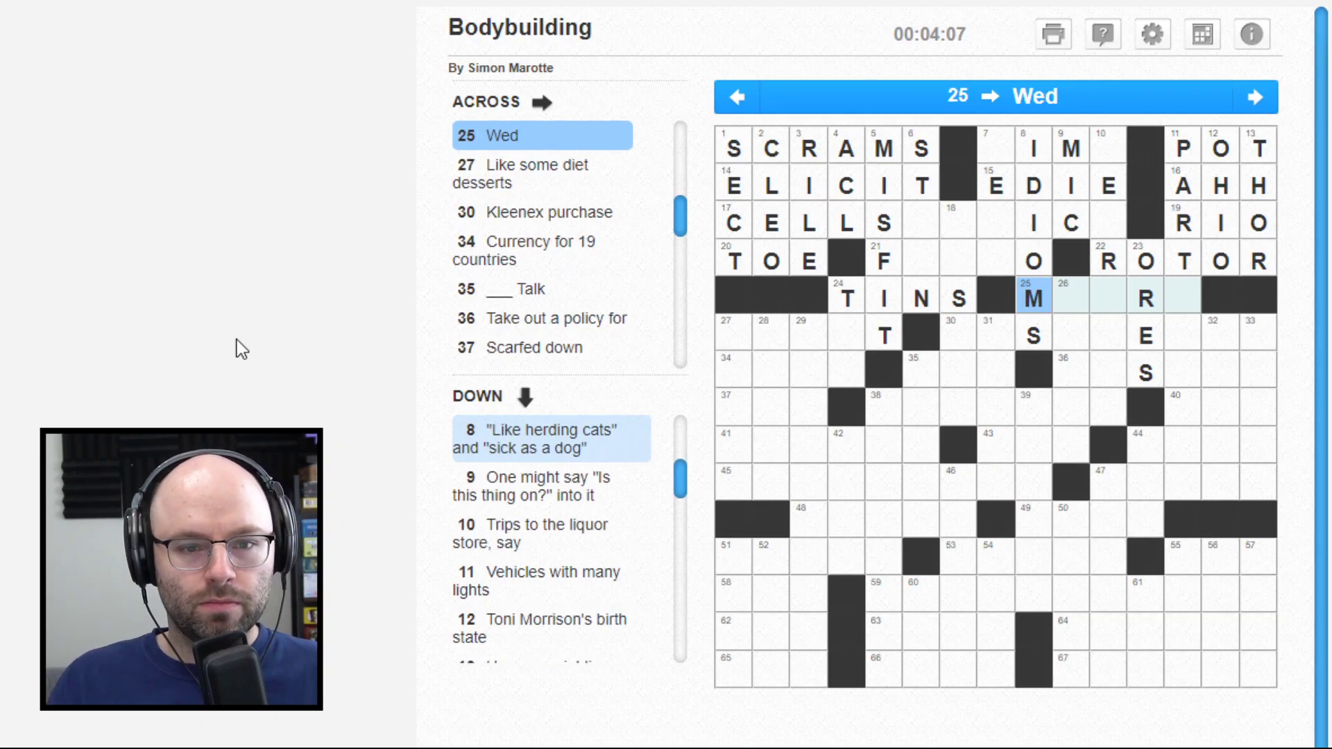
# Step: Fill MARRY into 25-Across, then scan the 30-Across row
pyautogui.press('Right')
pyautogui.write('ay')
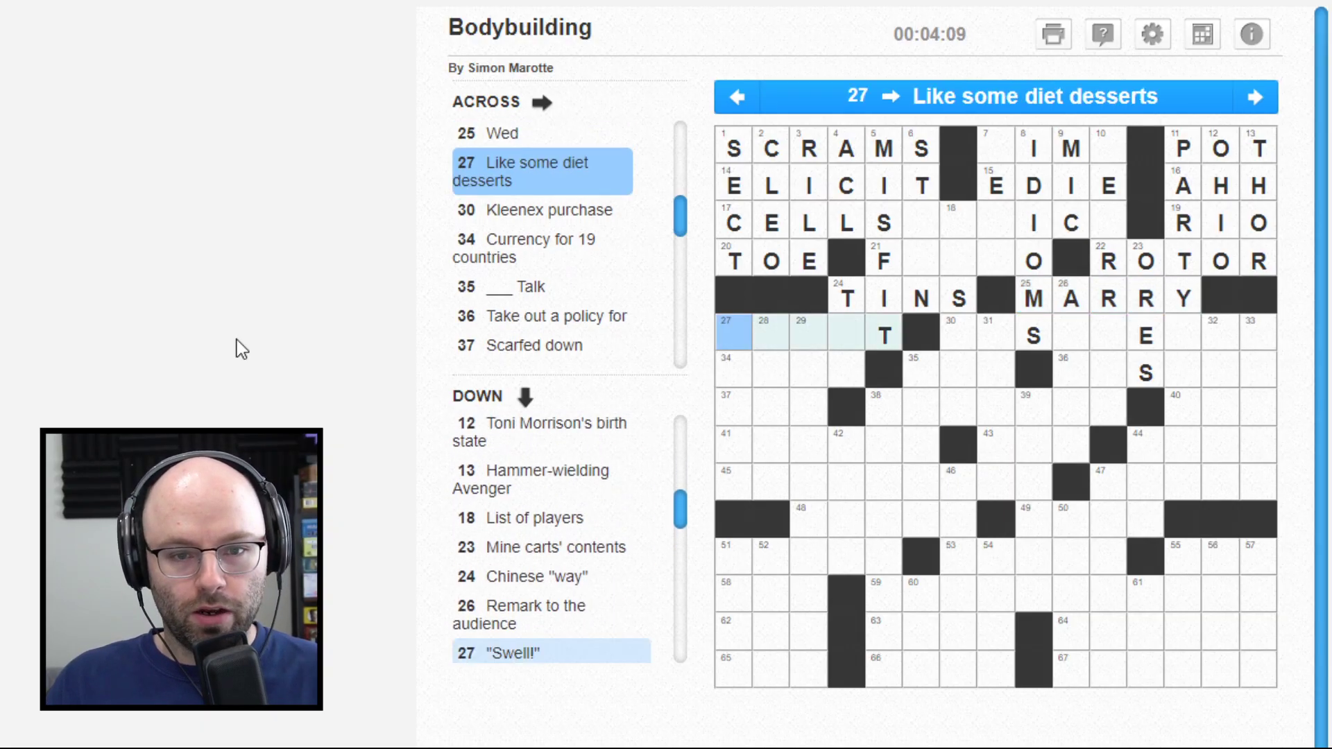
pyautogui.press('Right')
pyautogui.press('Right')
pyautogui.press('Right')
pyautogui.press('Right')
pyautogui.press('Right')
pyautogui.press('Right')
pyautogui.press('Right')
pyautogui.press('Right')
pyautogui.press('Up')
pyautogui.press('Right')
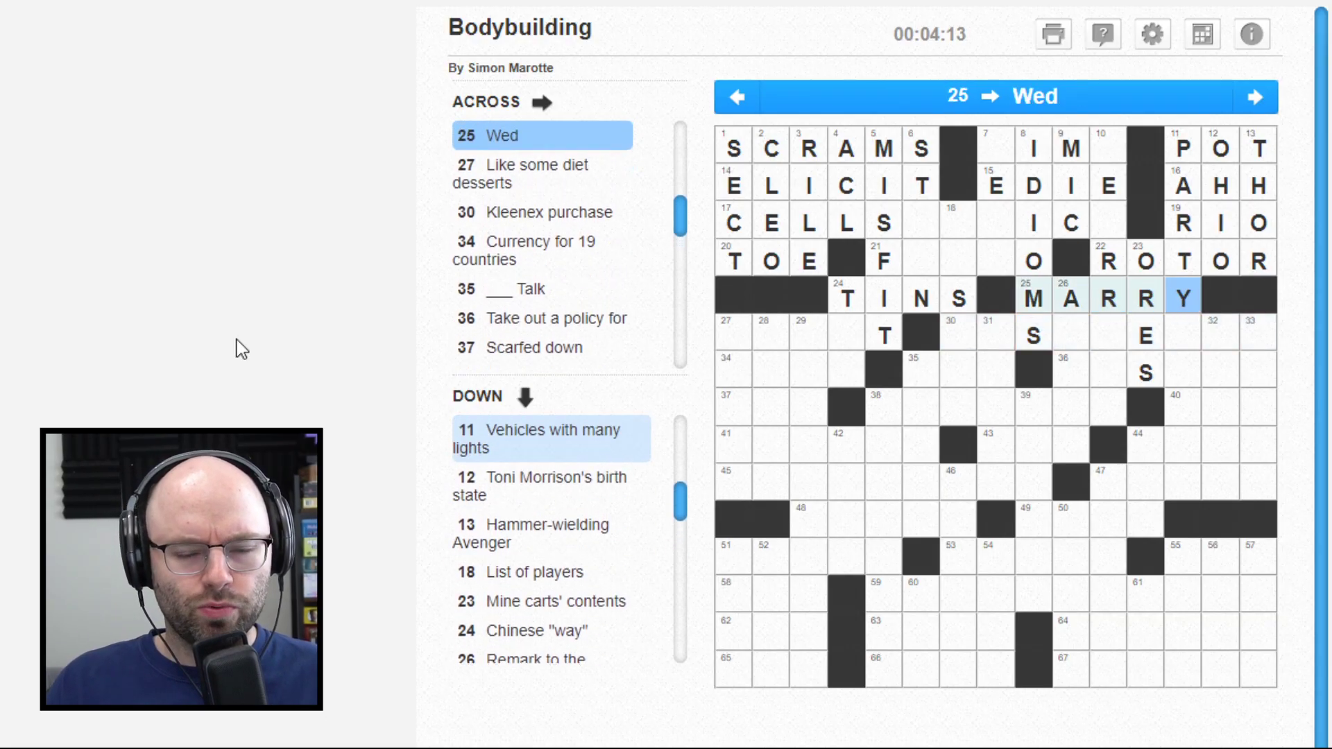
pyautogui.press('Down')
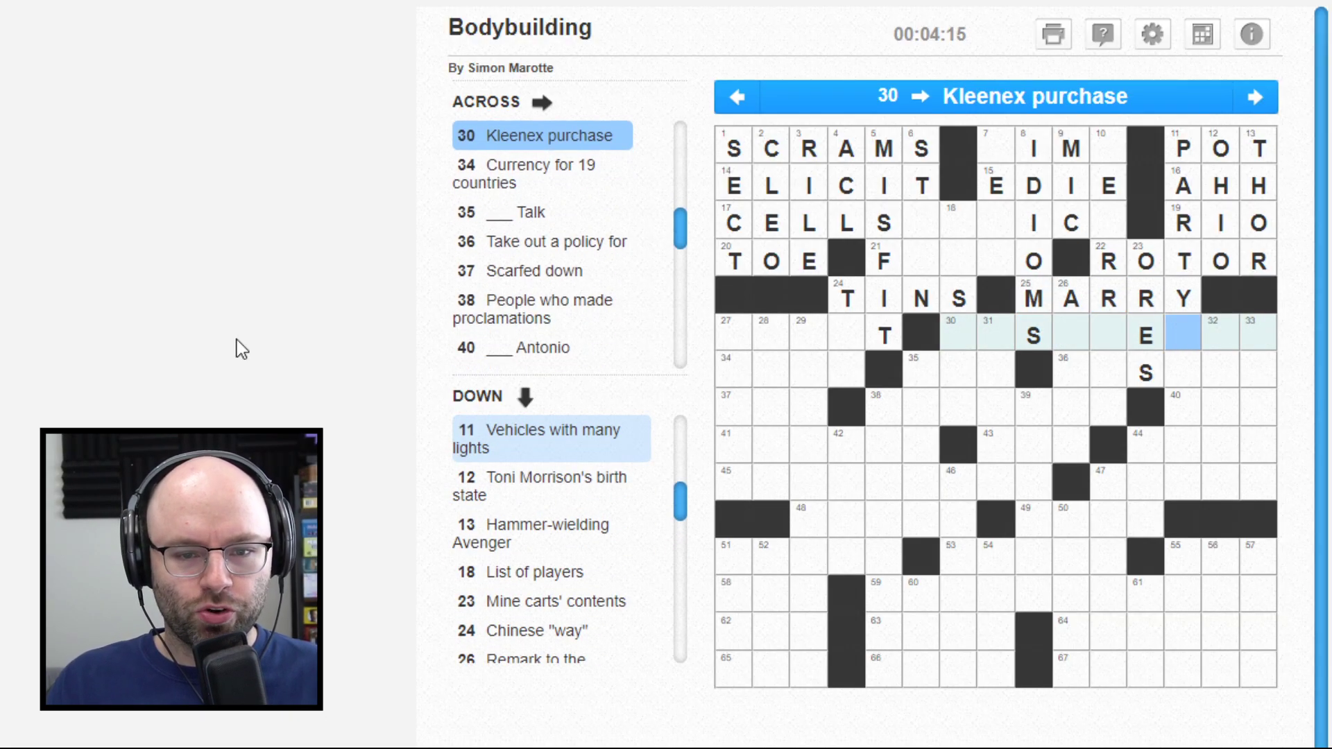
pyautogui.press('Left')
pyautogui.press('Left')
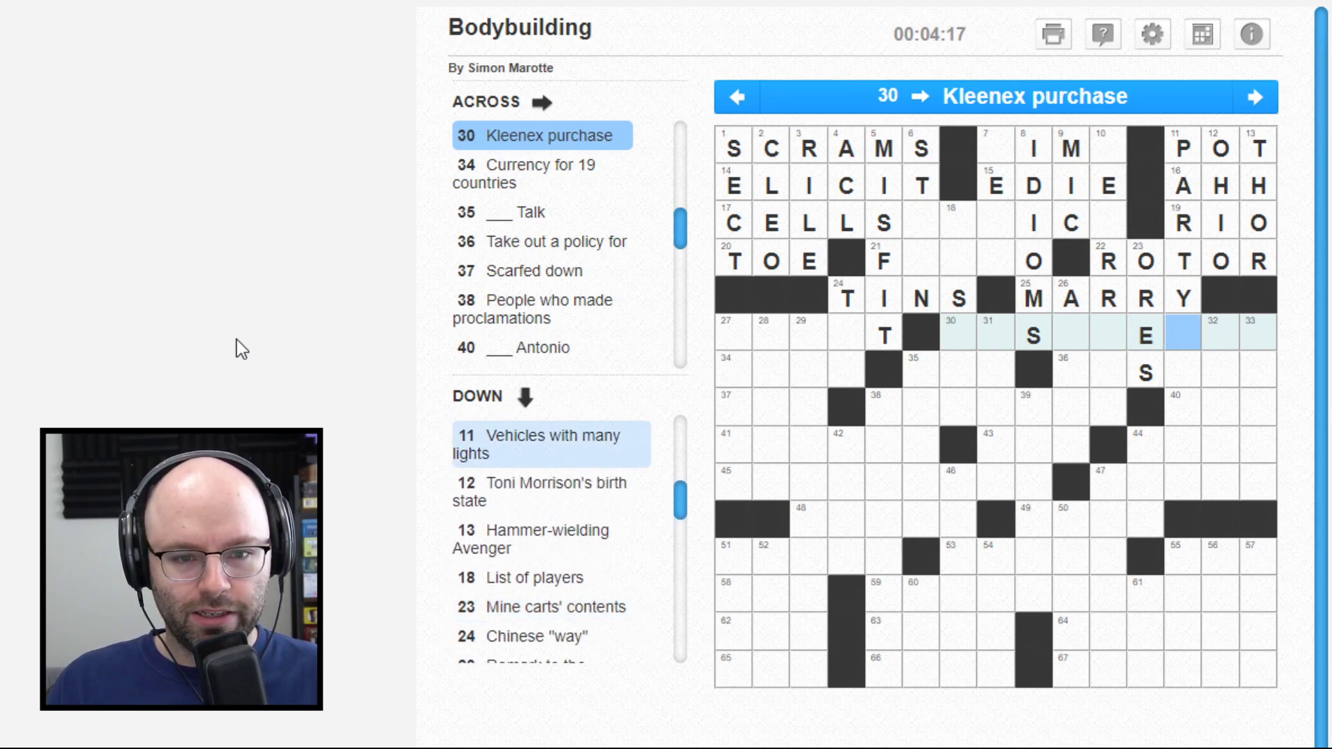
pyautogui.press('Left')
pyautogui.press('Left')
pyautogui.press('Left')
pyautogui.press('Left')
pyautogui.press('Left')
pyautogui.press('Left')
pyautogui.press('Left')
pyautogui.press('Right')
pyautogui.press('Up')
pyautogui.press('Up')
pyautogui.press('Left')
pyautogui.press('Left')
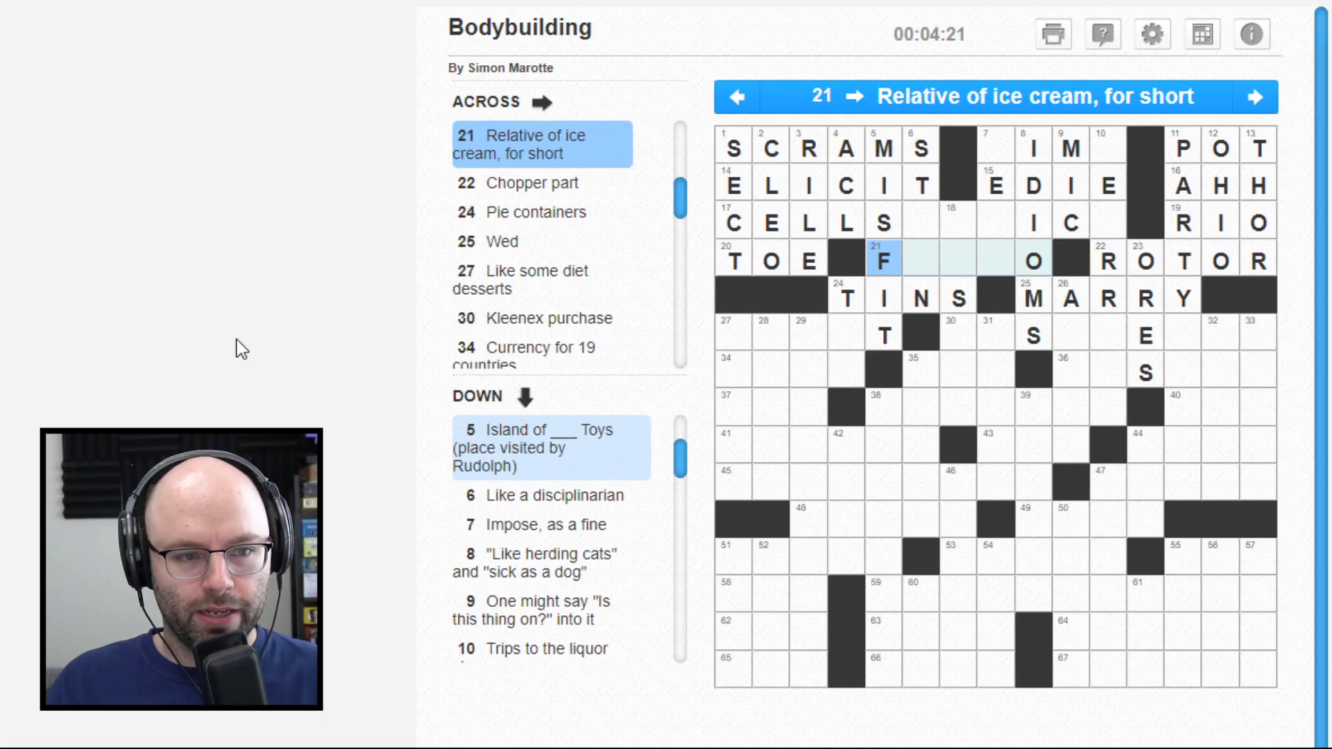
# Step: Complete 21-Across as FROYO by adding ROY
pyautogui.press('Right')
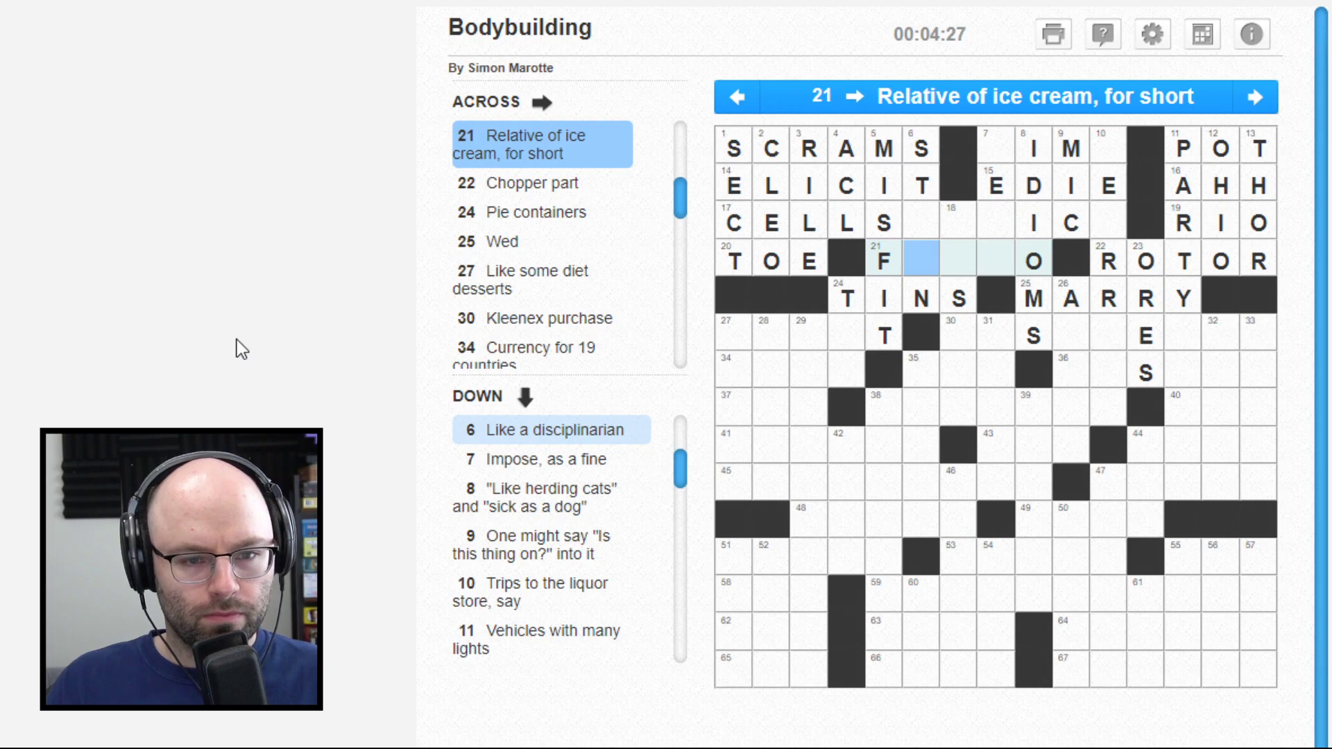
pyautogui.write('roy')
pyautogui.press('Left')
pyautogui.press('Left')
pyautogui.press('Left')
# Step: Finish 17-Across as CELL SERVICE and fill 7-Across with LIMB
pyautogui.press('Up')
pyautogui.write('e')
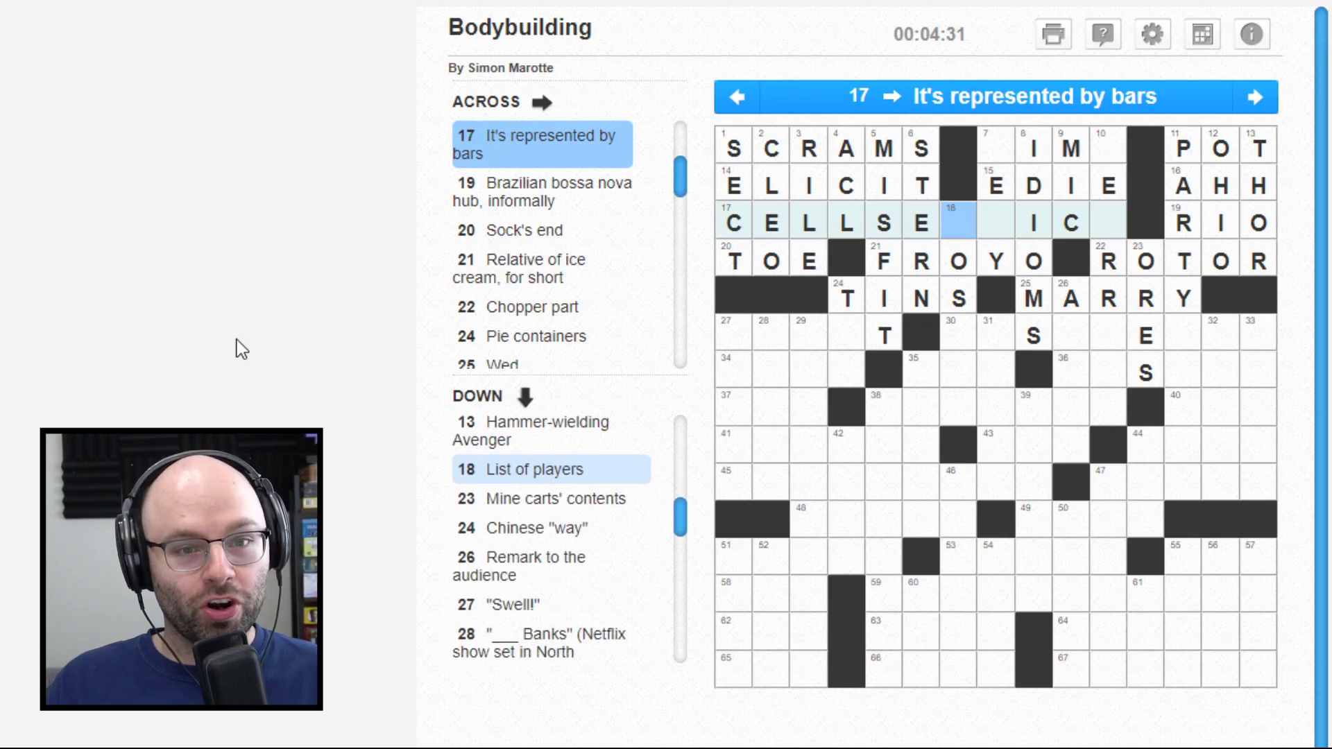
pyautogui.write('vice')
pyautogui.press('Left')
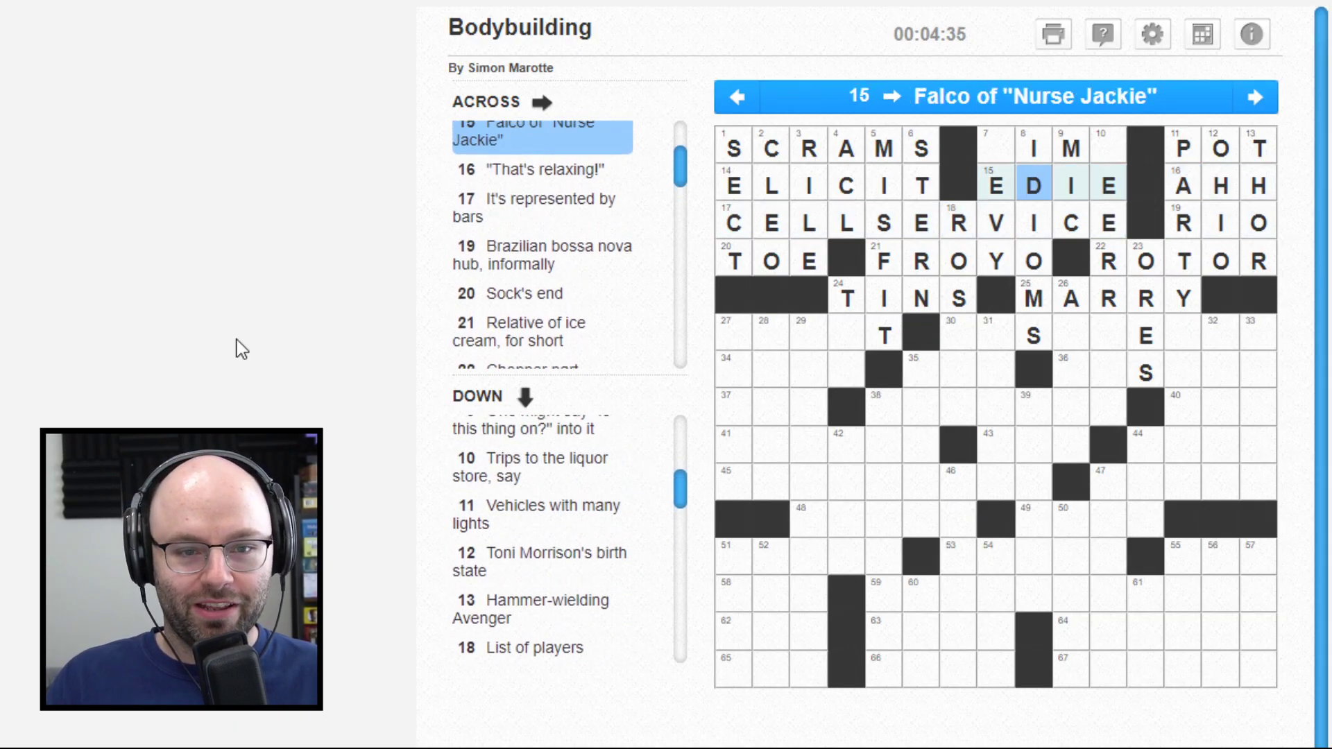
pyautogui.hotkey('shift', 'Tab')
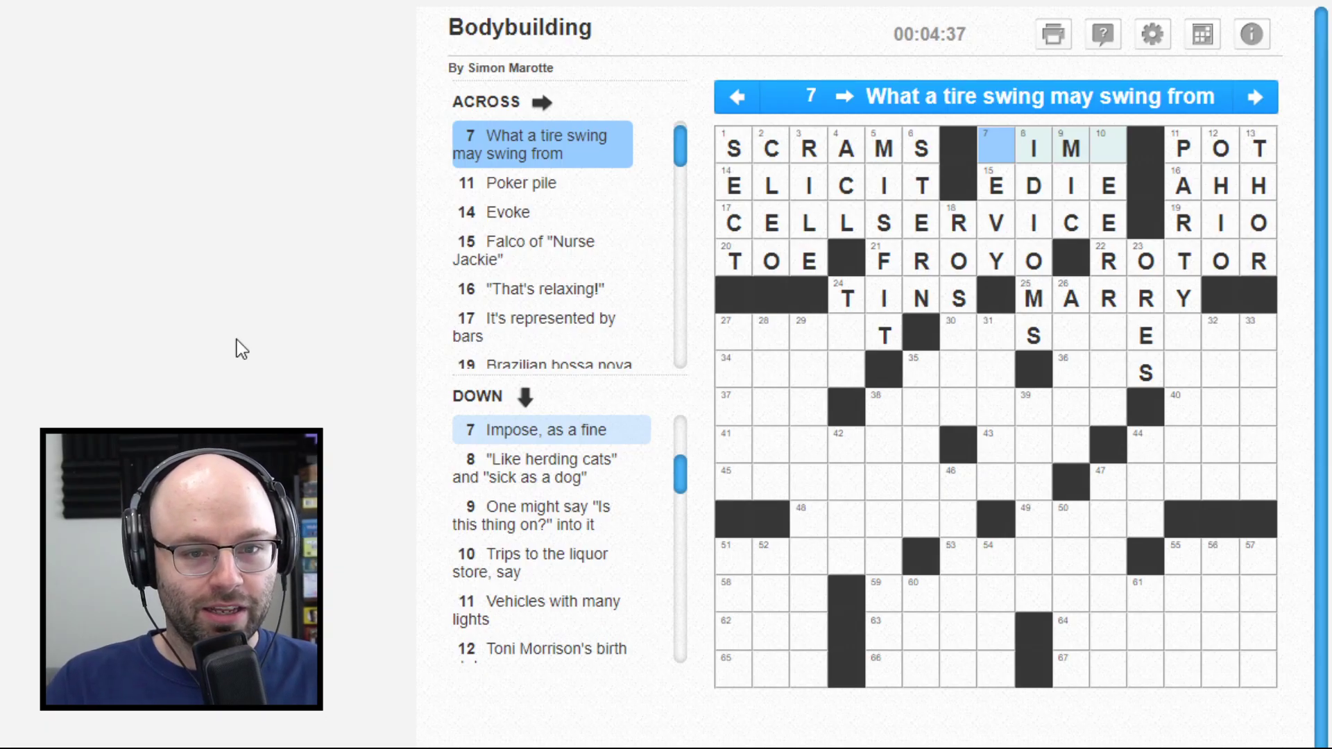
pyautogui.write('l')
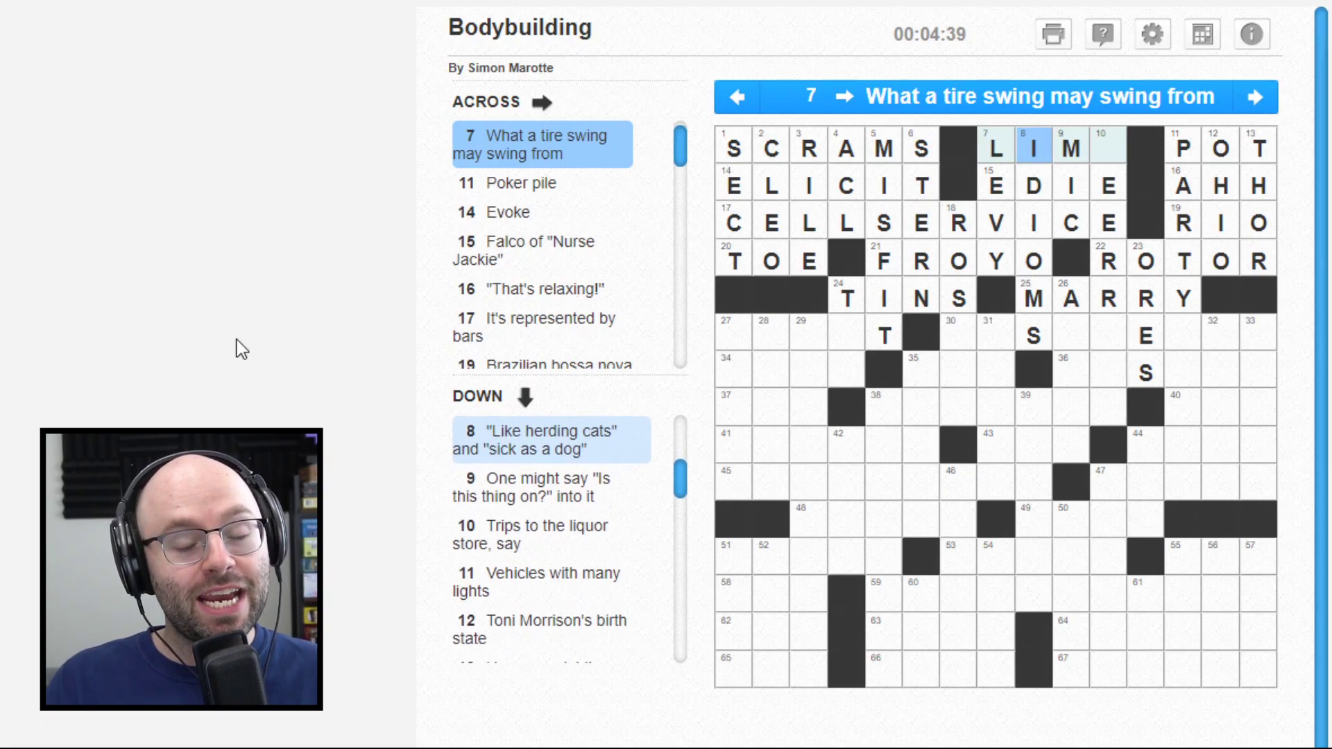
pyautogui.write('imb')
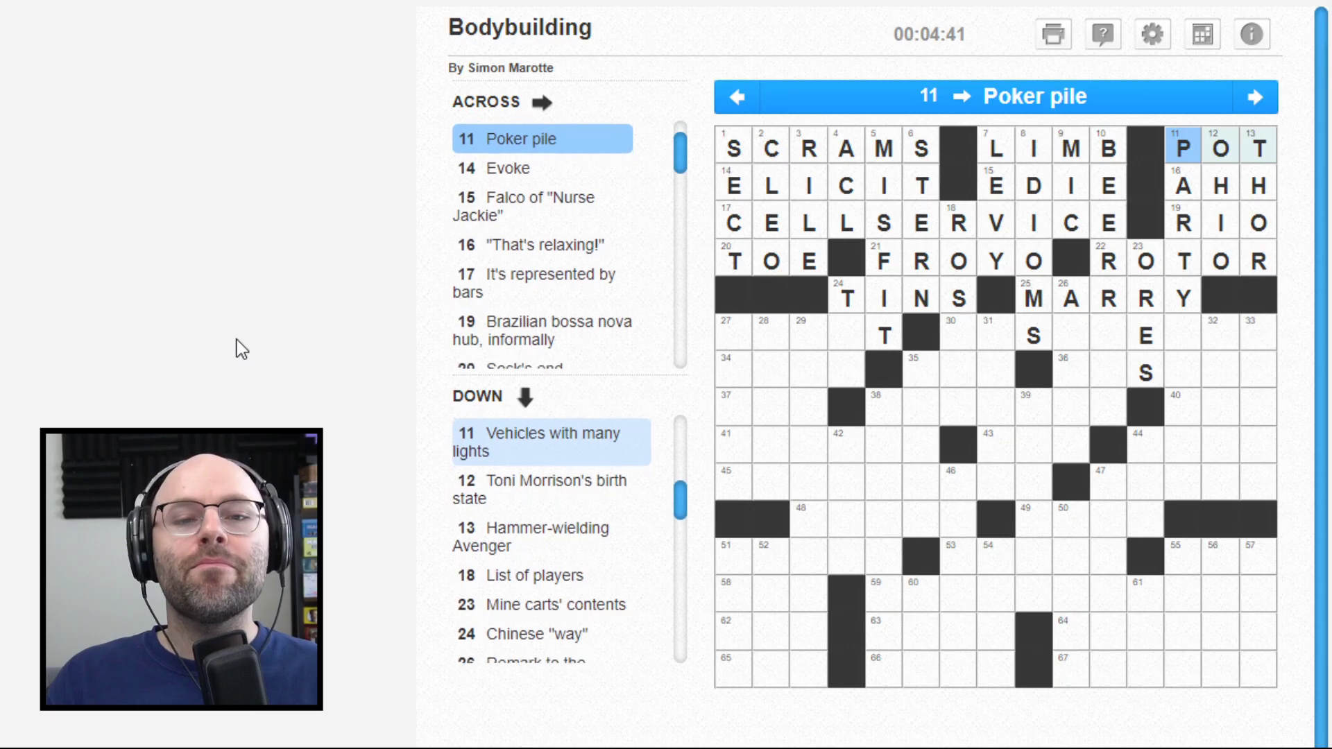
pyautogui.press('Down')
pyautogui.press('Down')
pyautogui.press('Down')
pyautogui.press('Down')
pyautogui.press('Left')
pyautogui.press('Left')
pyautogui.press('Down')
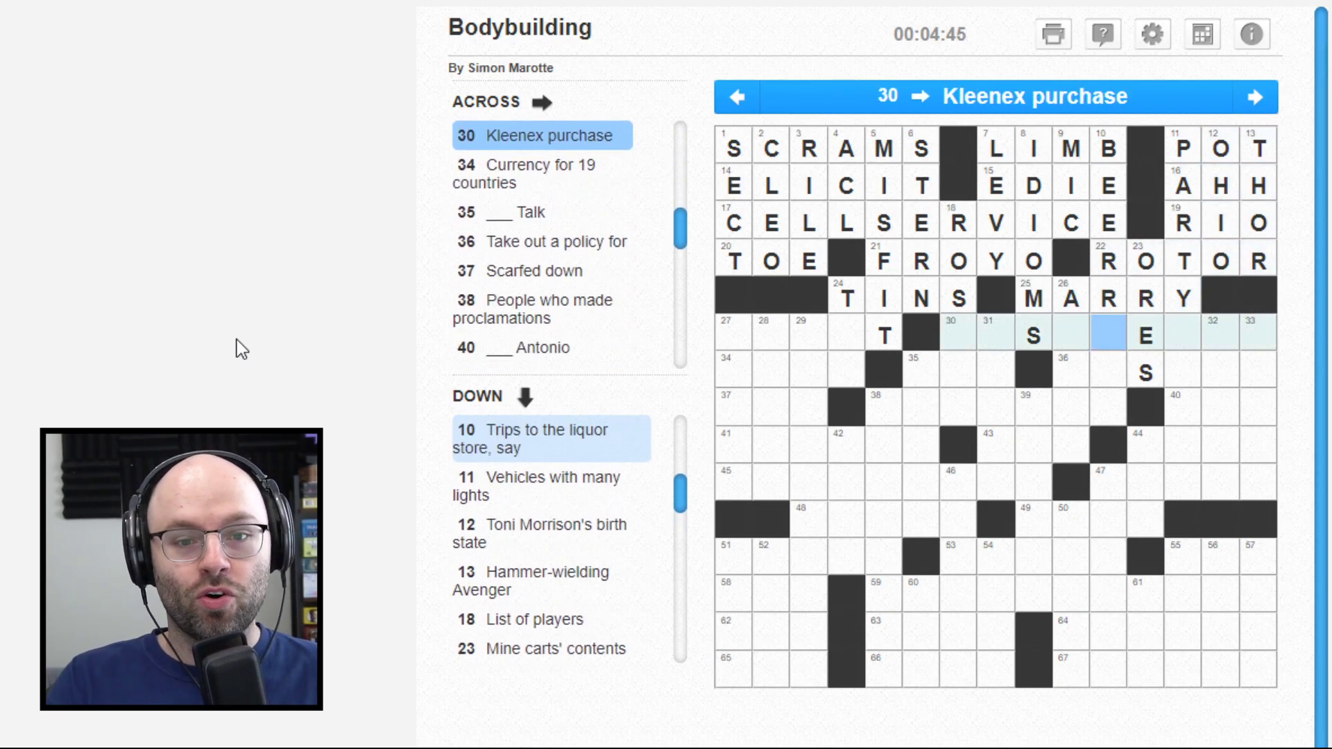
pyautogui.write('u')
# Step: Fill letters around the U in 10-Down and below the A in 26-Down
pyautogui.press('Left')
pyautogui.press('Right')
pyautogui.press('Left')
pyautogui.press('Left')
pyautogui.press('Down')
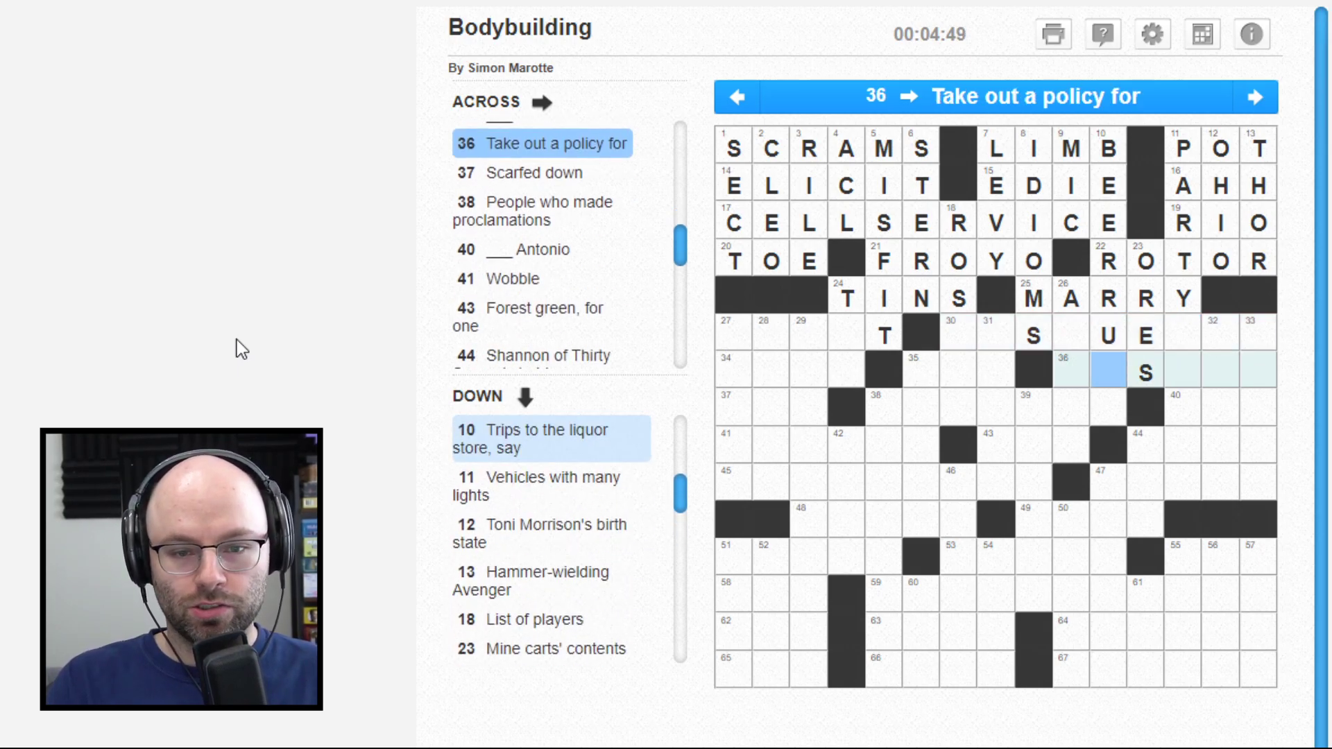
pyautogui.press('space')
pyautogui.write('ns')
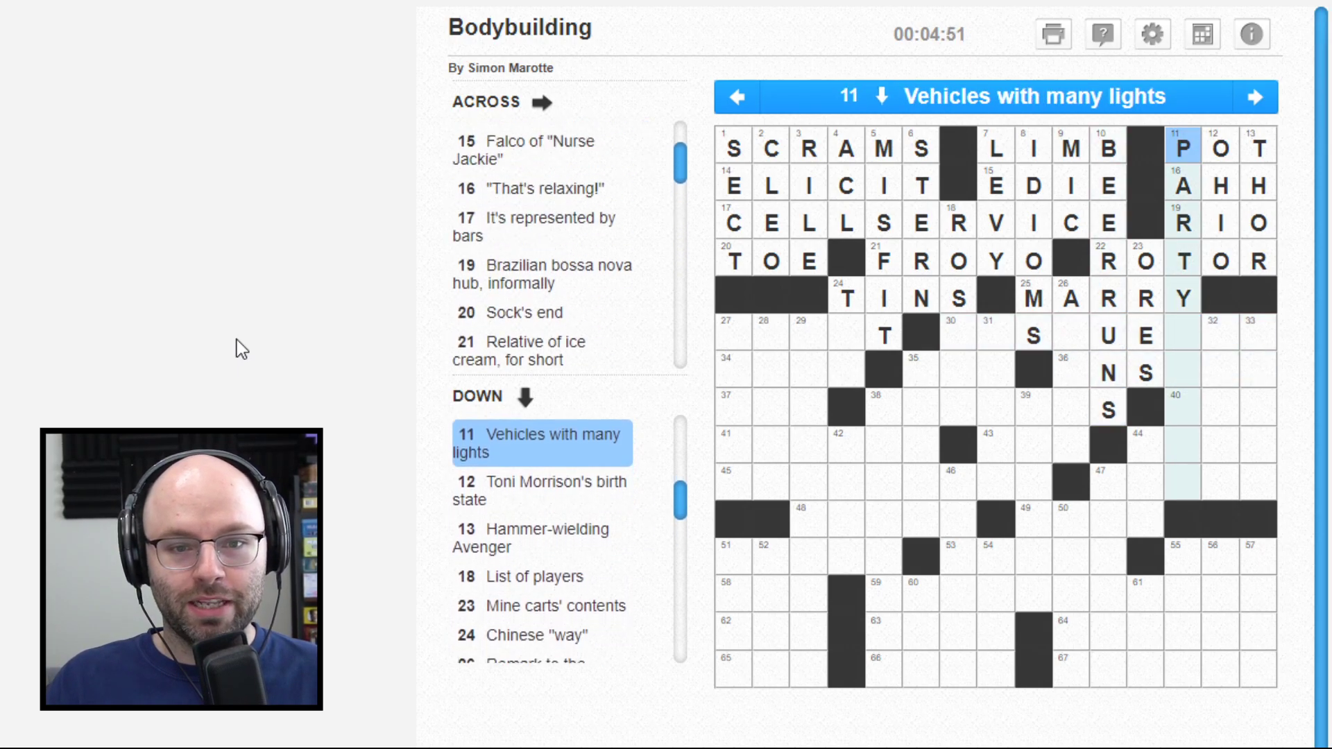
pyautogui.press('Up')
pyautogui.press('Up')
pyautogui.press('Up')
pyautogui.press('Up')
pyautogui.press('Up')
pyautogui.press('Up')
pyautogui.press('Up')
pyautogui.press('Up')
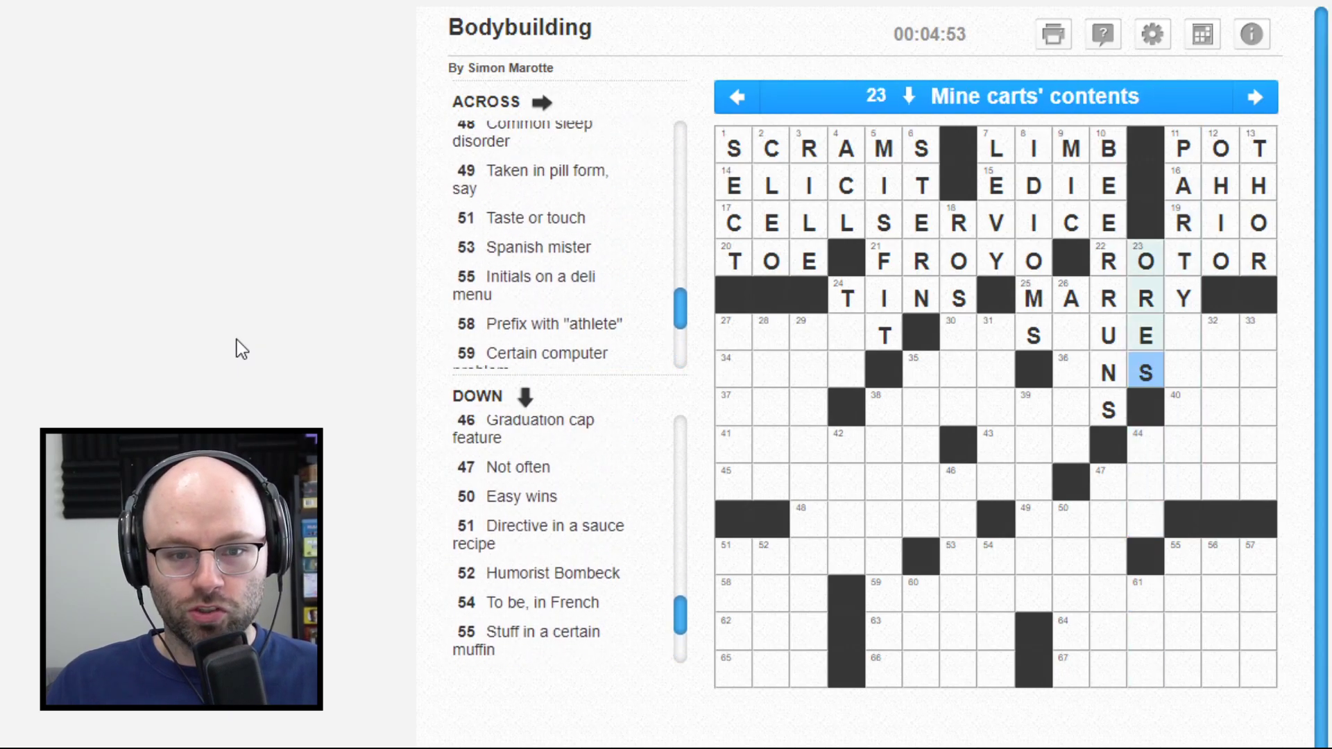
pyautogui.press('Left')
pyautogui.press('Left')
pyautogui.press('Up')
pyautogui.press('Up')
pyautogui.press('Down')
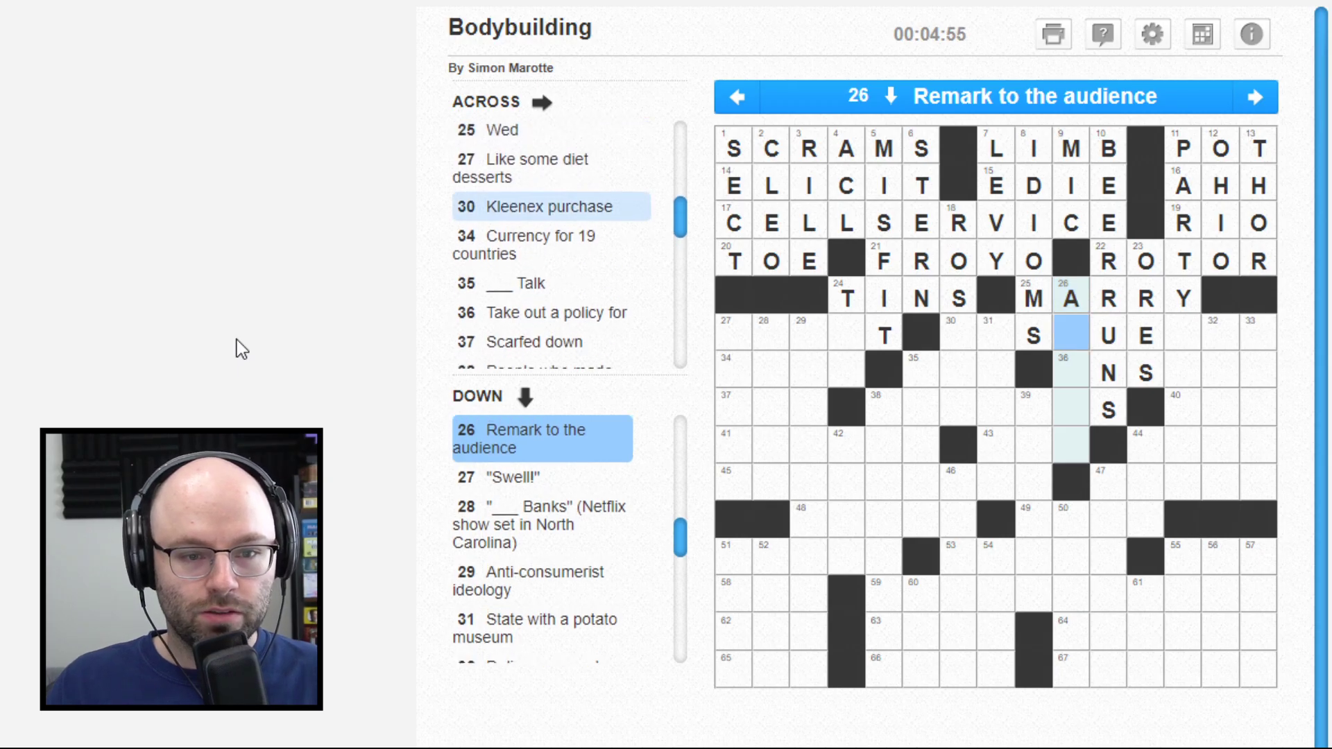
pyautogui.write('side')
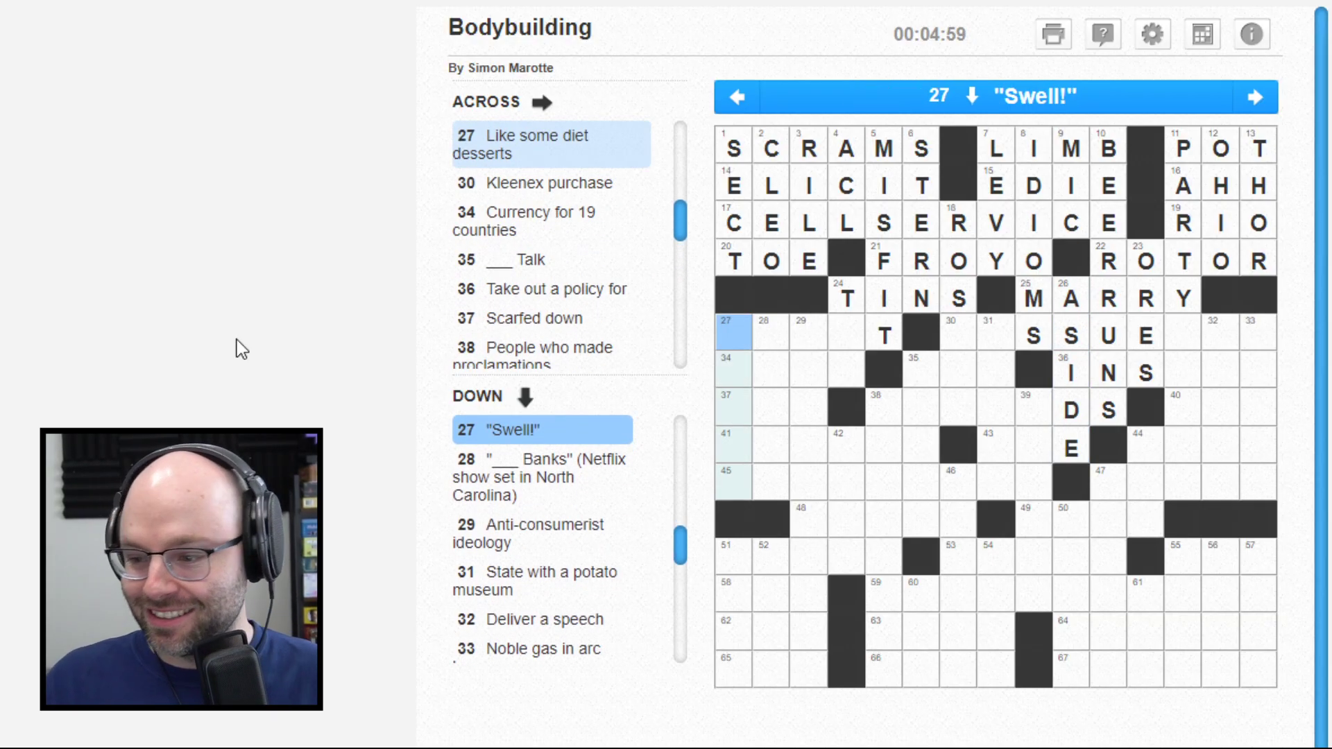
# Step: Type TISSUE into the start of 30-Across
pyautogui.press('Tab')
pyautogui.press('Right')
pyautogui.press('Right')
pyautogui.press('Right')
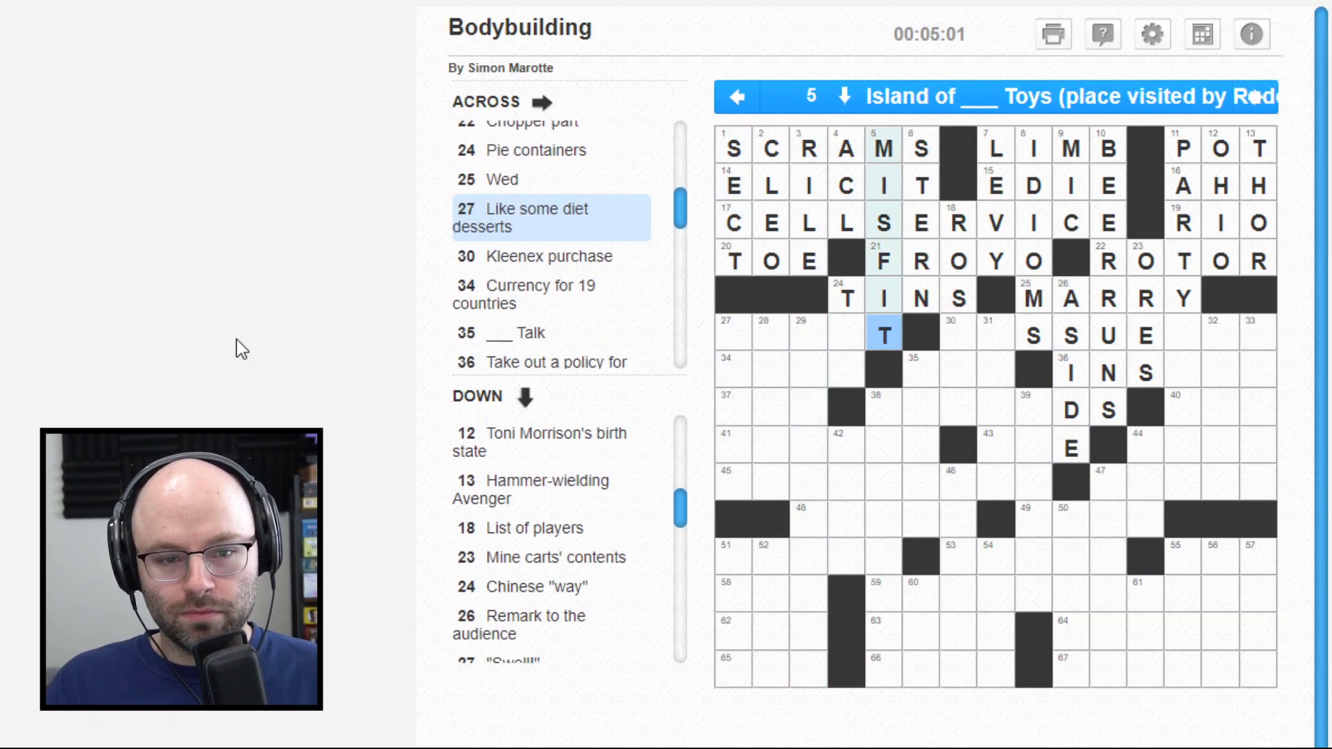
pyautogui.press('Right')
pyautogui.press('space')
pyautogui.write('ti')
pyautogui.press('Right')
pyautogui.press('Right')
pyautogui.press('Right')
pyautogui.press('Right')
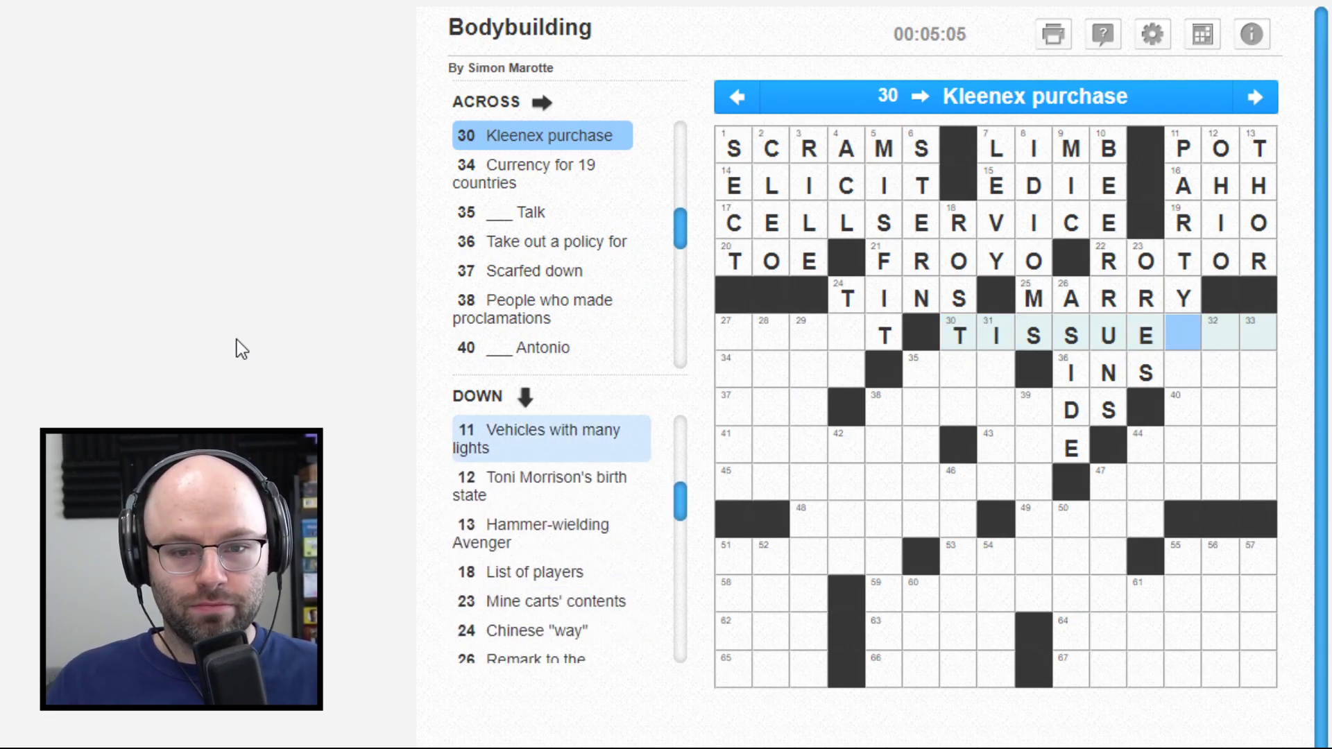
pyautogui.press('Tab')
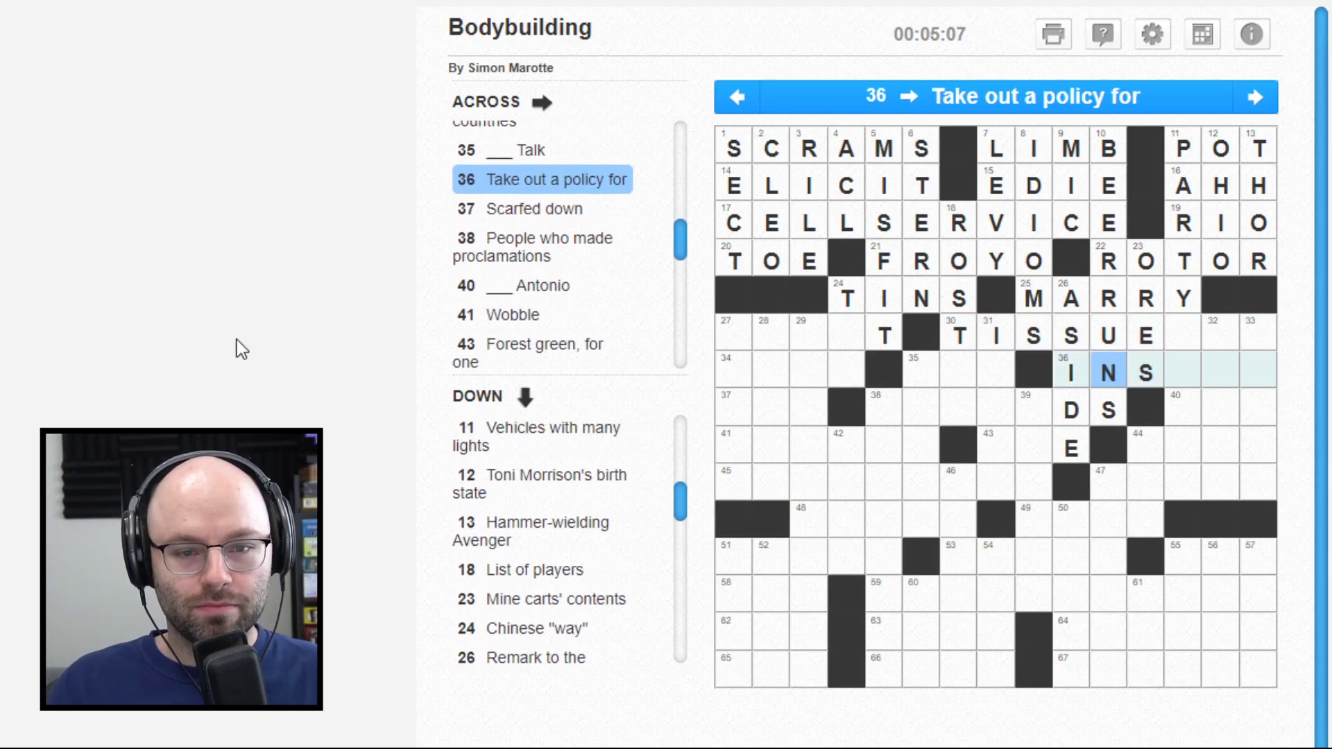
pyautogui.press('Right')
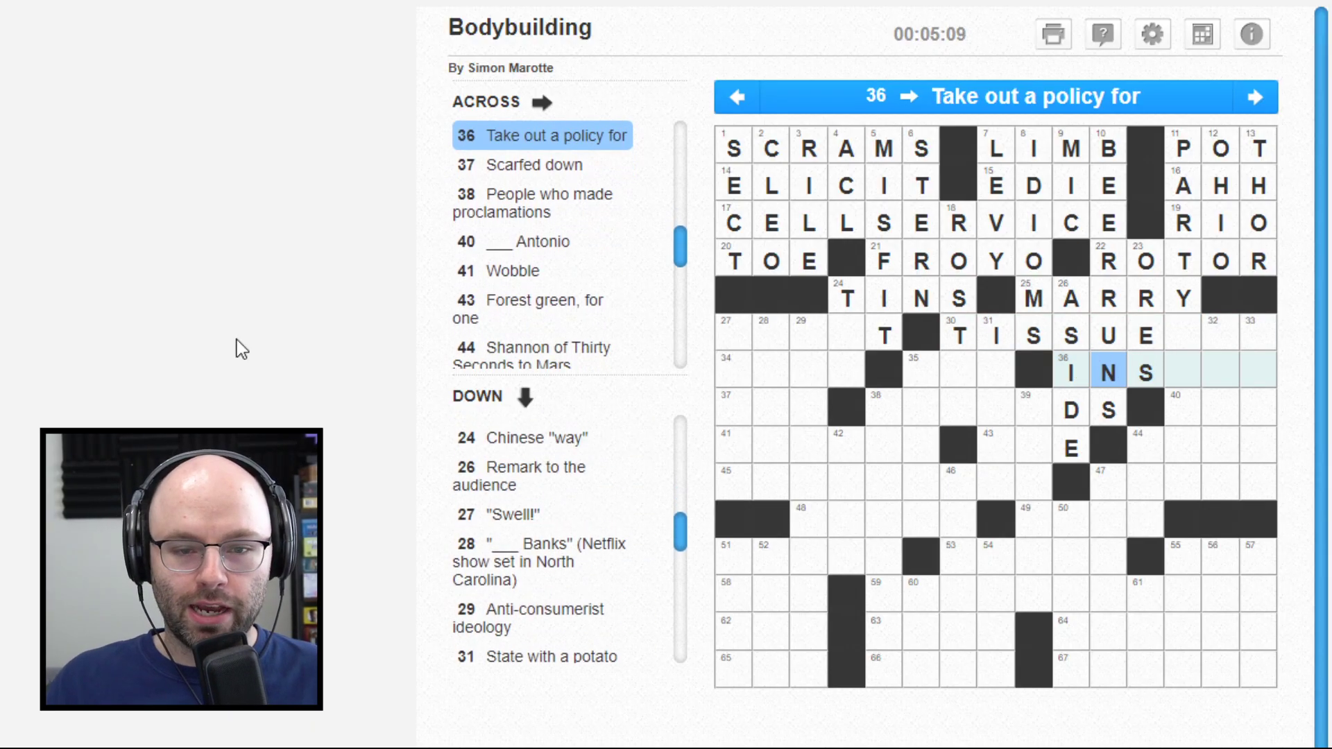
pyautogui.press('Right')
pyautogui.hotkey('shift', 'Tab')
pyautogui.write('bus')
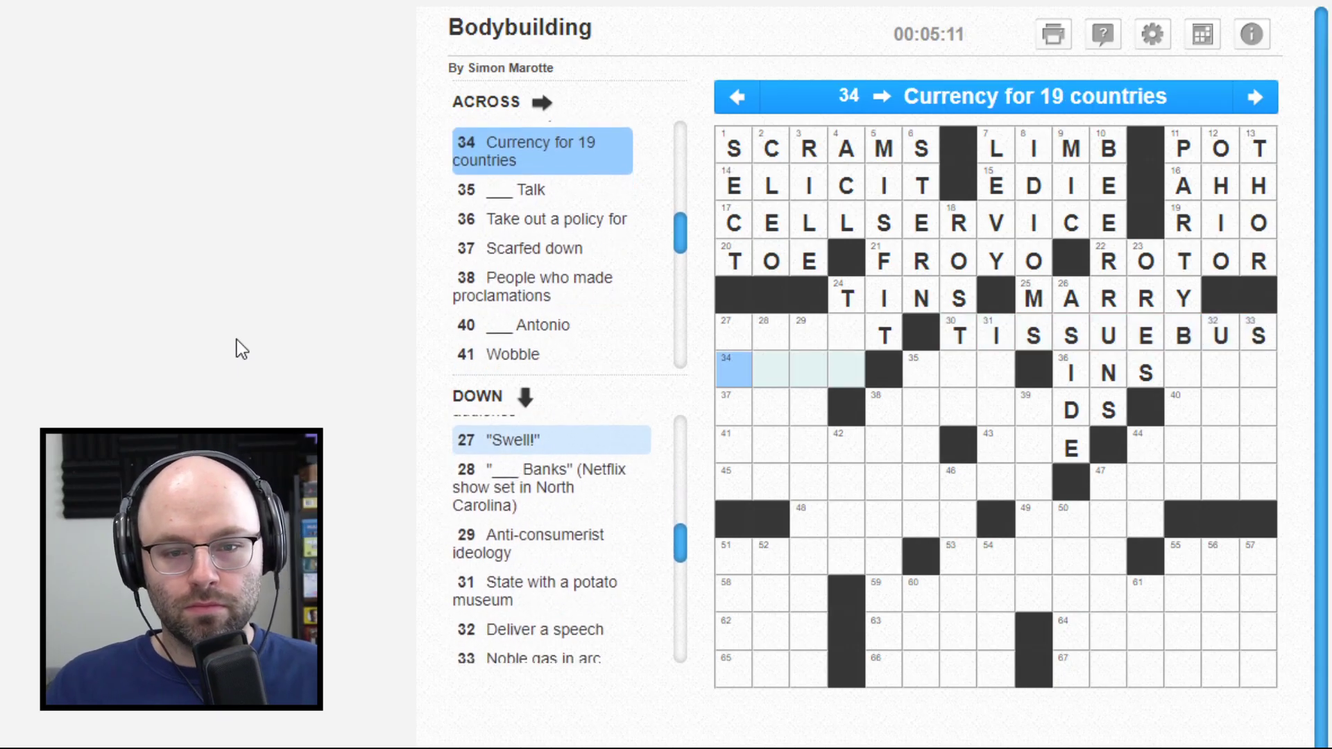
# Step: Start 36-Across, deleting an extra S typed after the U
pyautogui.press('Right')
pyautogui.press('Right')
pyautogui.press('Right')
pyautogui.press('Right')
pyautogui.press('Right')
pyautogui.press('Tab')
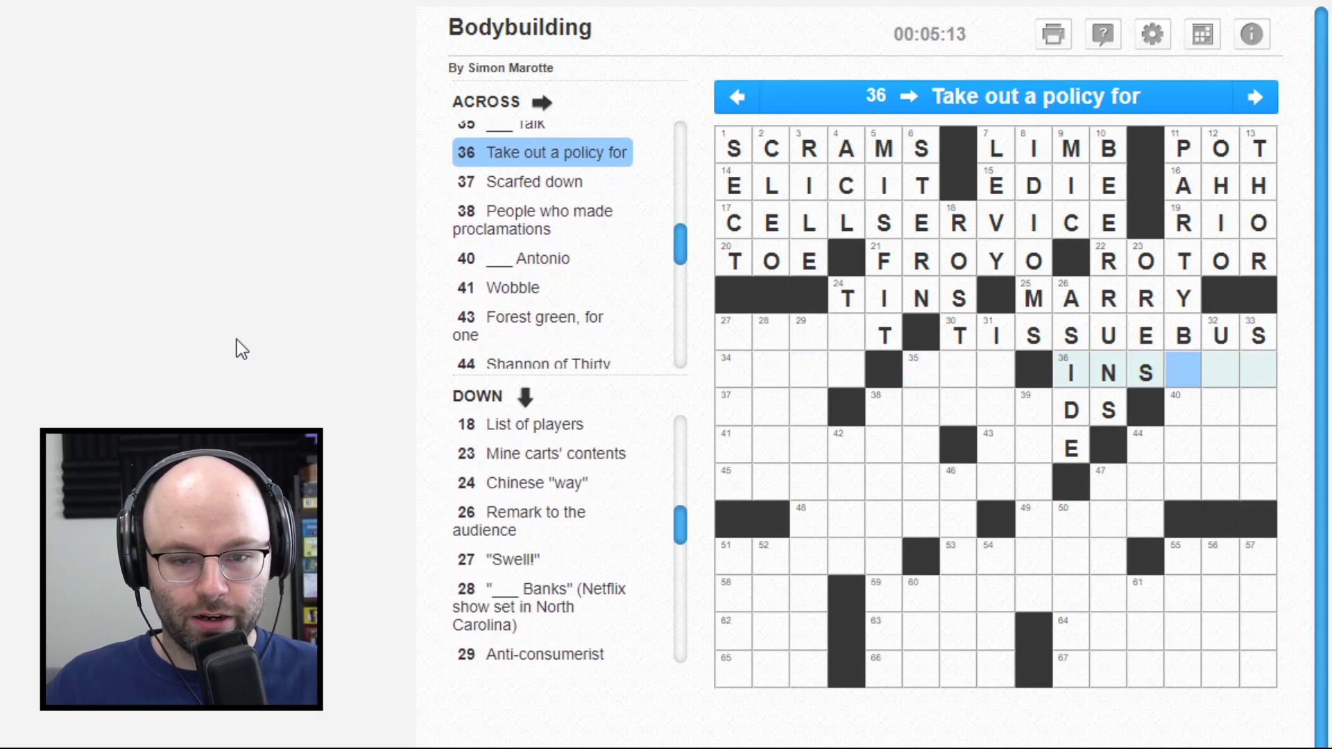
pyautogui.press('Up')
pyautogui.write('y')
pyautogui.press('Down')
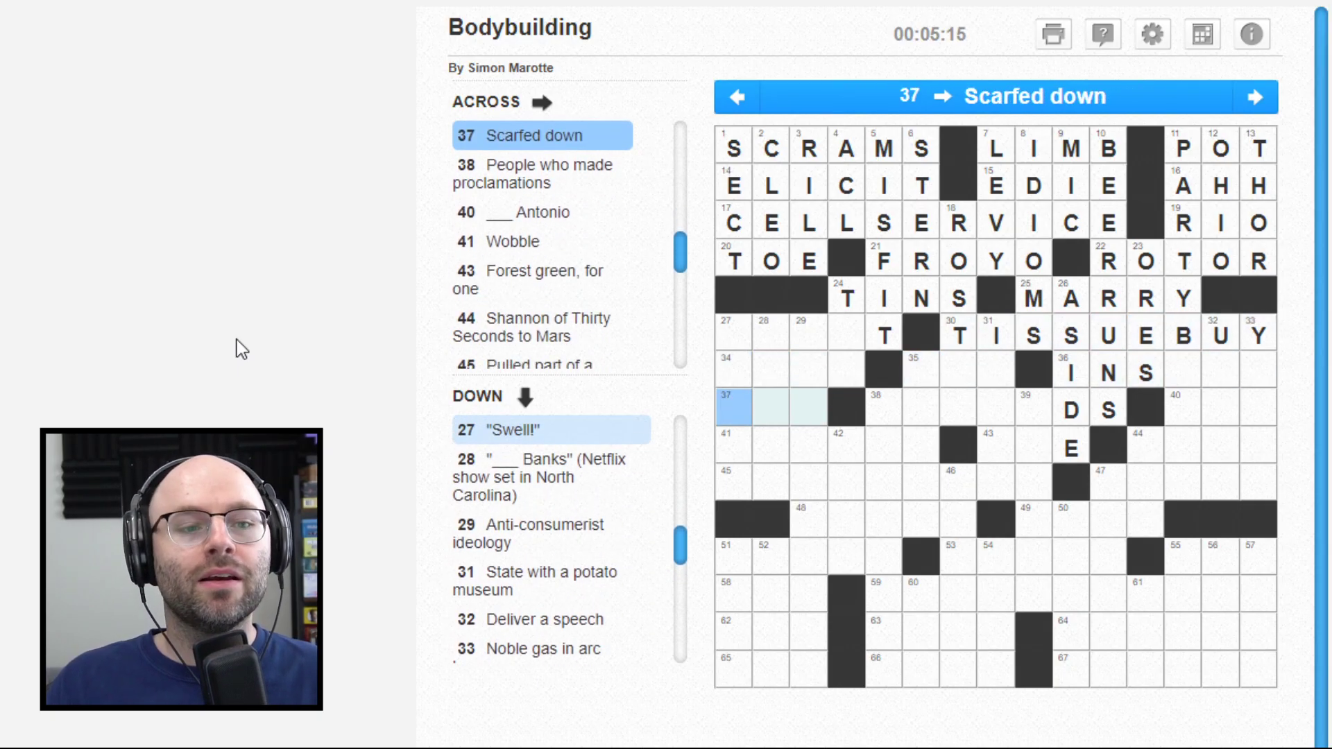
pyautogui.press('Left')
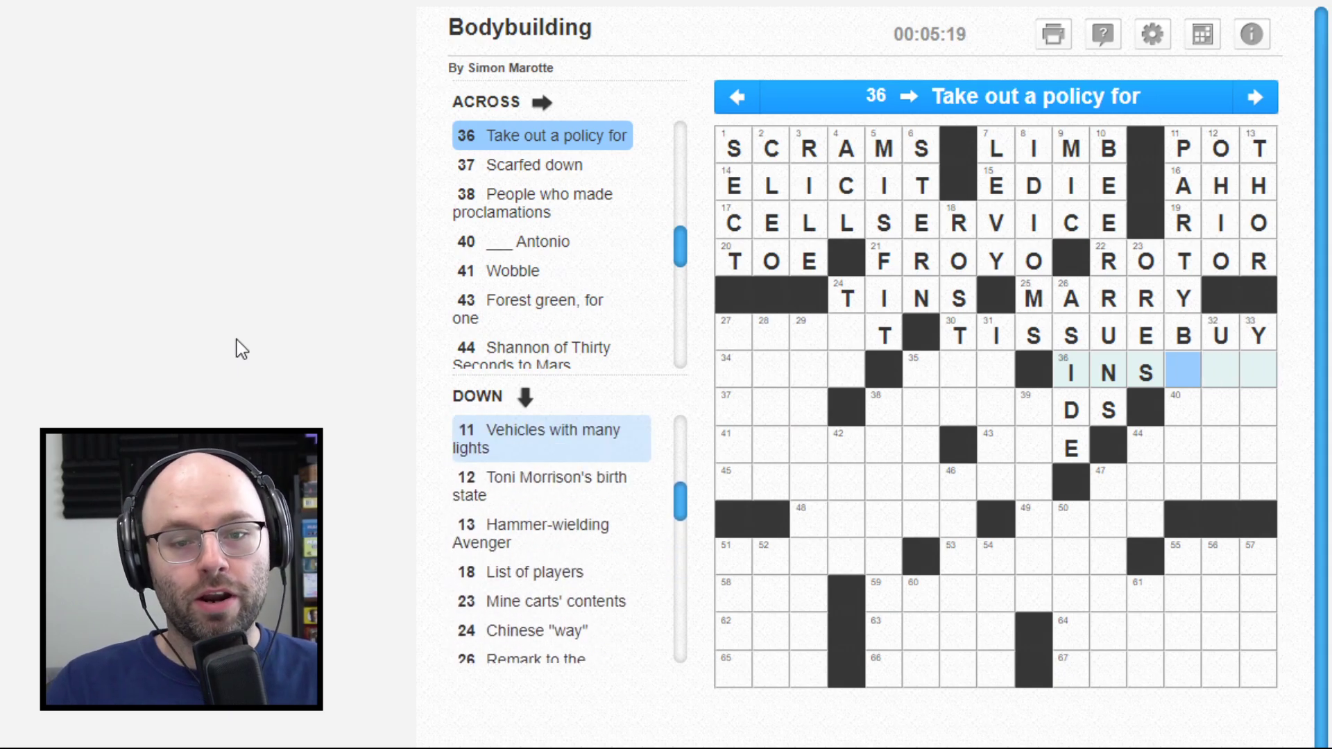
pyautogui.write('us')
pyautogui.press('Left')
pyautogui.press('Left')
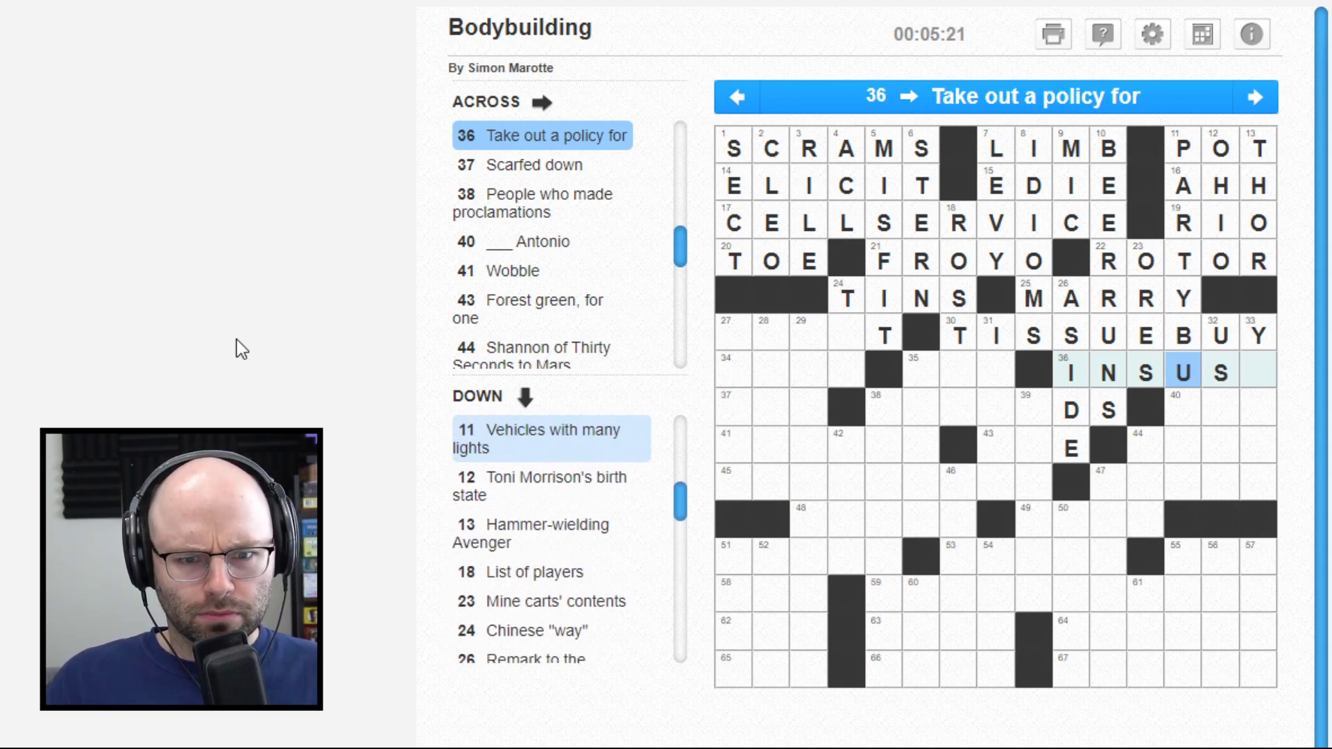
pyautogui.press('Right')
pyautogui.press('BackSpace')
pyautogui.write('u')
# Step: Fill BUSES at the end of 11-Down and complete INSURE in 36-Across
pyautogui.press('Down')
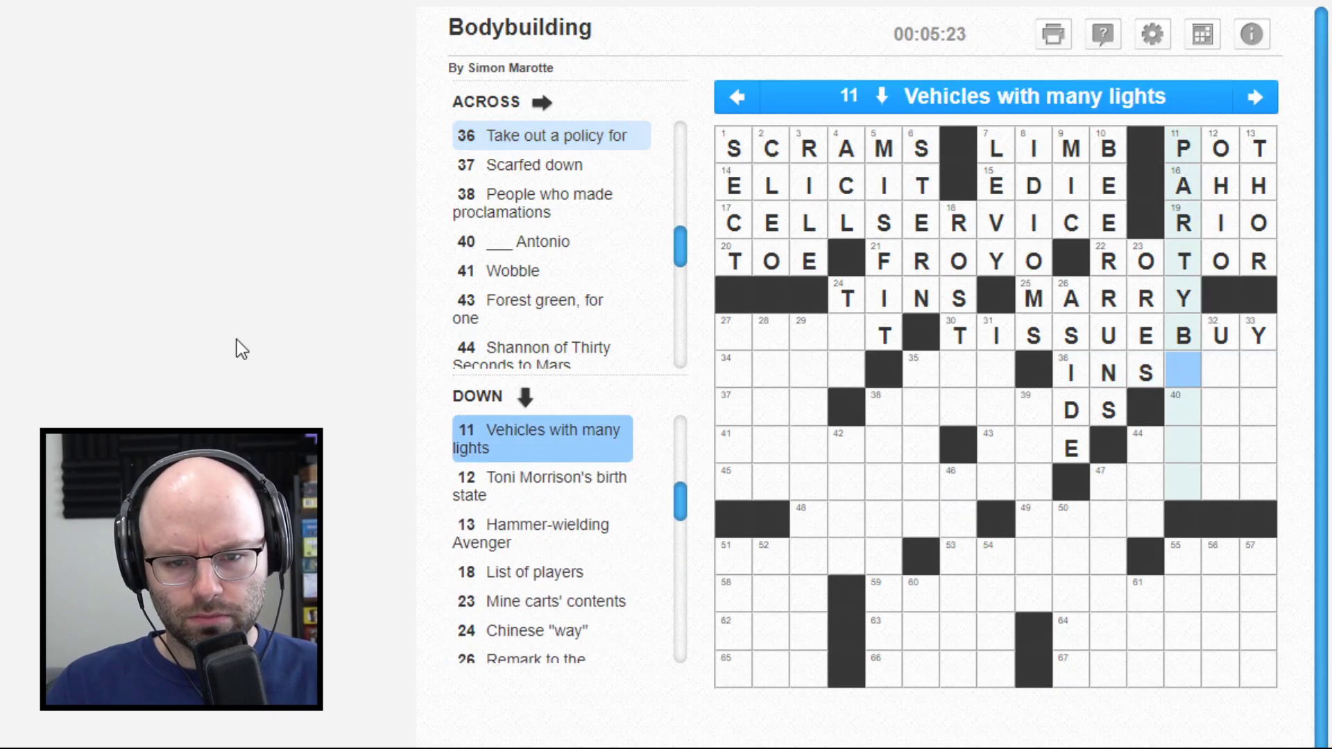
pyautogui.press('Down')
pyautogui.write('ses')
pyautogui.press('Down')
pyautogui.press('Down')
pyautogui.press('Down')
pyautogui.press('Down')
pyautogui.press('Down')
pyautogui.write('r')
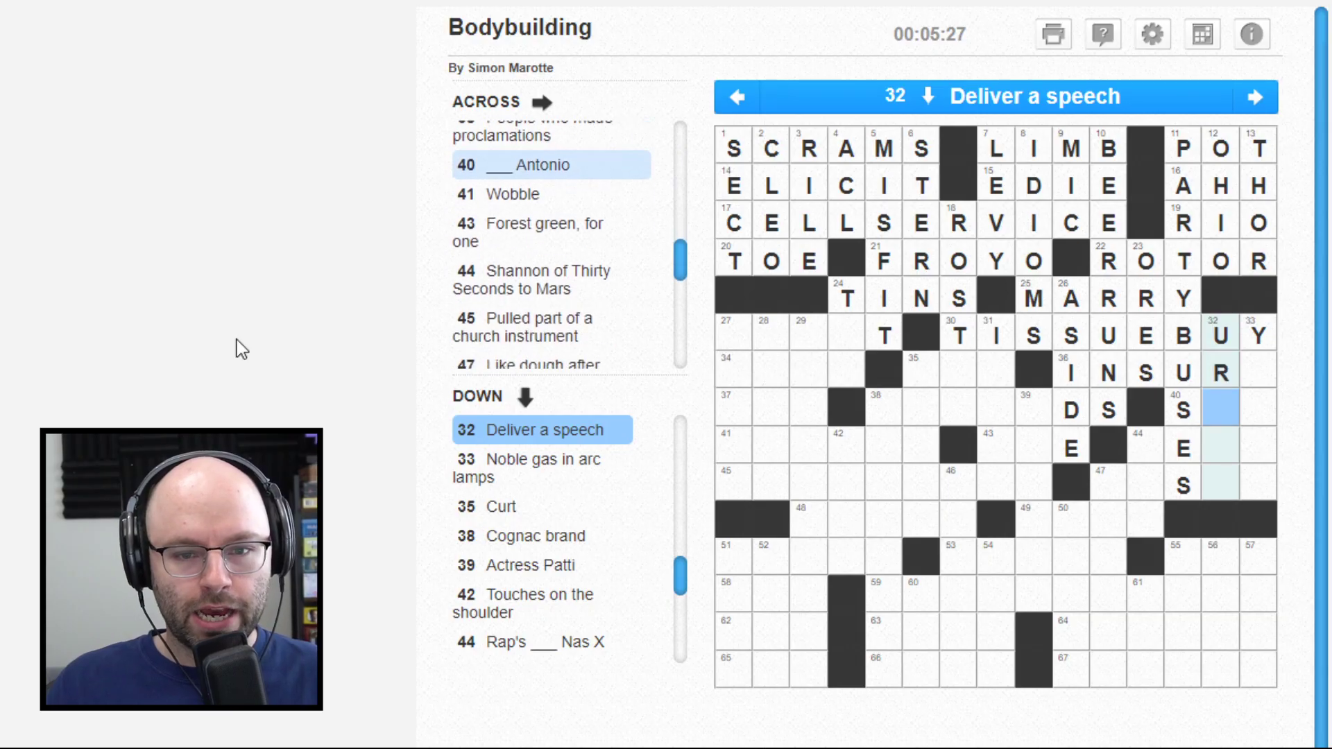
pyautogui.press('Up')
pyautogui.press('Right')
pyautogui.write('e')
pyautogui.press('Left')
# Step: Finish 30-Across as TISSUE BOX and start XENON down 33-Down
pyautogui.press('Up')
pyautogui.press('Right')
pyautogui.press('Up')
pyautogui.press('Right')
pyautogui.press('Down')
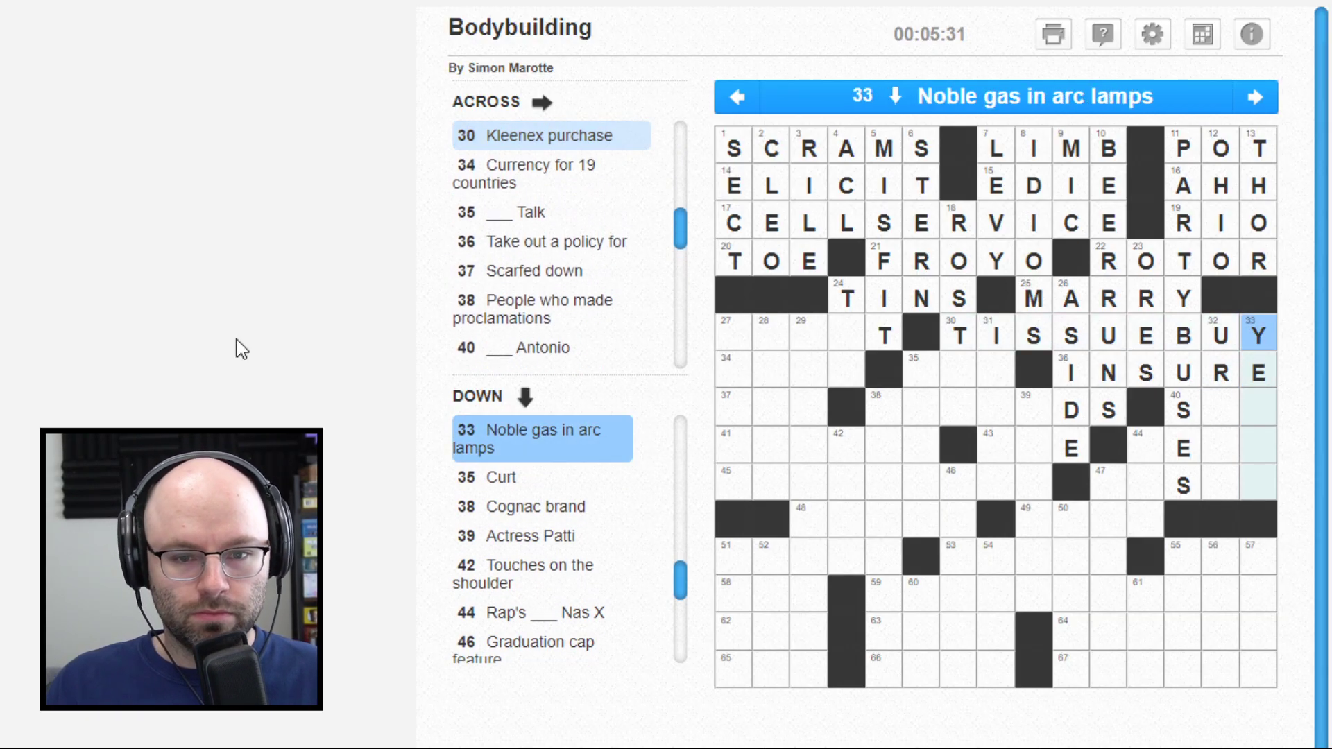
pyautogui.press('Down')
pyautogui.press('Down')
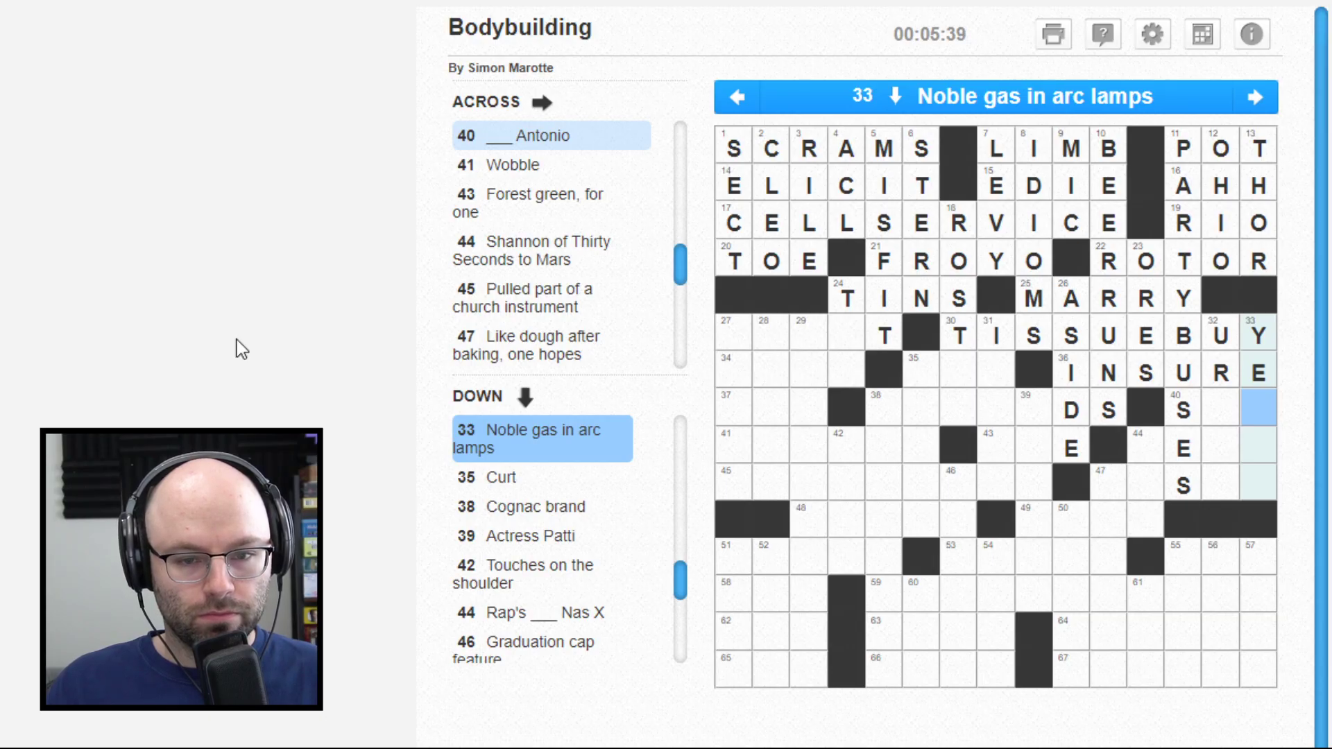
pyautogui.press('Up')
pyautogui.press('Up')
pyautogui.press('Left')
pyautogui.write('o')
pyautogui.press('Right')
pyautogui.press('Up')
pyautogui.write('x')
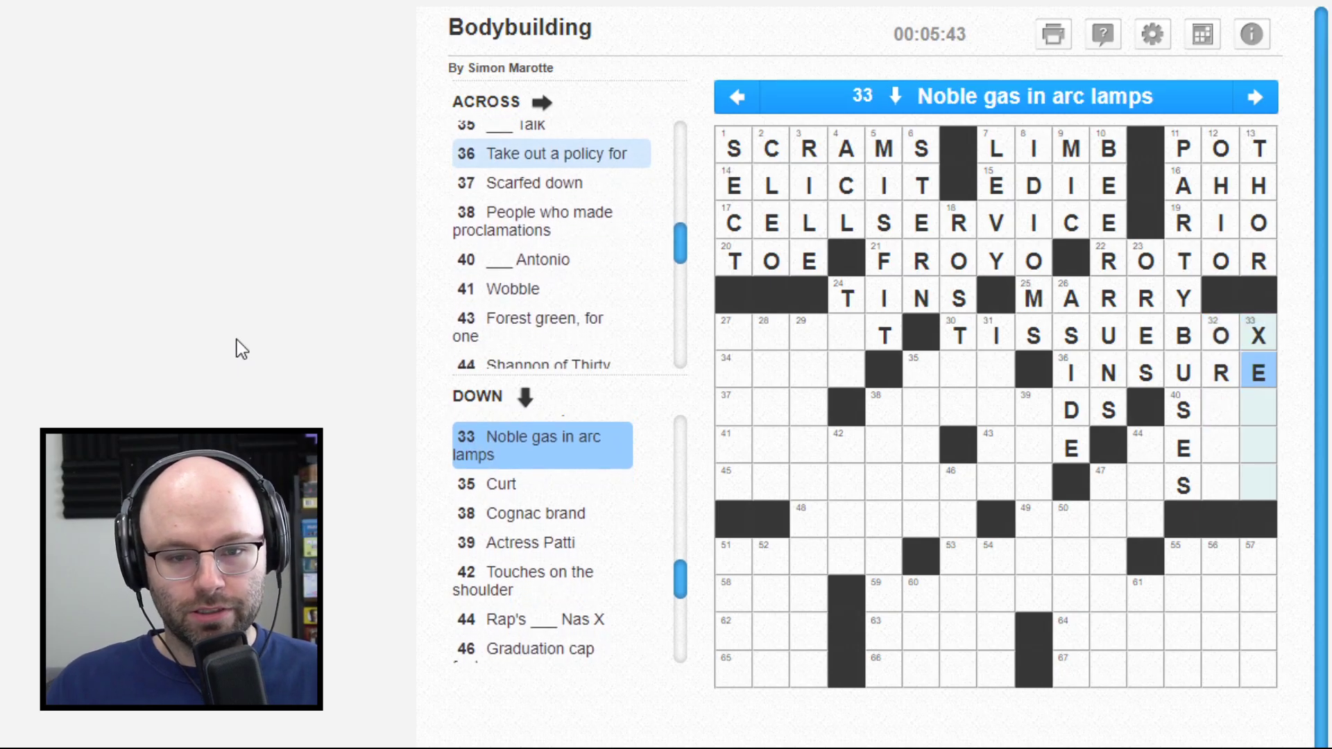
pyautogui.write('enon')
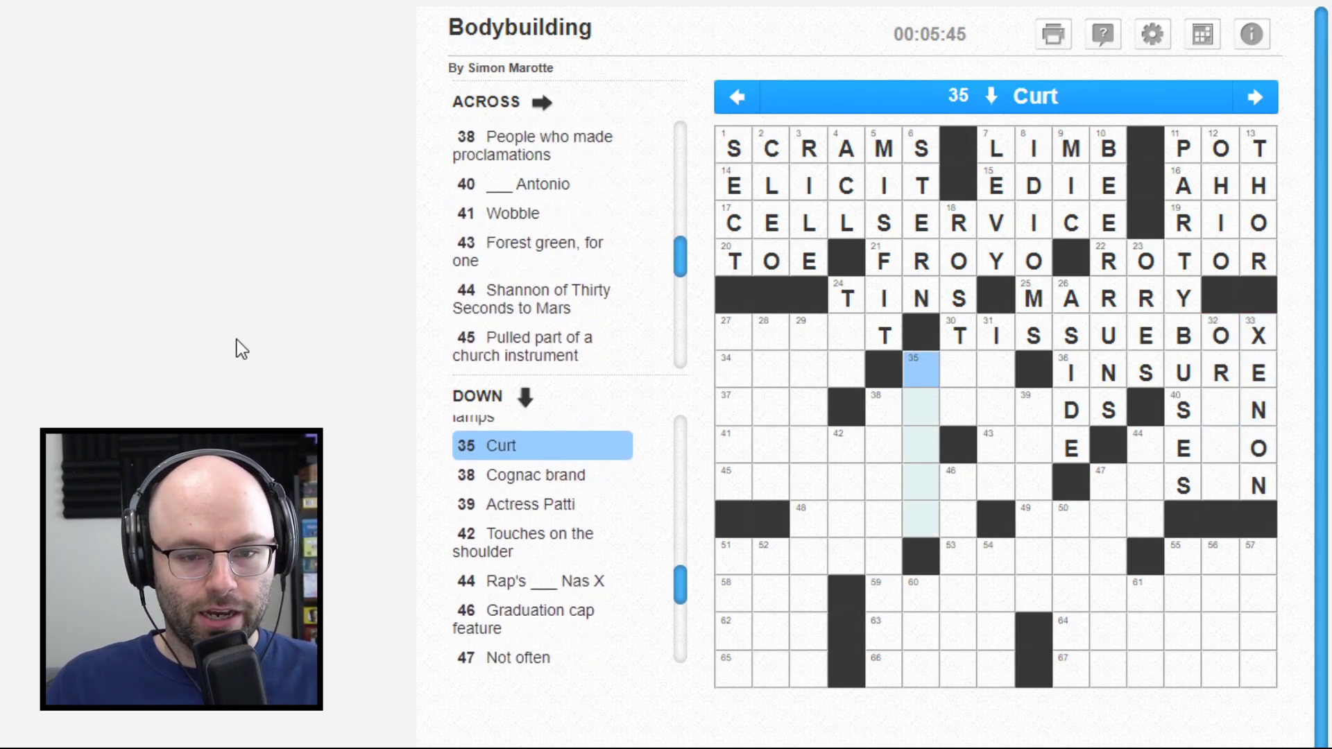
# Step: Complete XENON in 33-Down and enter ORATE in 32-Down
pyautogui.hotkey('shift', 'Tab')
pyautogui.press('Tab')
pyautogui.press('Tab')
pyautogui.press('Left')
pyautogui.press('Left')
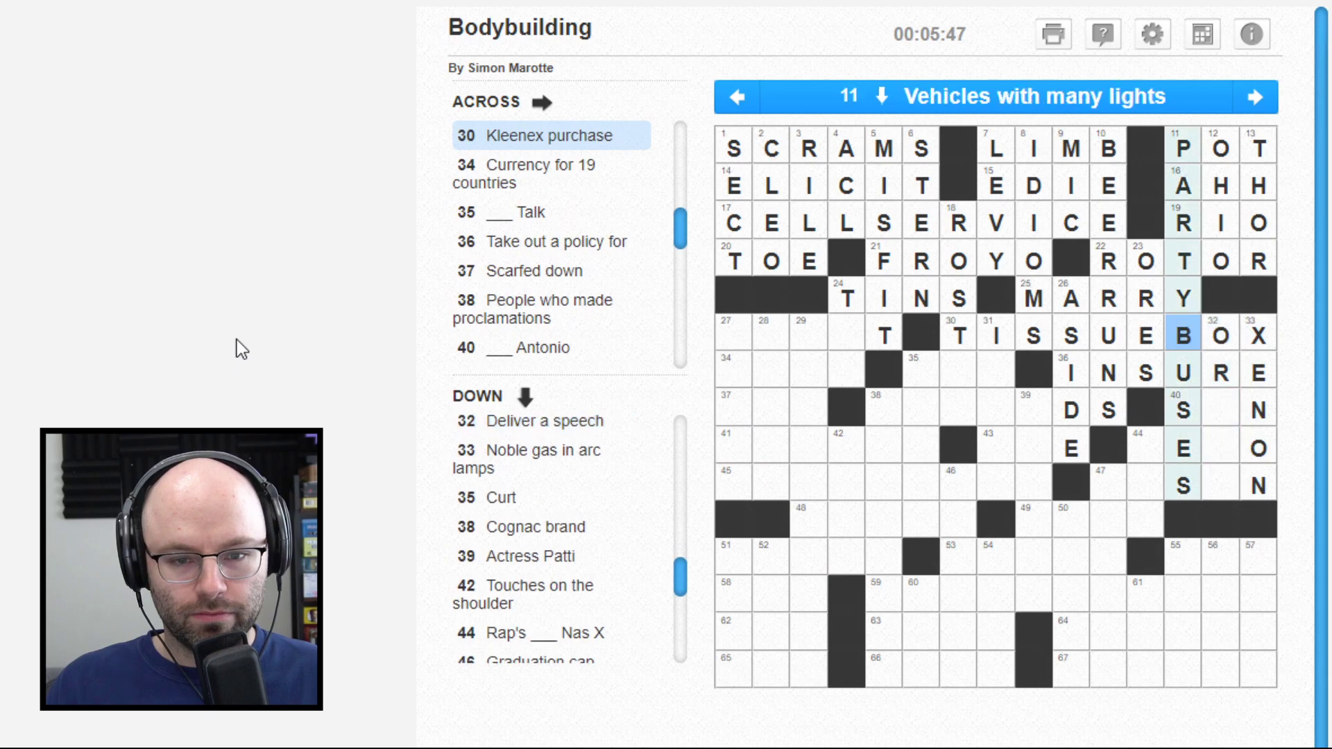
pyautogui.press('Down')
pyautogui.press('Down')
pyautogui.press('Right')
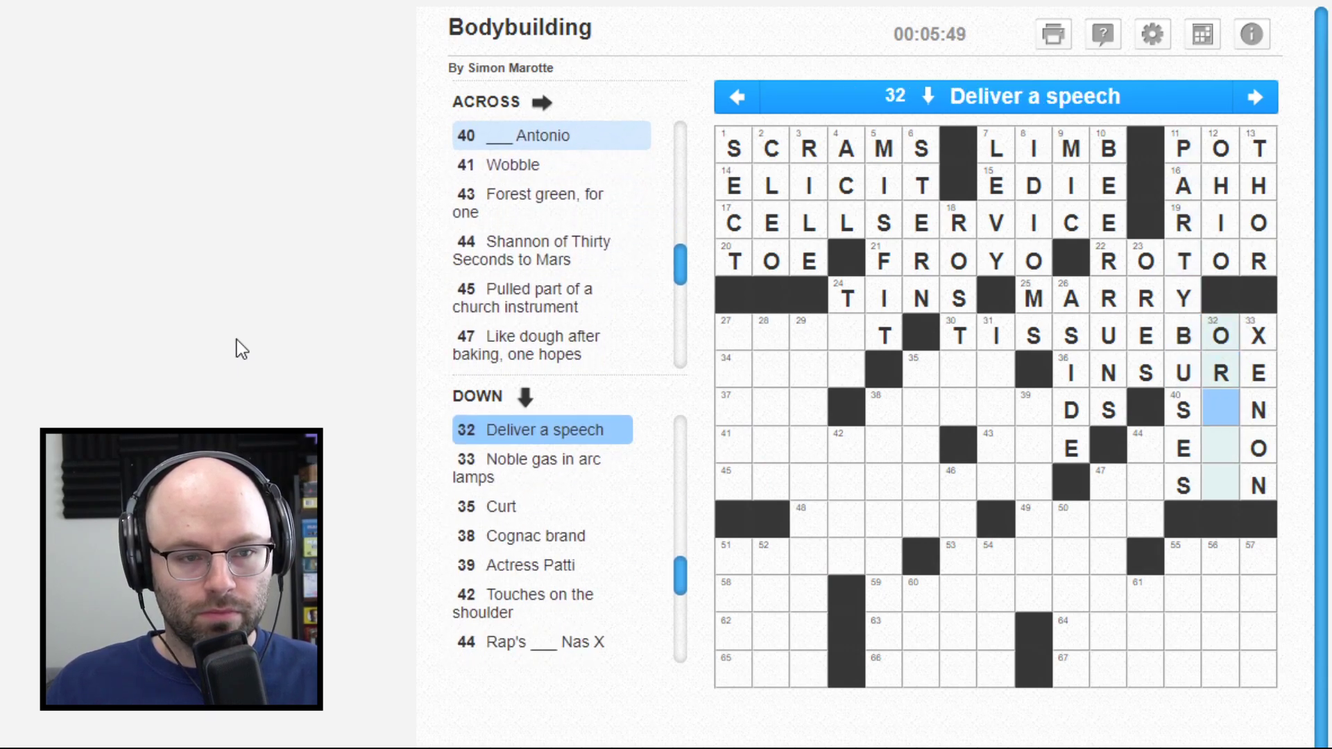
pyautogui.write('a')
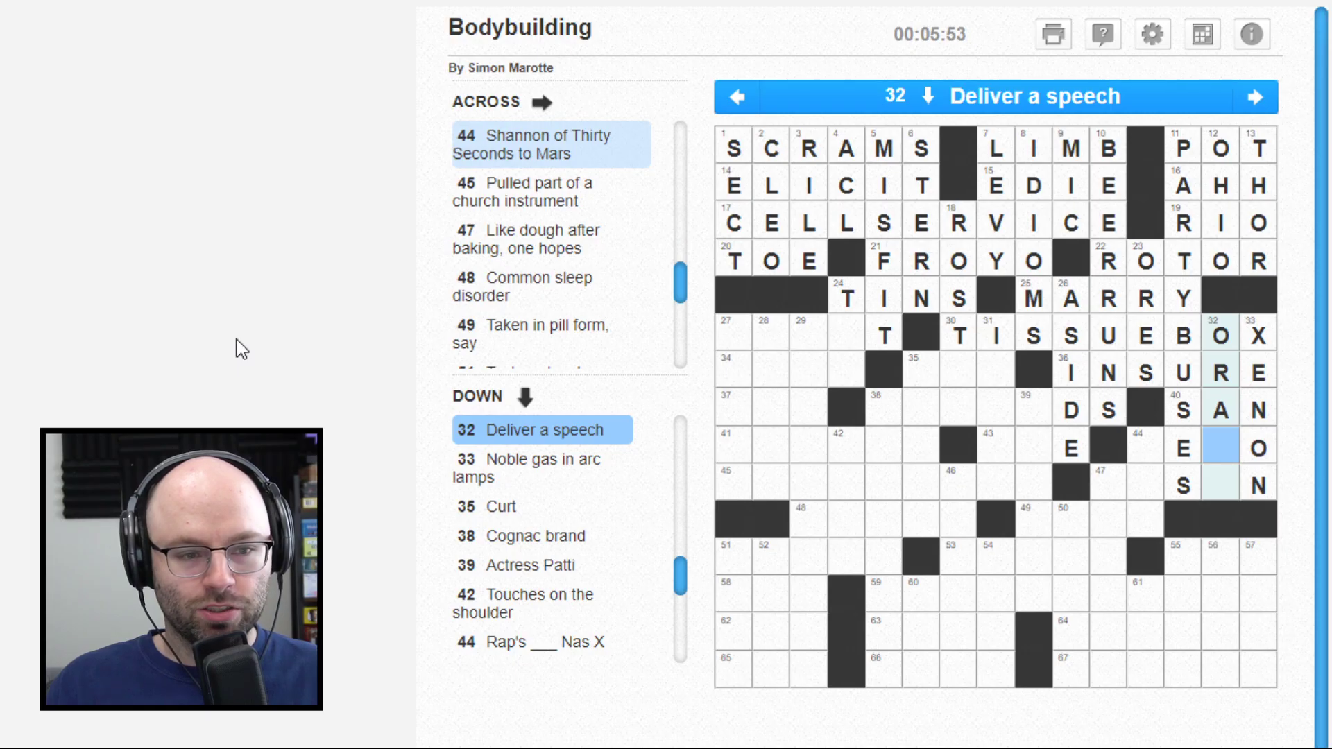
pyautogui.write('t')
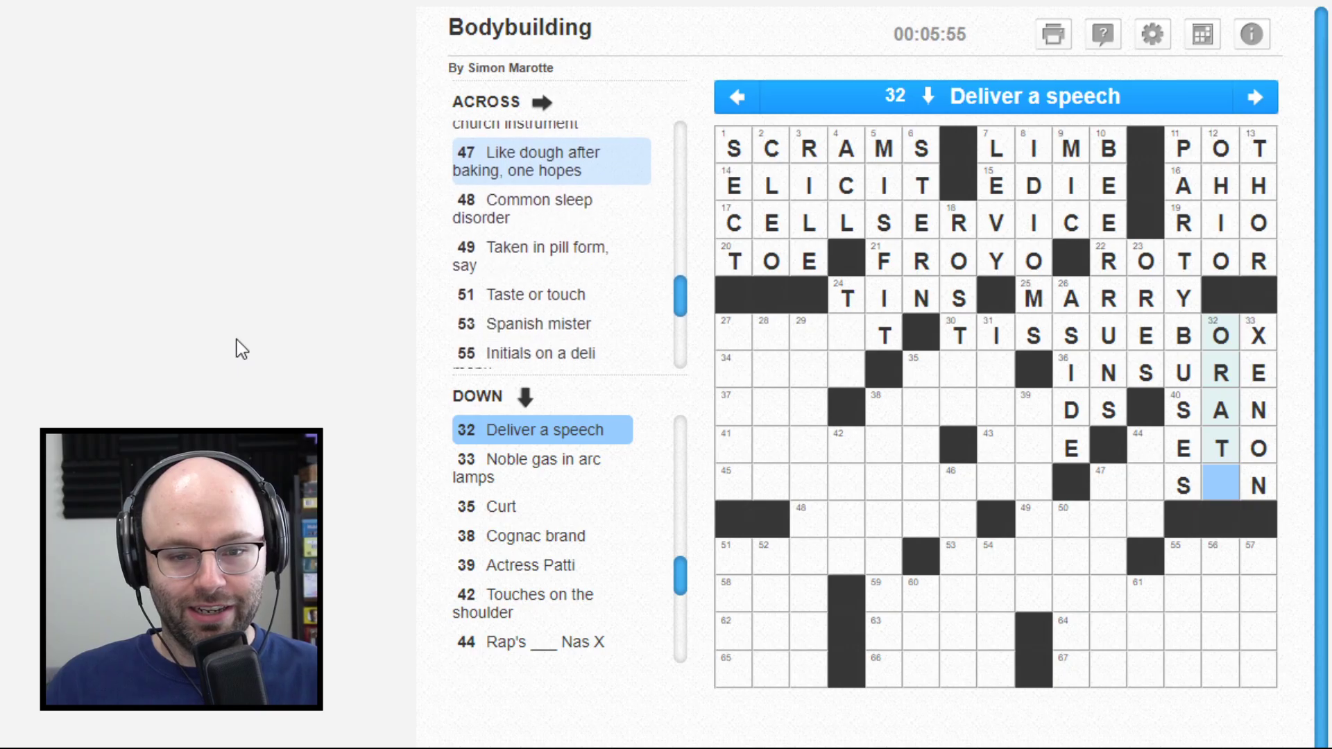
pyautogui.write('e')
# Step: Enter LIL down 44-Down
pyautogui.press('Left')
pyautogui.press('Left')
pyautogui.press('Down')
pyautogui.press('Down')
pyautogui.press('Down')
pyautogui.press('Left')
pyautogui.press('Down')
pyautogui.press('Up')
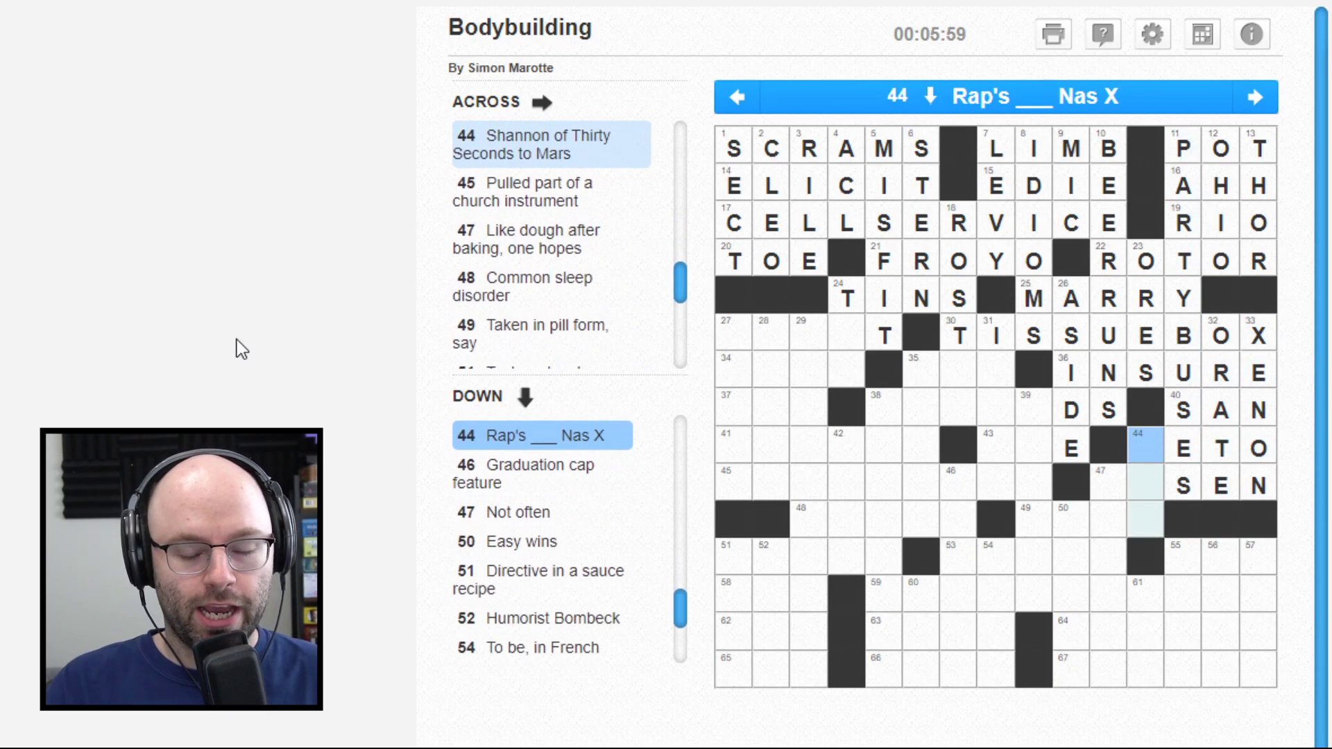
pyautogui.write('l')
pyautogui.press('Left')
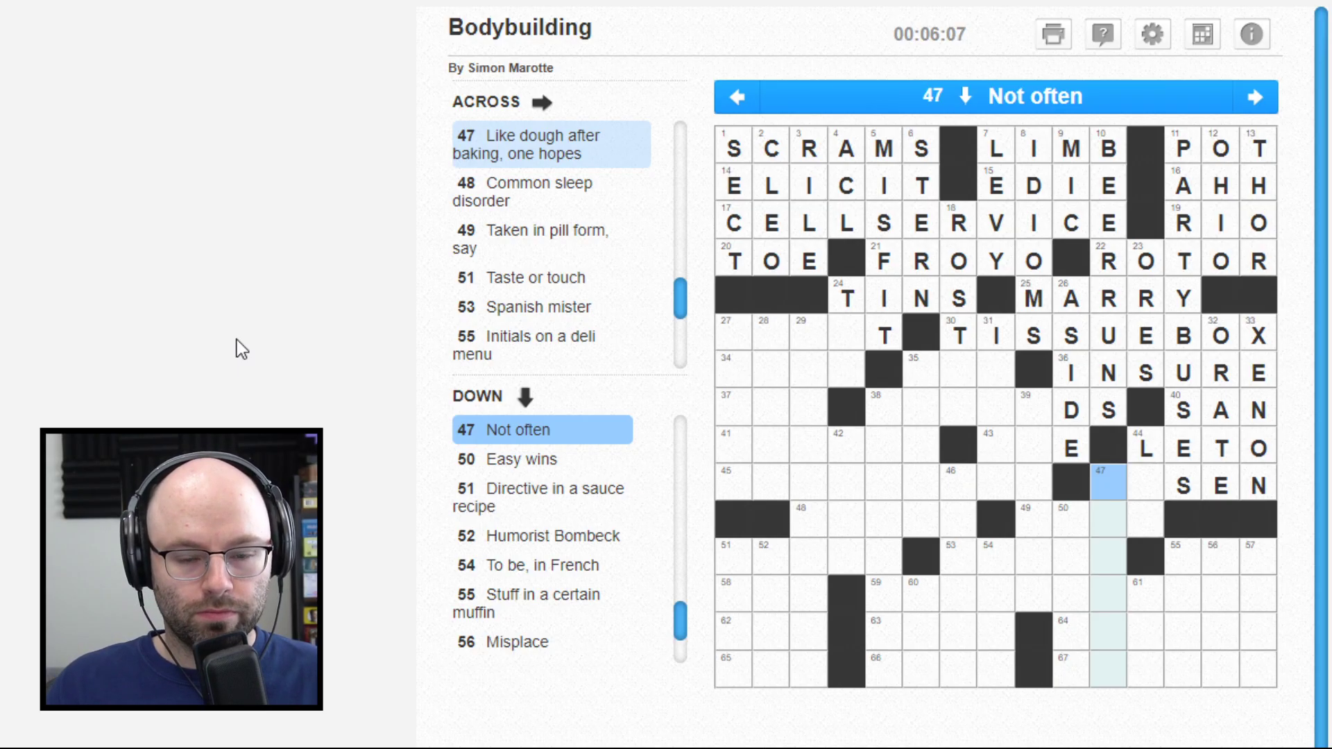
pyautogui.write('r')
pyautogui.press('Right')
pyautogui.press('Up')
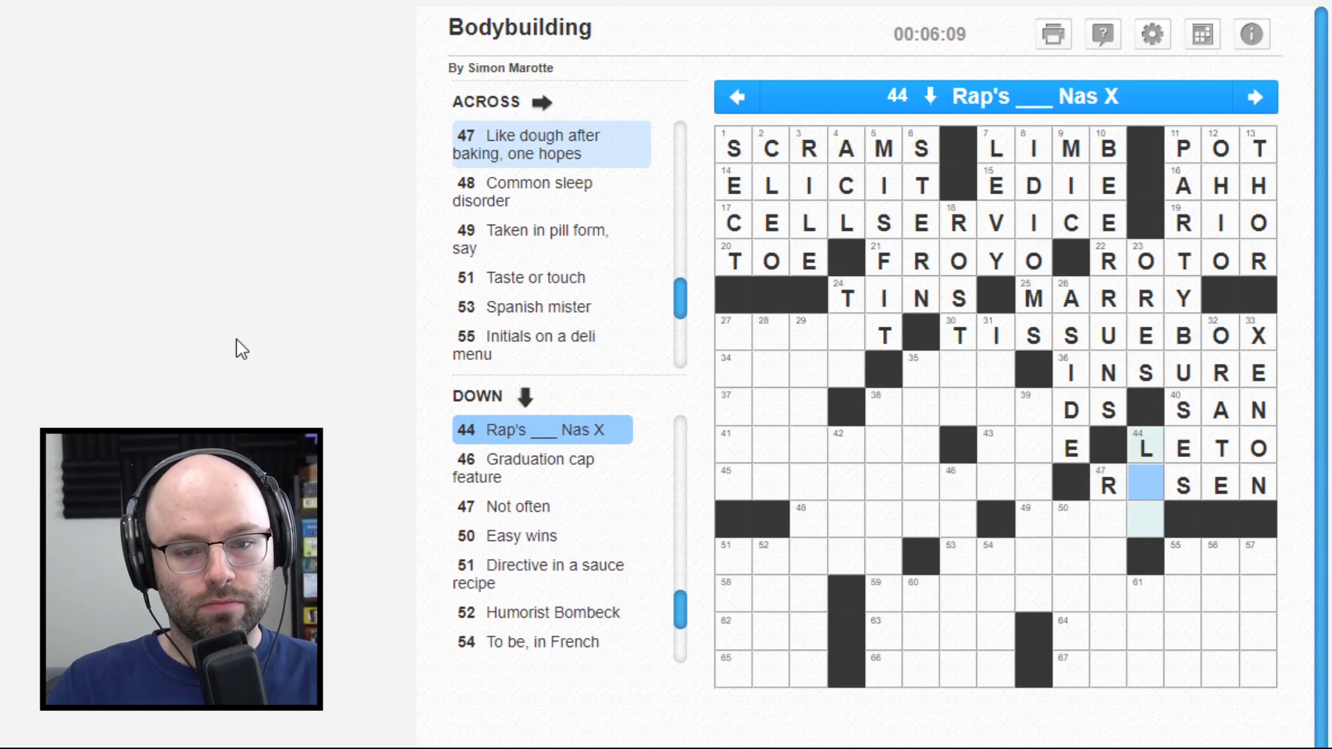
pyautogui.write('i')
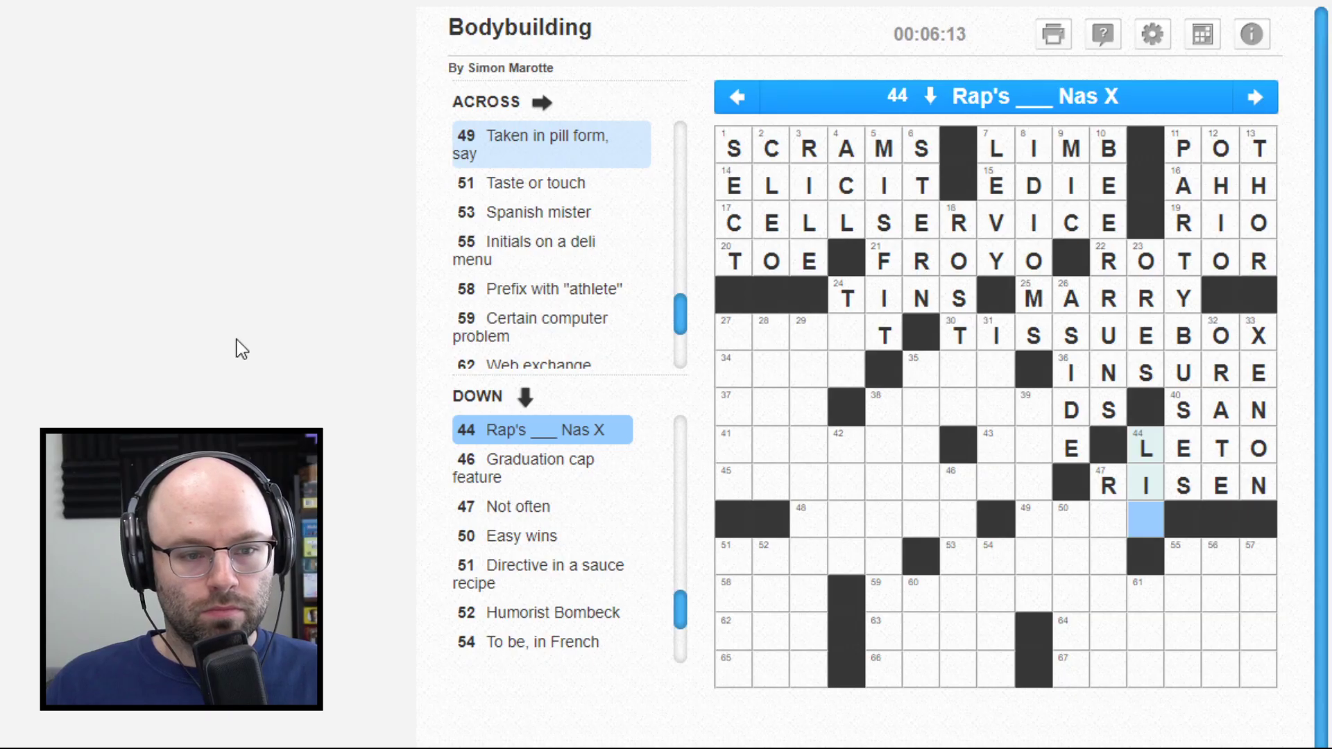
pyautogui.write('l')
# Step: Fill RARELY down 47-Down, including the letters at squares 49 and 50
pyautogui.press('Tab')
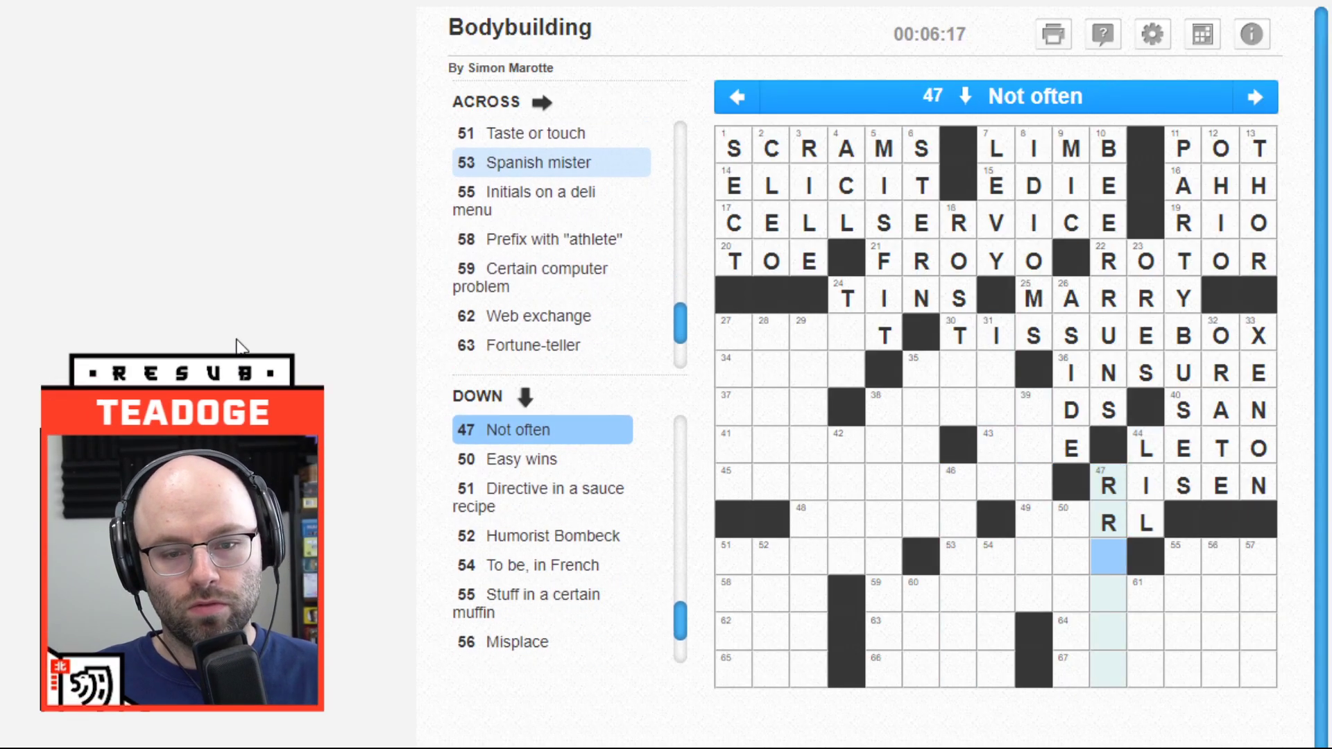
pyautogui.write('rarely')
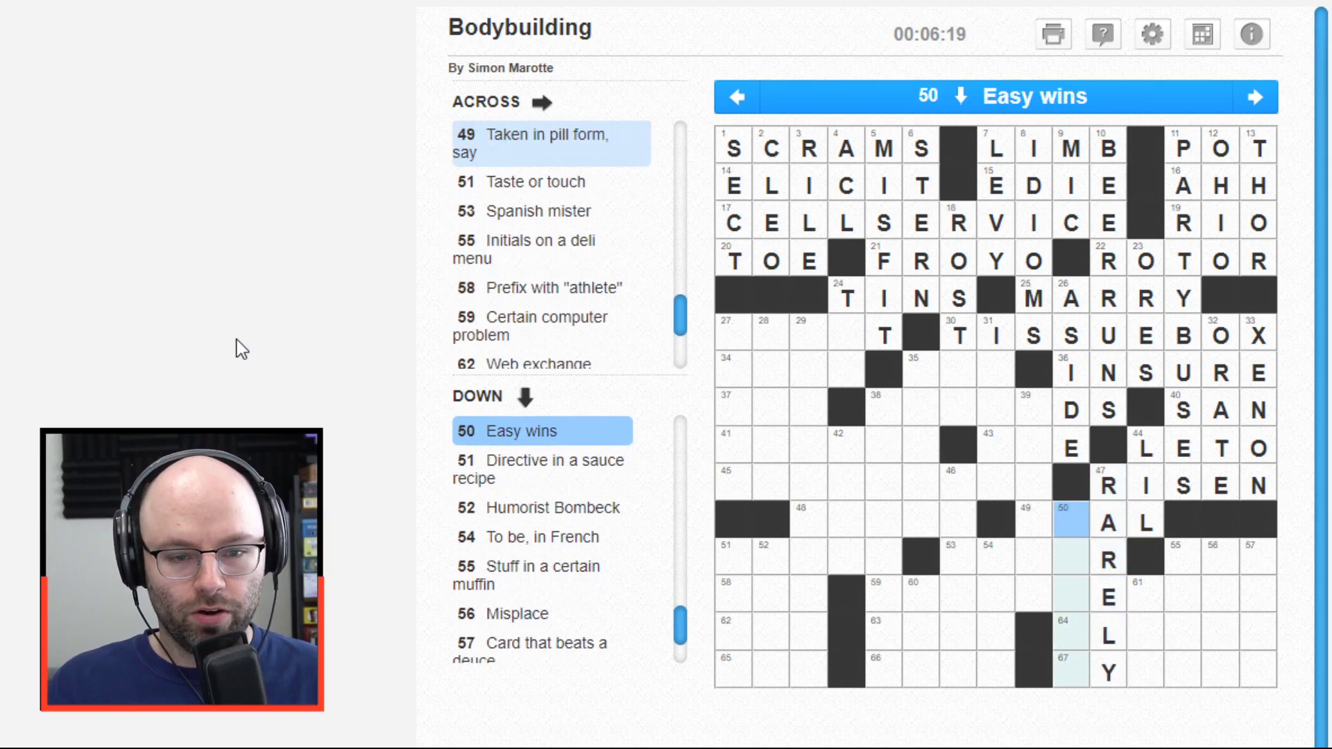
pyautogui.press('Left')
pyautogui.press('space')
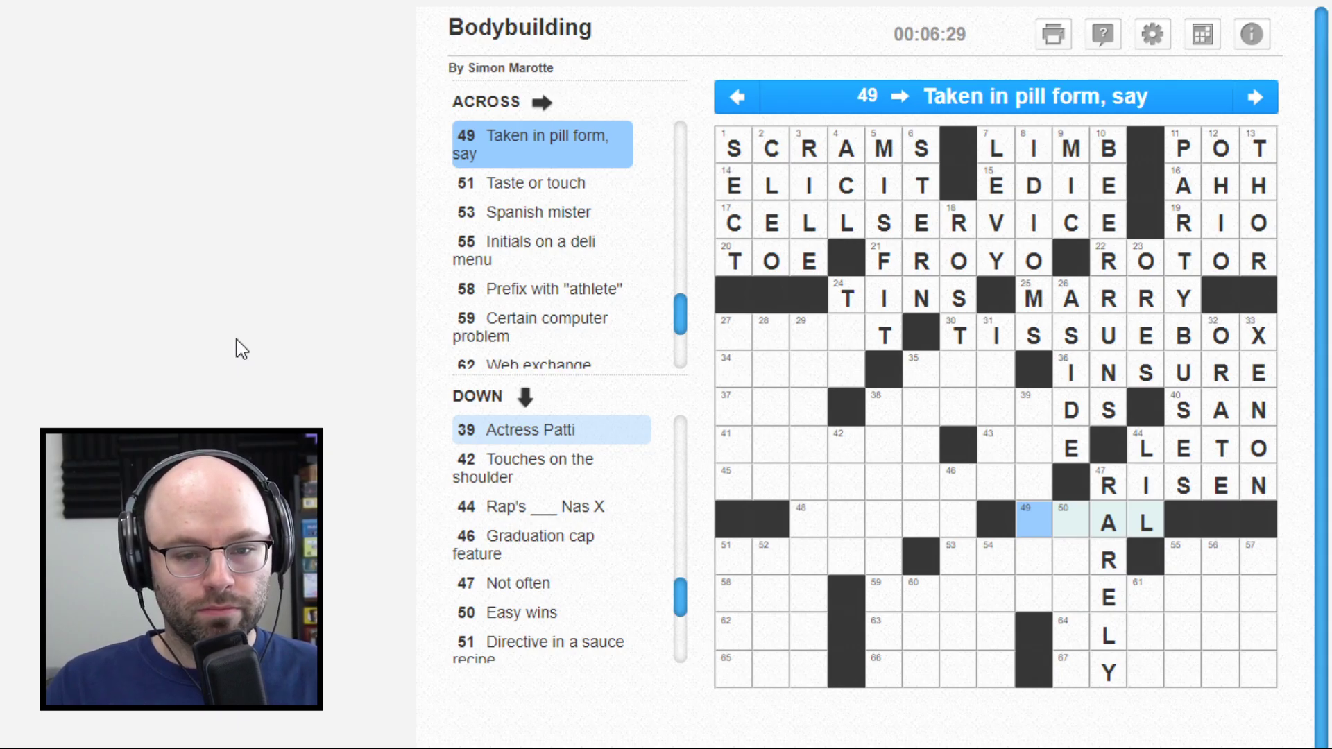
pyautogui.press('Right')
pyautogui.press('Left')
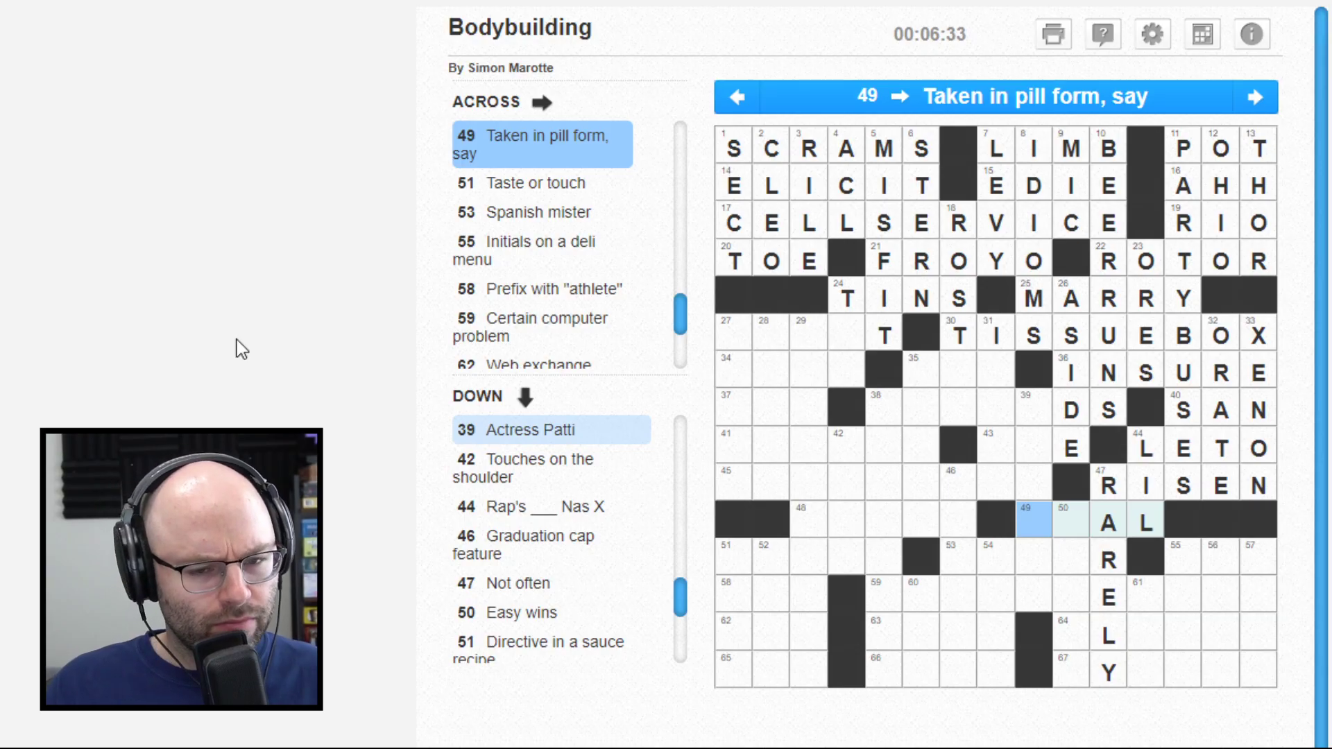
pyautogui.press('Right')
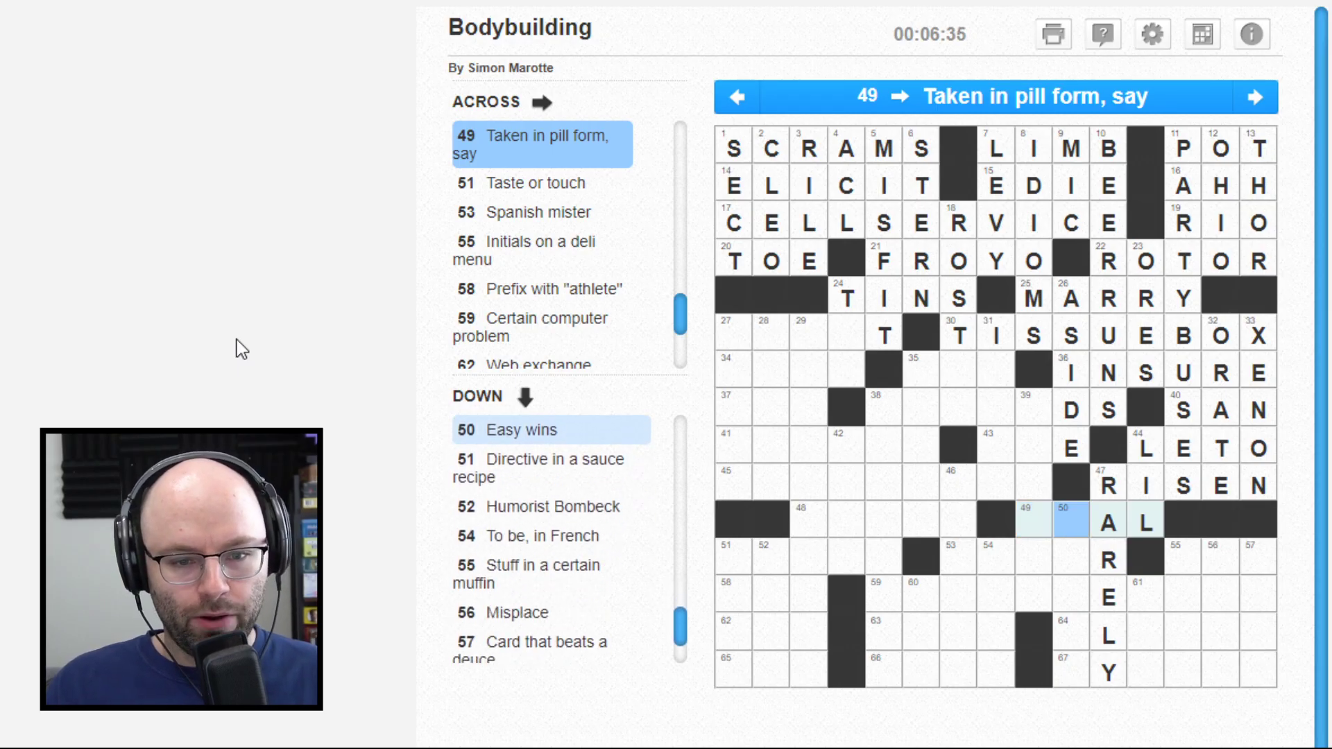
pyautogui.press('Up')
pyautogui.press('Up')
pyautogui.press('Up')
pyautogui.press('Up')
pyautogui.press('Up')
pyautogui.press('space')
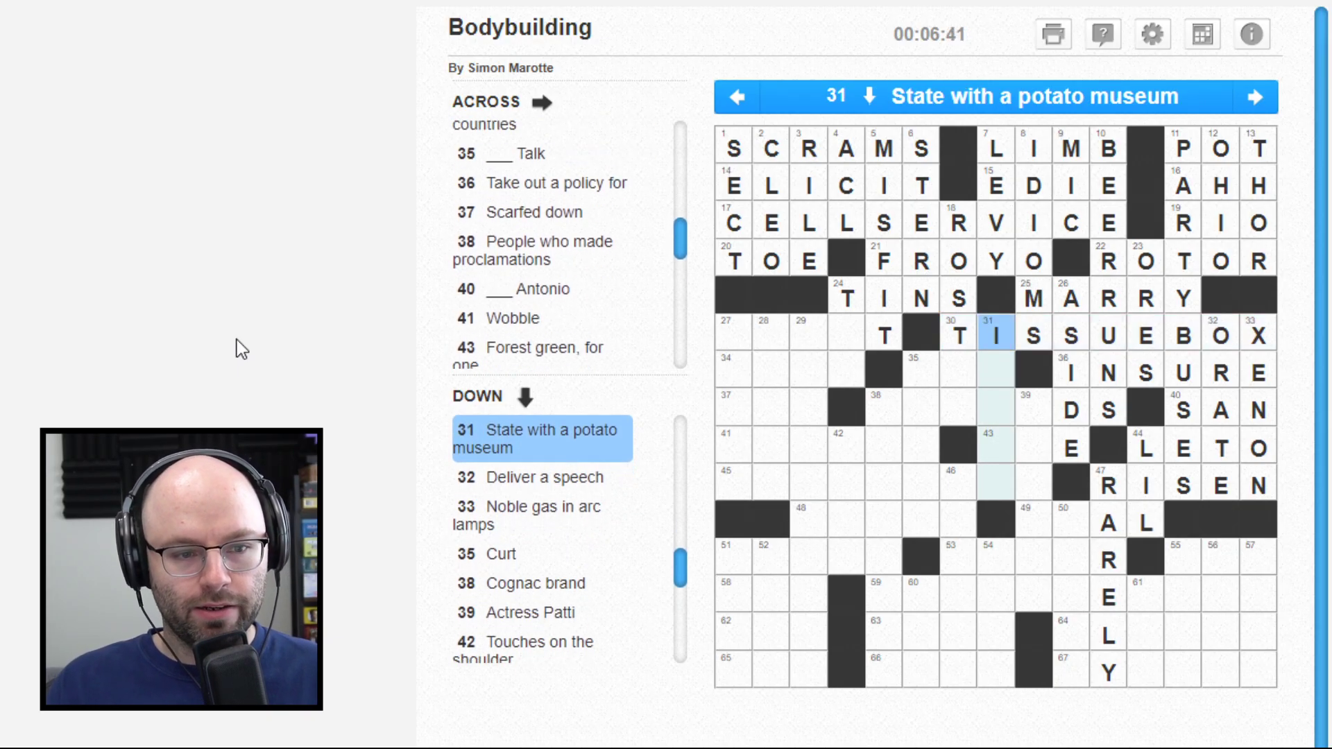
pyautogui.write('idaho')
# Step: Enter IDAHO down 31-Down and fill the empty square of 39-Down
pyautogui.press('Left')
pyautogui.press('Left')
pyautogui.press('Left')
pyautogui.press('Left')
pyautogui.press('Down')
pyautogui.press('Down')
pyautogui.press('Down')
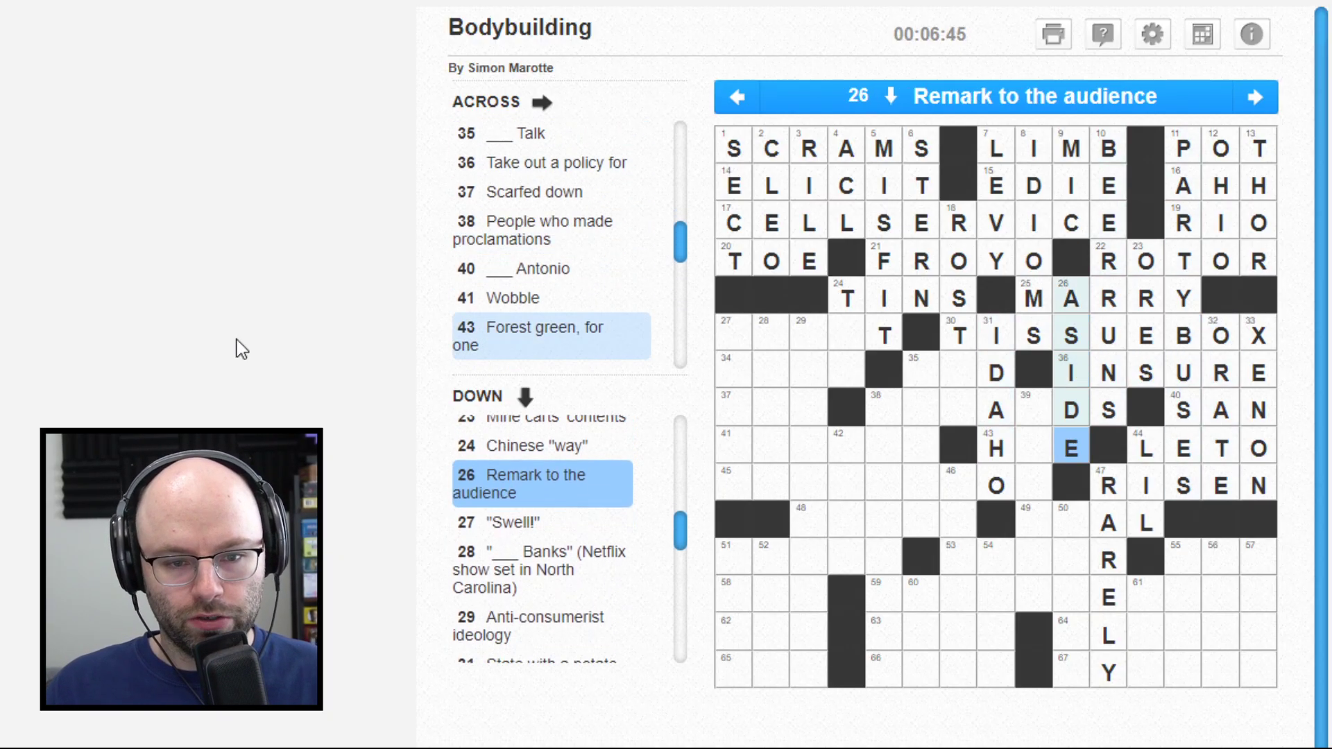
pyautogui.press('Left')
pyautogui.press('Left')
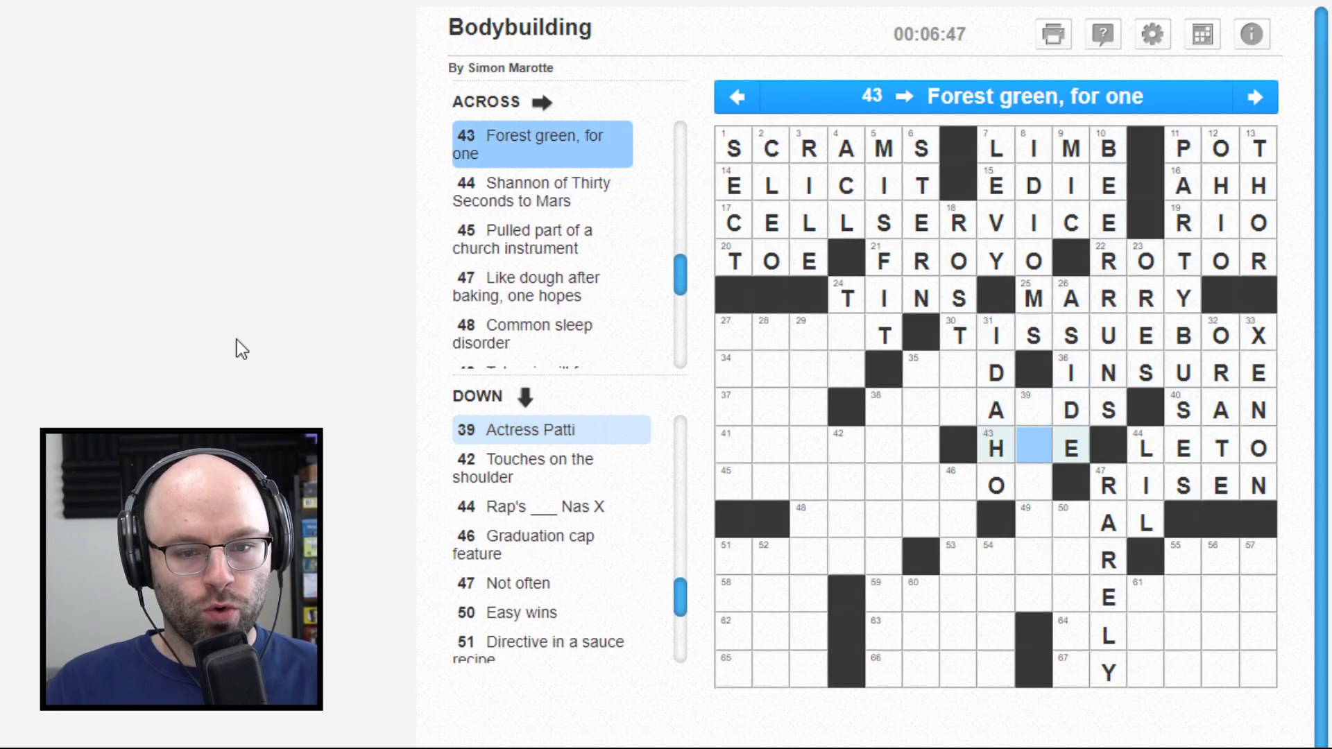
pyautogui.write('u')
pyautogui.press('Left')
pyautogui.press('Up')
pyautogui.press('Up')
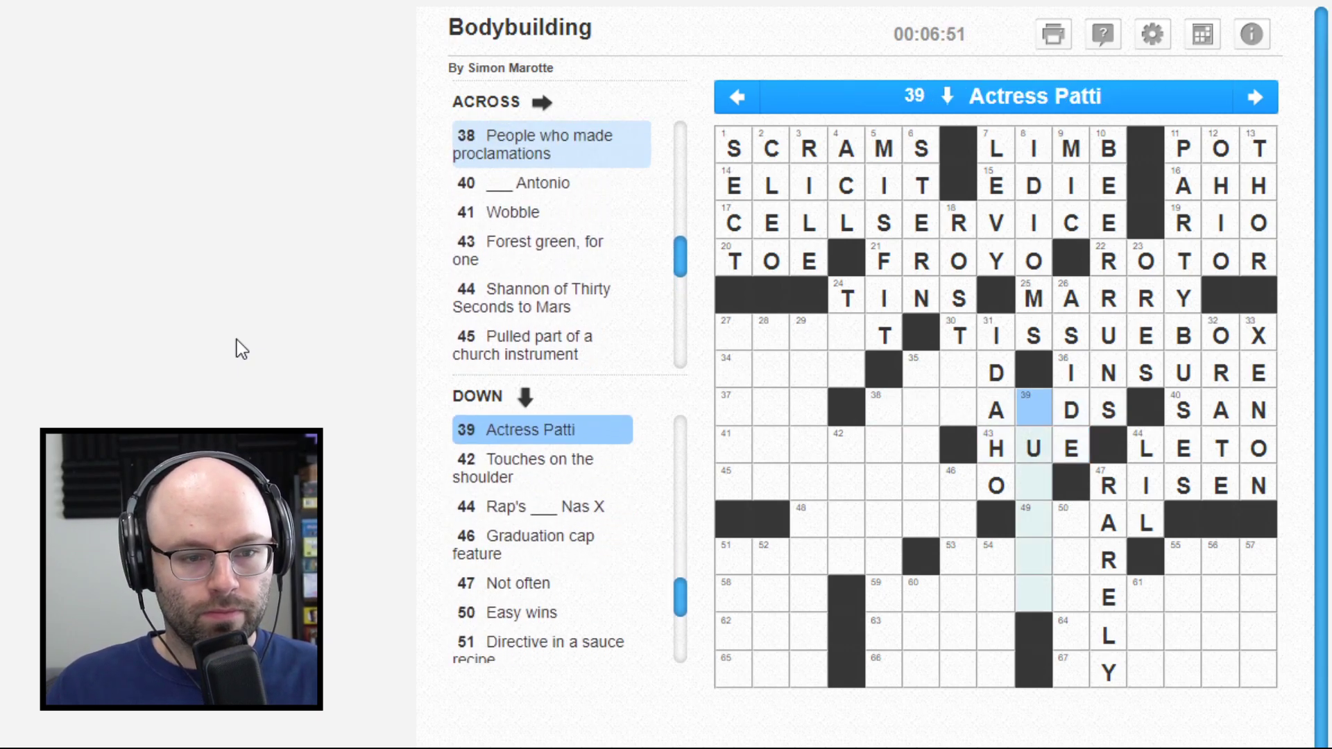
pyautogui.press('Left')
pyautogui.press('Left')
pyautogui.press('Left')
pyautogui.press('space')
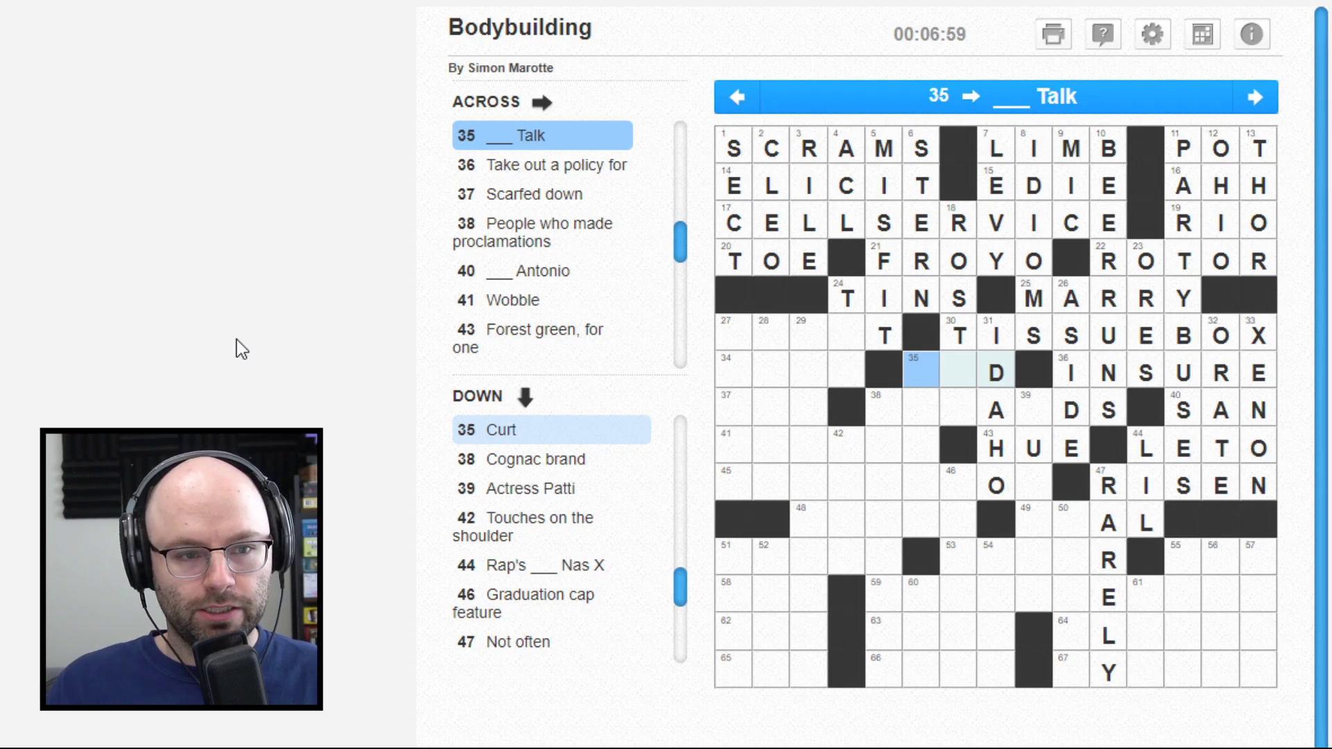
# Step: Type A into 27-Across so it ends in AT
pyautogui.press('Left')
pyautogui.press('Up')
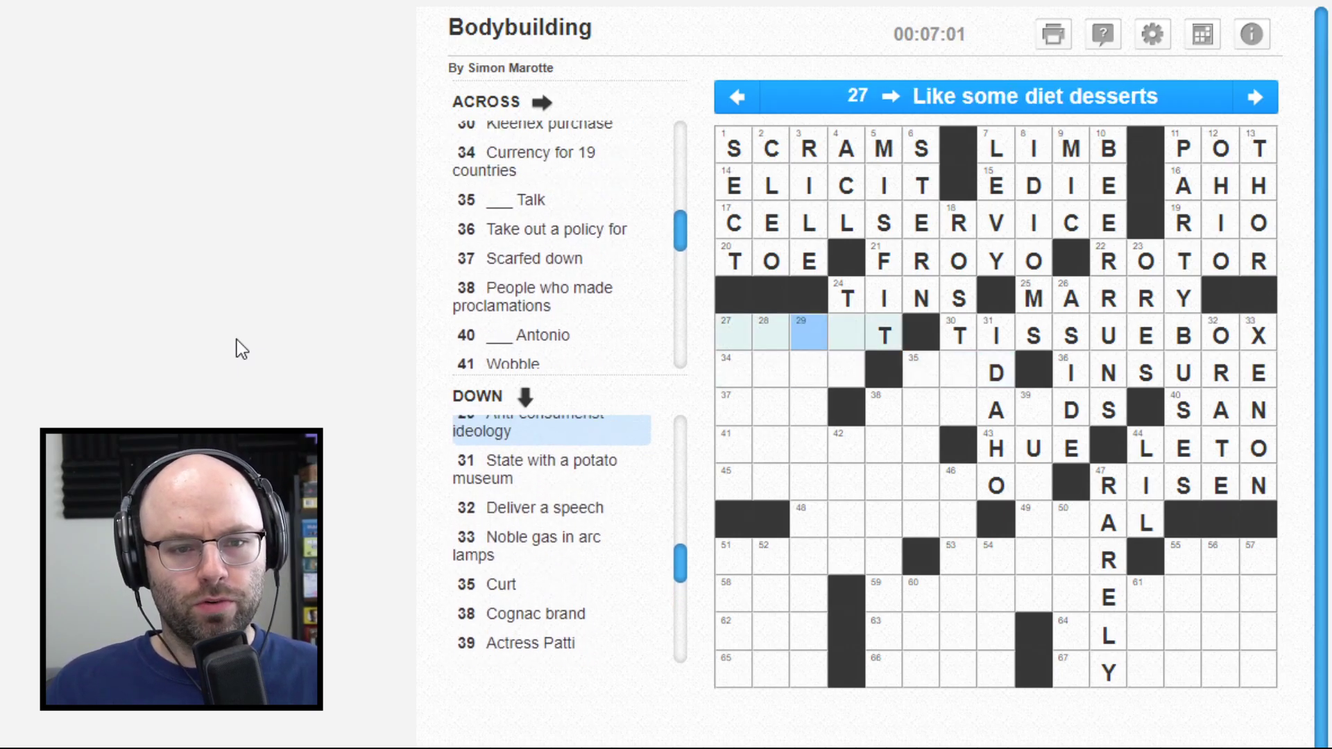
pyautogui.press('Right')
pyautogui.press('Up')
pyautogui.press('Up')
pyautogui.press('Down')
pyautogui.press('Left')
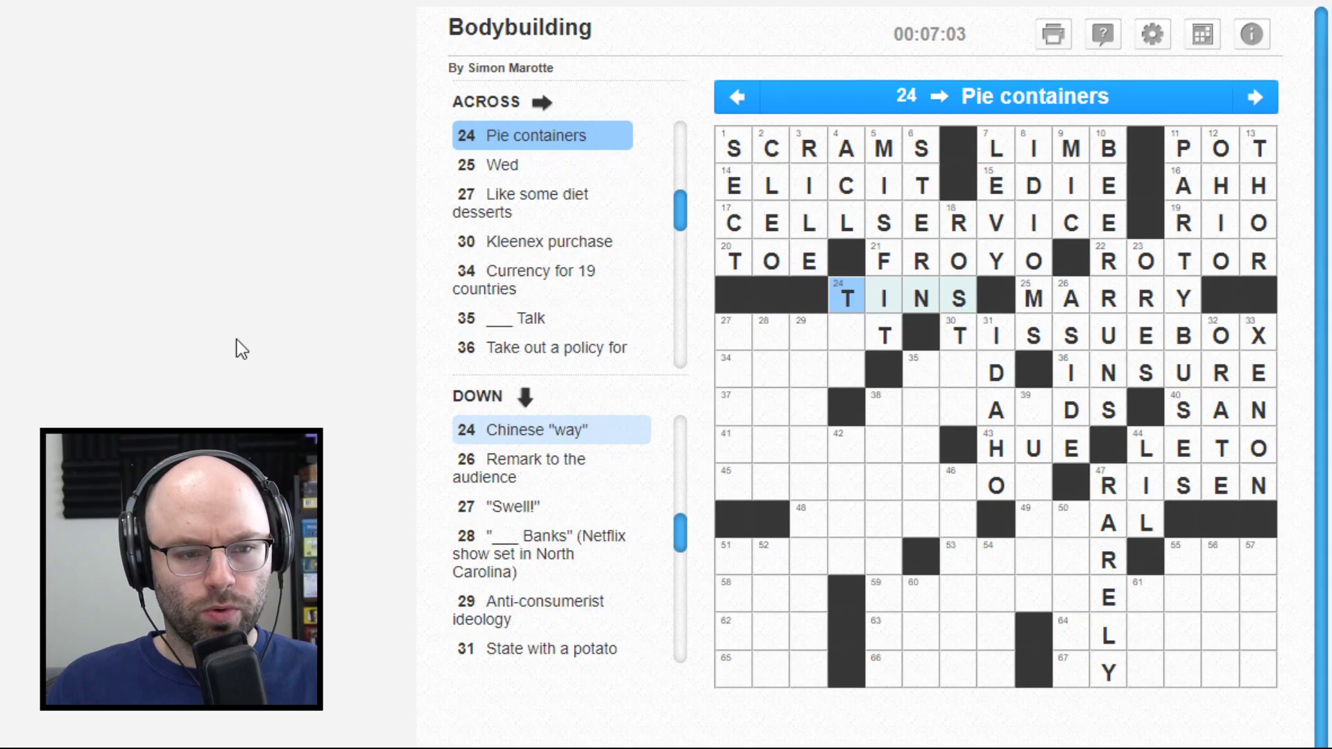
pyautogui.press('Down')
pyautogui.write('a')
# Step: Put O in the last cell of 34-Across
pyautogui.press('Down')
pyautogui.press('Left')
pyautogui.press('Up')
pyautogui.press('Right')
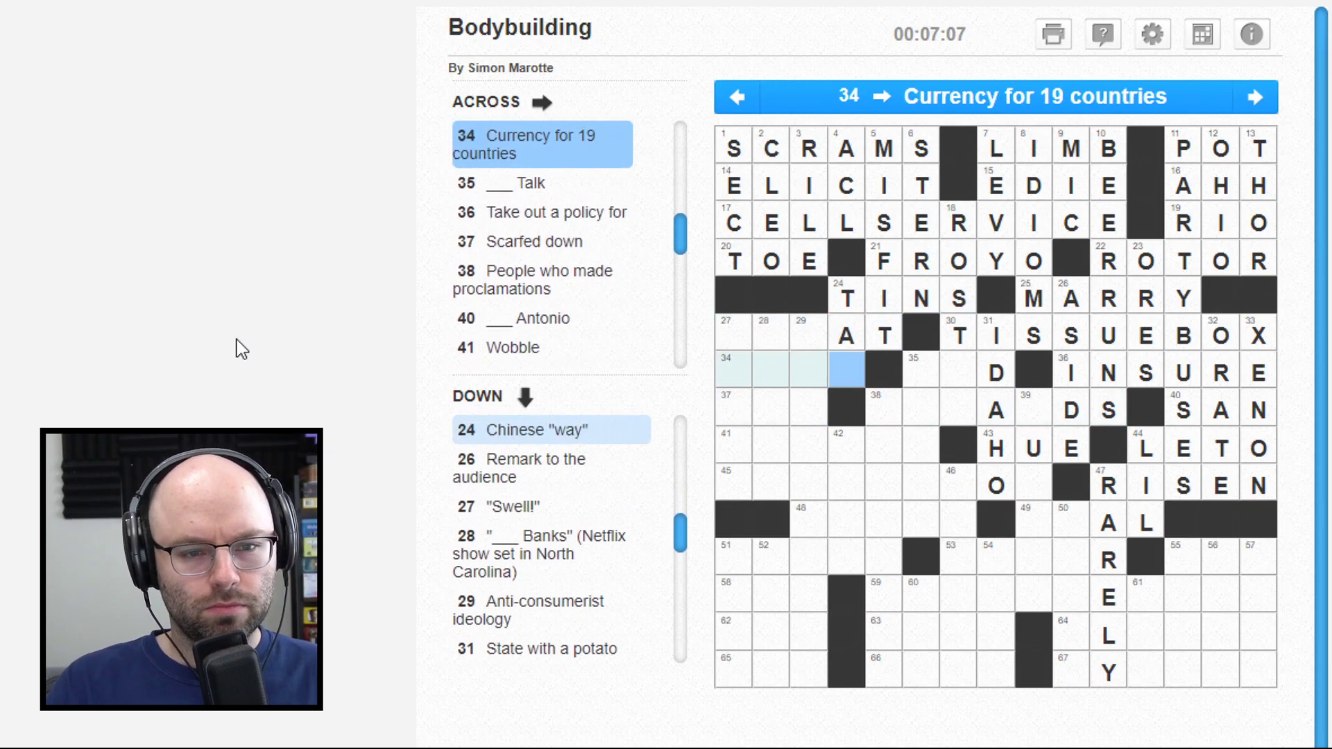
pyautogui.write('o')
pyautogui.hotkey('shift', 'Tab')
pyautogui.press('Up')
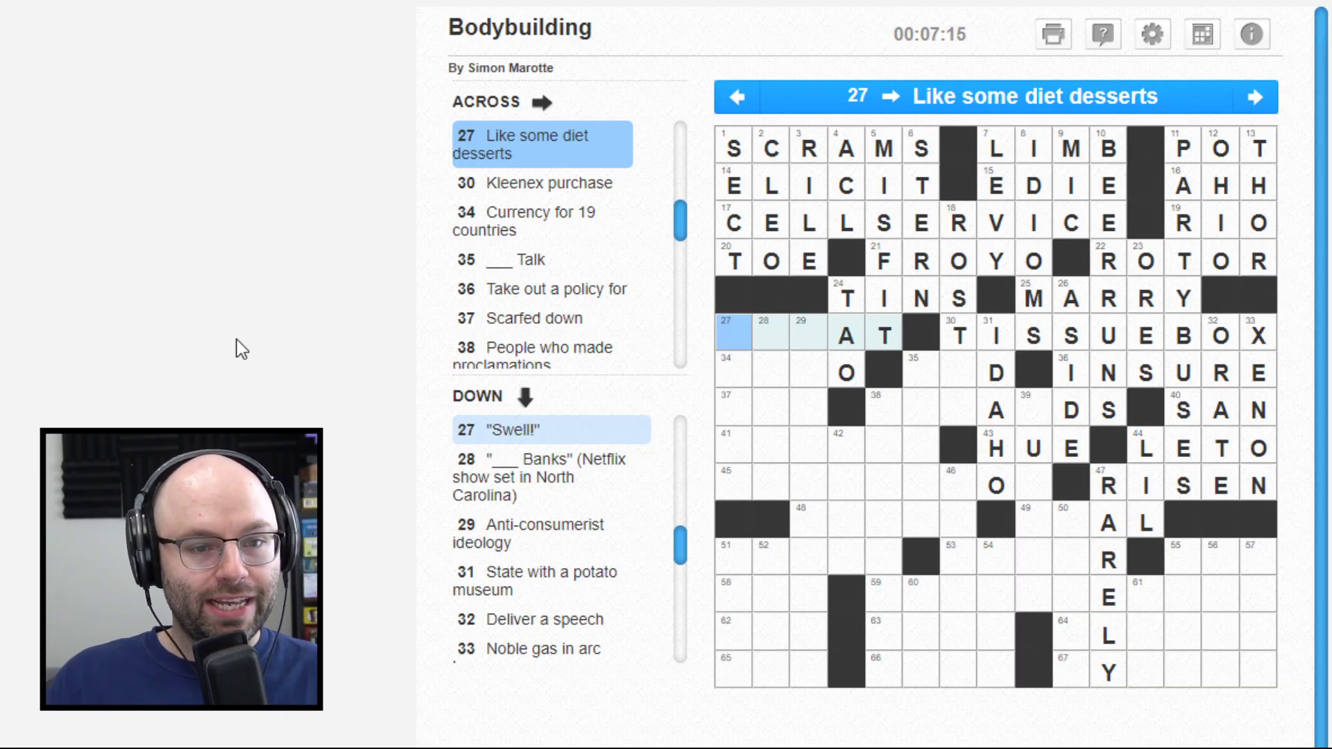
# Step: Enter NO FAT in 27 Across, moving between the 34, 37 and 27 Across entries
pyautogui.press('Down')
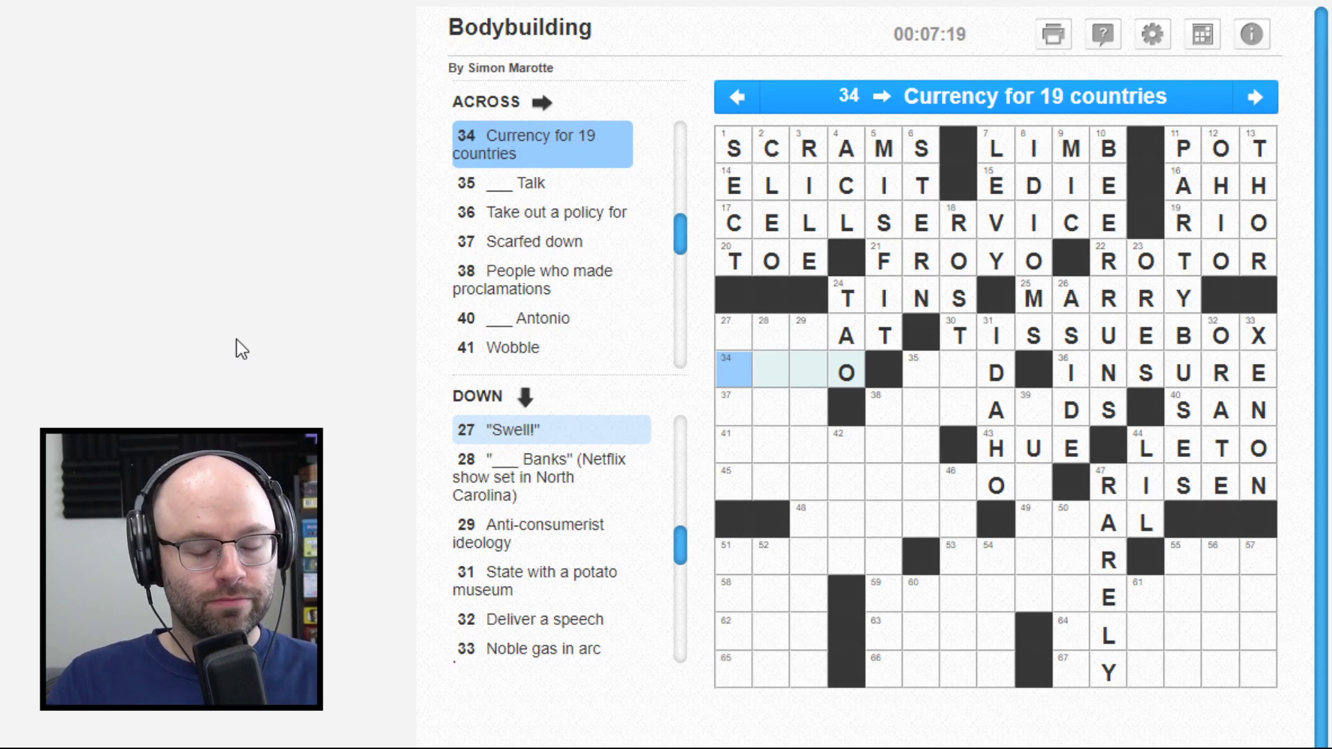
pyautogui.write('p')
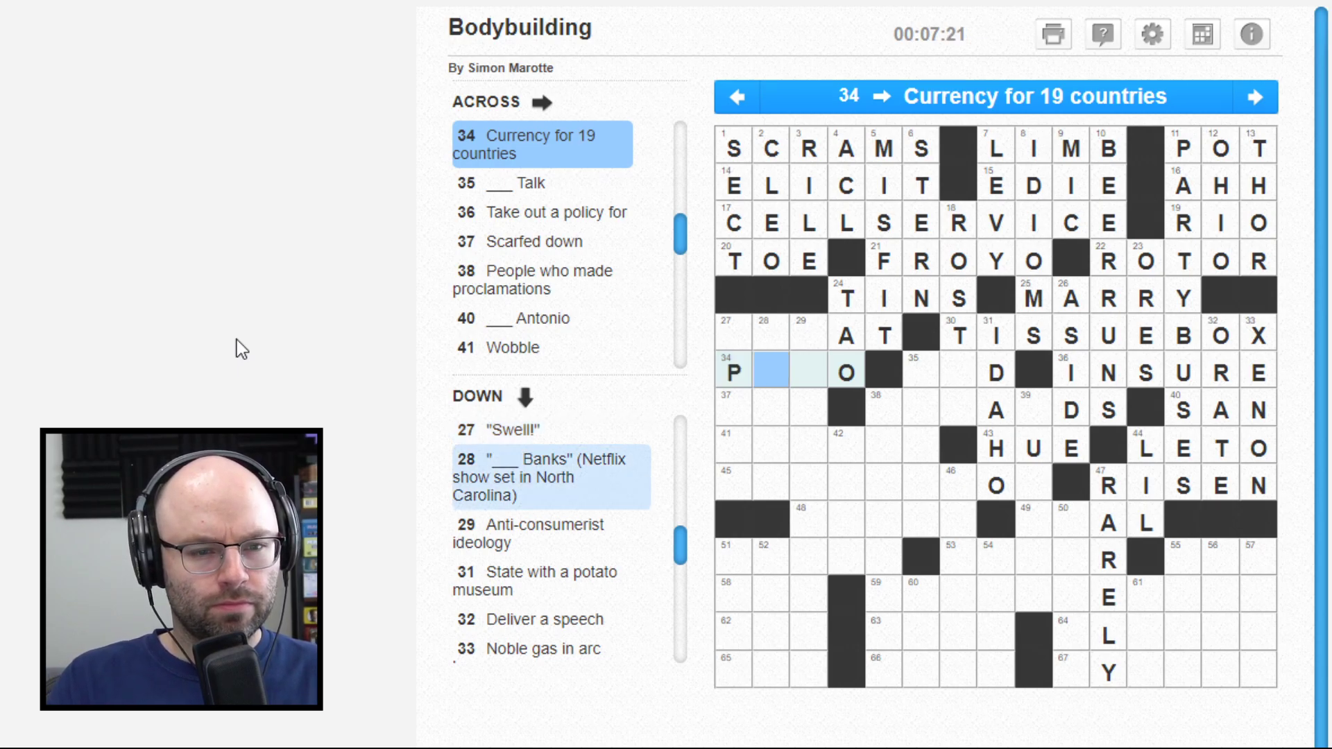
pyautogui.write('es')
pyautogui.press('Tab')
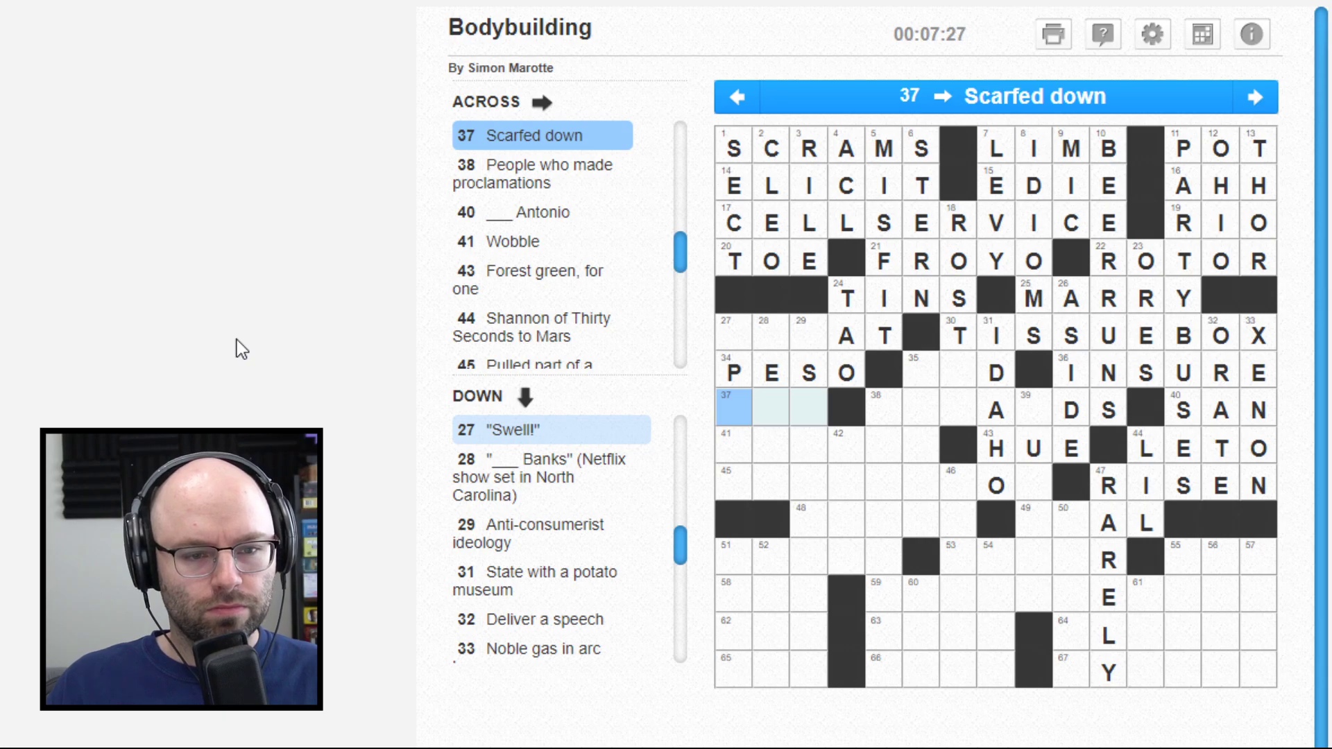
pyautogui.hotkey('shift', 'Tab')
pyautogui.press('Right')
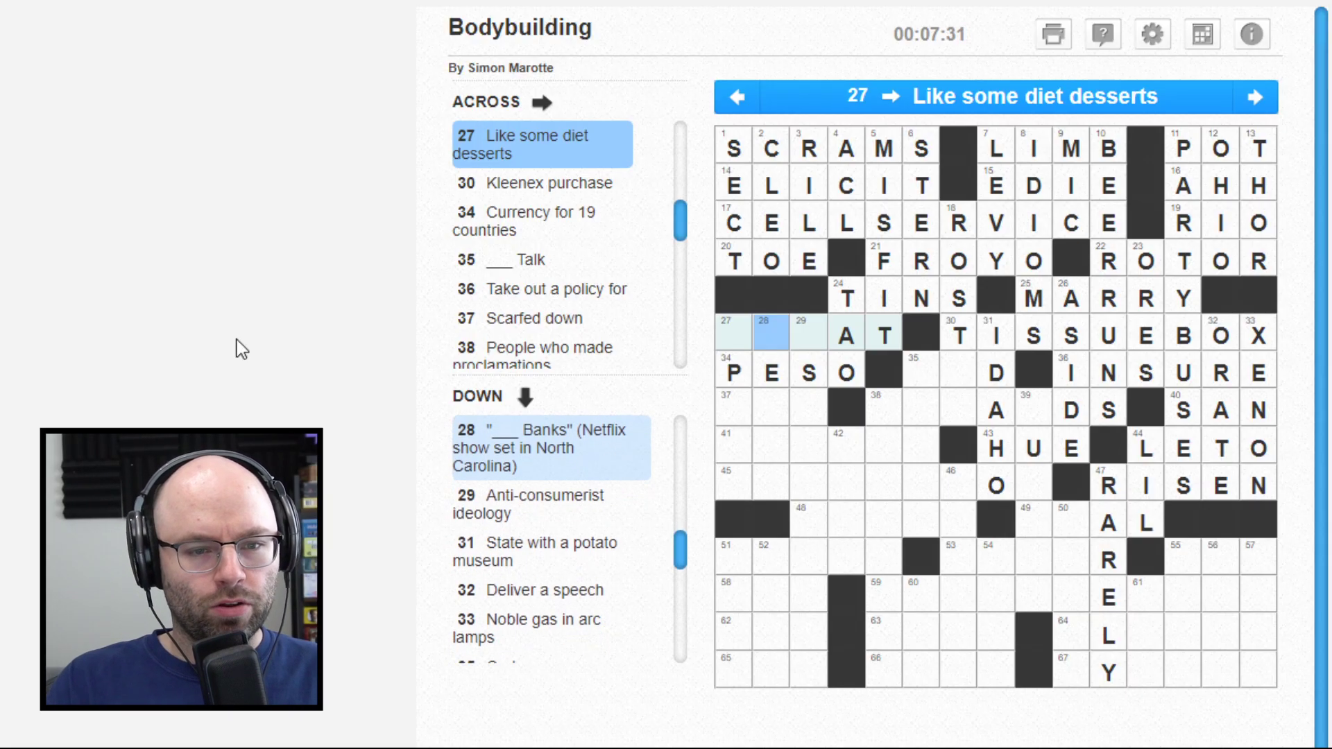
pyautogui.write('O')
# Step: Clear the wrong letters, including the P and S, from 34 Across
pyautogui.press('Left')
pyautogui.press('Down')
pyautogui.press('BackSpace')
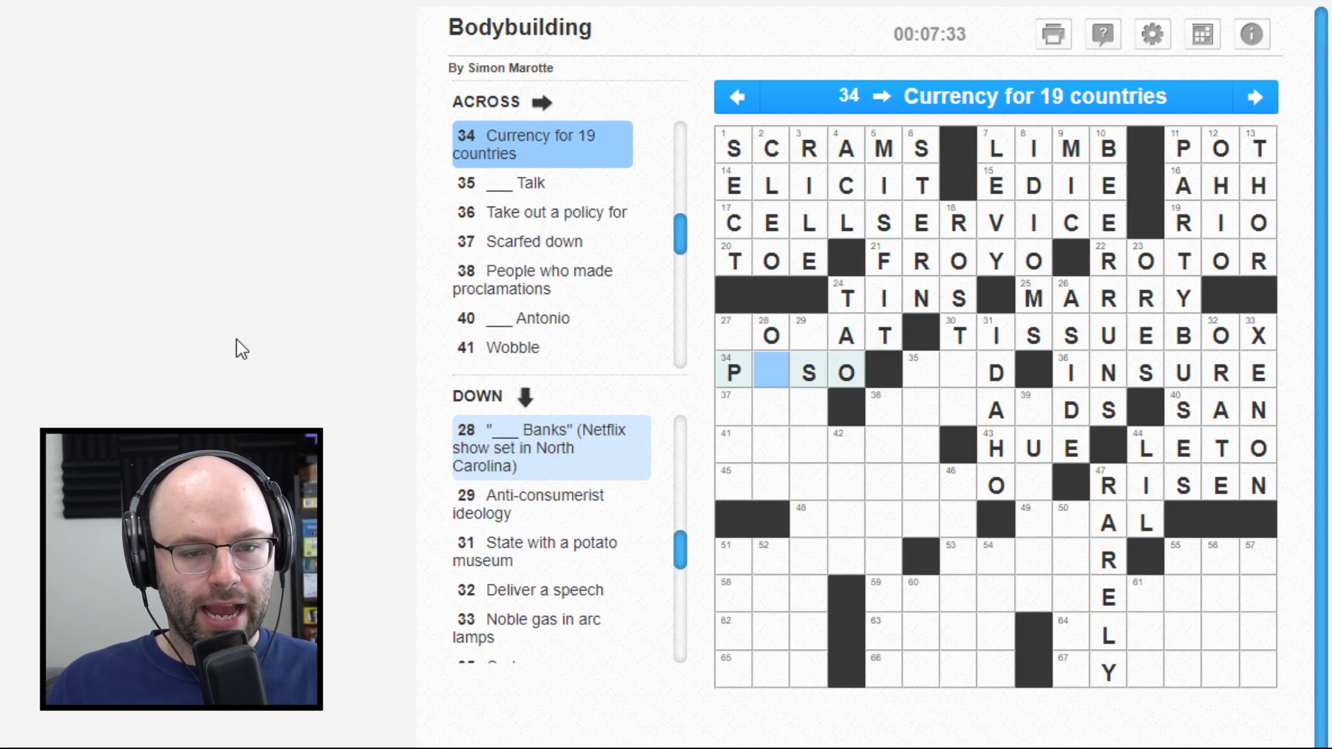
pyautogui.press('Right')
pyautogui.press('BackSpace')
pyautogui.press('Left')
pyautogui.press('Left')
pyautogui.press('space')
pyautogui.write('U')
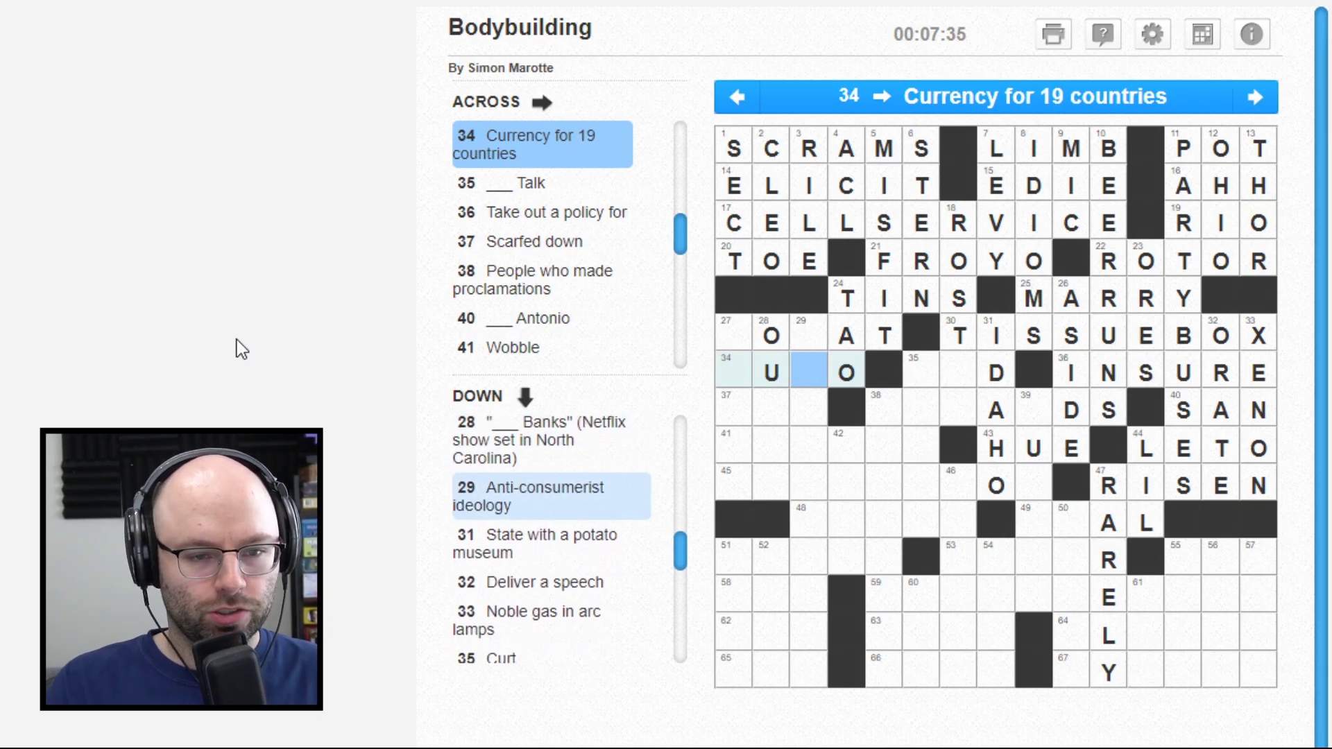
# Step: Fill OUTER down 28 and NEATO for 27 Down 'Swell!'
pyautogui.press('Left')
pyautogui.press('Down')
pyautogui.press('space')
pyautogui.write('T')
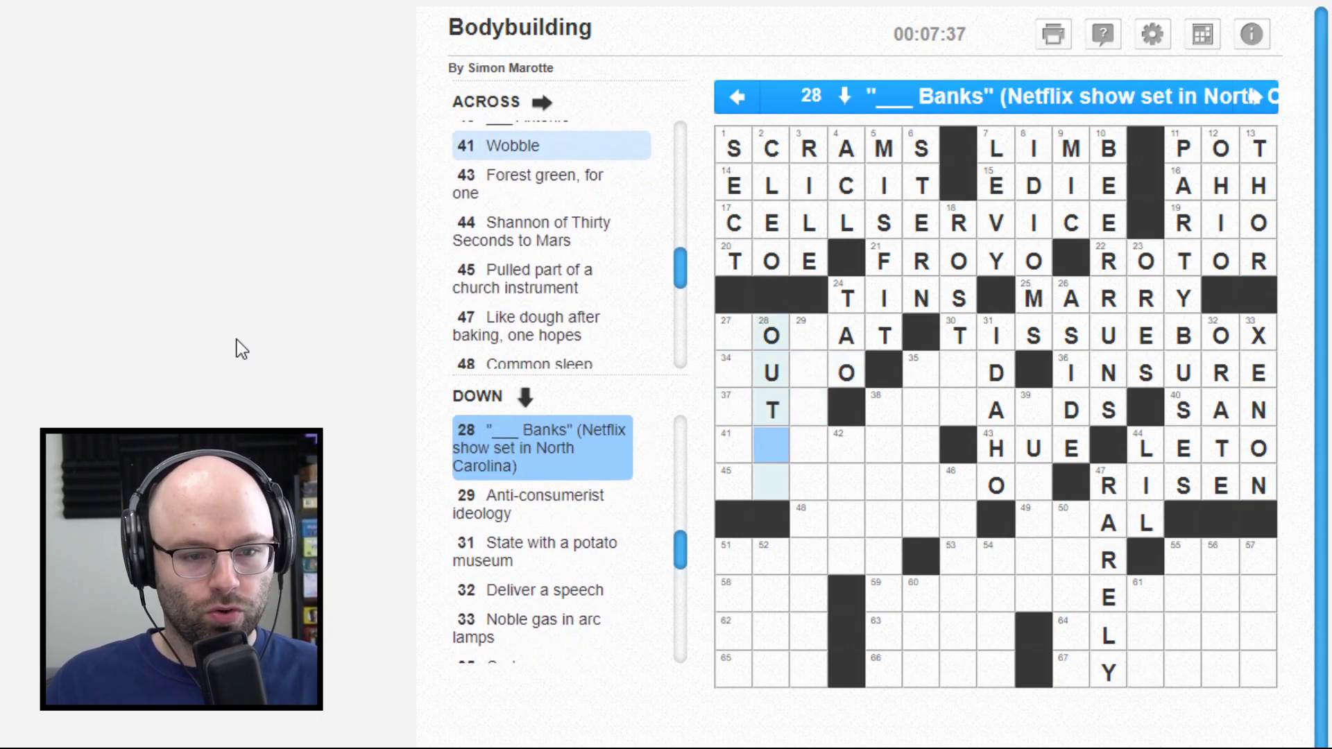
pyautogui.write('ER')
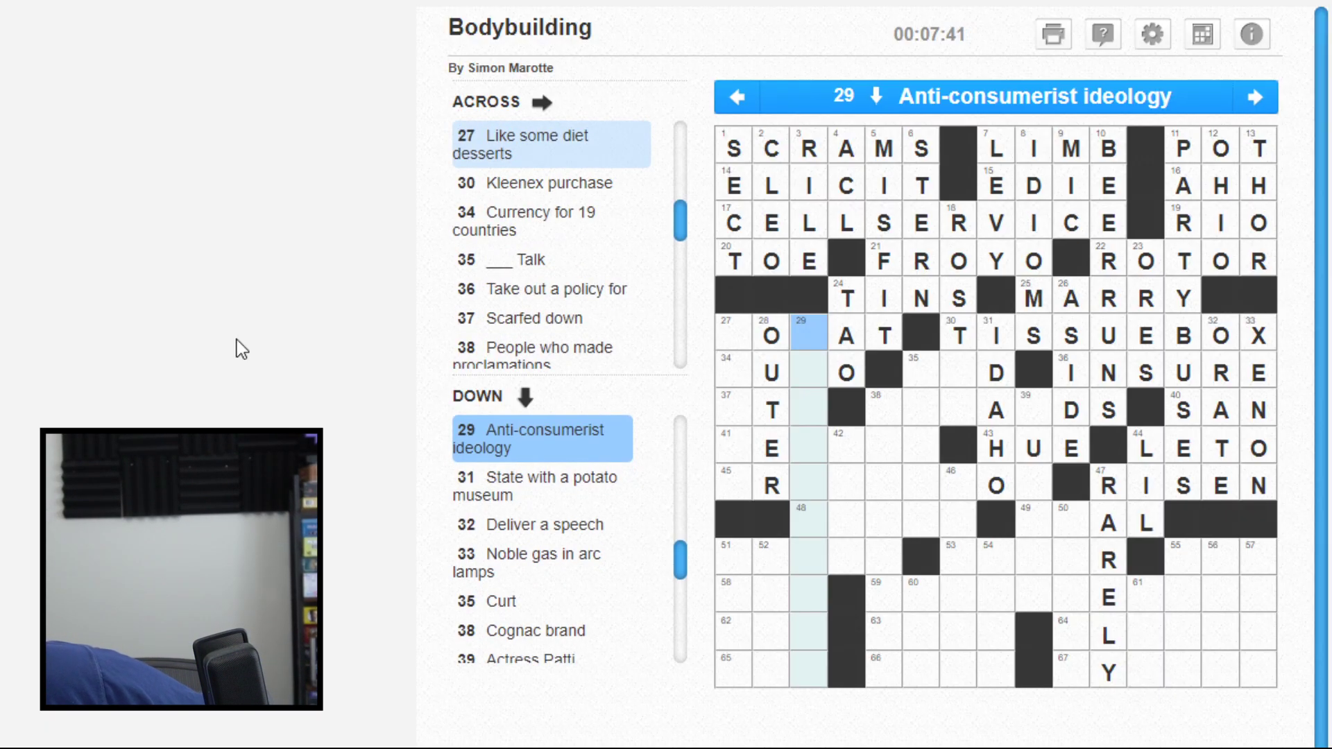
pyautogui.hotkey('shift', 'Tab')
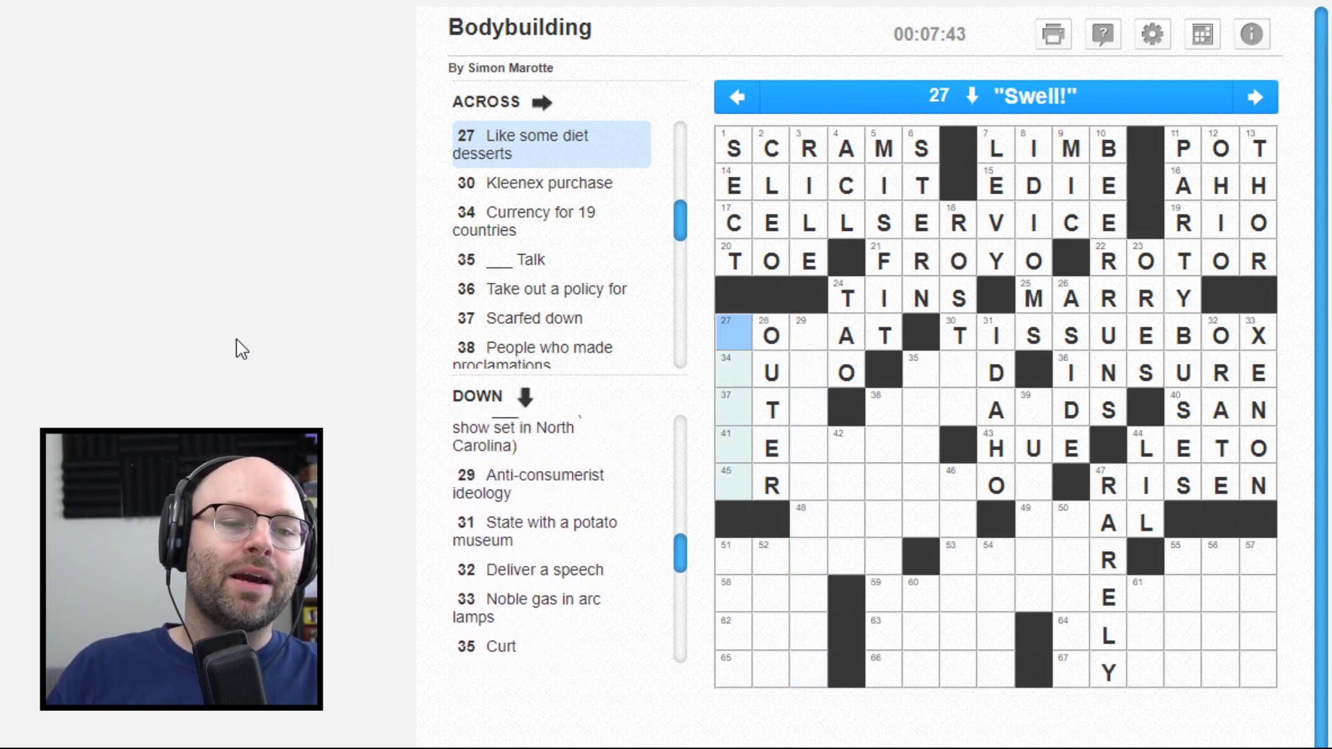
pyautogui.write('N')
pyautogui.press('Tab')
pyautogui.press('Tab')
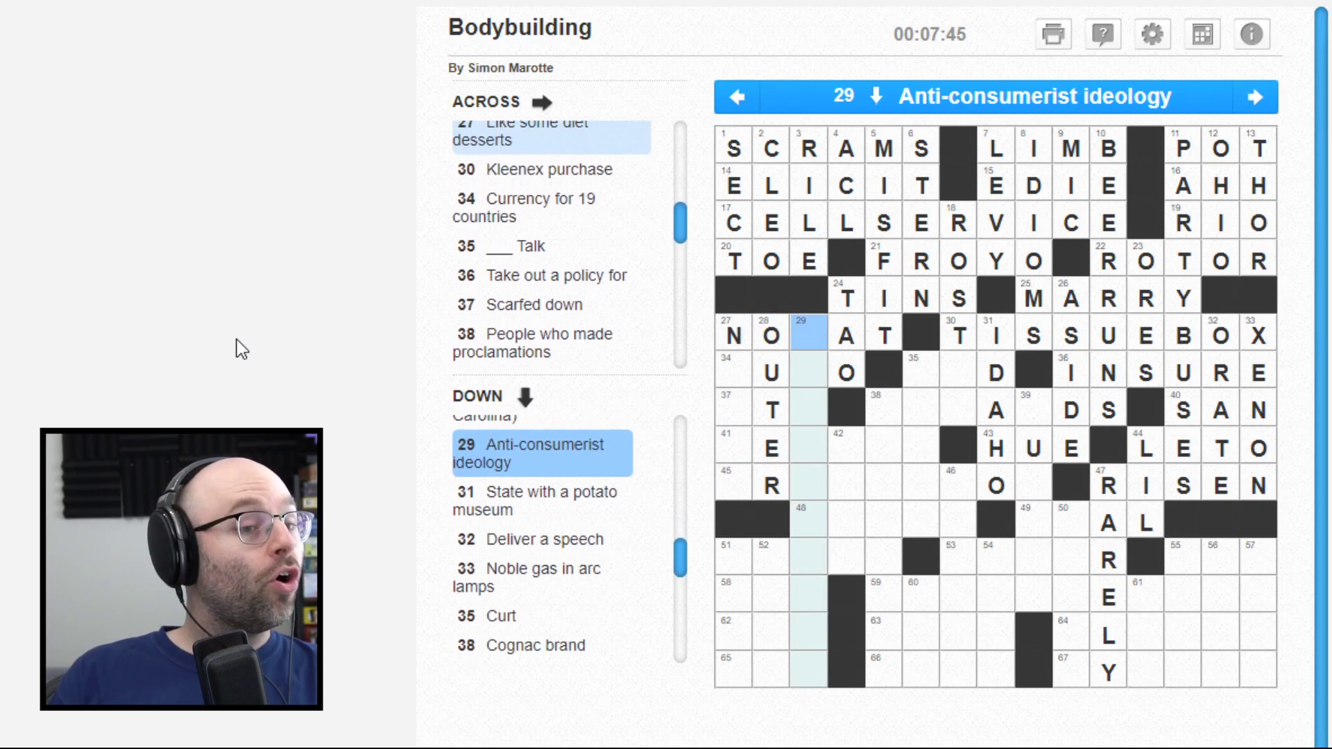
pyautogui.write('F')
pyautogui.hotkey('shift', 'Tab')
pyautogui.hotkey('shift', 'Tab')
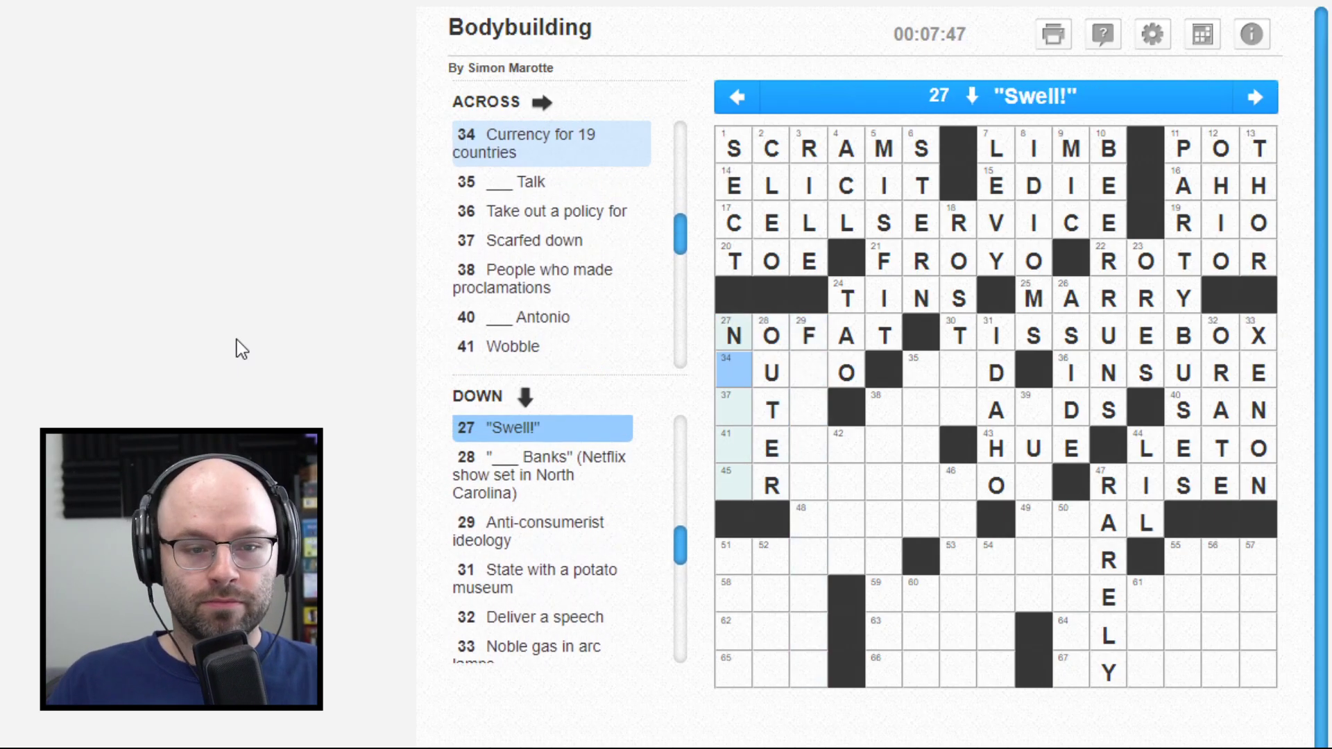
pyautogui.press('Tab')
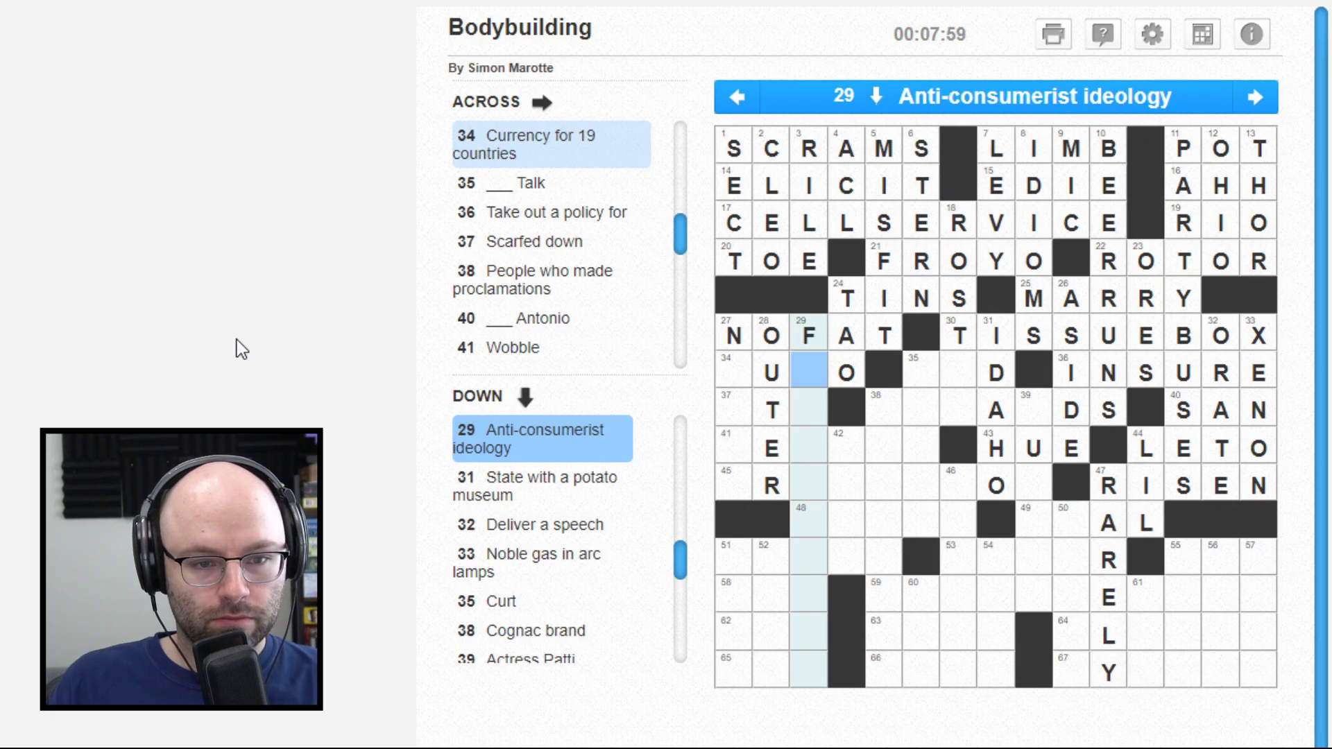
pyautogui.write('REE')
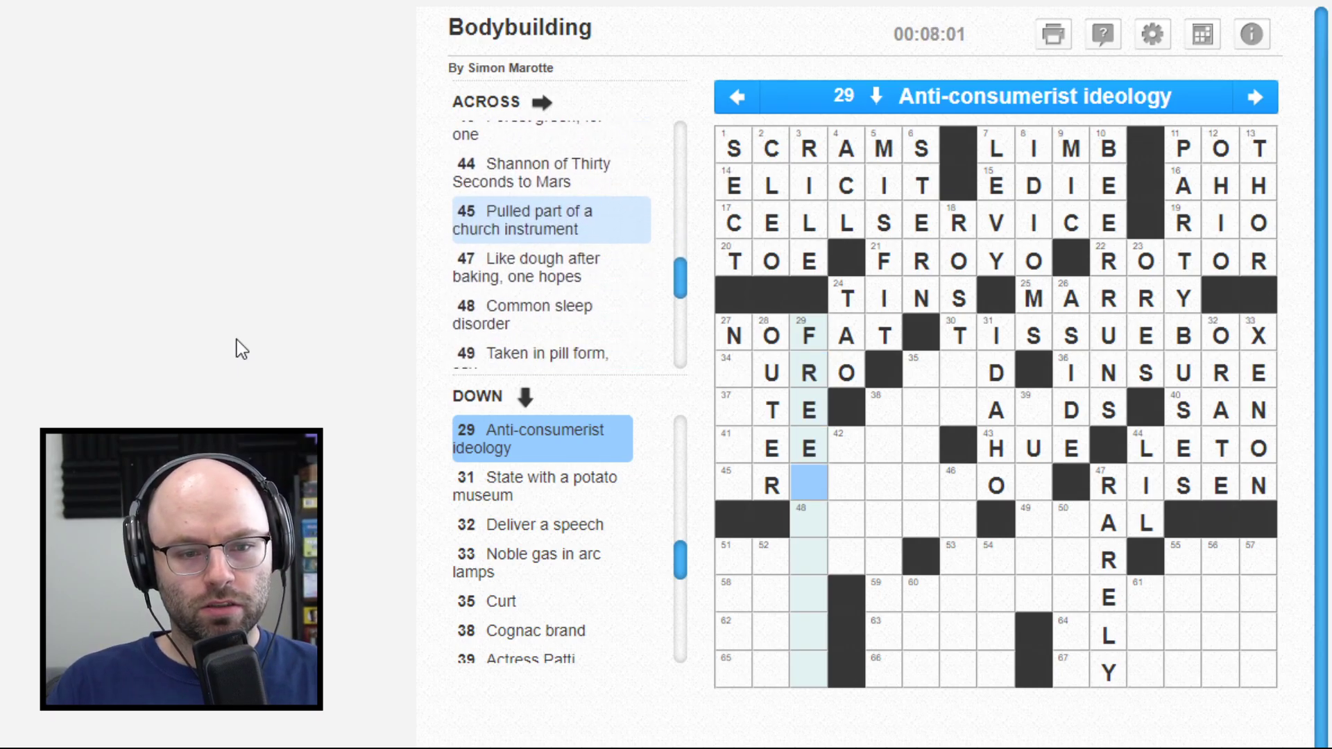
pyautogui.write('CYCL')
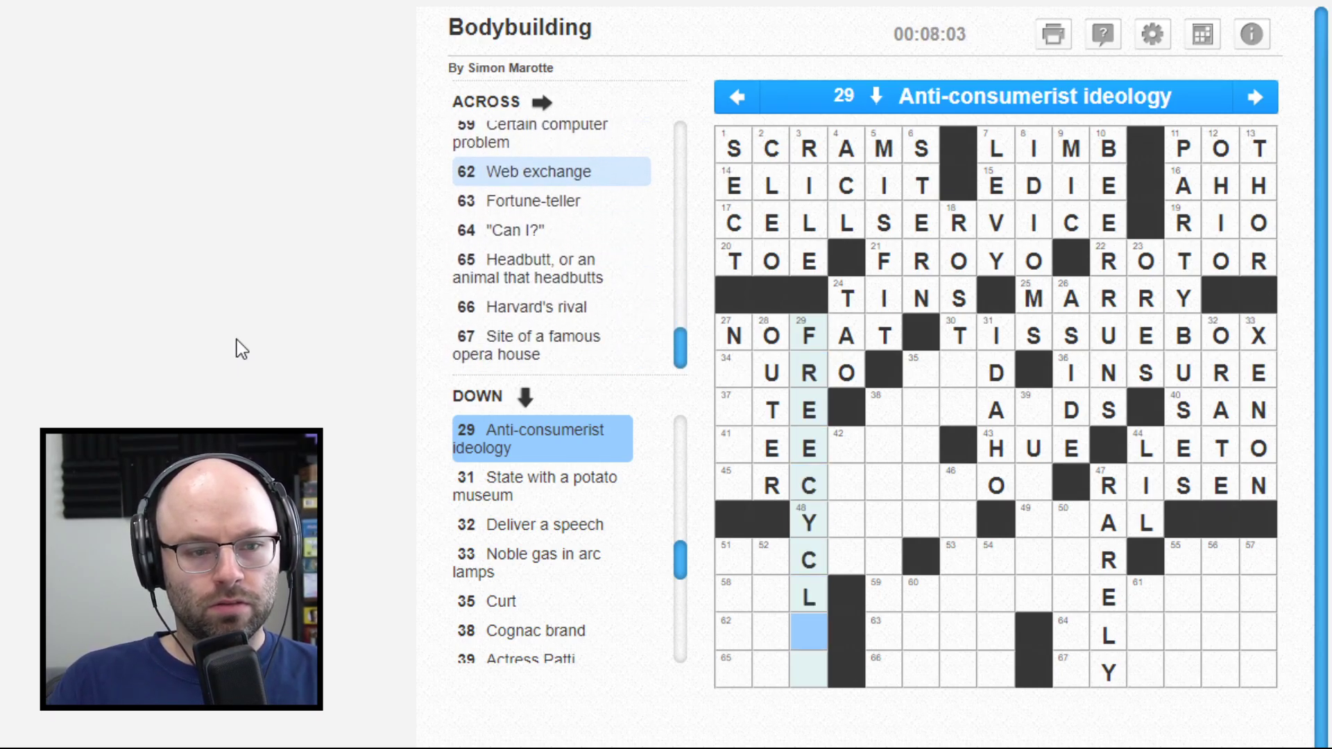
pyautogui.write('E')
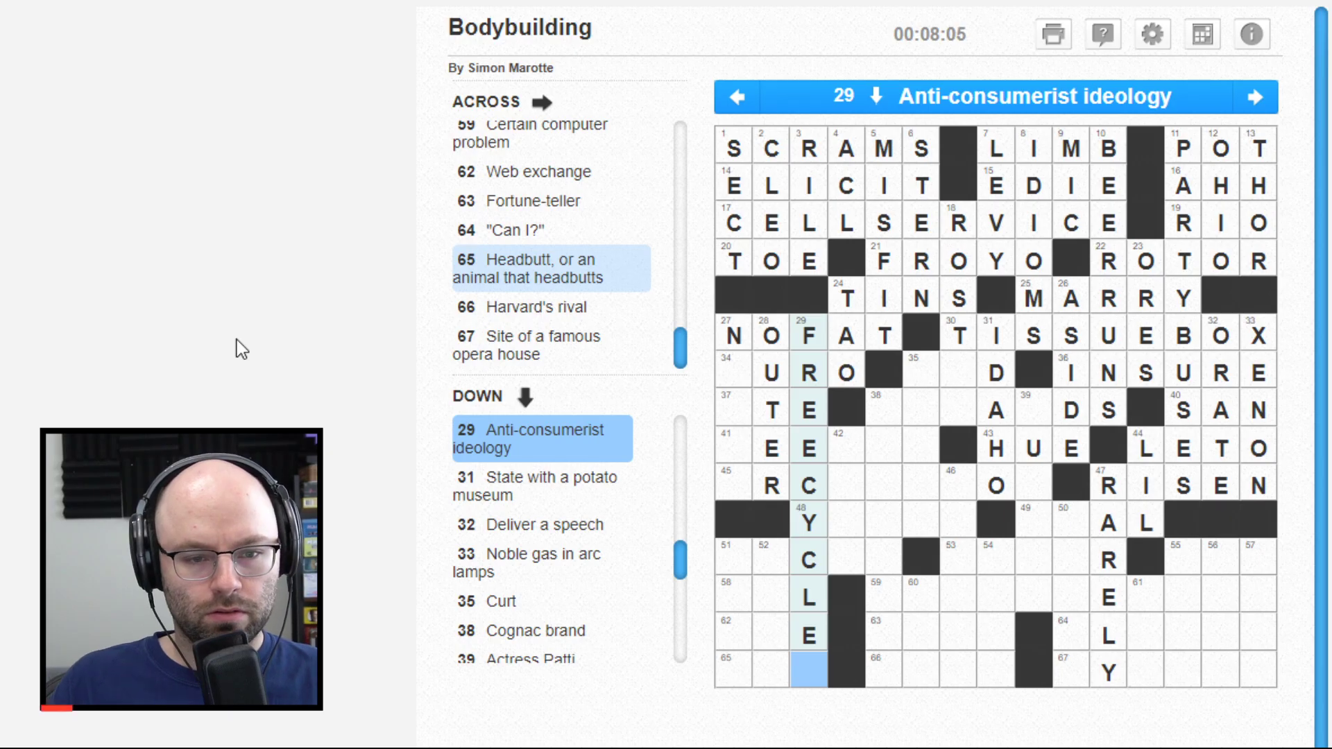
# Step: Erase the wrong letters from 29 Down
pyautogui.press('Up')
pyautogui.press('Up')
pyautogui.press('Up')
pyautogui.press('Up')
pyautogui.press('Up')
pyautogui.press('Up')
pyautogui.press('Up')
pyautogui.press('Up')
pyautogui.press('BackSpace')
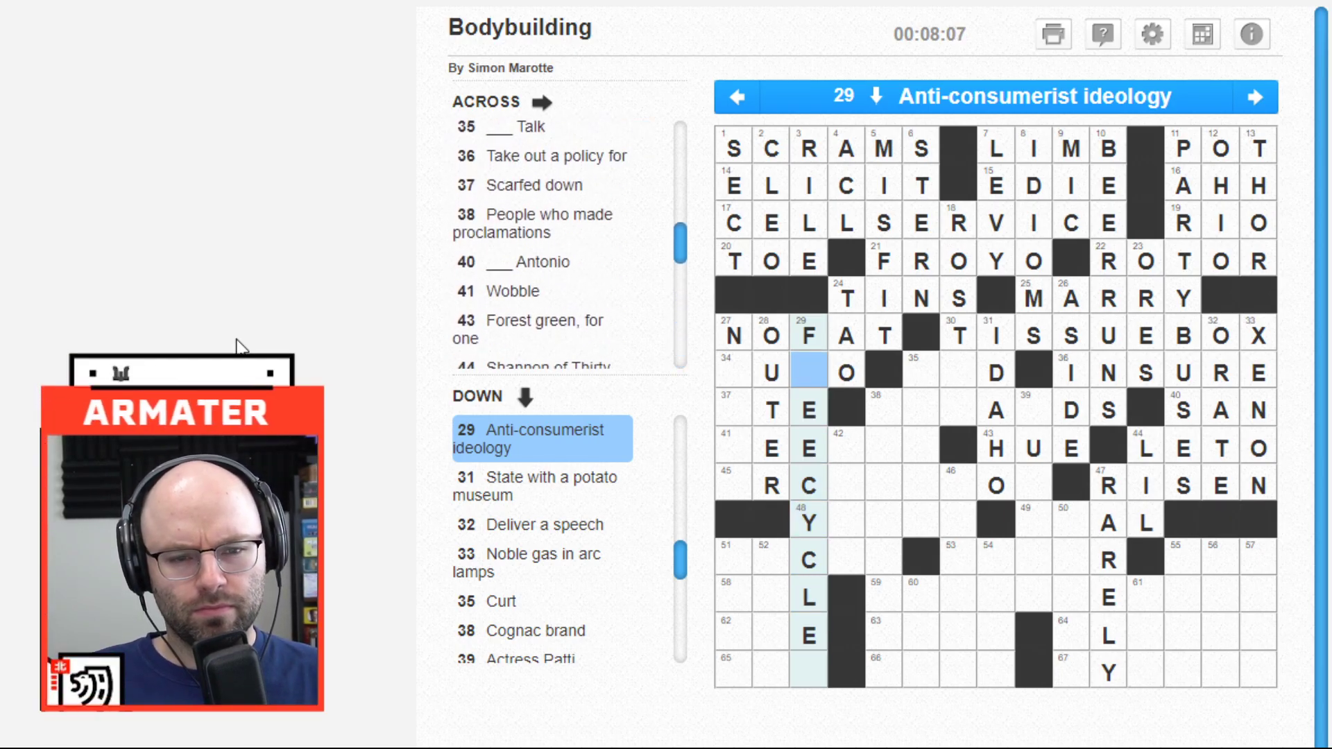
pyautogui.press('space')
pyautogui.press('space')
pyautogui.press('space')
pyautogui.press('space')
pyautogui.press('space')
pyautogui.press('space')
pyautogui.press('space')
pyautogui.press('BackSpace')
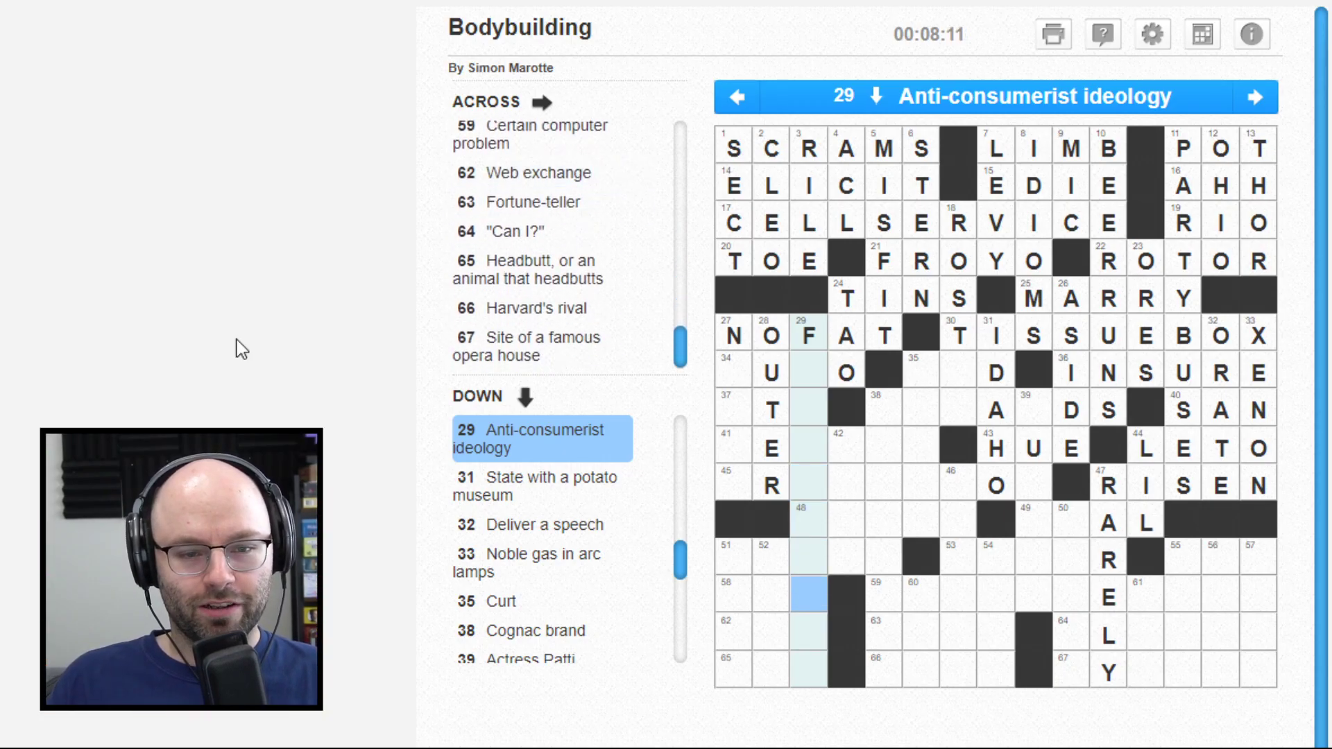
# Step: Fill 37 Across and the lower cells of 27 Down
pyautogui.press('Up')
pyautogui.press('Up')
pyautogui.press('Up')
pyautogui.press('Left')
pyautogui.press('Left')
pyautogui.press('Up')
pyautogui.press('Up')
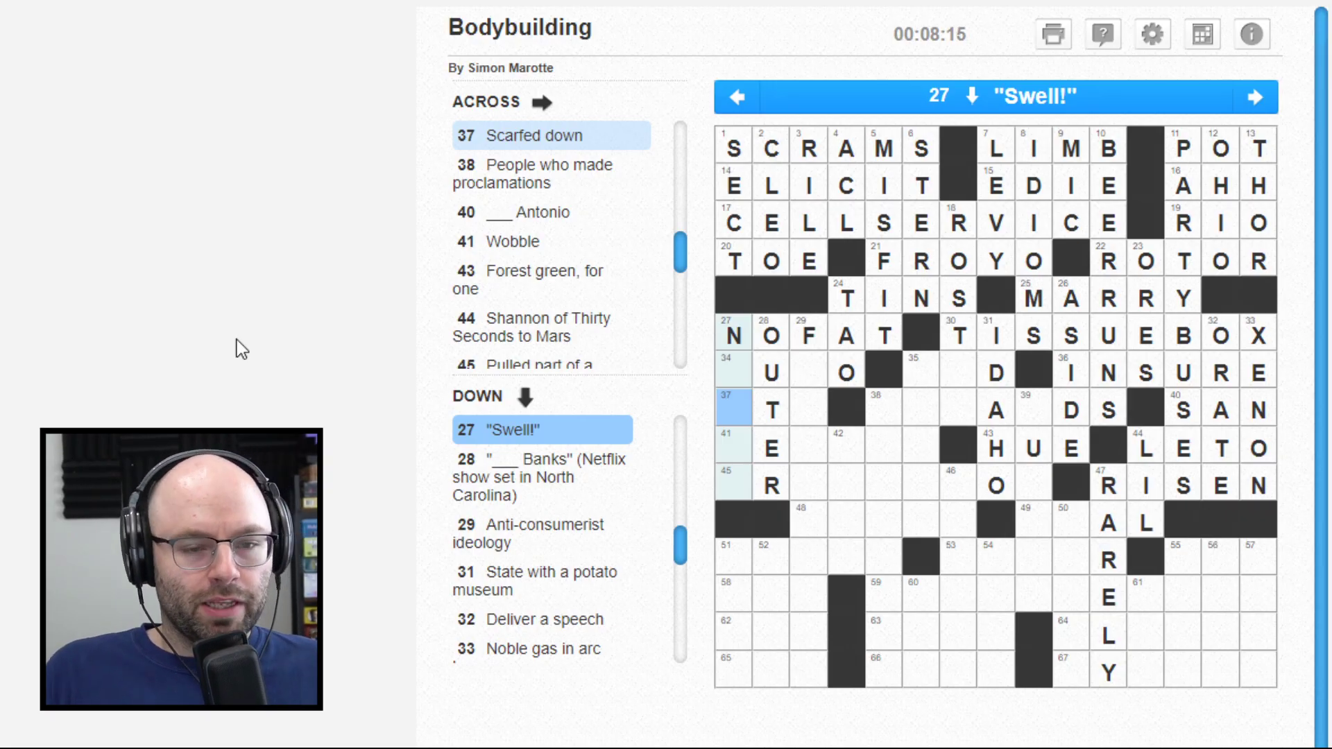
pyautogui.write('a')
pyautogui.press('Up')
pyautogui.press('Right')
pyautogui.press('Right')
pyautogui.write('e')
pyautogui.press('Left')
pyautogui.press('Left')
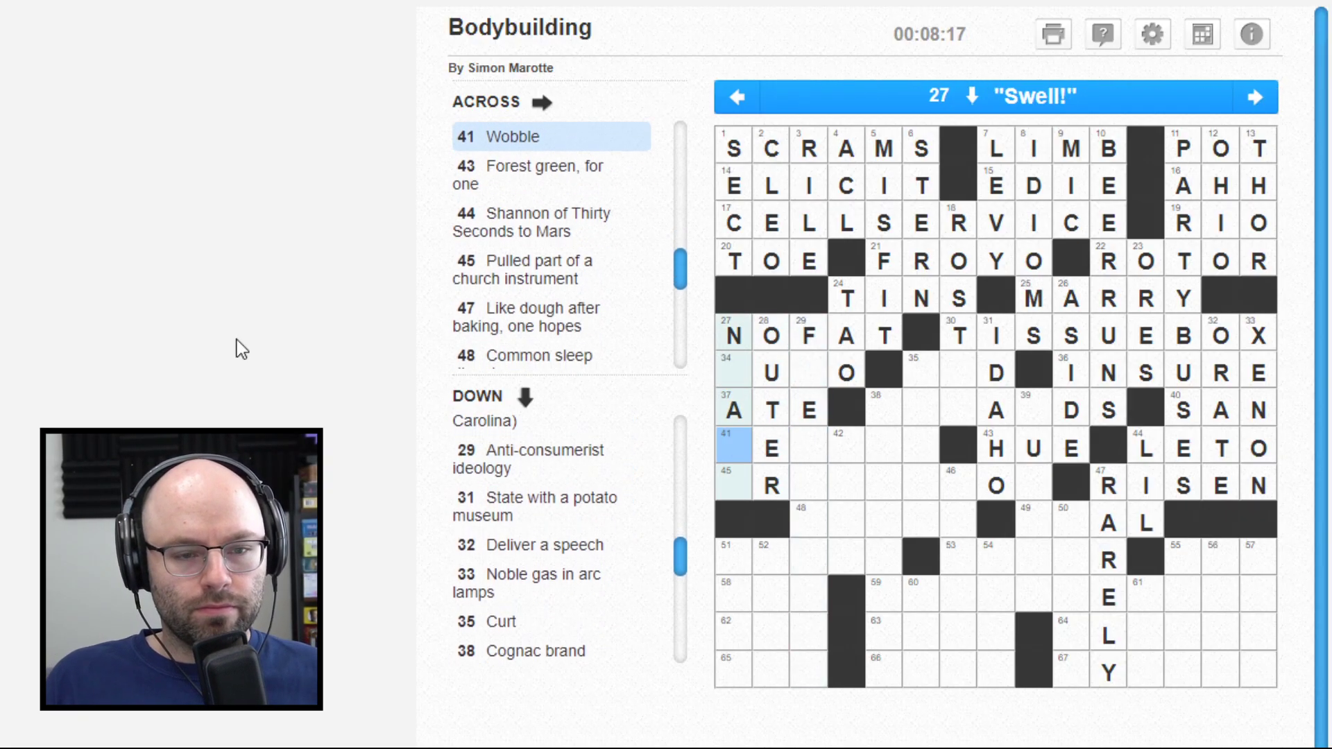
pyautogui.press('Up')
pyautogui.press('Up')
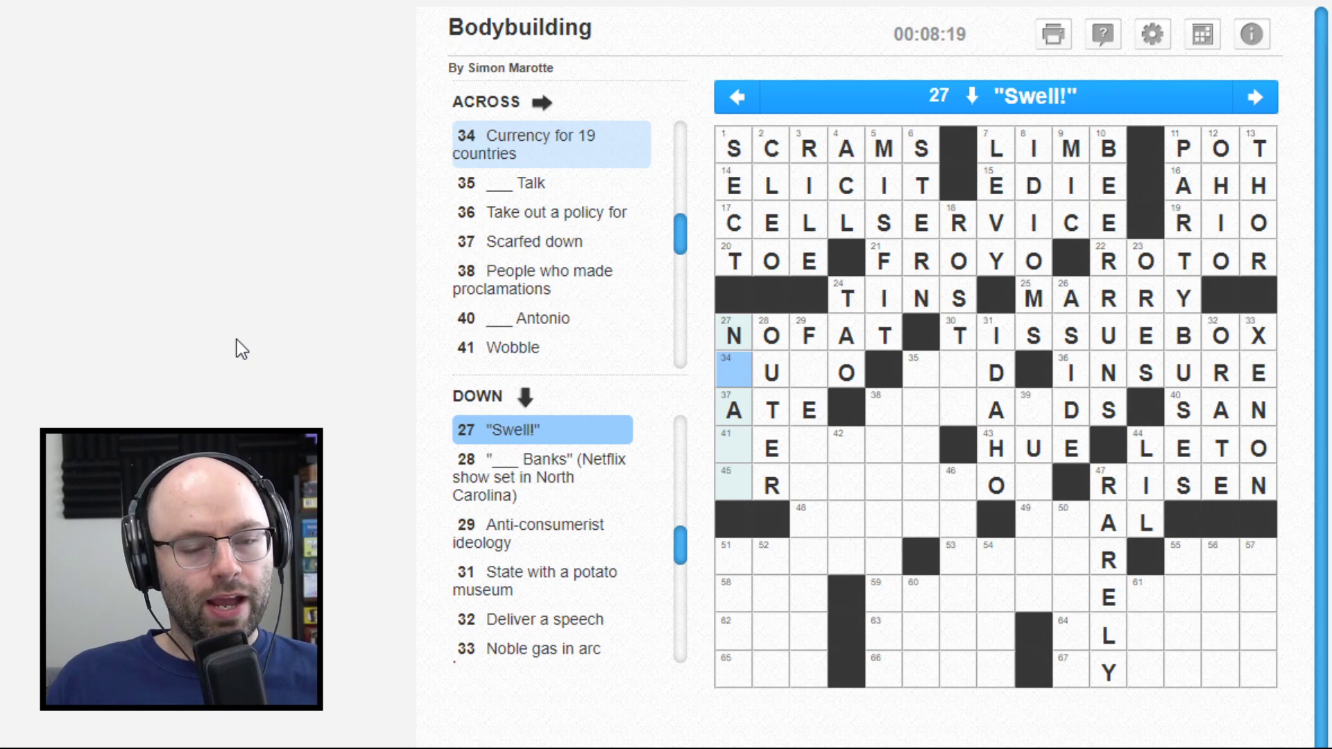
pyautogui.write('et')
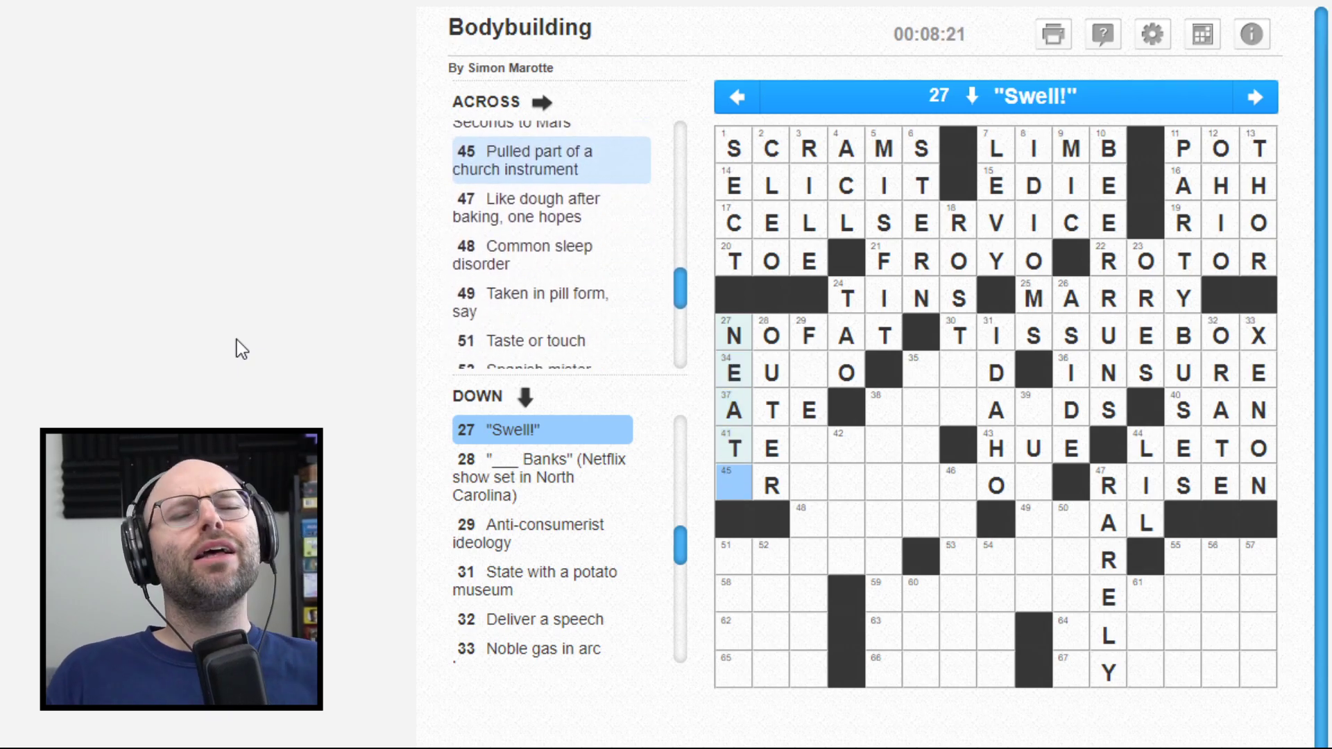
pyautogui.write('o')
# Step: Refill 29 Down so it begins FREE
pyautogui.press('Tab')
pyautogui.press('Down')
pyautogui.write('o')
pyautogui.press('Up')
pyautogui.write('r')
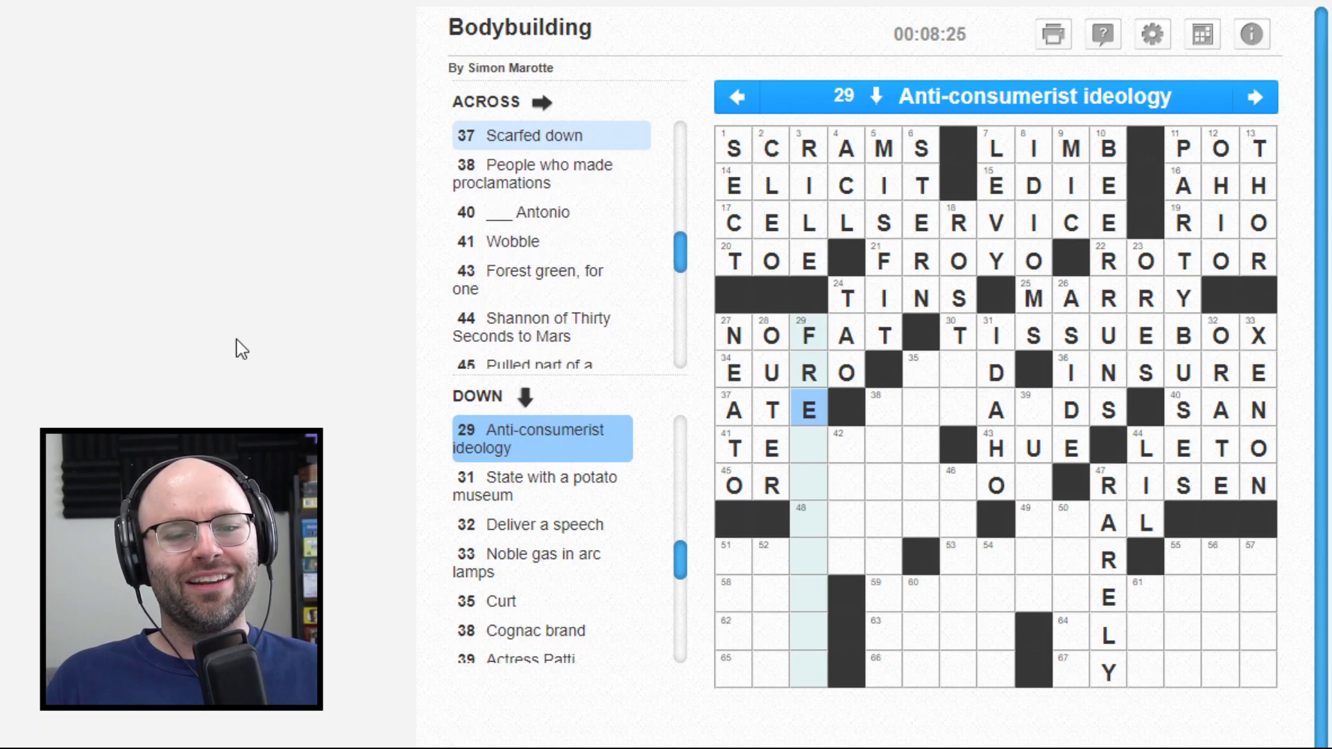
pyautogui.press('Down')
pyautogui.press('Left')
pyautogui.press('Left')
pyautogui.press('Right')
pyautogui.press('Right')
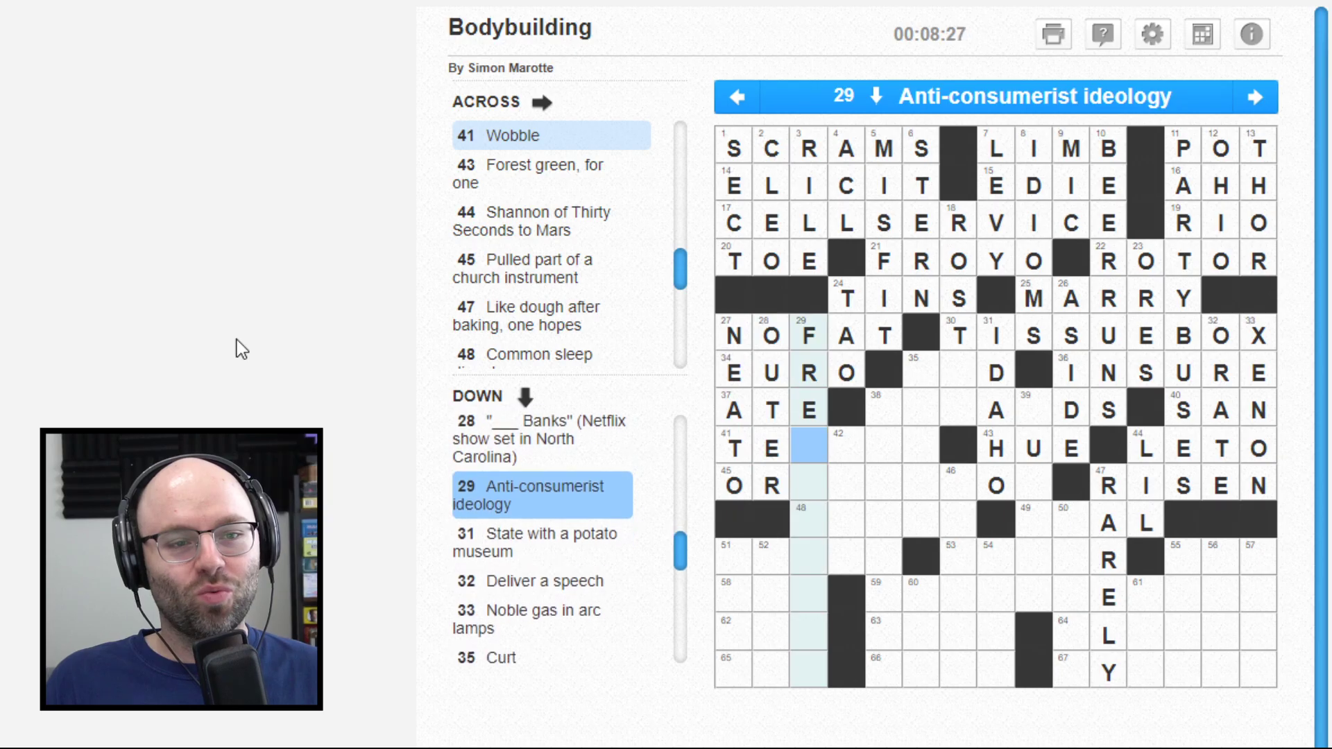
pyautogui.write('e')
# Step: Enter TEETER for 41 Across 'Wobble' and start filling 45 Across
pyautogui.press('Up')
pyautogui.press('Right')
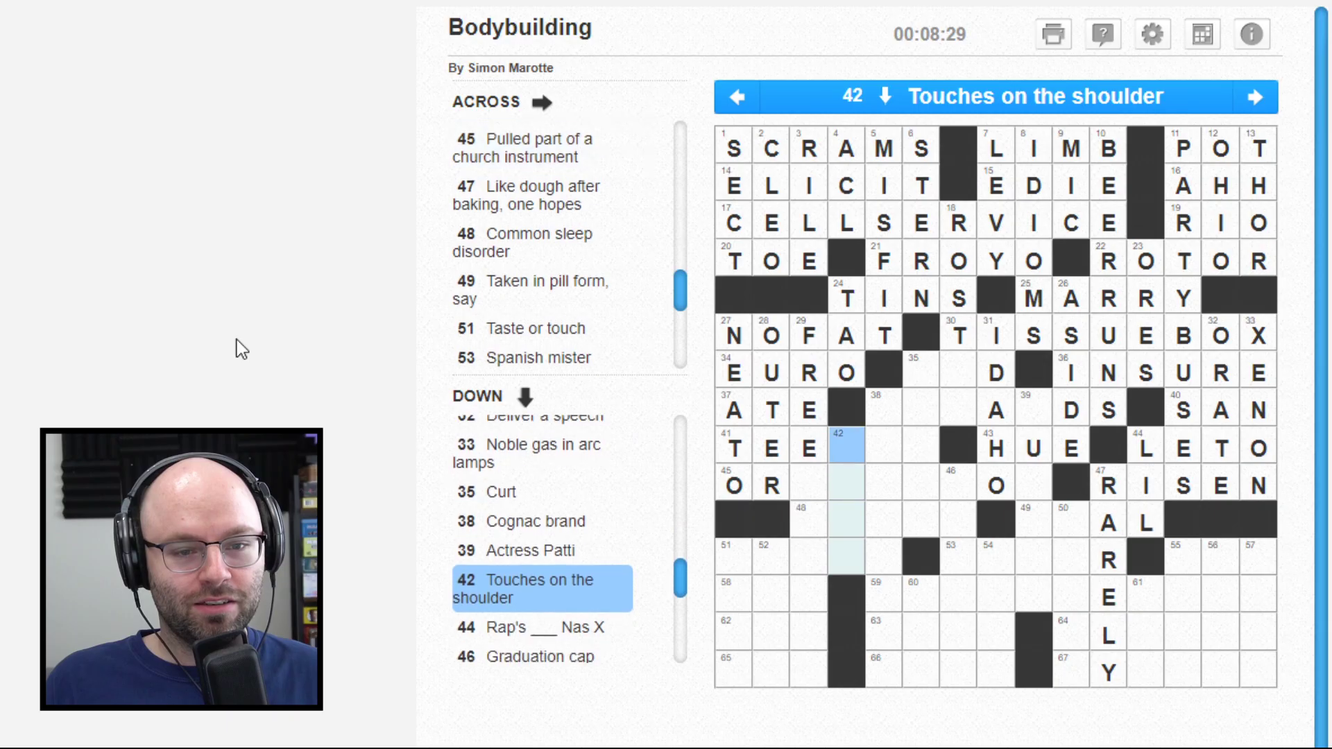
pyautogui.press('Right')
pyautogui.write('ter')
pyautogui.press('Left')
pyautogui.press('Left')
pyautogui.press('Left')
pyautogui.press('Left')
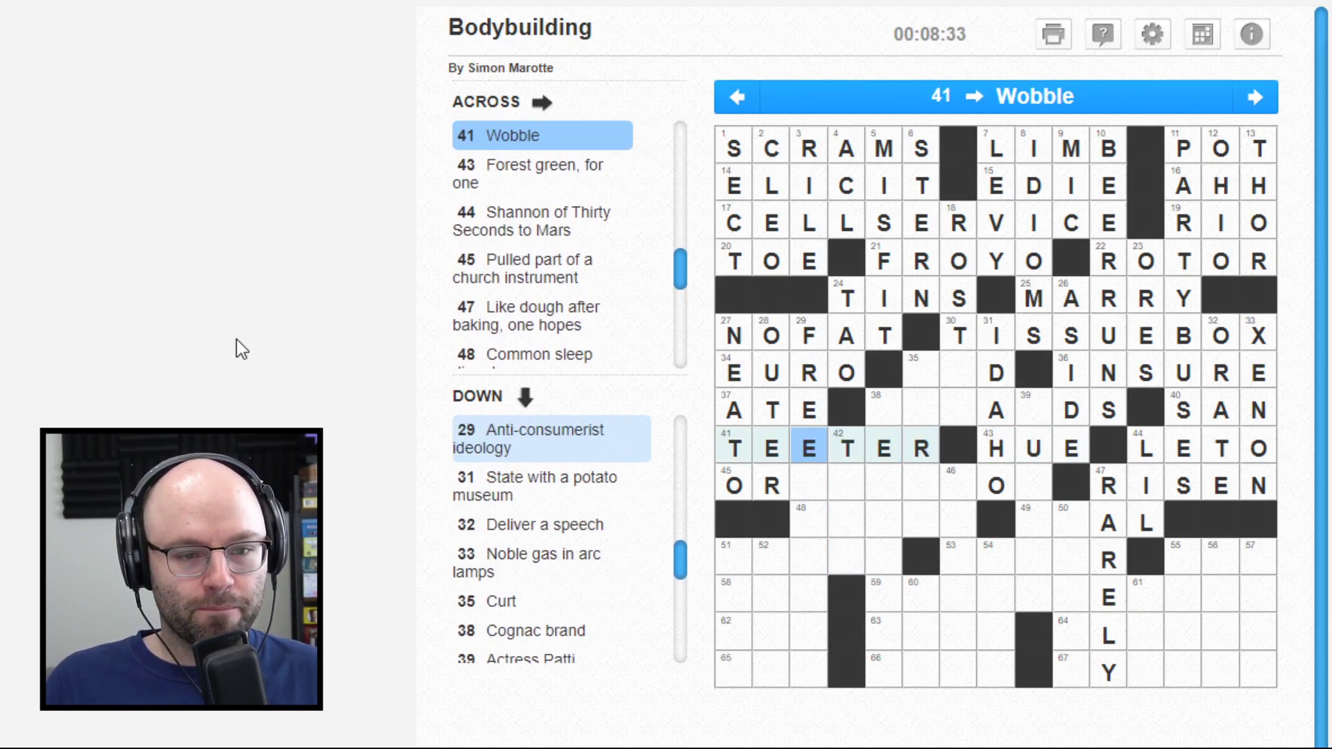
pyautogui.press('Down')
pyautogui.press('Left')
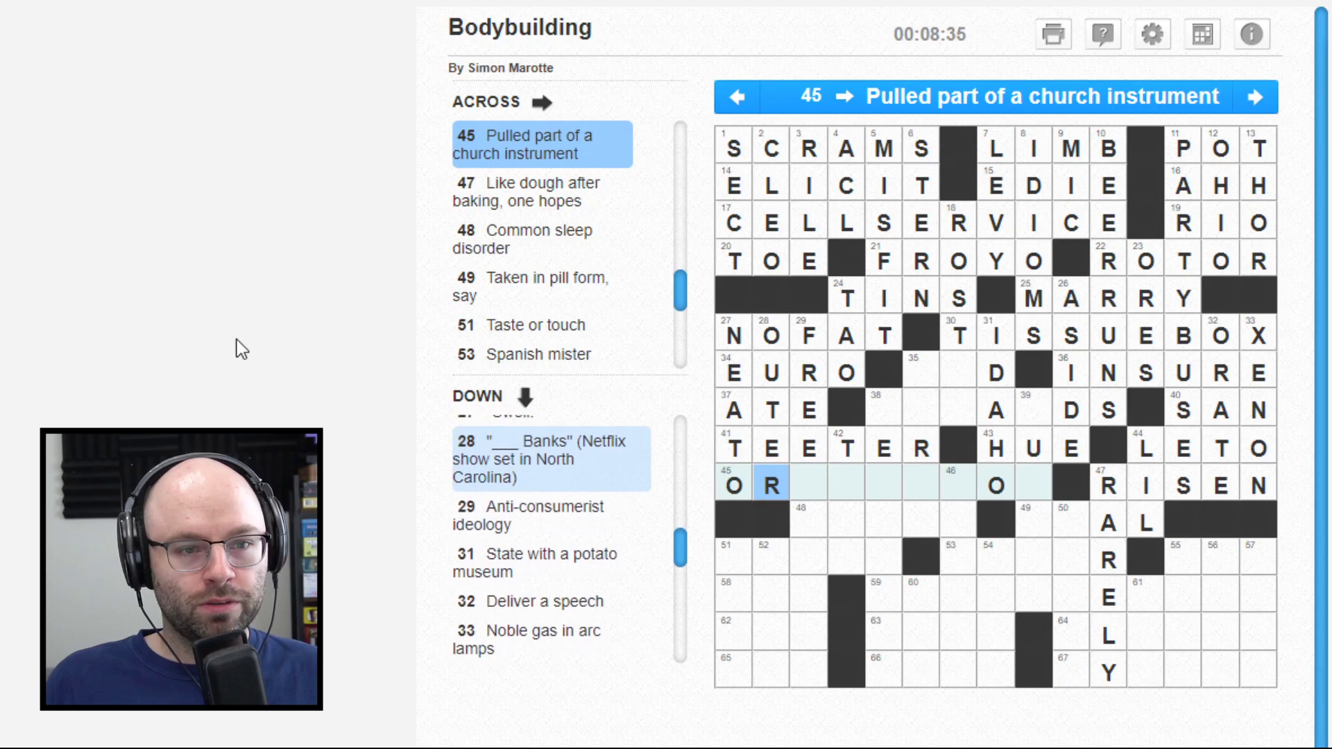
pyautogui.press('Right')
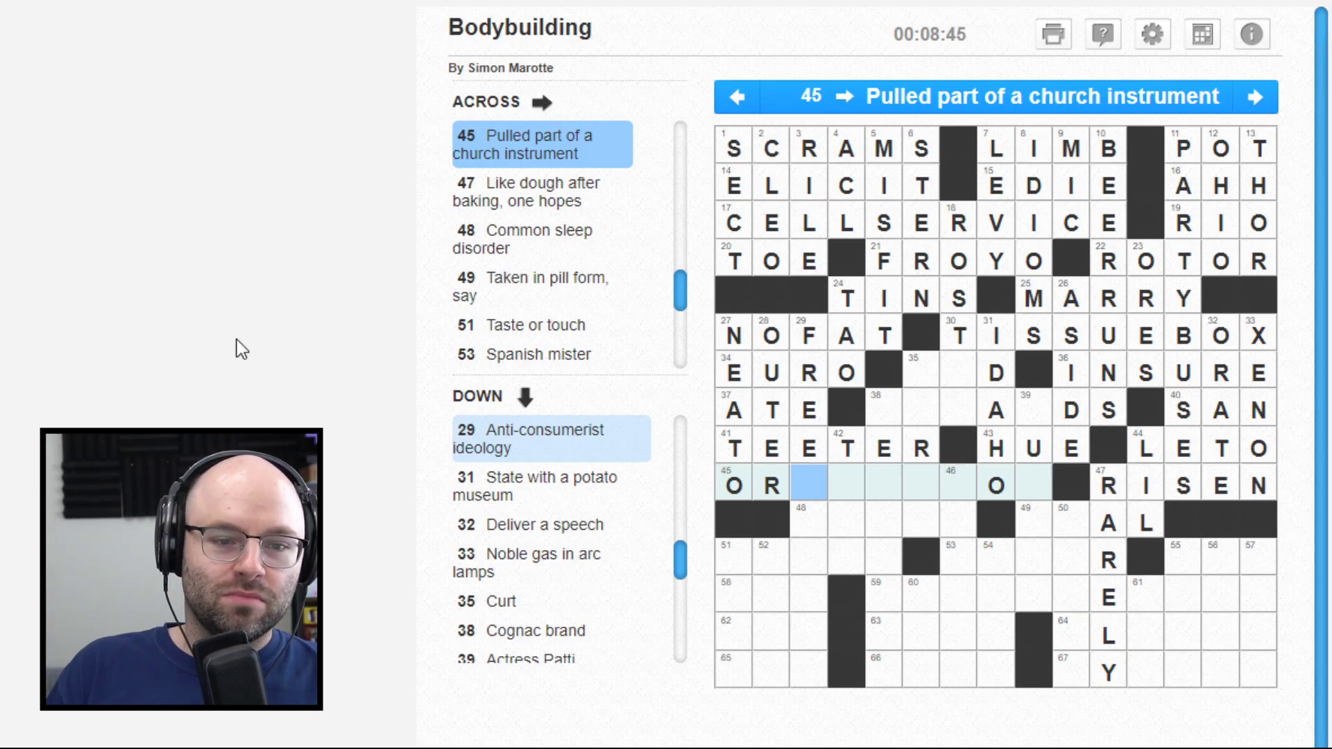
# Step: Type APS so 42 Down reads TAPS
pyautogui.press('Up')
pyautogui.press('Right')
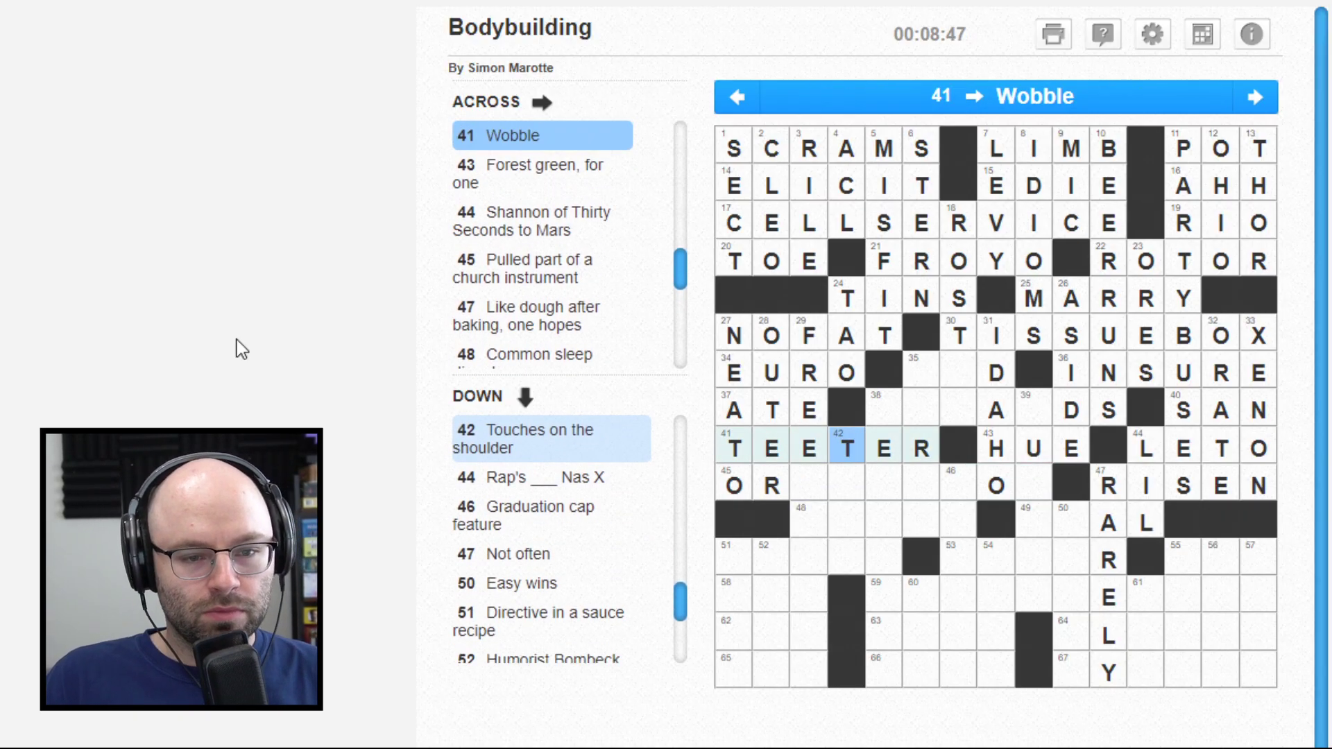
pyautogui.press('Down')
pyautogui.write('APS')
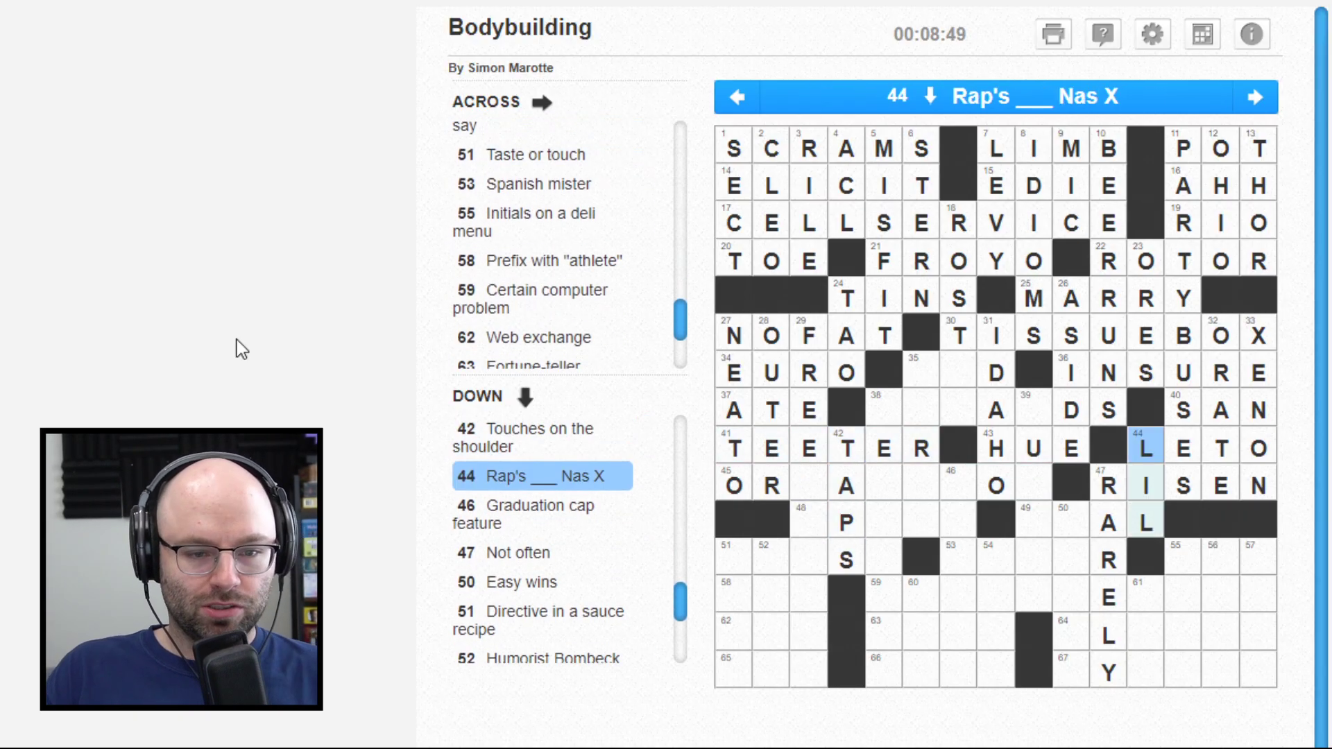
pyautogui.press('Left')
pyautogui.press('Left')
pyautogui.press('Left')
pyautogui.press('Left')
pyautogui.press('Left')
pyautogui.press('Left')
# Step: Add G and N to finish ORGAN in 45 Across
pyautogui.press('Down')
pyautogui.press('Left')
pyautogui.write('G')
pyautogui.press('Right')
pyautogui.press('Right')
pyautogui.press('Up')
pyautogui.write('N')
pyautogui.press('Left')
pyautogui.press('Left')
pyautogui.press('Up')
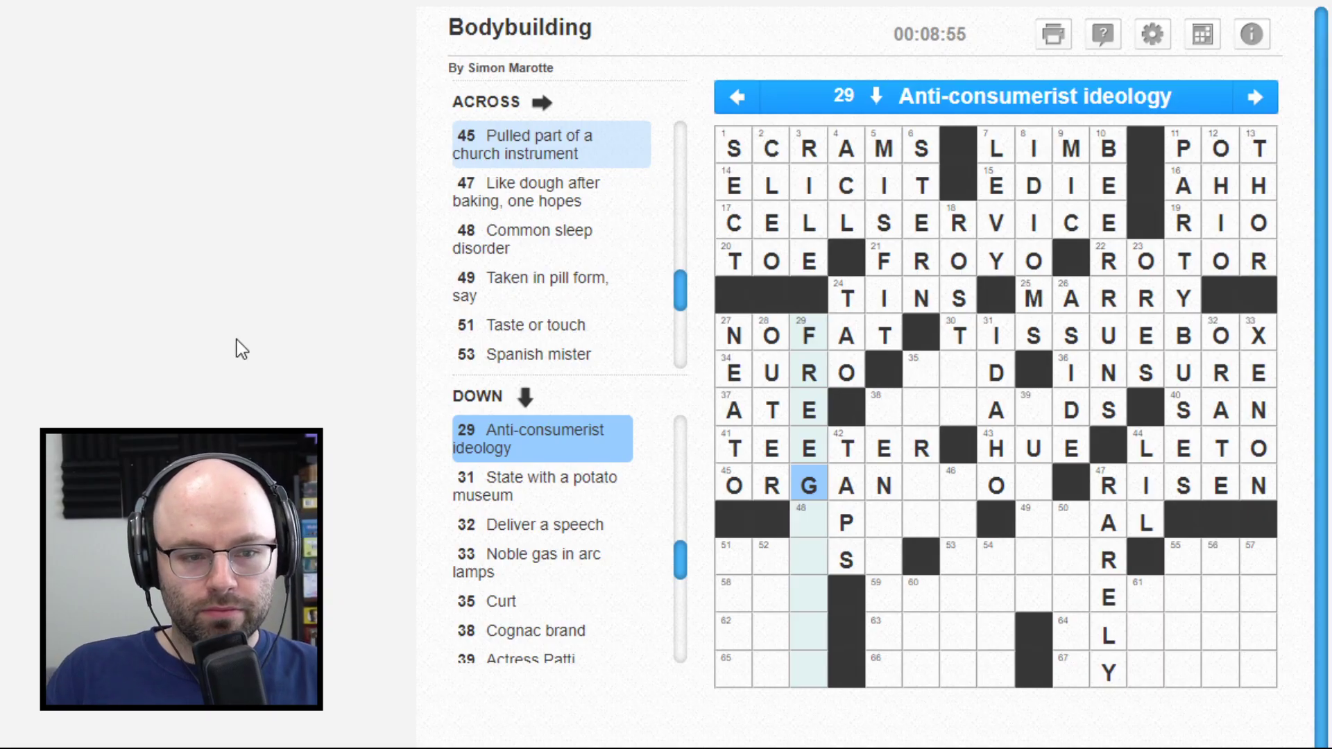
pyautogui.press('Down')
pyautogui.press('Up')
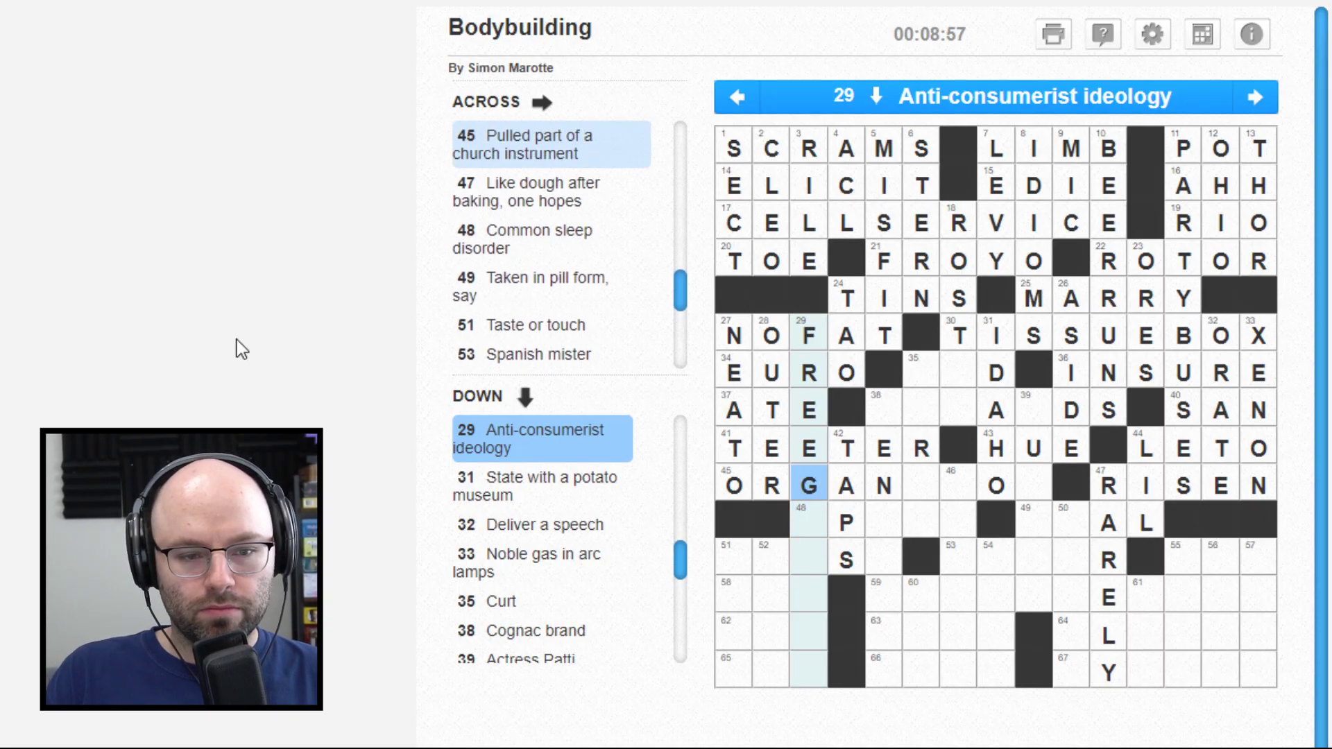
# Step: Enter HENNESSY down 38 Down
pyautogui.press('Right')
pyautogui.press('Right')
pyautogui.press('Up')
pyautogui.press('Up')
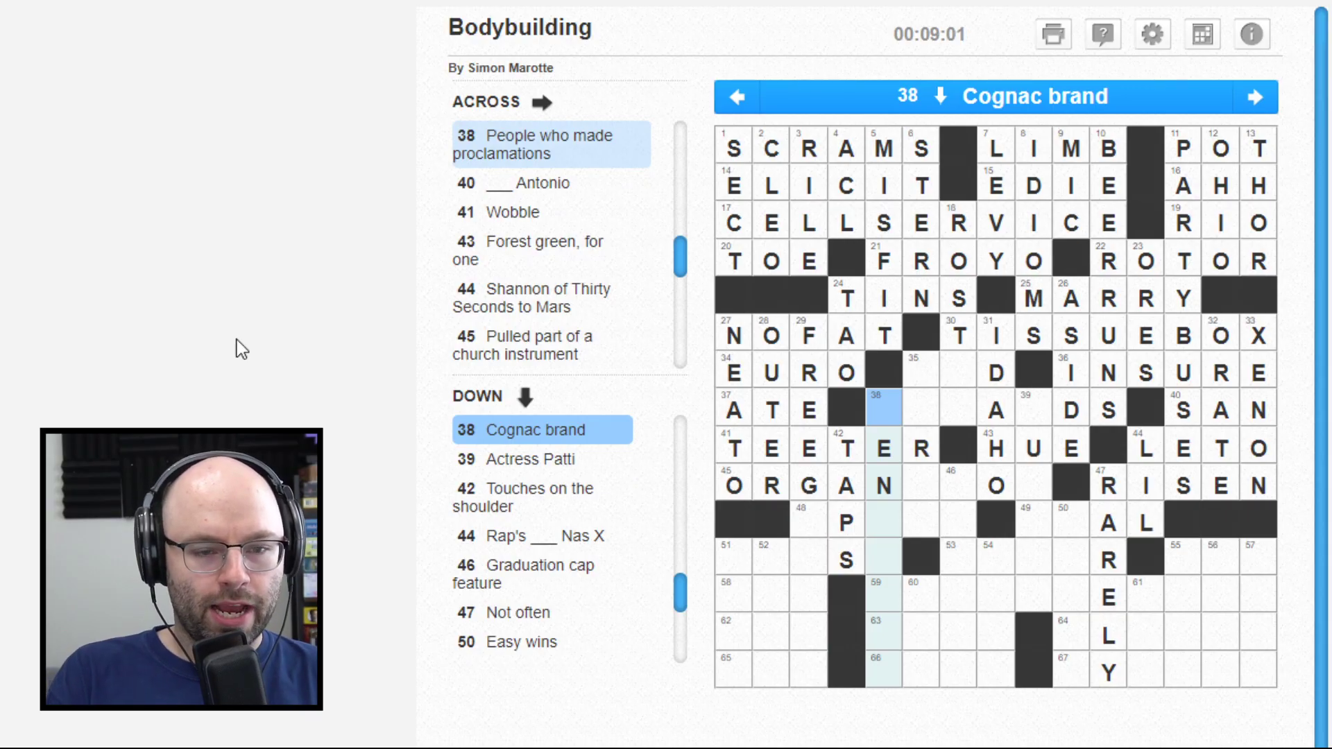
pyautogui.write('HENNESSY')
pyautogui.press('Left')
pyautogui.press('Left')
pyautogui.press('Left')
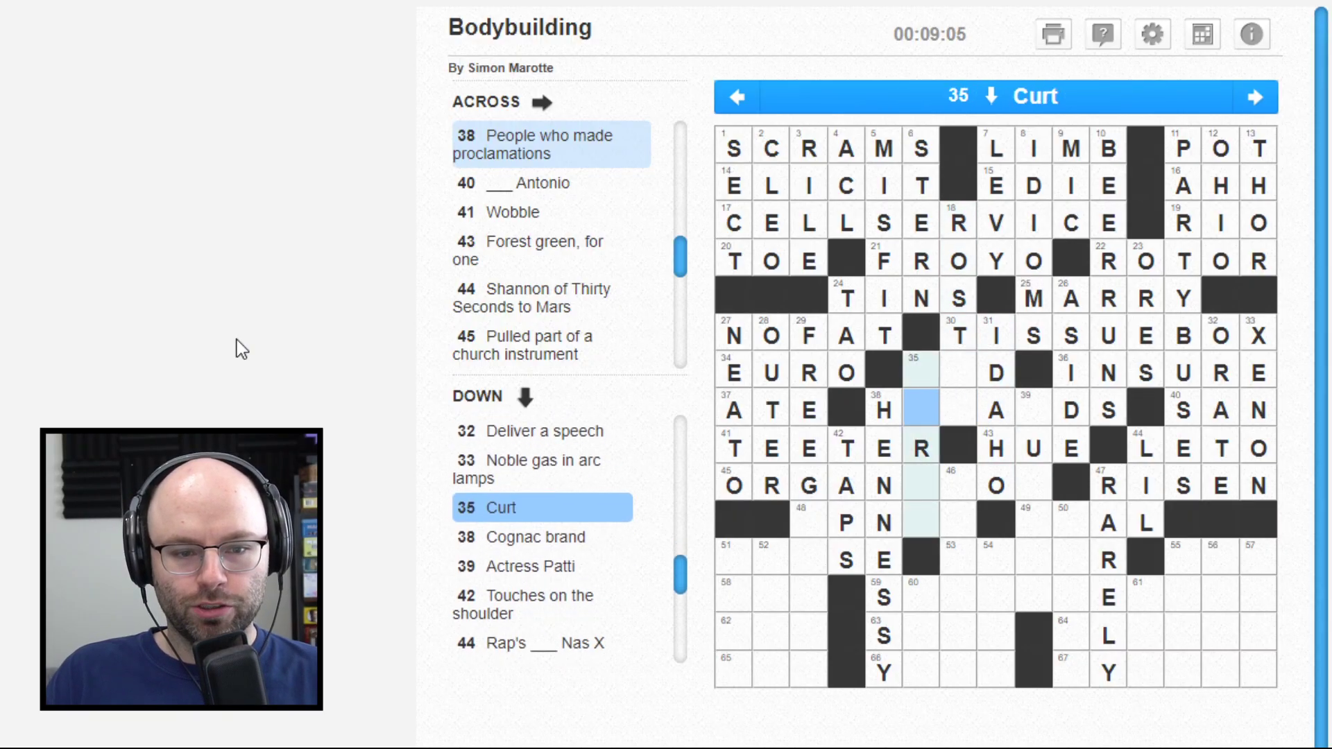
pyautogui.press('Left')
pyautogui.press('Left')
# Step: Fill in the A's to complete APNEA at 48 Across
pyautogui.press('Down')
pyautogui.press('Down')
pyautogui.press('Down')
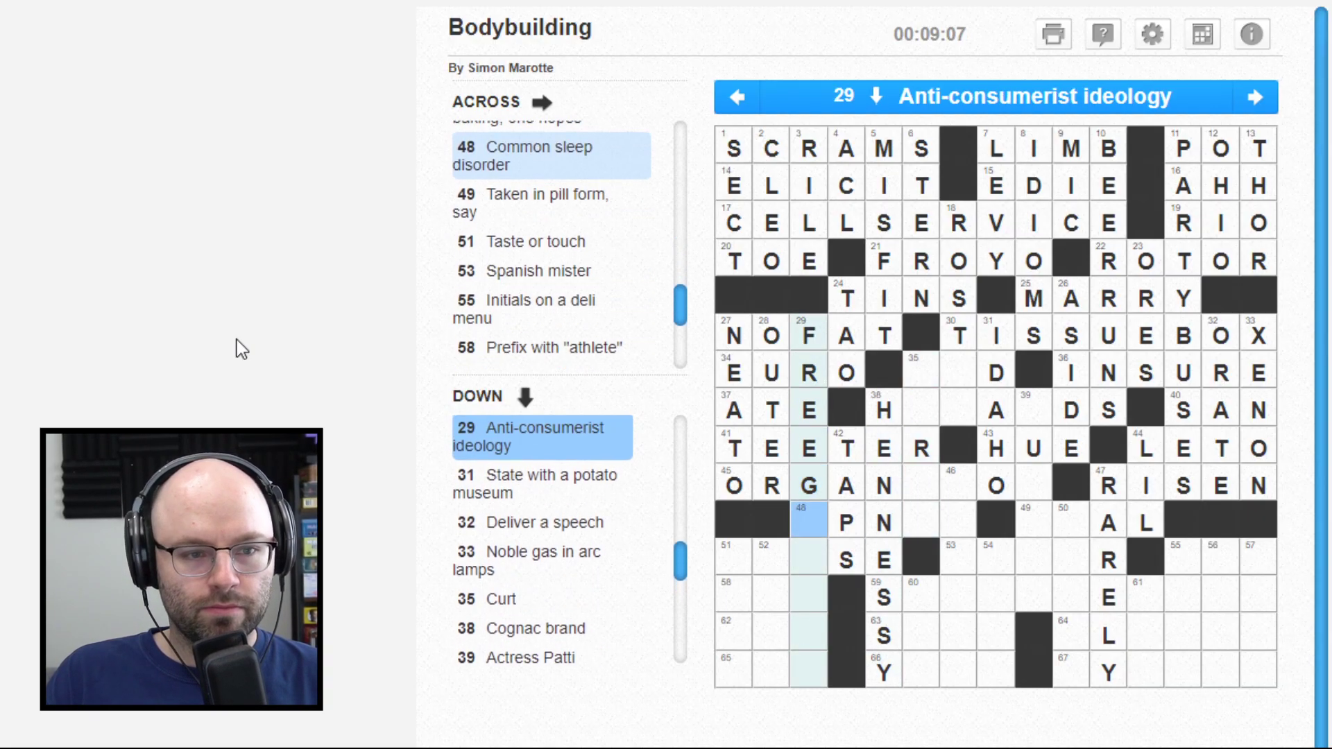
pyautogui.write('A')
pyautogui.press('Right')
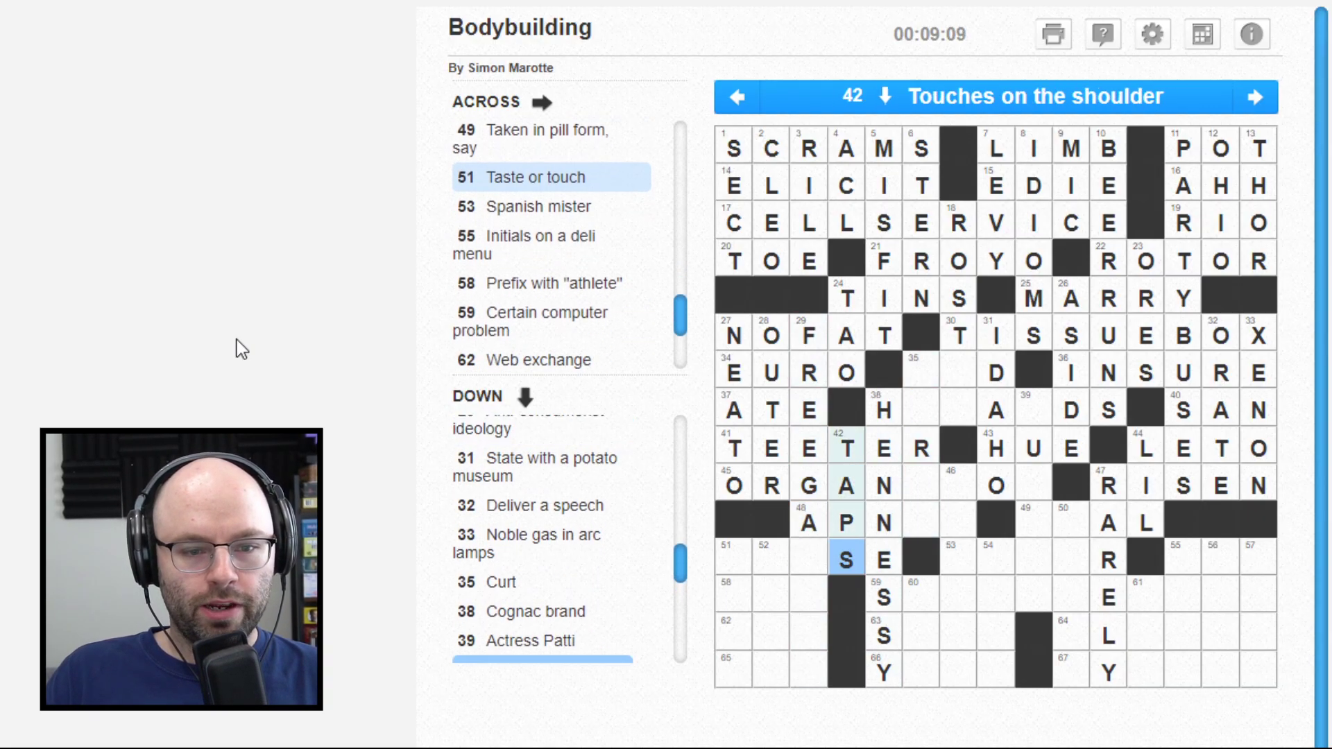
pyautogui.press('Right')
pyautogui.press('Right')
pyautogui.press('Right')
pyautogui.press('Left')
pyautogui.write('E')
pyautogui.press('Up')
pyautogui.press('Up')
pyautogui.press('Up')
pyautogui.press('Down')
pyautogui.press('Down')
pyautogui.press('Right')
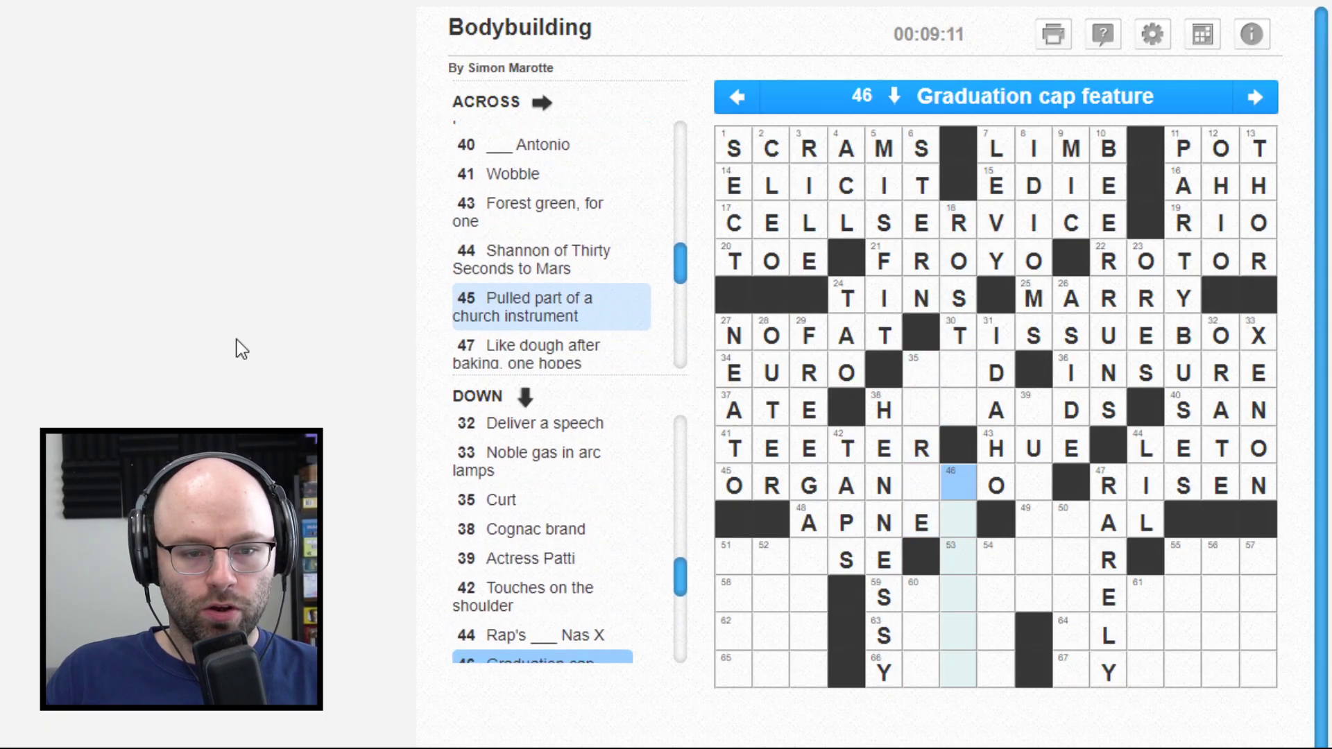
pyautogui.press('Down')
pyautogui.write('A')
# Step: Check the letters of 29 Down, which now reads FREEGA
pyautogui.press('Left')
pyautogui.press('Left')
pyautogui.press('Left')
pyautogui.press('Up')
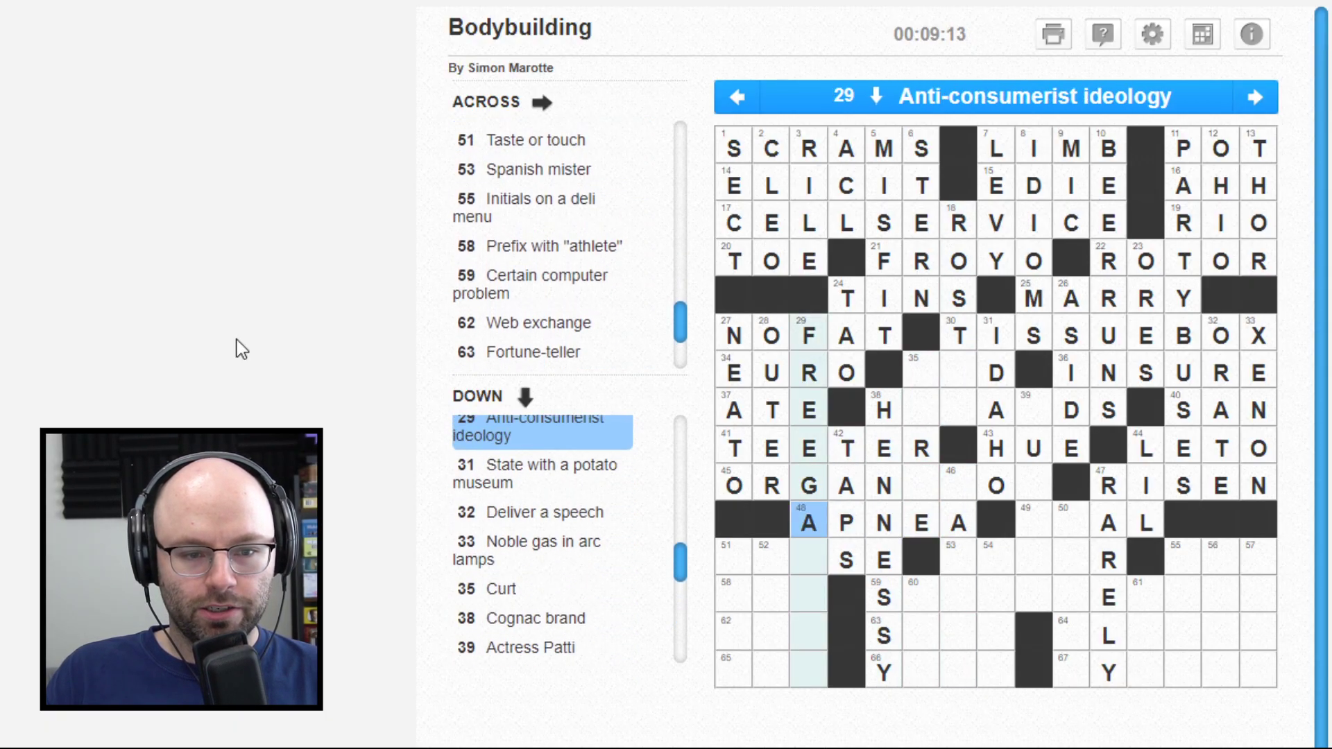
pyautogui.press('Up')
pyautogui.press('Down')
pyautogui.press('Down')
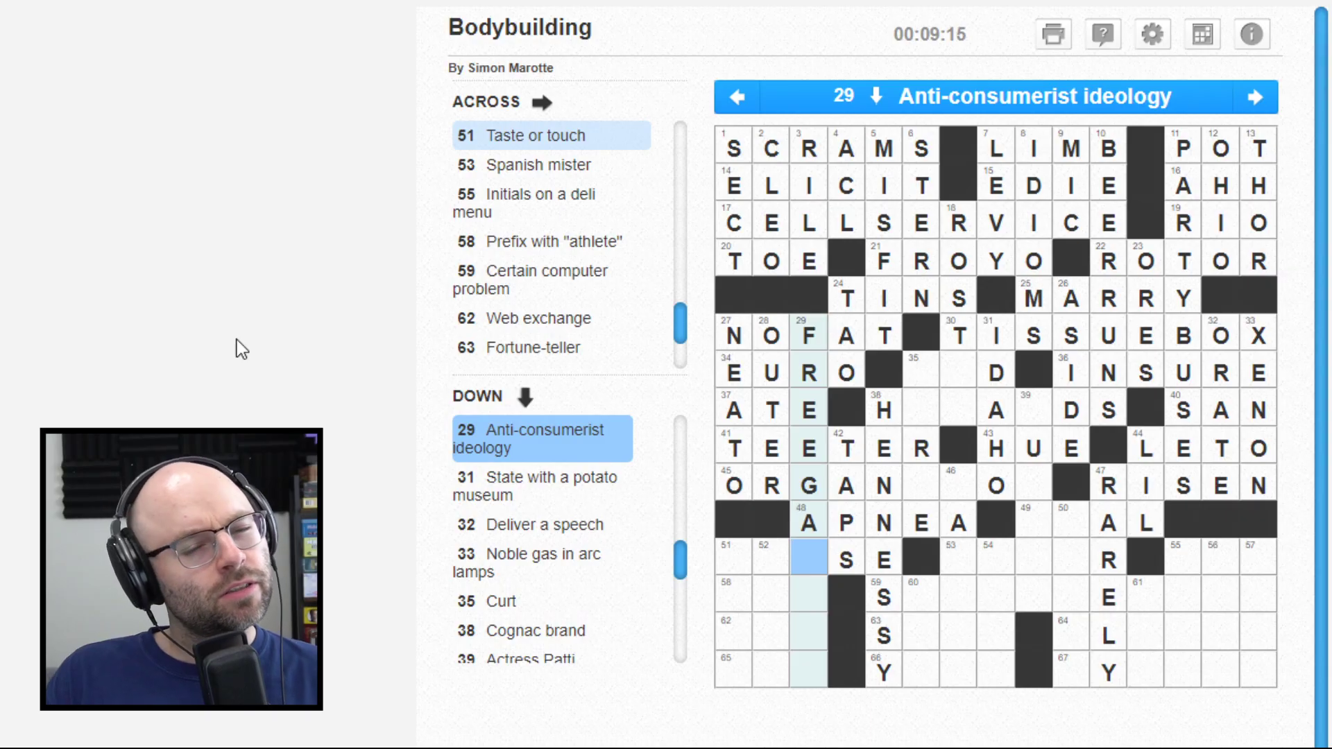
pyautogui.press('Up')
pyautogui.press('Down')
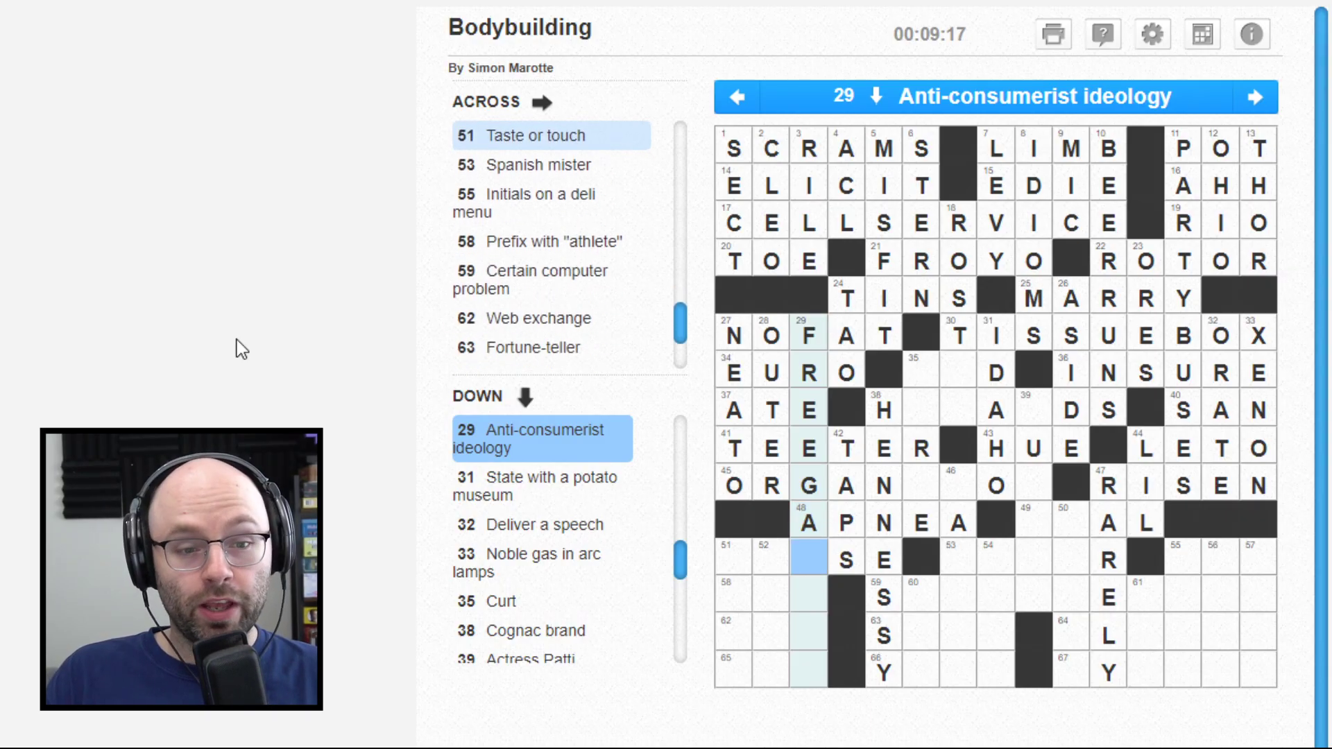
pyautogui.press('Left')
pyautogui.press('Left')
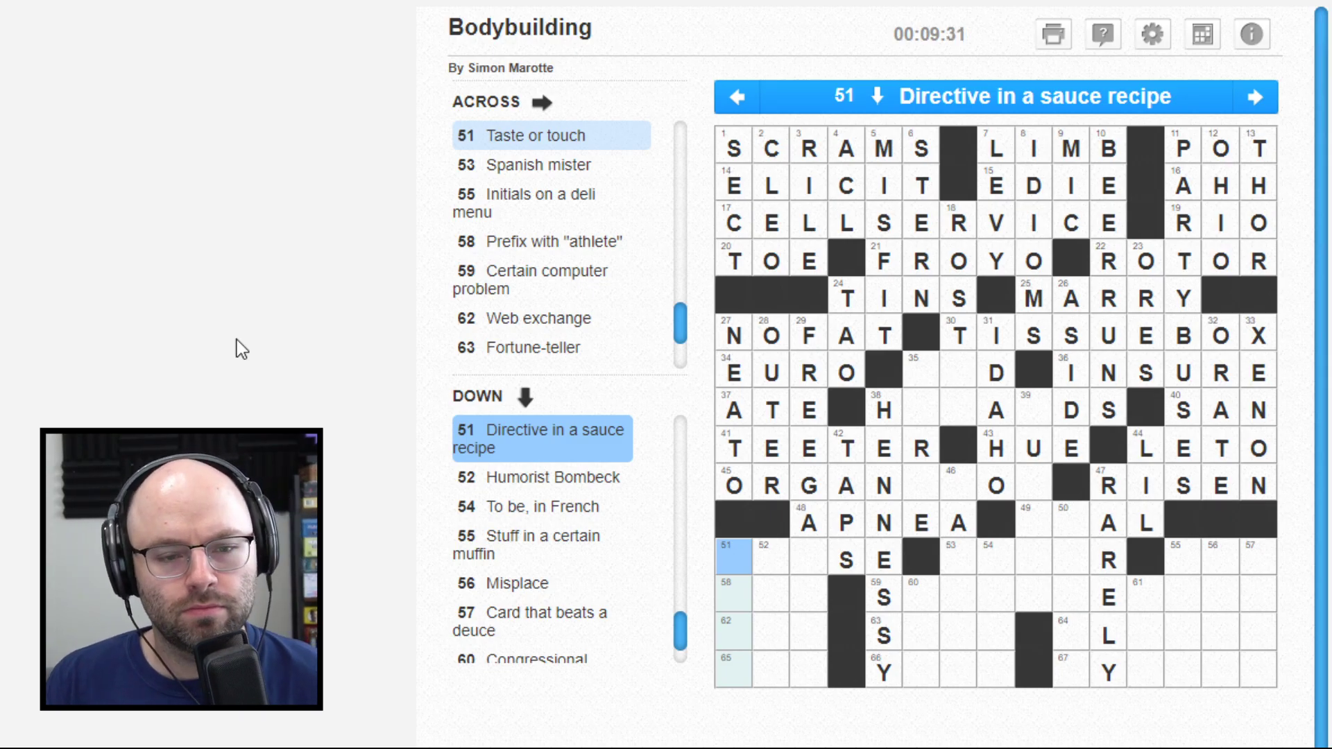
# Step: Type PRO into 58 Across
pyautogui.press('Down')
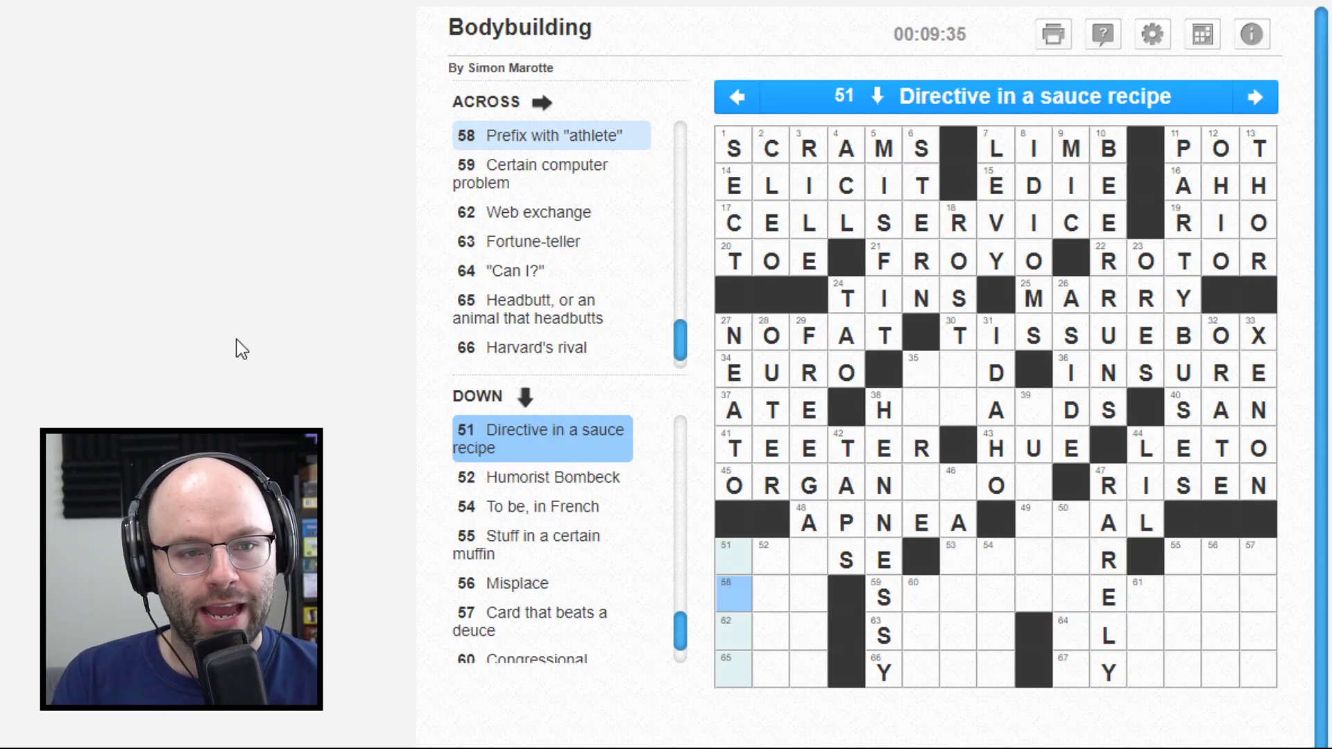
pyautogui.press('Right')
pyautogui.write('PRO')
pyautogui.press('Tab')
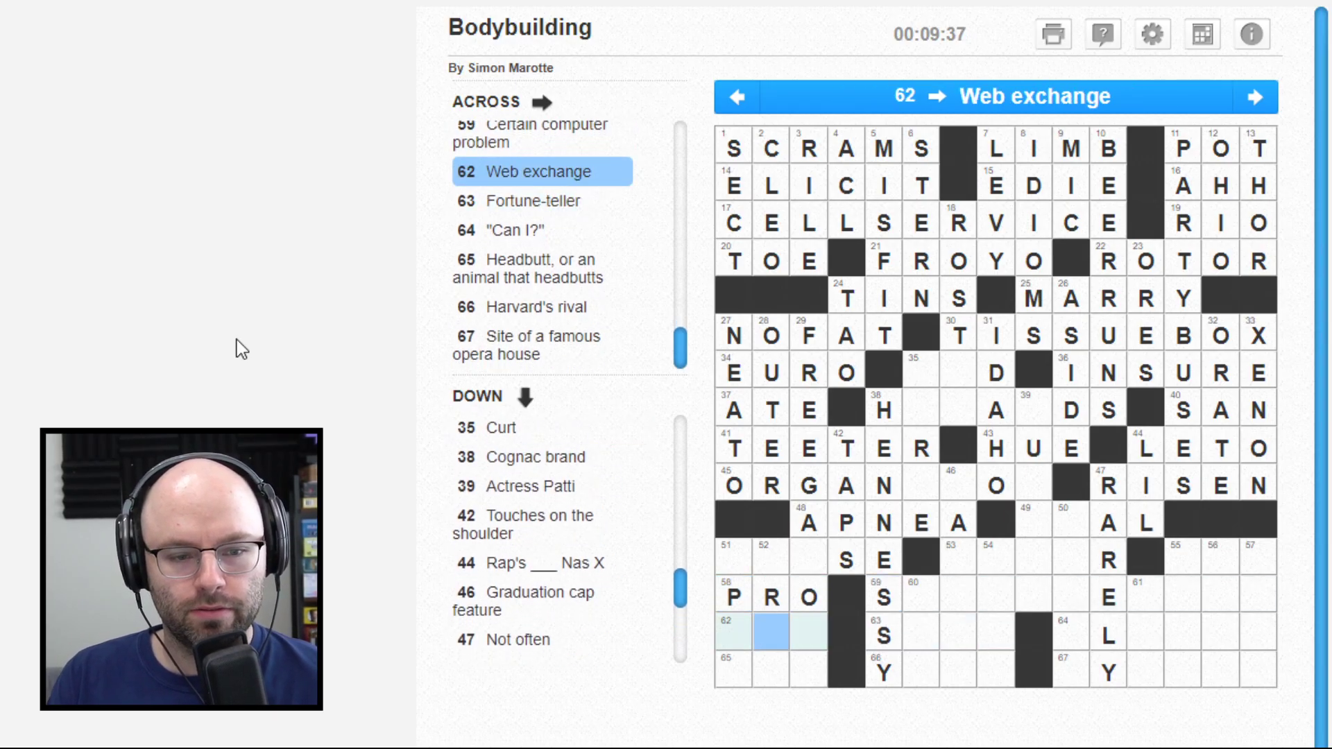
pyautogui.press('Left')
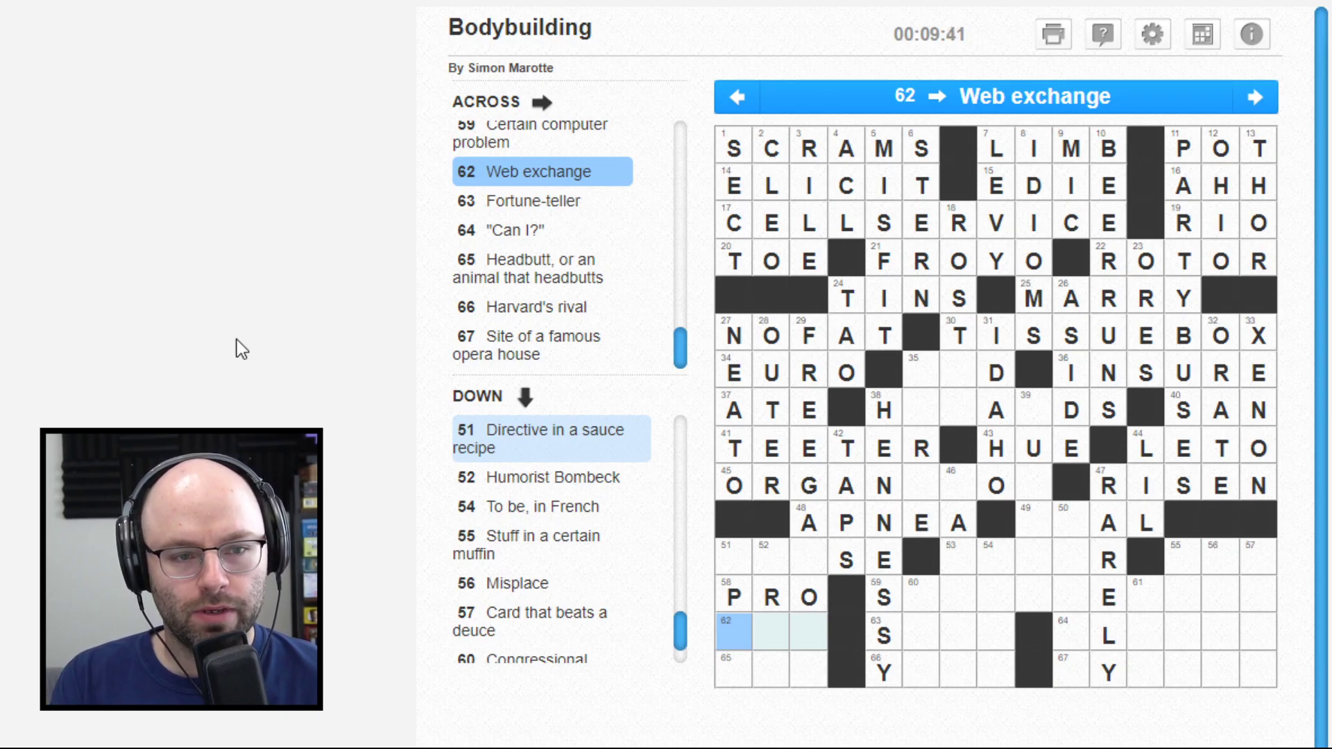
# Step: Enter STIR down 51 Down
pyautogui.press('Up')
pyautogui.press('Up')
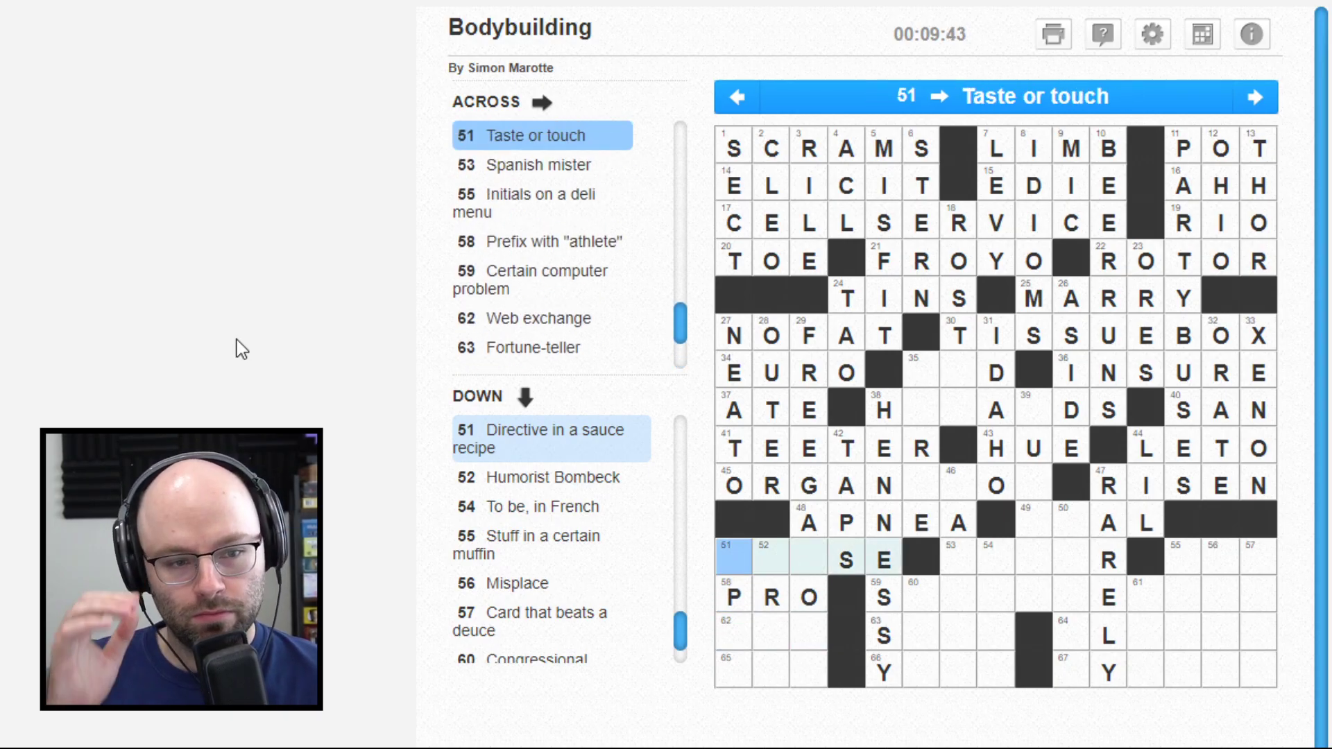
pyautogui.press('space')
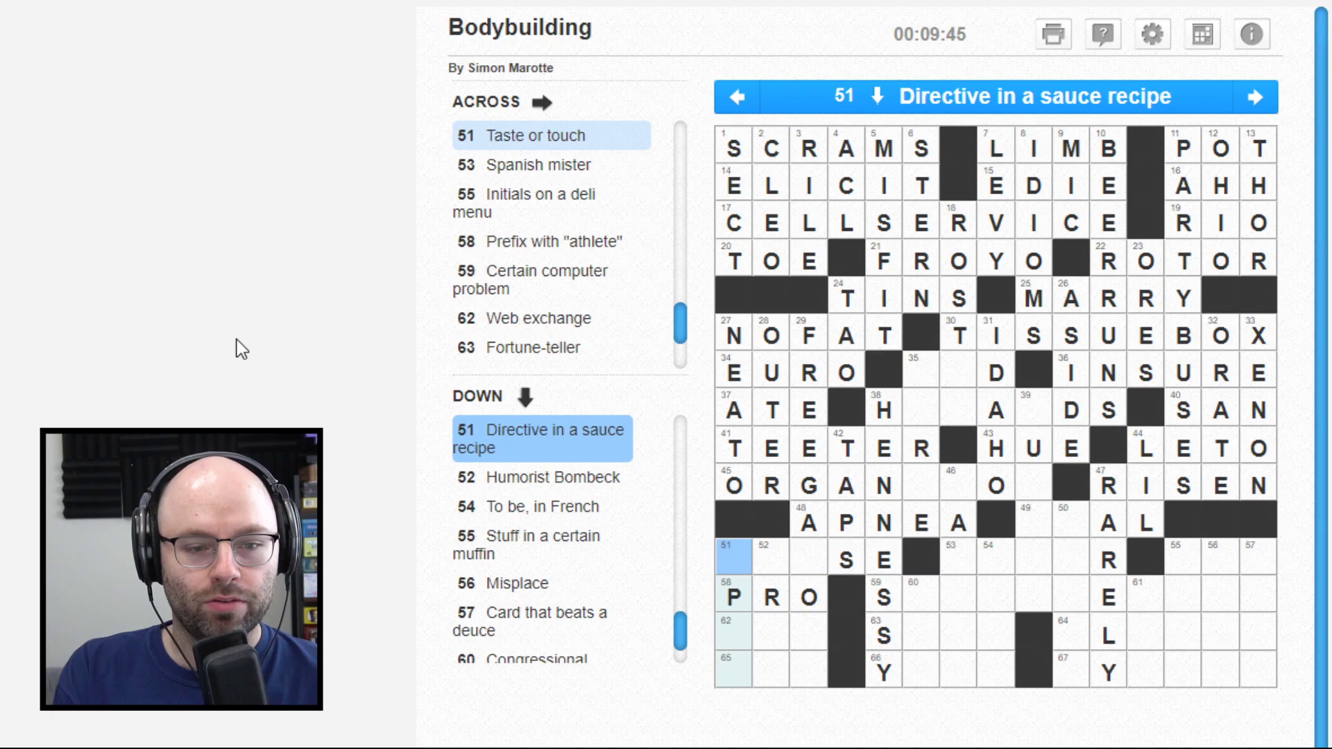
pyautogui.write('ST')
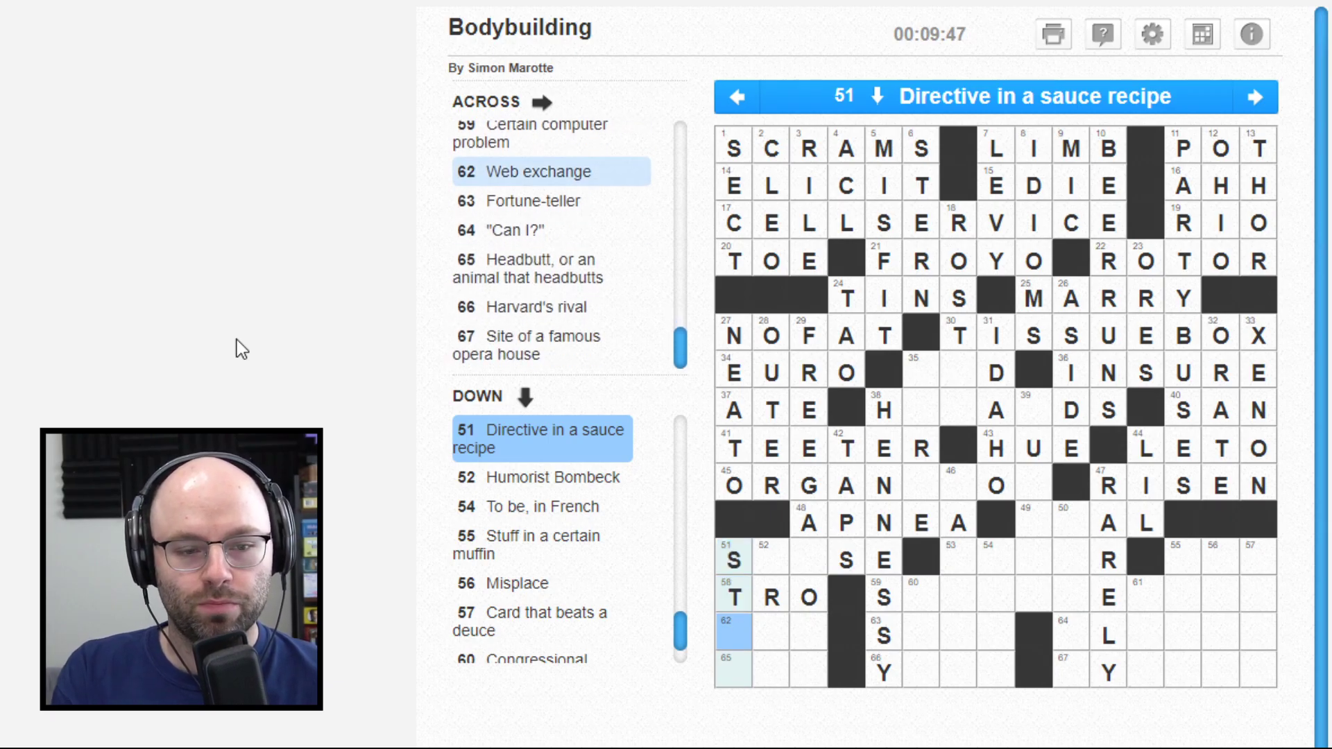
pyautogui.write('IR')
pyautogui.press('Down')
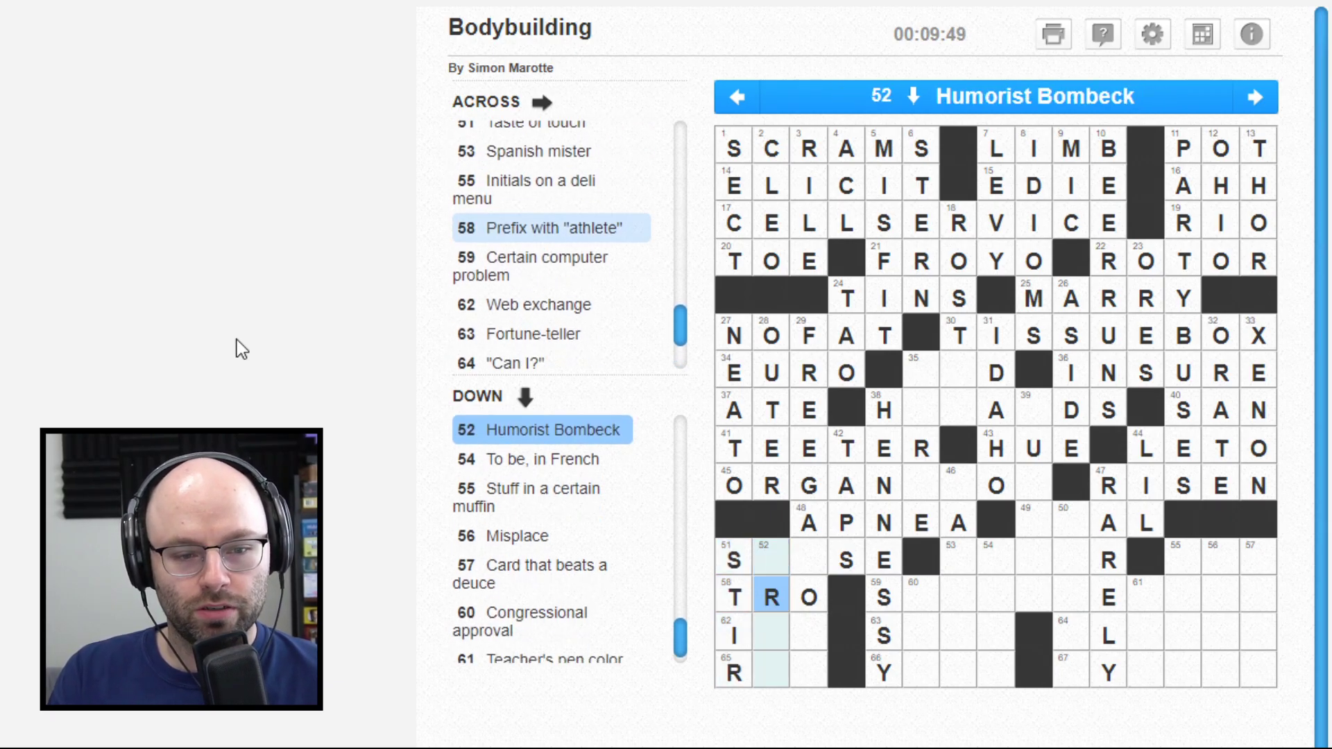
pyautogui.press('Down')
pyautogui.write('I')
# Step: Change row 58's O to I so it reads TRI, and delete the stray I
pyautogui.press('Up')
pyautogui.press('Up')
pyautogui.press('Right')
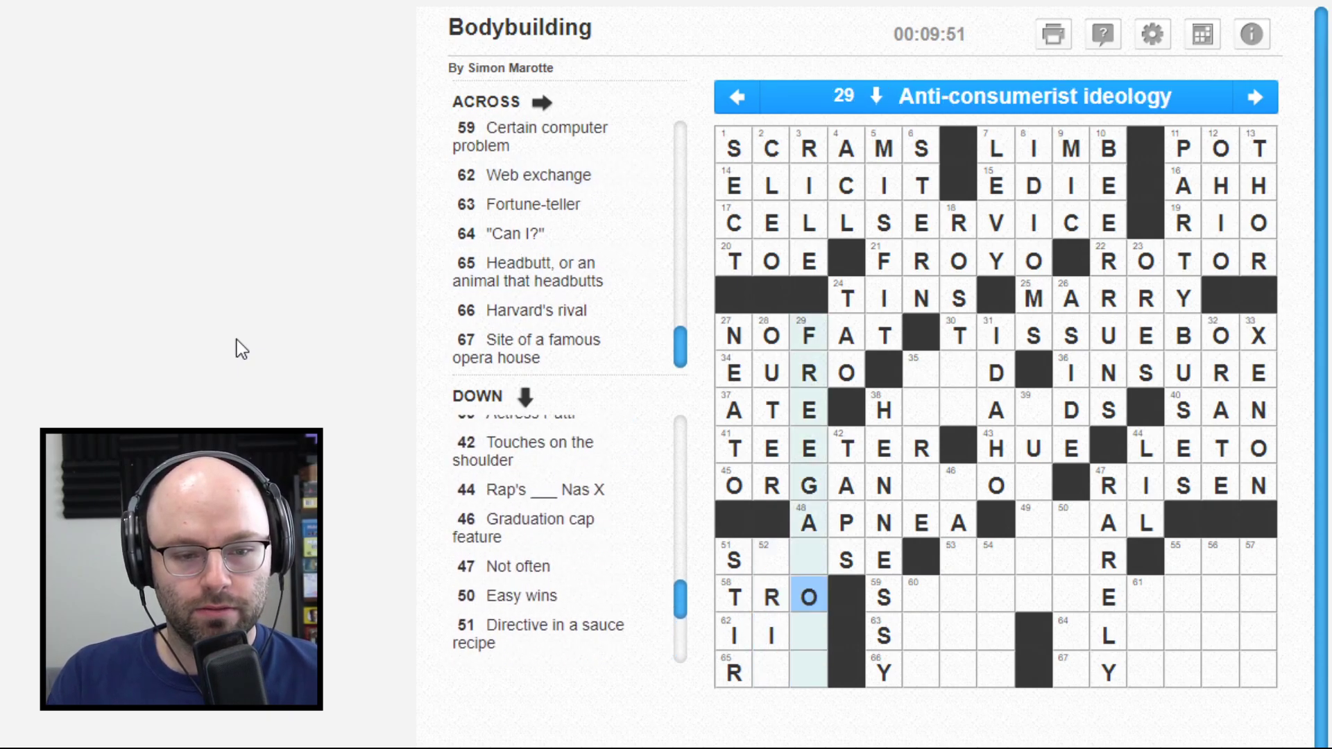
pyautogui.write('I')
pyautogui.press('Down')
pyautogui.press('Left')
pyautogui.press('BackSpace')
# Step: Type A so the bottom row begins RA
pyautogui.press('Up')
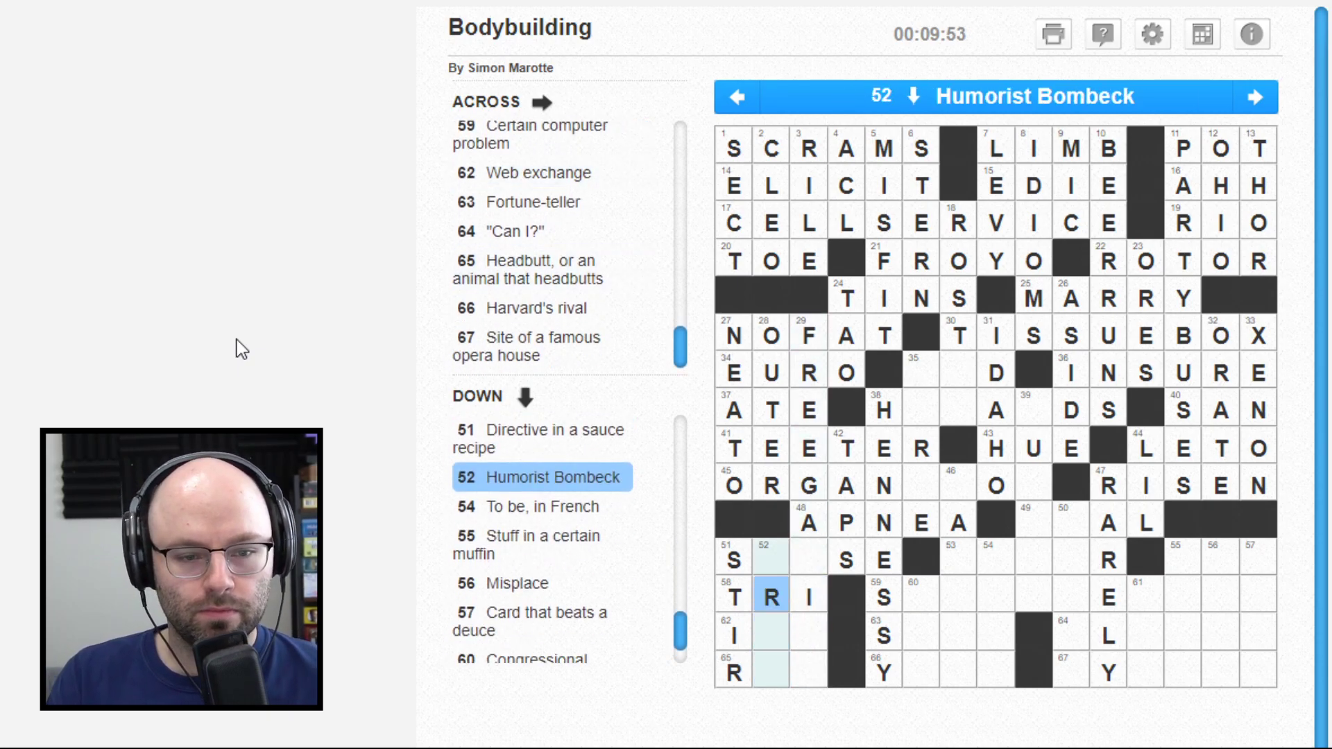
pyautogui.press('Up')
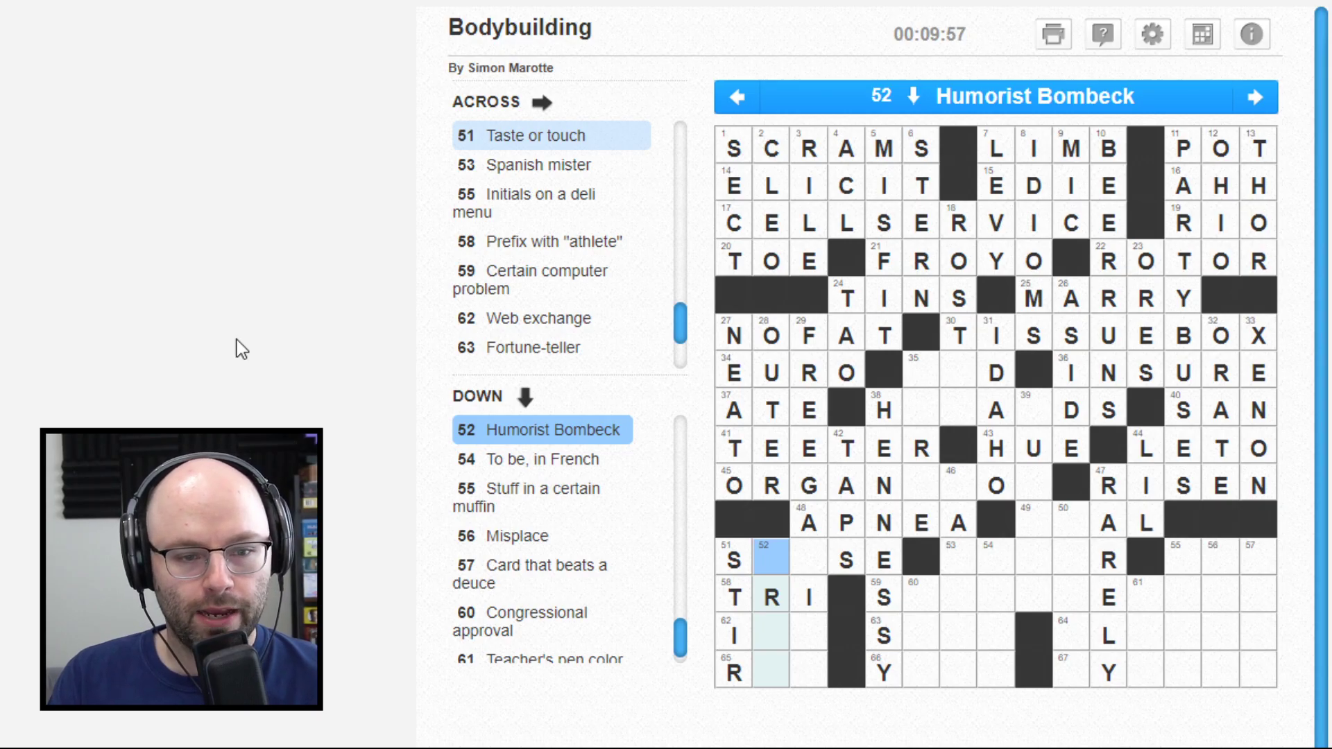
pyautogui.press('Down')
pyautogui.press('Down')
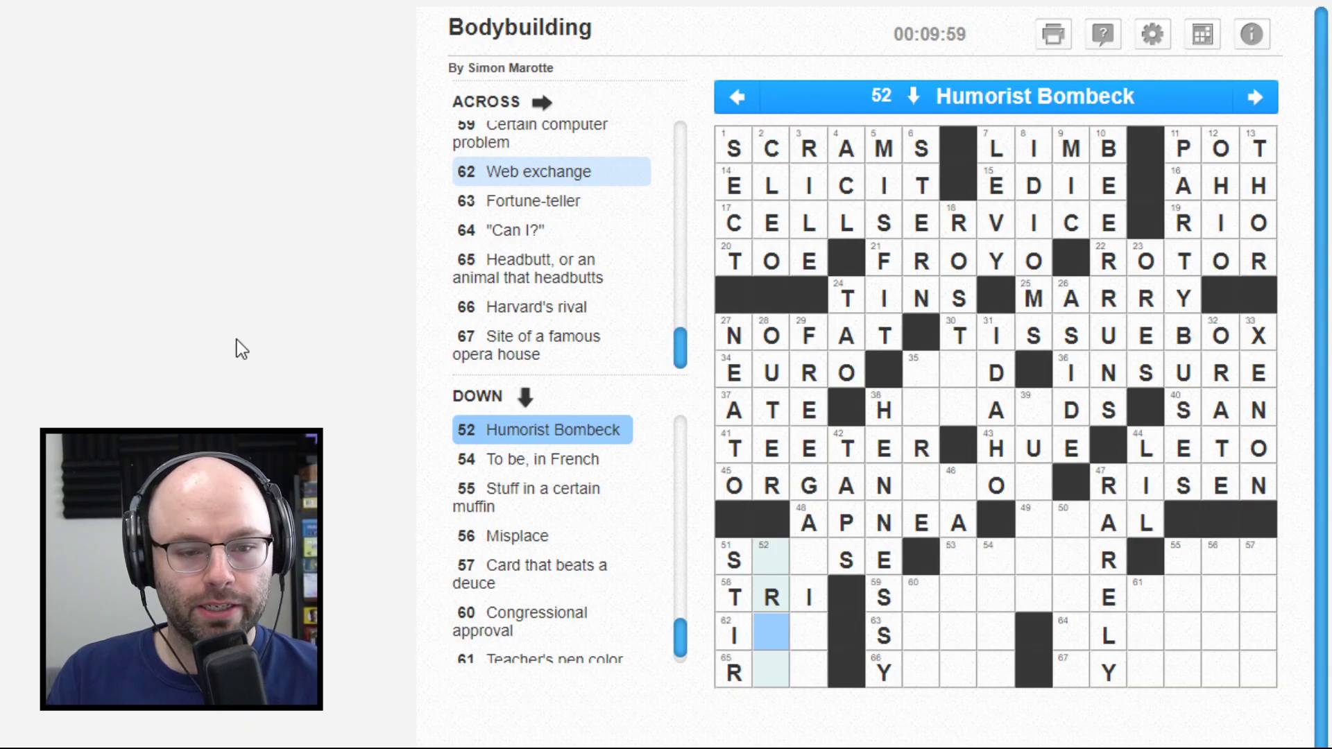
pyautogui.press('Down')
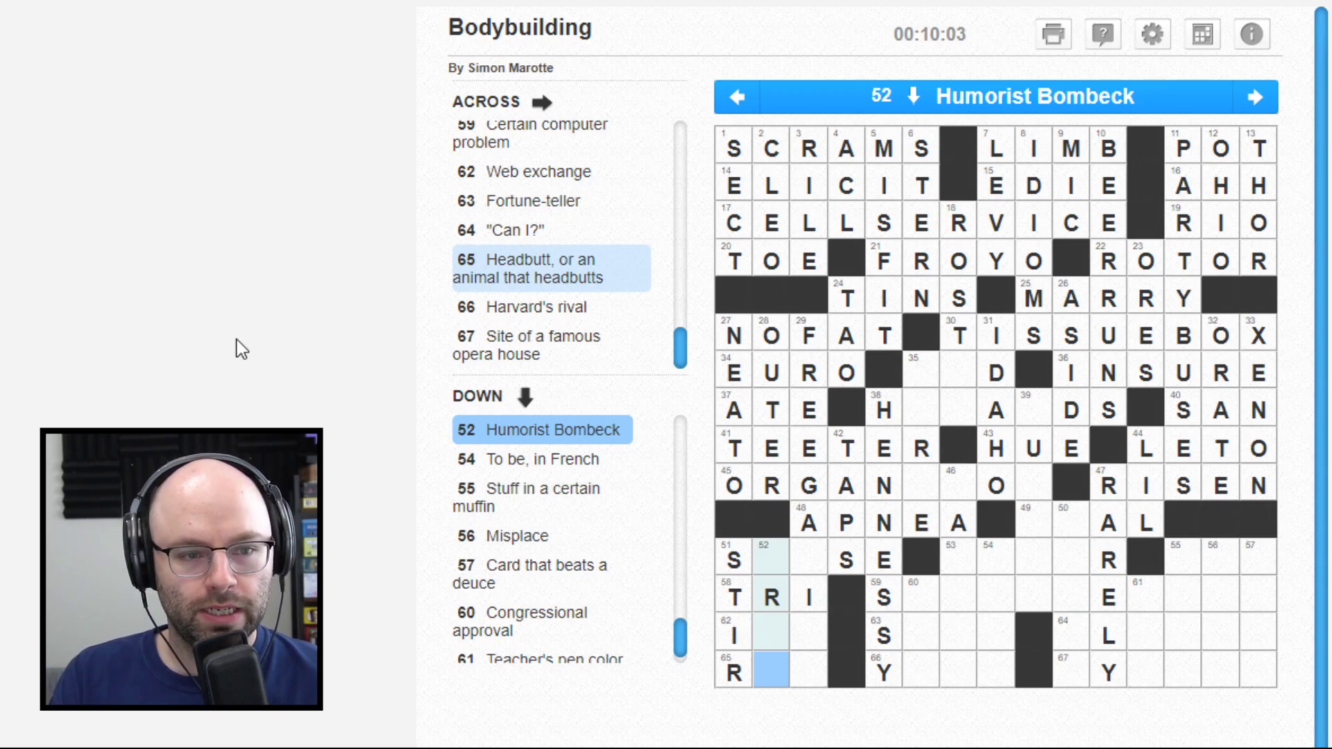
pyautogui.write('a')
# Step: Extend 29 Down toward the bottom row
pyautogui.hotkey('shift', 'Tab')
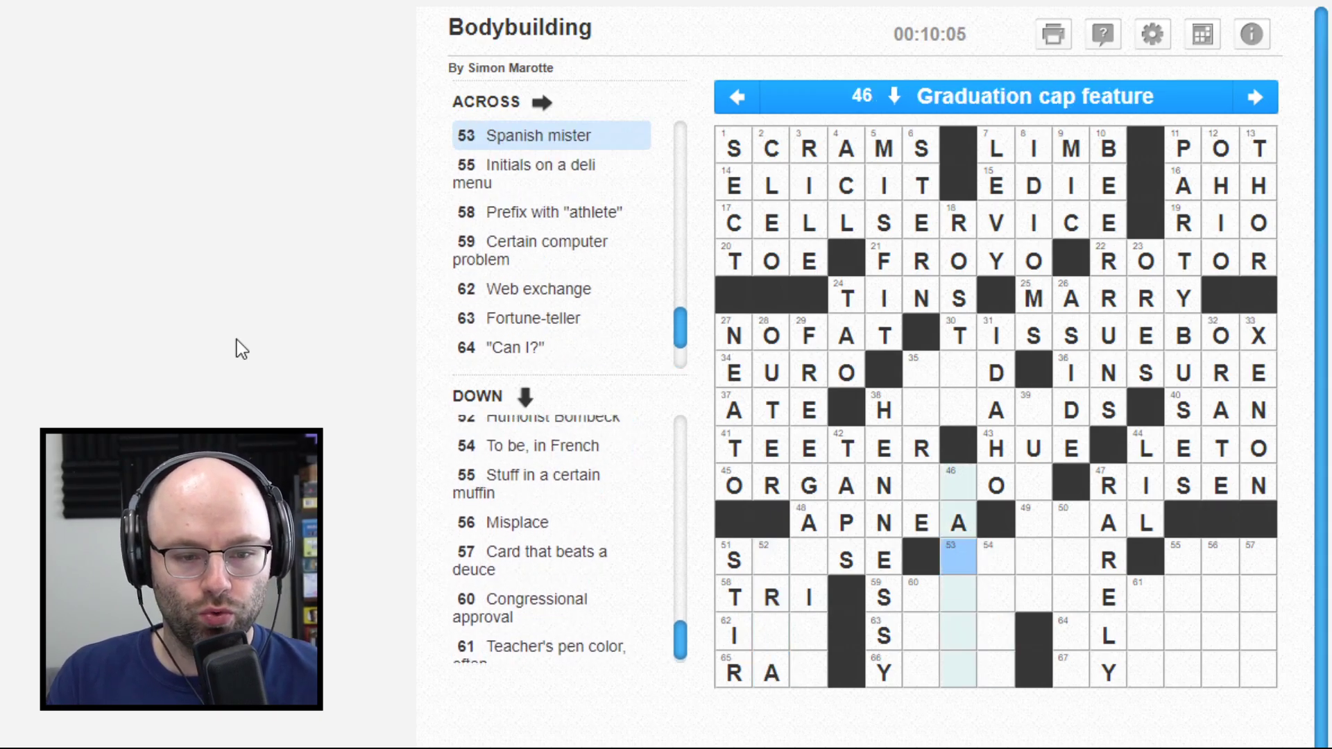
pyautogui.hotkey('shift', 'Tab')
pyautogui.press('Down')
pyautogui.press('Down')
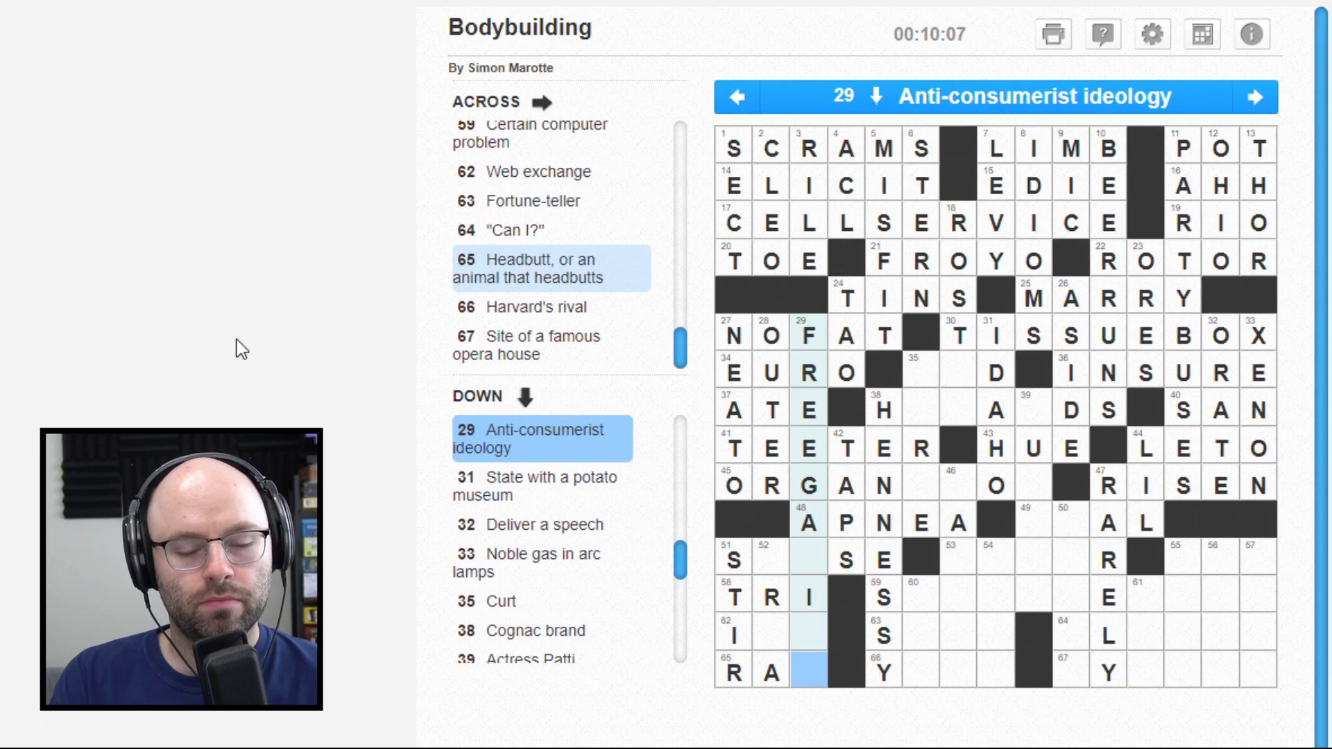
pyautogui.write('M')
pyautogui.press('Down')
pyautogui.press('Down')
pyautogui.press('Down')
pyautogui.press('Left')
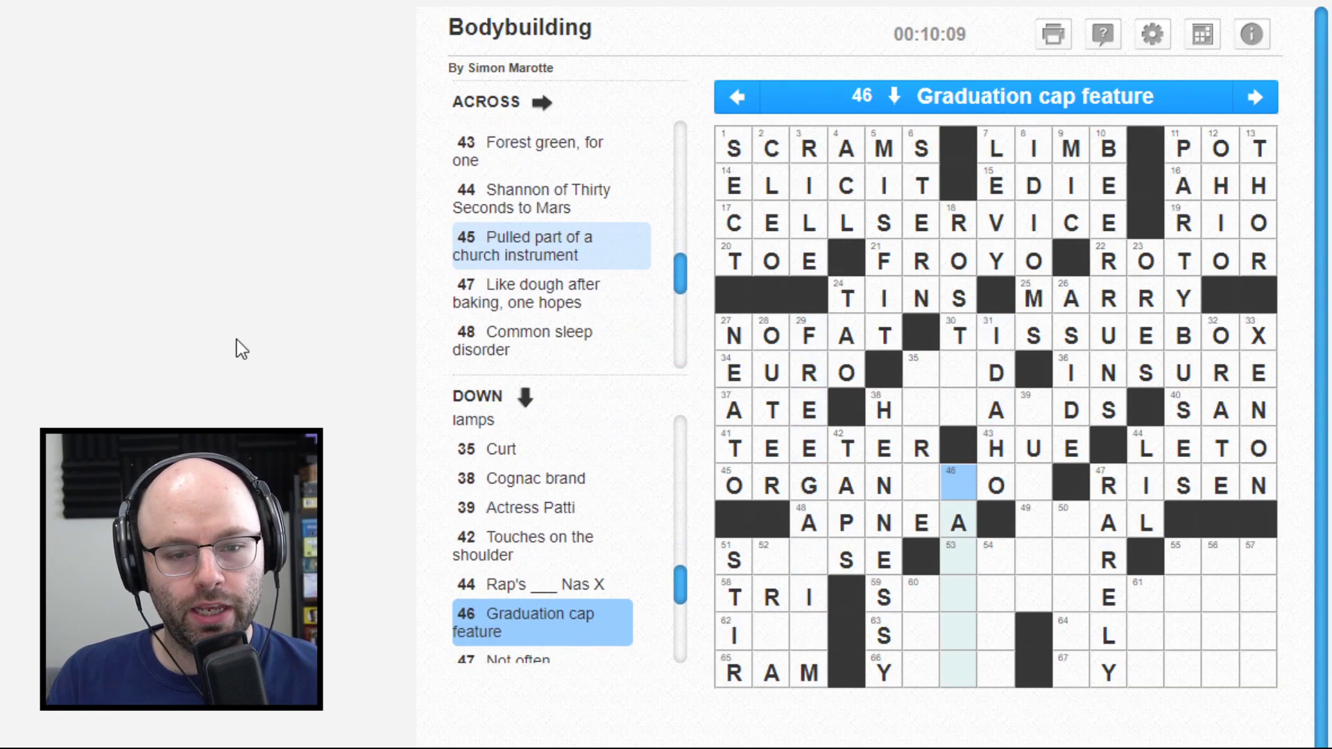
pyautogui.press('Left')
pyautogui.press('Left')
pyautogui.press('Left')
pyautogui.press('Left')
pyautogui.press('Down')
pyautogui.press('Down')
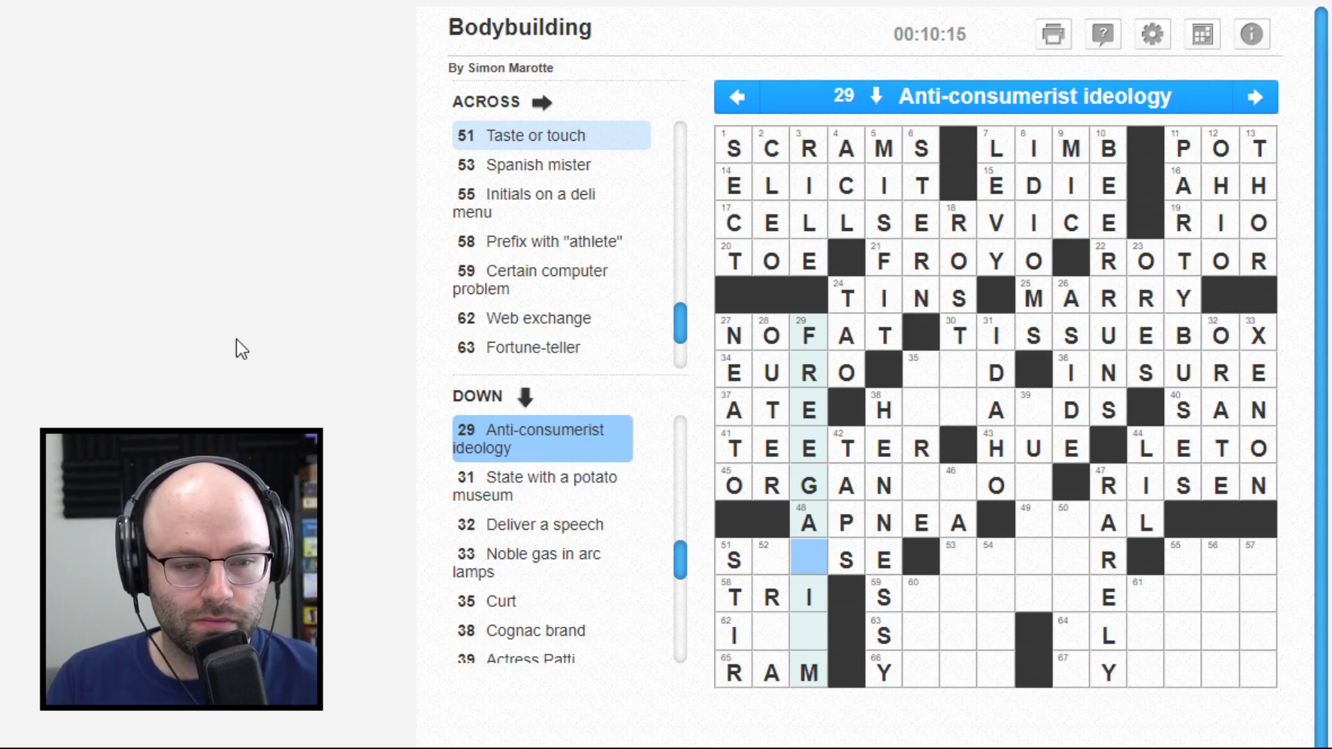
# Step: Fill the empty row-62 square of 29 Down
pyautogui.press('Down')
pyautogui.press('Down')
pyautogui.press('Down')
pyautogui.press('Up')
pyautogui.write('s')
pyautogui.press('Up')
pyautogui.press('Up')
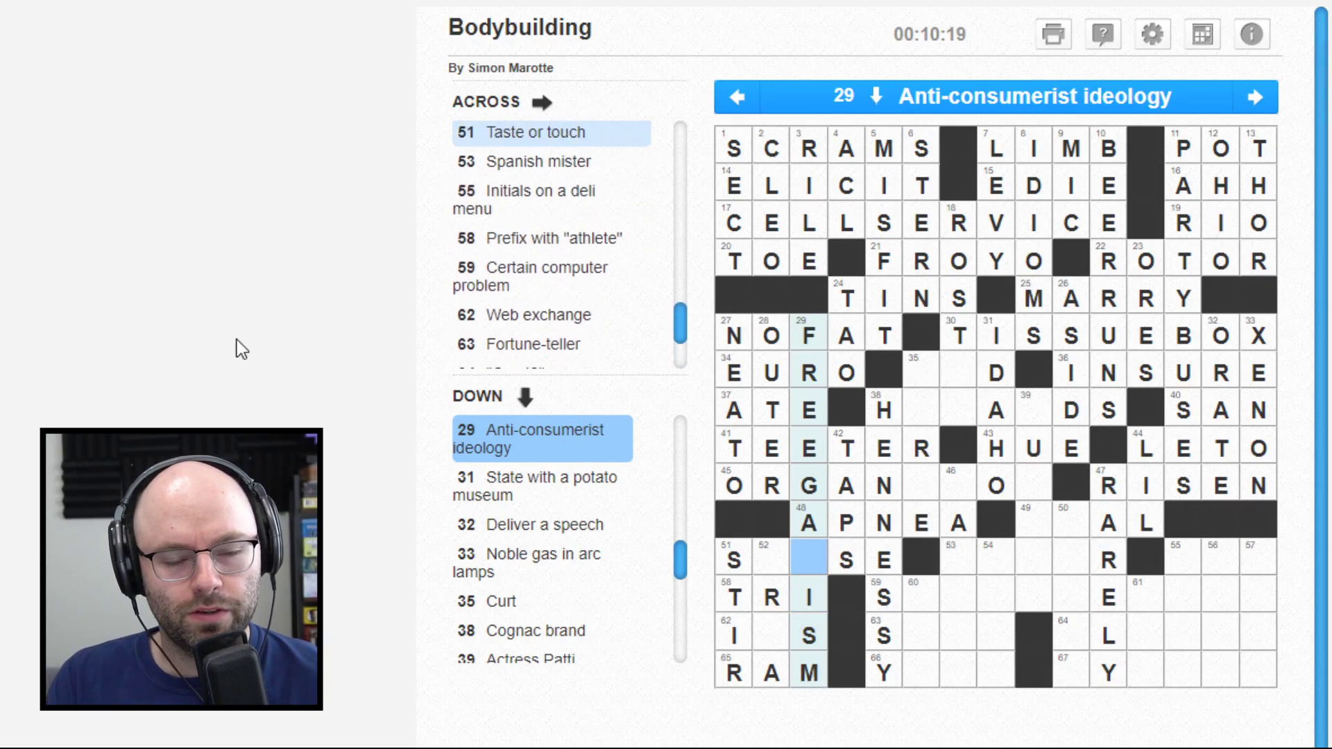
pyautogui.write('n')
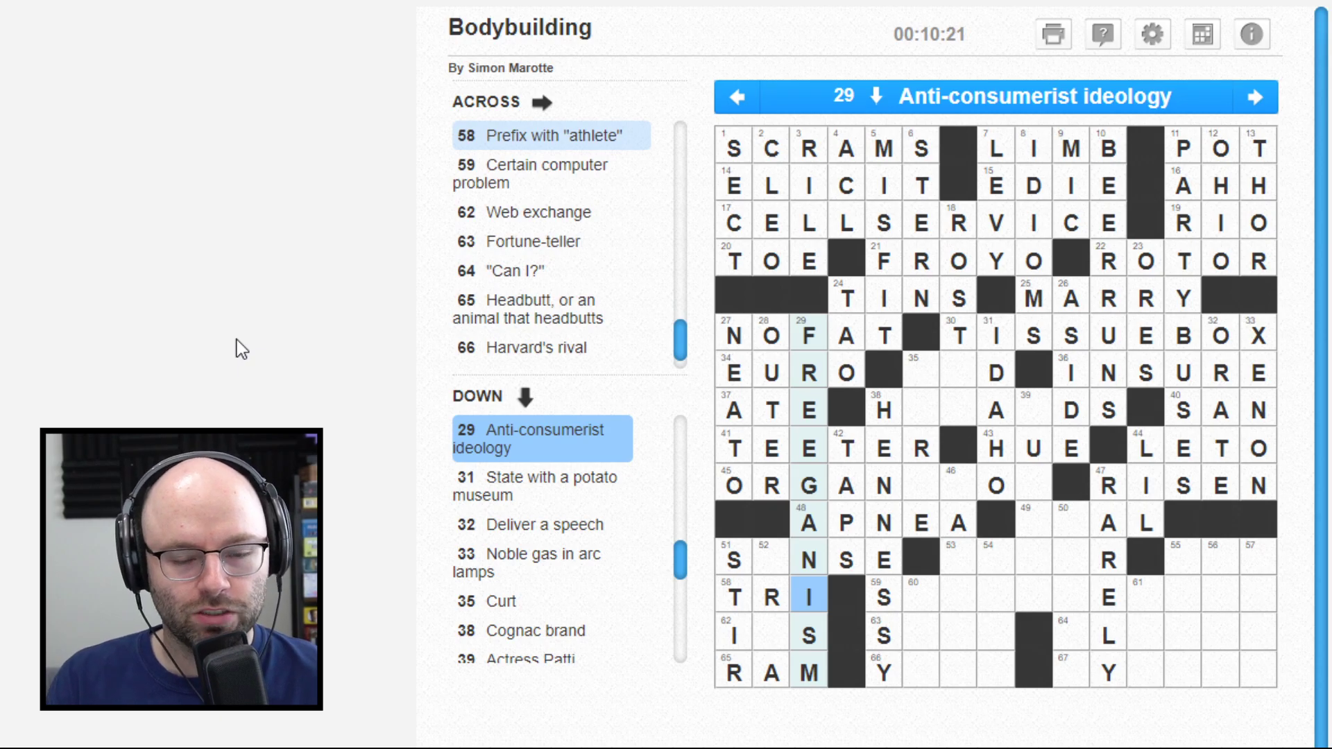
pyautogui.press('Left')
pyautogui.press('Up')
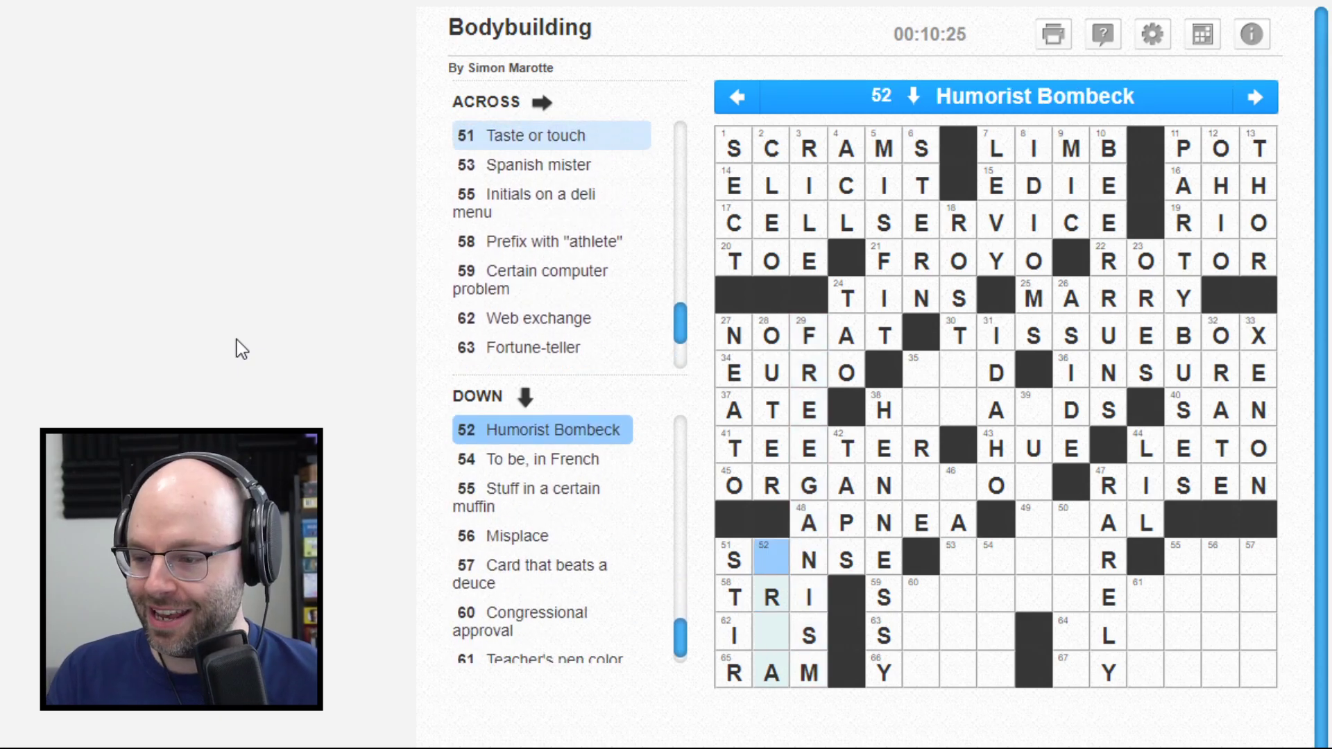
pyautogui.write('e')
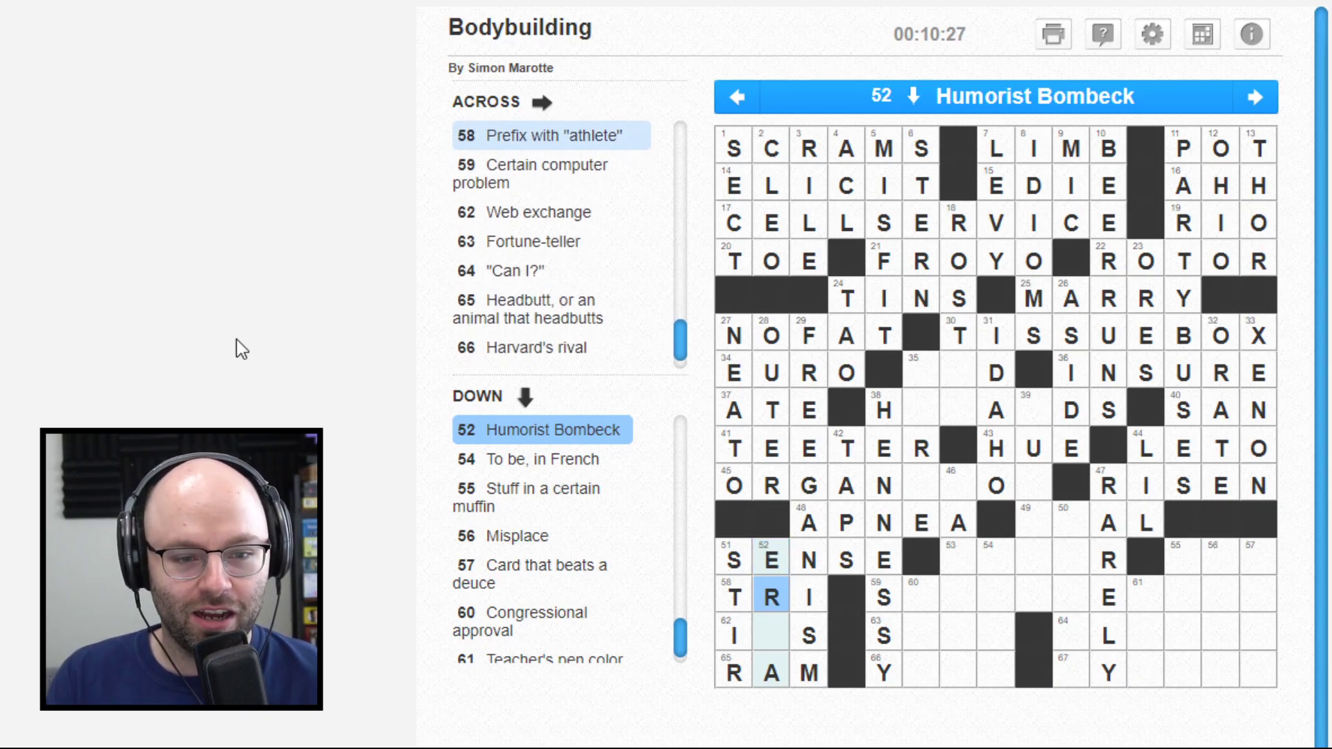
# Step: Complete SENSE at 51 Across and fill 52 Down's empty square
pyautogui.press('Up')
pyautogui.press('Left')
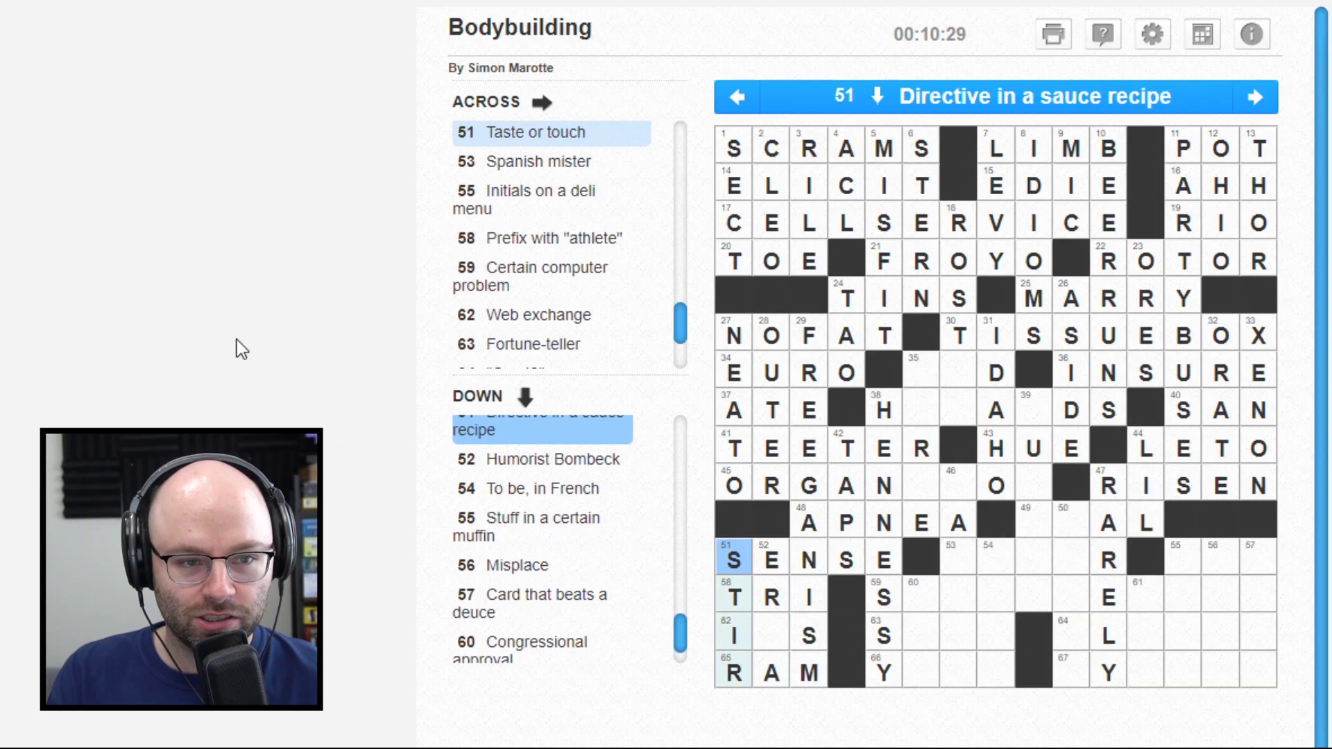
pyautogui.press('Right')
pyautogui.press('Right')
pyautogui.press('Right')
pyautogui.press('Right')
pyautogui.press('Left')
pyautogui.press('Left')
pyautogui.press('Left')
pyautogui.press('Down')
pyautogui.press('Down')
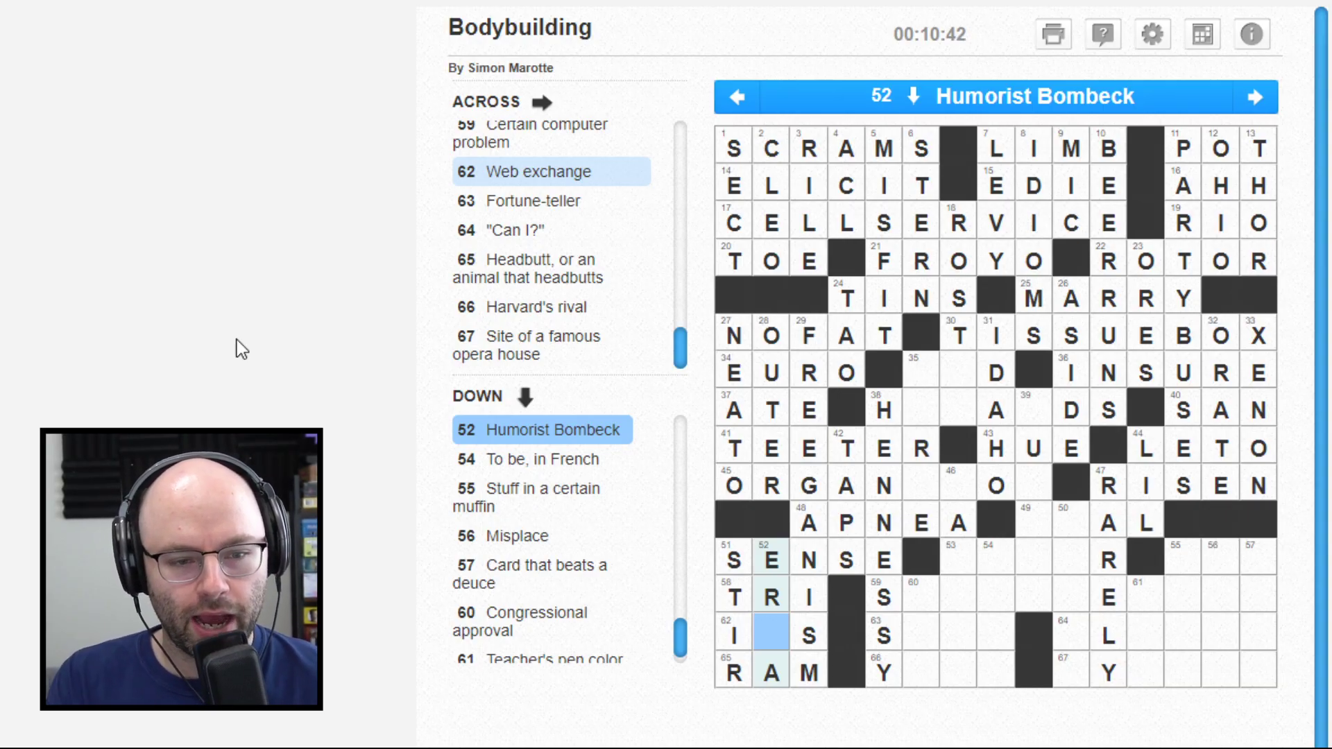
# Step: Type ER to finish ROSTER at 18 Down
pyautogui.press('Right')
pyautogui.press('Right')
pyautogui.press('Right')
pyautogui.press('Up')
pyautogui.press('Up')
pyautogui.press('Up')
pyautogui.press('Up')
pyautogui.press('Up')
pyautogui.press('Right')
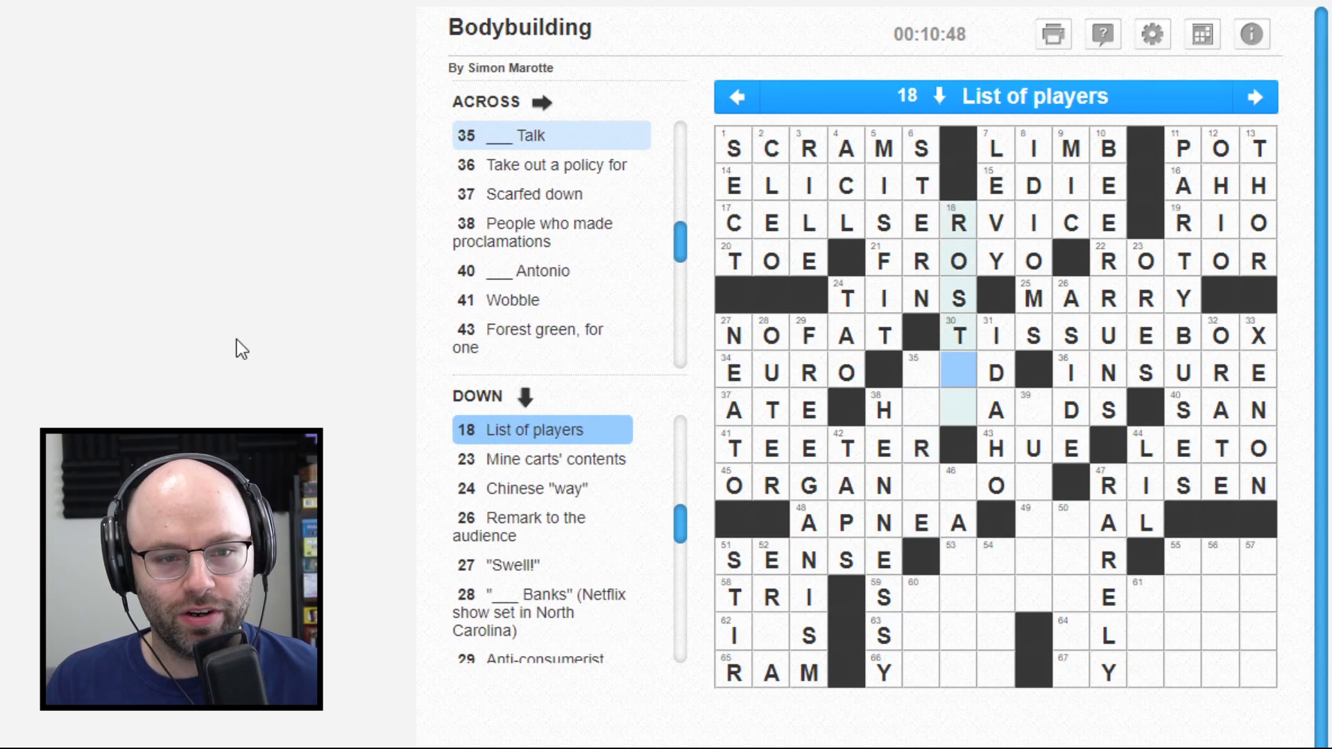
pyautogui.write('er')
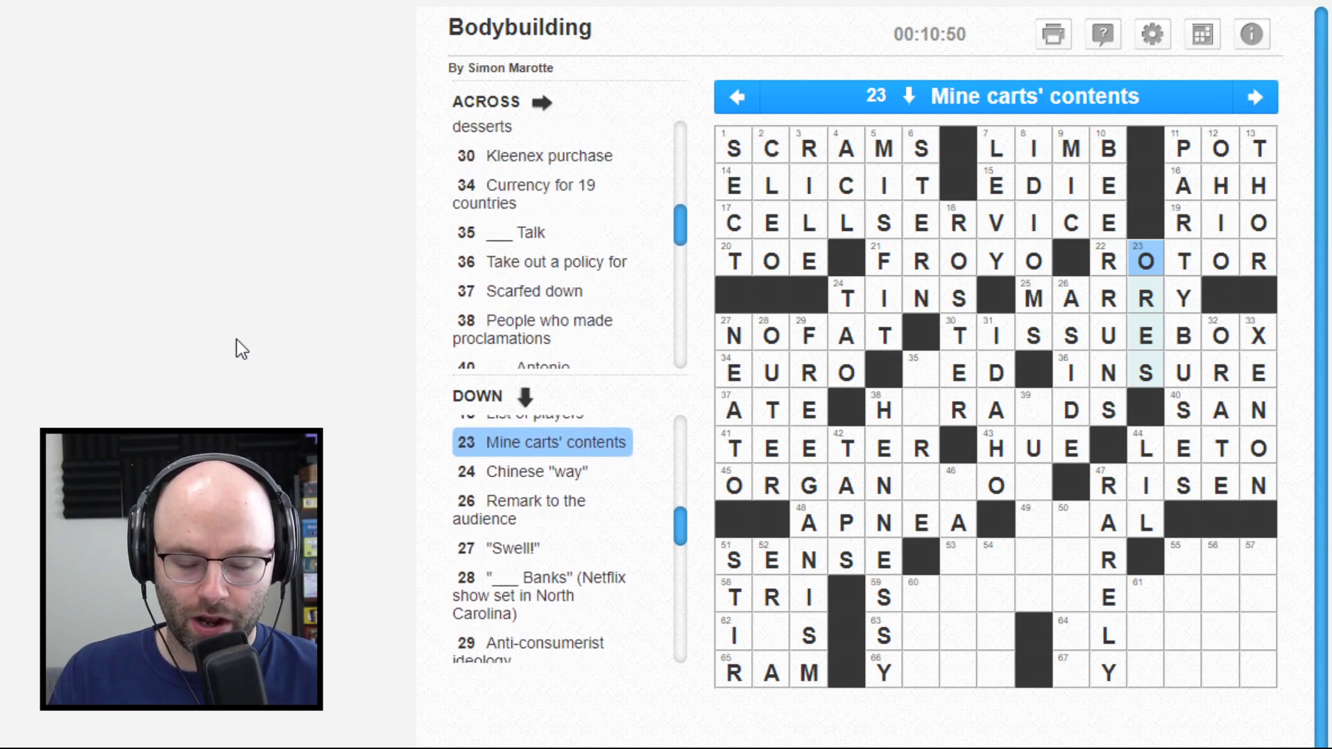
pyautogui.press('Left')
pyautogui.press('Left')
pyautogui.press('Left')
# Step: Fill E, L and T in 35 and 39 Down, completing TERSE and HERALDS
pyautogui.press('Down')
pyautogui.press('Down')
pyautogui.press('Left')
pyautogui.press('Left')
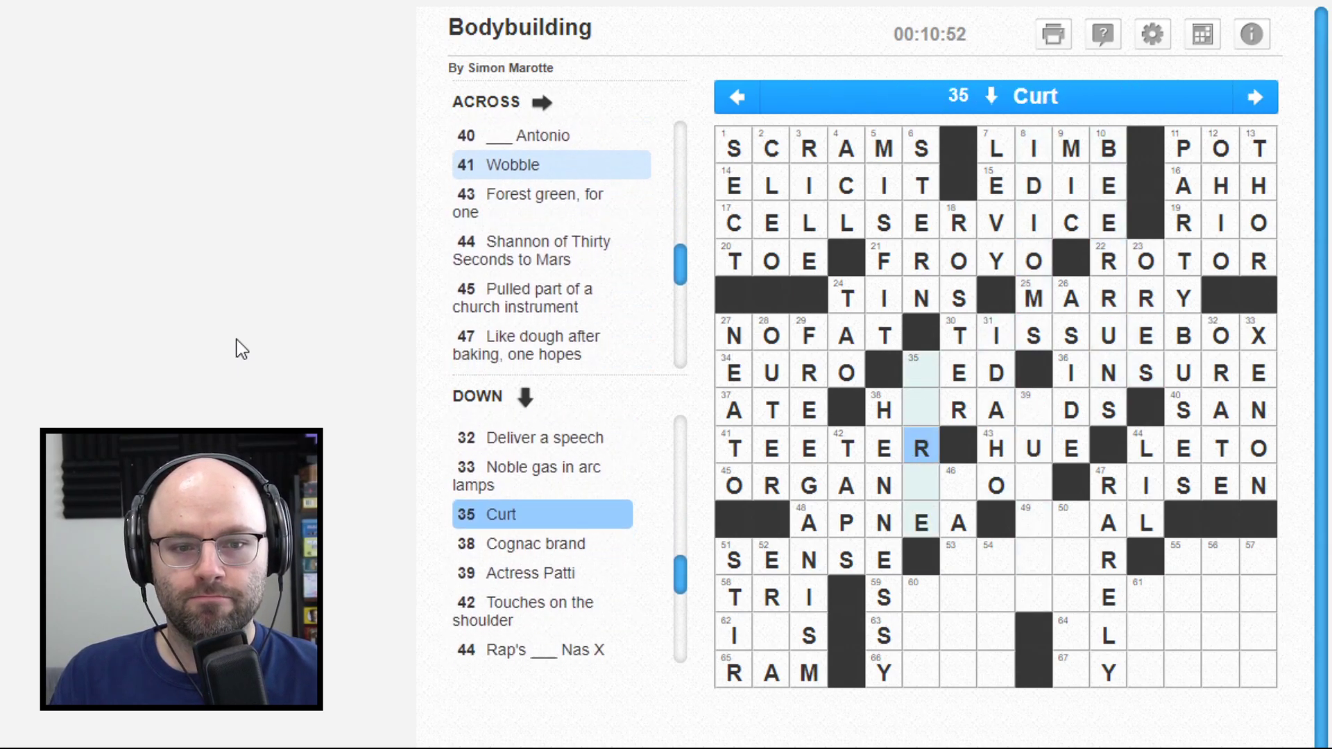
pyautogui.press('Up')
pyautogui.press('Left')
pyautogui.press('Right')
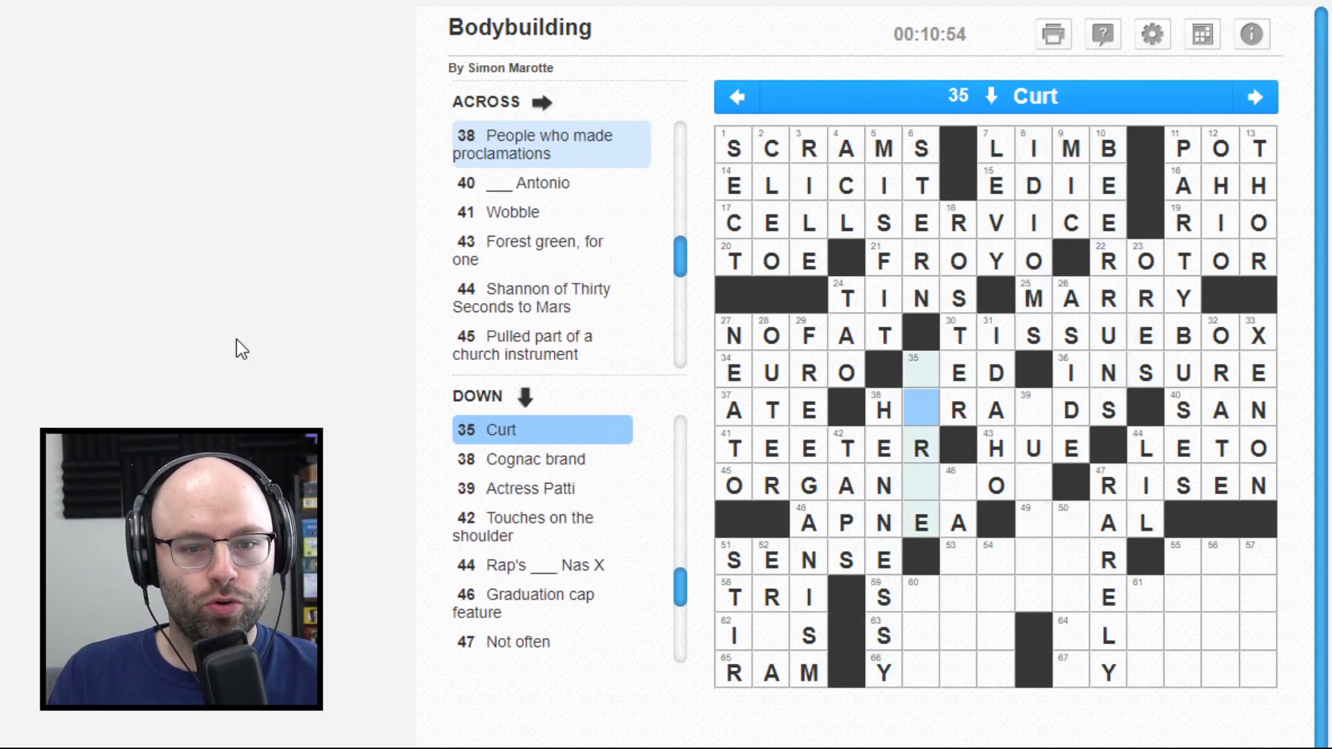
pyautogui.write('e')
pyautogui.press('Right')
pyautogui.press('Up')
pyautogui.press('Right')
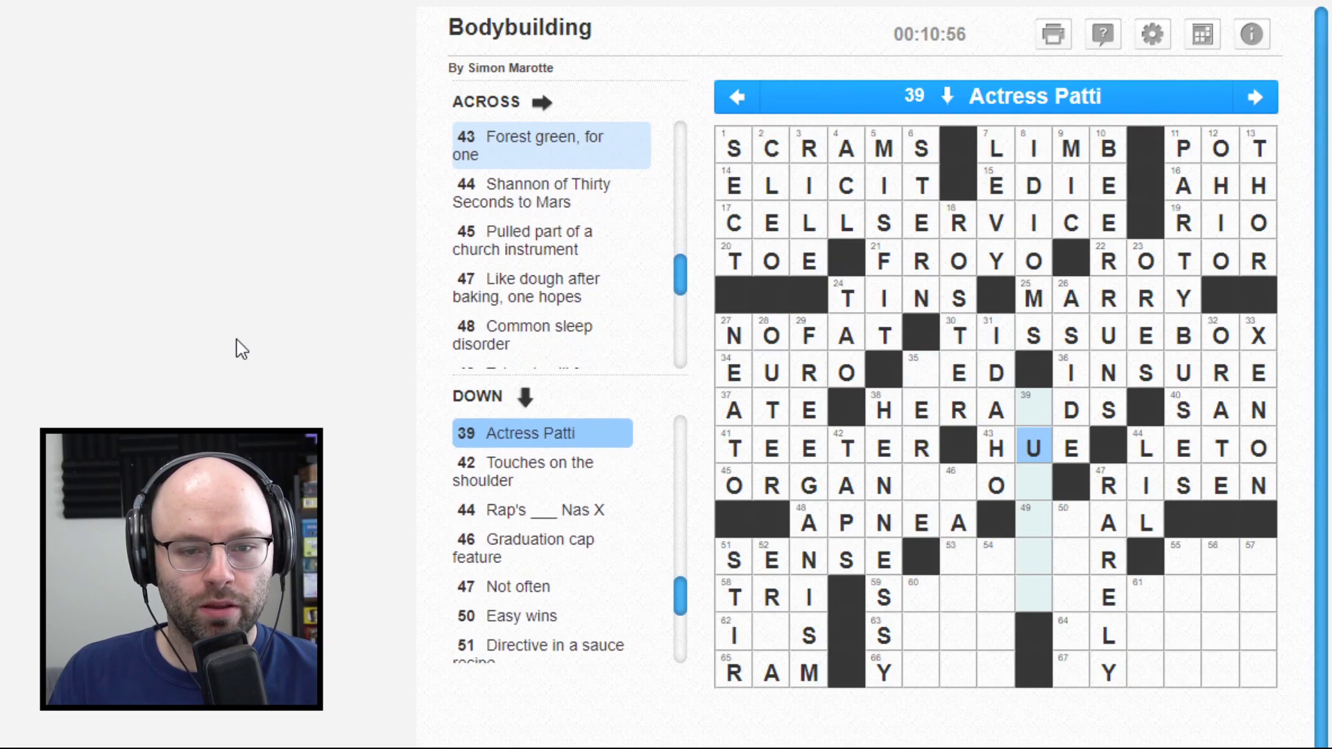
pyautogui.write('l')
# Step: Enter TASS as the first four letters of 46 Down
pyautogui.press('Left')
pyautogui.press('Left')
pyautogui.press('Left')
pyautogui.press('Left')
pyautogui.press('Right')
pyautogui.press('Up')
pyautogui.press('Up')
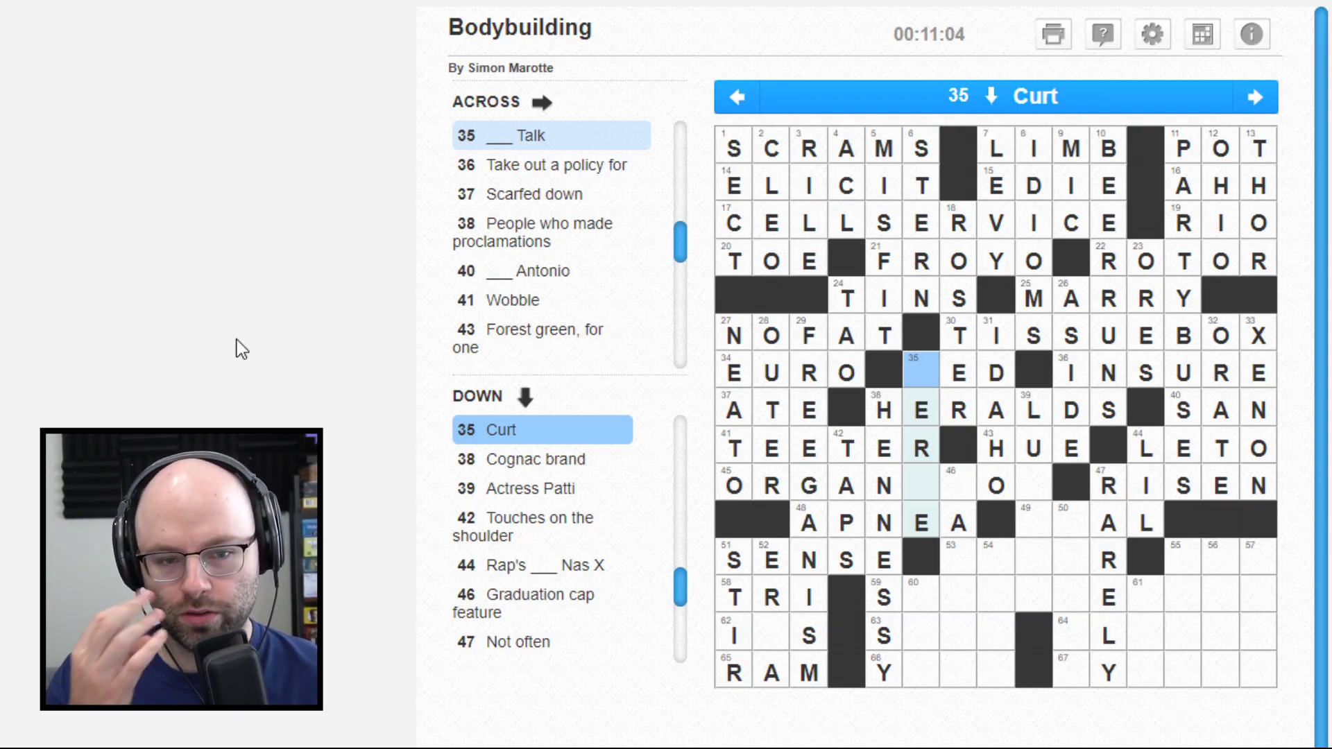
pyautogui.write('ts')
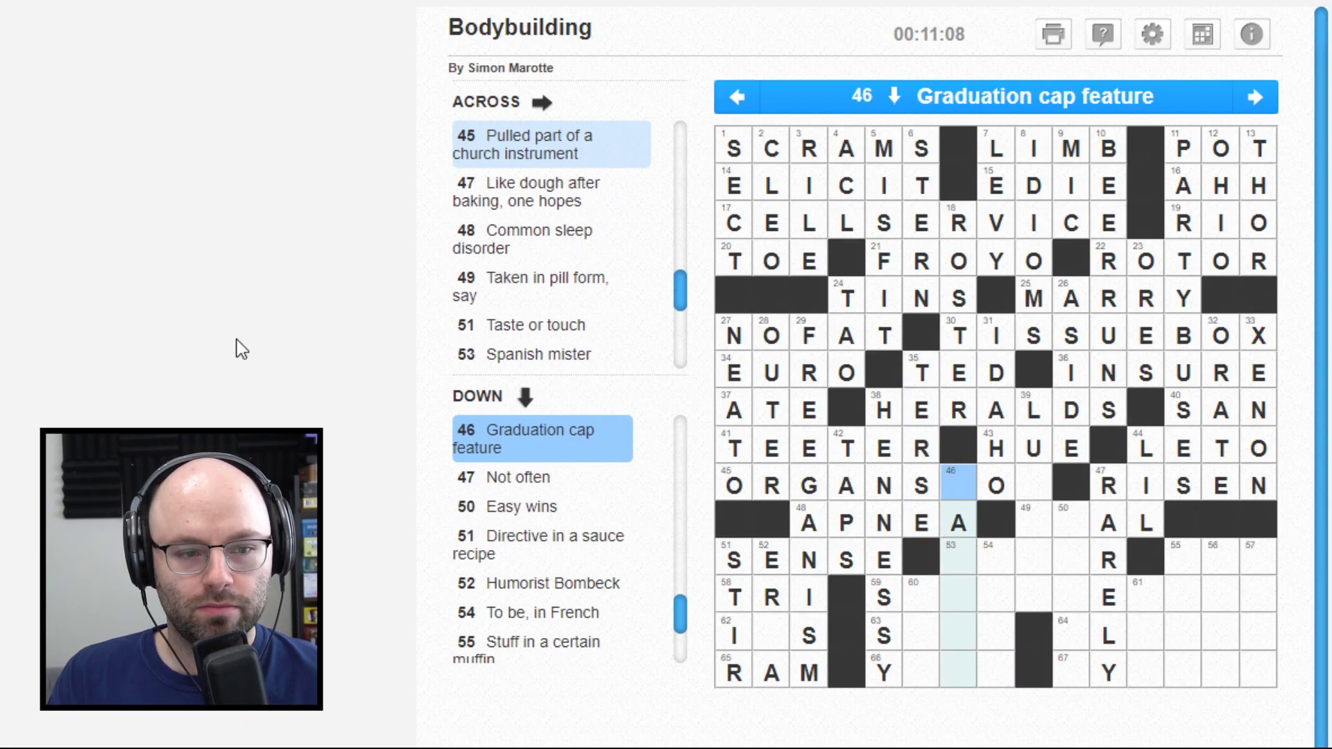
pyautogui.write('t')
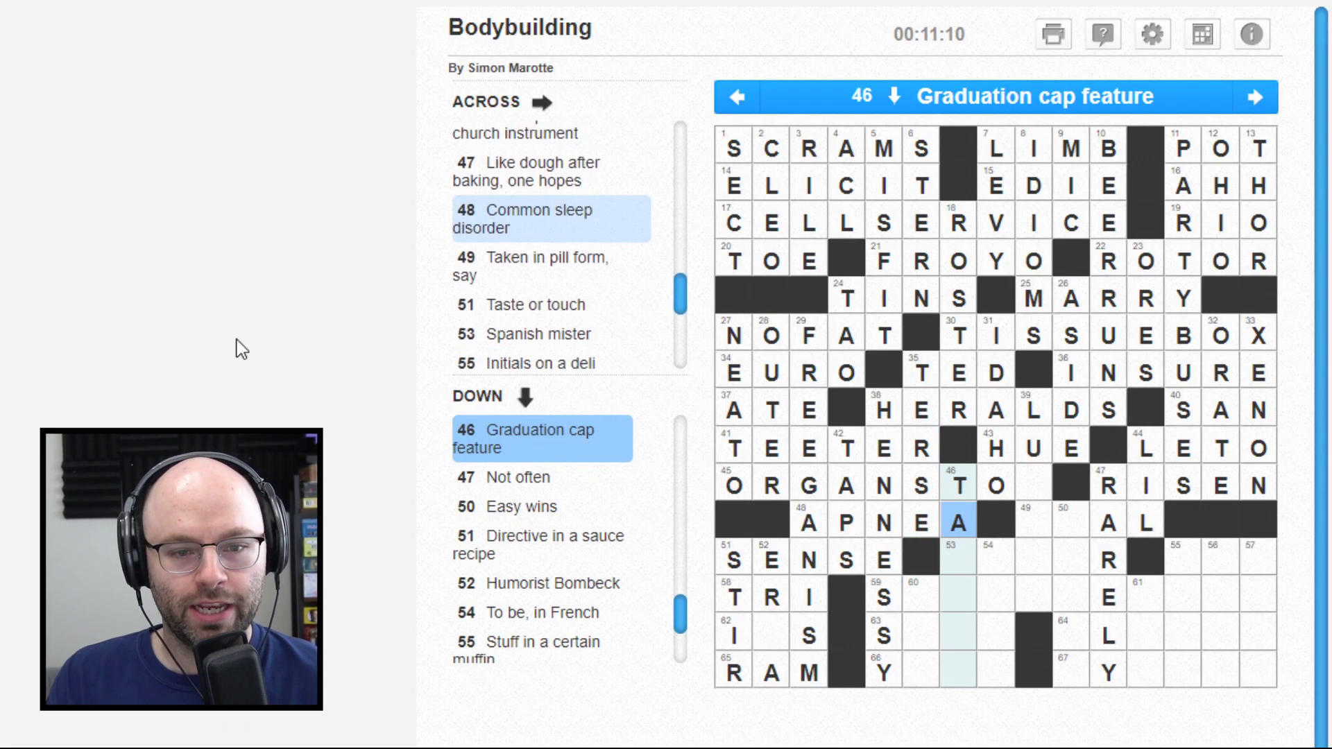
pyautogui.write('ss')
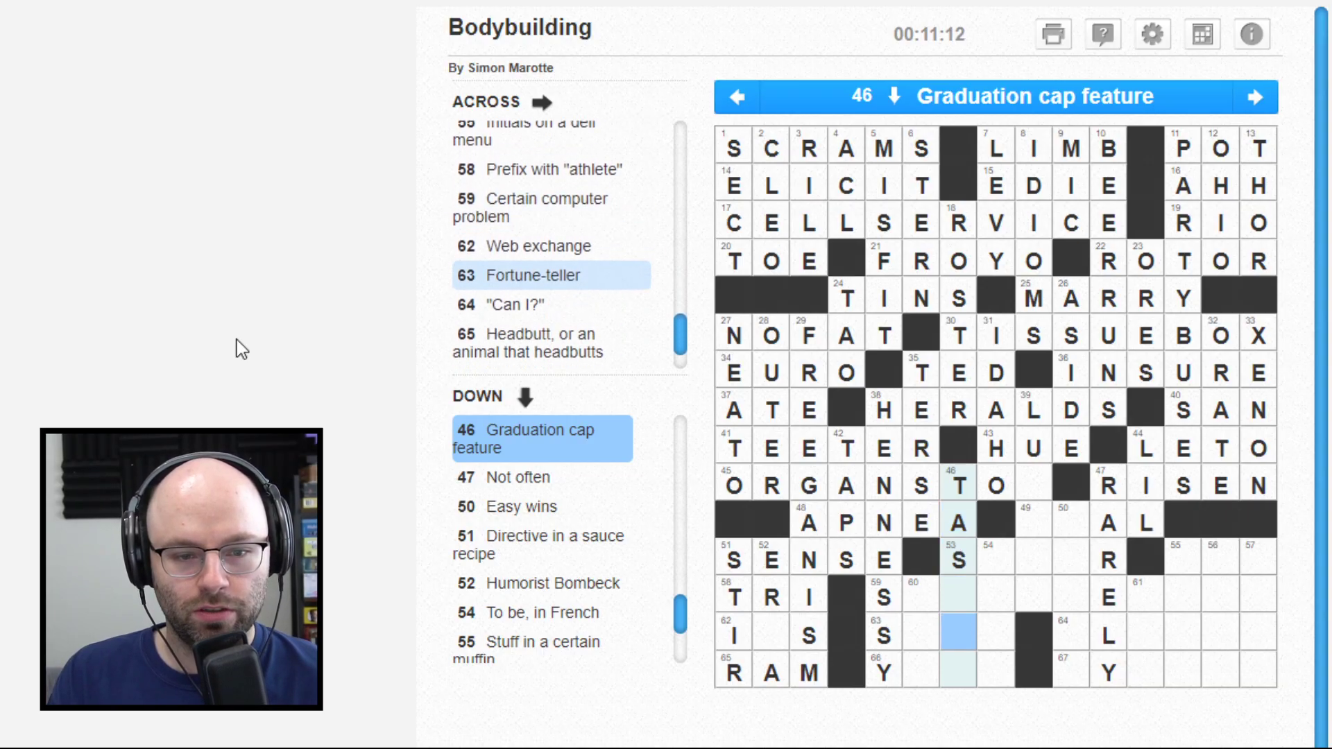
pyautogui.press('Down')
# Step: Type LE to complete TASSEL at 46 Down
pyautogui.press('Up')
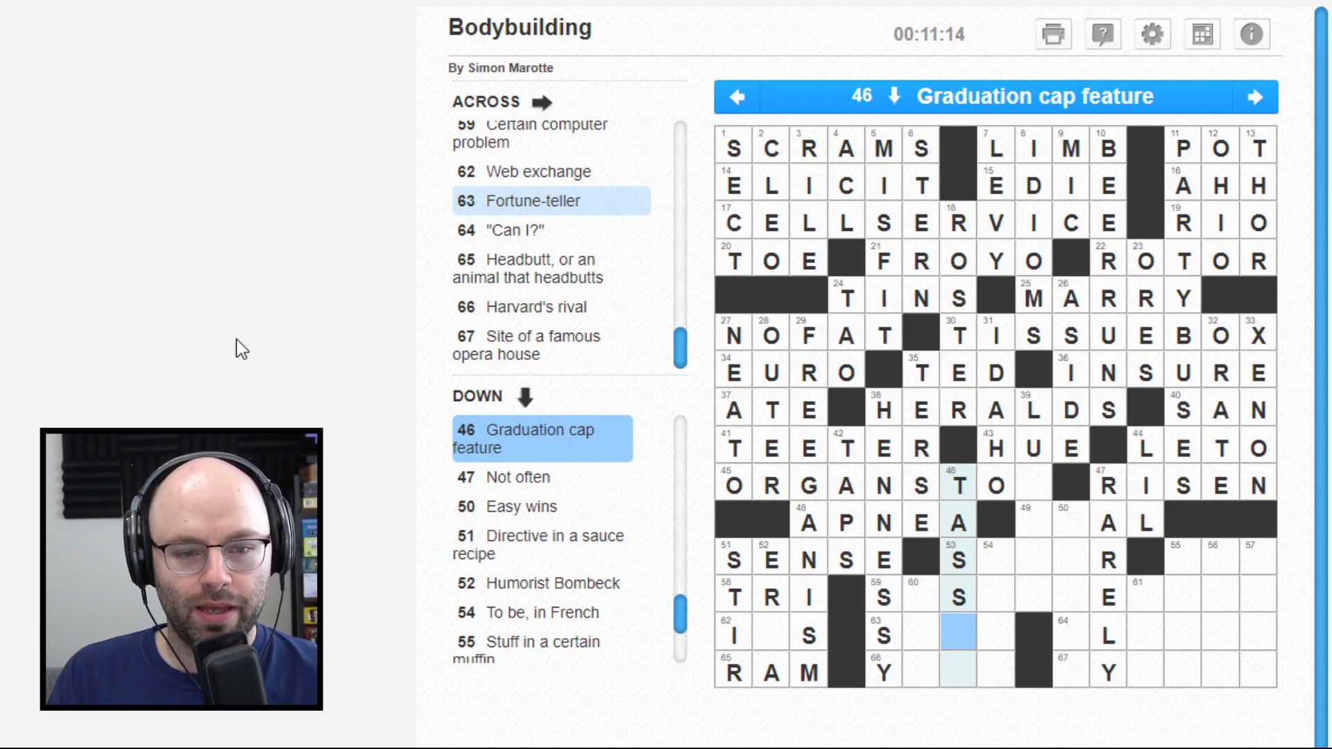
pyautogui.write('le')
pyautogui.press('Up')
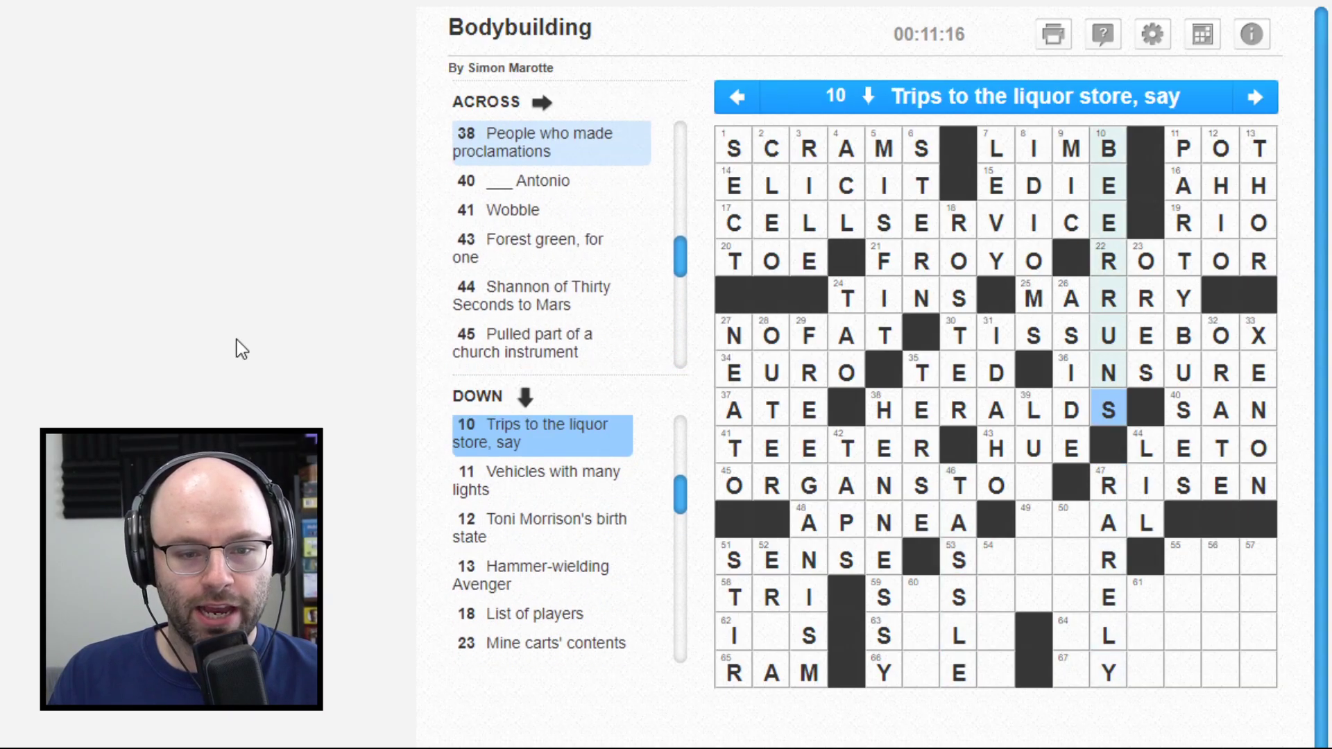
pyautogui.press('Down')
pyautogui.press('Left')
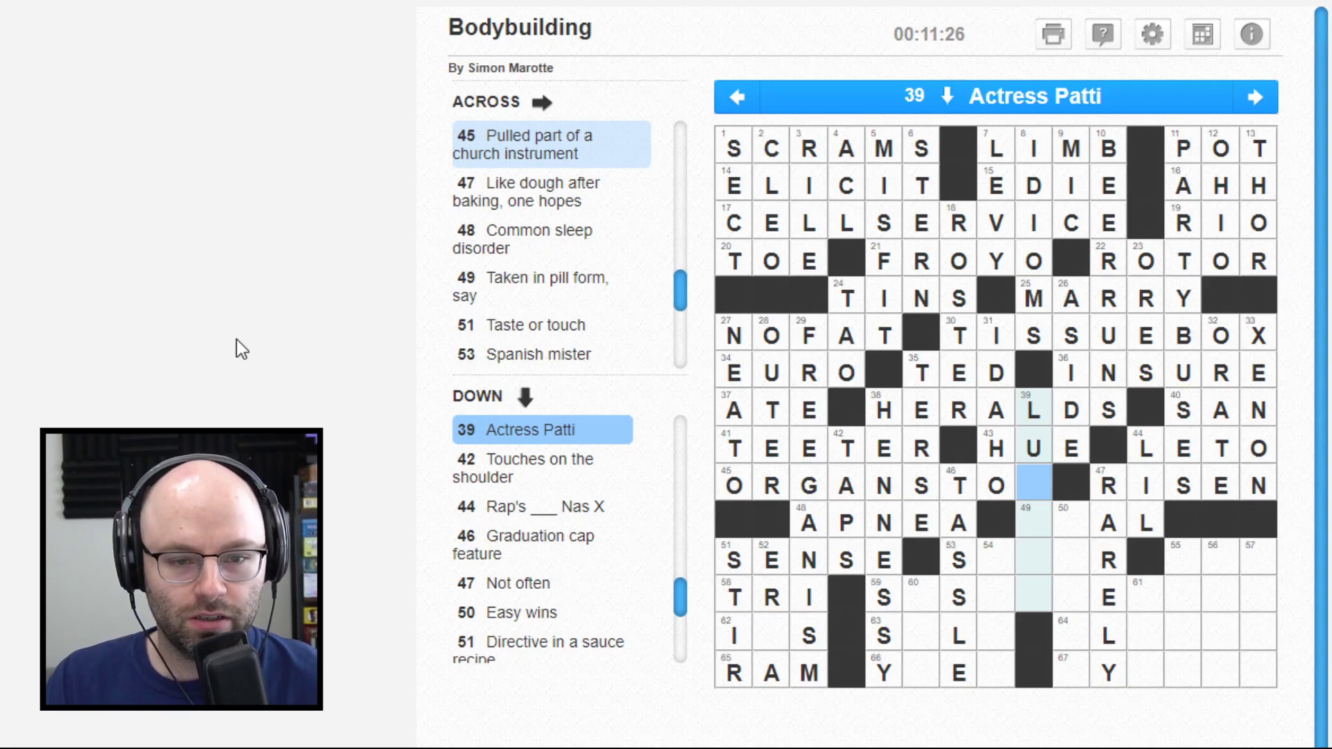
# Step: Check the 39 Down and 'Easy wins' clues, then return to square 53
pyautogui.press('Tab')
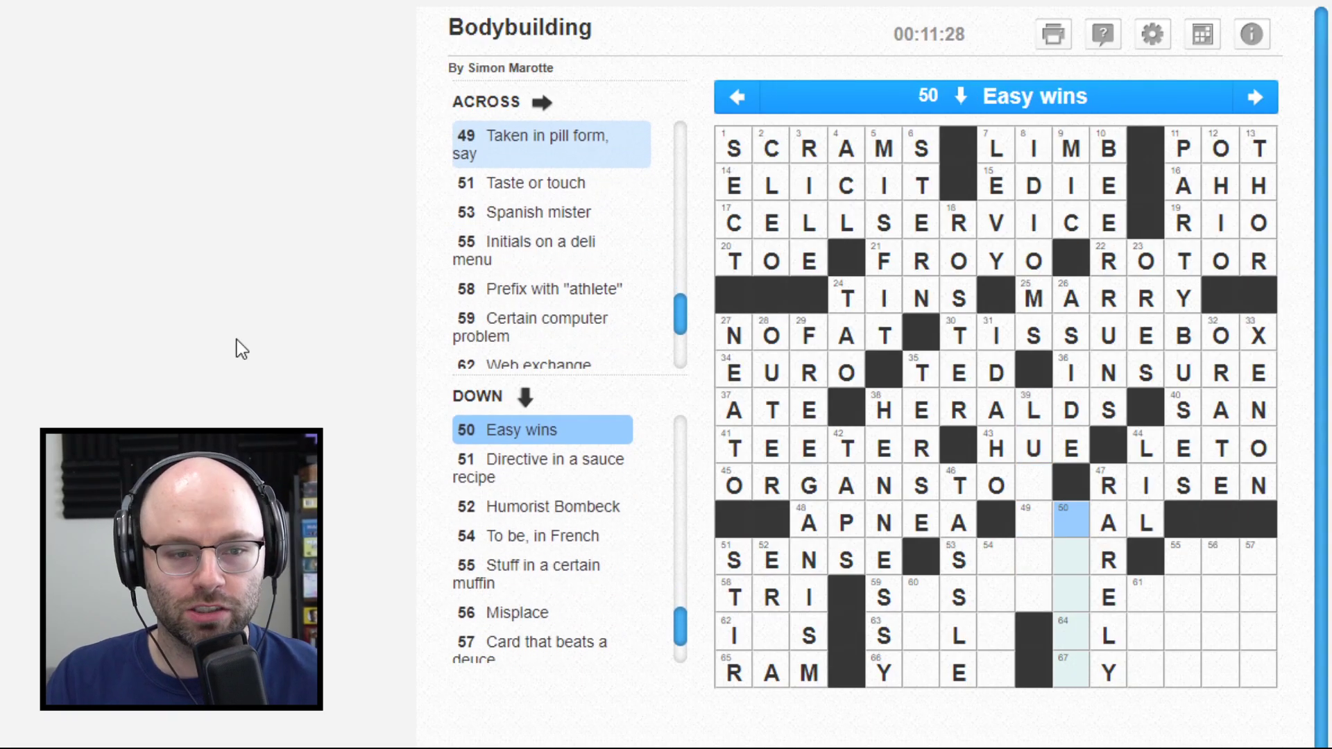
pyautogui.hotkey('shift', 'Tab')
pyautogui.press('Tab')
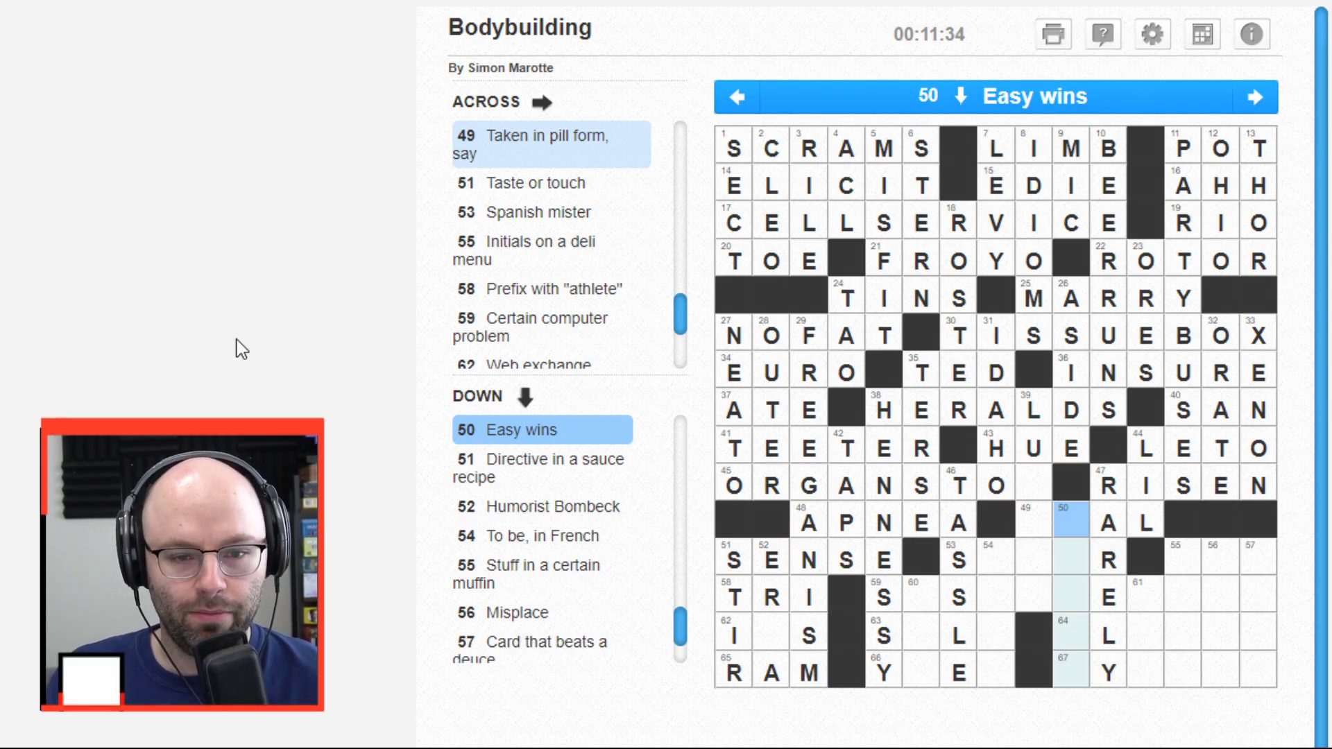
pyautogui.press('Down')
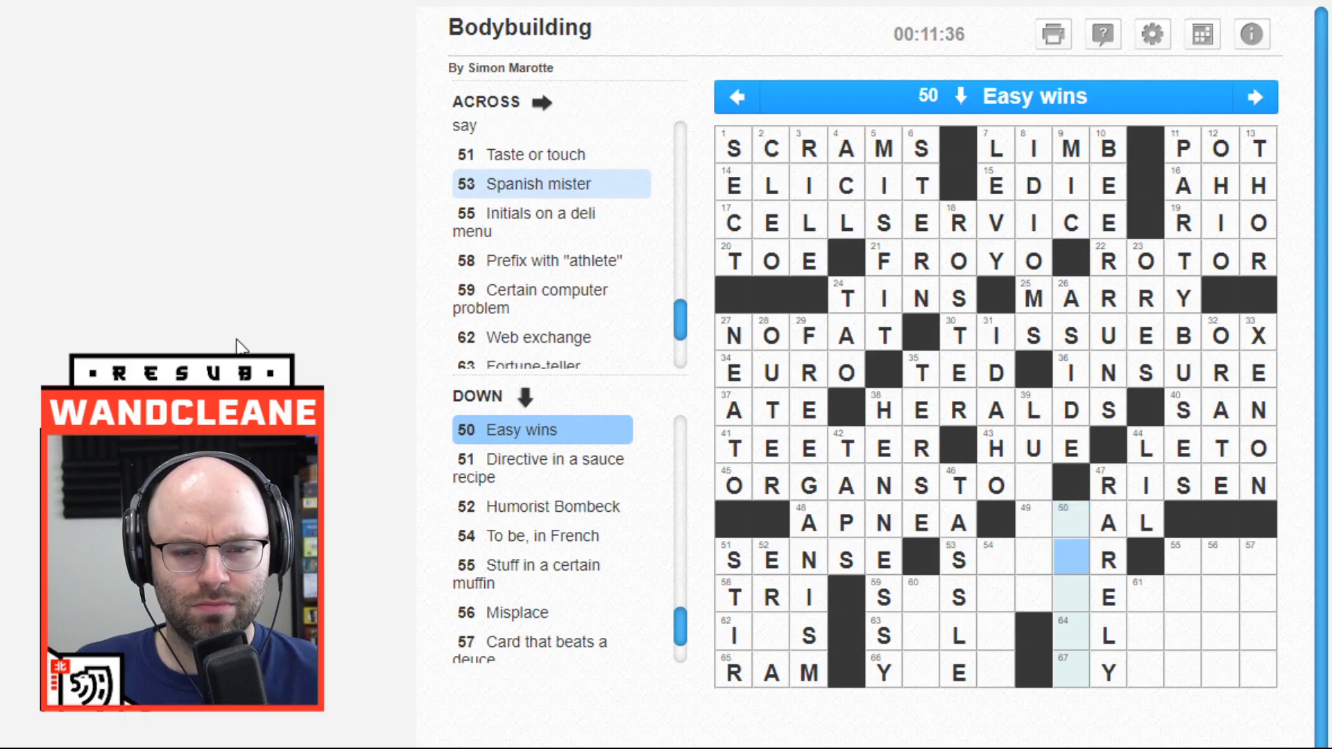
pyautogui.press('Left')
pyautogui.press('Left')
pyautogui.press('Left')
# Step: Enter E and N in 54 Down, erasing the wrong N and O
pyautogui.press('Right')
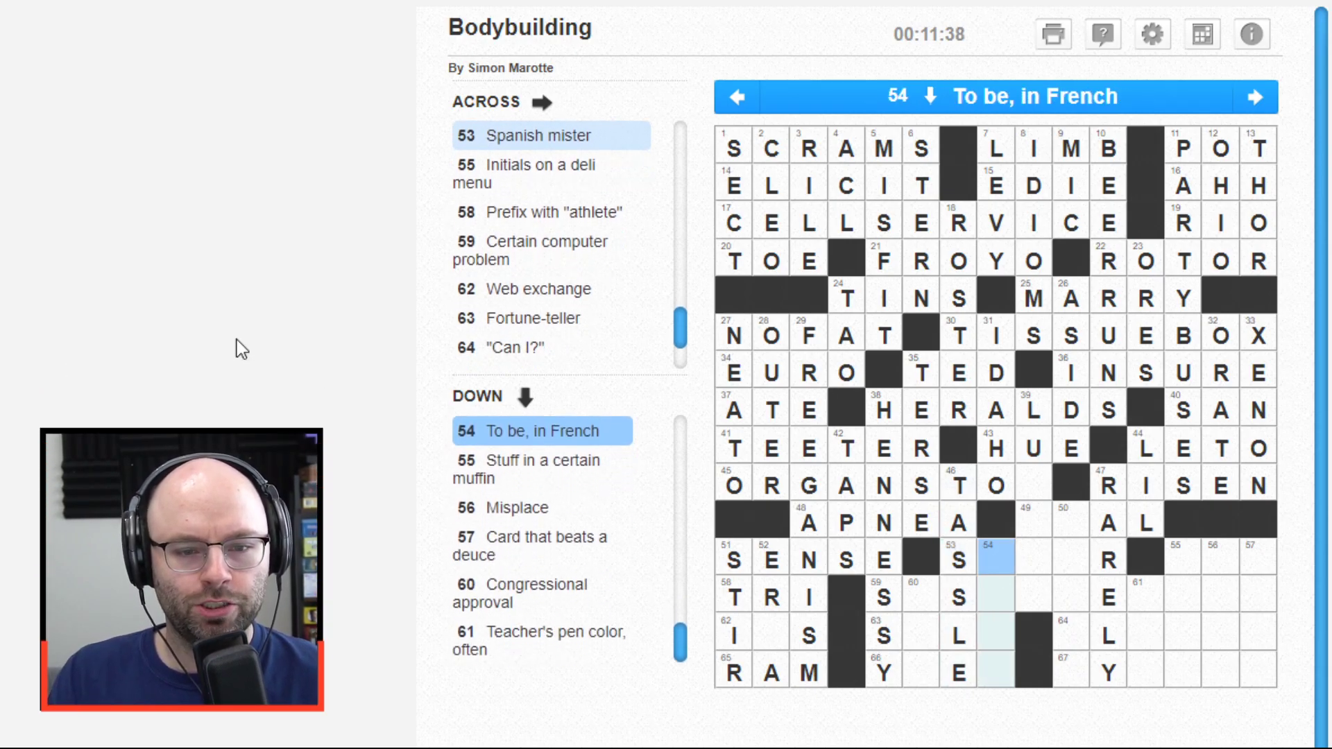
pyautogui.write('EN')
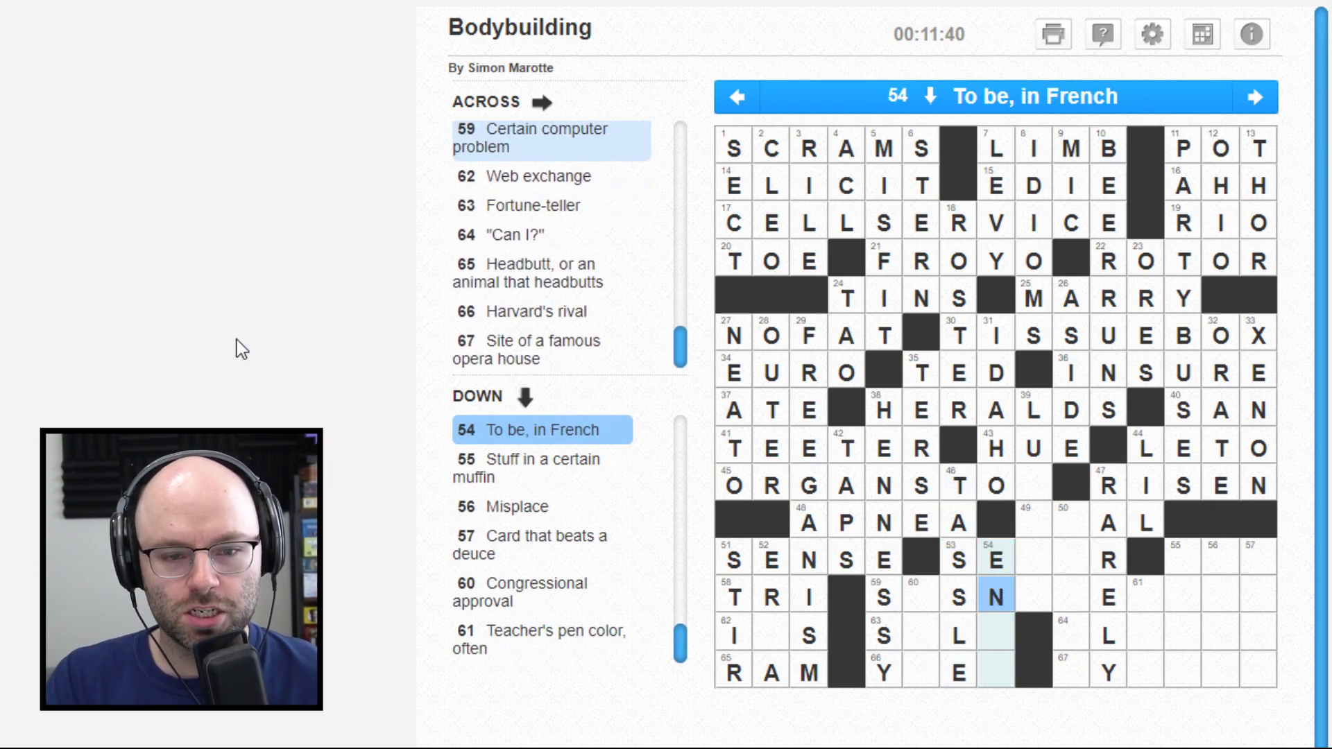
pyautogui.press('BackSpace')
pyautogui.write('O')
pyautogui.press('BackSpace')
pyautogui.press('Right')
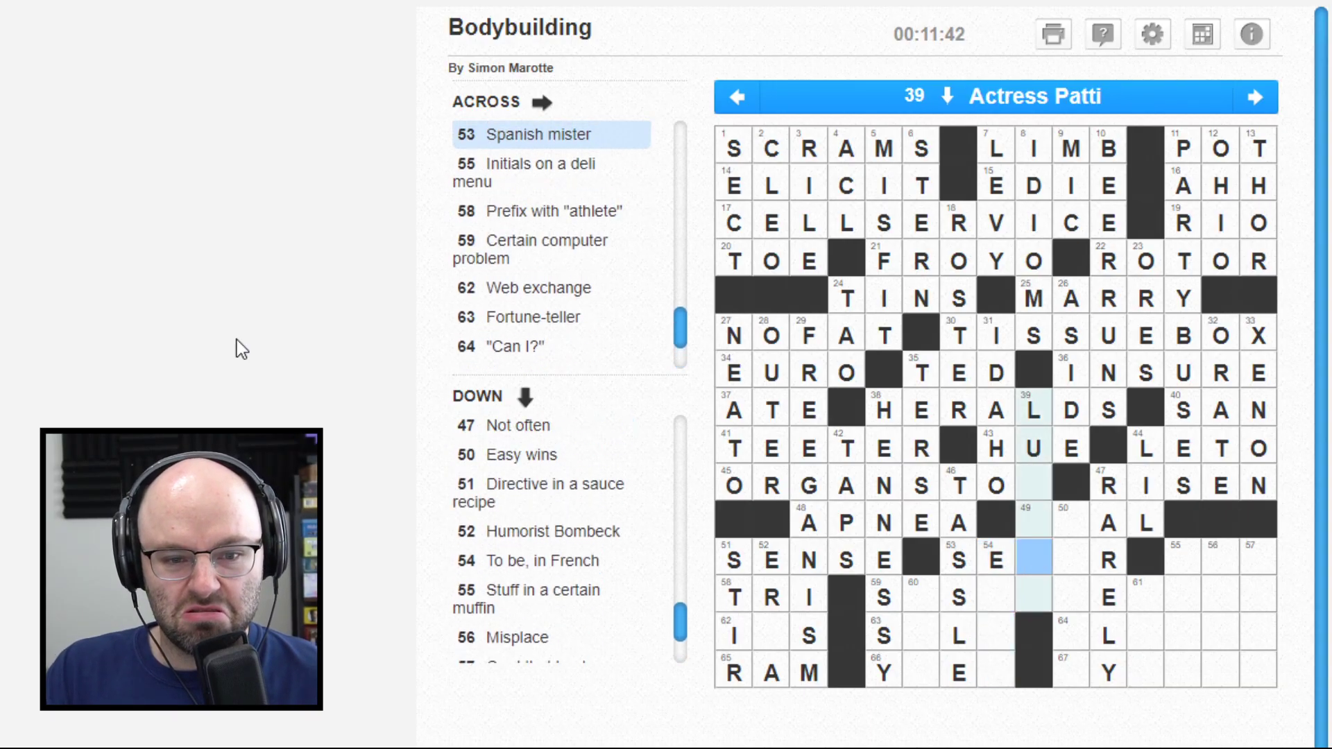
pyautogui.write('N')
# Step: Type O to complete SENOR at 53 Across
pyautogui.press('Up')
pyautogui.press('Right')
pyautogui.press('Right')
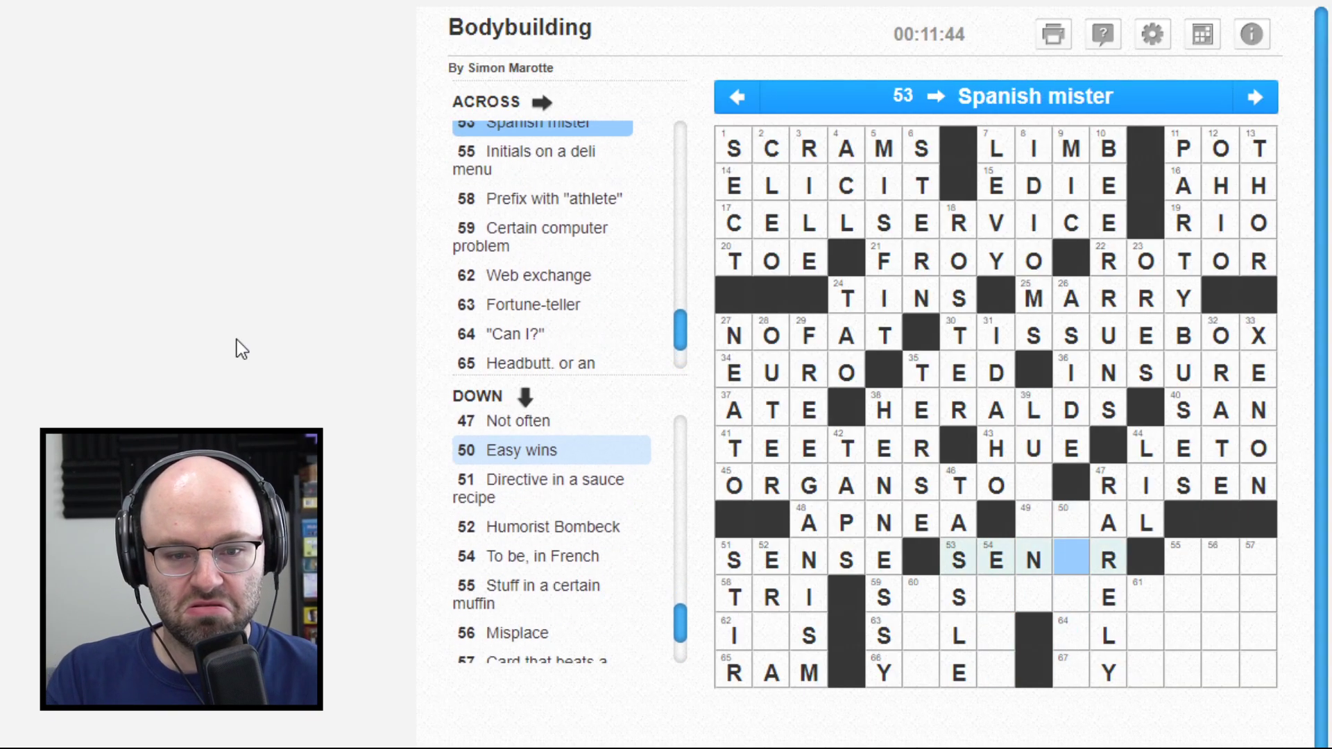
pyautogui.write('O')
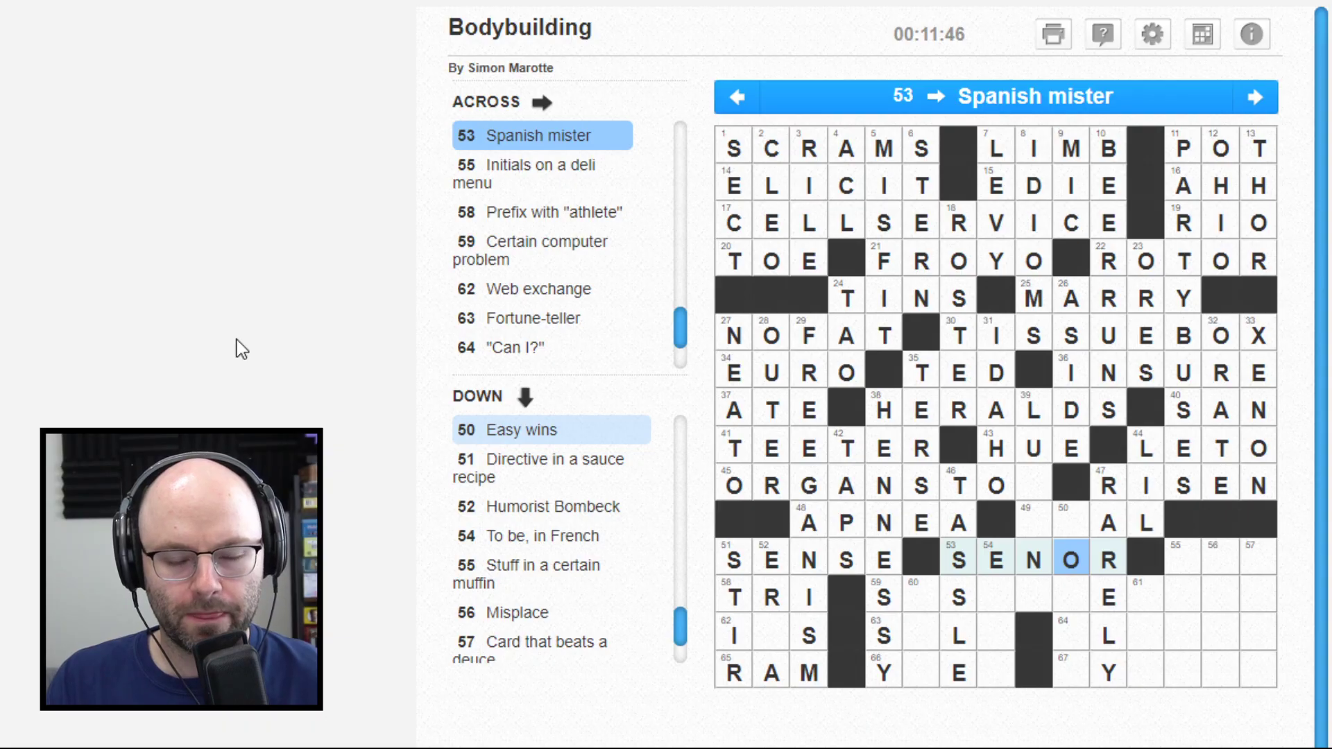
pyautogui.press('Down')
pyautogui.press('Left')
pyautogui.press('Left')
pyautogui.press('Left')
pyautogui.press('Left')
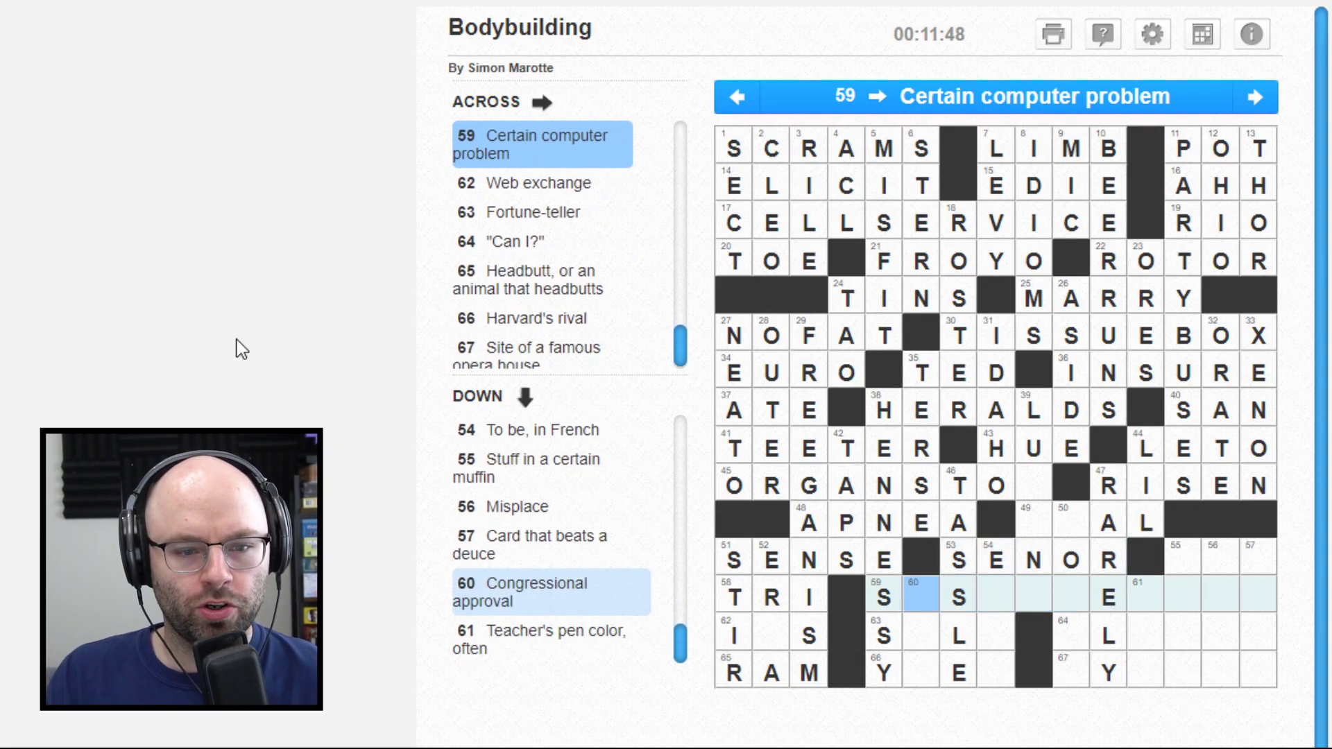
# Step: Check SEER in 63 Across and YALE in 66 Across, correcting a letter in 63 Across
pyautogui.press('Down')
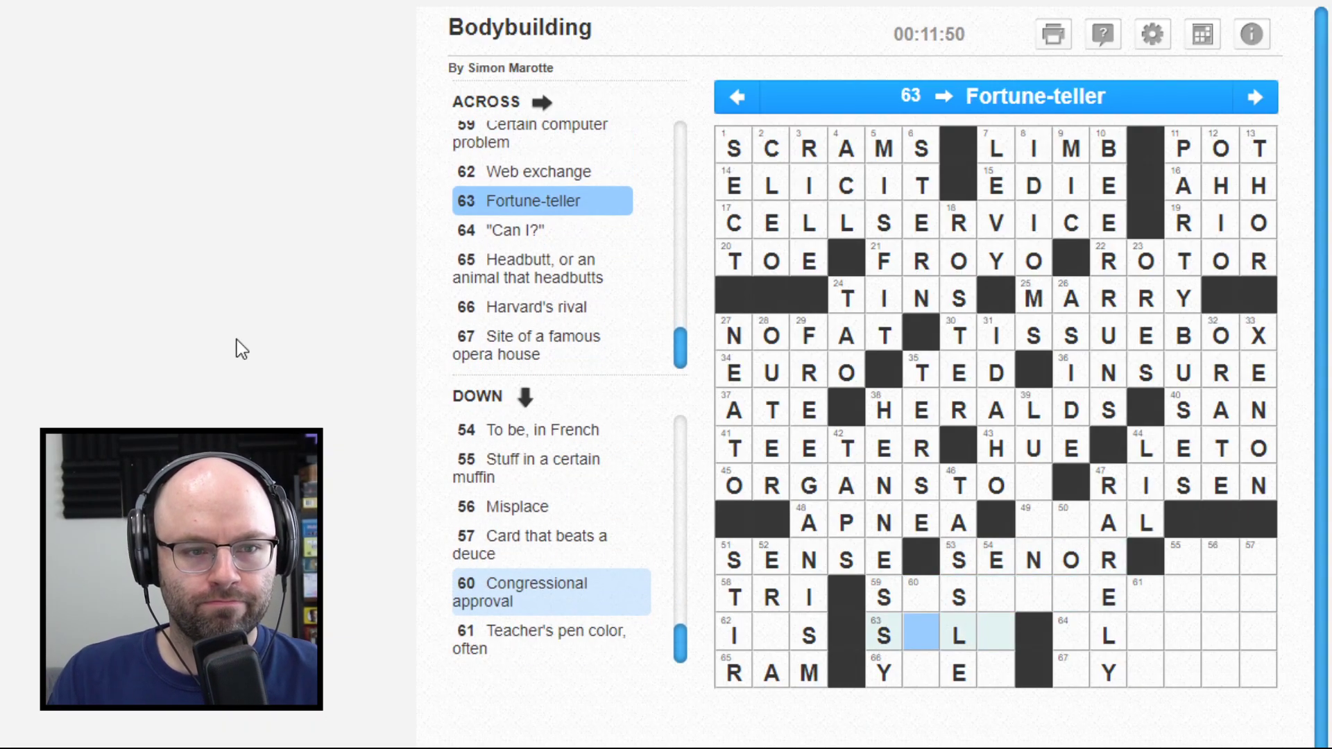
pyautogui.press('Right')
pyautogui.press('Left')
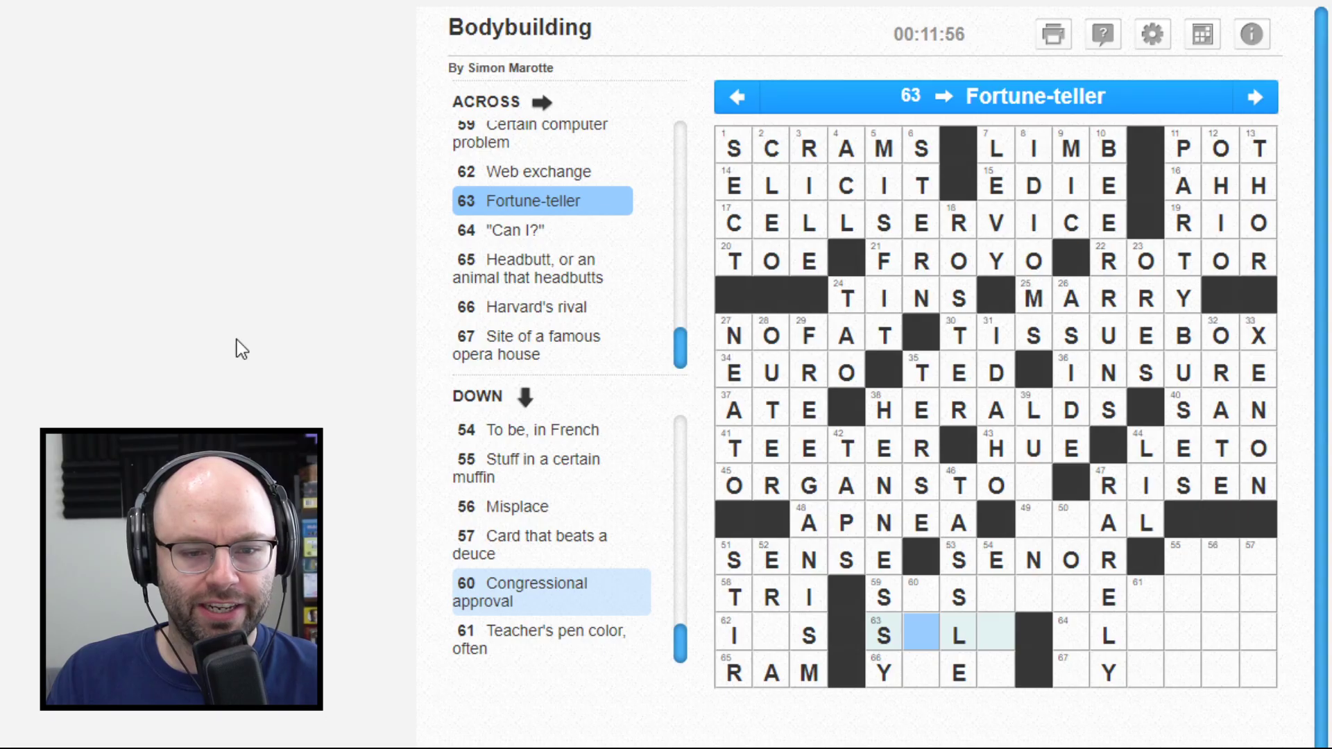
pyautogui.press('Down')
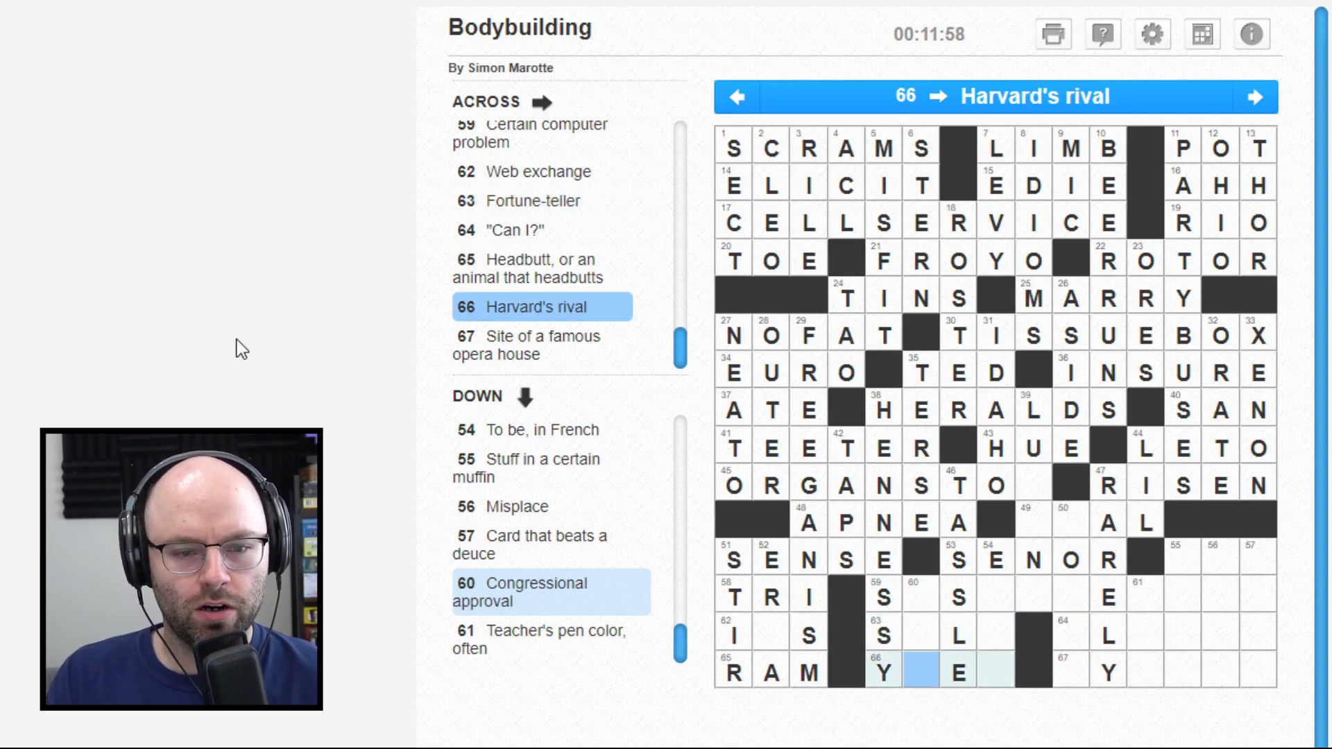
pyautogui.write('AL')
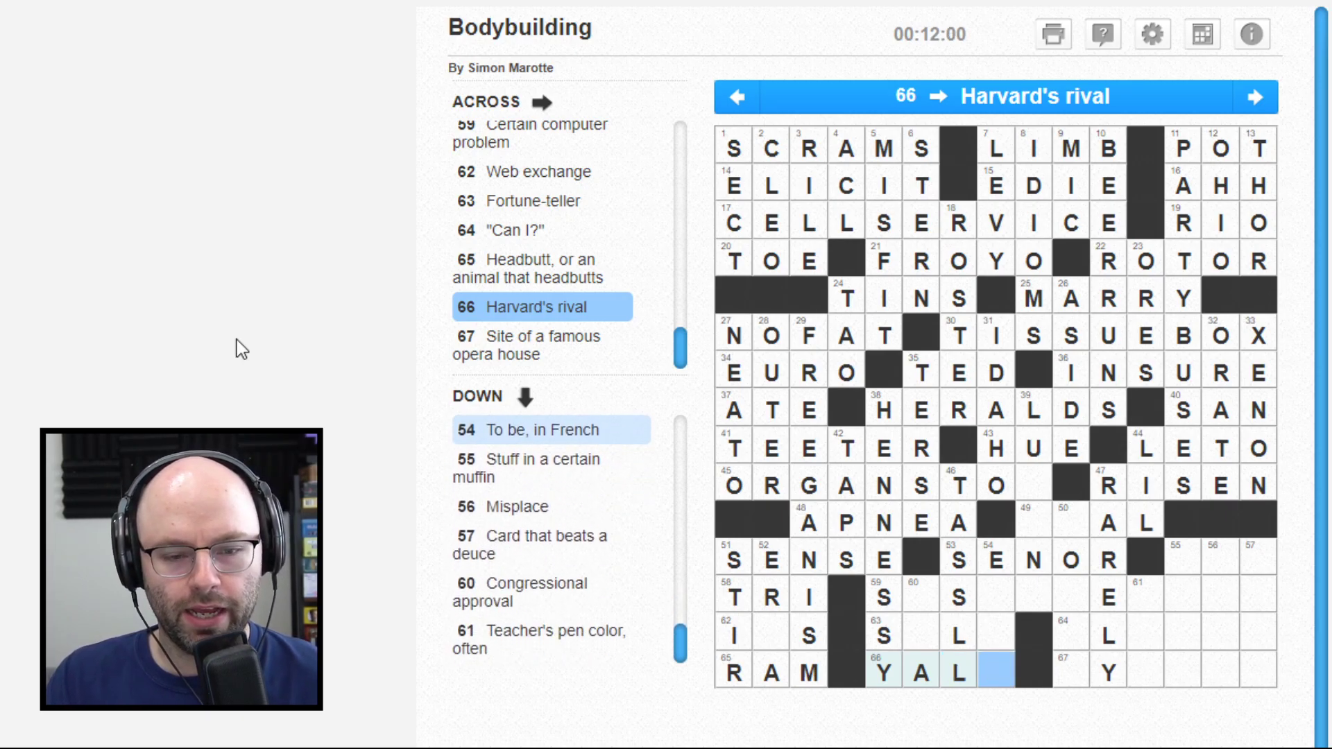
pyautogui.write('E')
pyautogui.press('Left')
pyautogui.press('Up')
pyautogui.press('Left')
pyautogui.write('E')
pyautogui.press('Left')
pyautogui.press('Left')
pyautogui.write('ER')
# Step: Fill the empty final square of 59 Across so it reads SYSTEMERROR
pyautogui.press('Up')
pyautogui.press('Up')
pyautogui.press('Left')
pyautogui.press('Left')
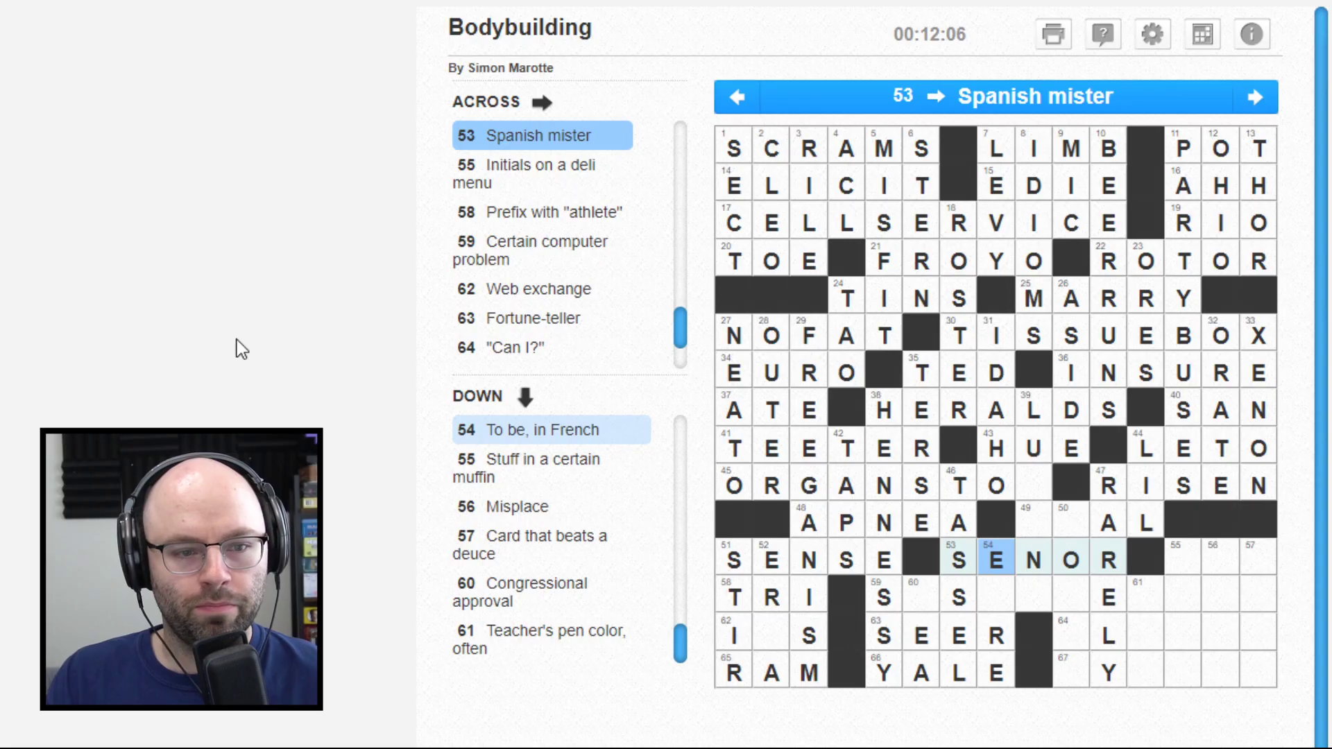
pyautogui.press('Down')
pyautogui.write('T')
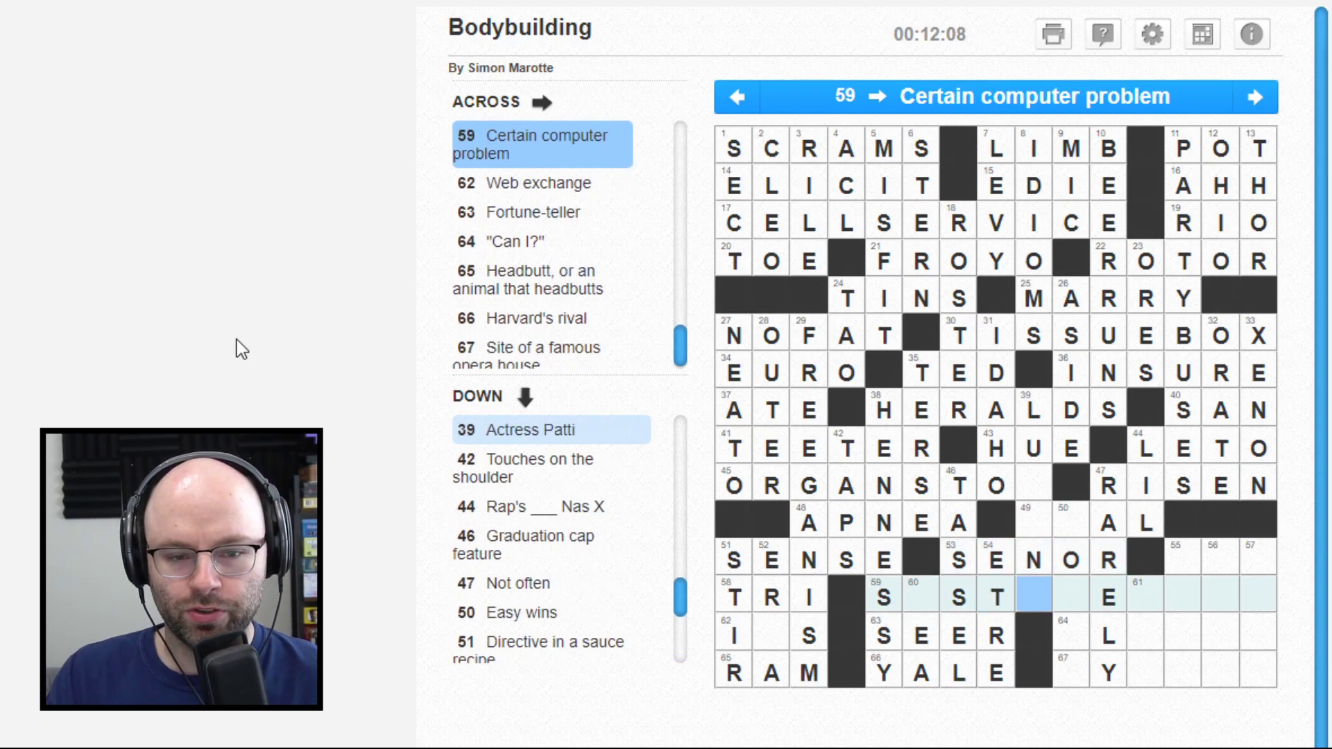
pyautogui.press('Left')
pyautogui.press('Right')
pyautogui.press('Left')
pyautogui.press('Left')
pyautogui.press('Left')
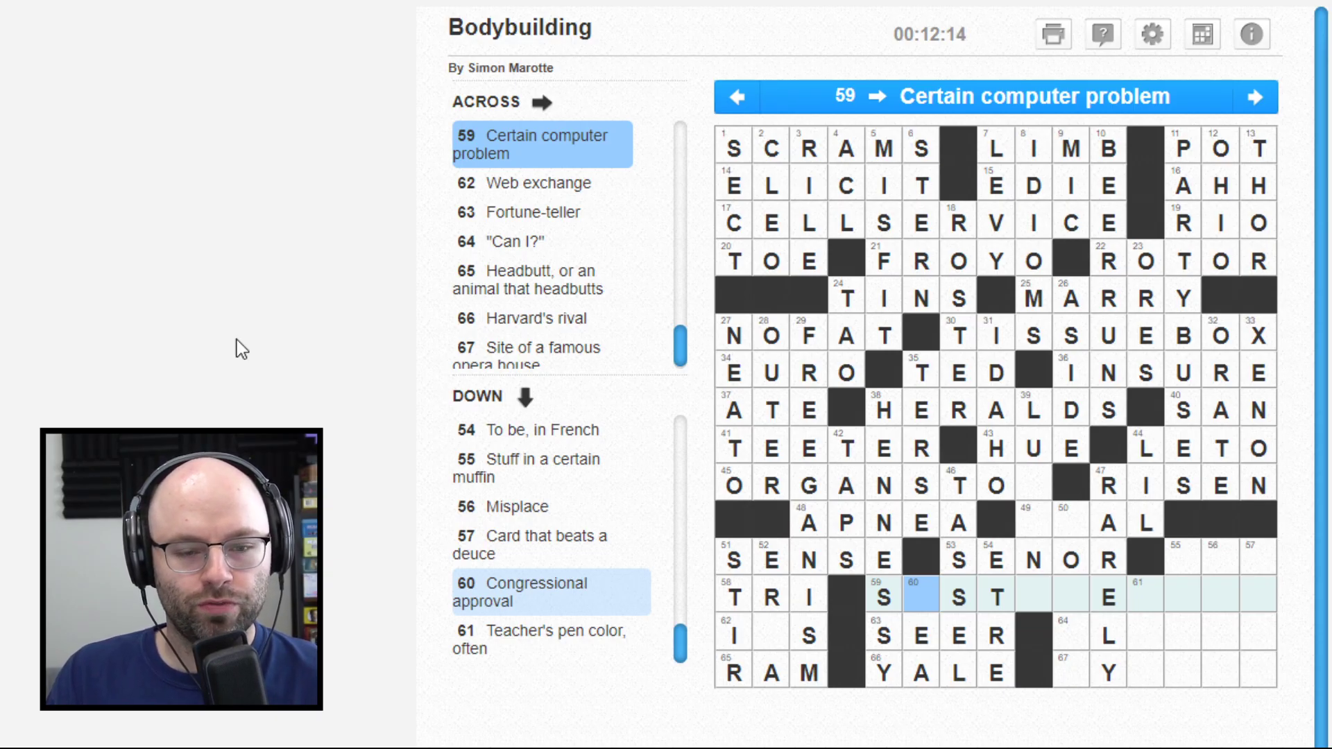
pyautogui.write('YS')
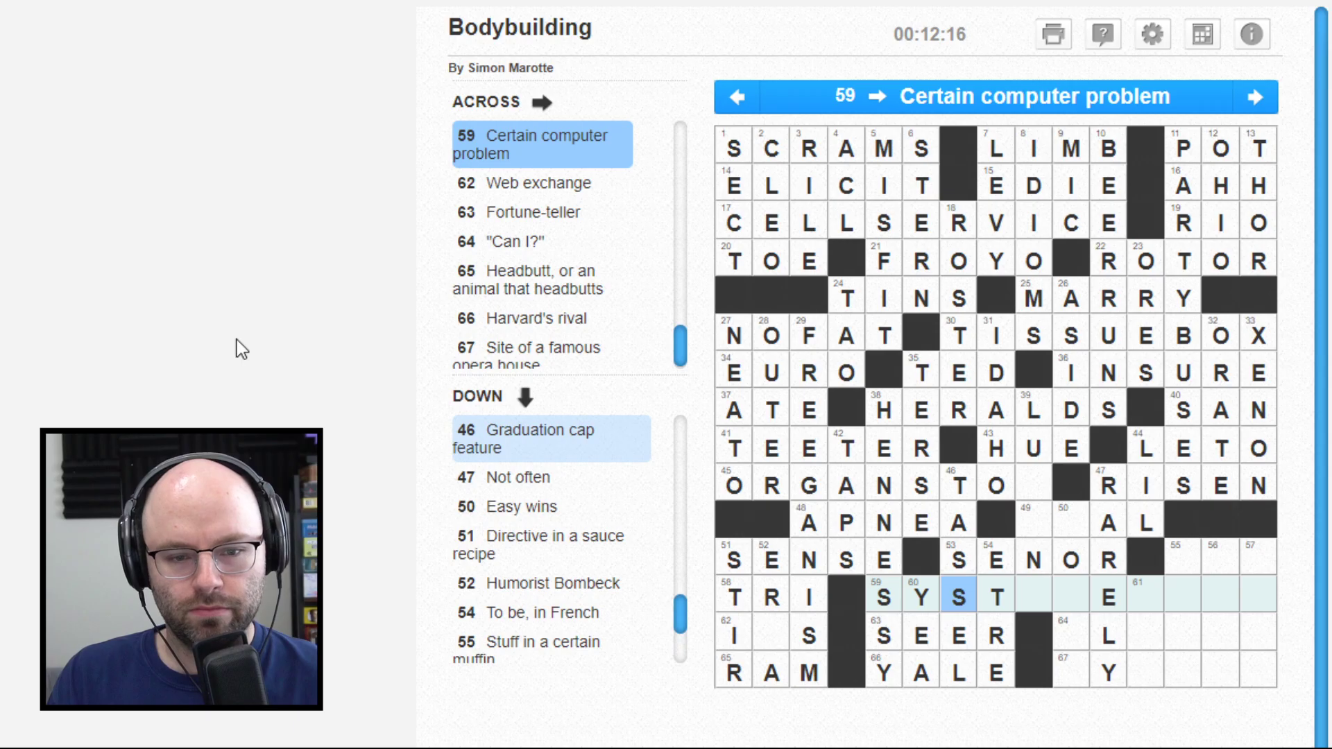
pyautogui.write('T')
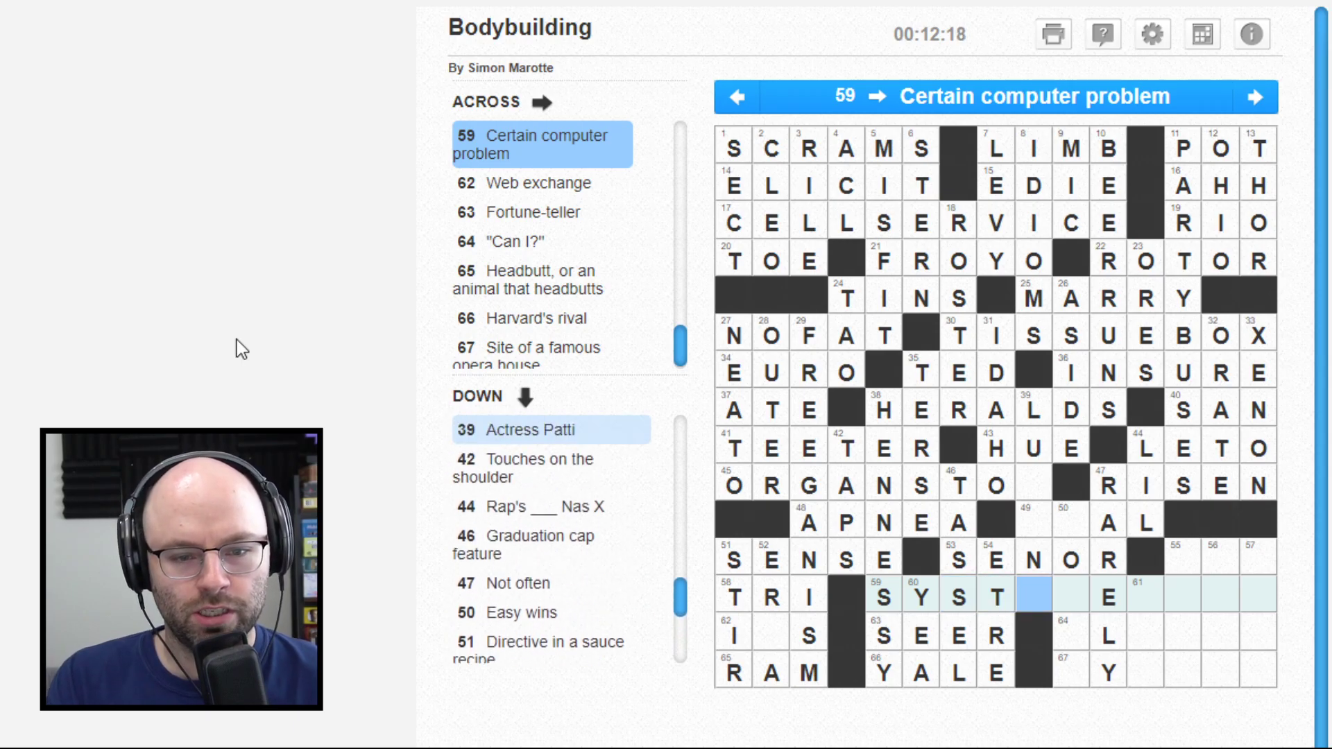
pyautogui.write('EMERRO')
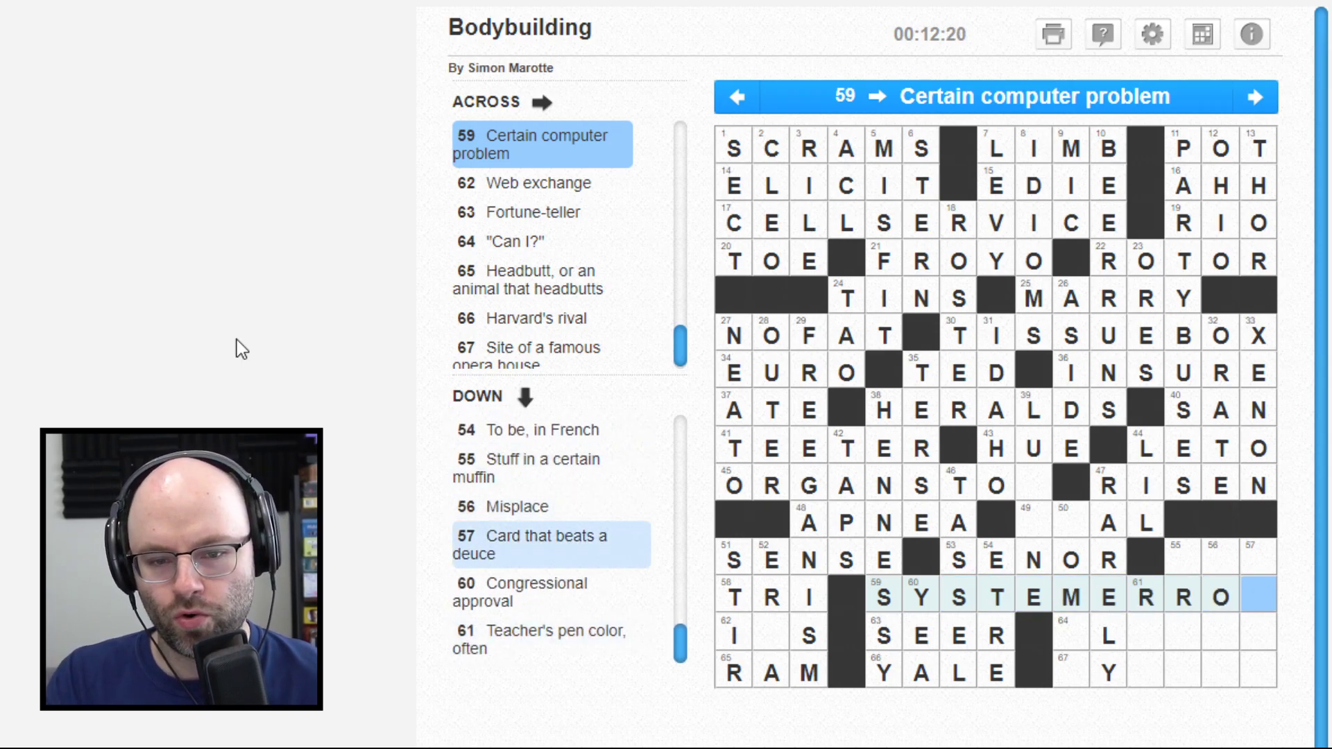
pyautogui.write('R')
pyautogui.press('Right')
pyautogui.press('Right')
# Step: Move up the grid toward the unfinished 45 Across and 49 Across entries
pyautogui.press('Right')
pyautogui.press('Right')
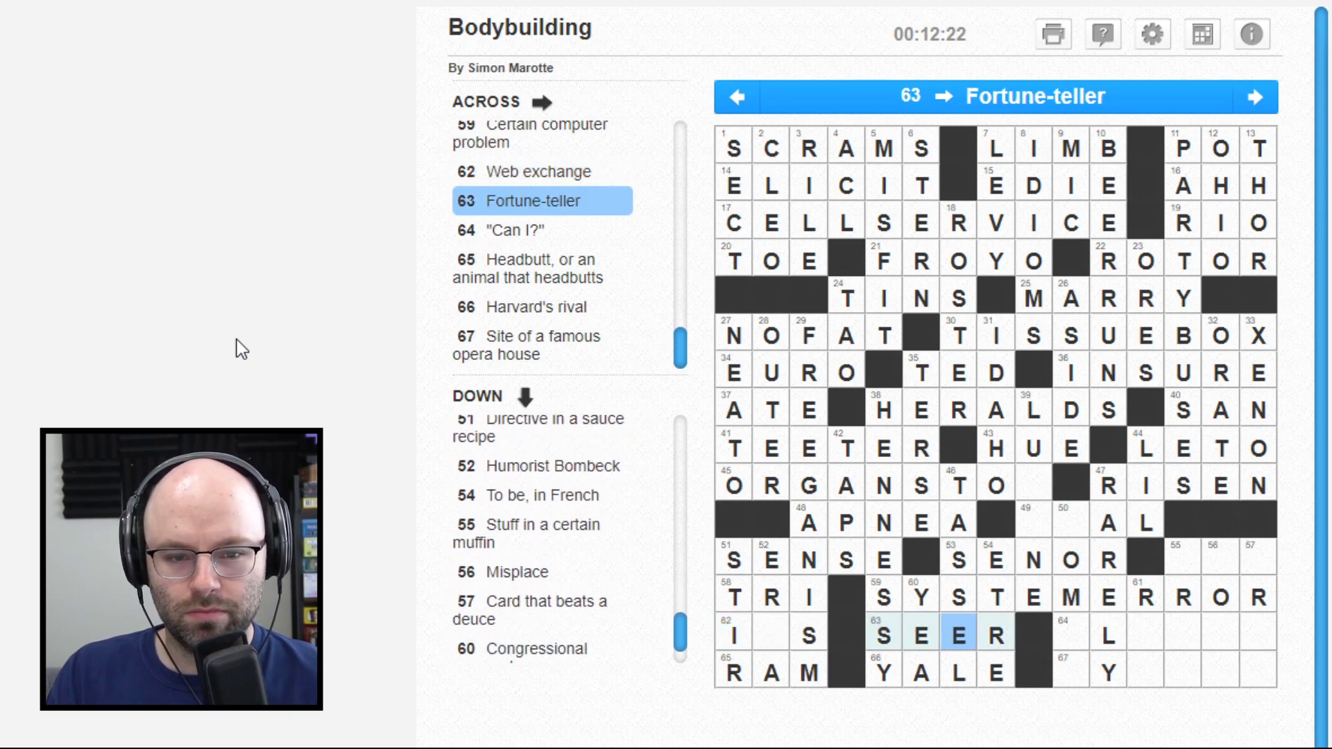
pyautogui.press('Right')
pyautogui.press('Right')
pyautogui.press('Up')
pyautogui.press('Up')
pyautogui.press('Up')
pyautogui.press('Right')
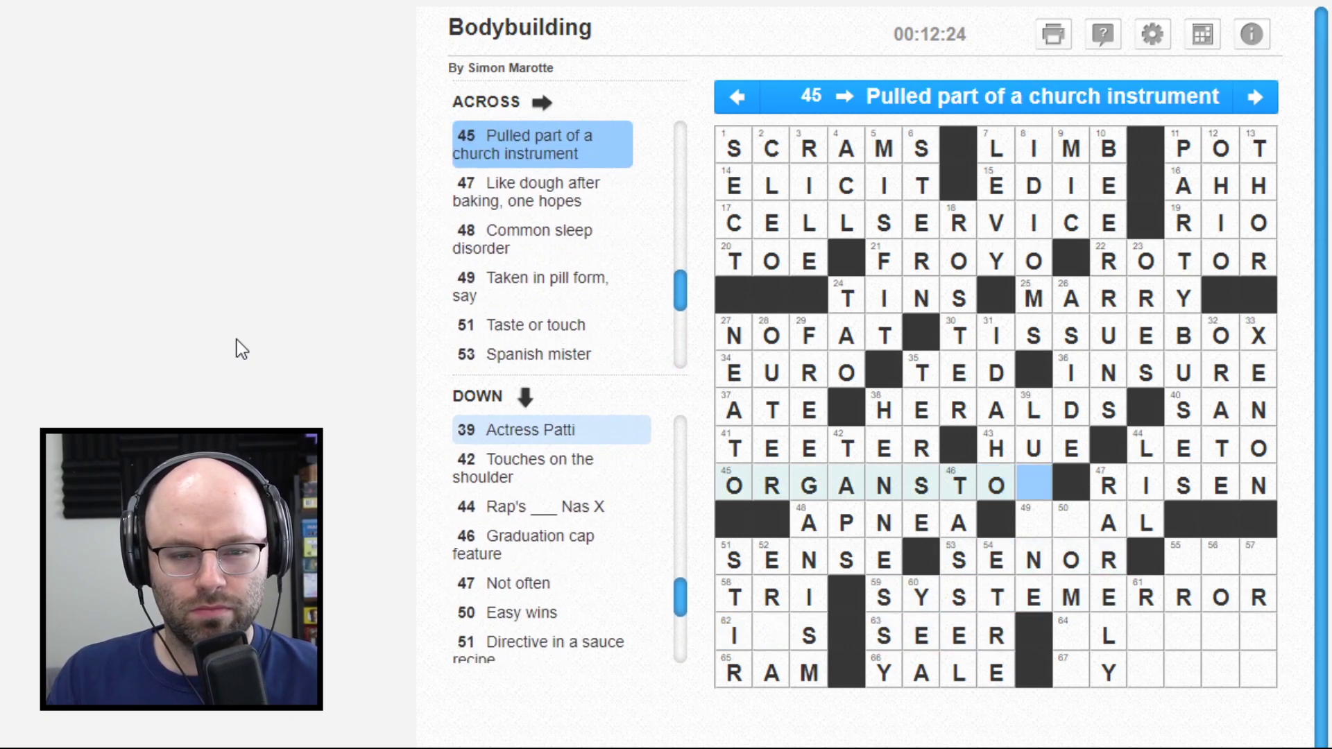
pyautogui.press('Down')
pyautogui.press('Right')
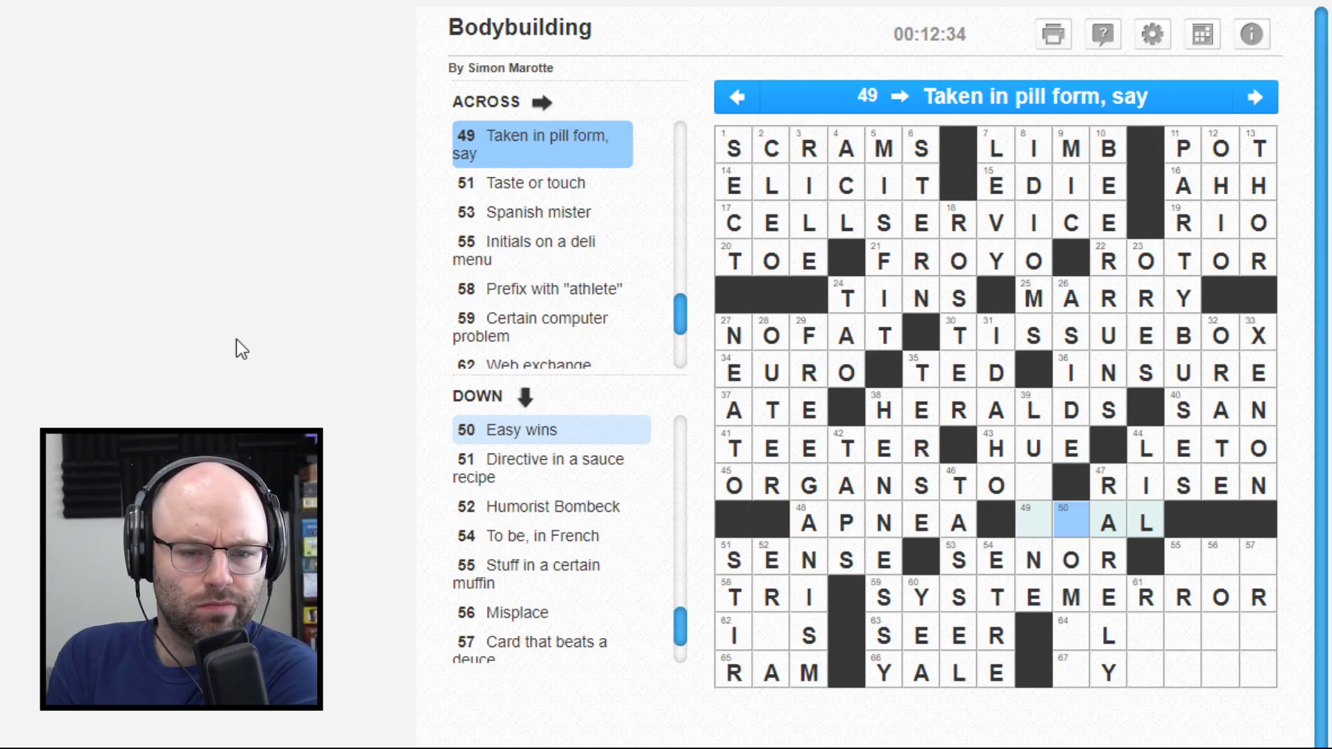
# Step: Enter LOSE in 56 Down
pyautogui.press('Tab')
pyautogui.press('Tab')
pyautogui.press('Tab')
pyautogui.press('Right')
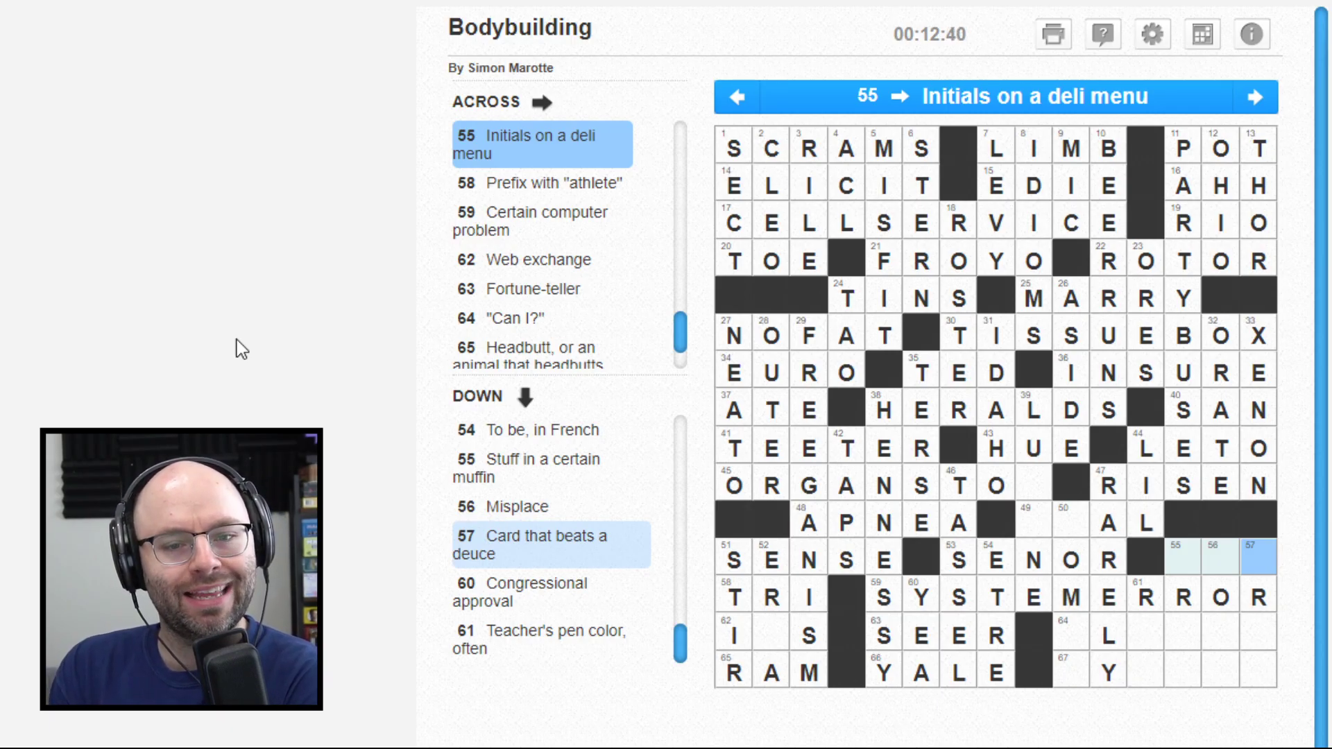
pyautogui.press('Left')
pyautogui.press('Left')
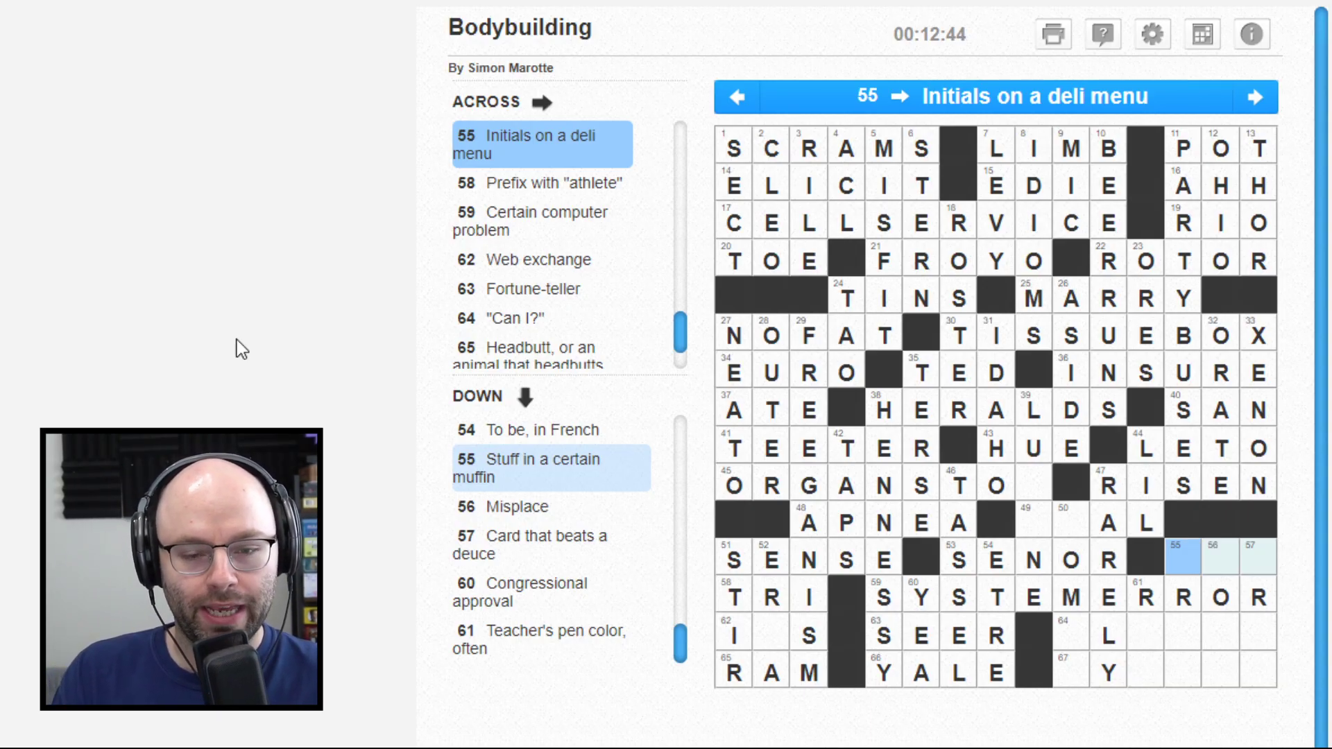
pyautogui.press('Right')
pyautogui.press('Right')
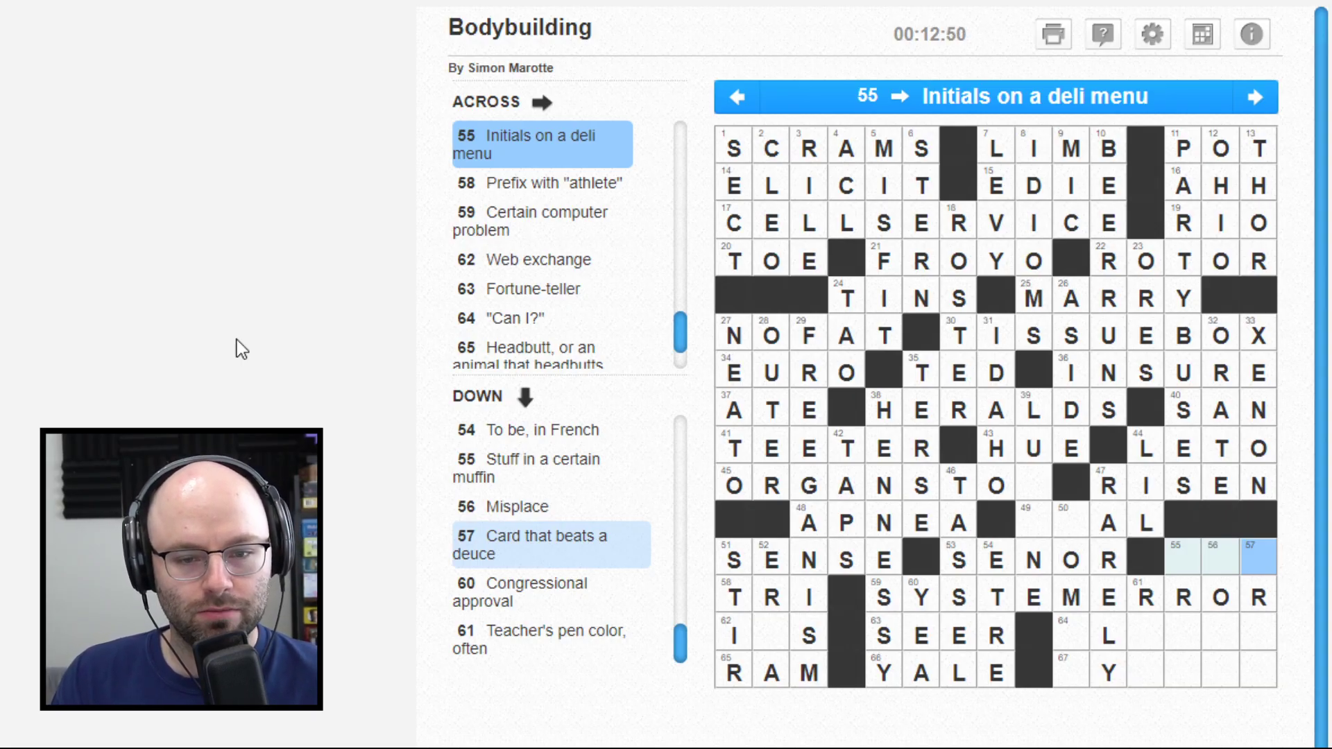
pyautogui.press('Left')
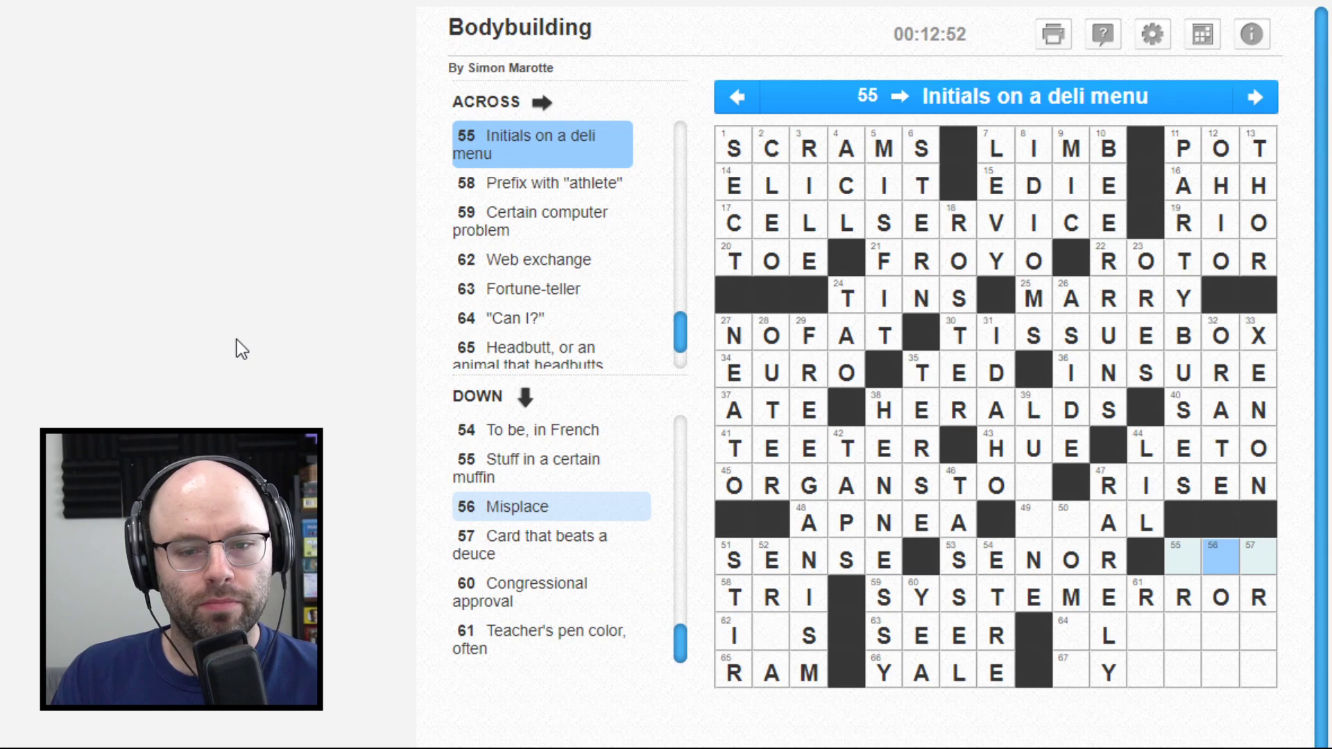
pyautogui.press('Down')
pyautogui.write('lose')
pyautogui.press('Left')
pyautogui.press('Left')
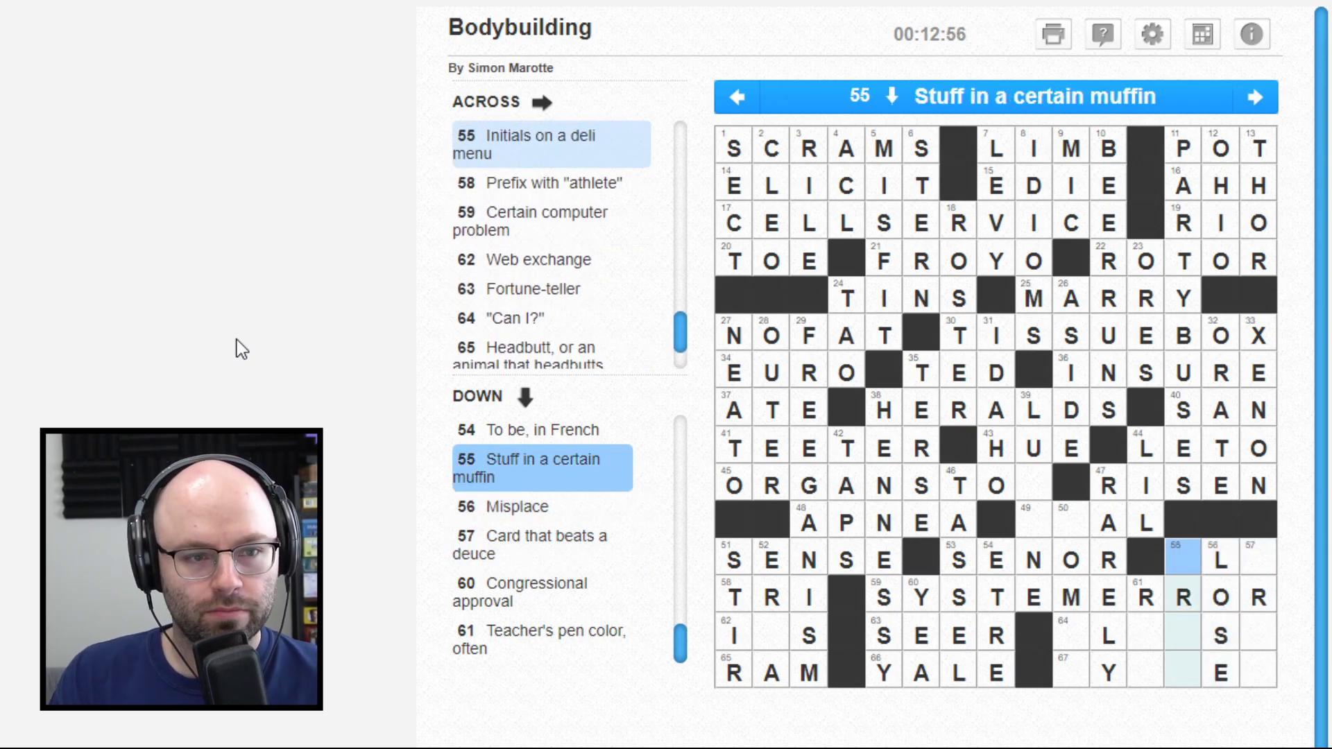
# Step: Complete 55 Down as BRAN around its existing R
pyautogui.press('Left')
pyautogui.press('Down')
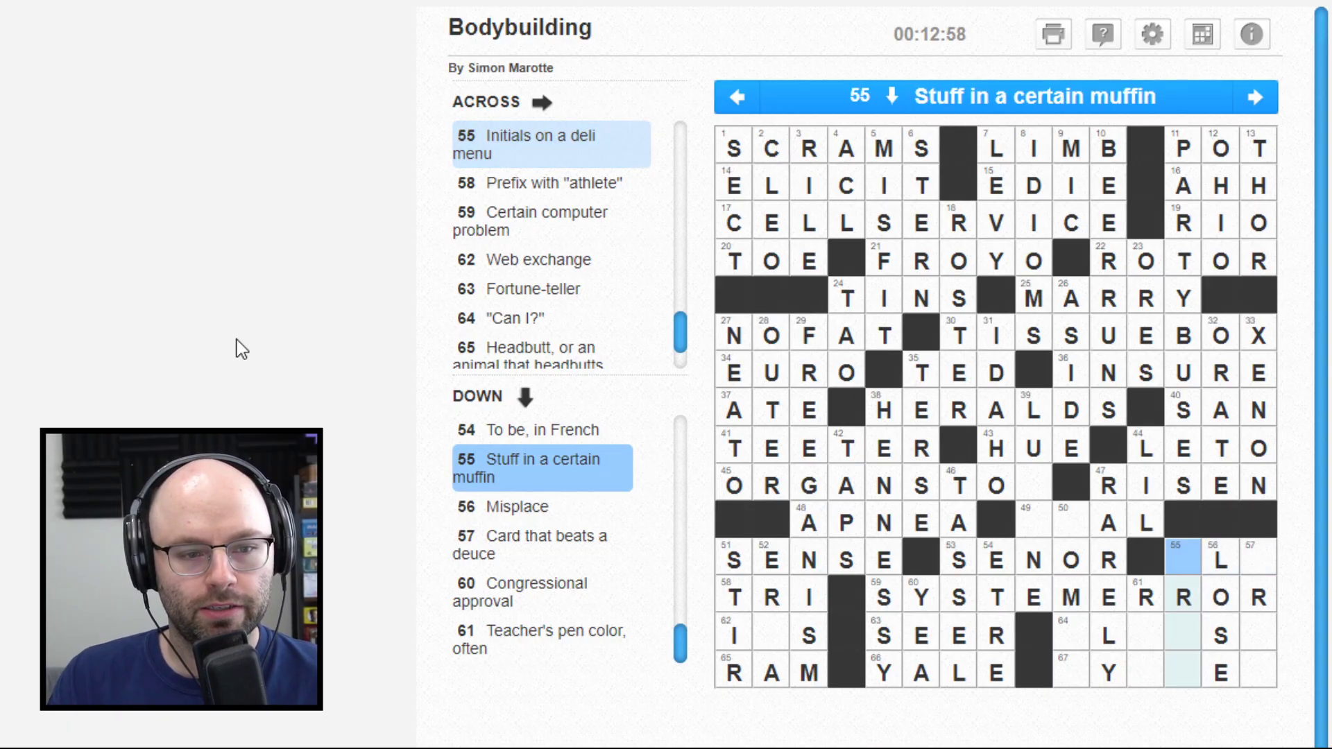
pyautogui.write('b')
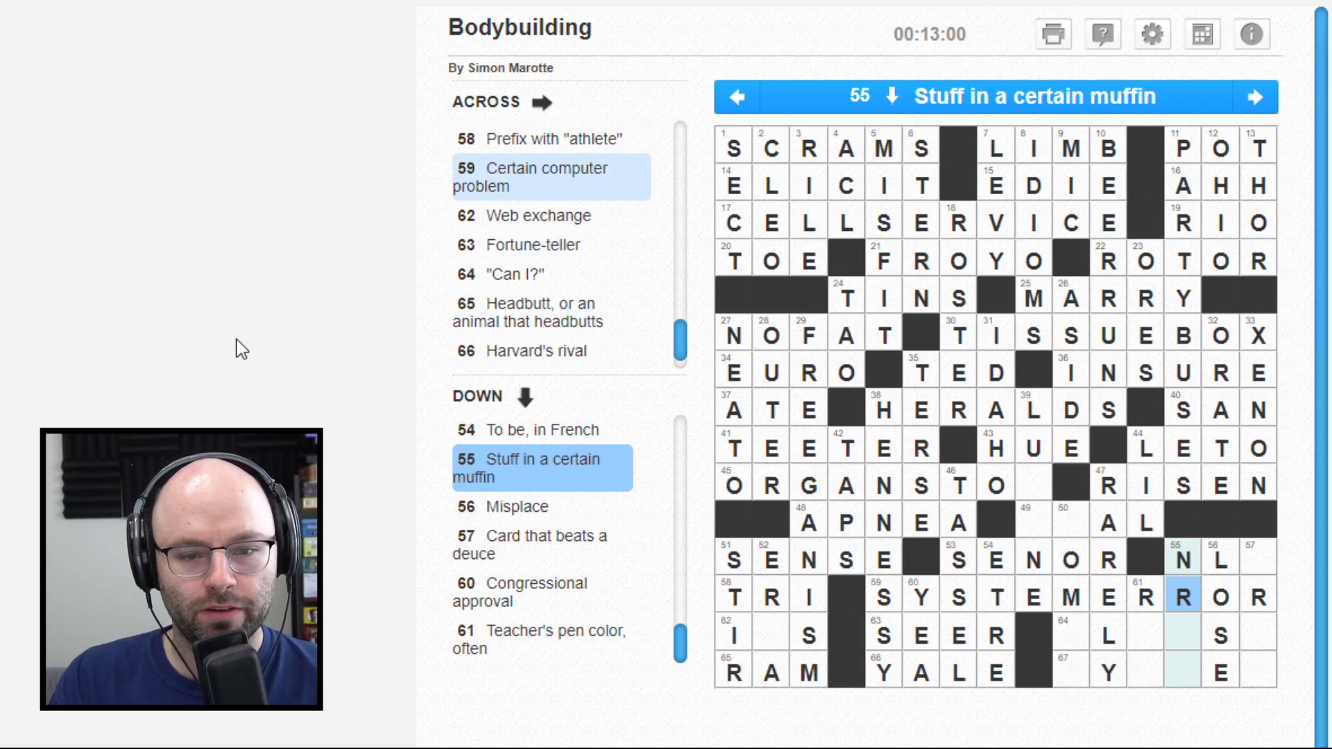
pyautogui.press('Down')
pyautogui.press('Down')
pyautogui.press('Up')
pyautogui.press('Up')
pyautogui.press('Down')
pyautogui.write('an')
# Step: Complete 57 Down as TRES, keeping its existing R
pyautogui.press('Tab')
pyautogui.write('t')
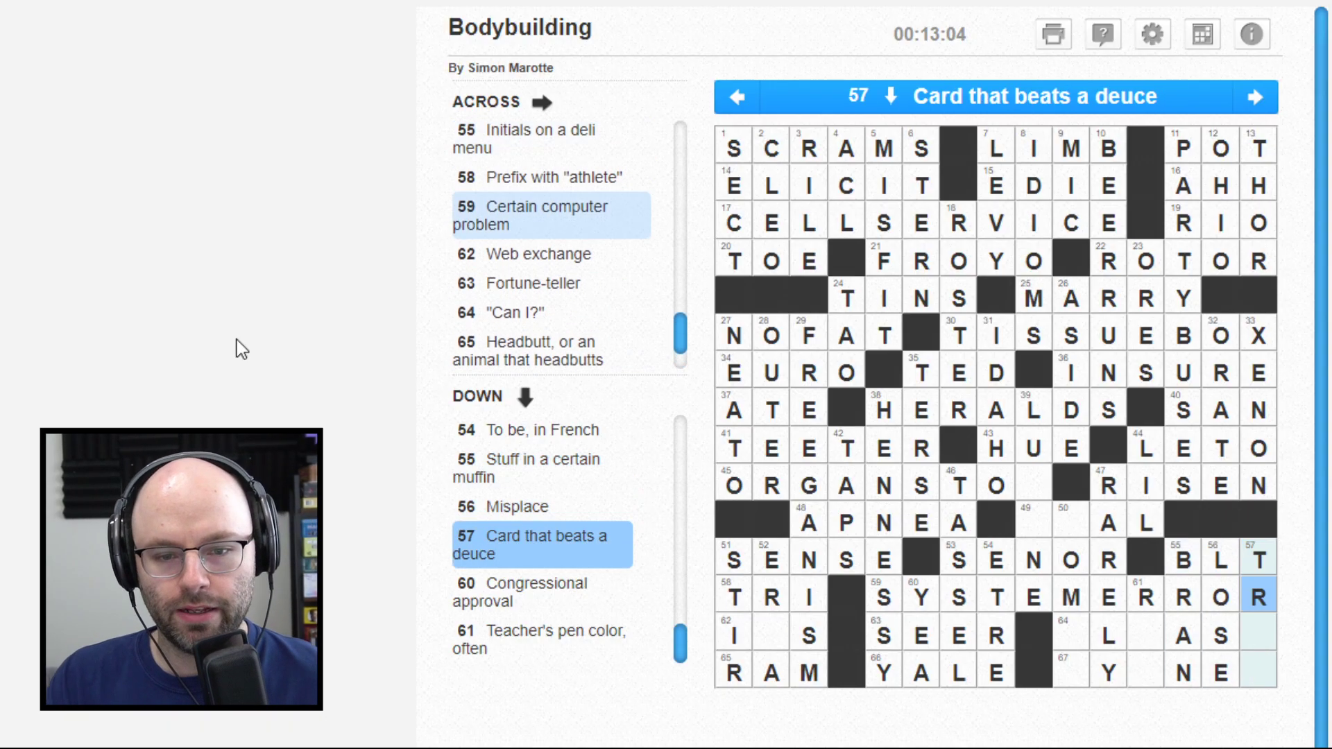
pyautogui.press('Down')
pyautogui.write('es')
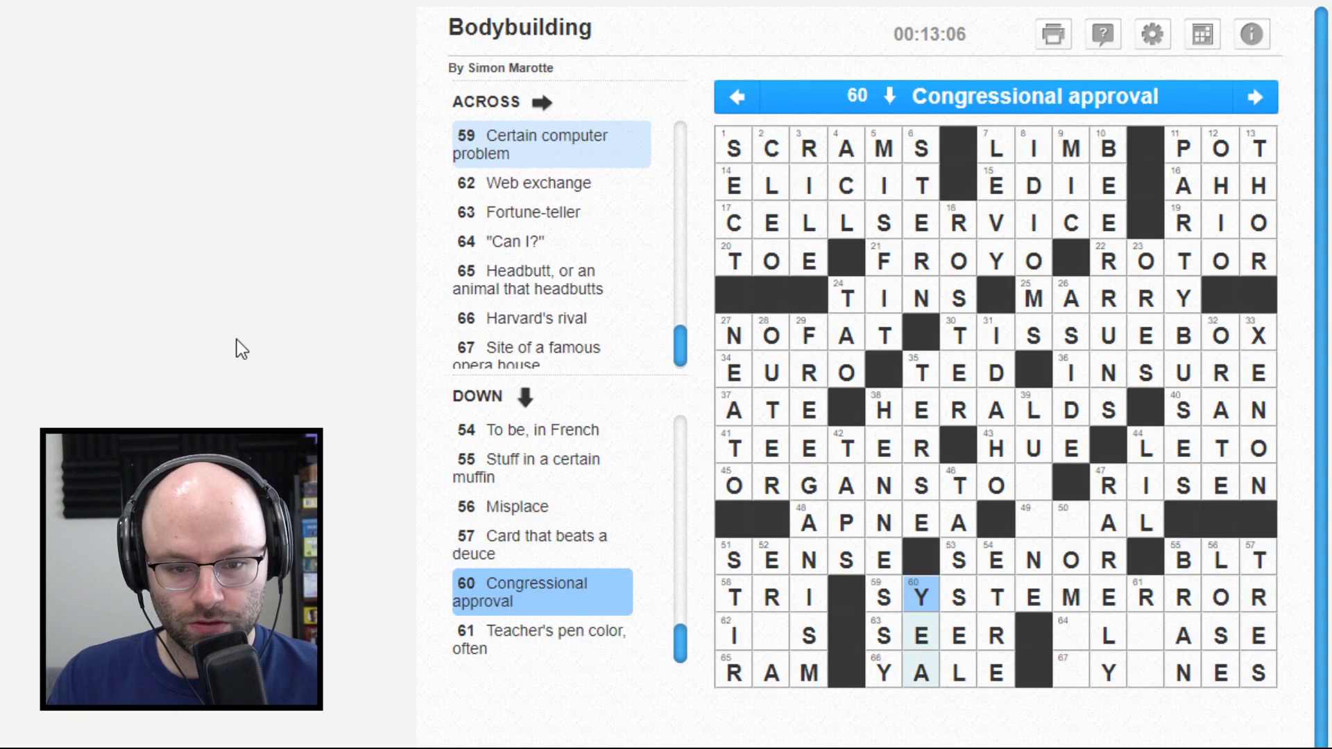
pyautogui.press('Right')
pyautogui.press('Right')
pyautogui.press('Right')
pyautogui.press('Right')
pyautogui.press('Down')
pyautogui.press('Right')
pyautogui.press('Down')
# Step: Fix 67 Across so it reads SYDNEY, filling the missing D
pyautogui.press('Left')
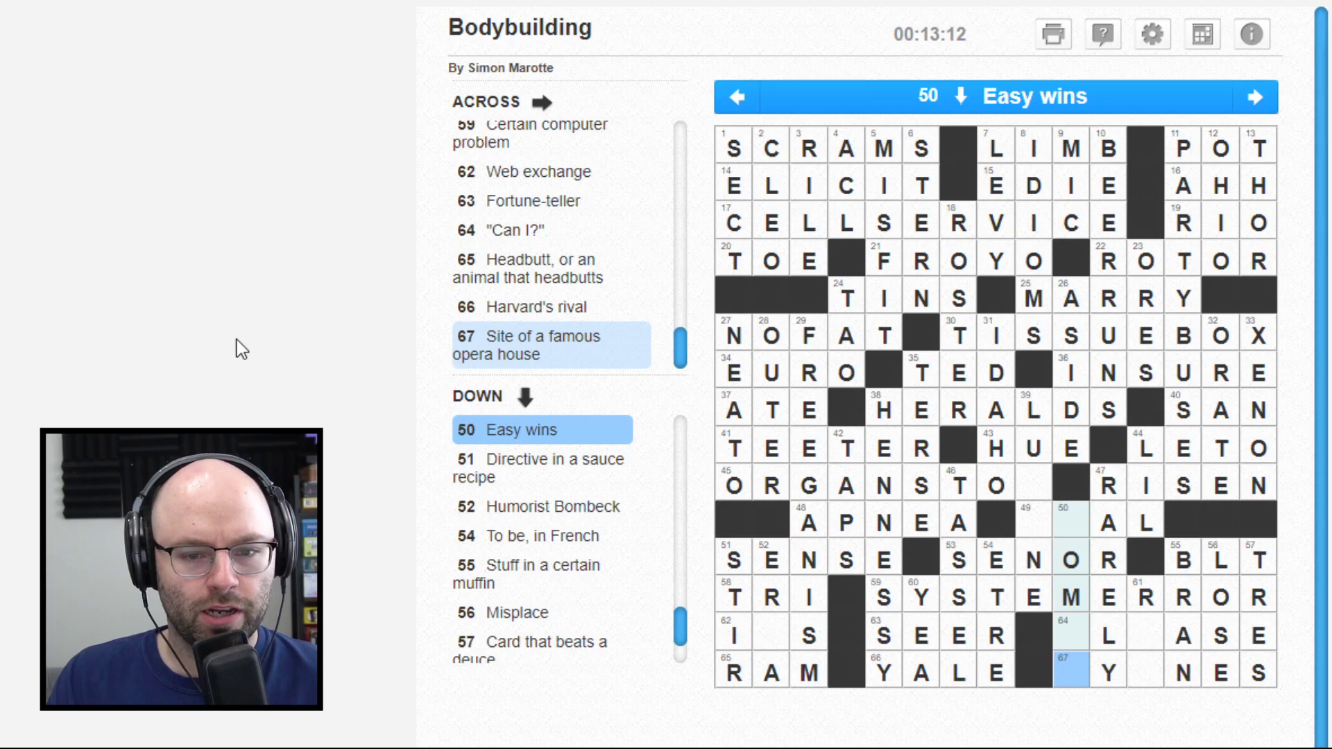
pyautogui.press('Tab')
pyautogui.press('Right')
pyautogui.press('Right')
pyautogui.press('Right')
pyautogui.press('Right')
pyautogui.press('Right')
pyautogui.press('Right')
pyautogui.press('Right')
pyautogui.press('Right')
pyautogui.press('Right')
pyautogui.press('Down')
pyautogui.press('Down')
pyautogui.press('Right')
pyautogui.press('Down')
pyautogui.write('D')
pyautogui.press('Right')
pyautogui.press('Down')
pyautogui.press('Down')
pyautogui.hotkey('shift', 'Tab')
pyautogui.press('Down')
pyautogui.press('Down')
pyautogui.press('Down')
pyautogui.press('Down')
pyautogui.press('Down')
pyautogui.press('Down')
pyautogui.press('Down')
pyautogui.press('Down')
pyautogui.press('Down')
pyautogui.press('Down')
pyautogui.press('Down')
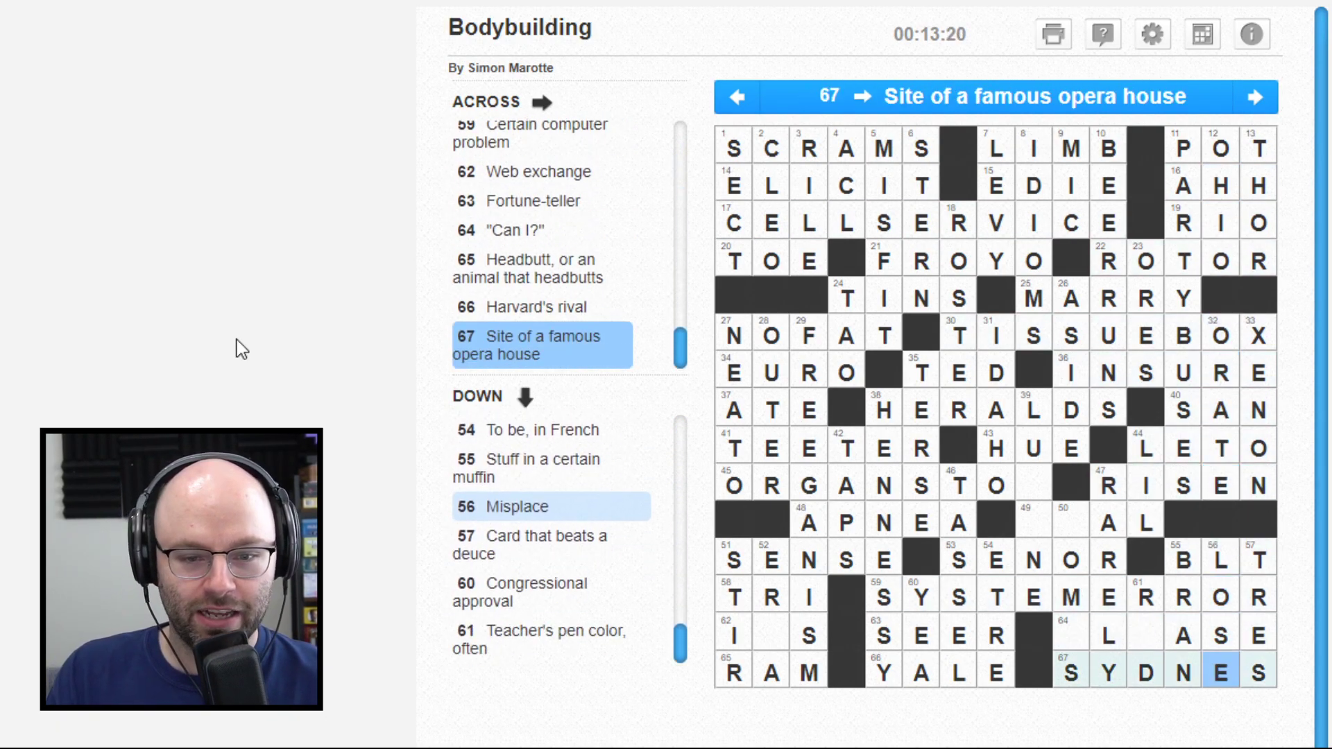
pyautogui.press('Right')
pyautogui.write('y')
pyautogui.hotkey('shift', 'Tab')
# Step: Enter P and E in 64 Across, turning LASE into PLEASE
pyautogui.press('Left')
pyautogui.press('Up')
pyautogui.press('Left')
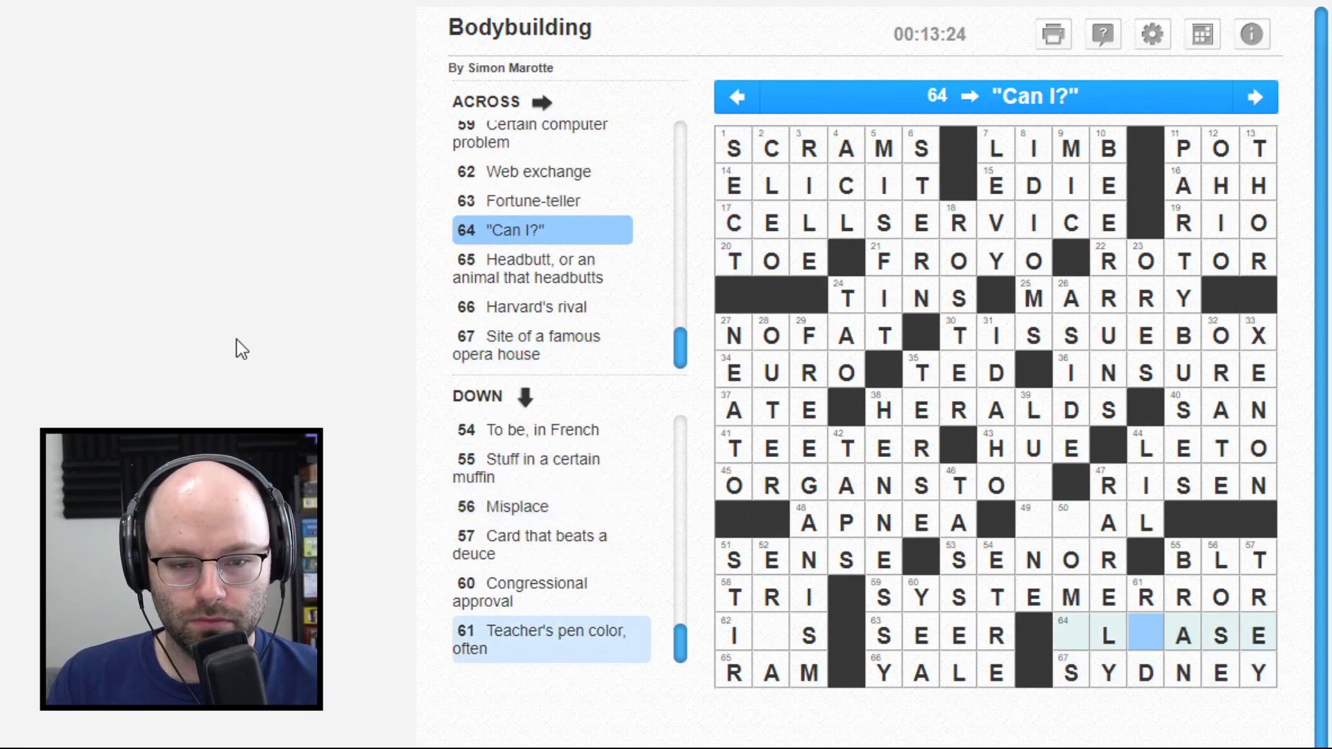
pyautogui.press('Left')
pyautogui.press('Left')
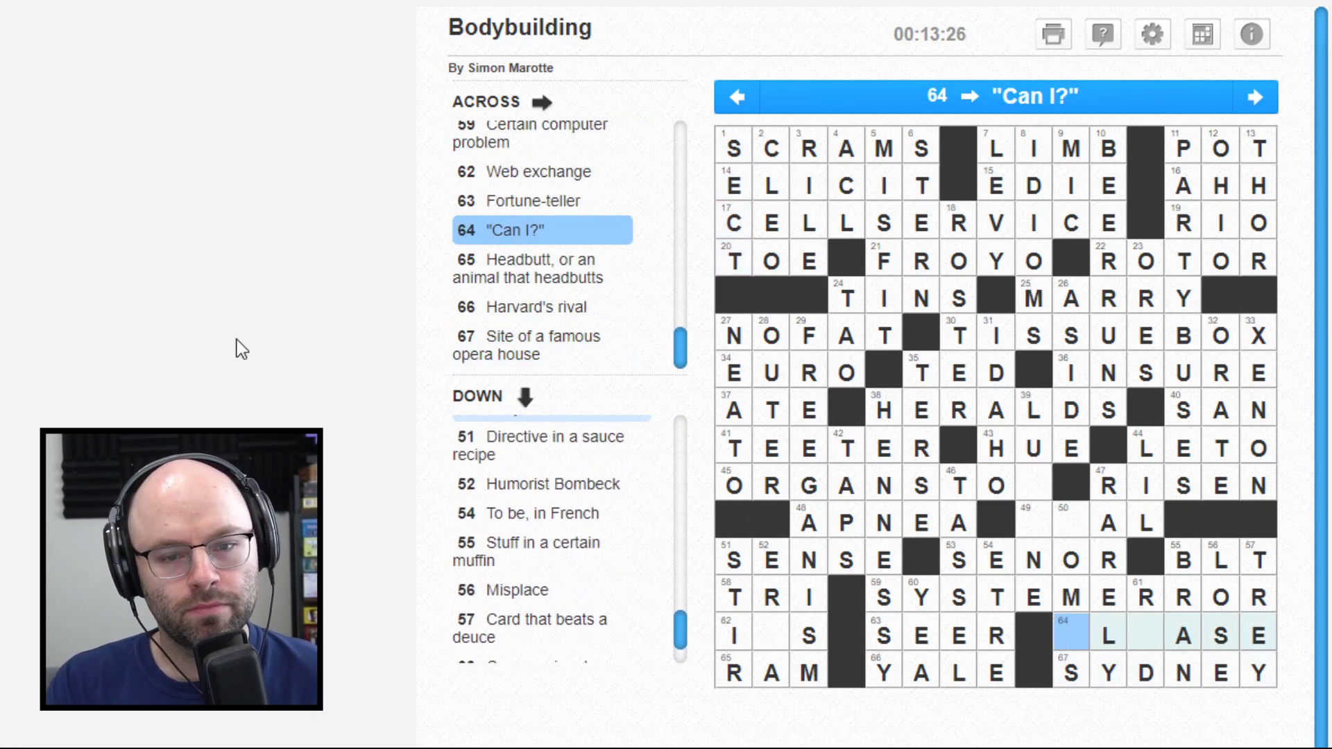
pyautogui.write('PLE')
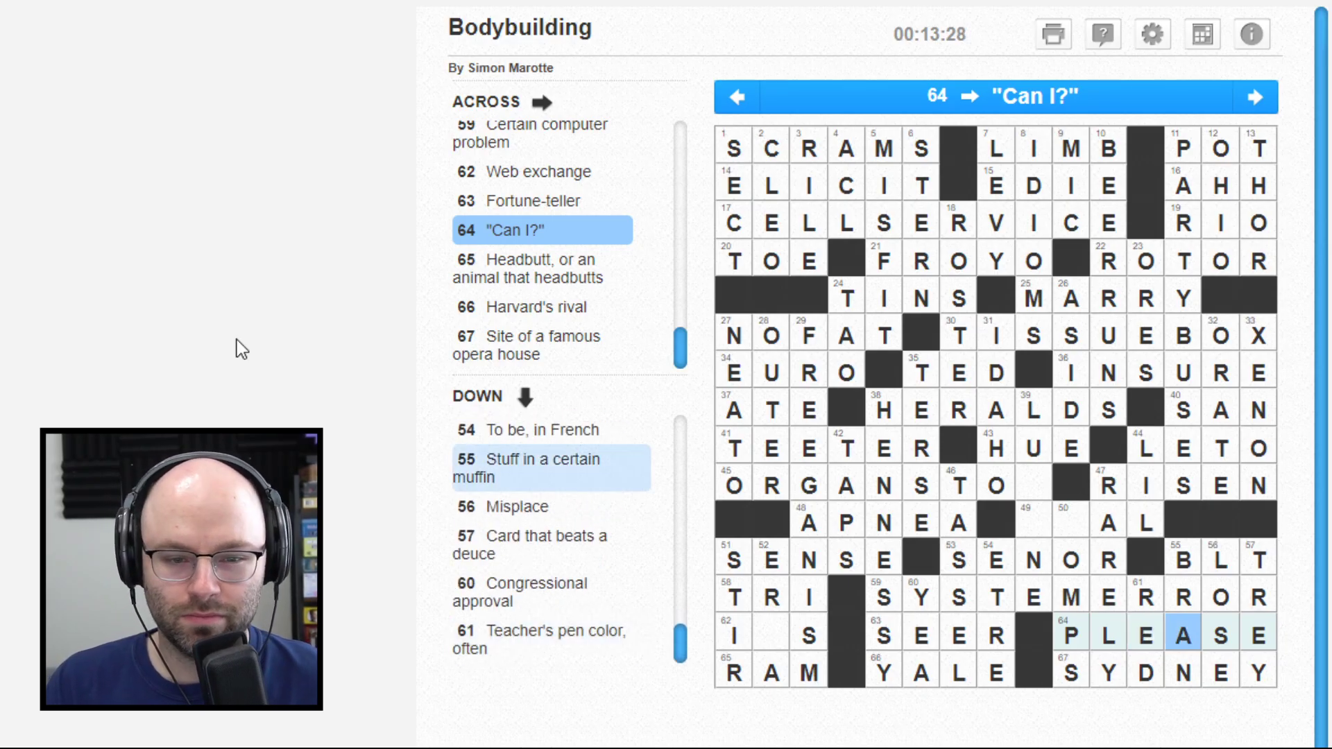
pyautogui.press('Up')
pyautogui.press('Up')
pyautogui.press('Left')
pyautogui.press('Left')
pyautogui.press('Up')
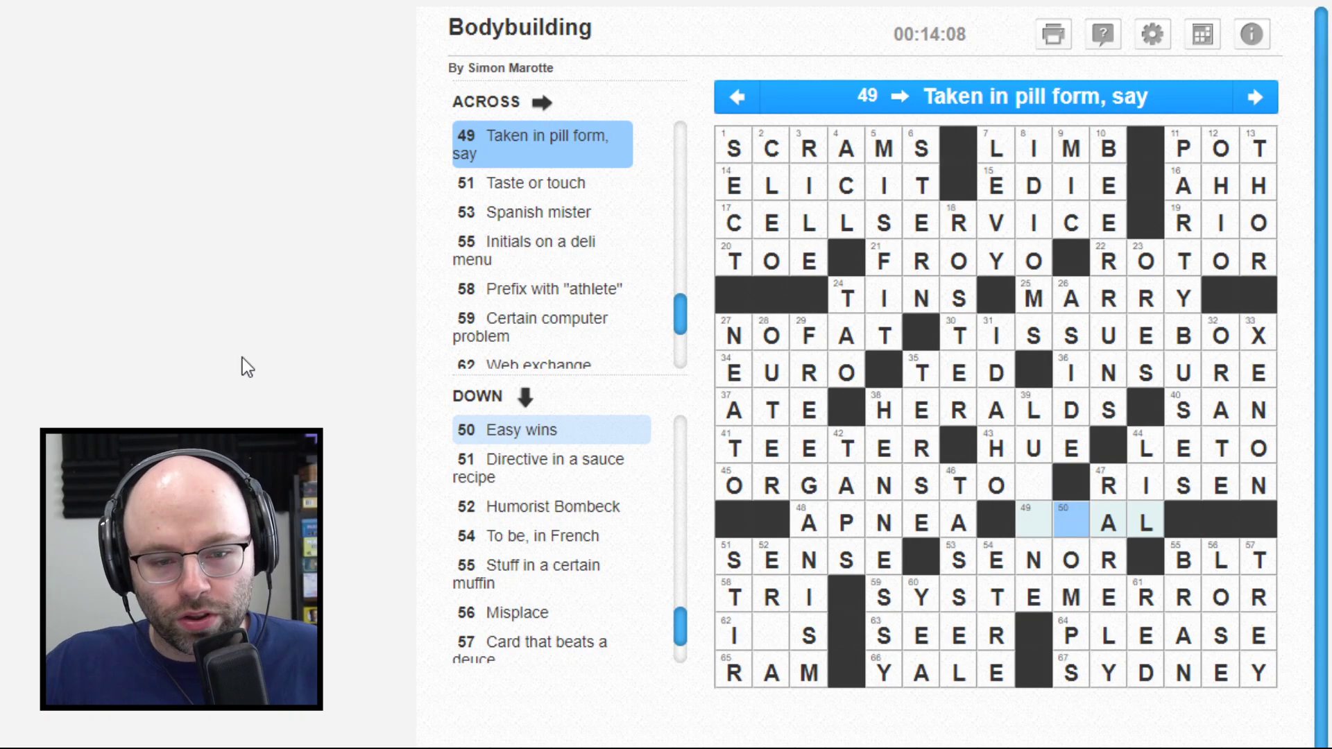
pyautogui.press('Left')
pyautogui.press('Left')
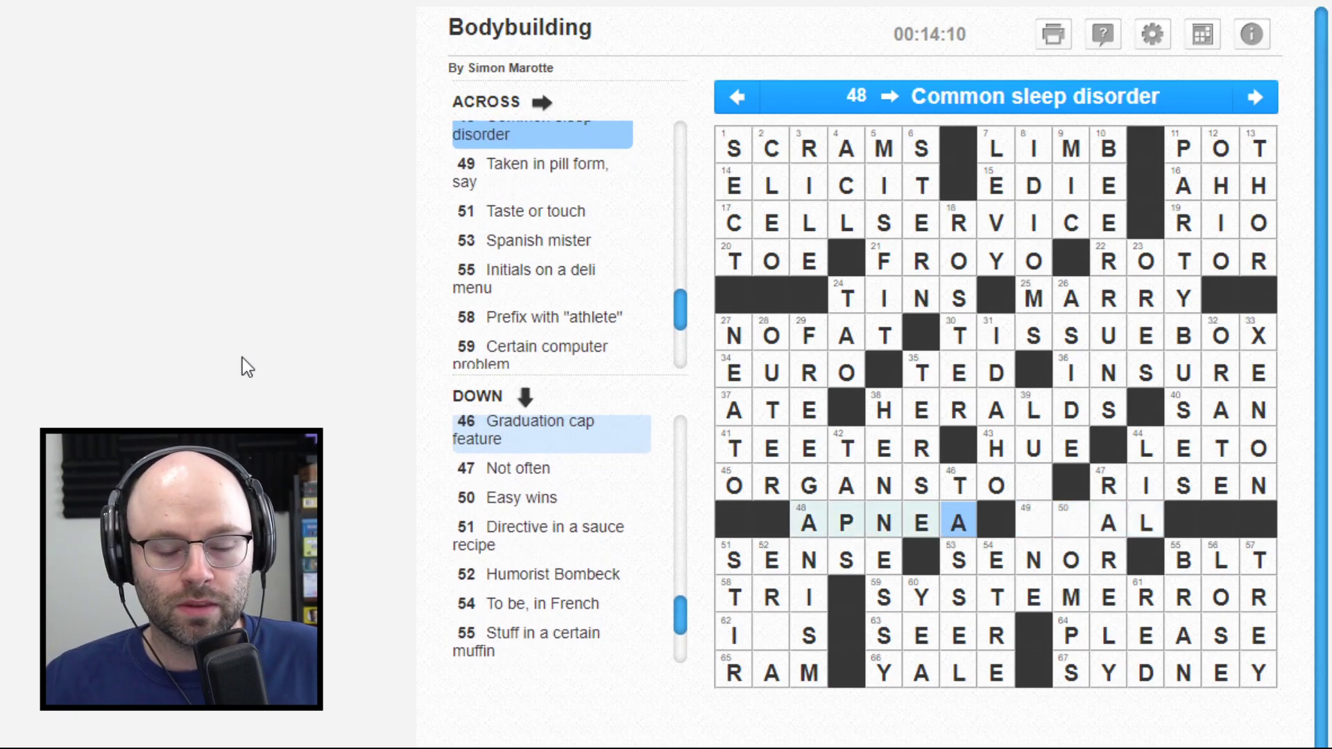
pyautogui.hotkey('shift', 'Tab')
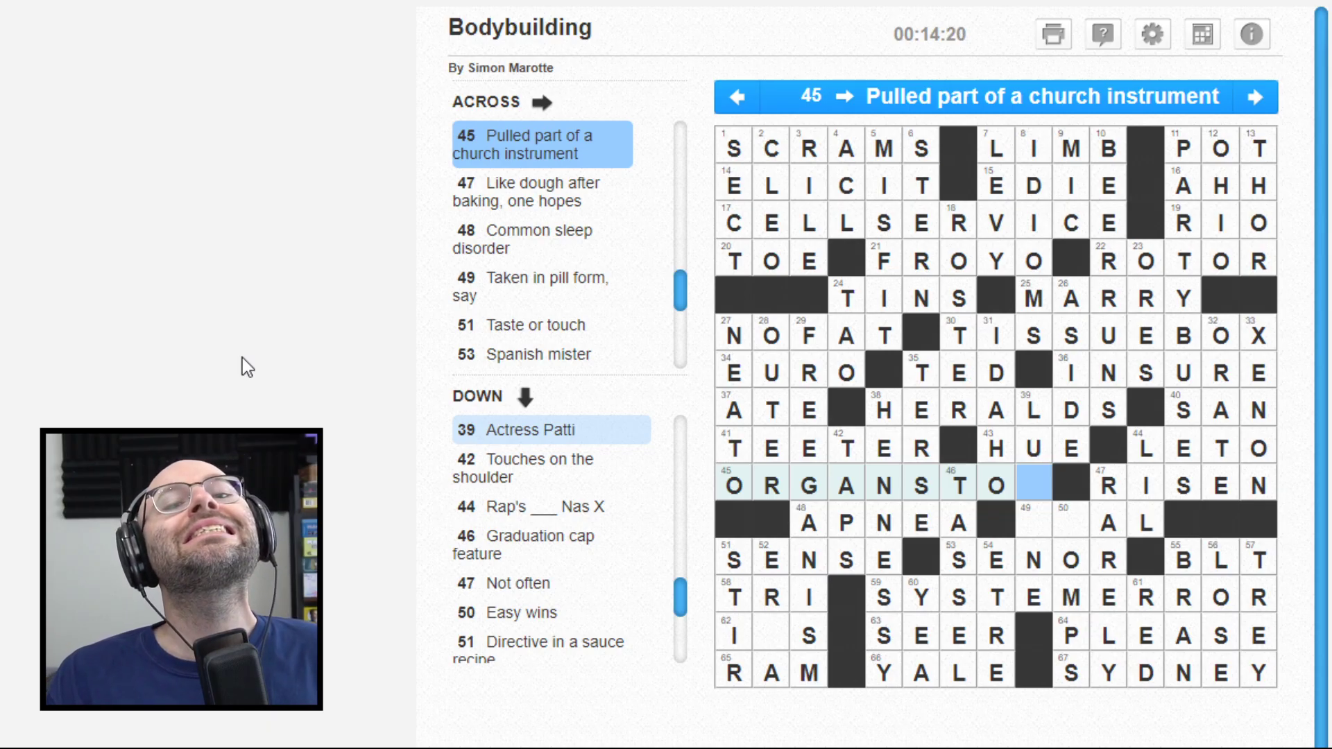
pyautogui.write('p')
pyautogui.press('Tab')
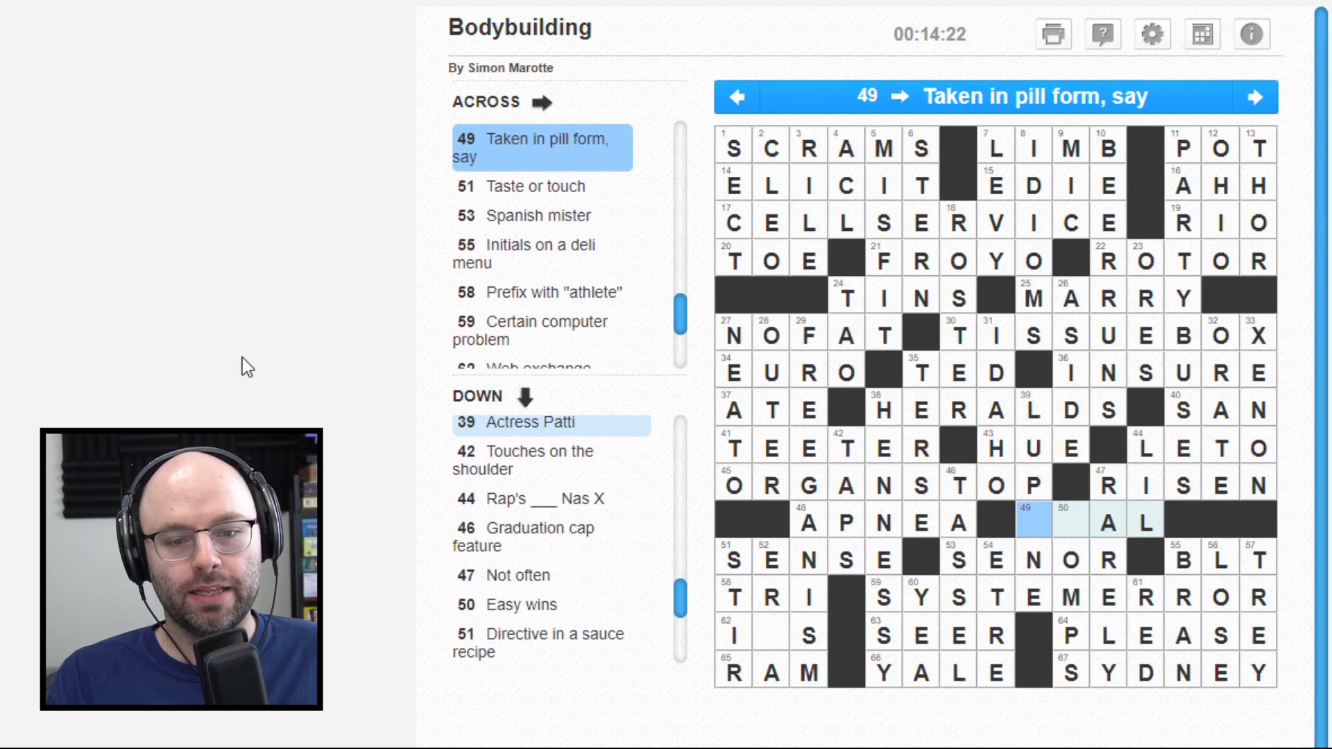
pyautogui.write('i')
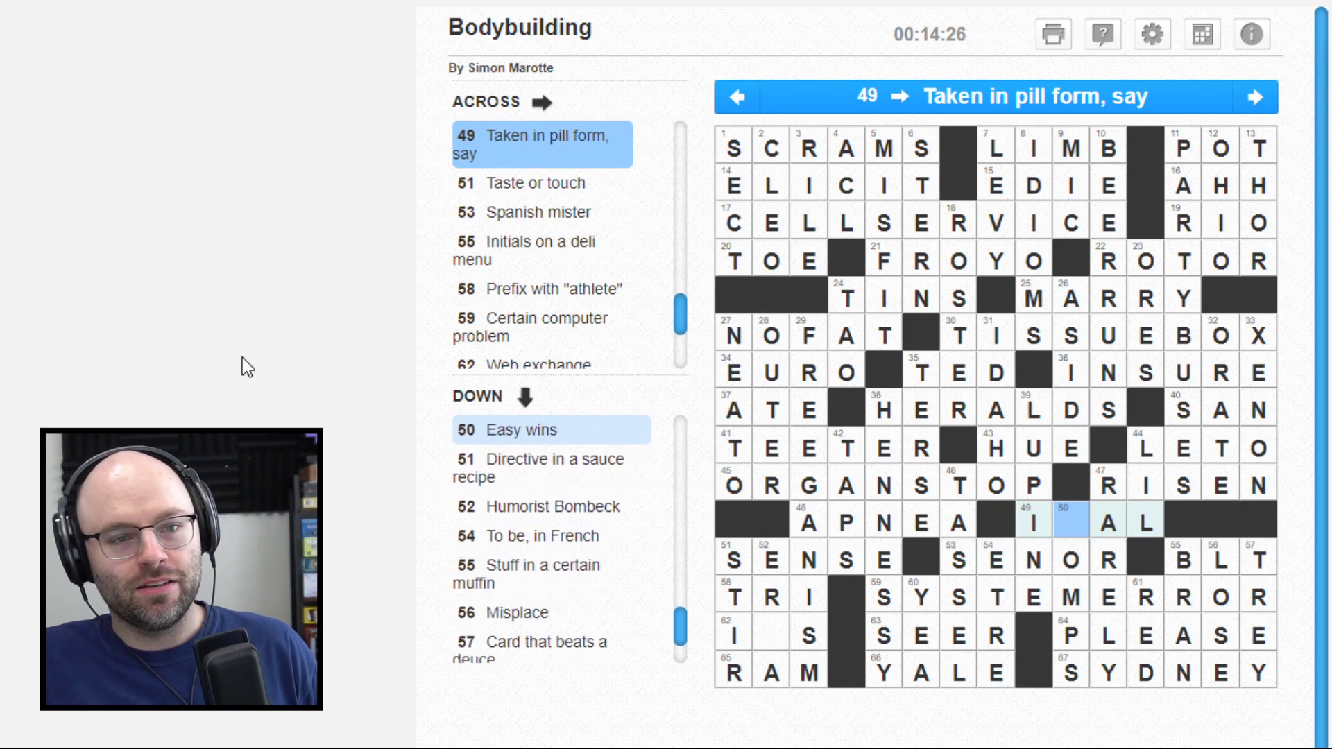
pyautogui.write('t')
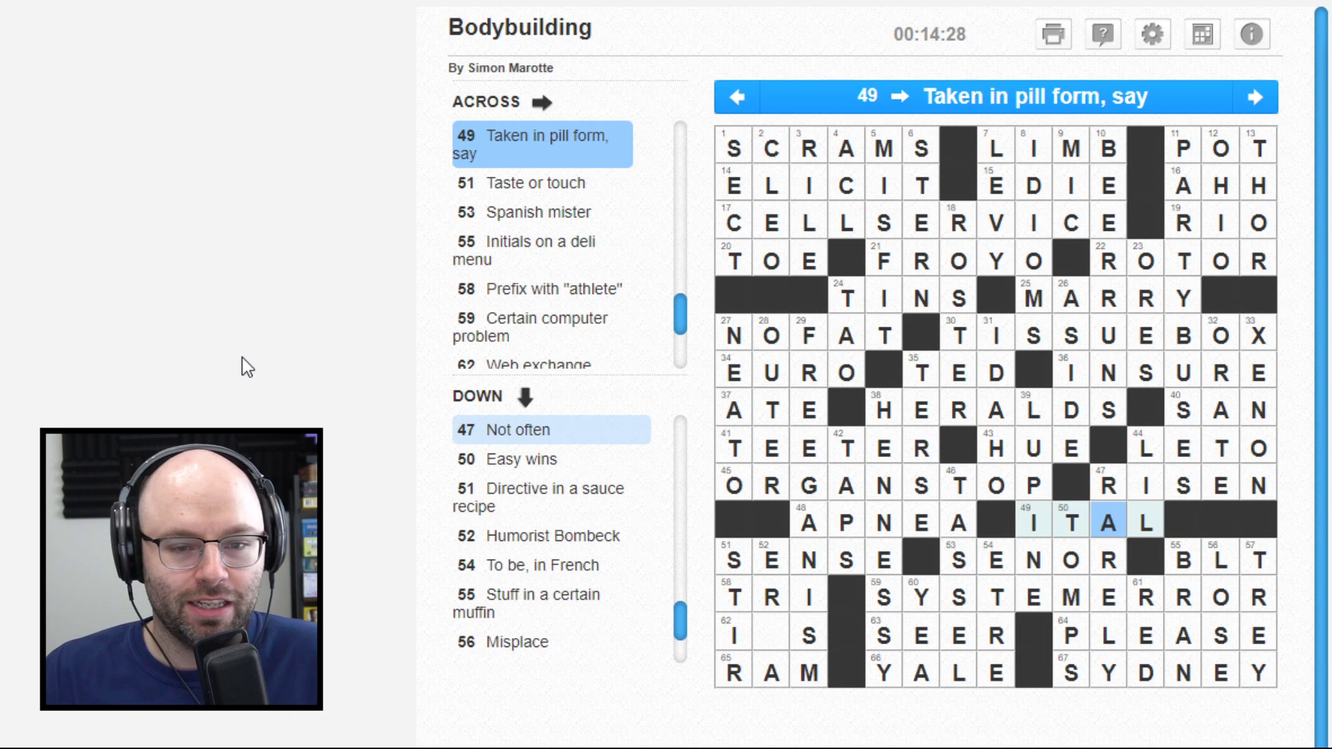
pyautogui.press('BackSpace')
pyautogui.press('BackSpace')
pyautogui.press('Up')
pyautogui.press('Up')
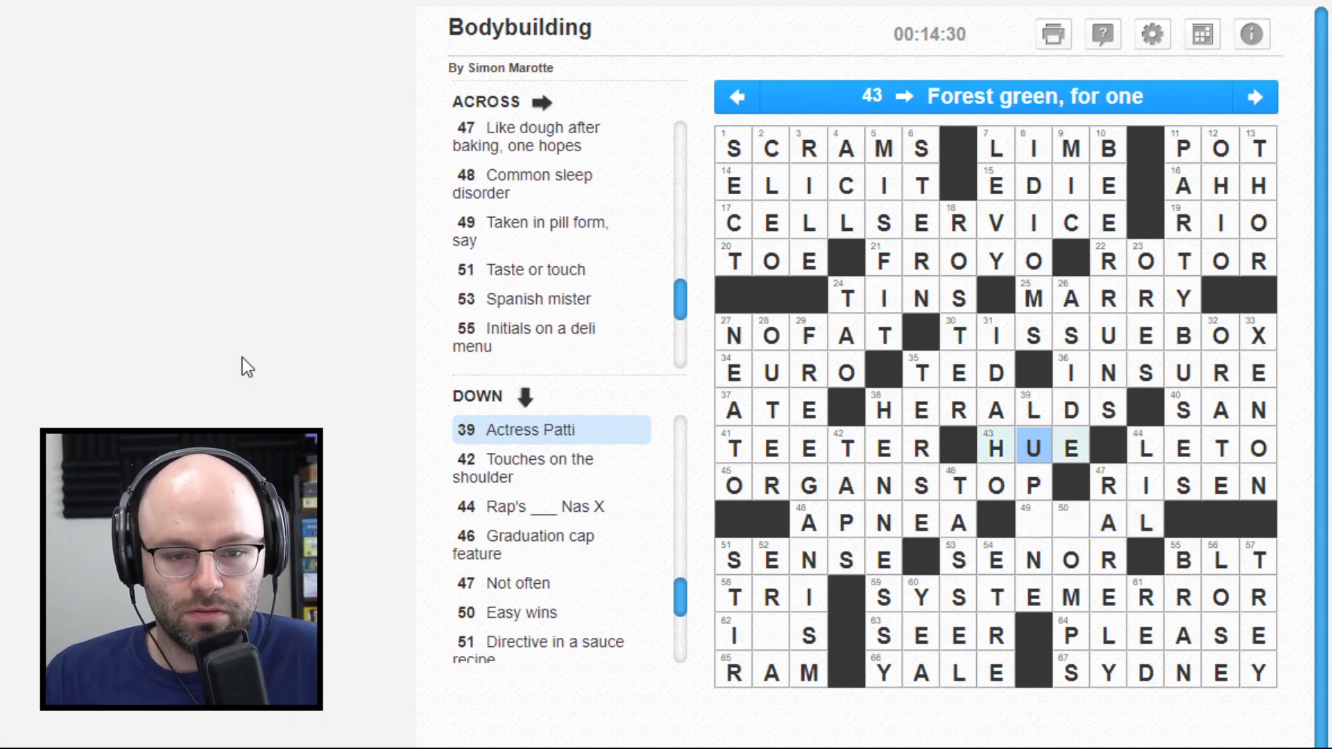
pyautogui.press('Down')
pyautogui.press('Left')
pyautogui.press('Right')
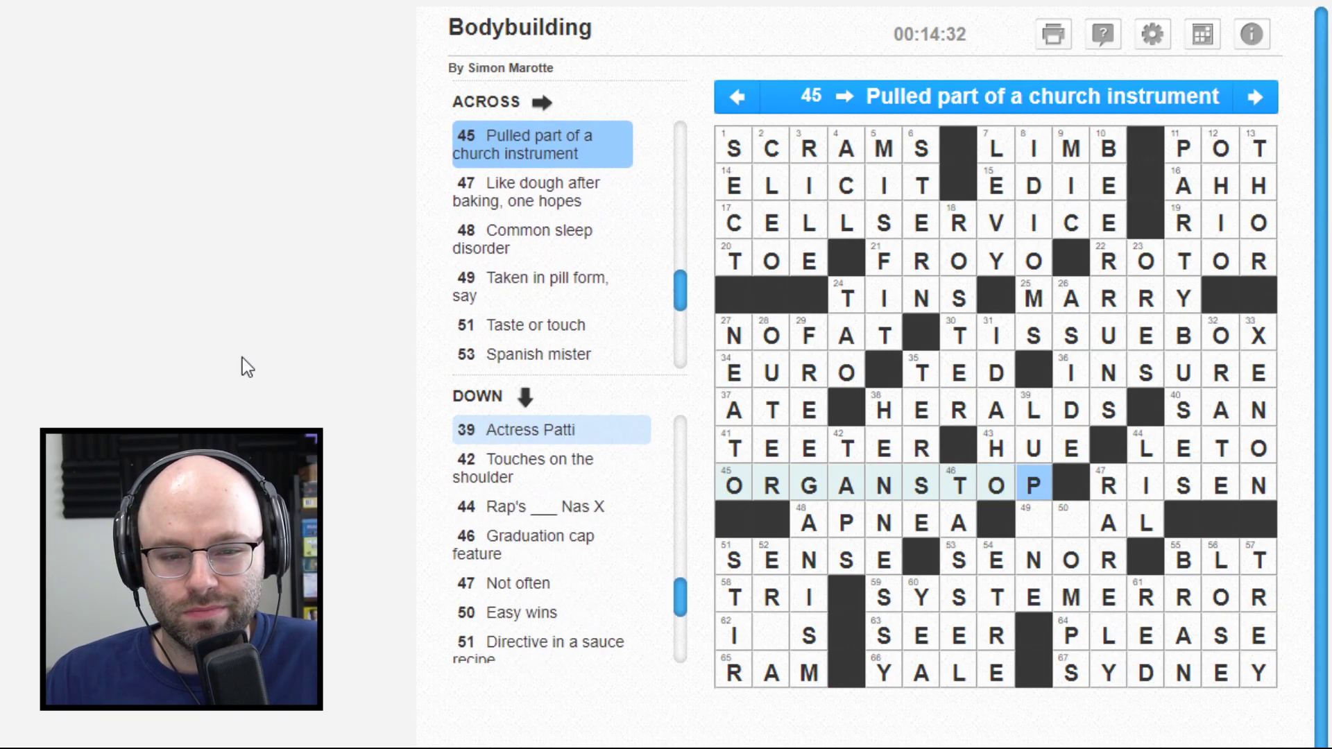
pyautogui.press('Up')
pyautogui.press('Down')
pyautogui.press('Down')
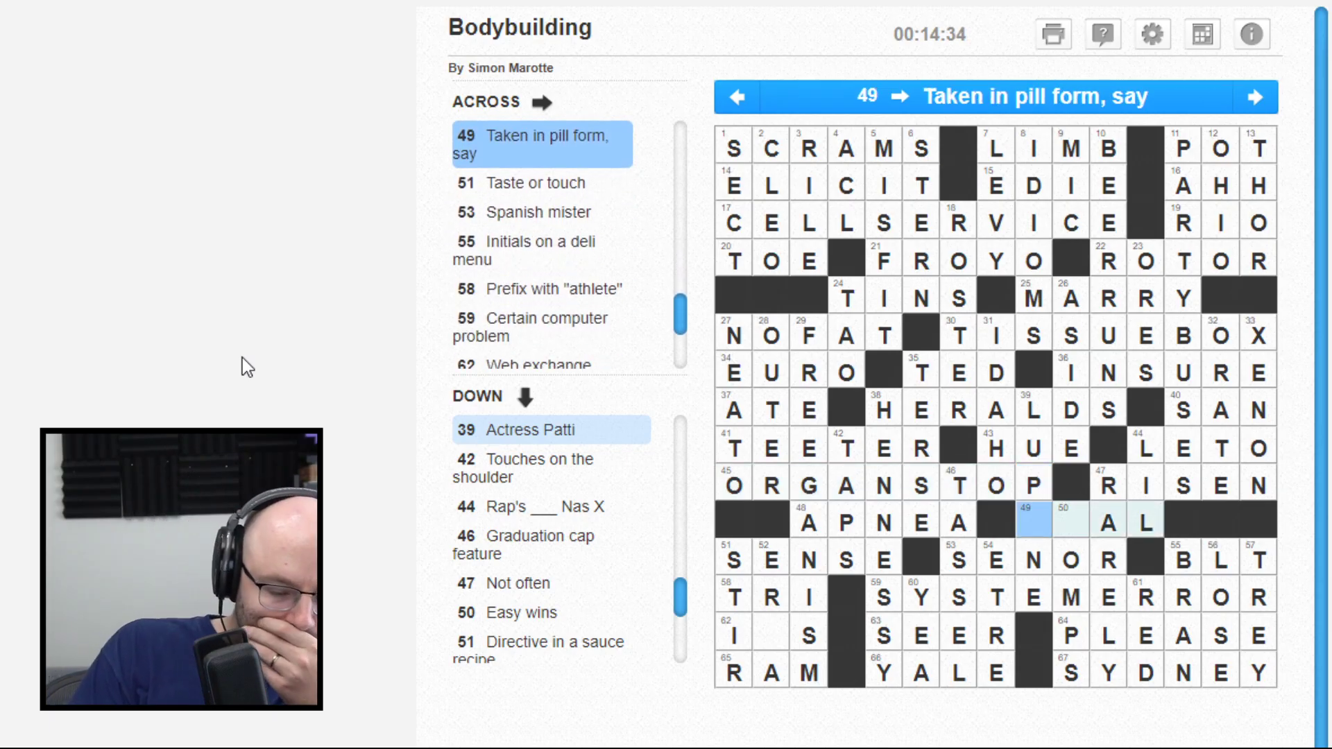
pyautogui.press('Down')
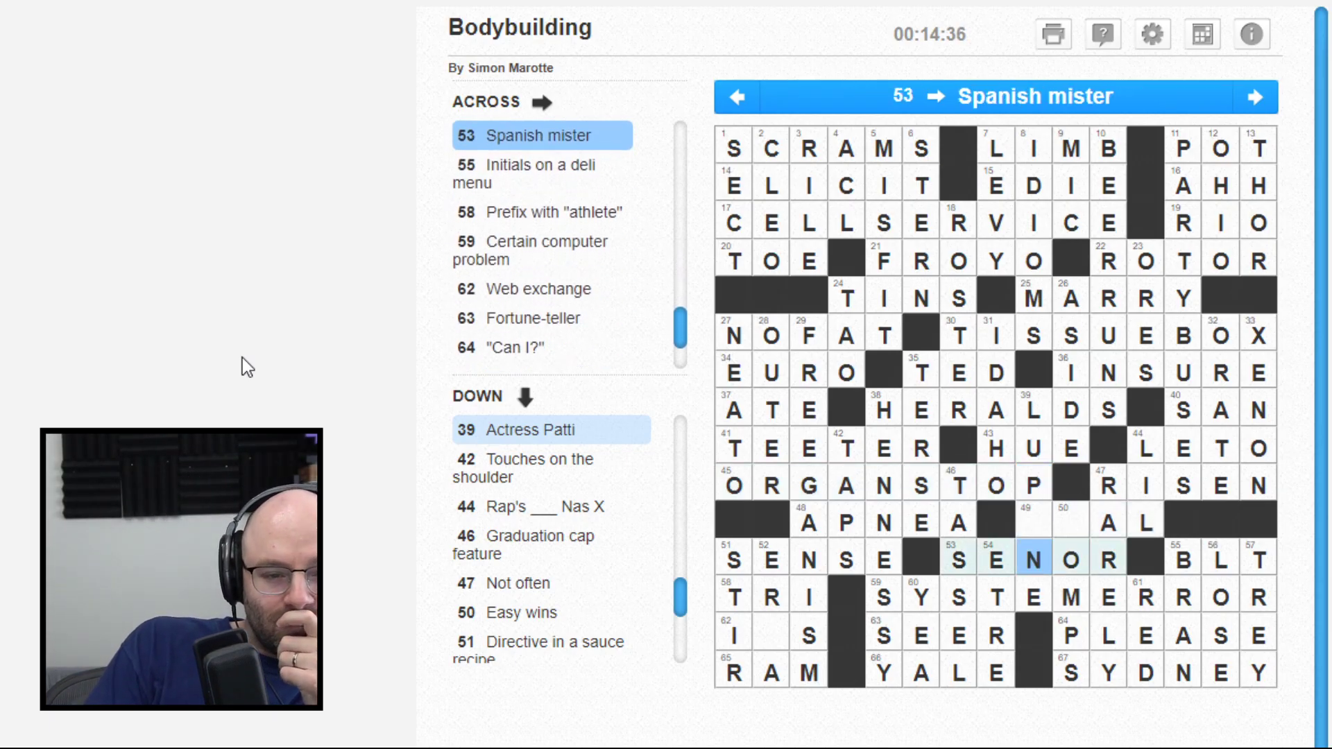
pyautogui.press('Up')
pyautogui.press('Up')
pyautogui.press('BackSpace')
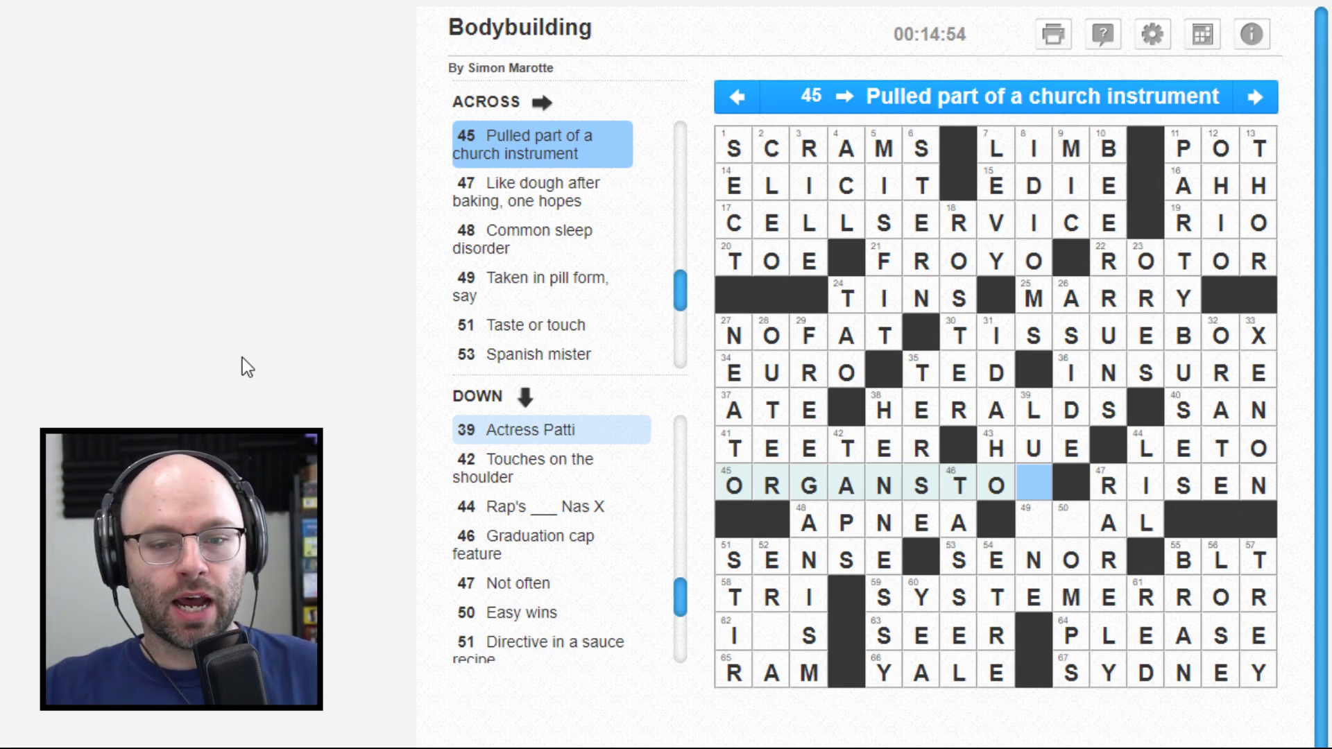
# Step: Delete the wrong P in 62 Across and replace it with M
pyautogui.press('Down')
pyautogui.press('Down')
pyautogui.press('Tab')
pyautogui.press('Tab')
pyautogui.press('Tab')
pyautogui.press('Tab')
pyautogui.press('Tab')
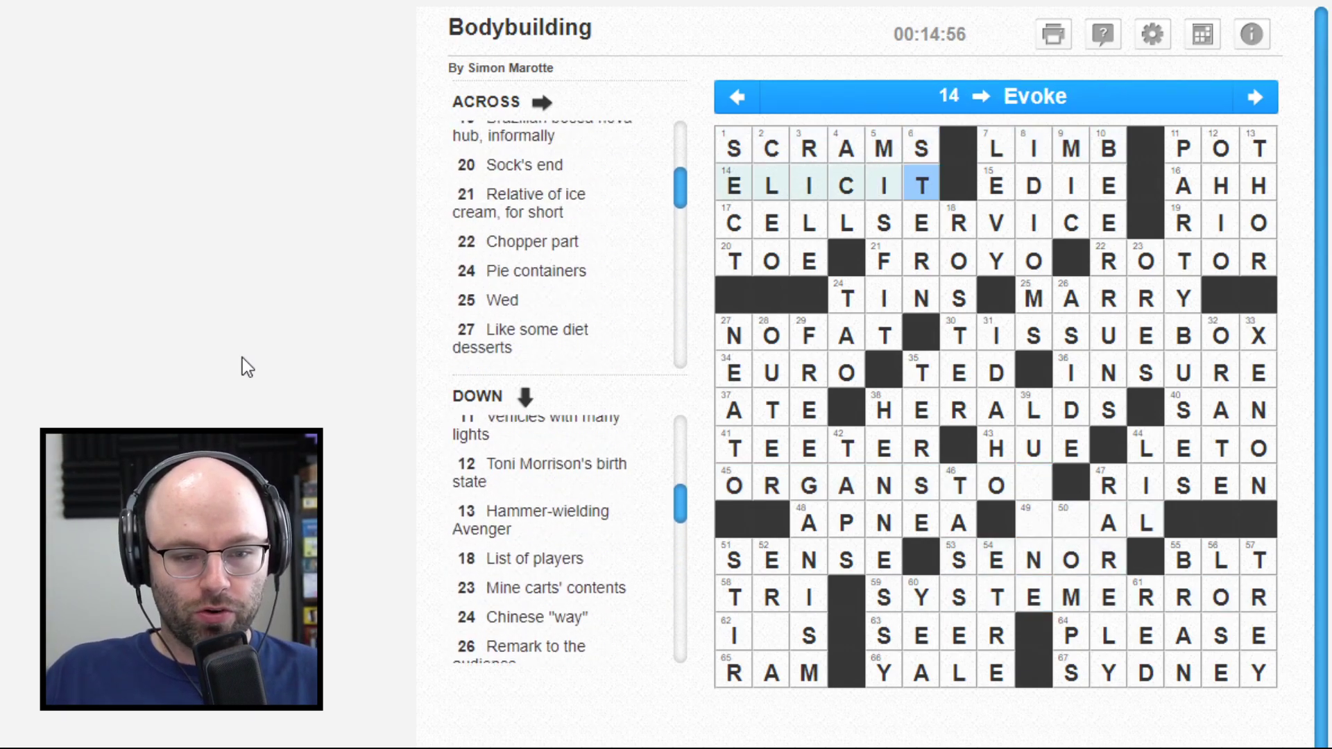
pyautogui.press('Tab')
pyautogui.press('Tab')
pyautogui.press('Tab')
pyautogui.press('Tab')
pyautogui.press('Tab')
pyautogui.press('Tab')
pyautogui.press('Tab')
pyautogui.press('Tab')
pyautogui.press('Tab')
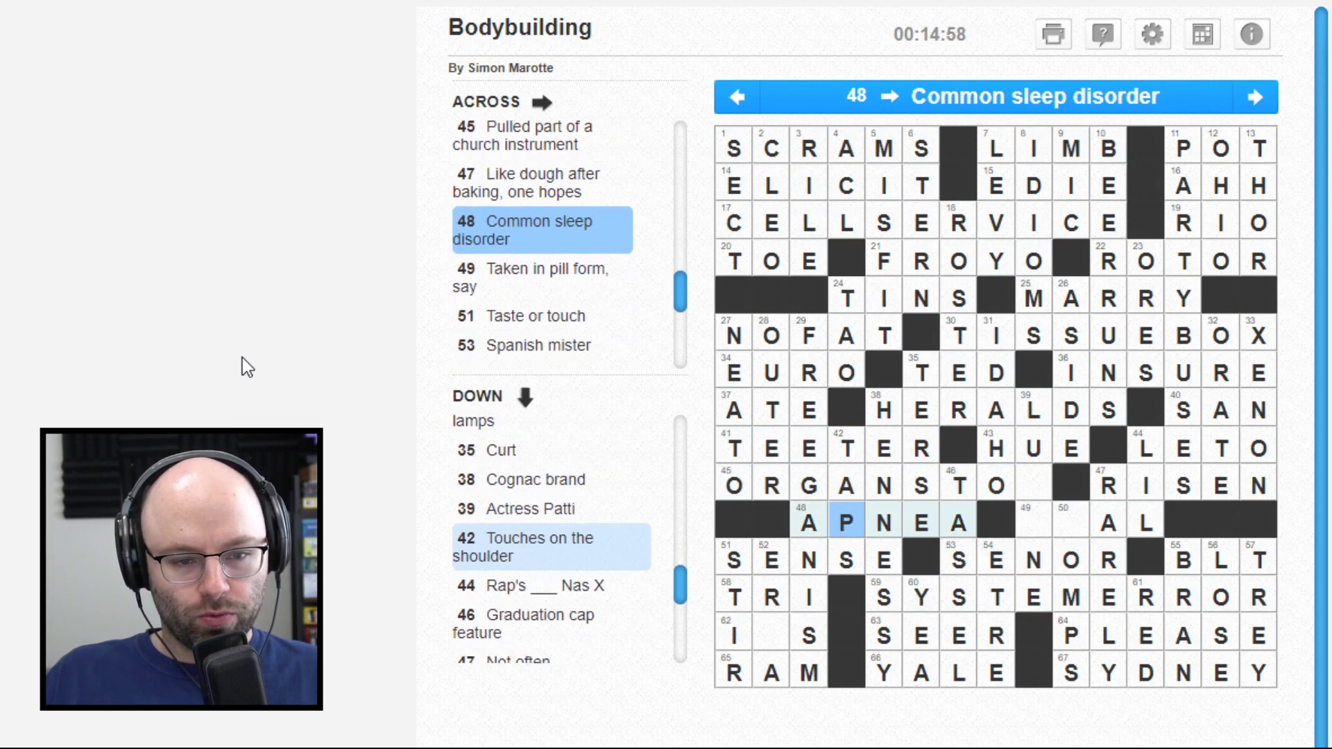
pyautogui.press('Tab')
pyautogui.press('Tab')
pyautogui.press('Tab')
pyautogui.press('Tab')
pyautogui.press('Tab')
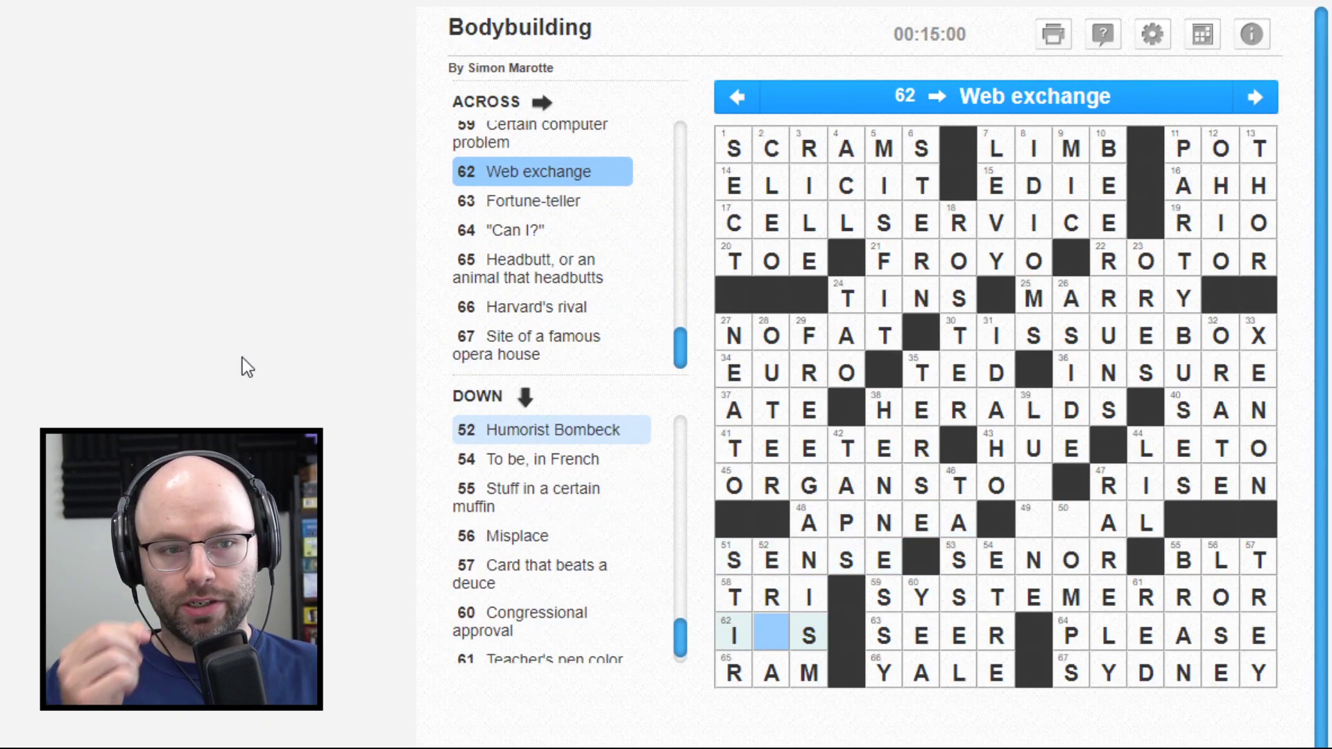
pyautogui.write('P')
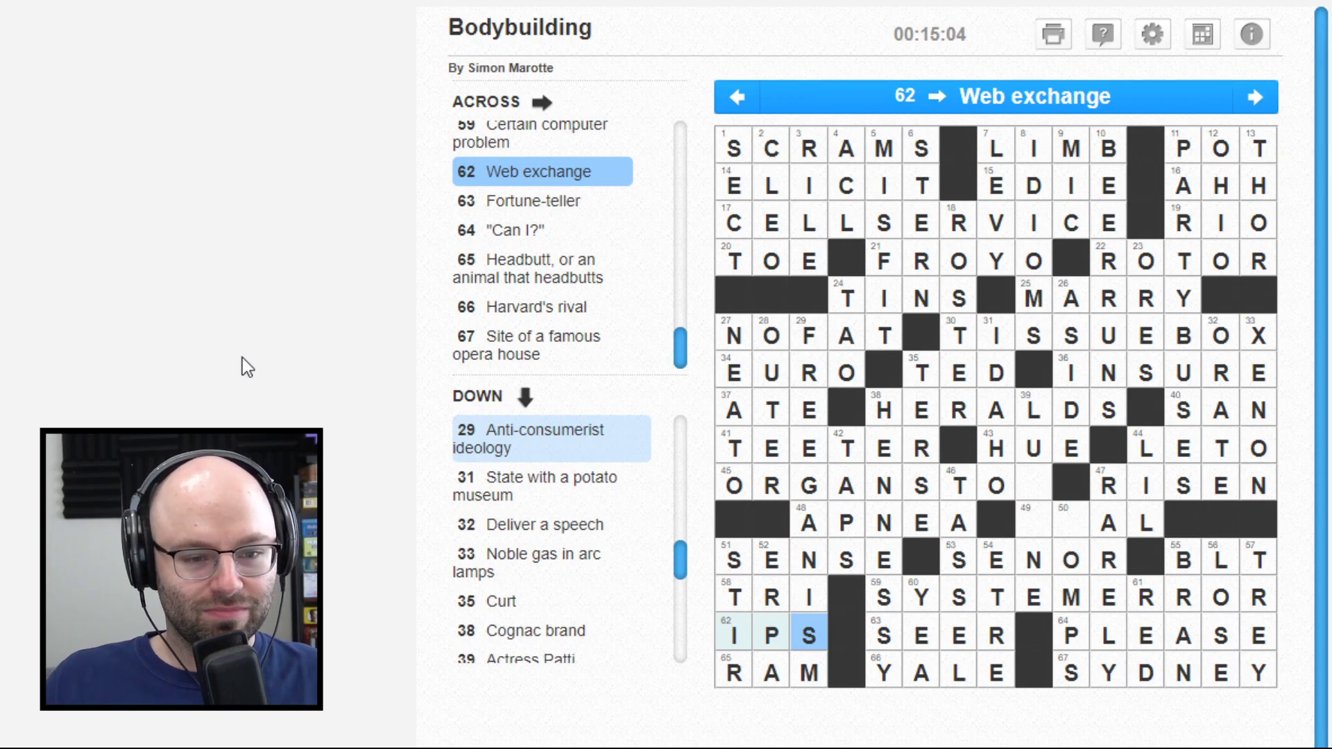
pyautogui.press('Left')
pyautogui.press('BackSpace')
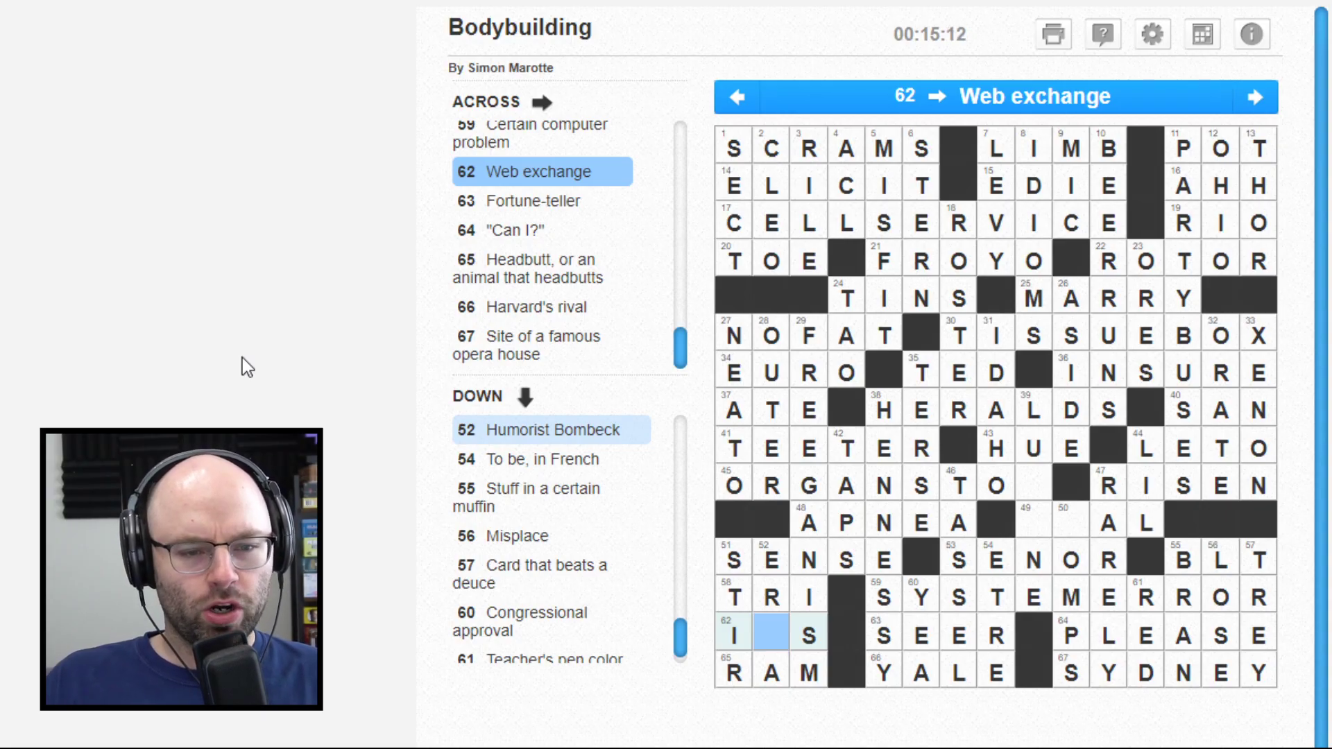
pyautogui.write('M')
# Step: Navigate to squares 49 and 50 of 49 Across, which still holds only AL
pyautogui.press('Up')
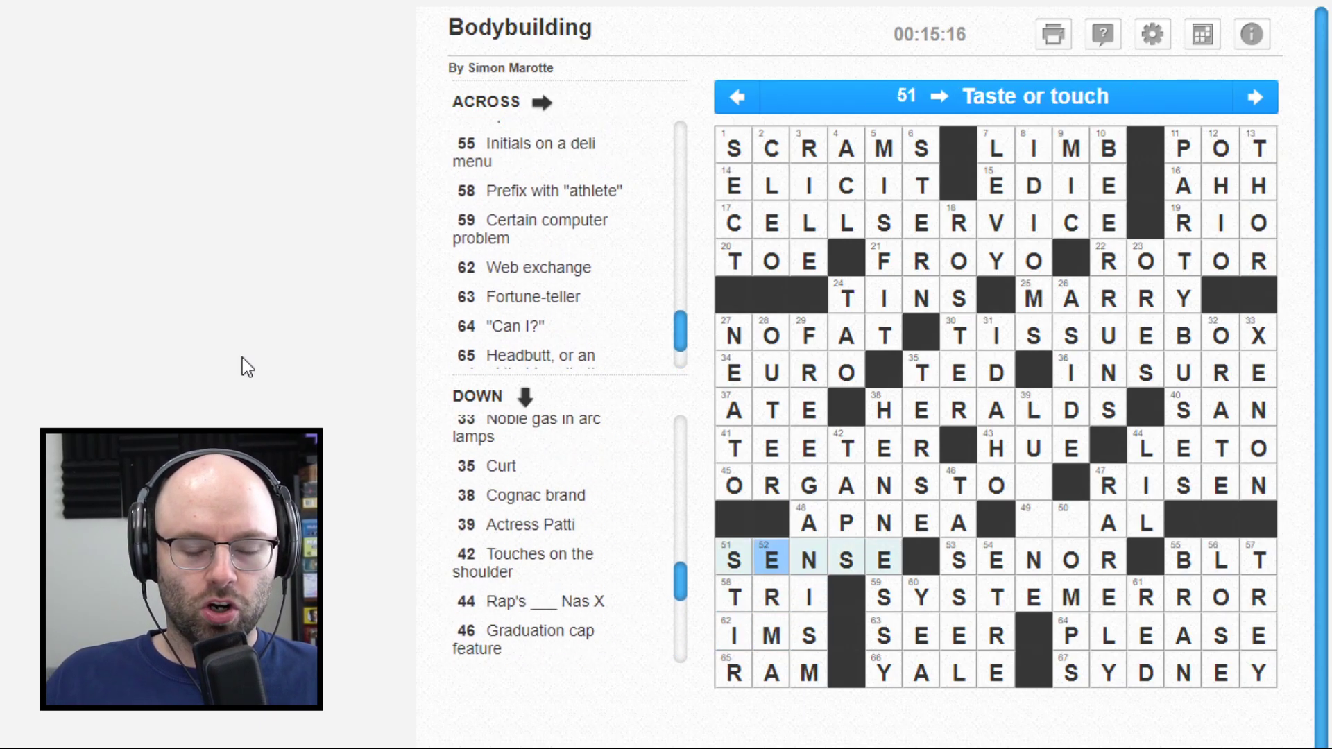
pyautogui.press('Down')
pyautogui.press('Down')
pyautogui.press('Up')
pyautogui.press('Up')
pyautogui.press('Up')
pyautogui.press('Right')
pyautogui.press('Right')
pyautogui.press('Right')
pyautogui.press('Right')
pyautogui.press('Right')
pyautogui.press('Right')
pyautogui.press('Right')
pyautogui.press('Up')
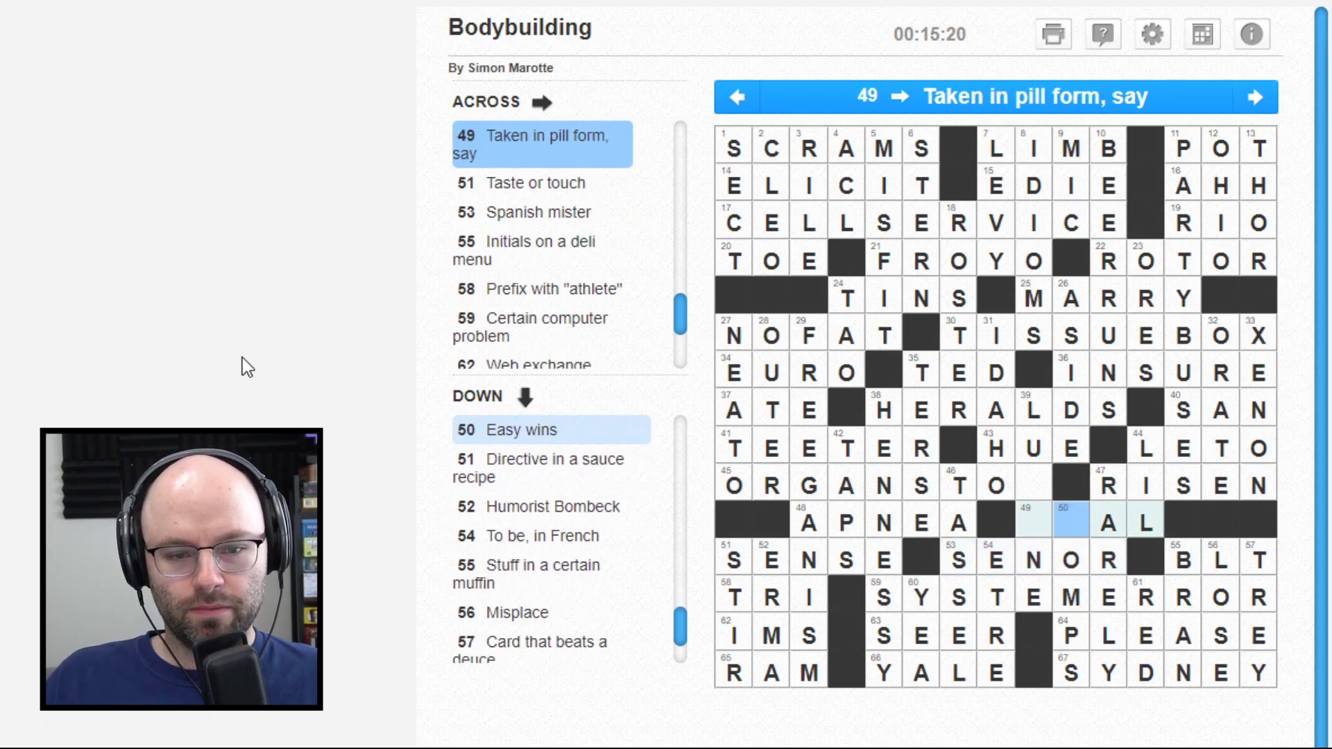
pyautogui.press('Left')
pyautogui.press('Up')
pyautogui.press('Down')
pyautogui.press('Right')
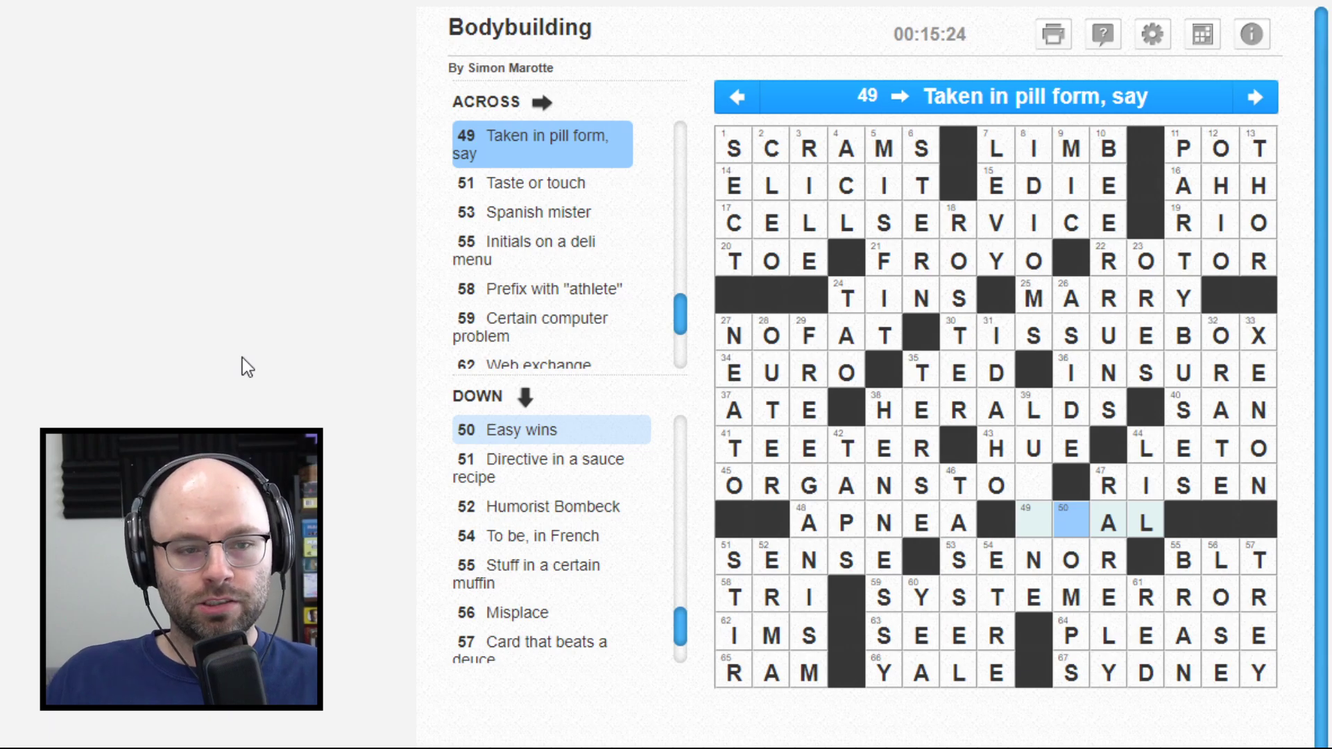
pyautogui.press('Left')
pyautogui.press('Right')
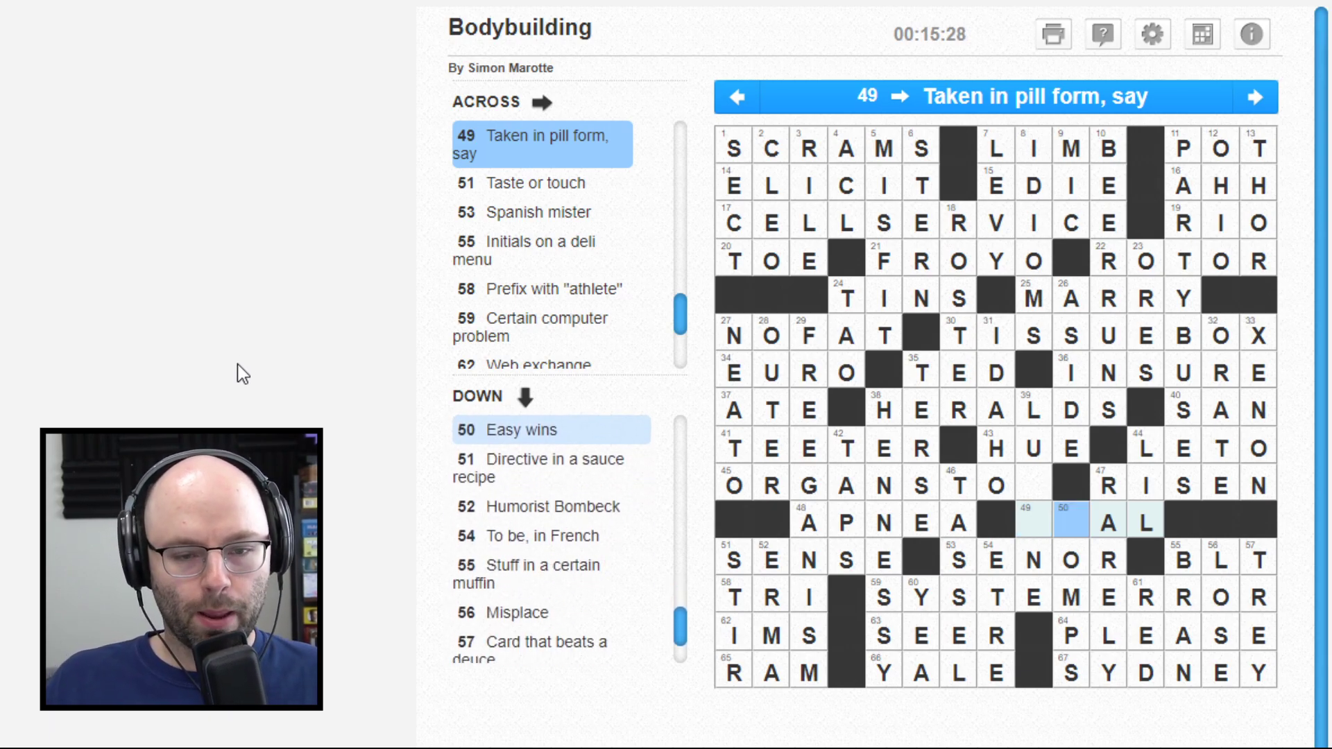
# Step: Try SW at the start of 49 Across and add P to 45 Across
pyautogui.press('Left')
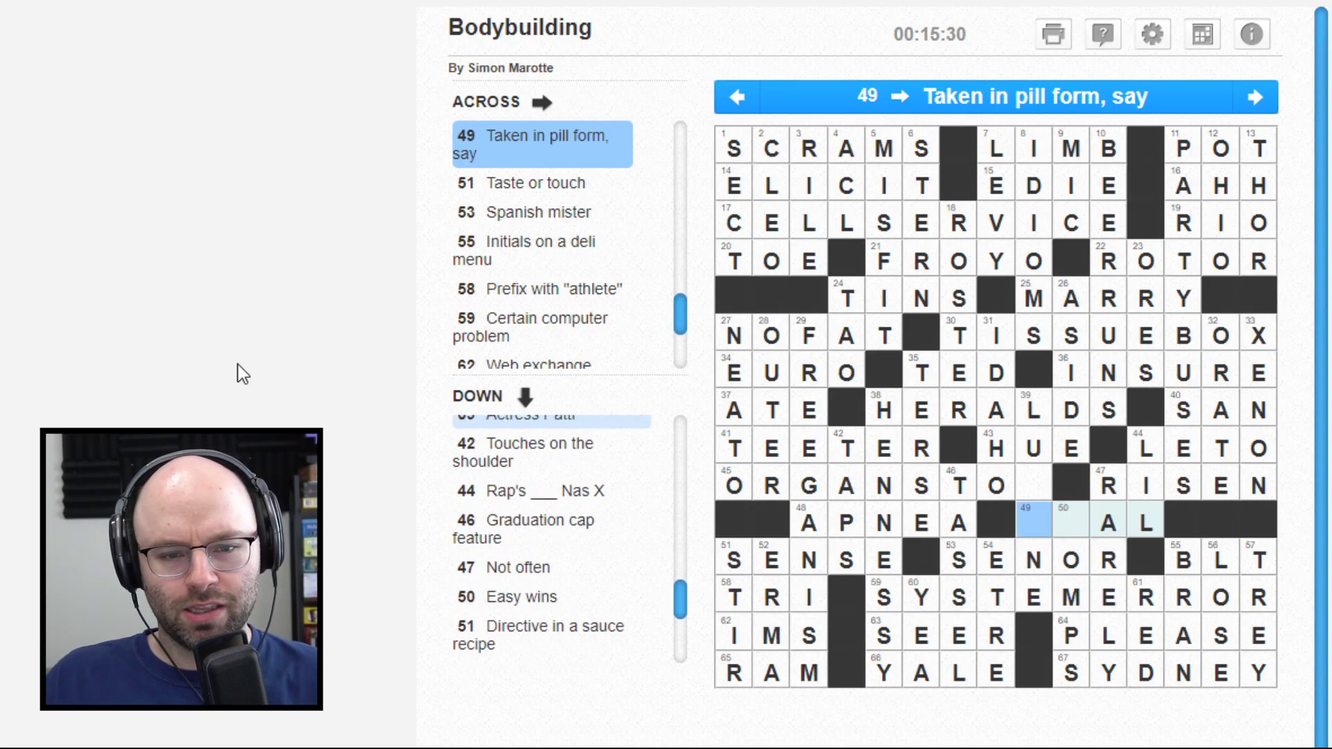
pyautogui.write('SW')
pyautogui.press('Left')
pyautogui.press('Right')
pyautogui.press('Up')
pyautogui.press('Up')
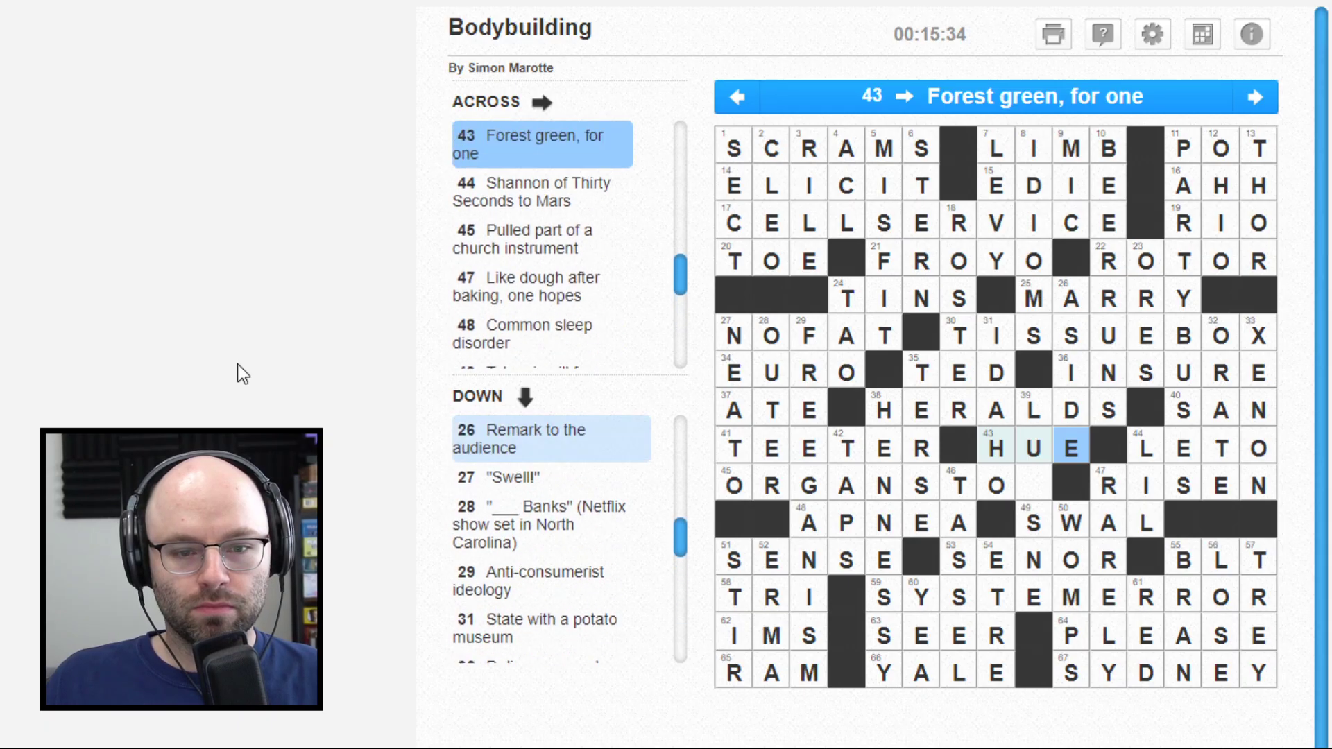
pyautogui.press('Left')
pyautogui.press('Down')
pyautogui.write('P')
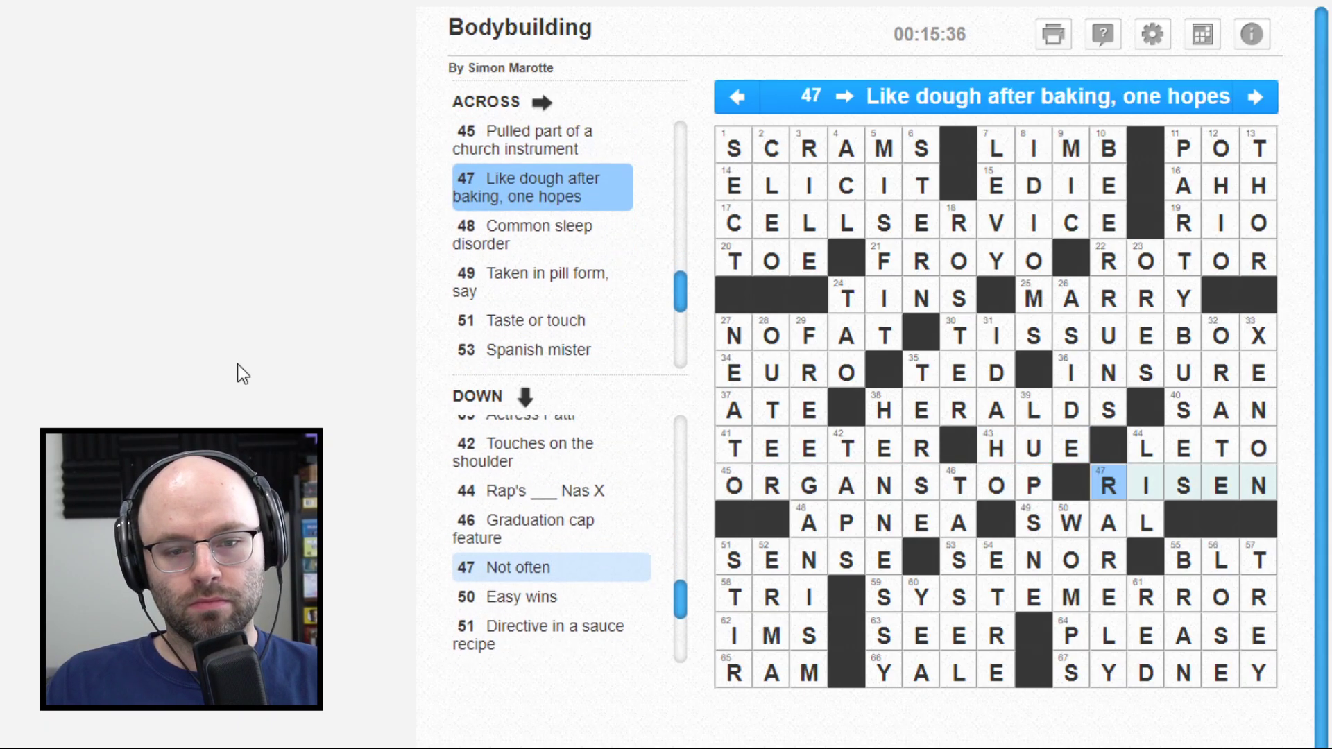
pyautogui.press('Left')
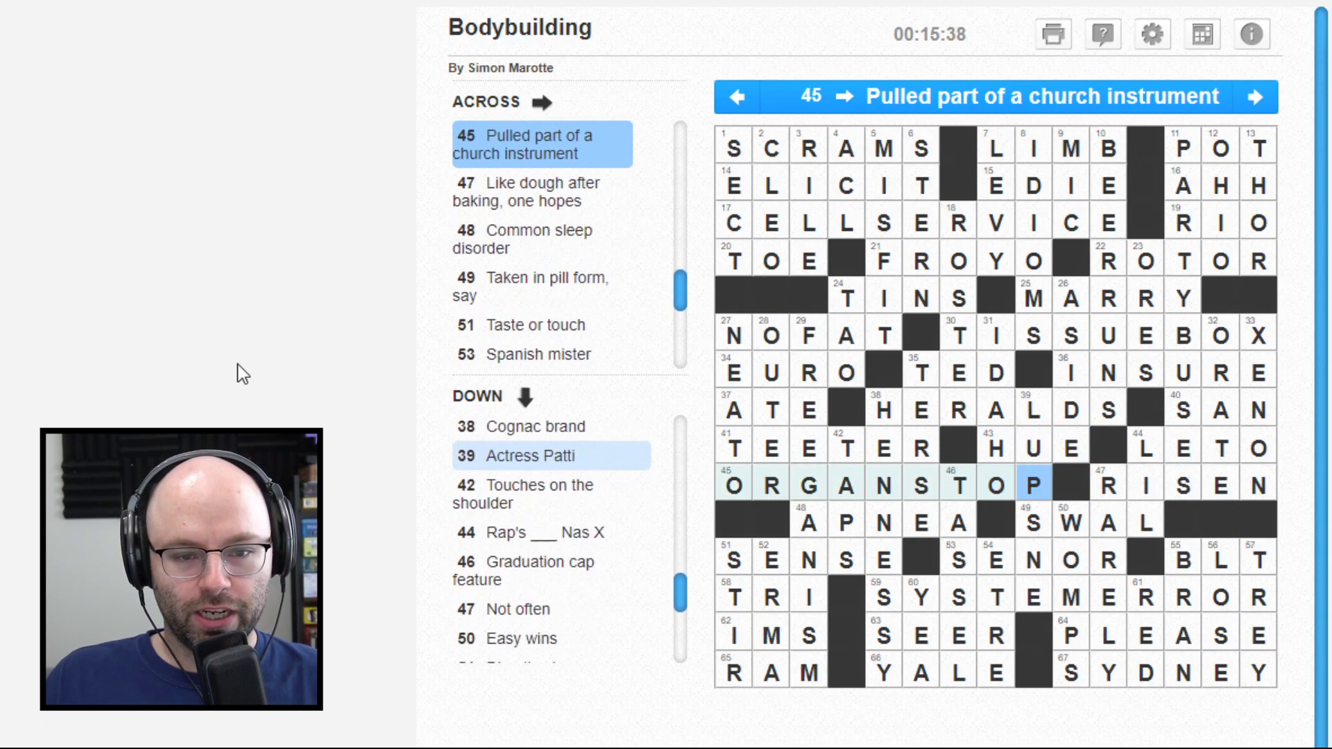
# Step: Replace SW with OR so 49 Across reads ORAL
pyautogui.press('Down')
pyautogui.press('space')
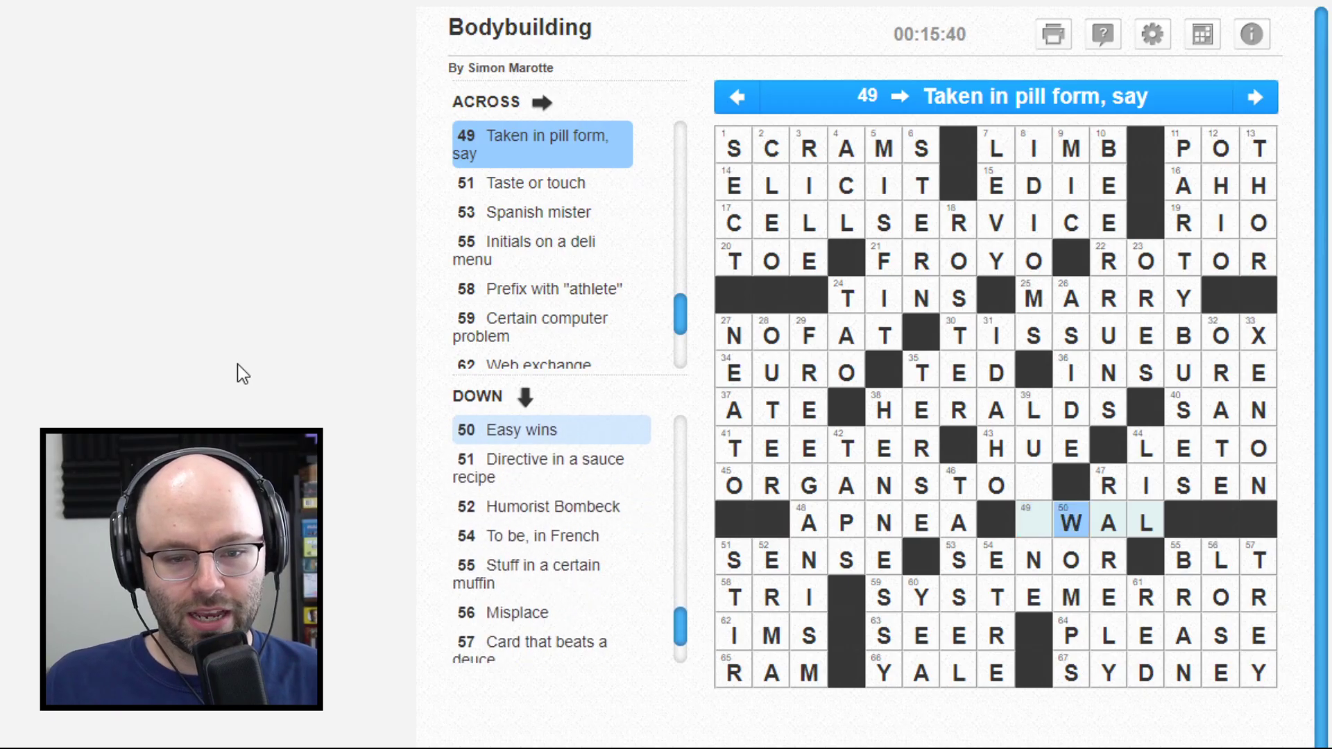
pyautogui.press('BackSpace')
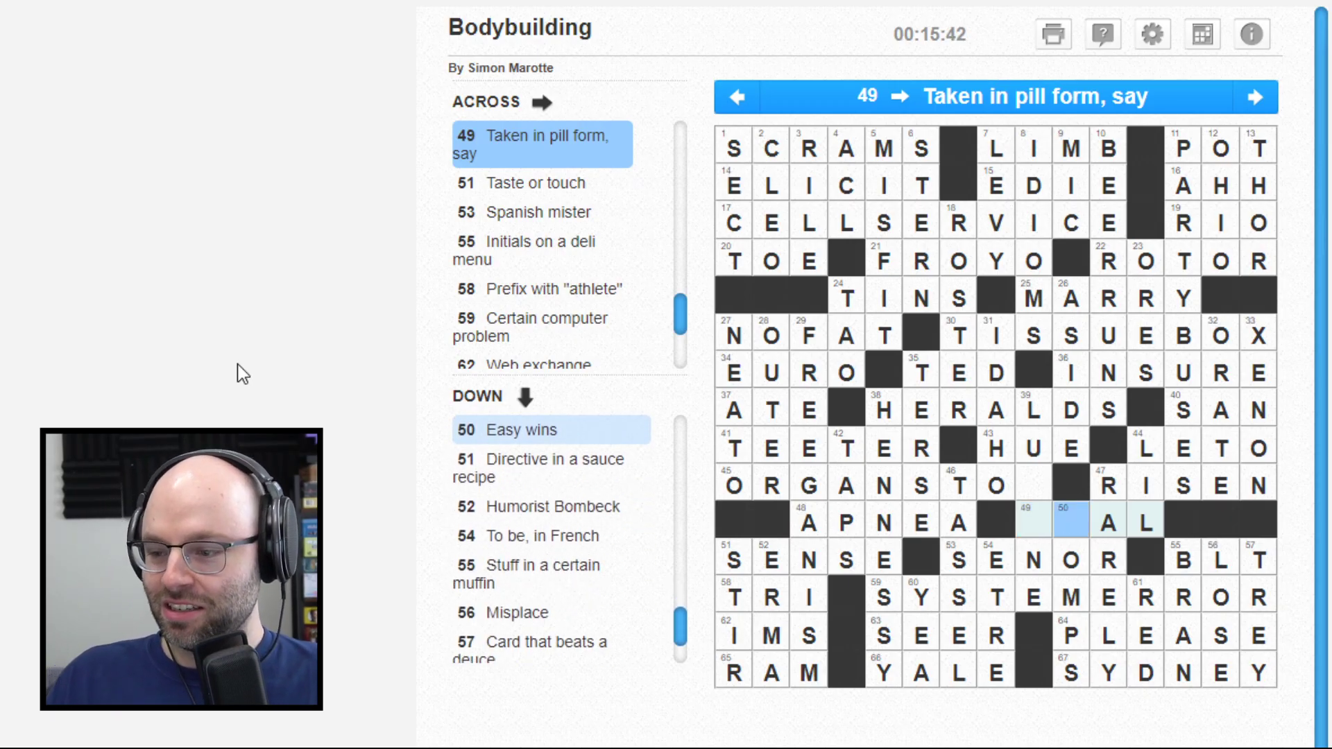
pyautogui.press('Left')
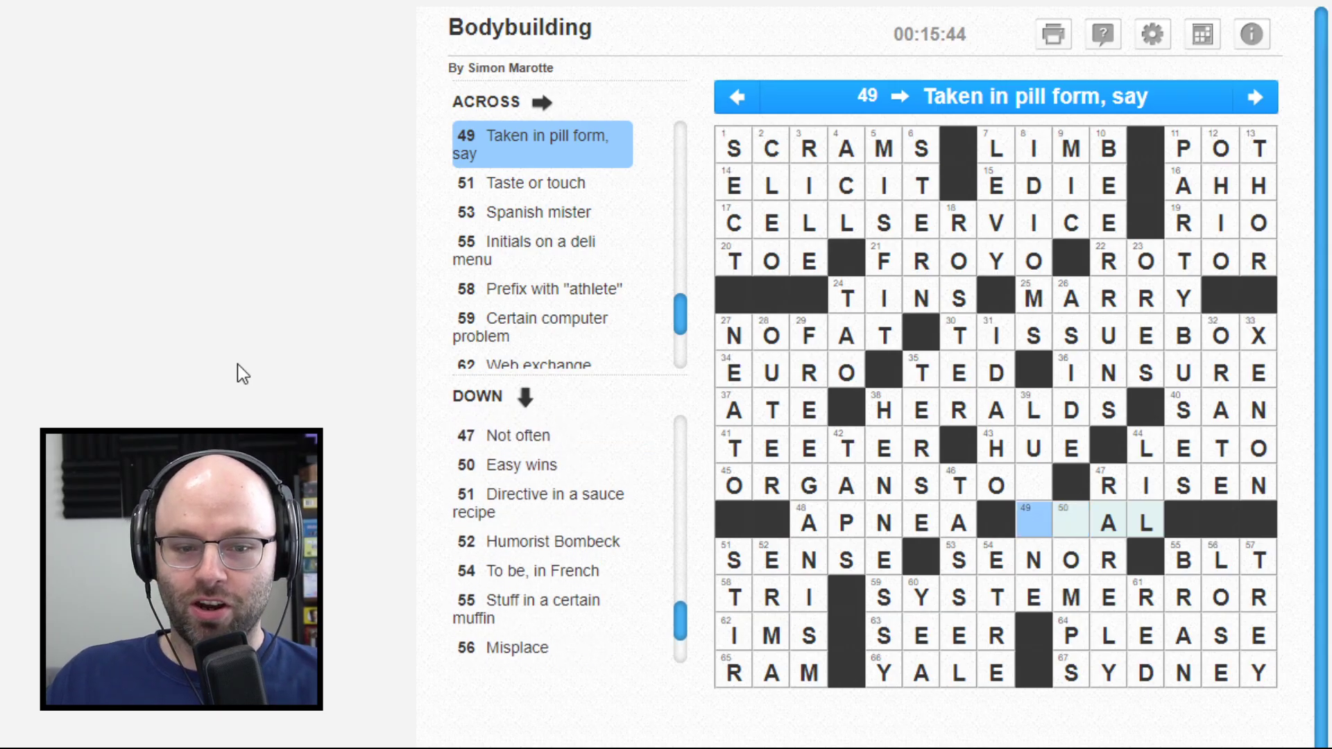
pyautogui.write('OR')
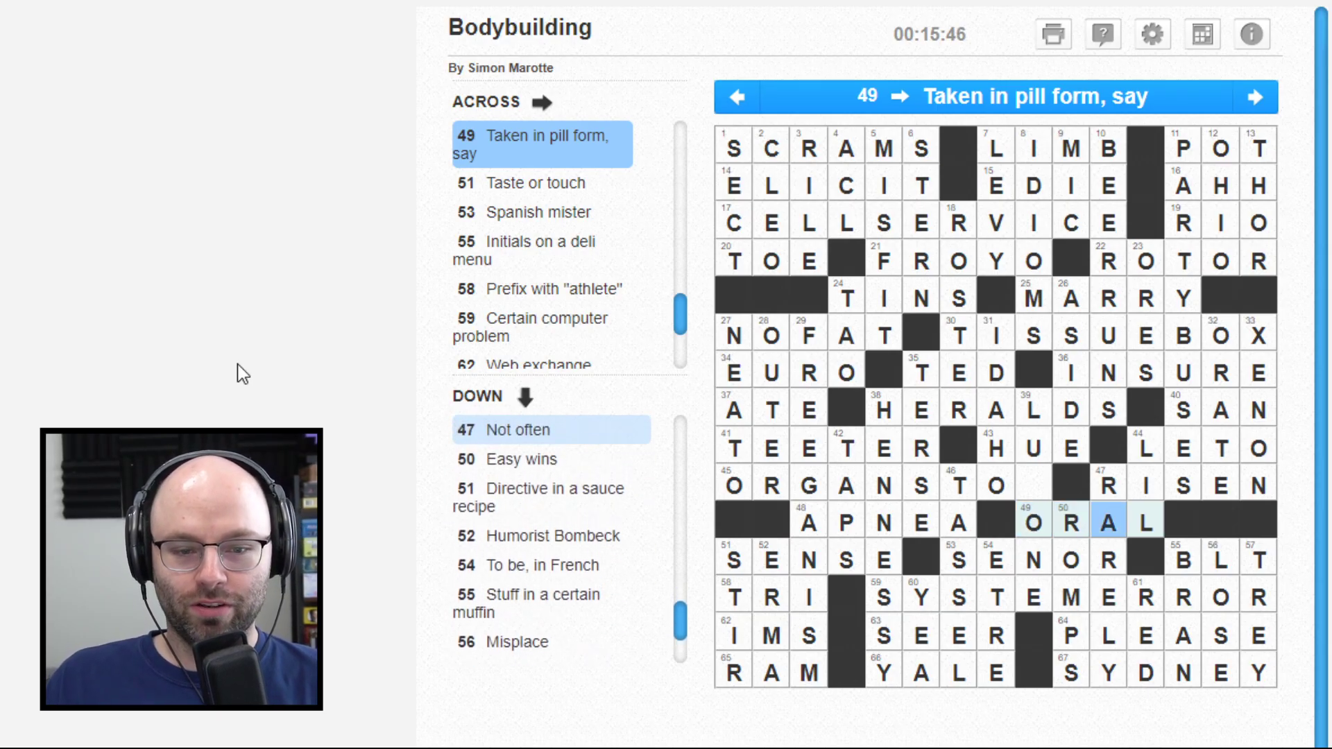
pyautogui.press('Left')
pyautogui.press('Left')
pyautogui.press('Up')
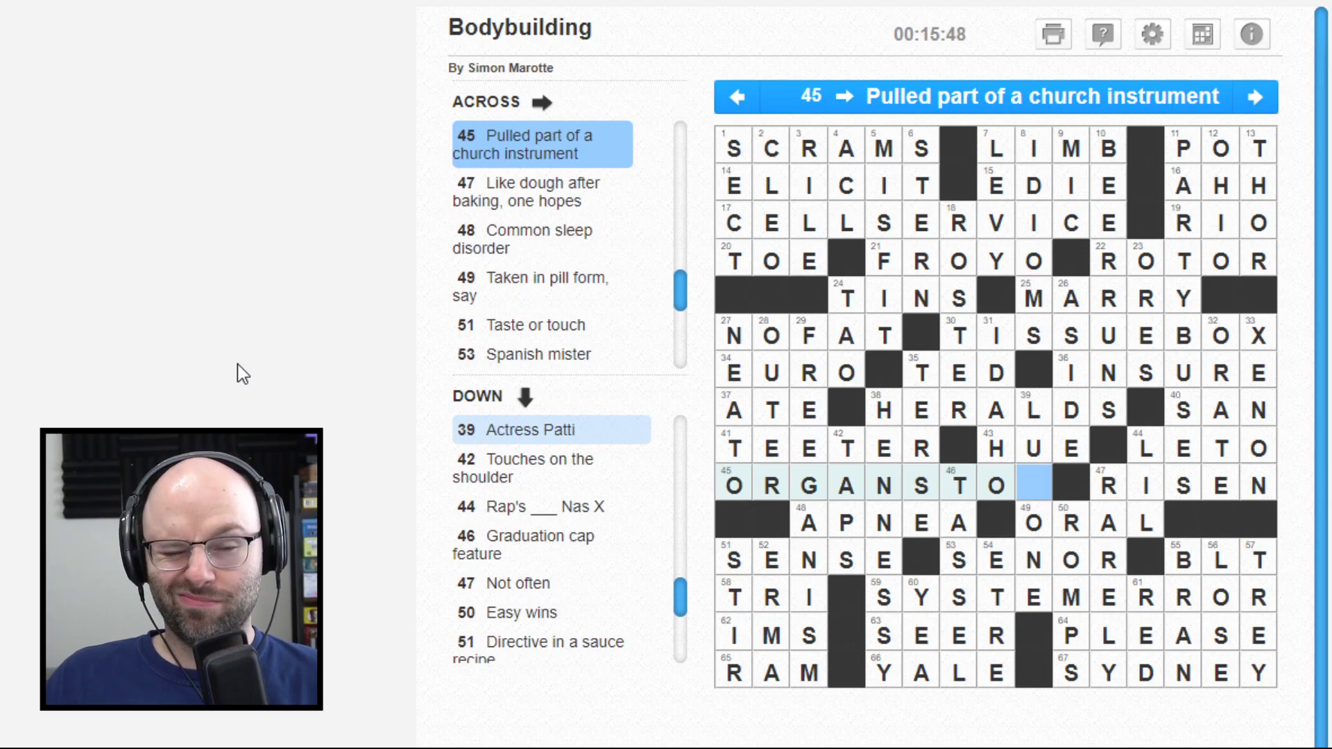
pyautogui.write('P')
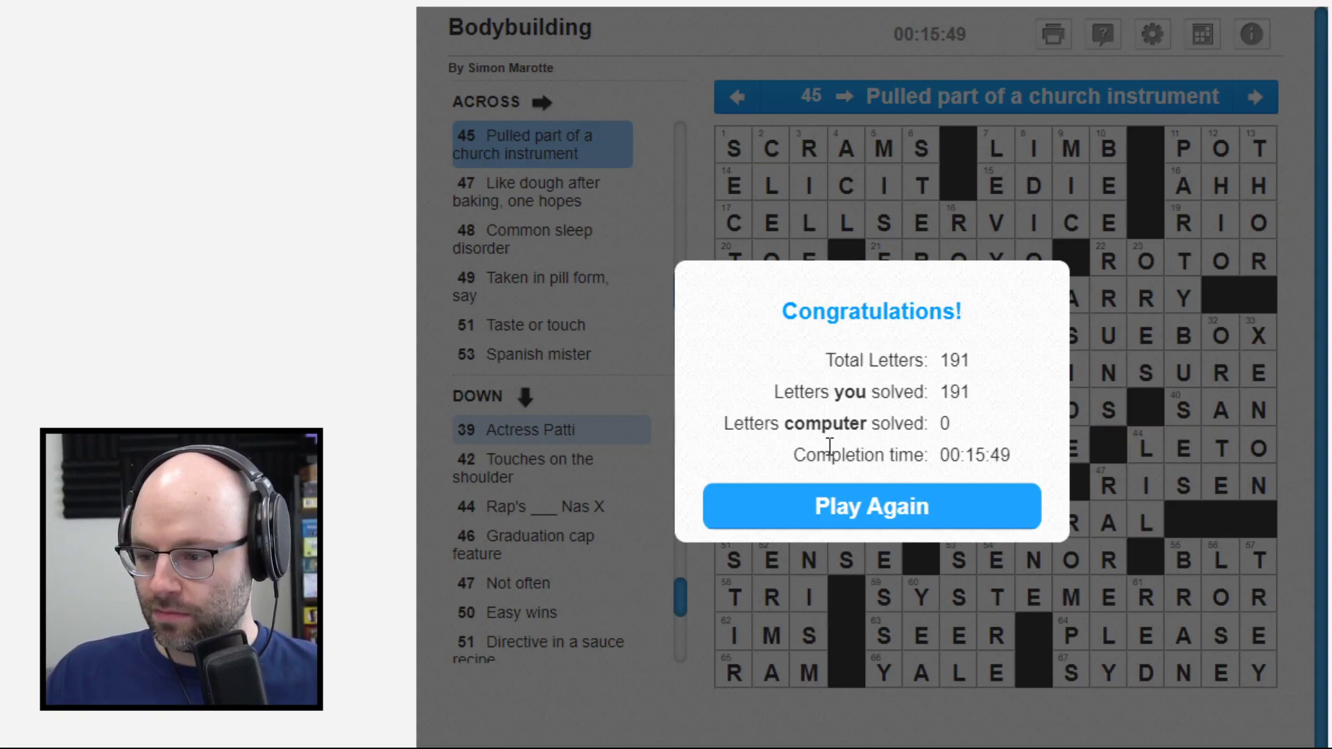
# Step: Dismiss the Congratulations dialog (191 of 191 letters, 15:49) with Play Again
pyautogui.click(883, 505)
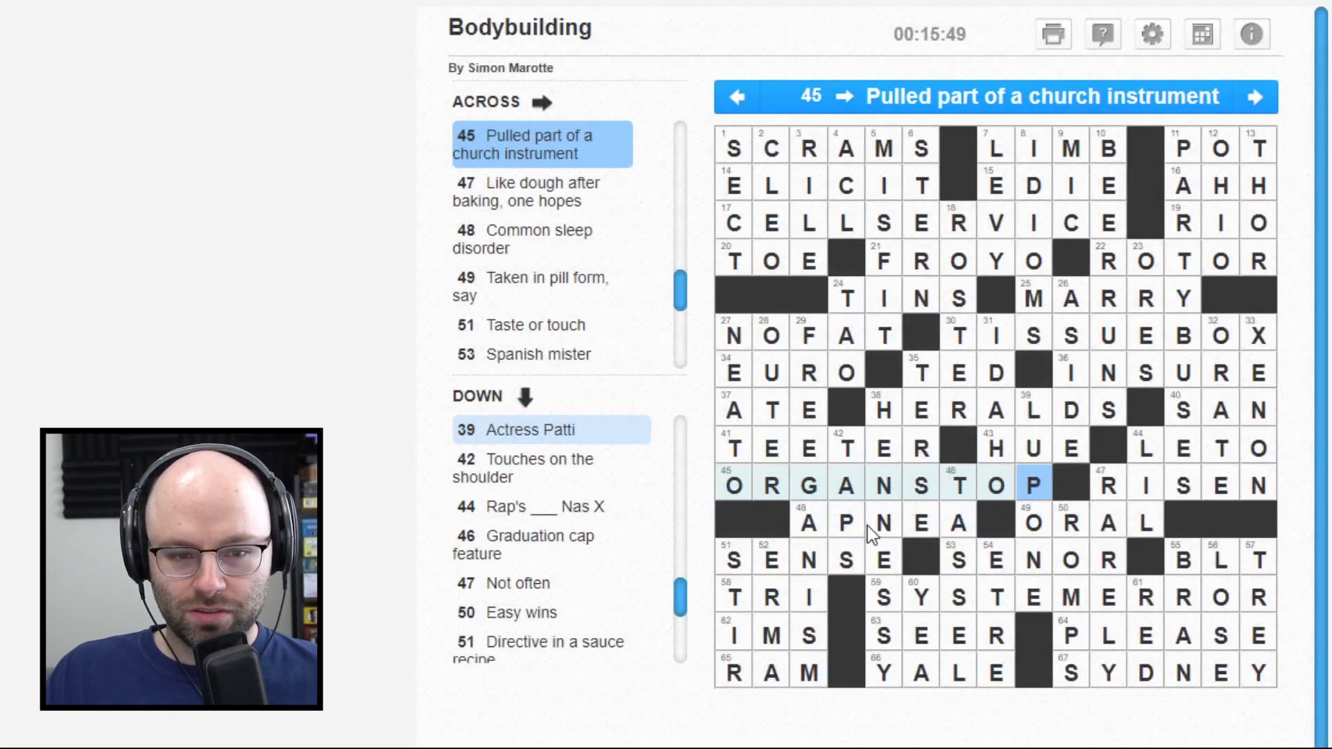